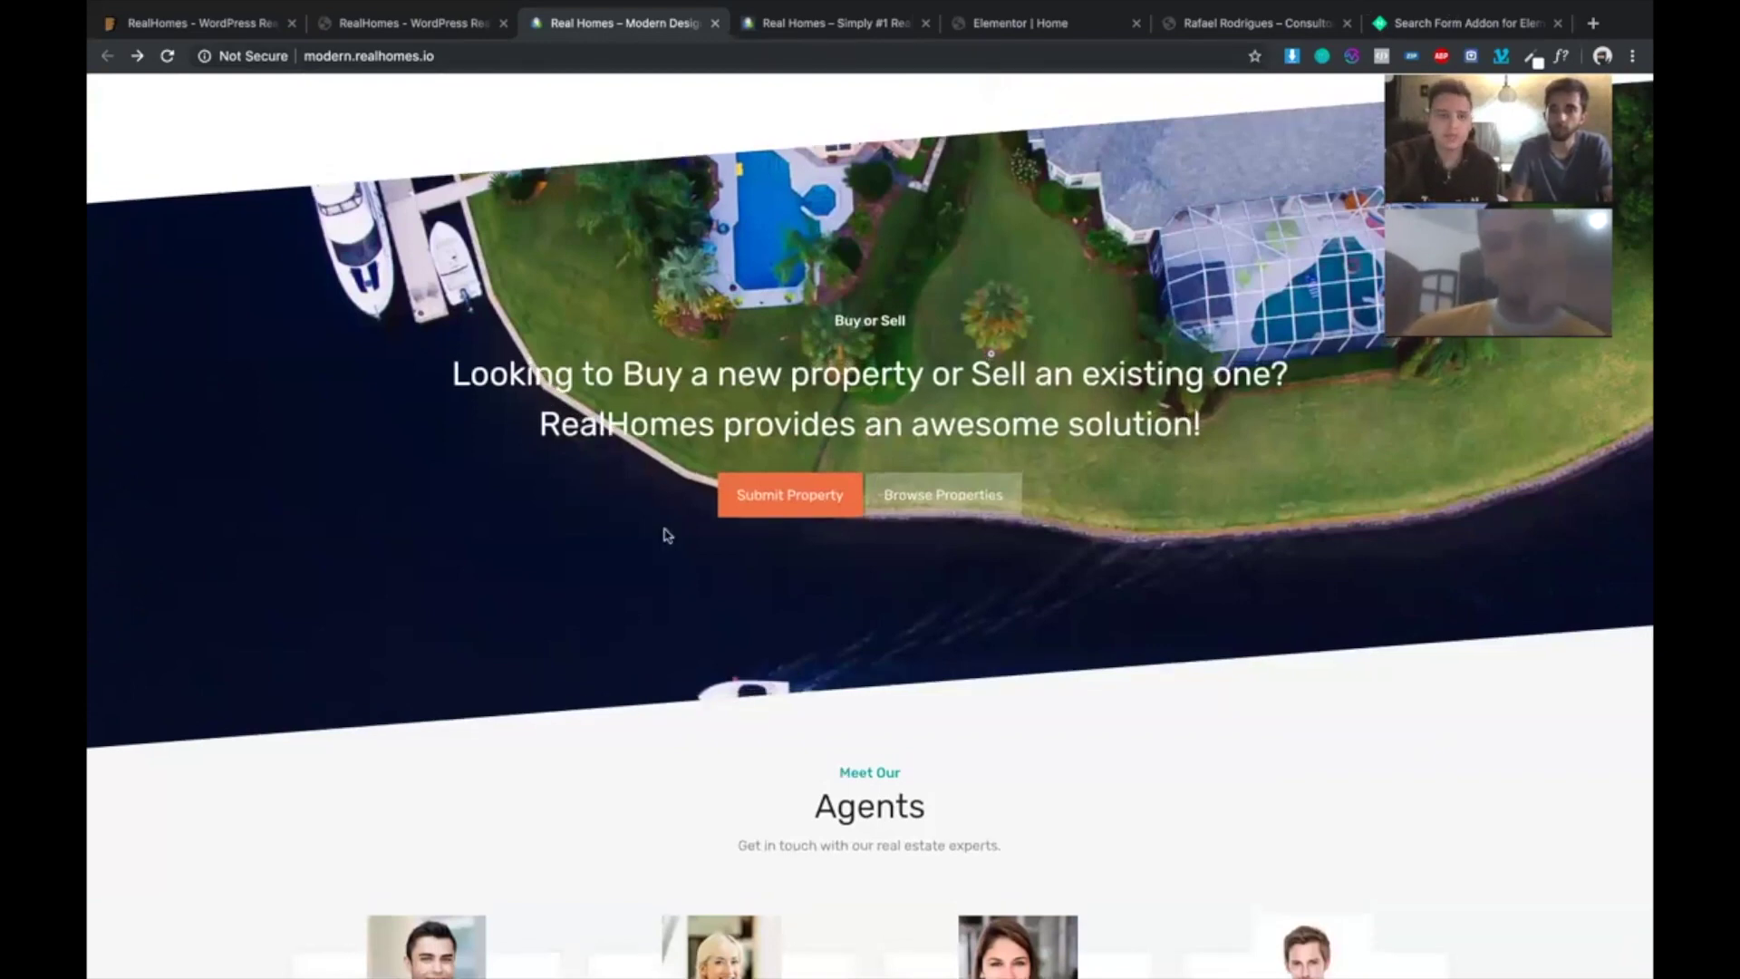
- Look over the Elementor Extras search form add-on and jump to its pricing plans
key("super+9")
left_click(107, 54)
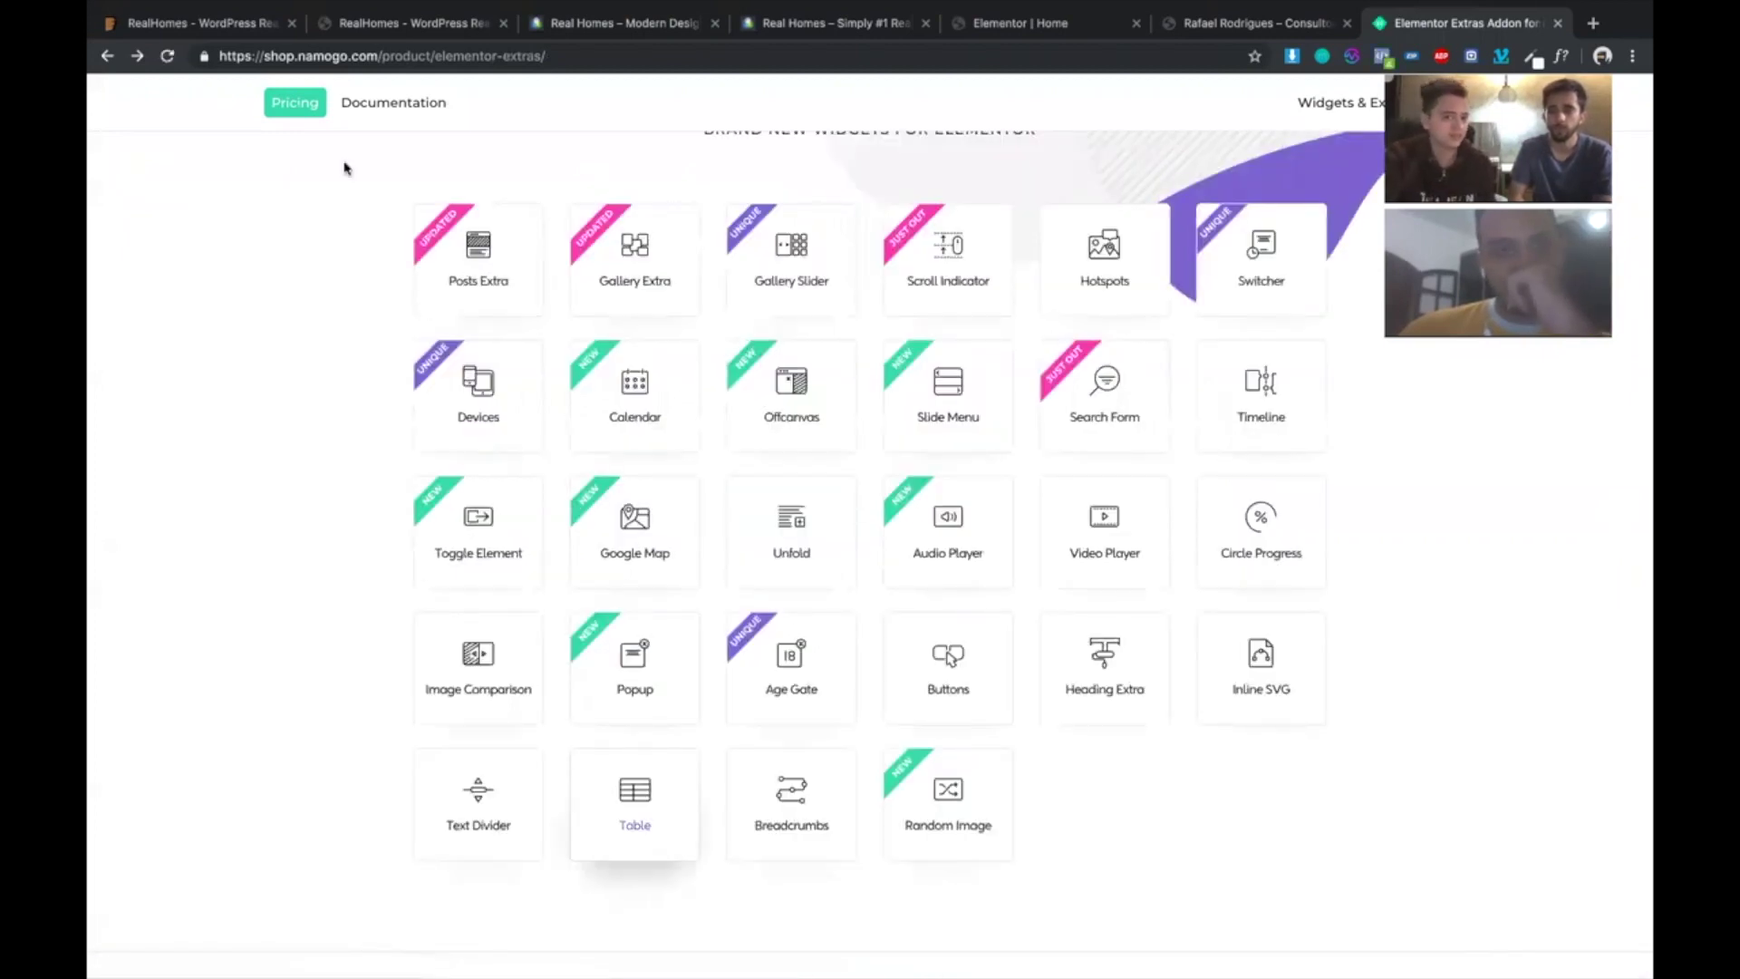
scroll(390, 516, "down", 1)
scroll(390, 519, "up", 1)
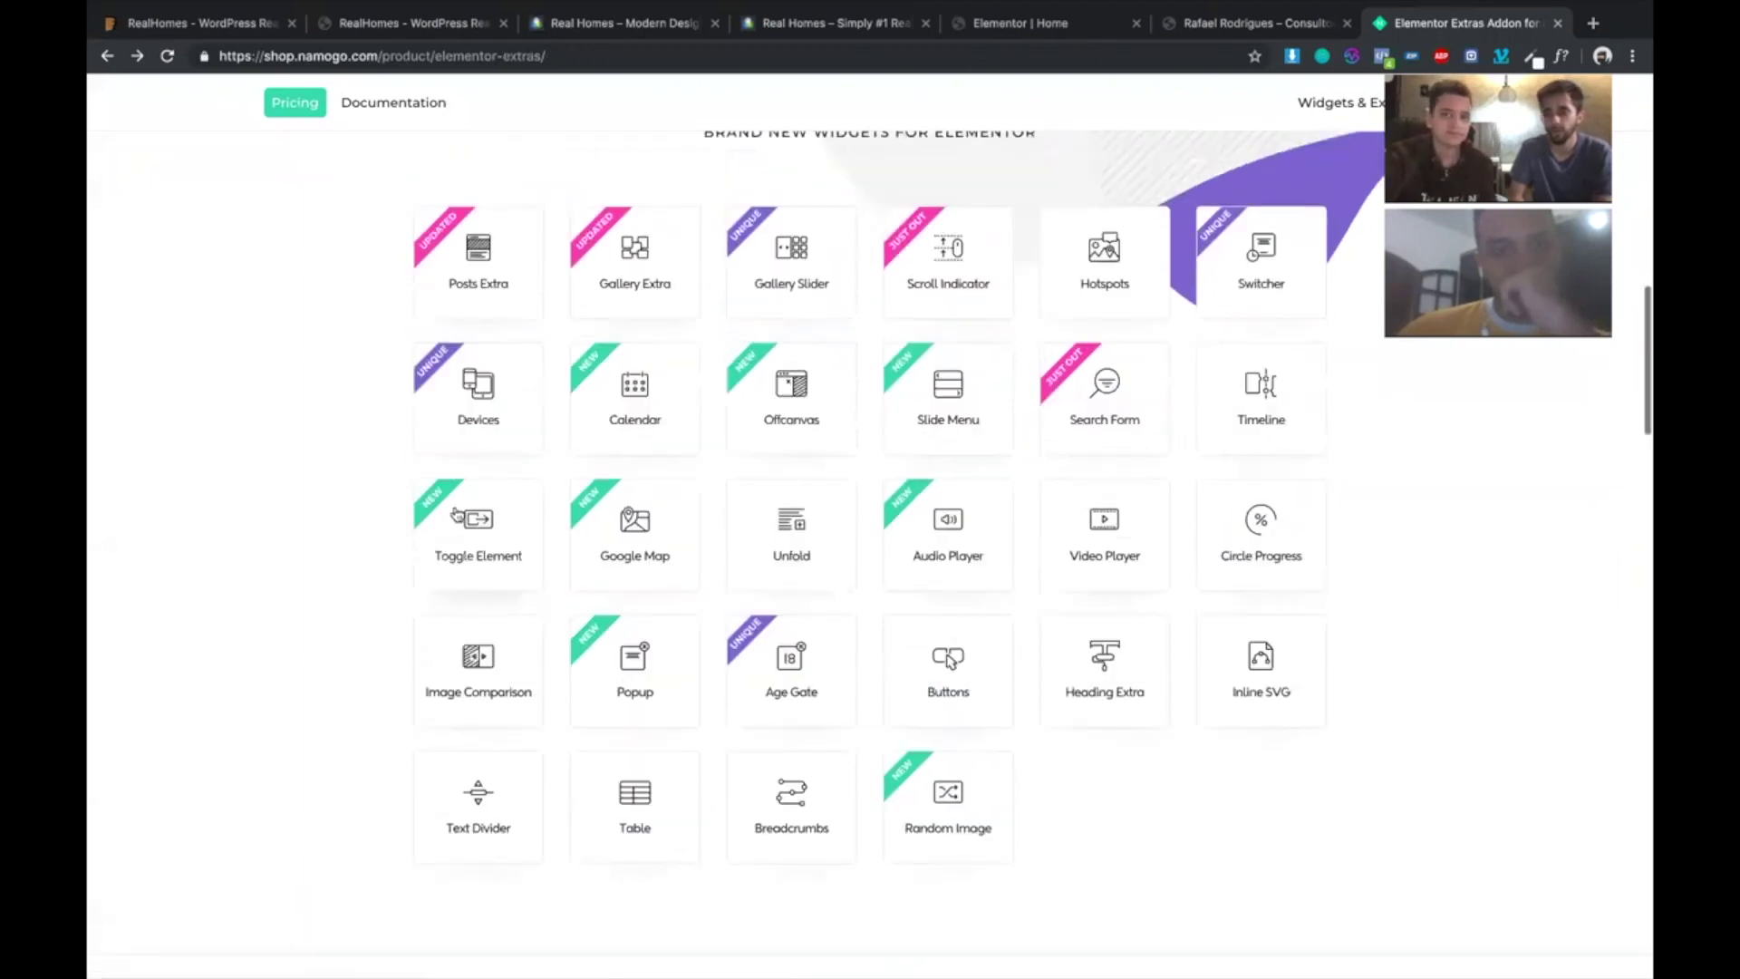
scroll(925, 278, "down", 15)
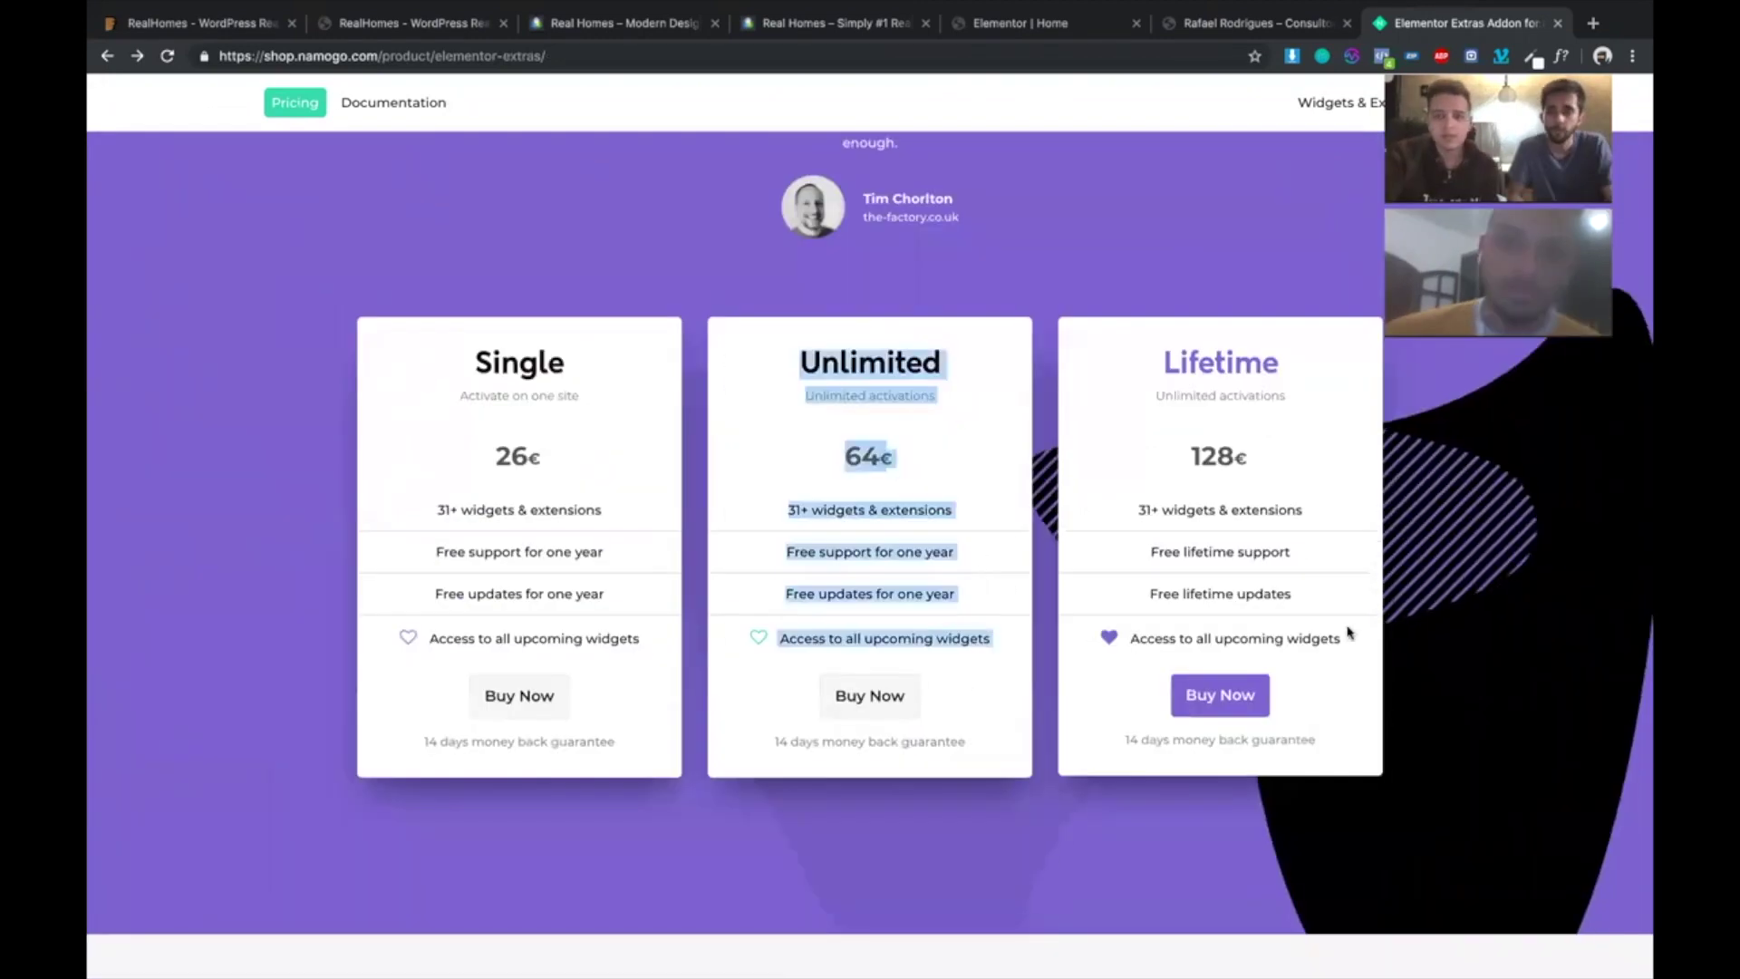
left_click(1129, 320)
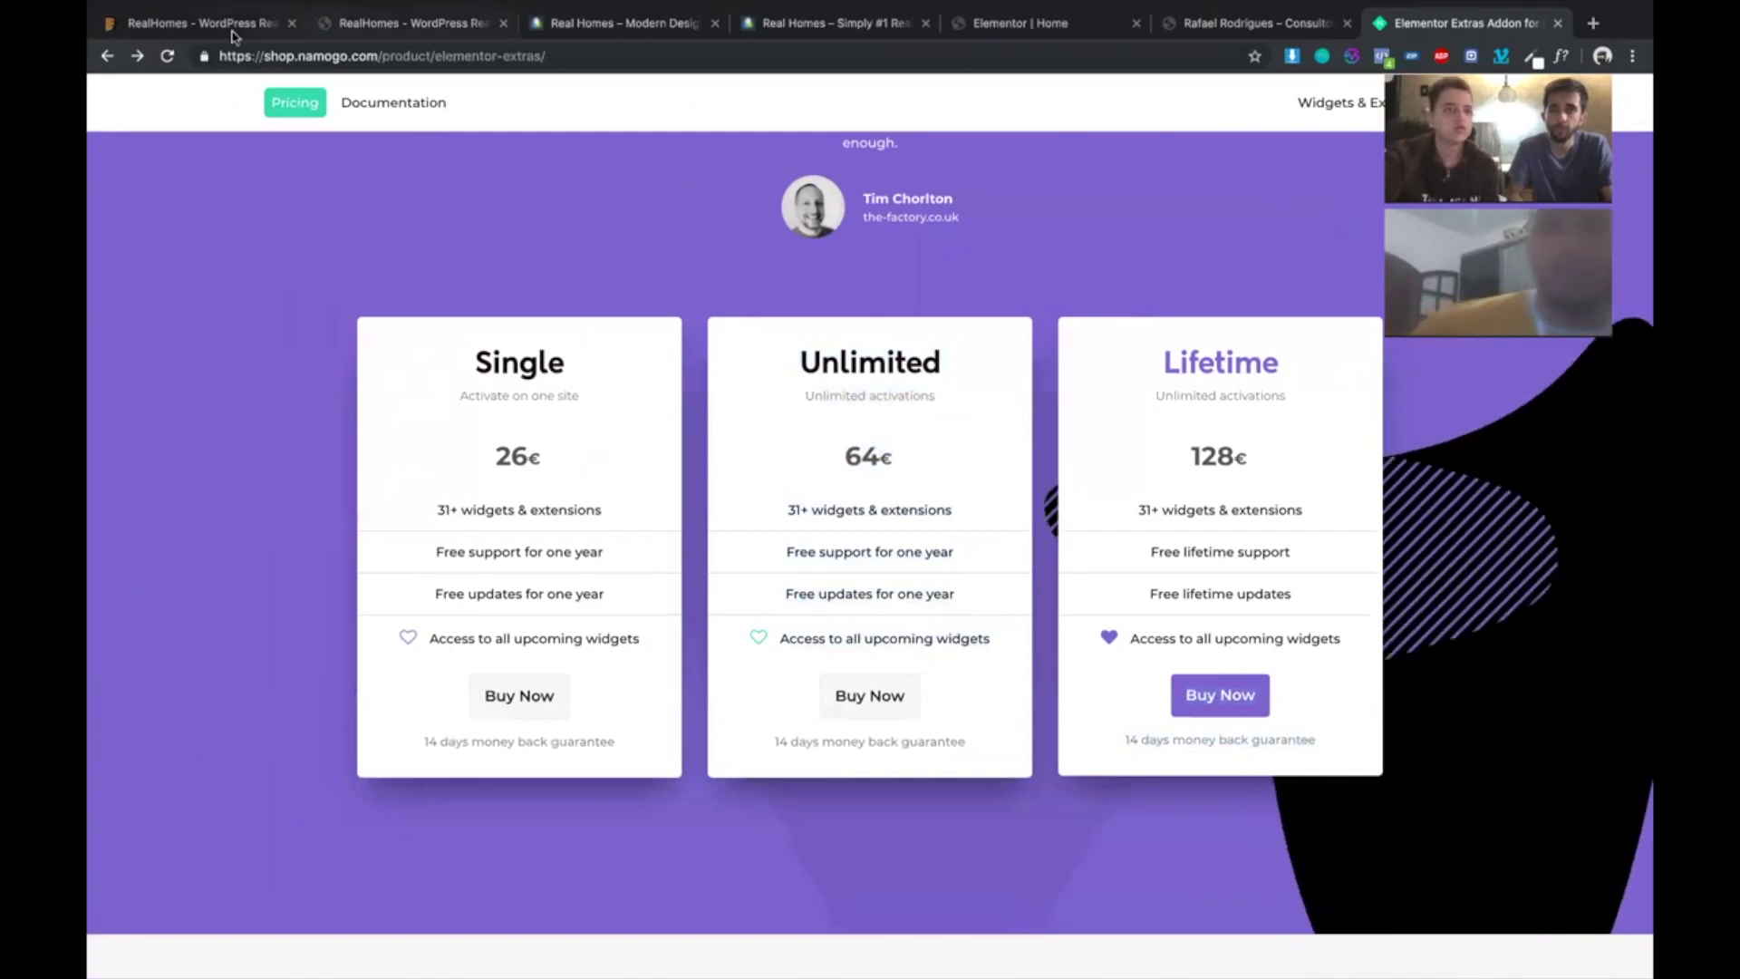
- Check the $59 RealHomes ThemeForest licence price, then go via the classic demo to the Elementor Home tab
key("super+1")
scroll(1116, 289, "up", 15)
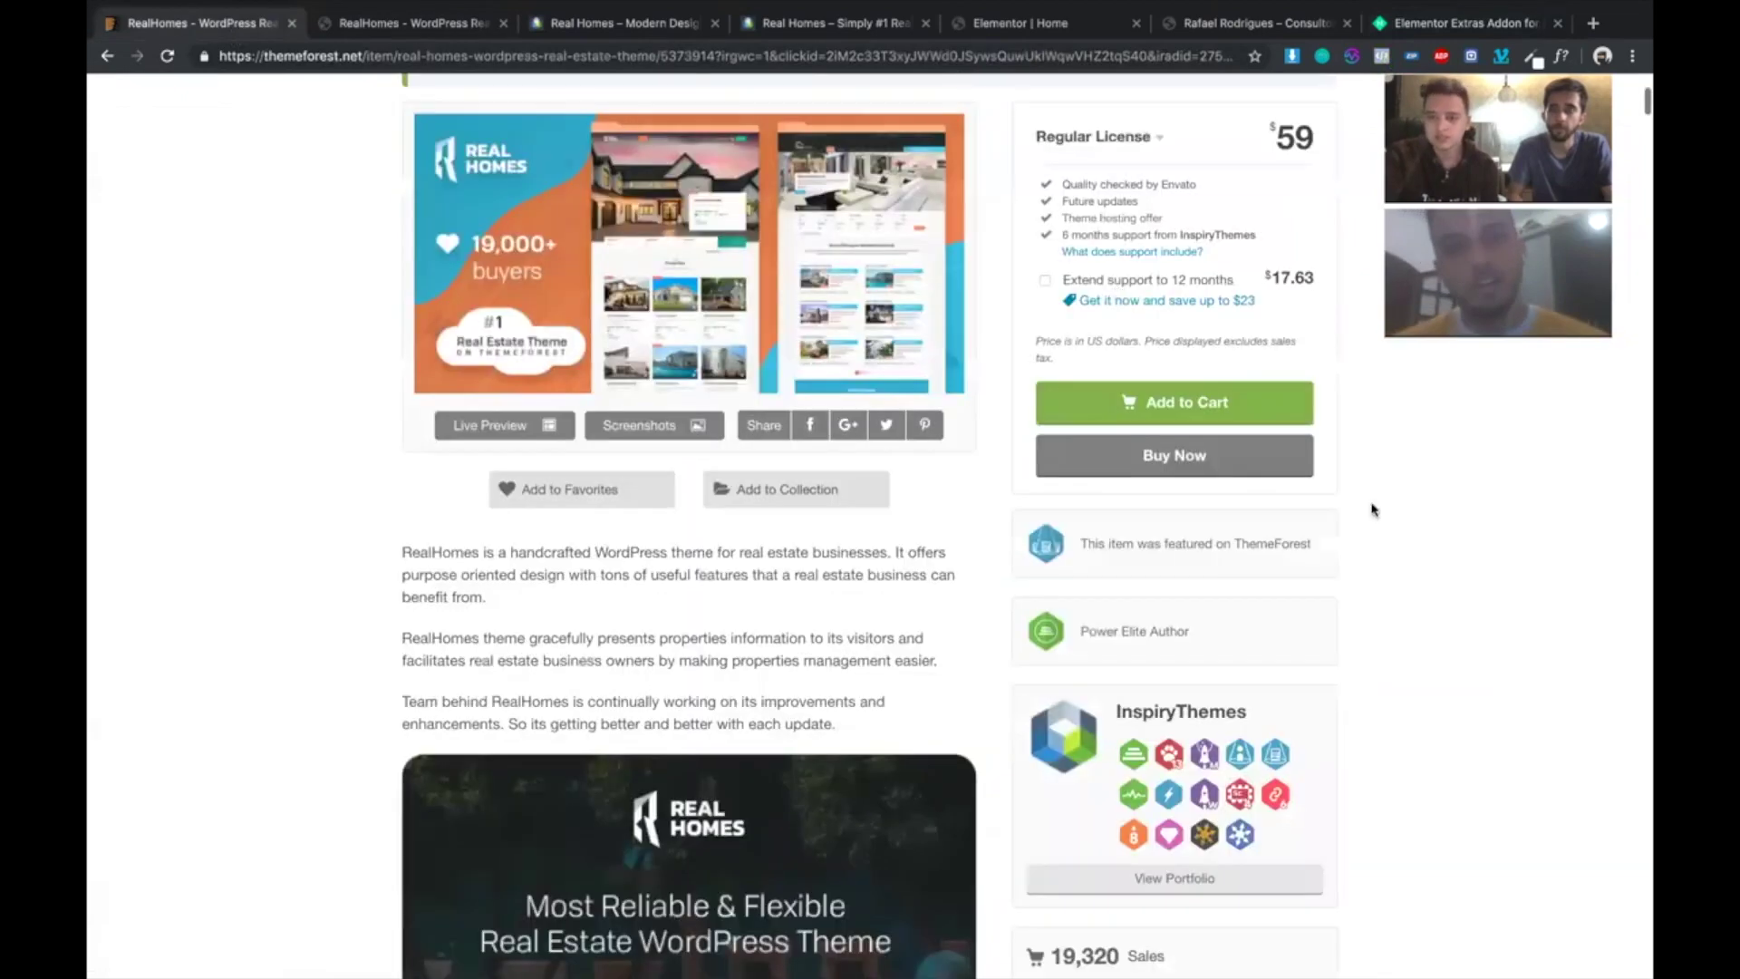
scroll(1329, 425, "up", 3)
left_click_drag(1312, 441, 1255, 434)
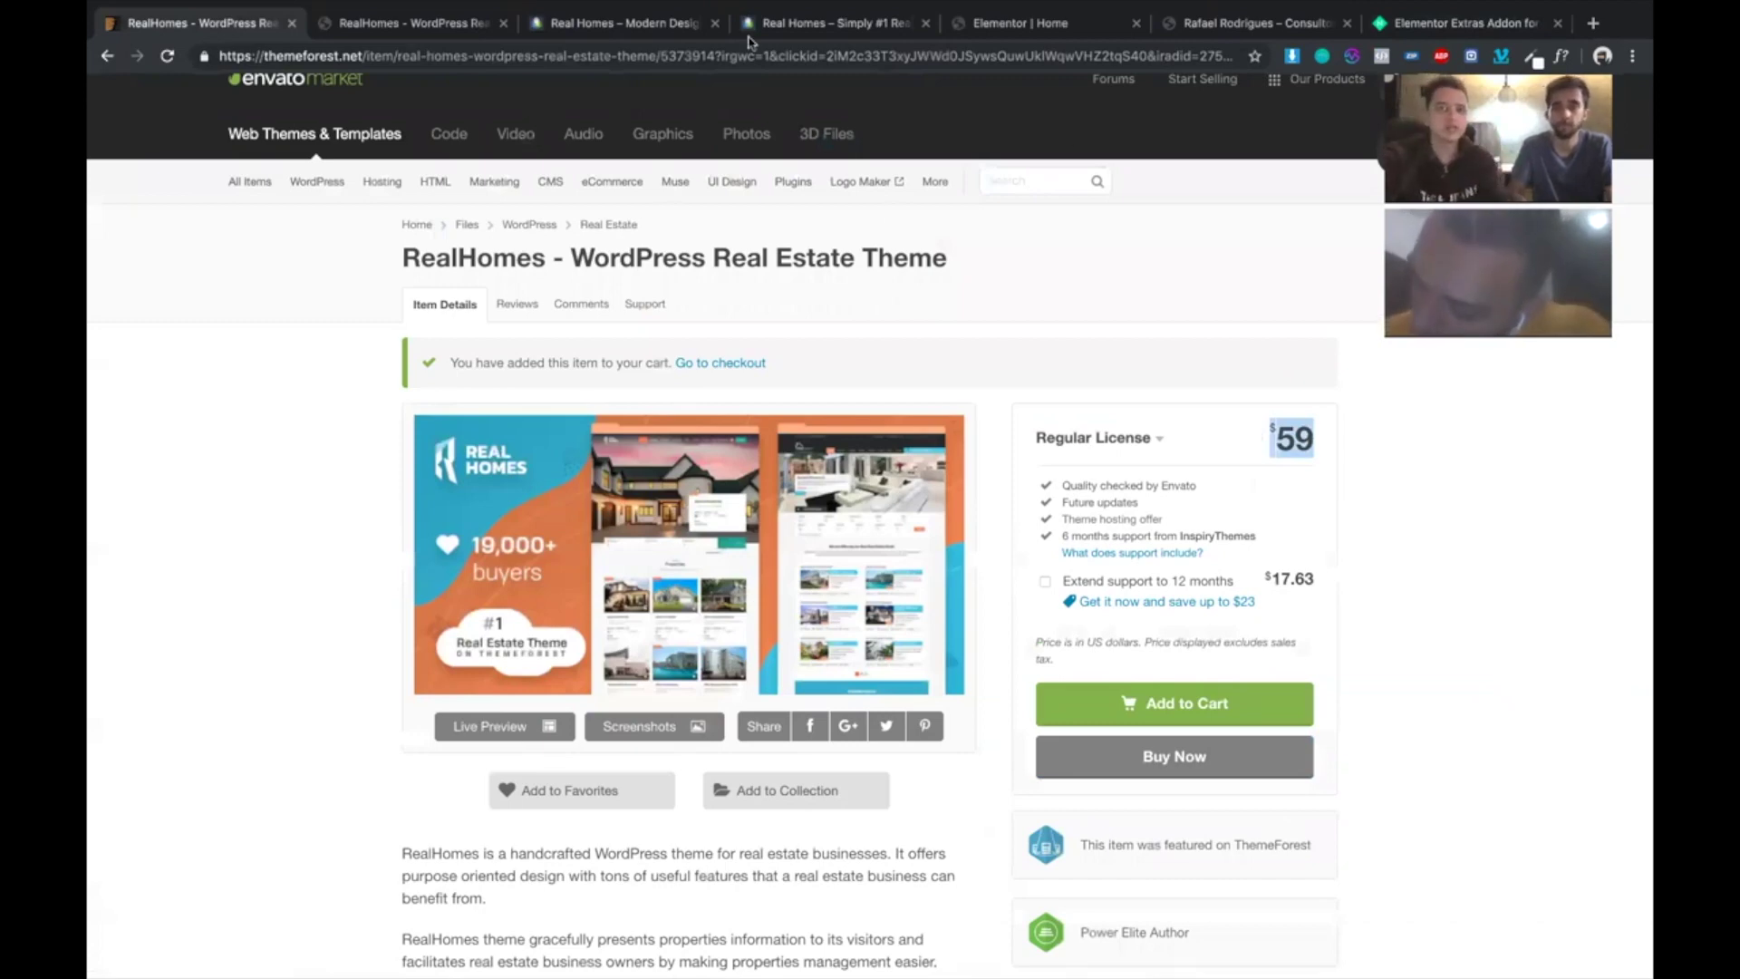
left_click(782, 31)
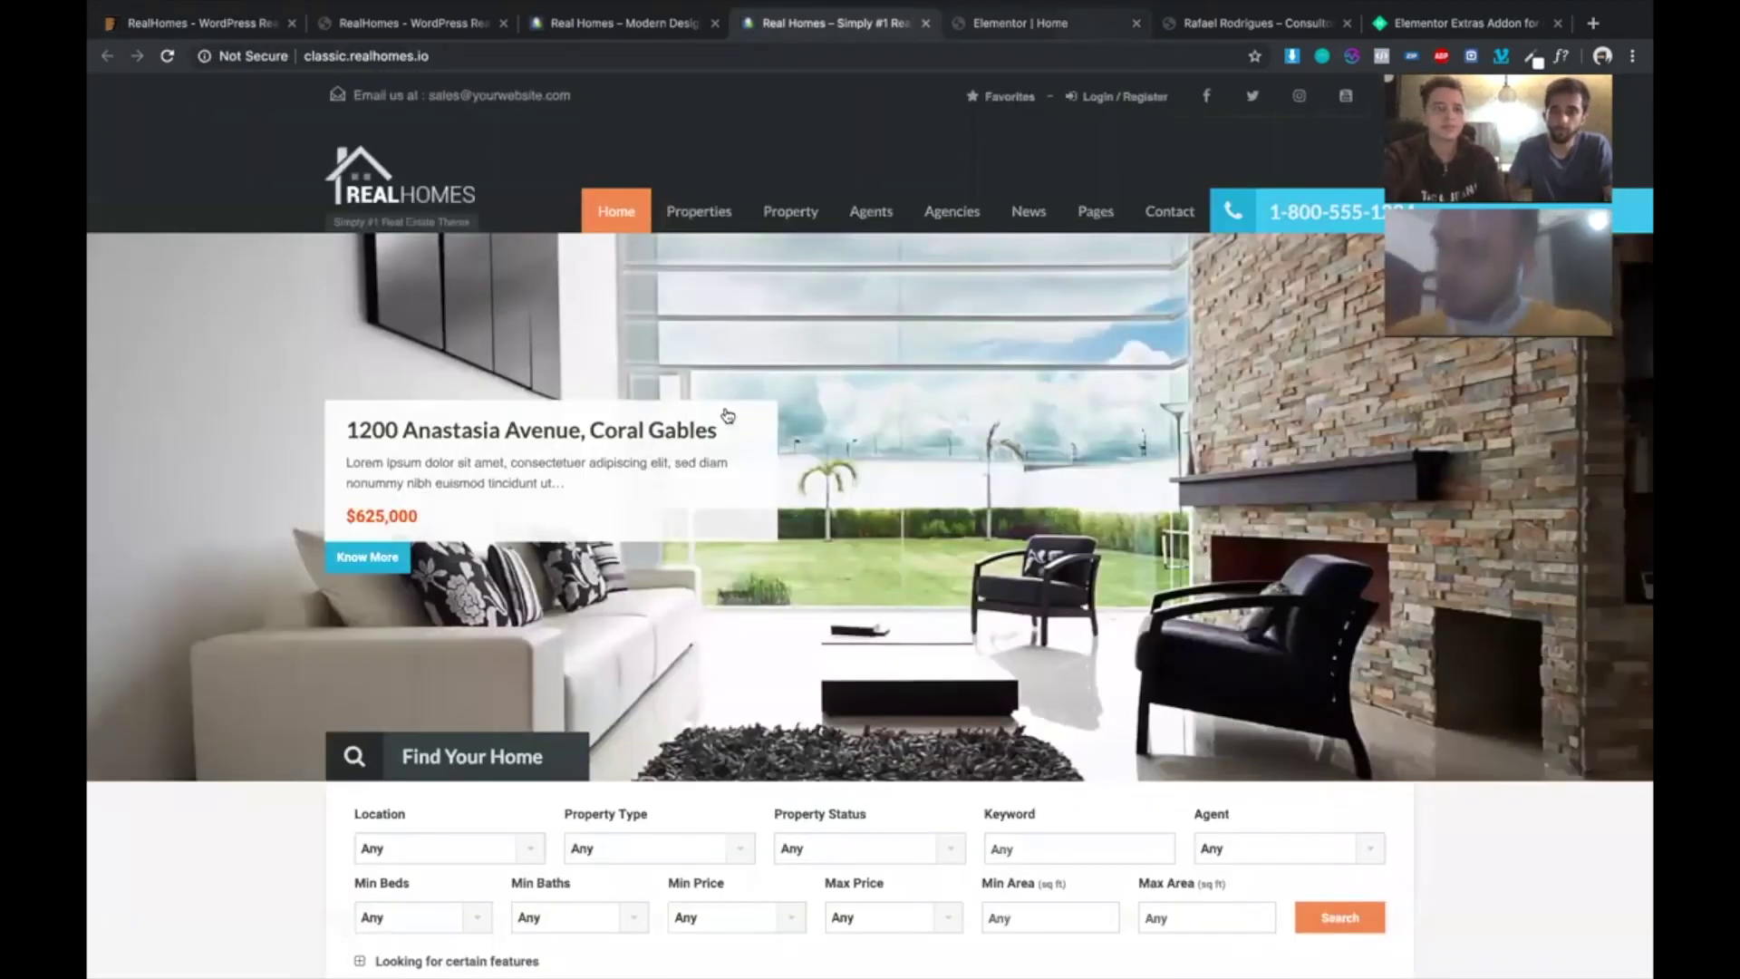
left_click(1079, 27)
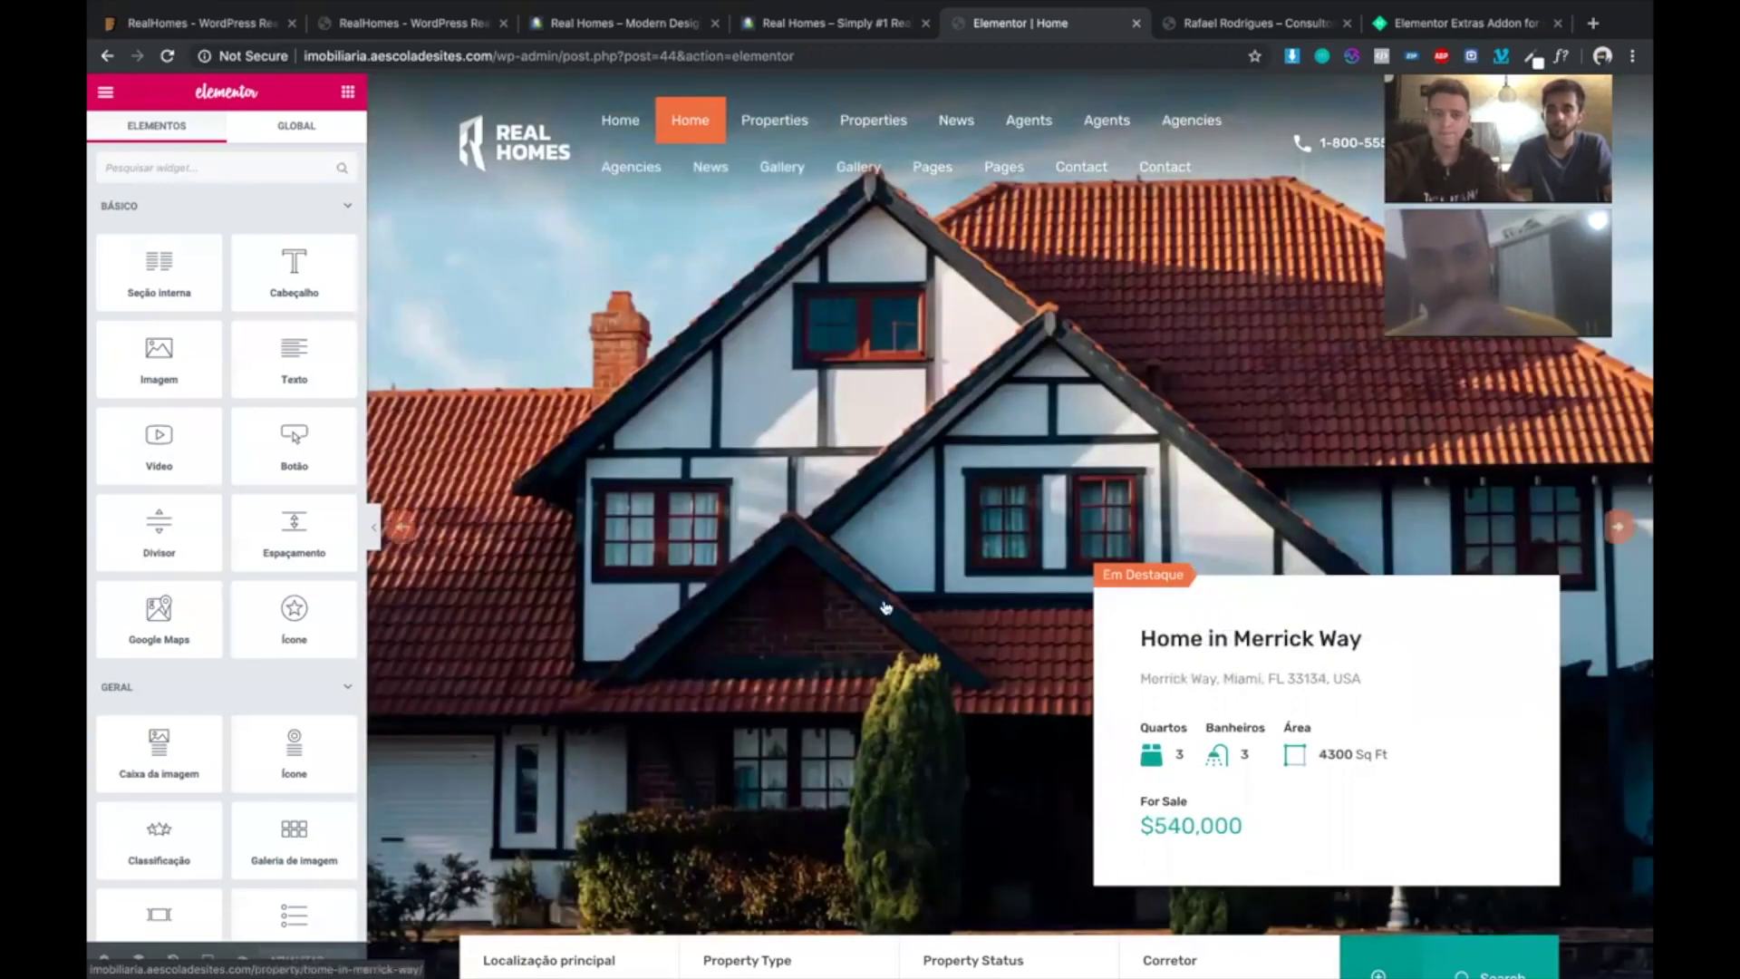
- Delete the listings and Amazing Features sections and add a centred heading above the deals text
scroll(886, 608, "down", 1)
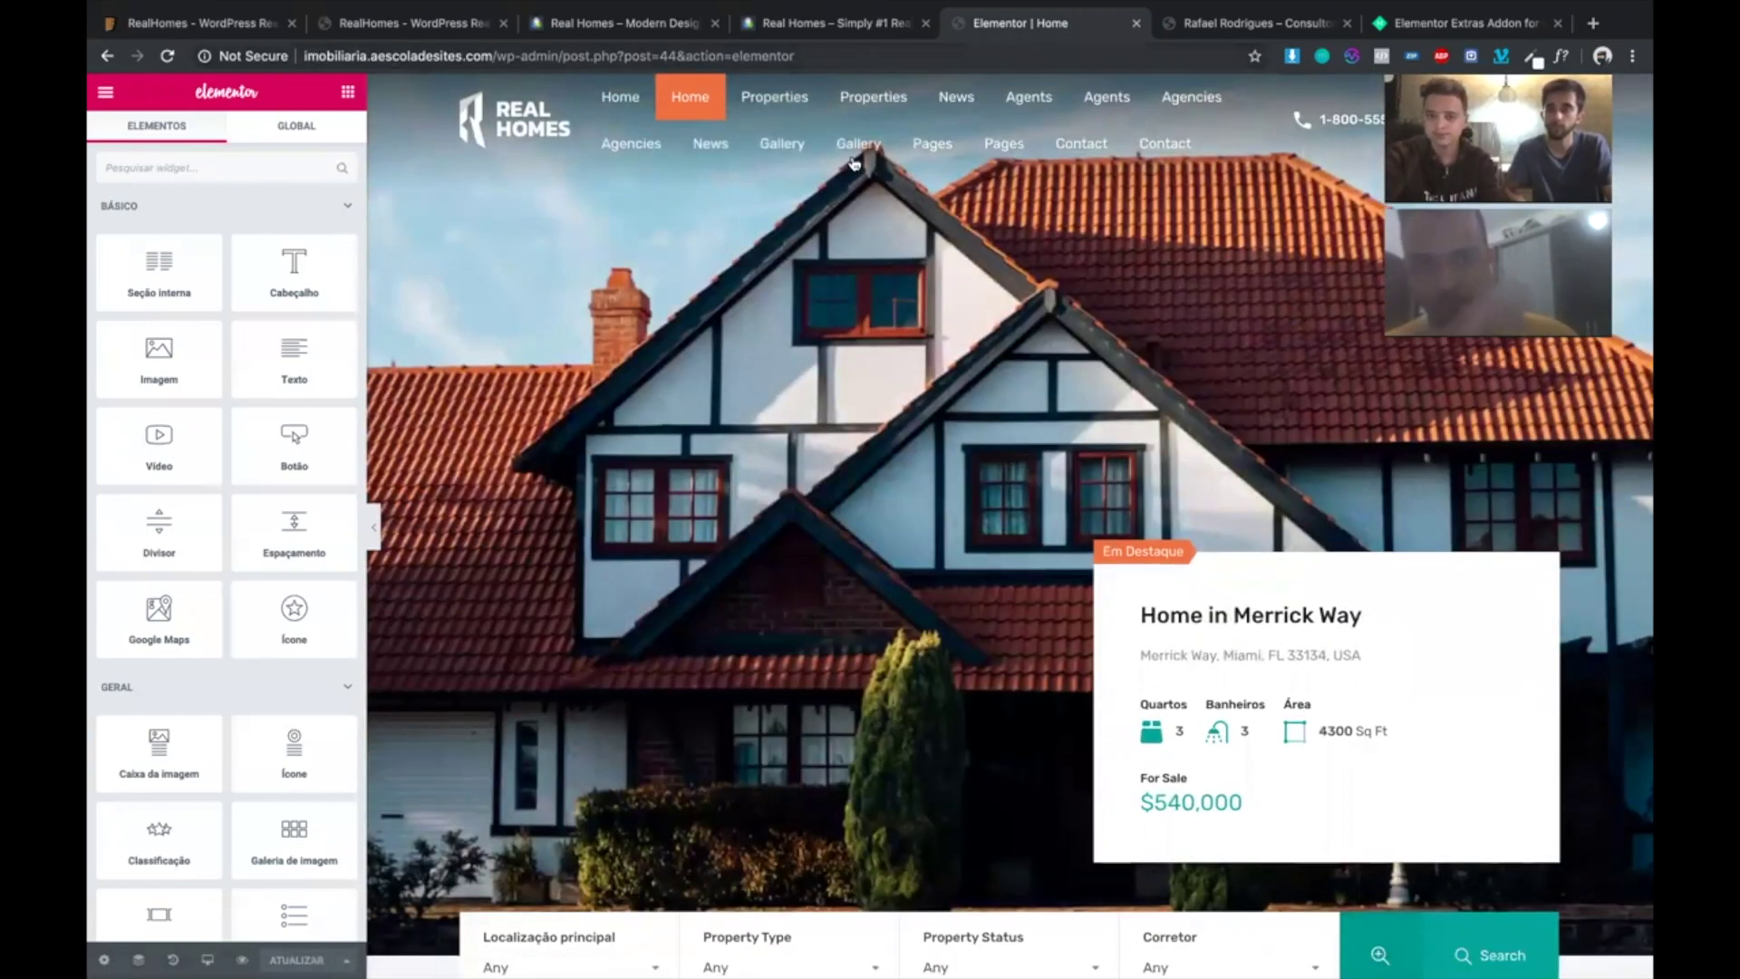
scroll(920, 635, "down", 5)
scroll(872, 840, "up", 6)
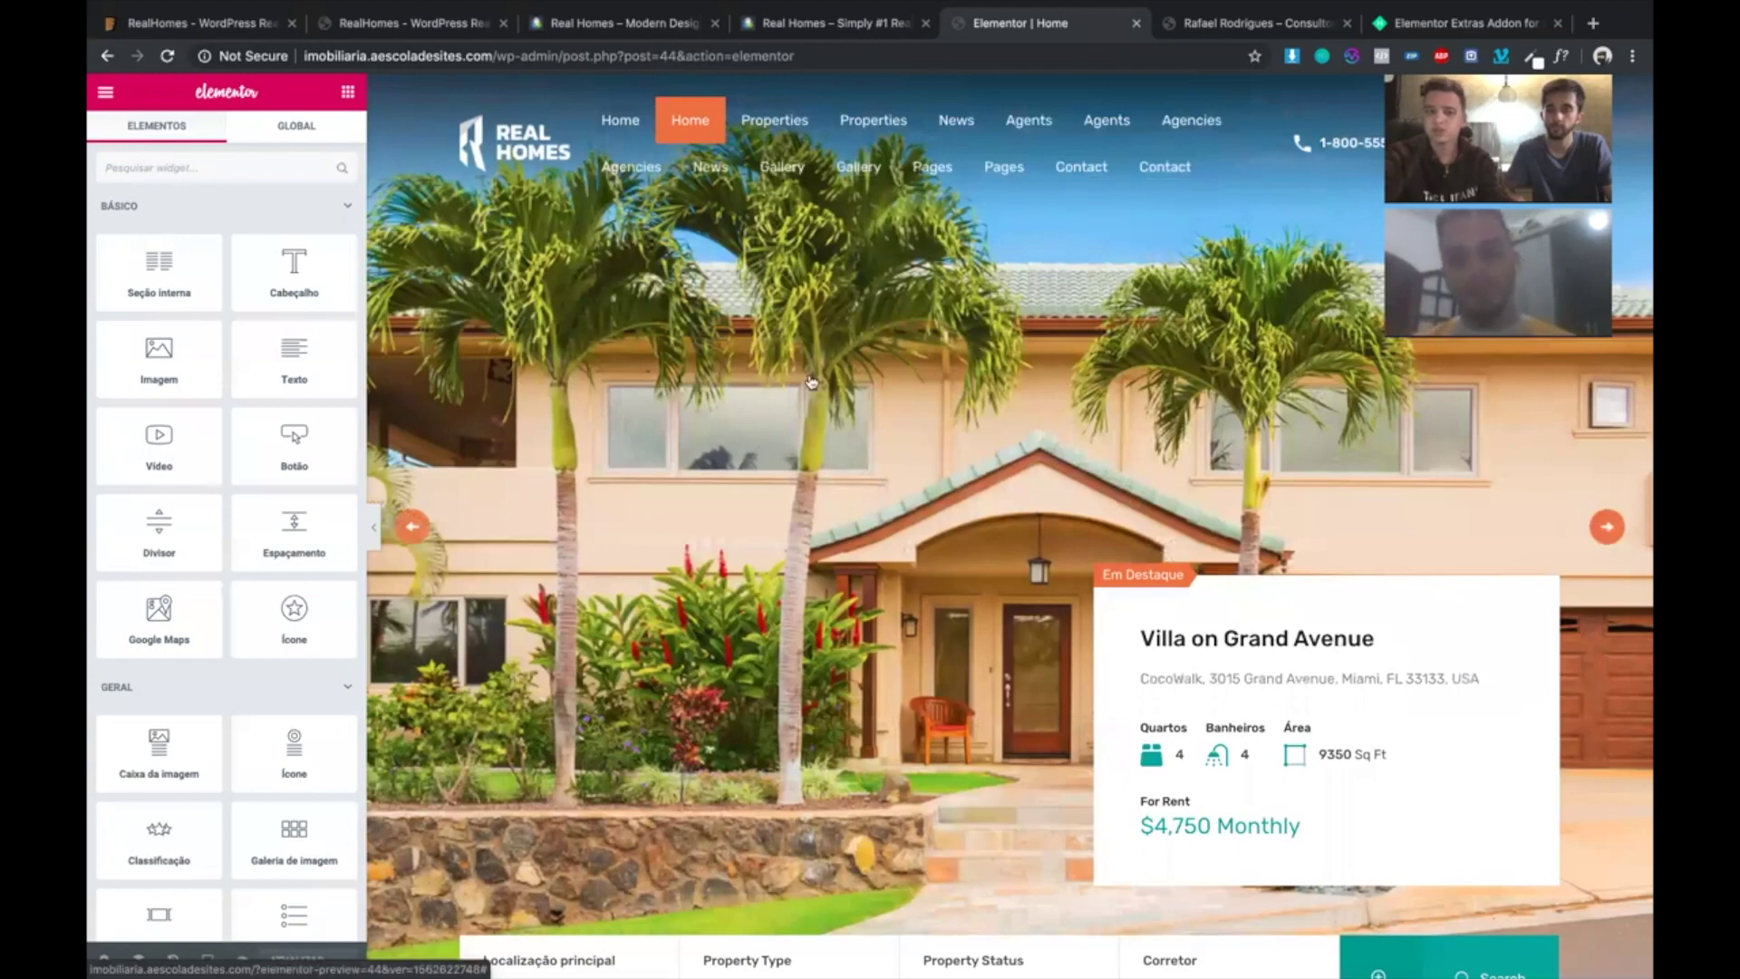
scroll(837, 392, "down", 8)
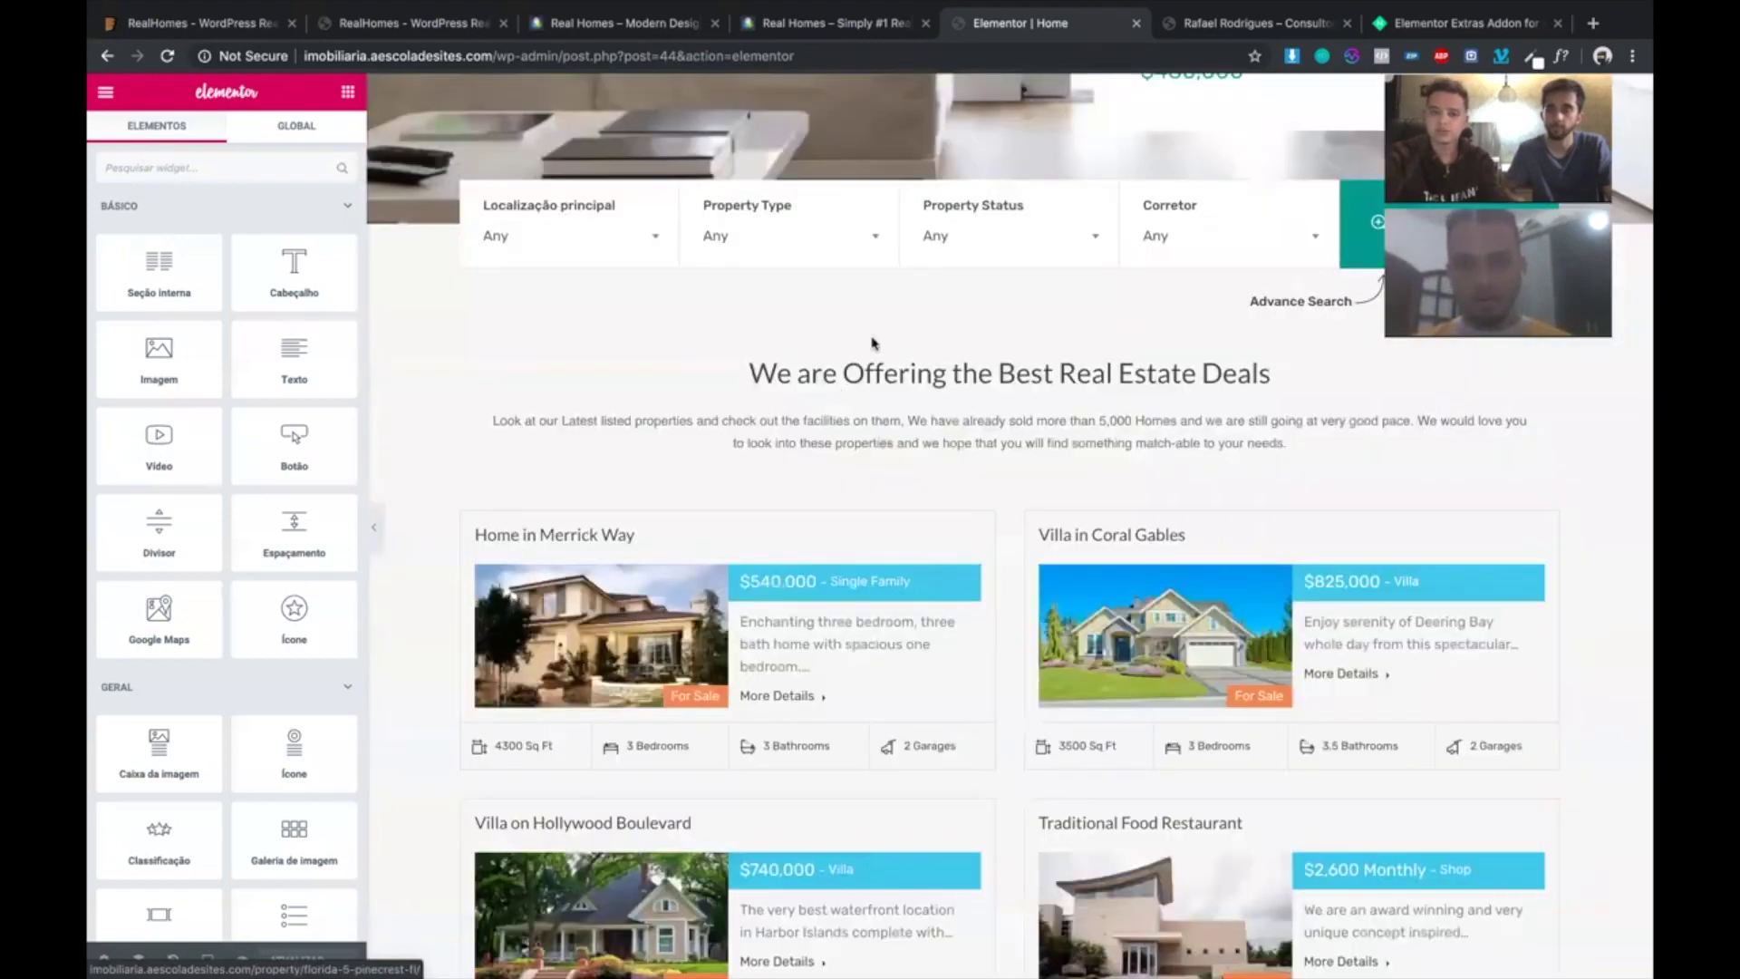
left_click(1032, 488)
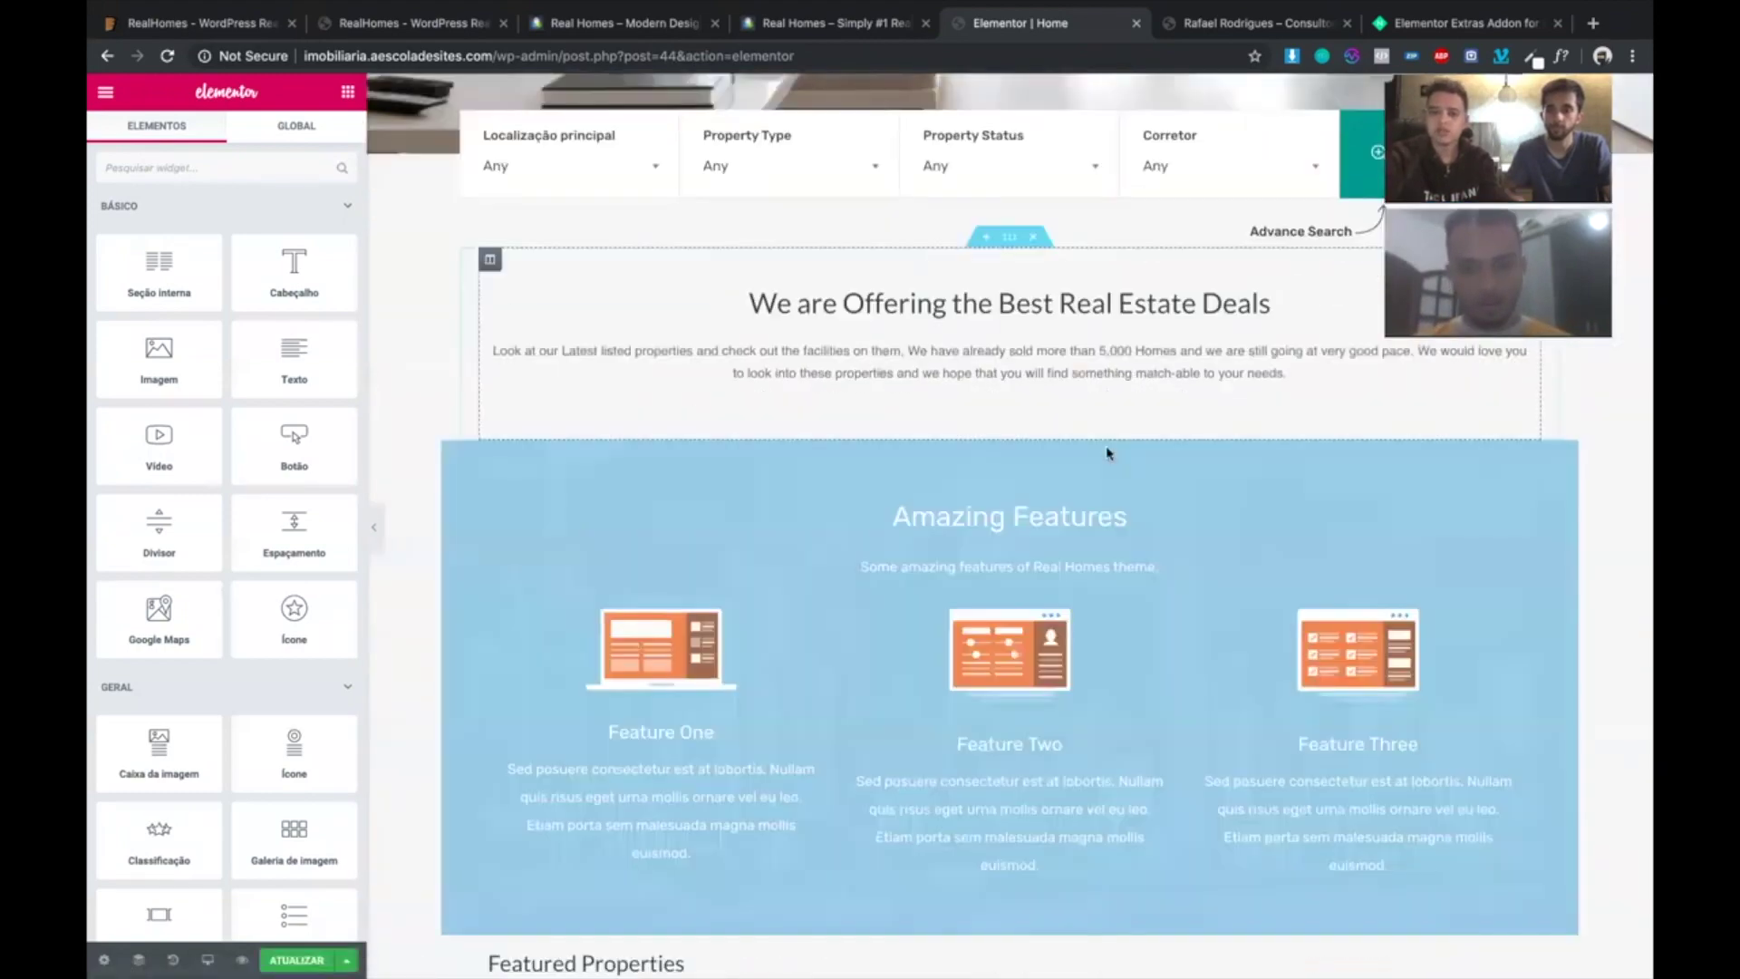
left_click(1032, 431)
left_click_drag(301, 290, 963, 275)
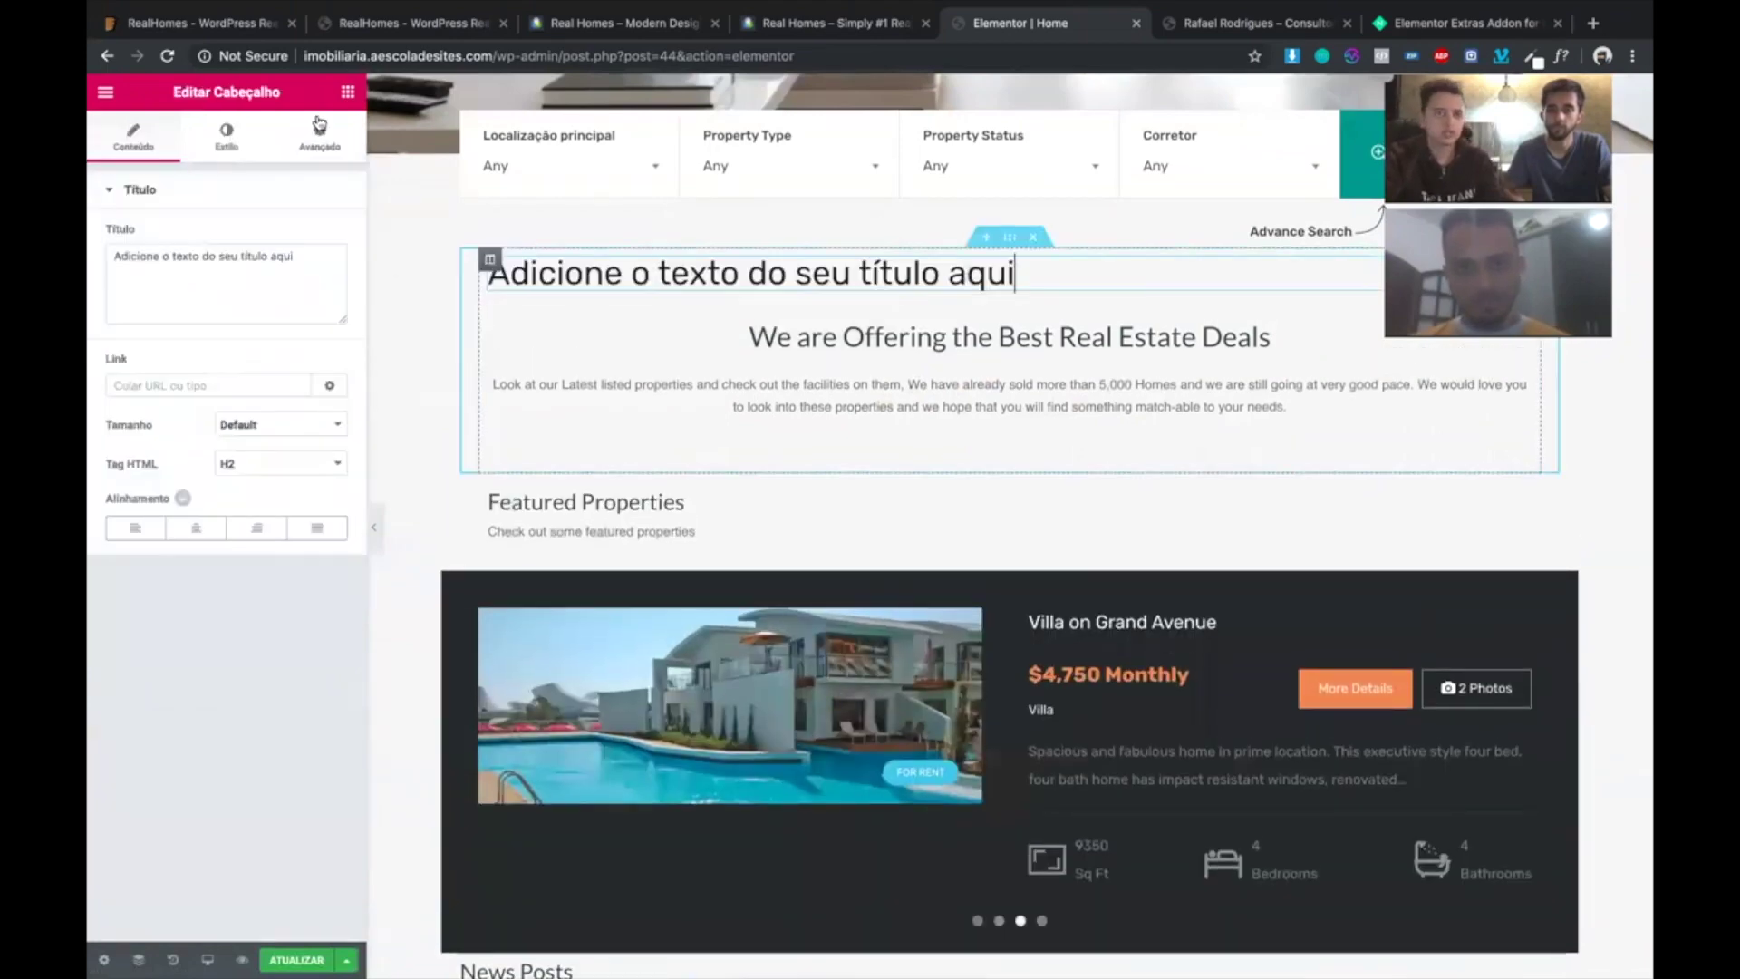
left_click(196, 528)
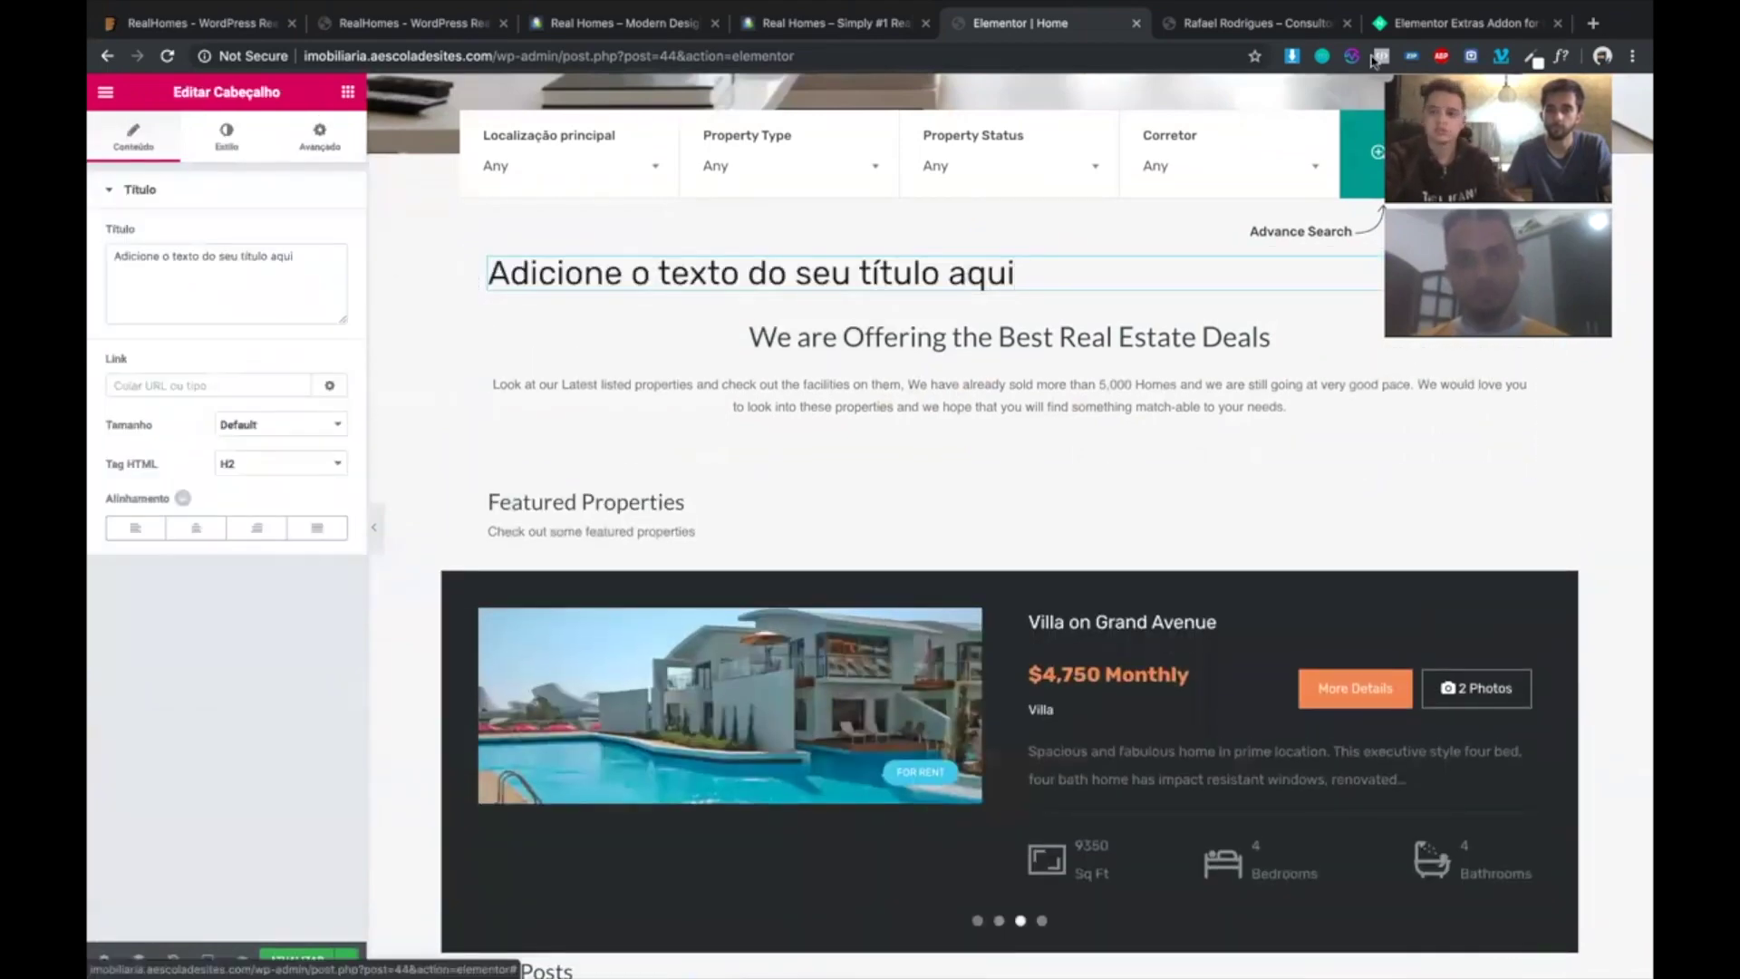
- Select the News Posts grid to see its settings: 3 posts ordered by date, descending
scroll(807, 272, "down", 1)
scroll(810, 286, "down", 10)
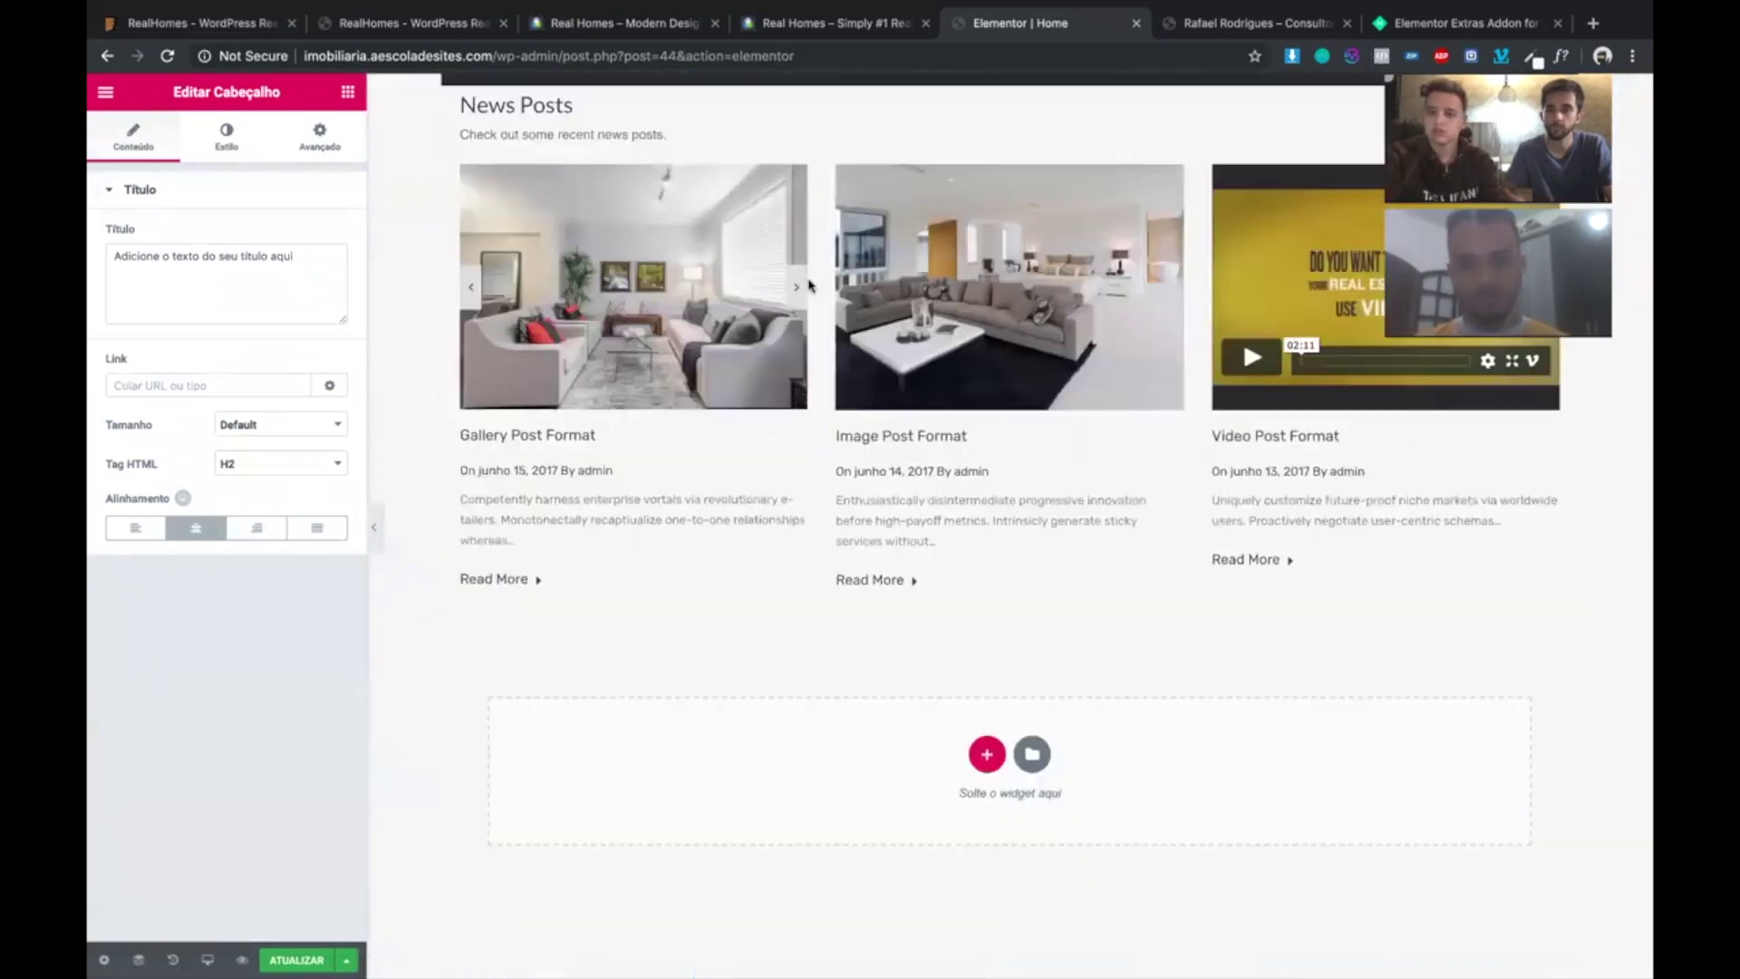
scroll(1078, 650, "down", 6)
scroll(1078, 650, "up", 10)
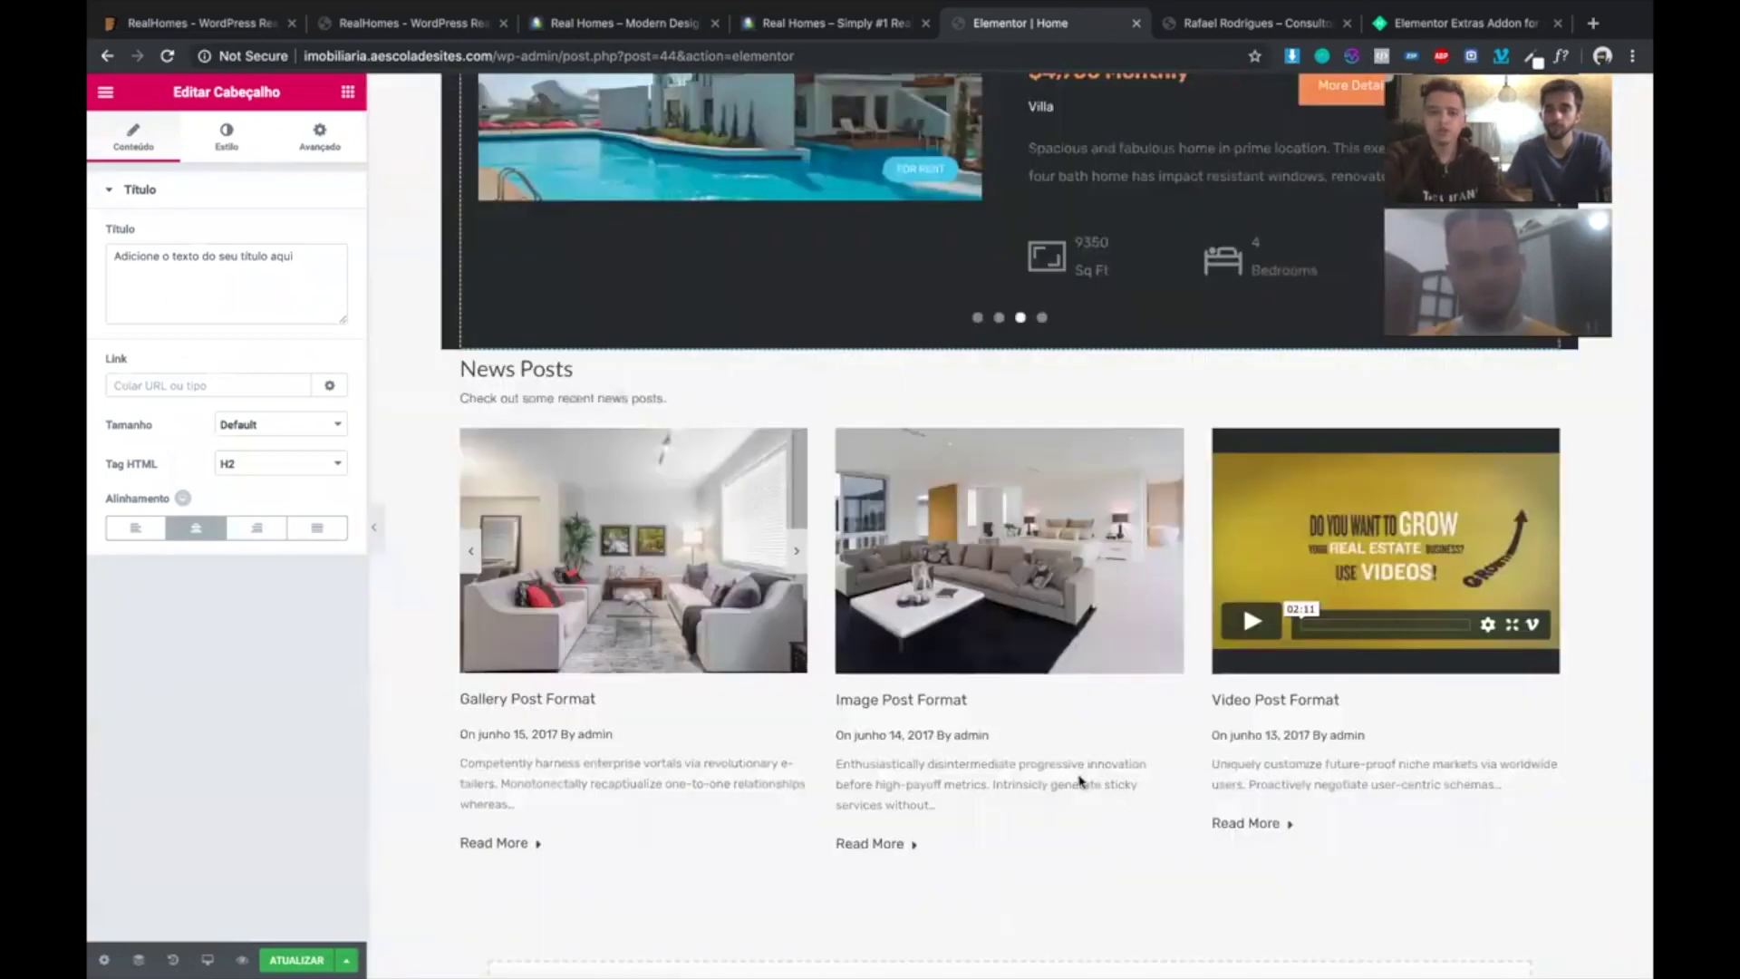
scroll(1076, 781, "down", 10)
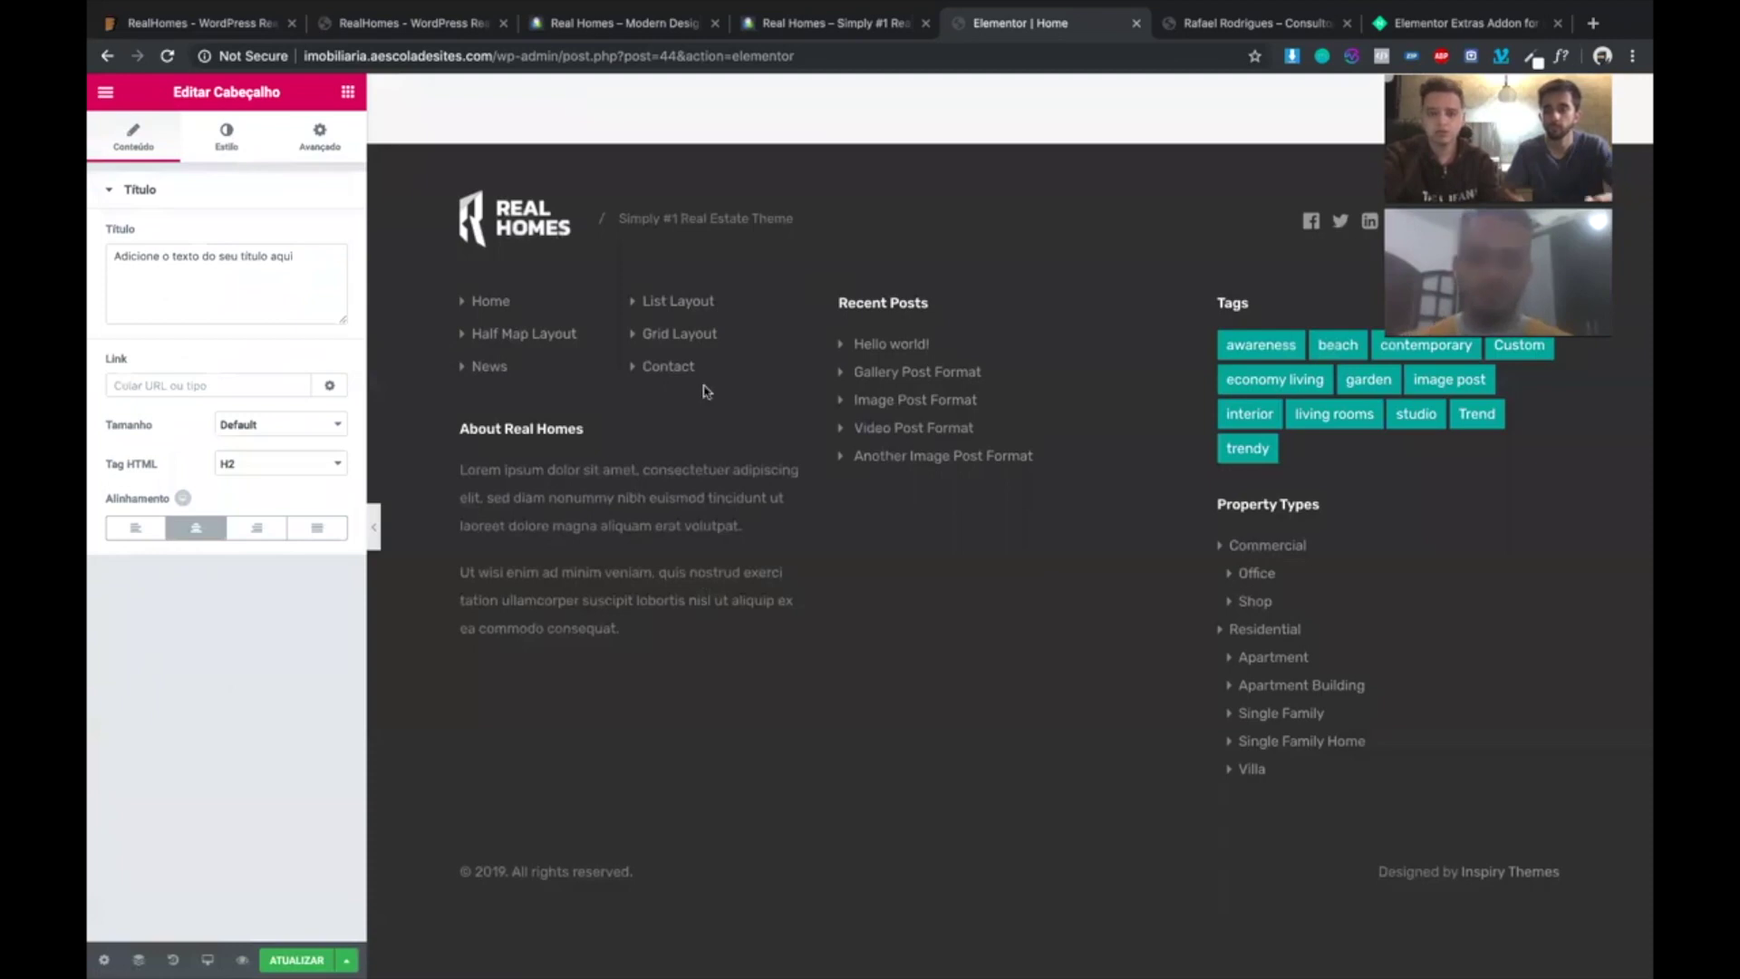
scroll(703, 389, "up", 5)
scroll(704, 392, "up", 2)
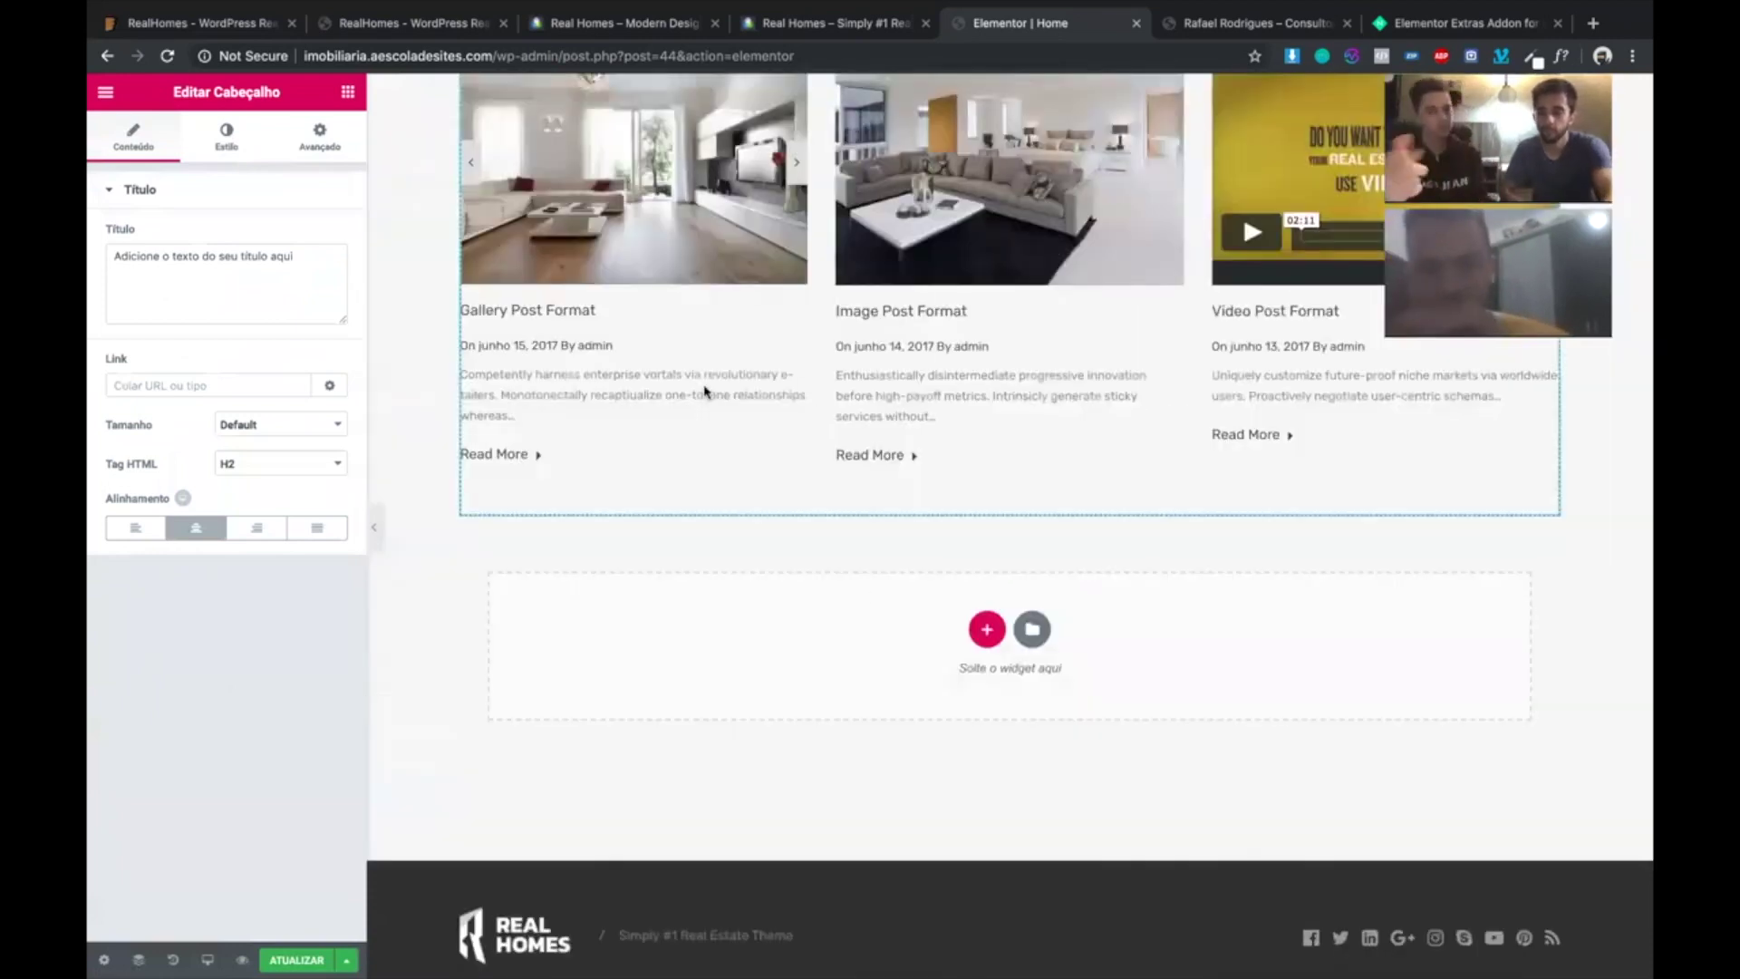
scroll(861, 594, "down", 1)
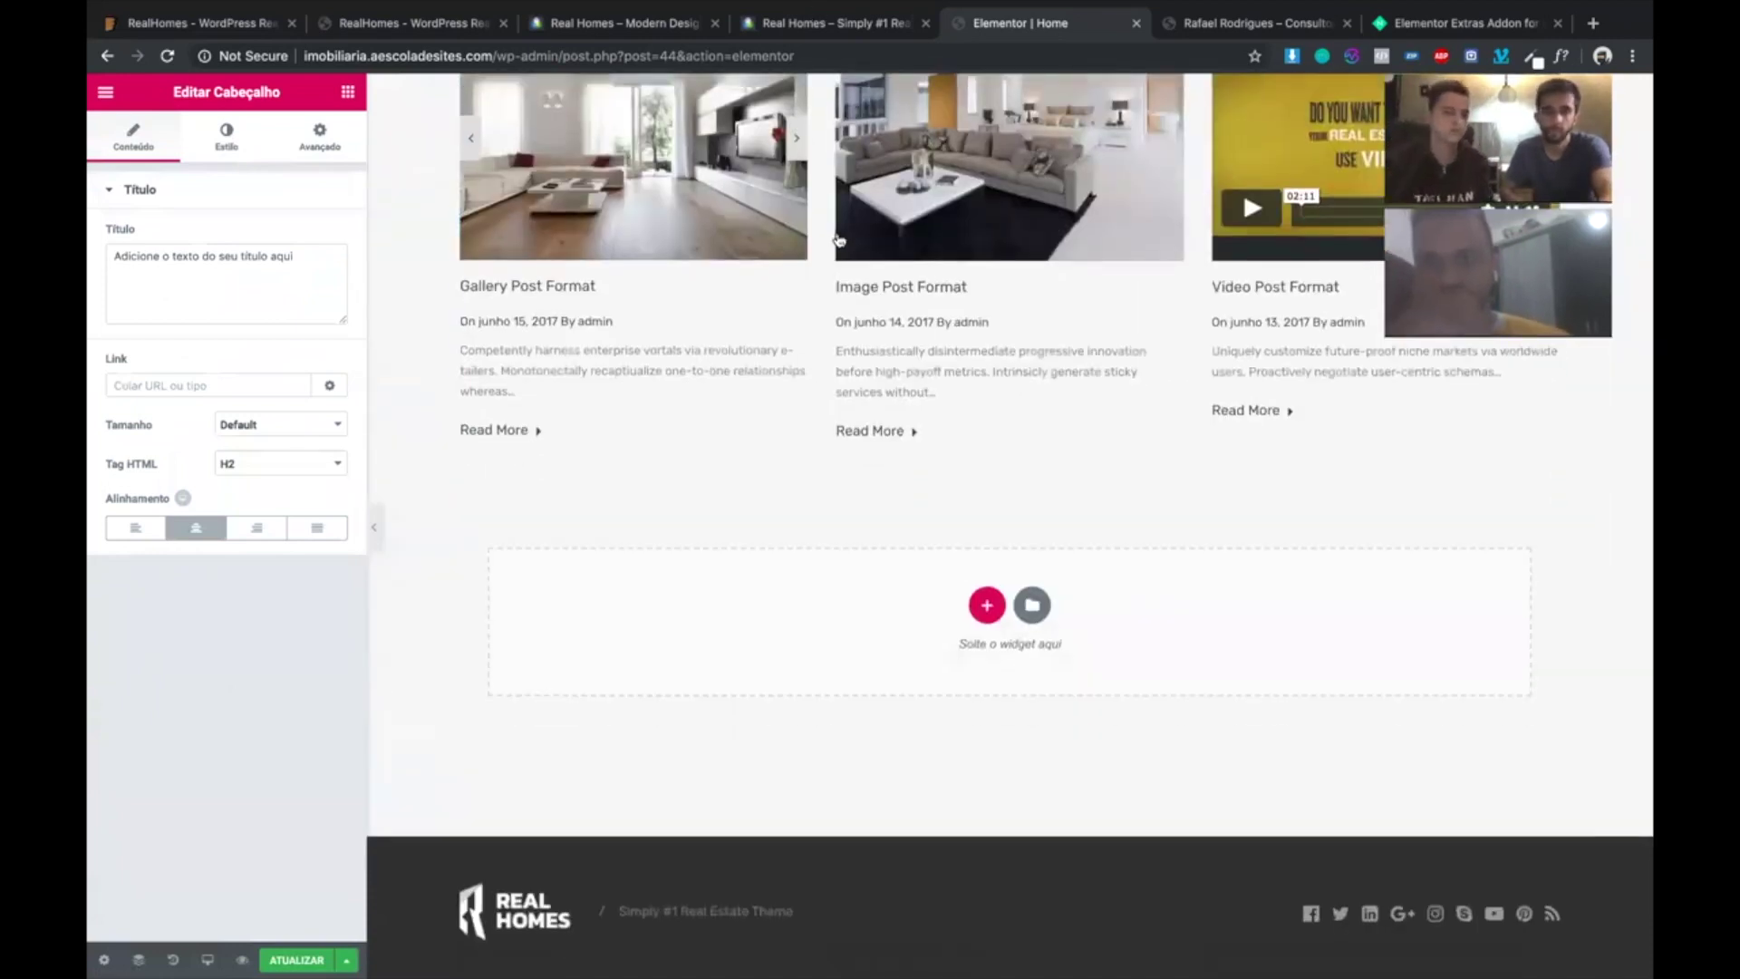
left_click(671, 297)
scroll(667, 299, "up", 2)
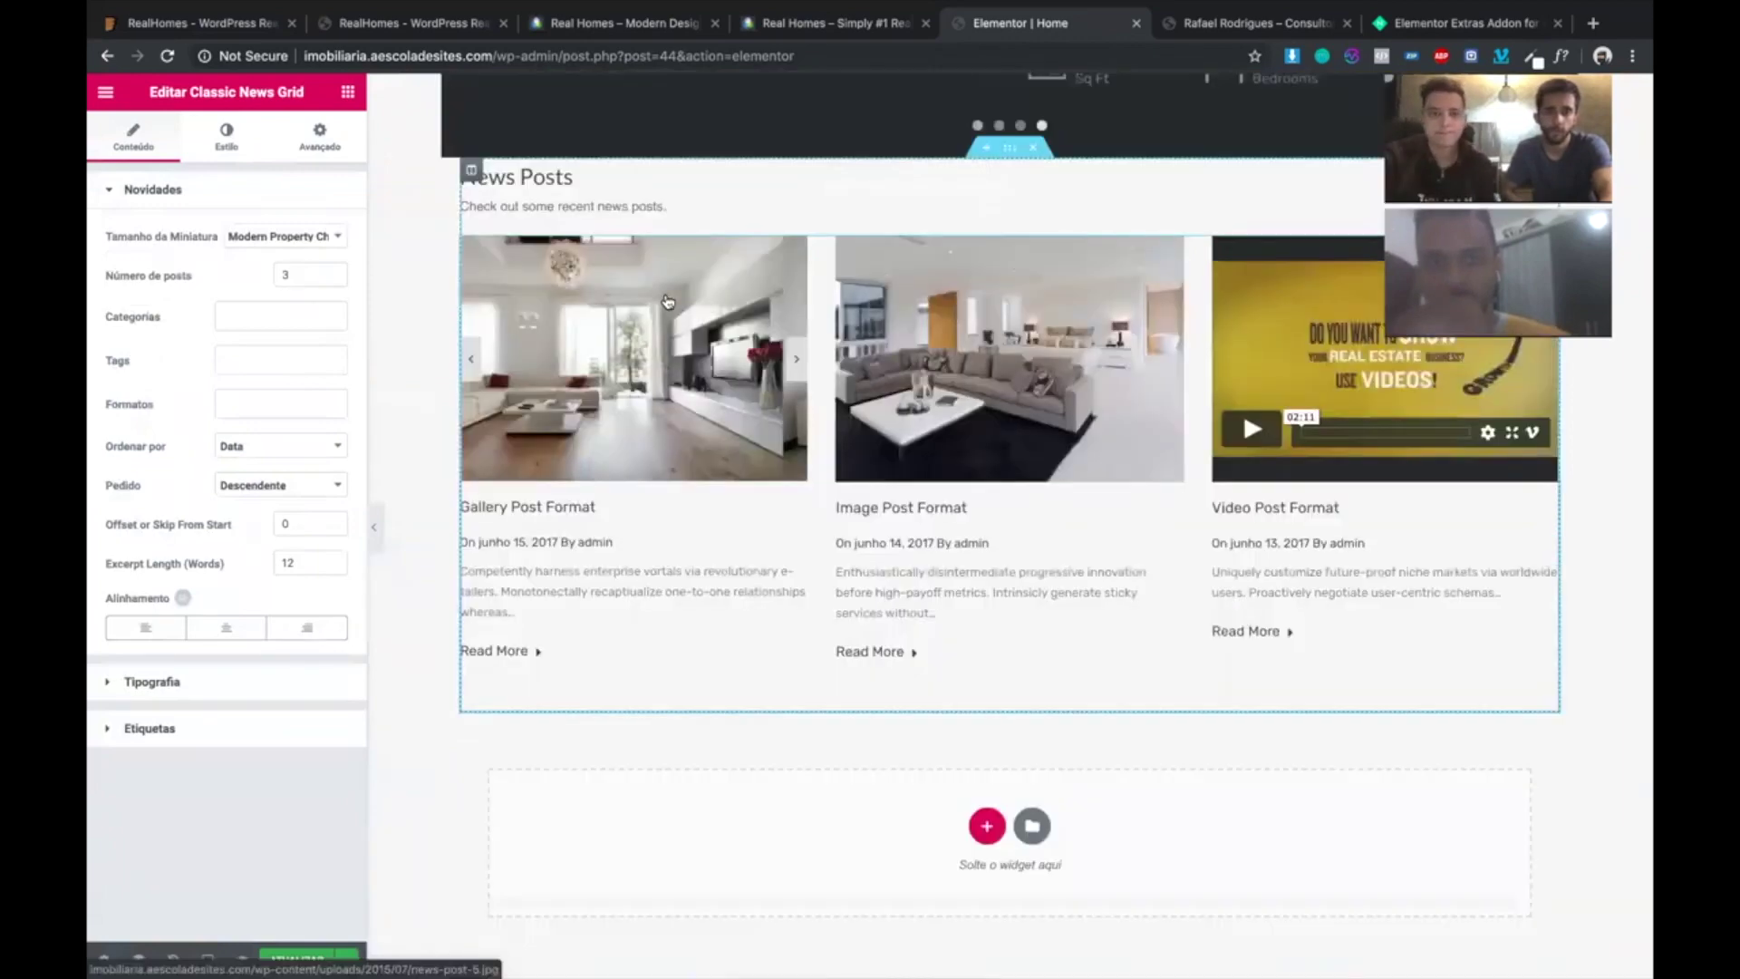
- Add a Properties Grid Three widget below the new heading
scroll(666, 299, "up", 1)
left_click(350, 97)
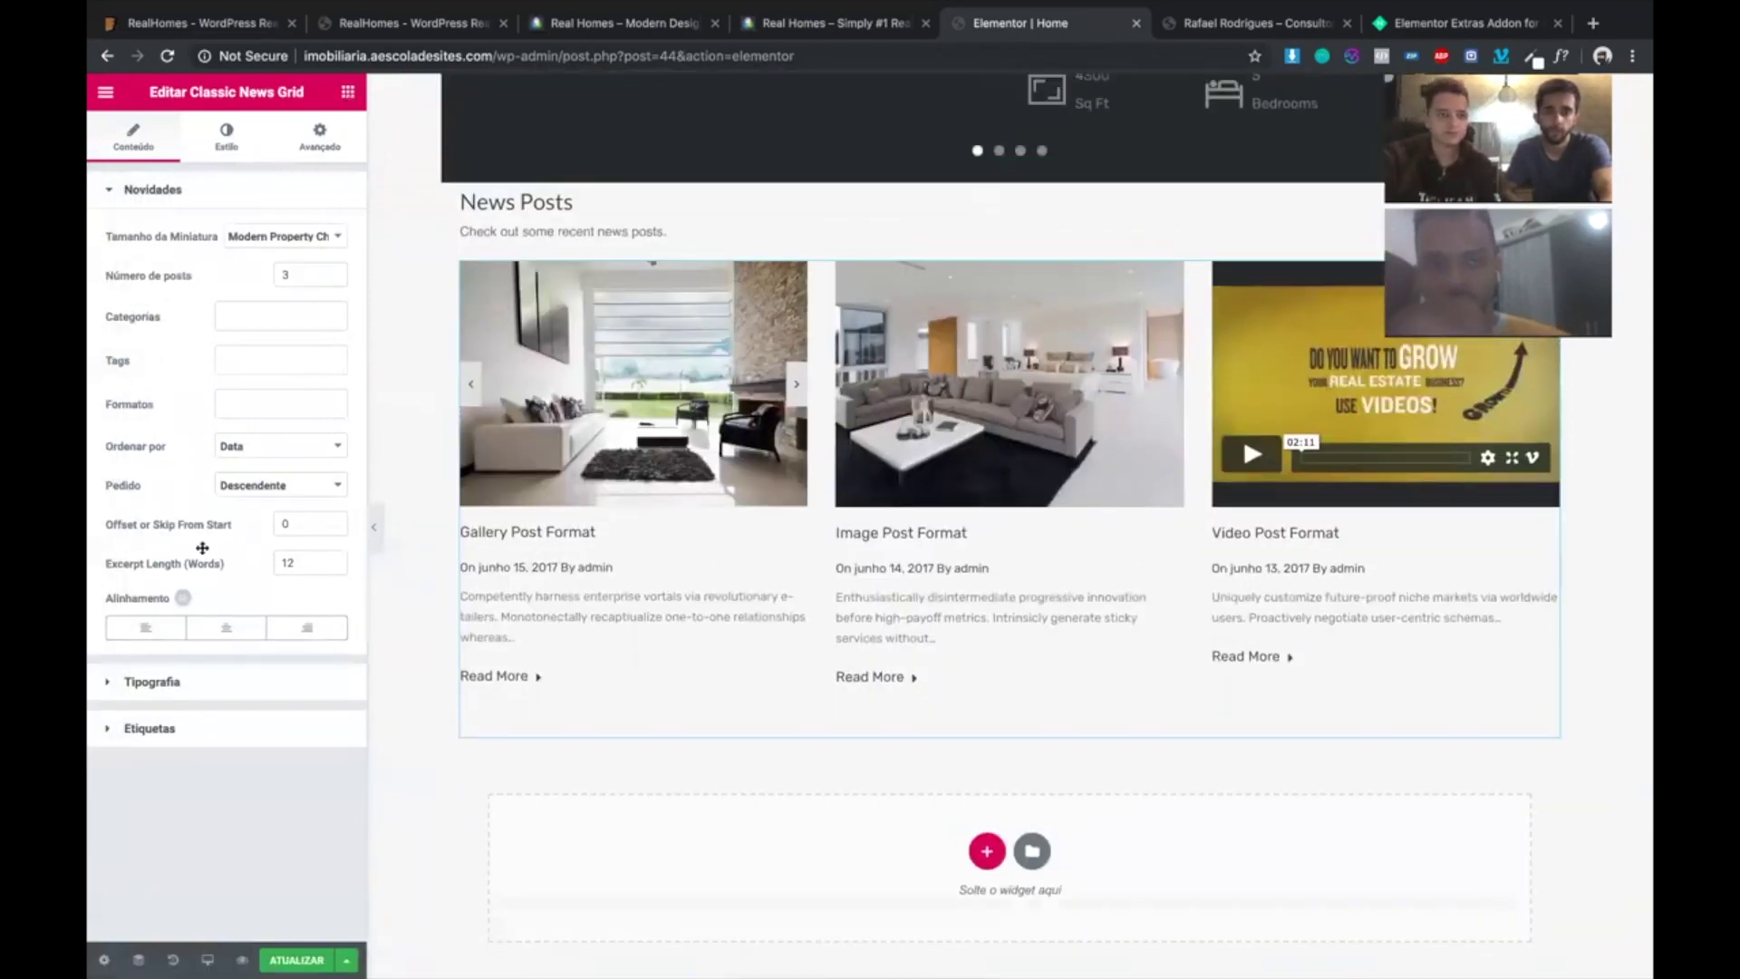
scroll(202, 548, "down", 7)
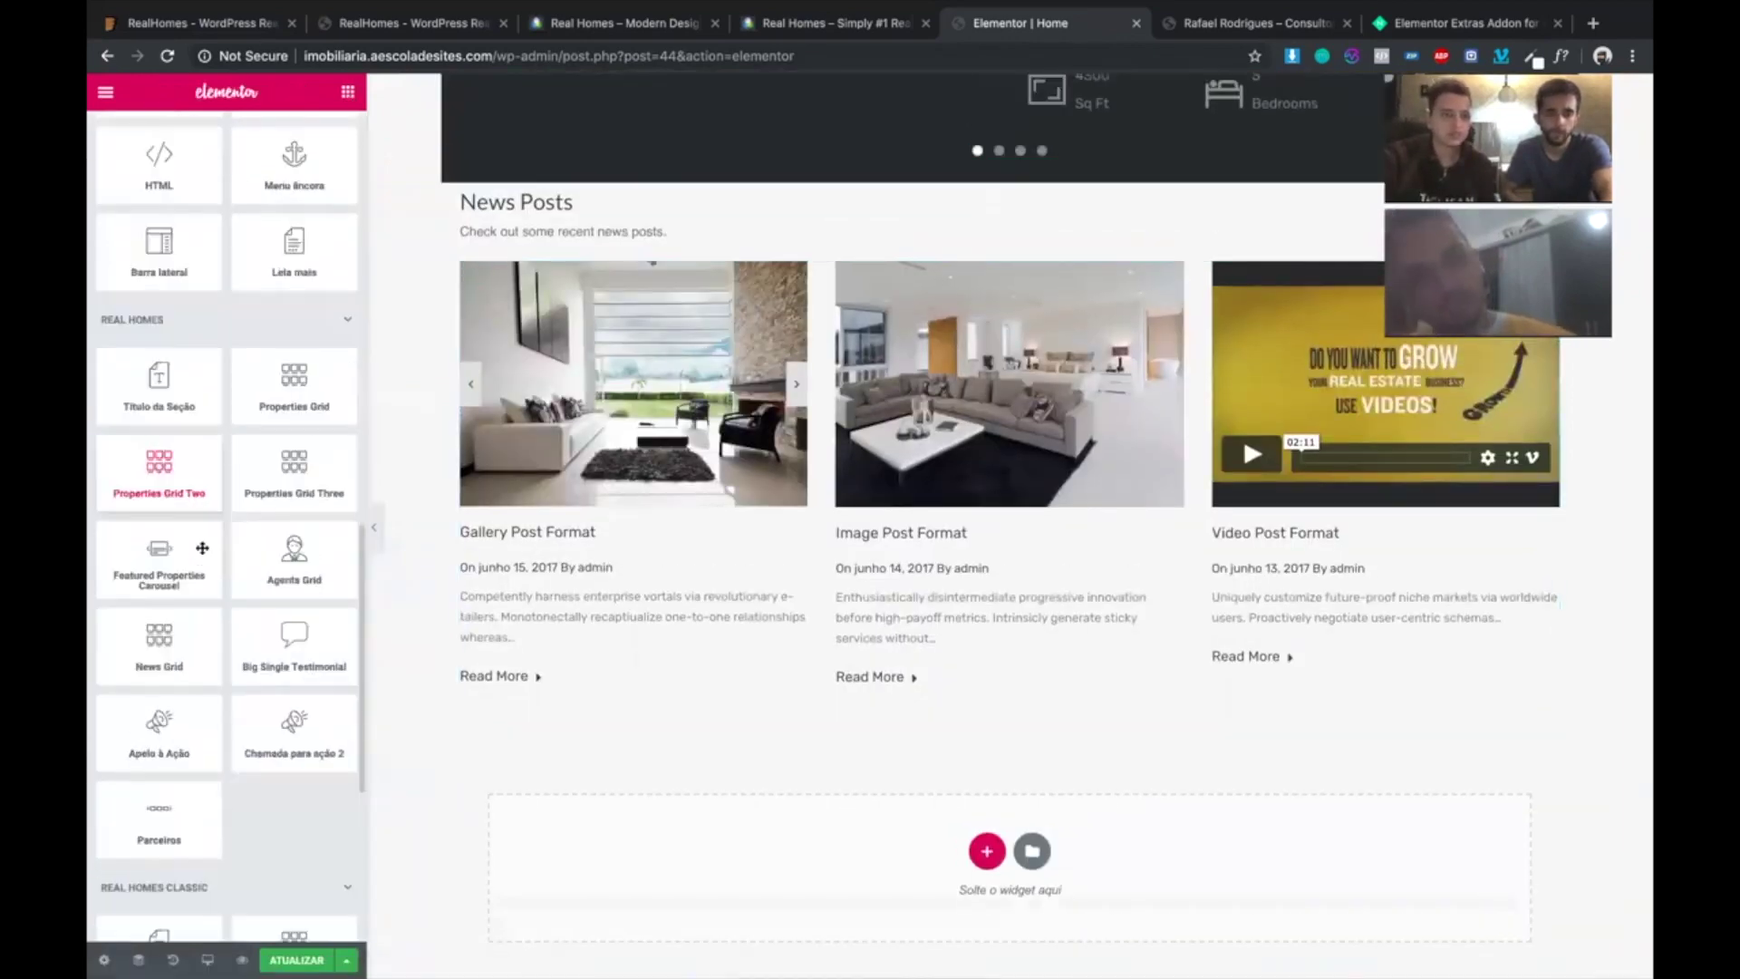
scroll(202, 548, "down", 1)
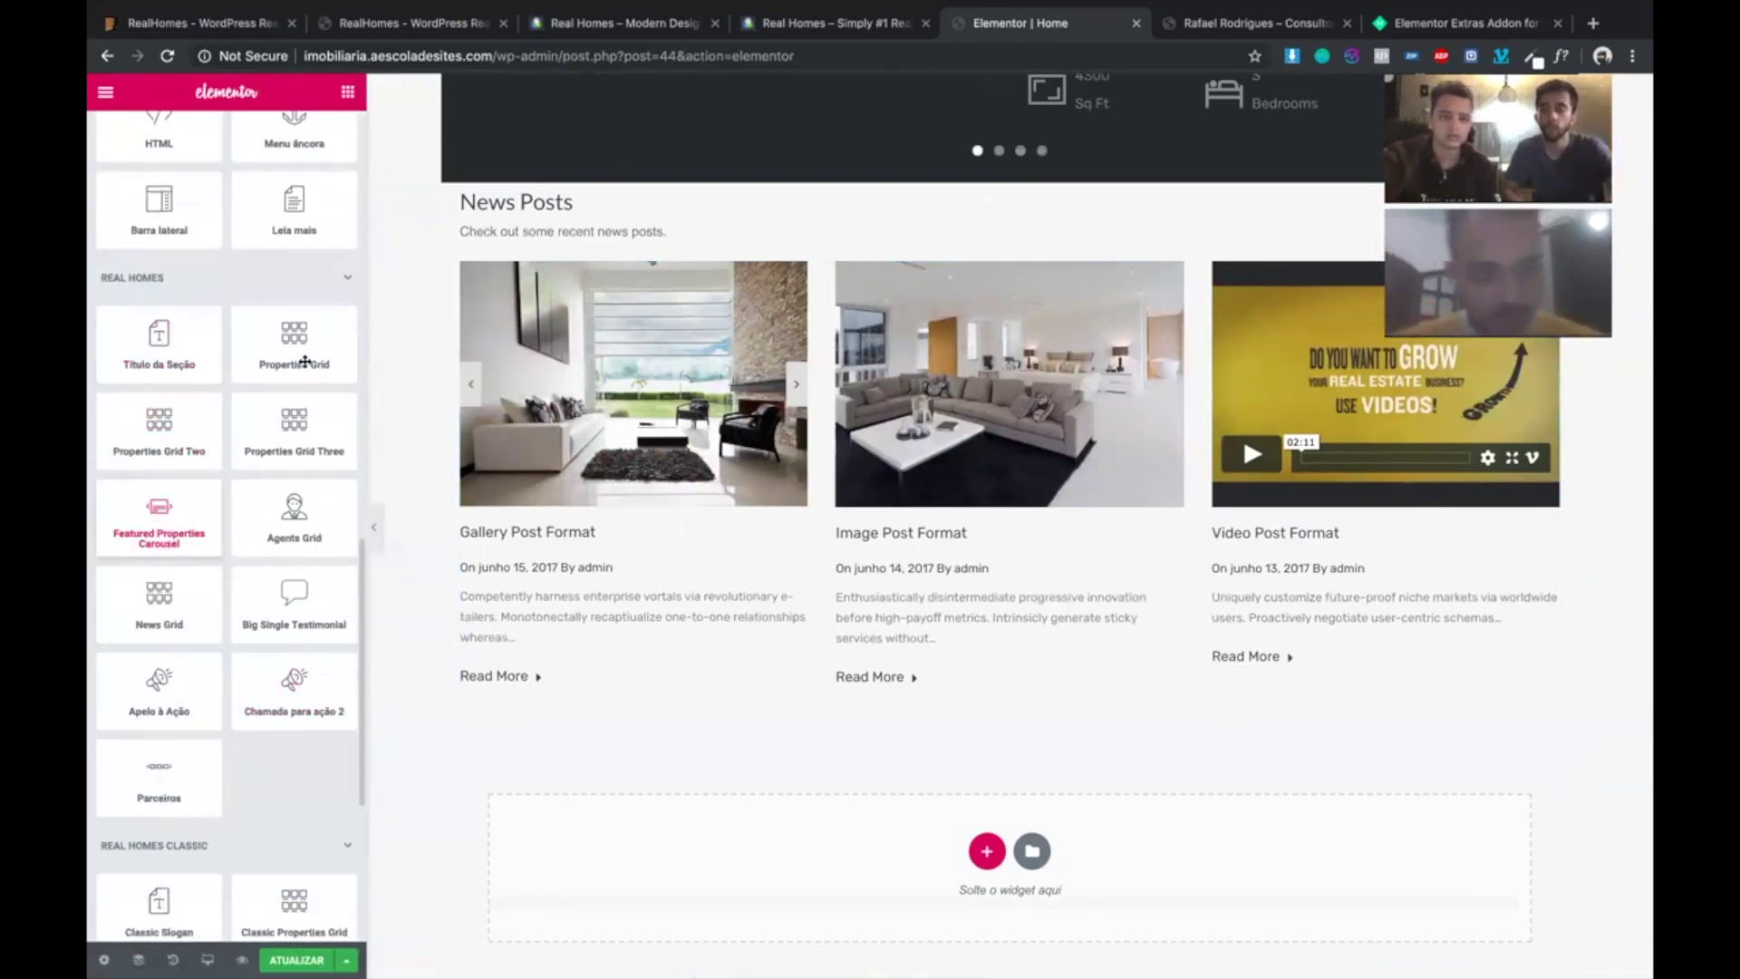
scroll(744, 366, "up", 10)
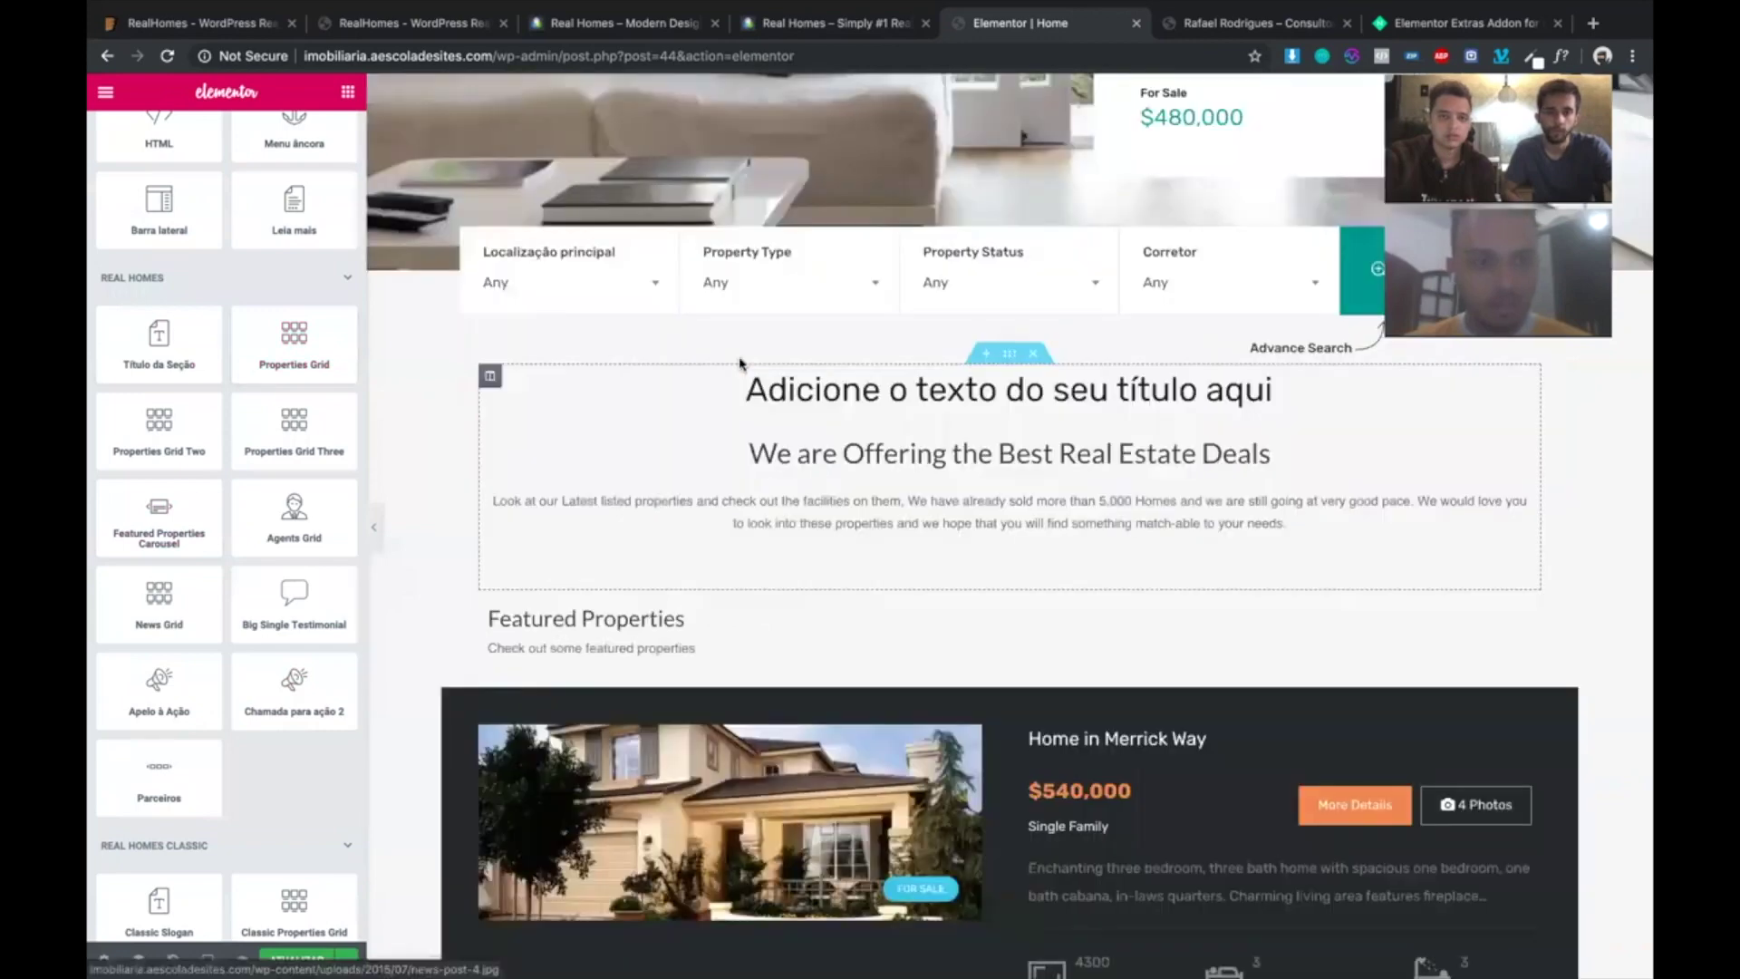
scroll(480, 496, "down", 2)
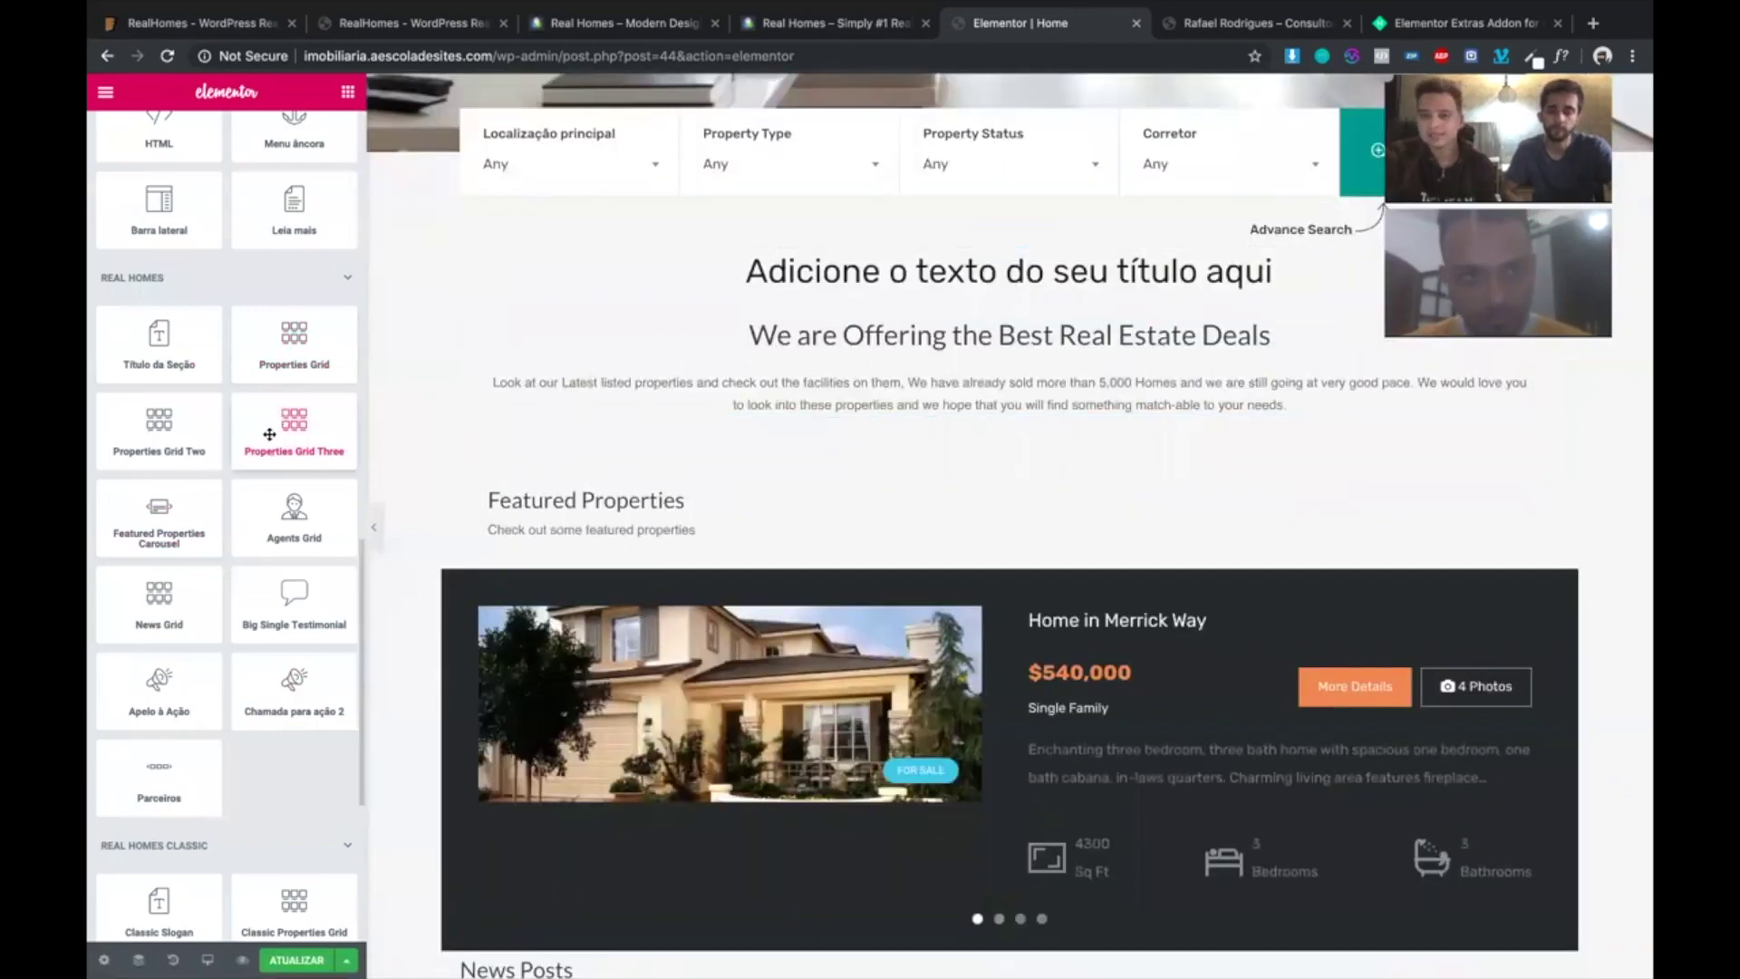
left_click_drag(269, 434, 906, 309)
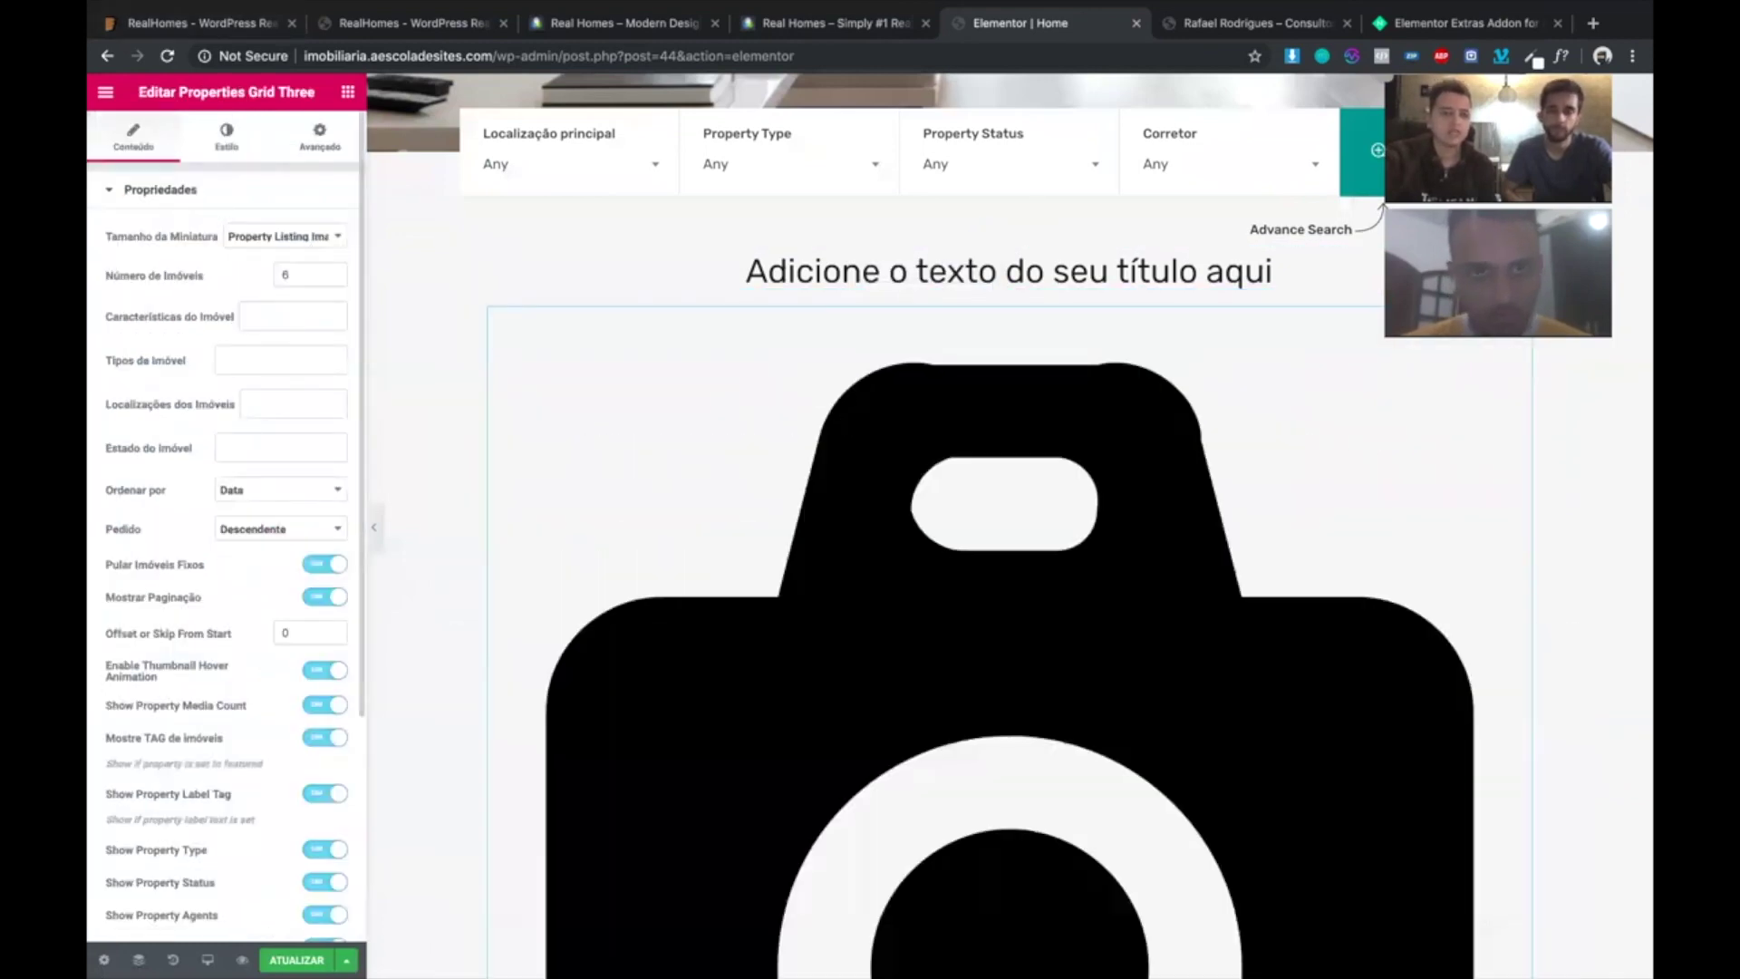
- Remove the section holding the new heading and property grid
scroll(168, 448, "down", 3)
scroll(976, 544, "down", 8)
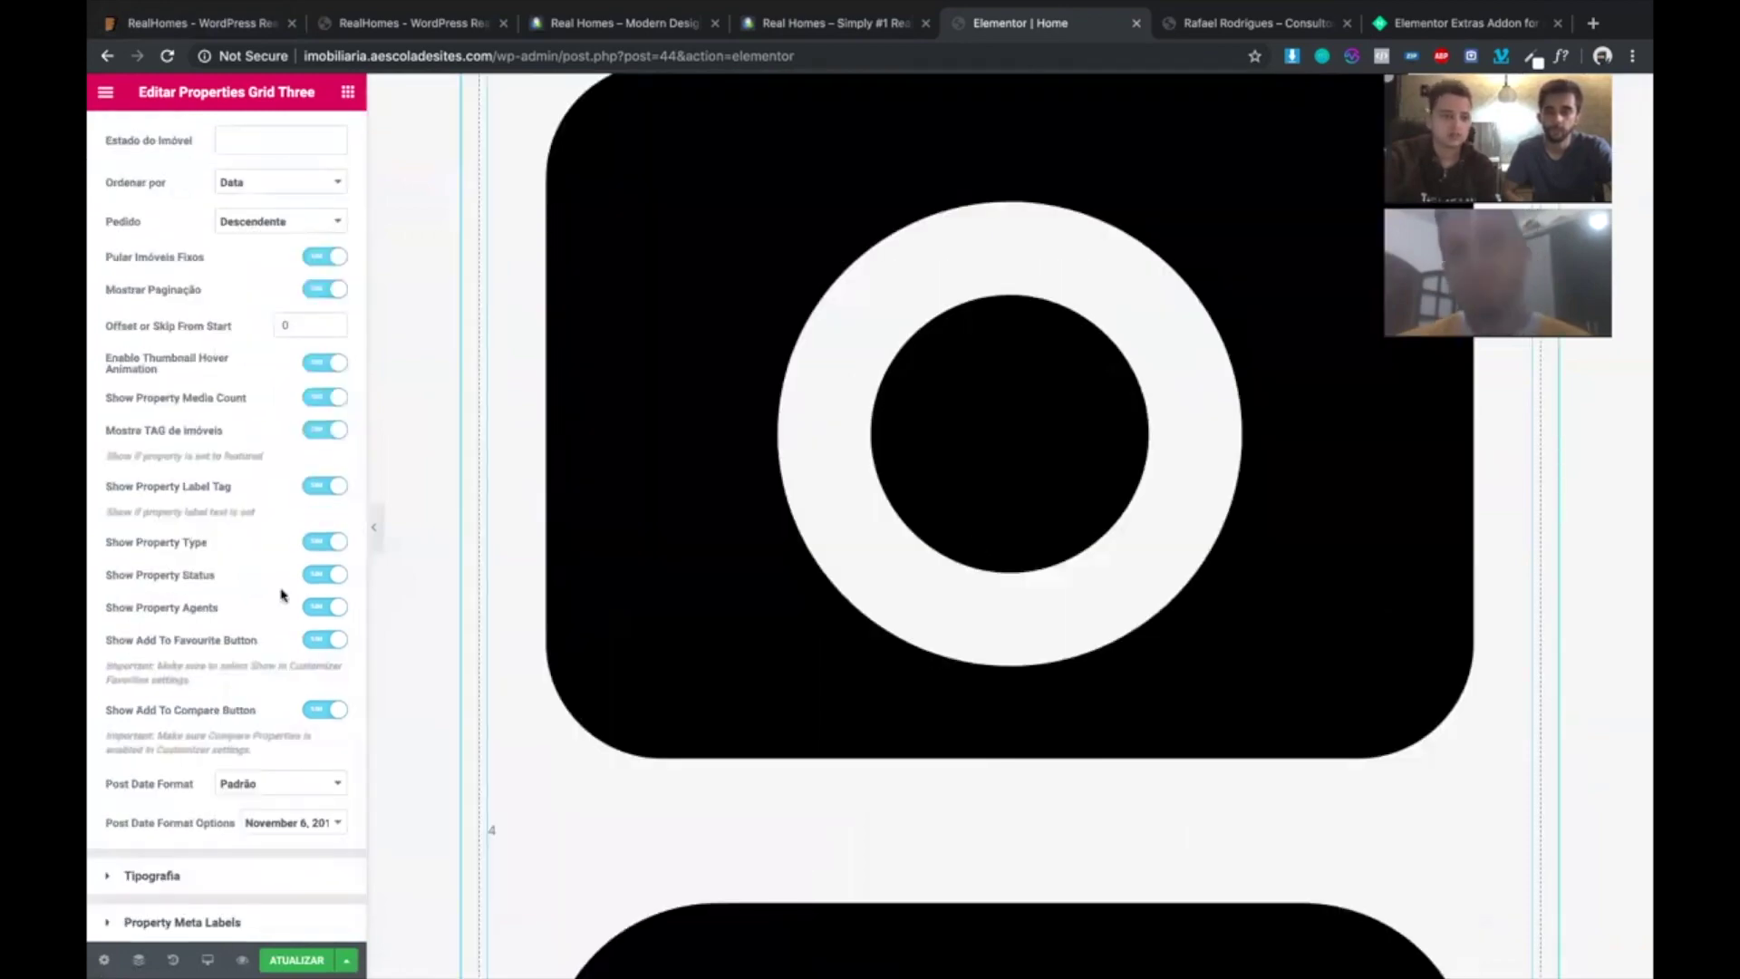
scroll(1052, 256, "up", 10)
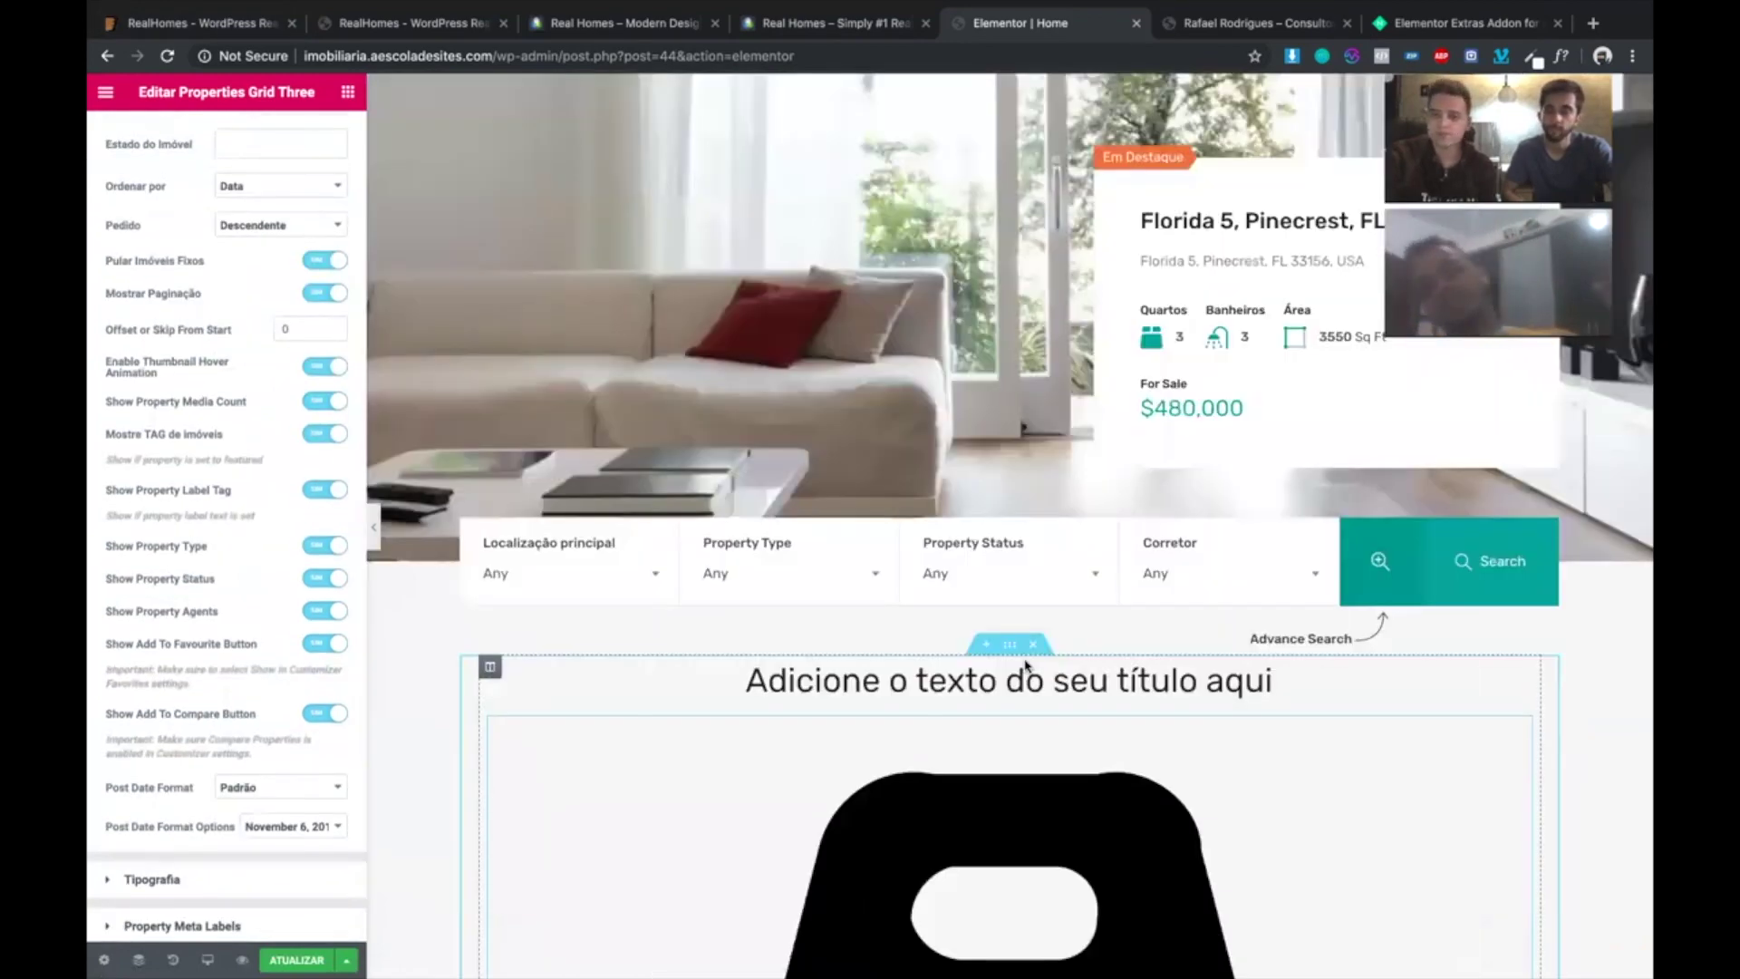
left_click(1031, 645)
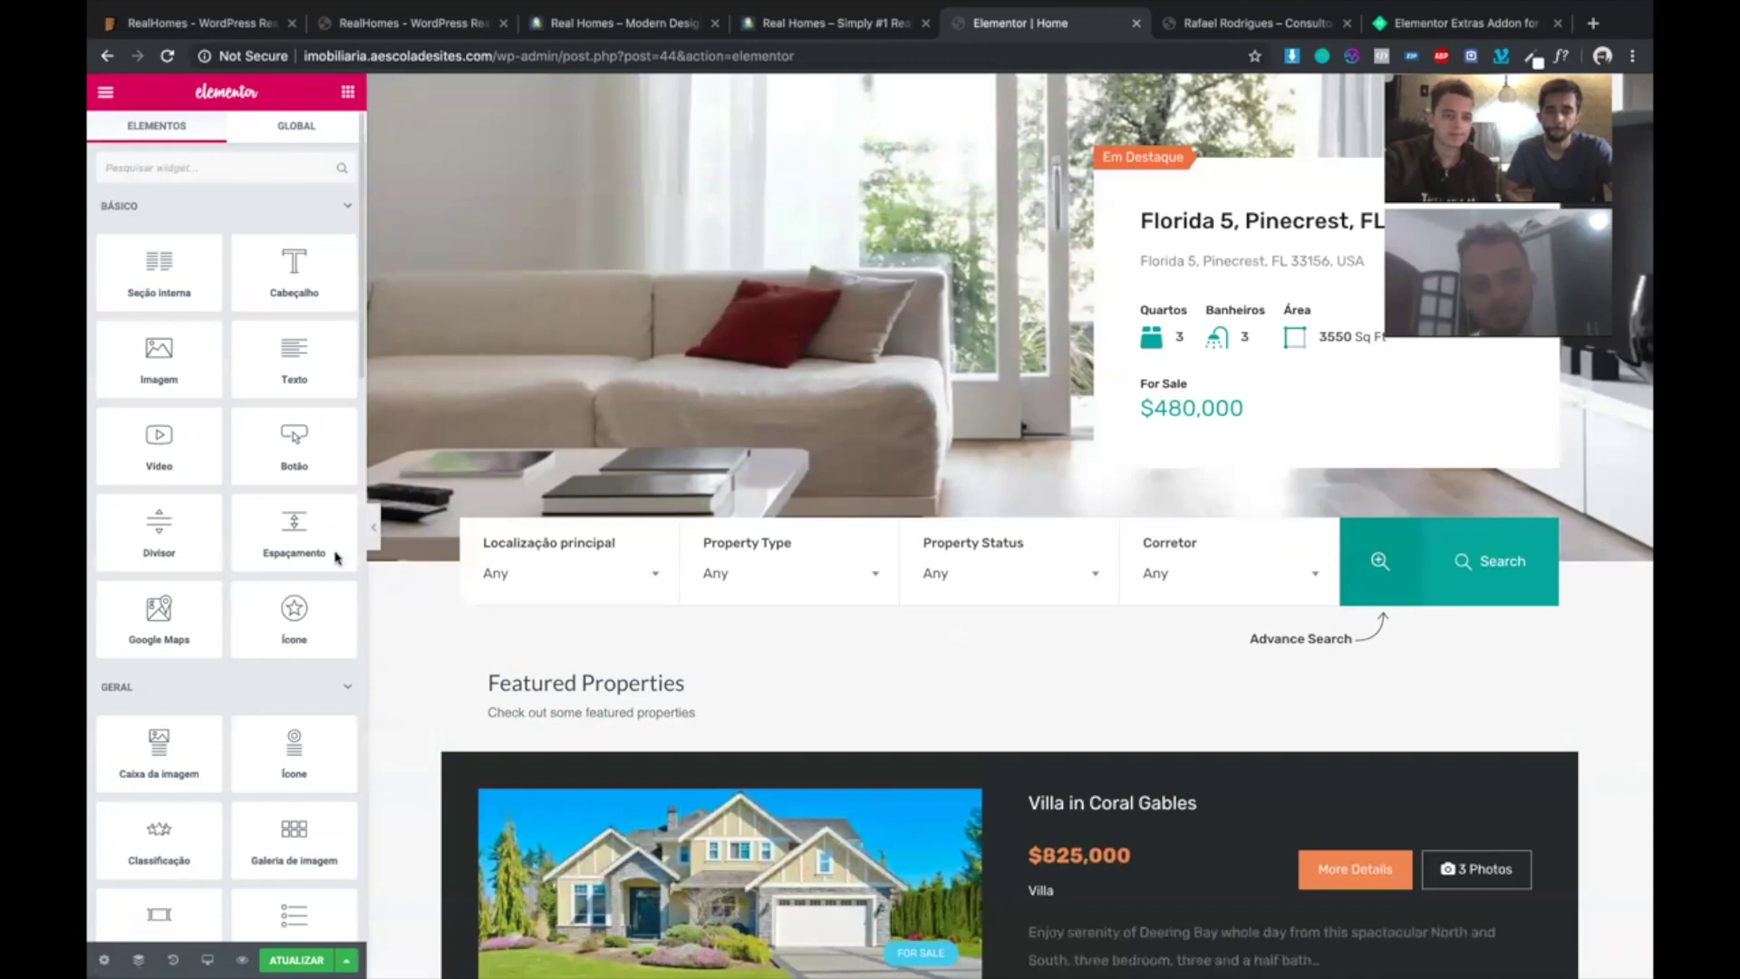
- Exit Elementor to the dashboard via 'Sair para o painel', leaving without saving
key("ctrl+shift+y")
key("Escape")
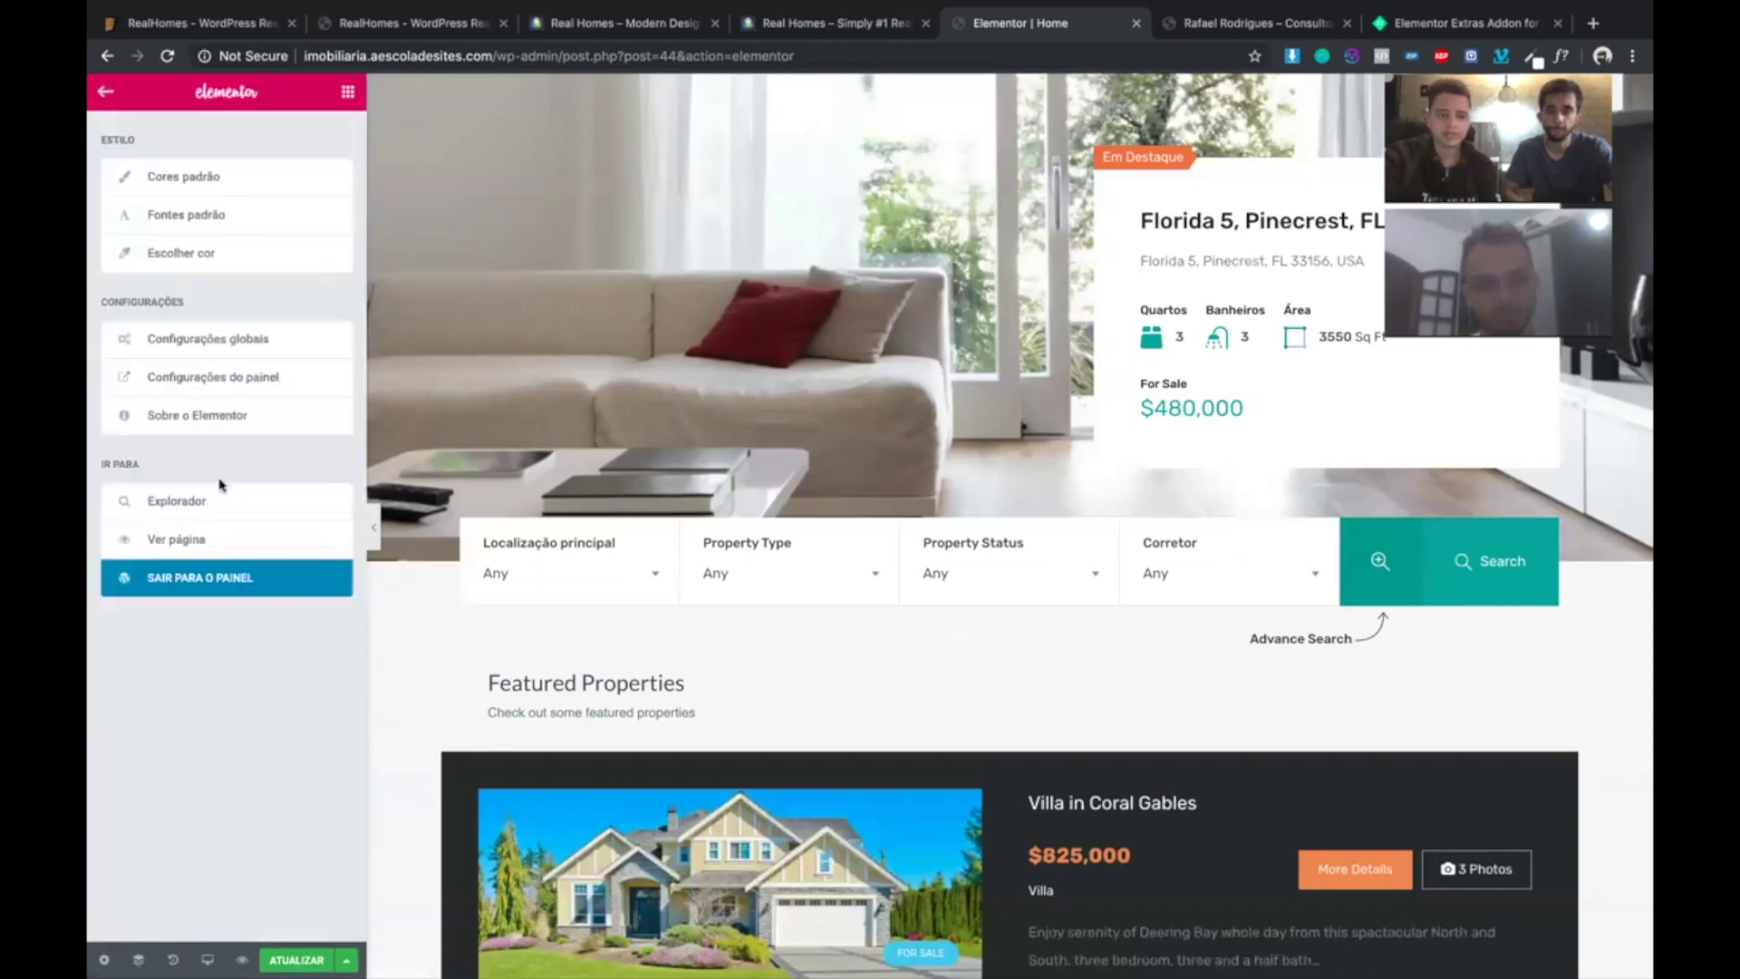
left_click(163, 582)
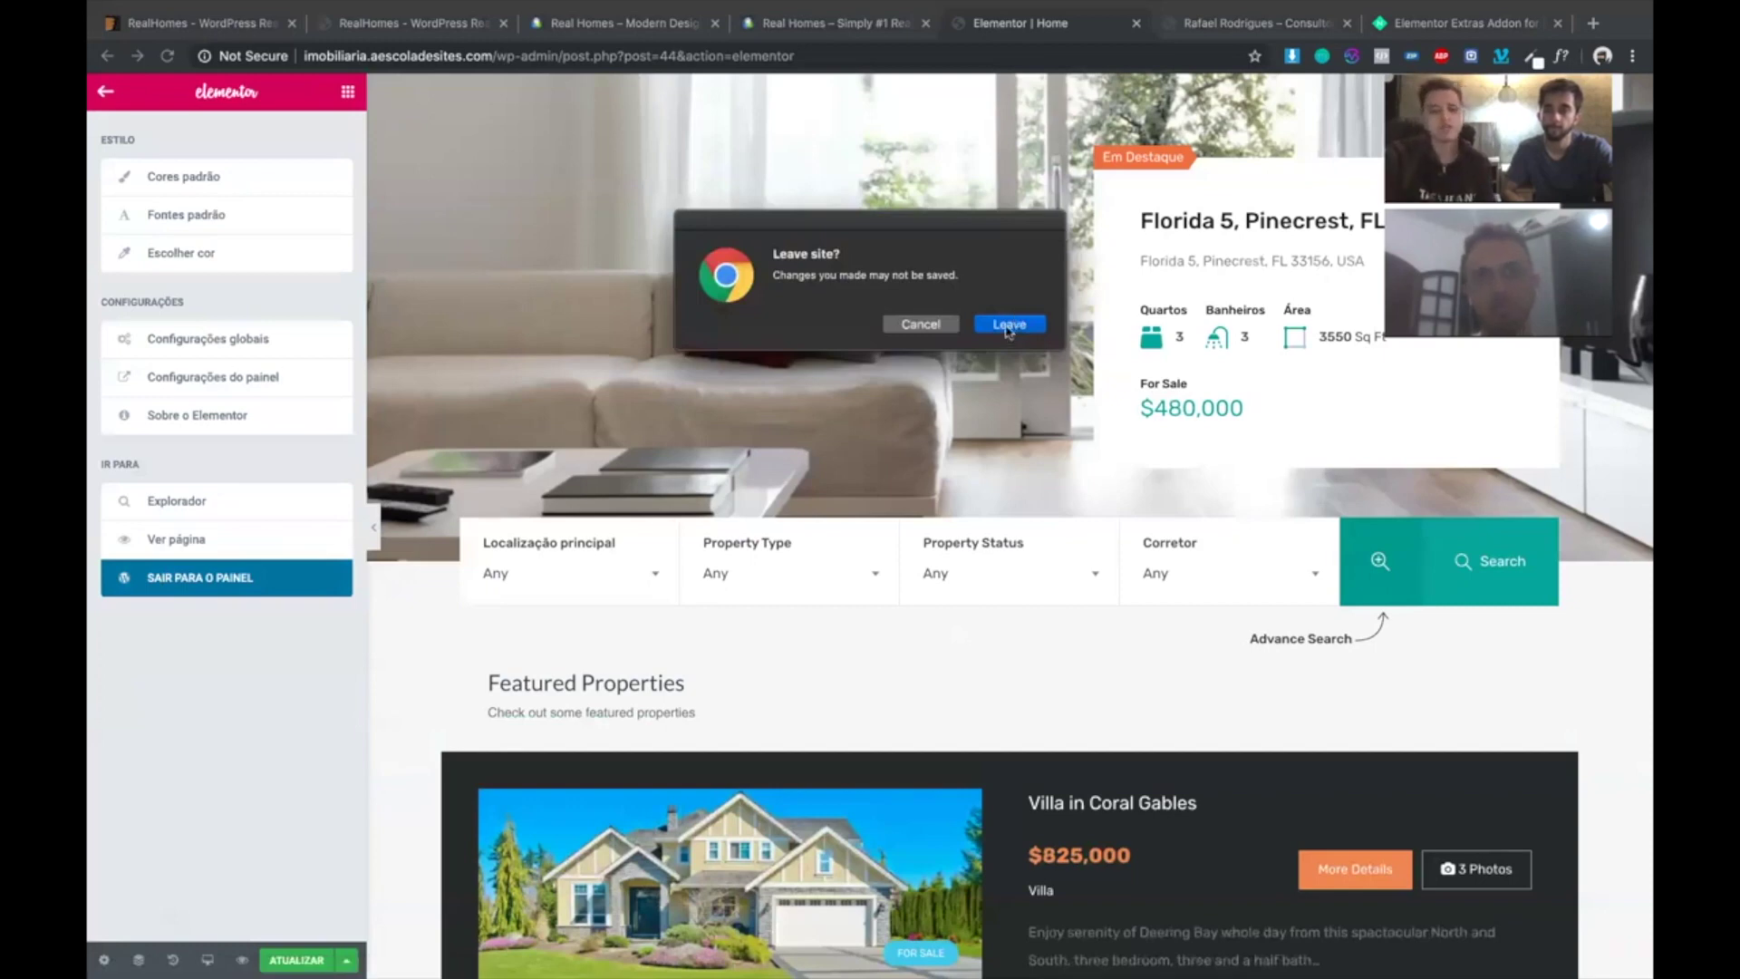
left_click(1009, 328)
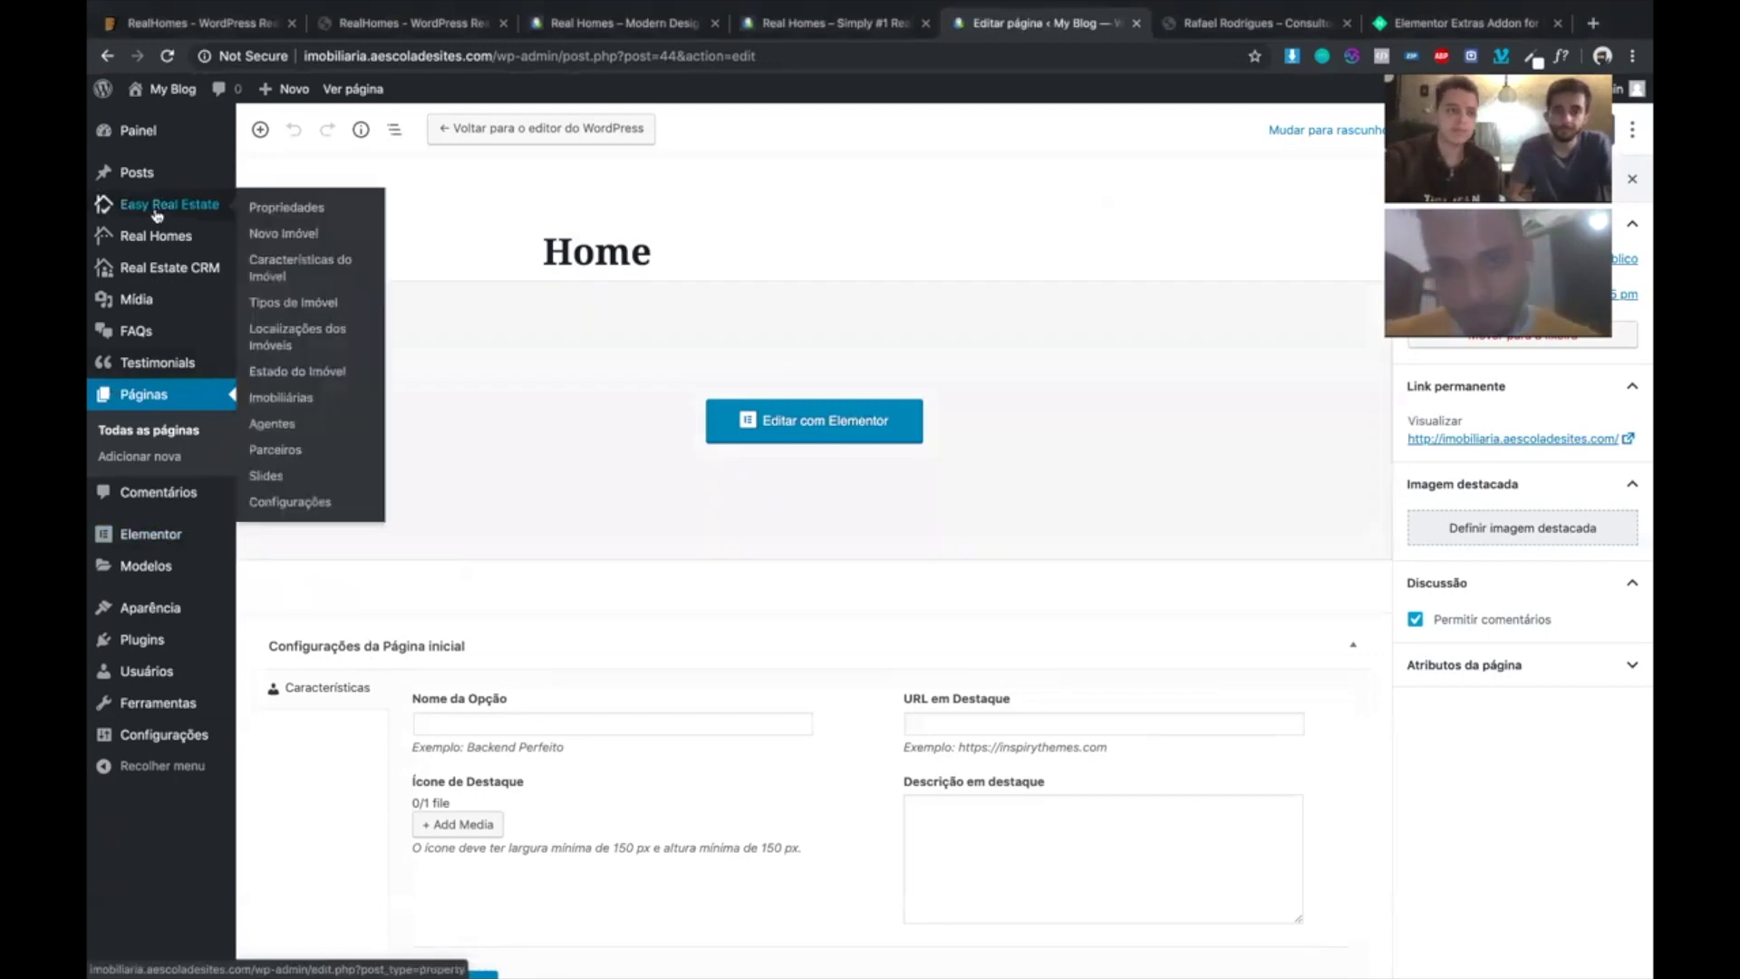
- Look over the Easy Real Estate and Real Homes menus in the admin sidebar
mouse_move(168, 208)
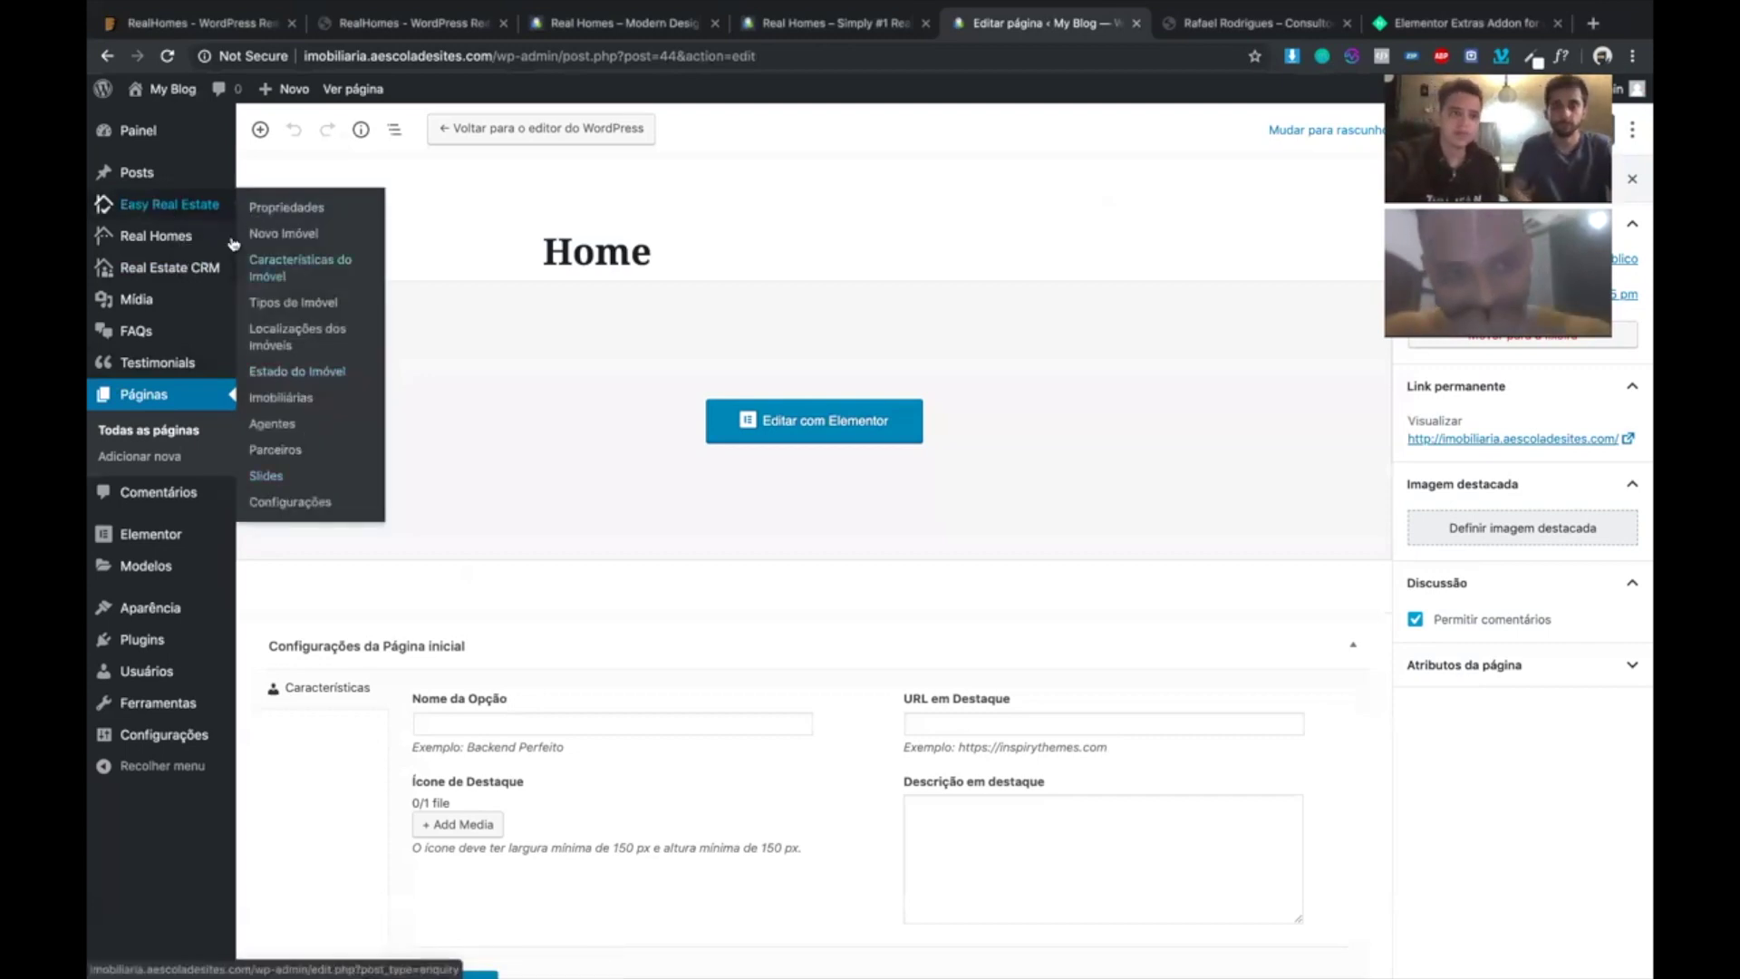
mouse_move(184, 240)
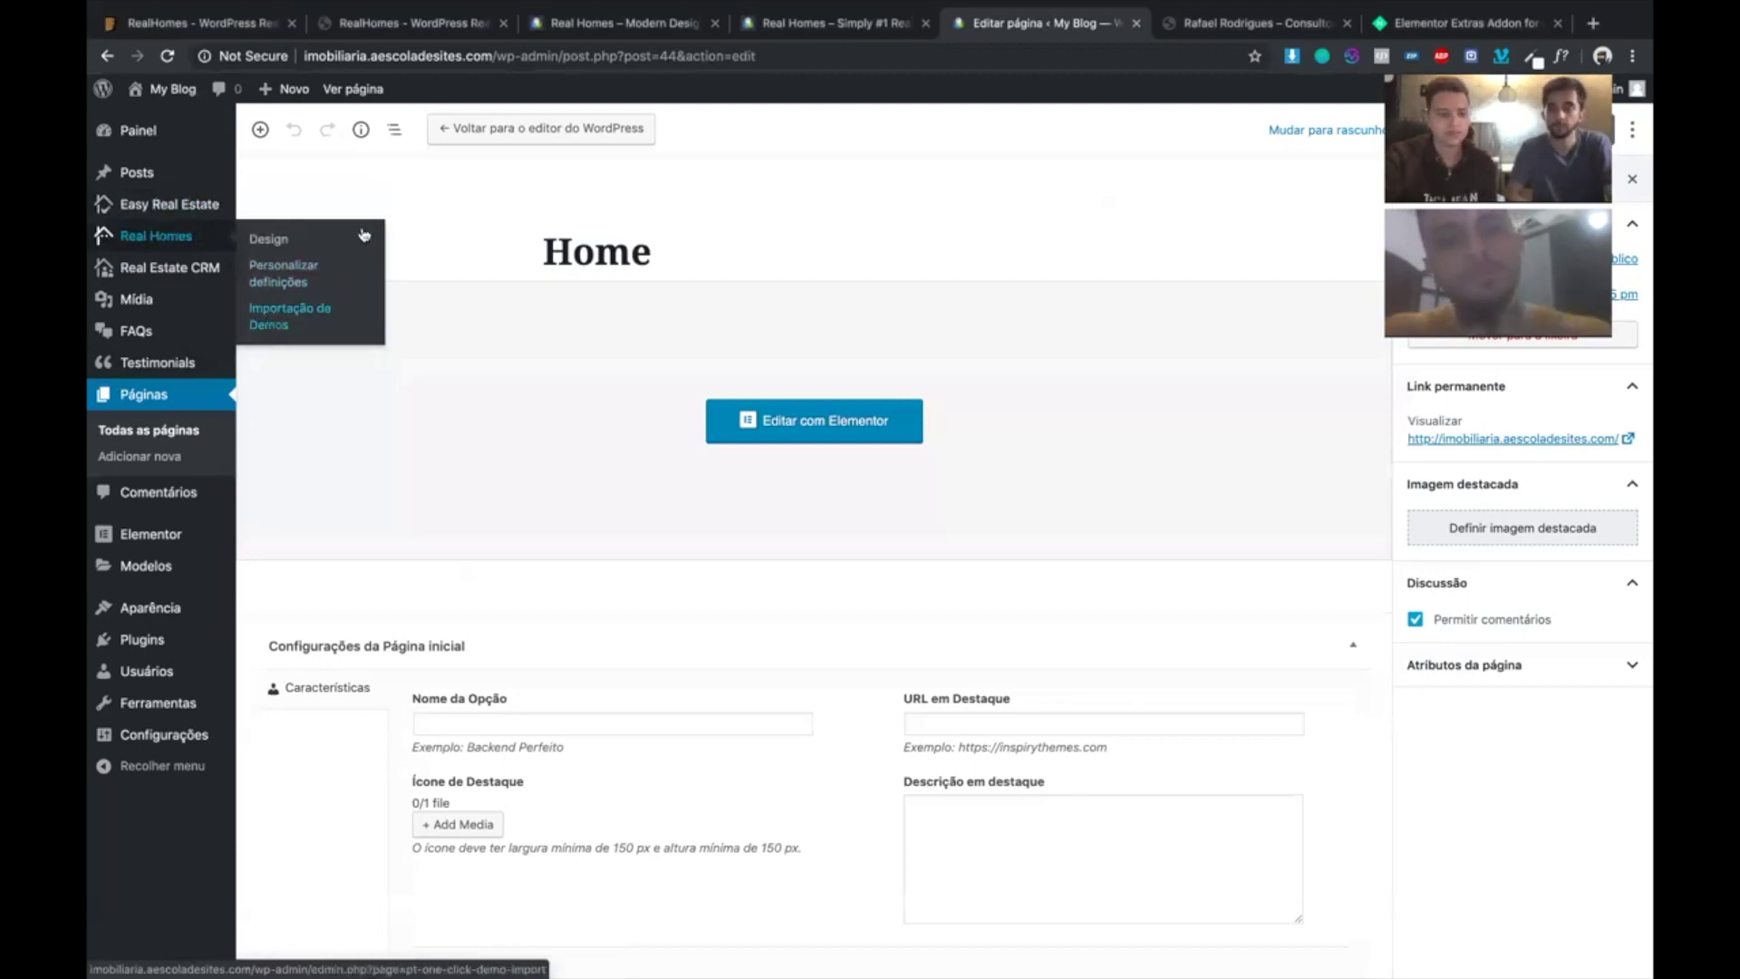
- Browse the One Click Demo Import demos, then open the empty Real Estate CRM Enquiries list
left_click(288, 316)
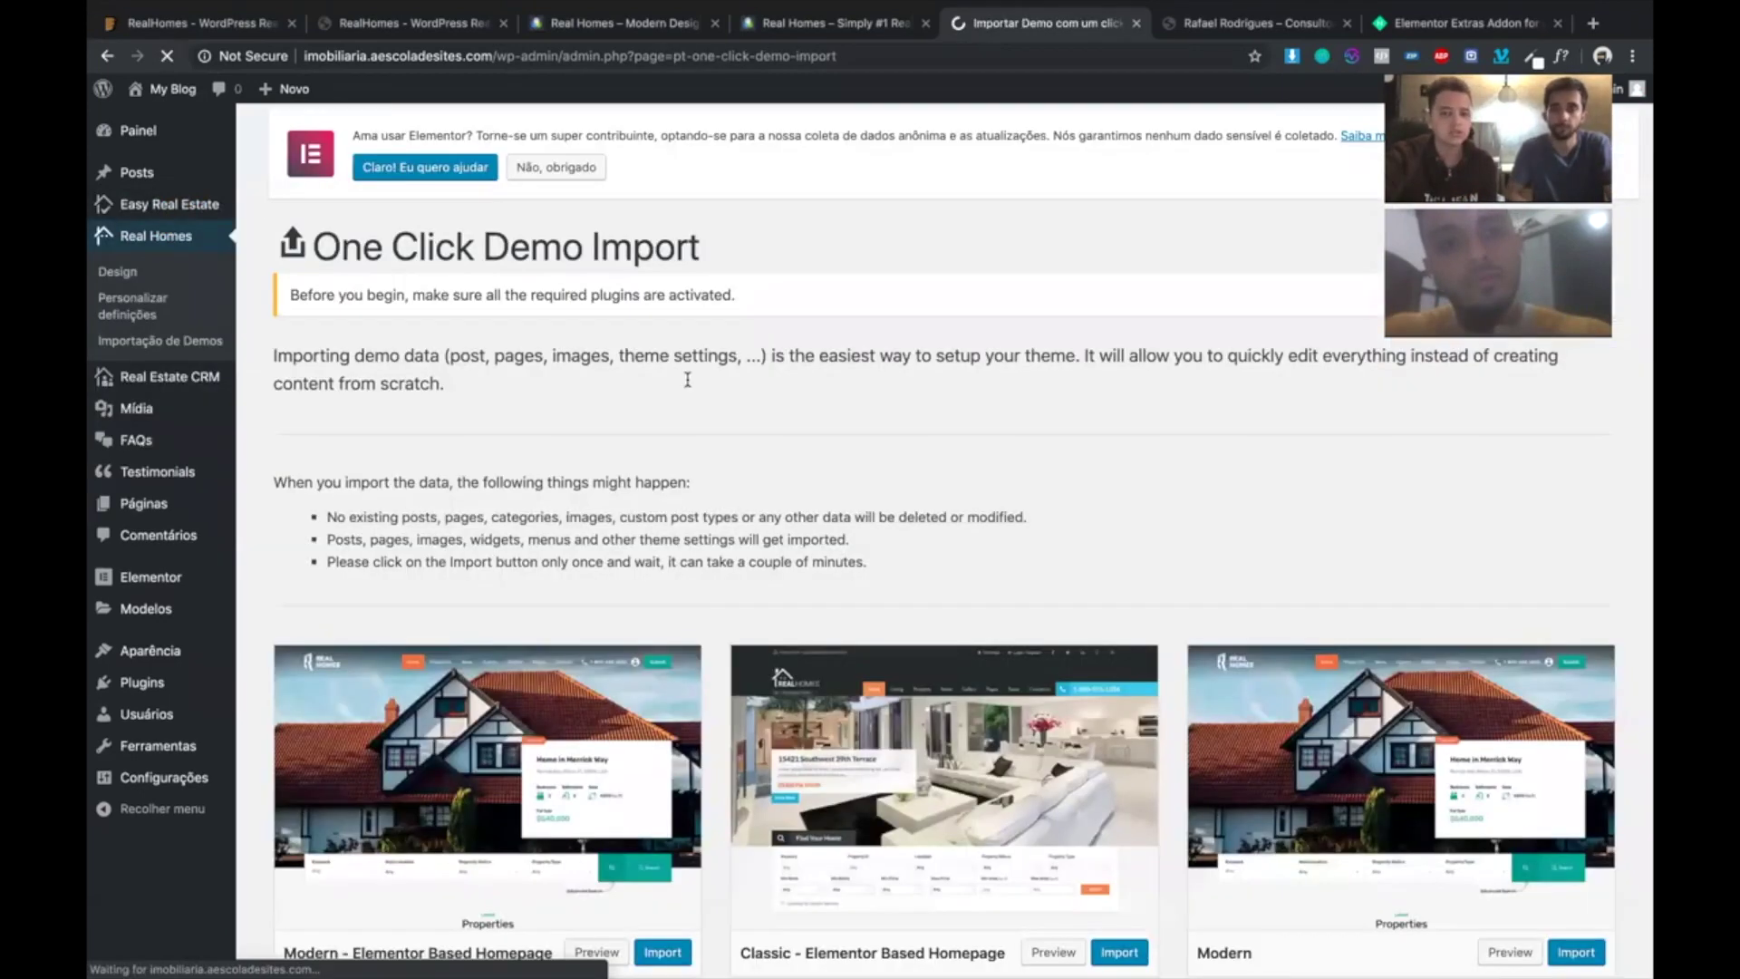
scroll(687, 380, "down", 4)
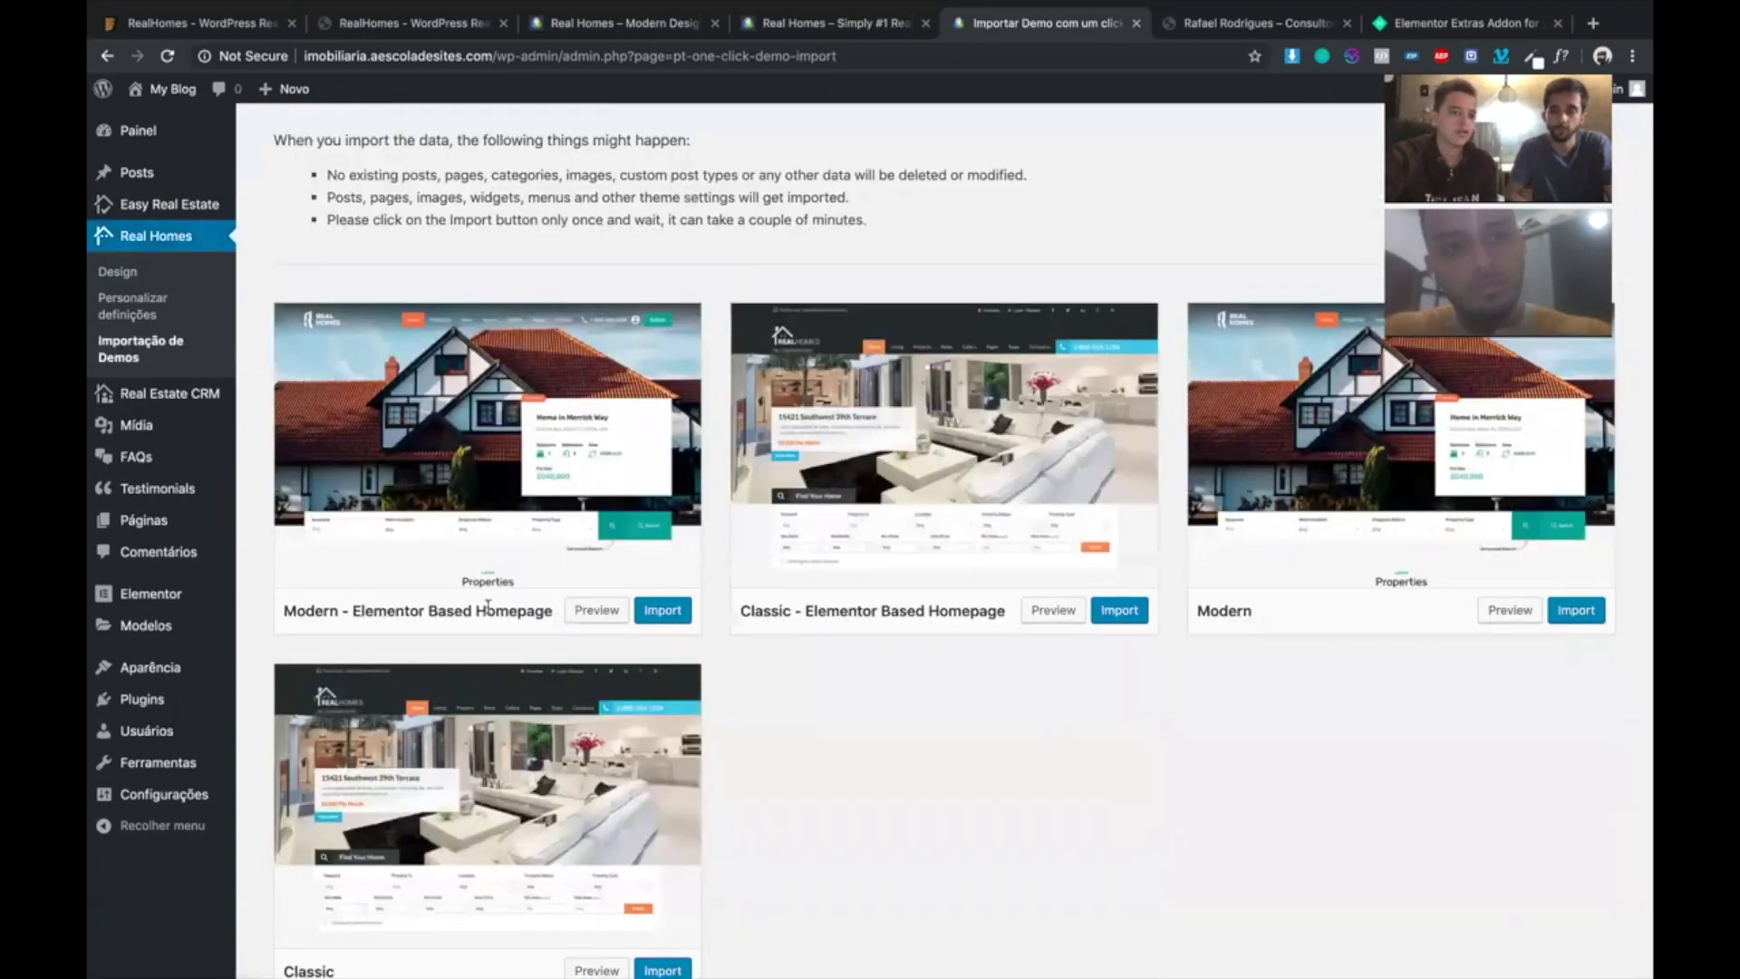
left_click_drag(353, 610, 451, 605)
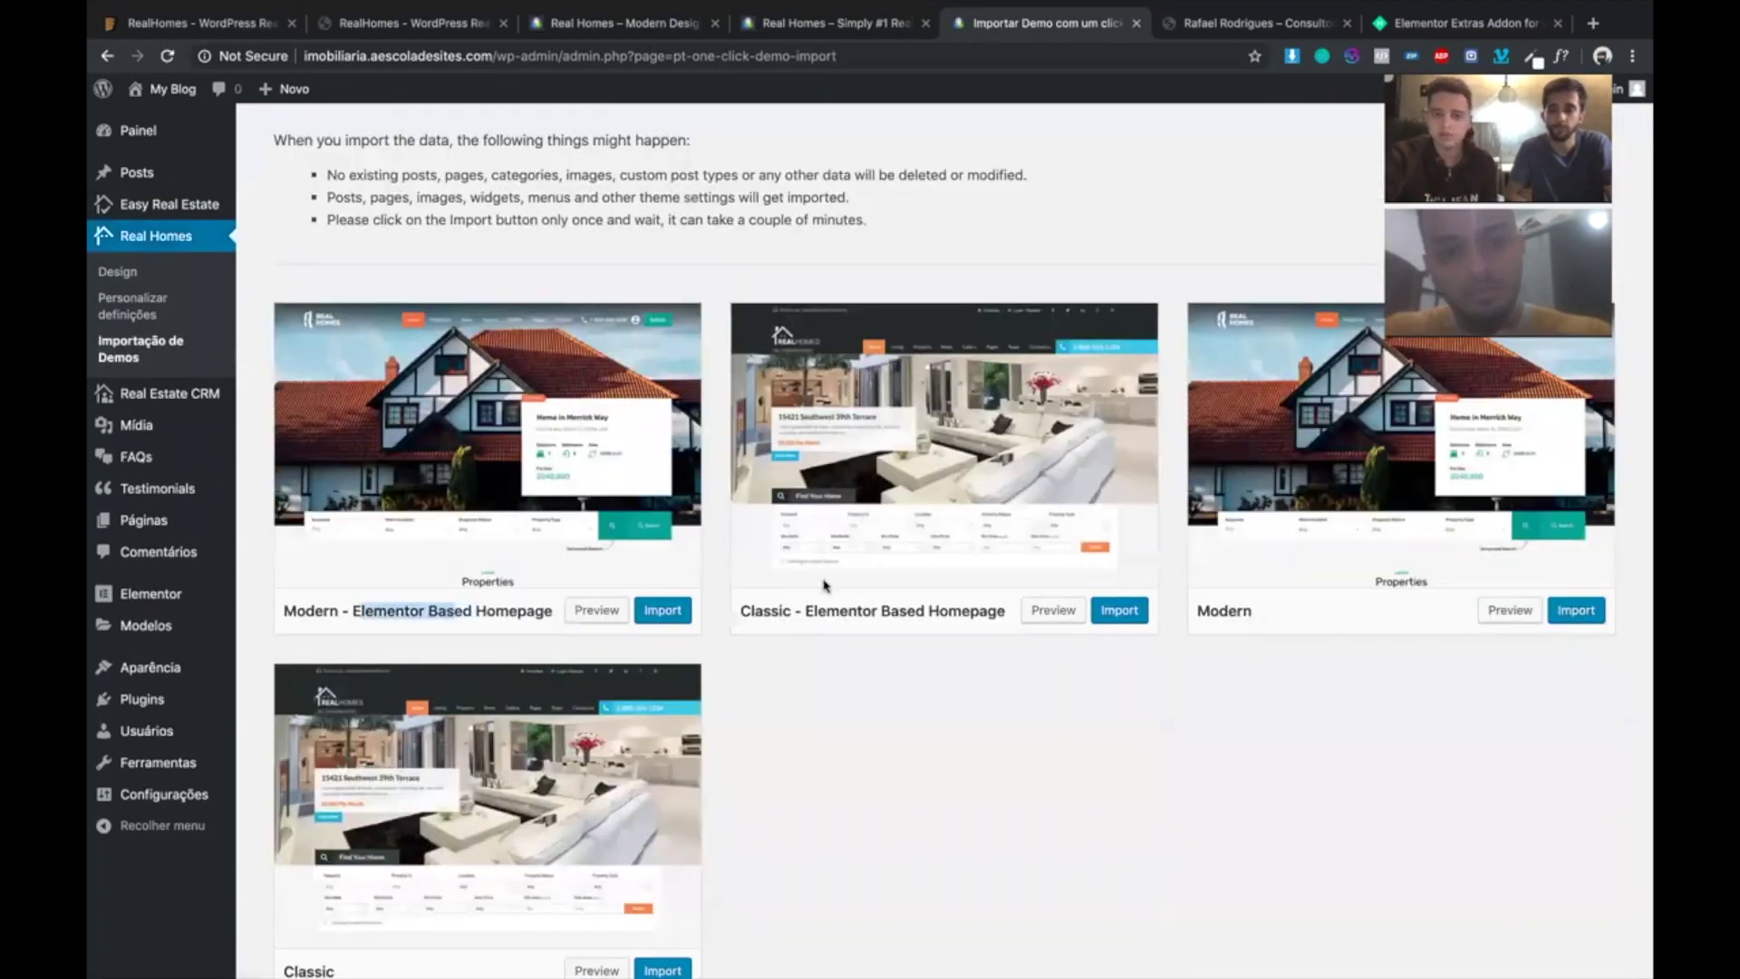
left_click(841, 627)
scroll(841, 627, "up", 1)
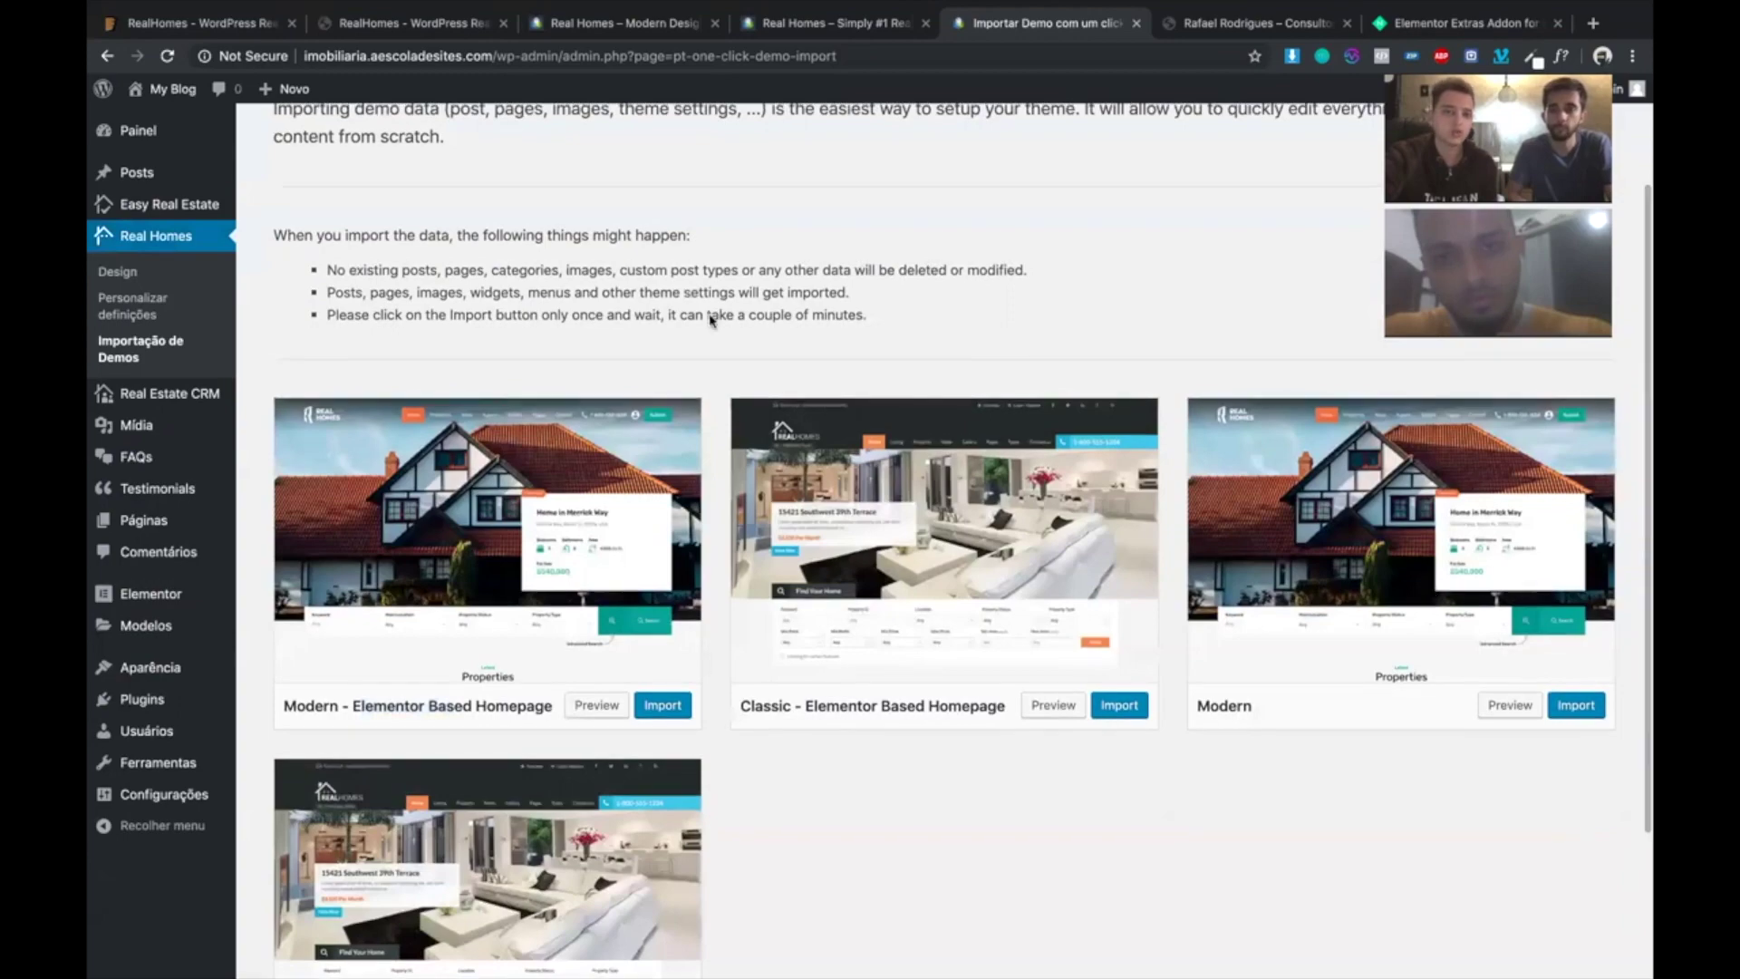
scroll(1242, 381, "down", 2)
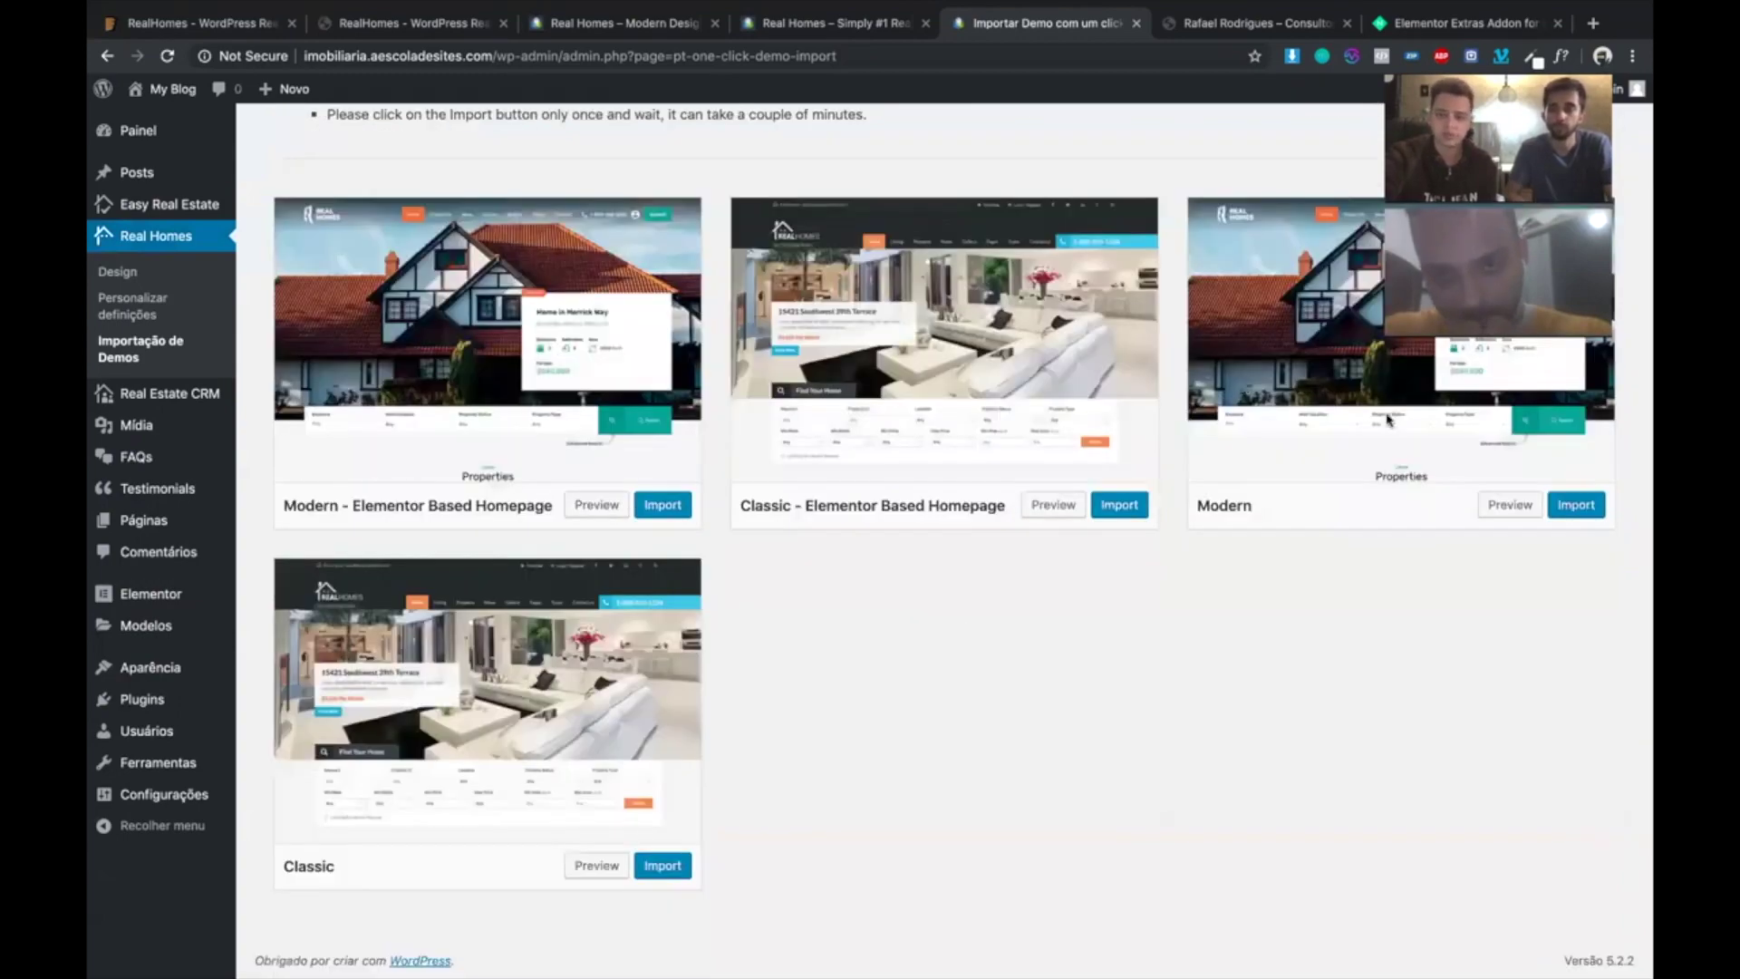
scroll(605, 535, "up", 4)
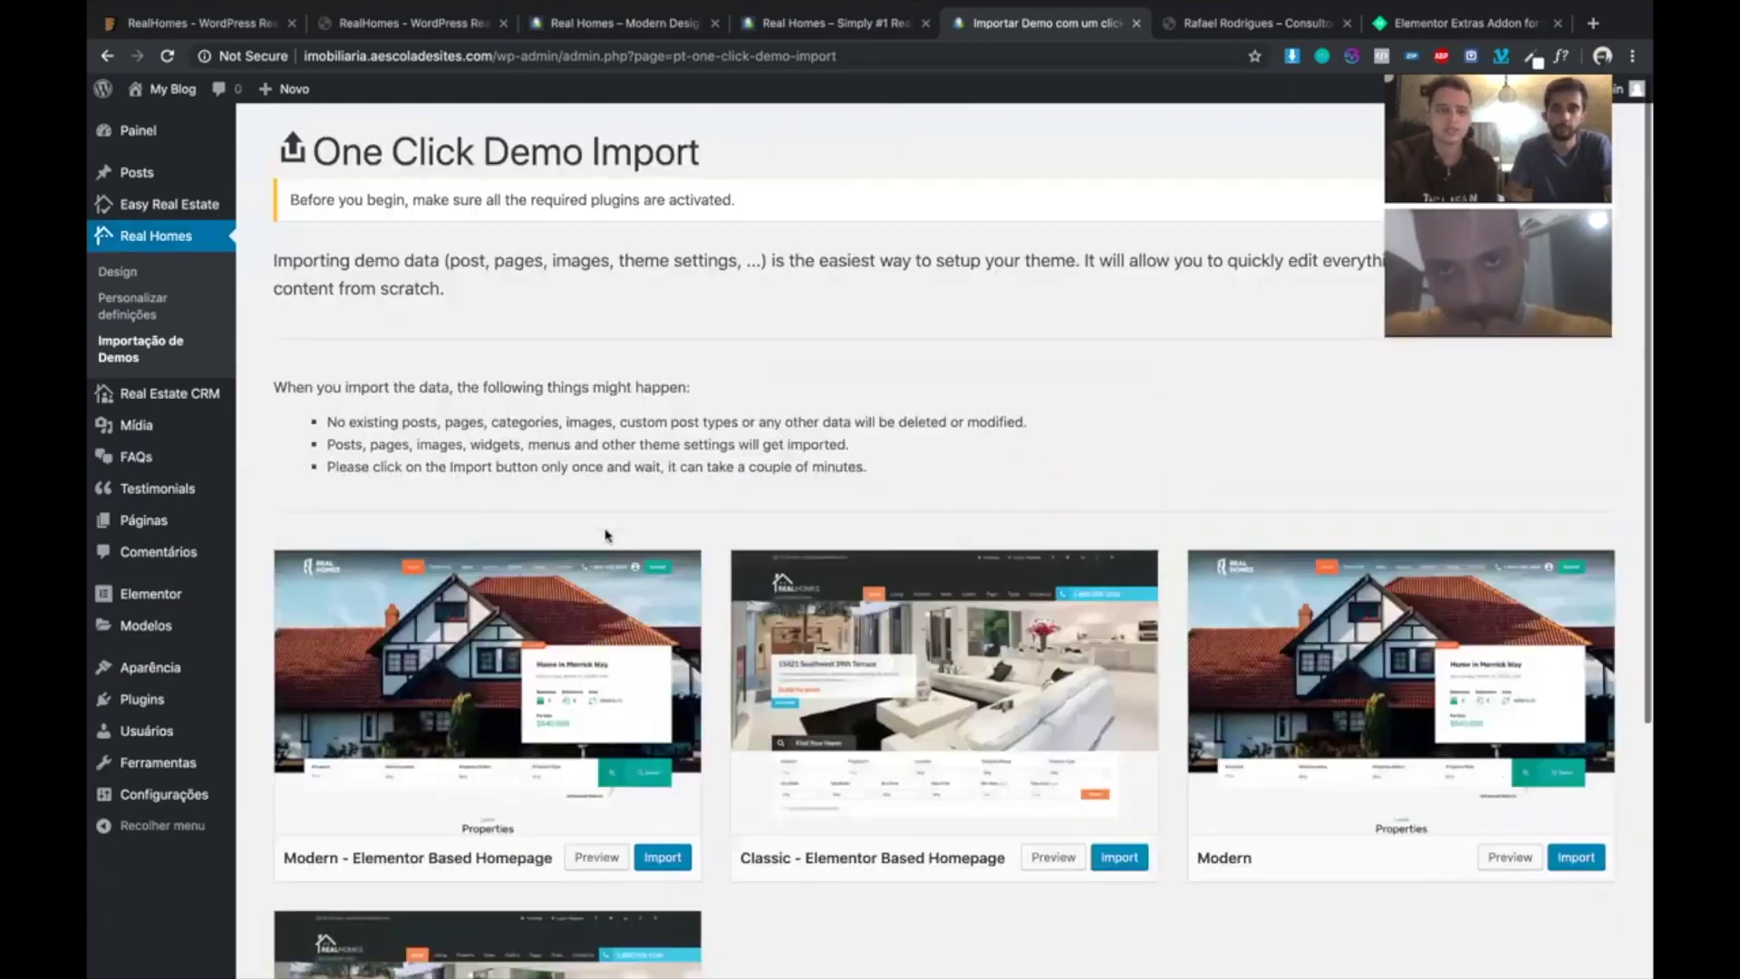
scroll(605, 535, "down", 1)
scroll(383, 156, "up", 1)
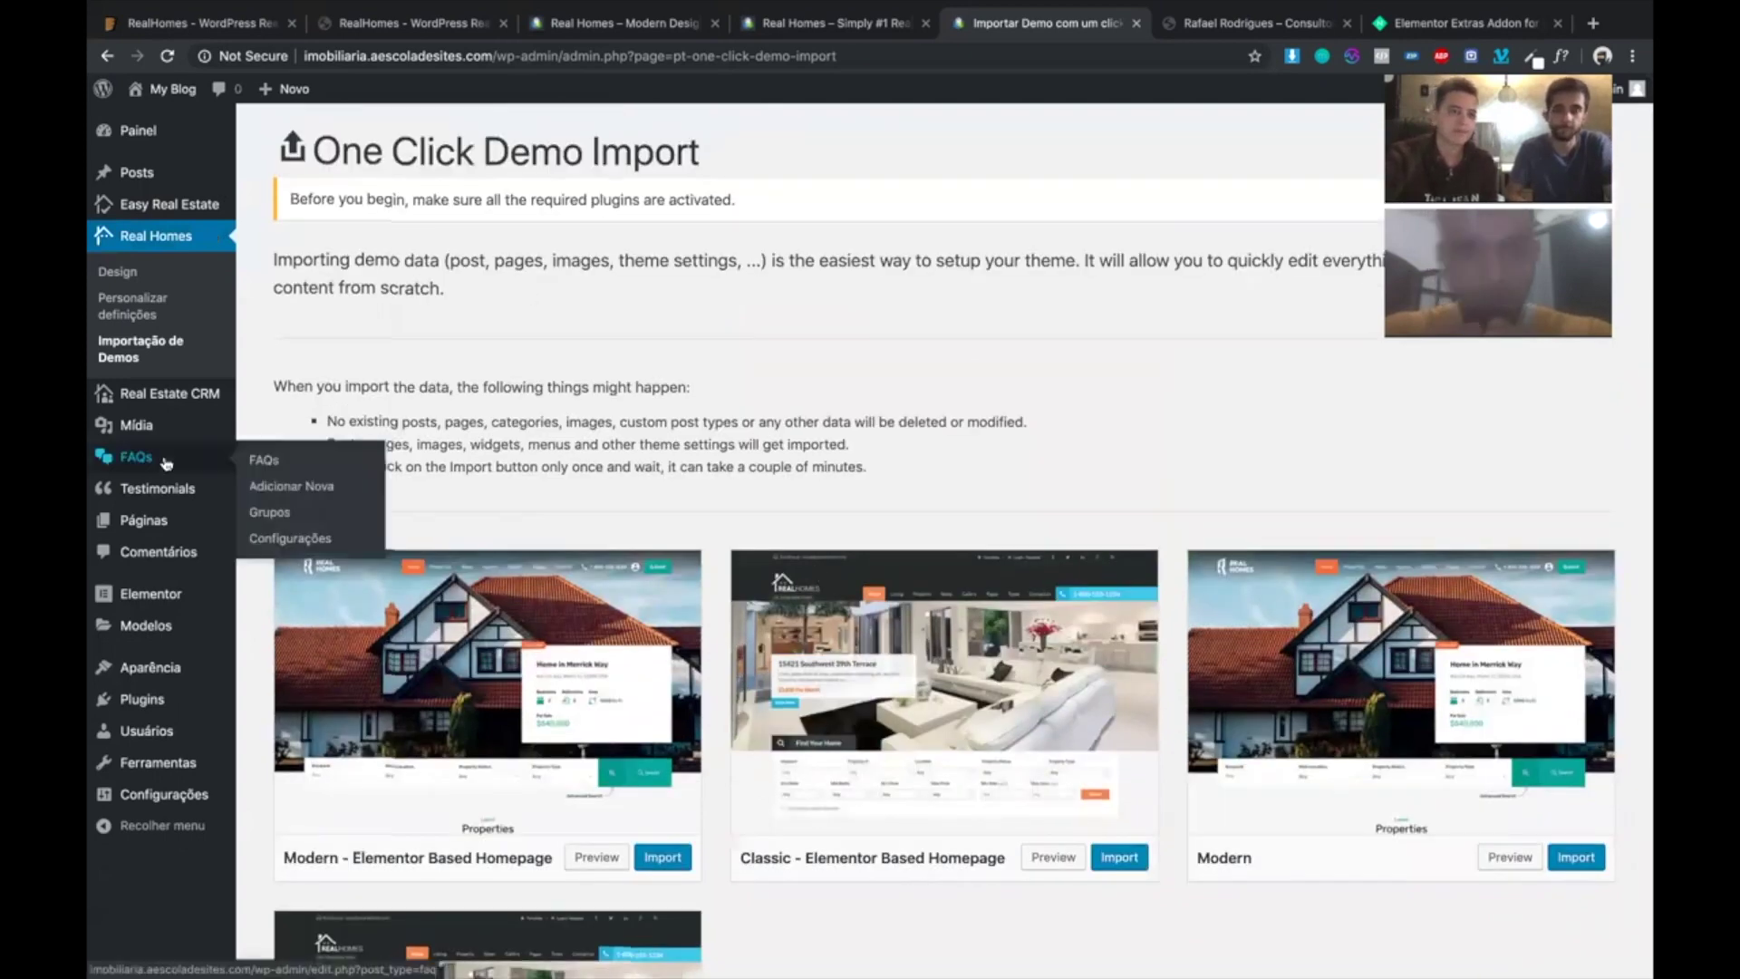
scroll(158, 408, "down", 1)
left_click(154, 399)
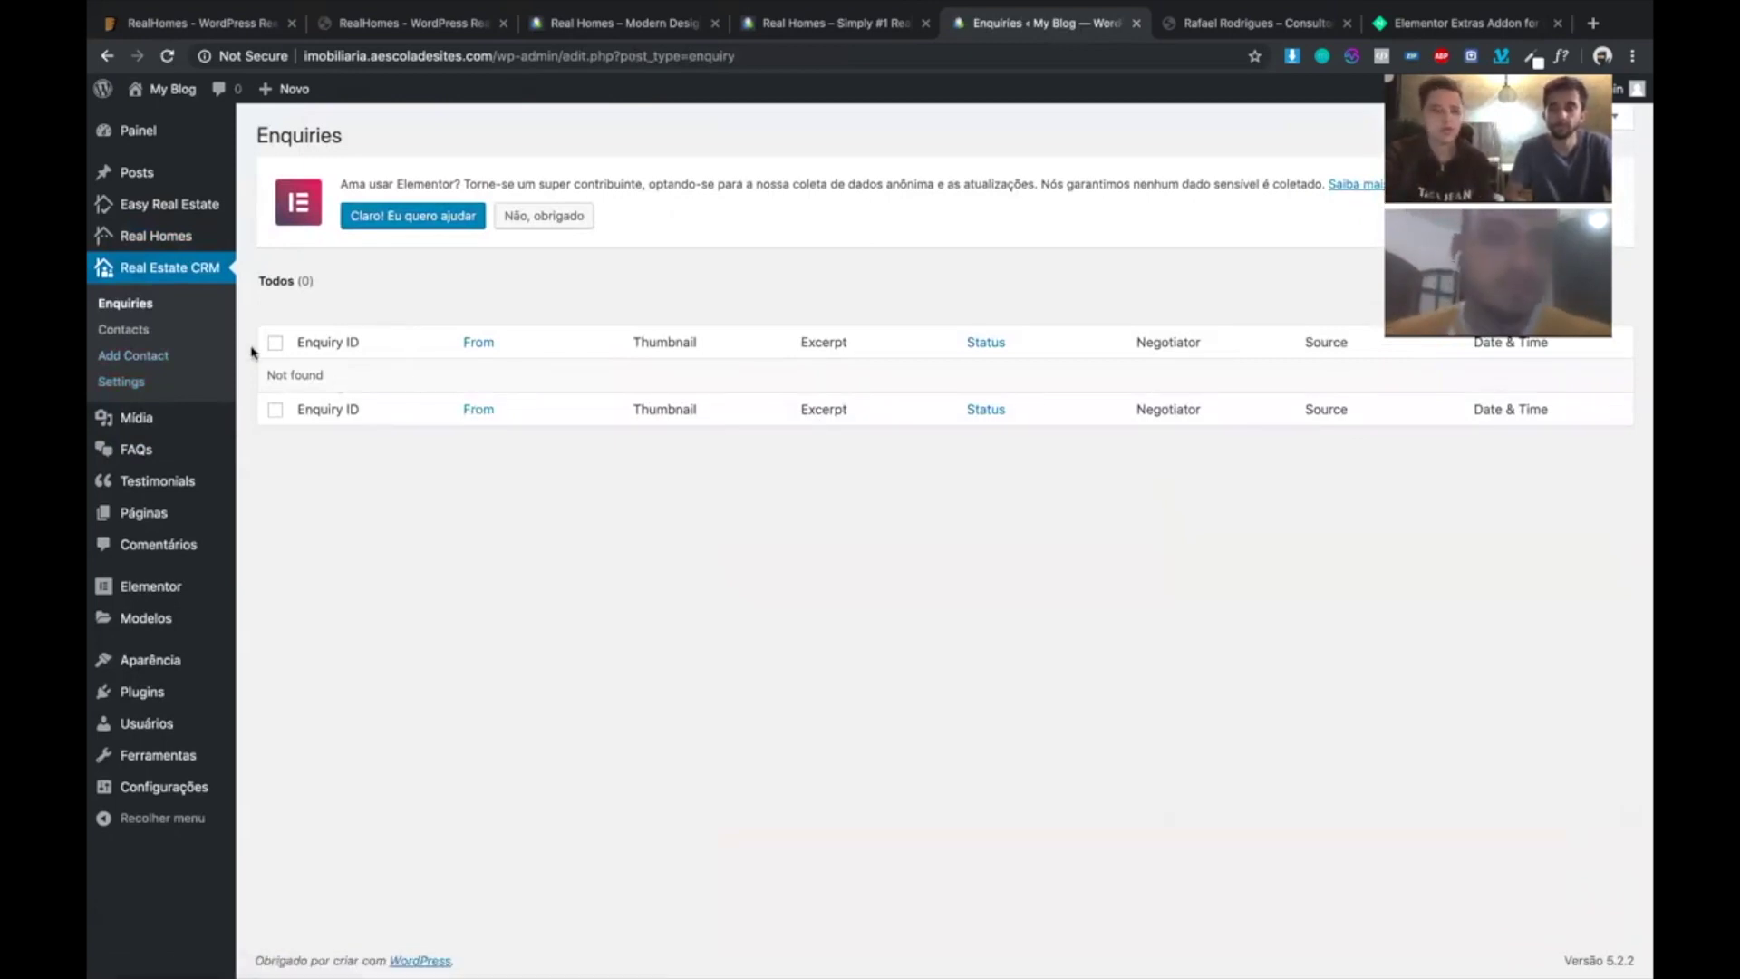
left_click(148, 332)
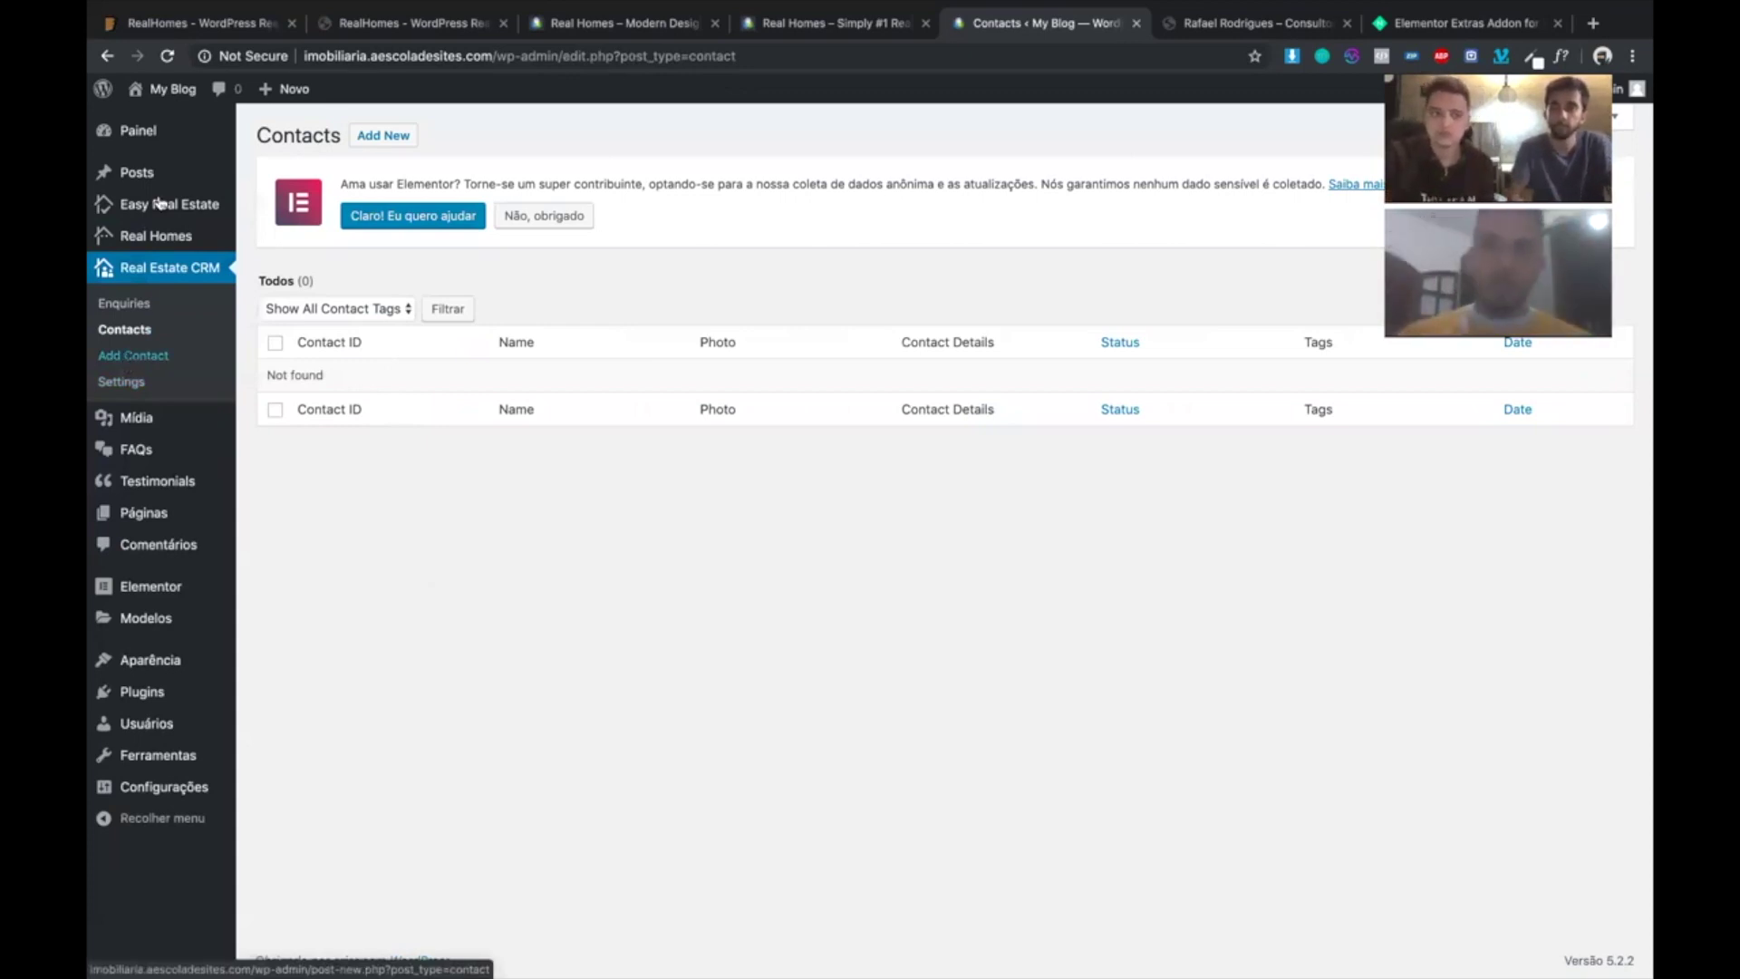
left_click(232, 201)
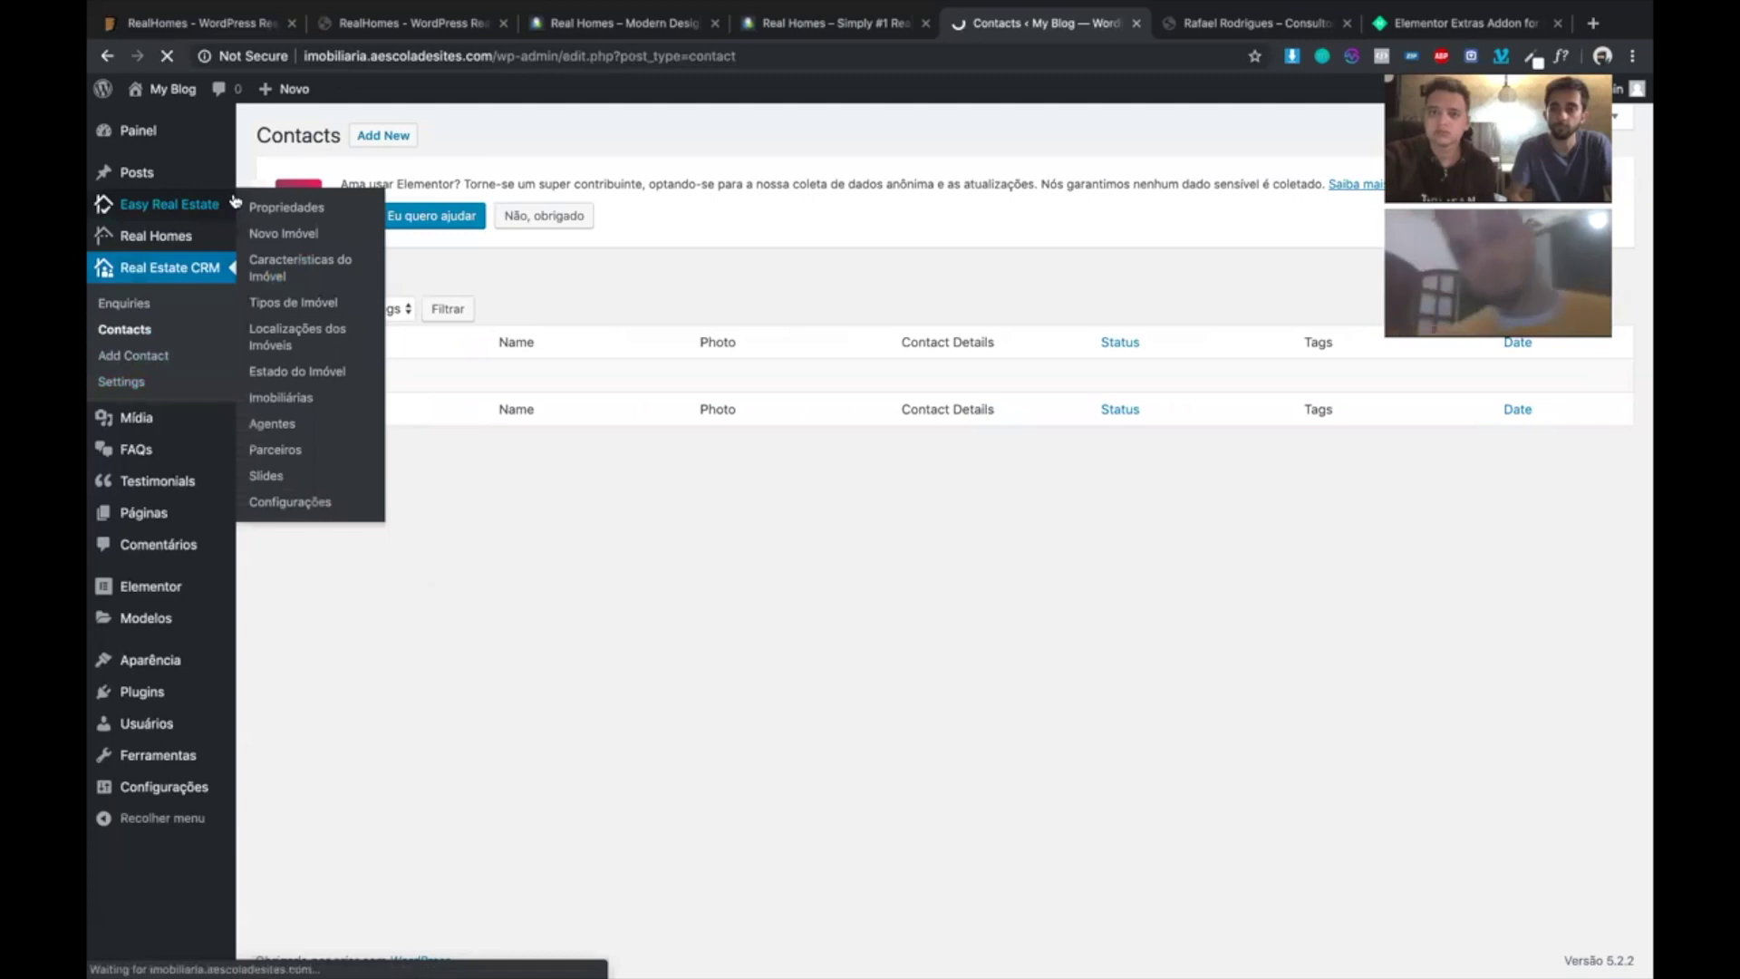
scroll(519, 691, "down", 3)
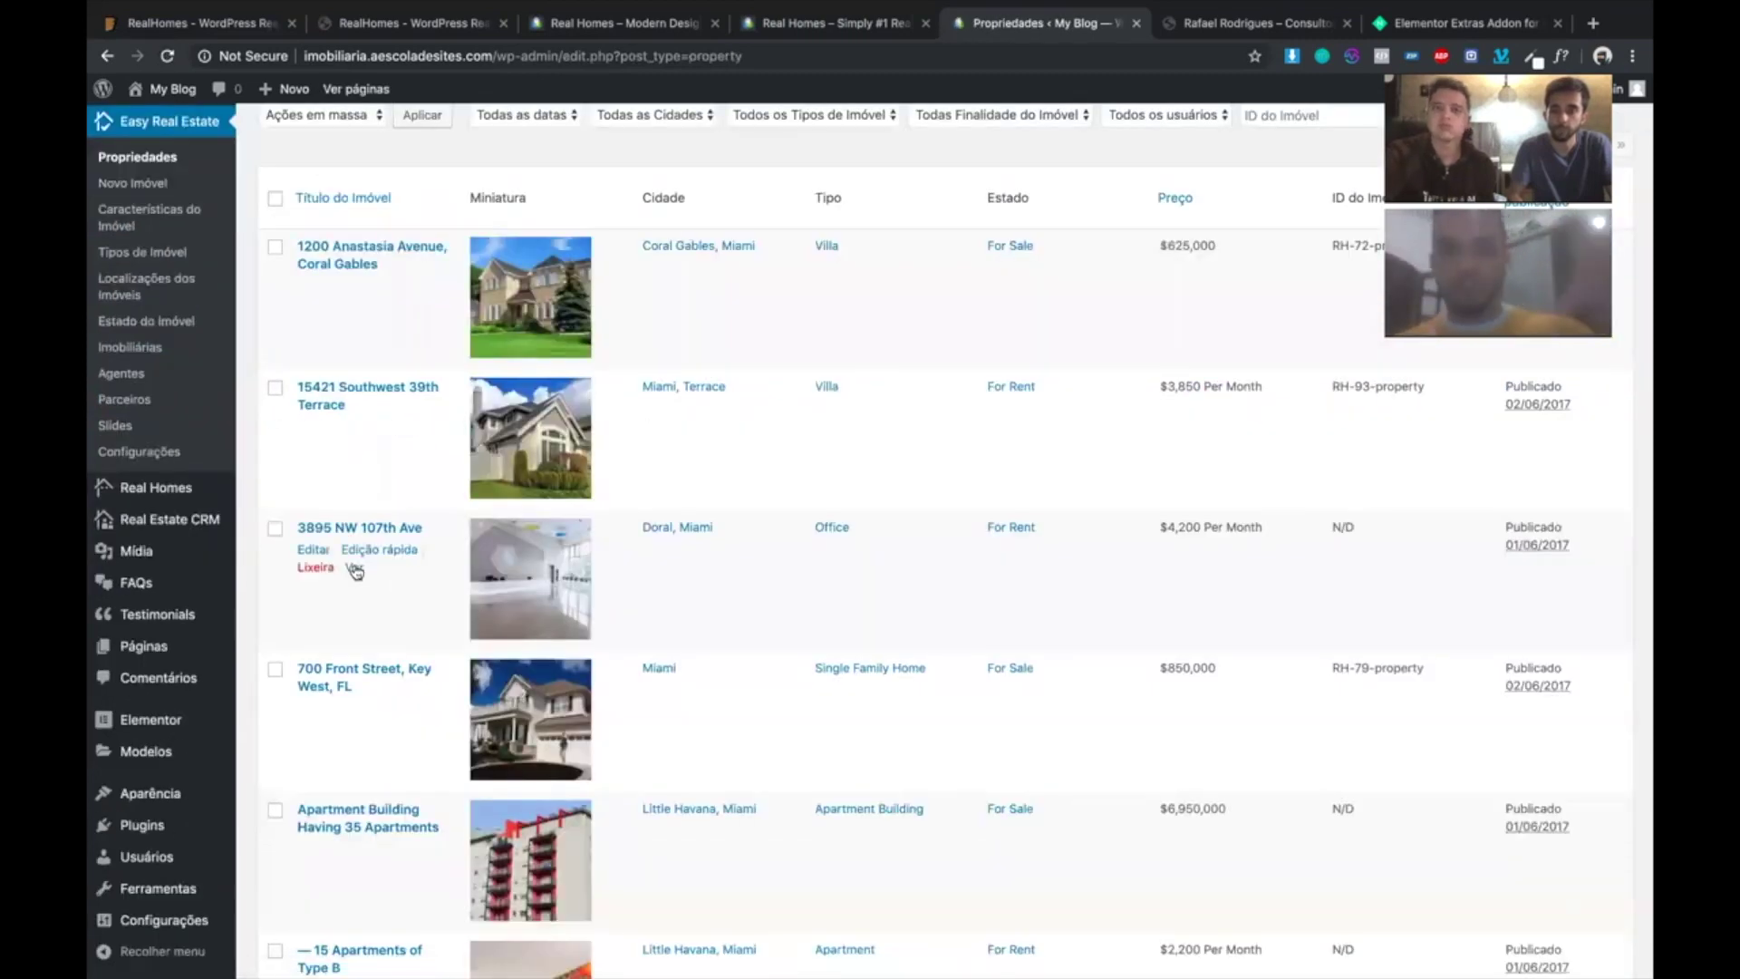
left_click(355, 569, "super")
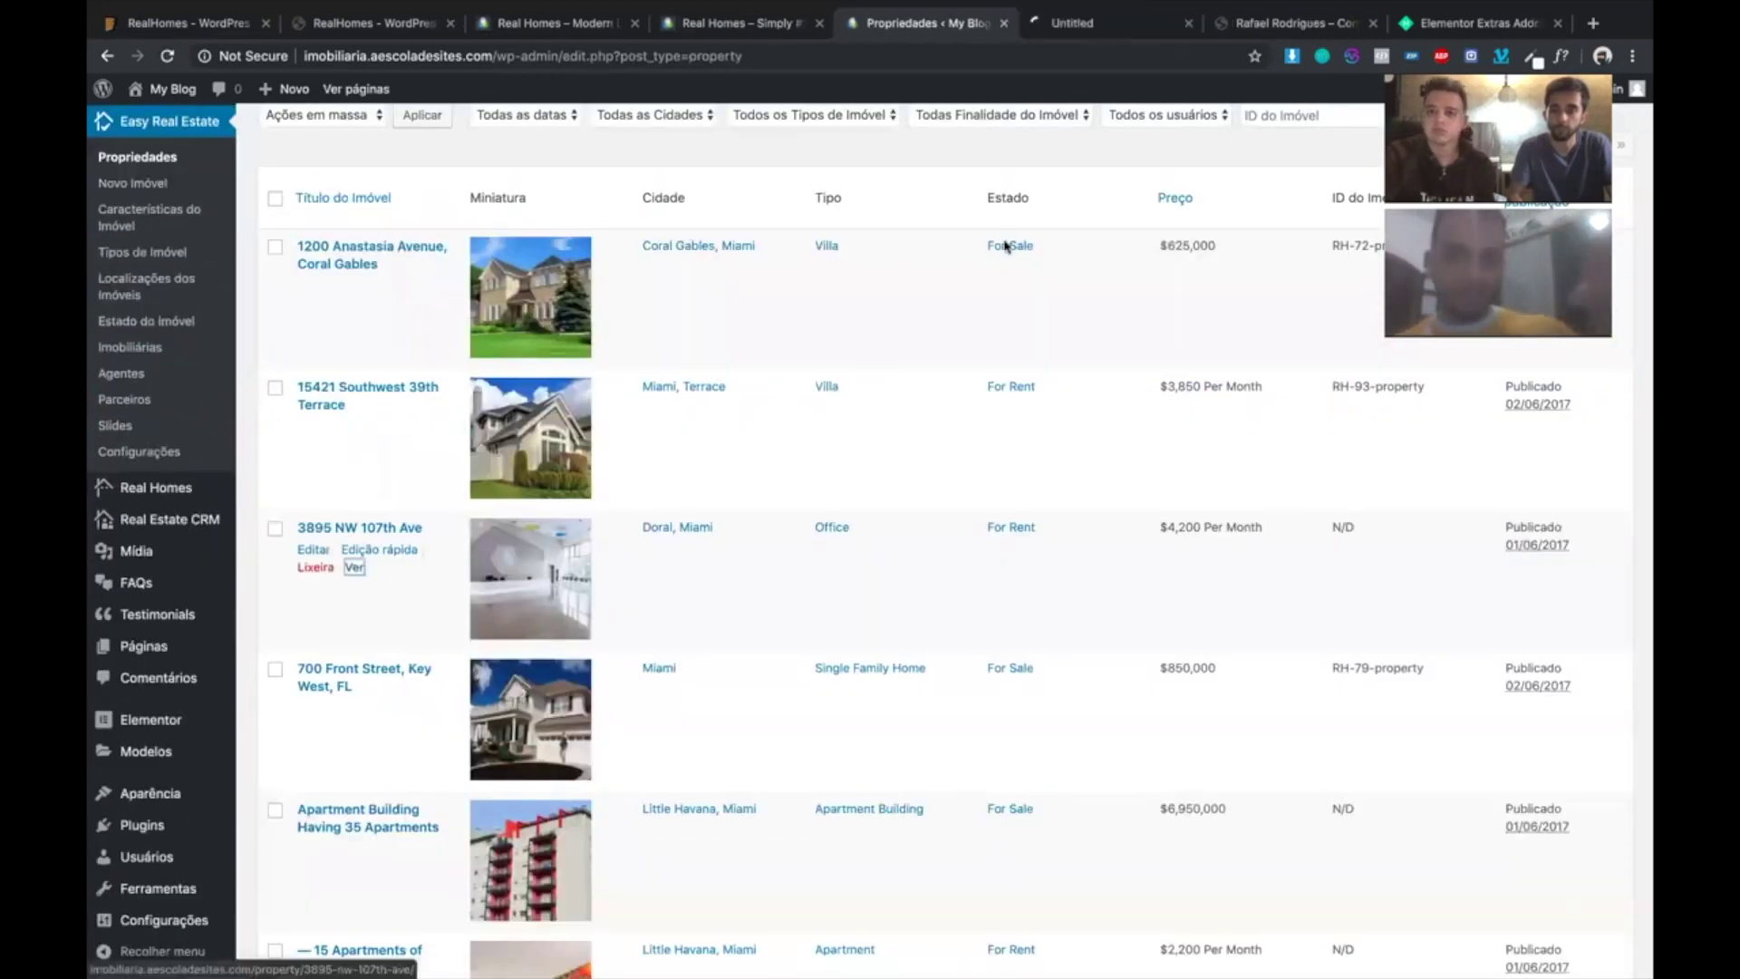
left_click(1065, 25)
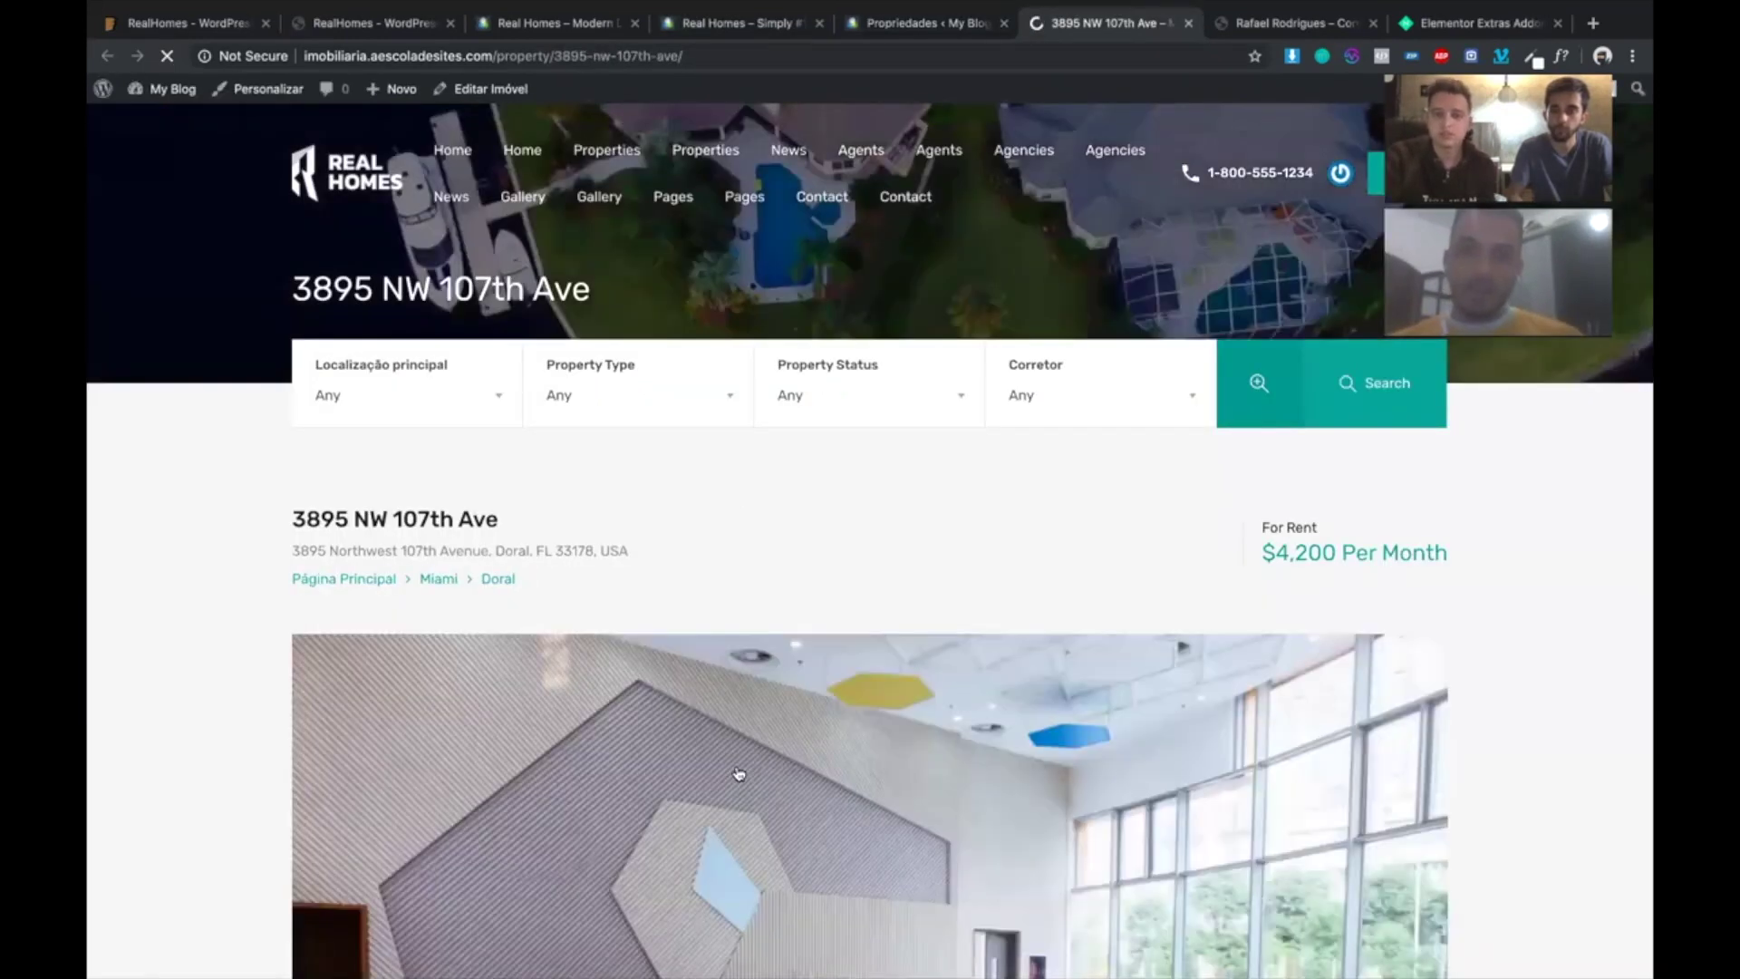
scroll(692, 824, "down", 3)
- Fill the listing's contact form with a name, e-mail address and suggested phone number
scroll(693, 823, "down", 3)
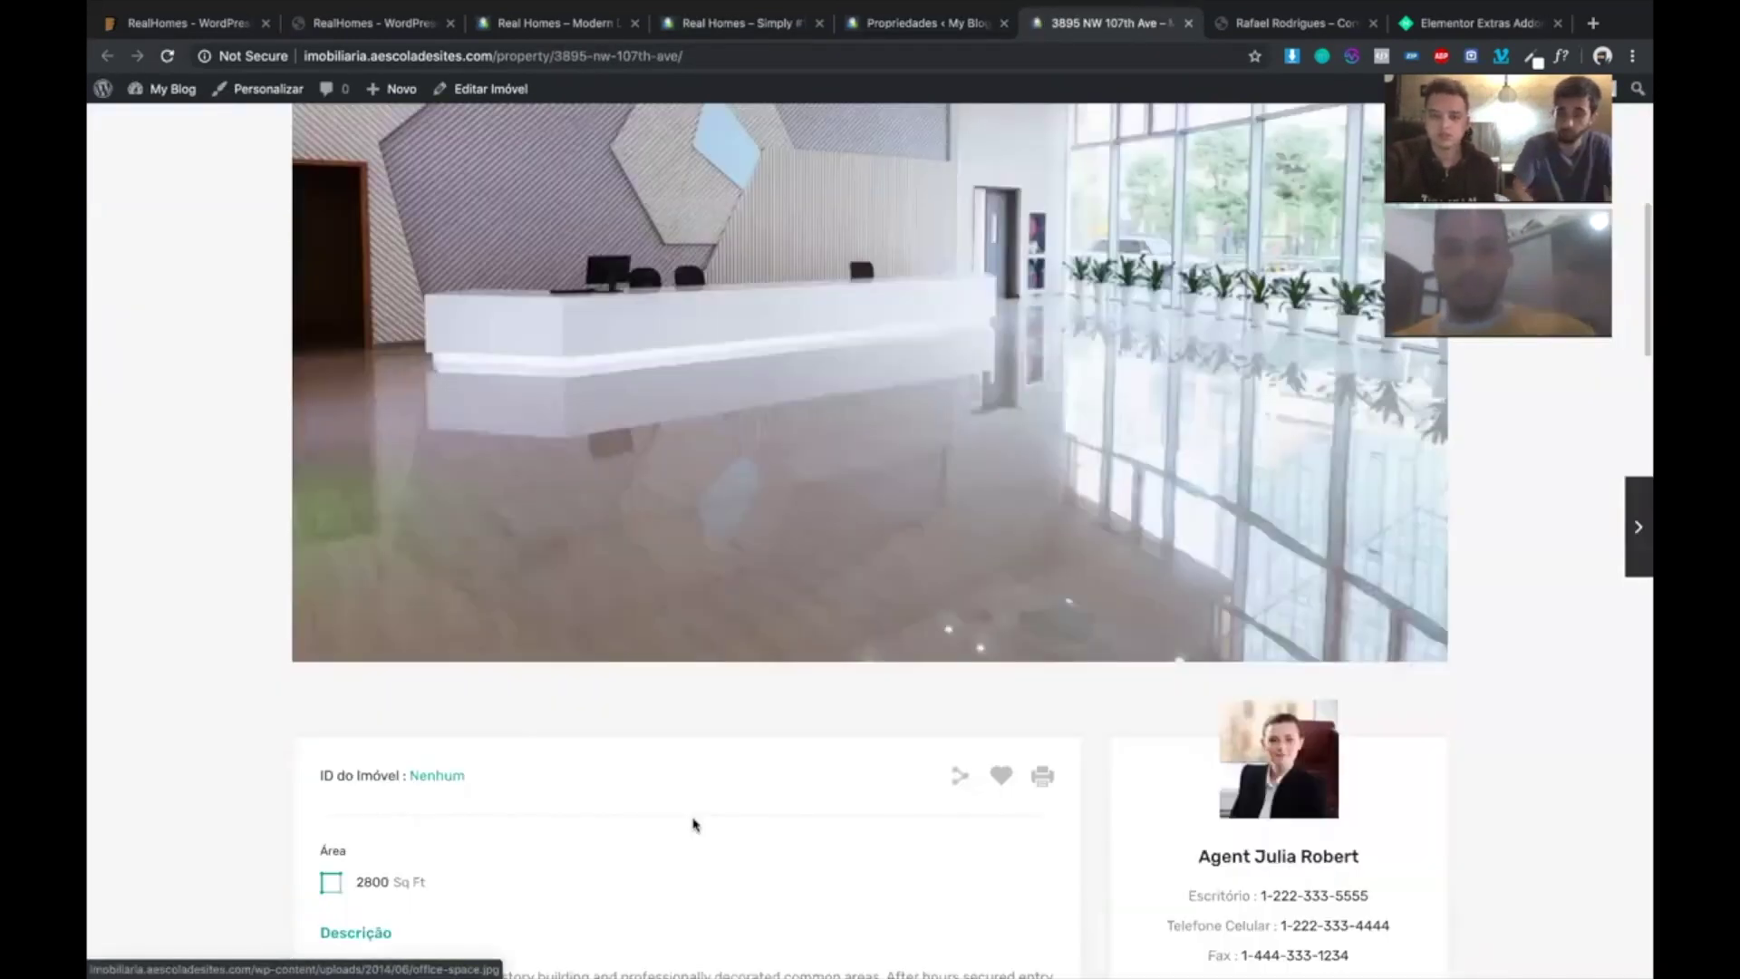
scroll(694, 824, "down", 8)
scroll(694, 824, "down", 1)
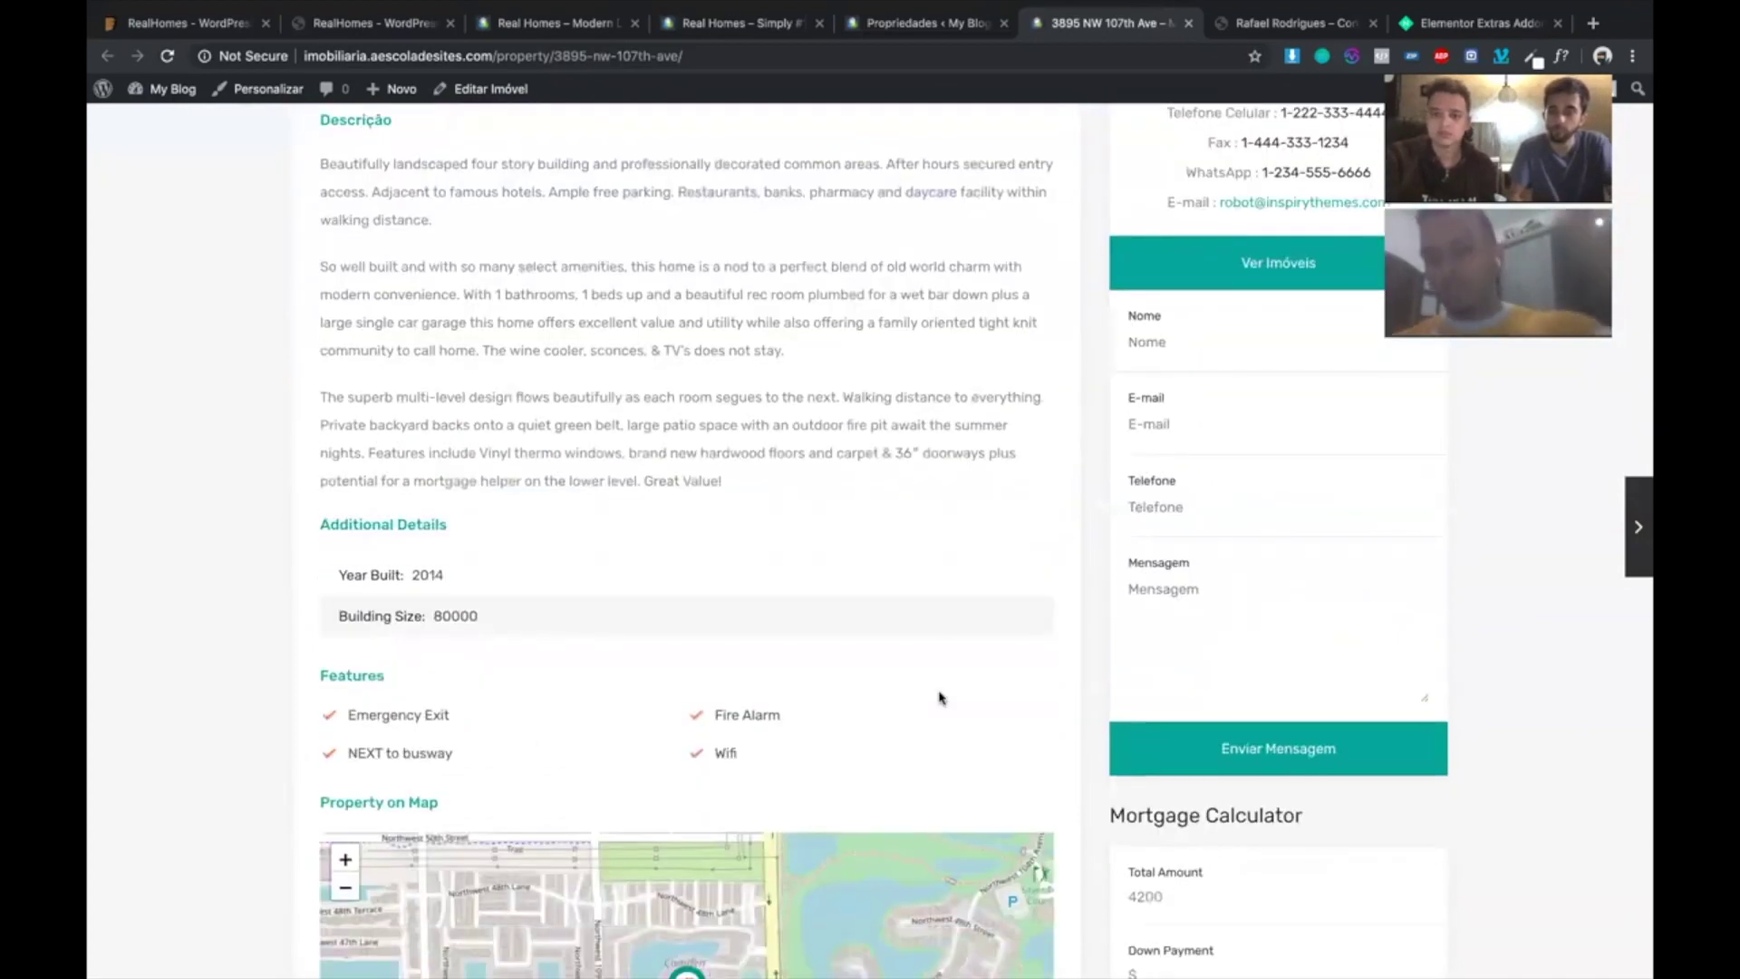
left_click(1147, 340)
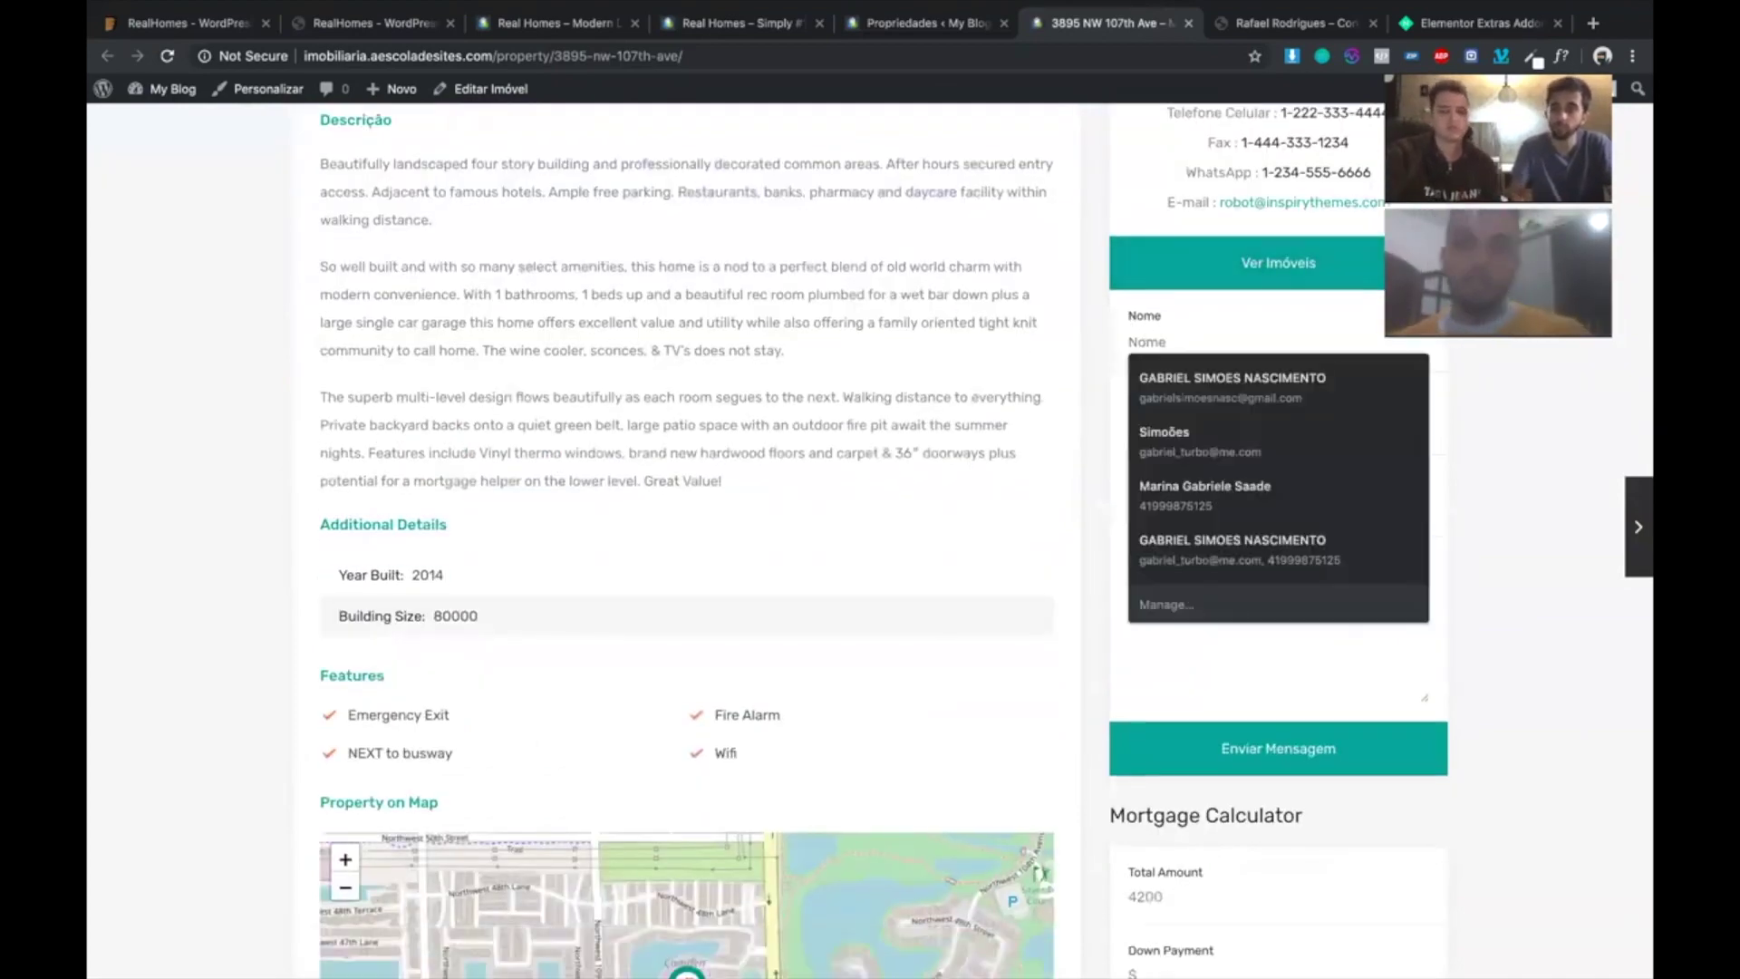
type("gabriel")
key("Tab")
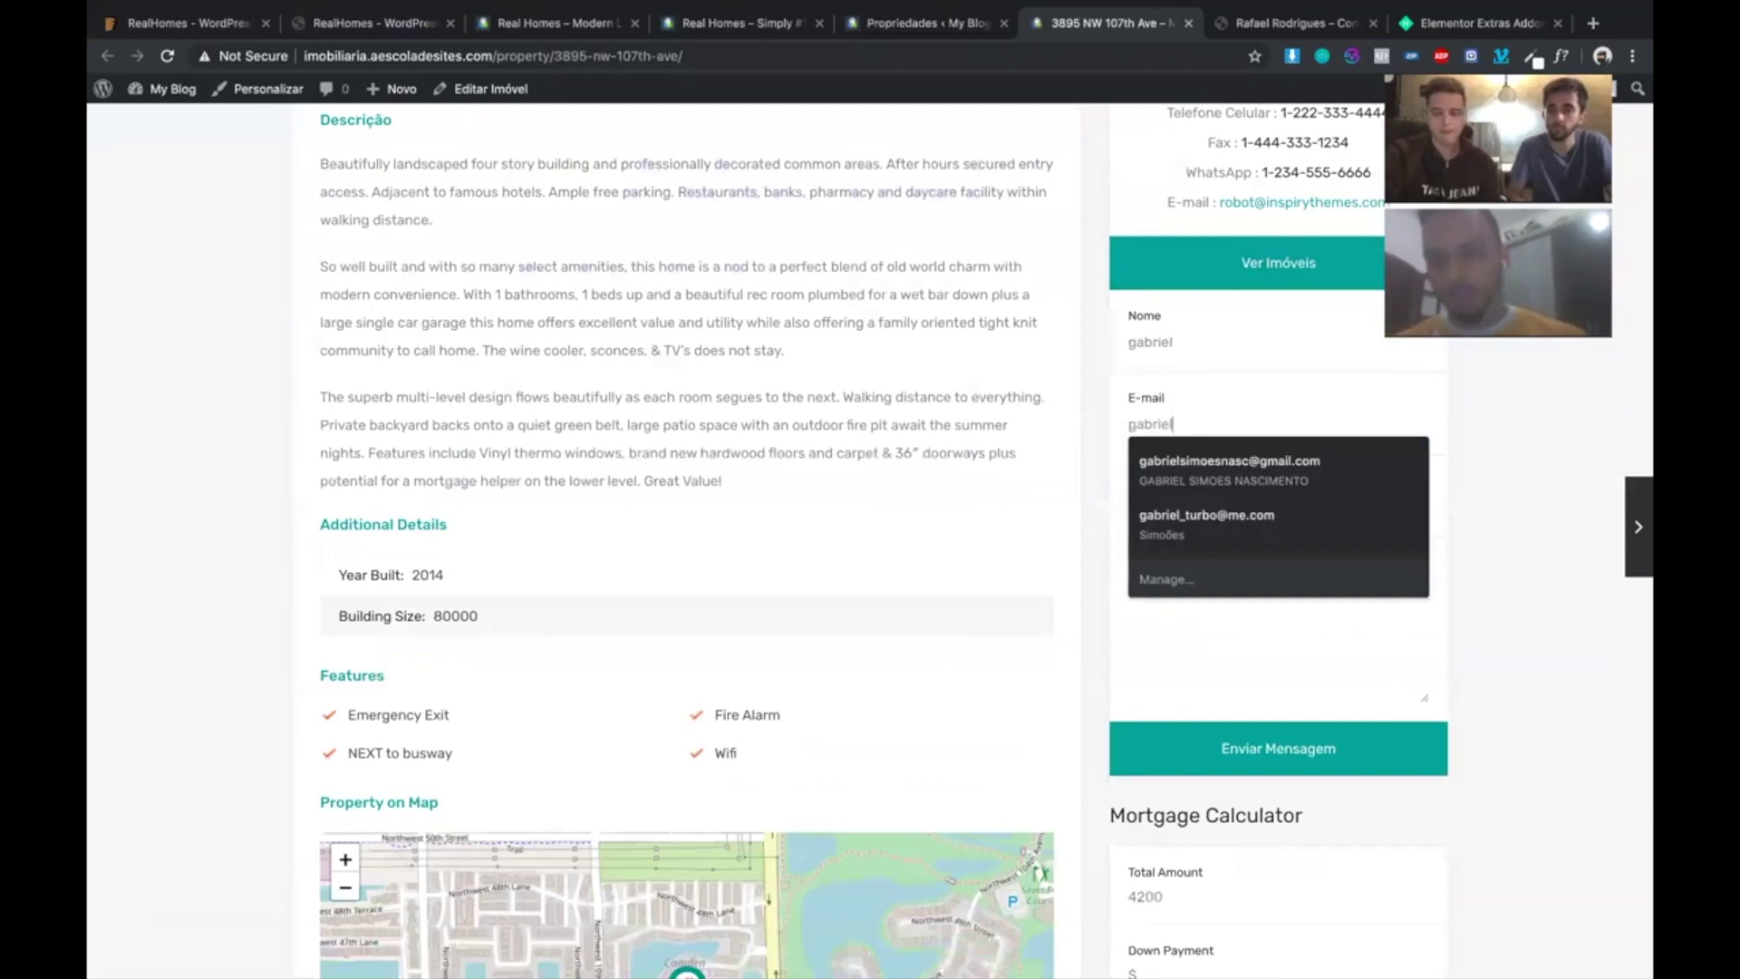
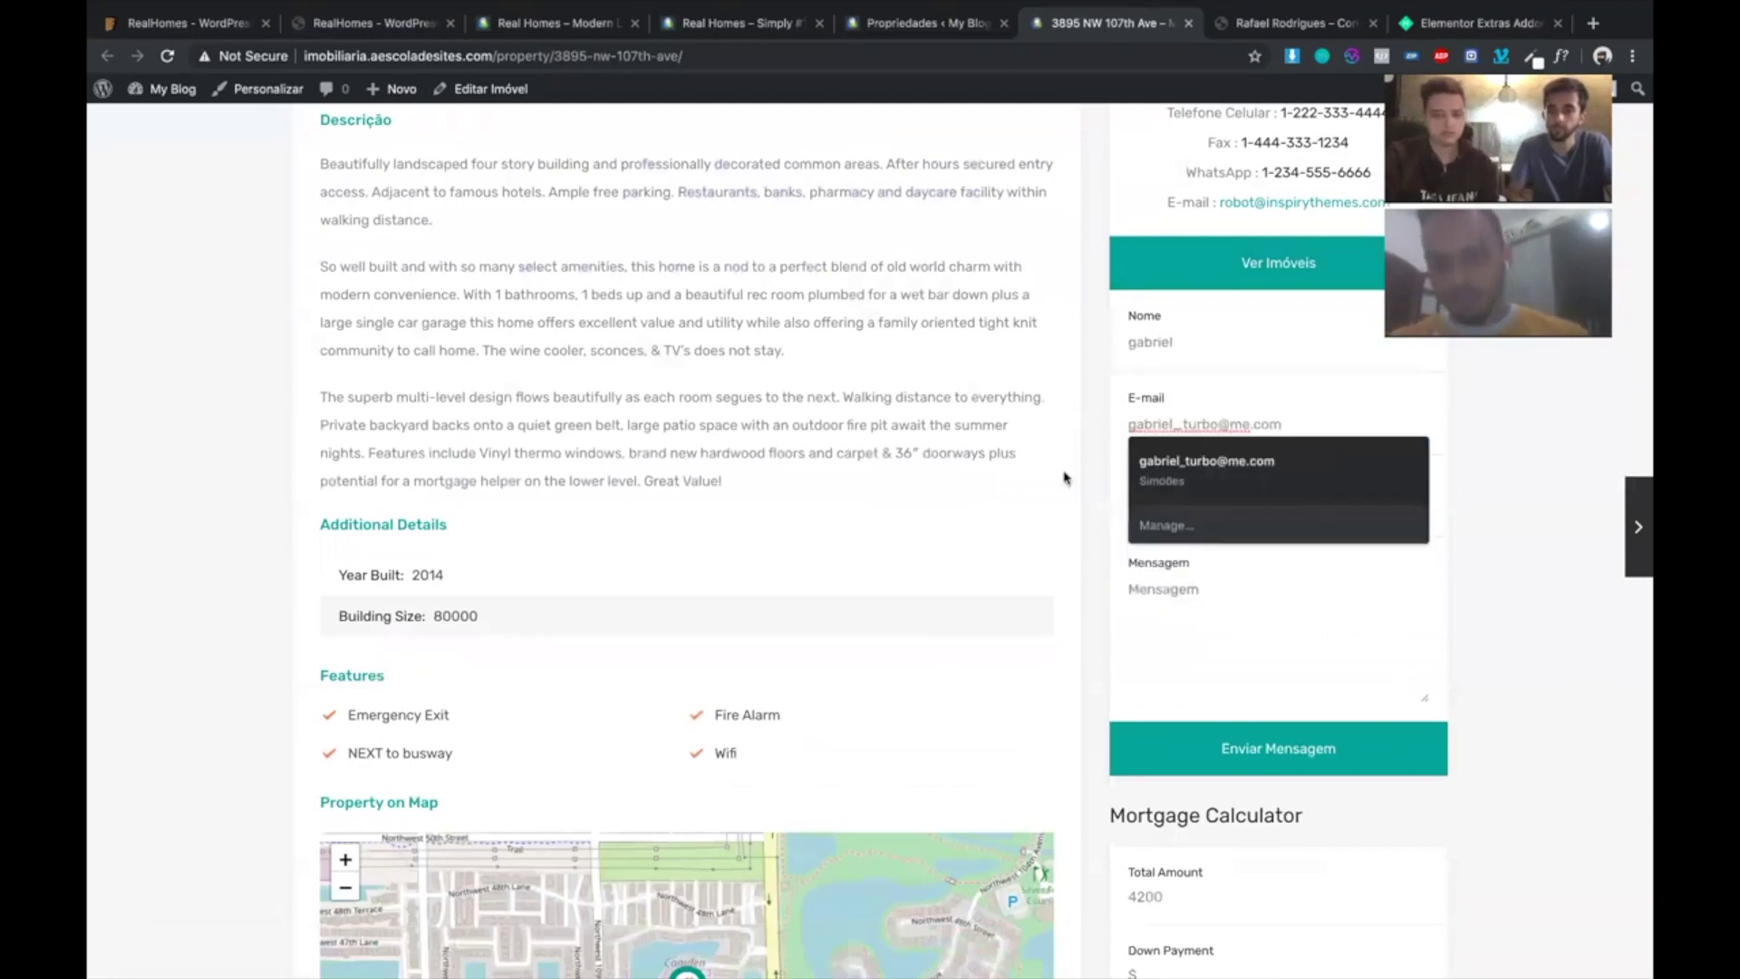
left_click(1182, 500)
left_click(1182, 508)
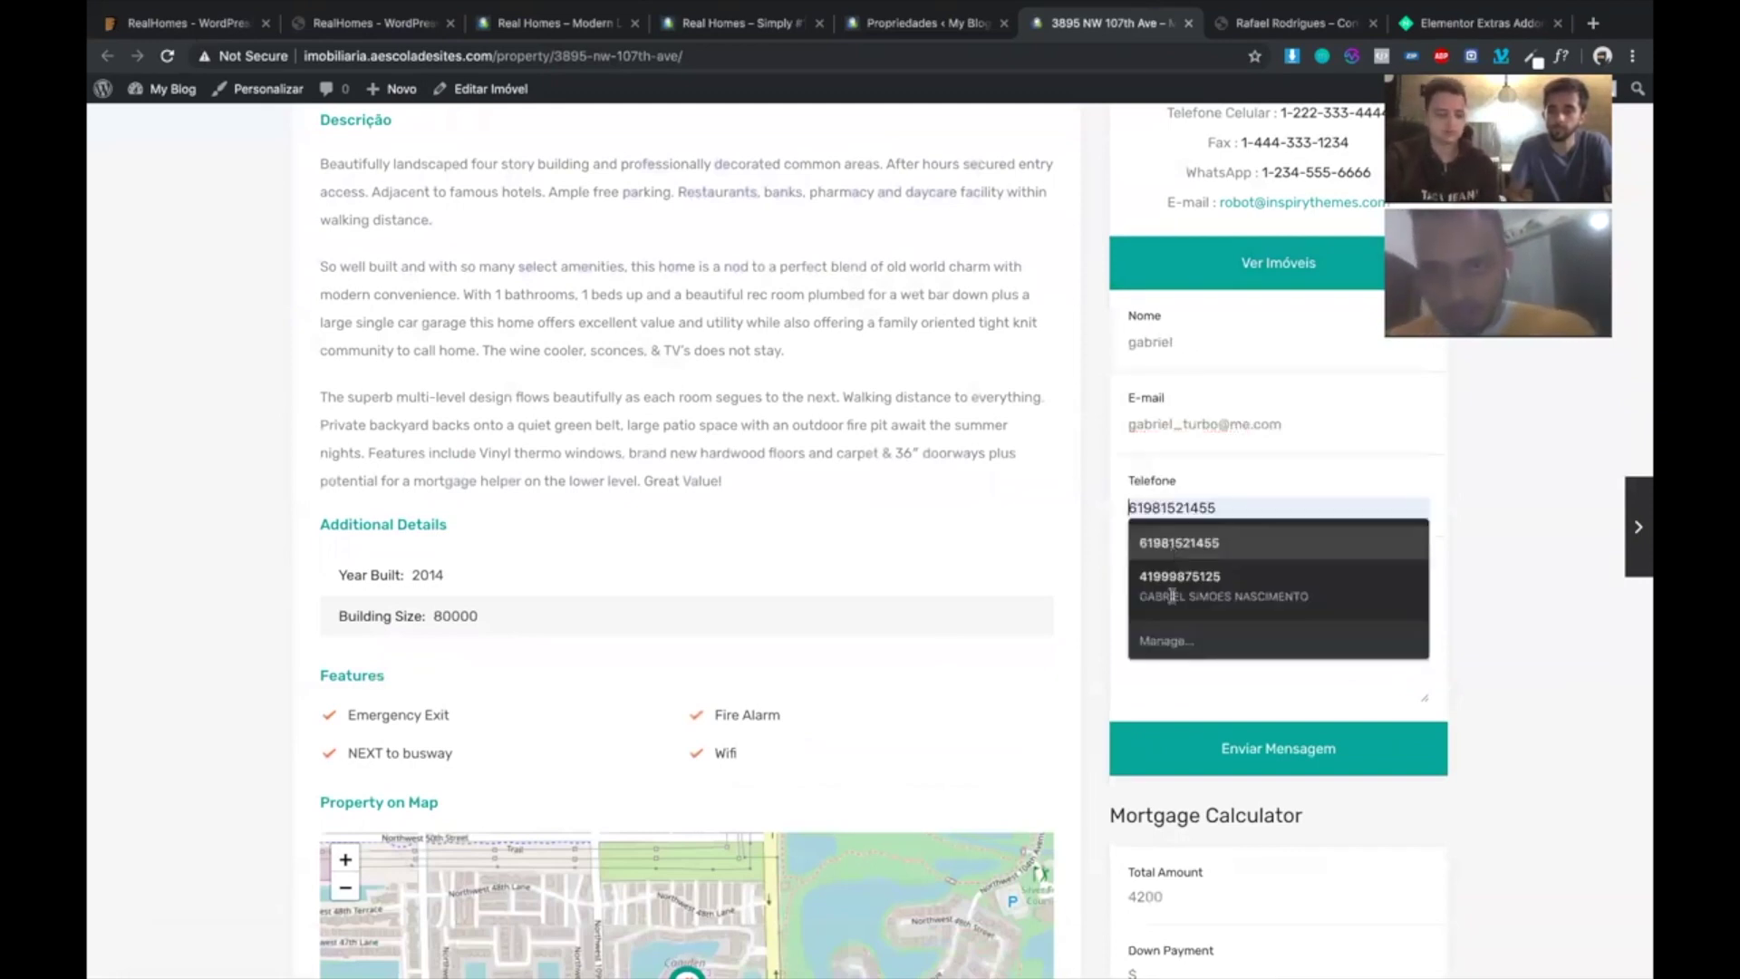
key("Return")
left_click(1172, 594)
- Enter the message 'TEste', send it, and return to the Propriedades admin tab
type("TEste")
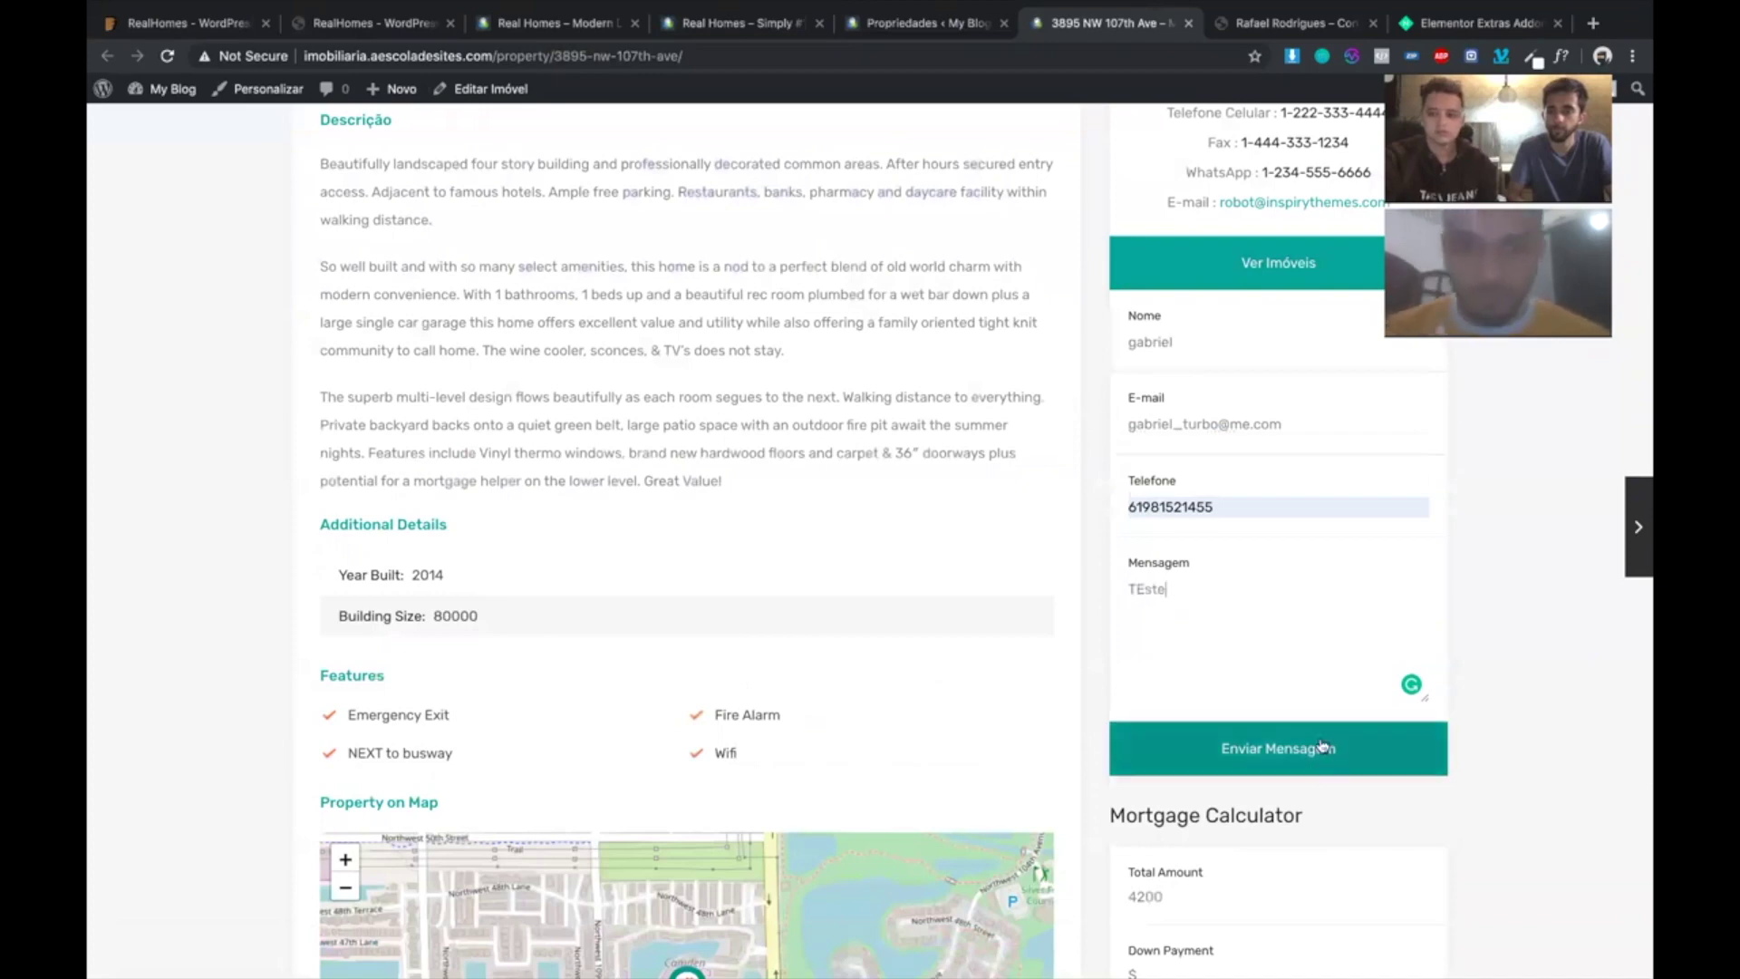
left_click(1305, 745)
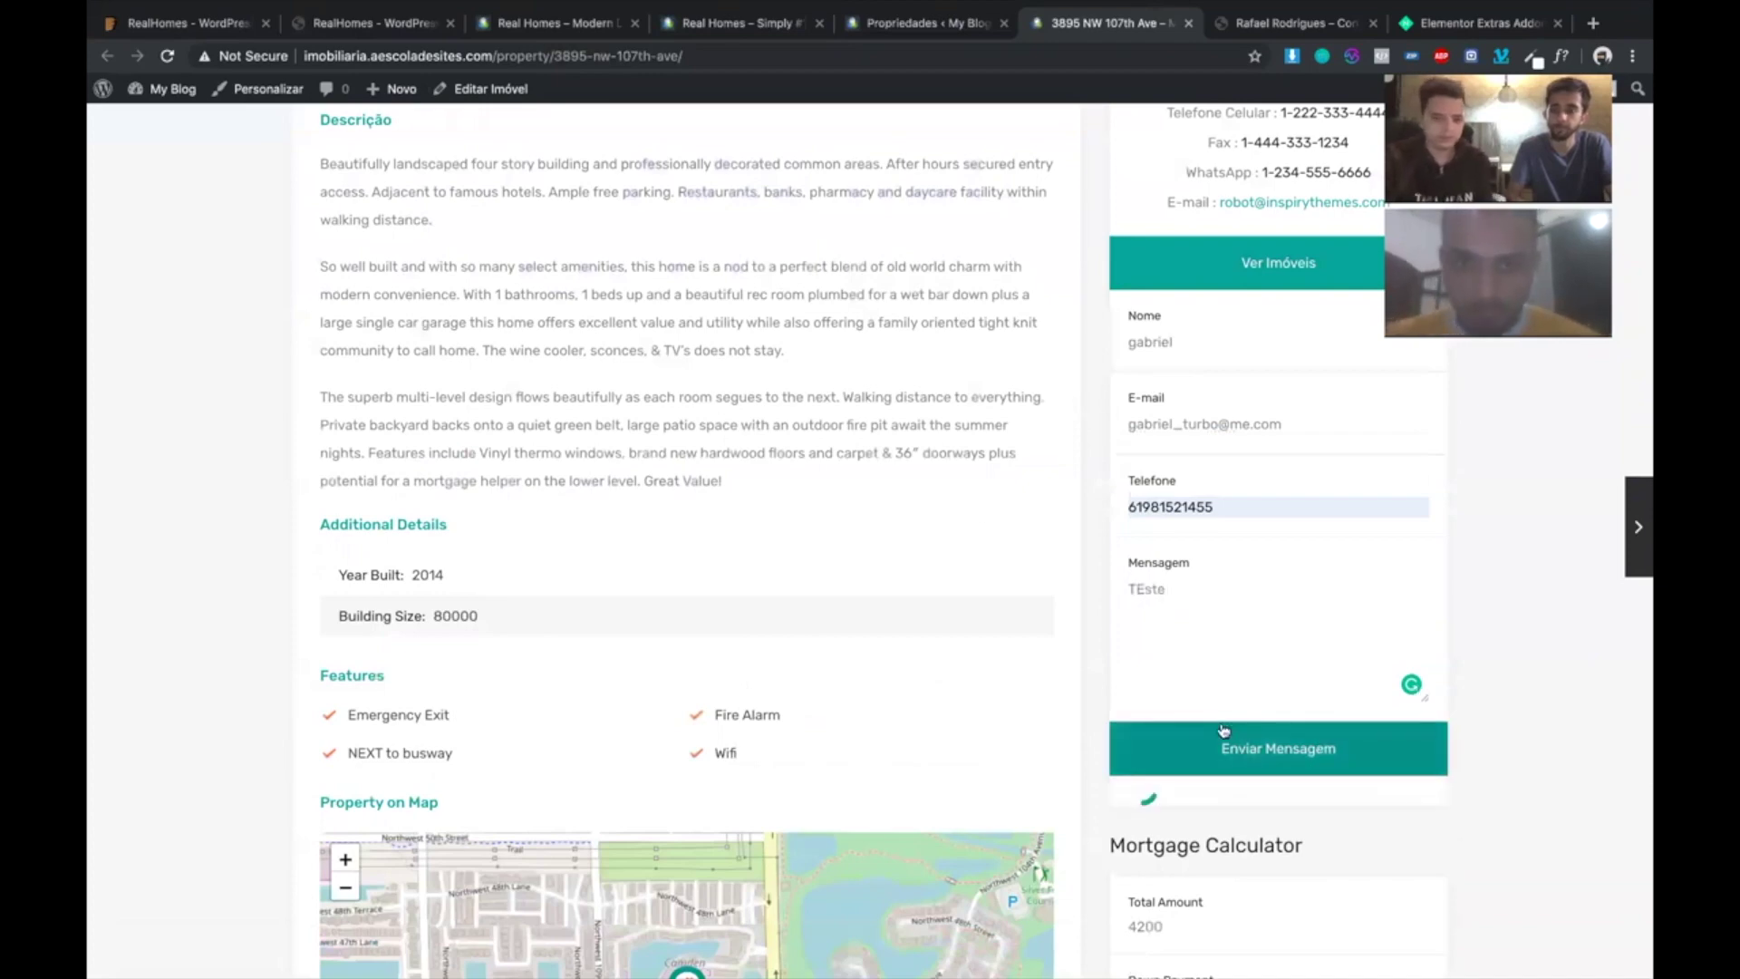
scroll(739, 464, "down", 2)
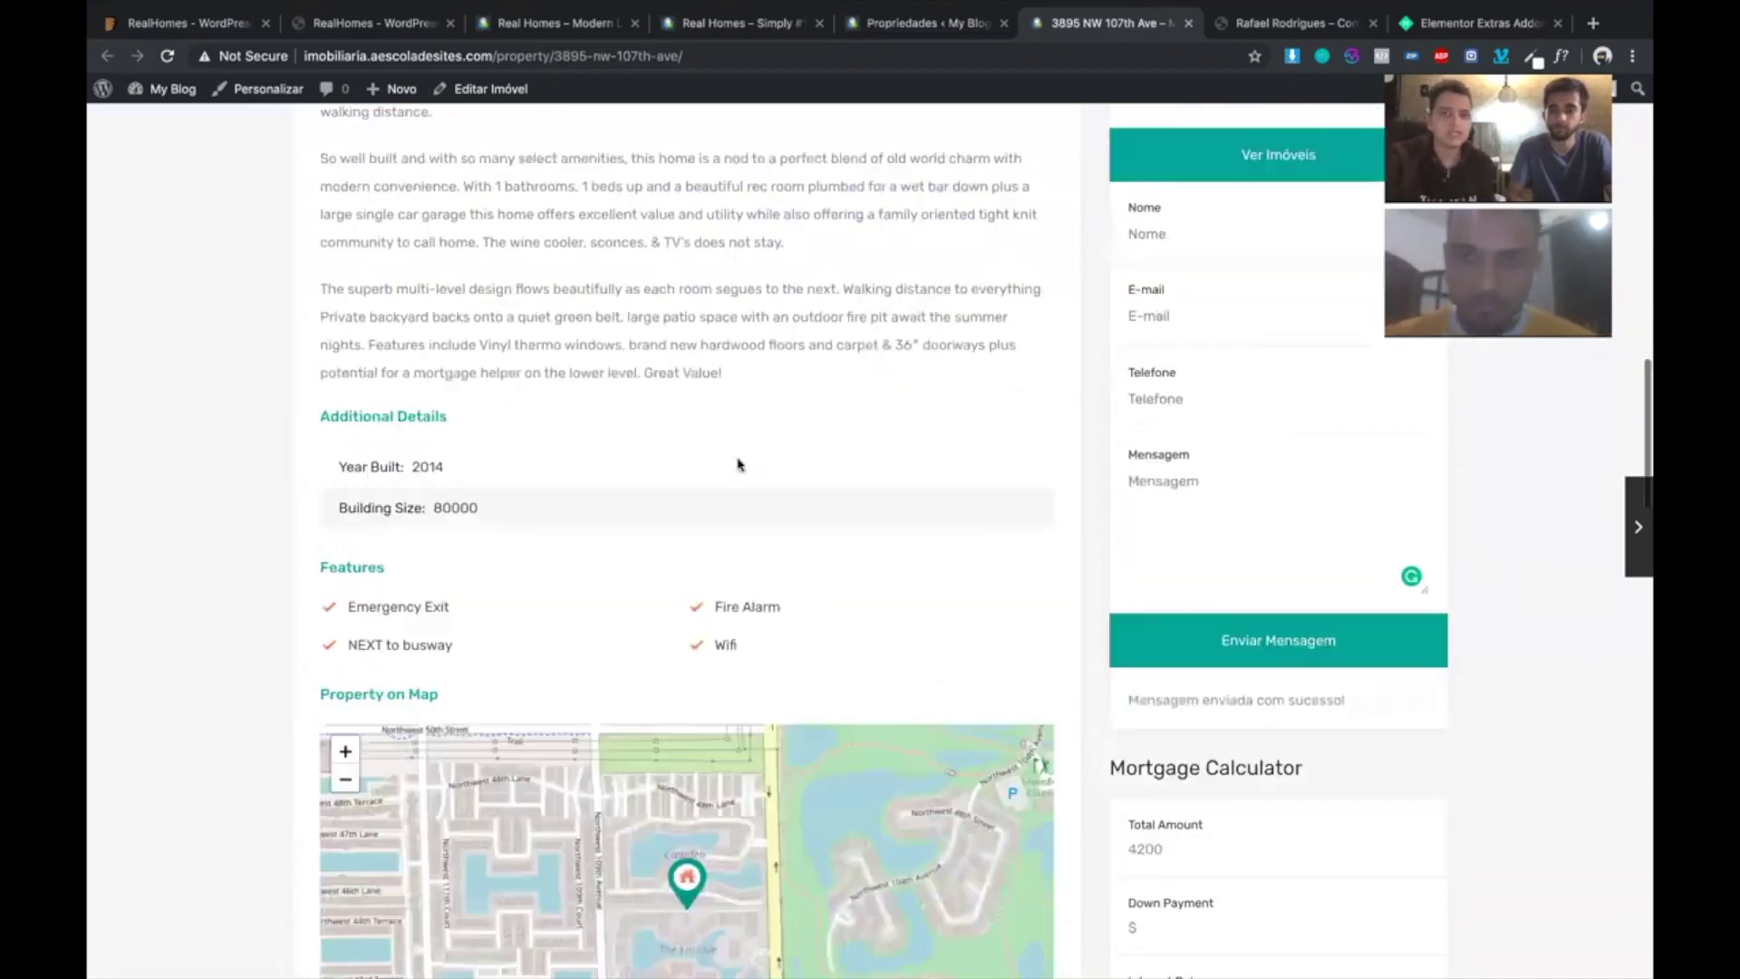
left_click(888, 27)
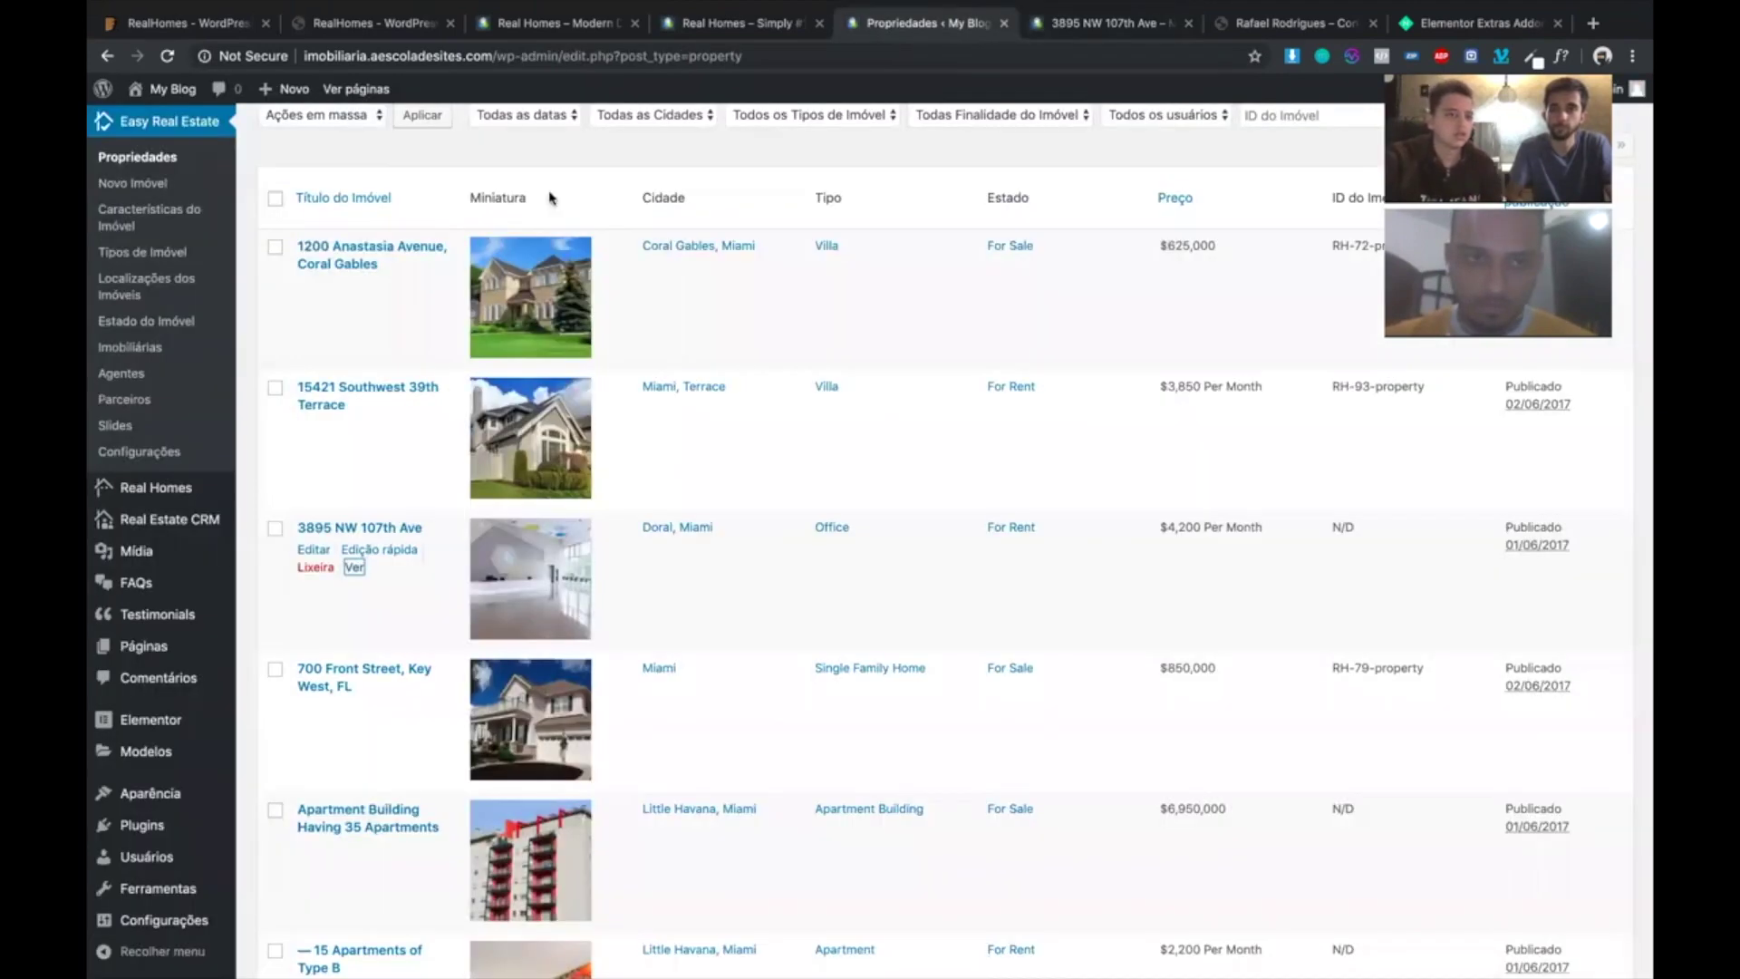
- Open enquiry 4701's Edit Enquiry screen from the Real Estate CRM Enquiries list
left_click(115, 425)
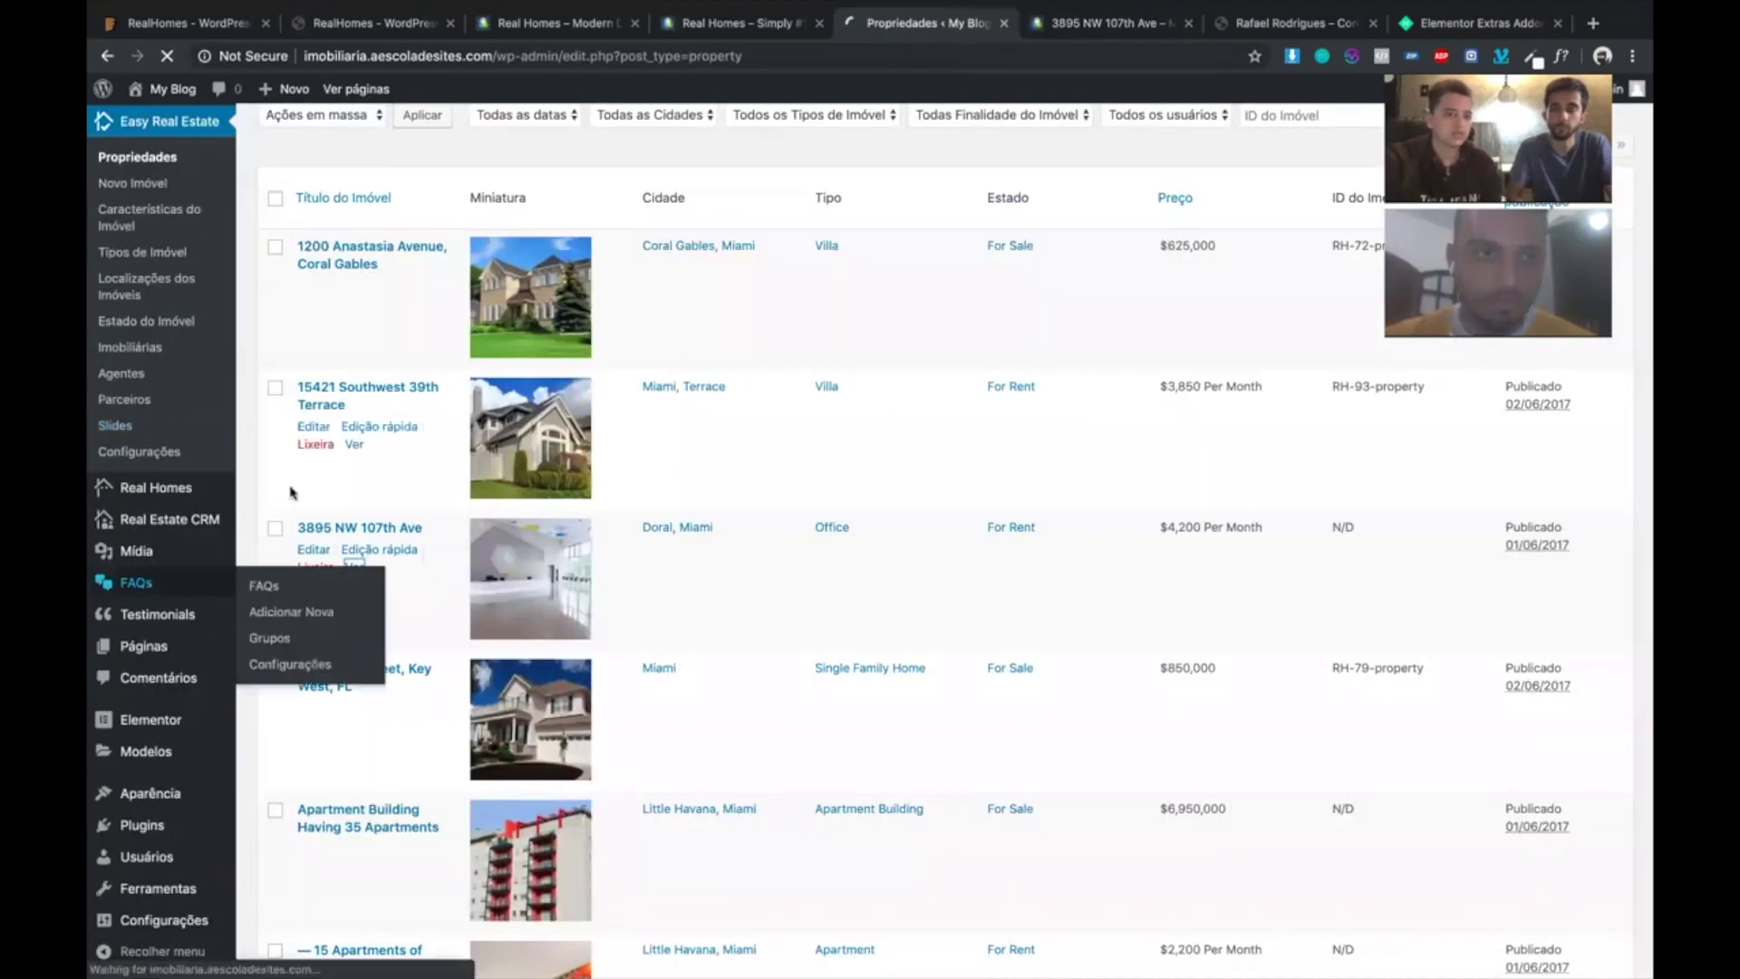
mouse_move(159, 527)
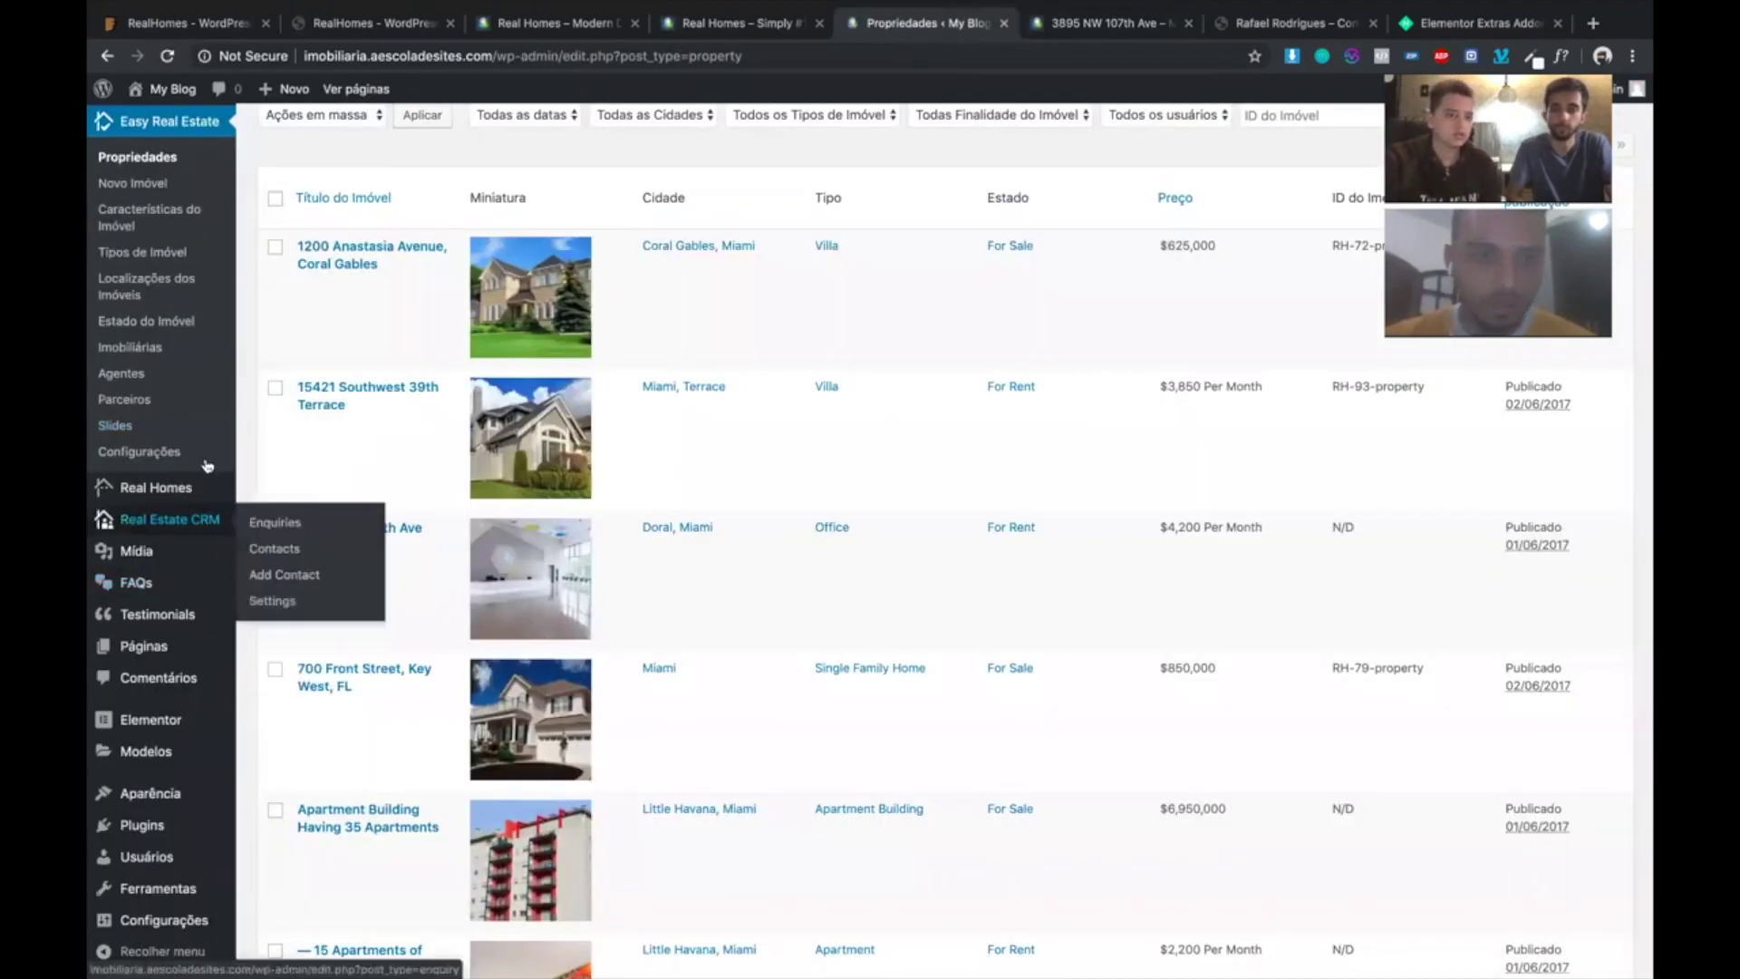
left_click(255, 523)
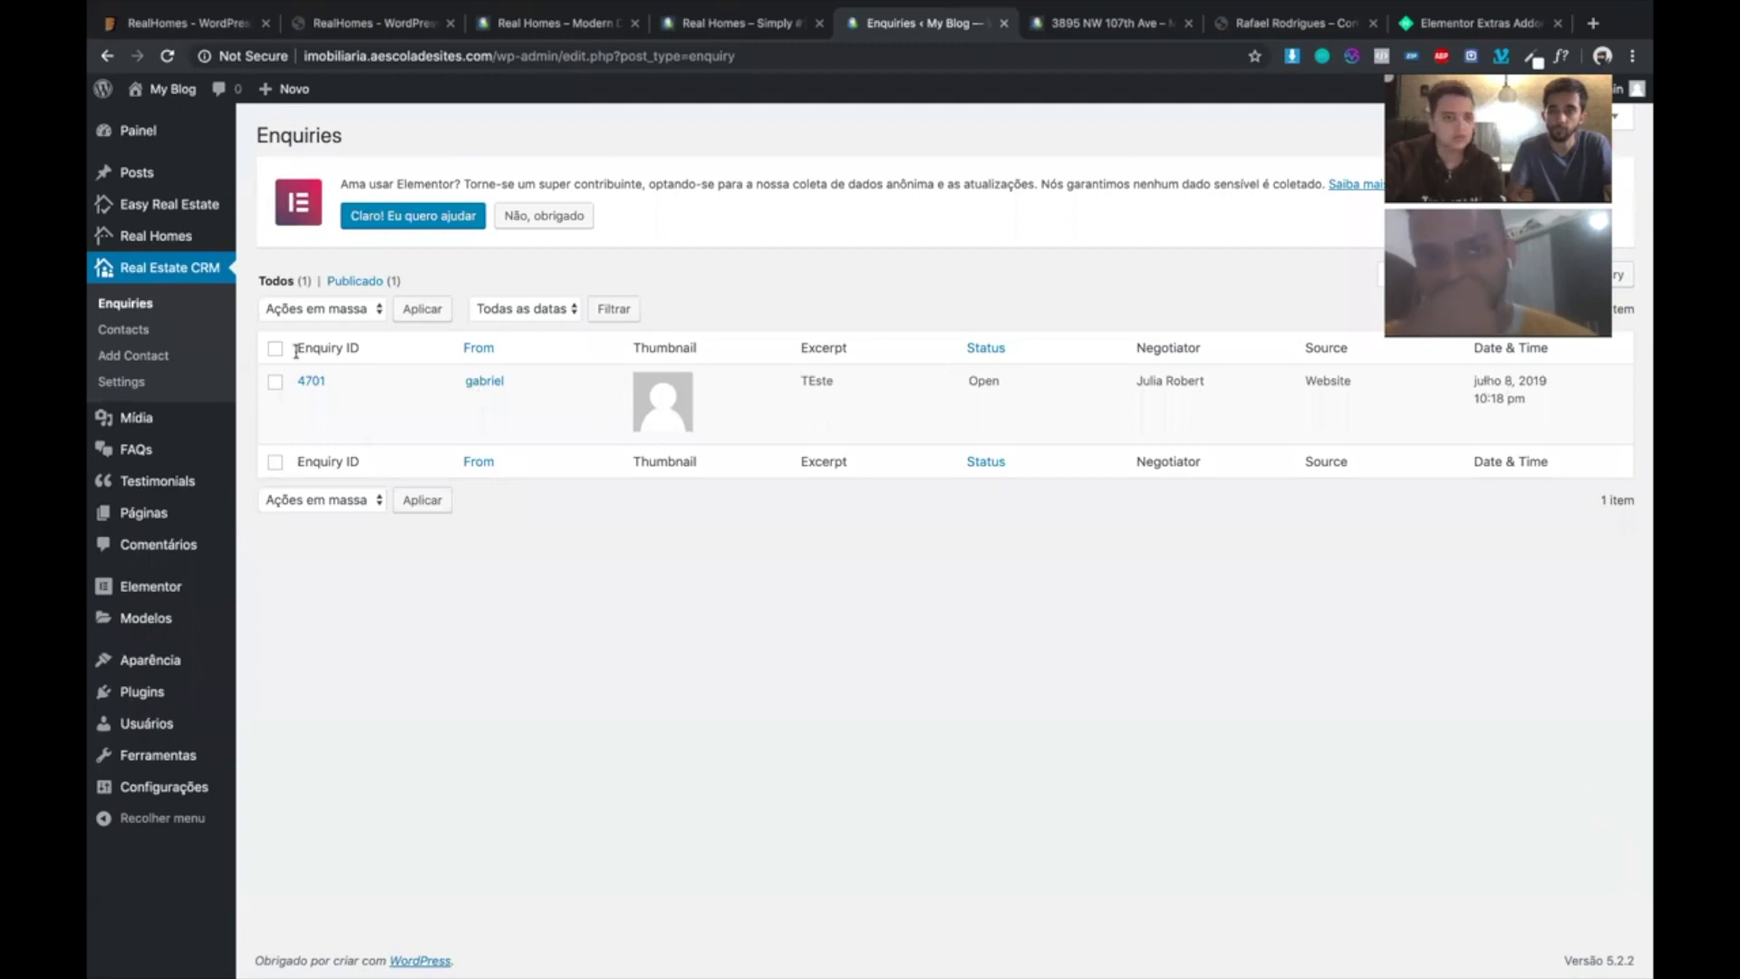
left_click(312, 382)
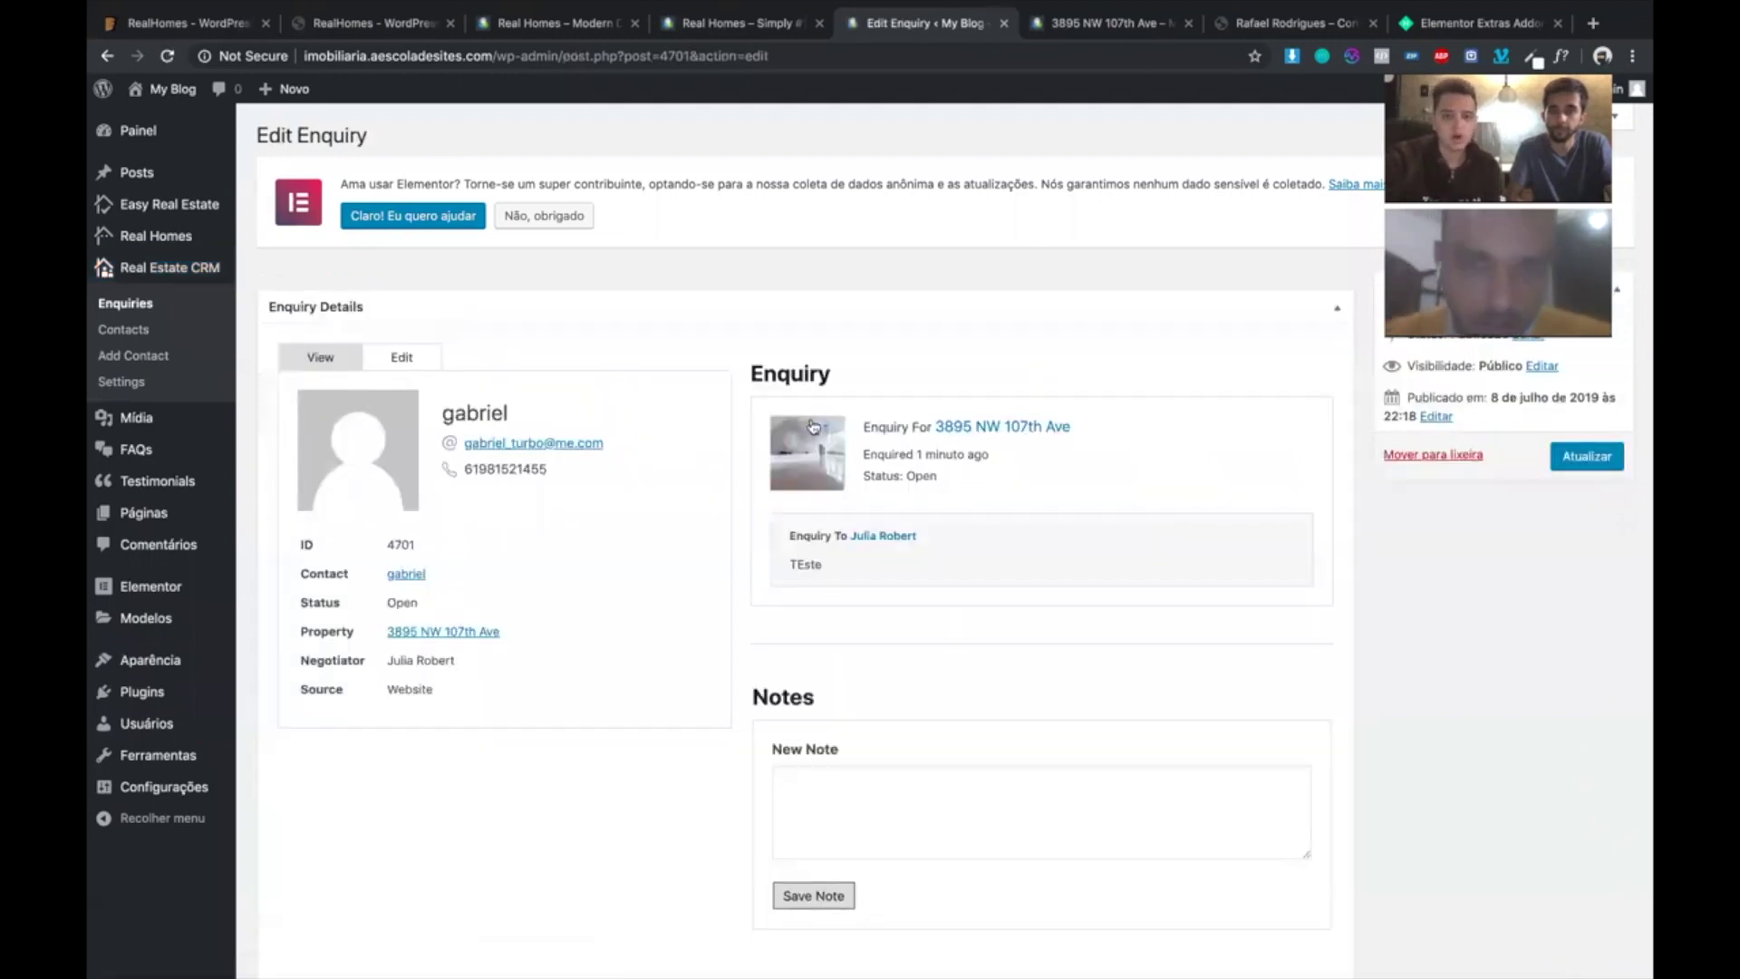
- Highlight enquiry 4701's summary and recipient, click into the New Note box, then return to the property page
left_click_drag(741, 370, 1071, 427)
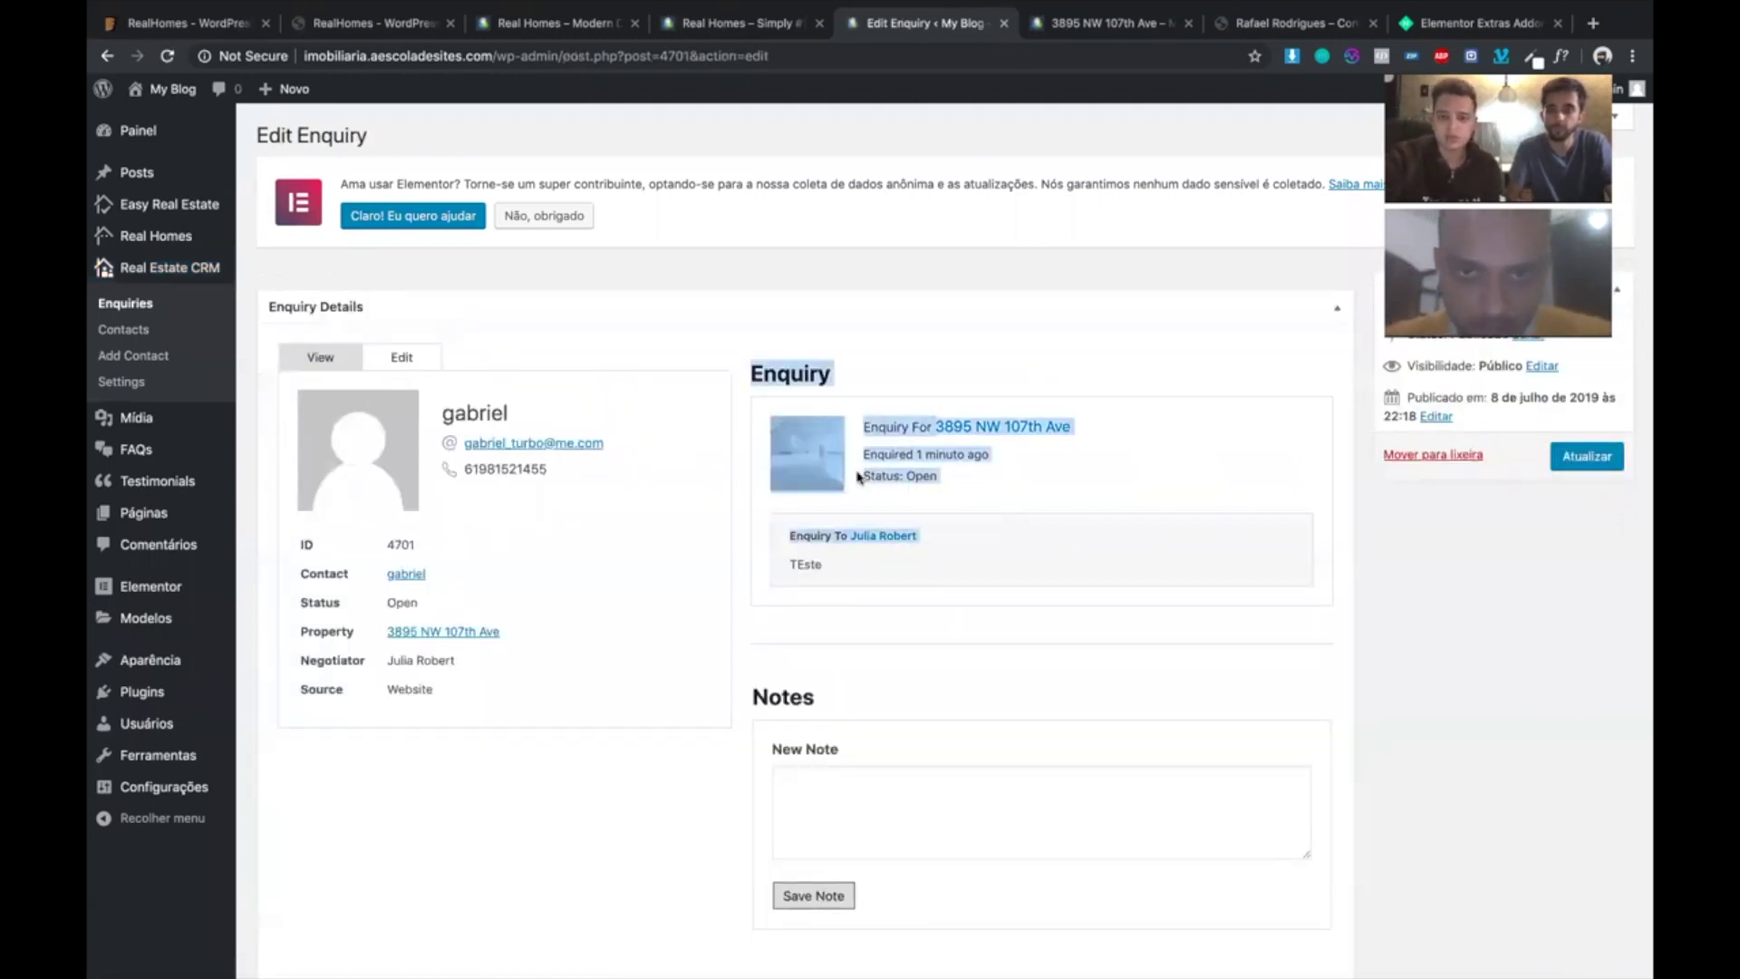
left_click_drag(1042, 519, 822, 530)
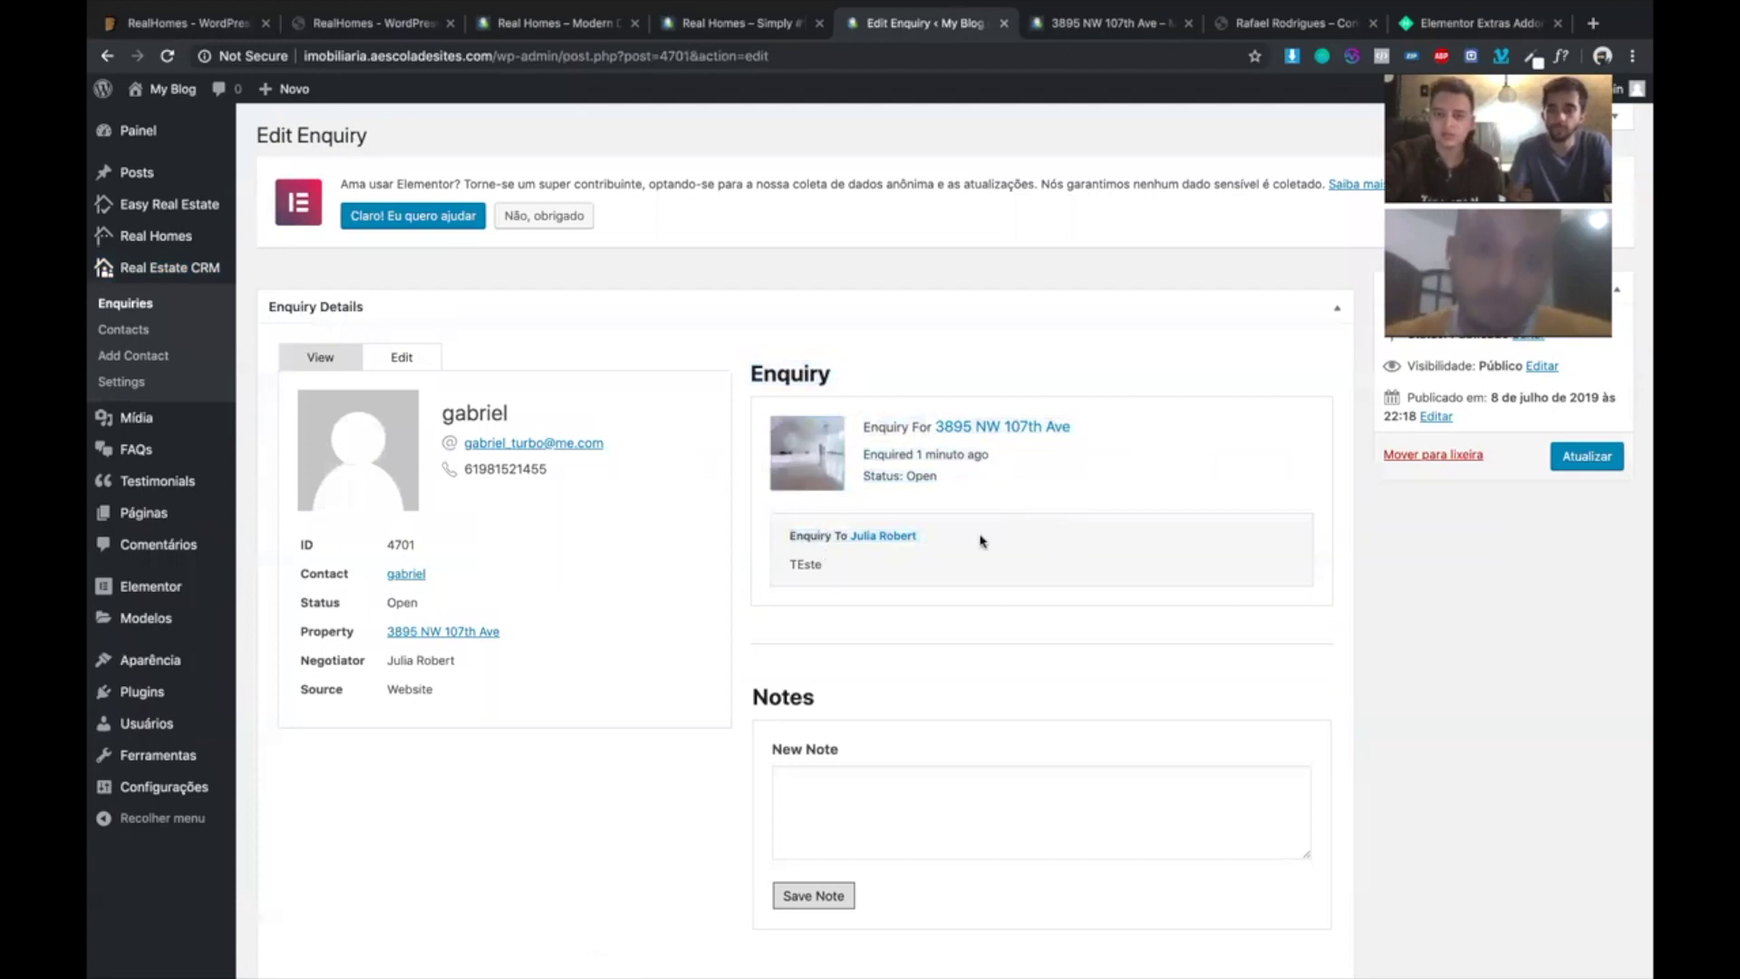
scroll(905, 554, "down", 2)
scroll(495, 567, "down", 1)
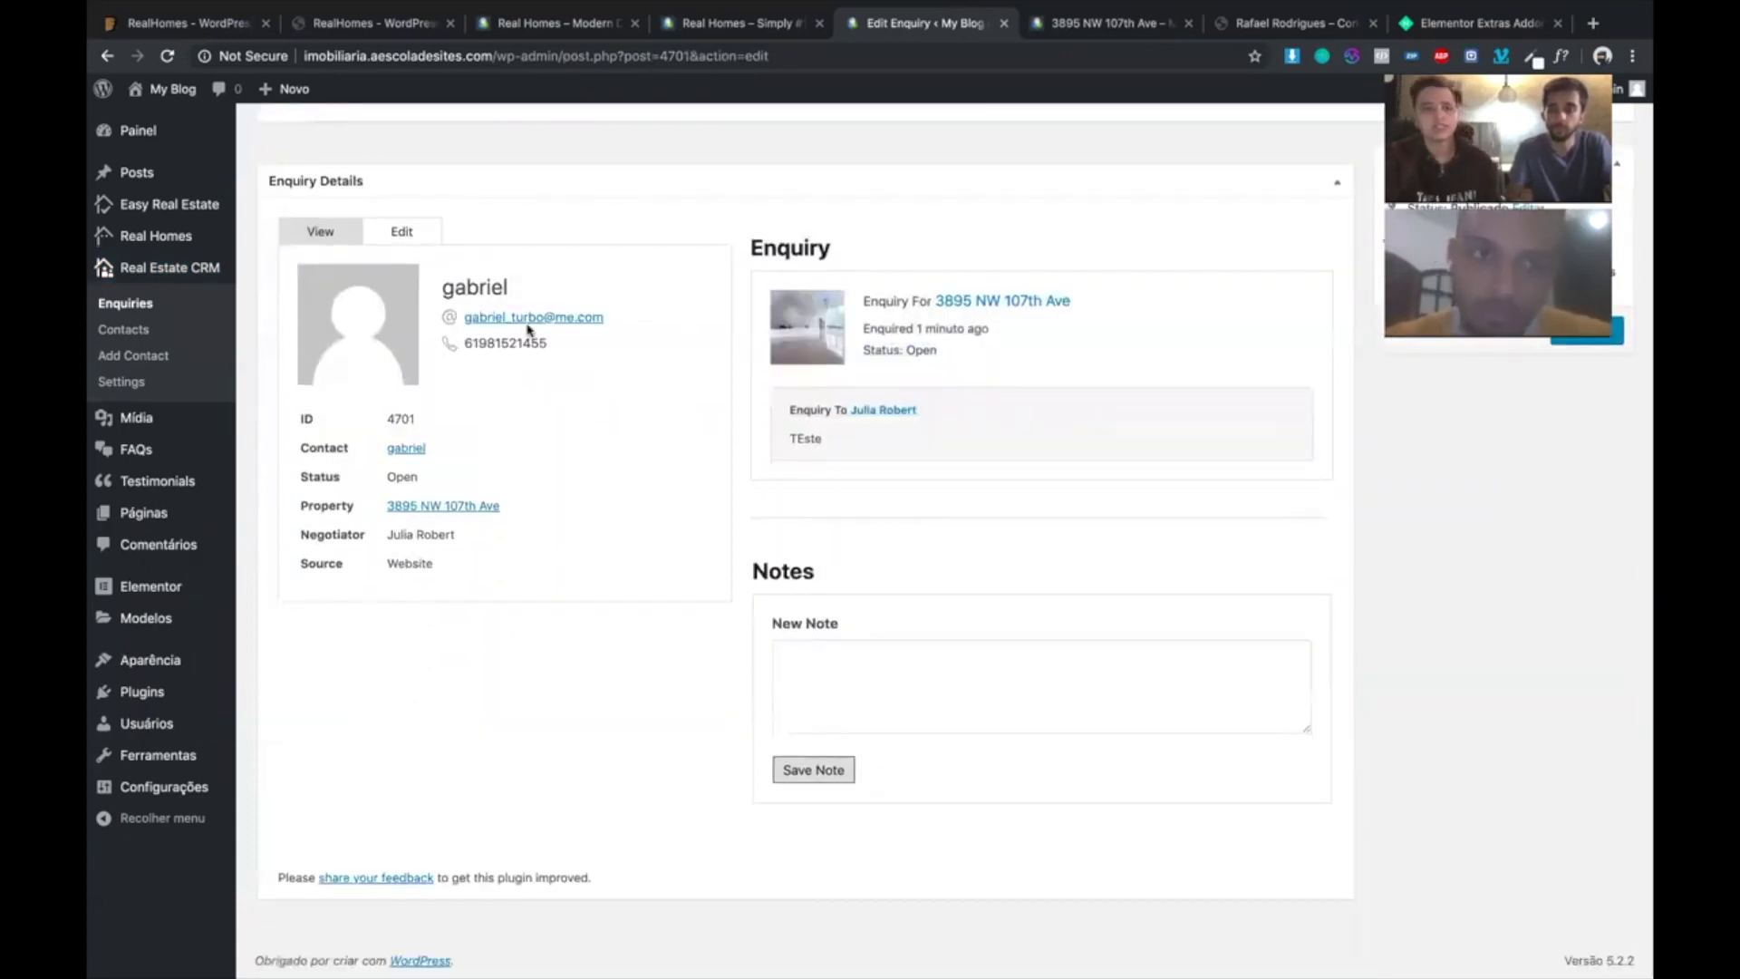
left_click(937, 680)
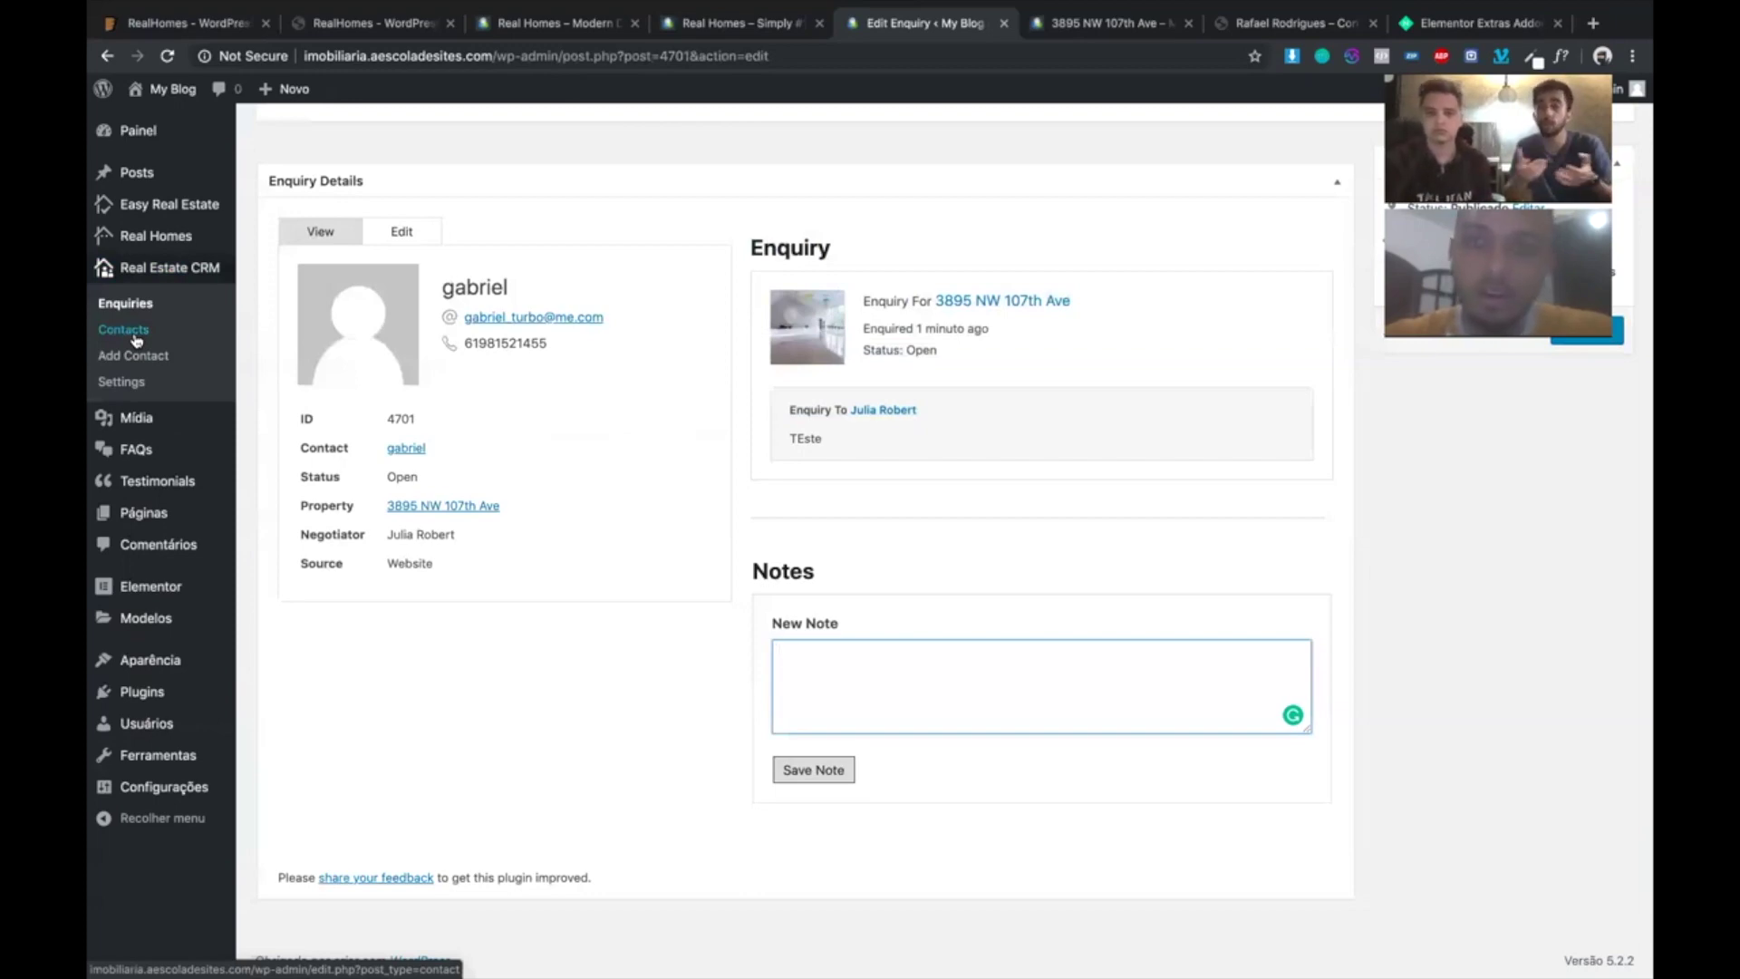
left_click(1060, 23)
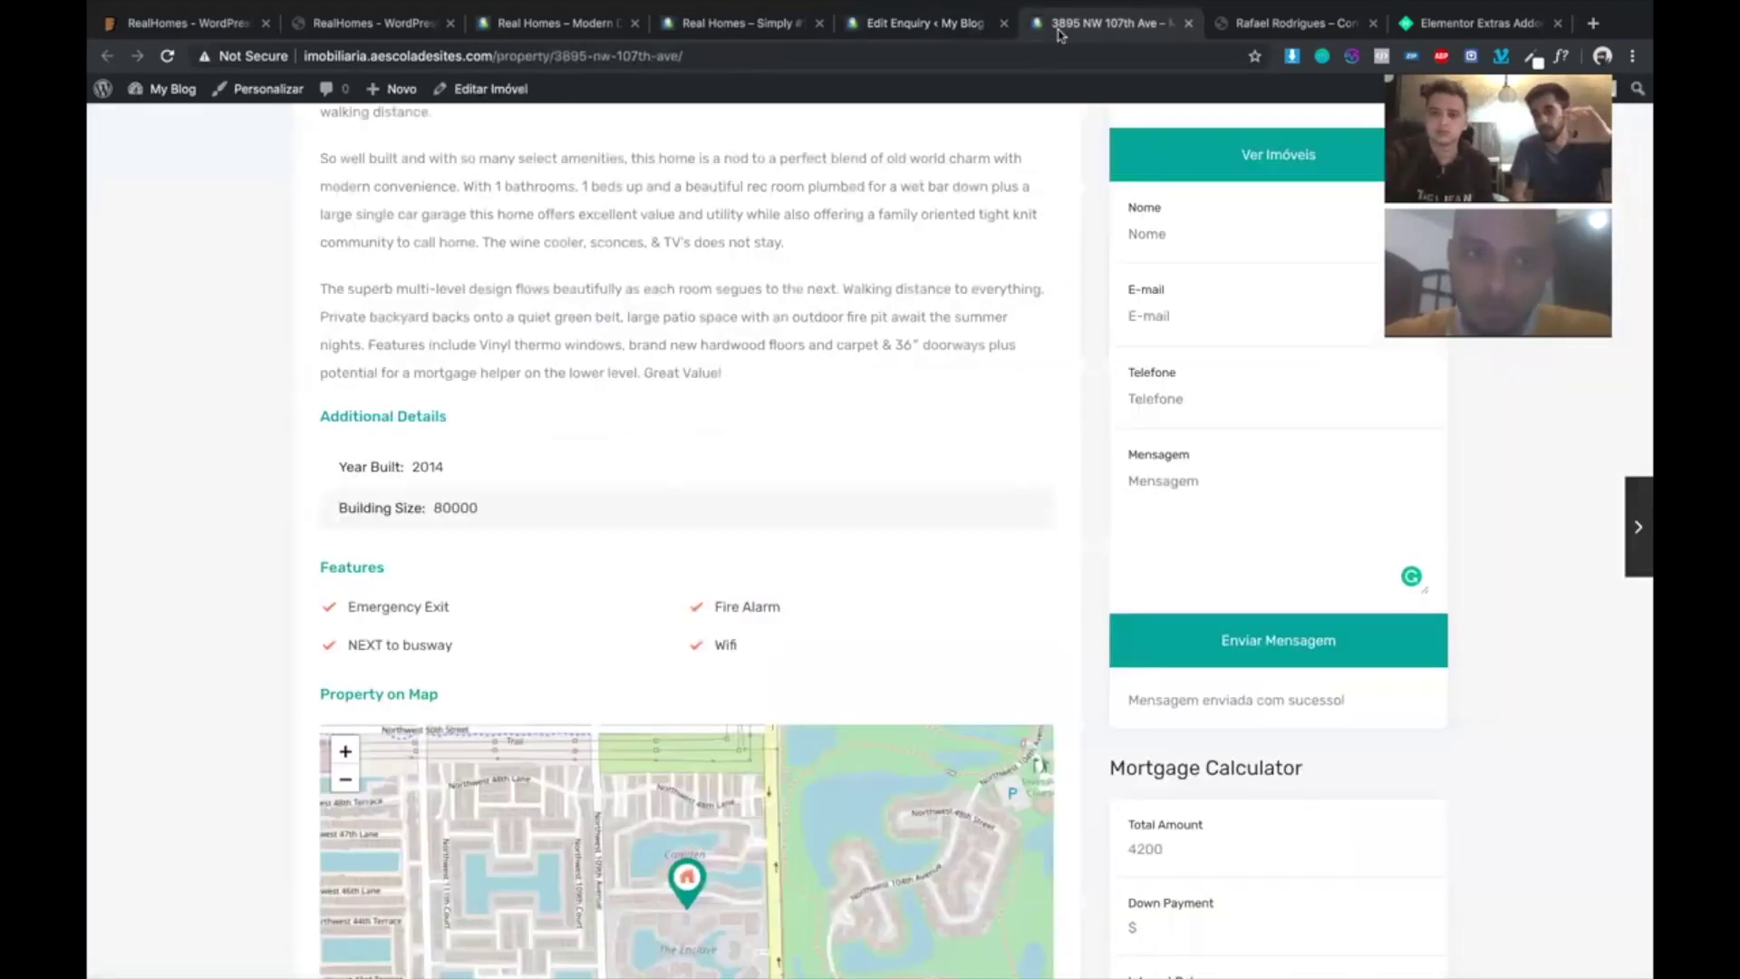
- Open and browse the Perfil front-end profile page from the header user menu
scroll(1060, 351, "up", 15)
mouse_move(1345, 181)
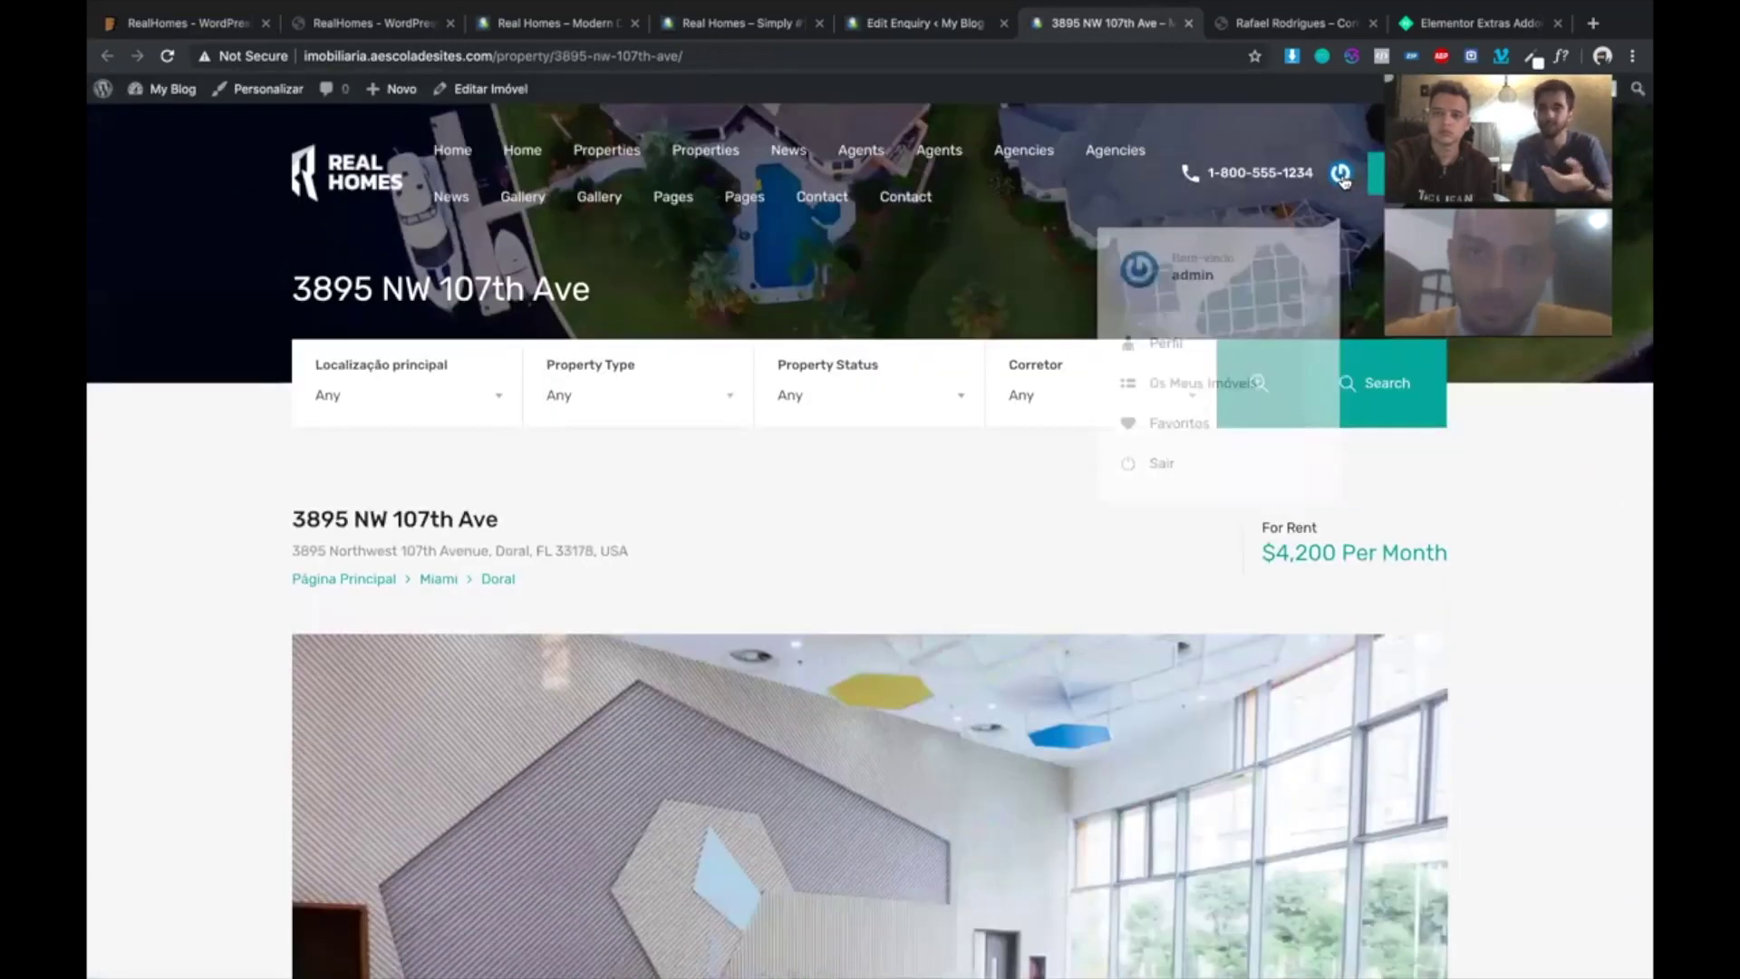
left_click(1166, 338)
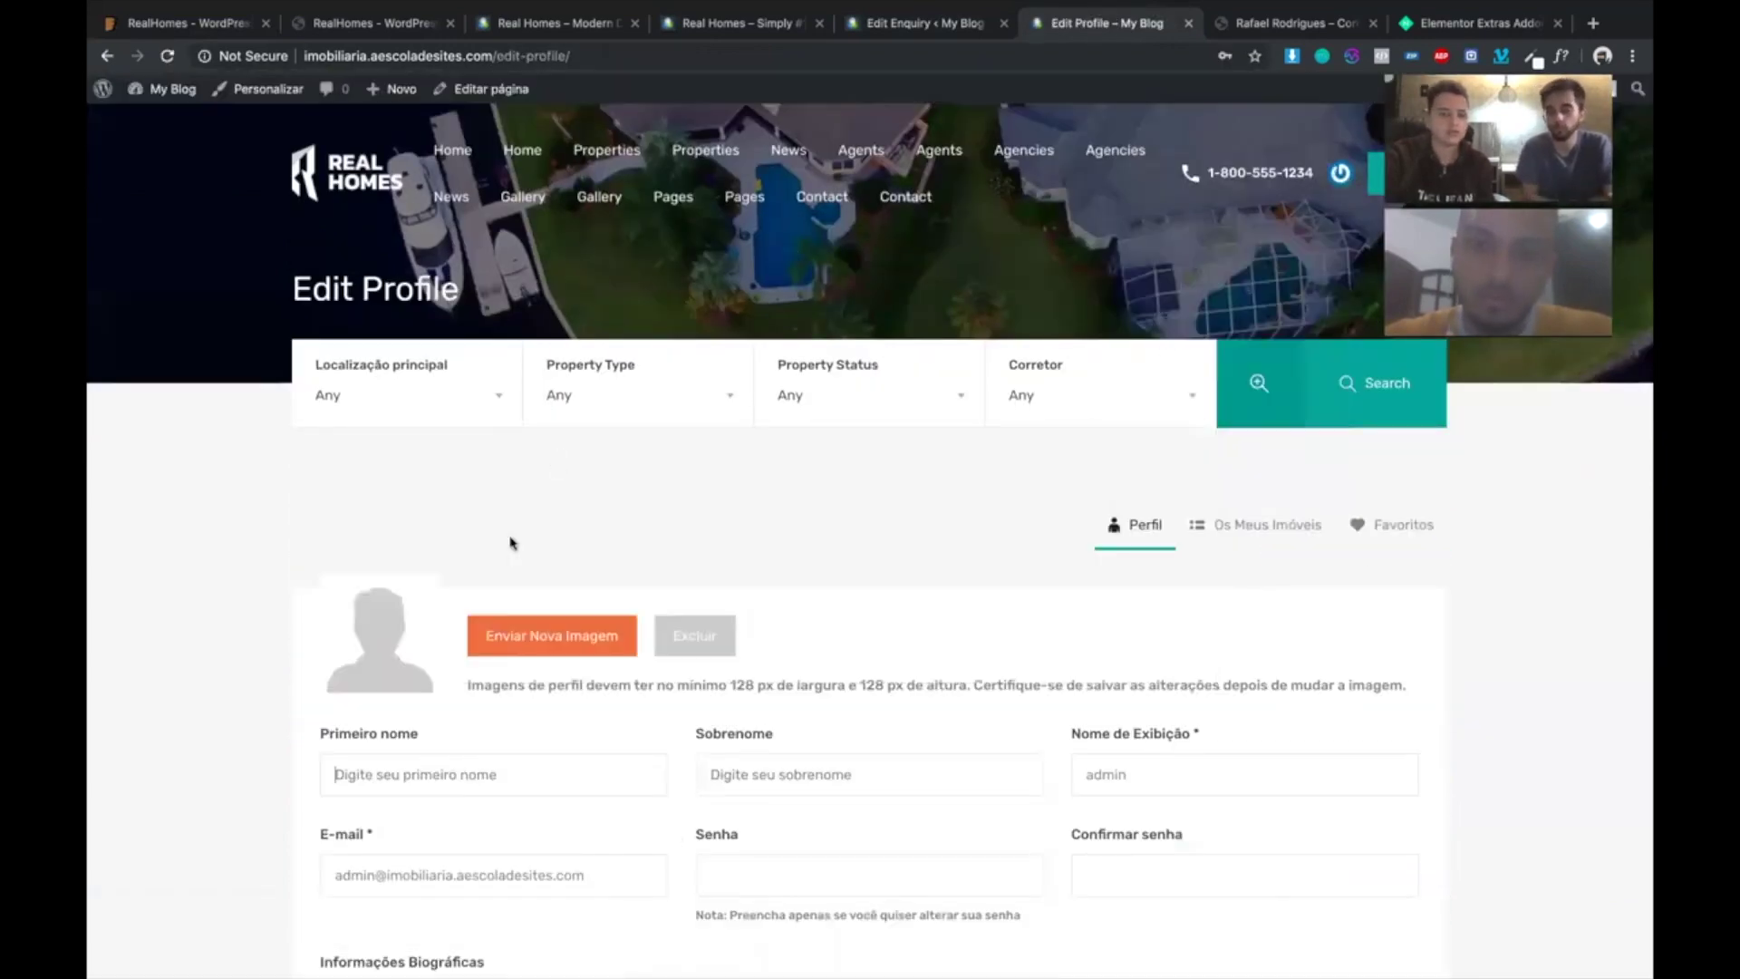
scroll(489, 557, "down", 4)
scroll(775, 548, "down", 3)
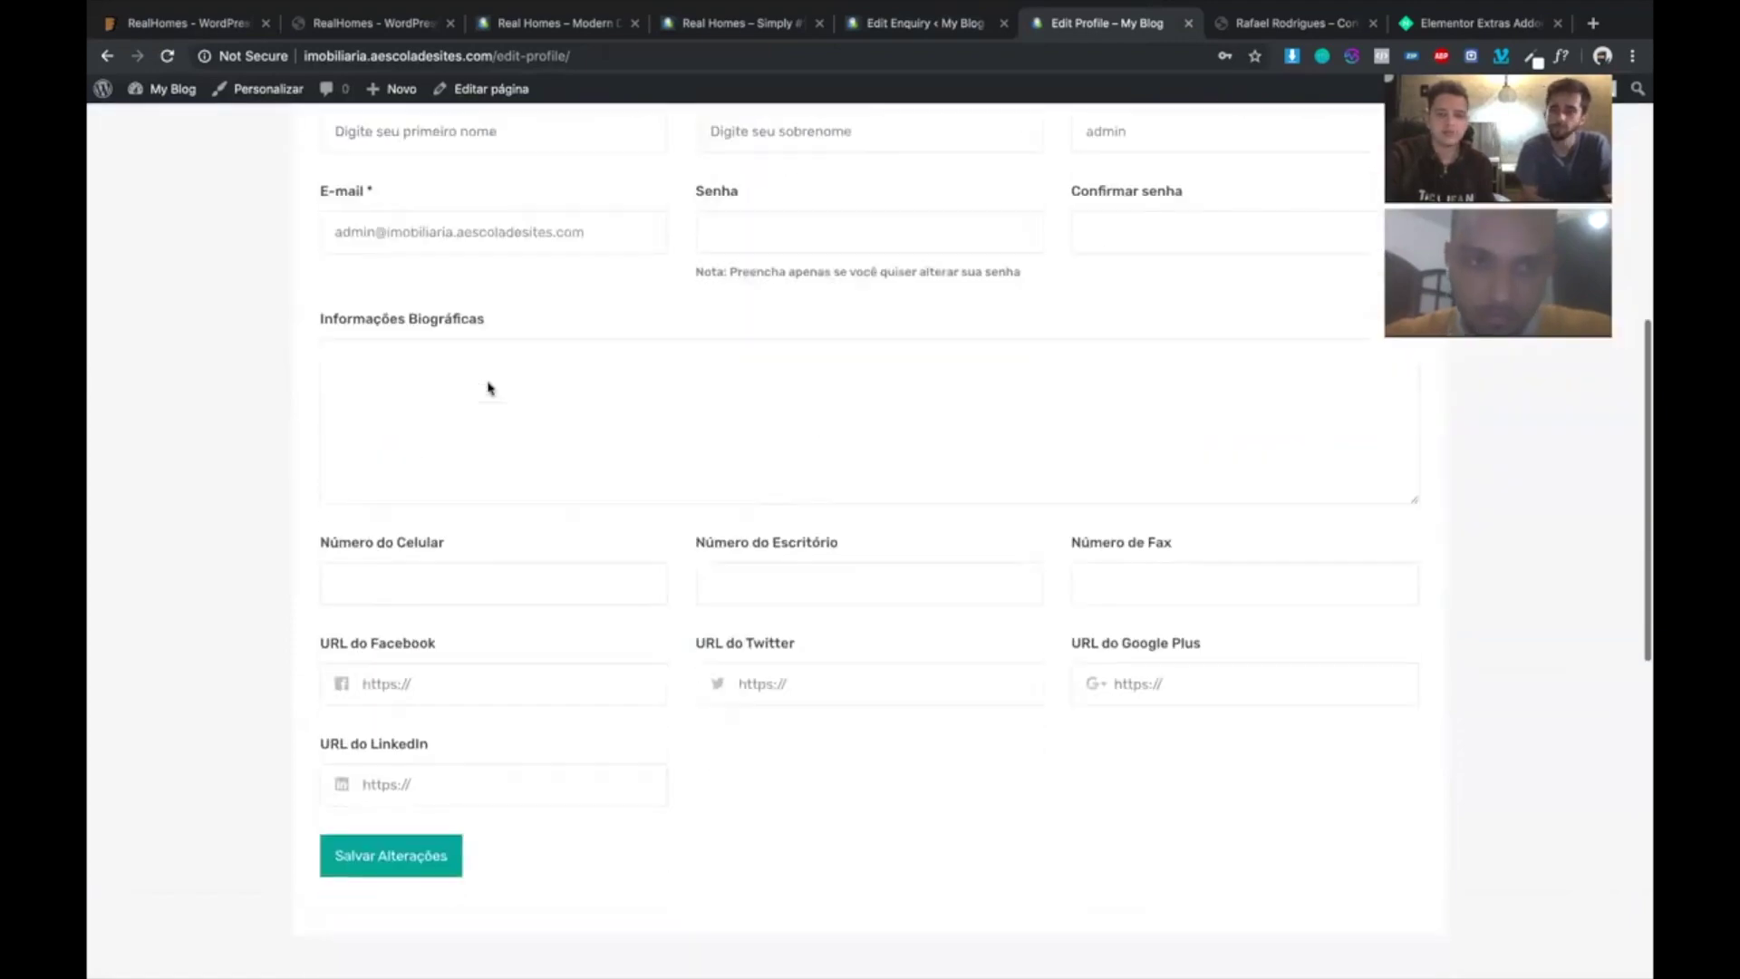
scroll(1179, 299, "up", 7)
mouse_move(1219, 345)
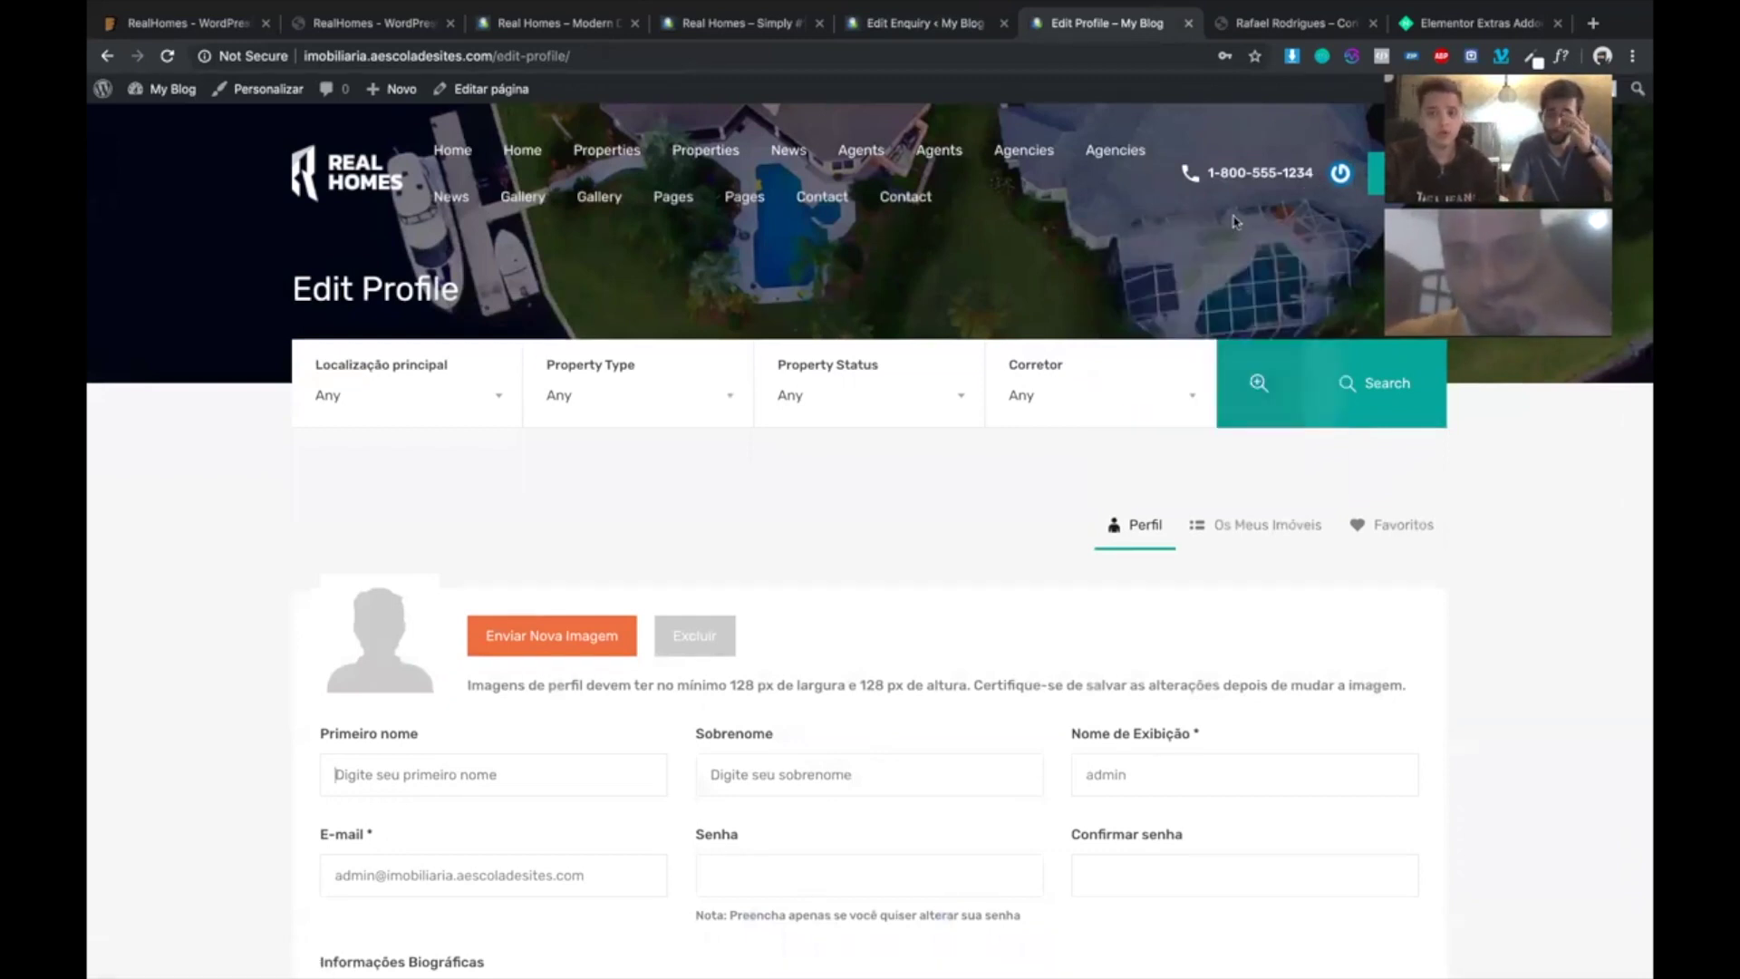
- Browse the Favoritos page, then return to the homepage via the Real Homes logo
mouse_move(1328, 183)
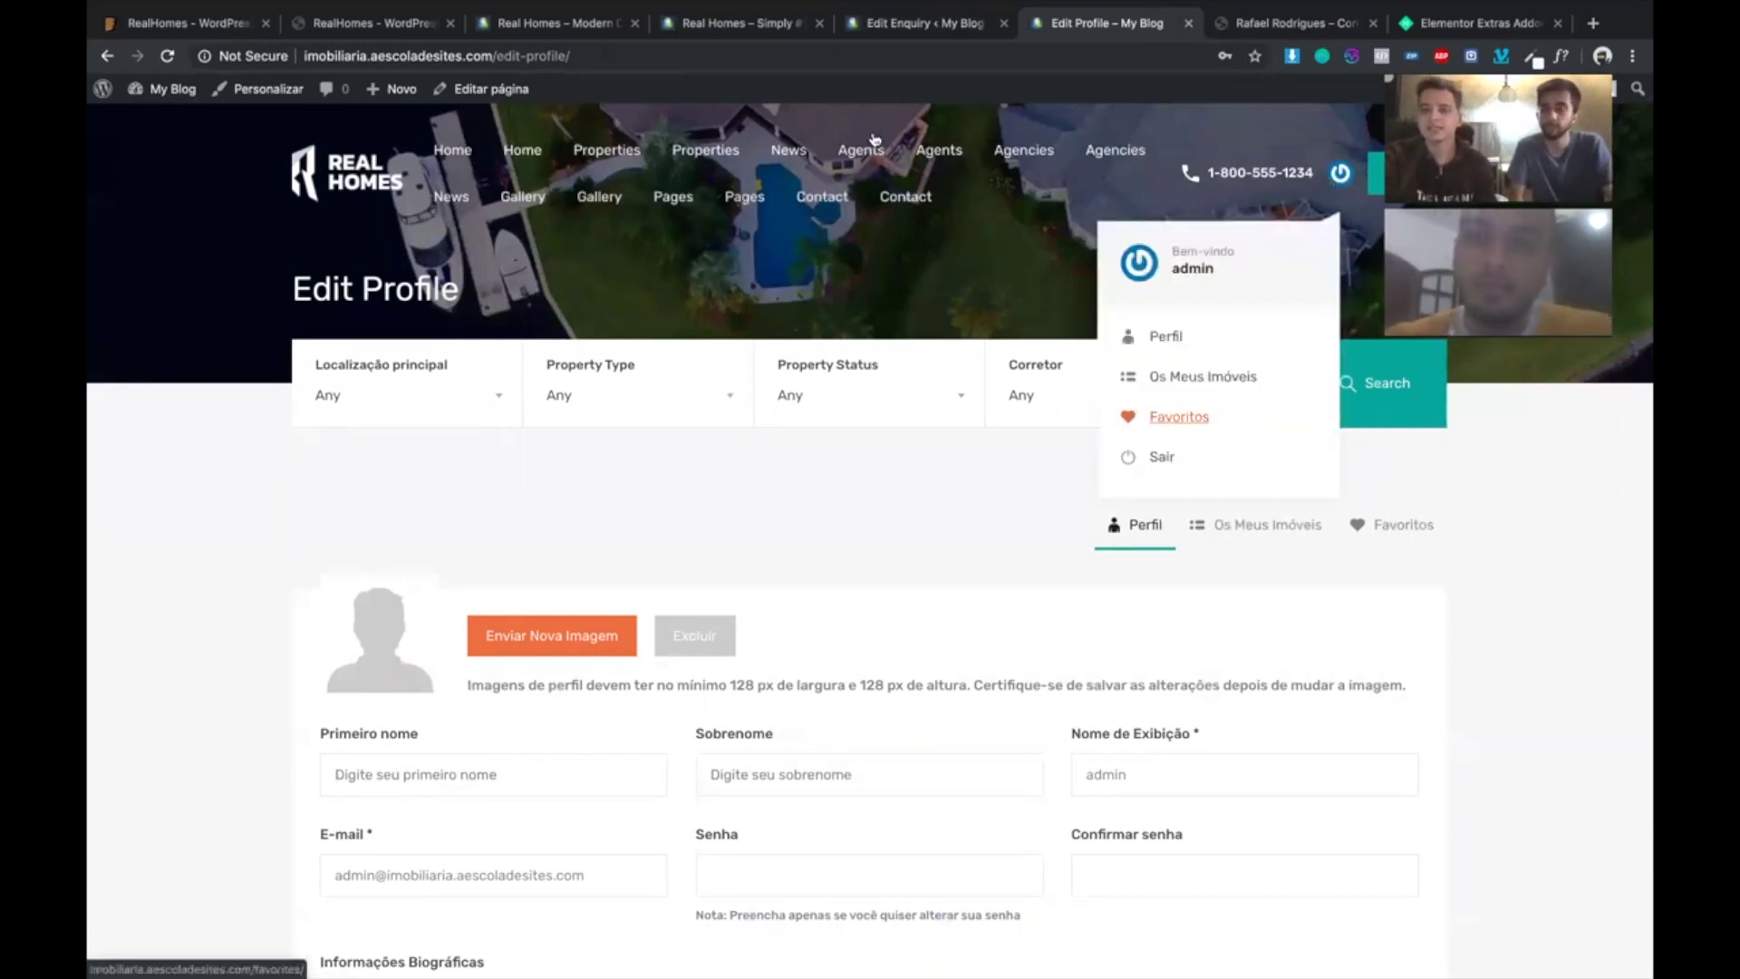
left_click(1193, 418)
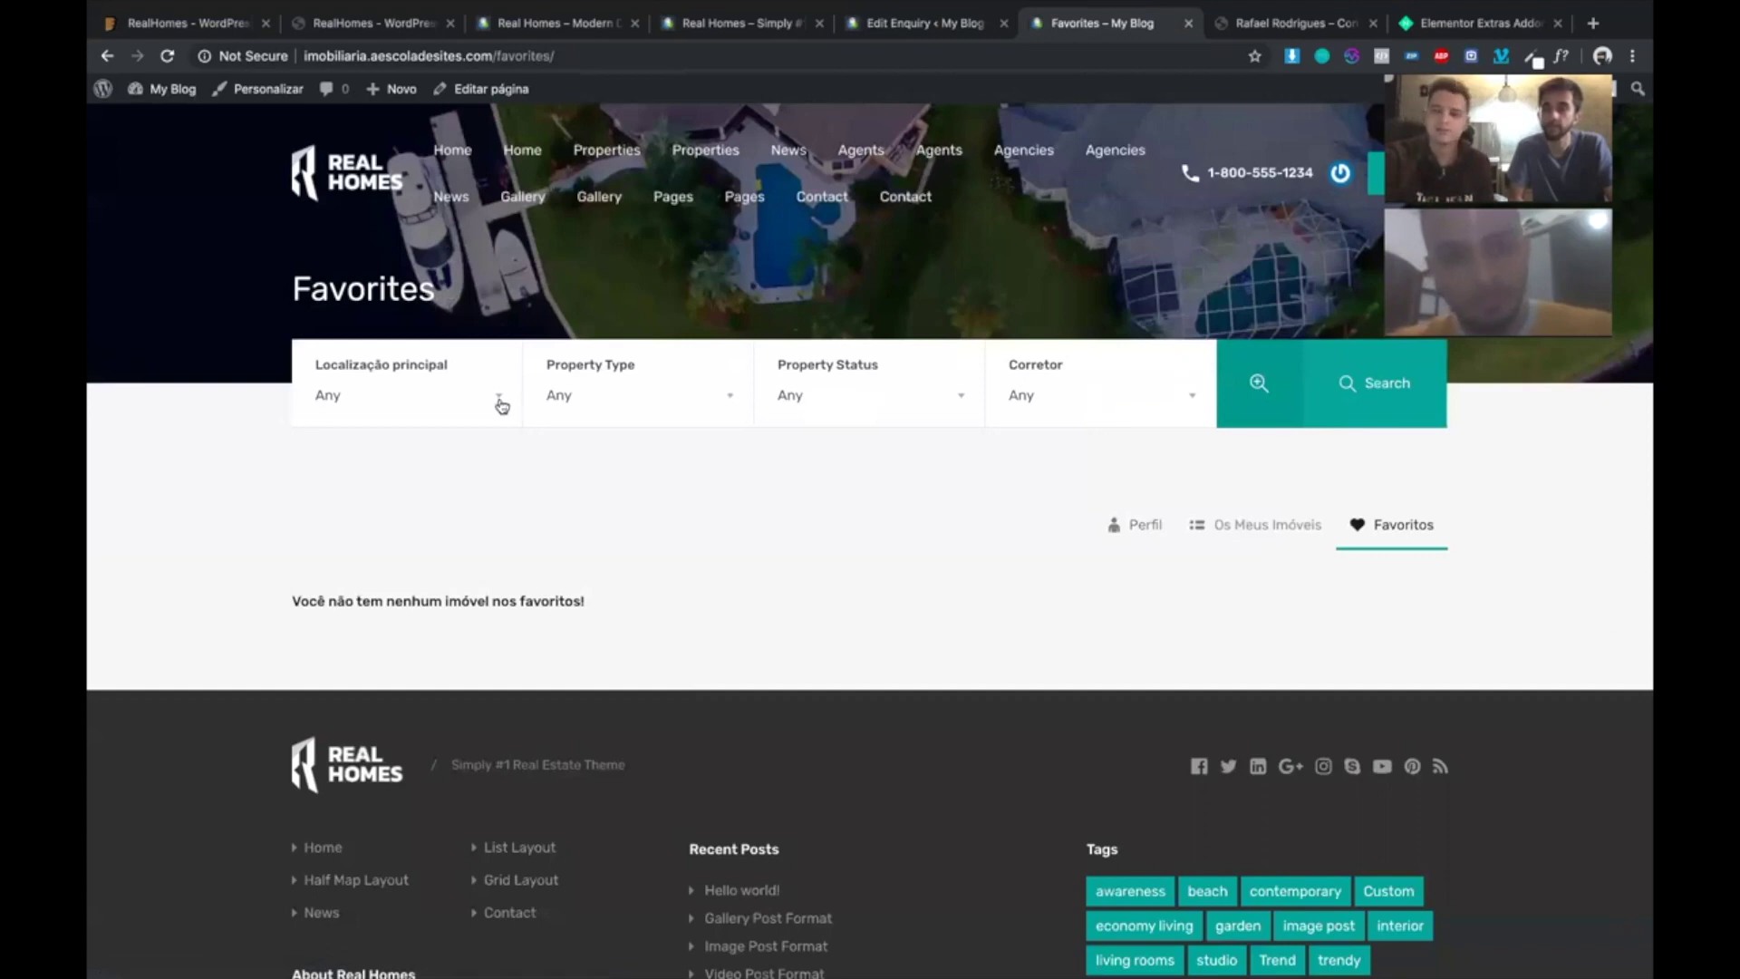
scroll(502, 406, "down", 1)
scroll(502, 406, "down", 5)
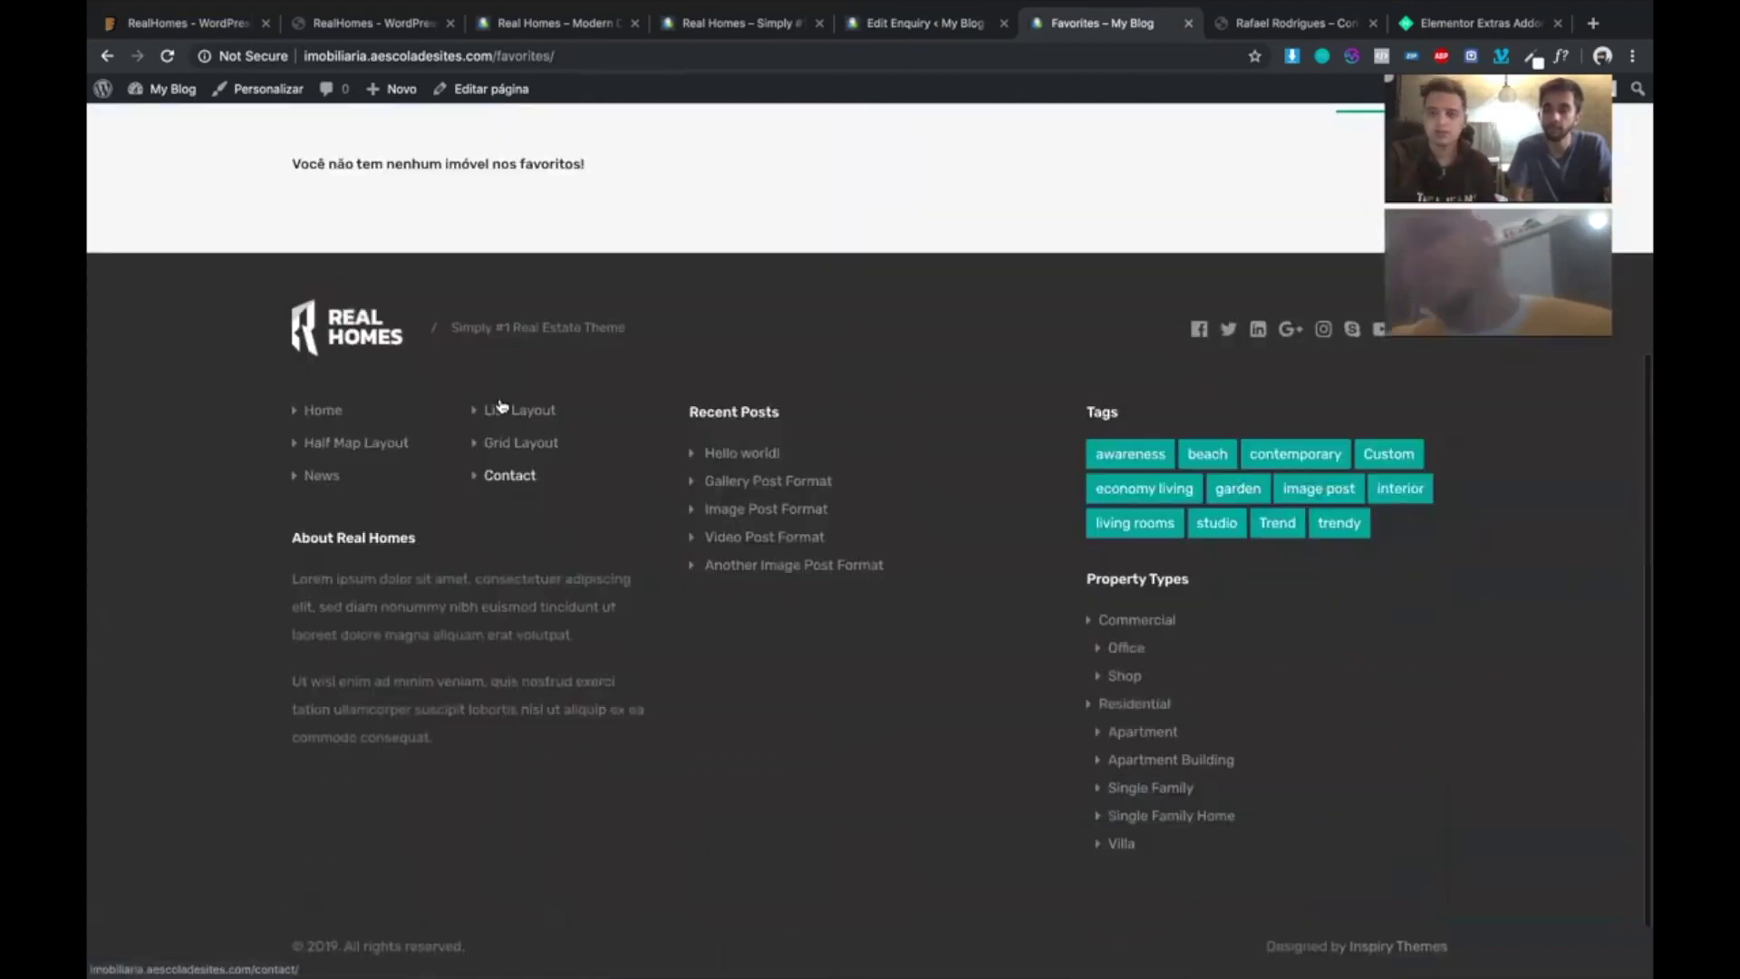
scroll(502, 406, "up", 6)
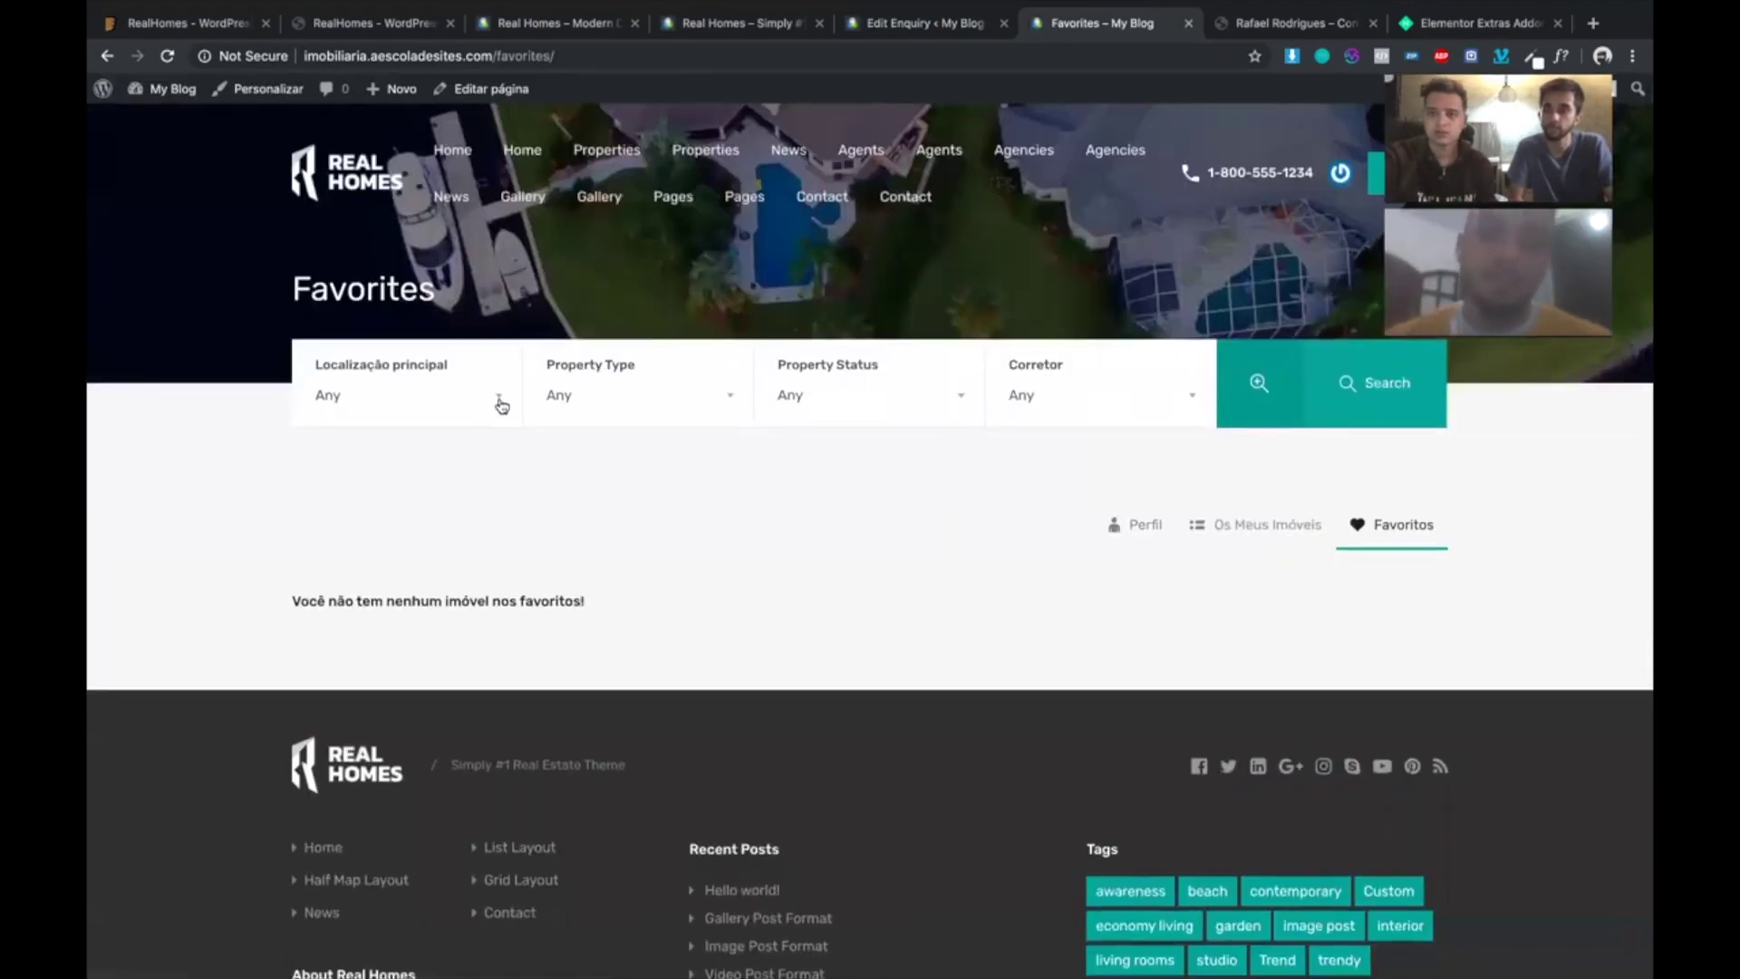
left_click(322, 165)
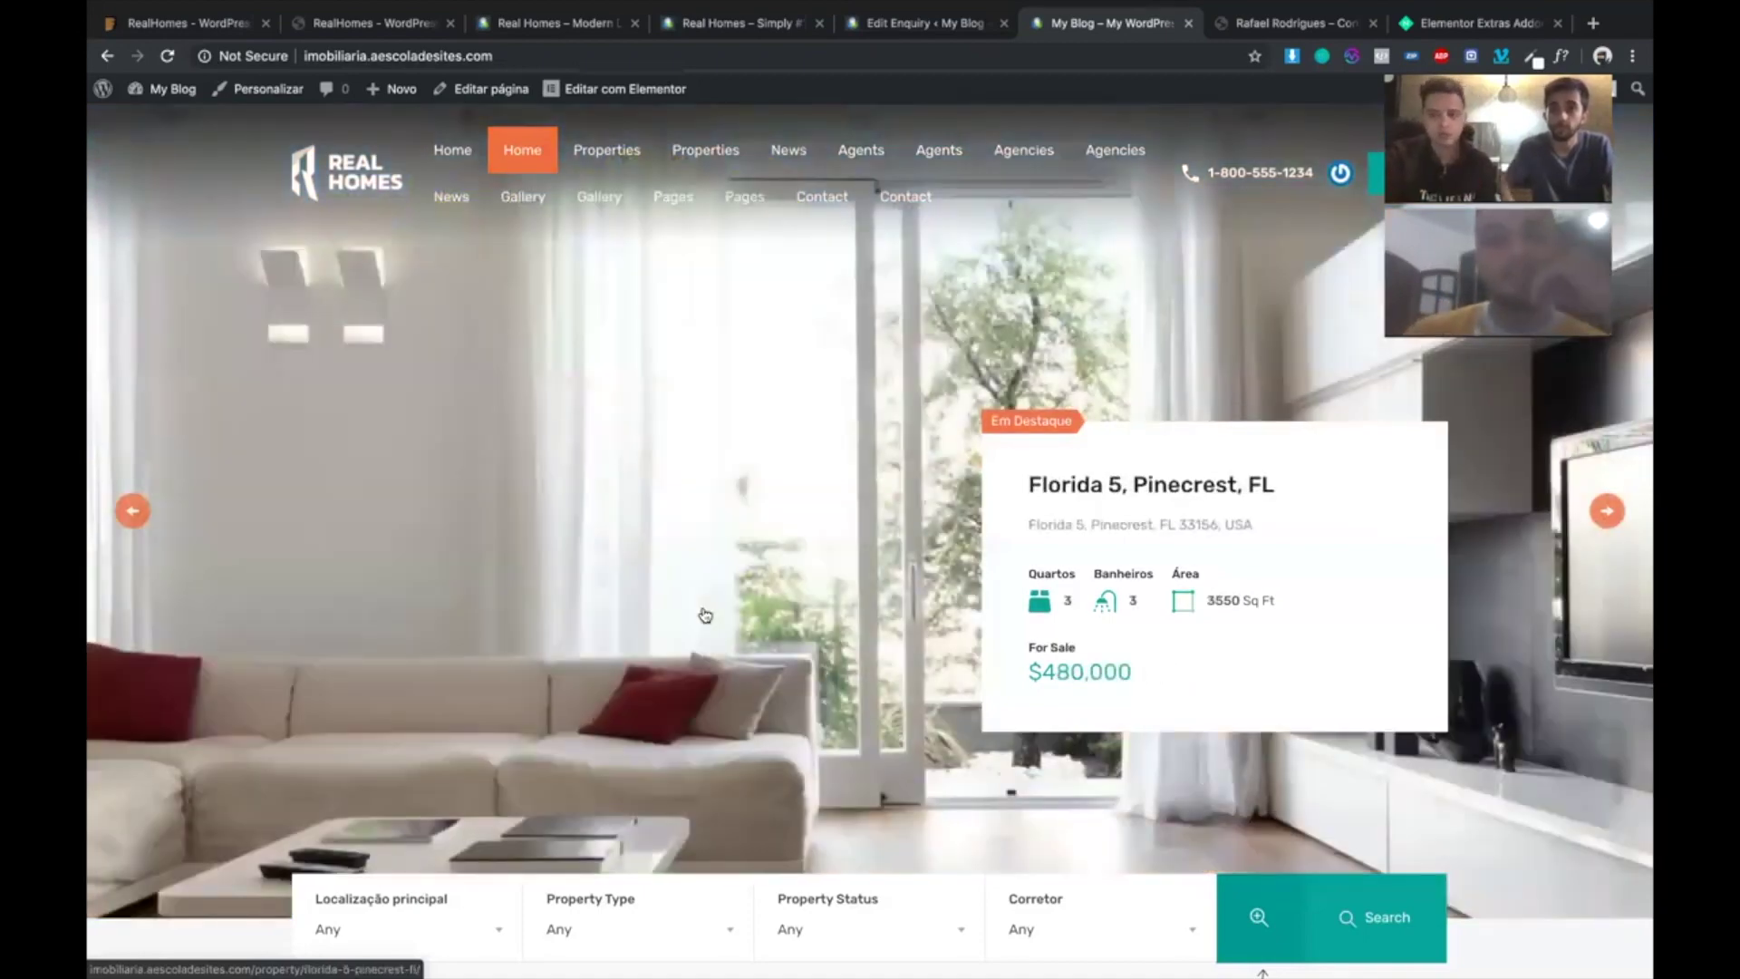
- Open hostgator.com.br in a new browser tab
key("super+t")
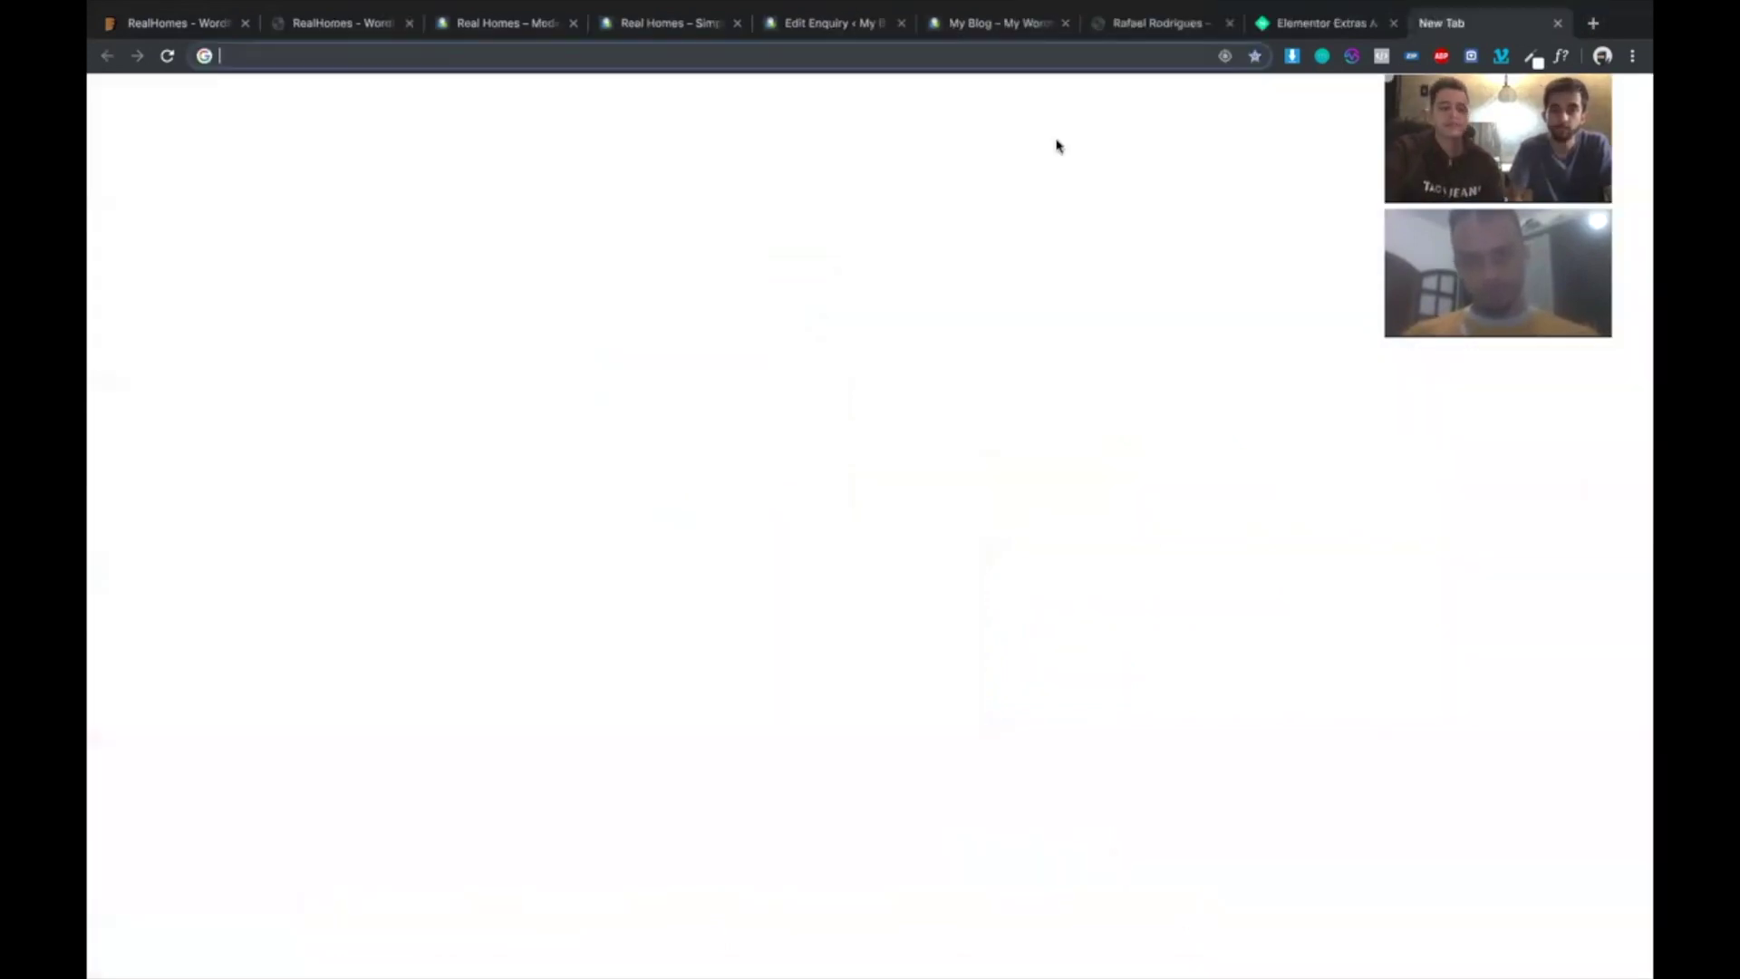
type("ho")
key("Return")
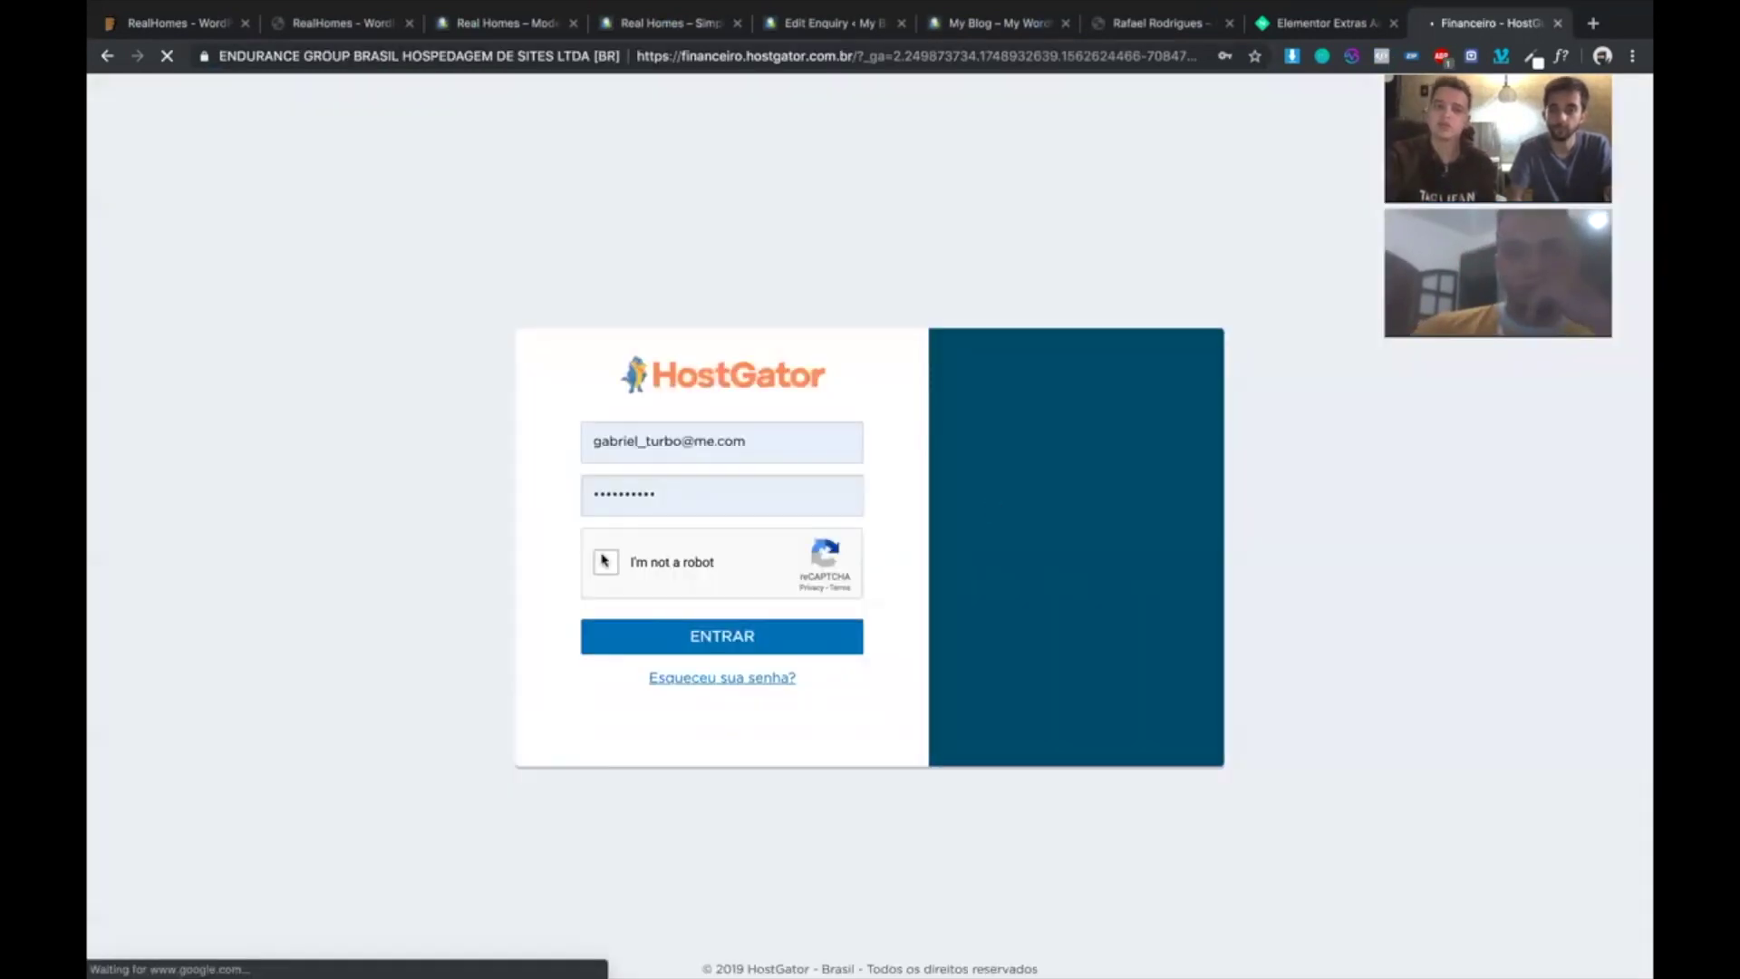
- Sign in to the HostGator client area past the reCAPTCHA and open the hosting plan's cPanel
left_click(605, 561)
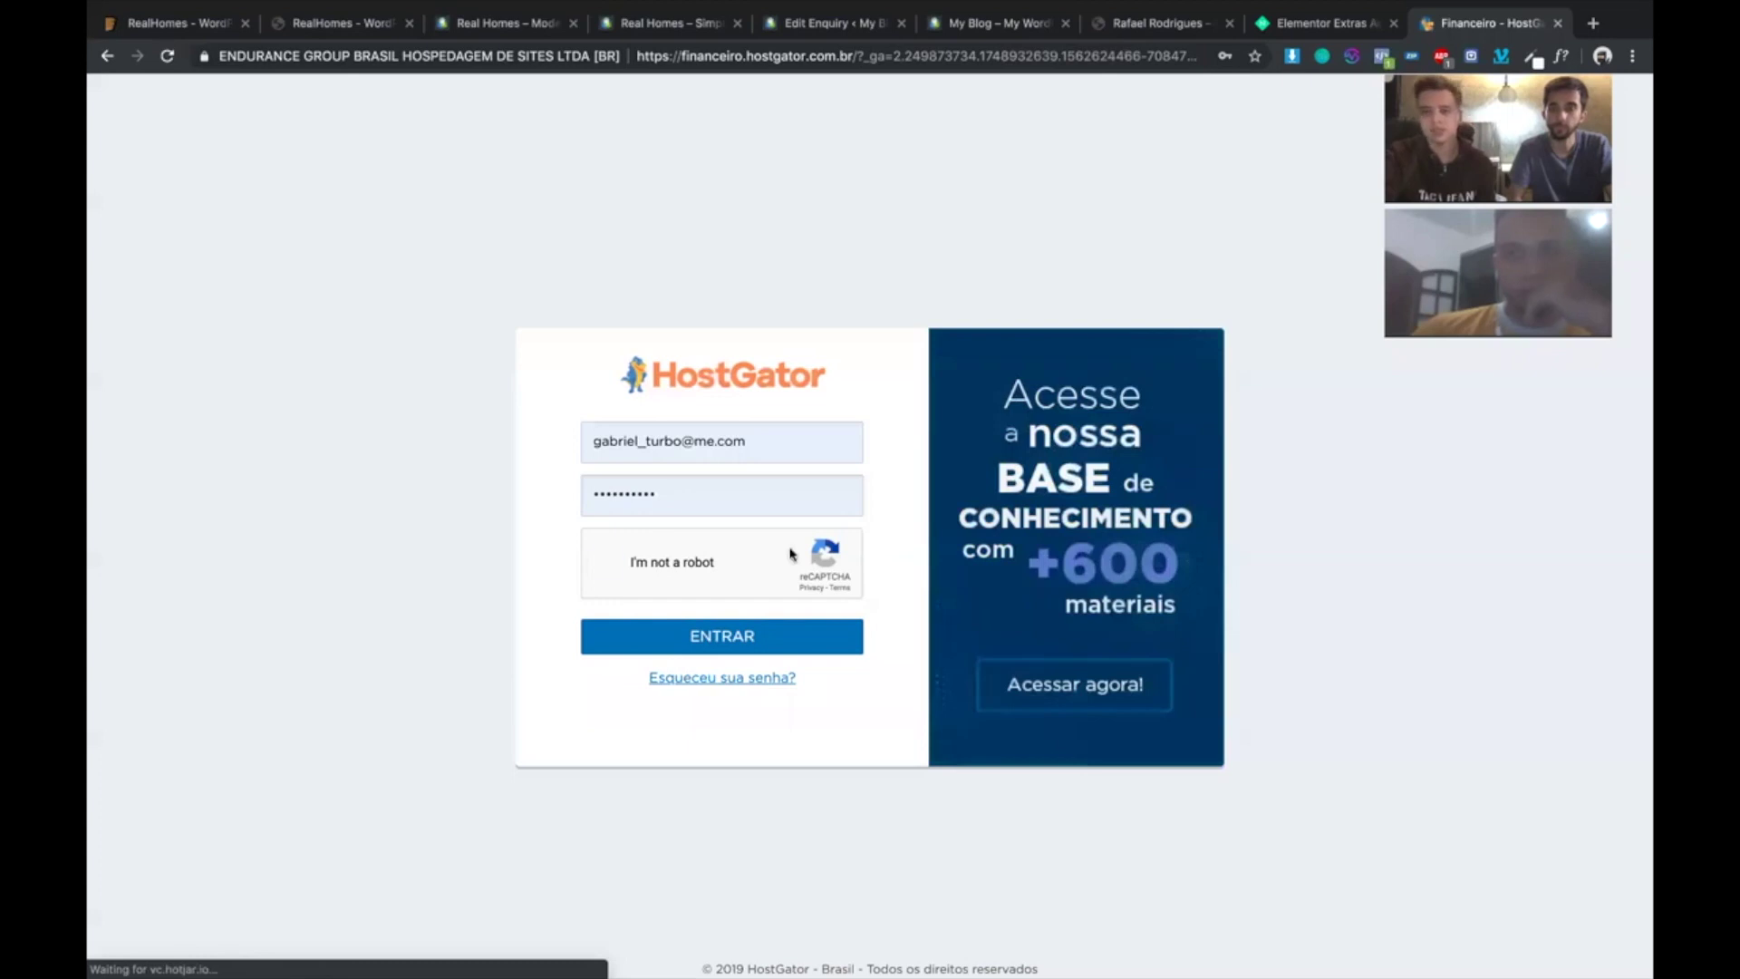
left_click(725, 628)
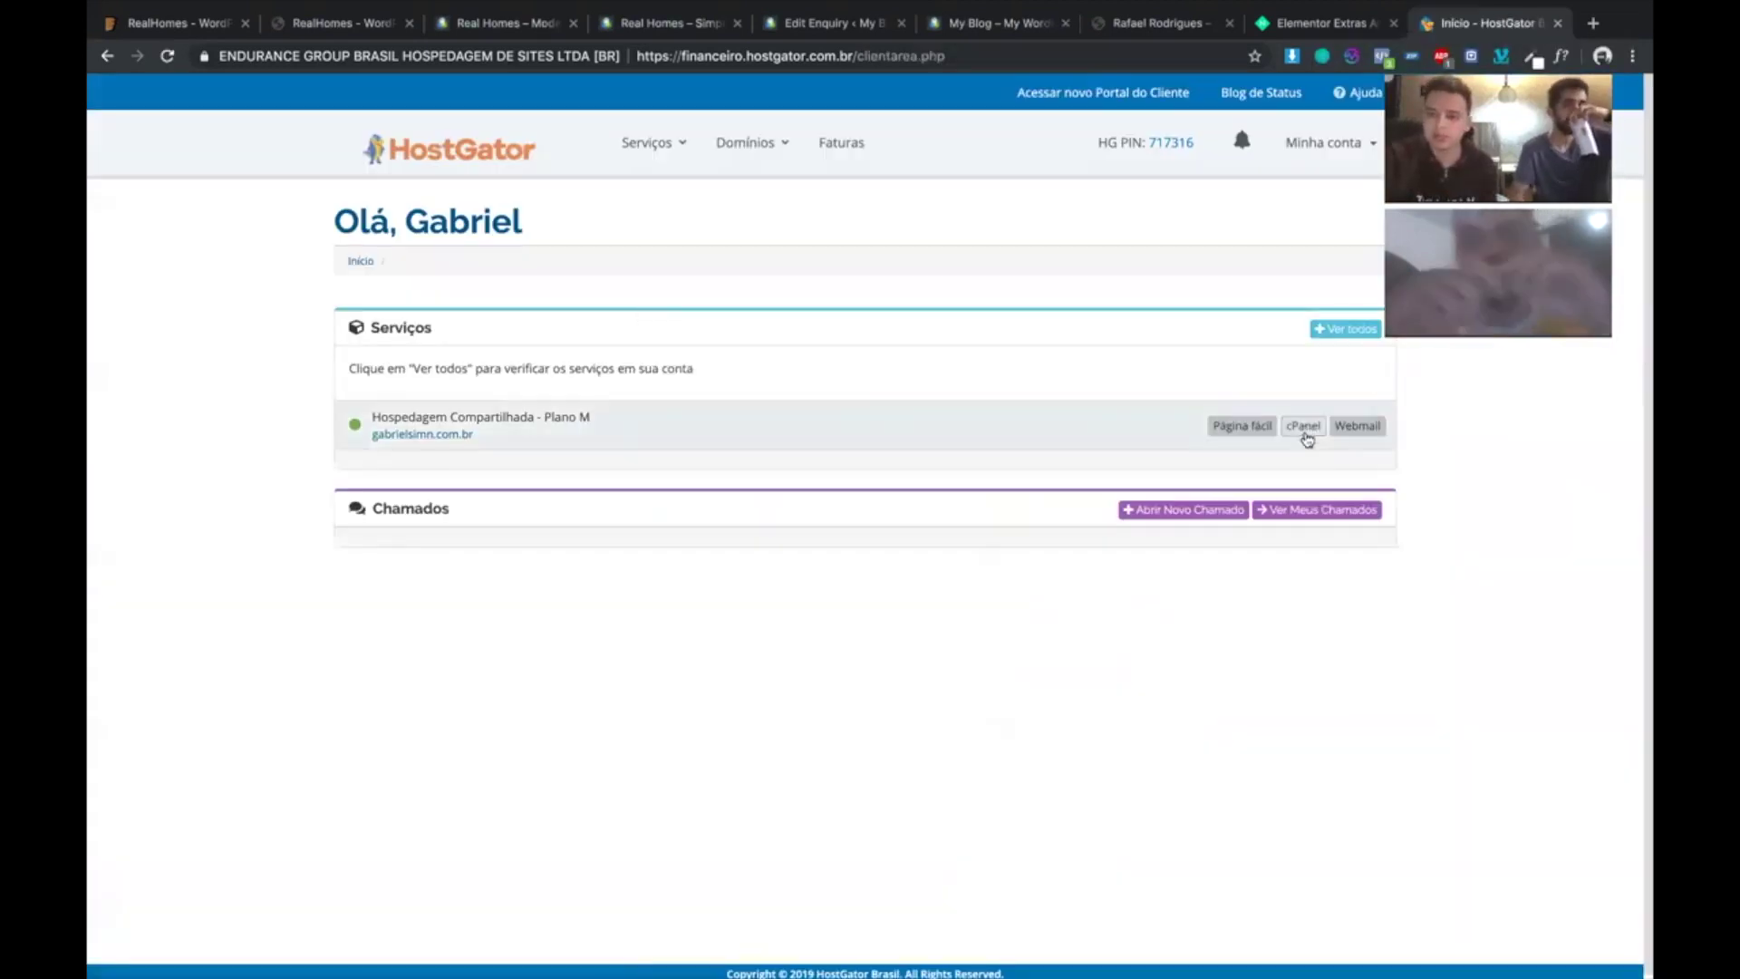
left_click(1305, 427)
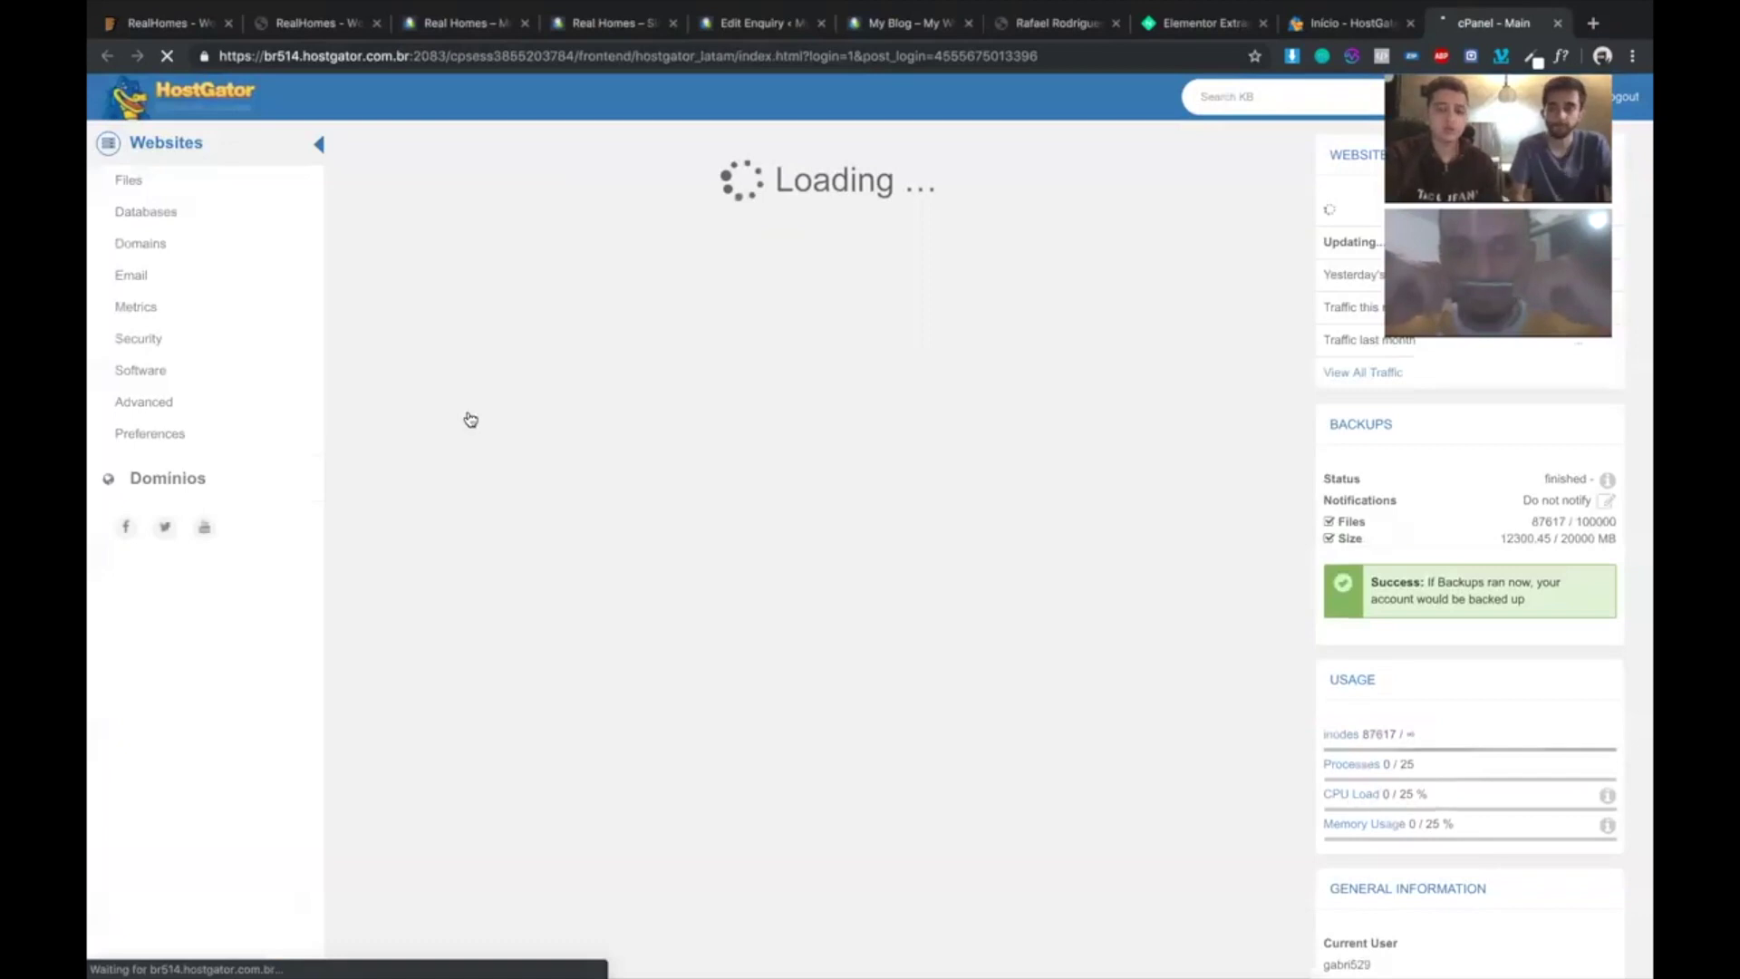
- Go to the Subdomains page under Domains in cPanel
scroll(716, 522, "down", 1)
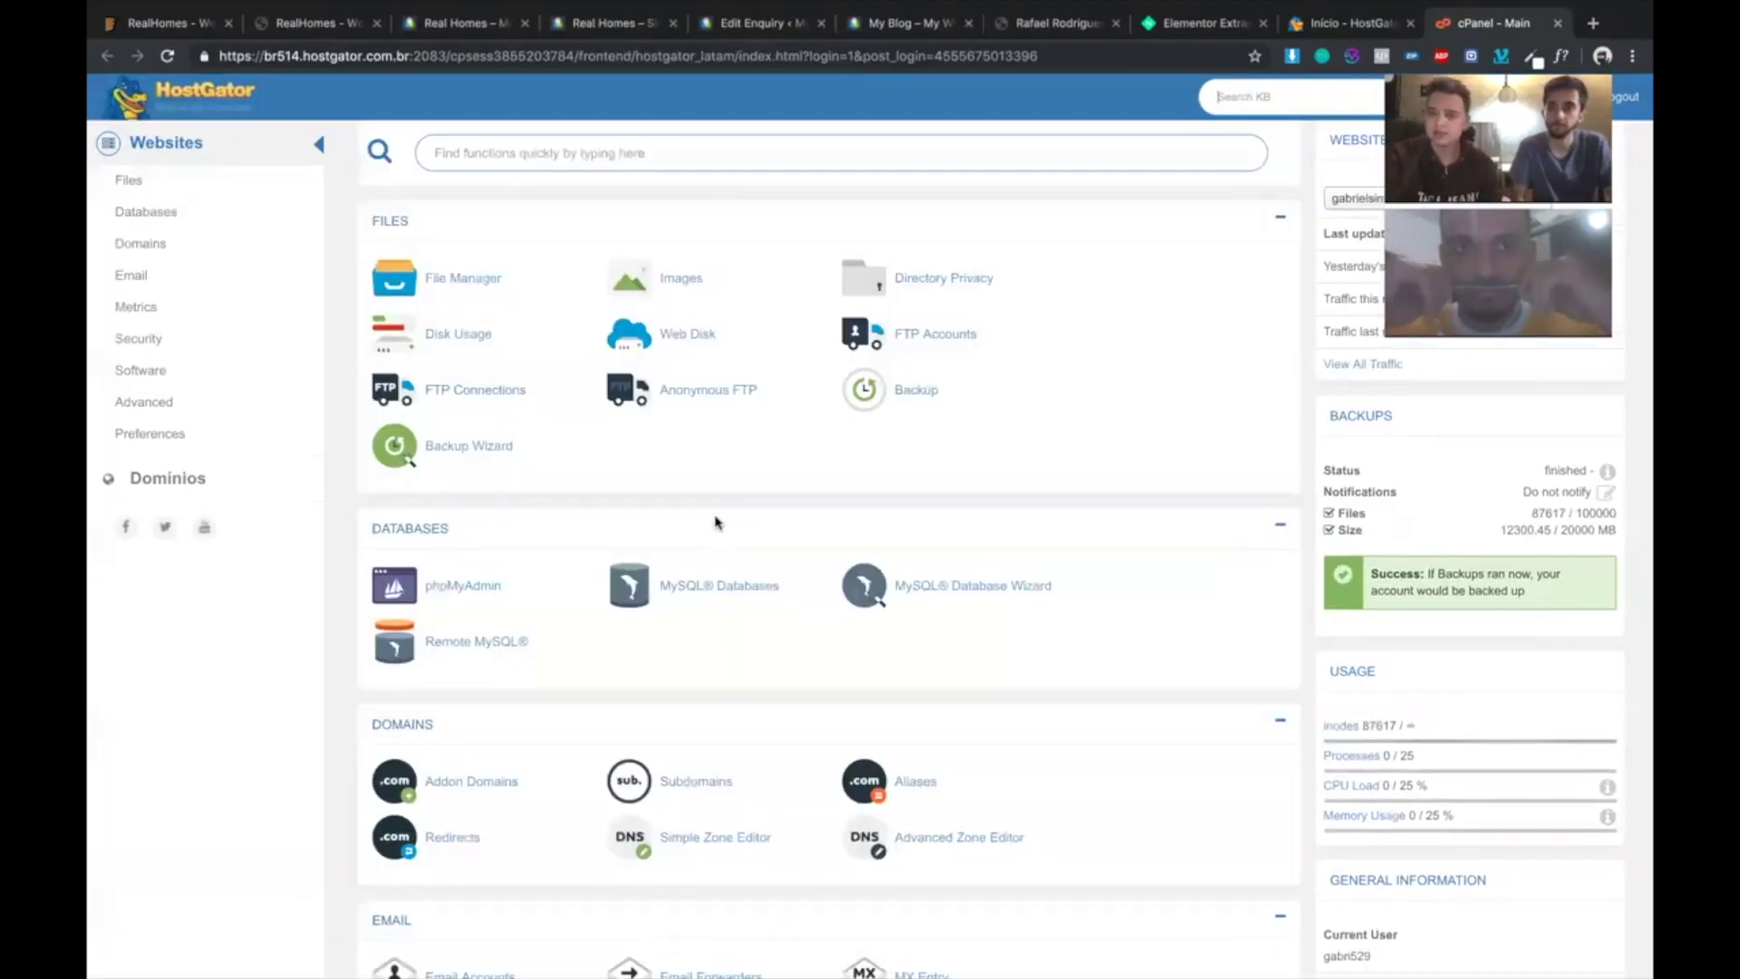
scroll(716, 522, "down", 5)
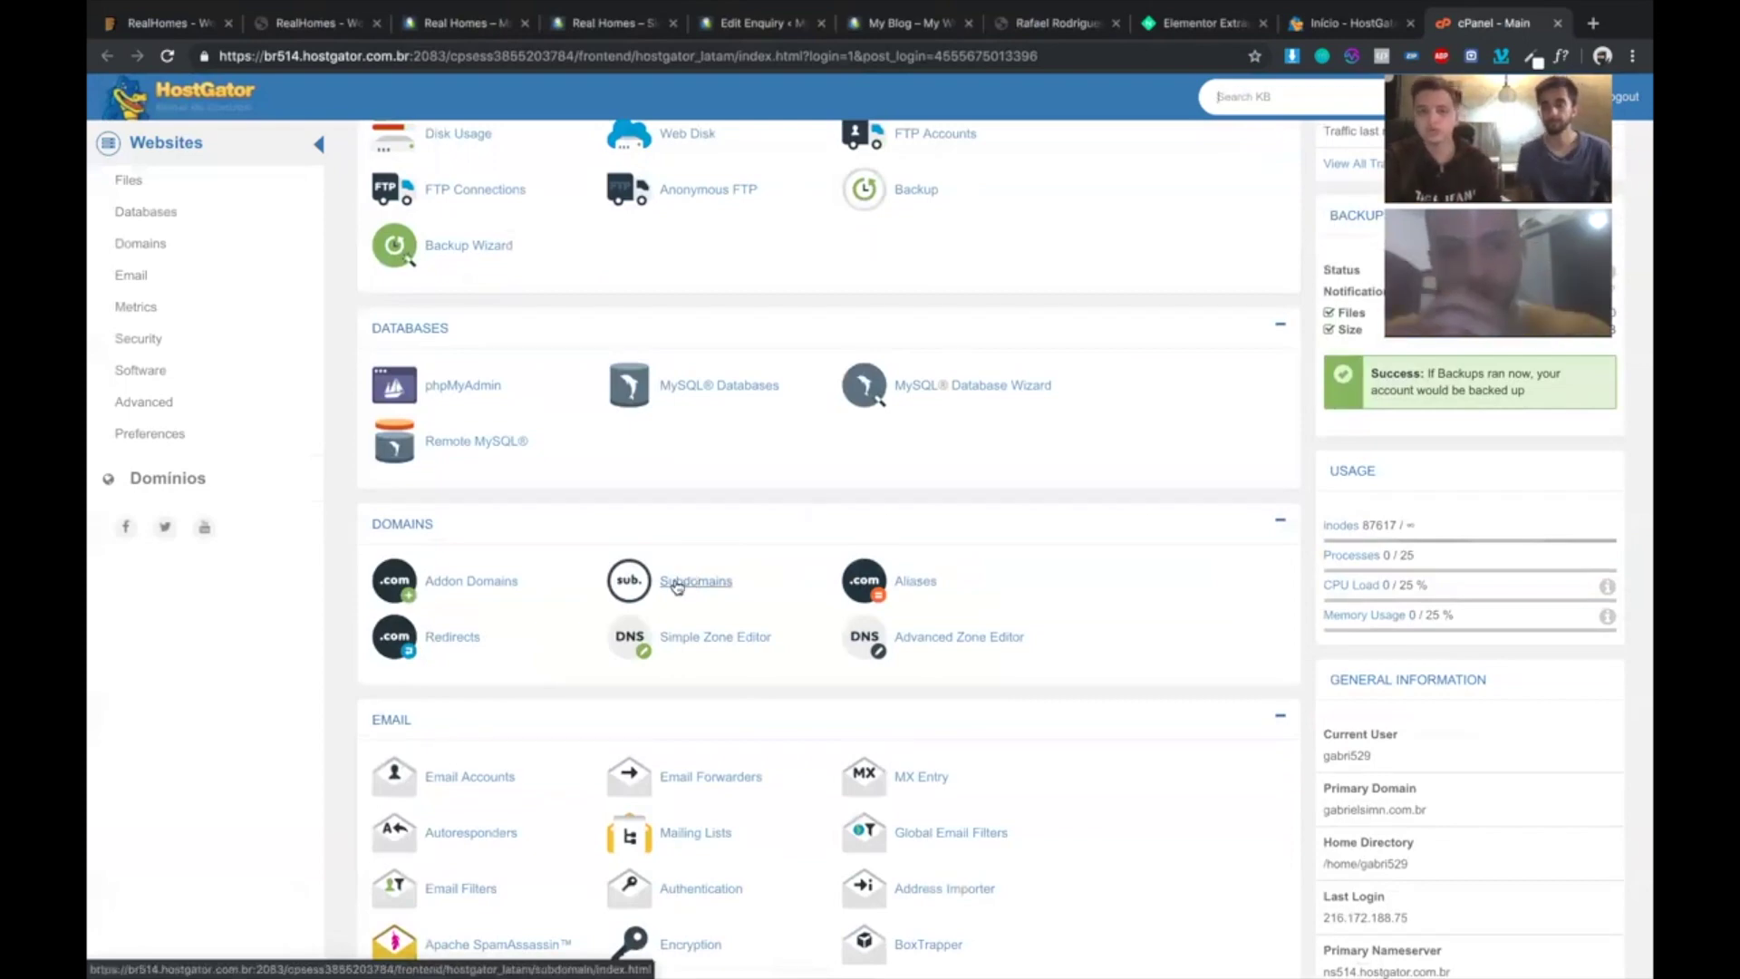
left_click(677, 583)
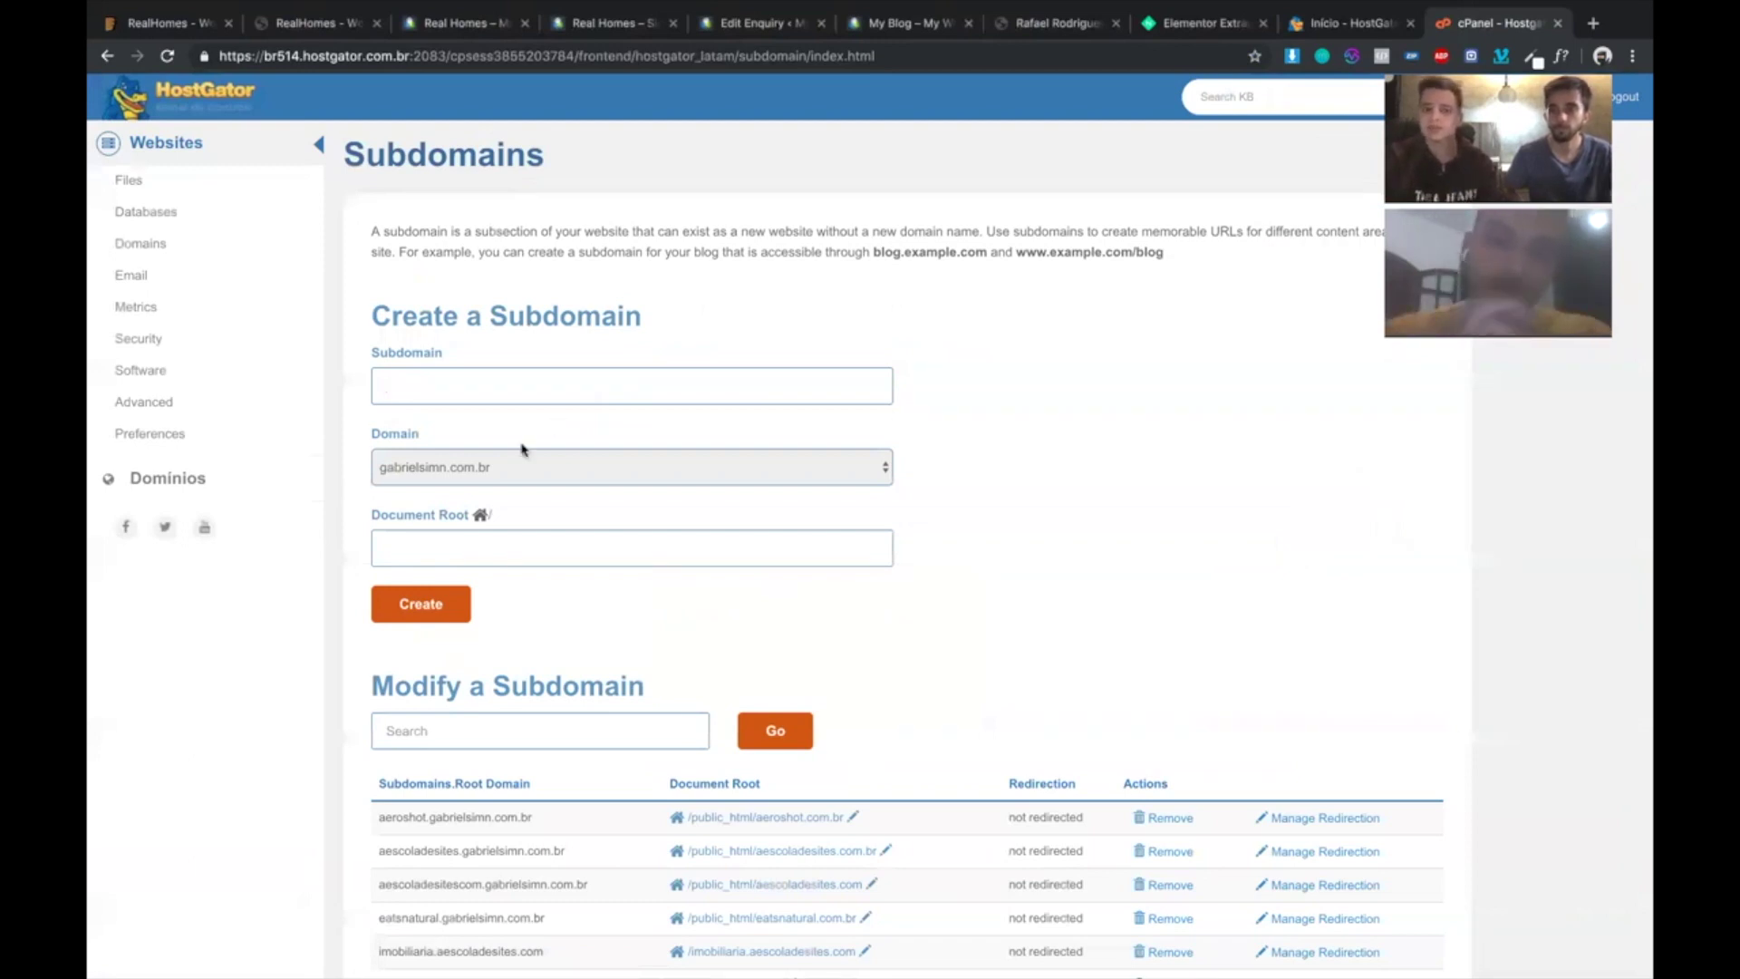
- Enter the subdomain name from the saved 'ra…' suggestion, create it, and go back
left_click(456, 387)
left_click(467, 365)
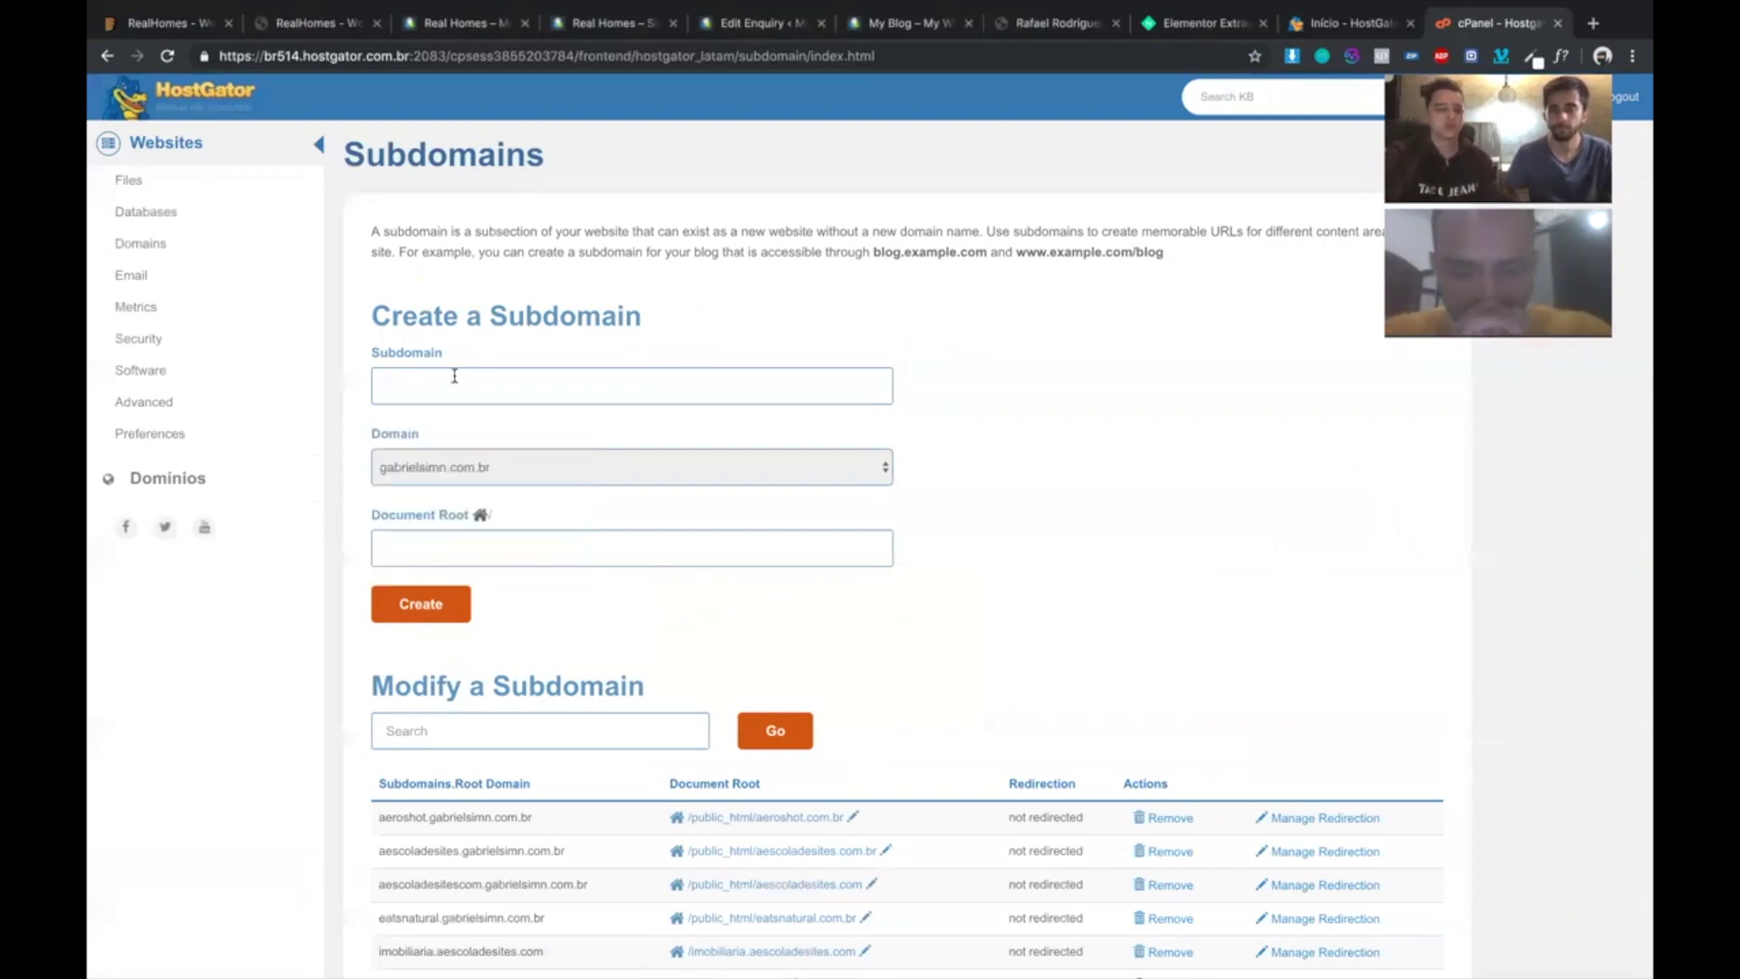
left_click(455, 376)
type("ra")
left_click(451, 427)
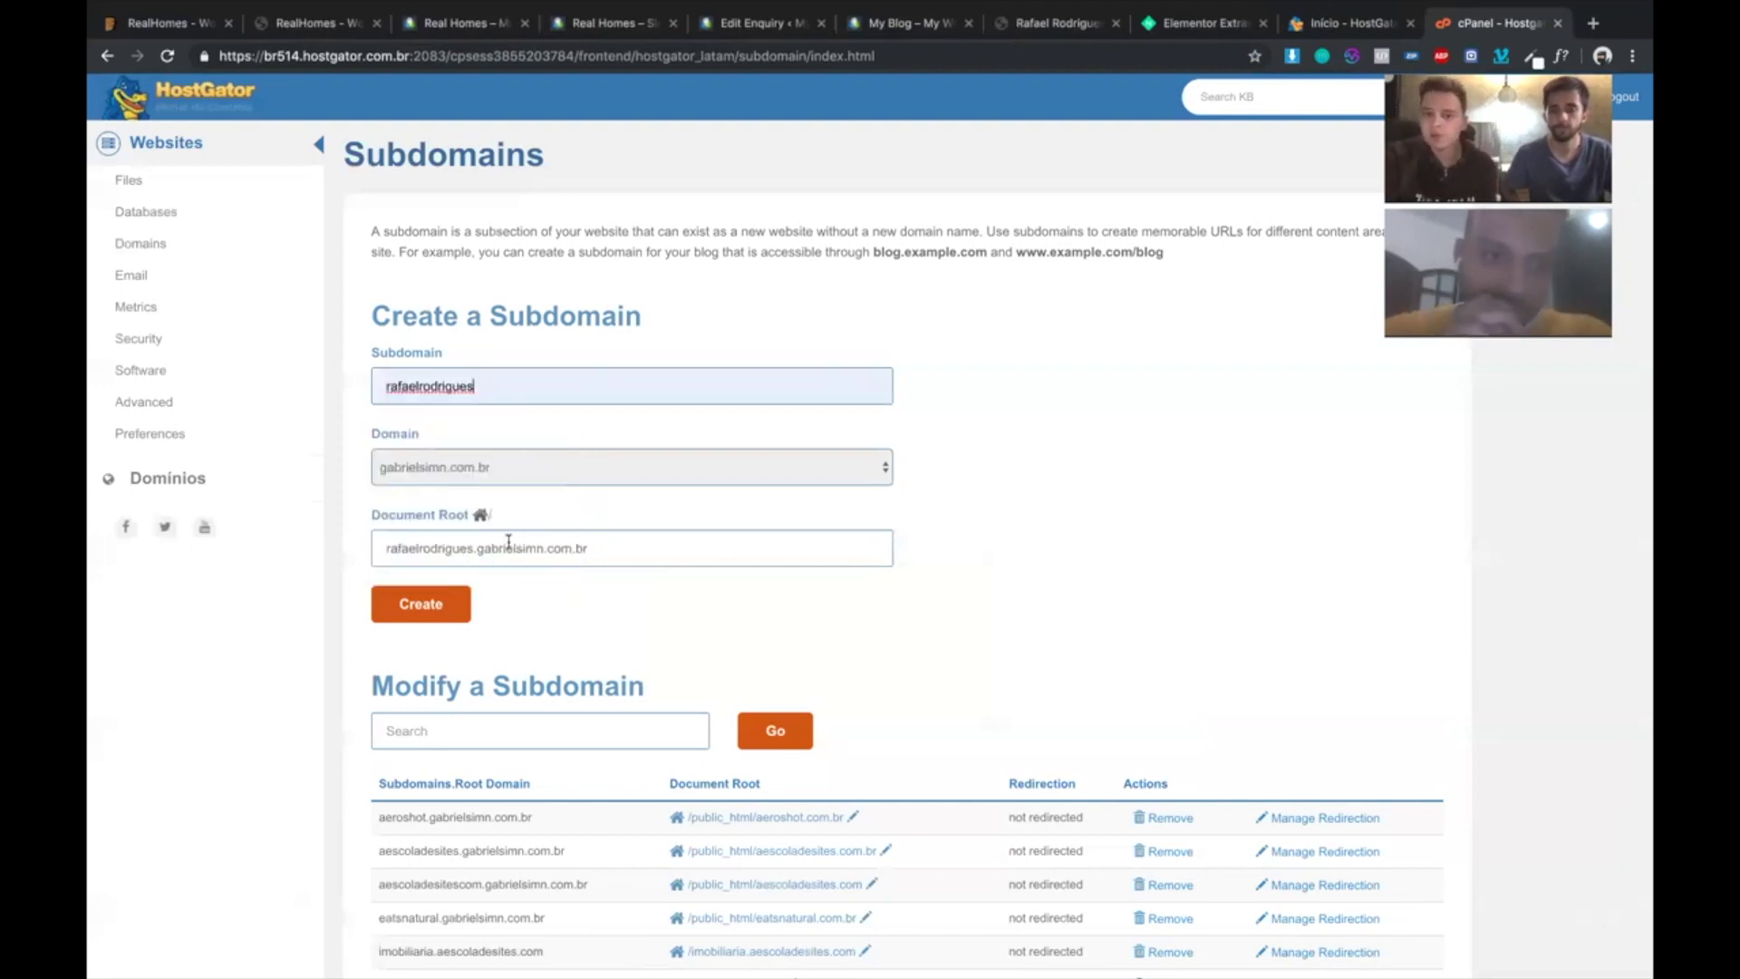
left_click(418, 605)
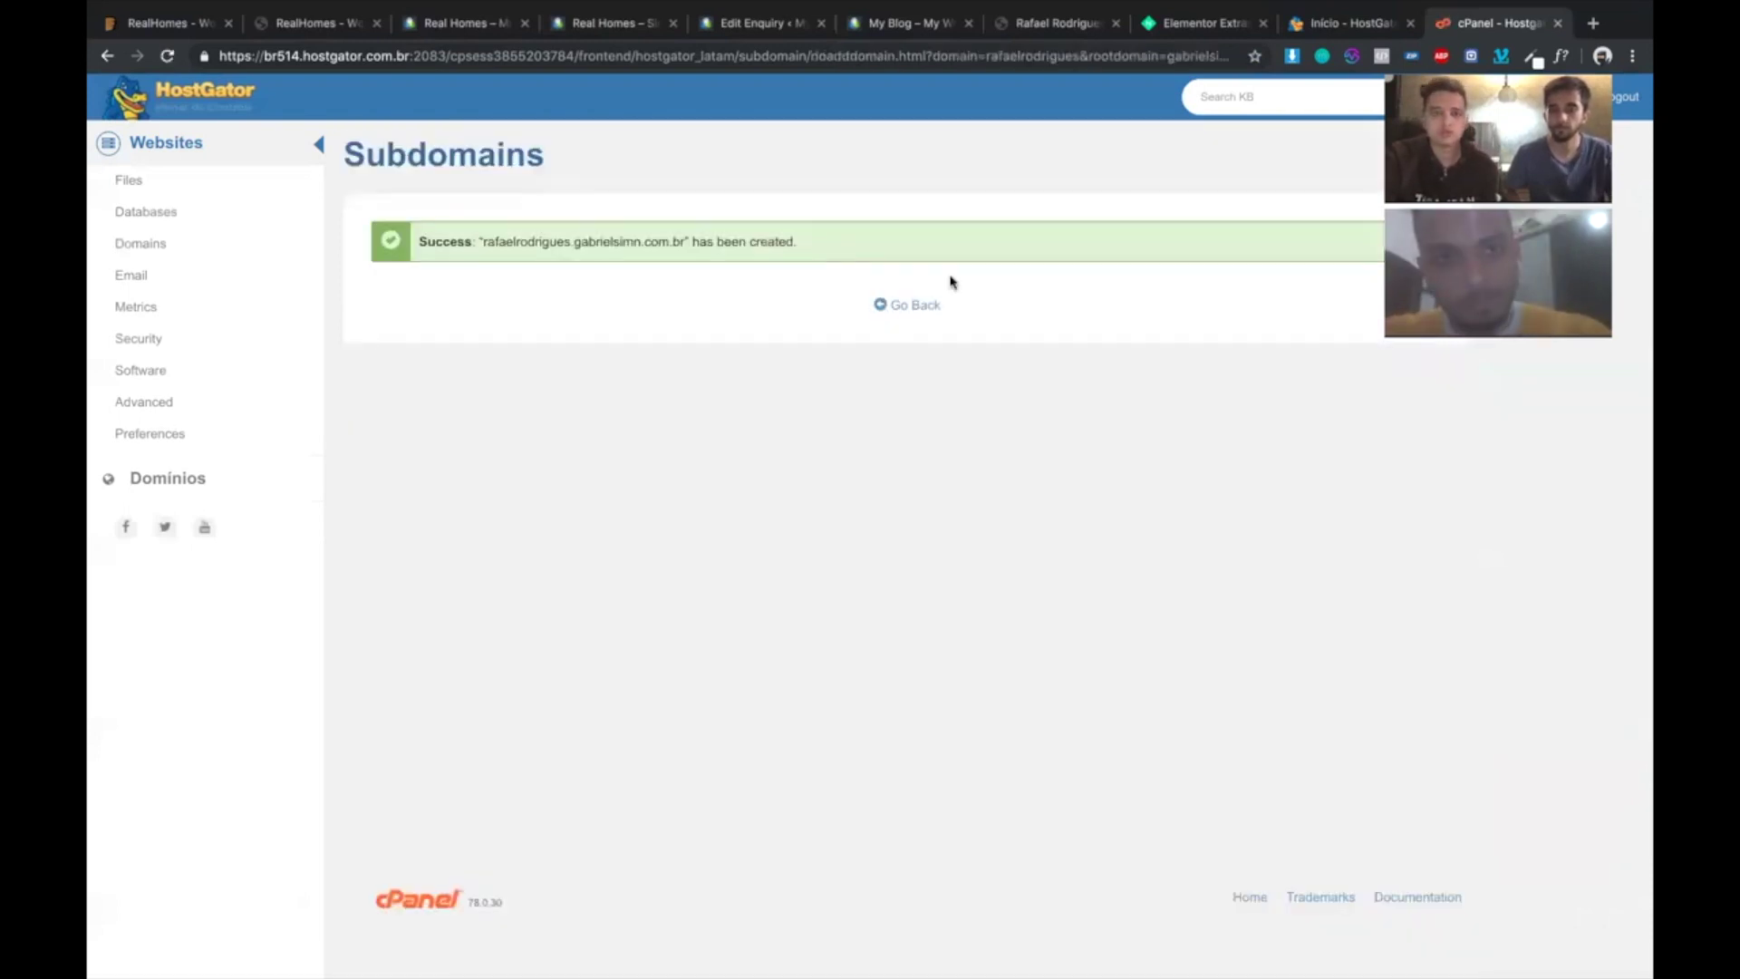
left_click(905, 305)
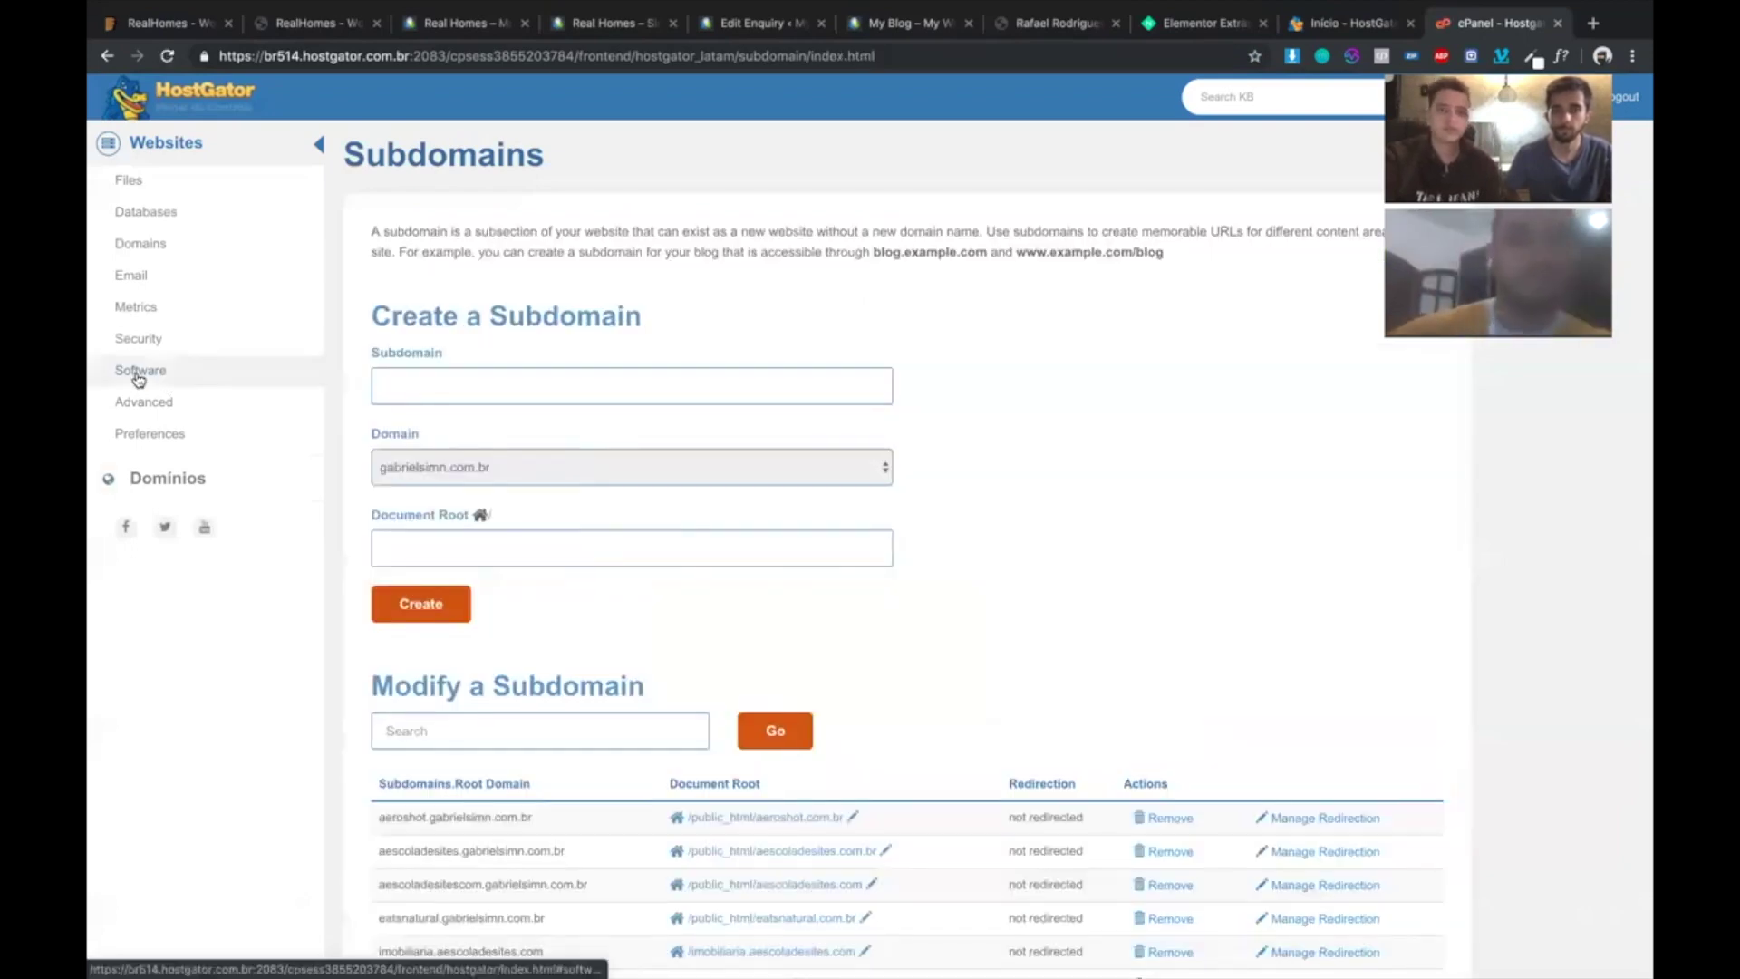
- Open the WordPress installation form in Softaculous
left_click(138, 379)
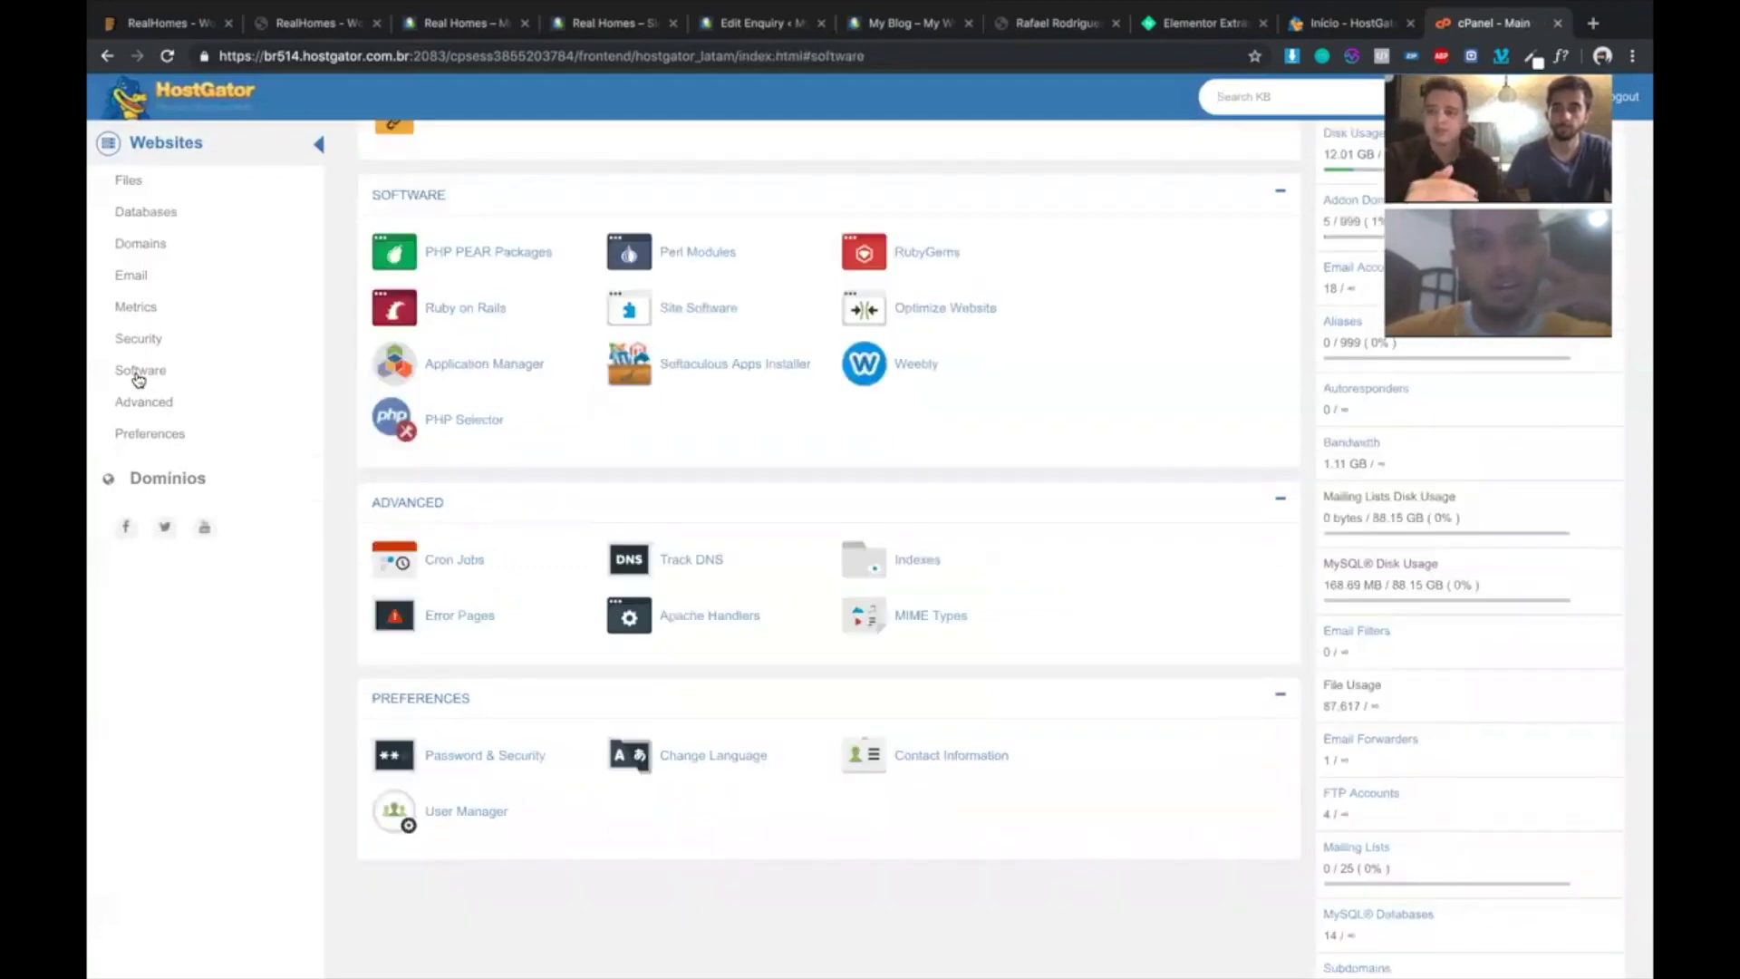
left_click(705, 367)
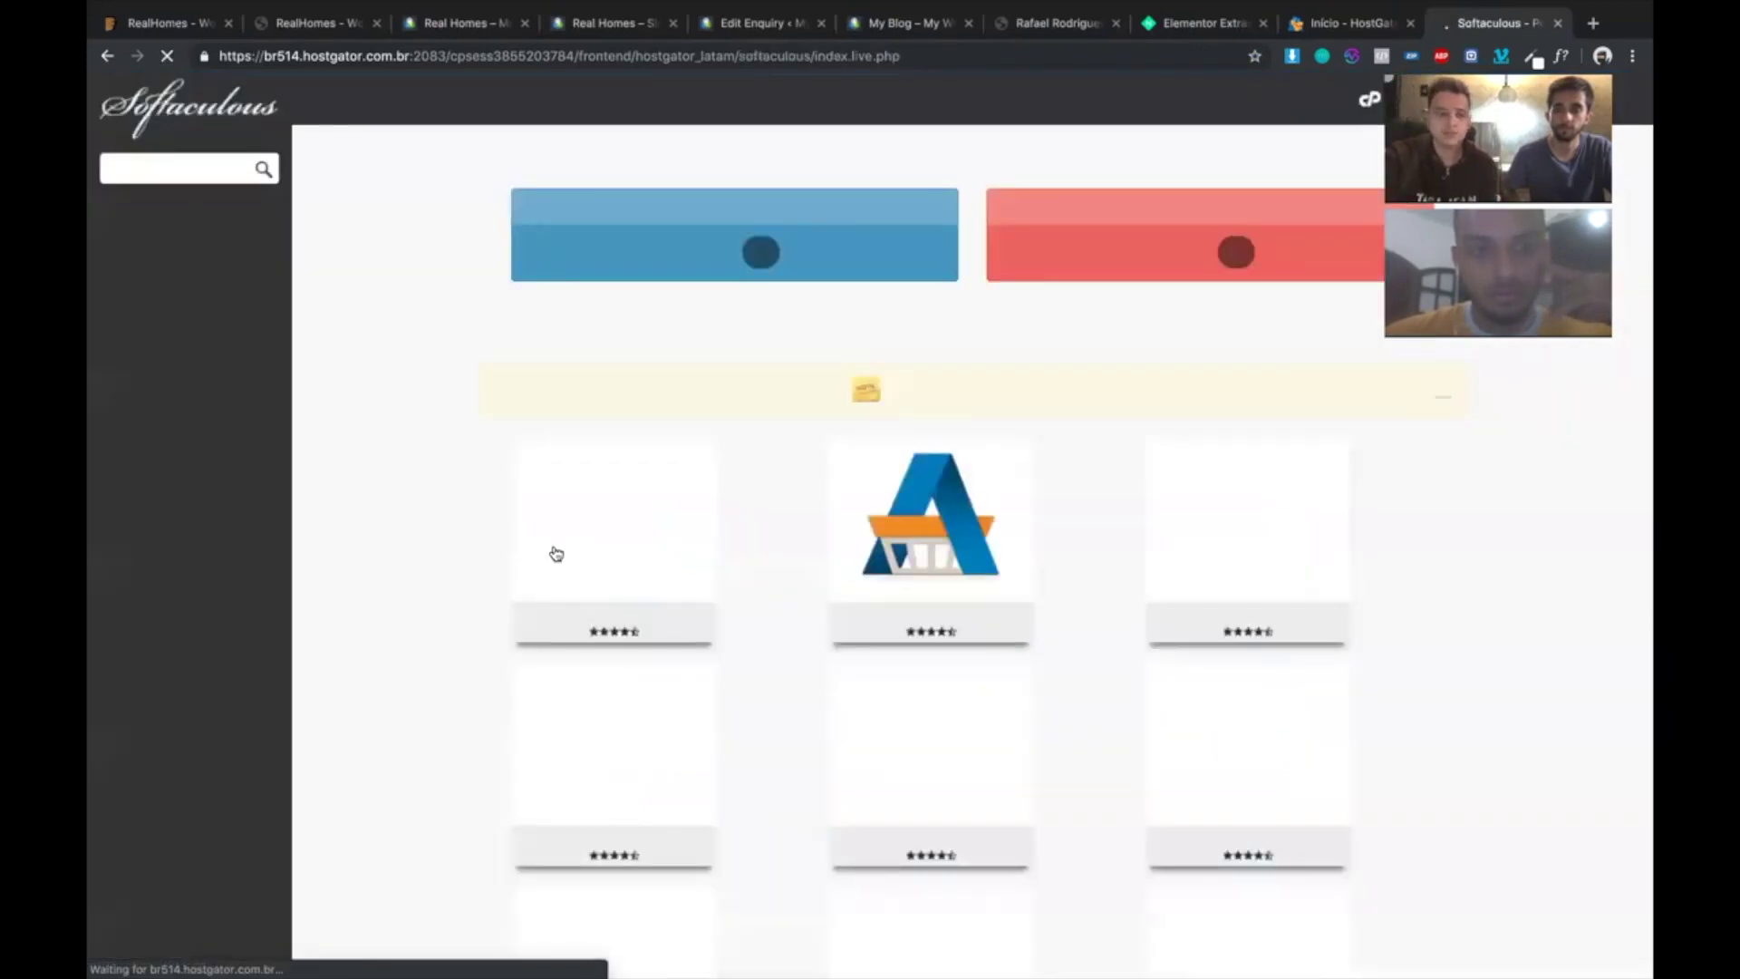
left_click(542, 574)
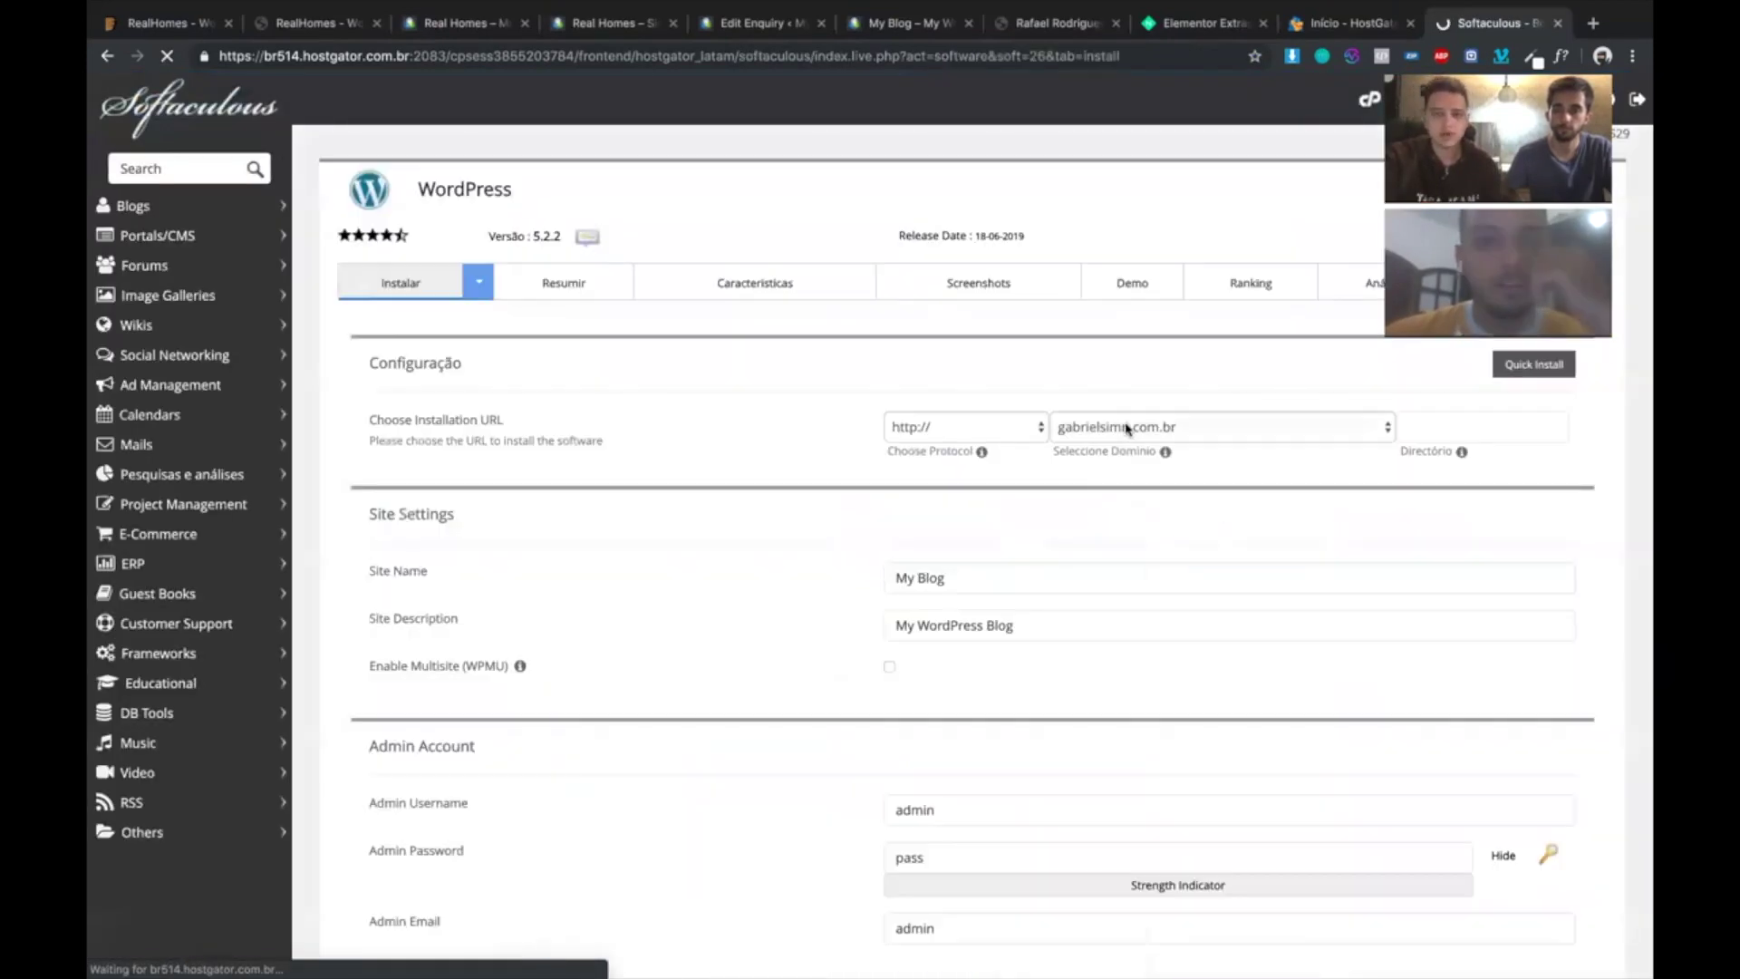
left_click(1104, 431)
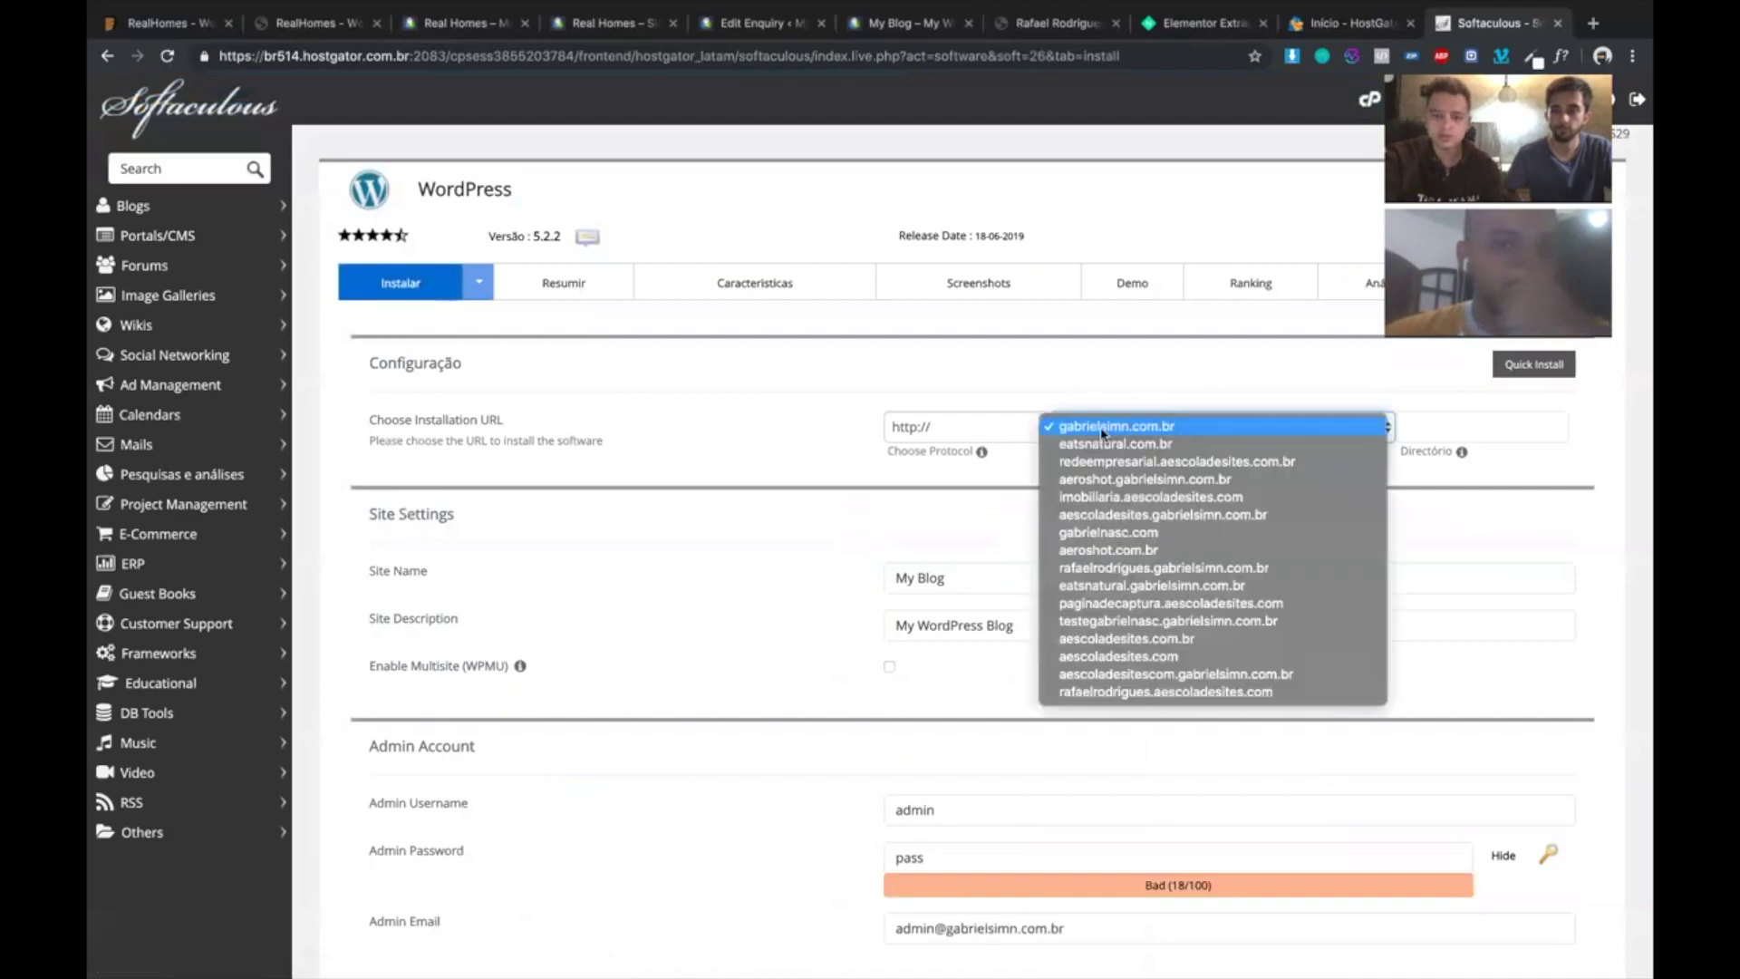
left_click(1164, 567)
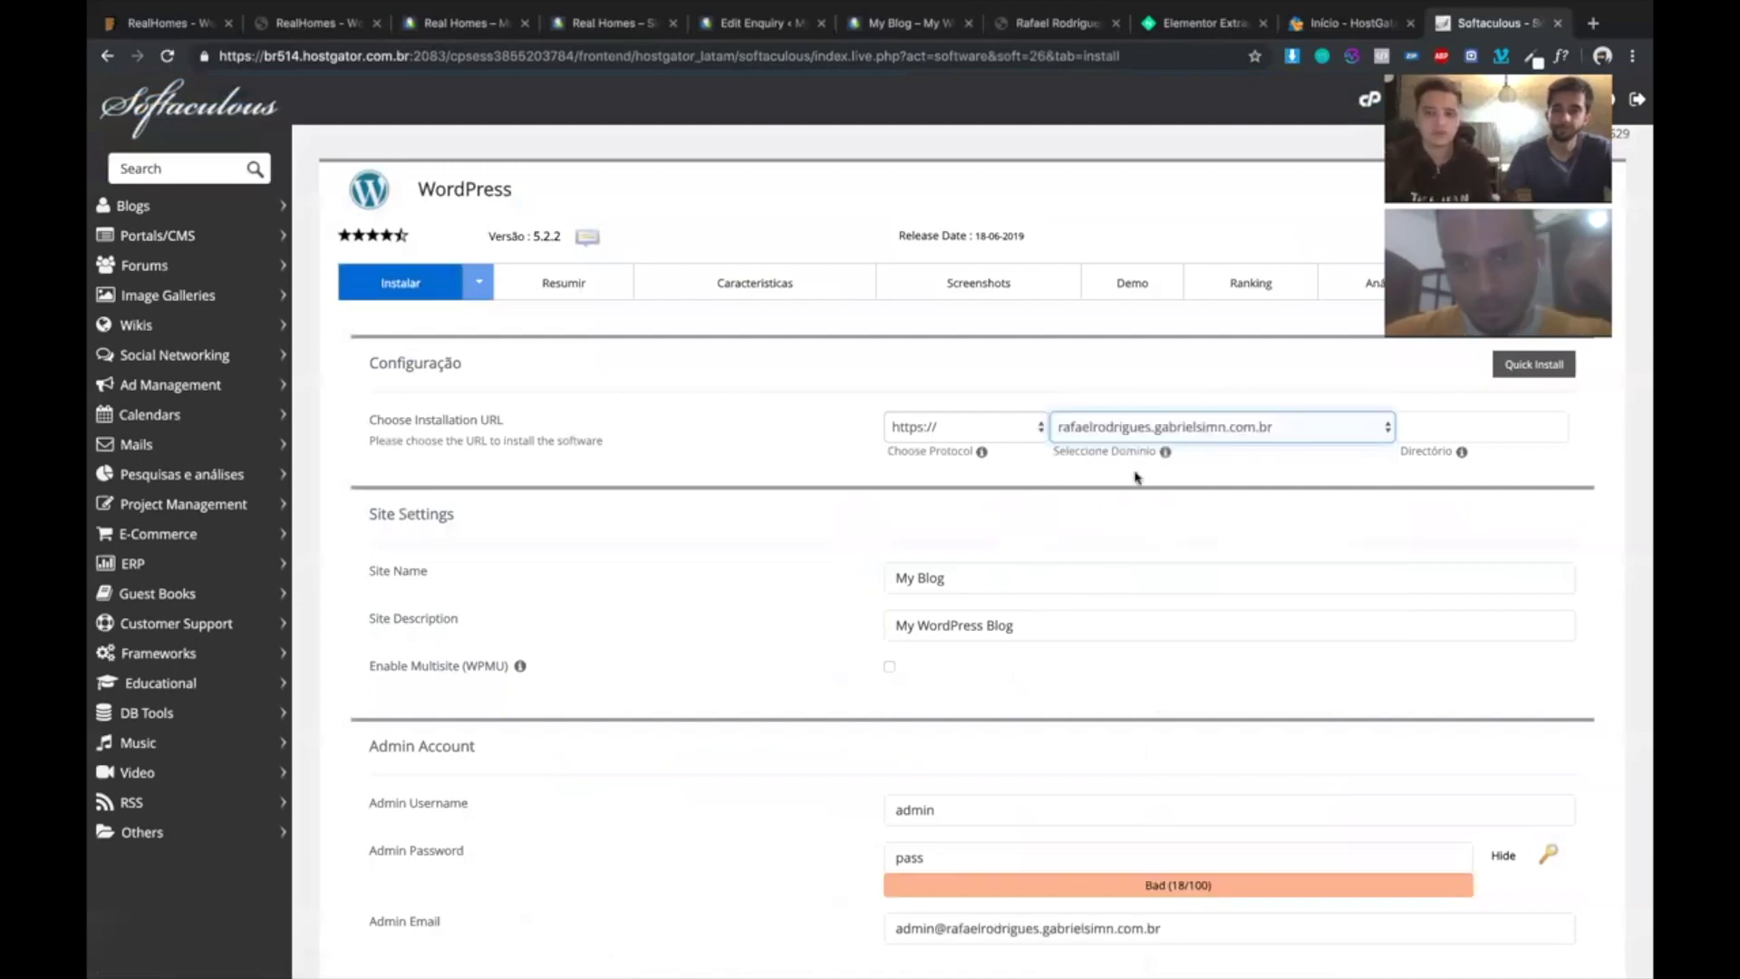
left_click(992, 426)
left_click(969, 396)
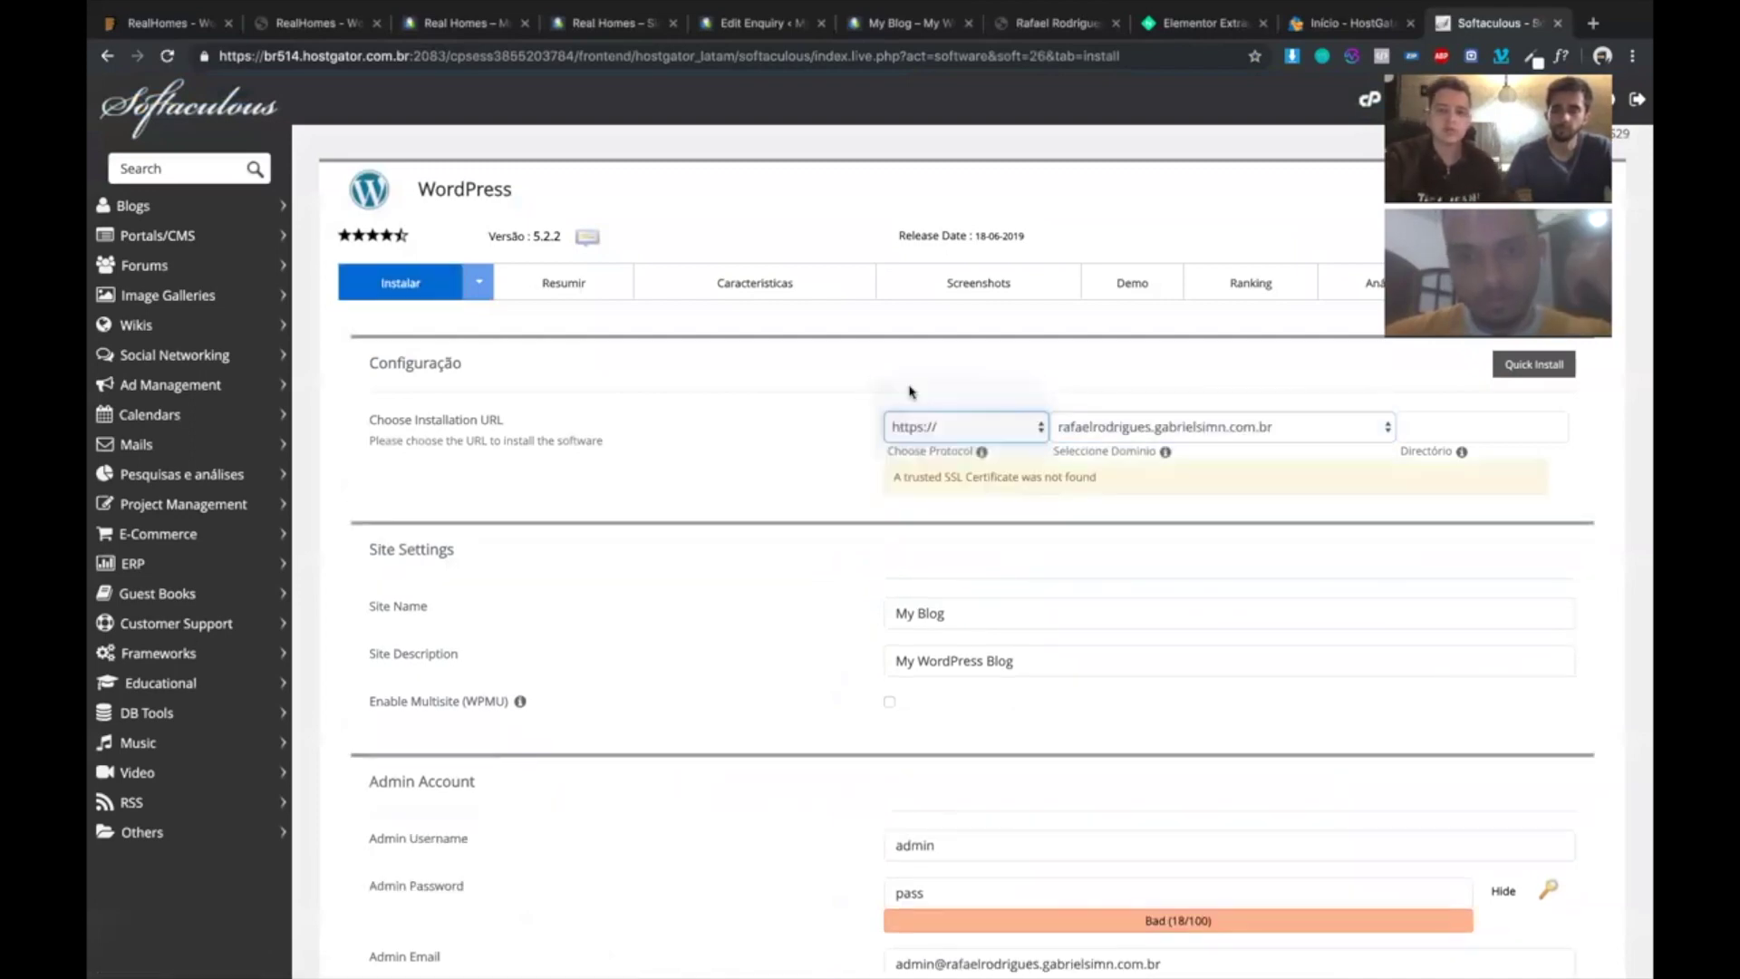
scroll(890, 448, "down", 10)
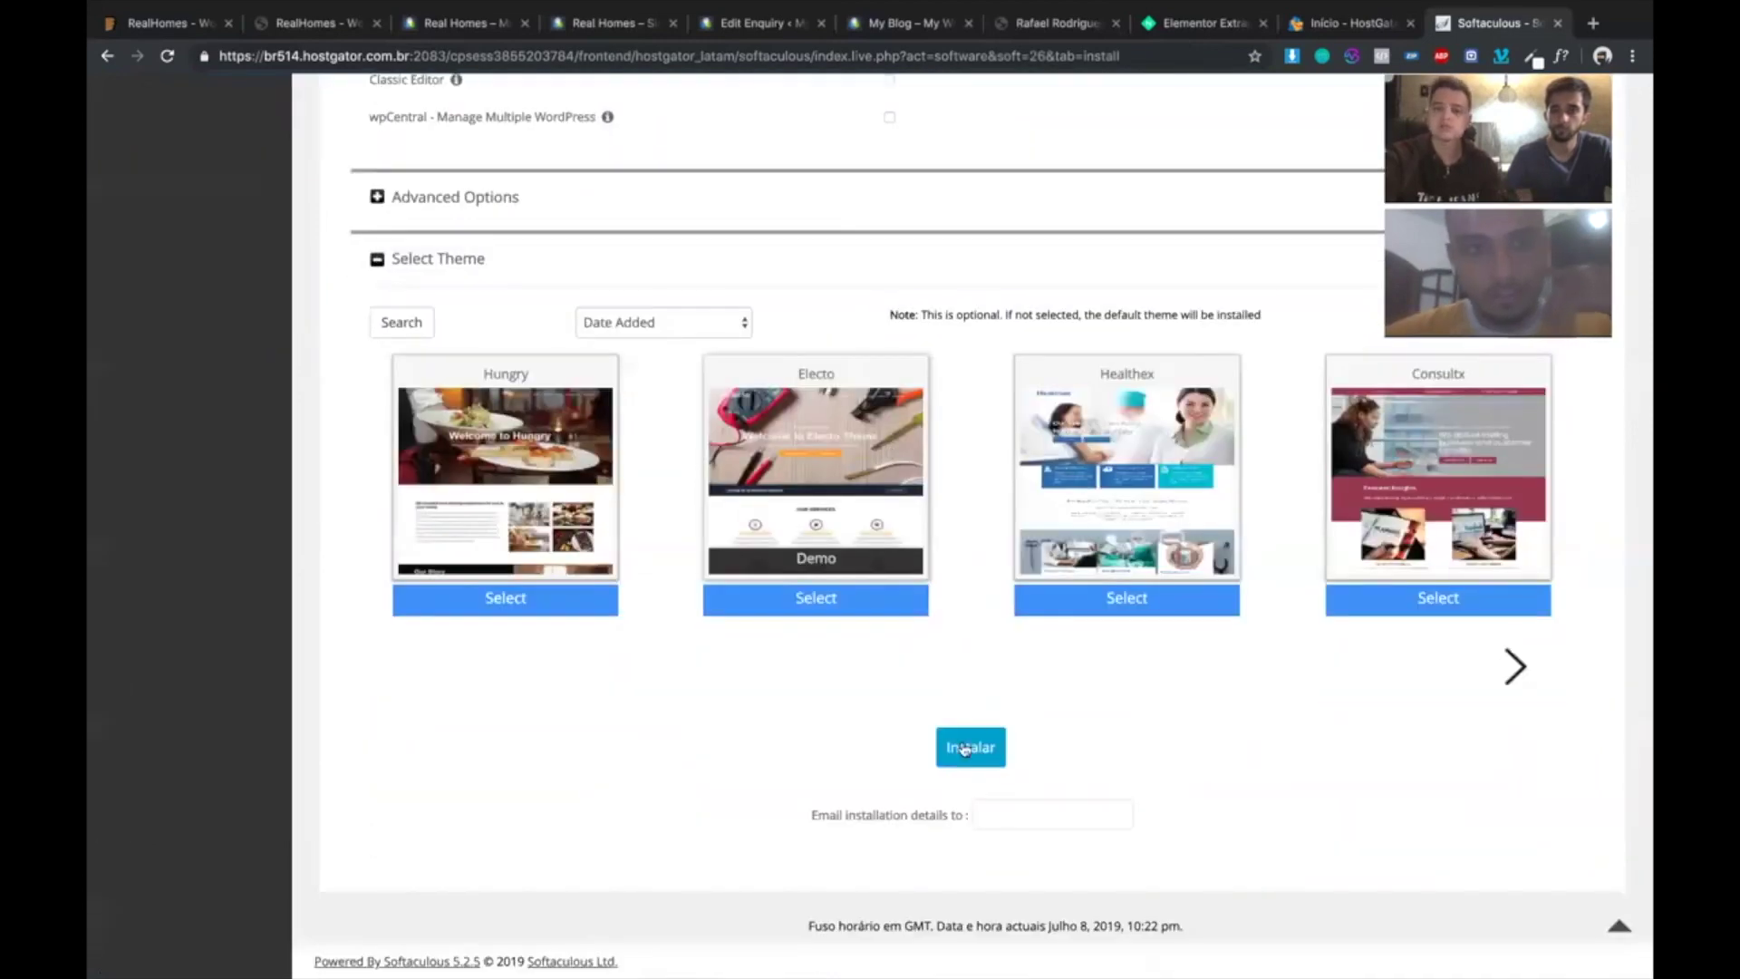
left_click(963, 746)
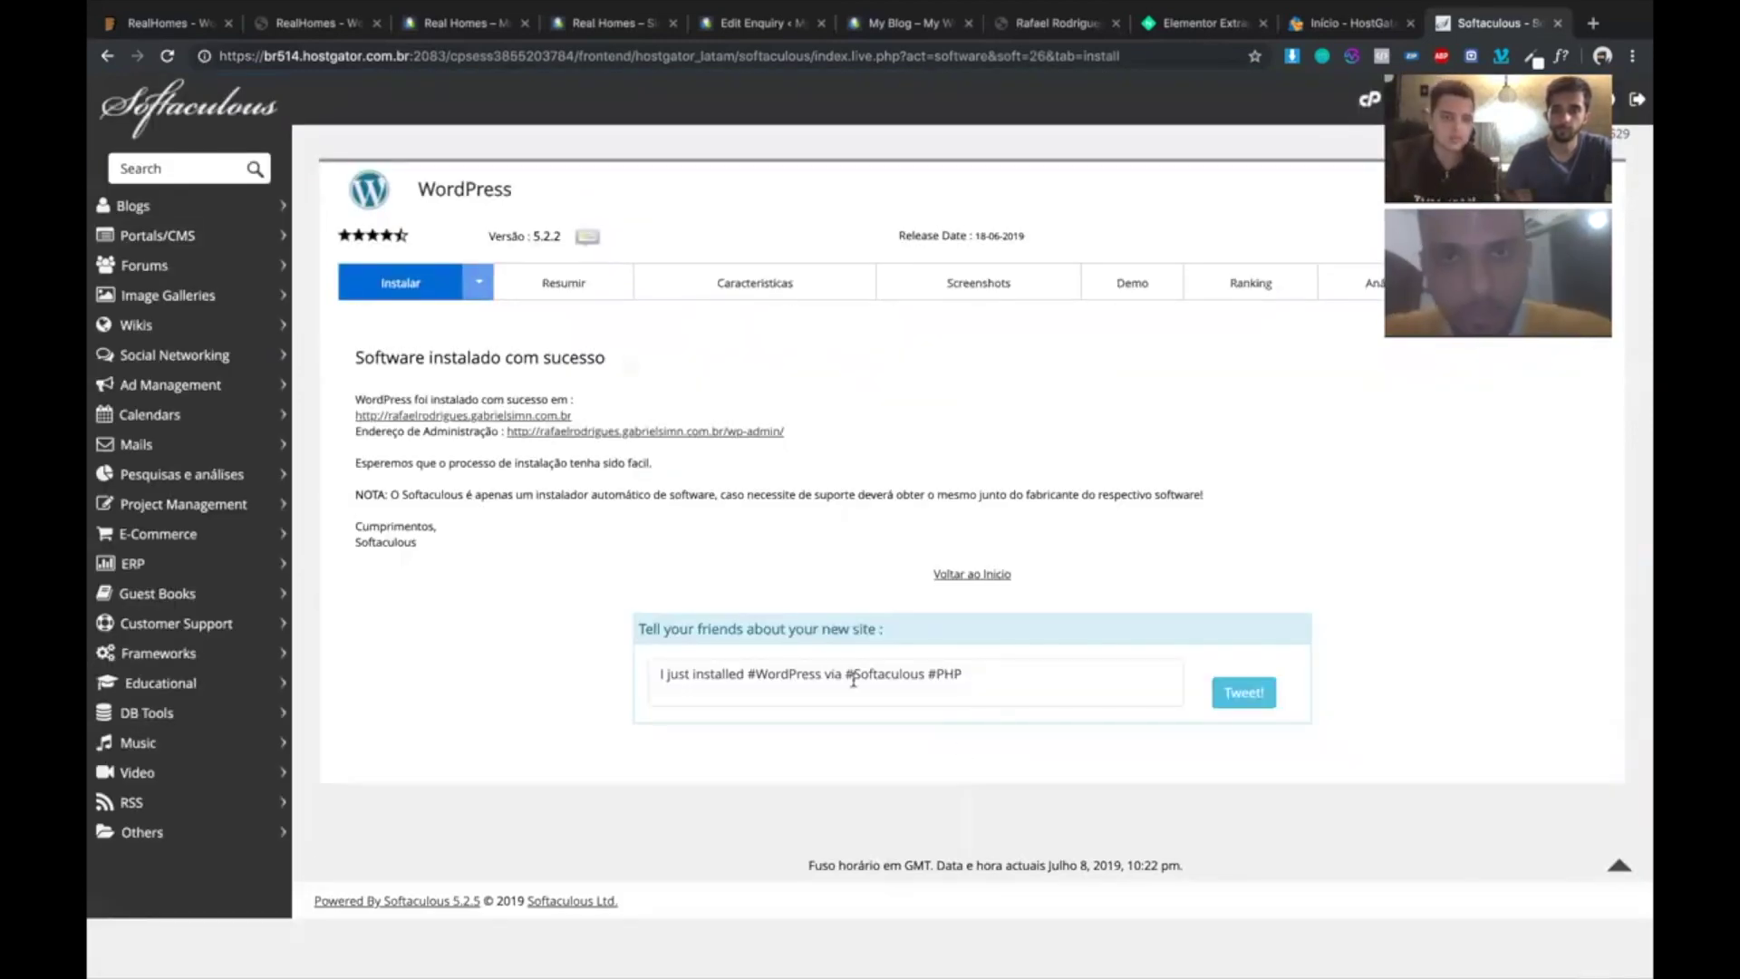
left_click(734, 433)
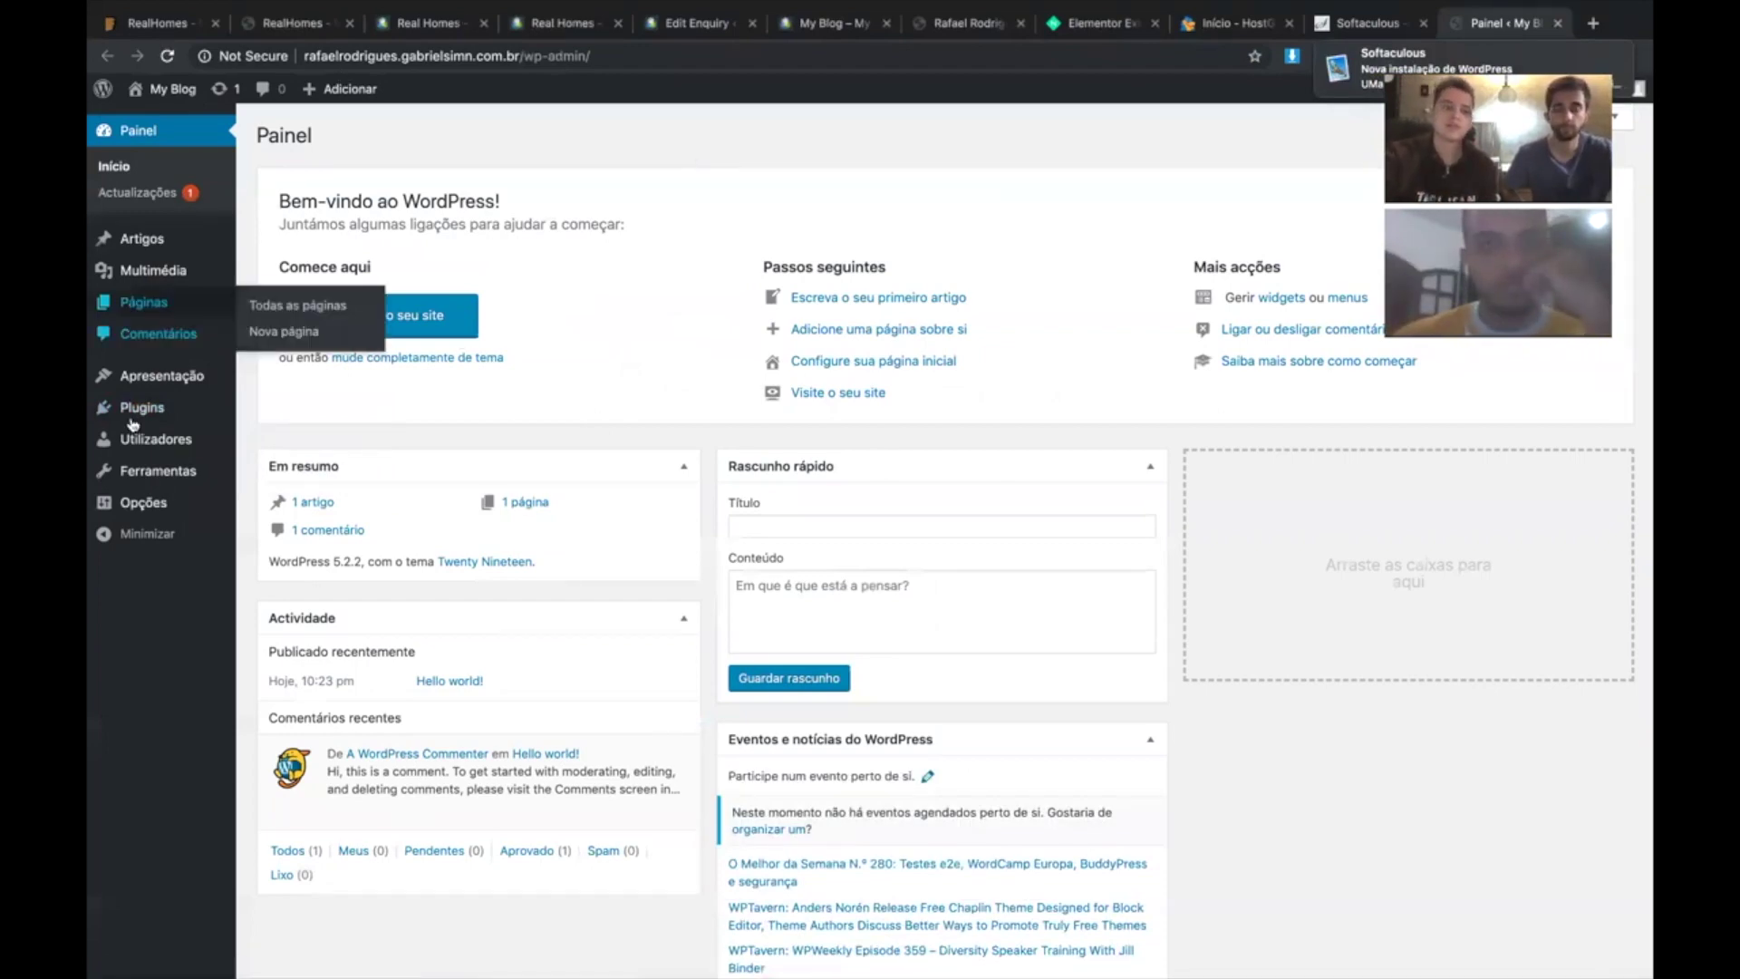
- Visit Plugins > Adicionar novo, then Apresentação > Temas to list the installed themes
mouse_move(138, 412)
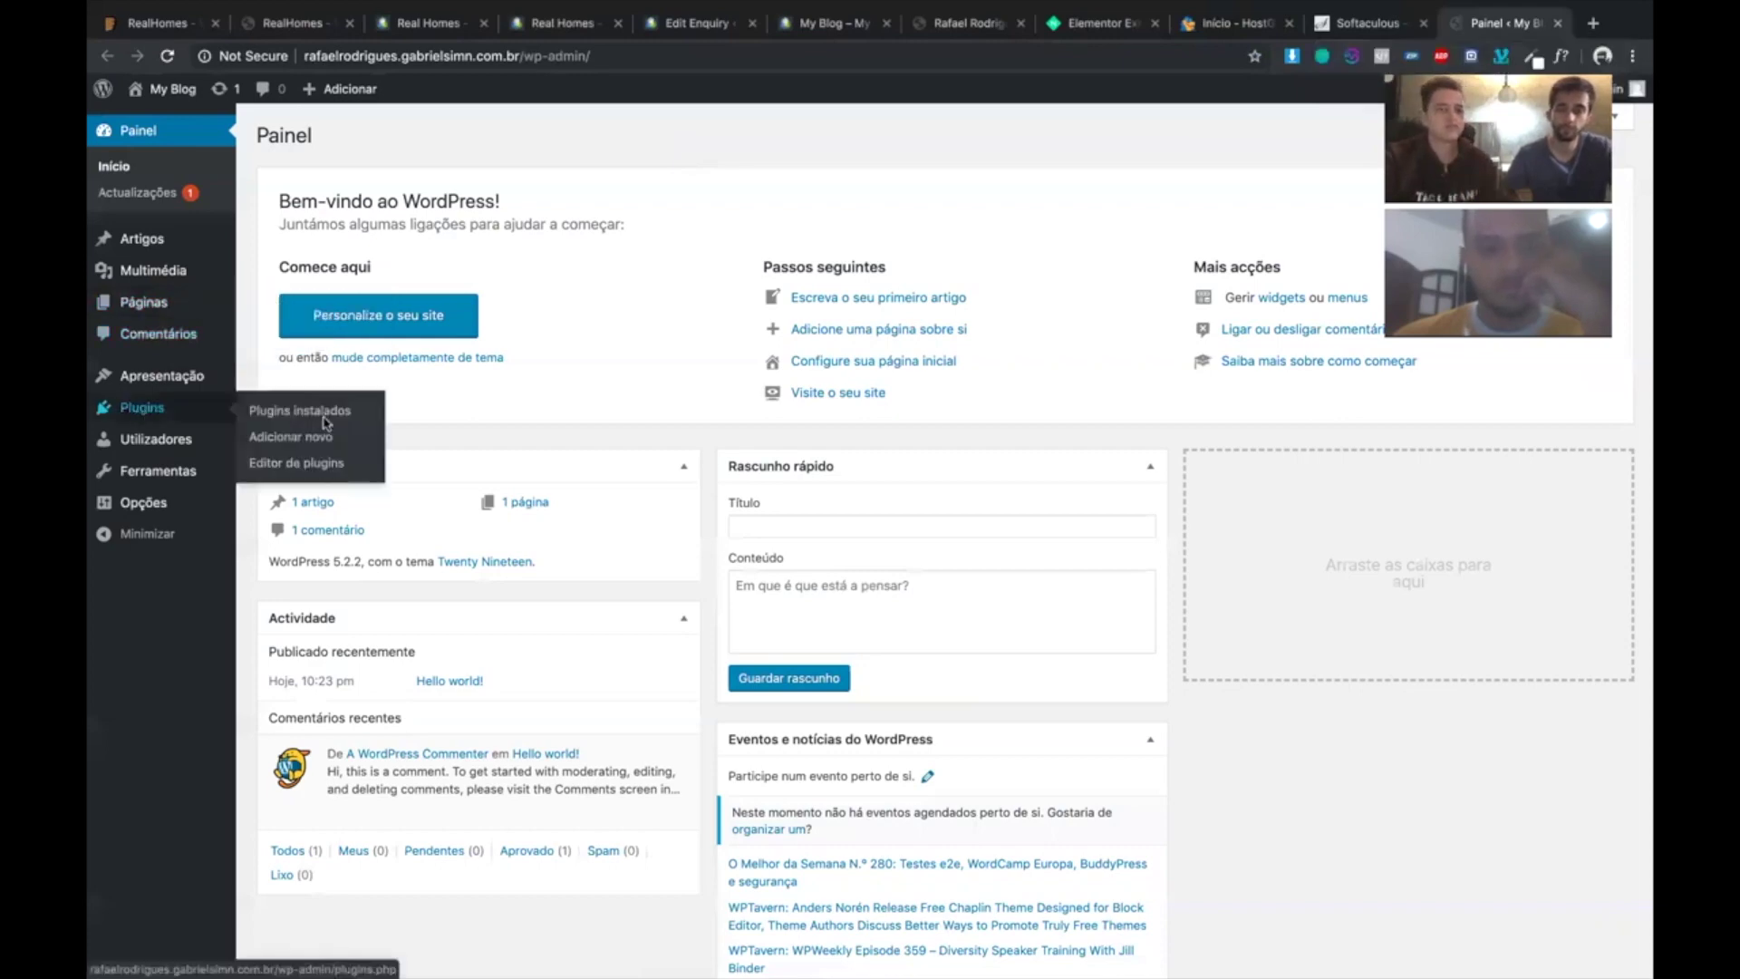
left_click(291, 437)
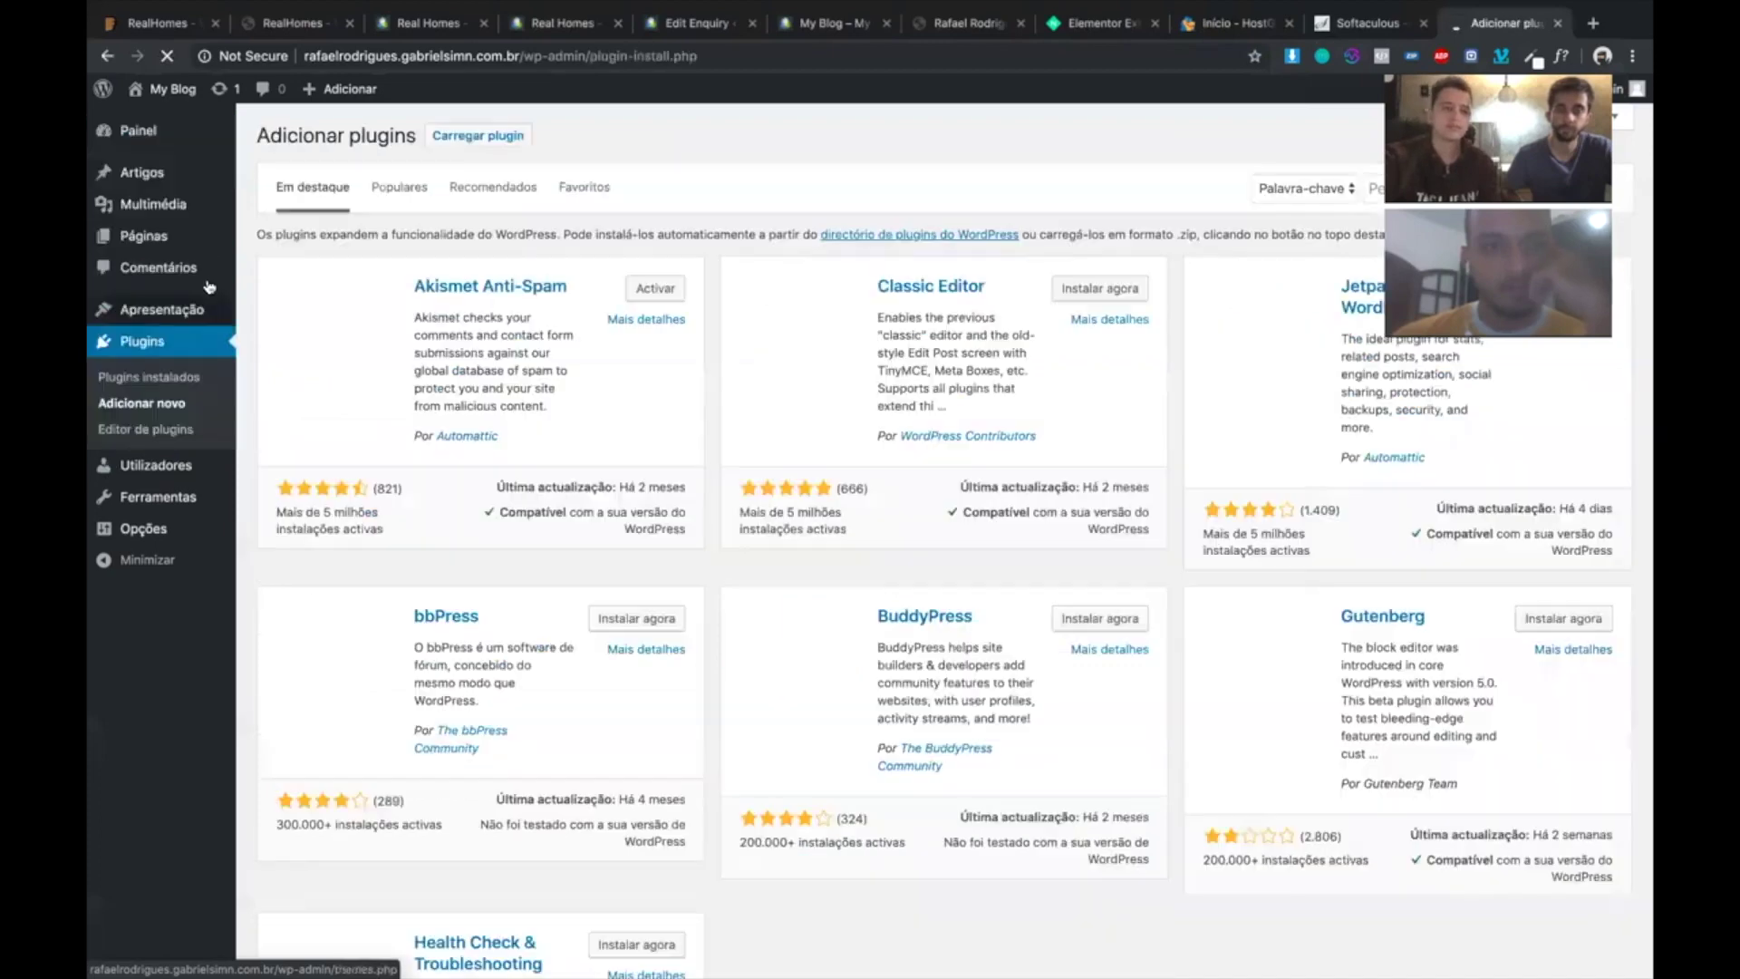
mouse_move(164, 313)
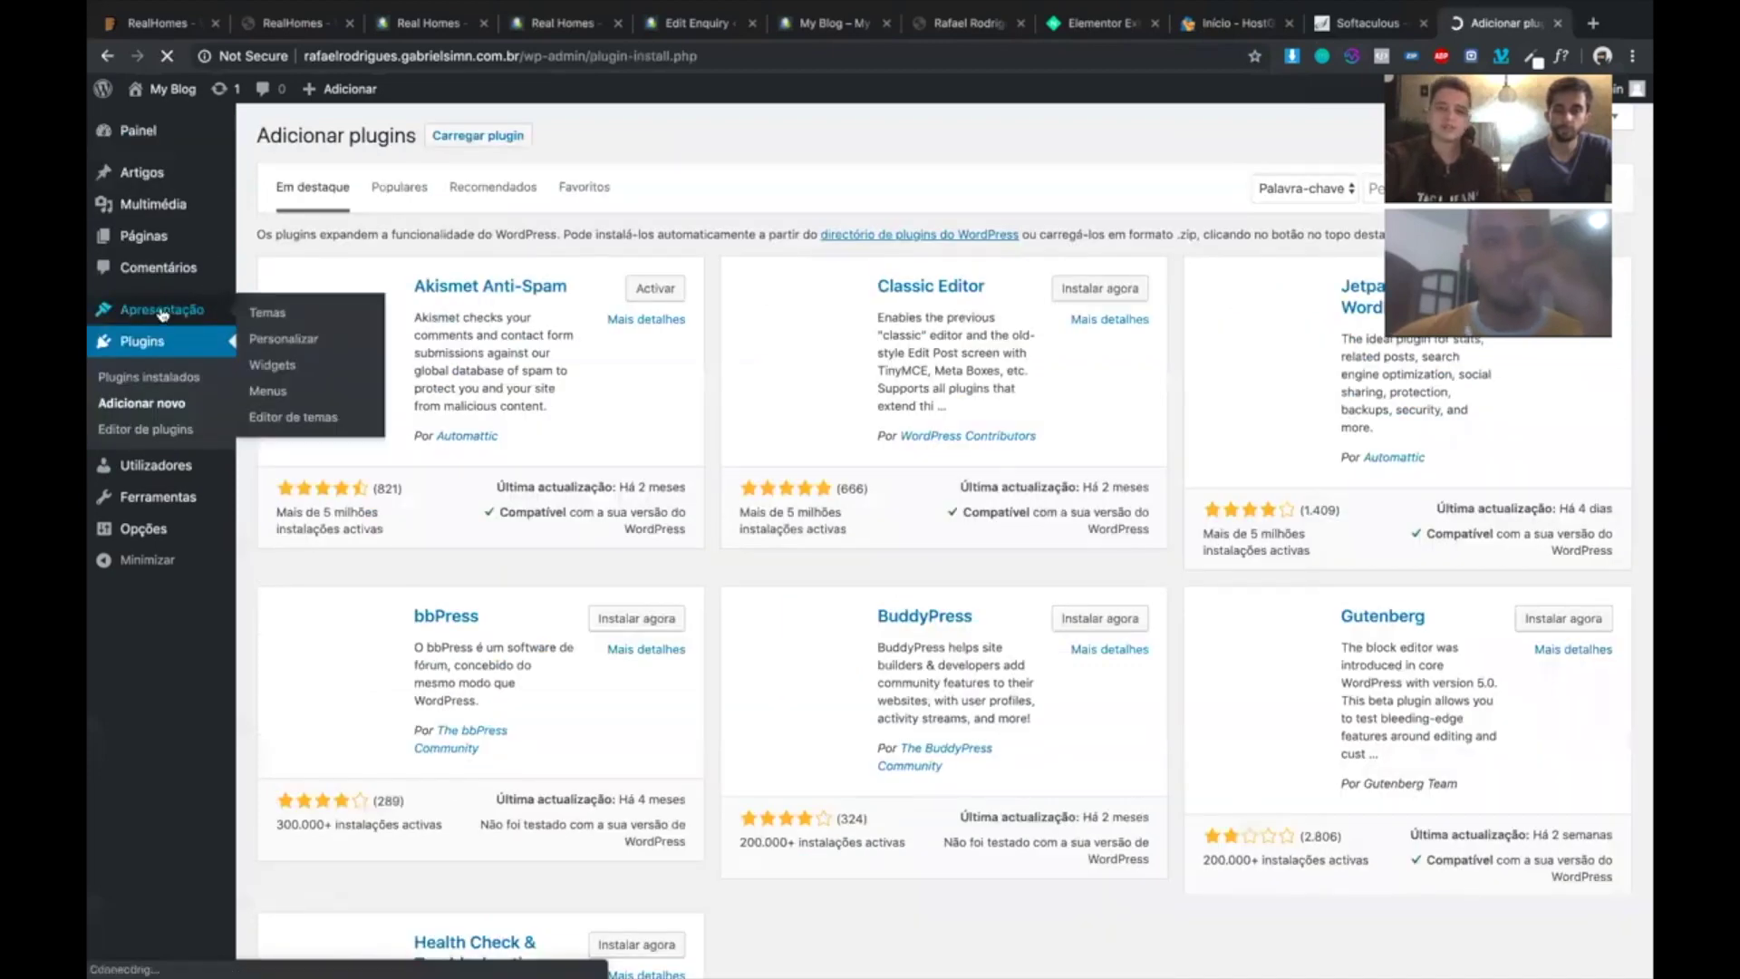
left_click(269, 314)
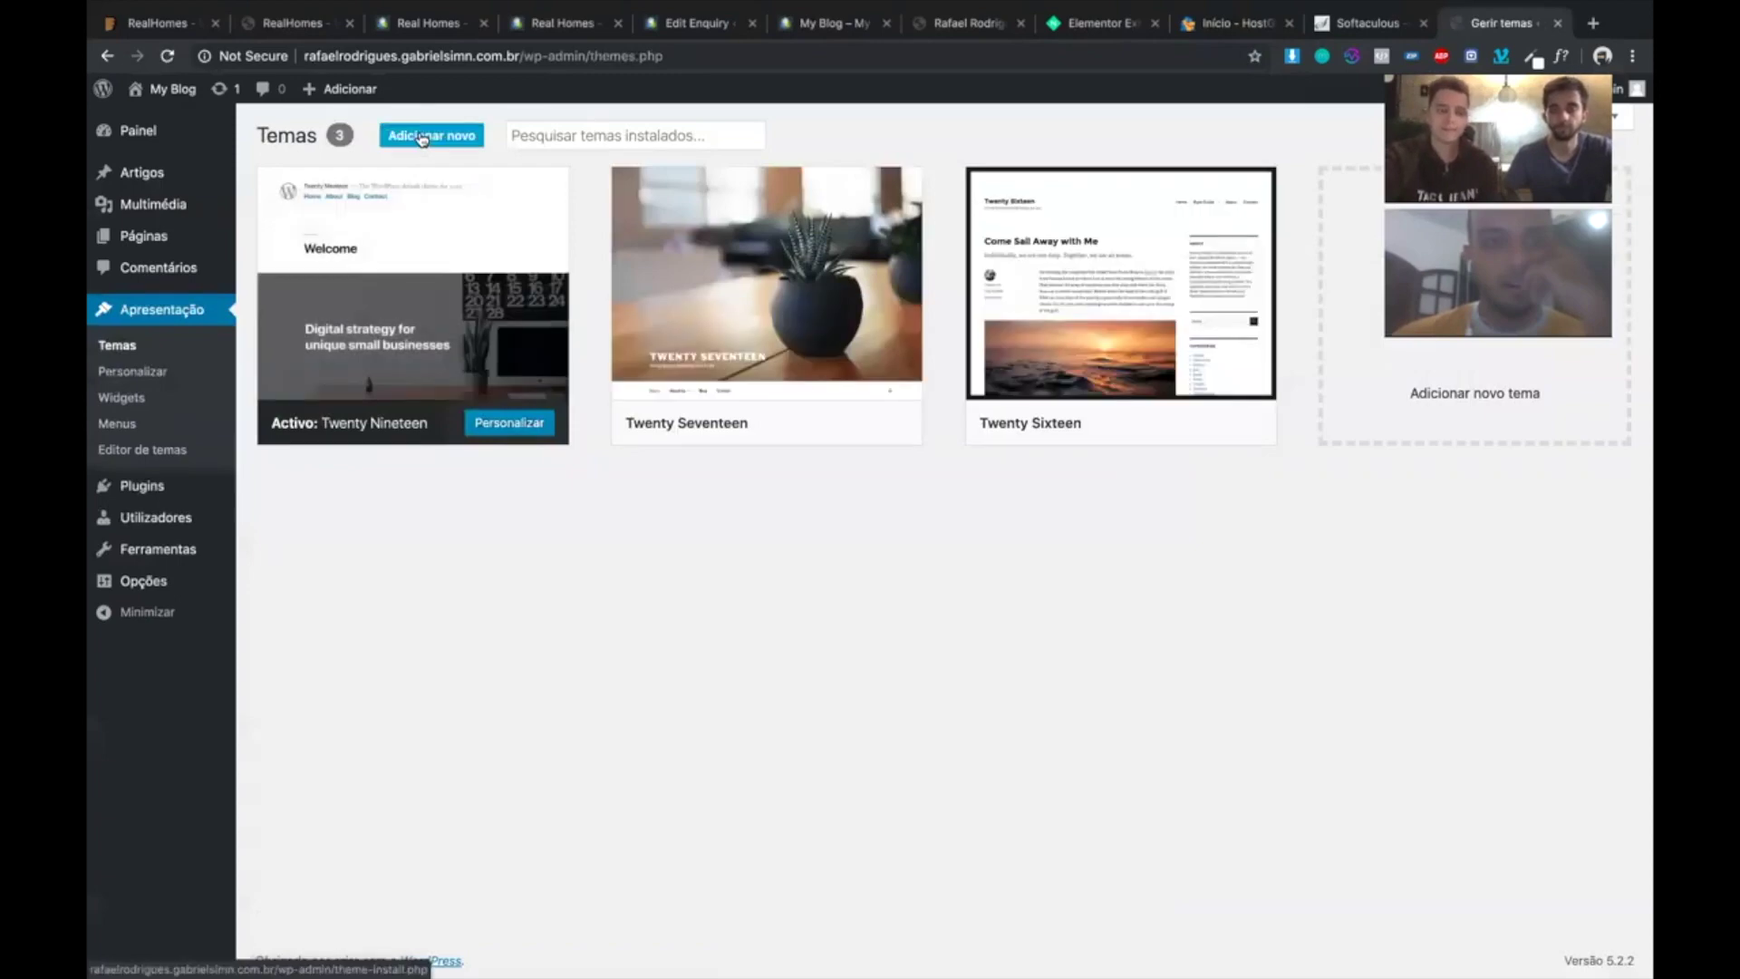
- Upload and install realhomes.zip through Carregar tema, then activate the RealHomes theme
left_click(423, 137)
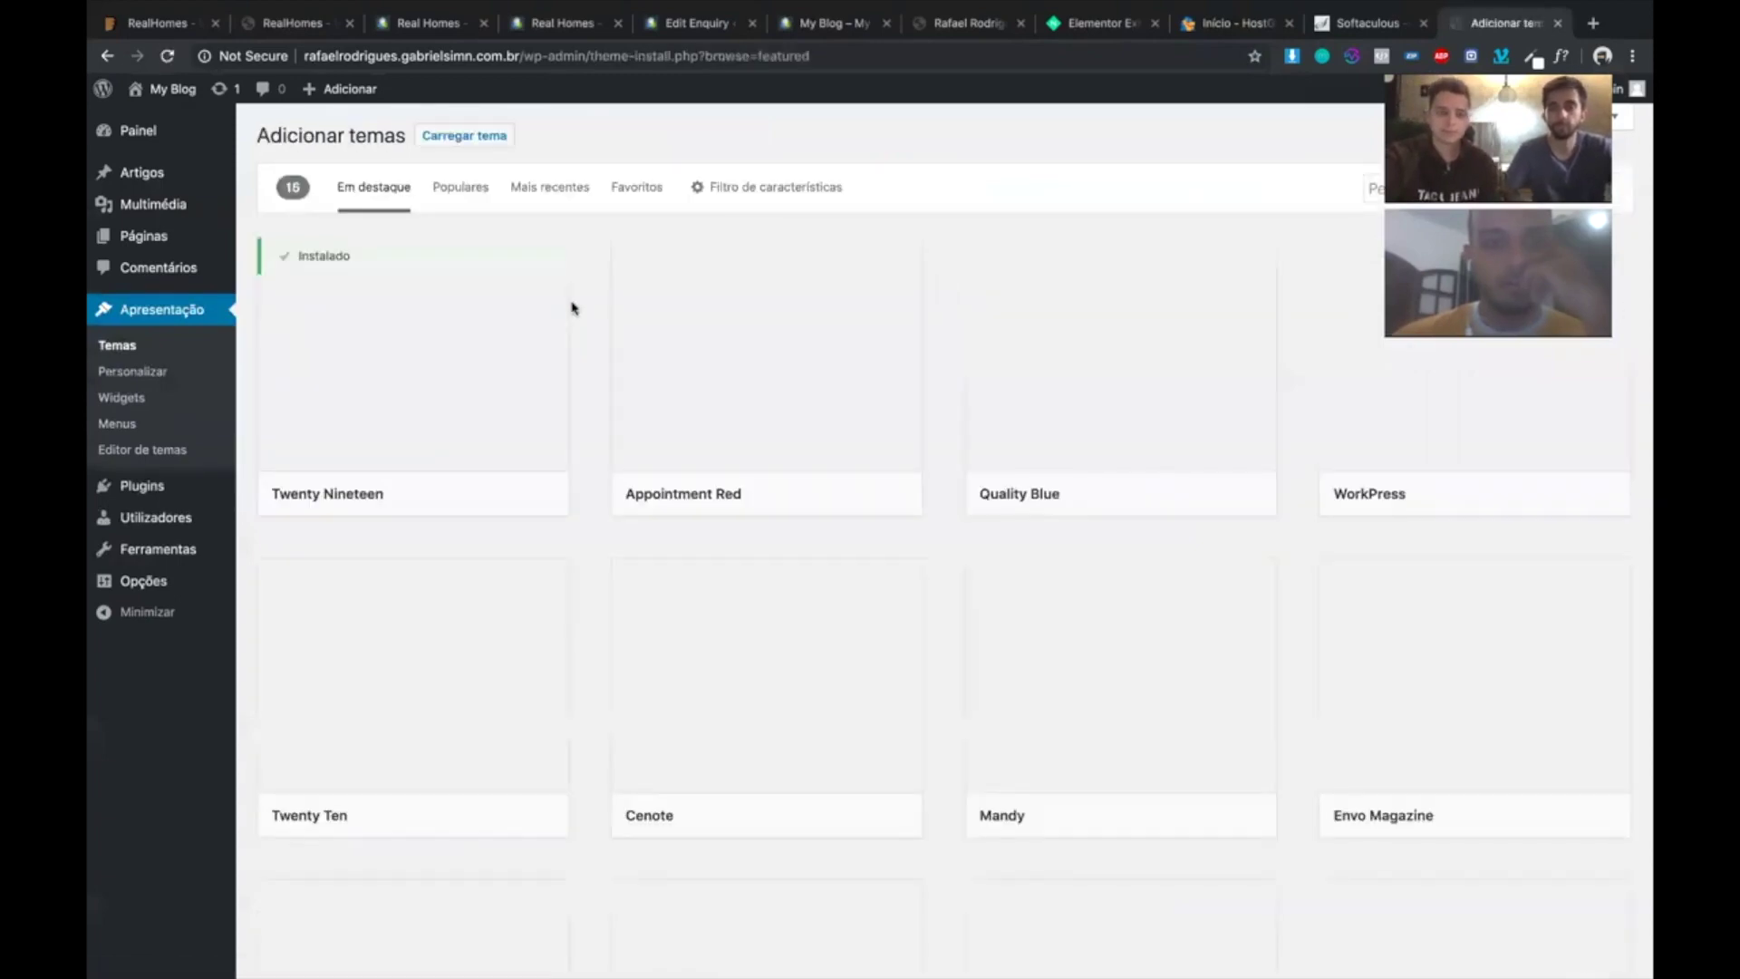
left_click(464, 137)
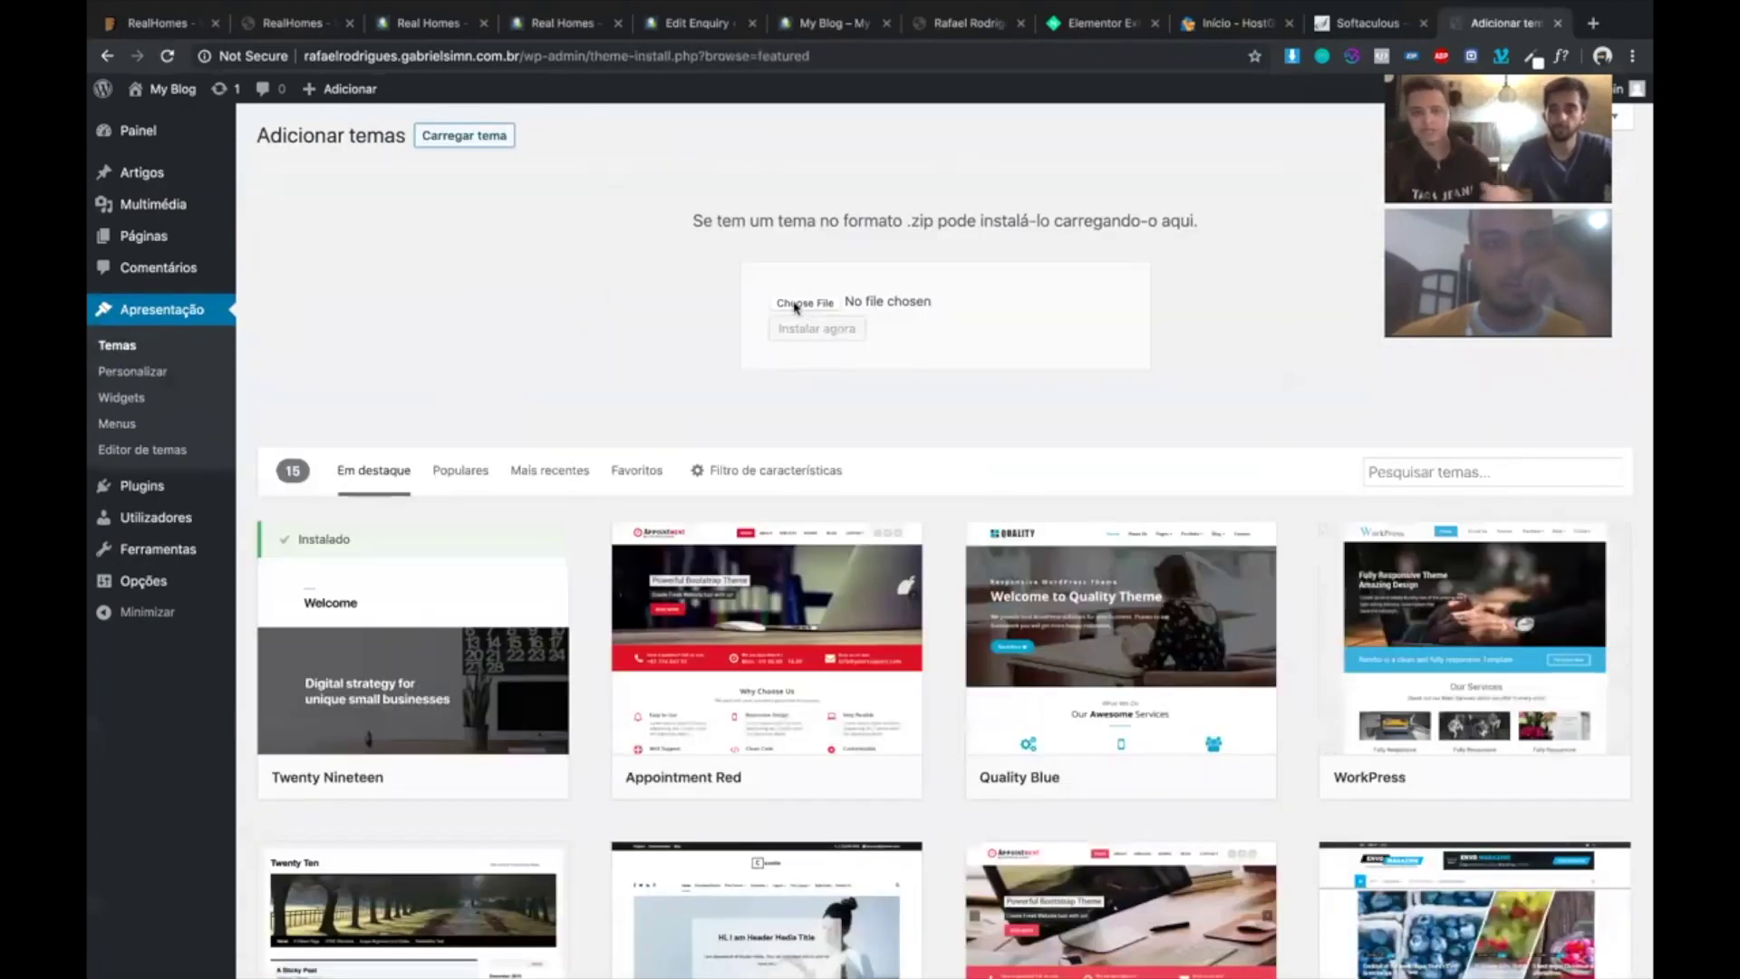
left_click(795, 303)
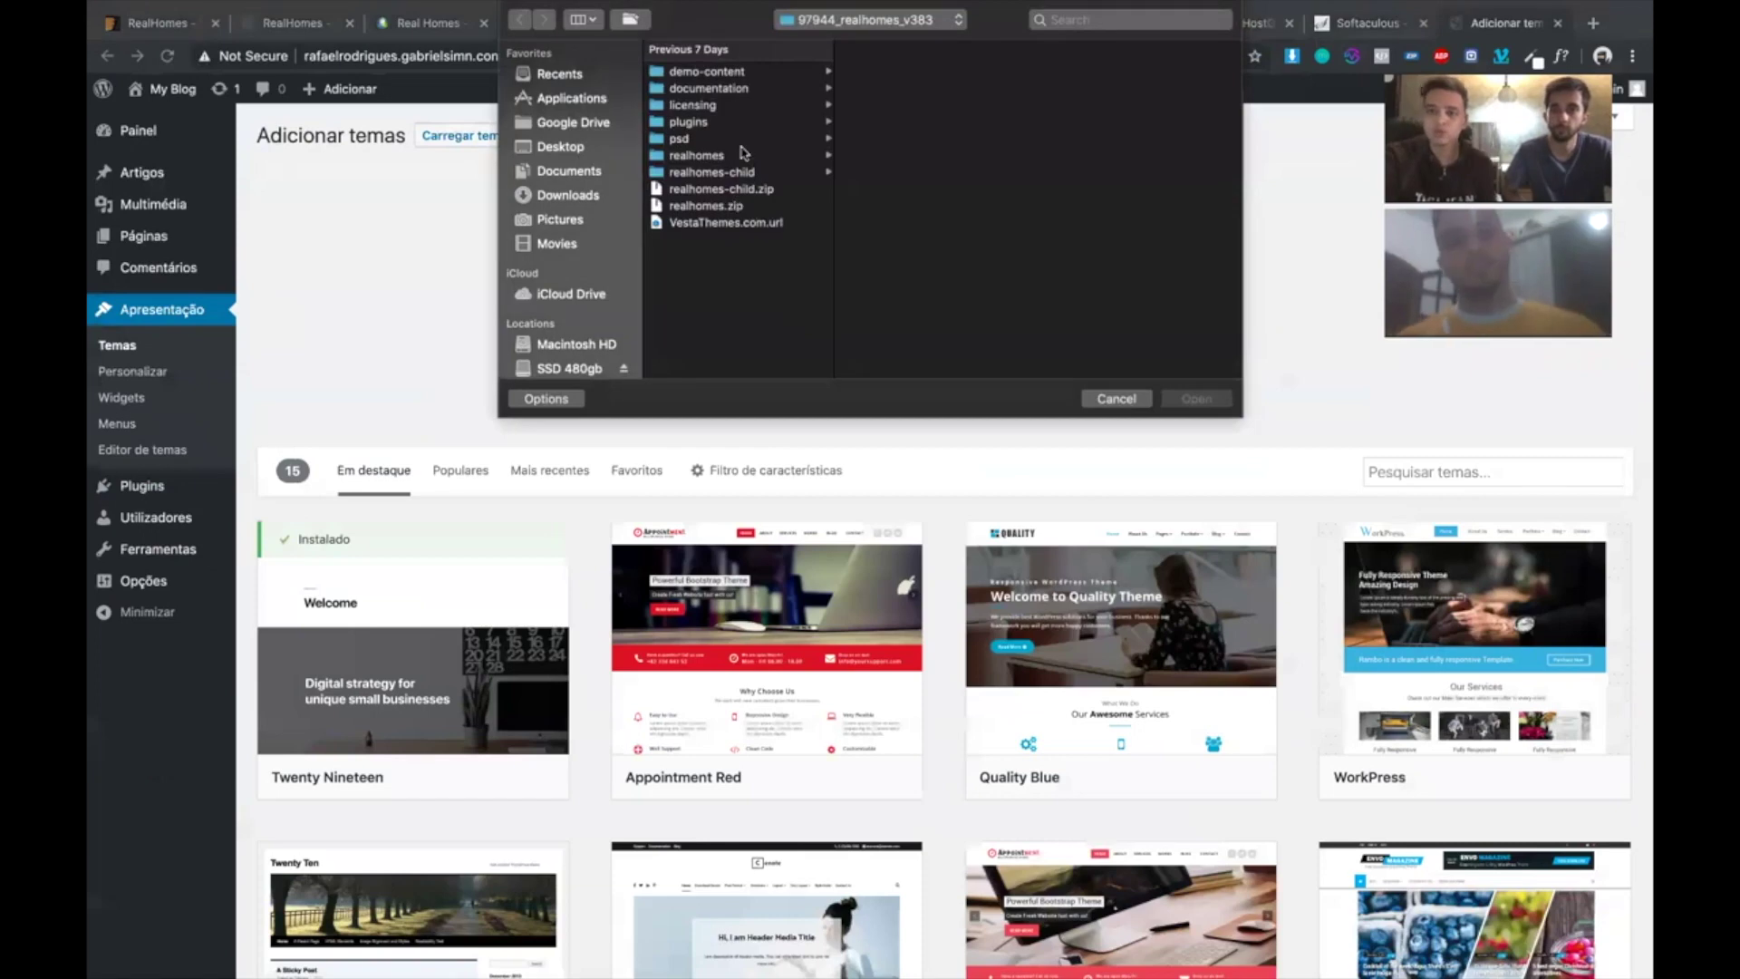
left_click(715, 208)
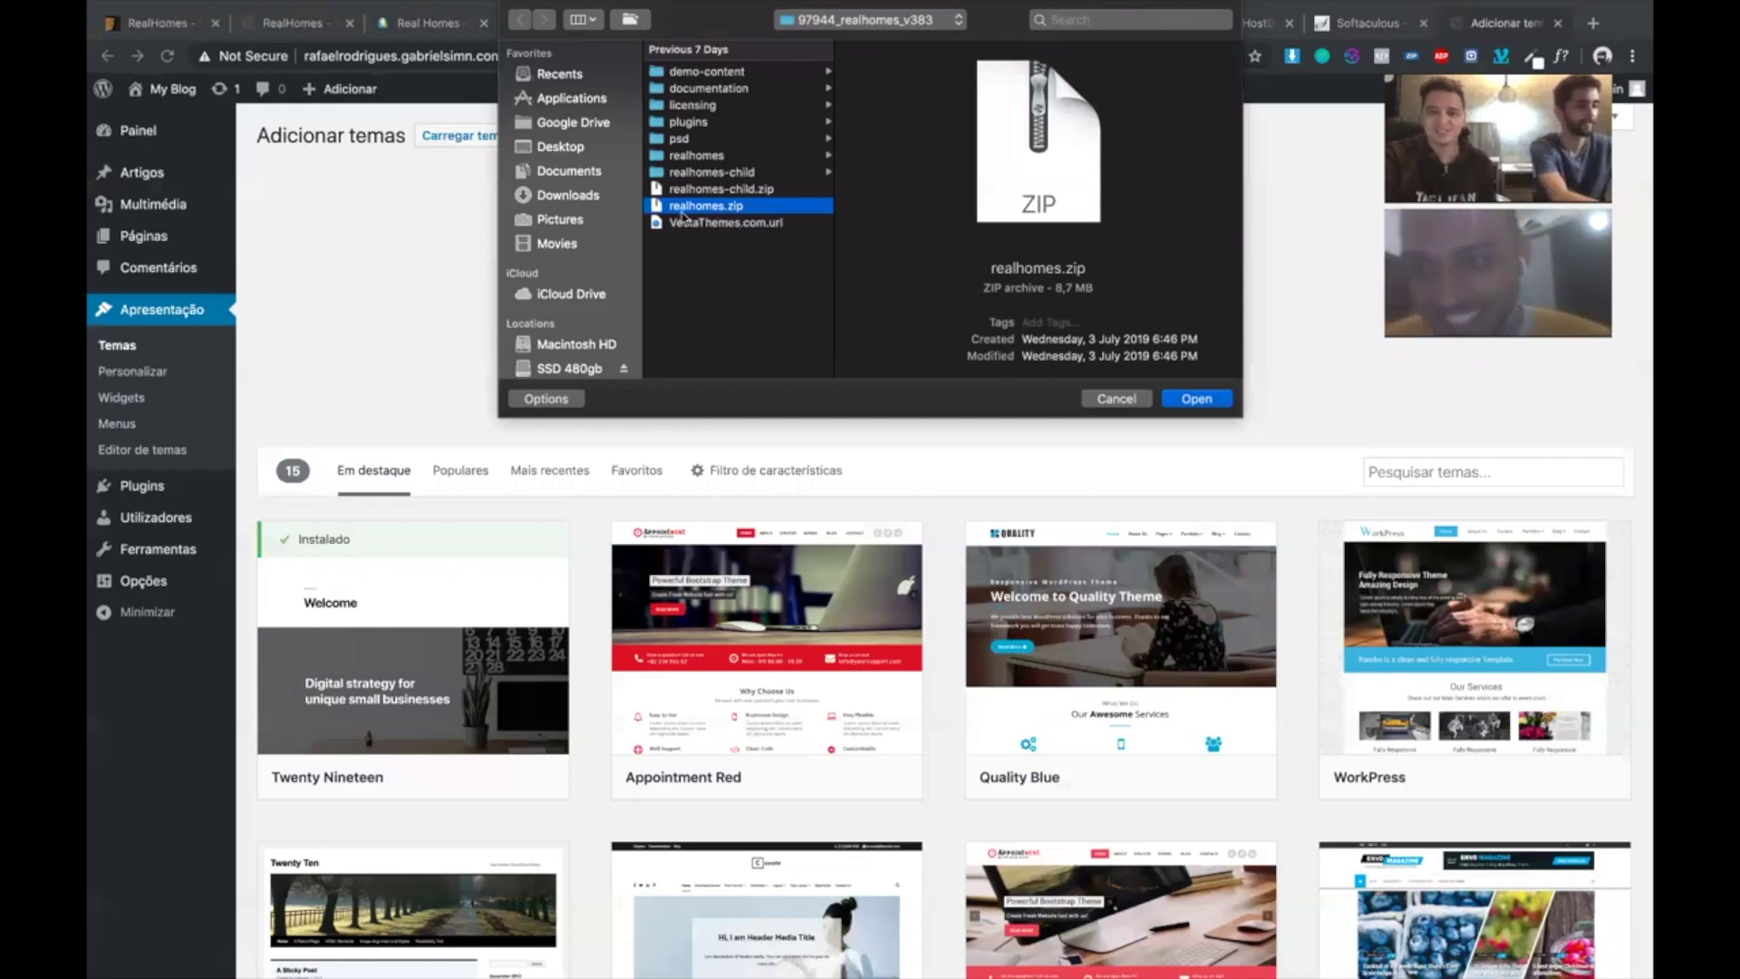
left_click(1211, 401)
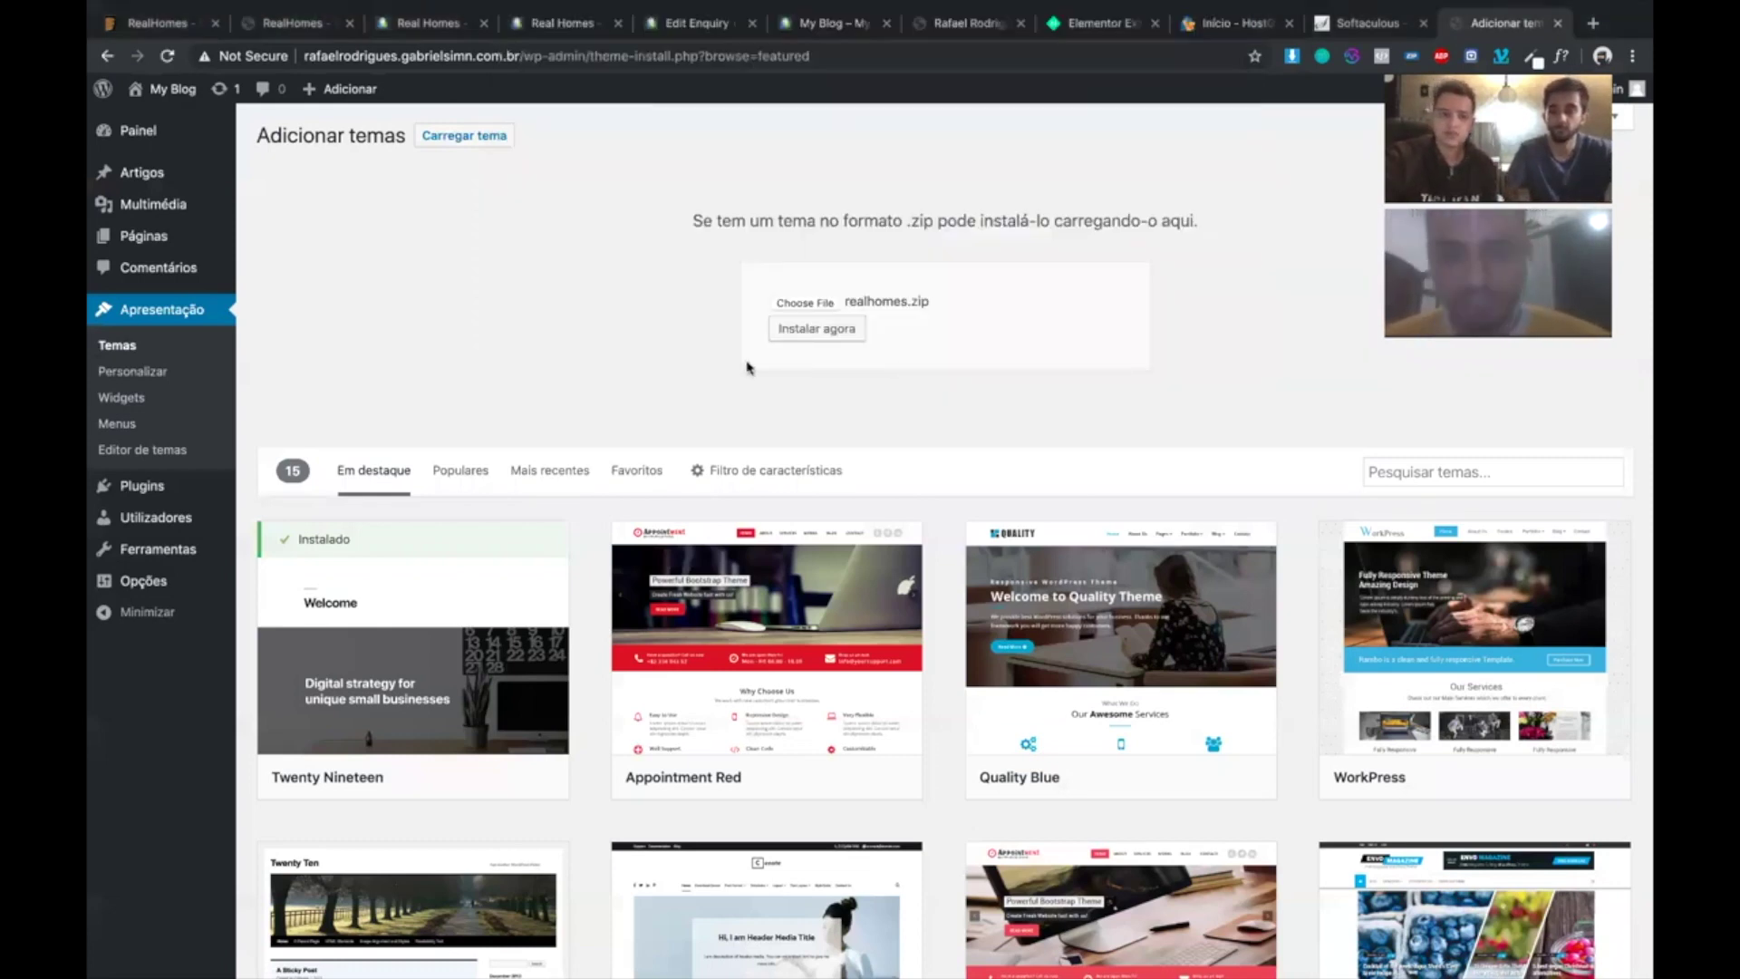
left_click(806, 331)
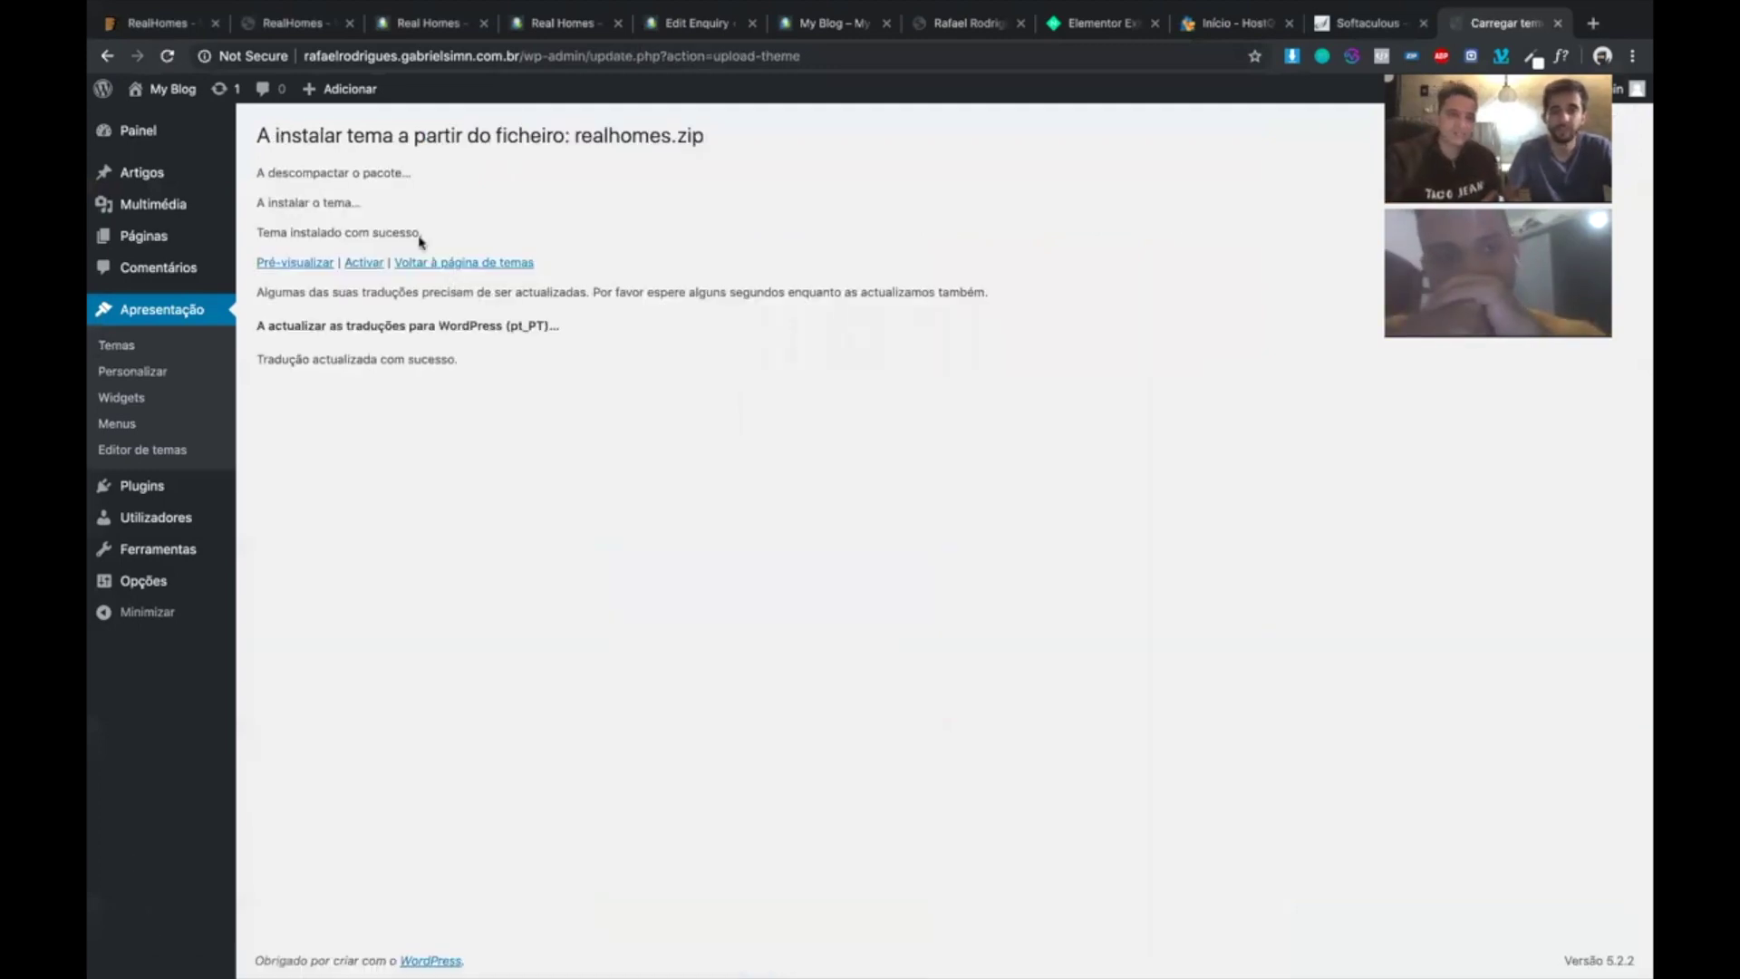
left_click(364, 263)
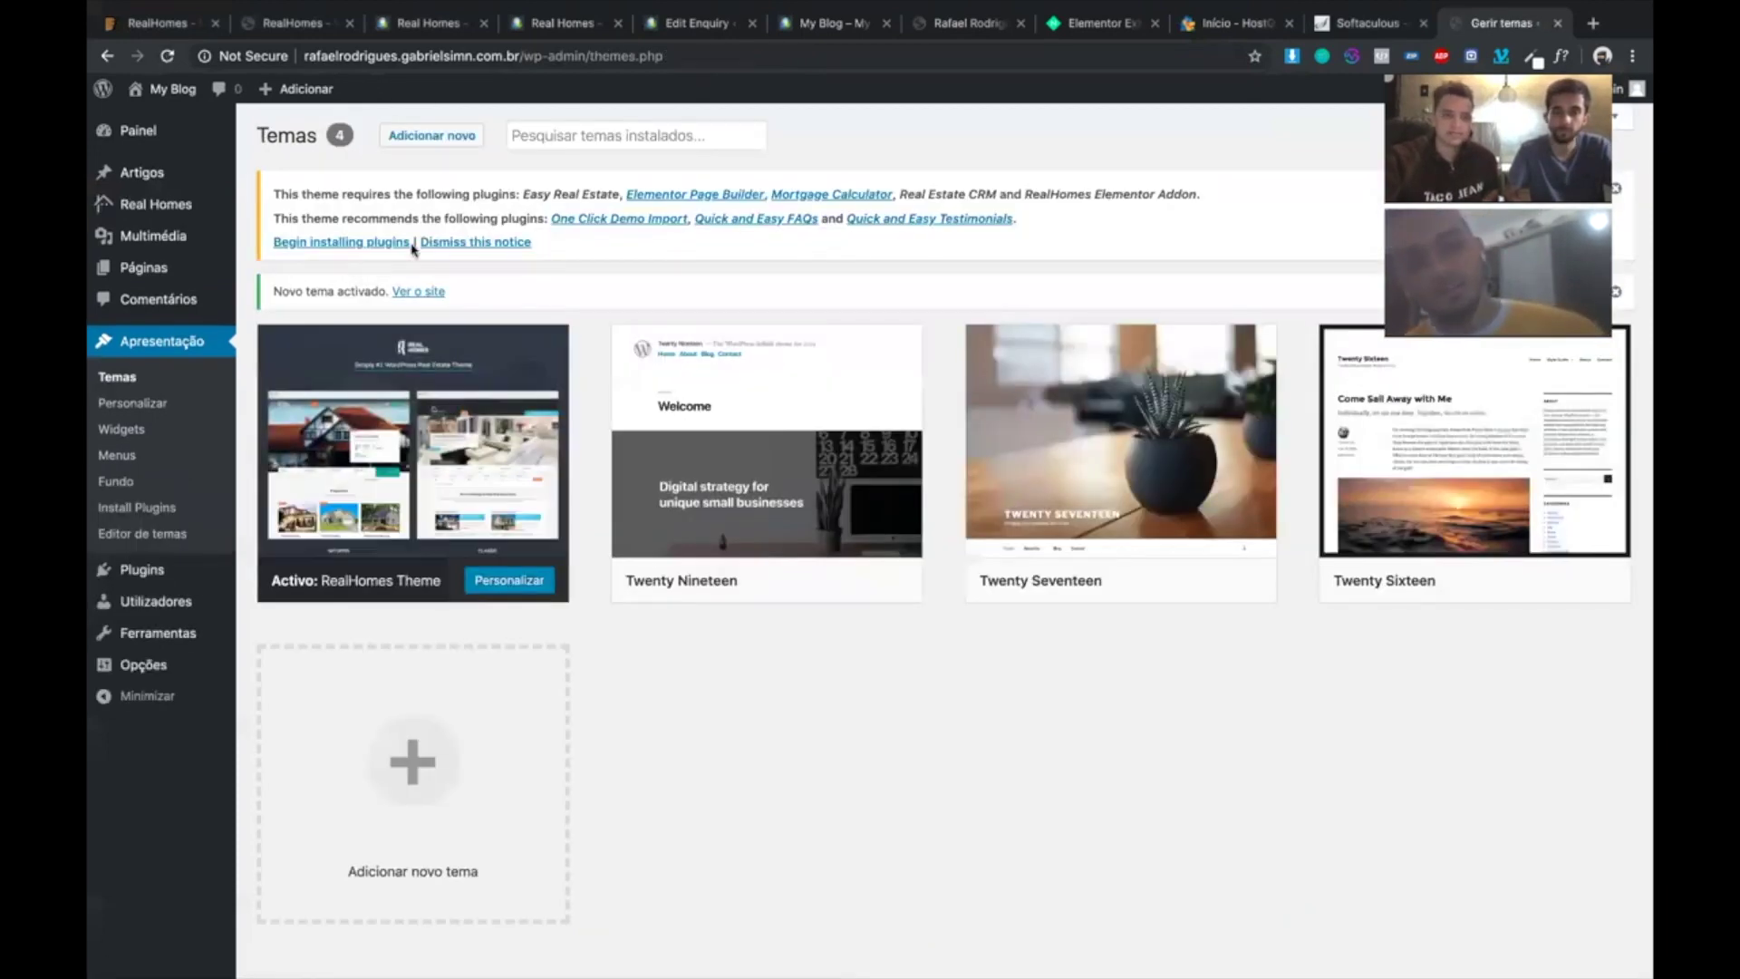
- Set Idioma do site to Português do Brasil in Opções > Geral and save
mouse_move(160, 634)
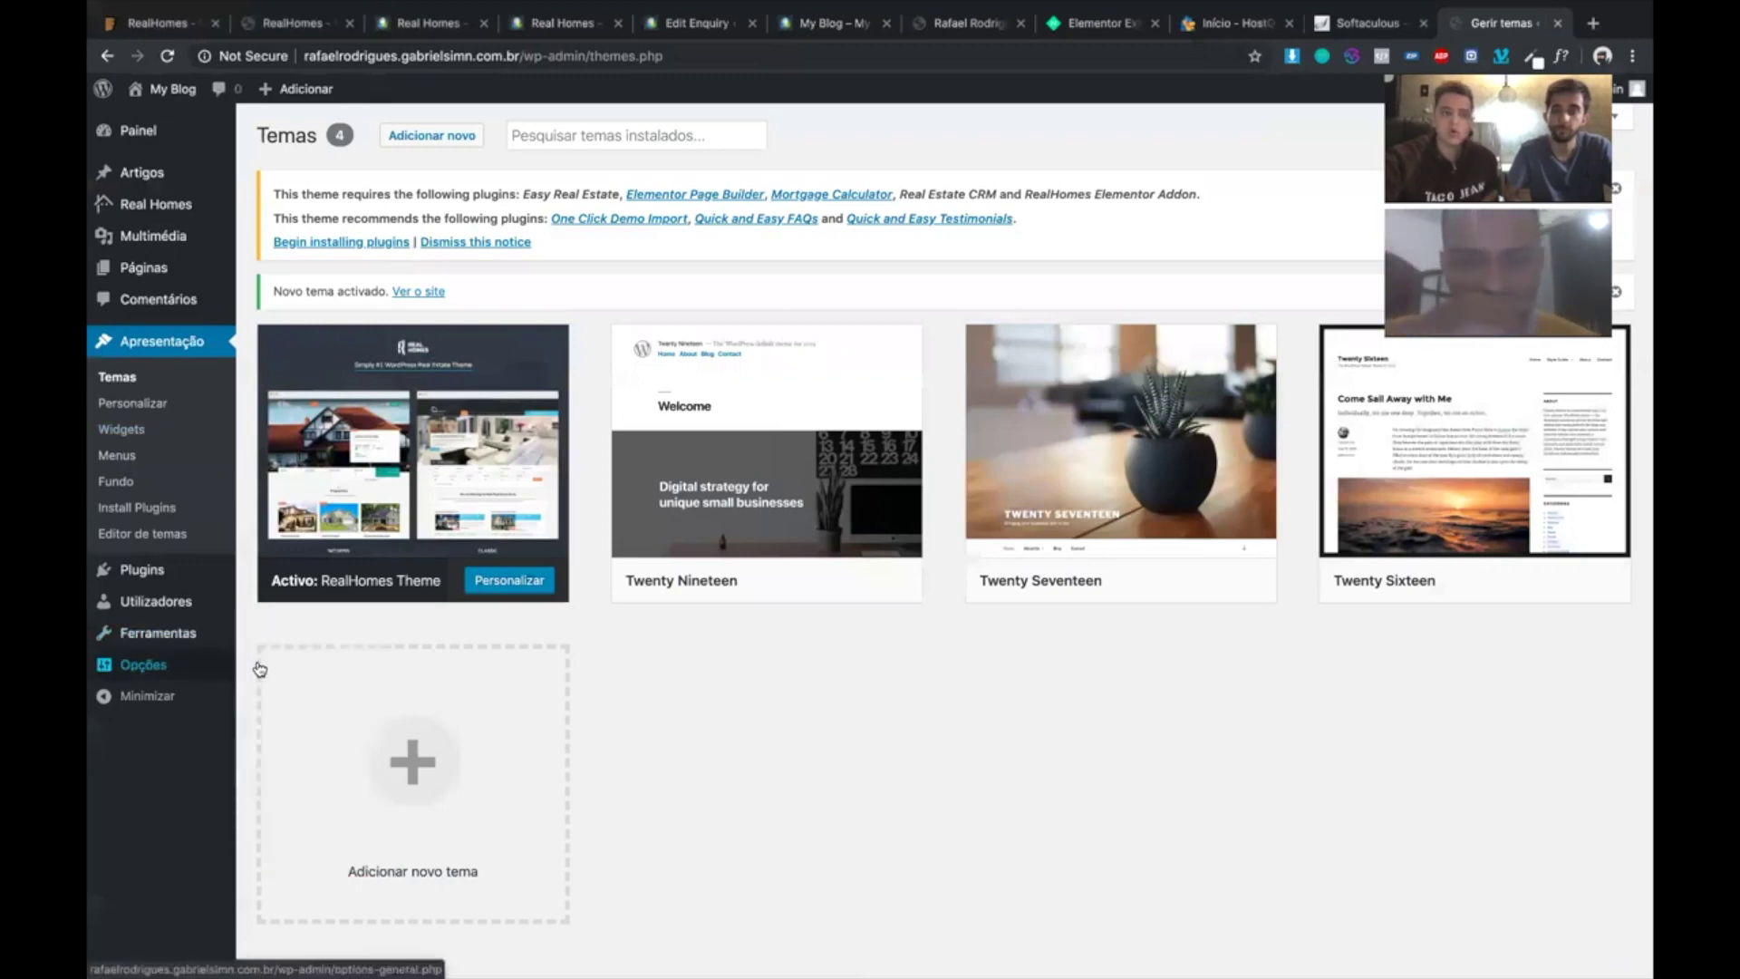
left_click(255, 663)
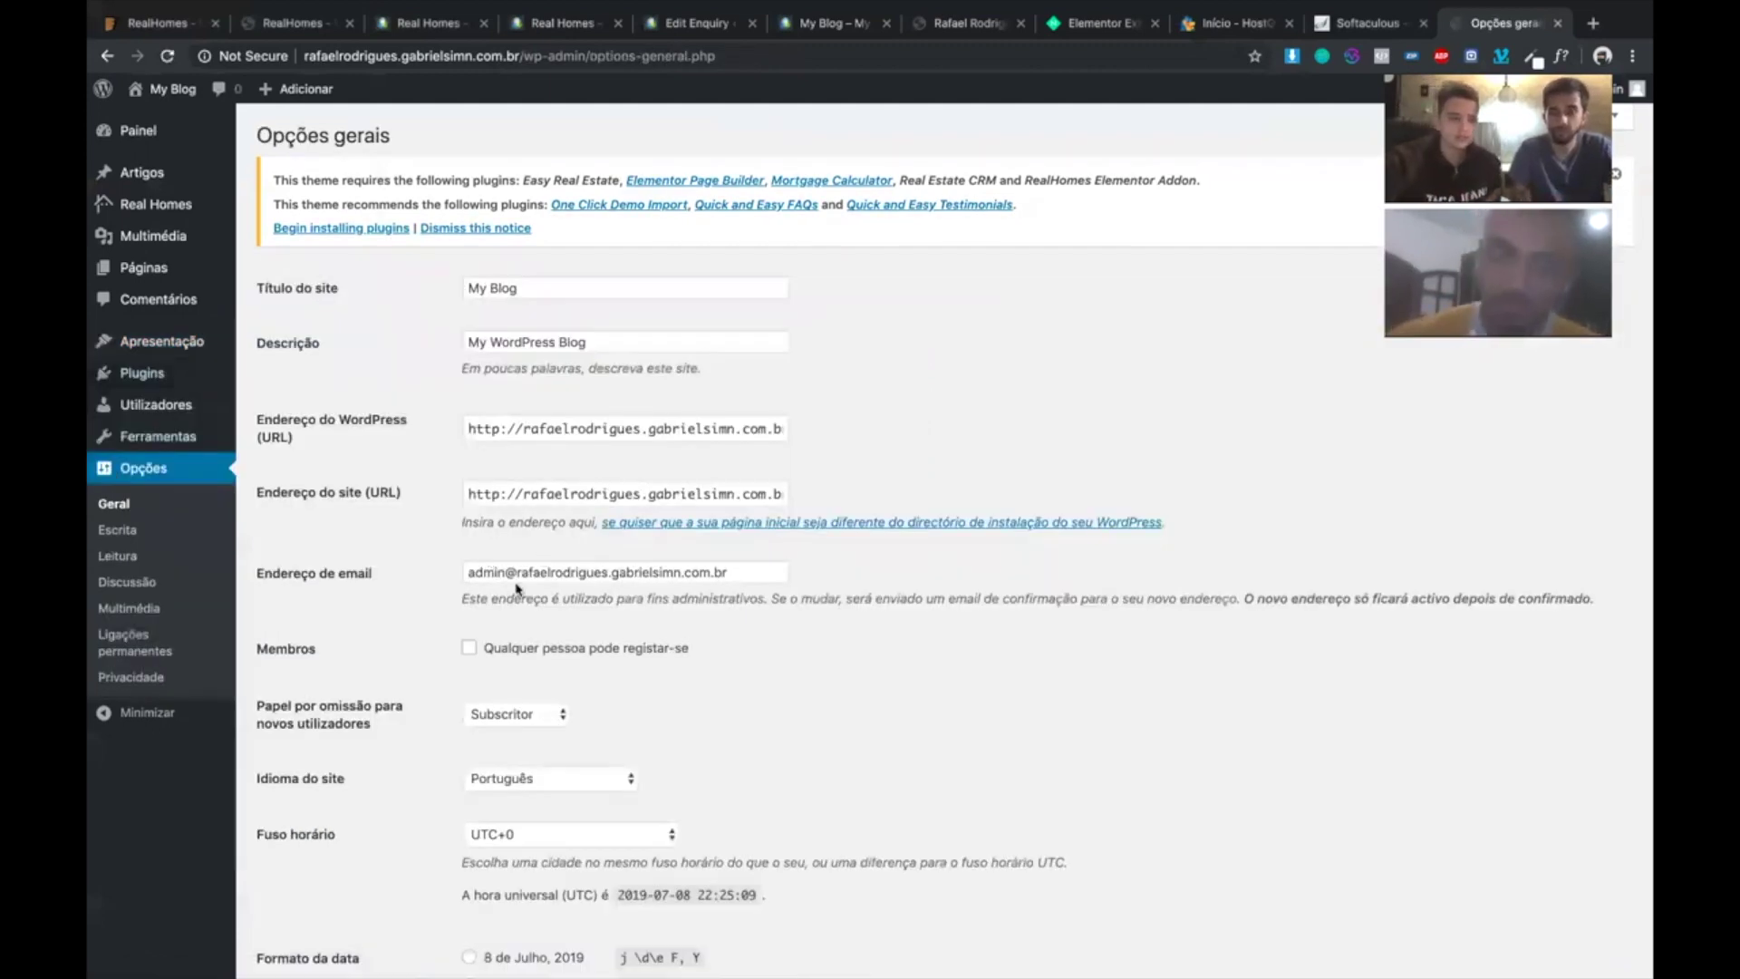
scroll(517, 591, "down", 3)
left_click(519, 597)
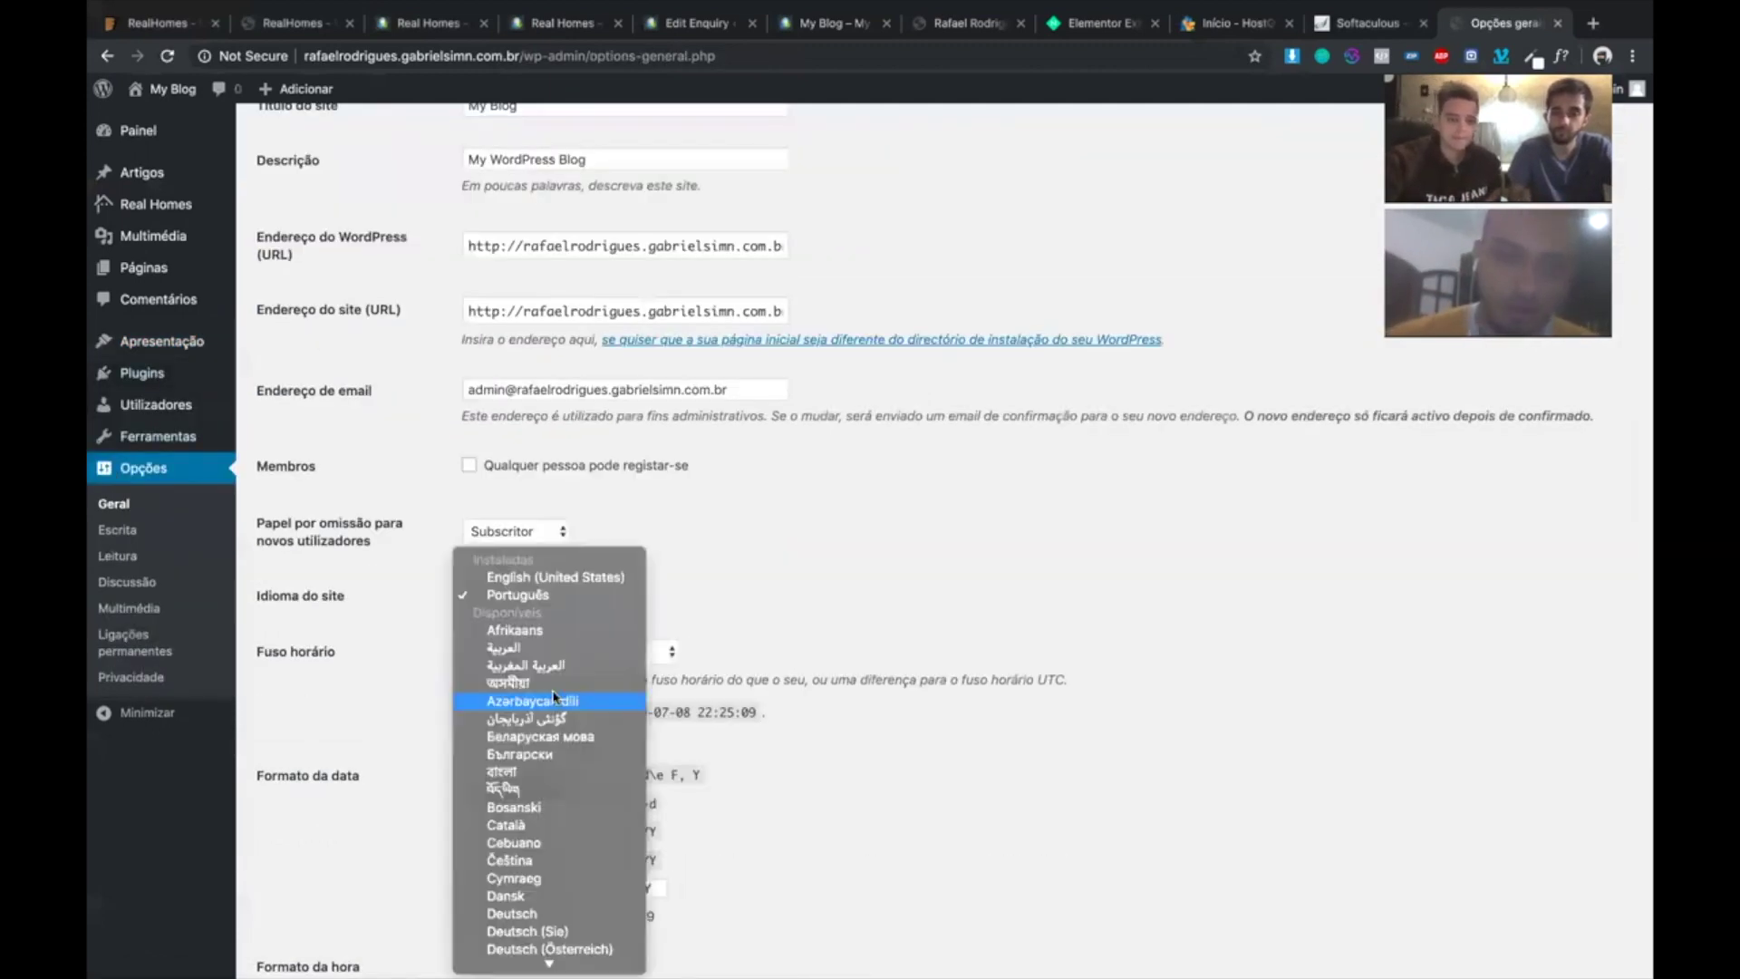
scroll(555, 696, "down", 5)
scroll(555, 696, "down", 7)
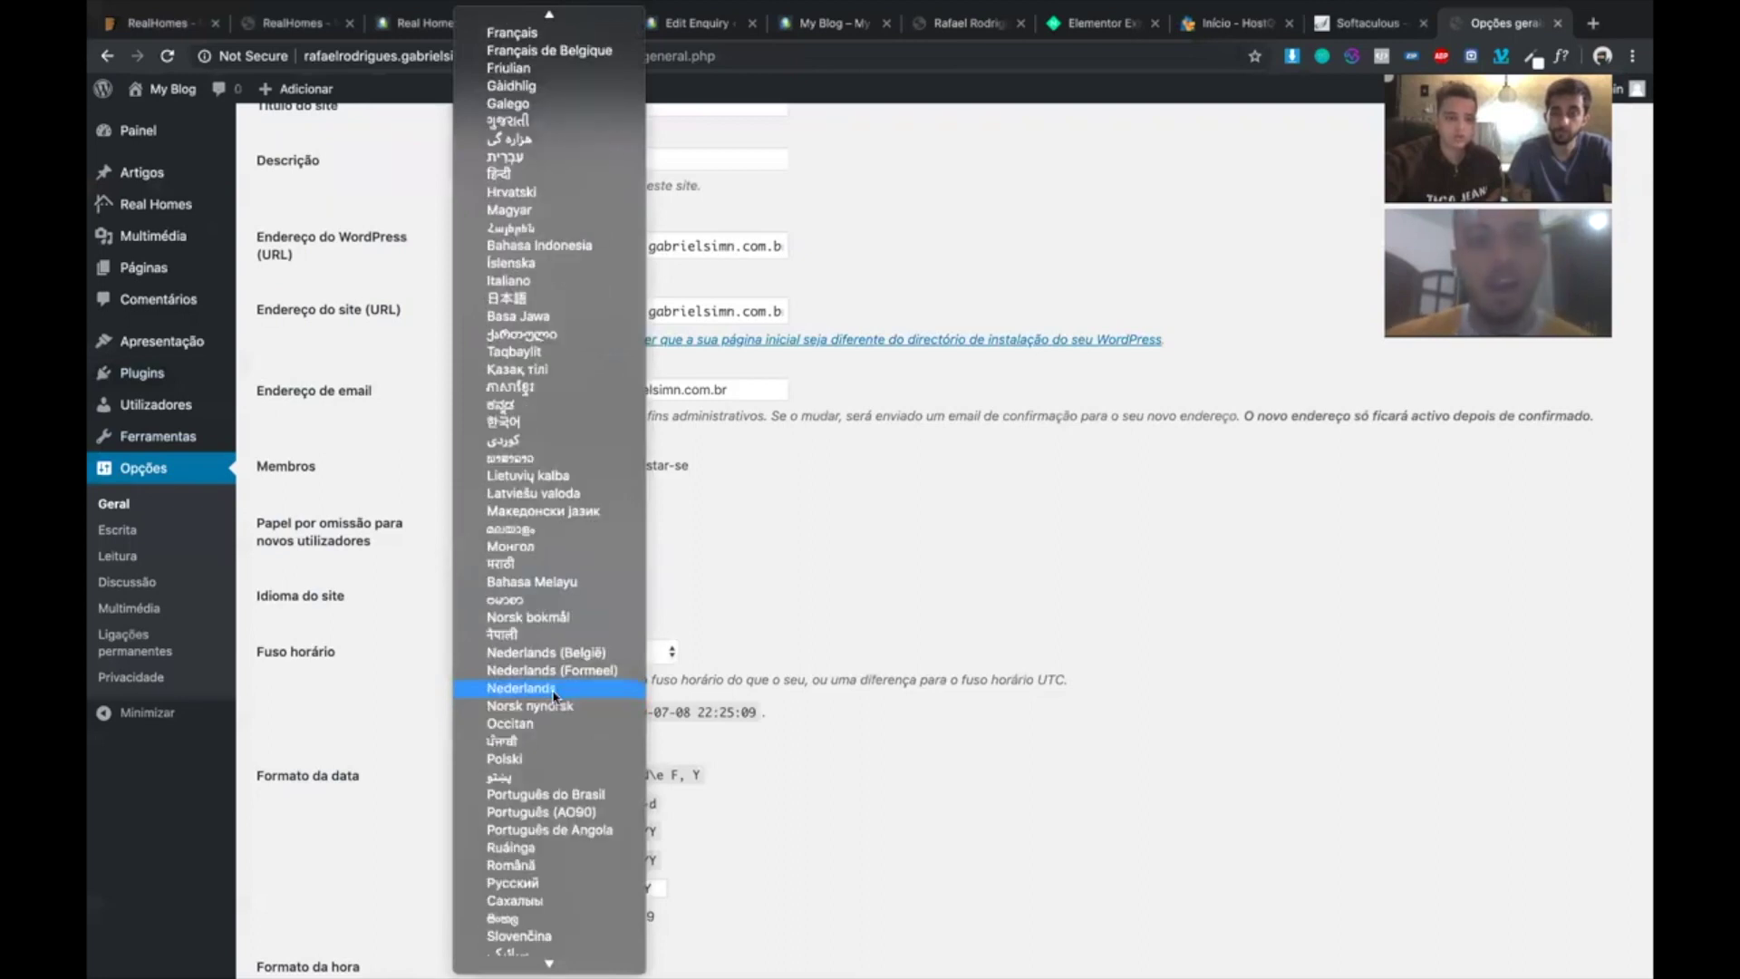
scroll(559, 664, "down", 3)
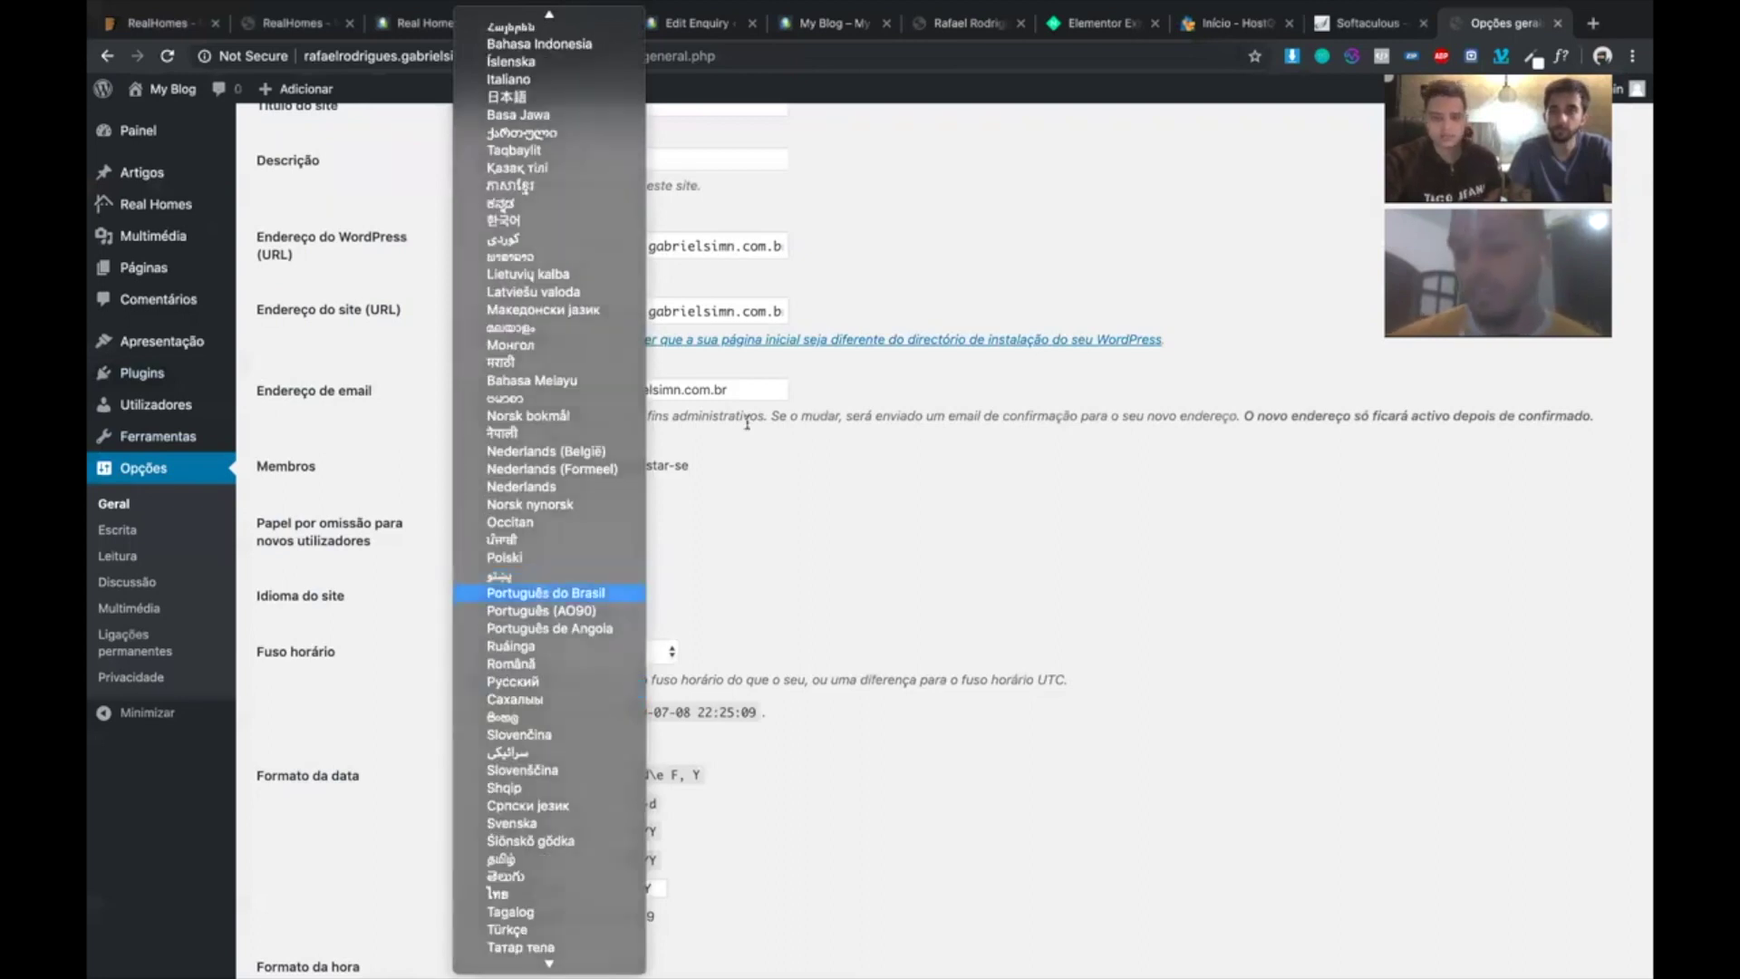
left_click(732, 526)
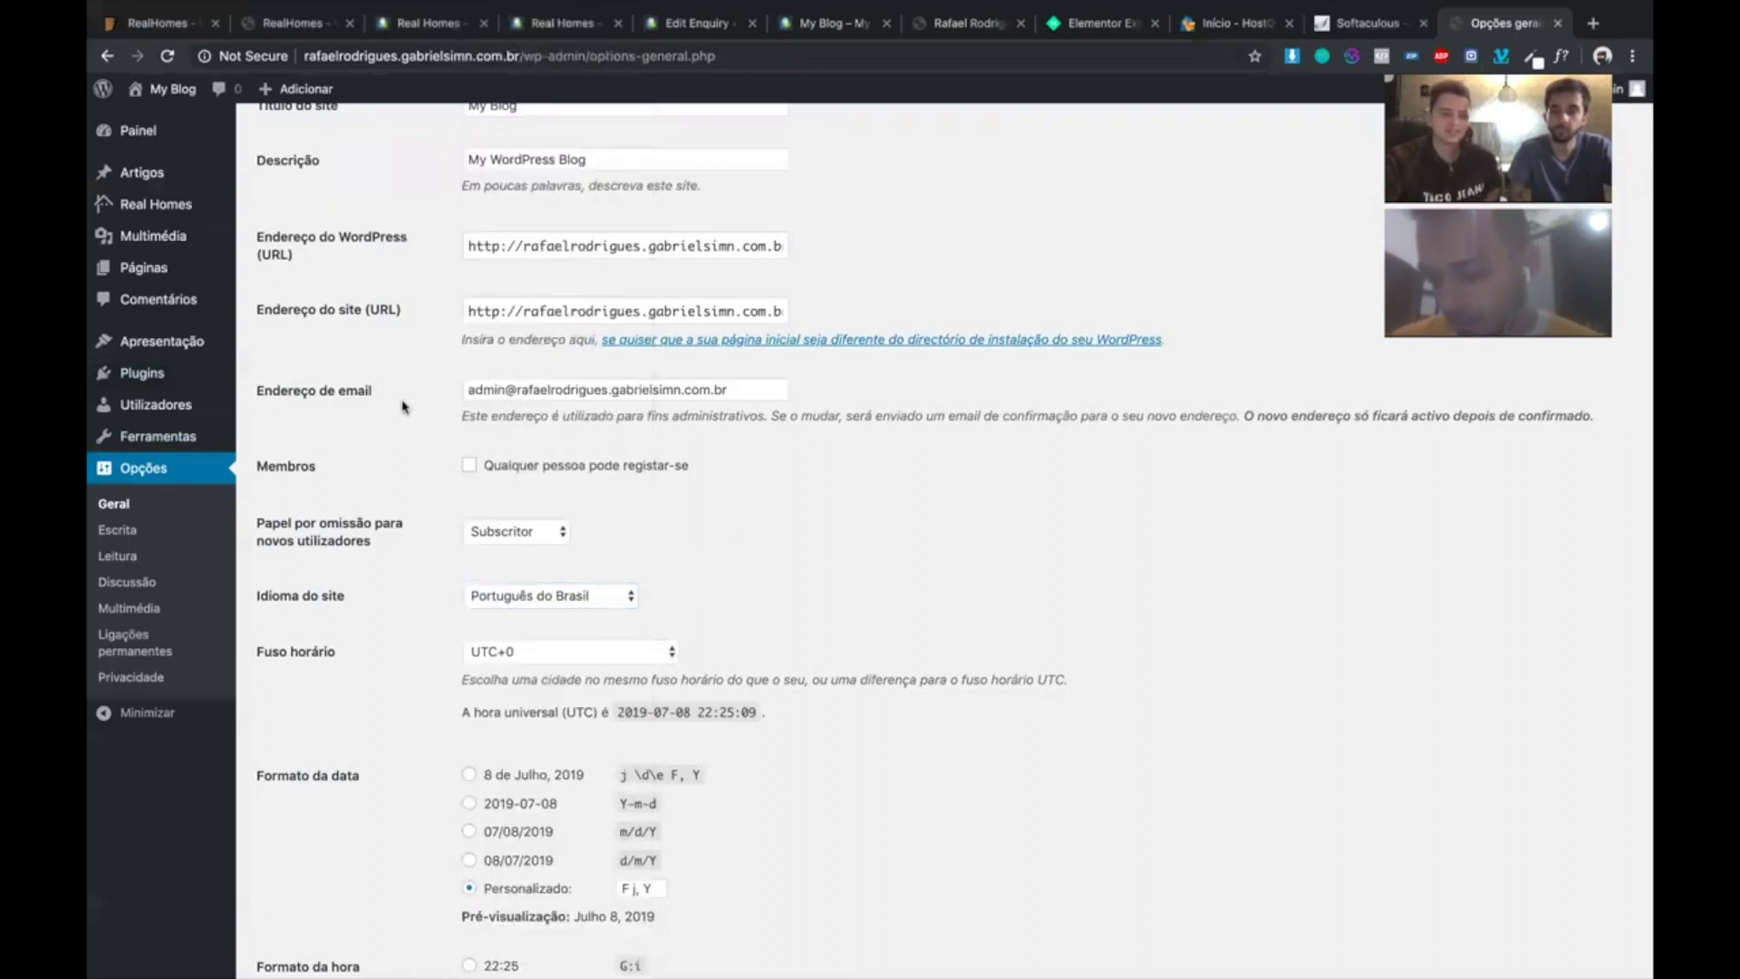
scroll(717, 713, "down", 5)
left_click(284, 884)
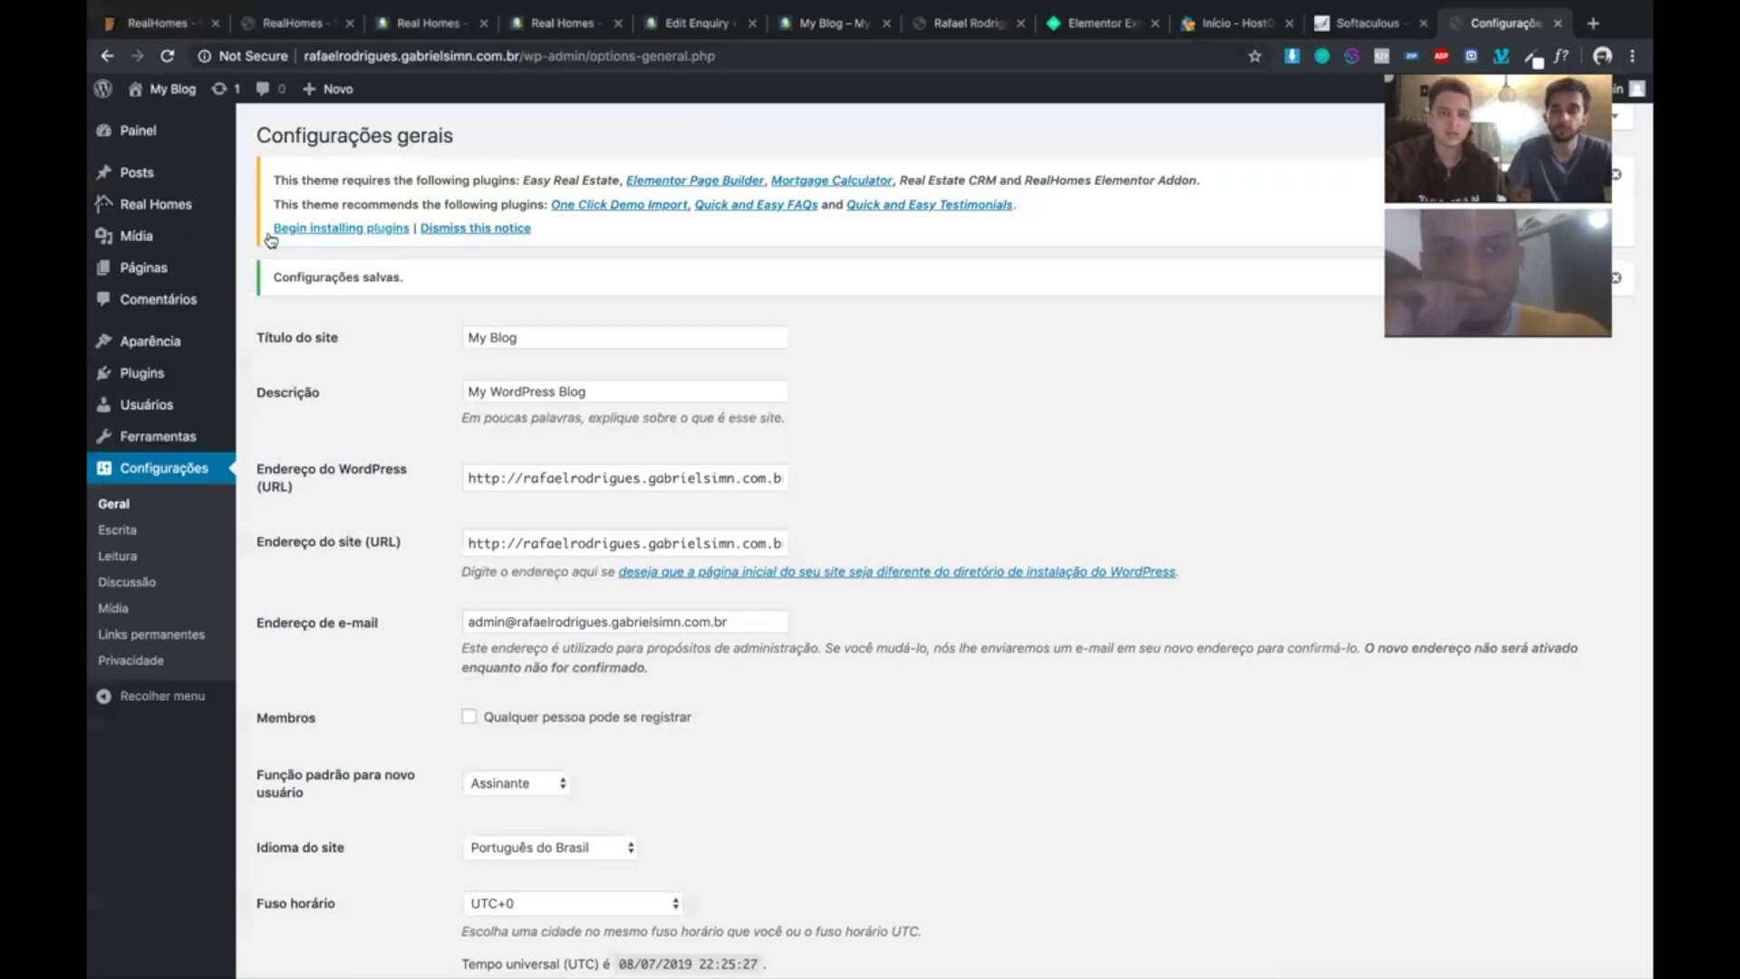
- Bulk-install all eight of the theme's required and recommended plugins
left_click(339, 232)
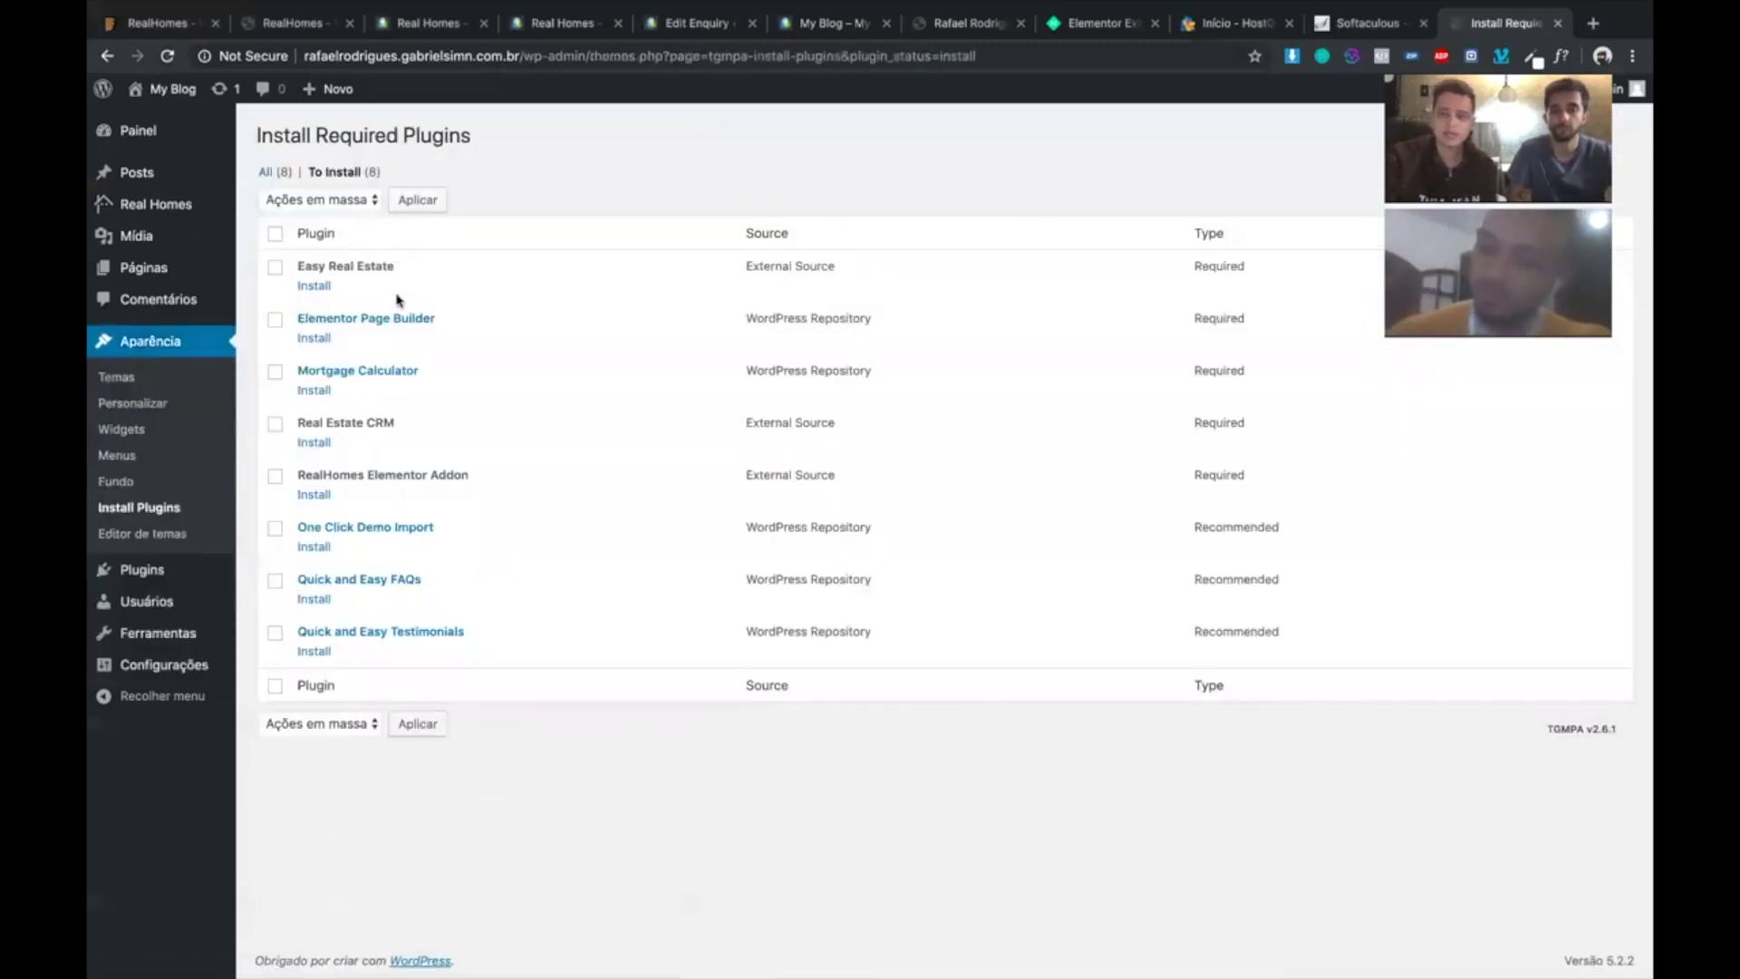
left_click(275, 233)
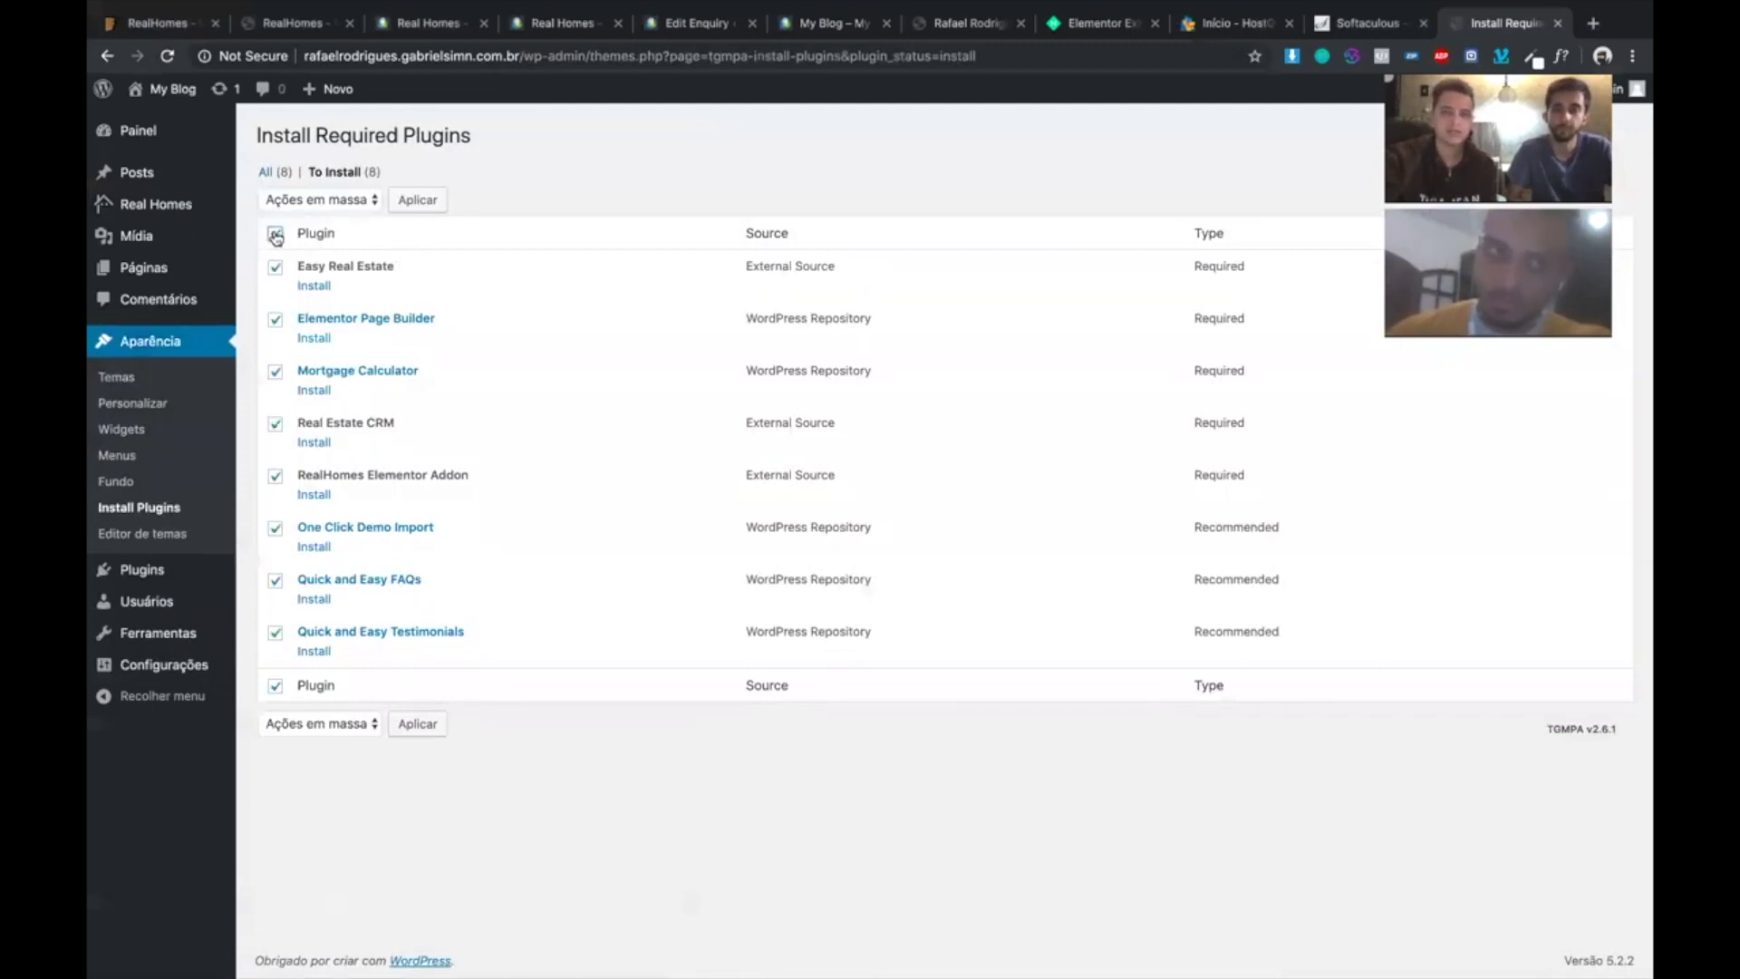
left_click(339, 201)
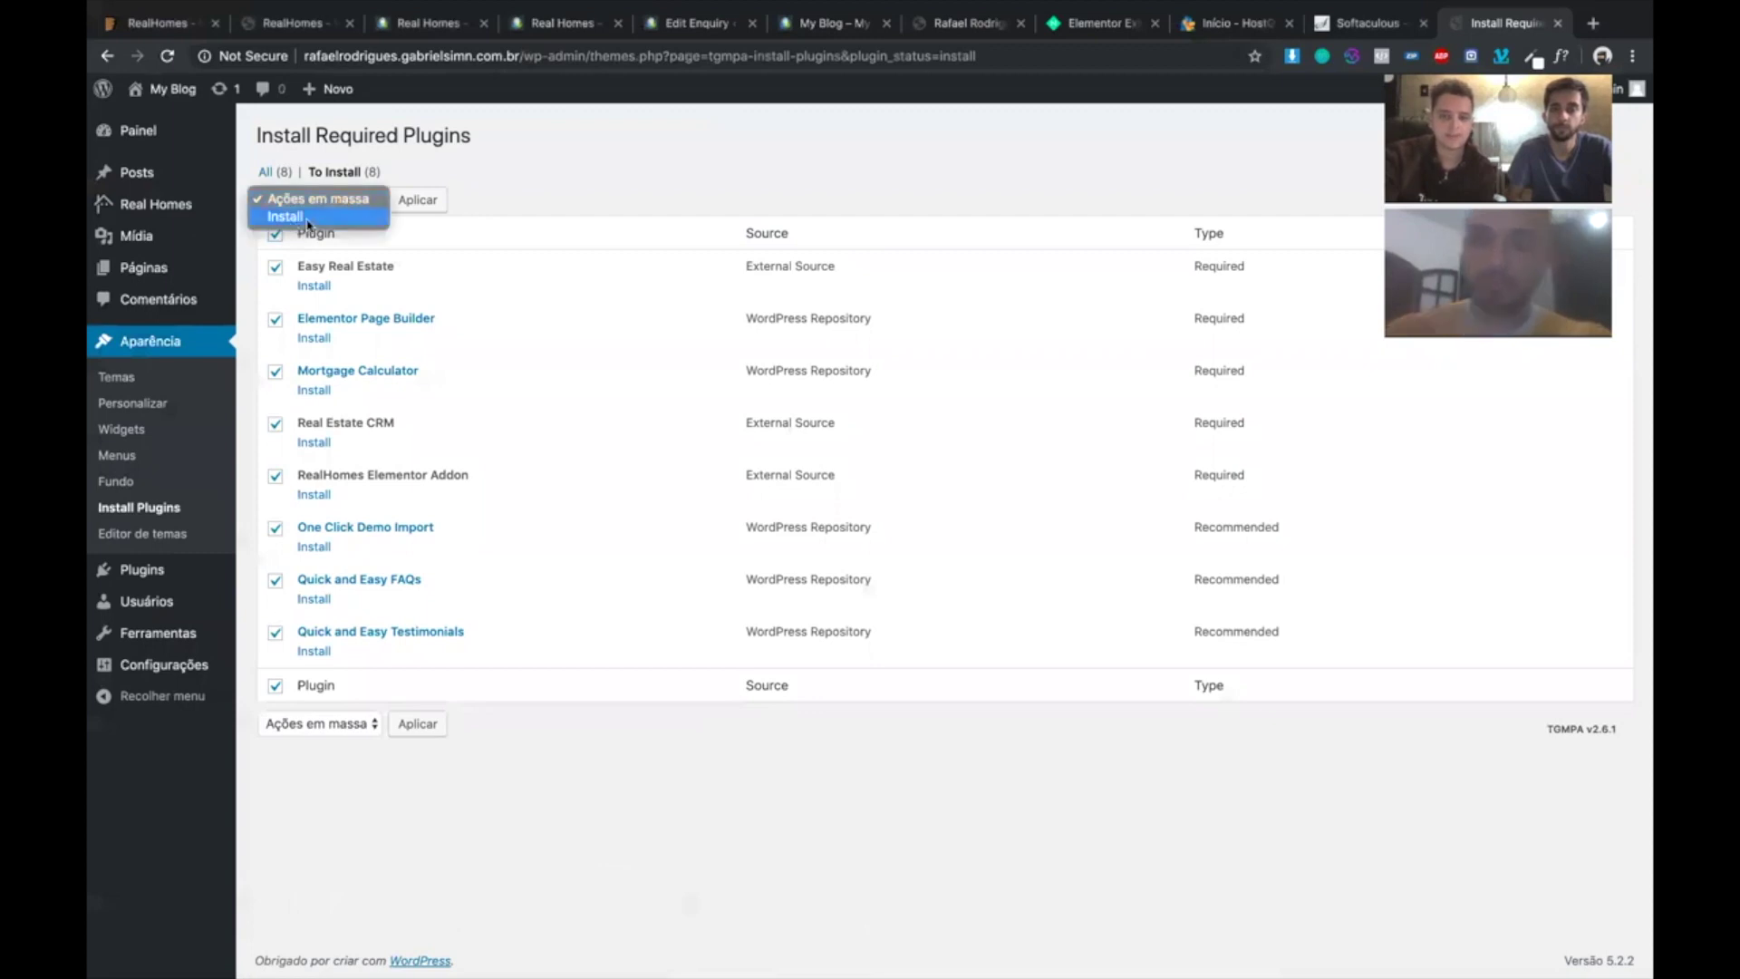
left_click(308, 218)
left_click(411, 201)
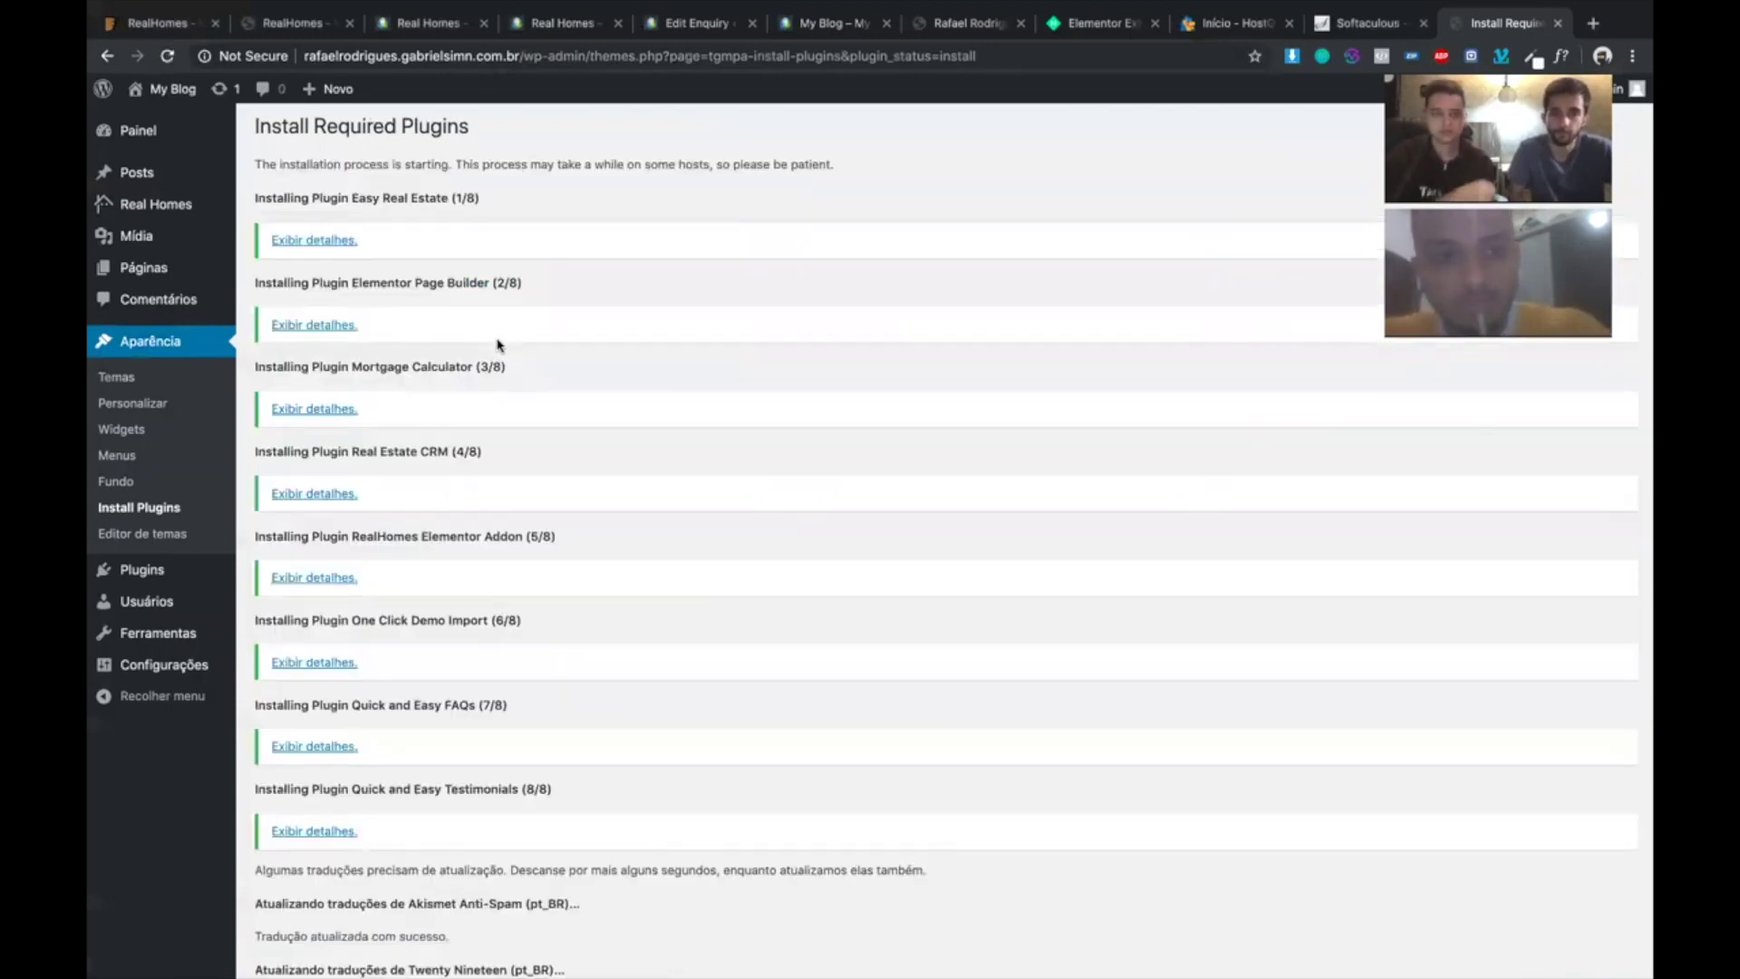
- Return to the plugin installer and bulk-activate all eight plugins
scroll(510, 351, "down", 5)
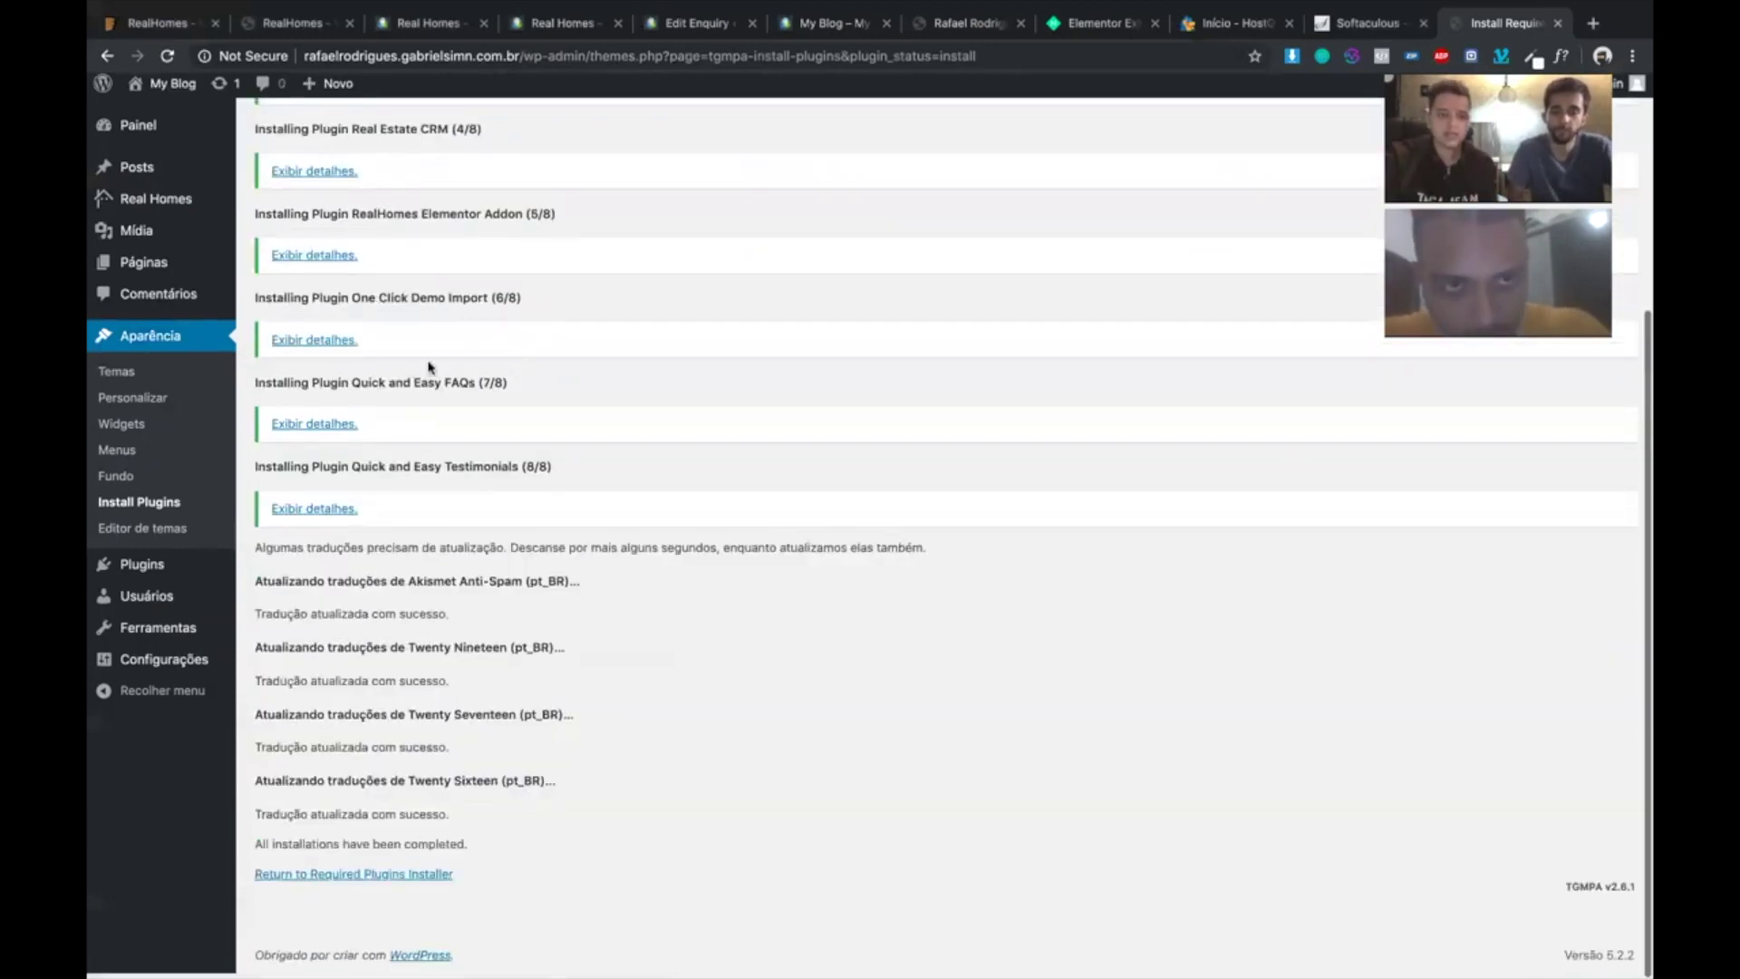
left_click(302, 880)
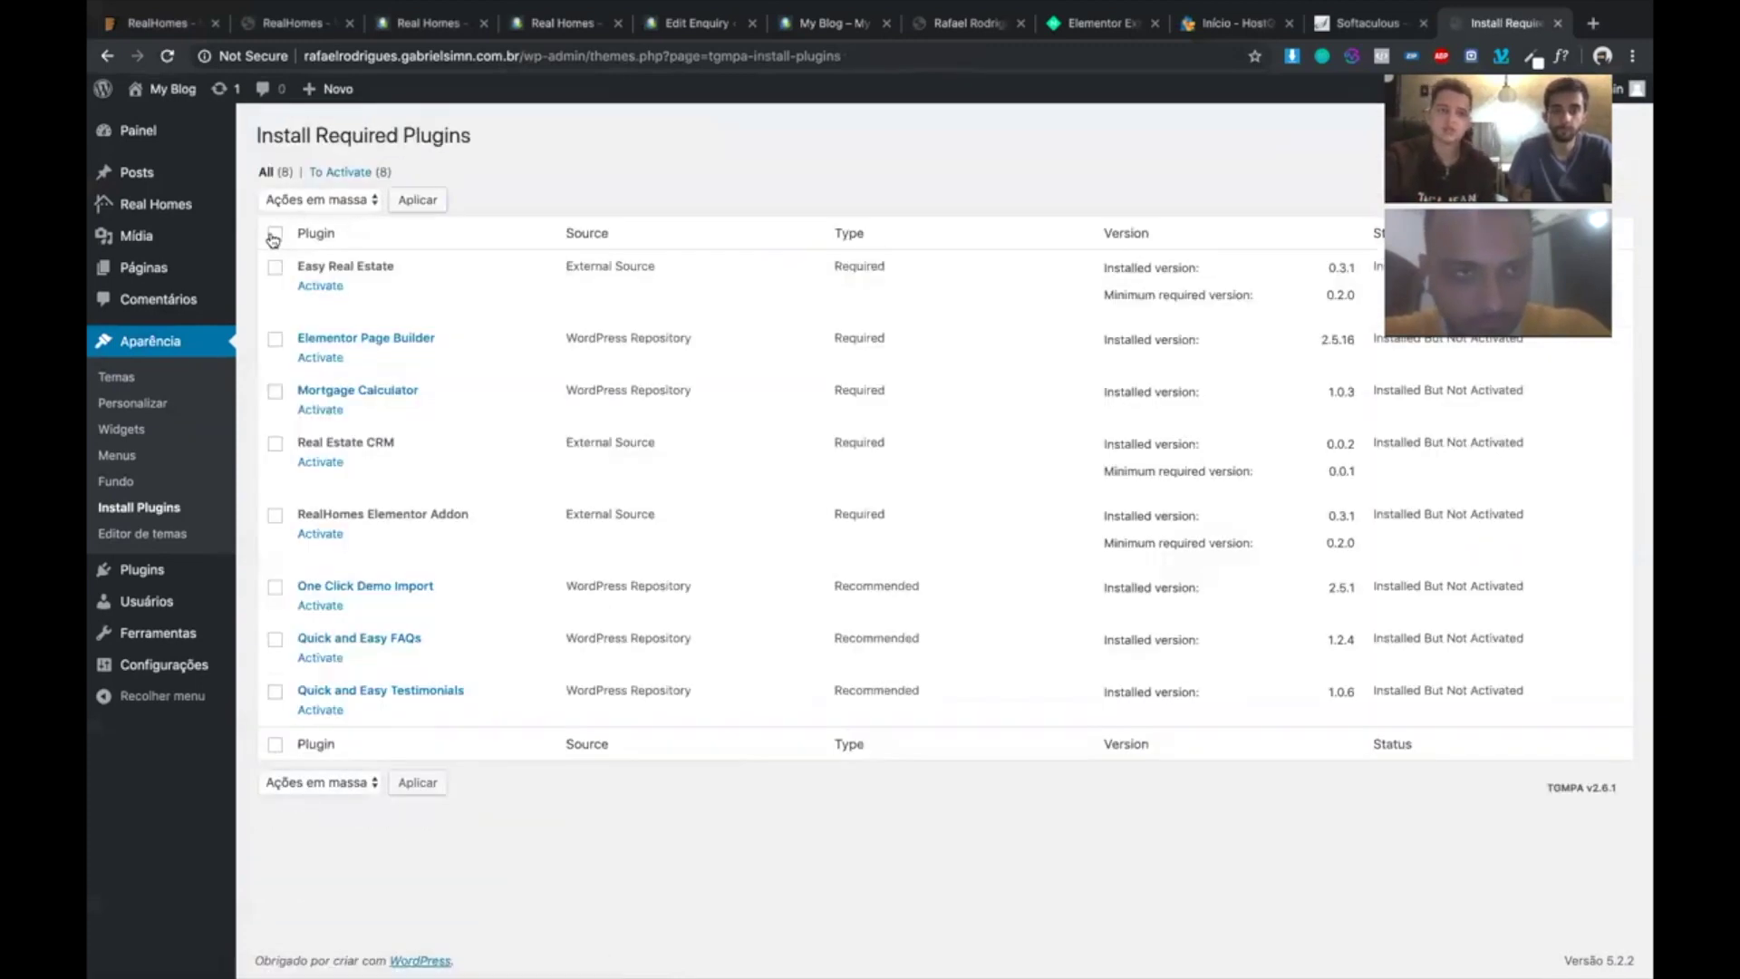
left_click(273, 238)
left_click(335, 207)
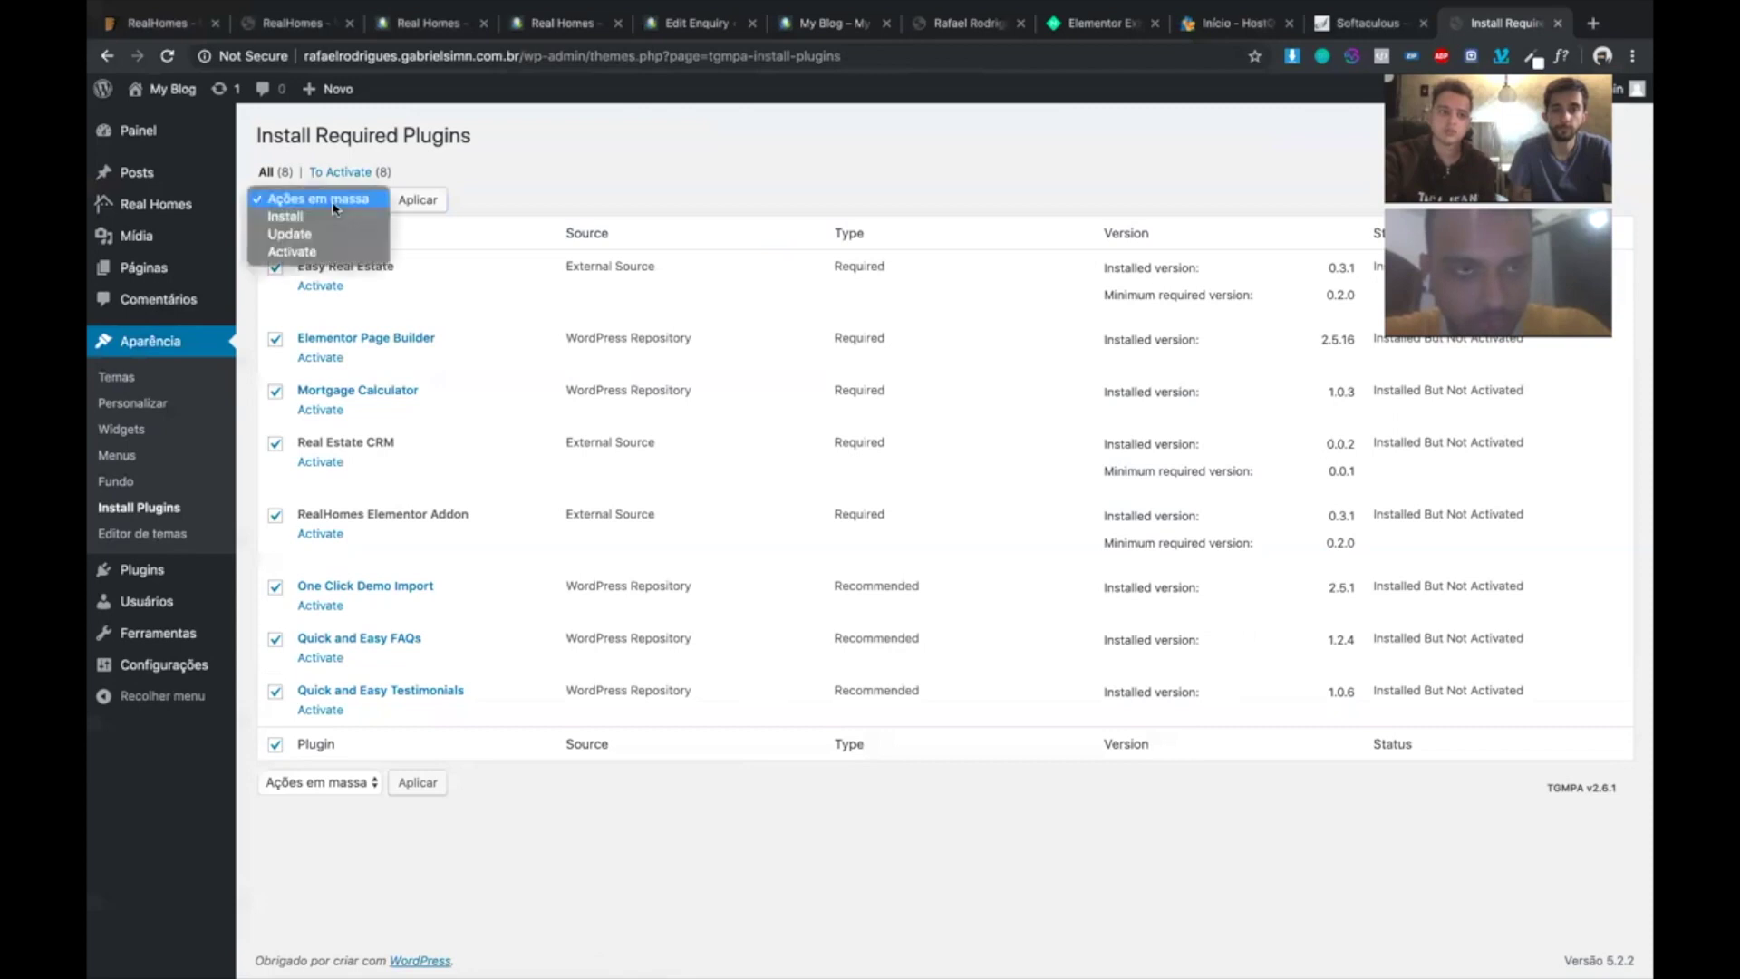
left_click(308, 251)
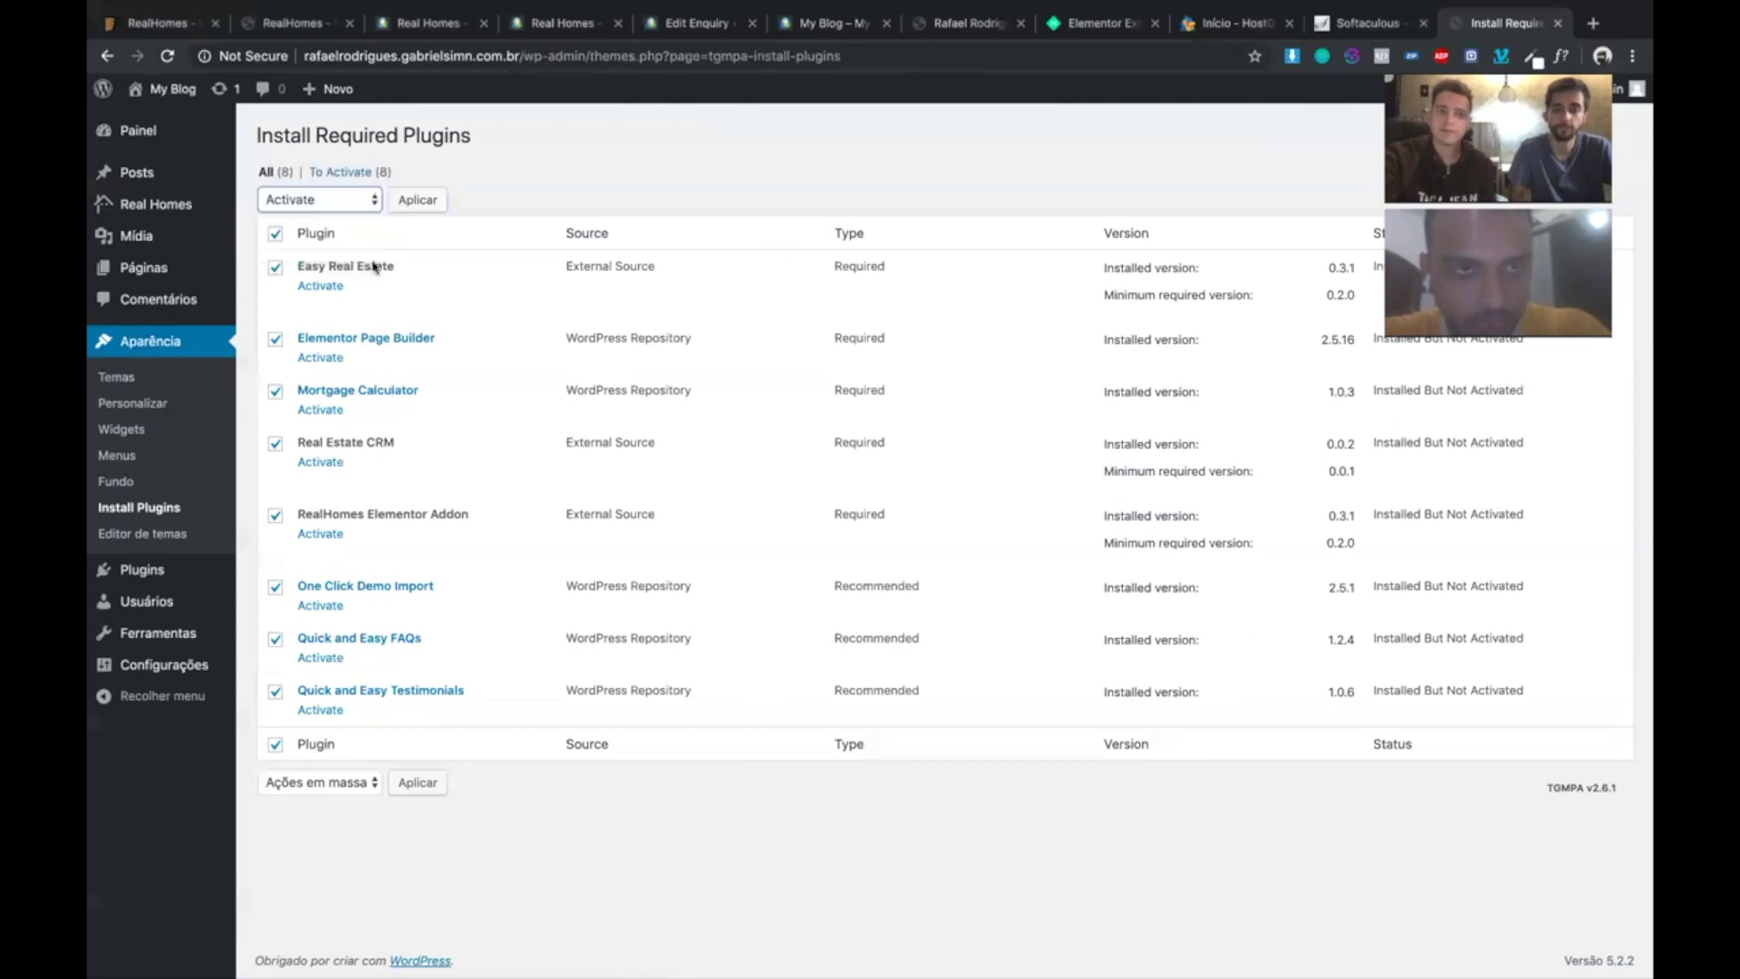
left_click(416, 200)
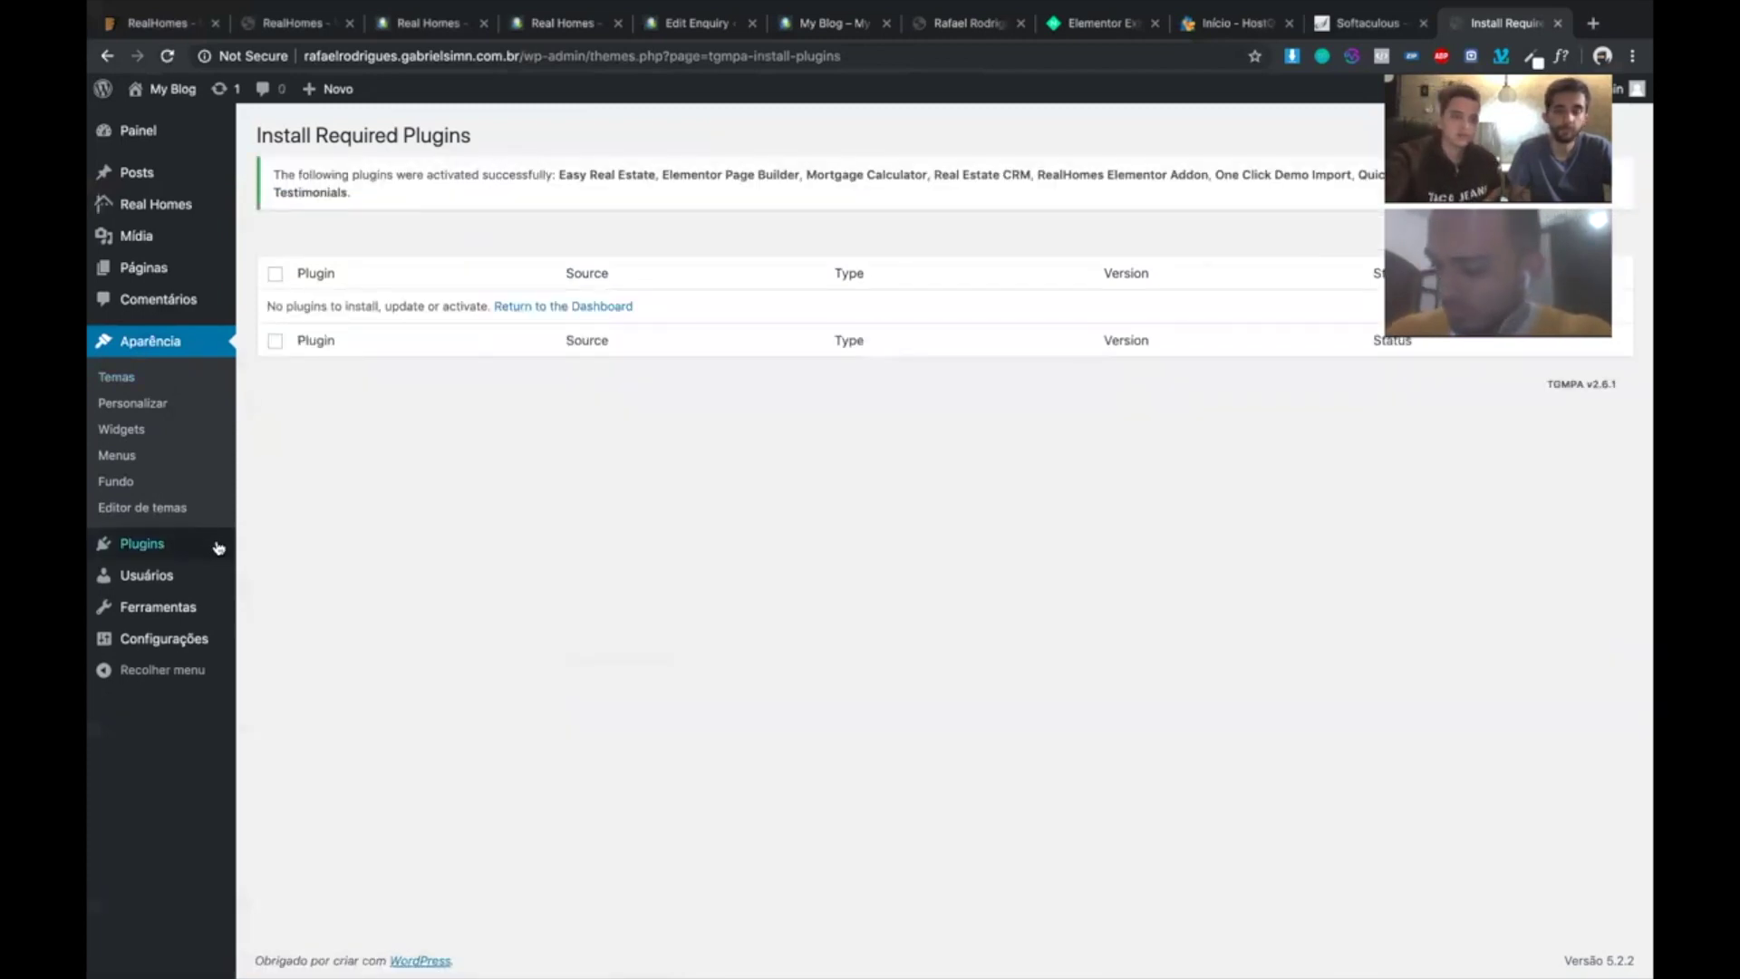
left_click(300, 547)
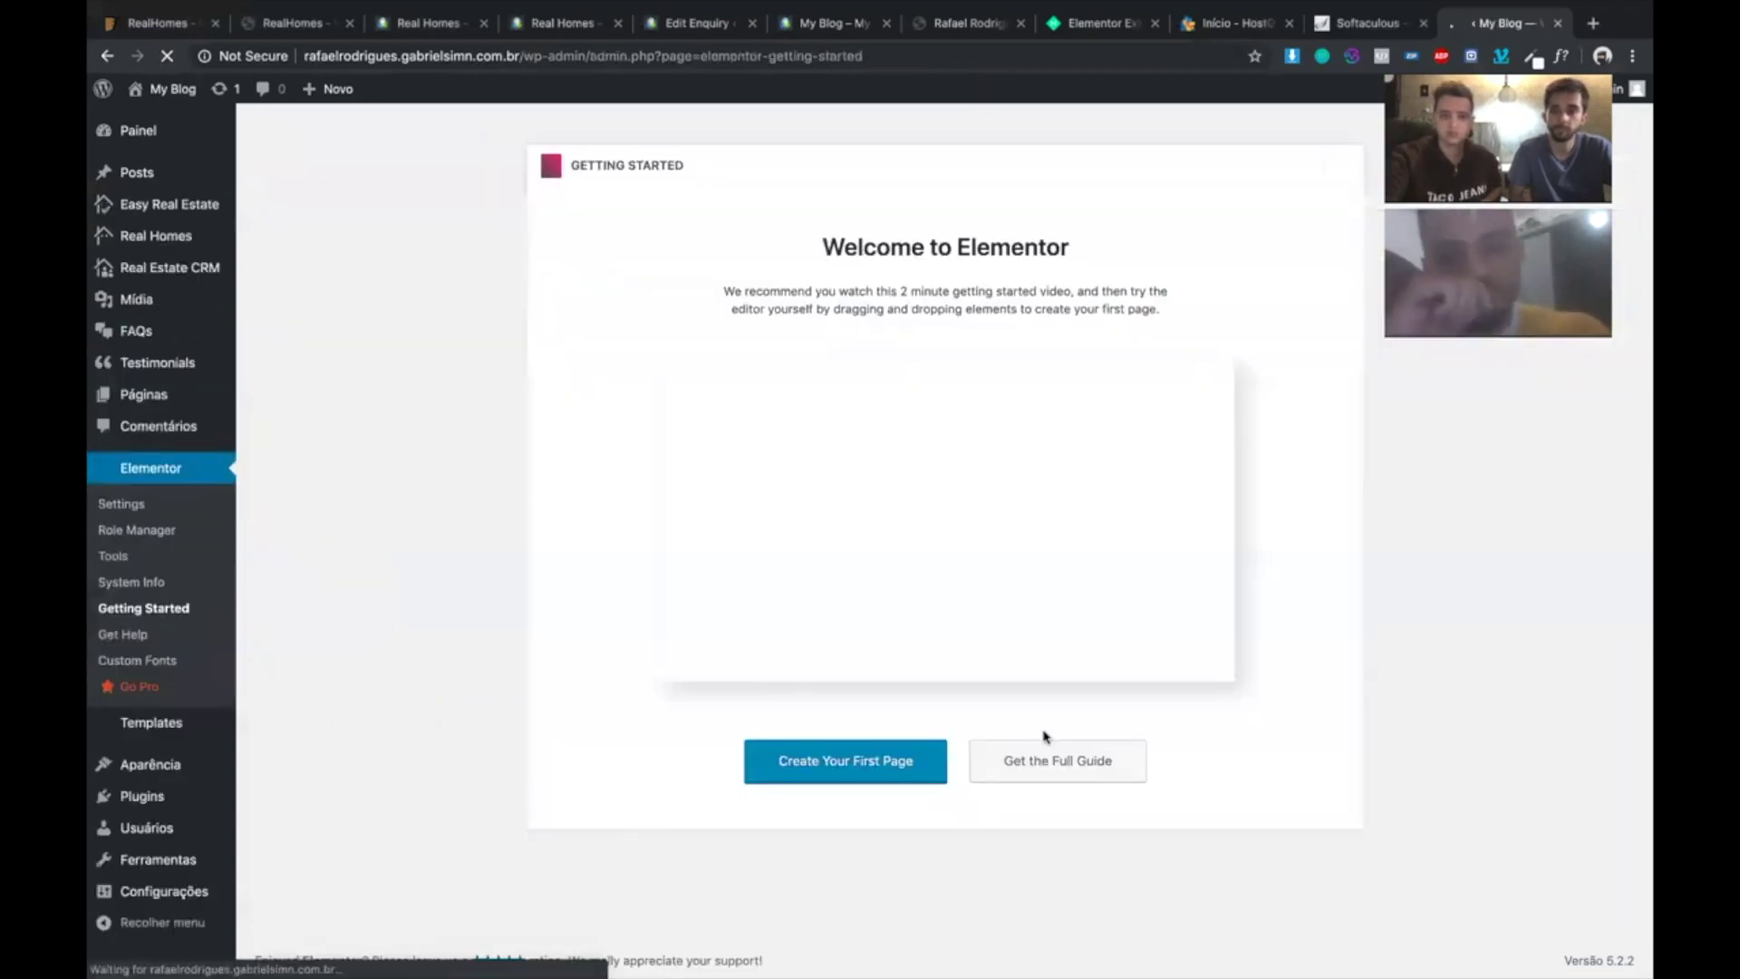
- Close the Elementor welcome screen and open Real Homes > Importação de Demos
left_click(1344, 167)
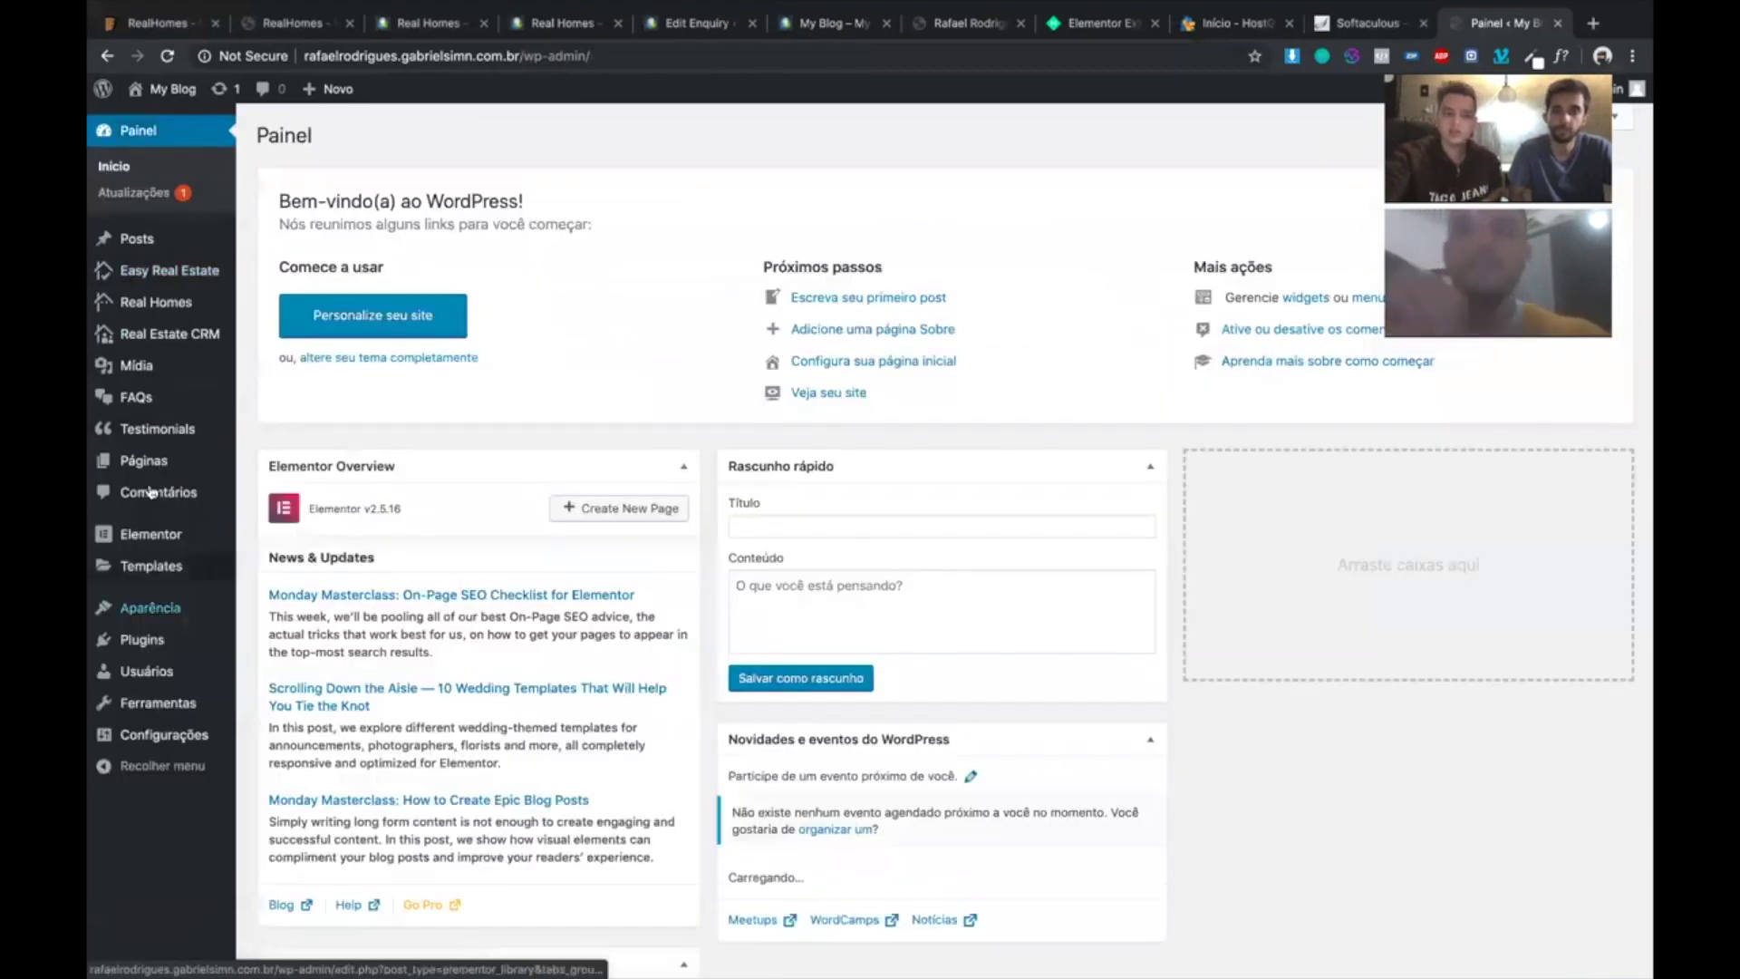
mouse_move(202, 269)
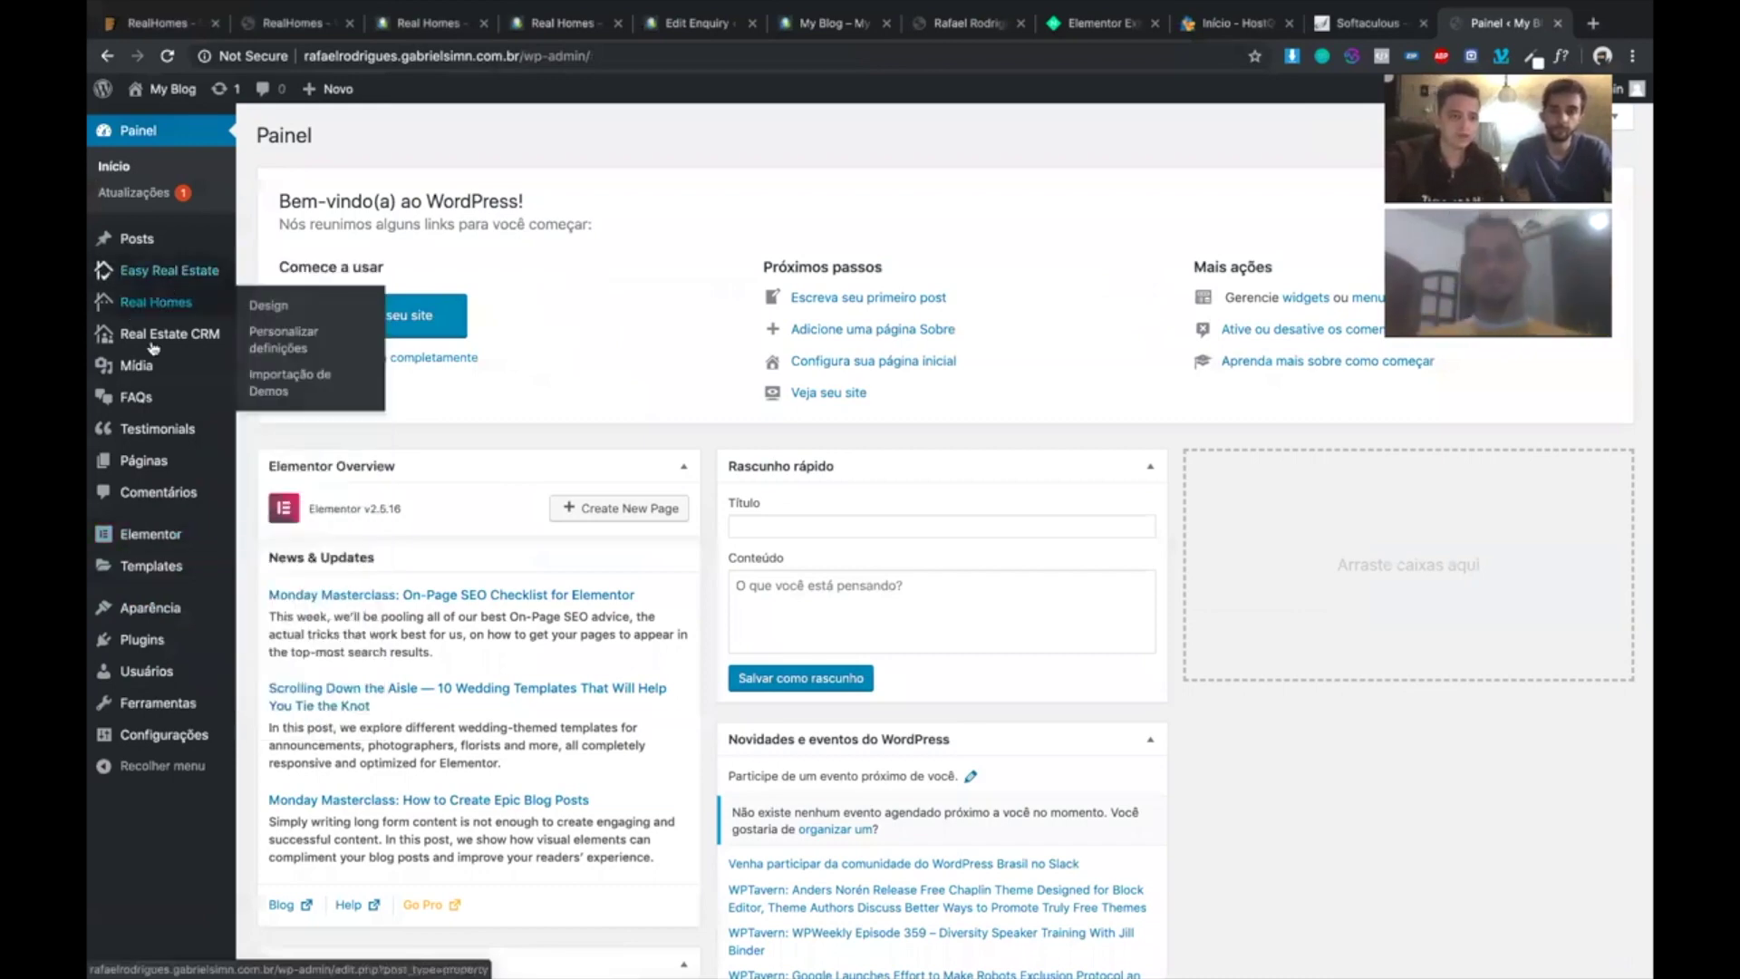
mouse_move(177, 309)
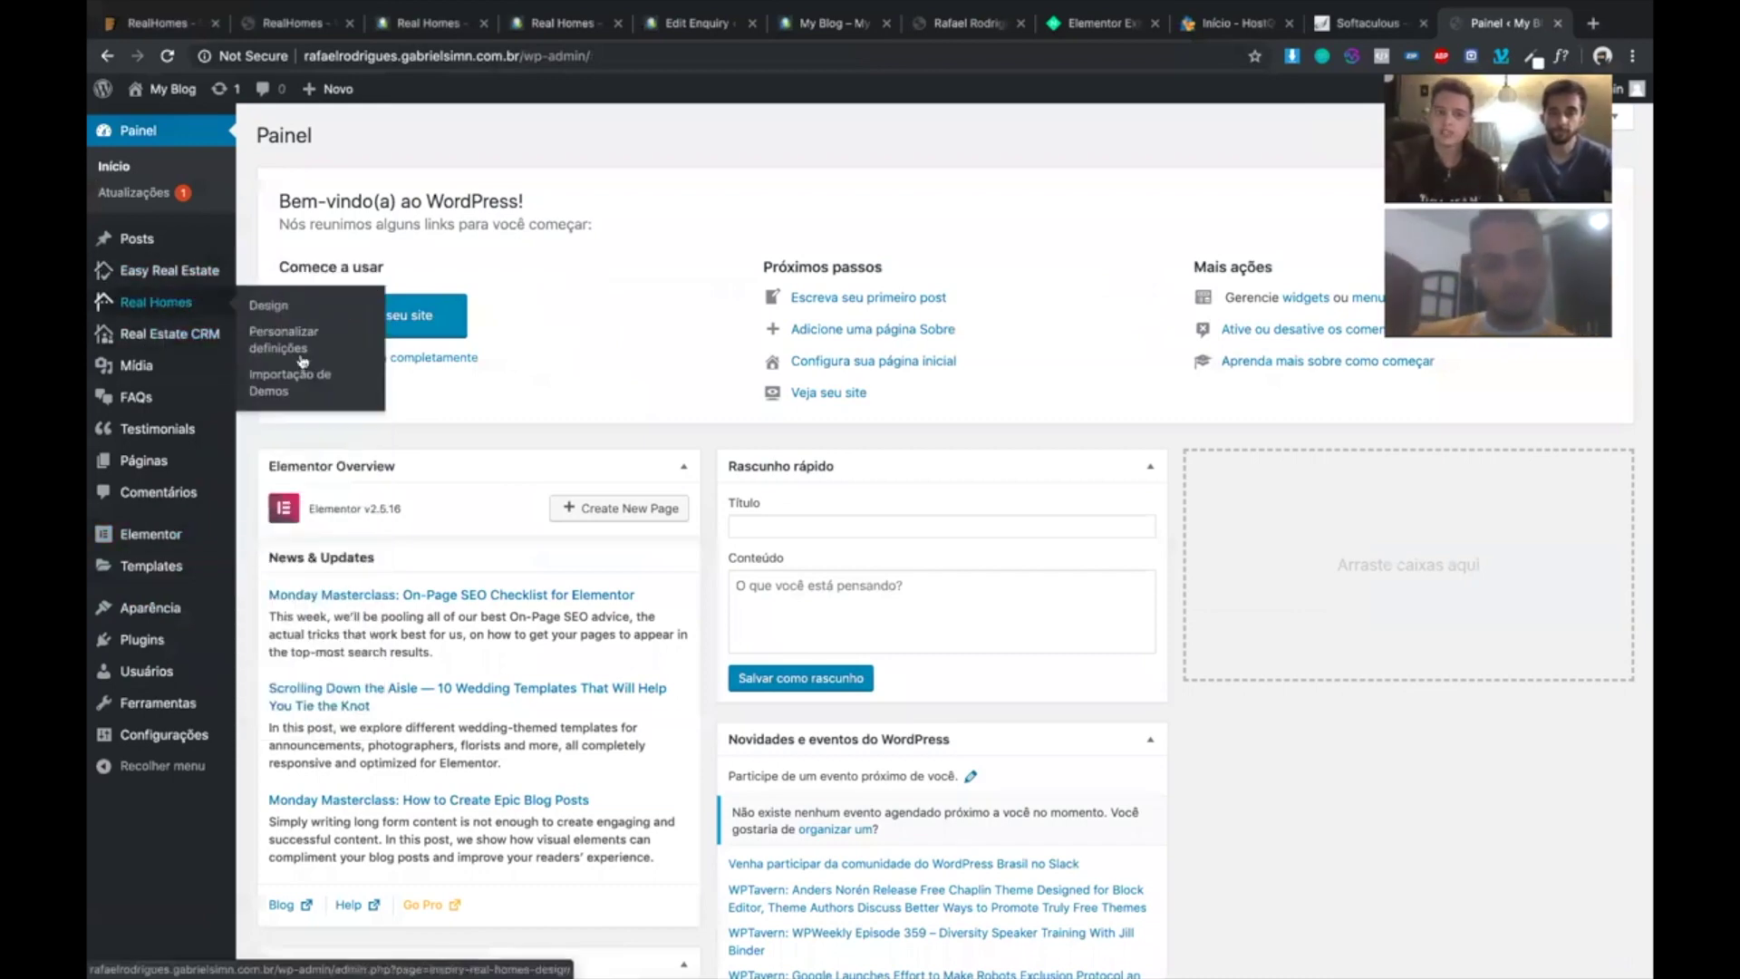
left_click(275, 392)
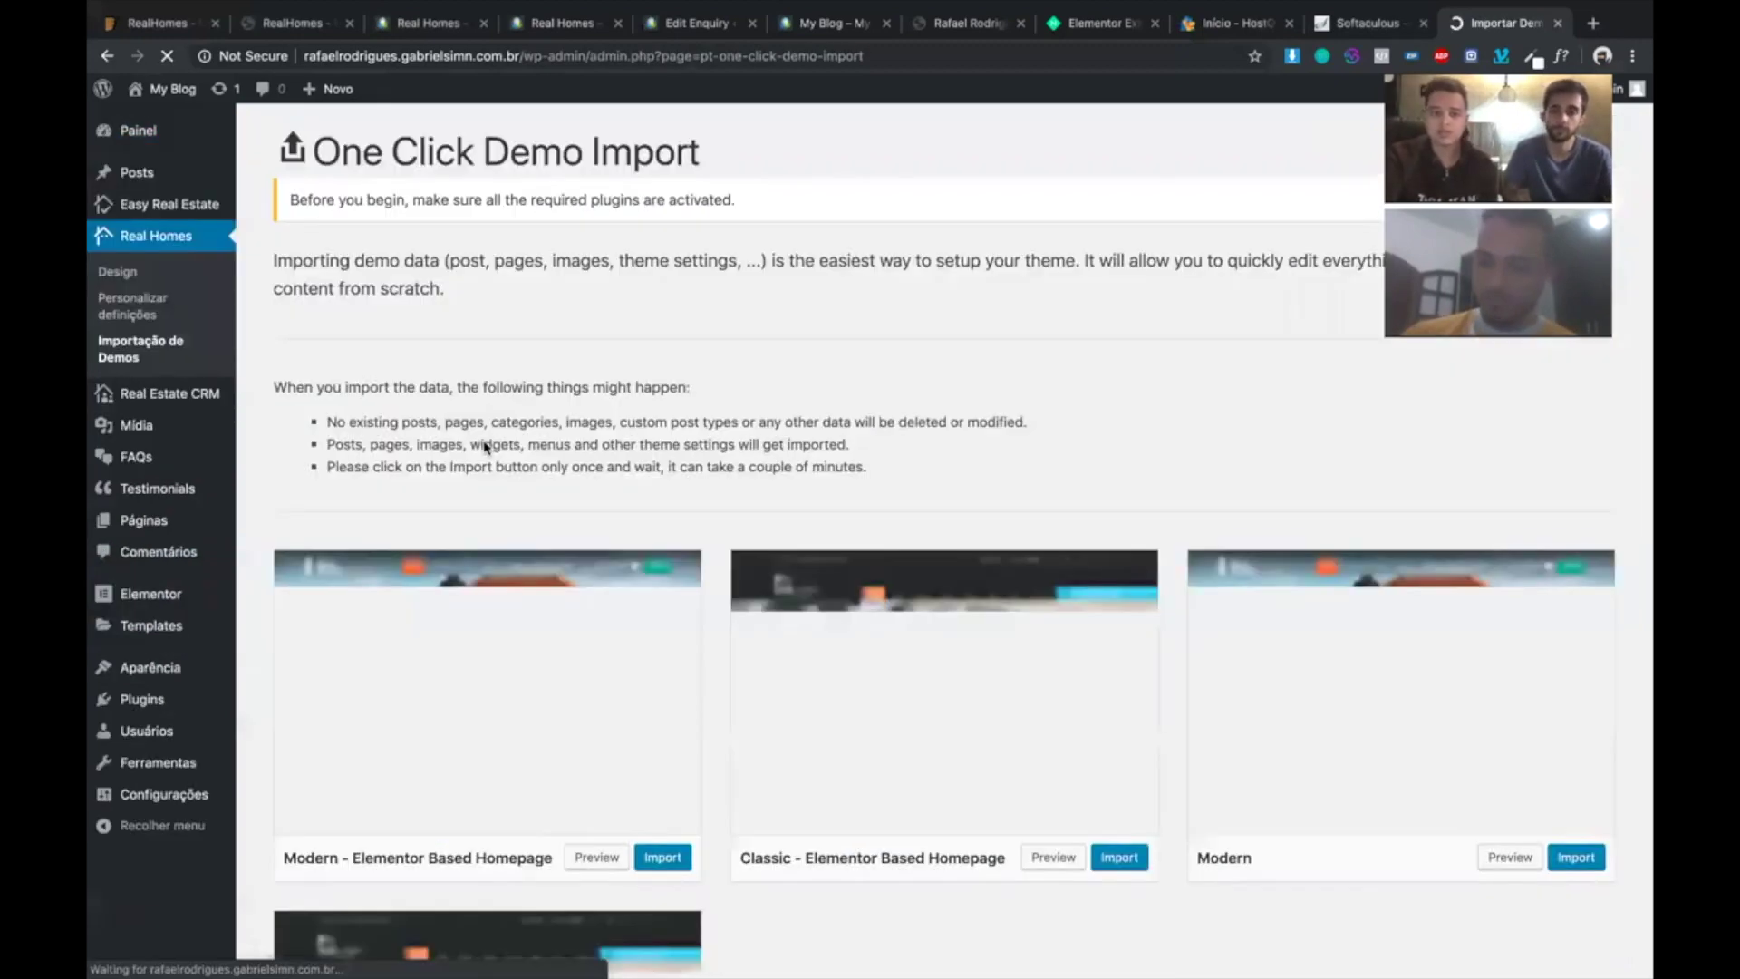
scroll(487, 446, "down", 3)
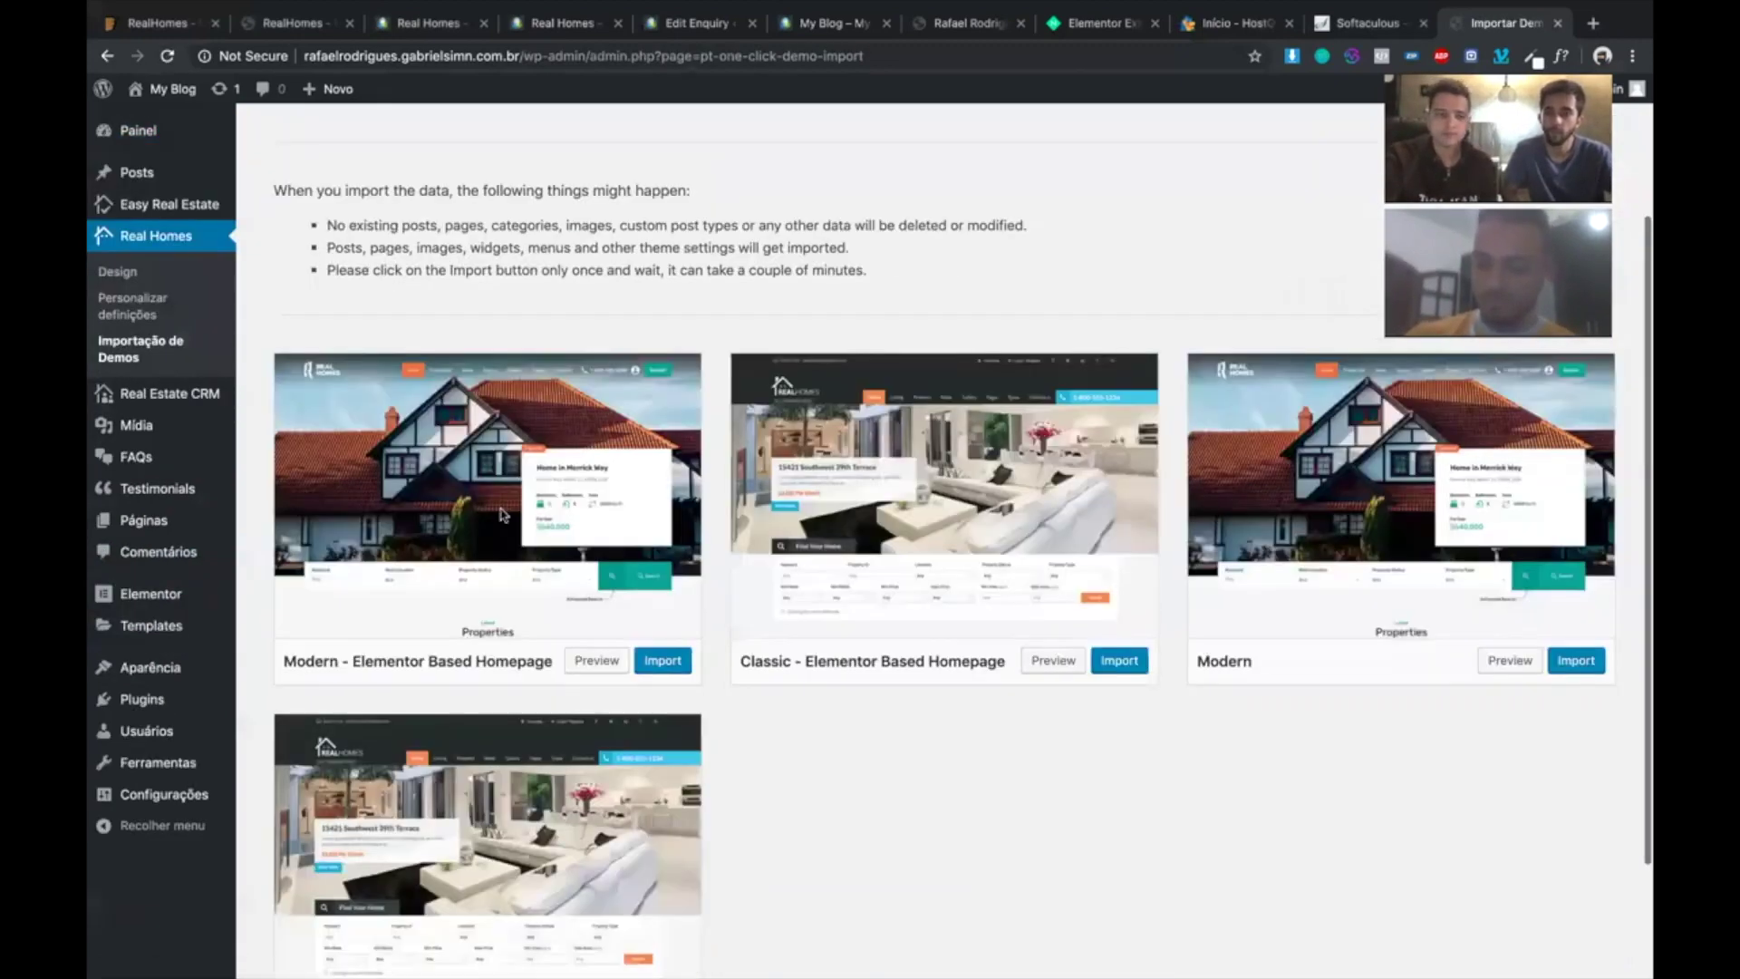
scroll(343, 594, "down", 1)
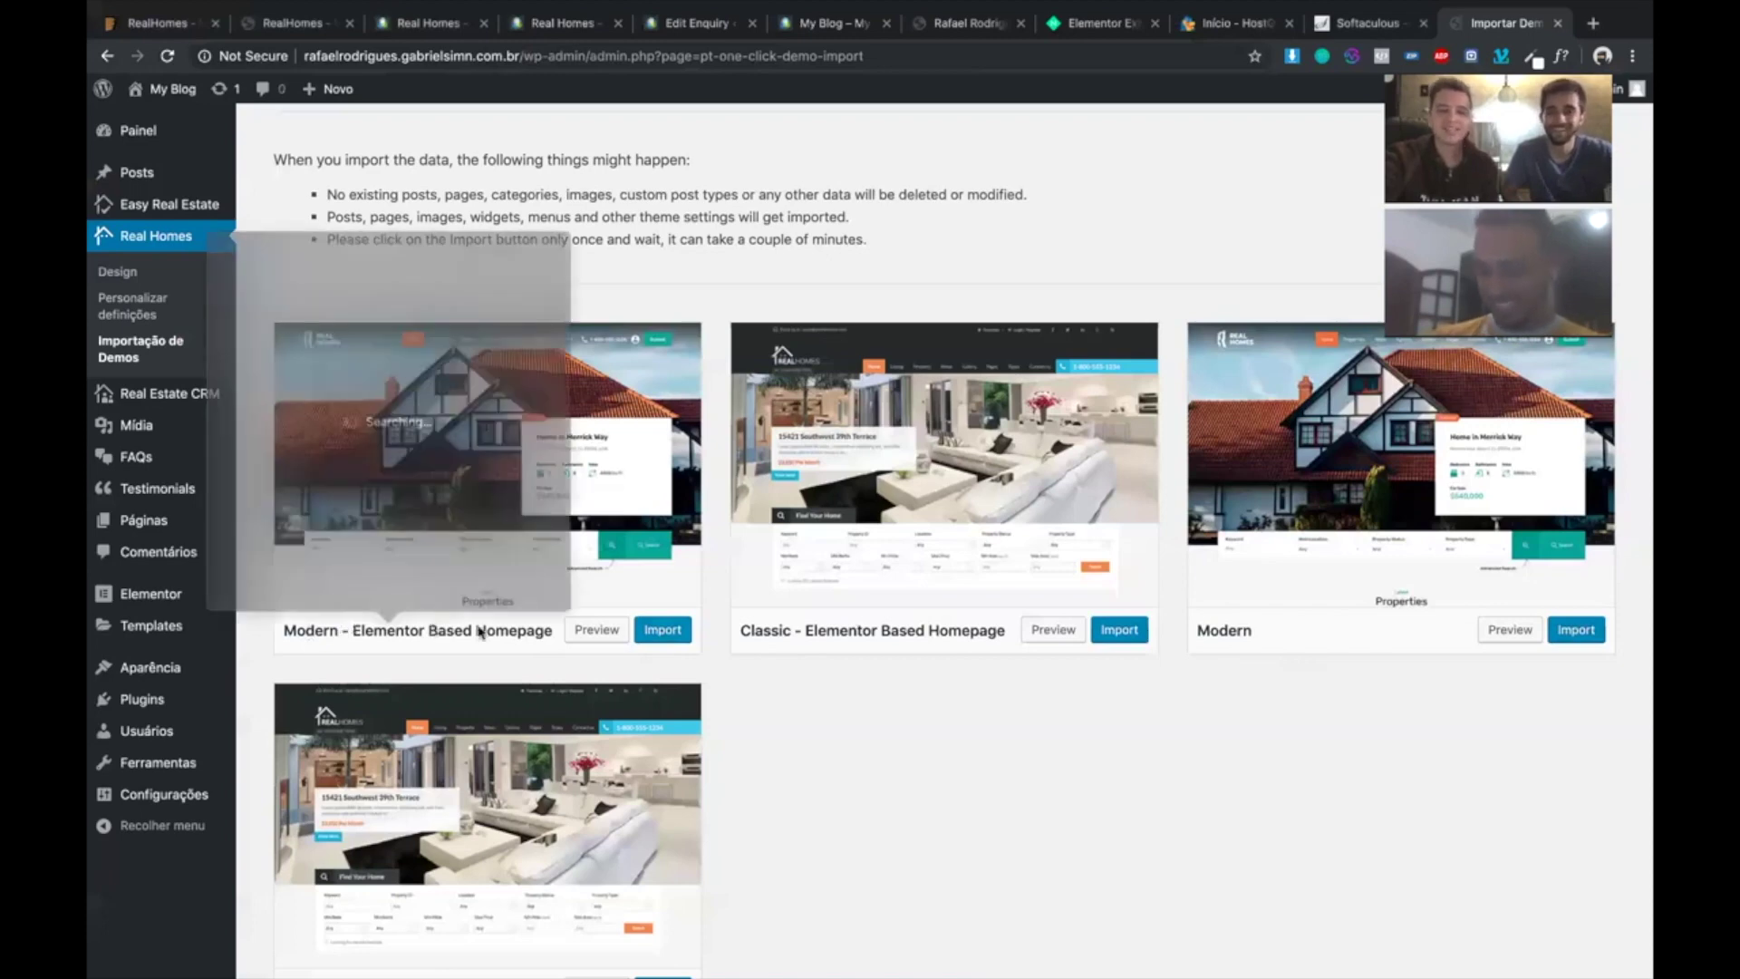
left_click_drag(351, 632, 472, 632)
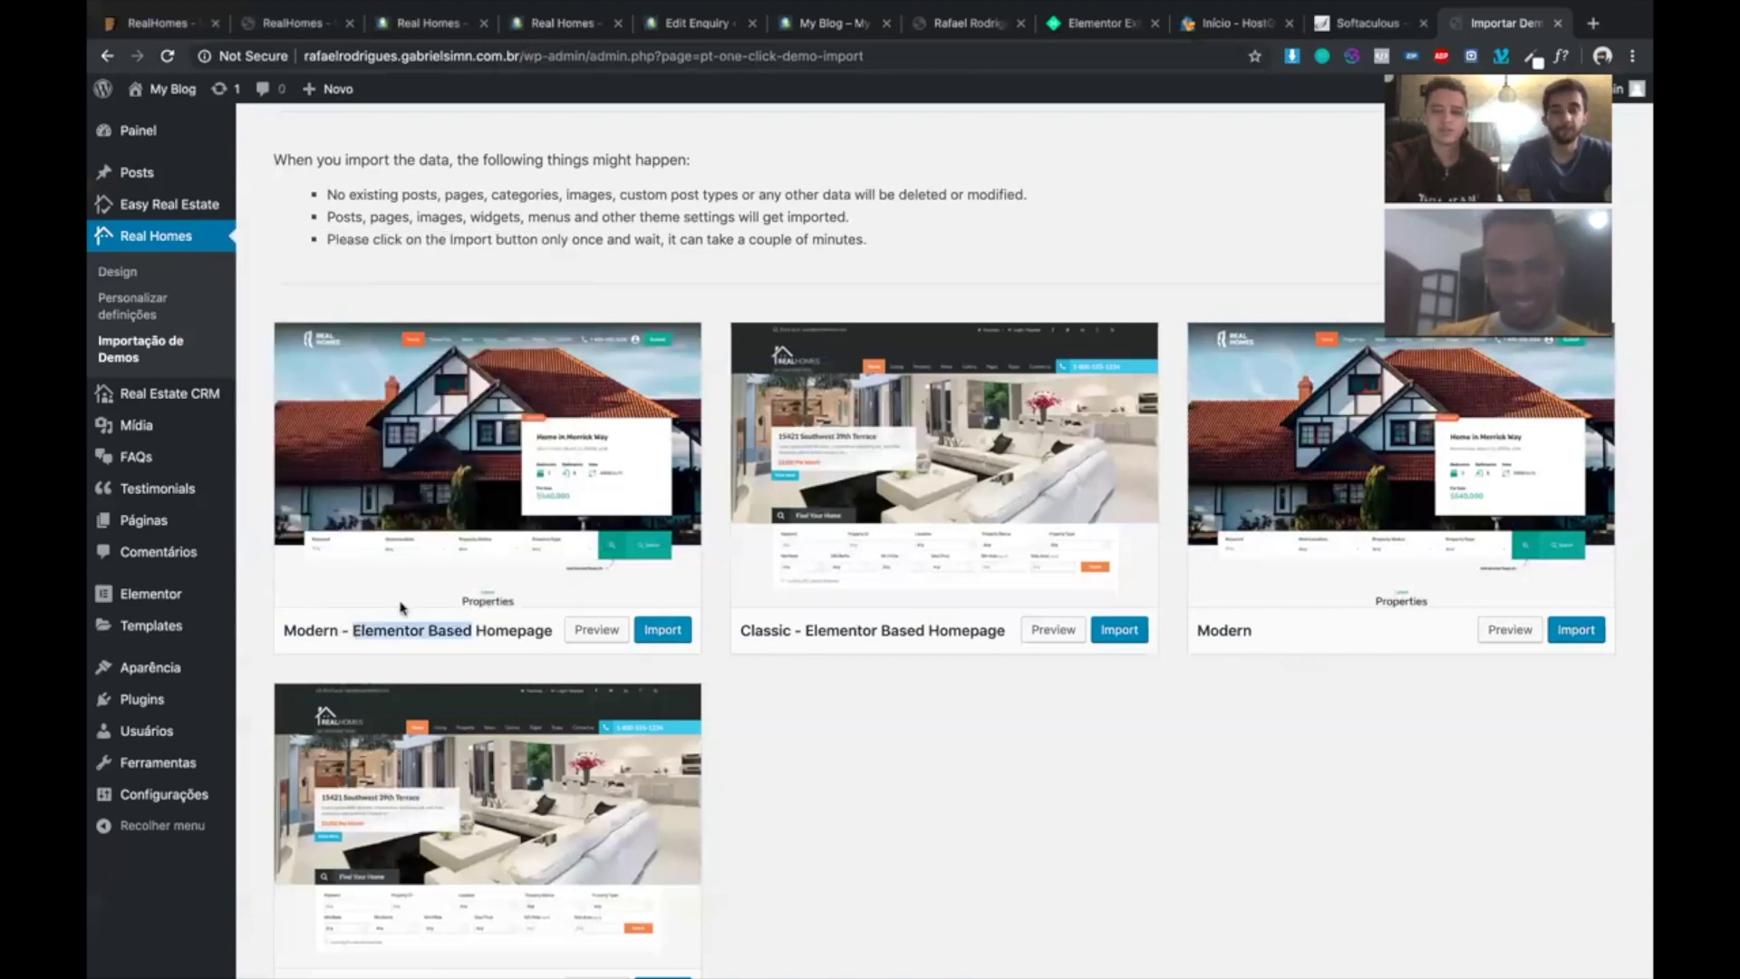
- Import the Modern - Elementor Based Homepage demo, confirming with 'Yes, import!', until 'That's it, all done!'
left_click(678, 636)
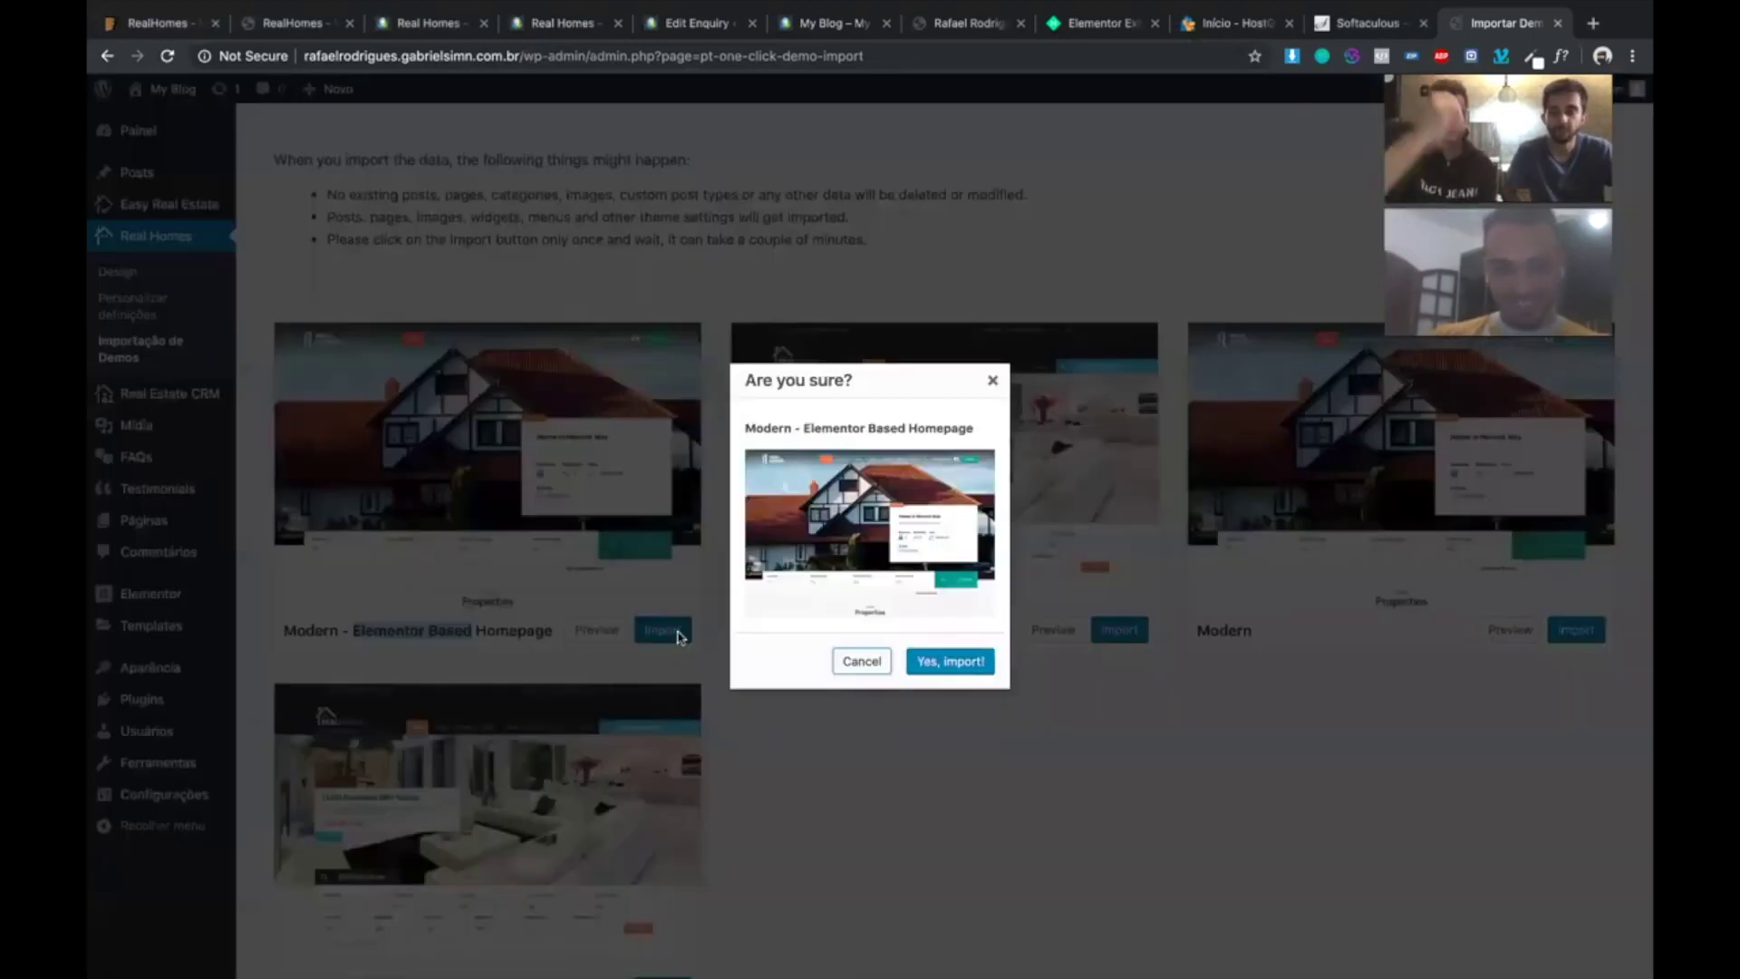
left_click(961, 672)
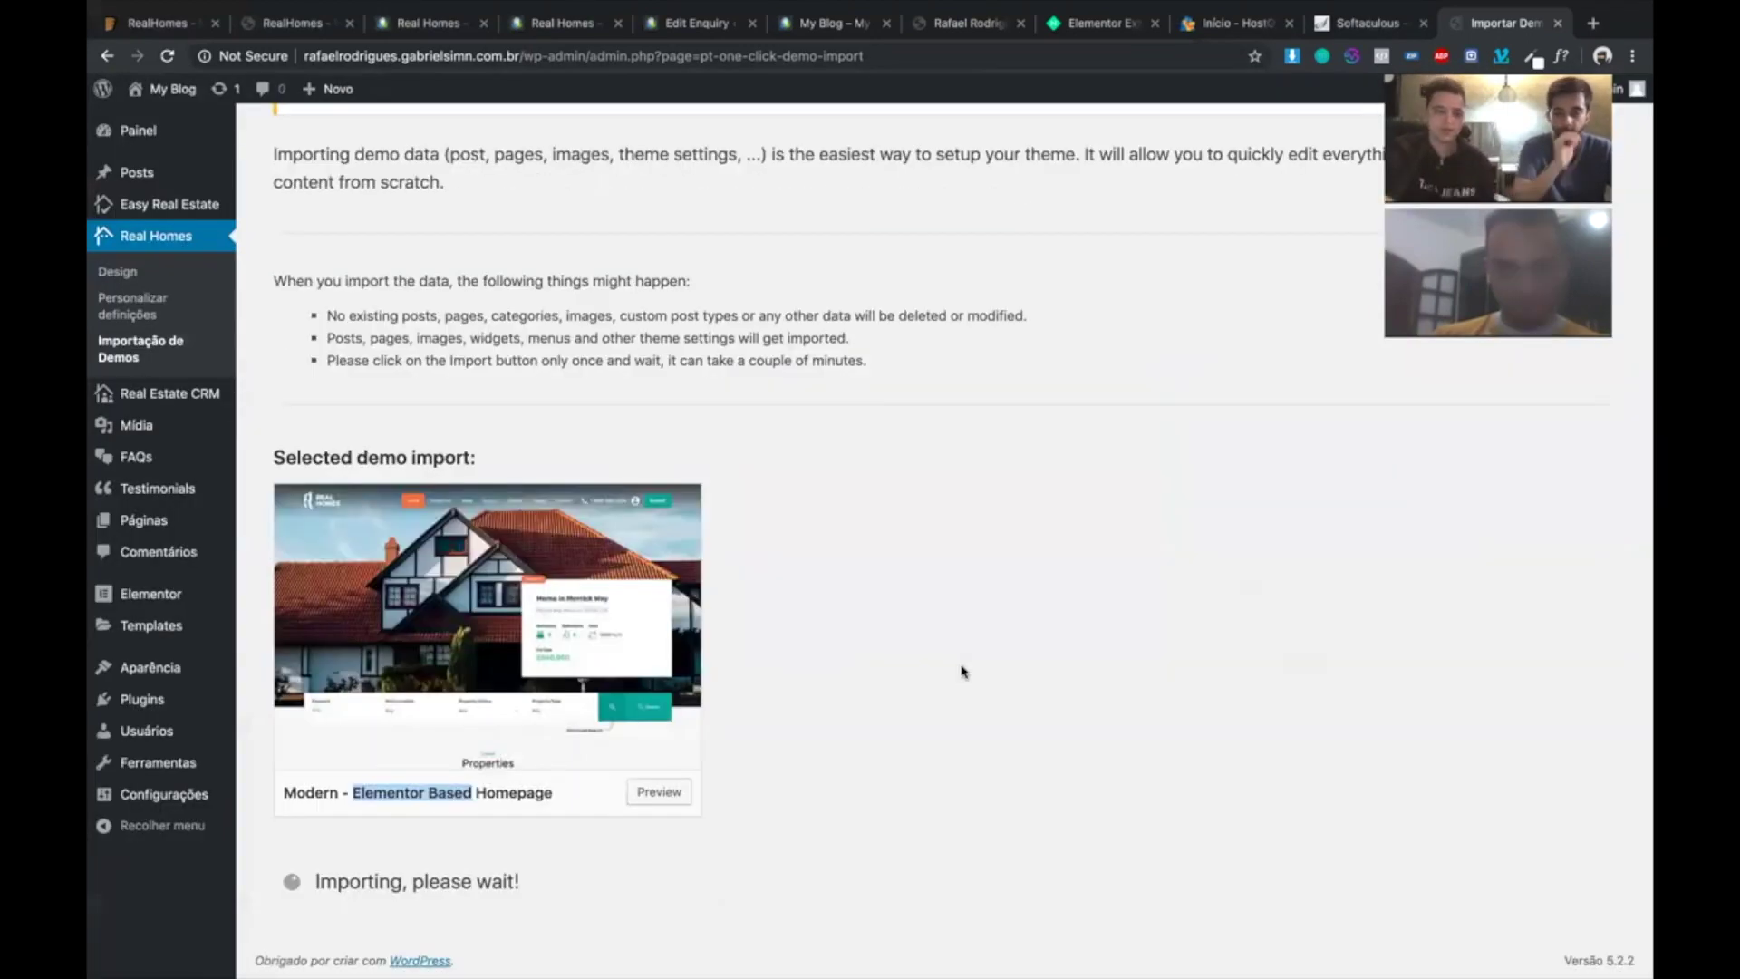
left_click_drag(564, 887, 308, 884)
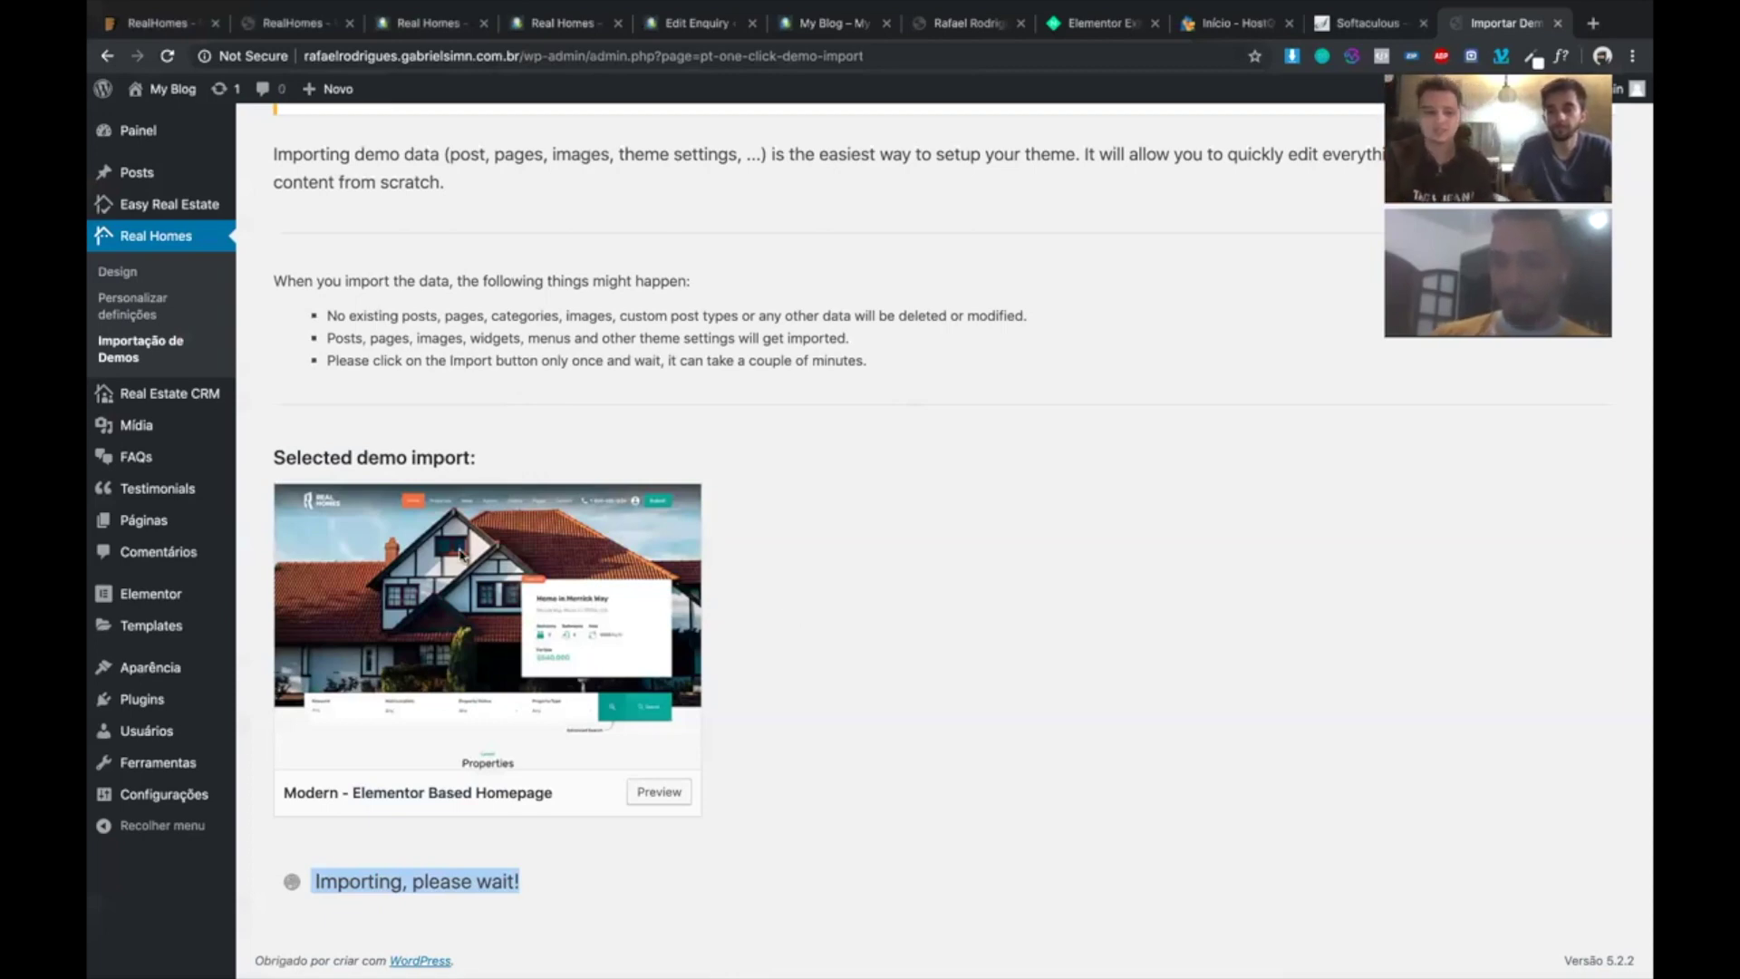
left_click(858, 547)
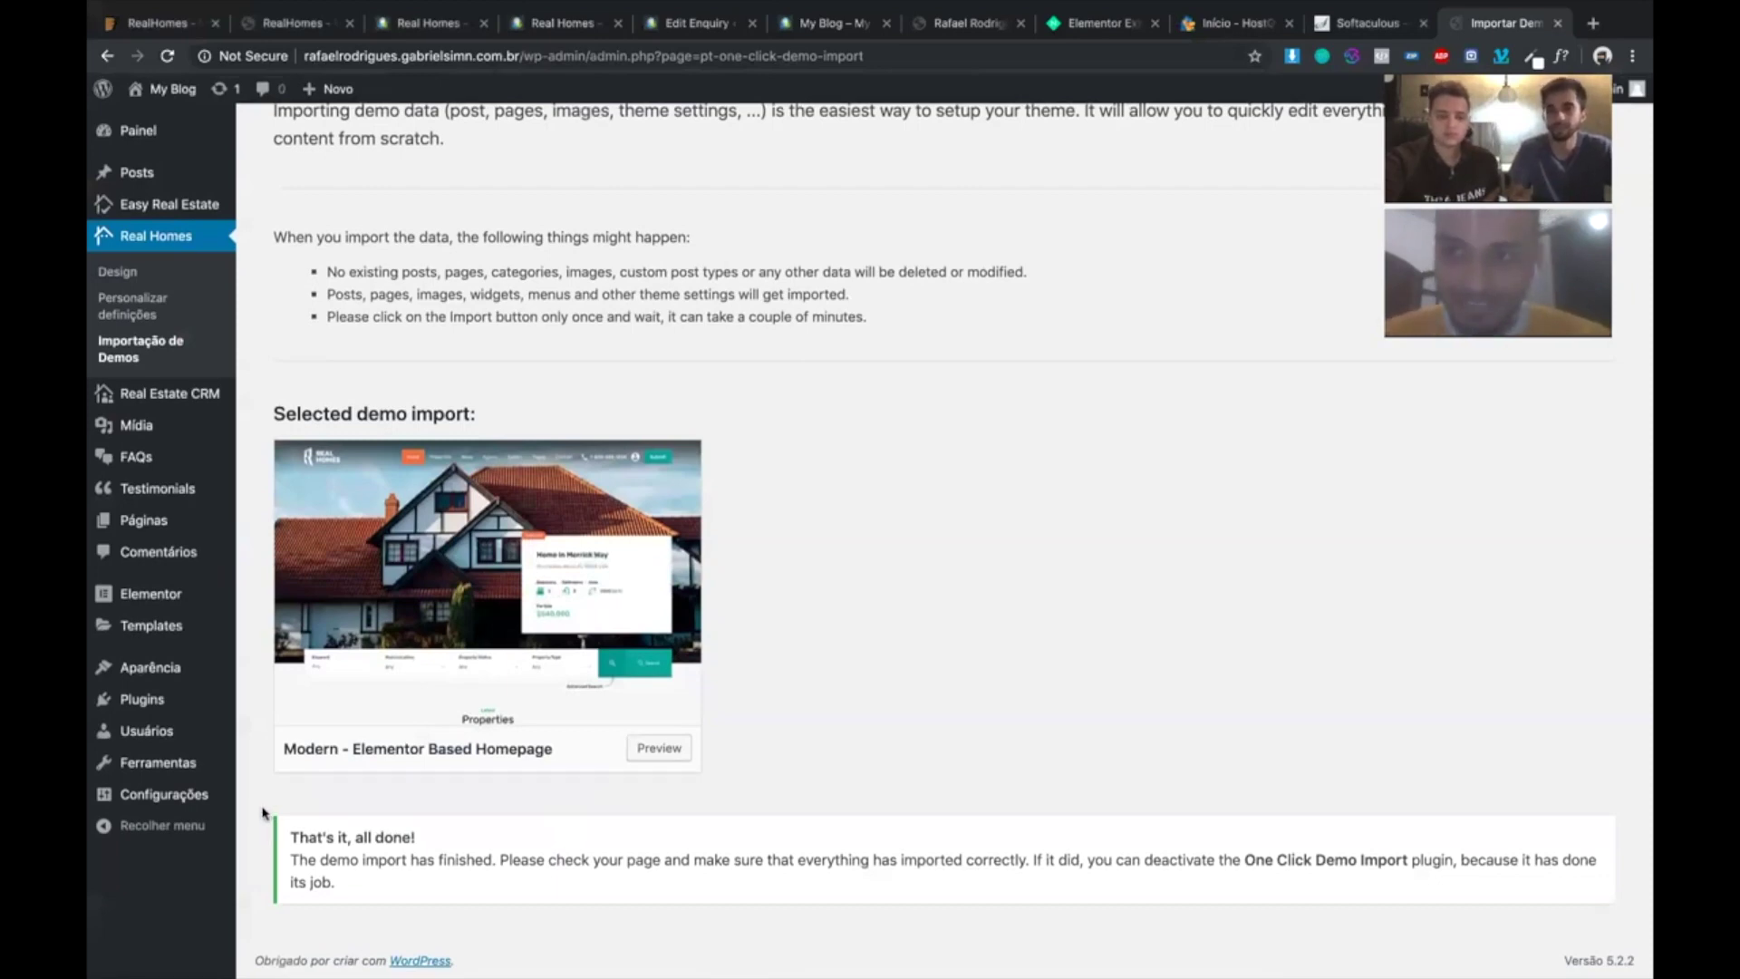
left_click_drag(263, 820, 478, 892)
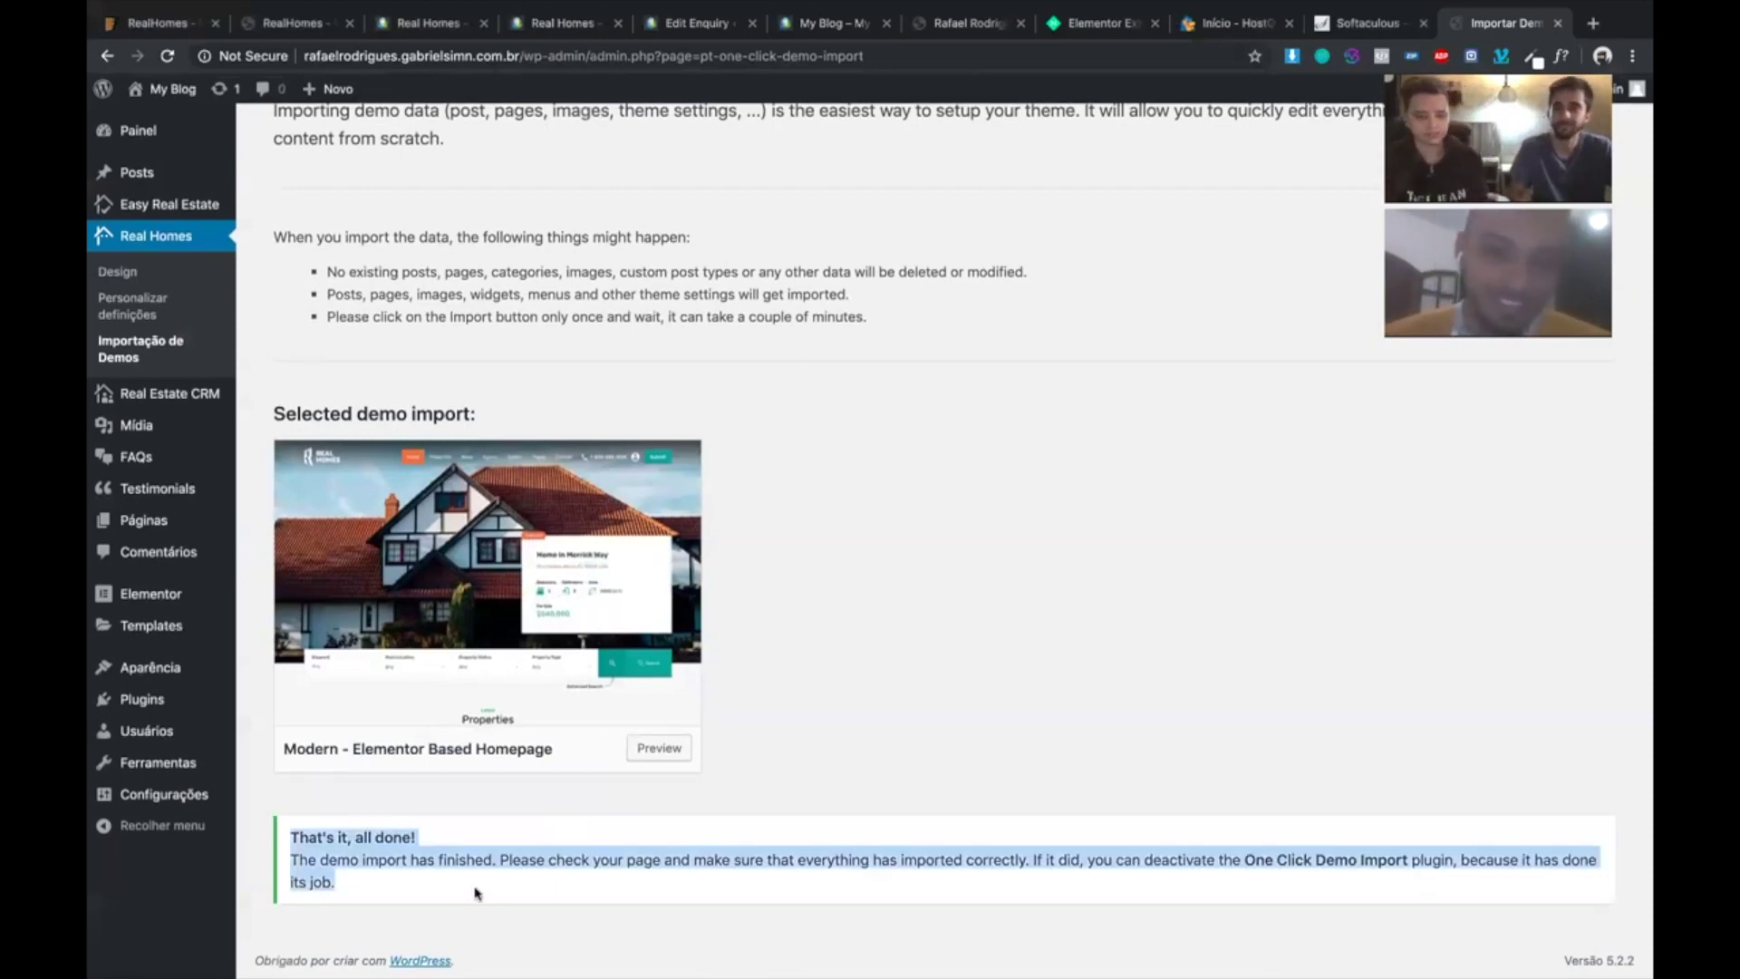
left_click(288, 833)
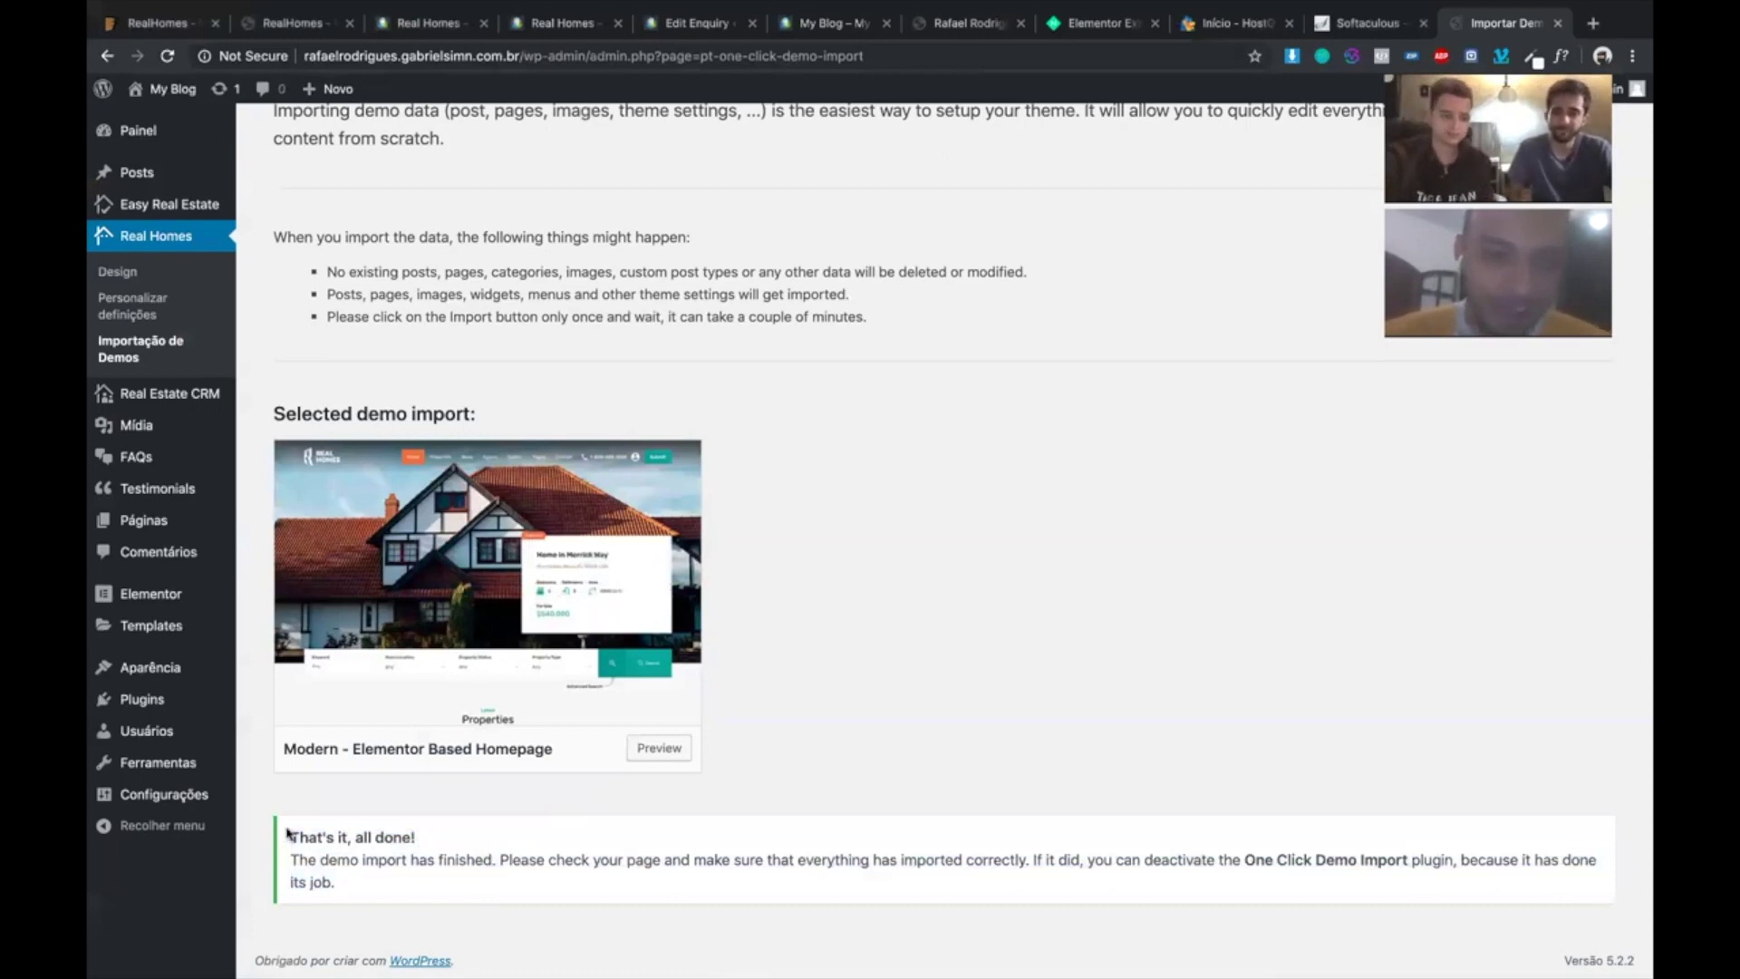
left_click_drag(288, 834, 398, 882)
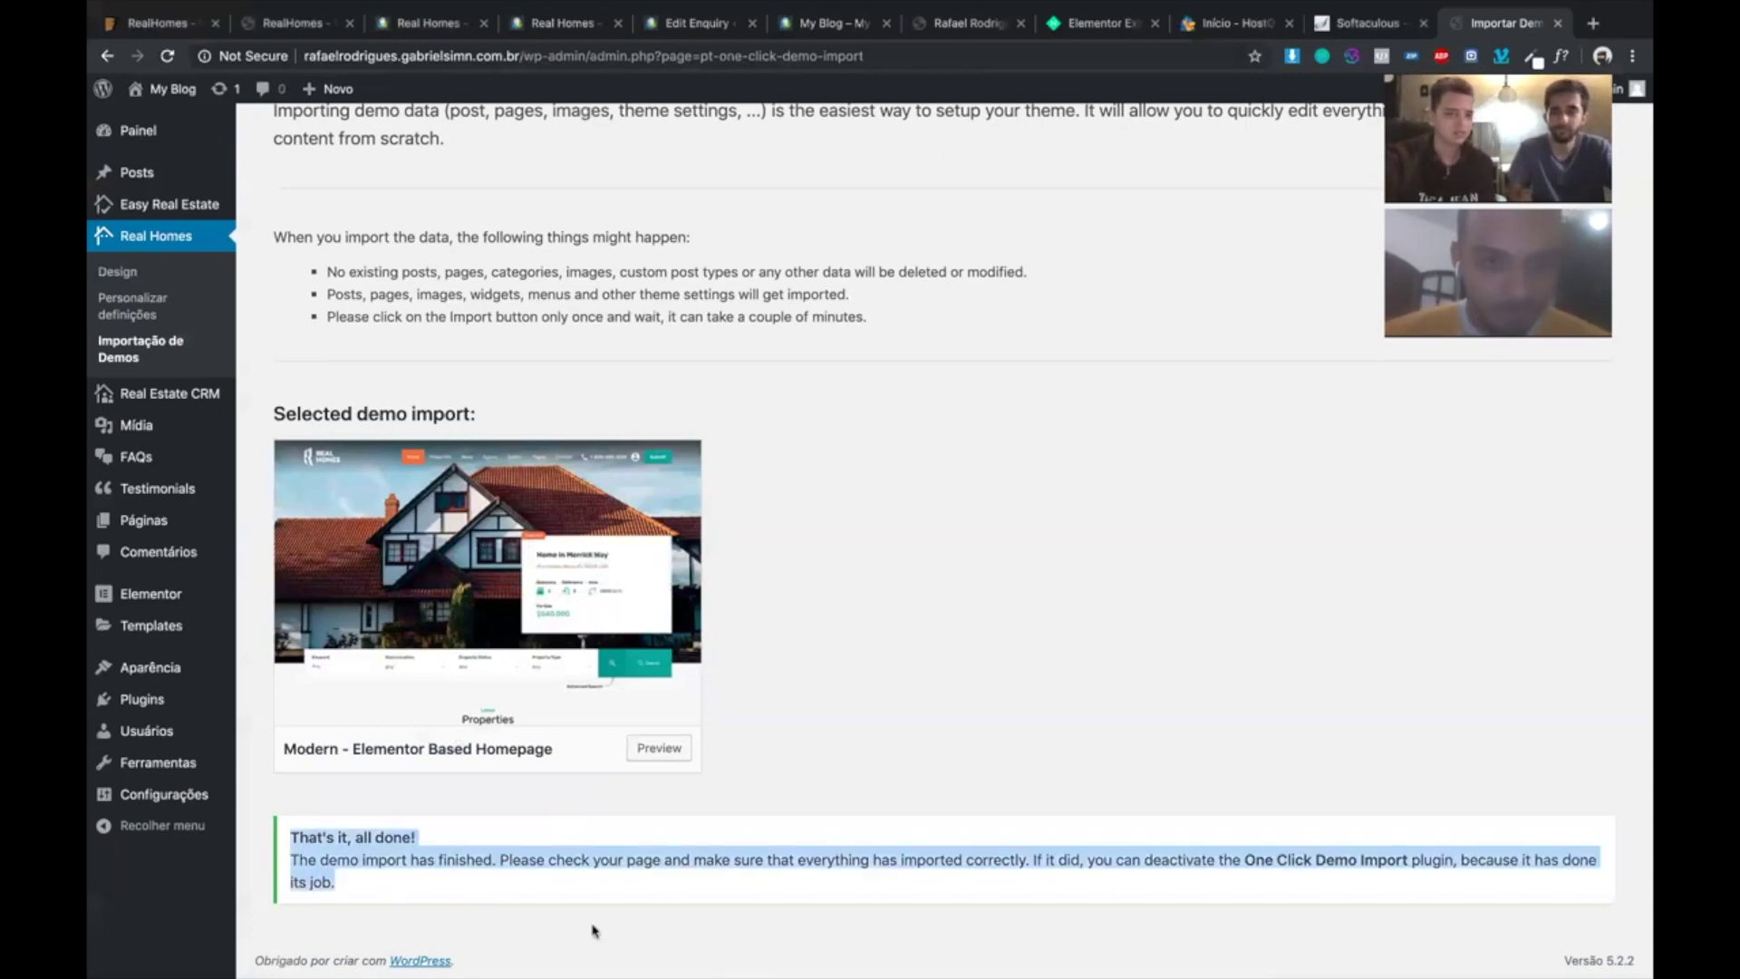
scroll(151, 88, "up", 2)
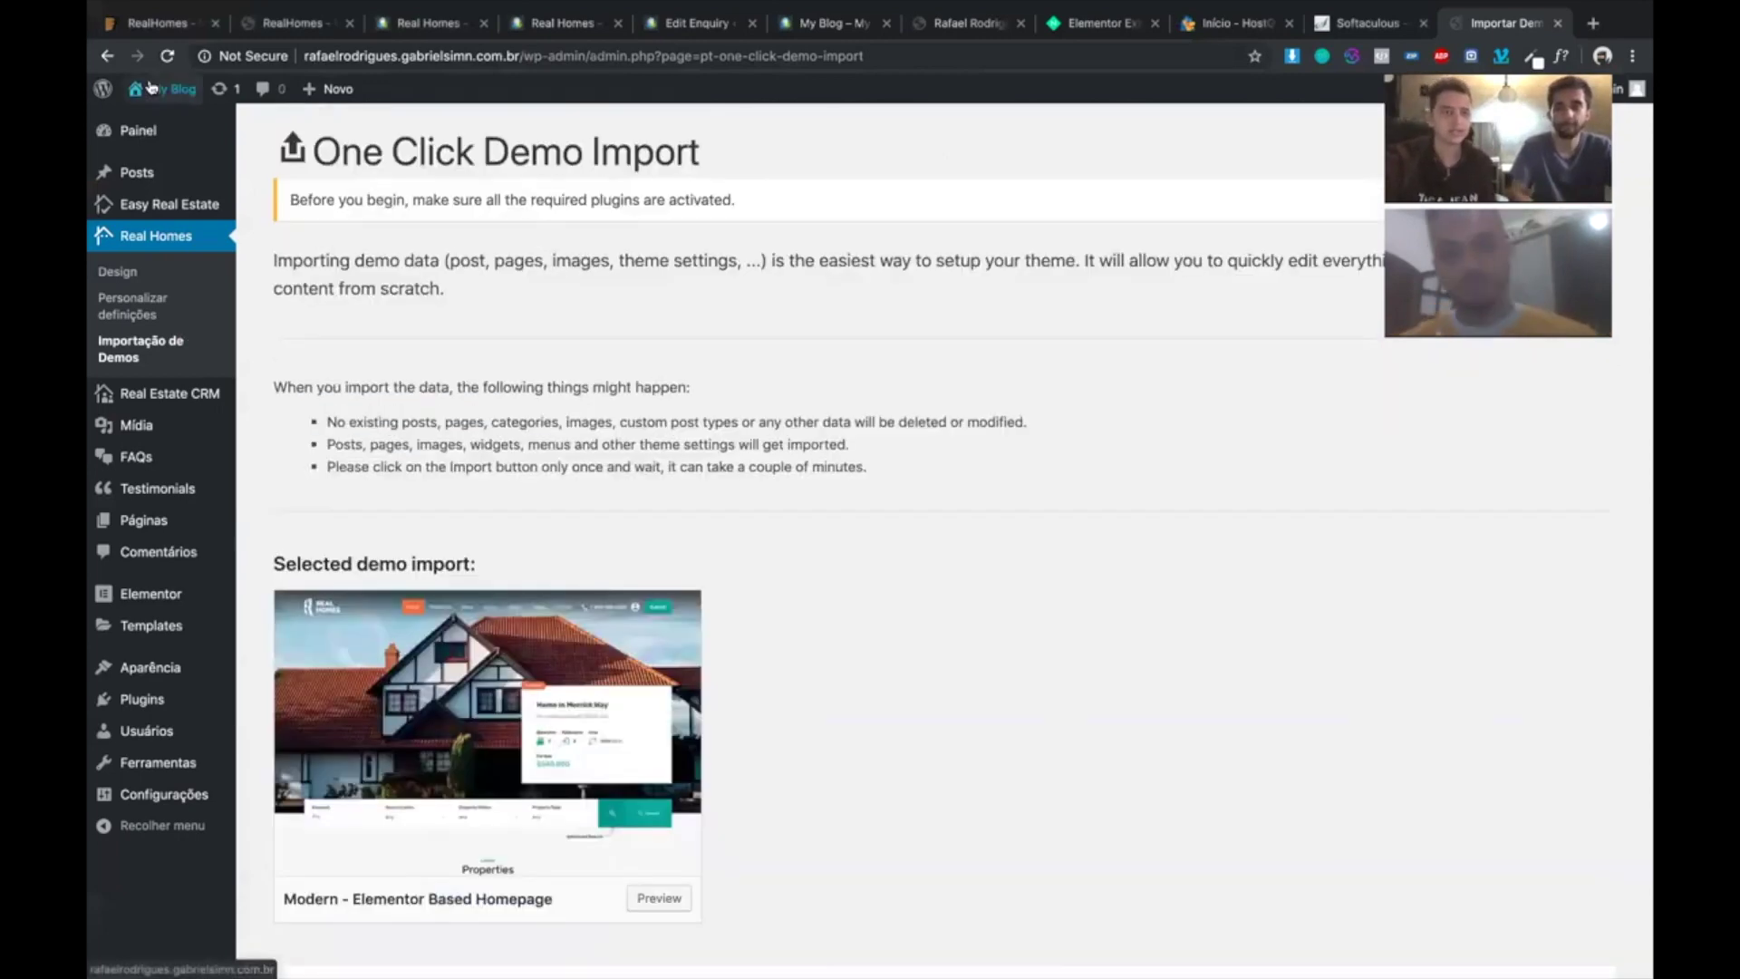
- Visit the site via My Blog and browse the homepage slider and For Sale/For Rent listings
left_click(157, 121)
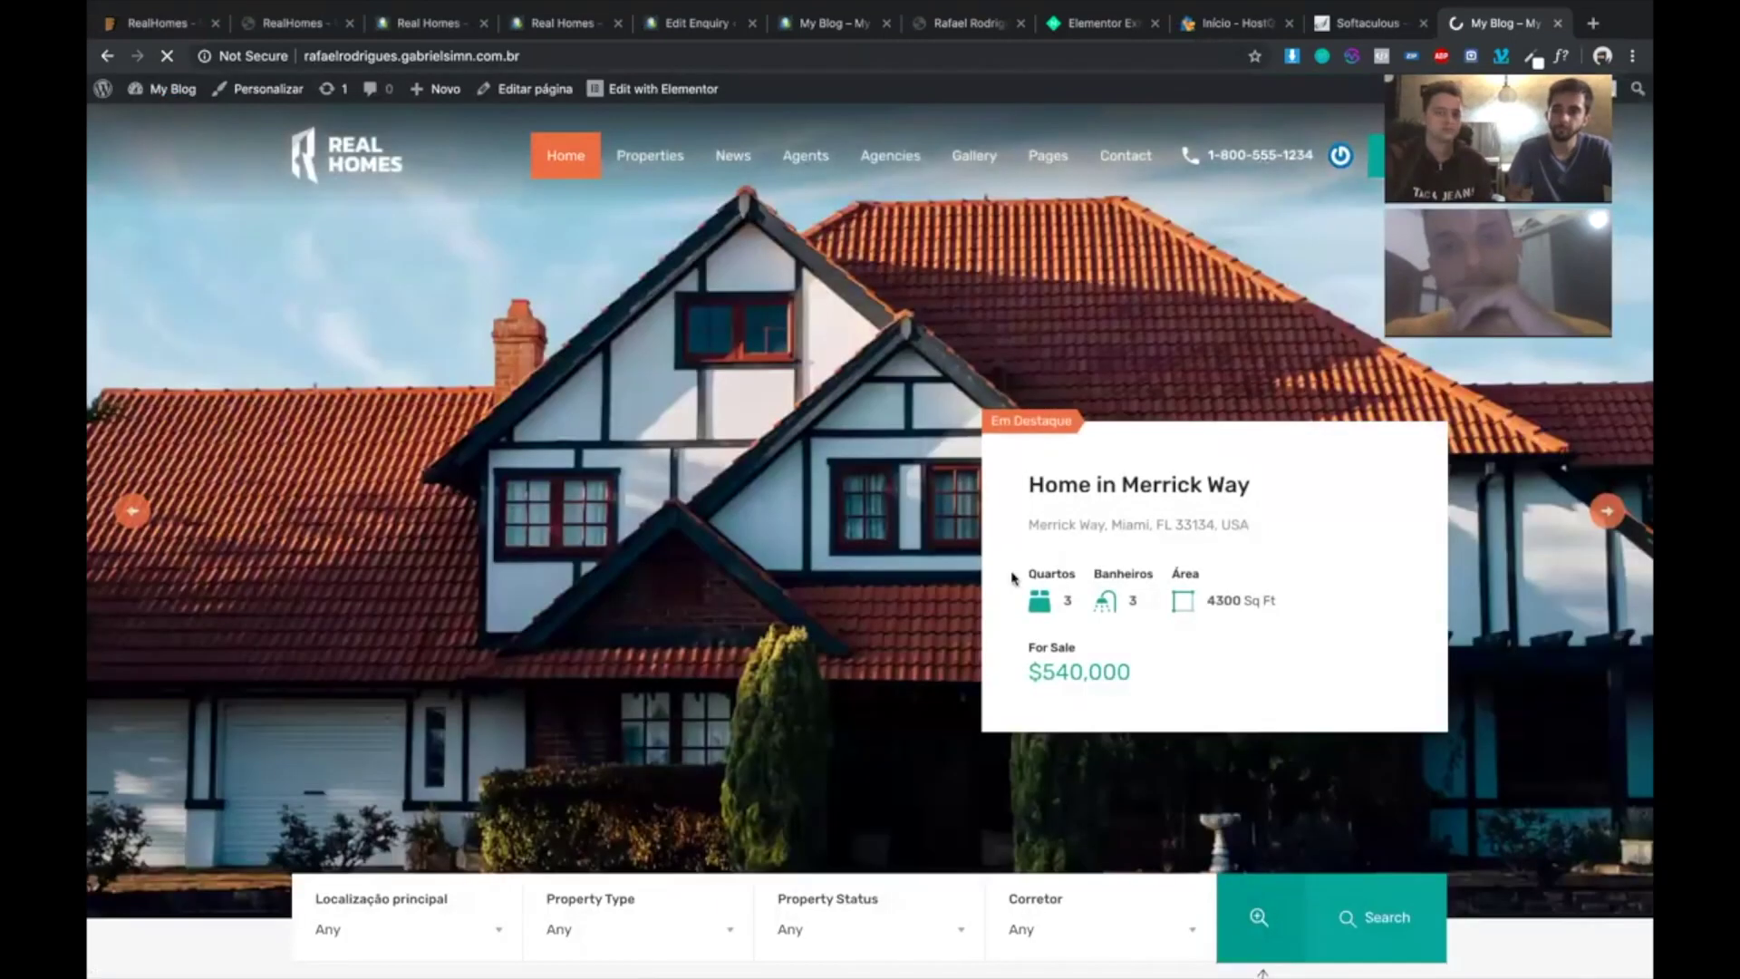
scroll(843, 569, "down", 5)
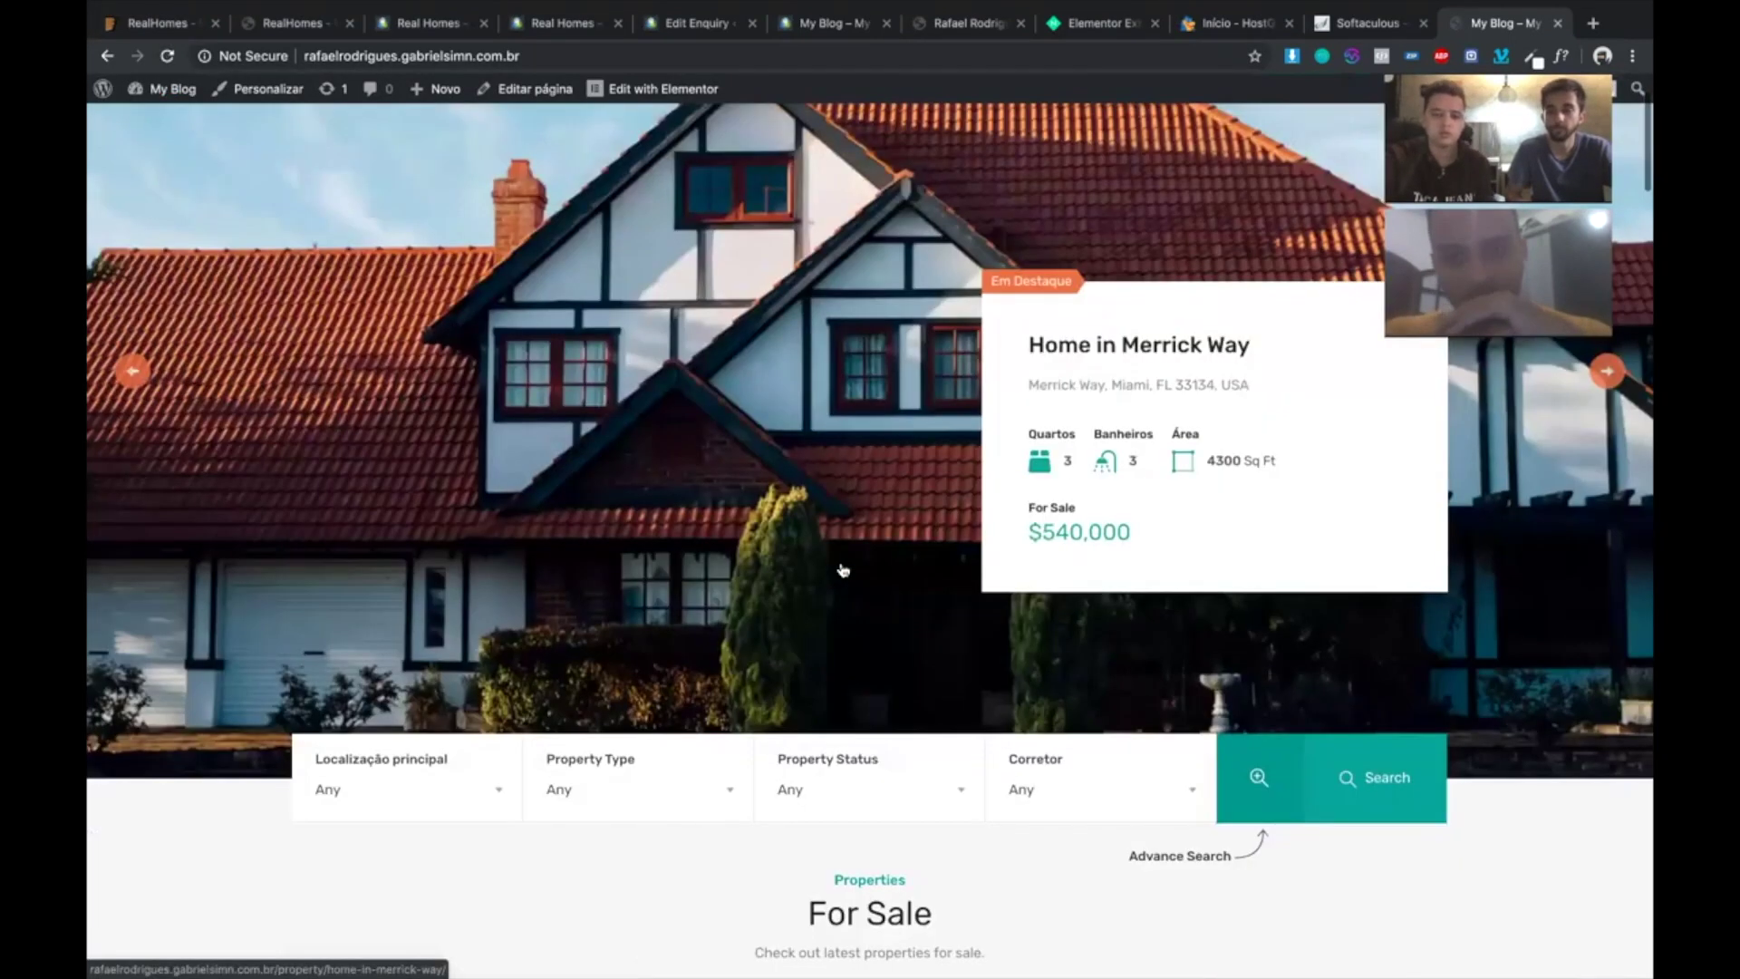
scroll(843, 569, "down", 2)
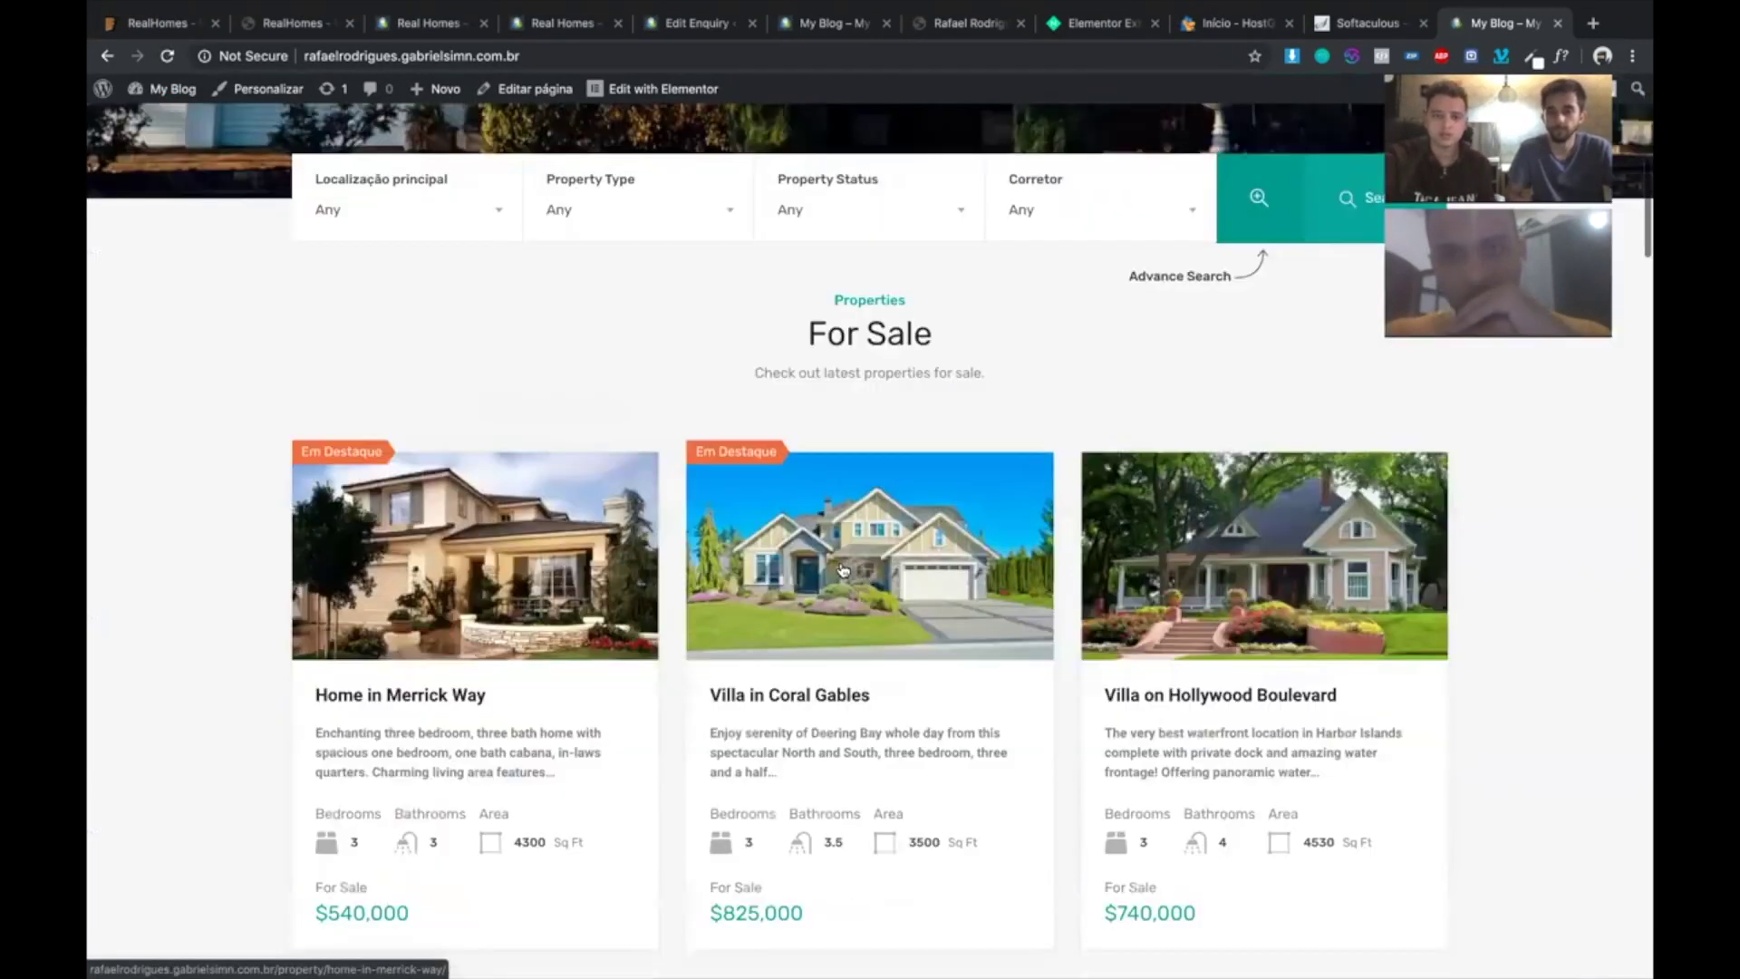
scroll(843, 570, "down", 3)
scroll(843, 569, "down", 9)
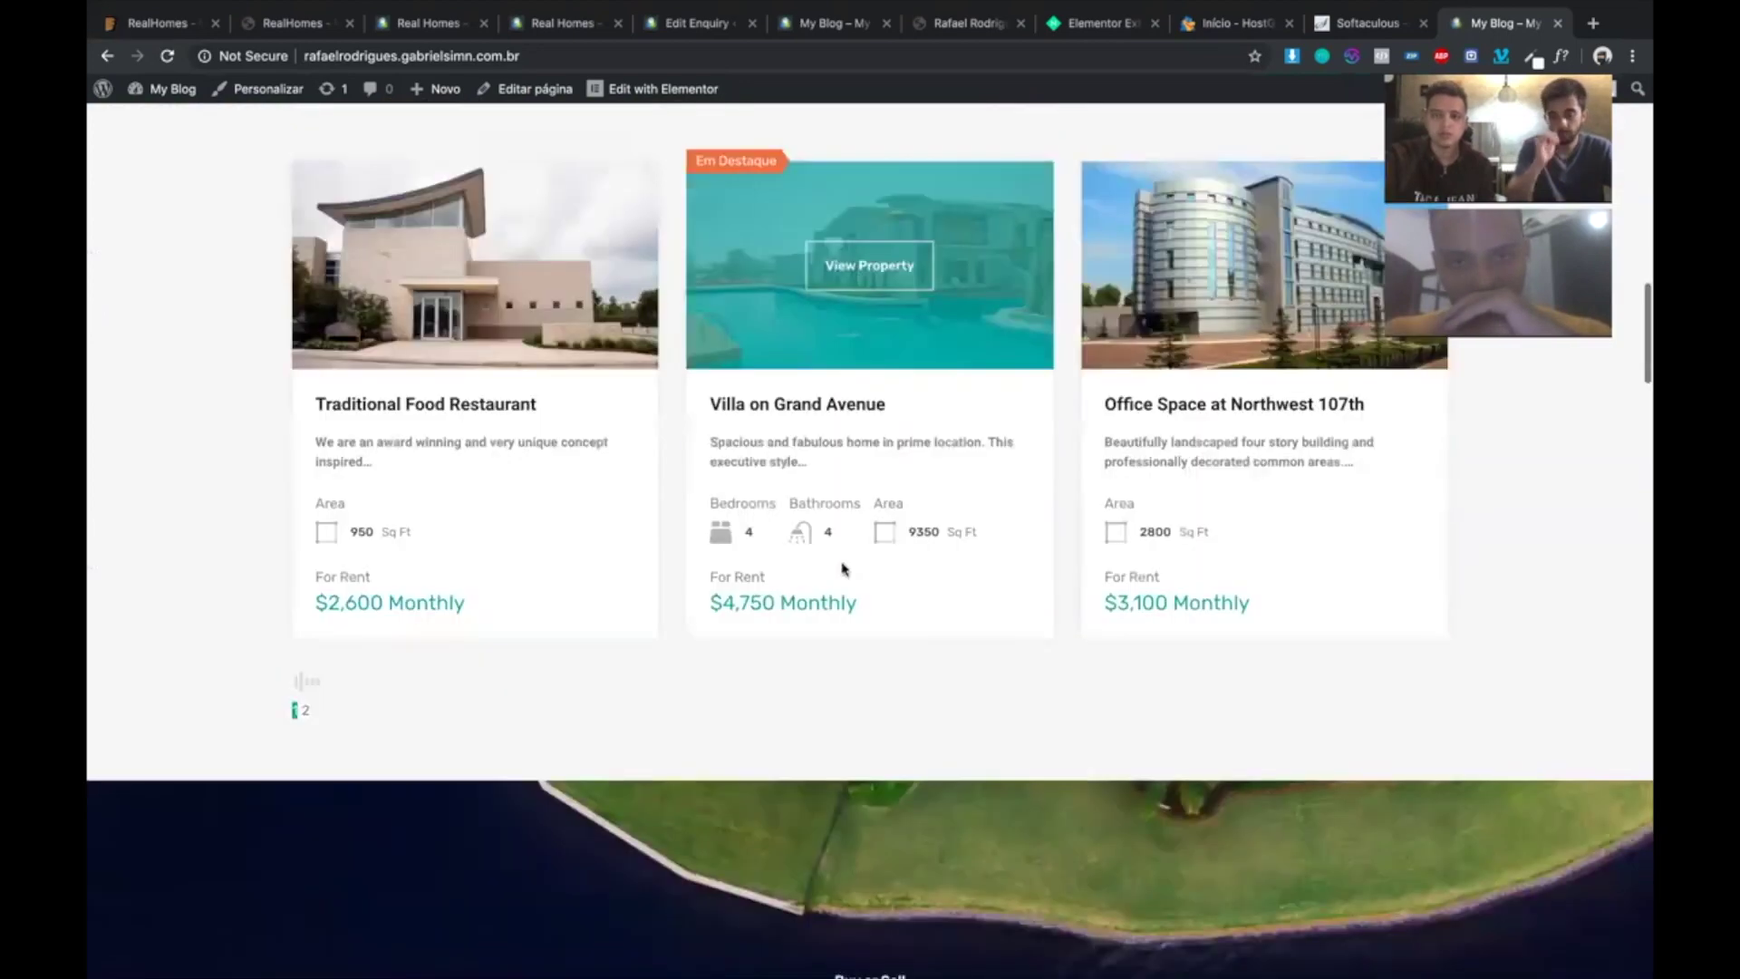
scroll(843, 569, "down", 8)
scroll(843, 569, "up", 1)
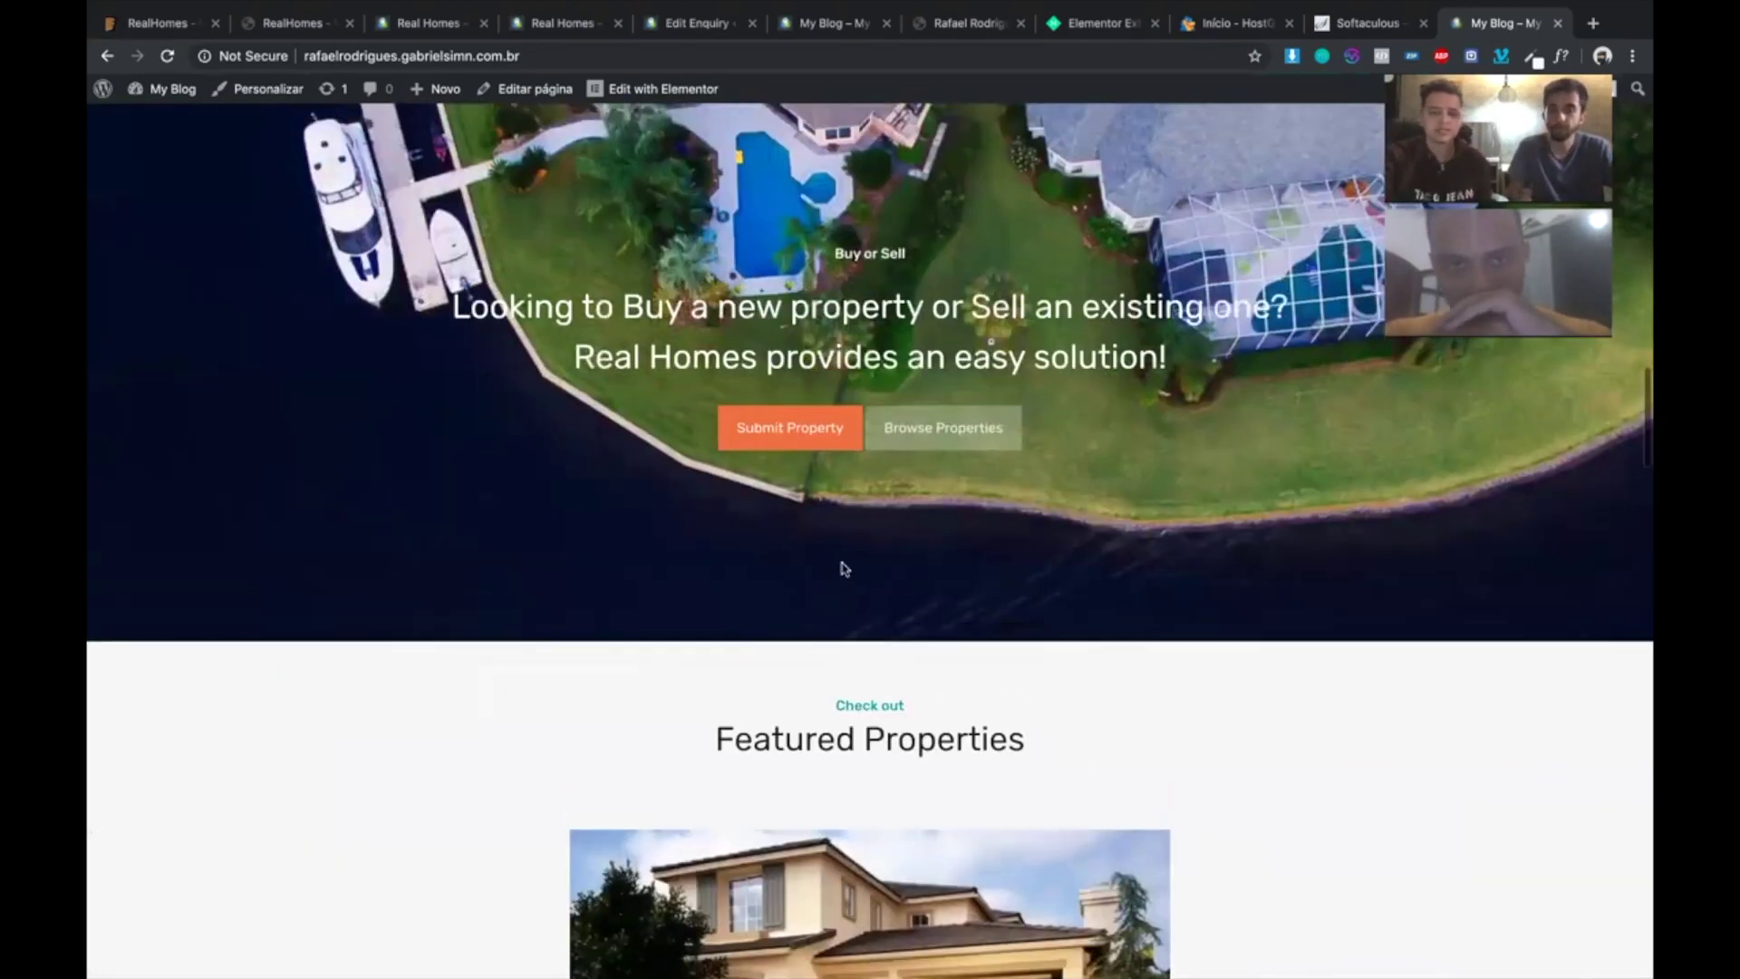
scroll(843, 569, "up", 3)
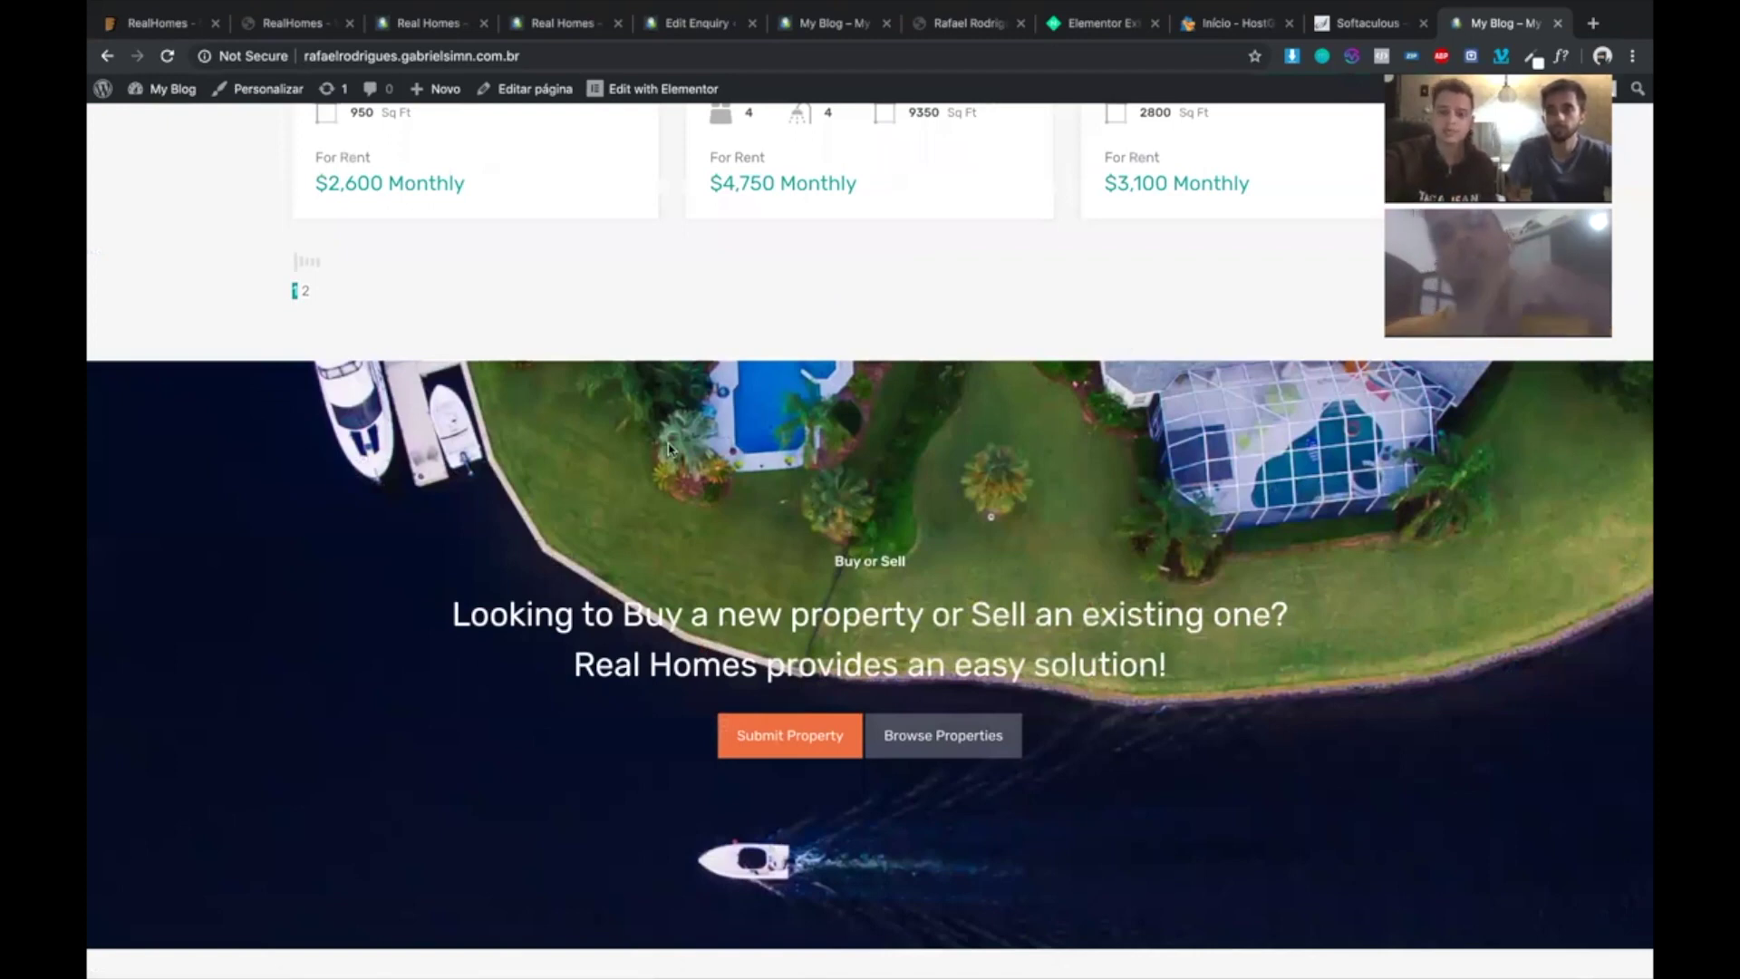
scroll(669, 448, "up", 20)
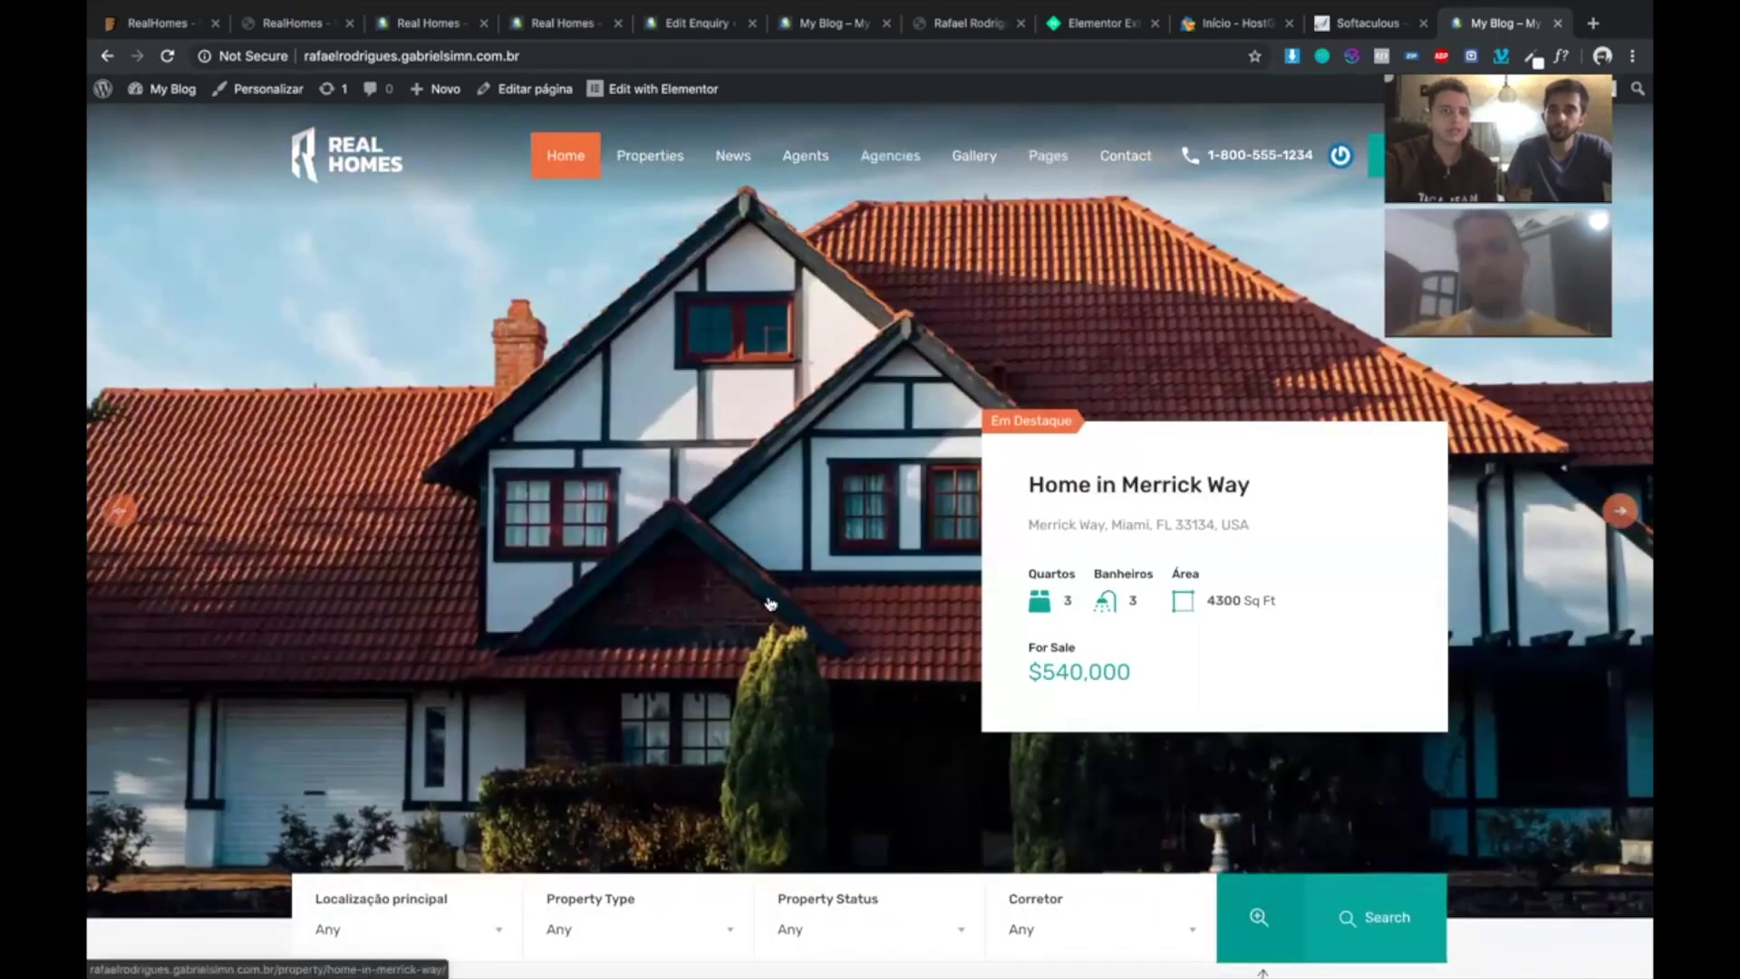
- Leave the background image settings and open the 'Padrão ou Personalizado' colour setting under Estilos
left_click(237, 87)
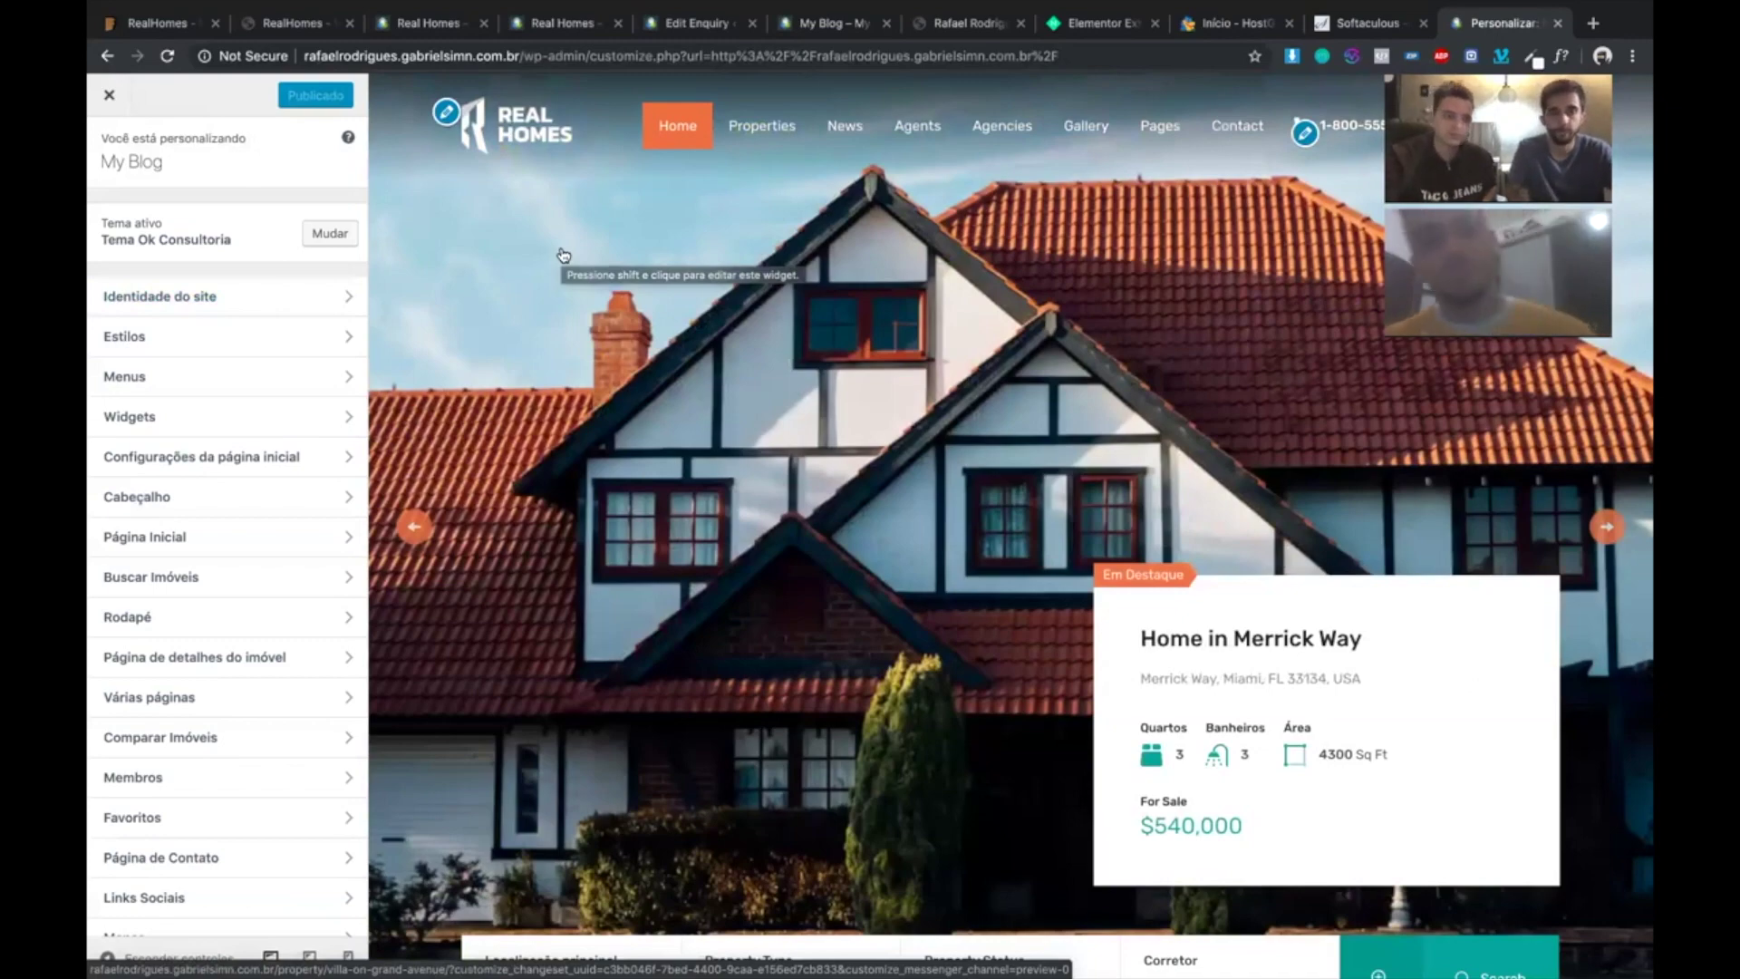
left_click(204, 296)
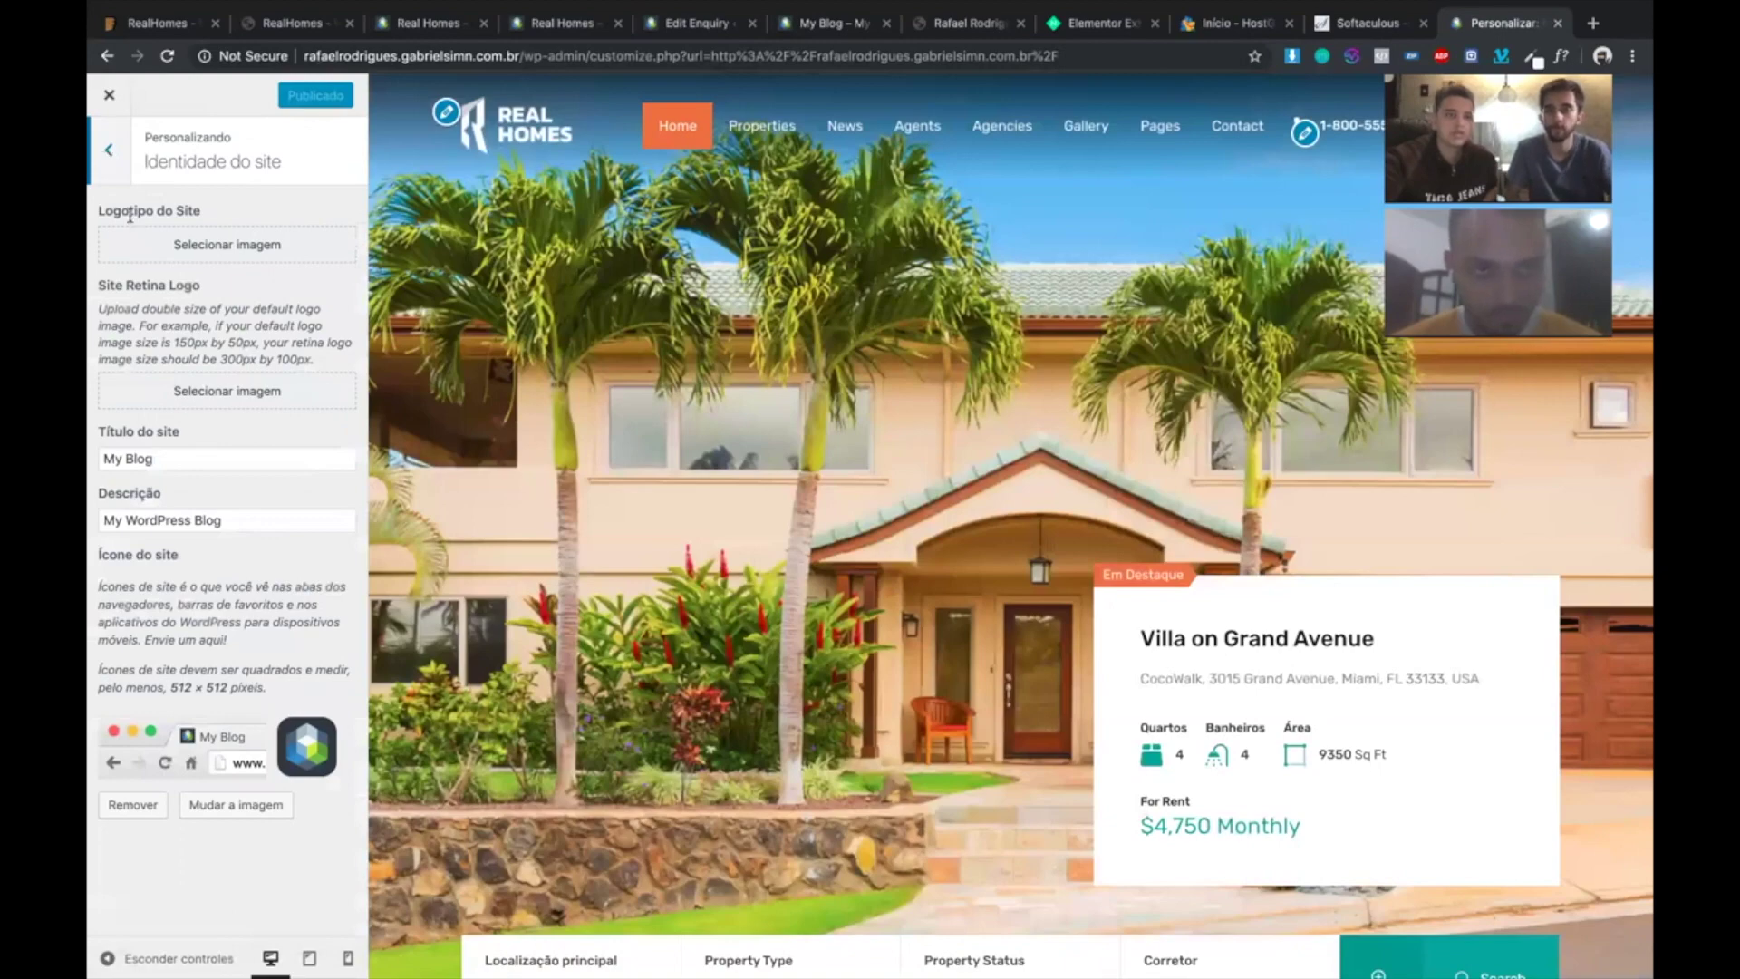
left_click(108, 154)
left_click(164, 339)
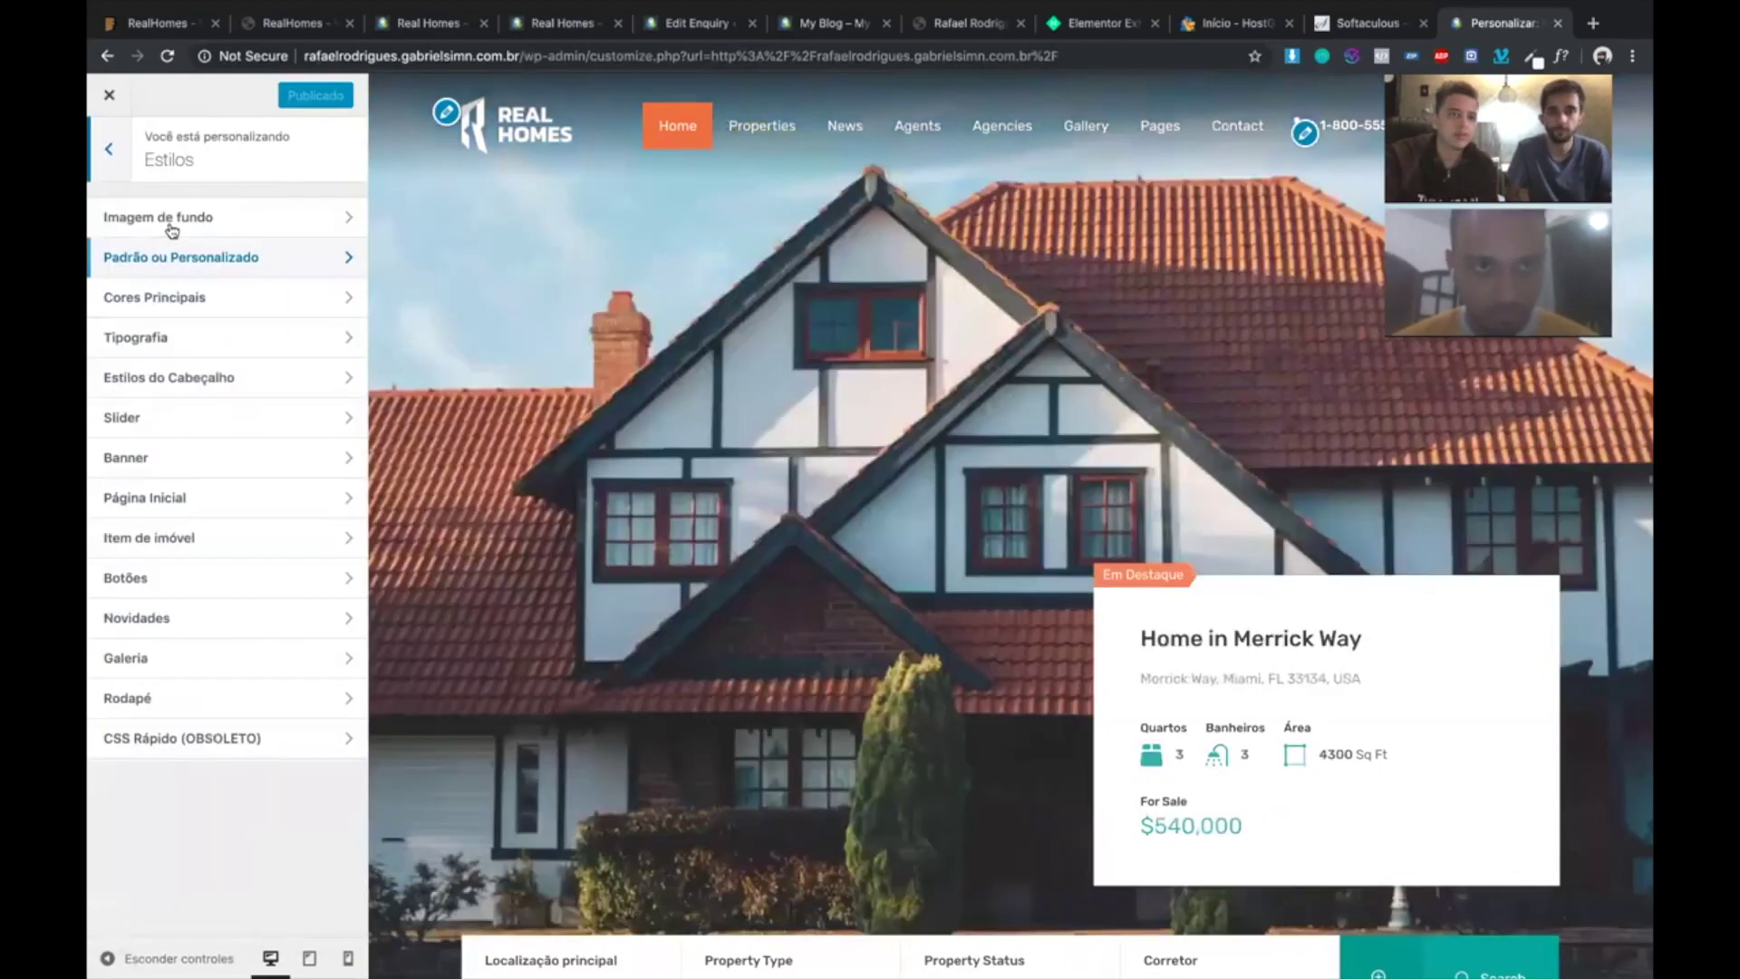
left_click(172, 226)
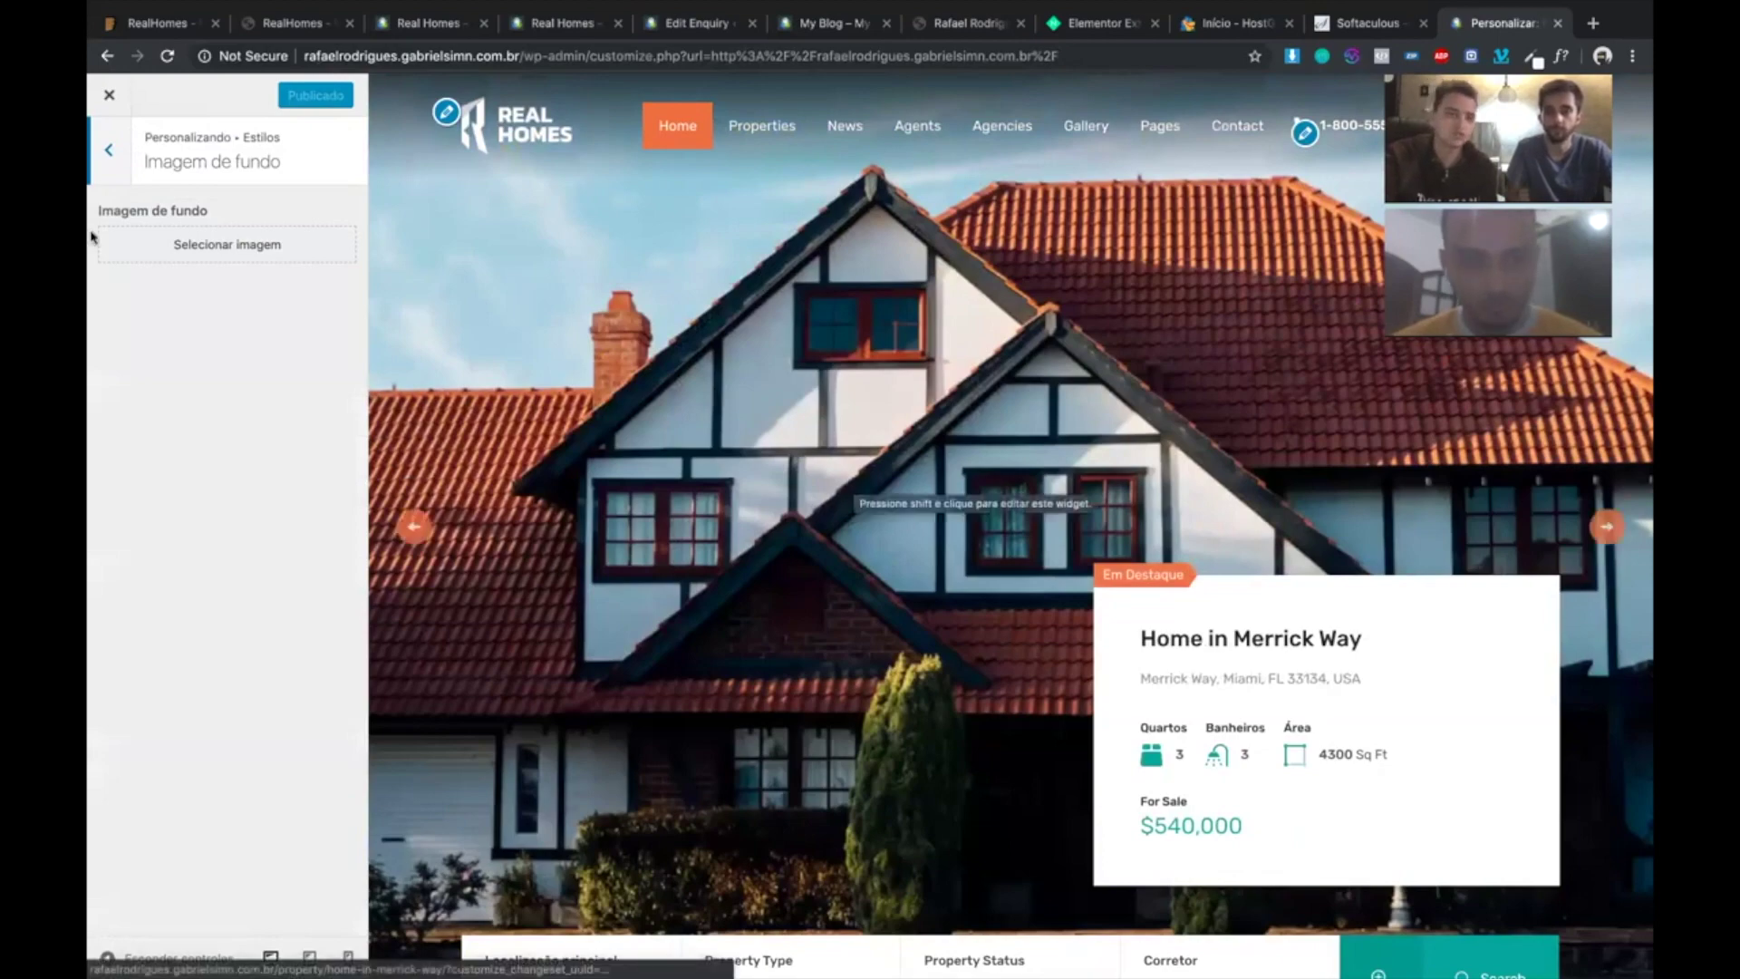
key("Escape")
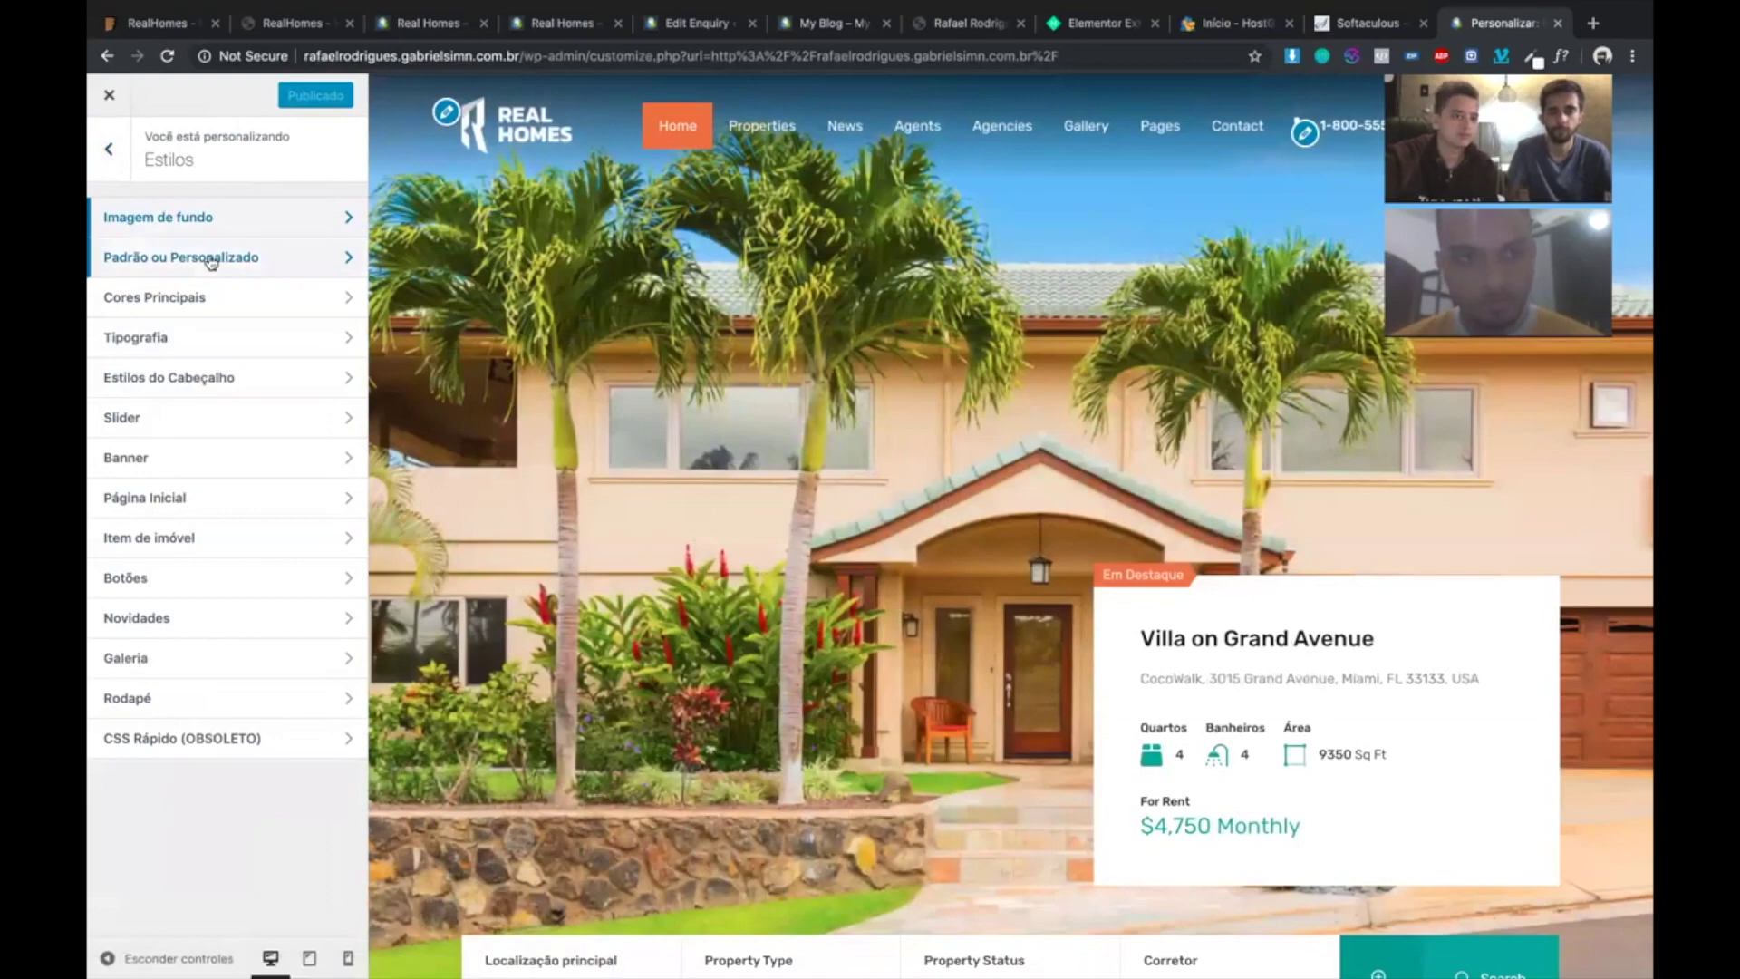
left_click(208, 261)
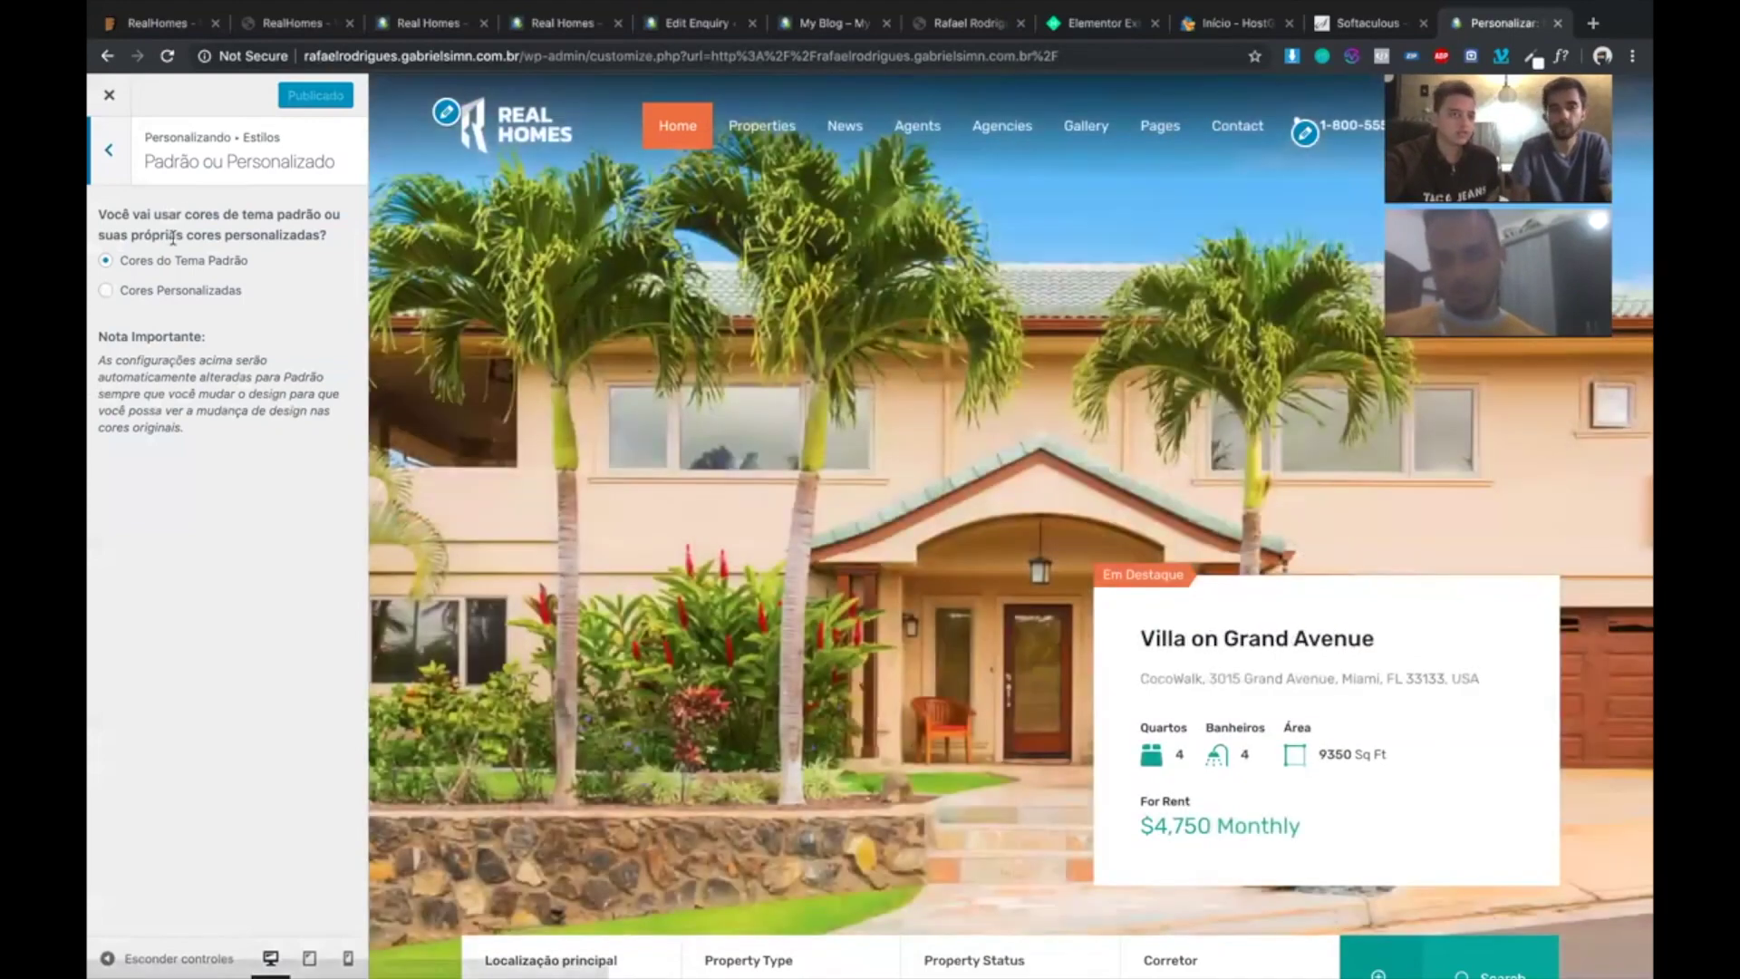
- Choose 'Cores Personalizadas' and return to the Estilos settings list
left_click(112, 292)
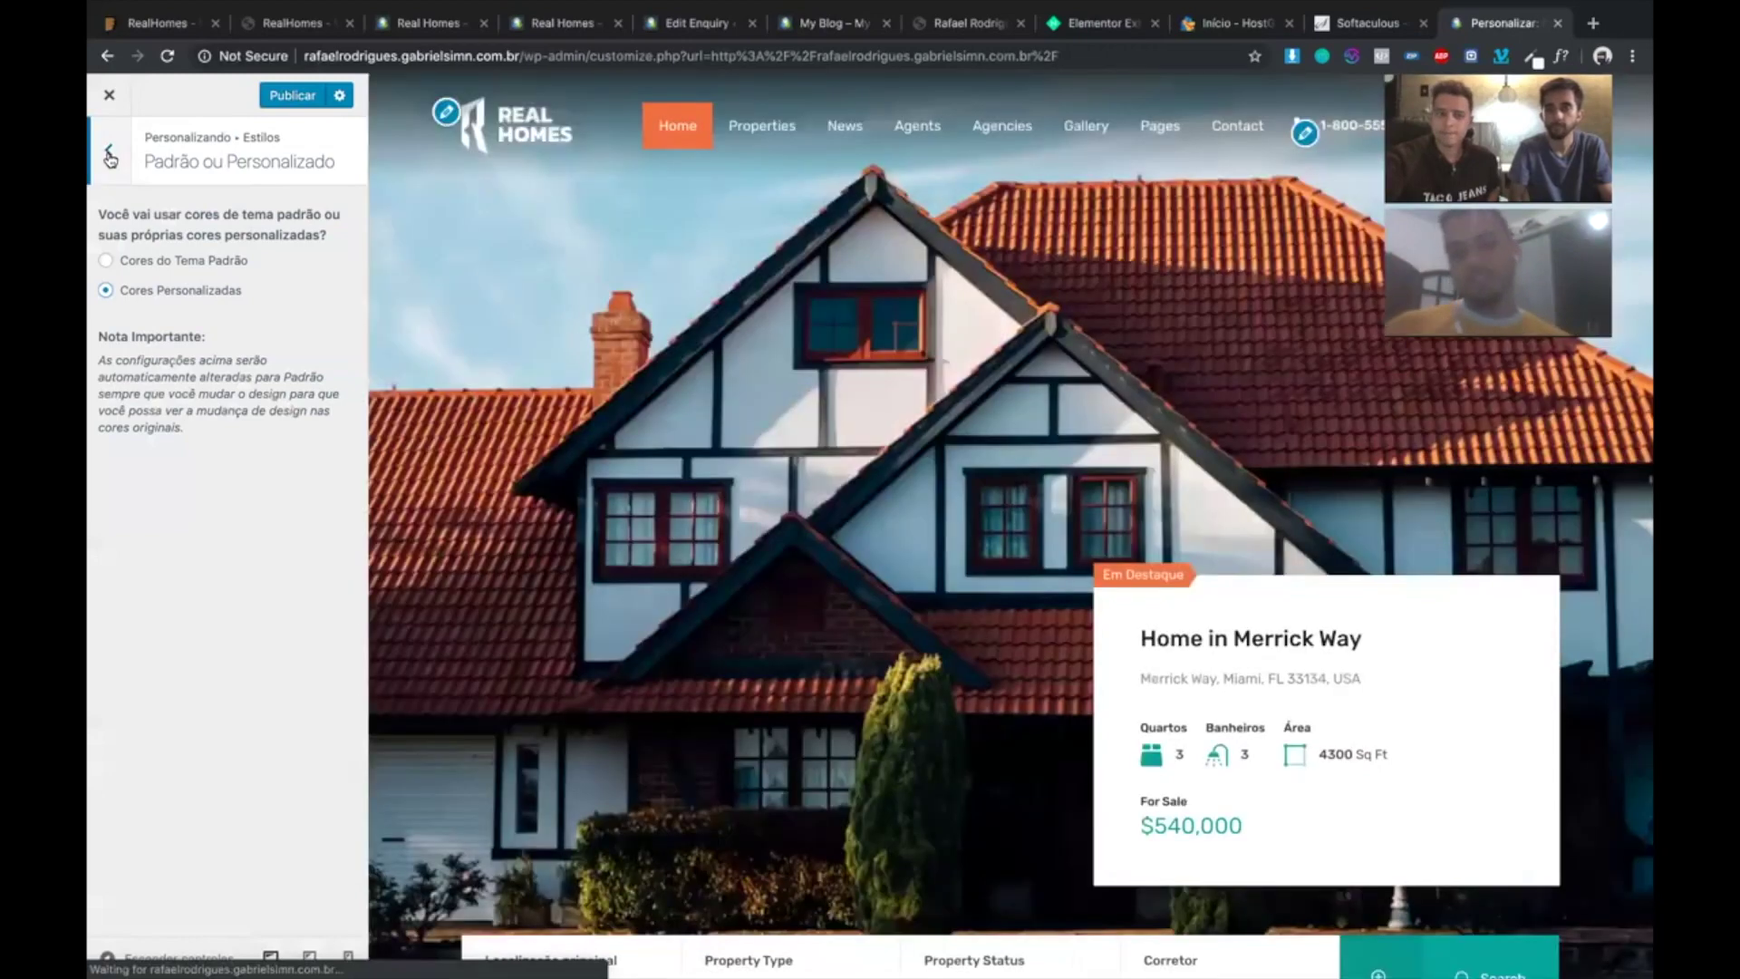
left_click(110, 156)
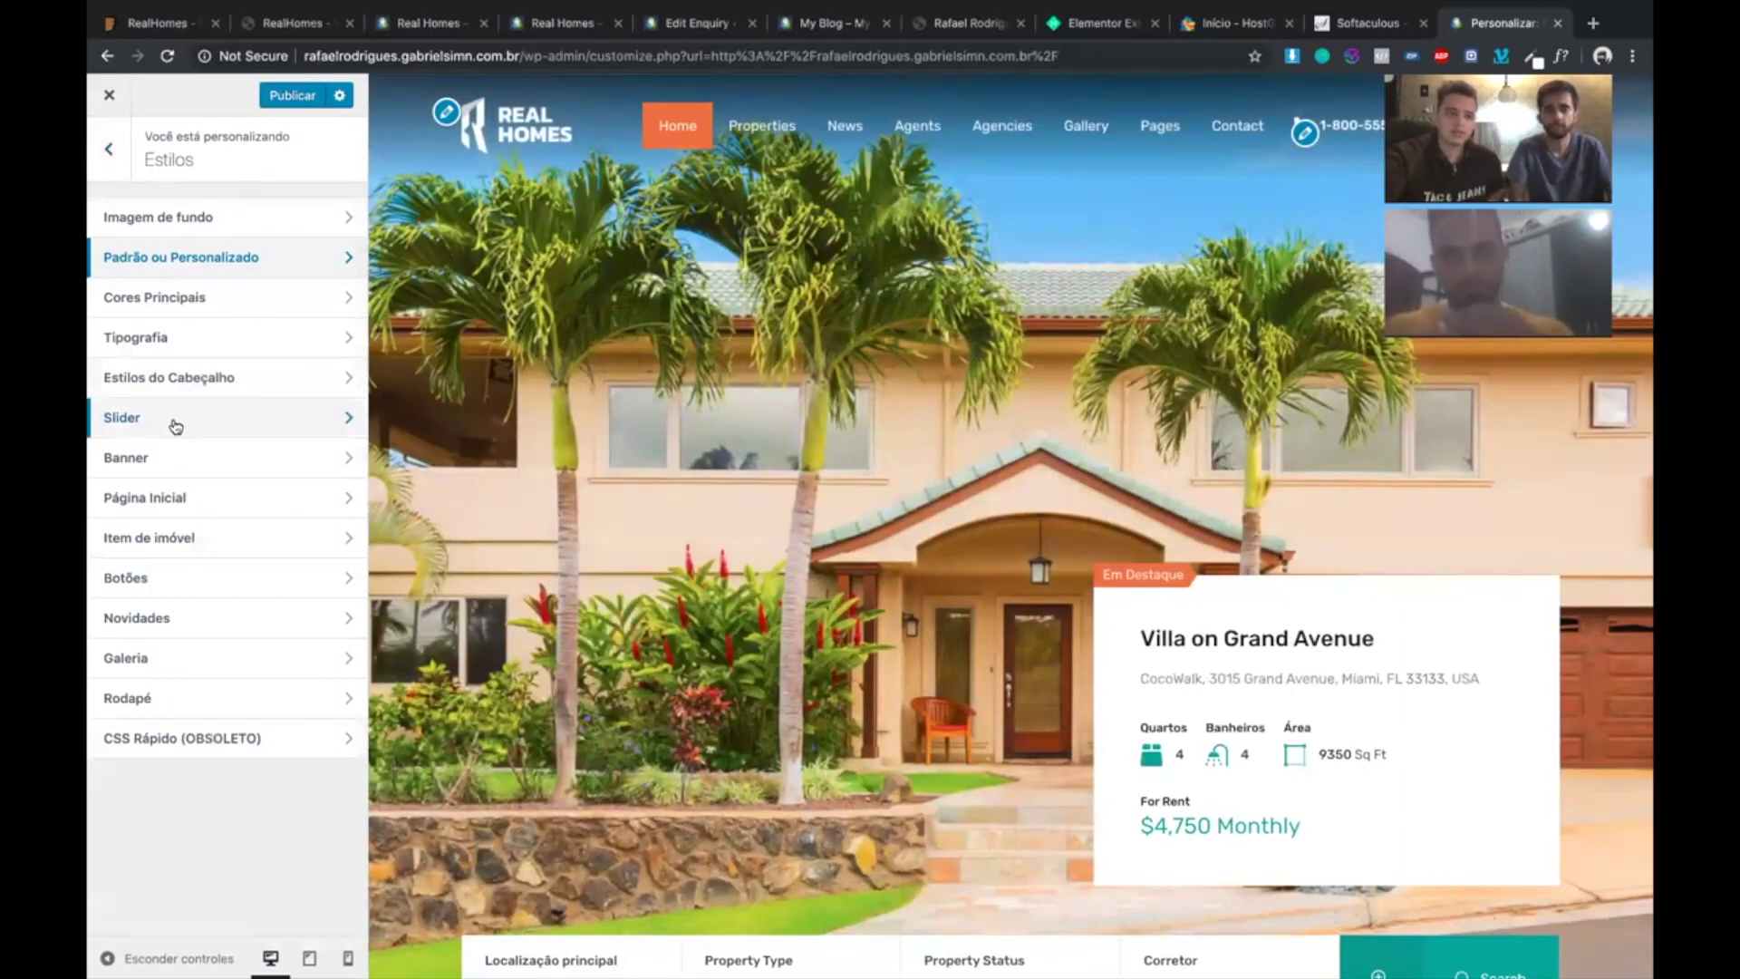
- Look through the slider colour and site identity settings, returning to the main Customizer sections
left_click(226, 417)
mouse_move(1611, 542)
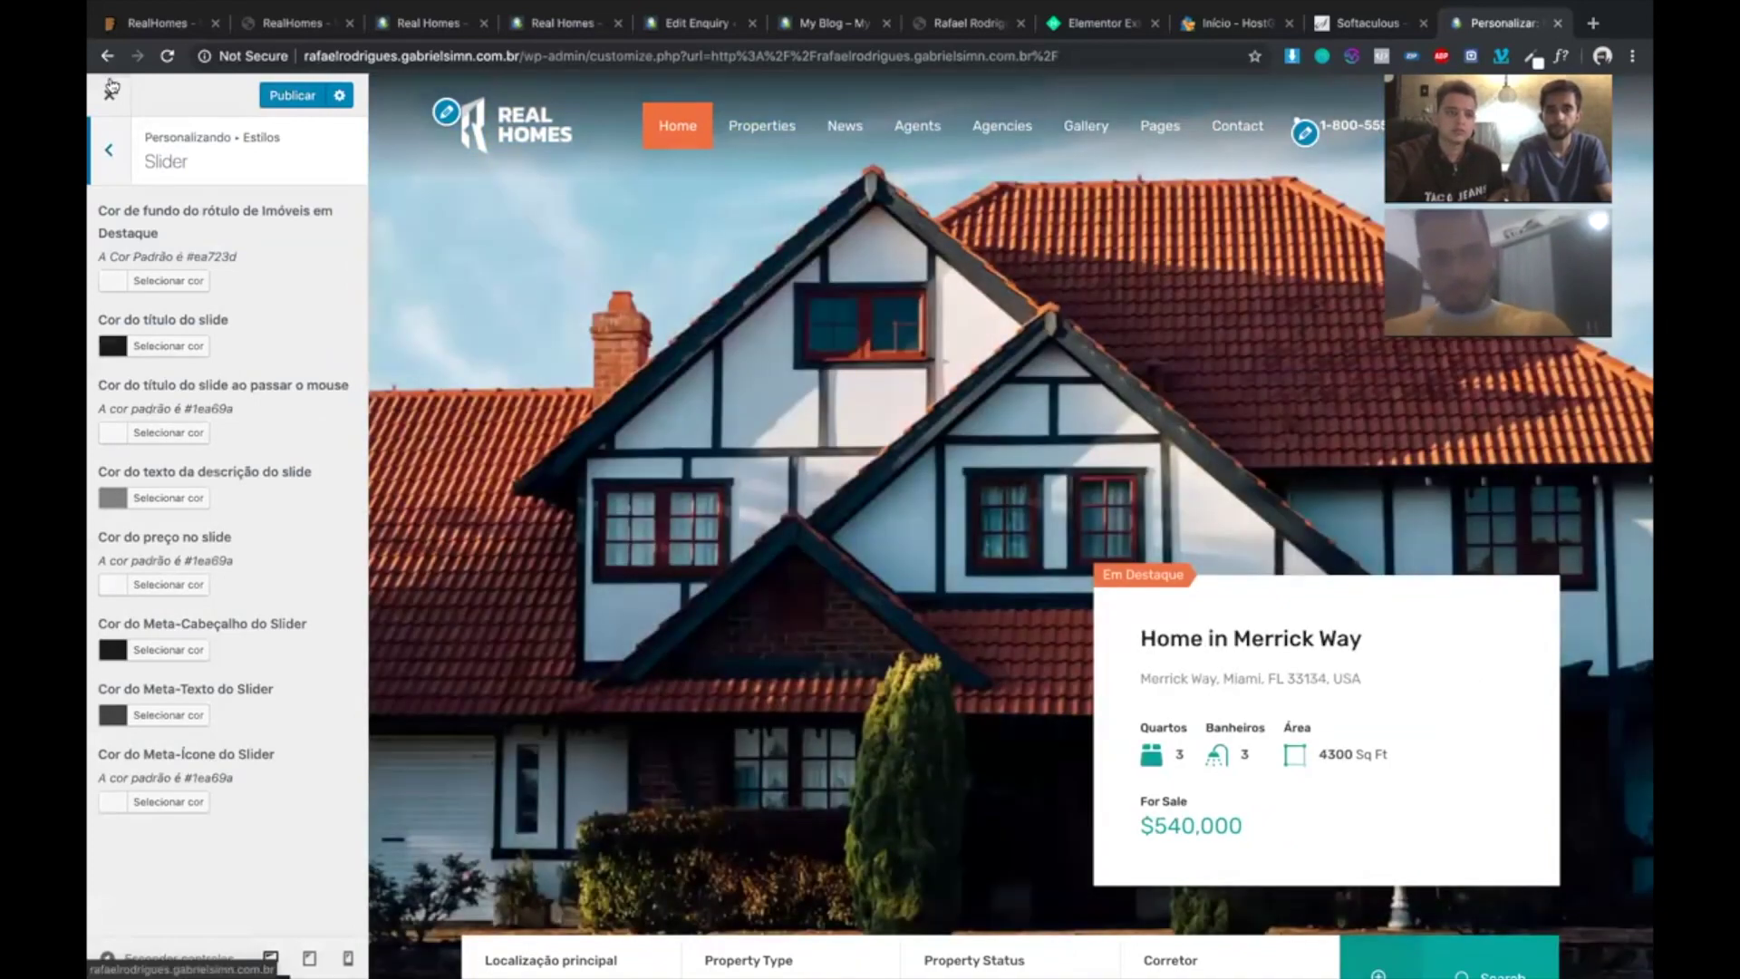
left_click(110, 92)
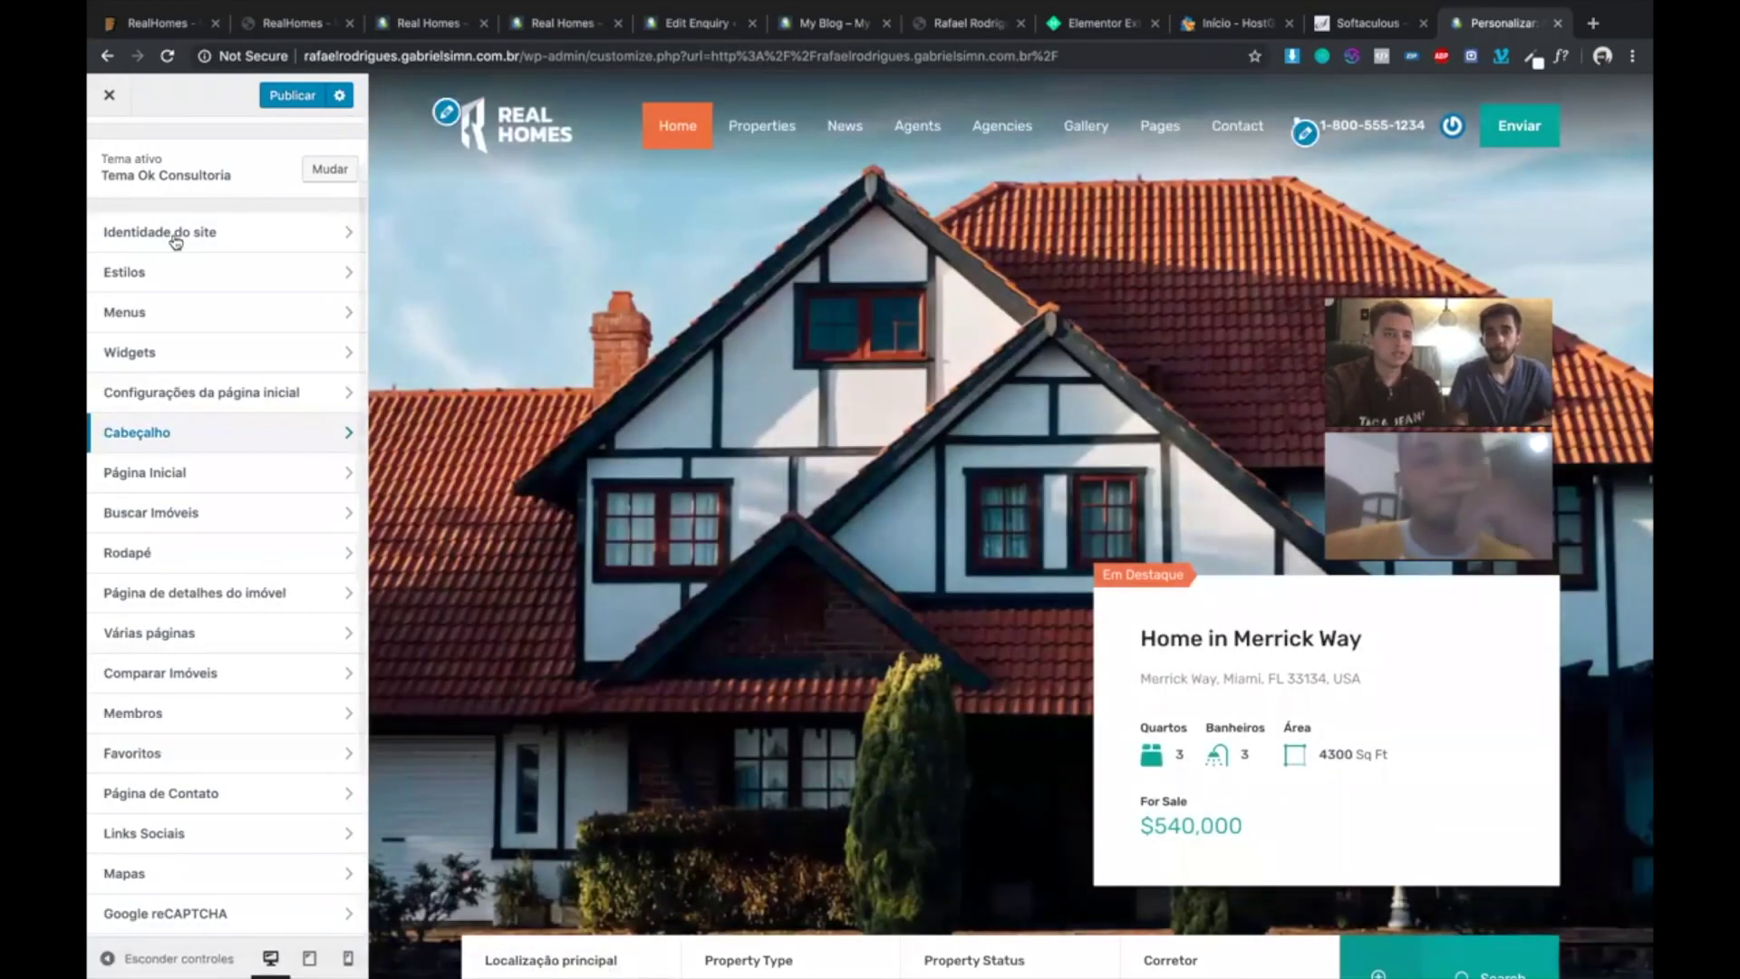
left_click(135, 233)
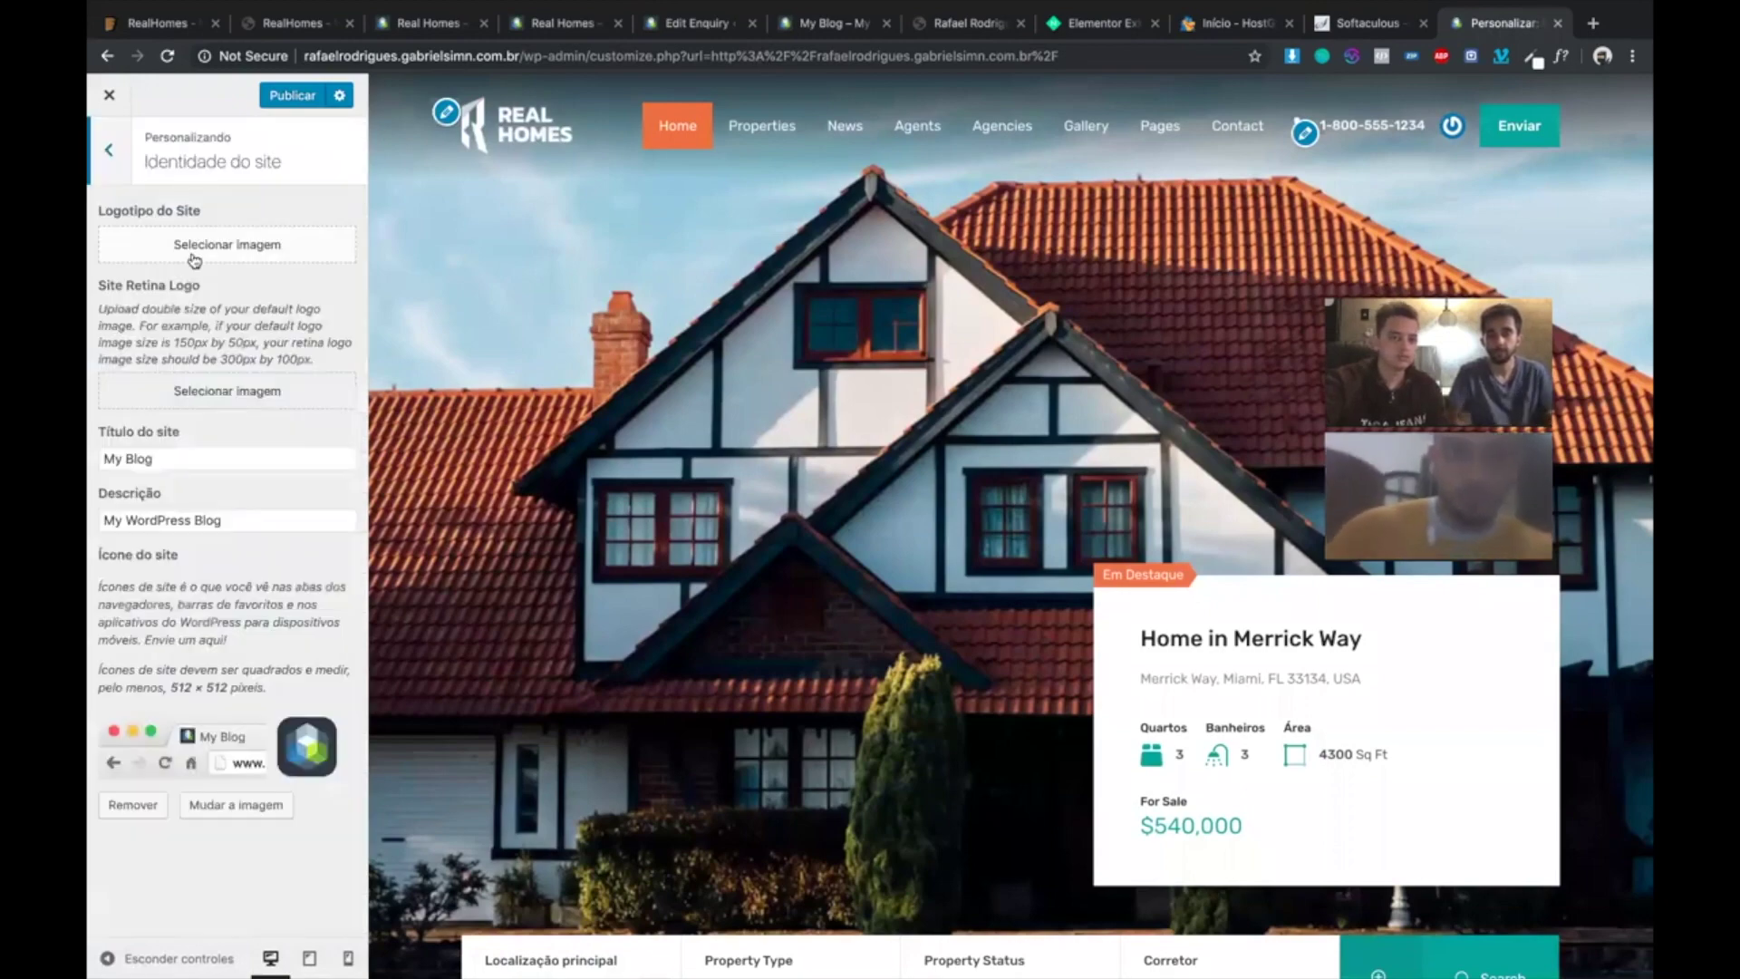
left_click(112, 136)
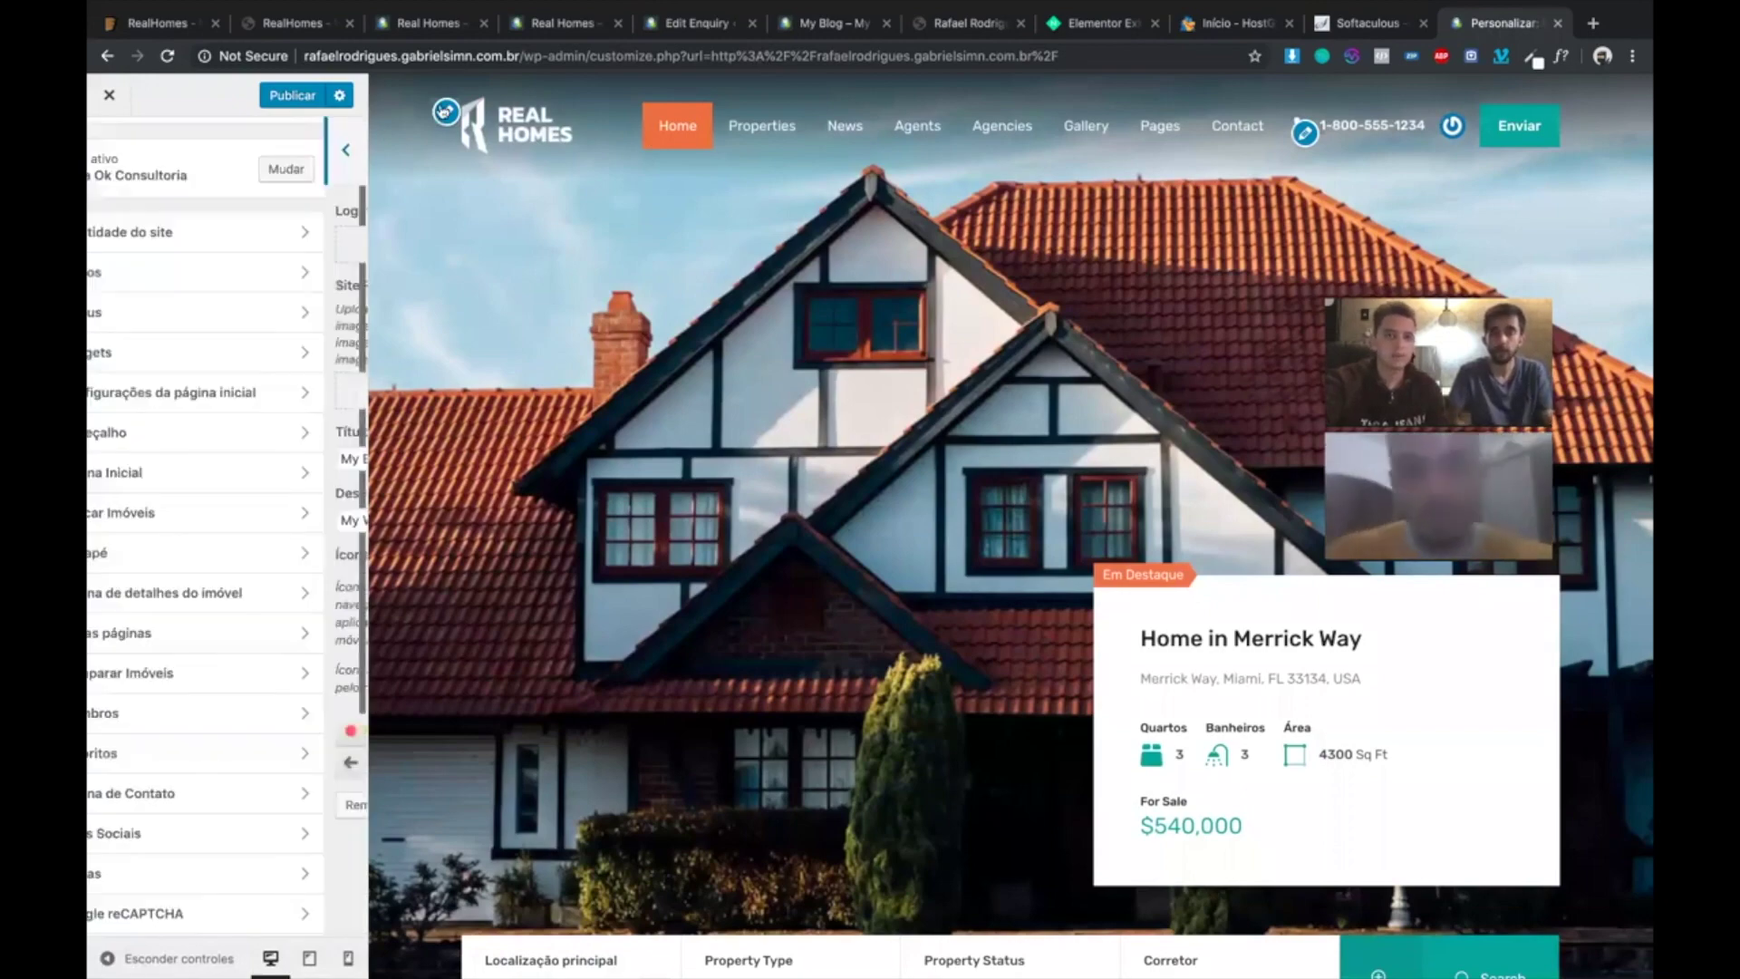
- Bring up the site logo's Selecionar imagem dialog, cancel the file chooser, and open a new tab
left_click(447, 111)
left_click(263, 241)
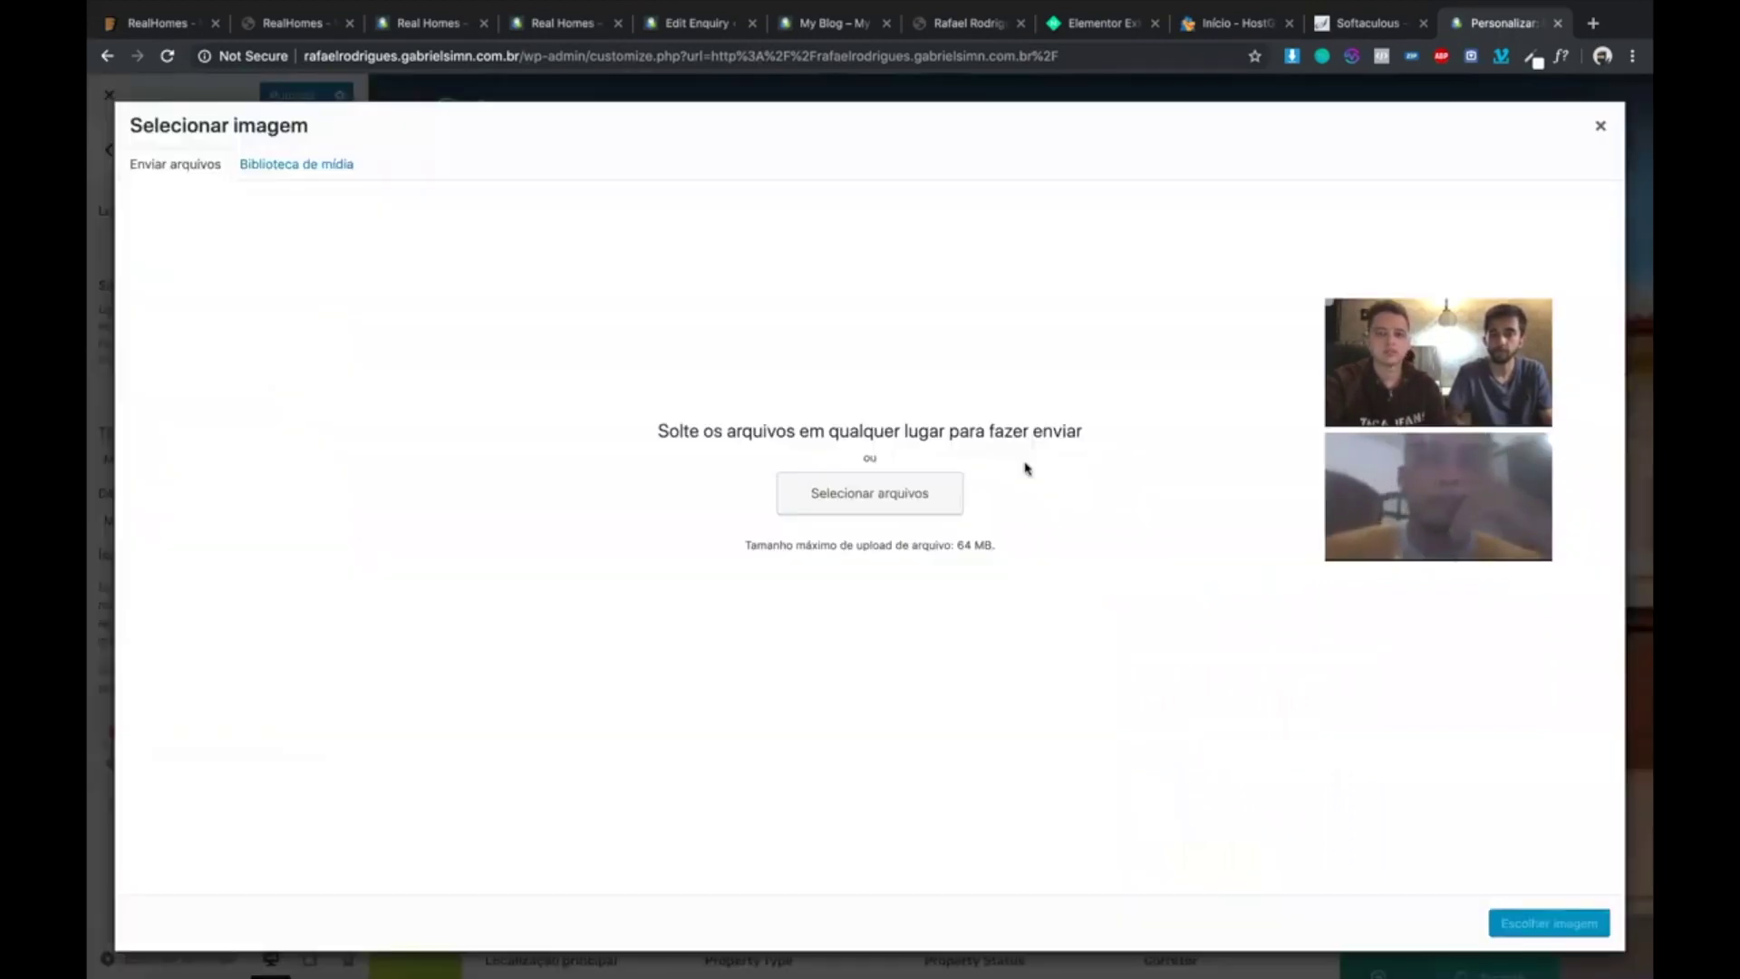
left_click(903, 510)
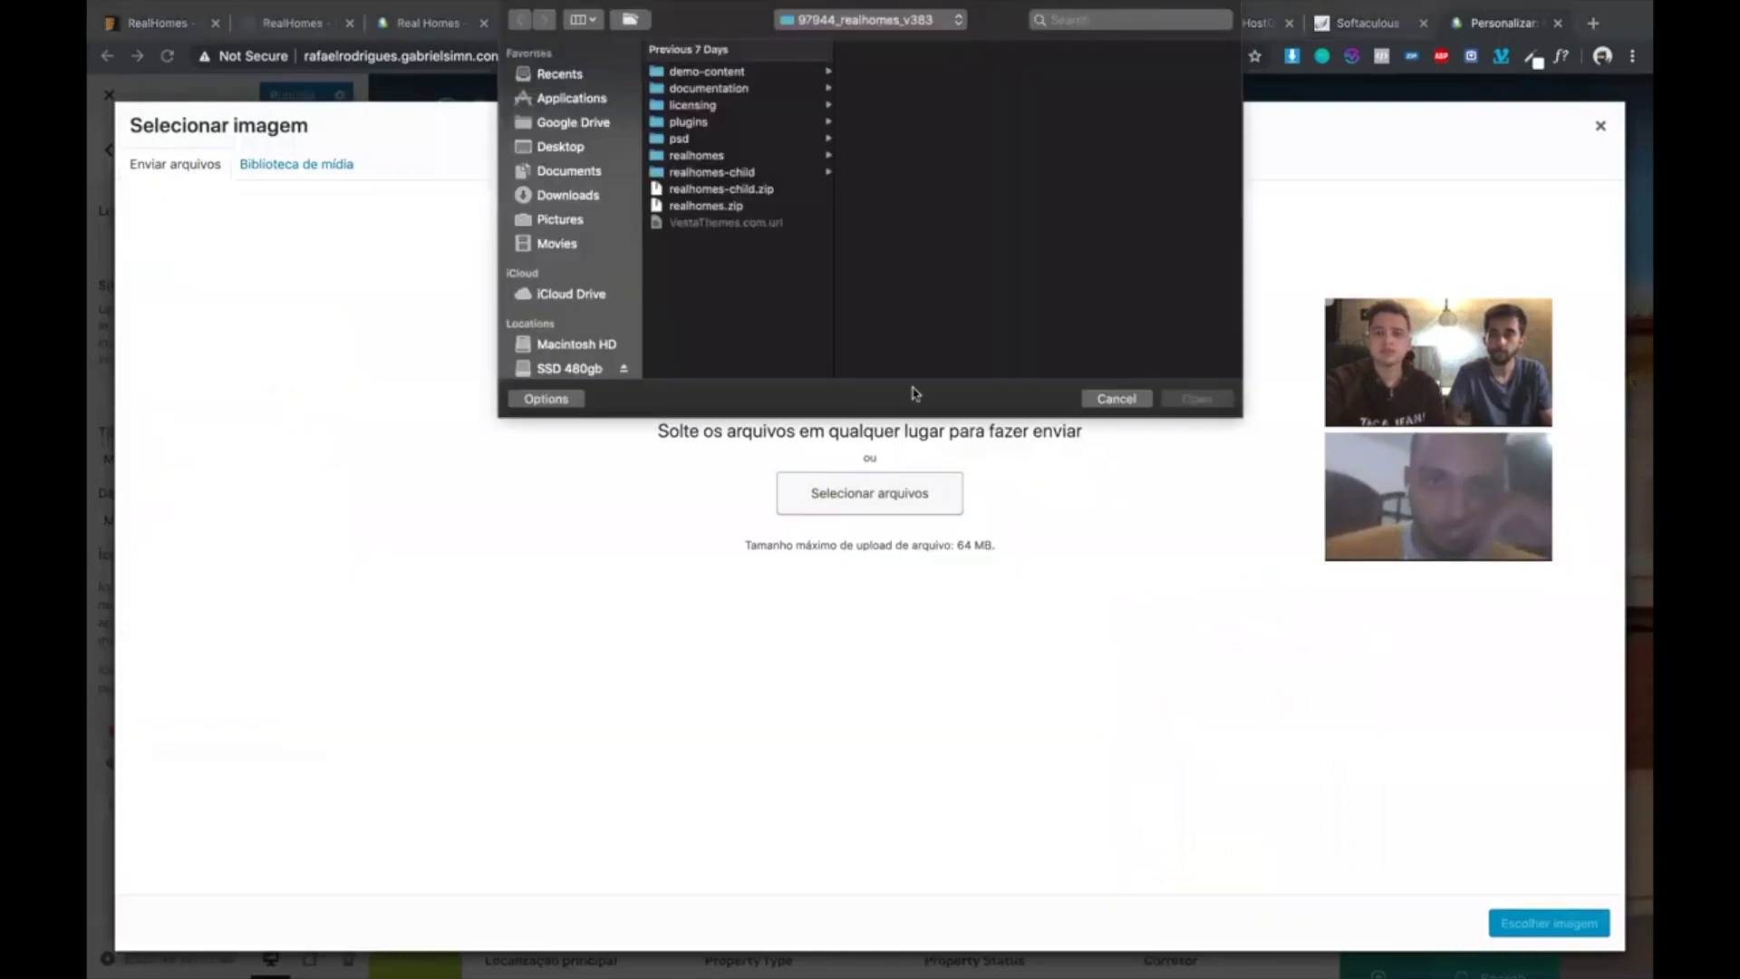
key("Escape")
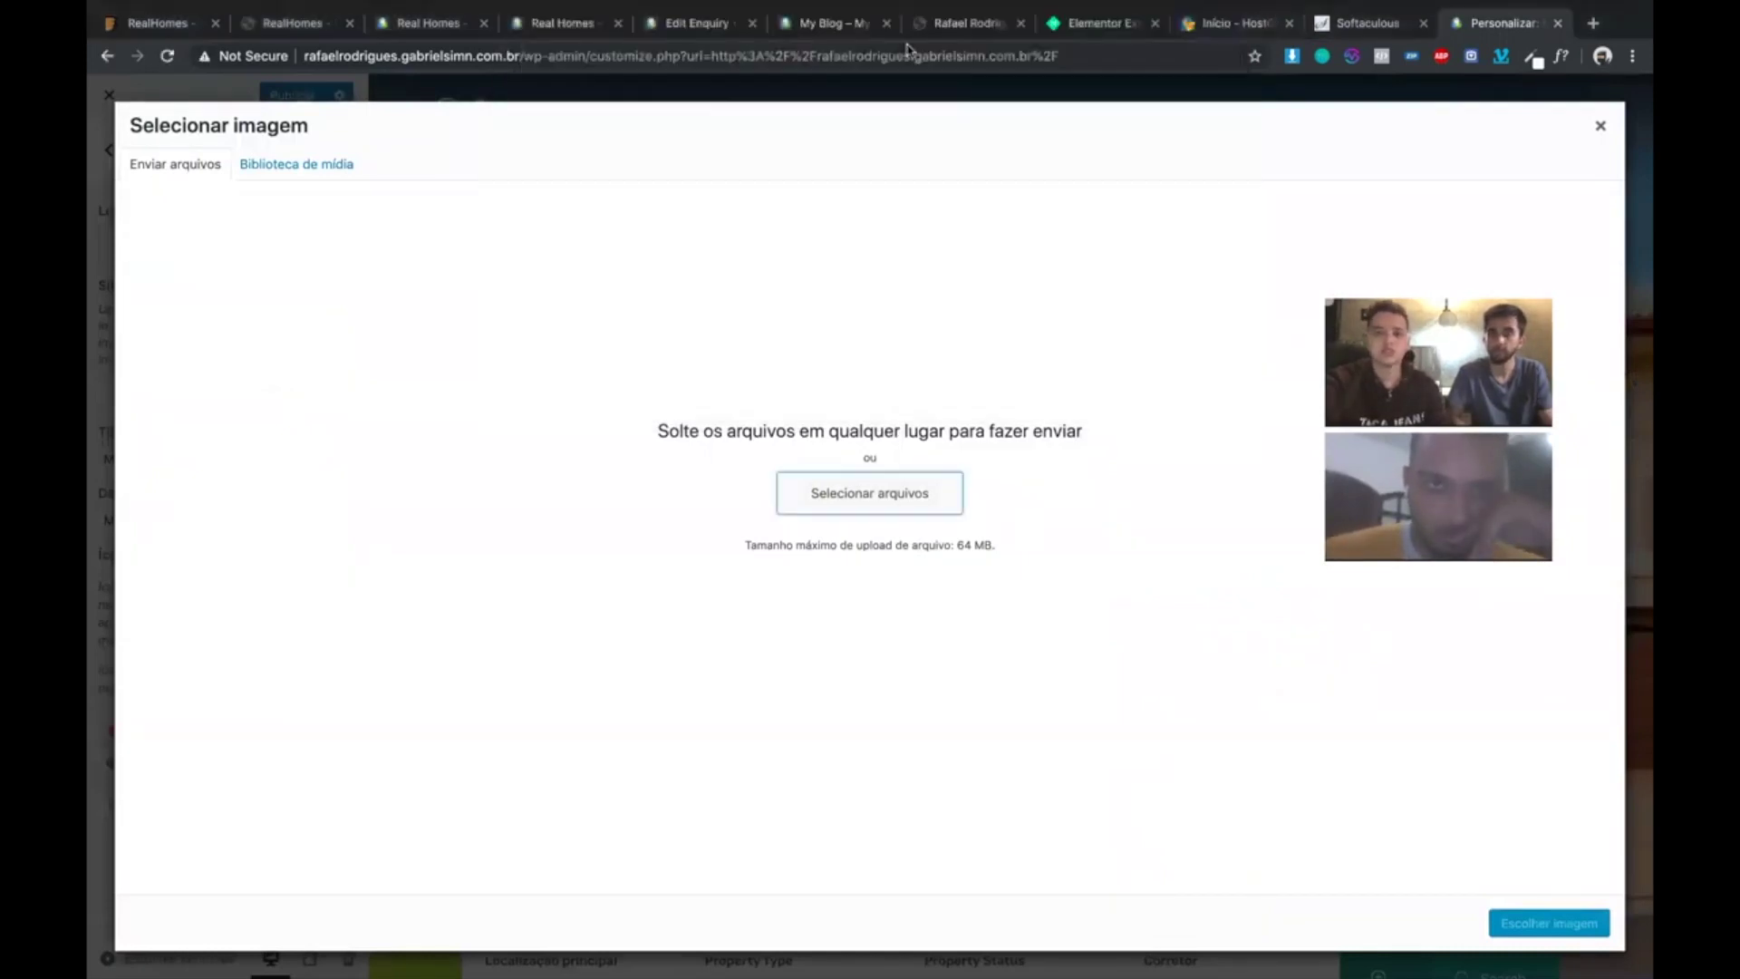
key("super+t")
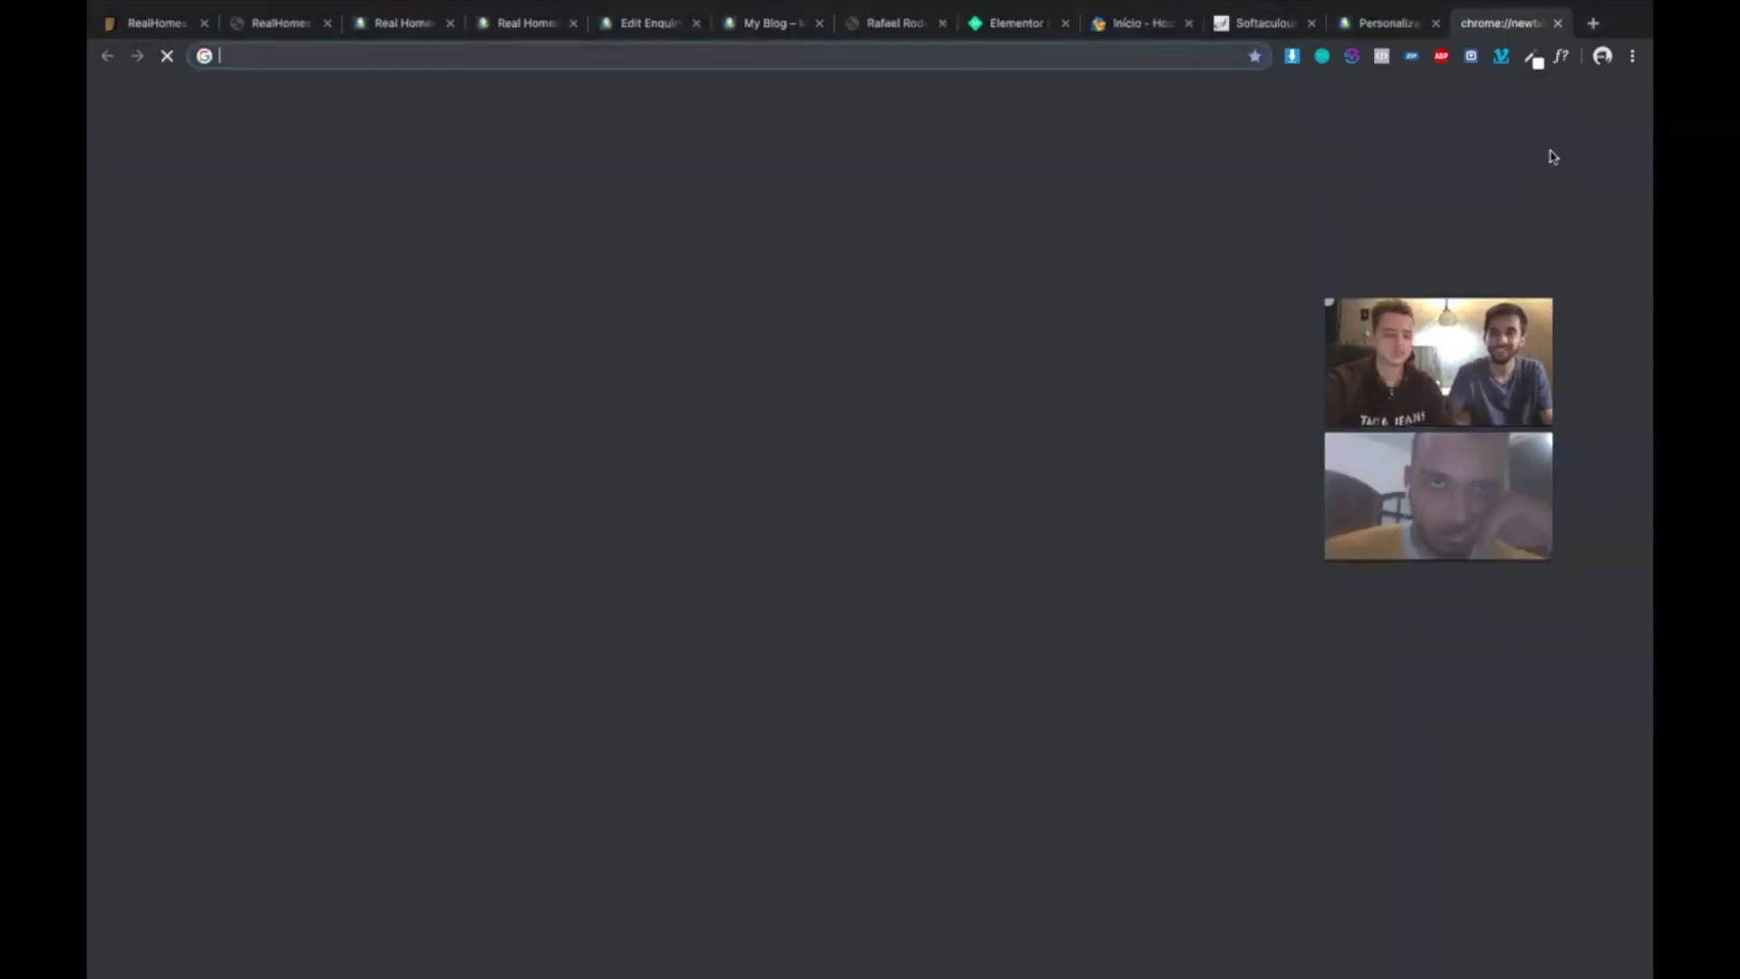
- Load the realtor's existing website in the new tab, then go back to the Personalizando tab
type("rafaelrodriguesimoveis.com.br")
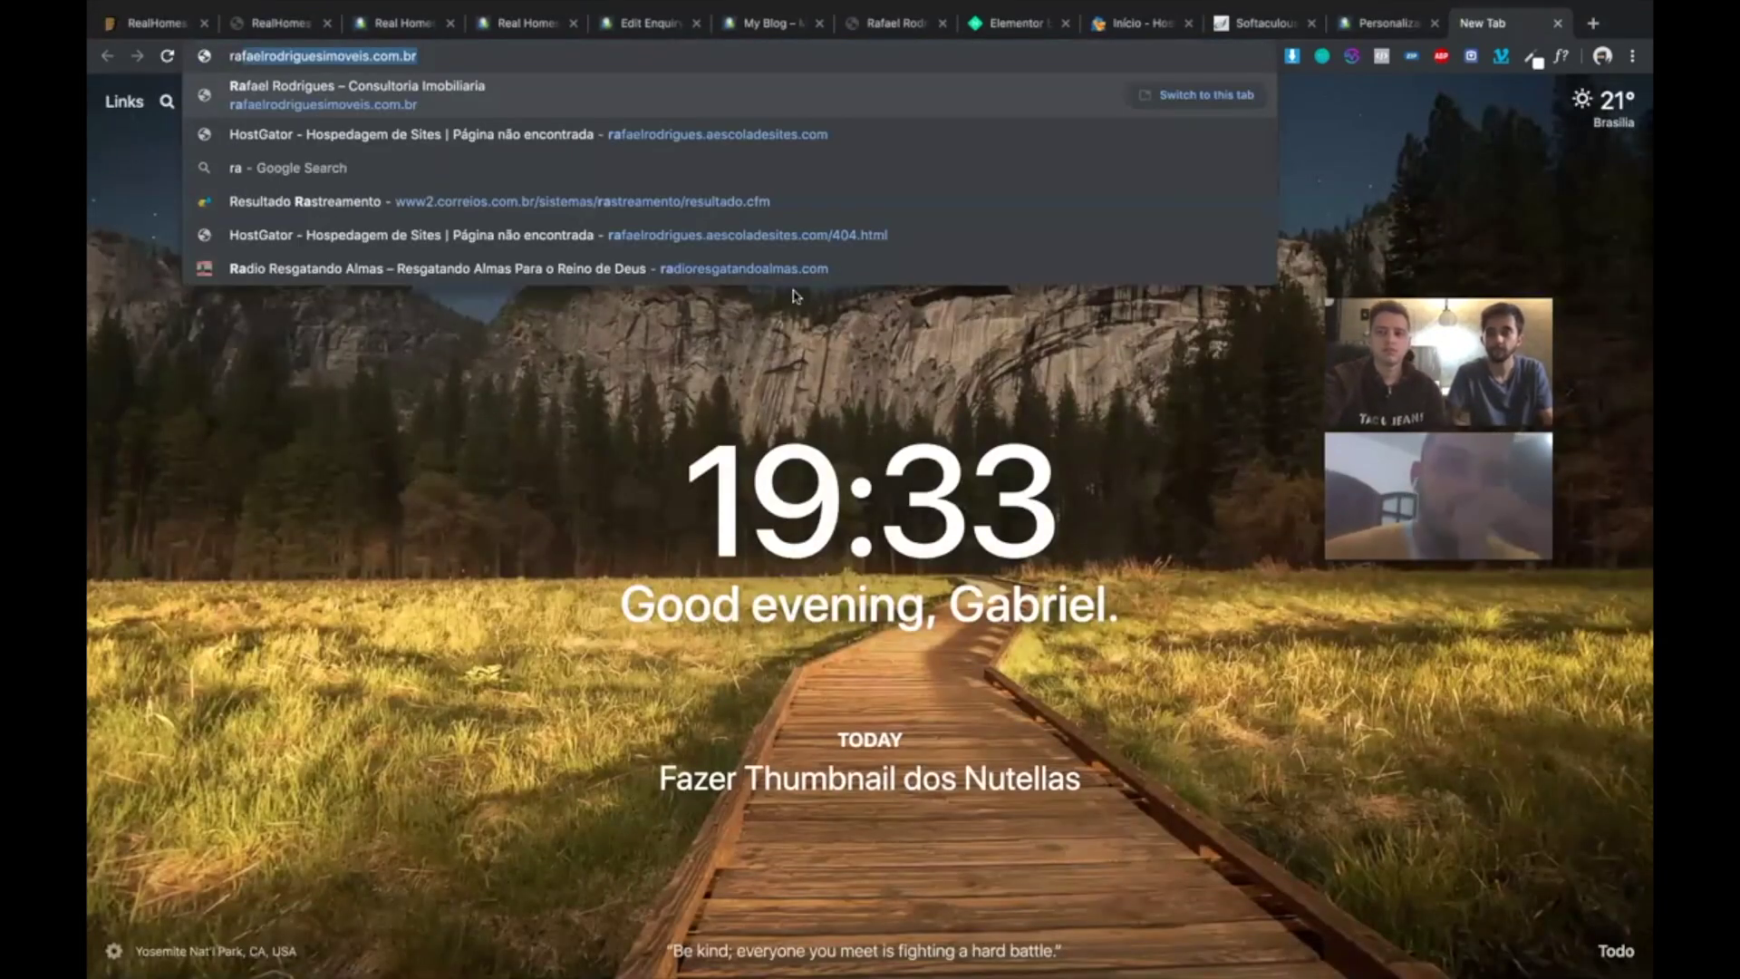
key("Return")
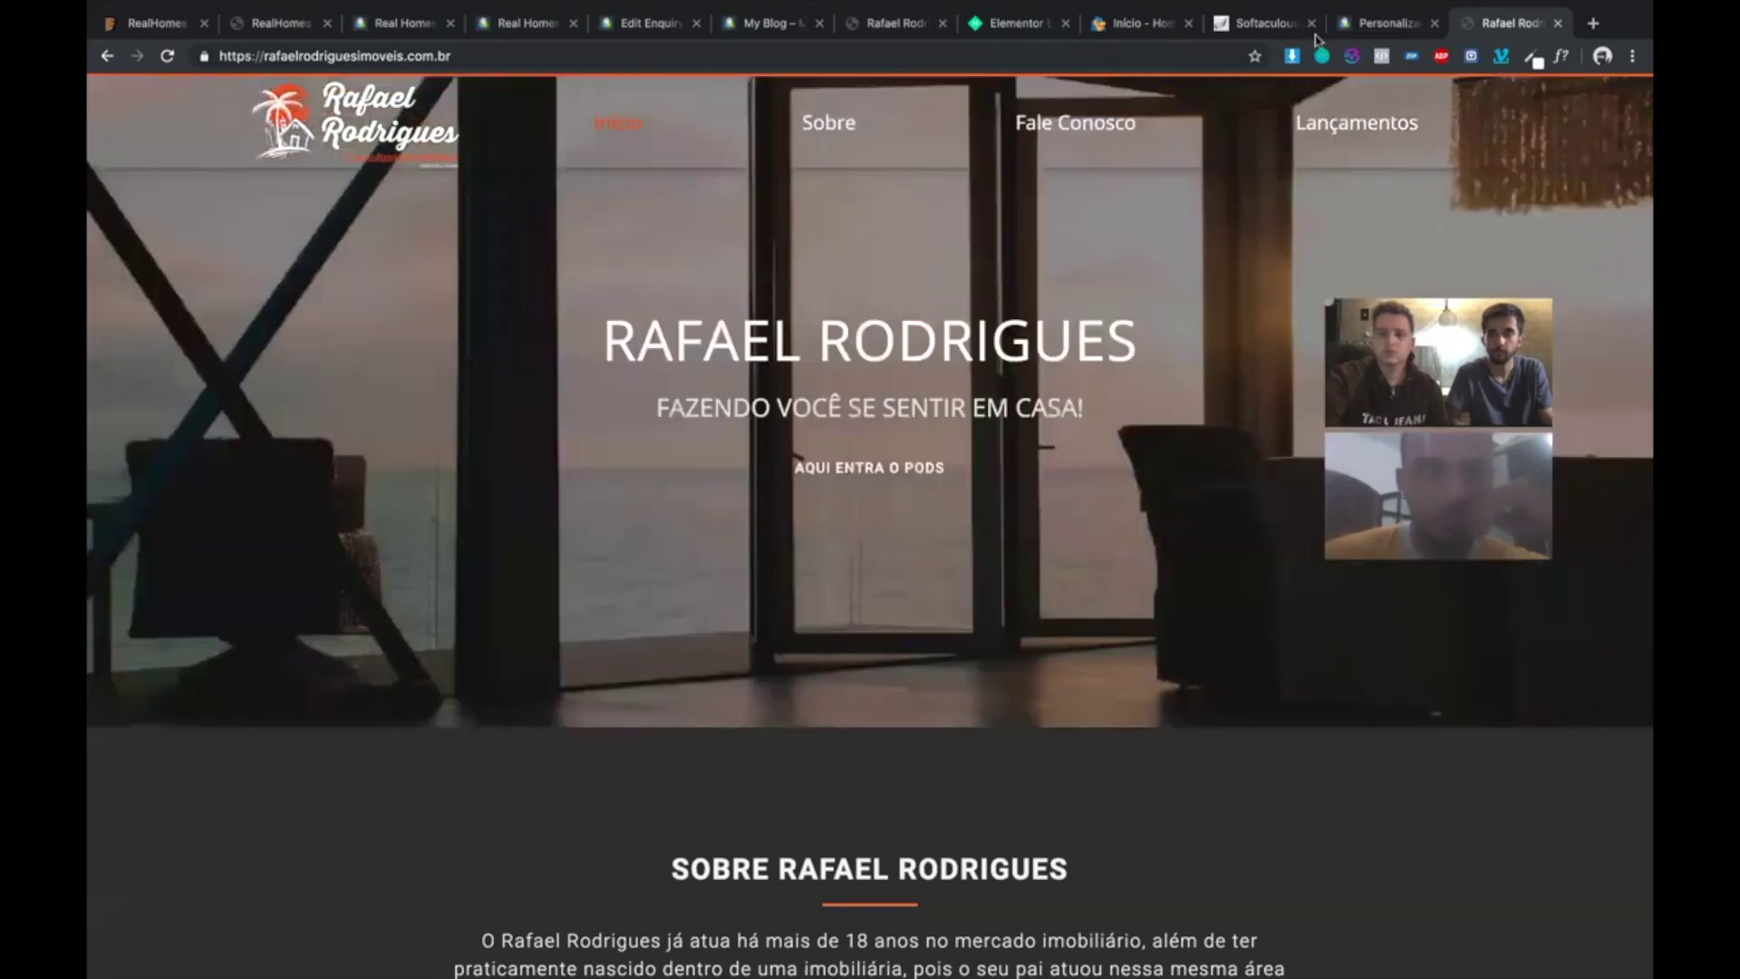
left_click(1378, 26)
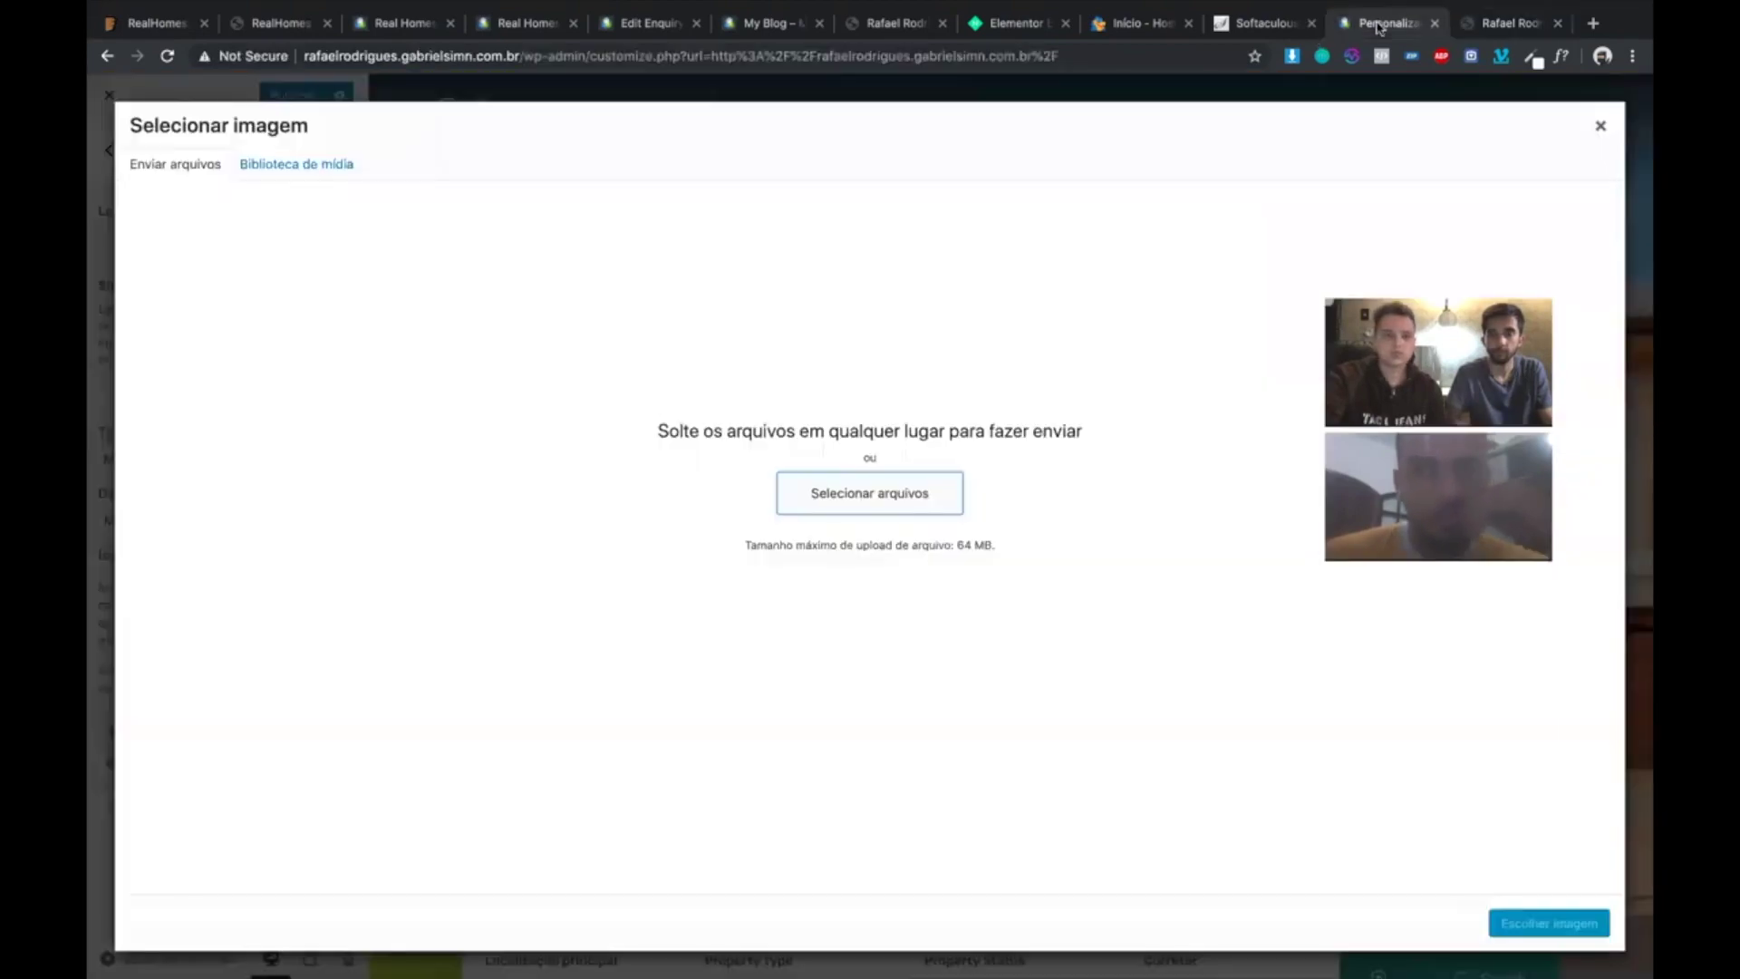
- Upload the consultancy logo PNG from the Desktop and set it as the site logo
left_click(843, 504)
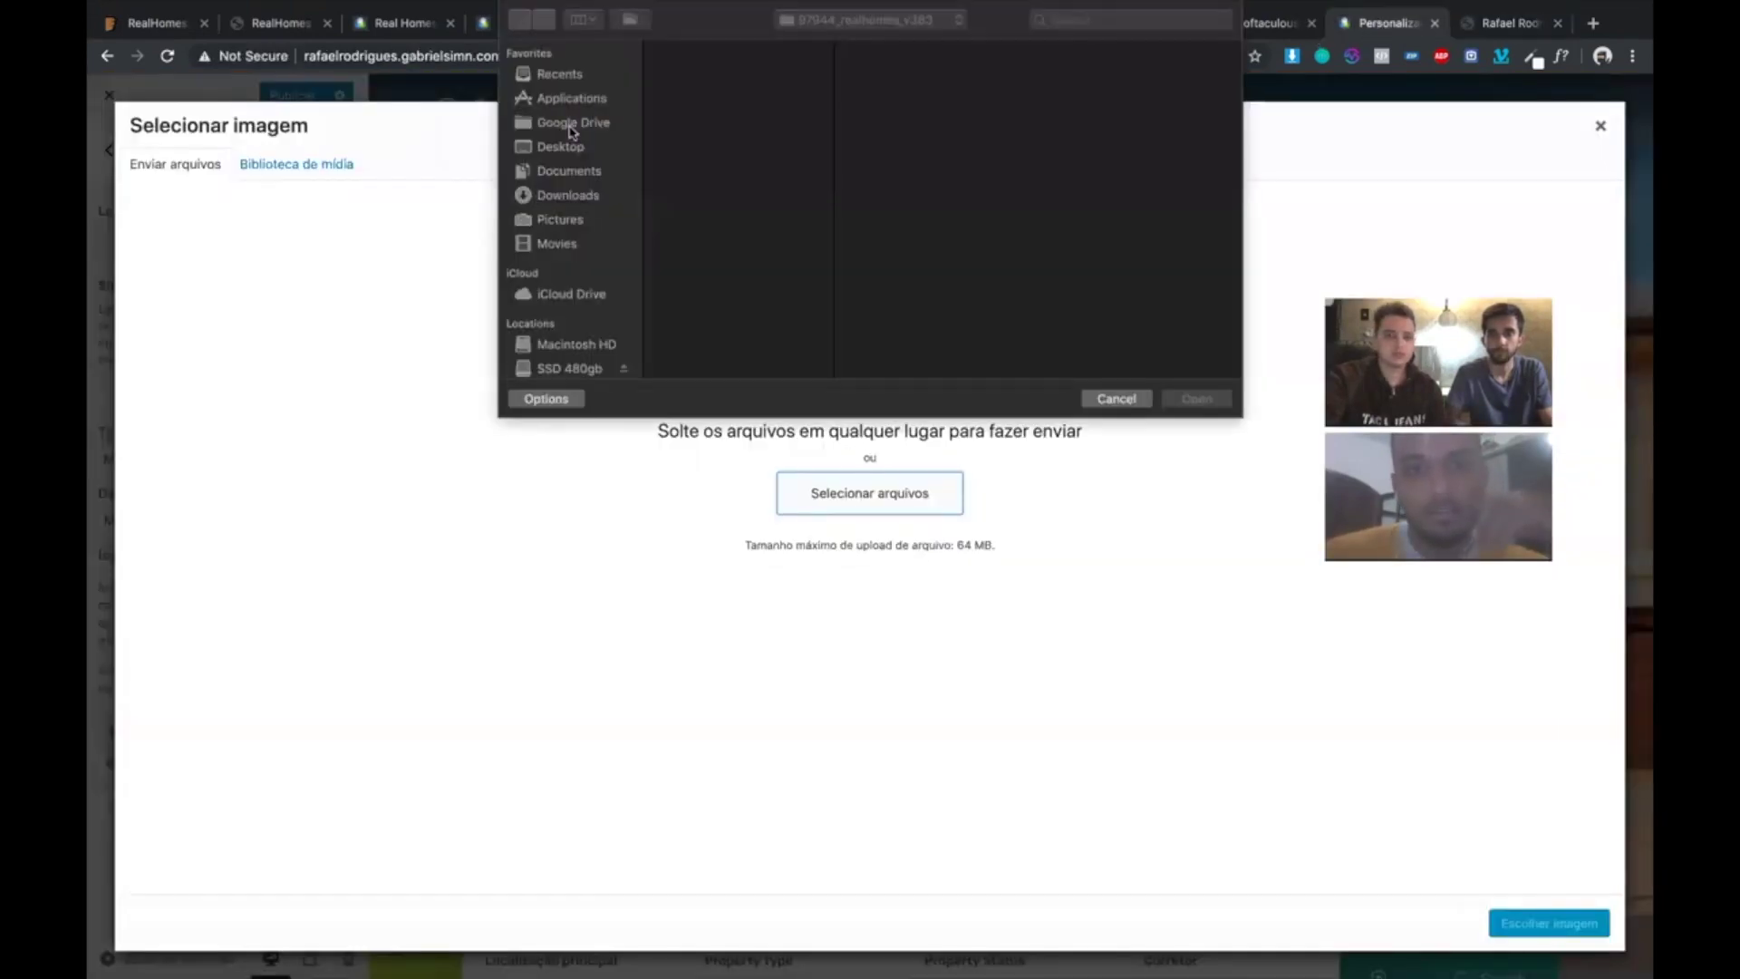
left_click(558, 147)
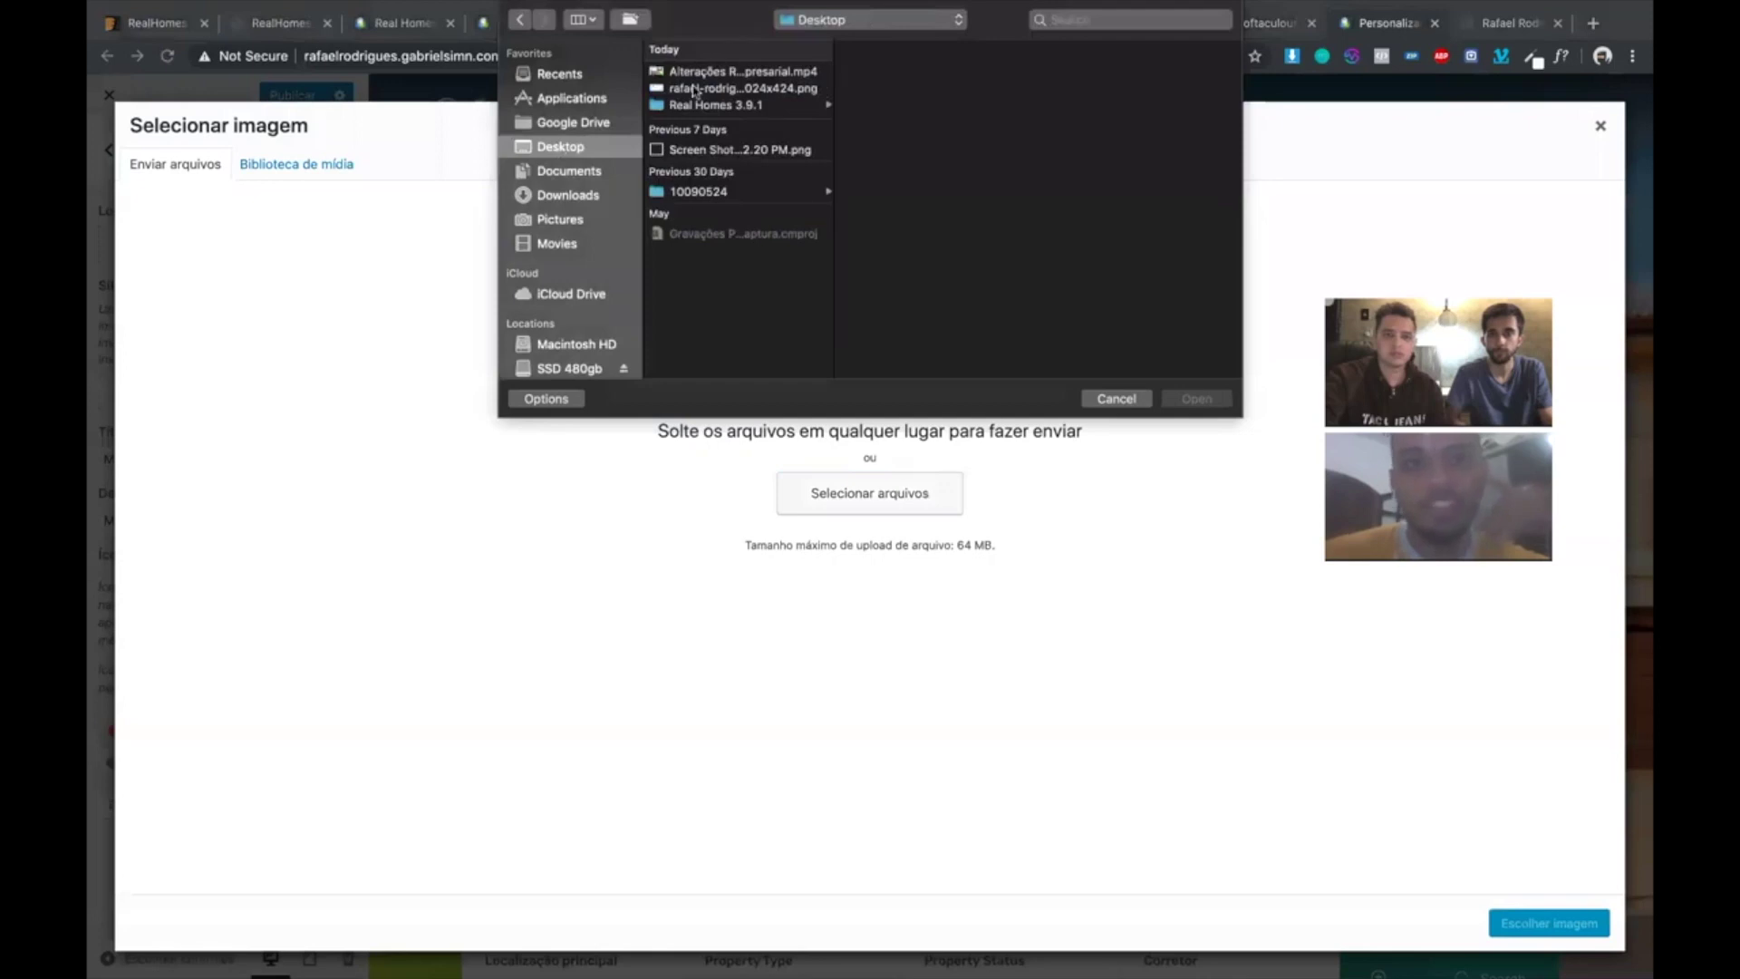
left_click(695, 88)
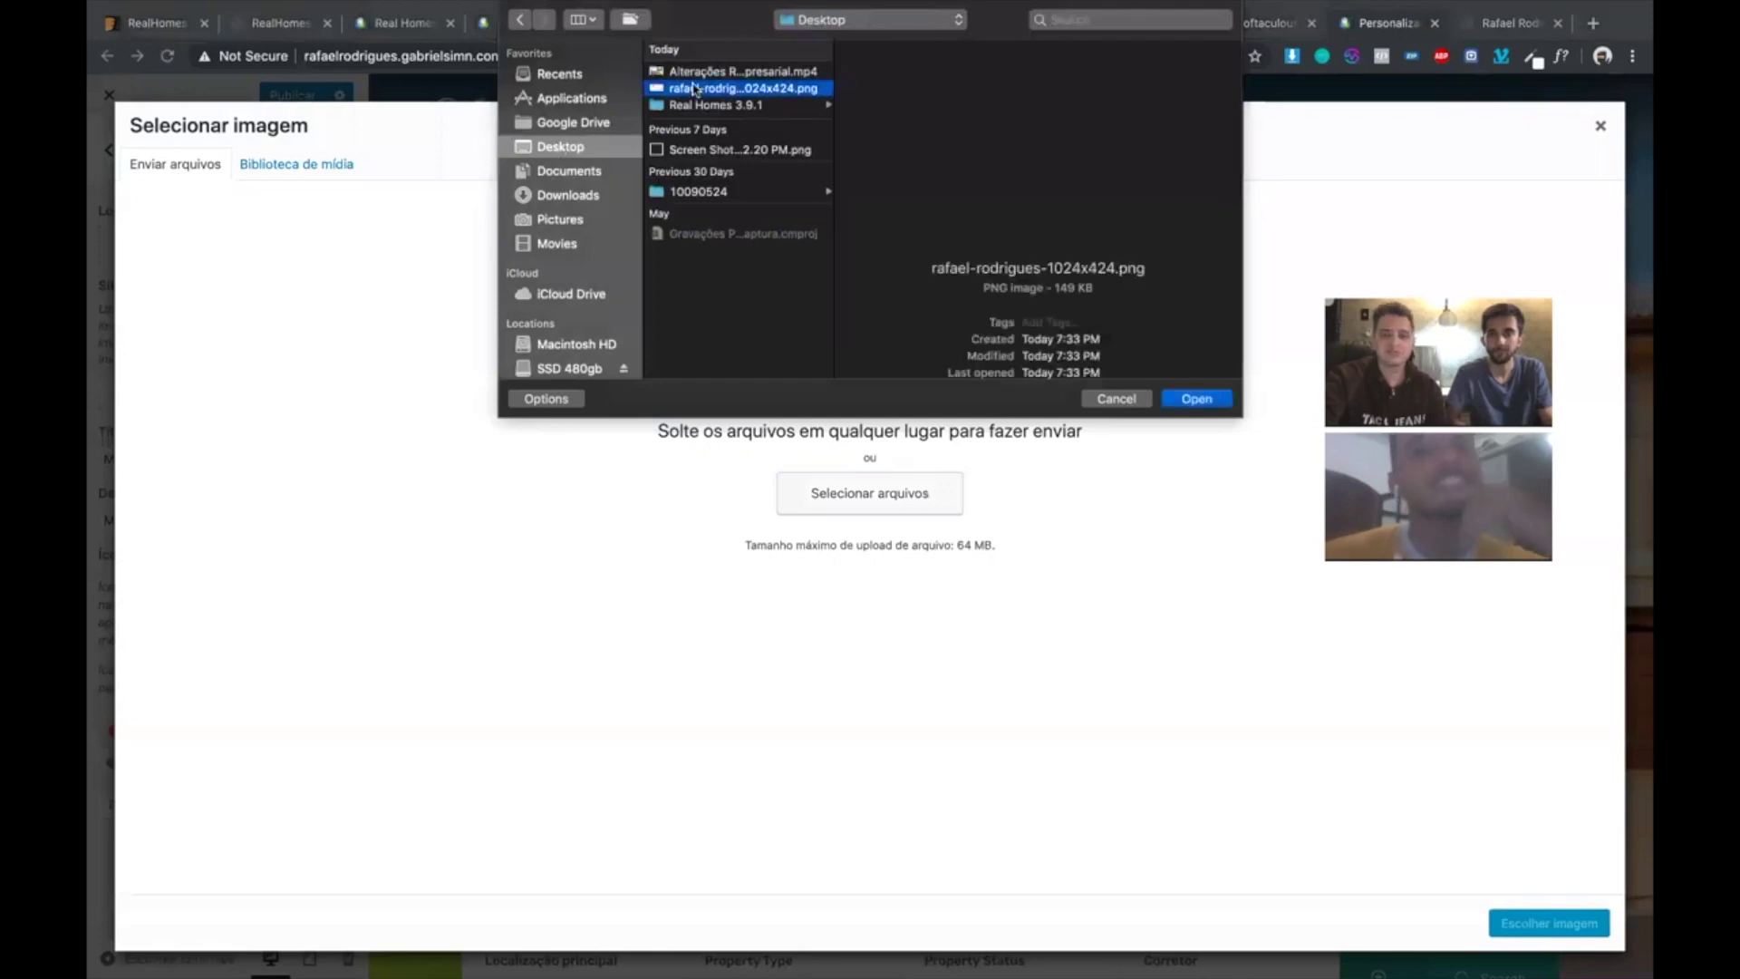
left_click(1196, 399)
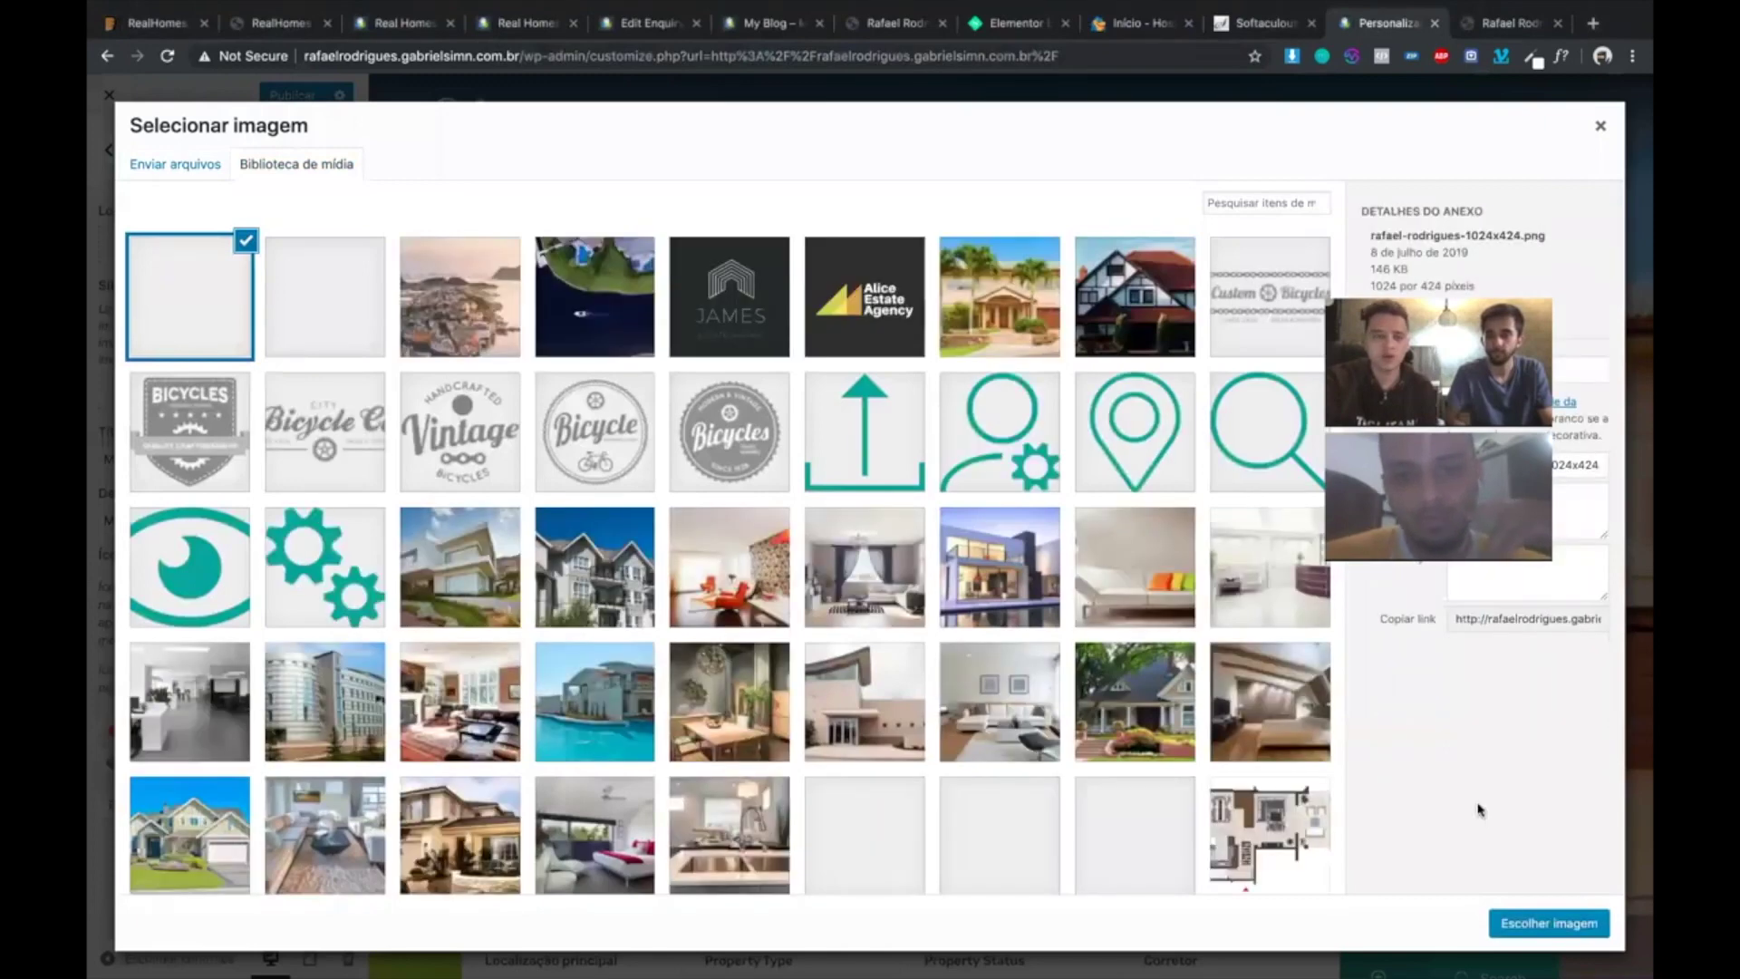
left_click(1550, 924)
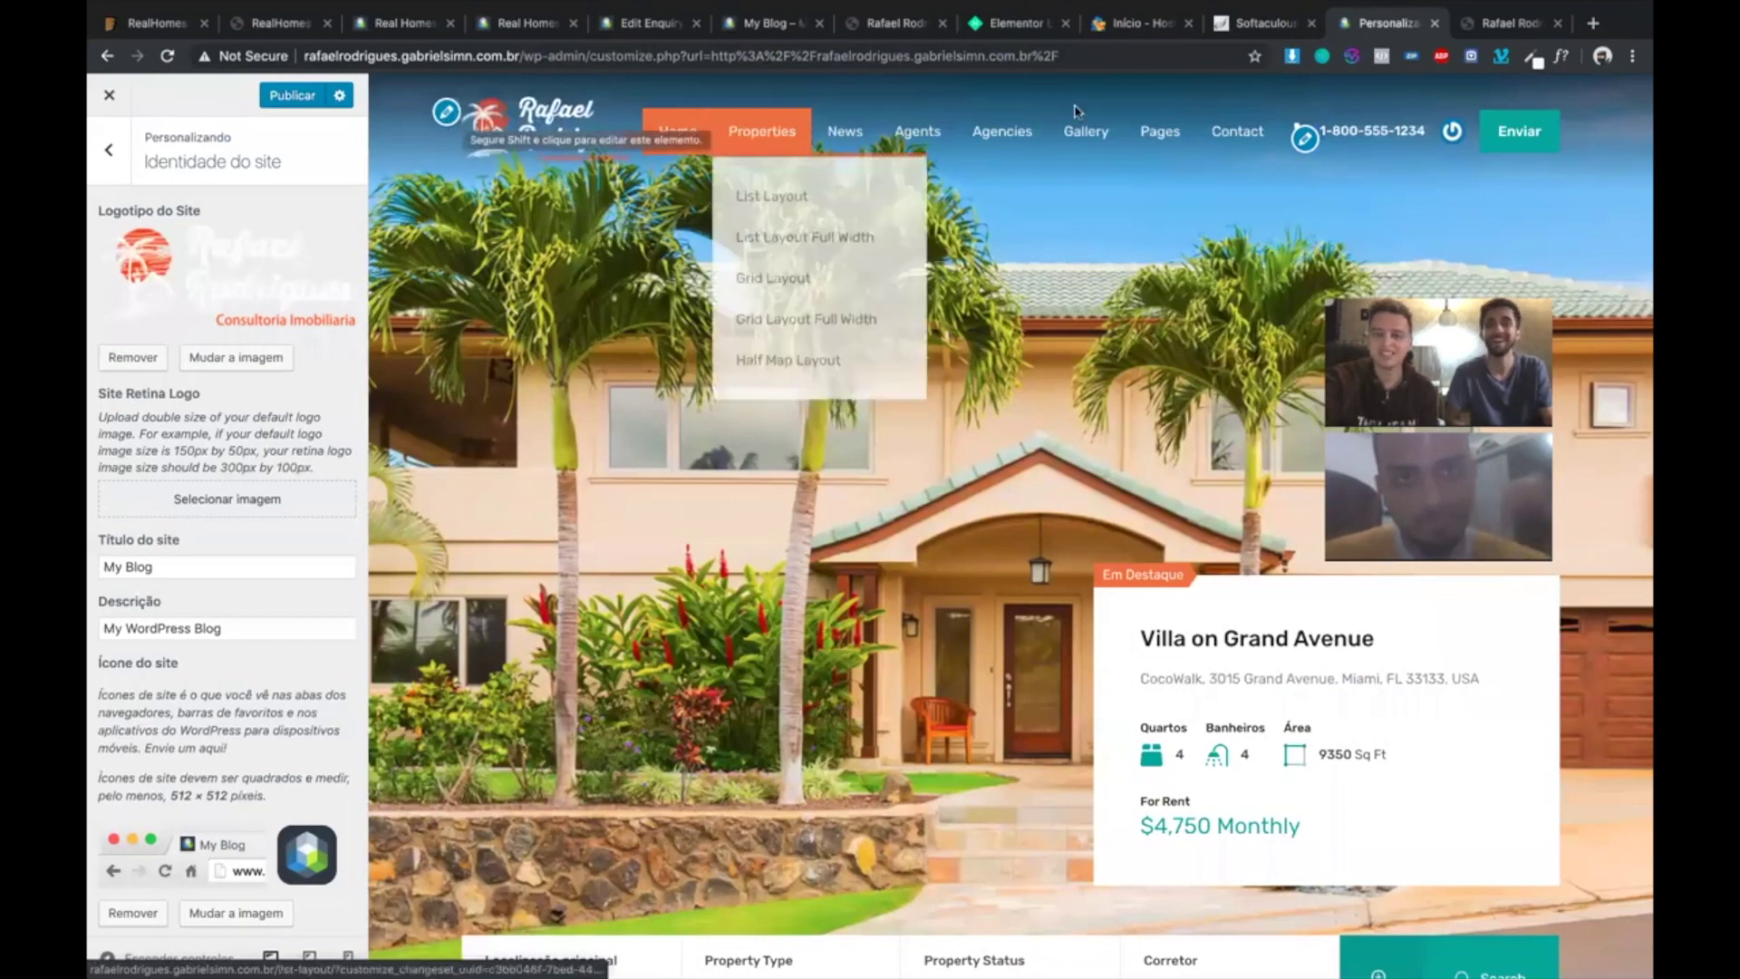
left_click(109, 154)
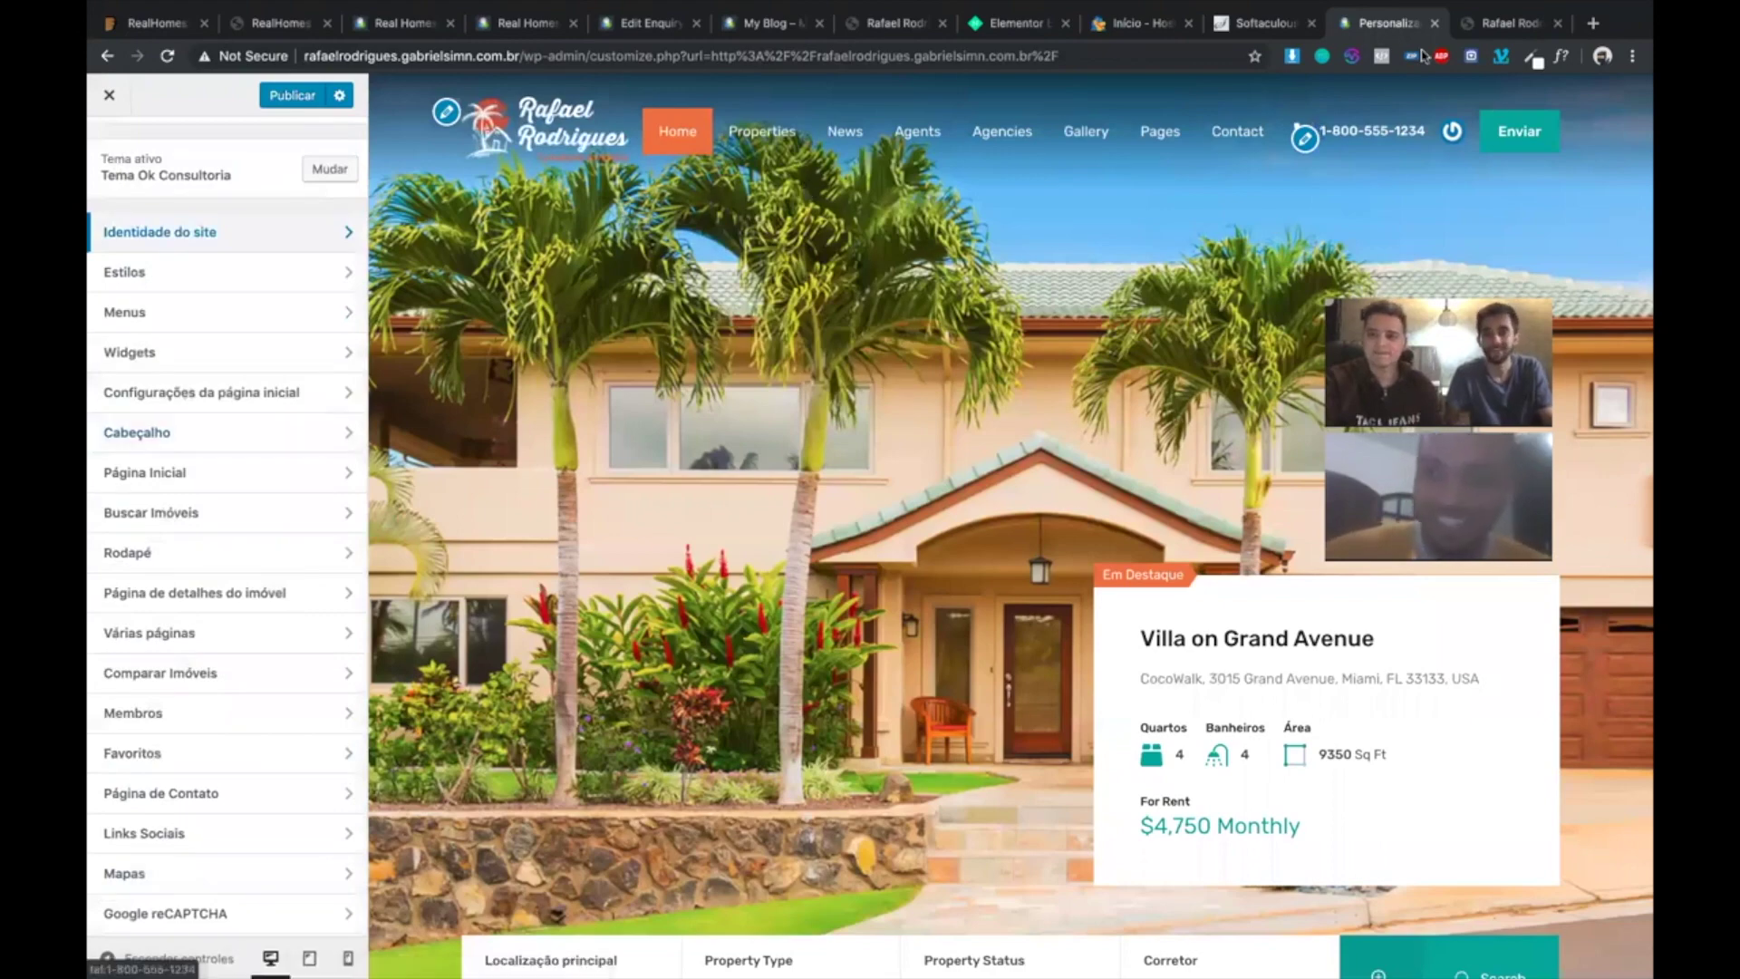
- On the realtor site's Fale Conosco page, select the business phone number, then return to the Customizer
left_click(1504, 23)
scroll(746, 463, "down", 20)
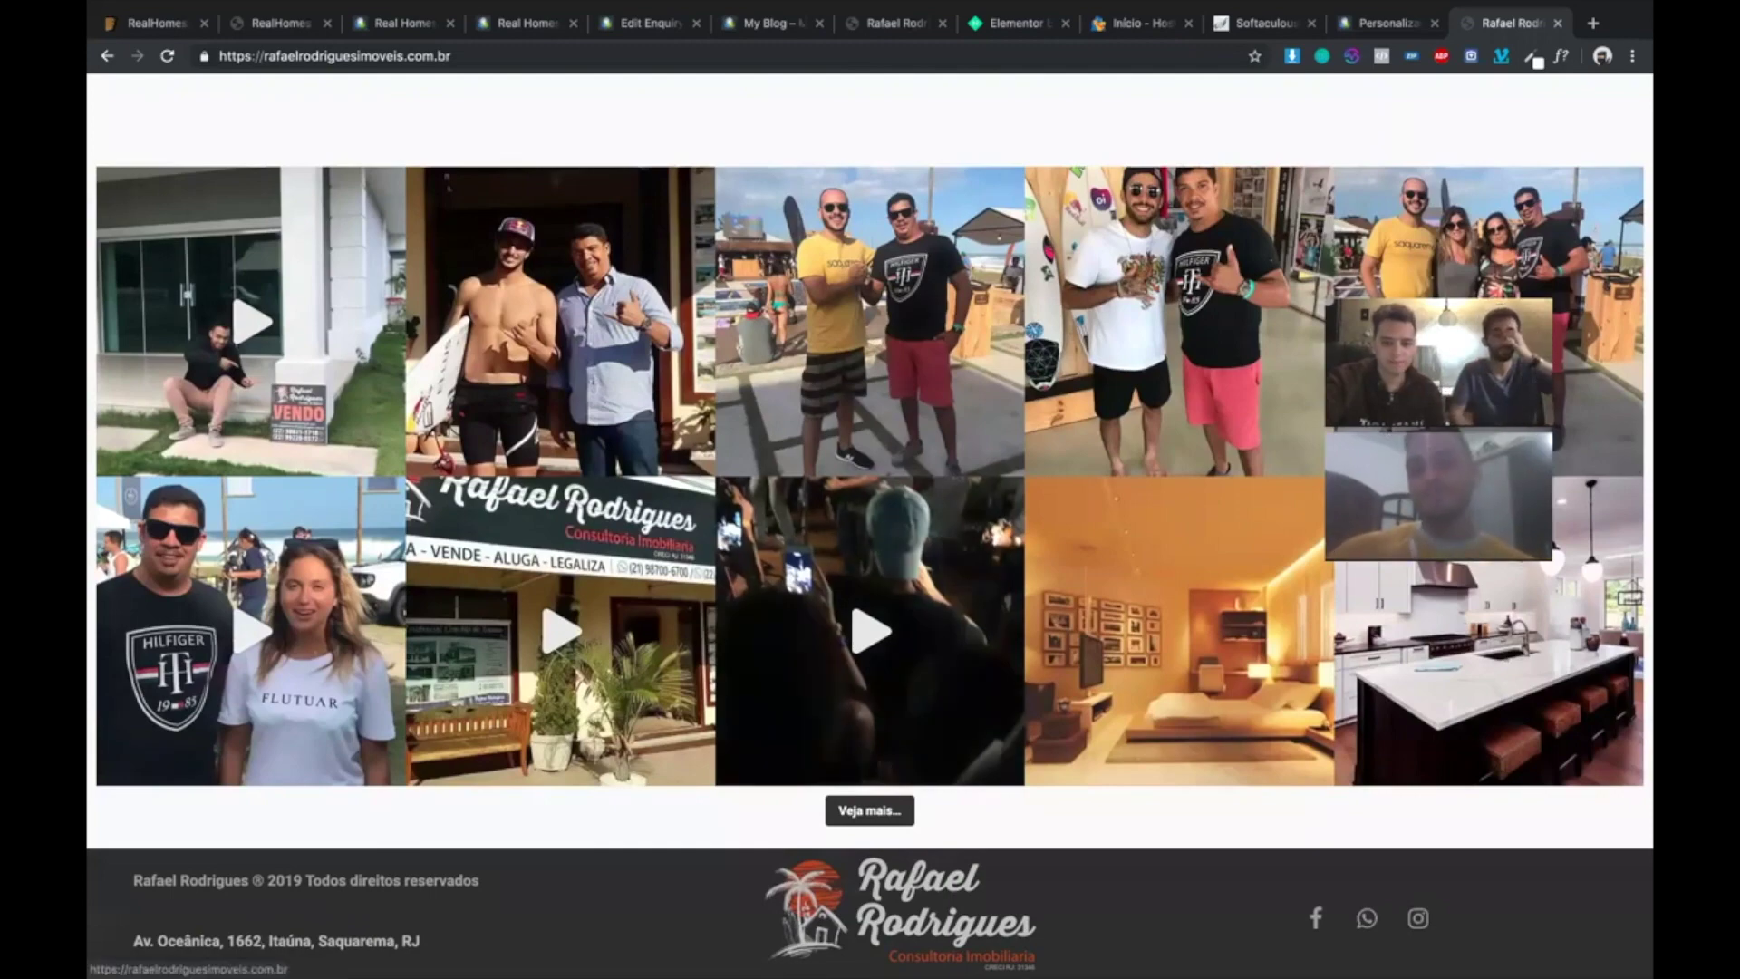
scroll(550, 808, "up", 4)
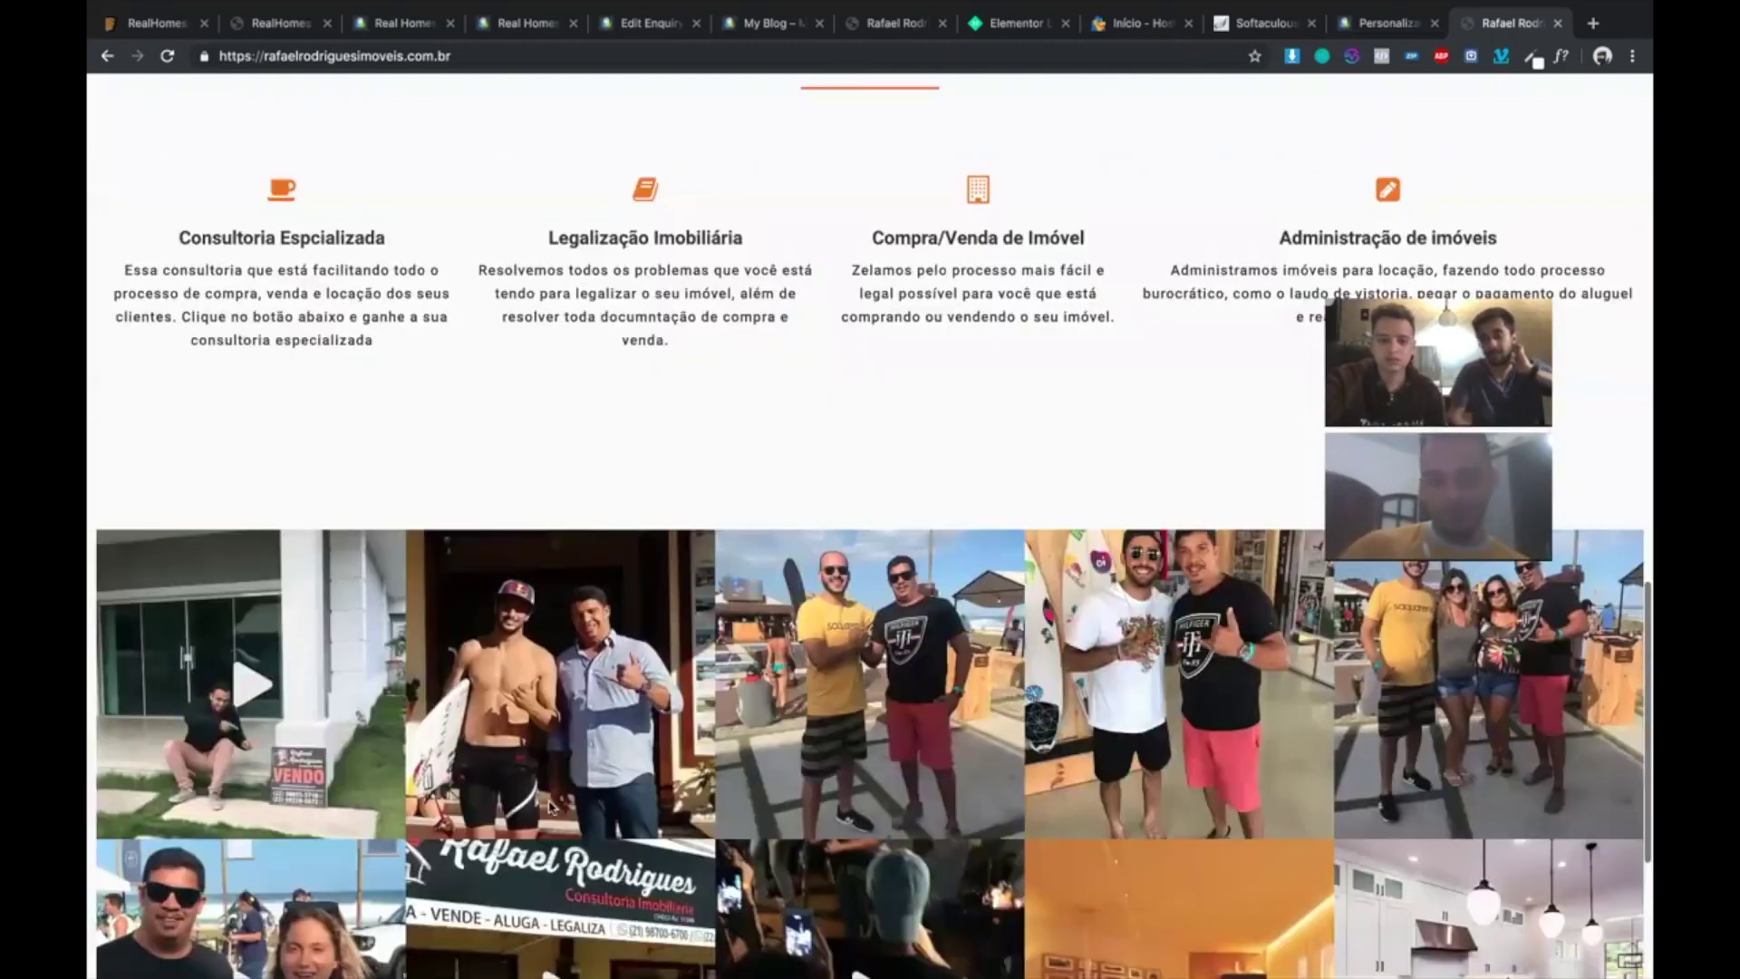
scroll(549, 808, "up", 15)
scroll(549, 807, "down", 20)
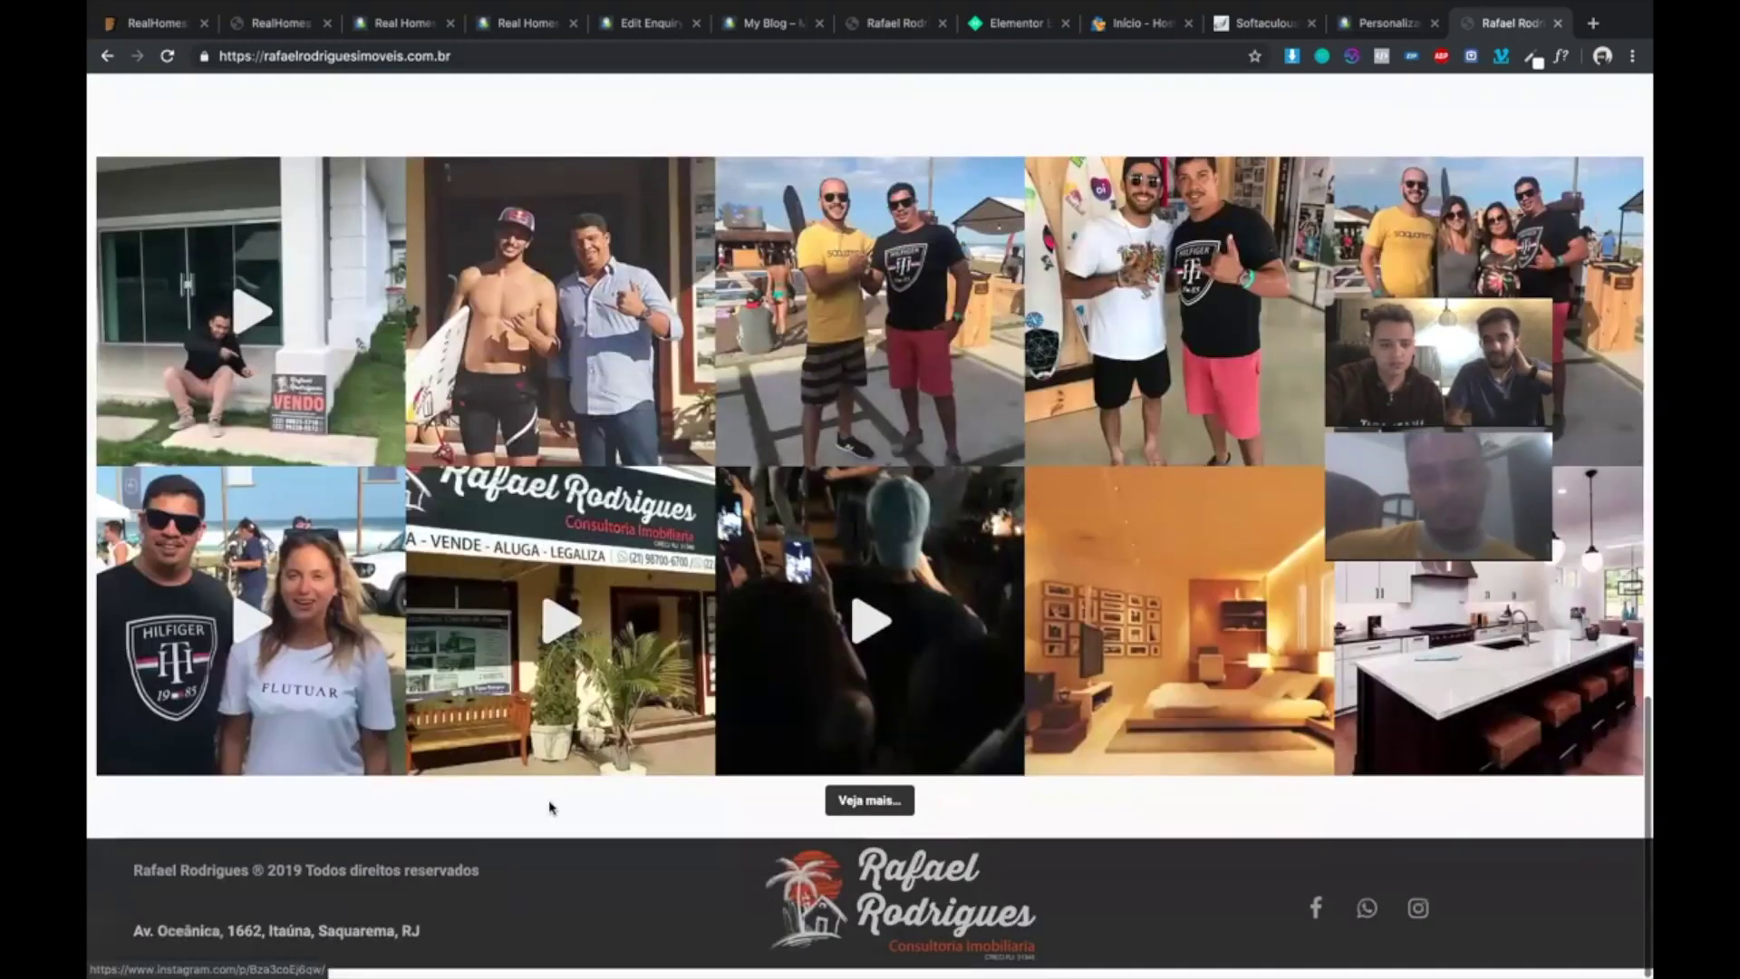
scroll(668, 721, "up", 15)
scroll(668, 721, "up", 4)
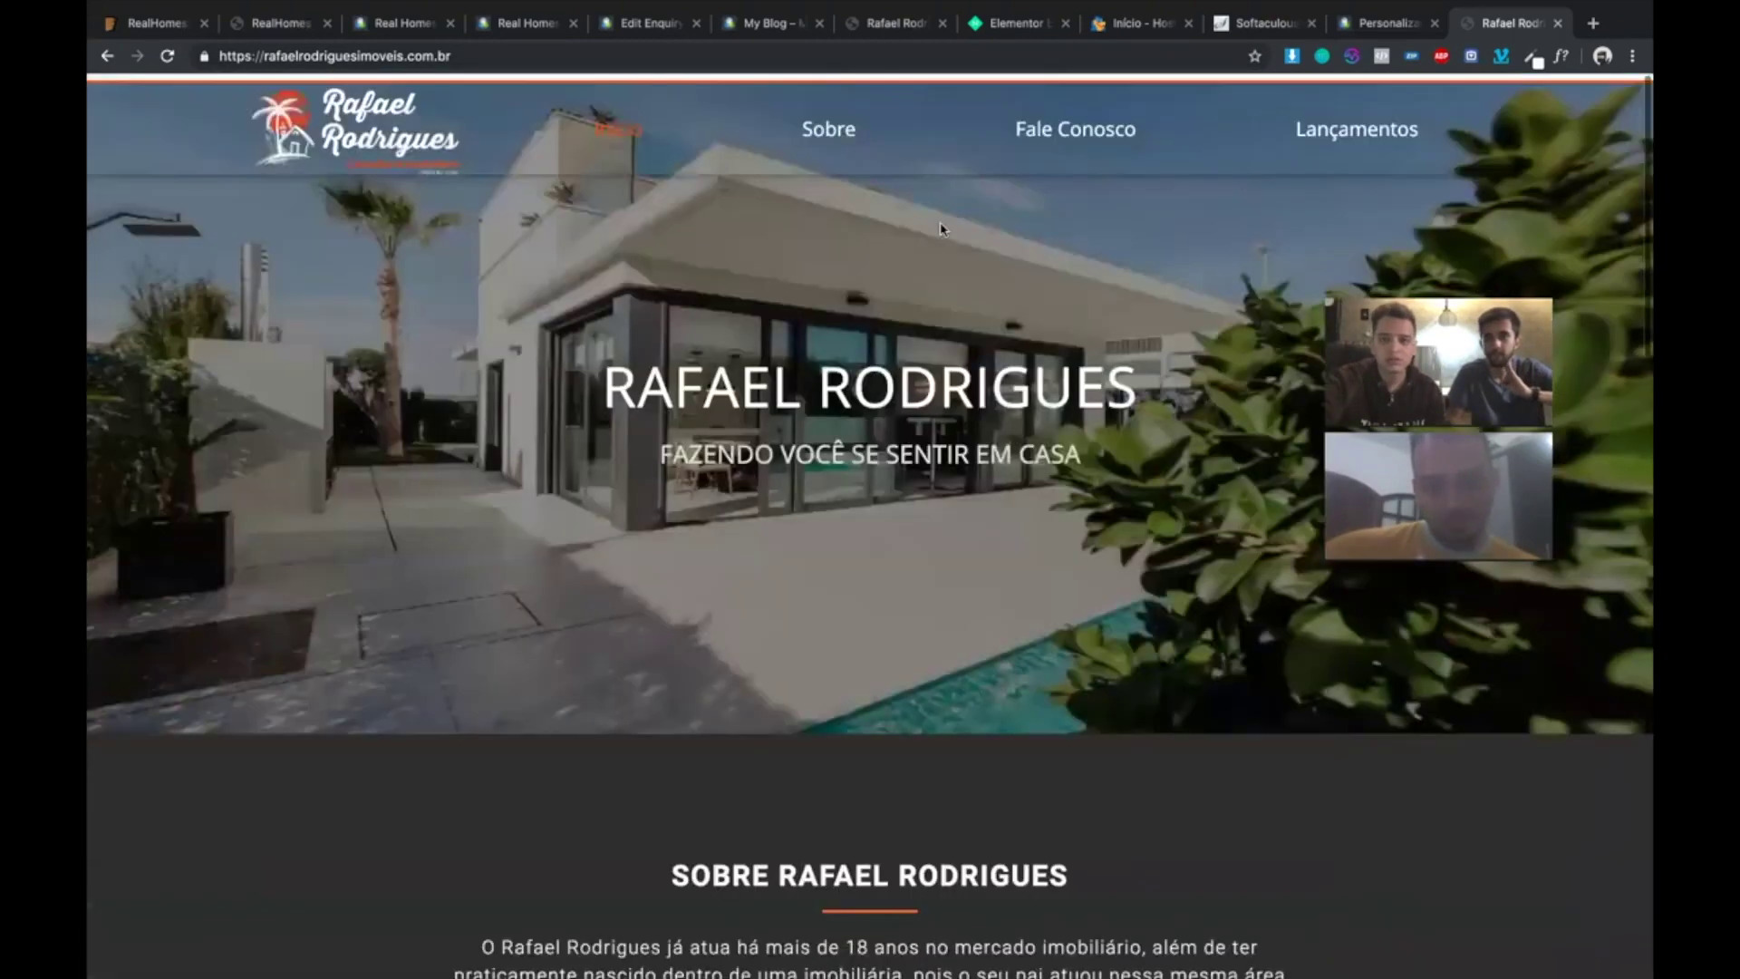
left_click(1100, 133)
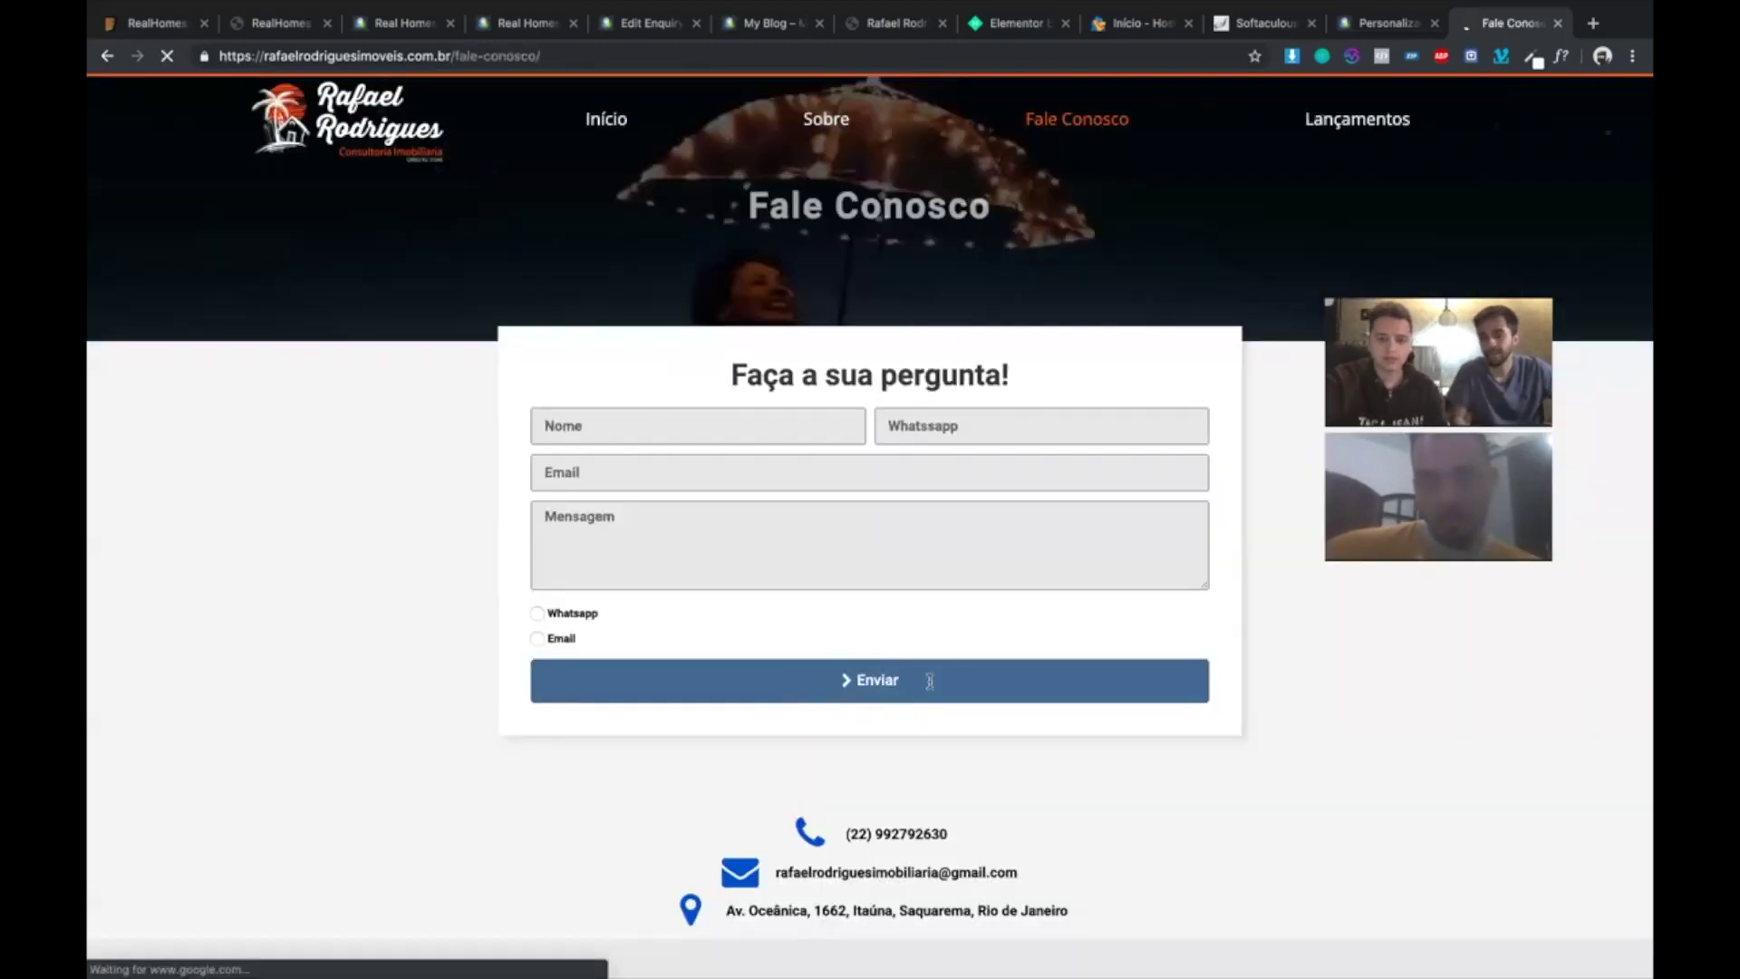
scroll(929, 681, "down", 2)
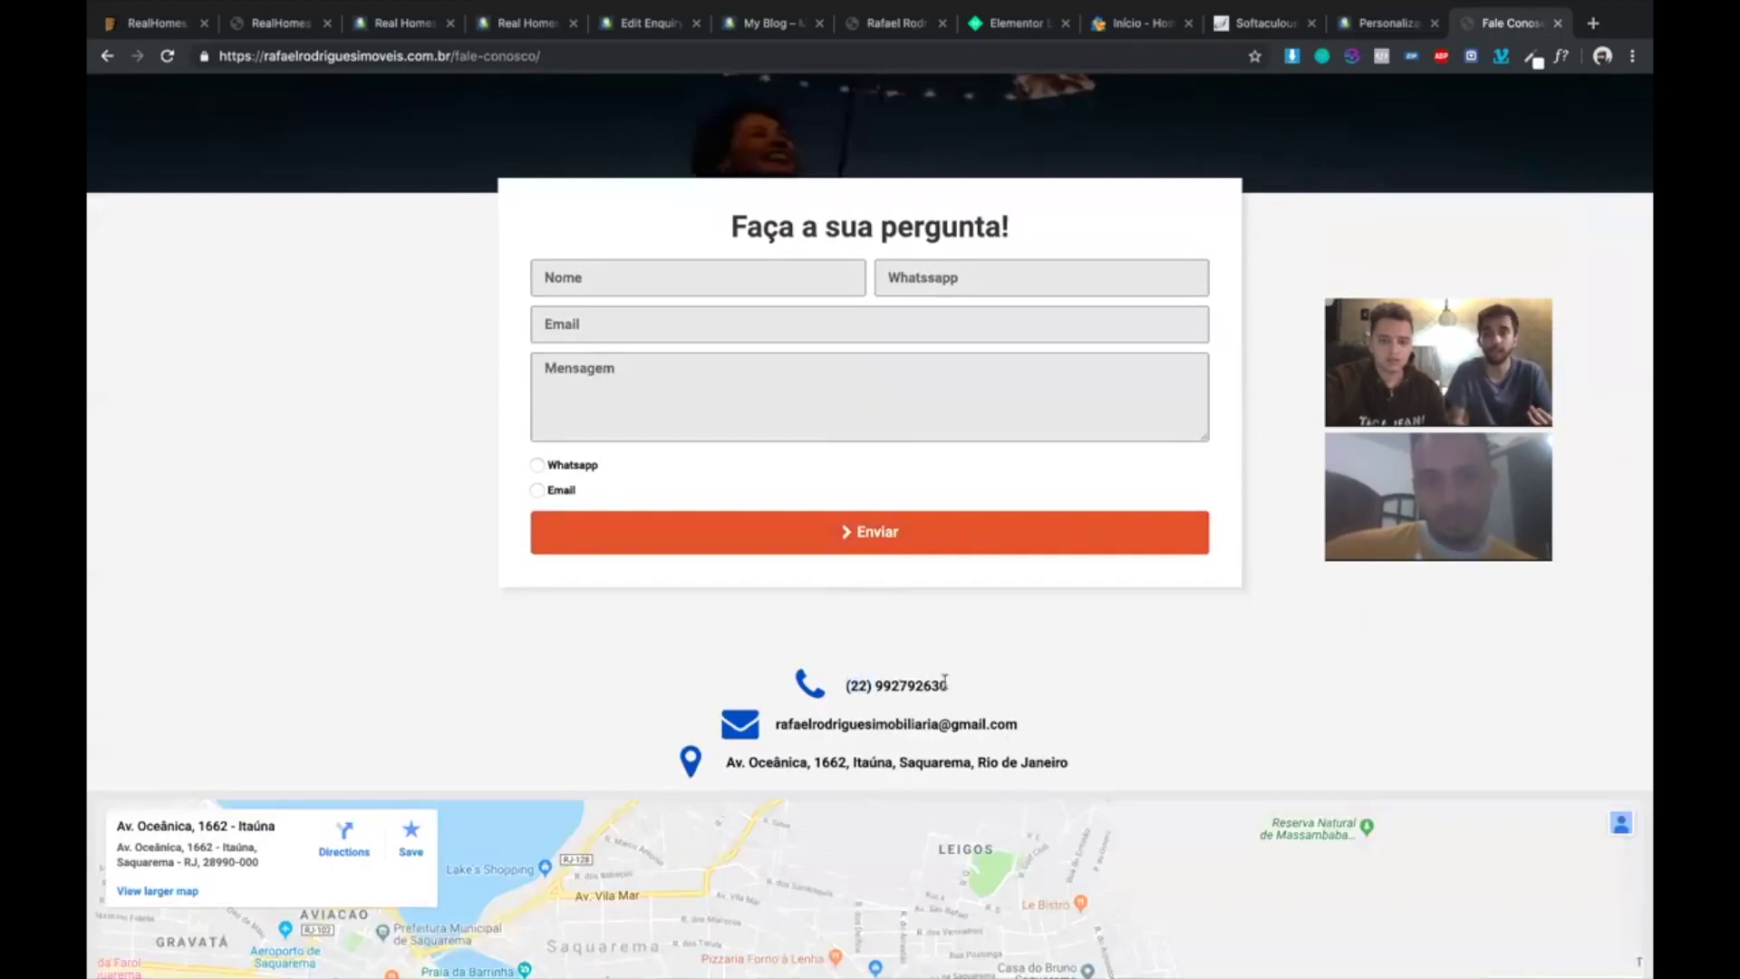
triple_click(946, 681)
key("ctrl+c")
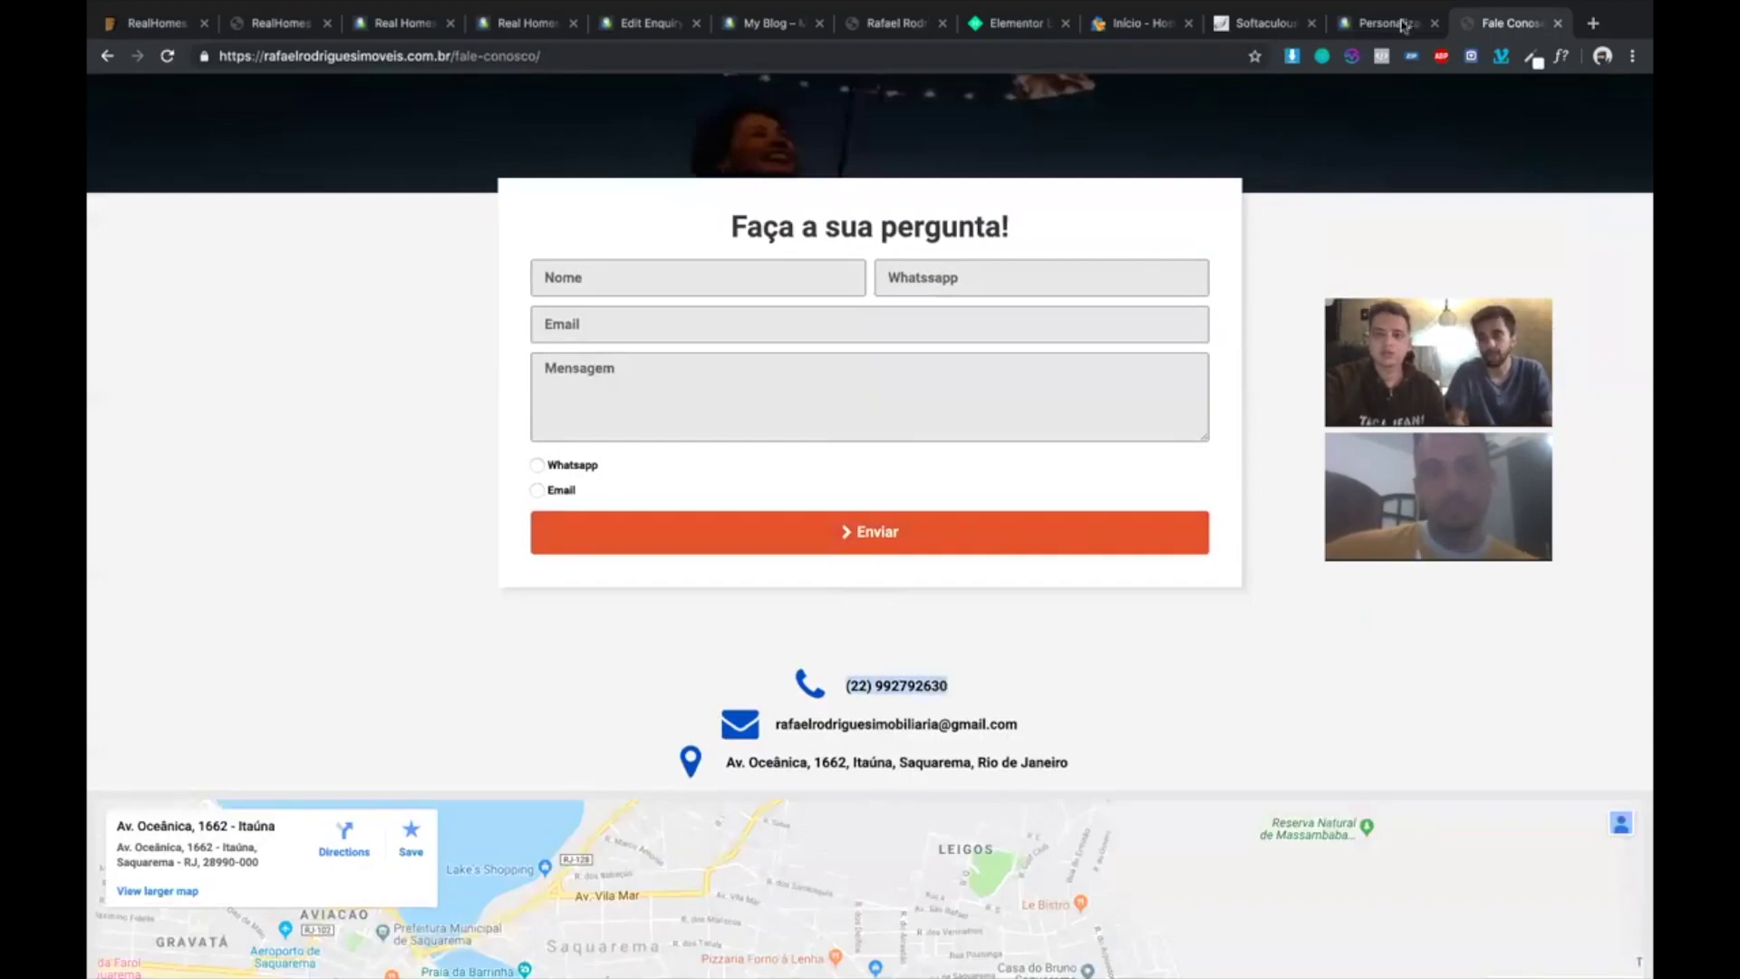
key("ctrl+shift+Tab")
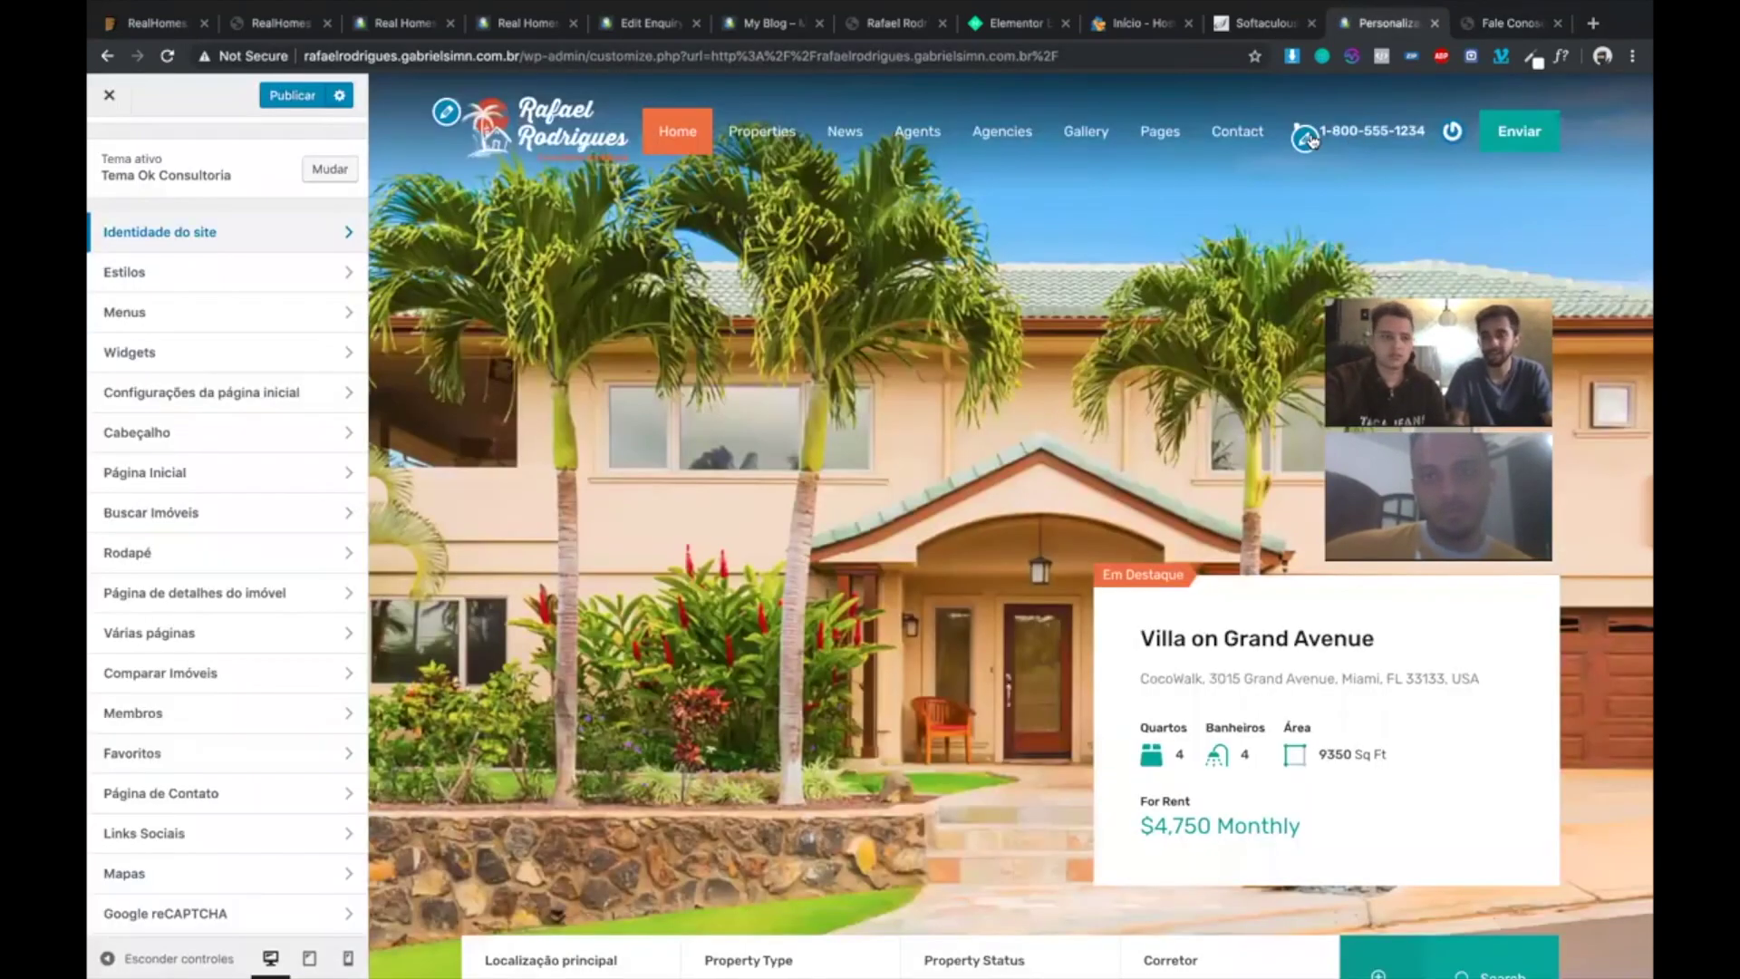
- Paste the copied business phone number into the header Informações de Contato phone field
left_click(1306, 139)
key("ctrl+a")
key("ctrl+v")
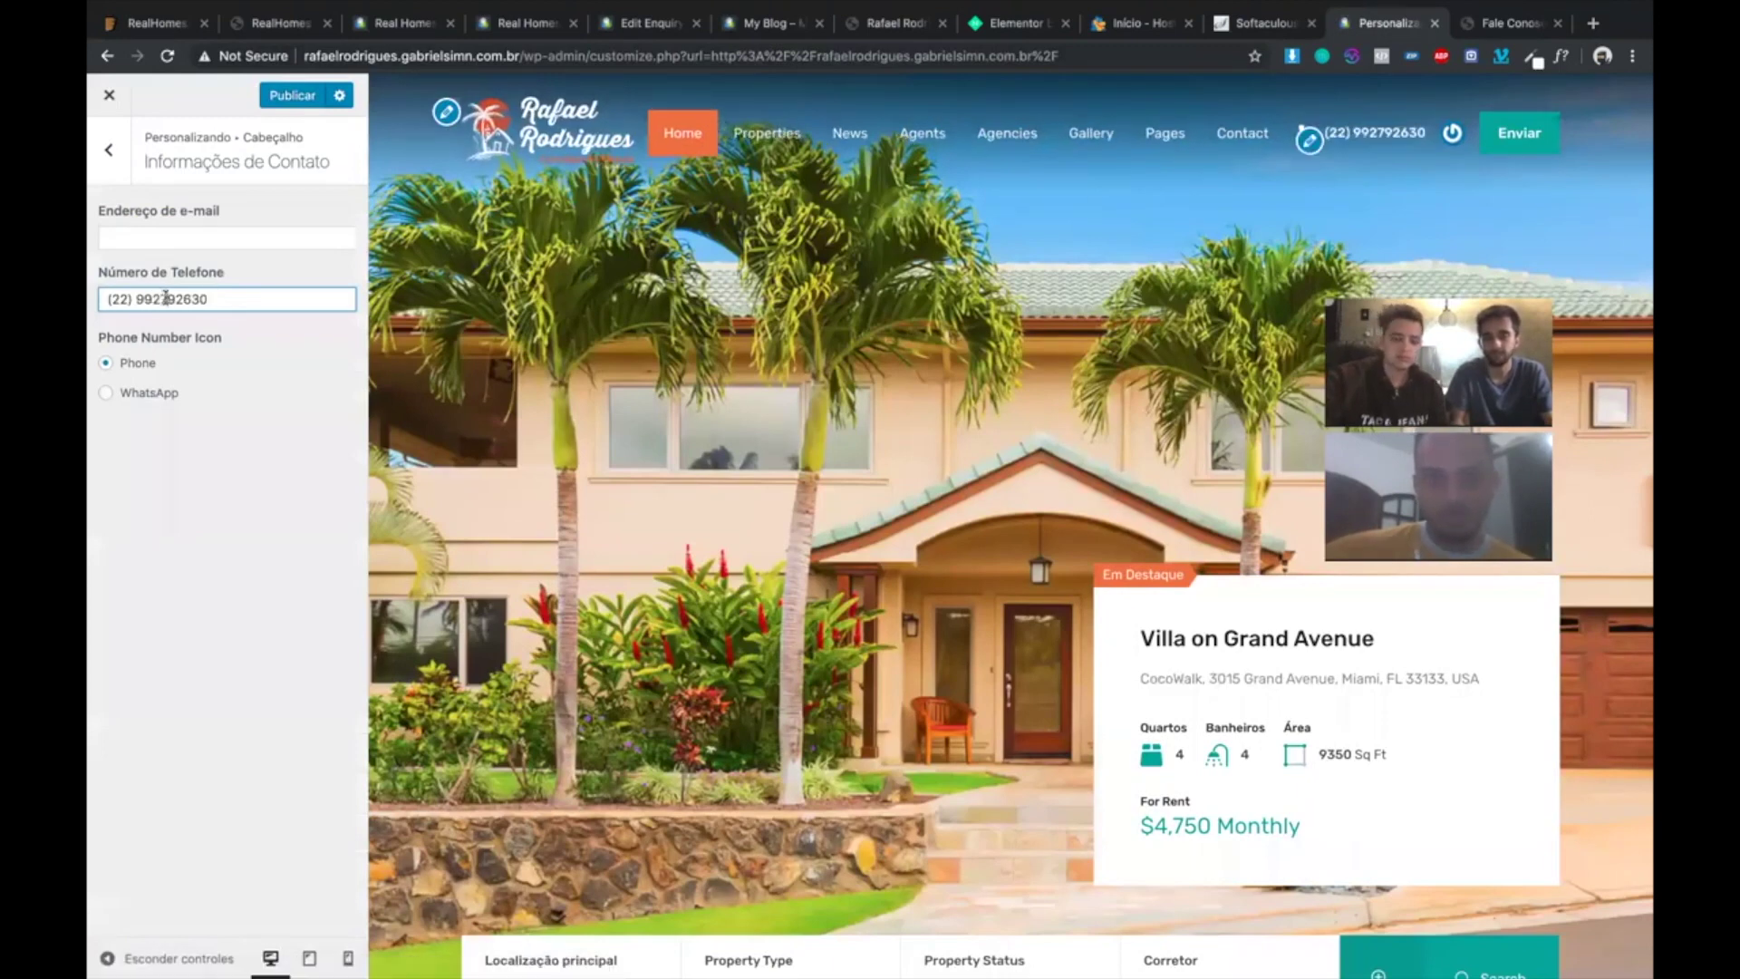
left_click(165, 298)
type("-")
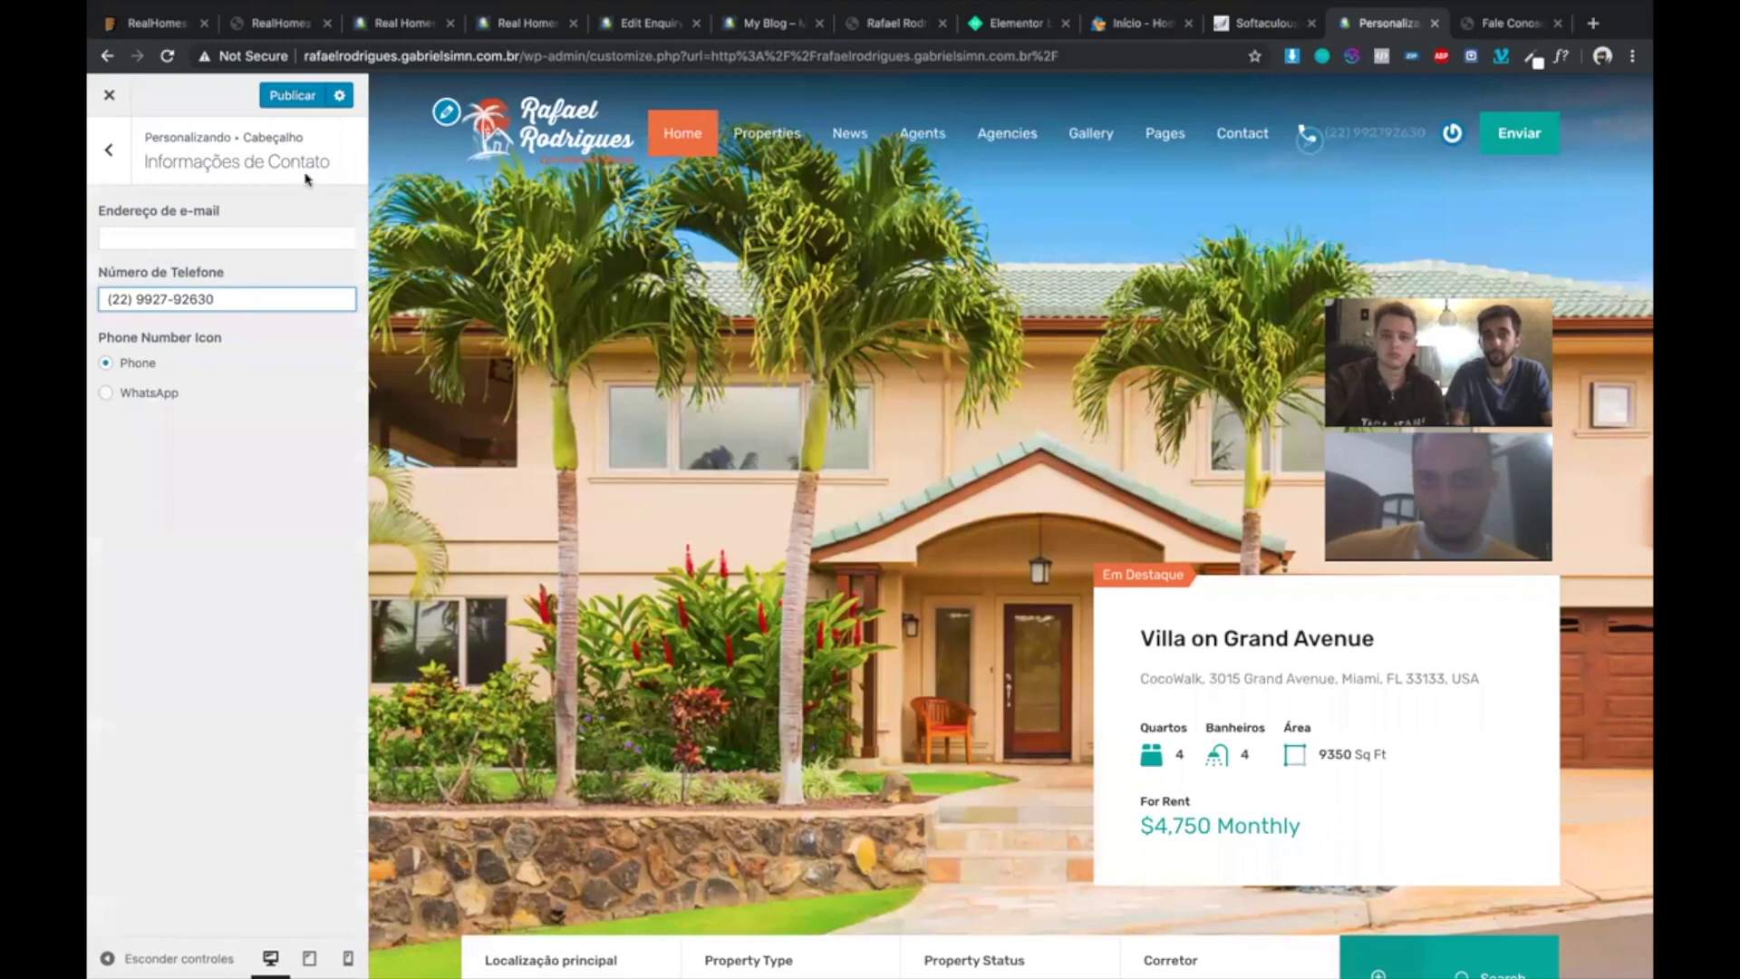
- Select the WhatsApp icon and move the phone number's hyphen to the correct position
left_click(106, 392)
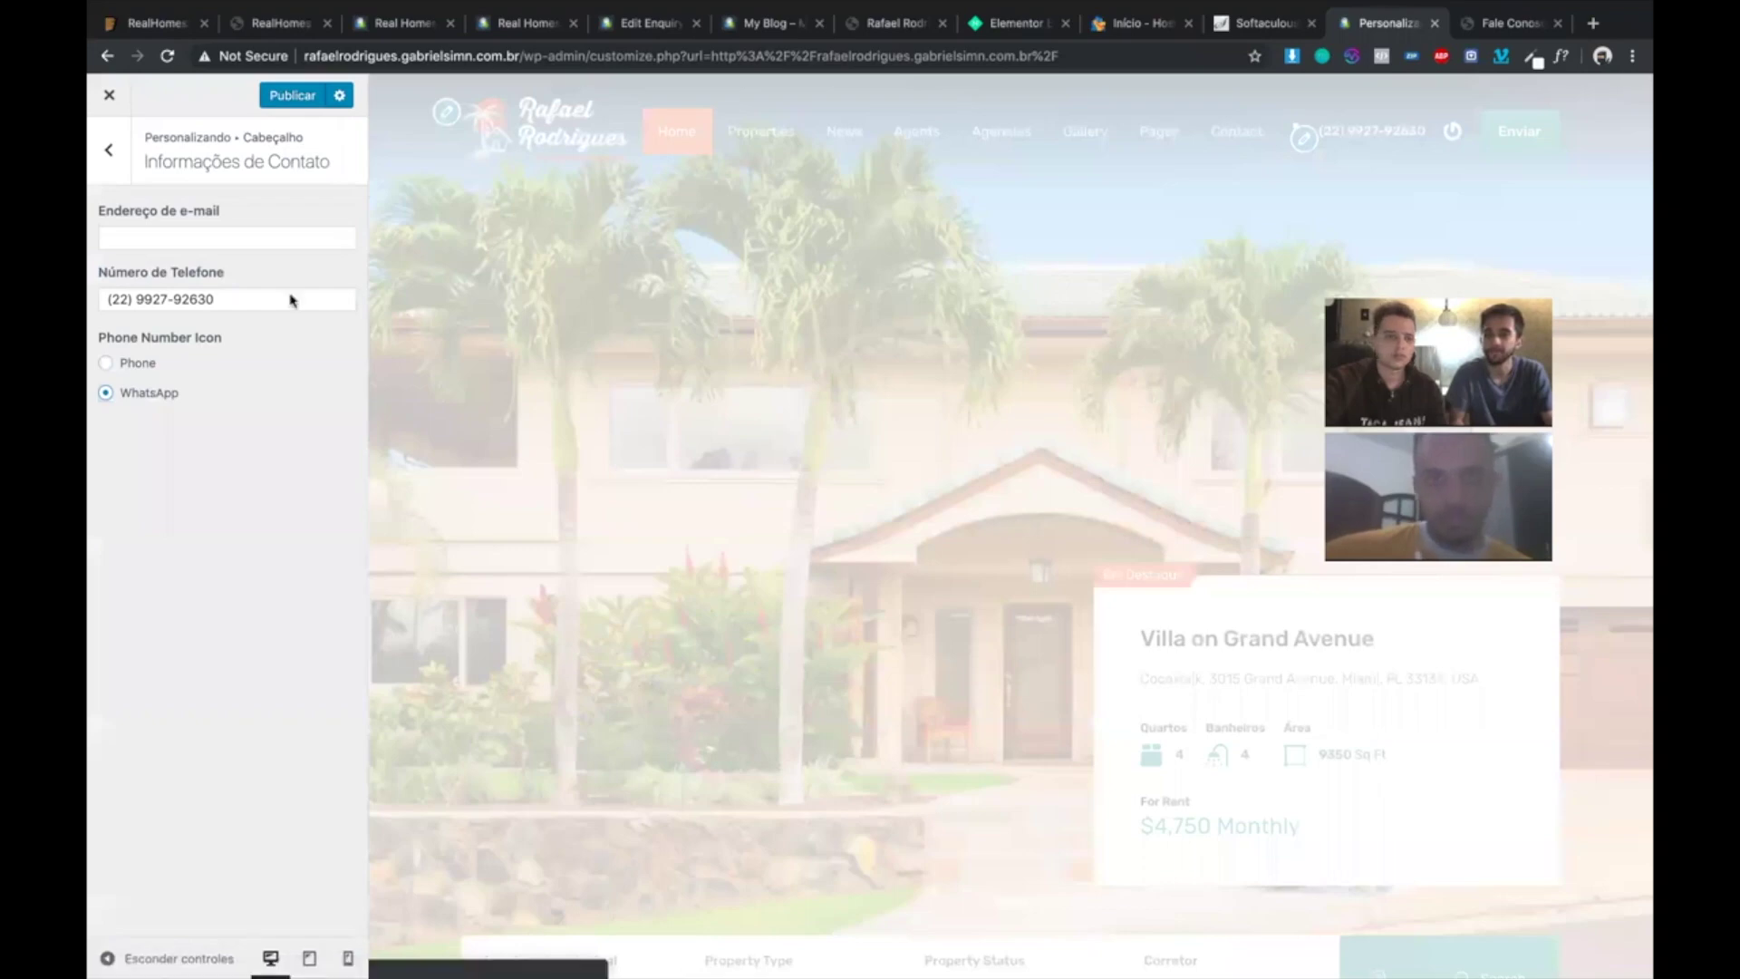
left_click(172, 297)
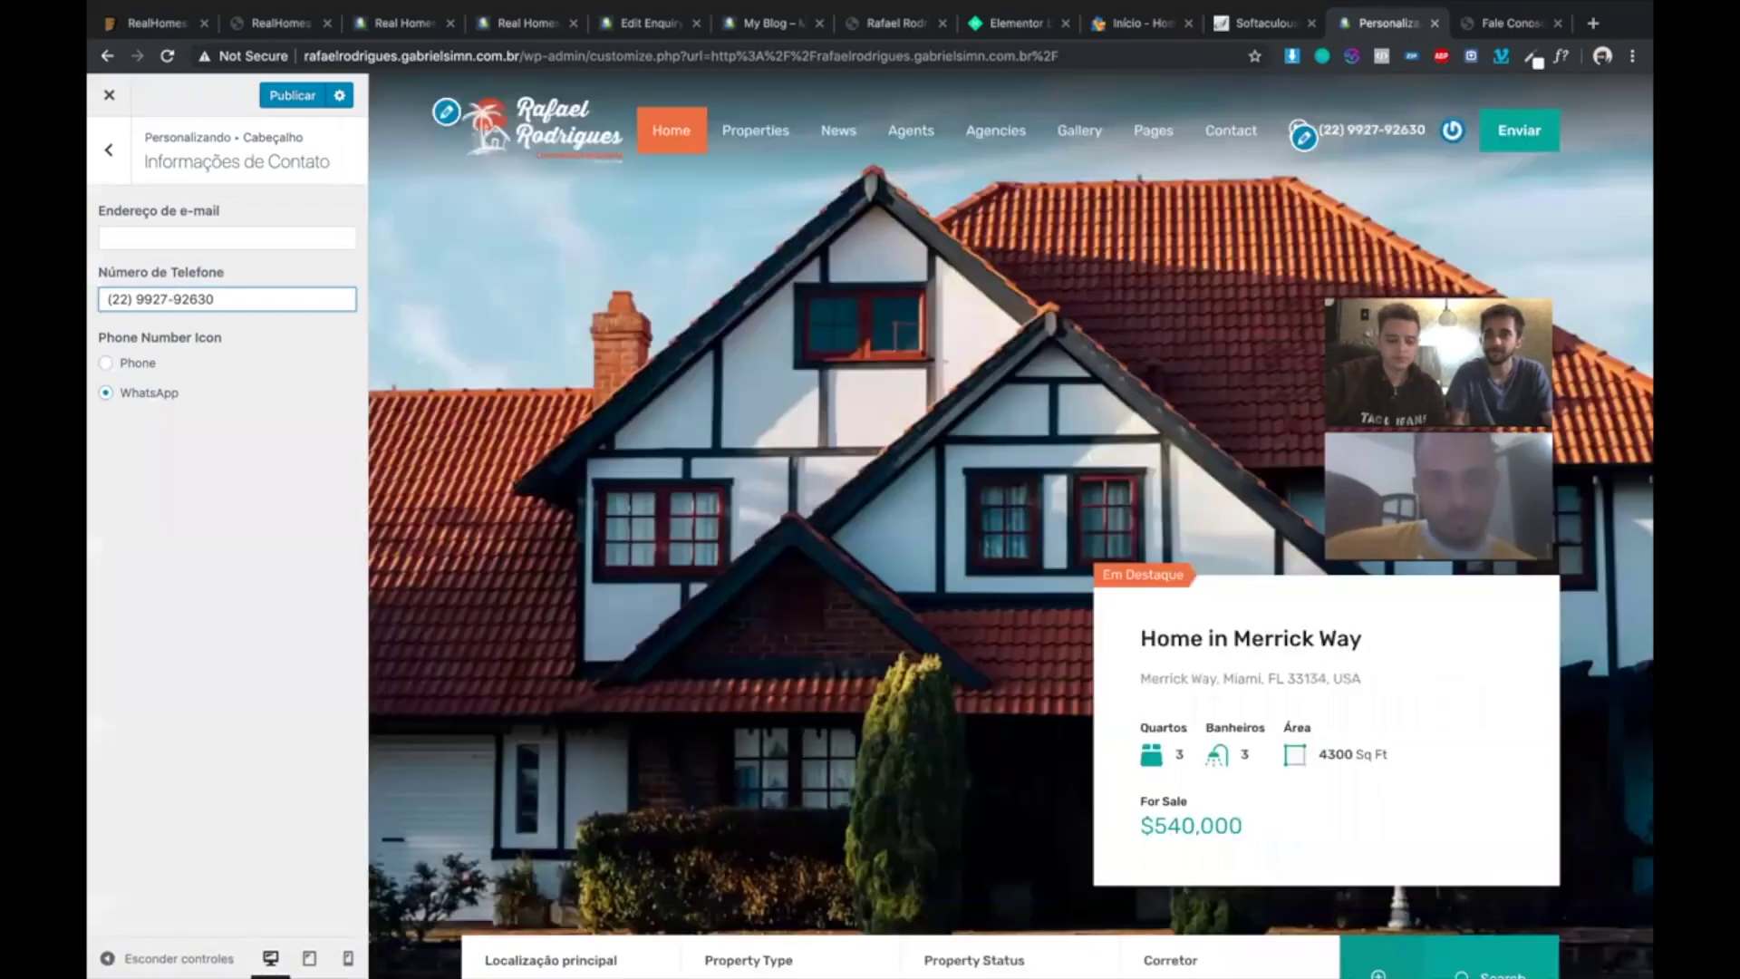
key("BackSpace")
key("Right")
type("-")
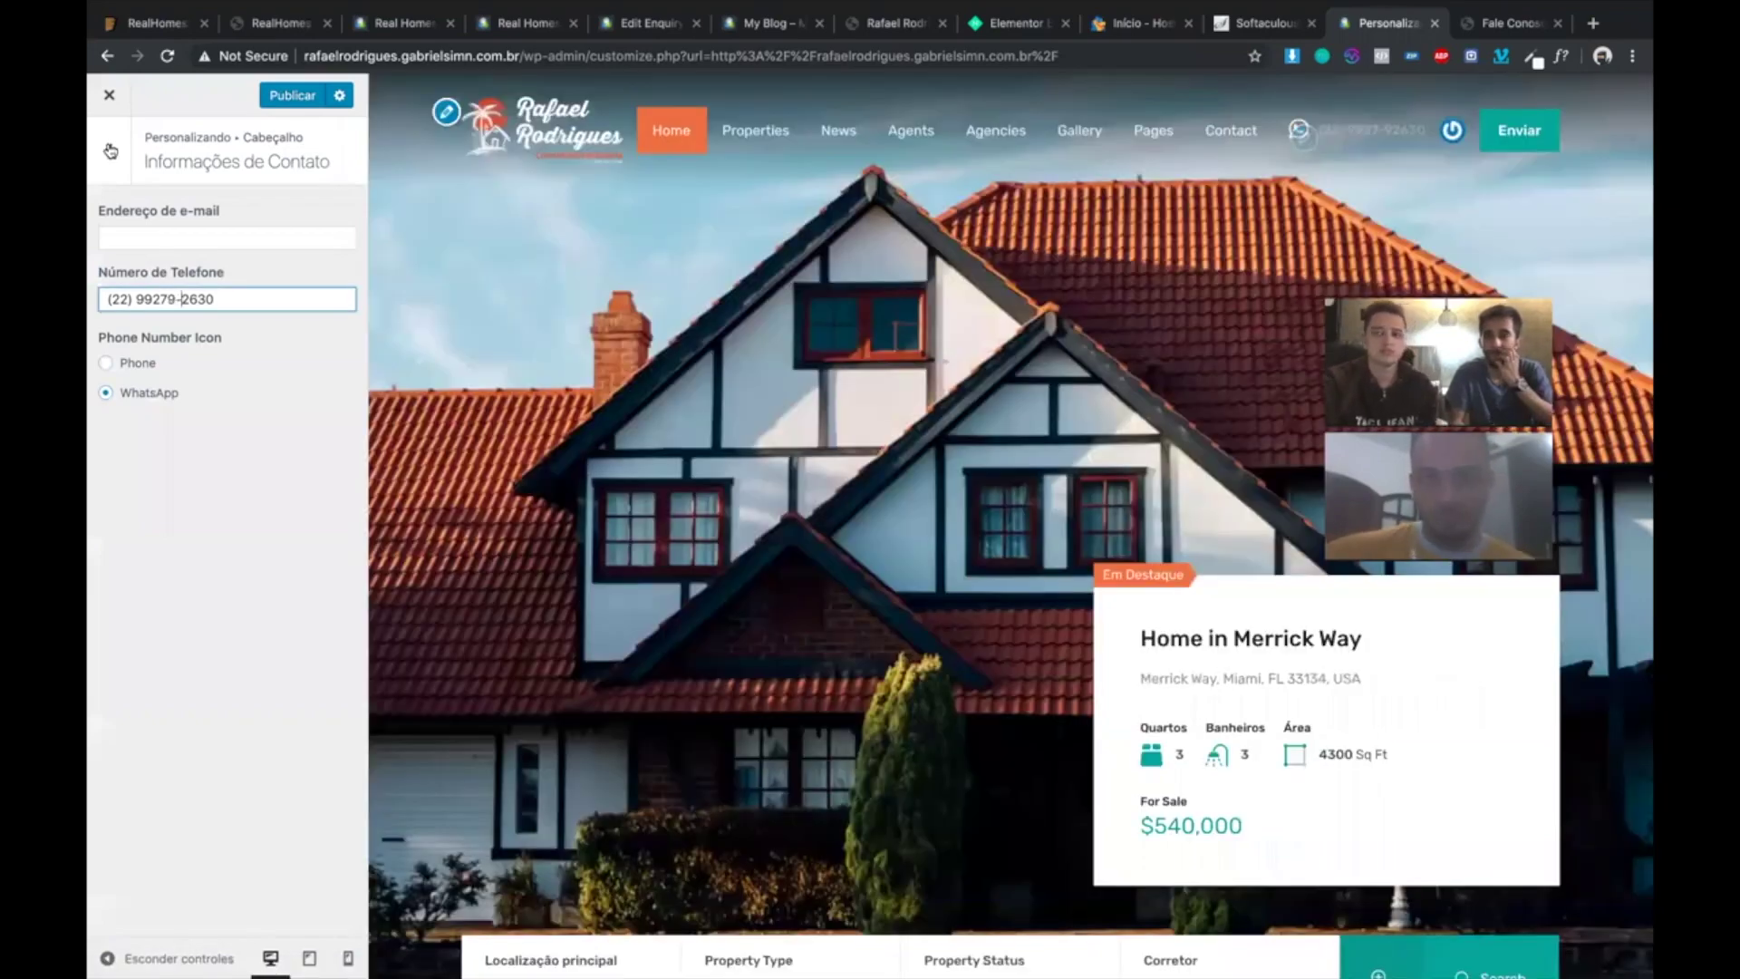
left_click(109, 152)
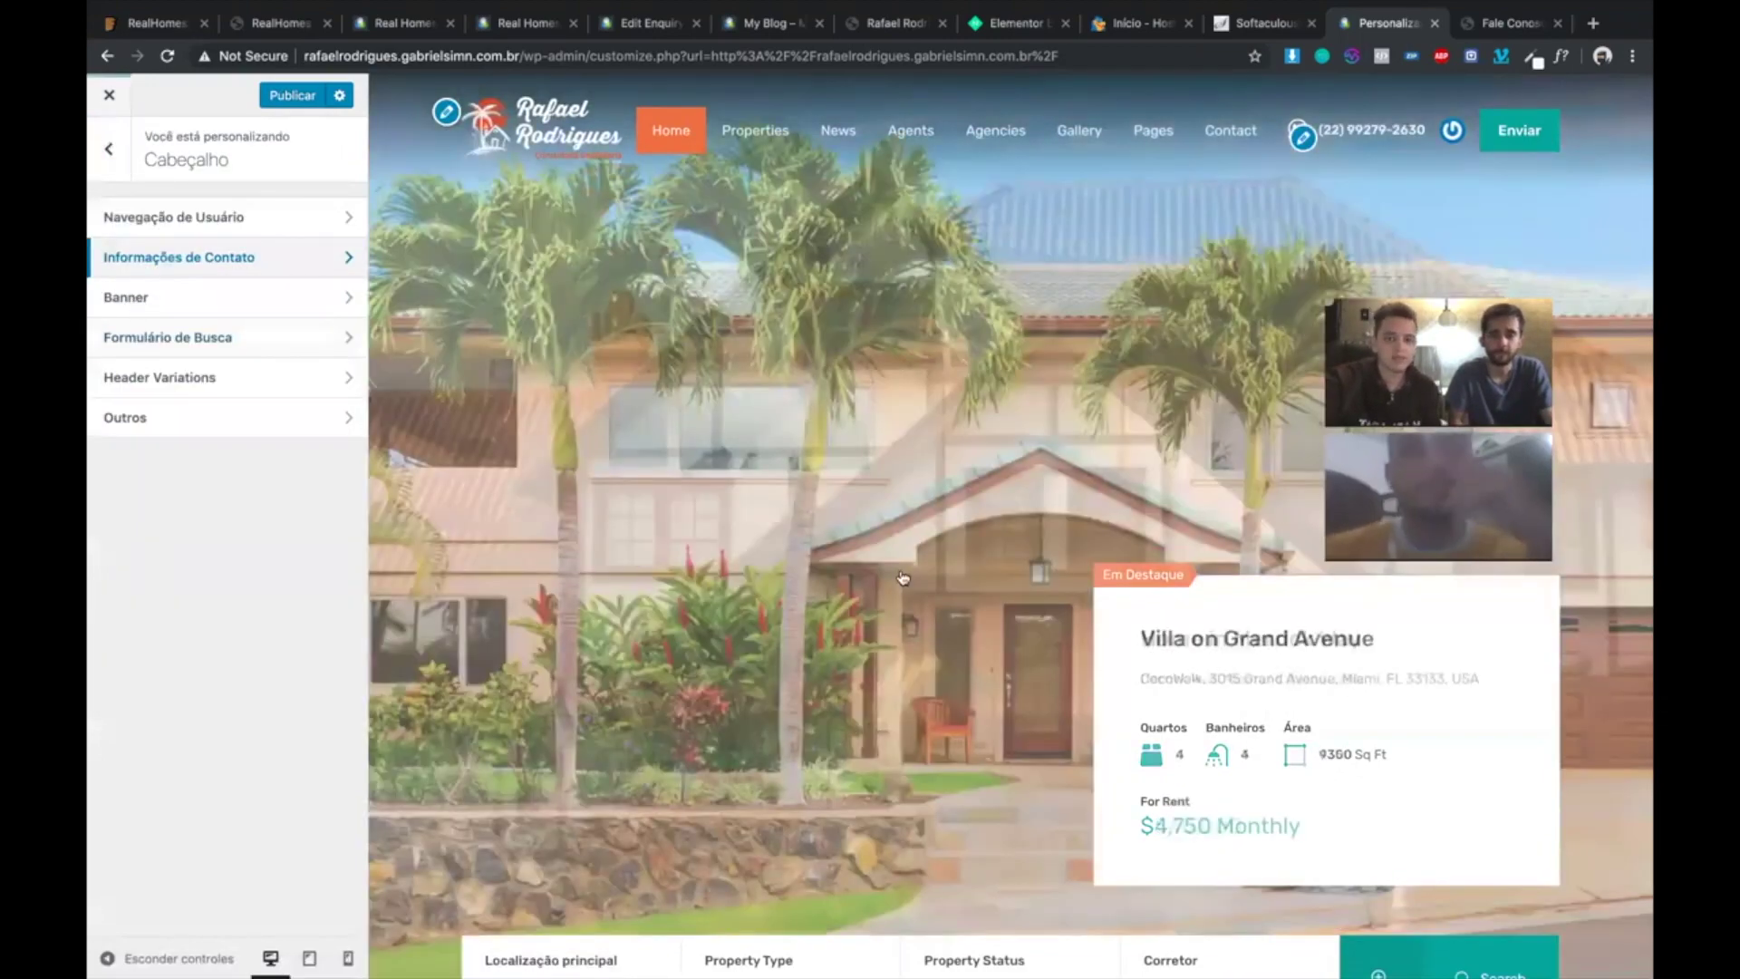
- Open the Página Inicial panel and look at its Formulário de Busca settings
left_click(108, 149)
scroll(903, 577, "down", 3)
scroll(175, 466, "down", 3)
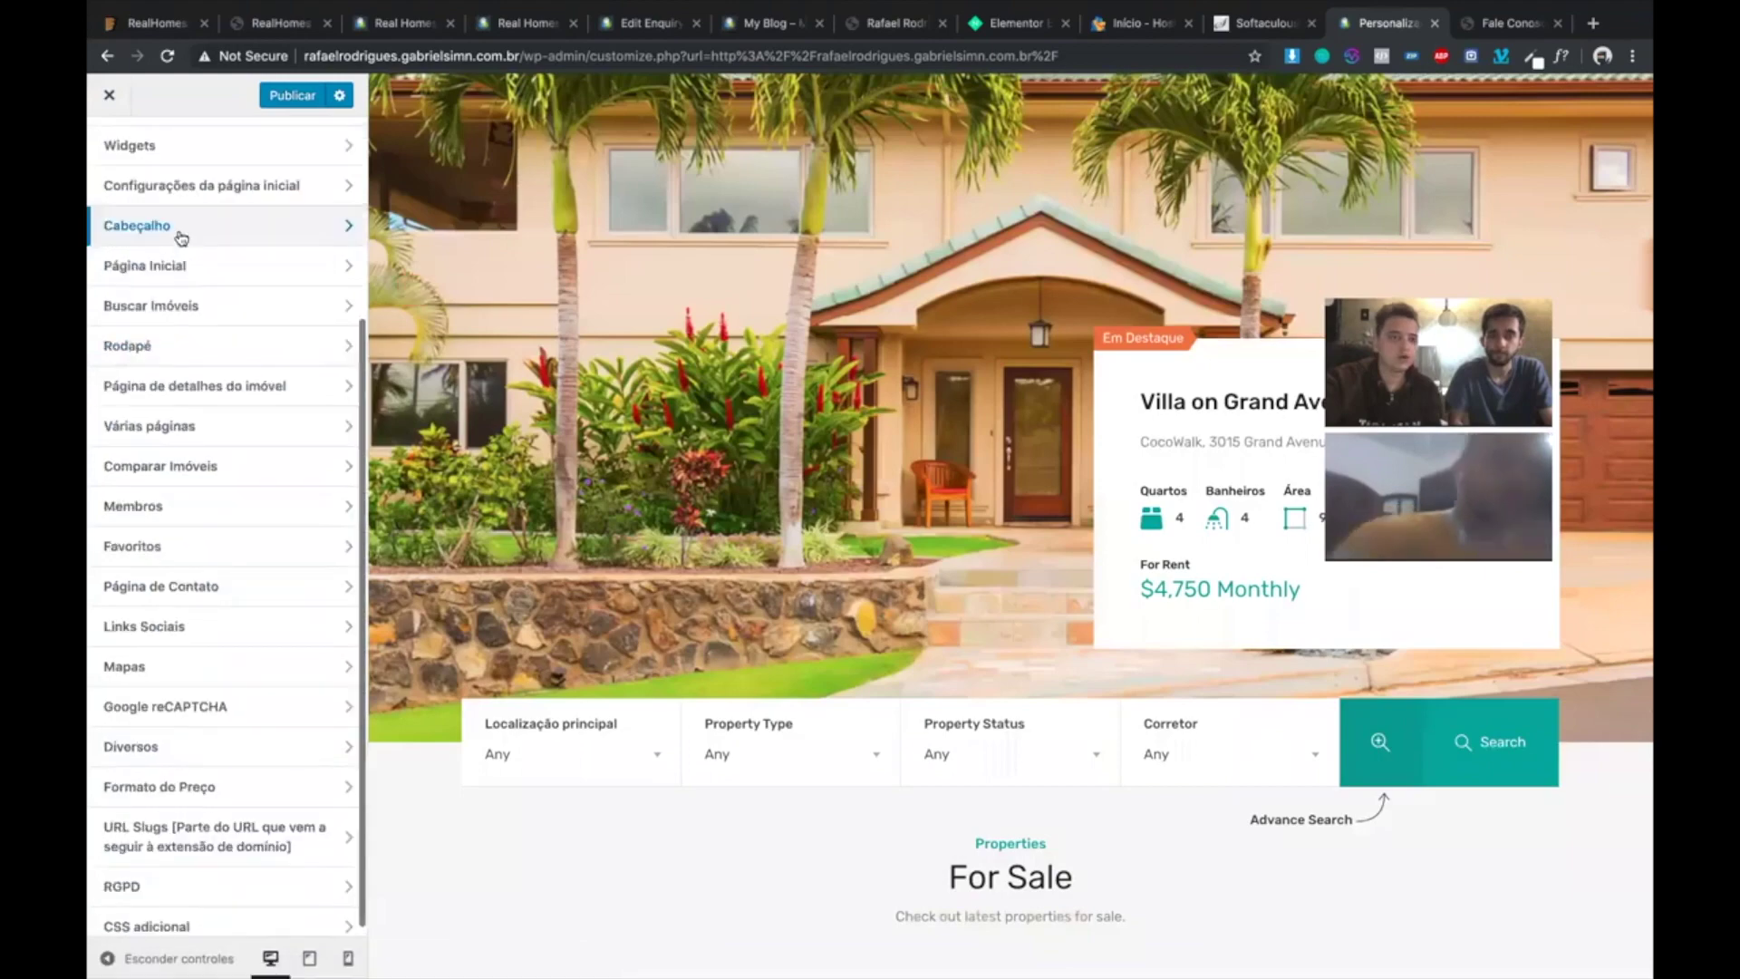
left_click(186, 268)
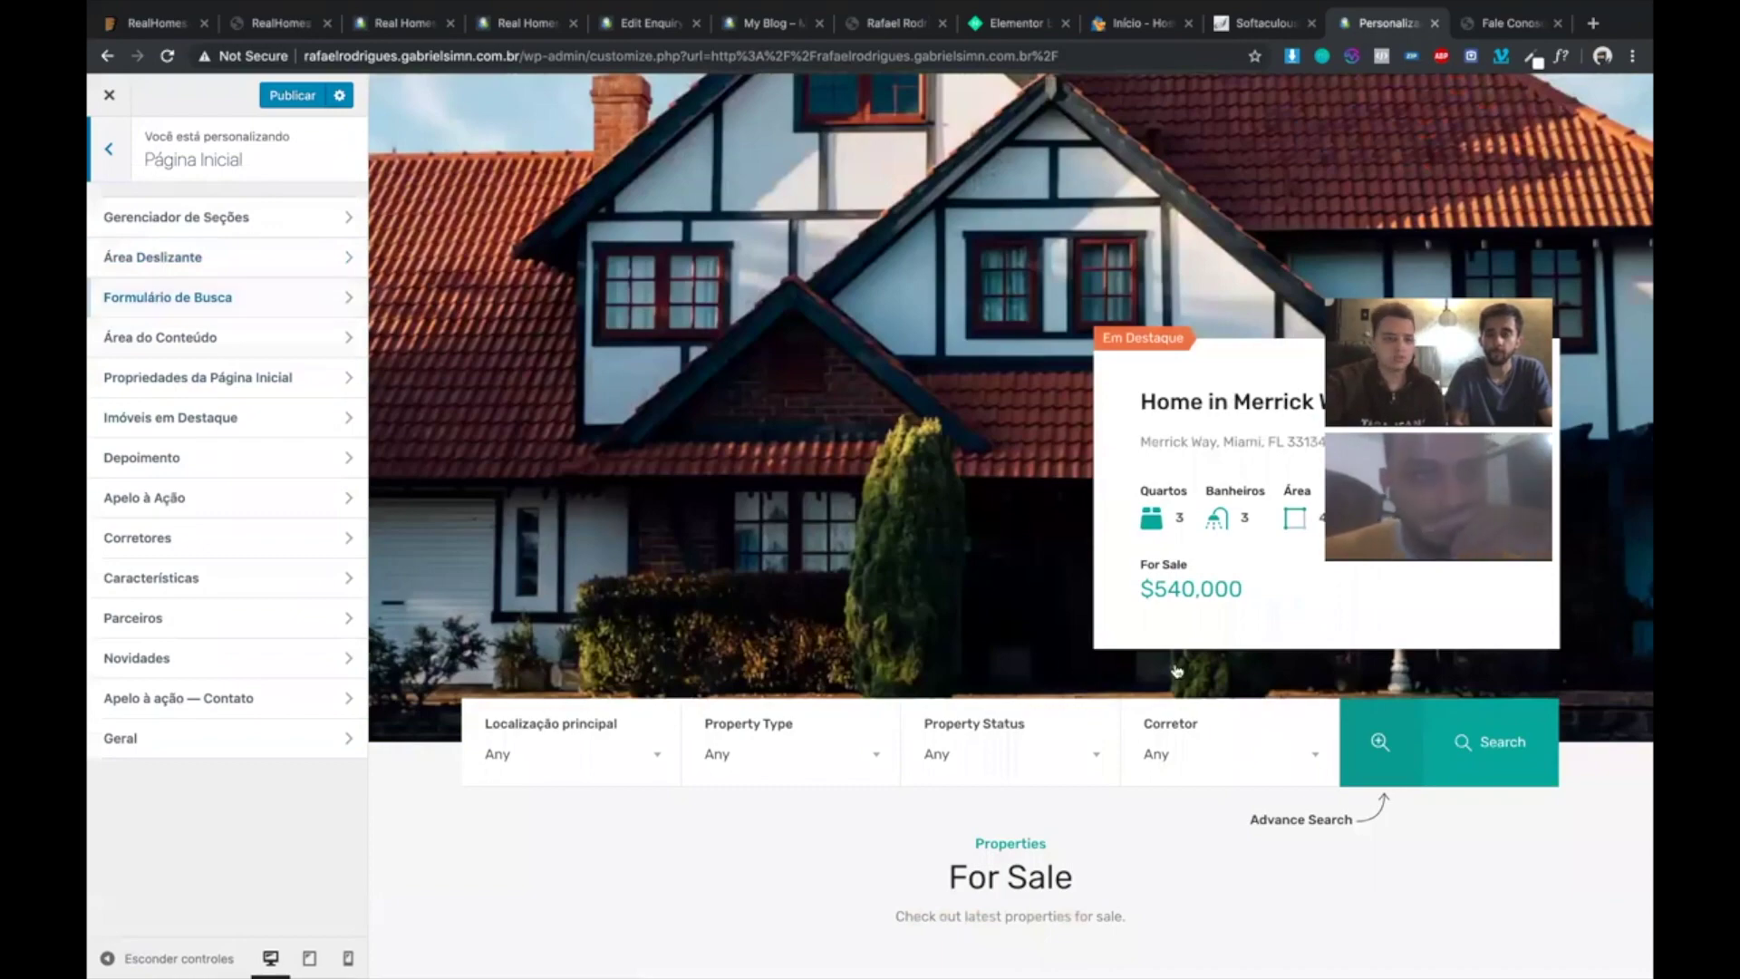
left_click(216, 298)
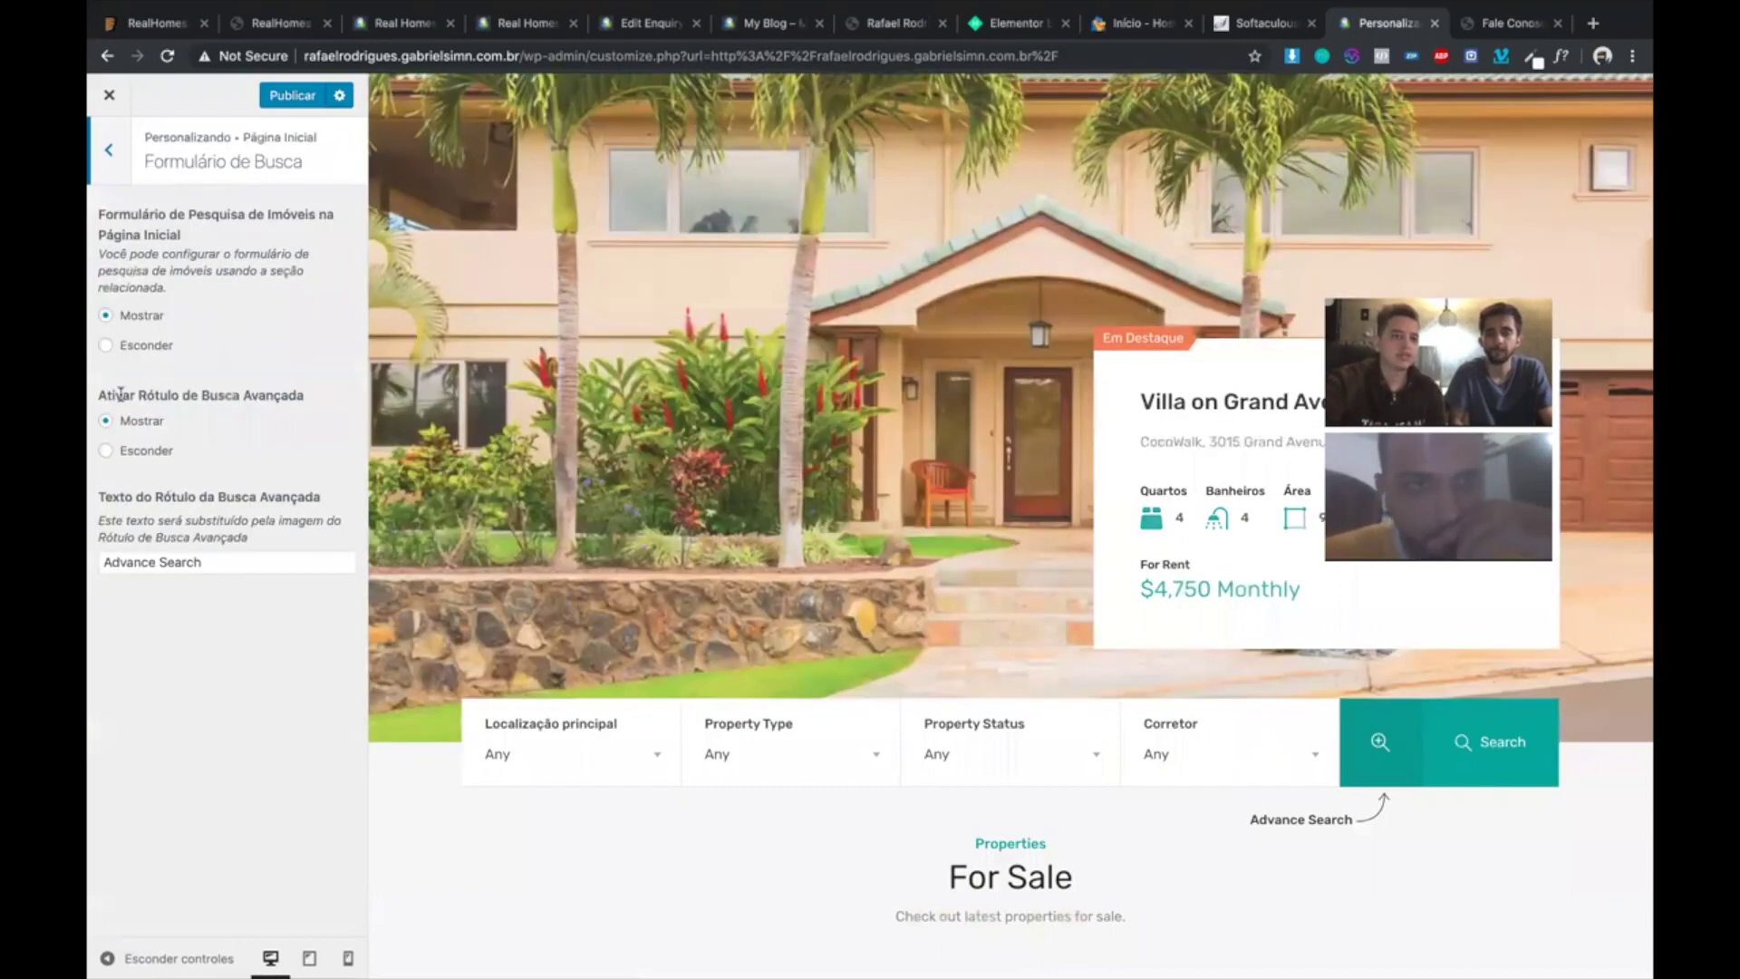
left_click(108, 150)
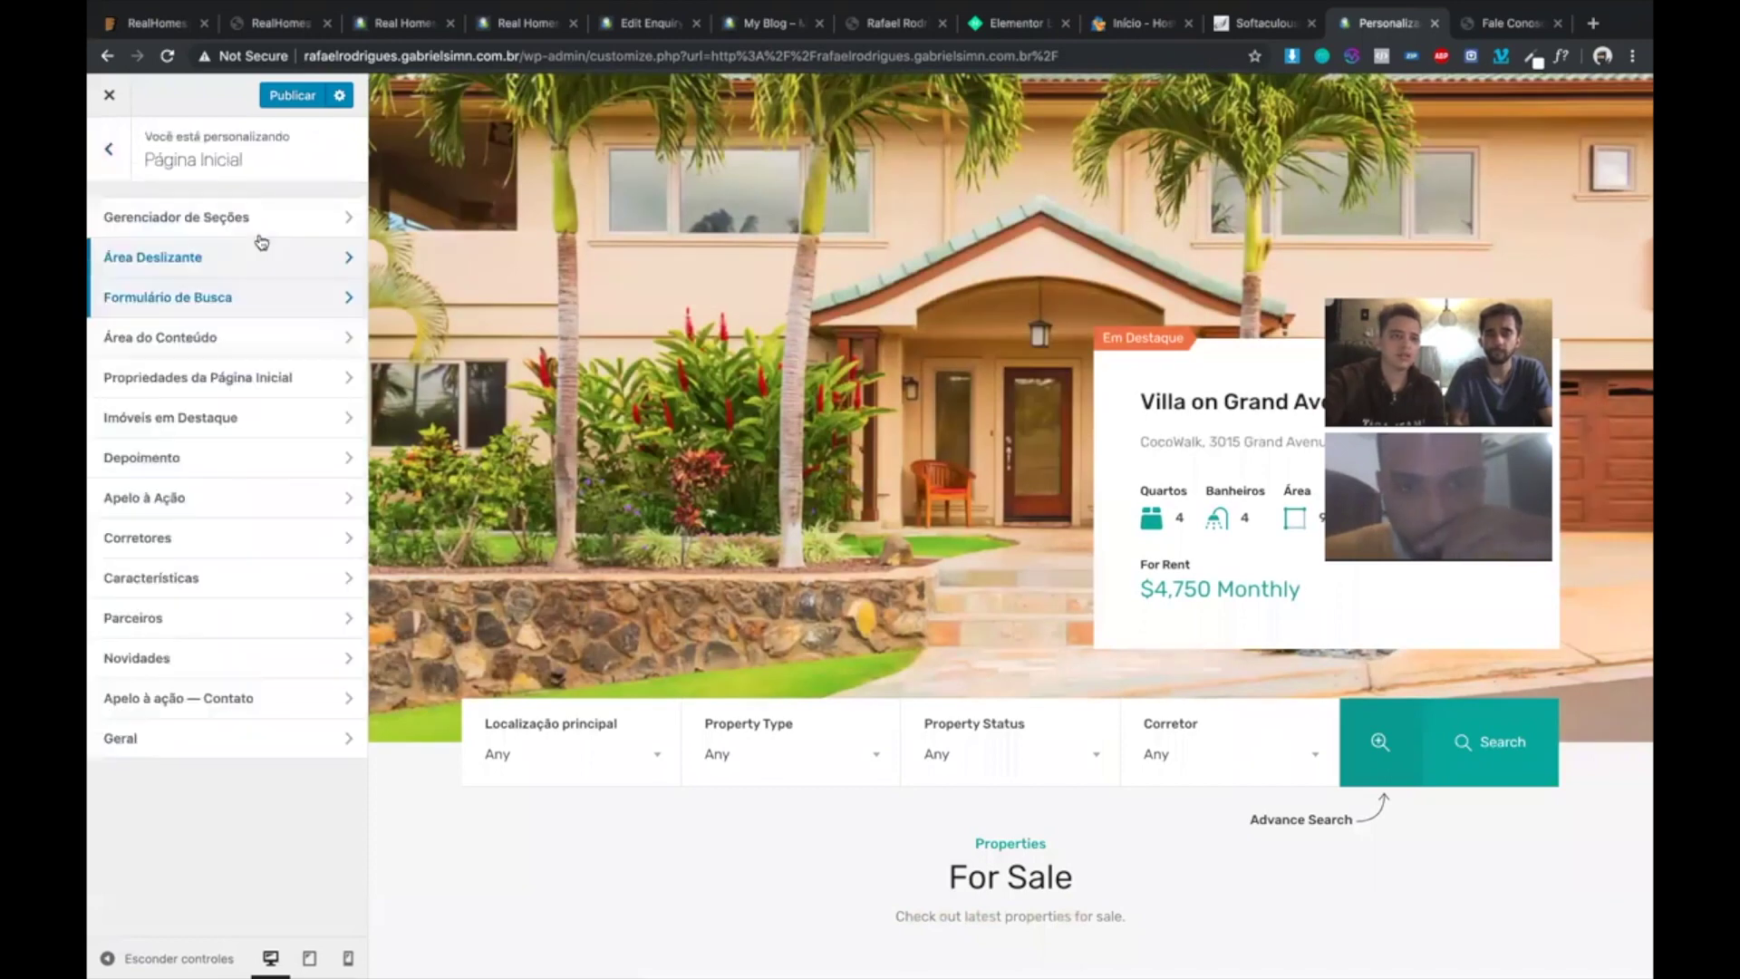
- Review the Propriedades, Área do Conteúdo and section order settings, then open Área Deslizante
left_click(277, 379)
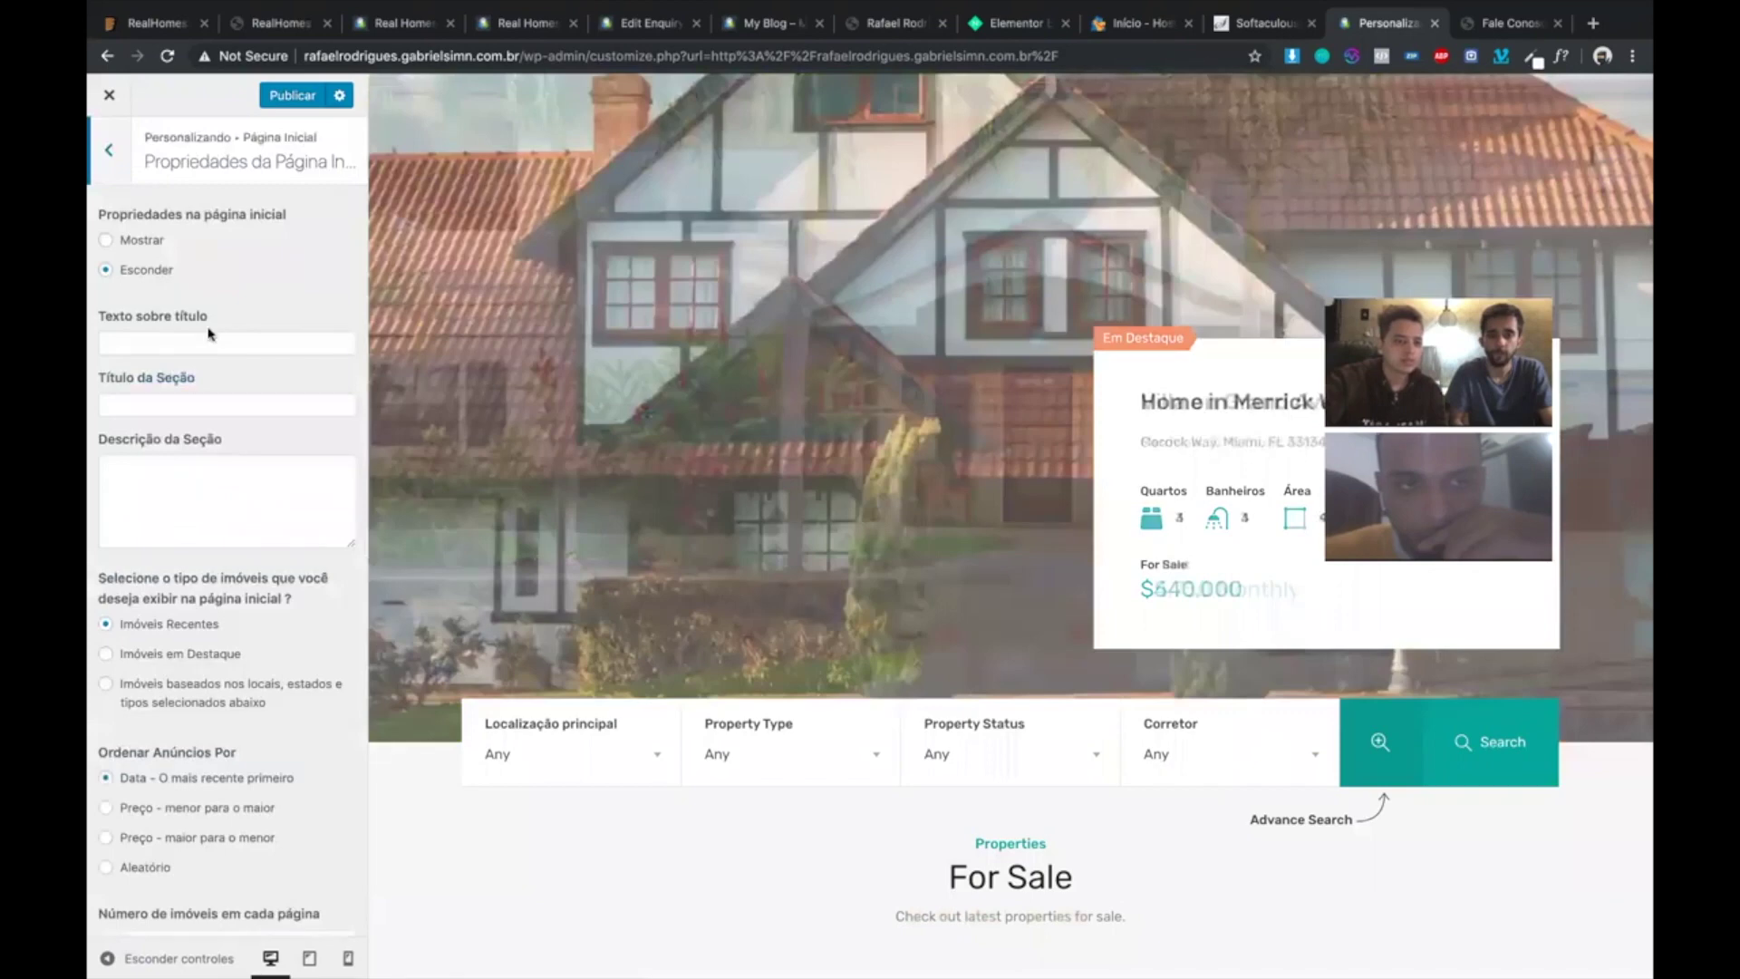
scroll(352, 529, "down", 2)
scroll(353, 529, "up", 1)
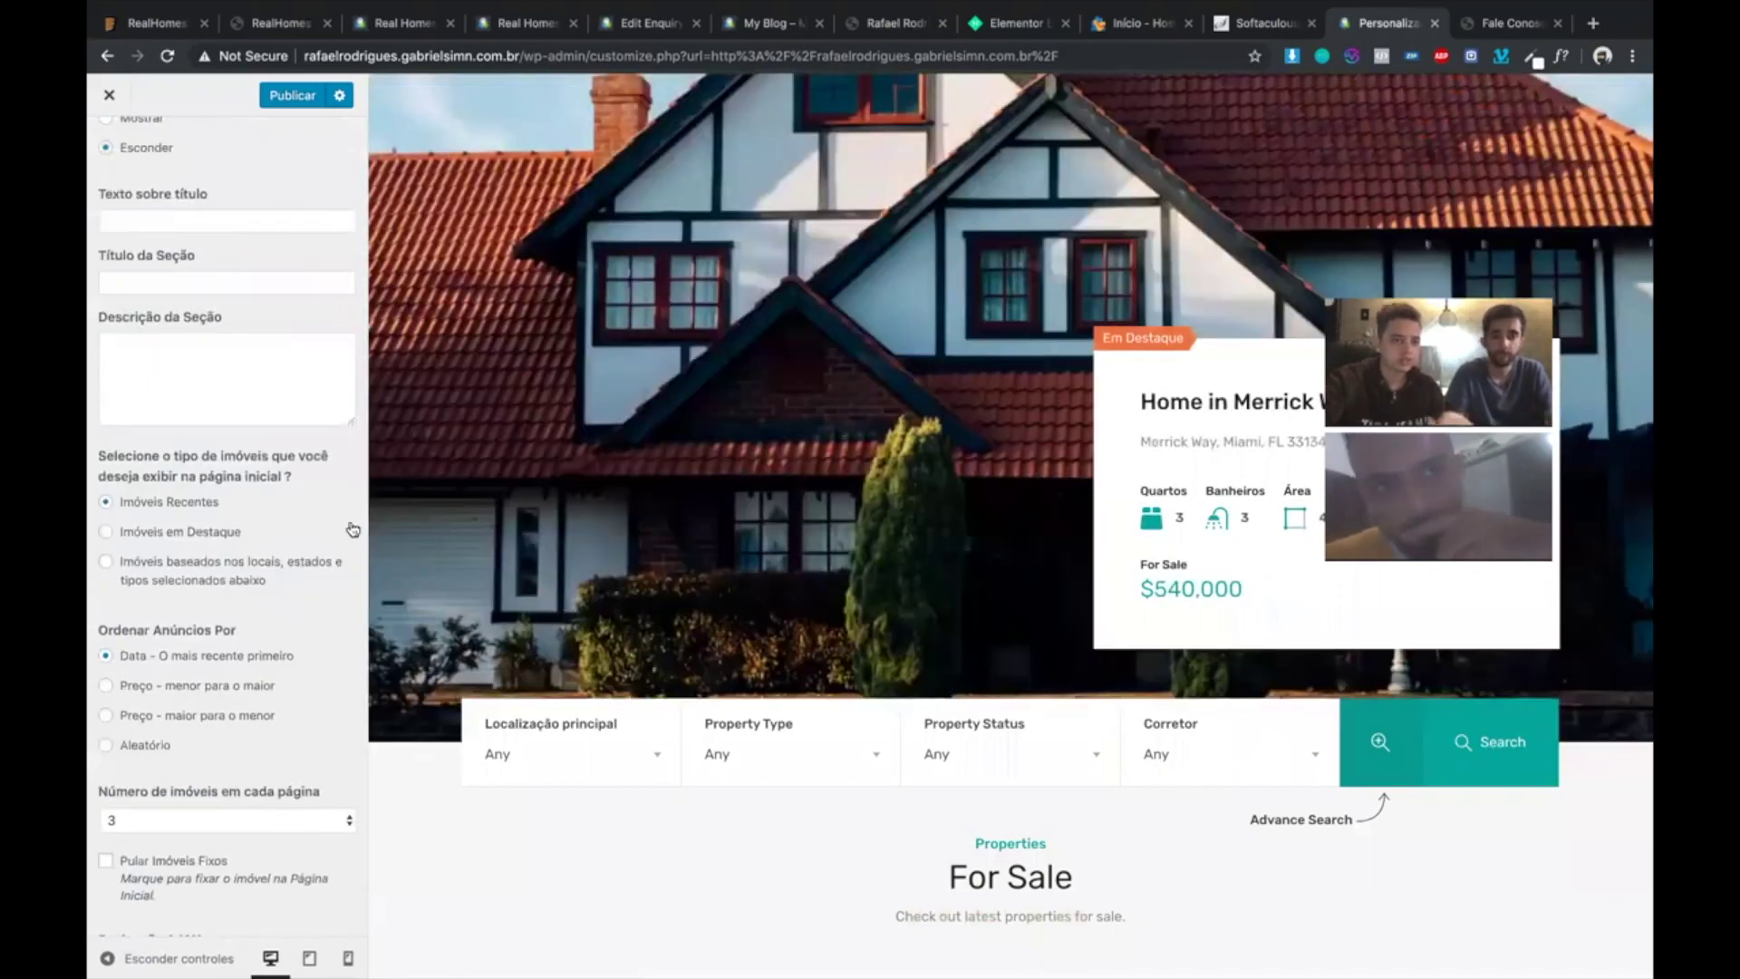
key("Escape")
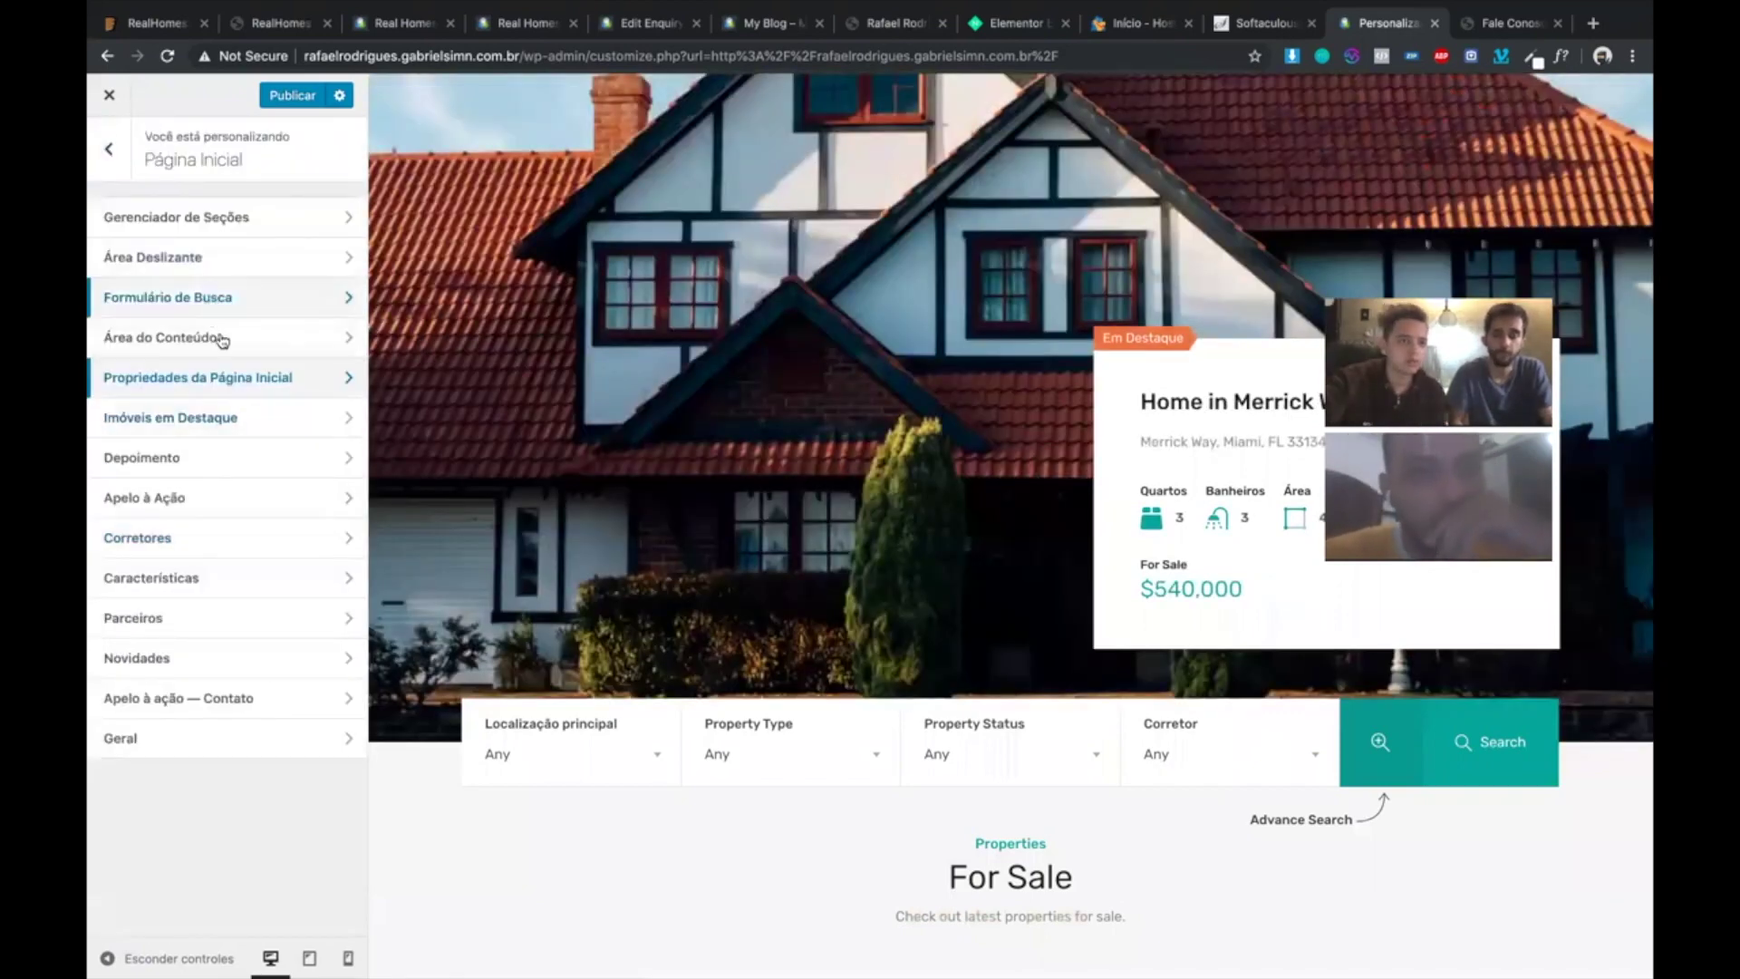
left_click(221, 339)
key("Escape")
left_click(180, 216)
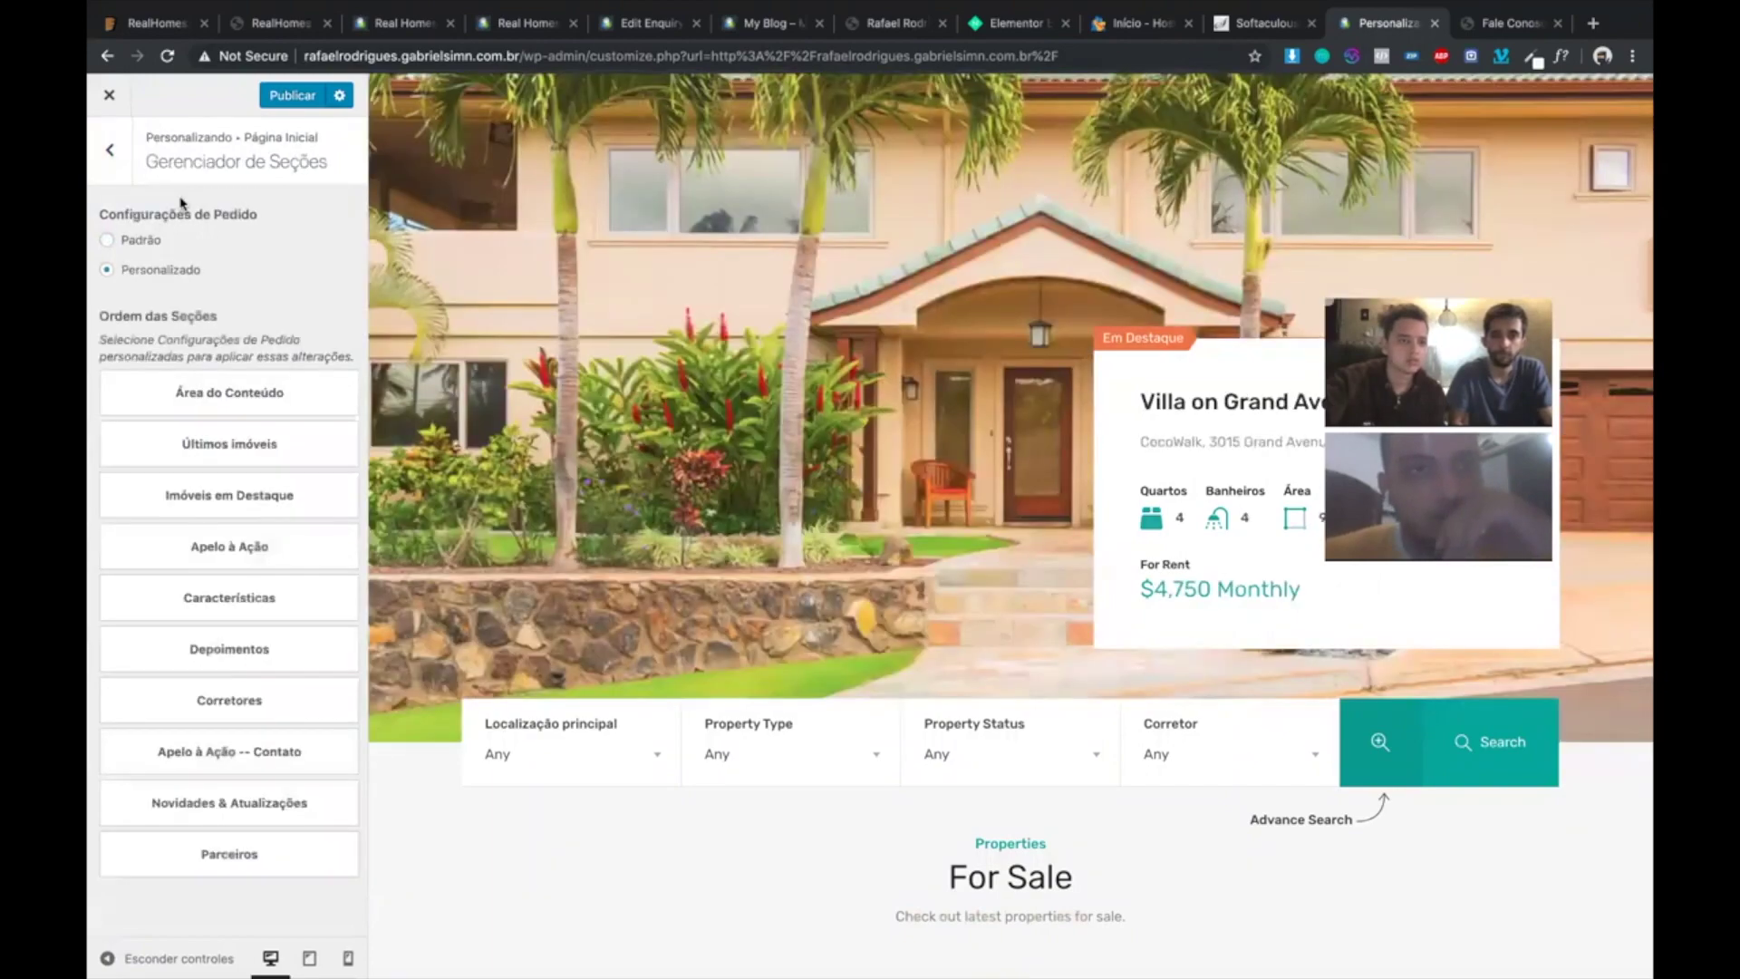
key("Escape")
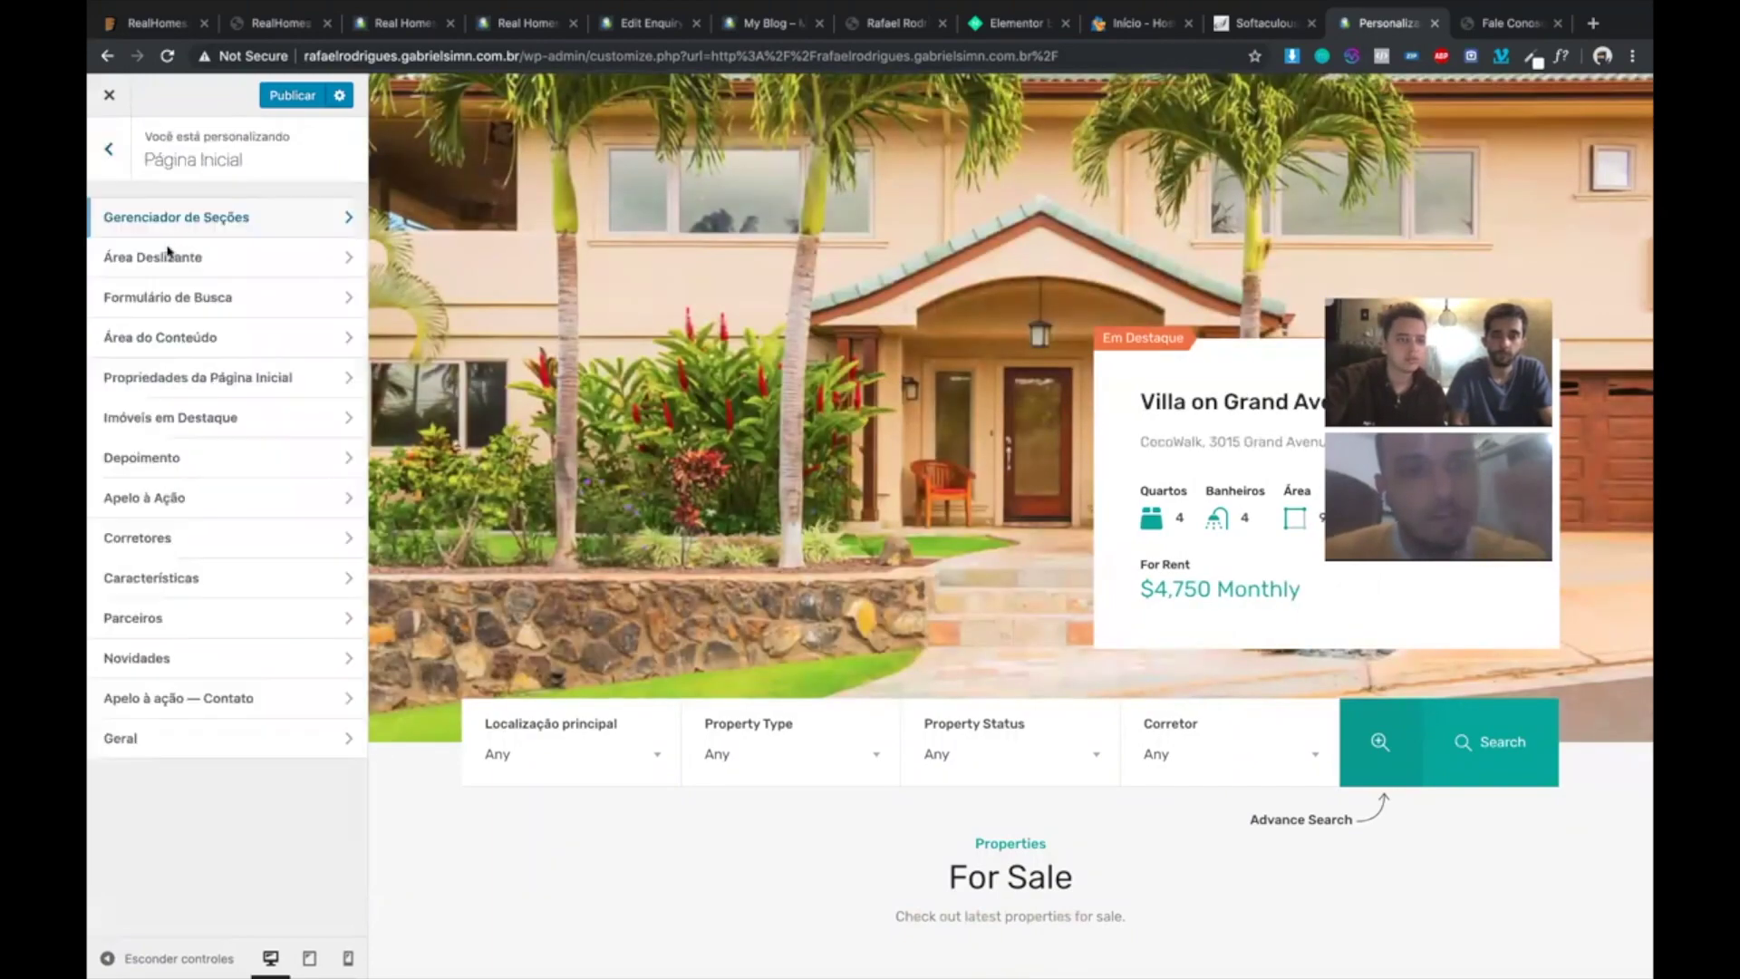
left_click(170, 255)
key("Escape")
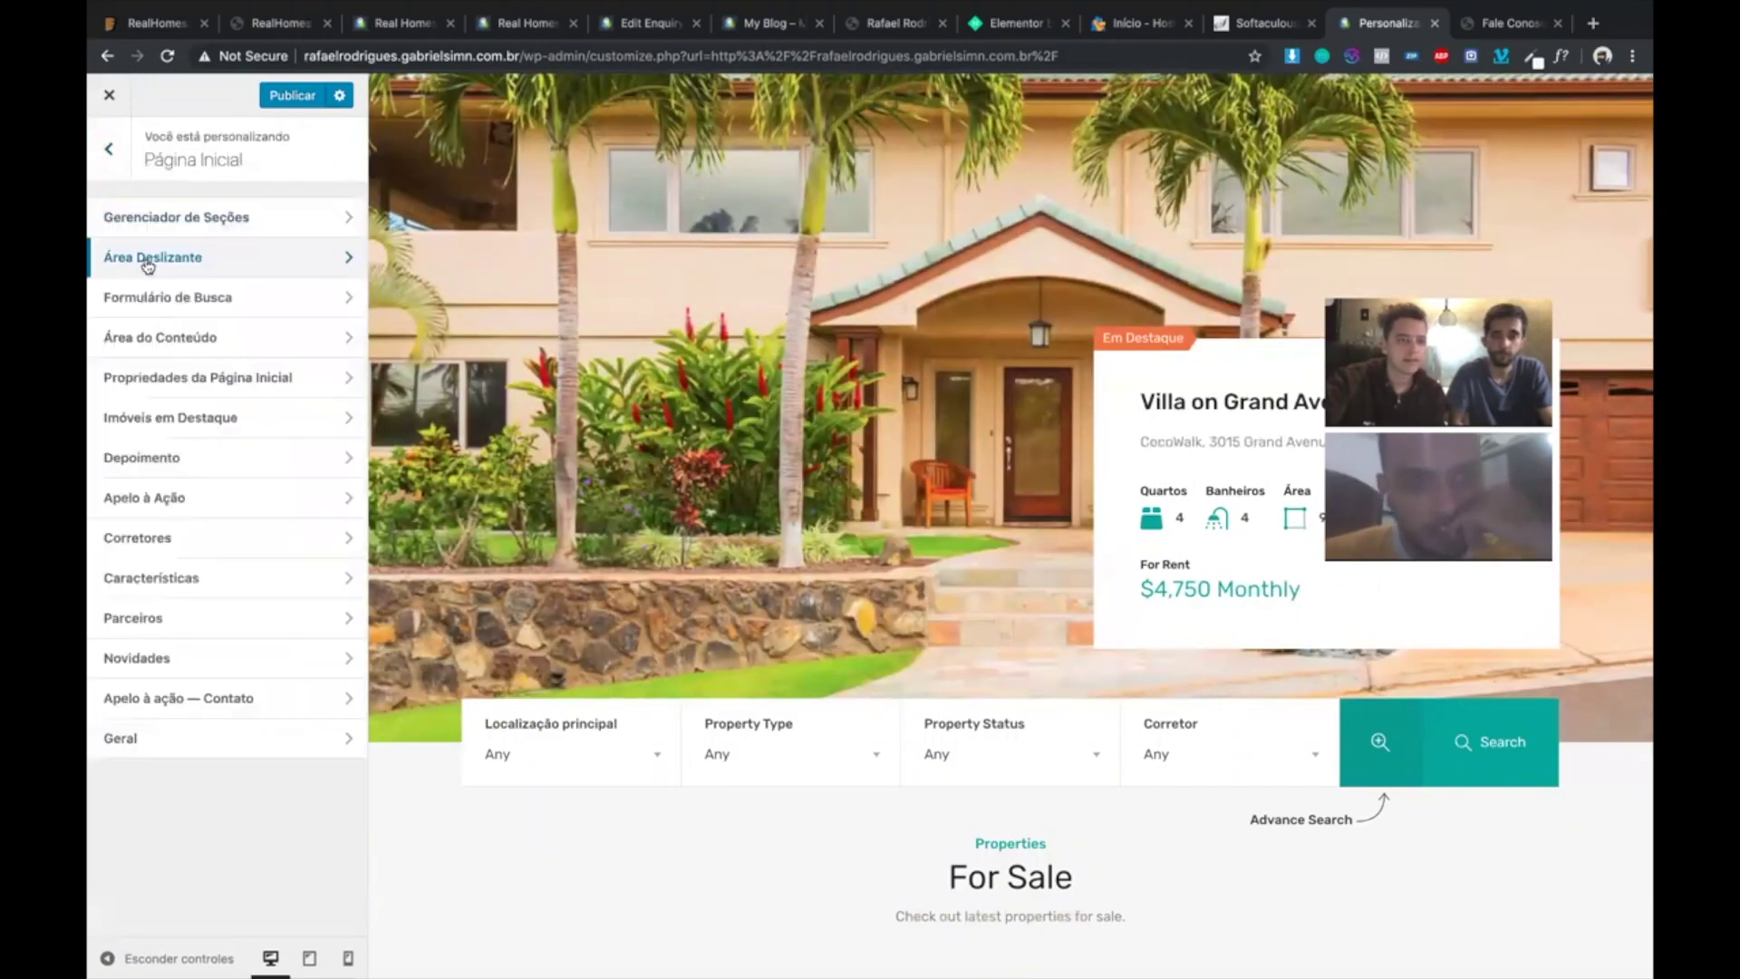
left_click(147, 263)
- Try Mapa com Marcadores and Nenhum, then reselect Controle deslizante de imóveis
scroll(751, 440, "up", 3)
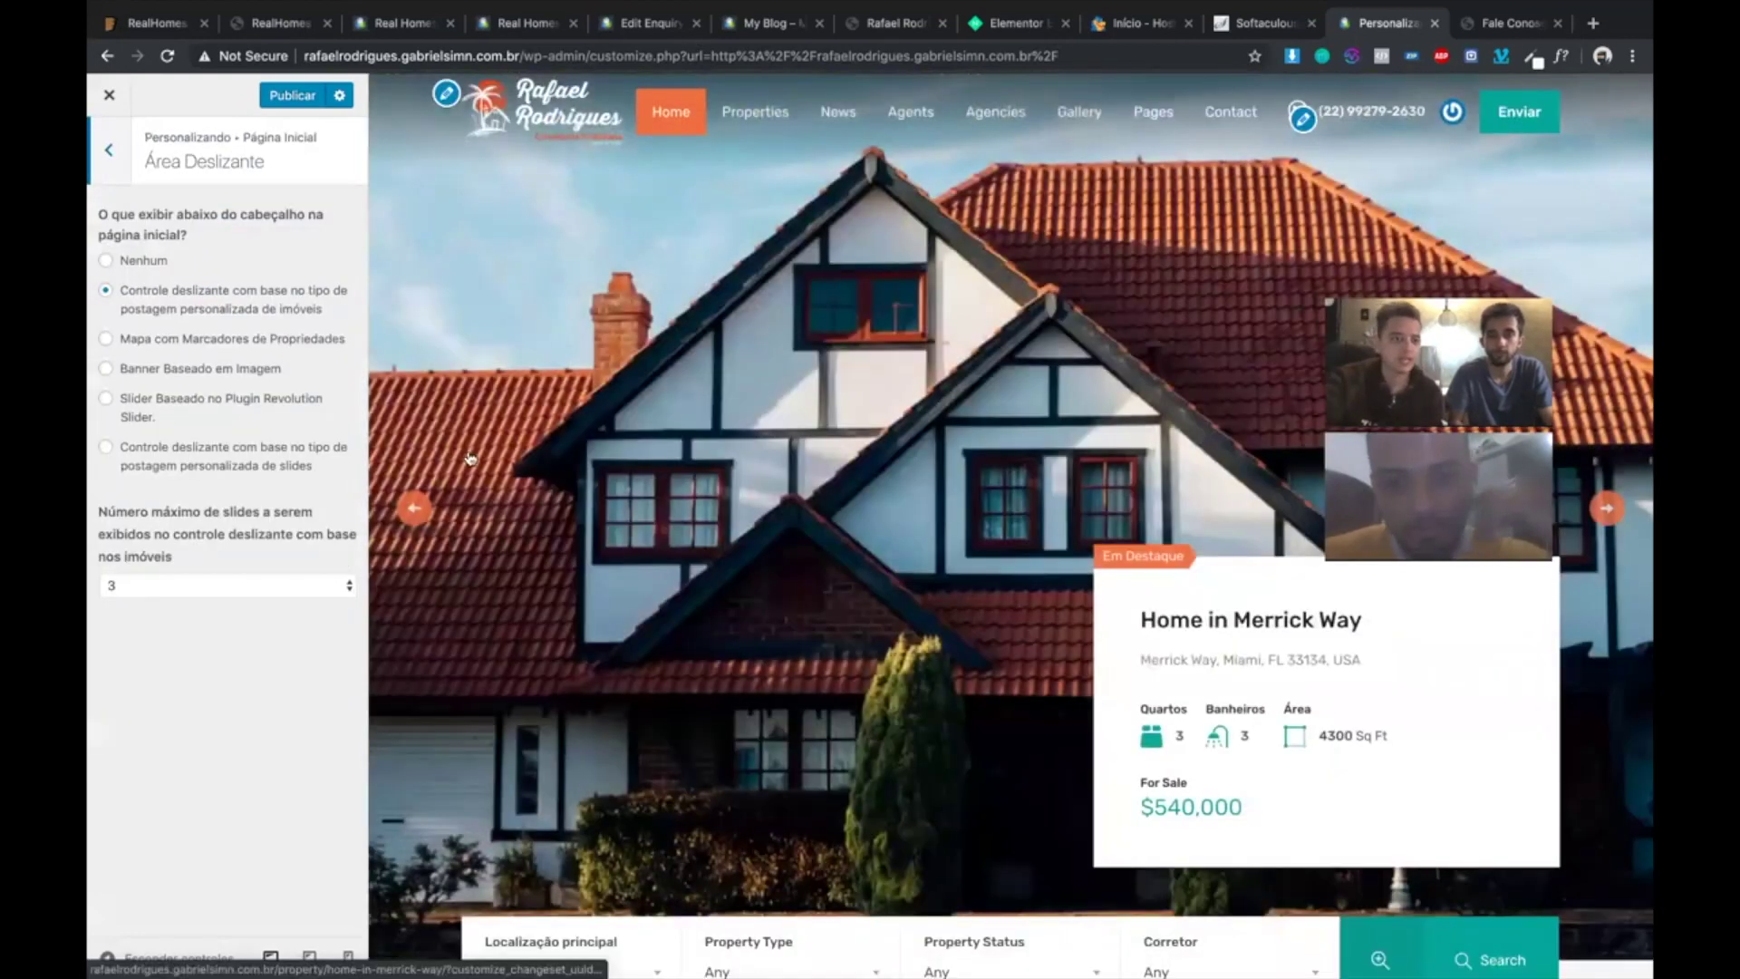
left_click(106, 338)
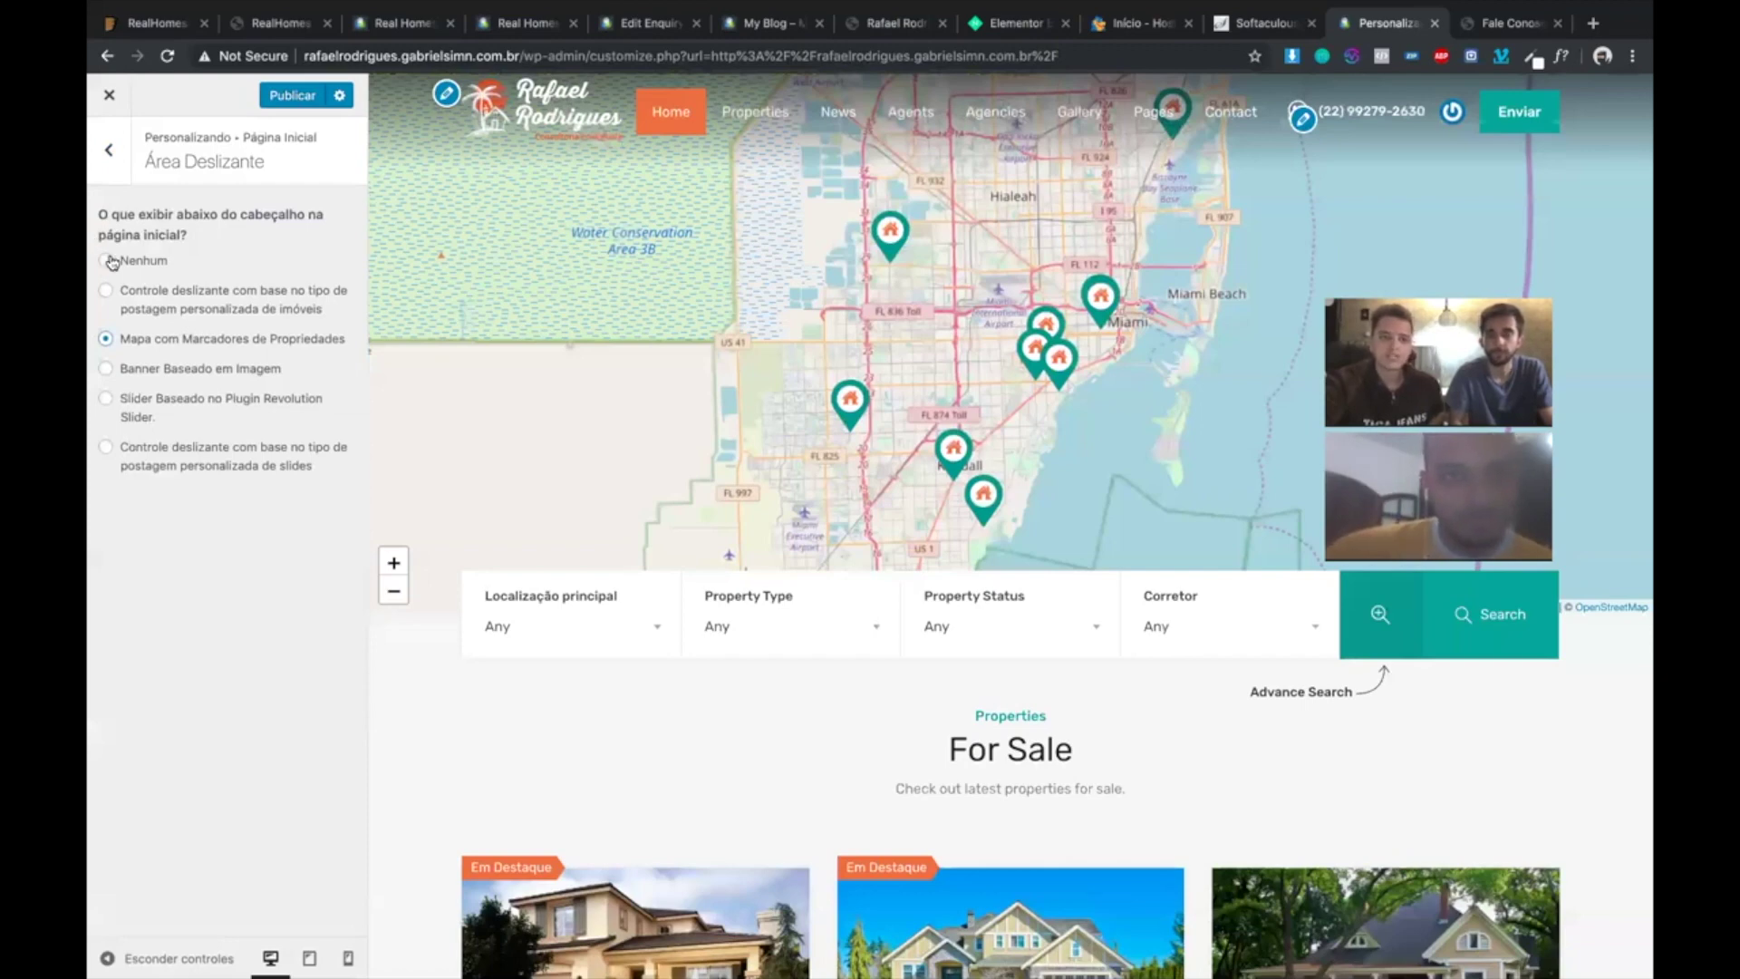
left_click(110, 262)
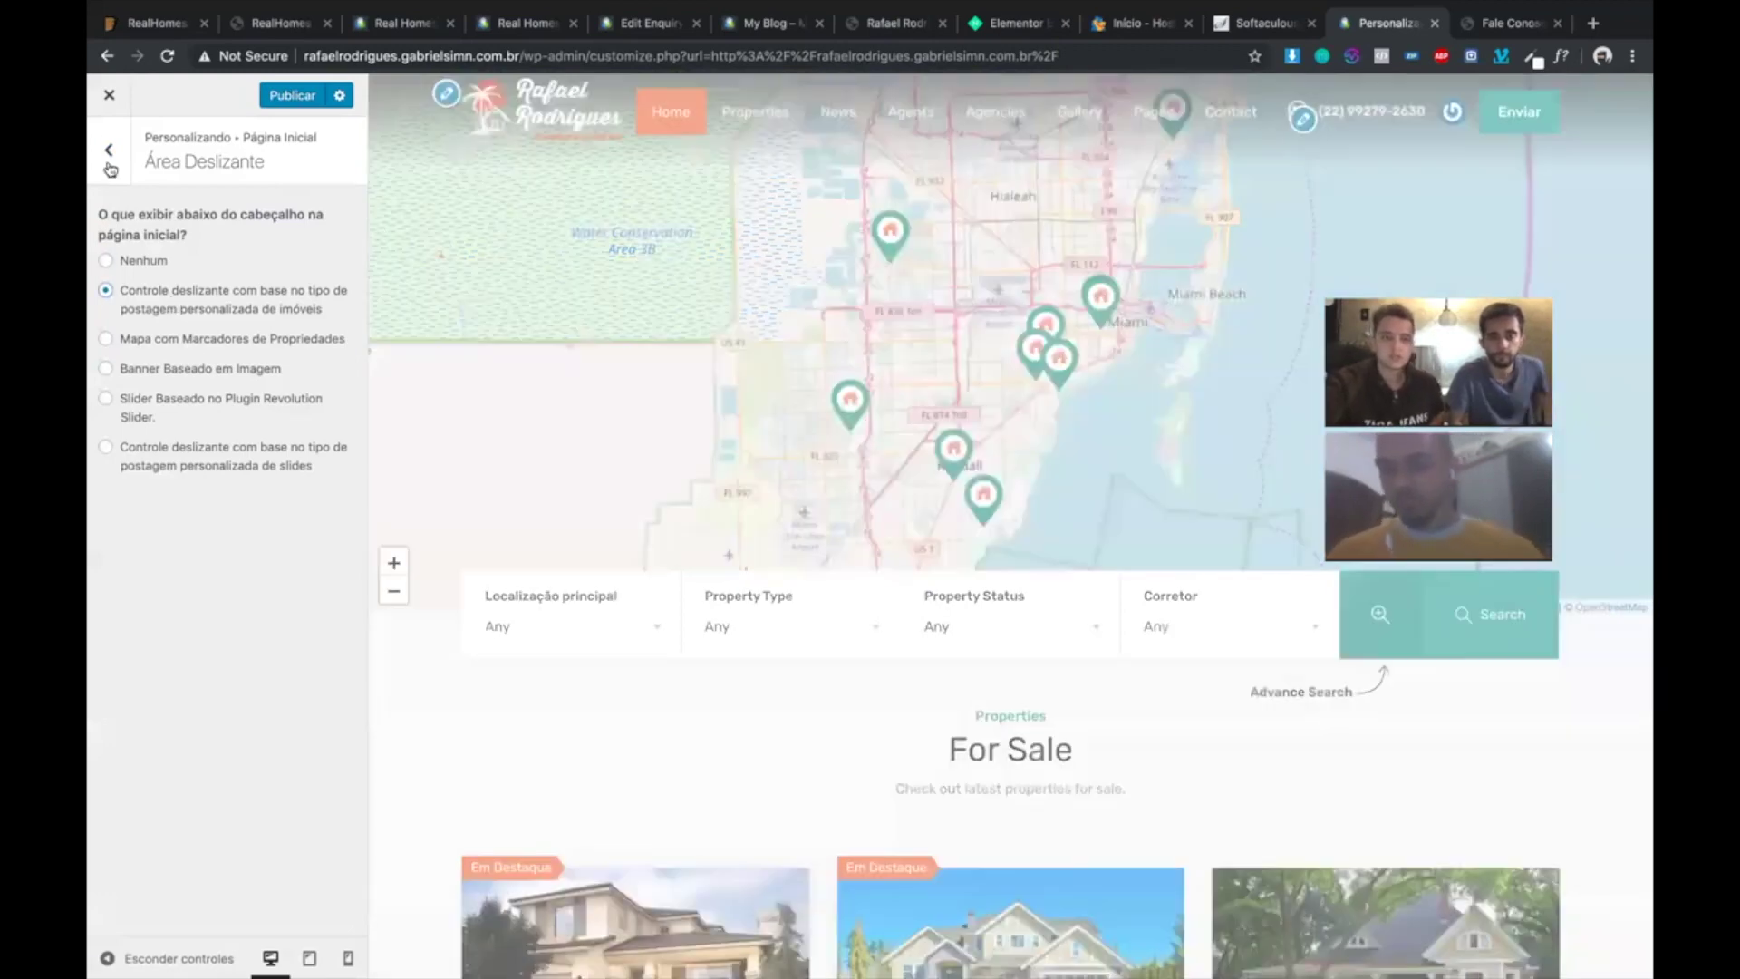
left_click(173, 300)
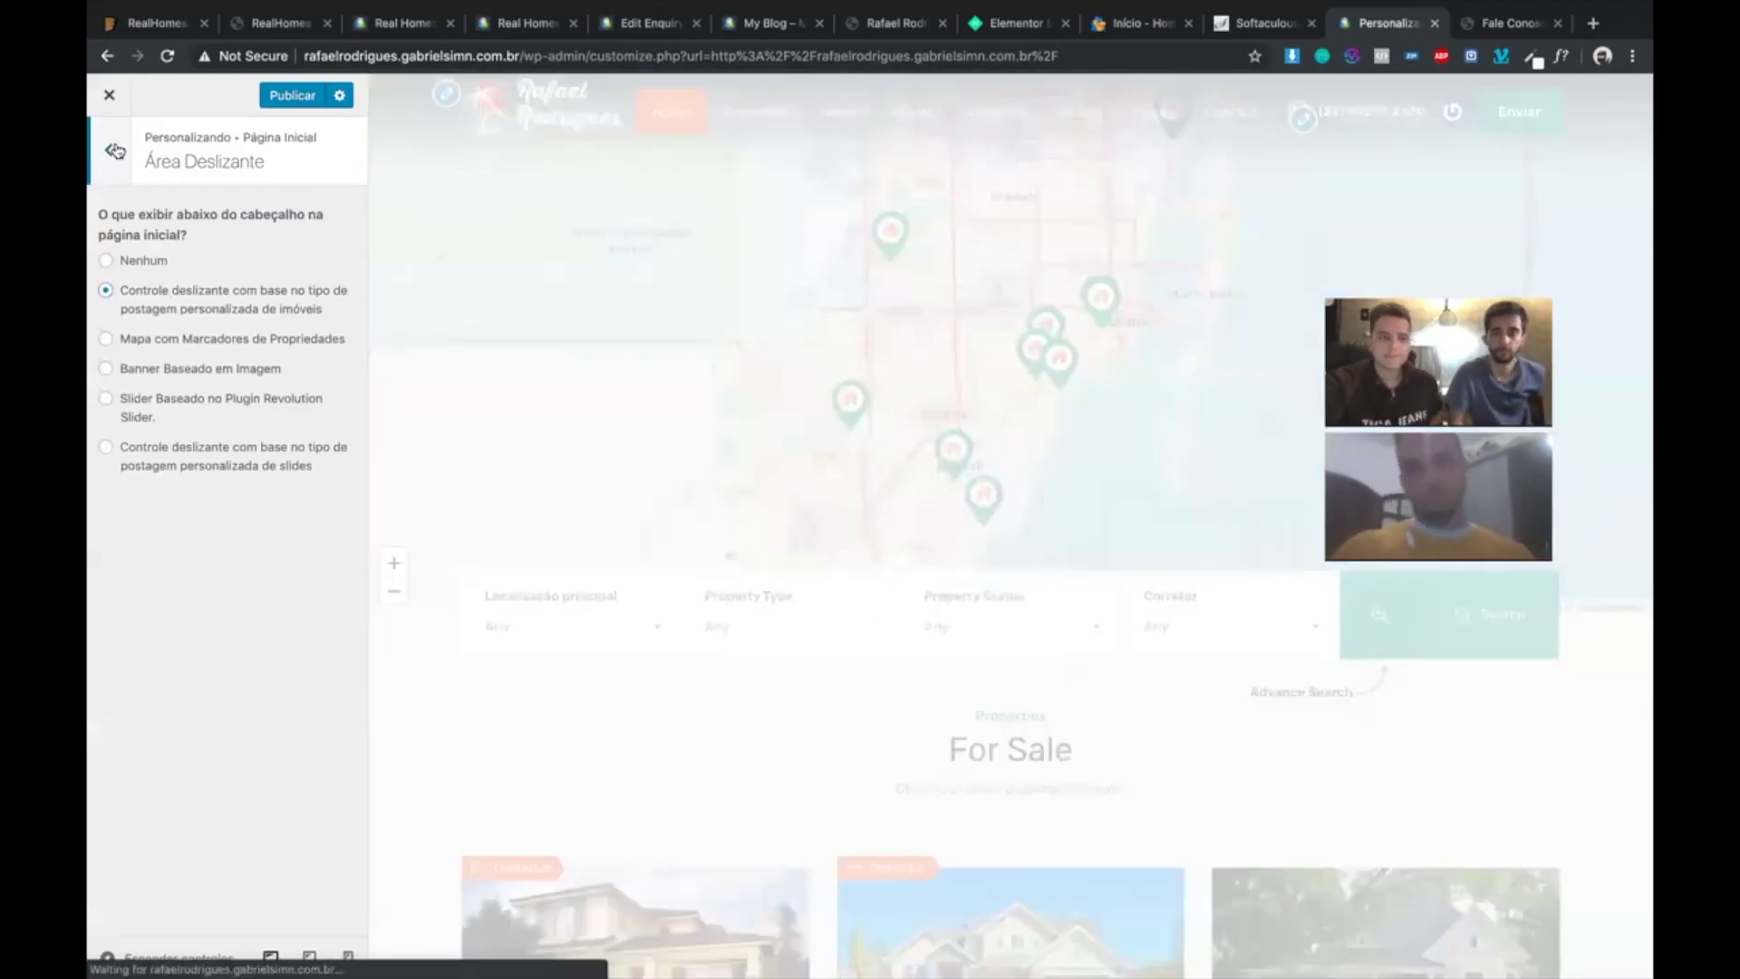
left_click(115, 150)
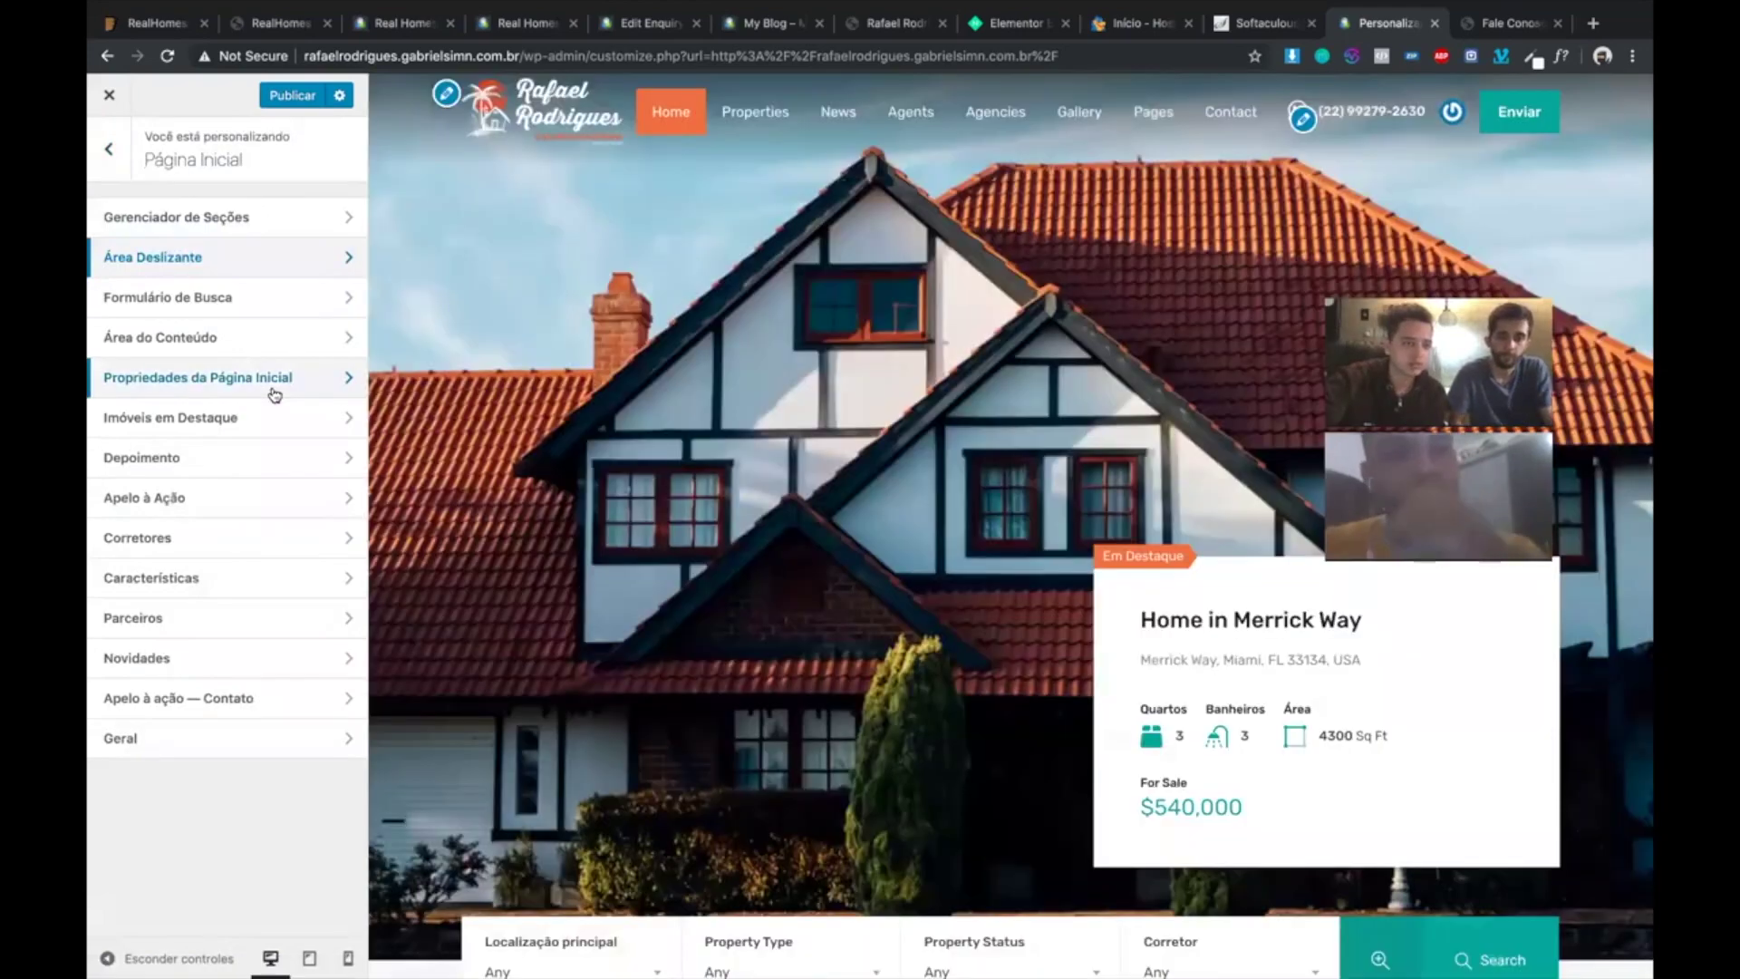
- In Formulário de Busca, change the advanced search label from 'Advance Search' to 'Busca Avançada'
left_click(219, 300)
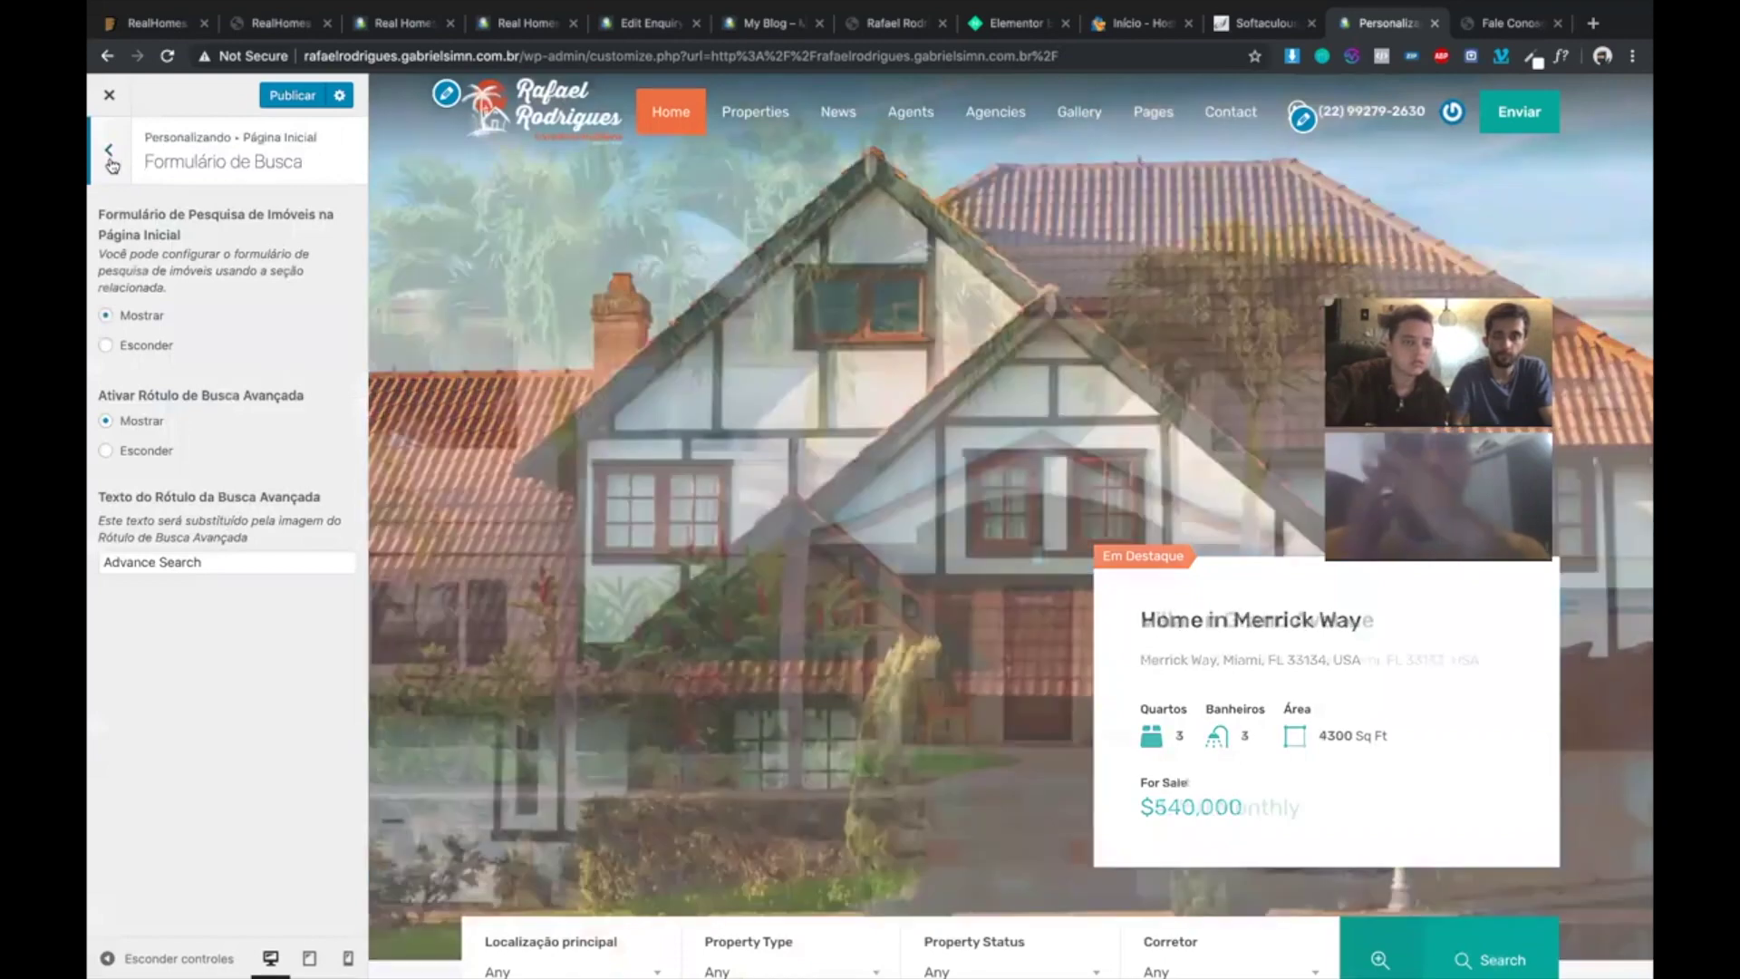
left_click(110, 151)
scroll(1338, 692, "down", 4)
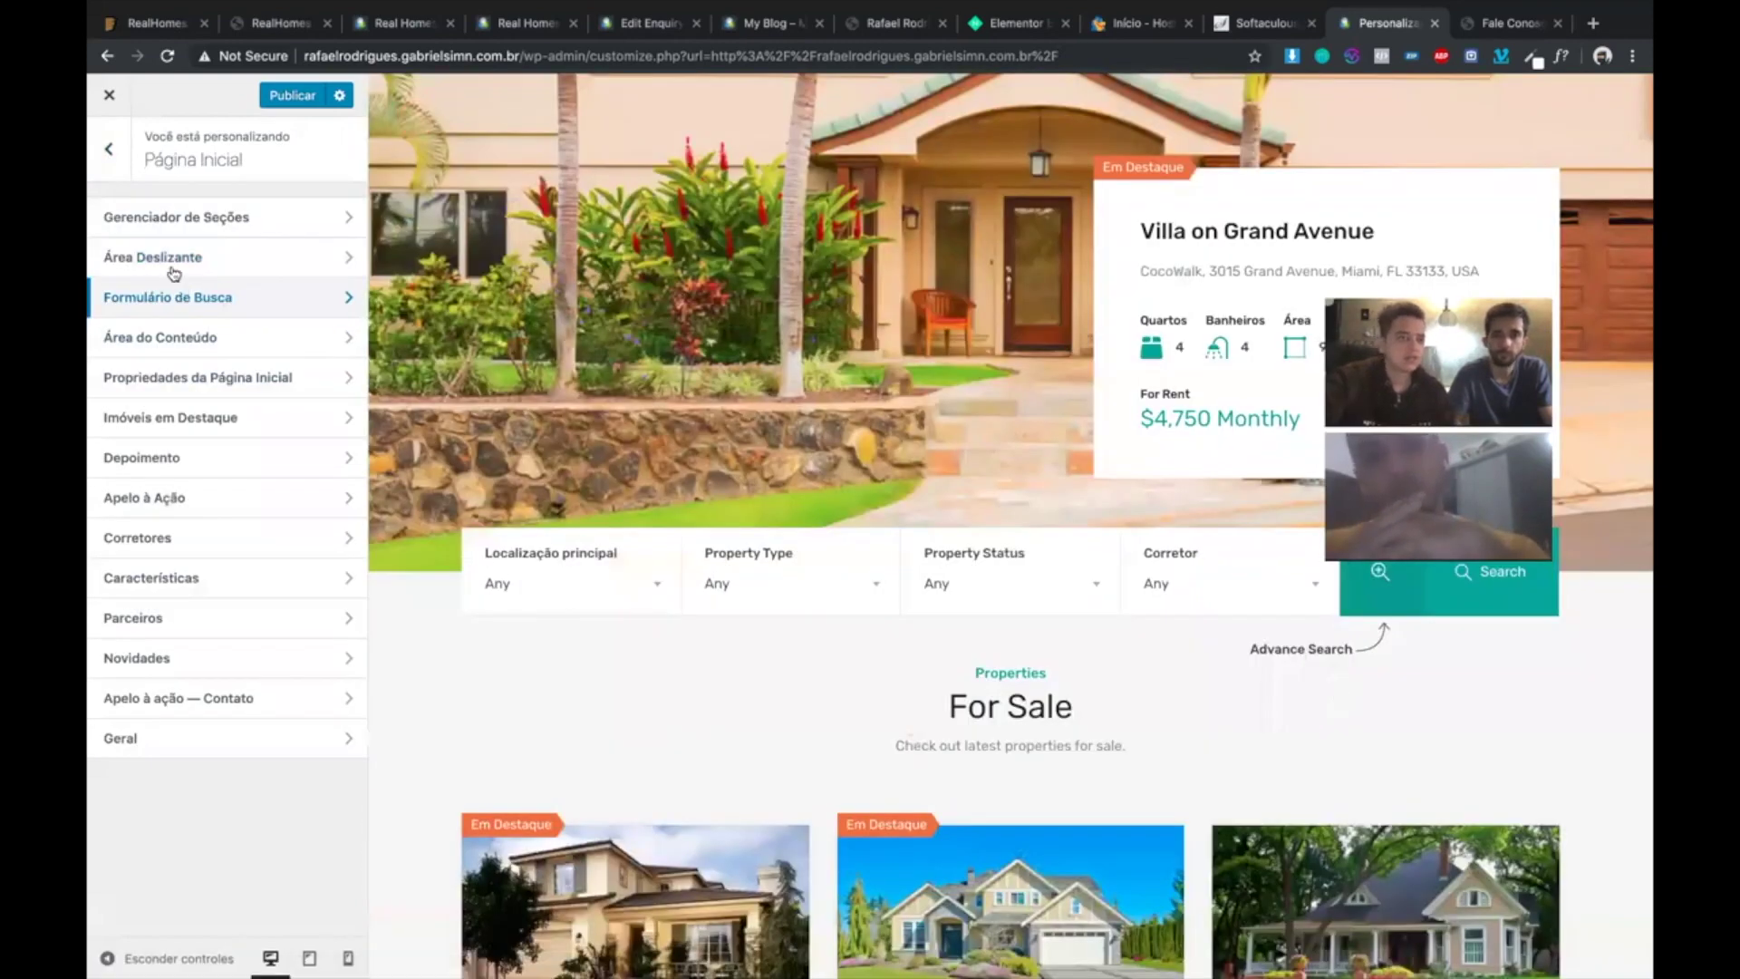
left_click(214, 299)
triple_click(207, 568)
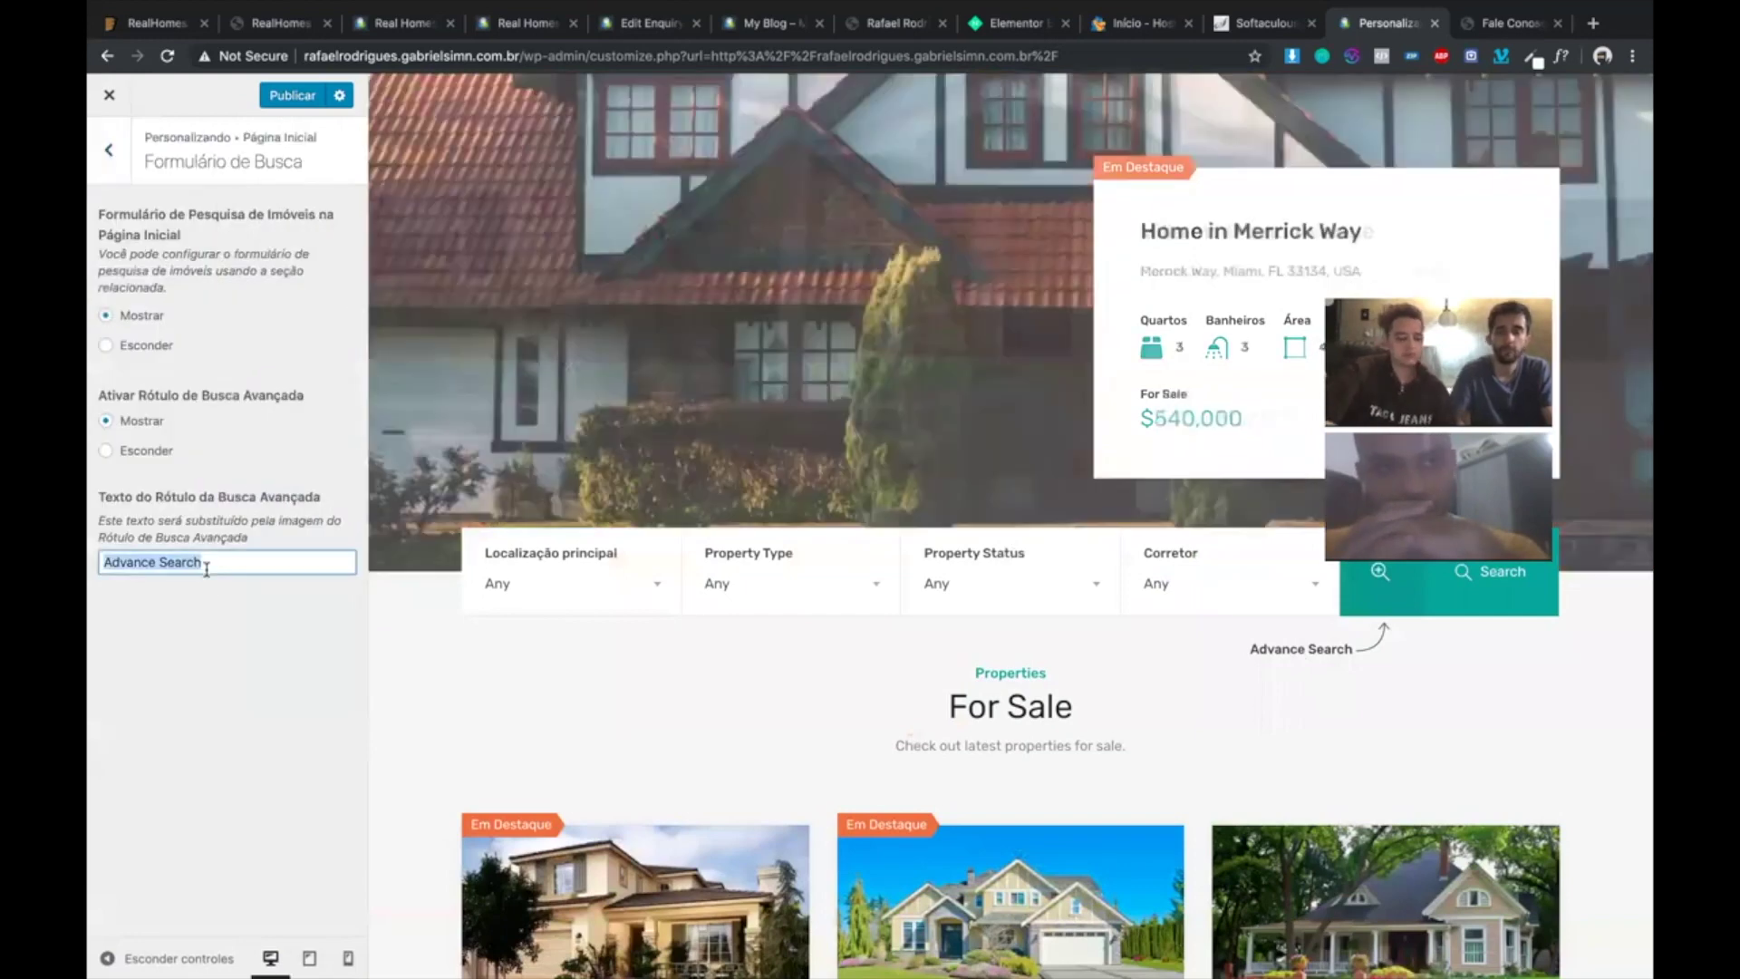
type("Bud")
key("BackSpace")
type("sca Avança")
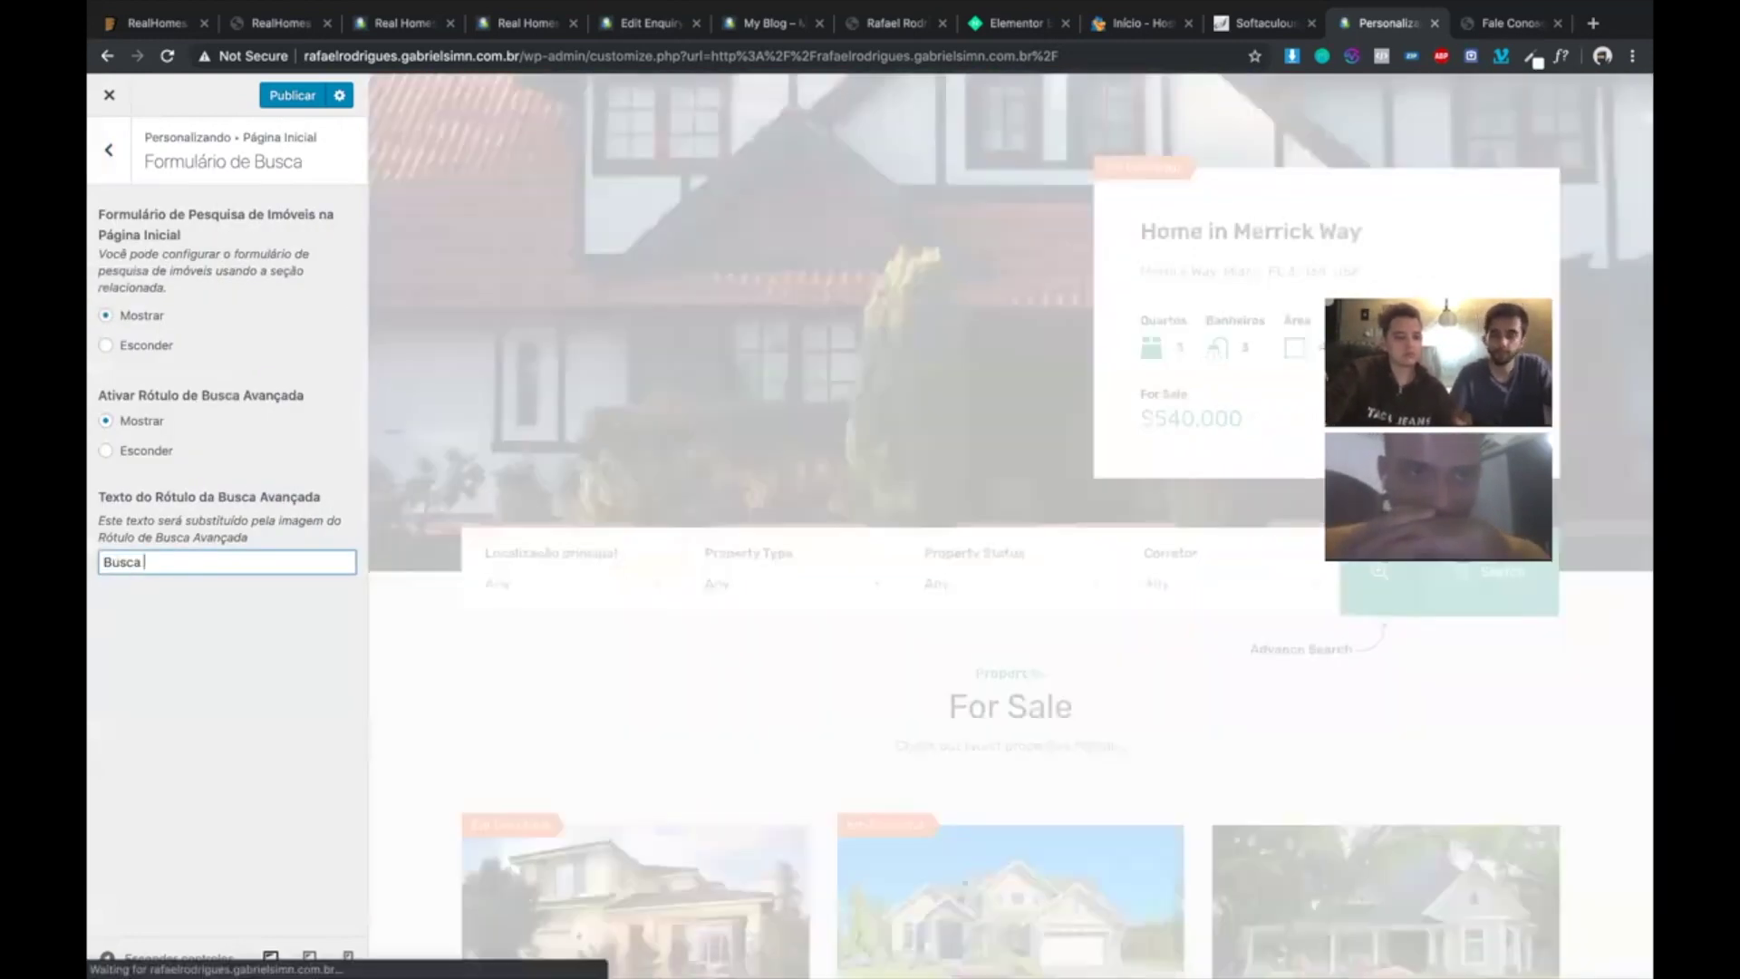
type("da")
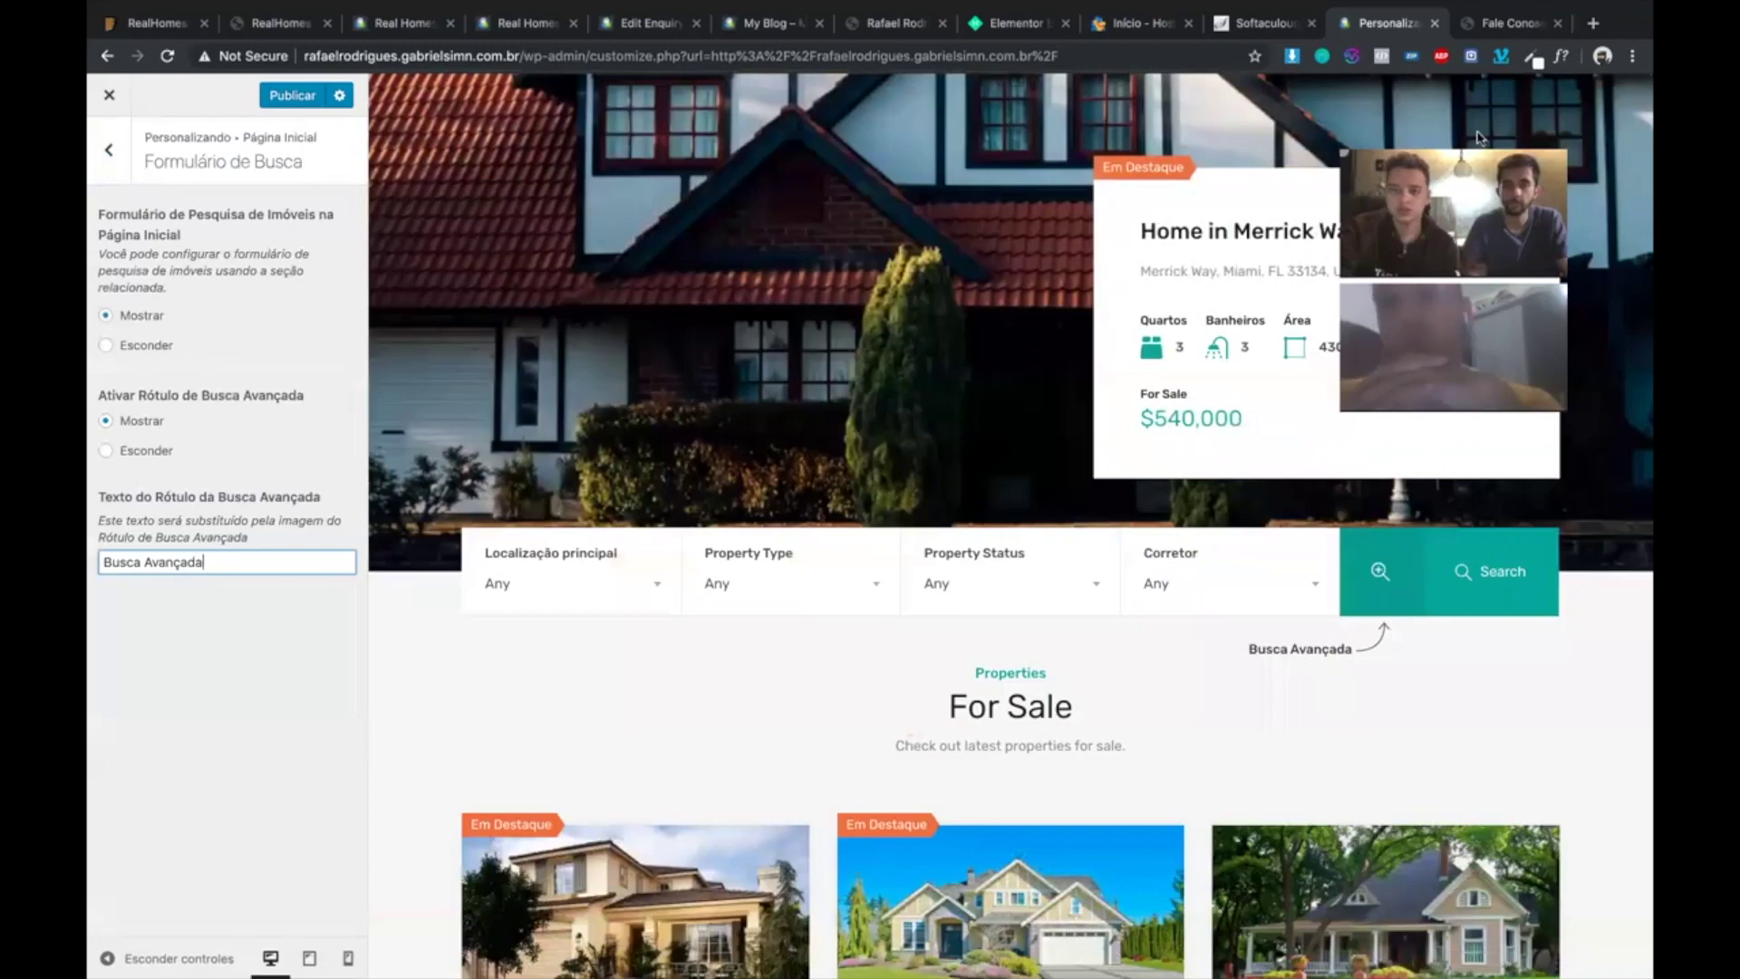
left_click(1372, 573)
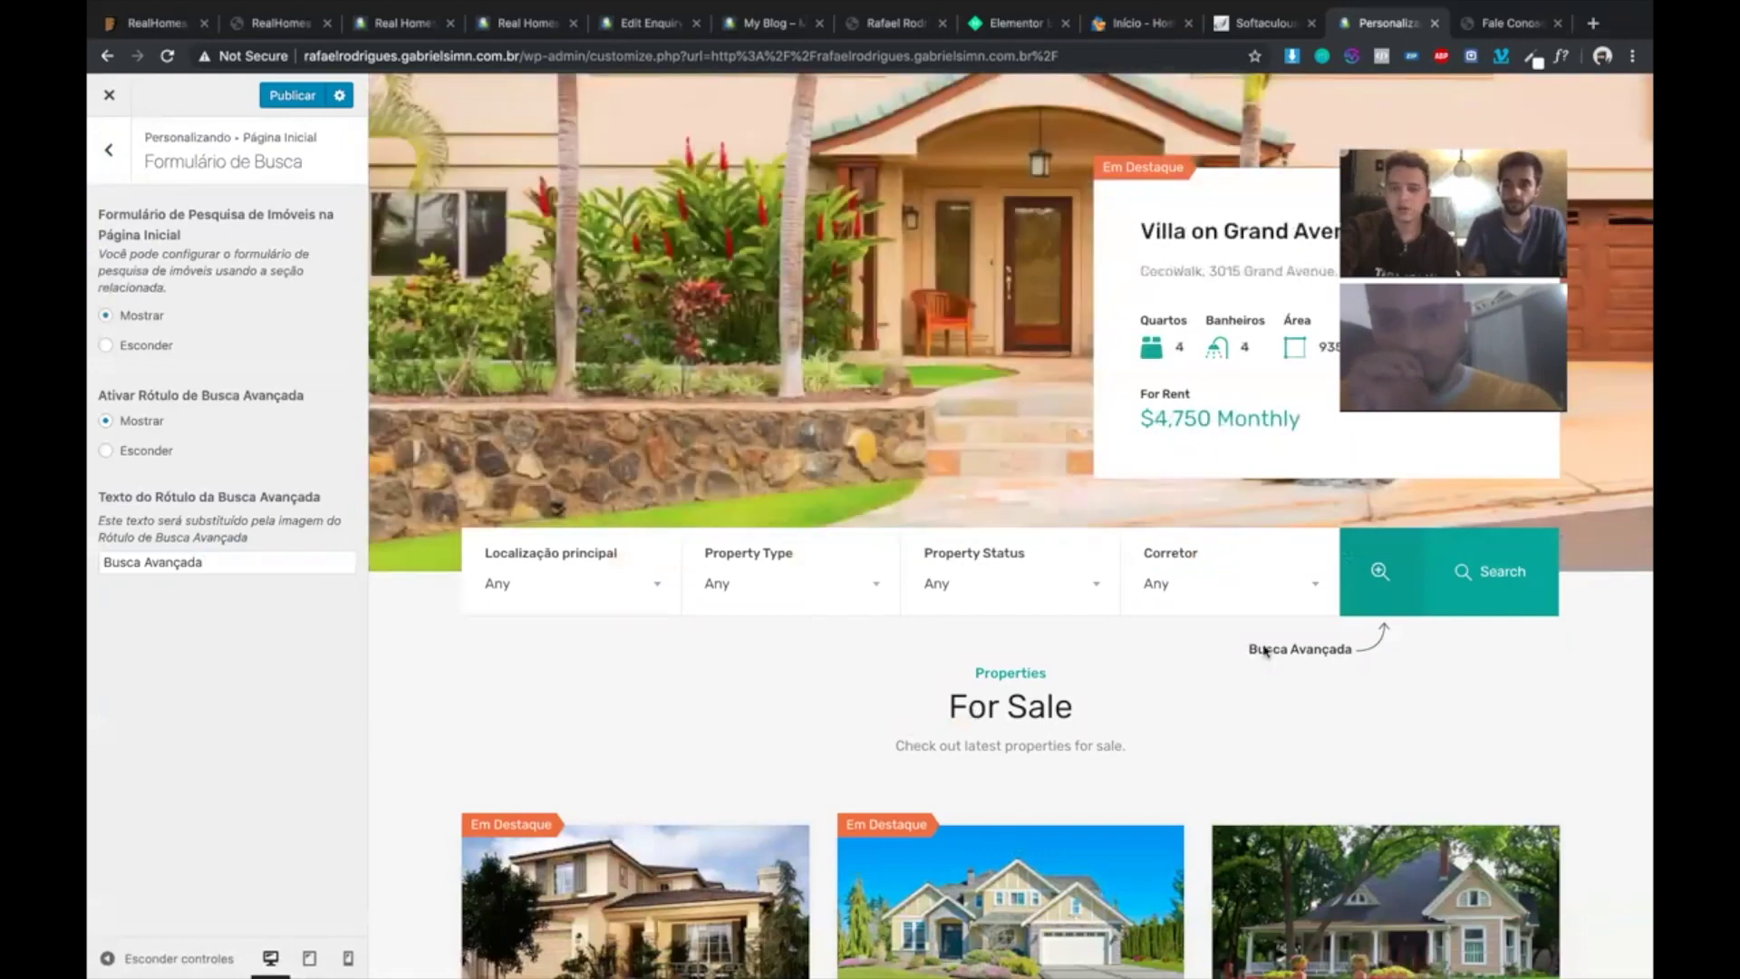
- Look through the content area, homepage properties, featured properties and Depoimento sections, returning to the Página Inicial list
left_click(110, 151)
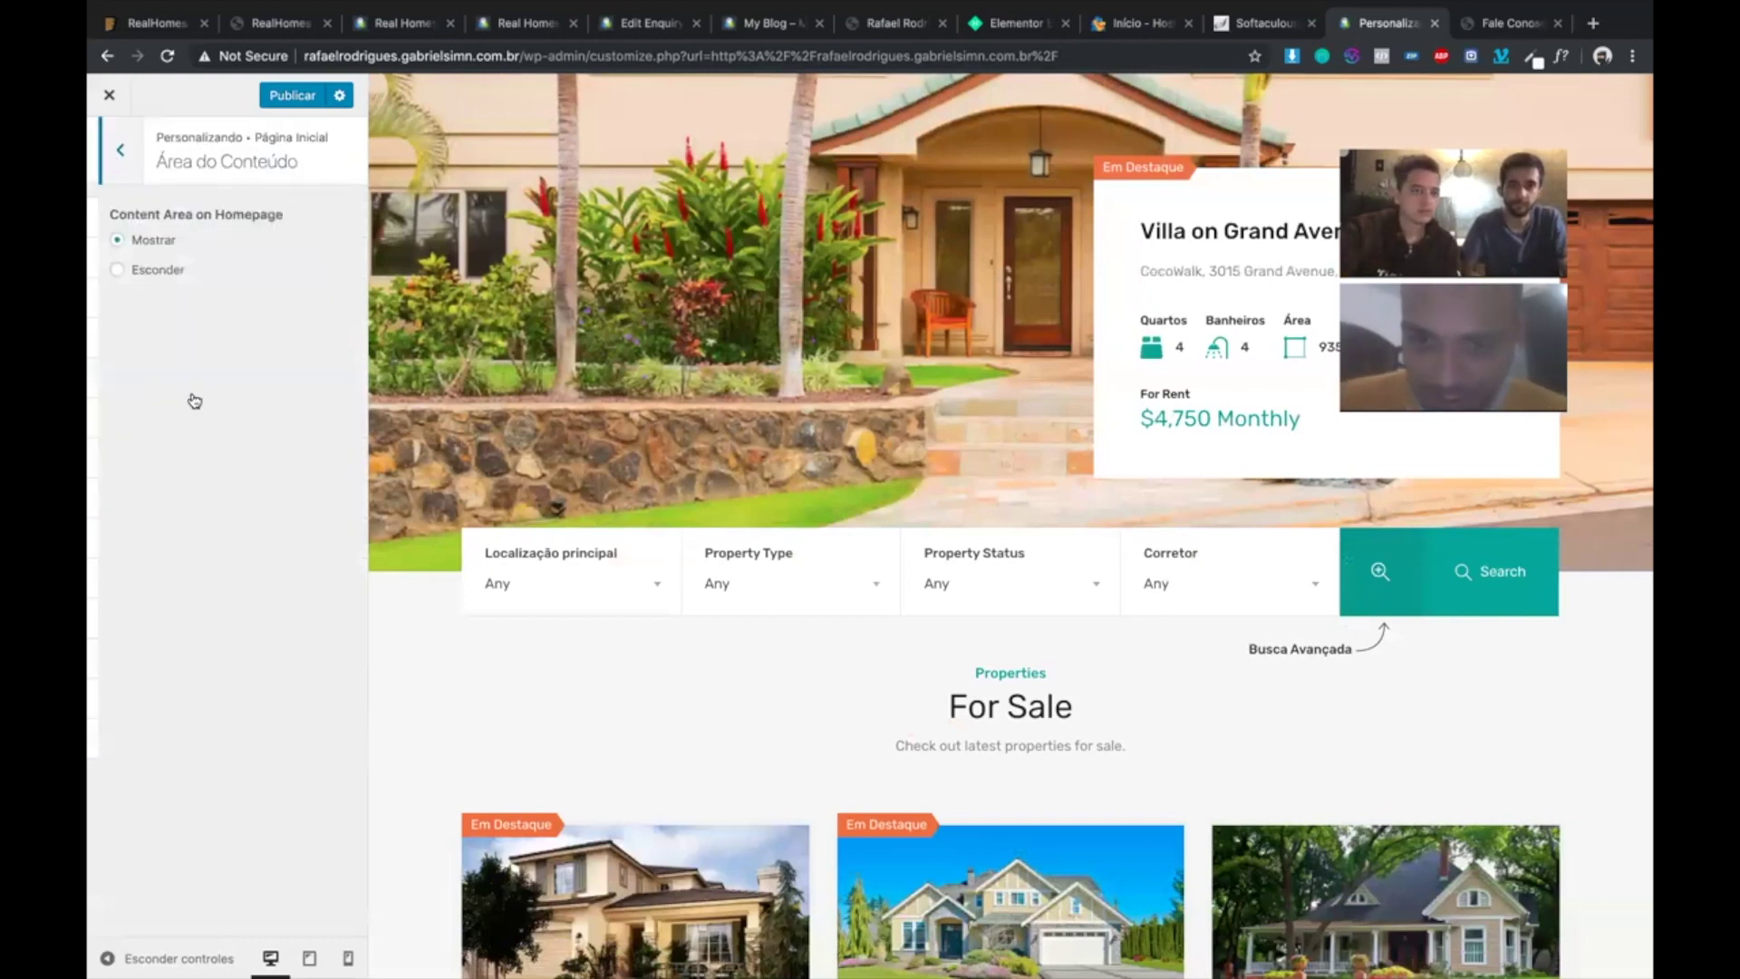
key("Escape")
left_click(194, 392)
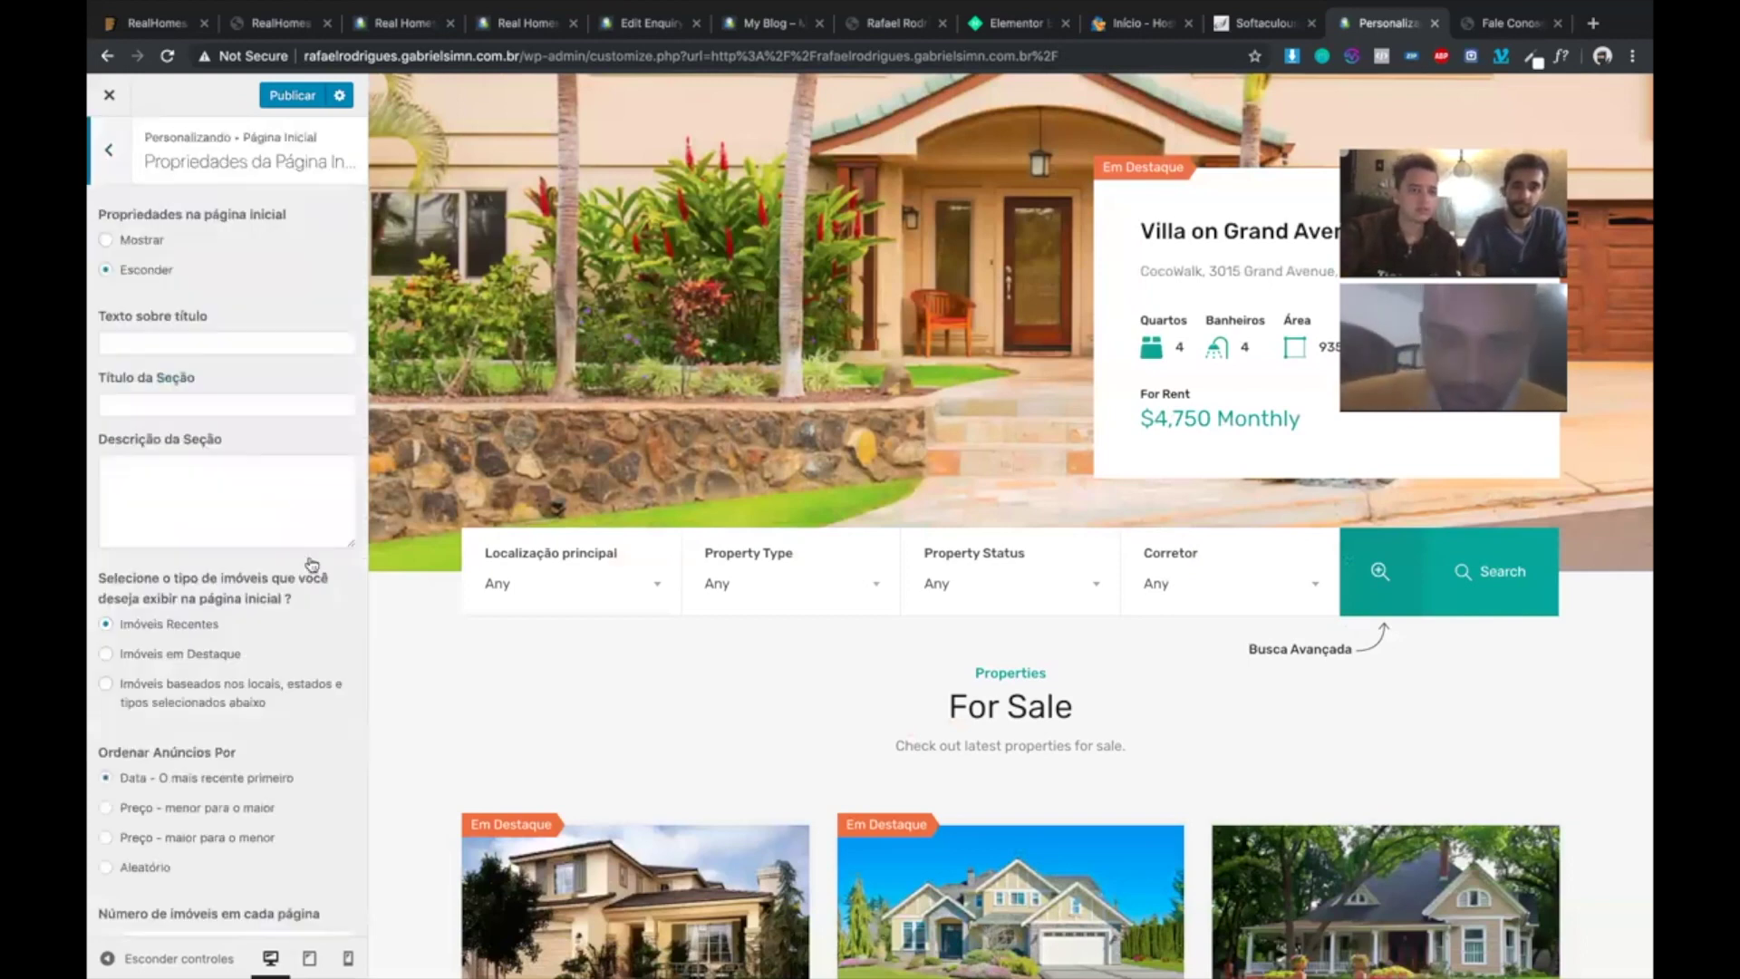
key("Escape")
left_click(192, 413)
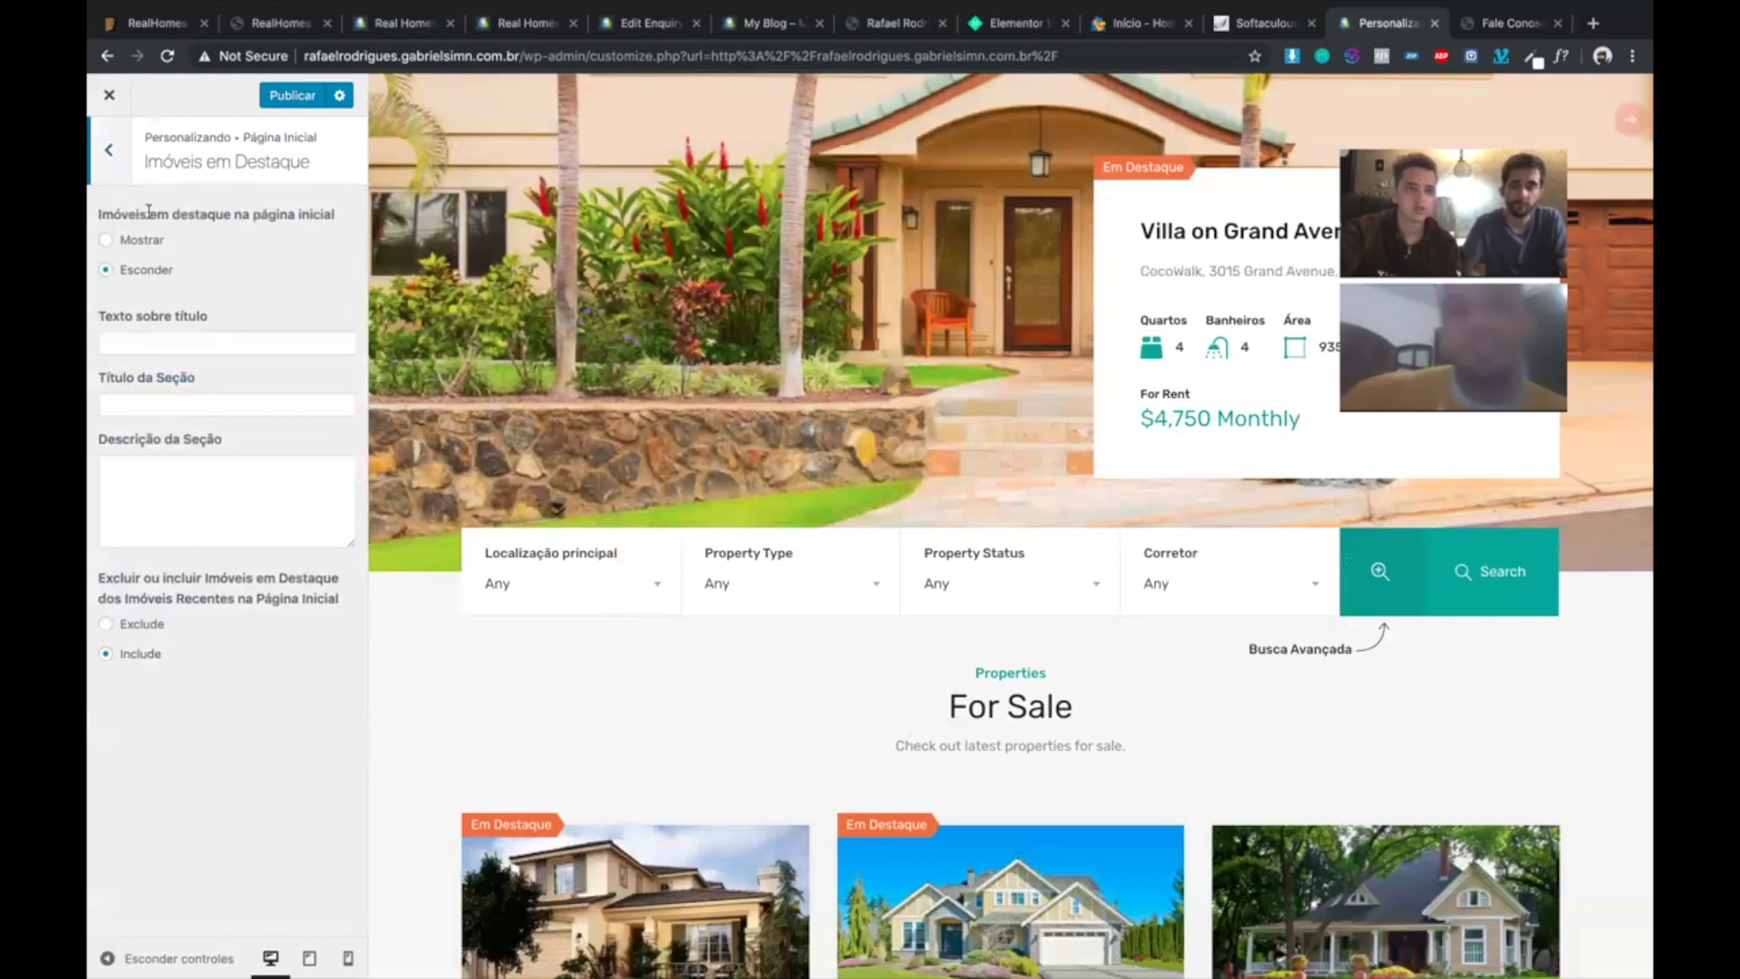
key("Escape")
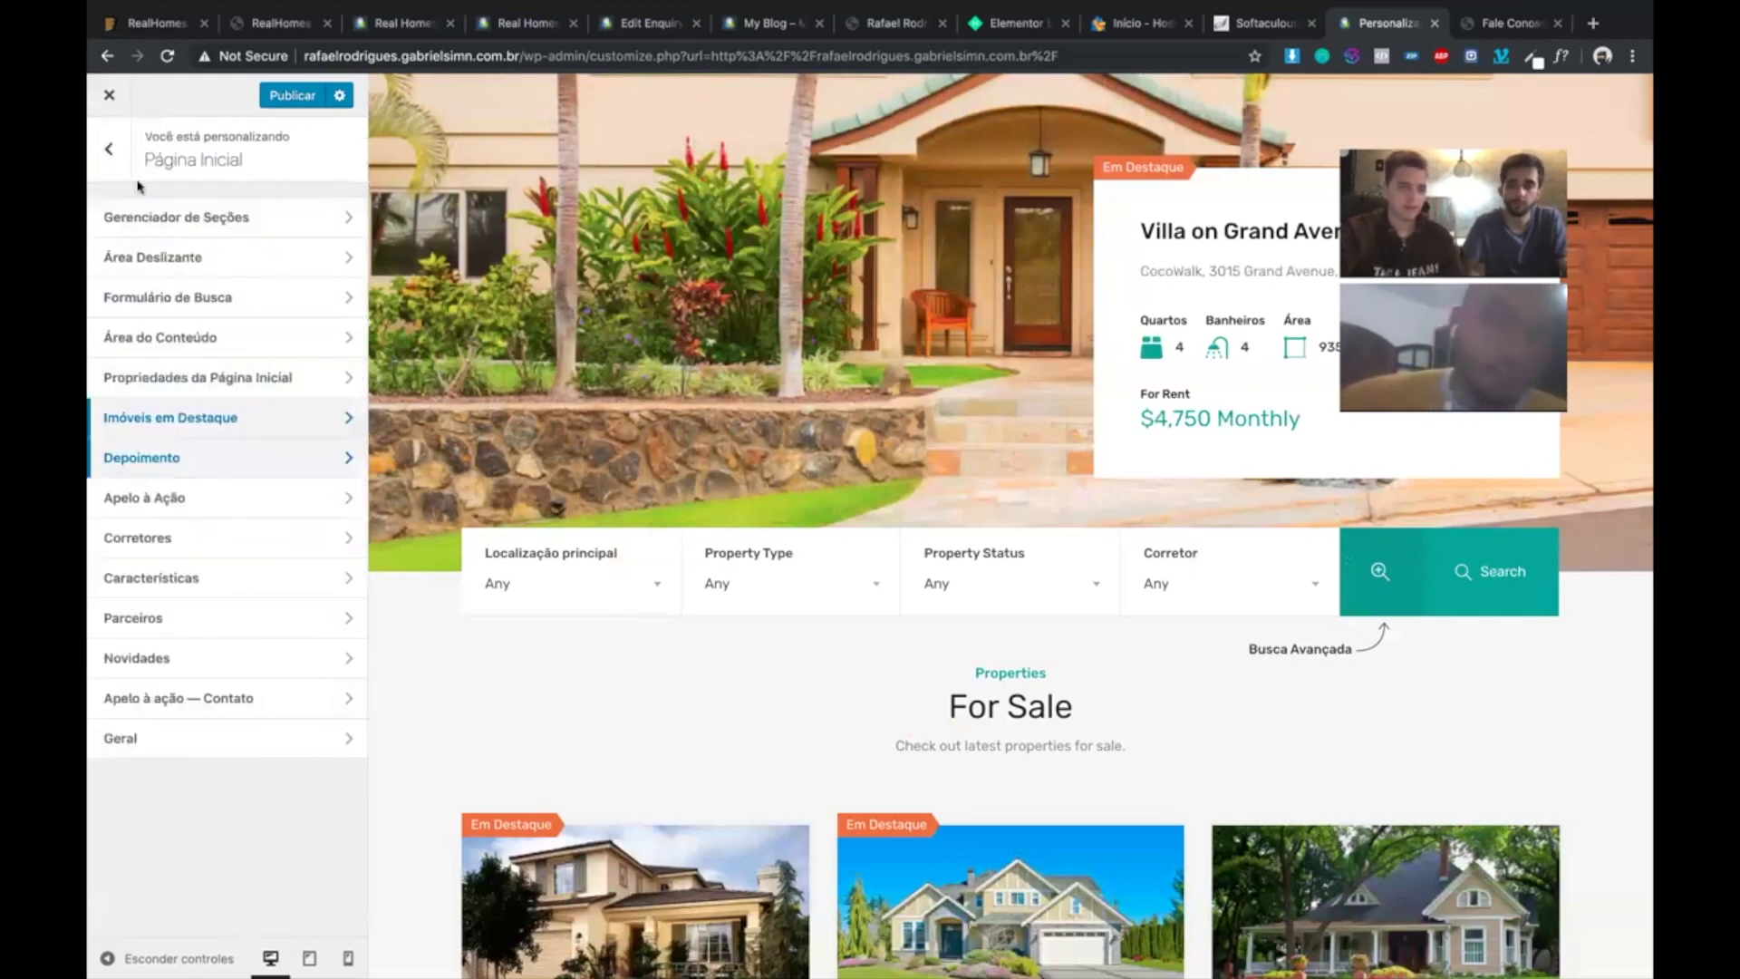
left_click(170, 466)
key("Escape")
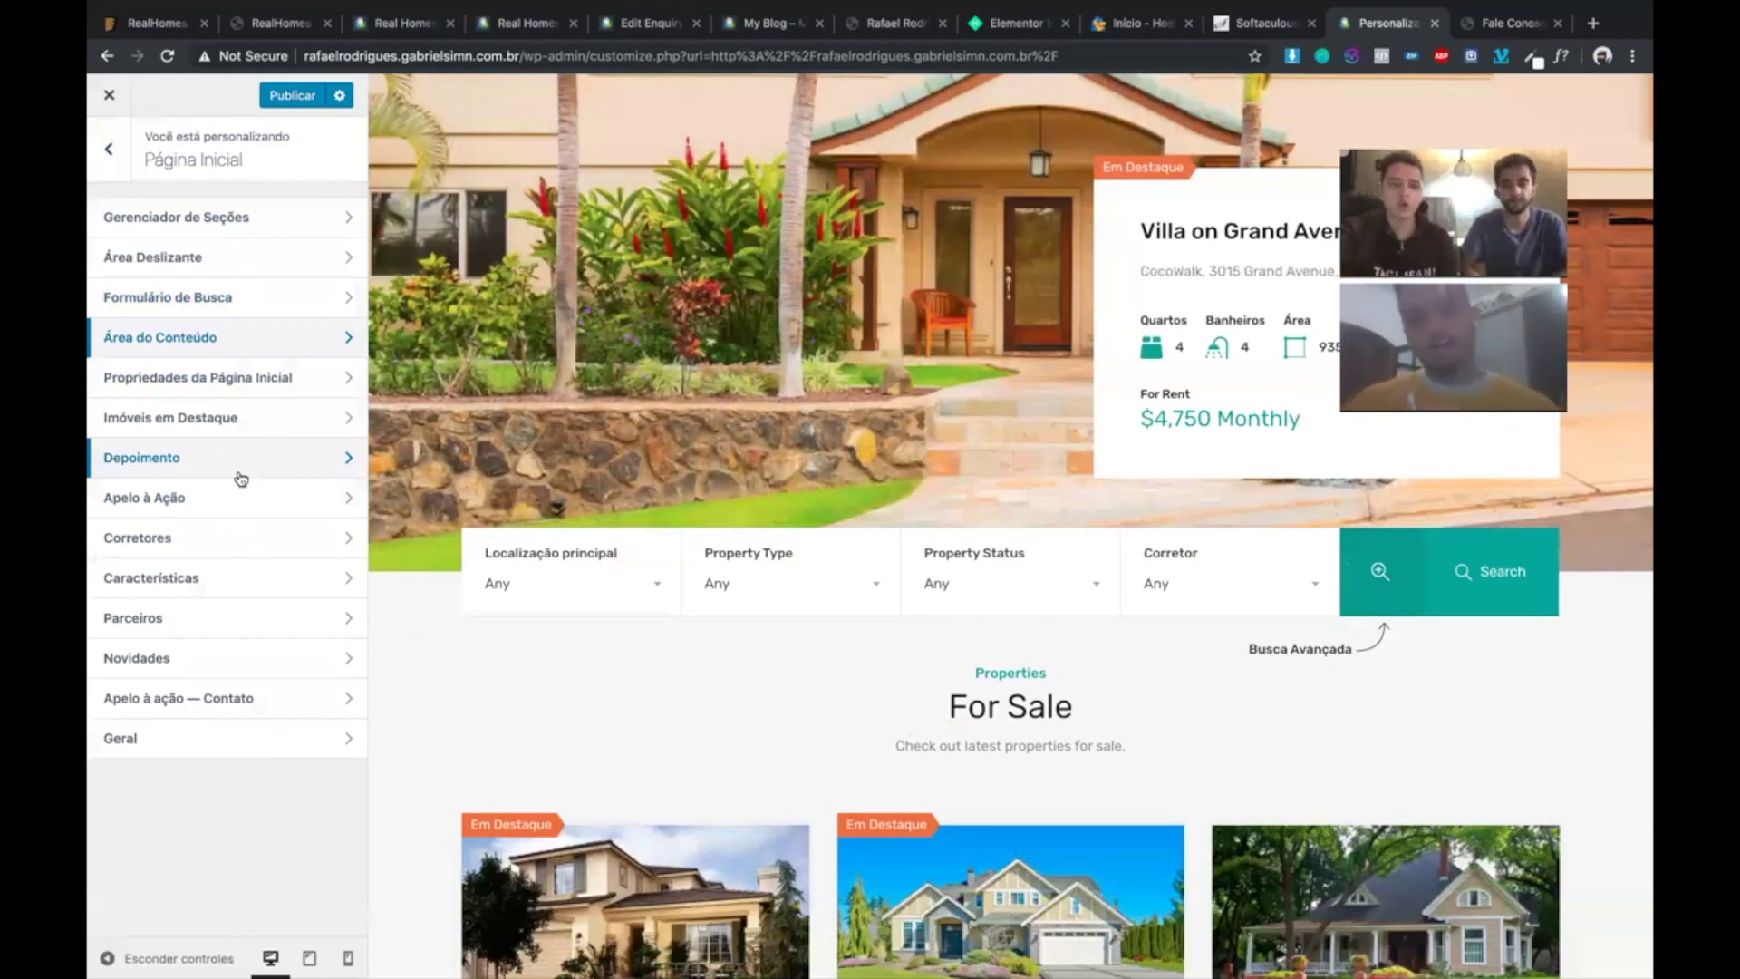
scroll(626, 555, "down", 2)
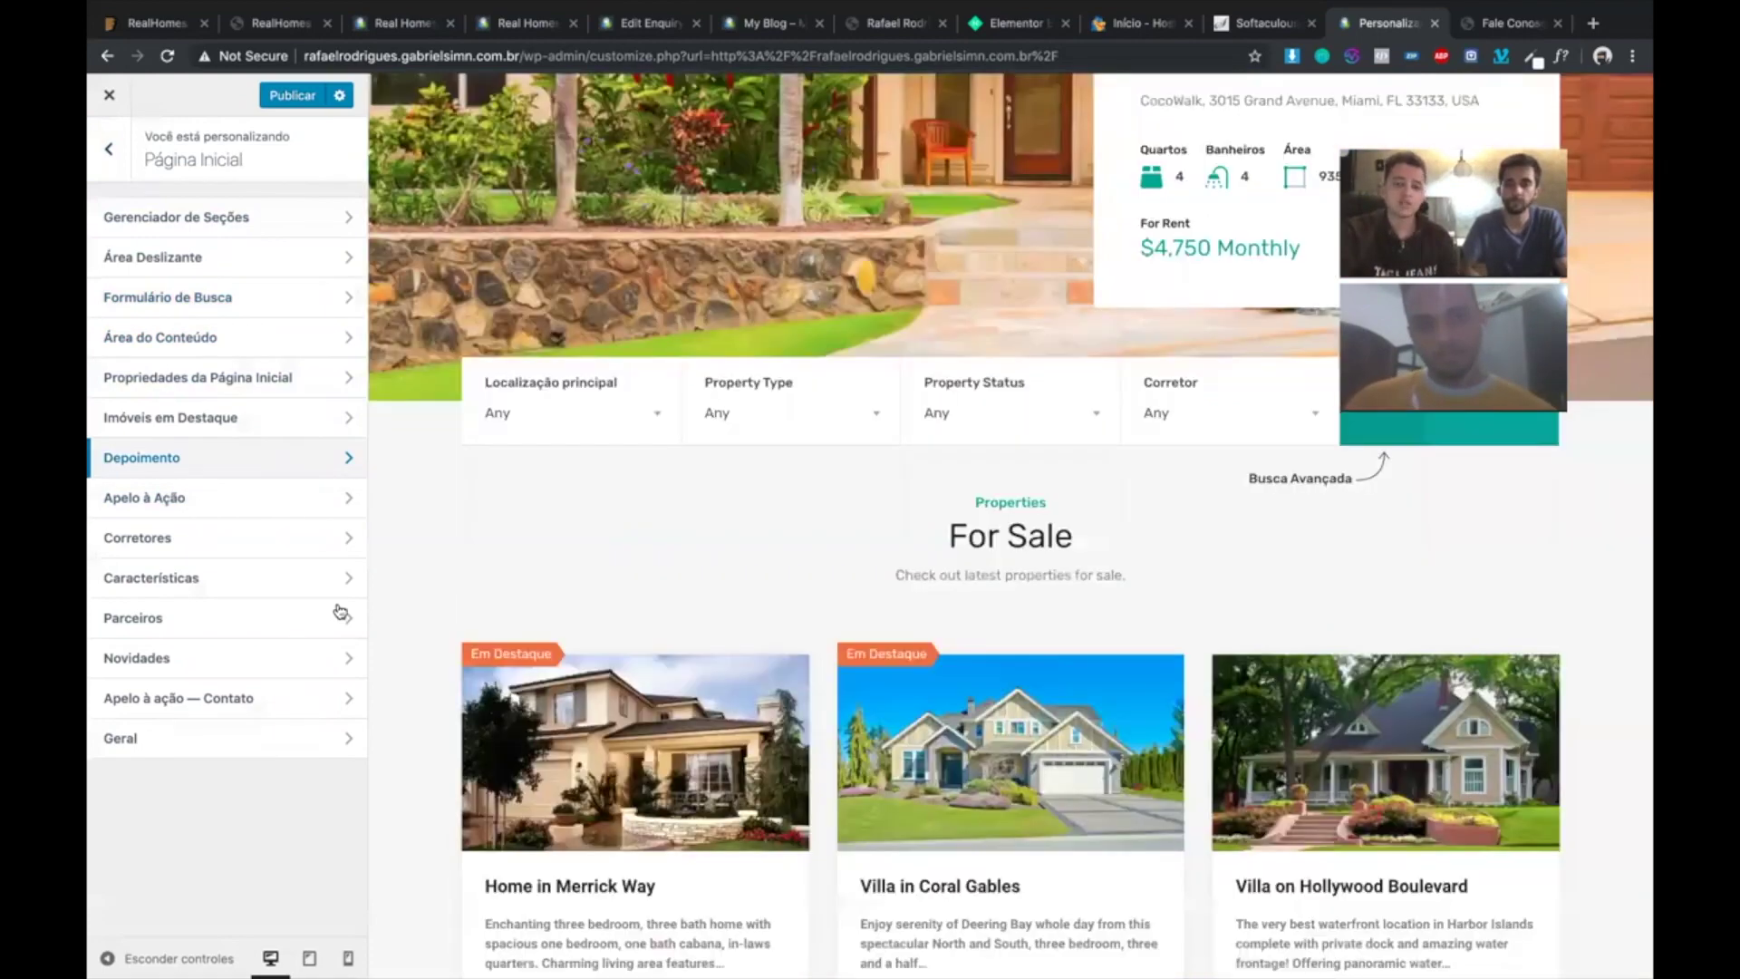
scroll(473, 658, "down", 2)
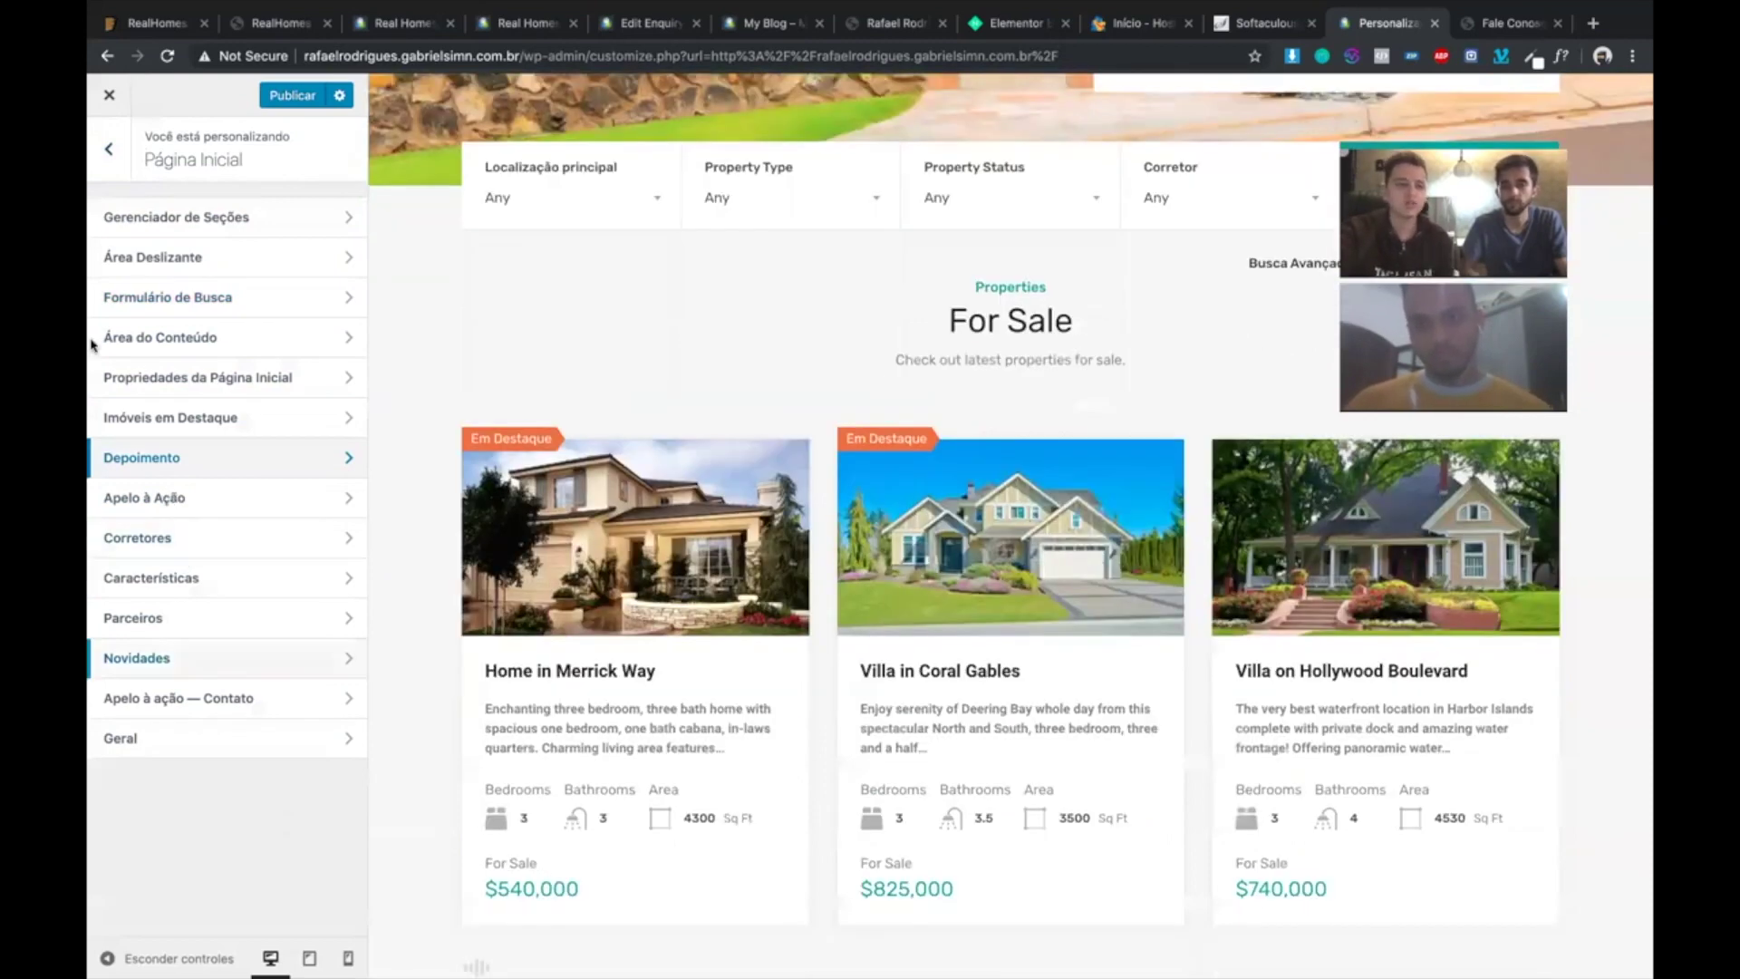
- Glance at the Buscar Imóveis settings, then go back and open the Página Inicial panel
left_click(110, 172)
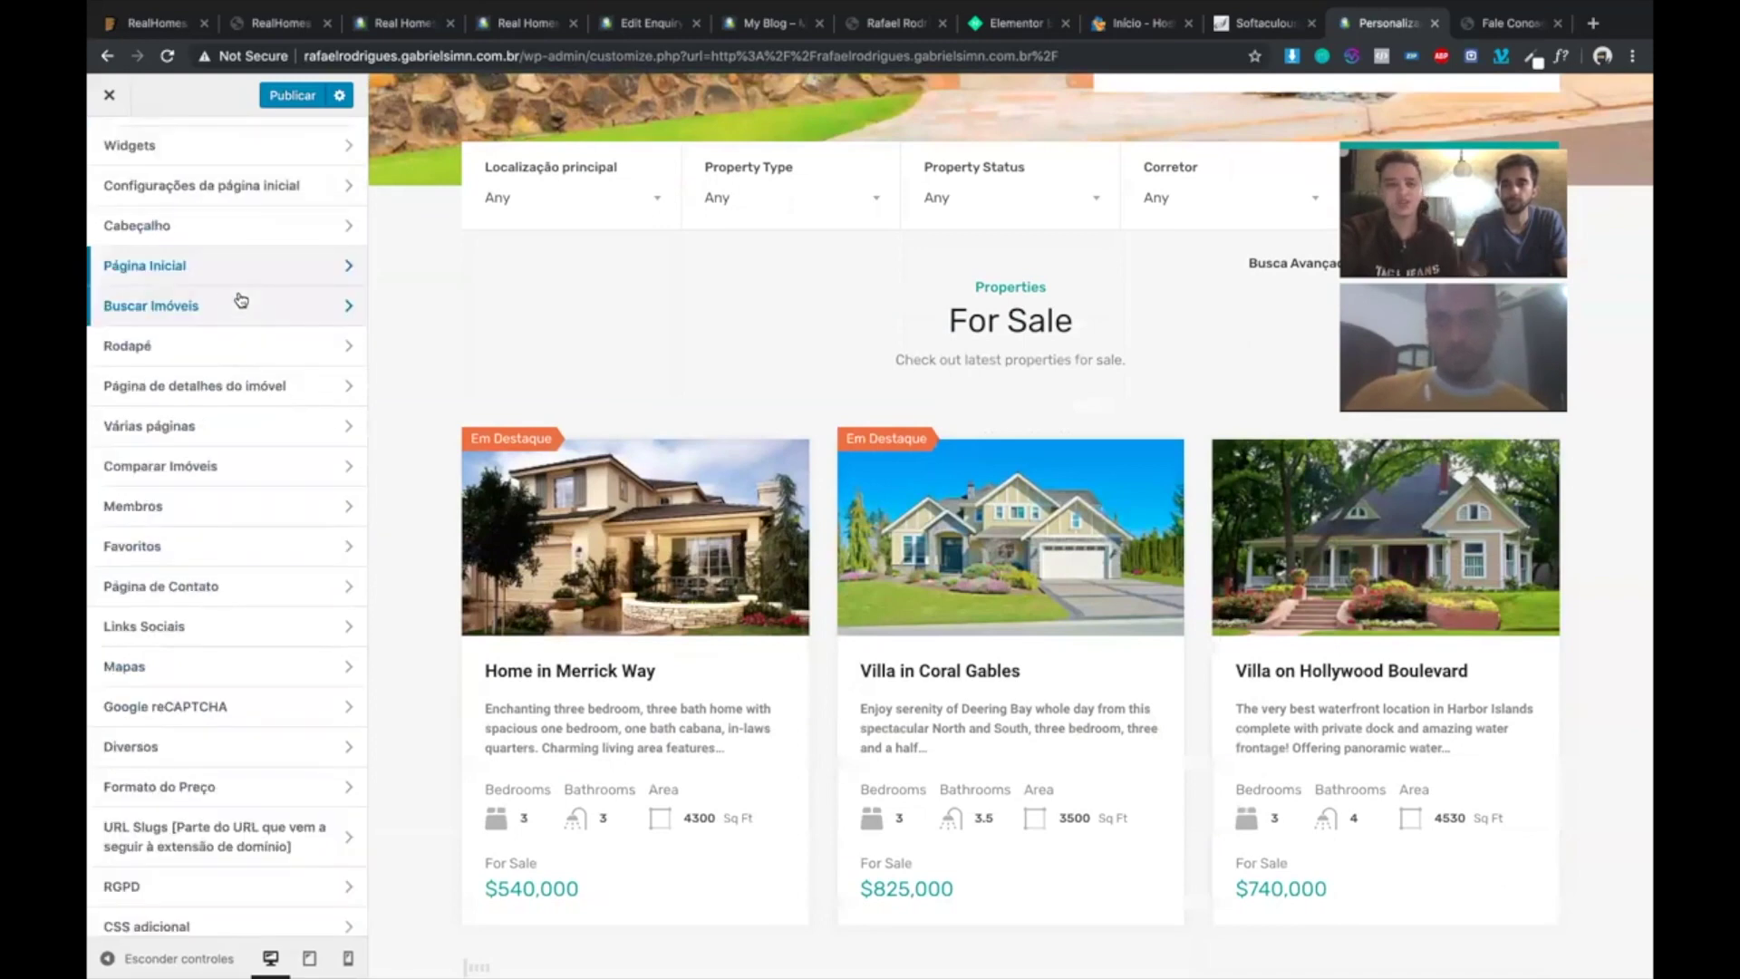
left_click(220, 308)
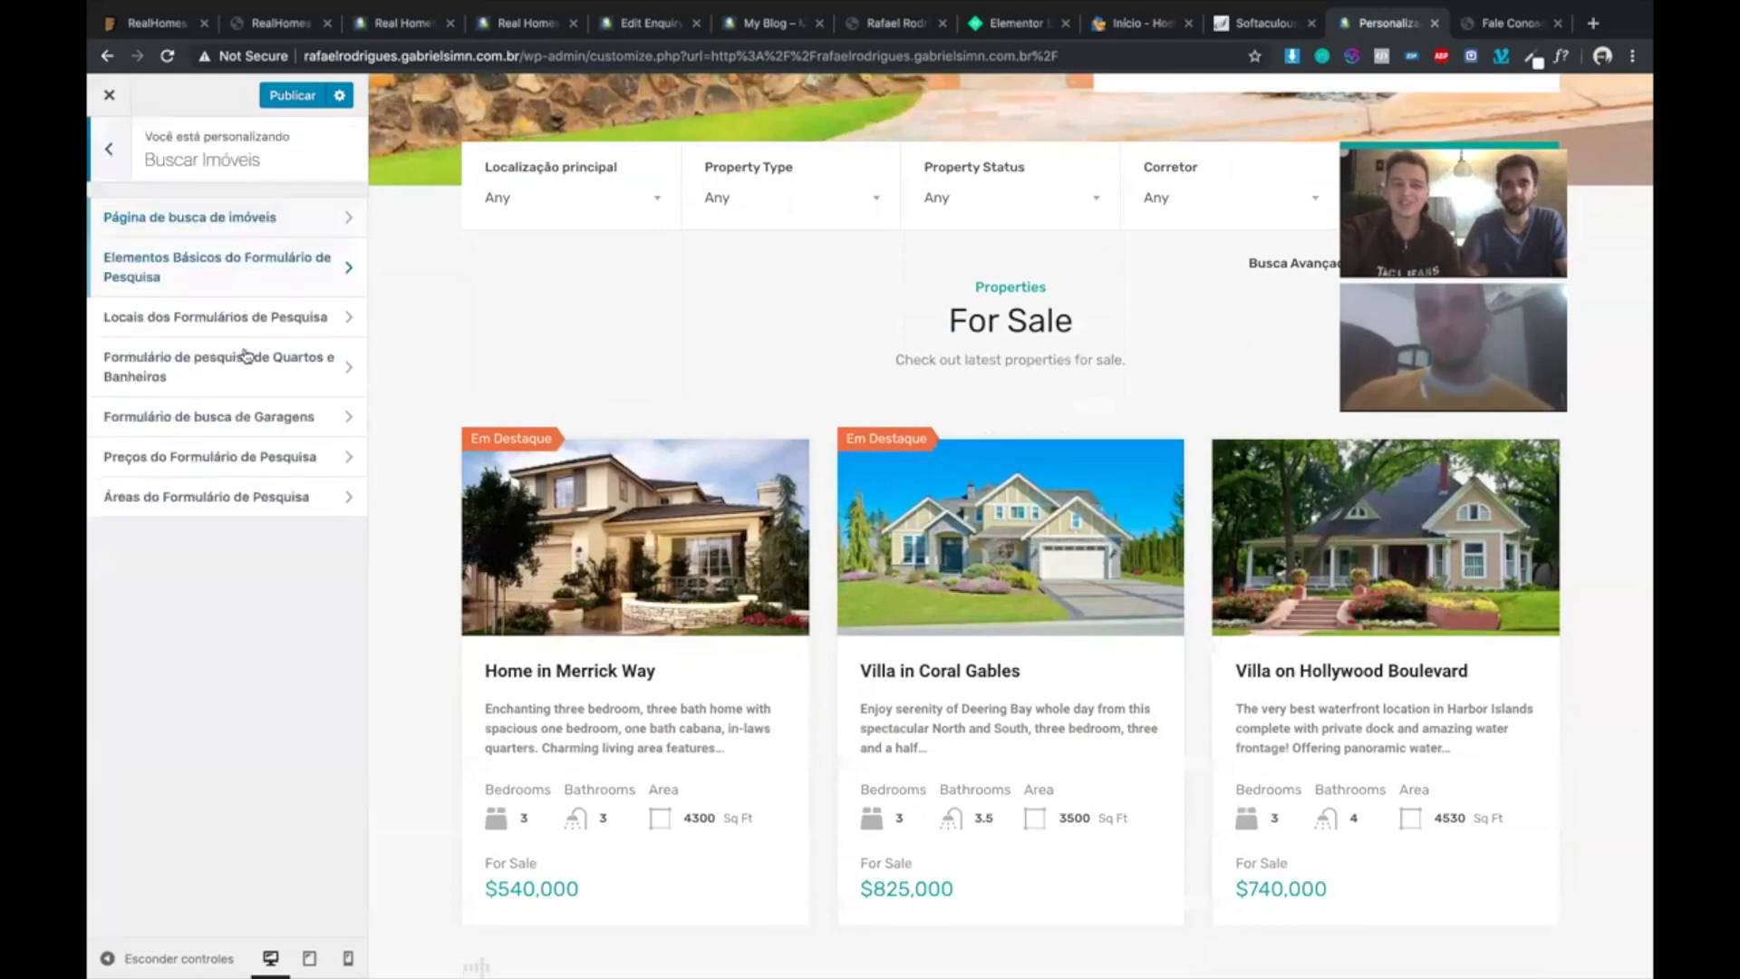
left_click(109, 154)
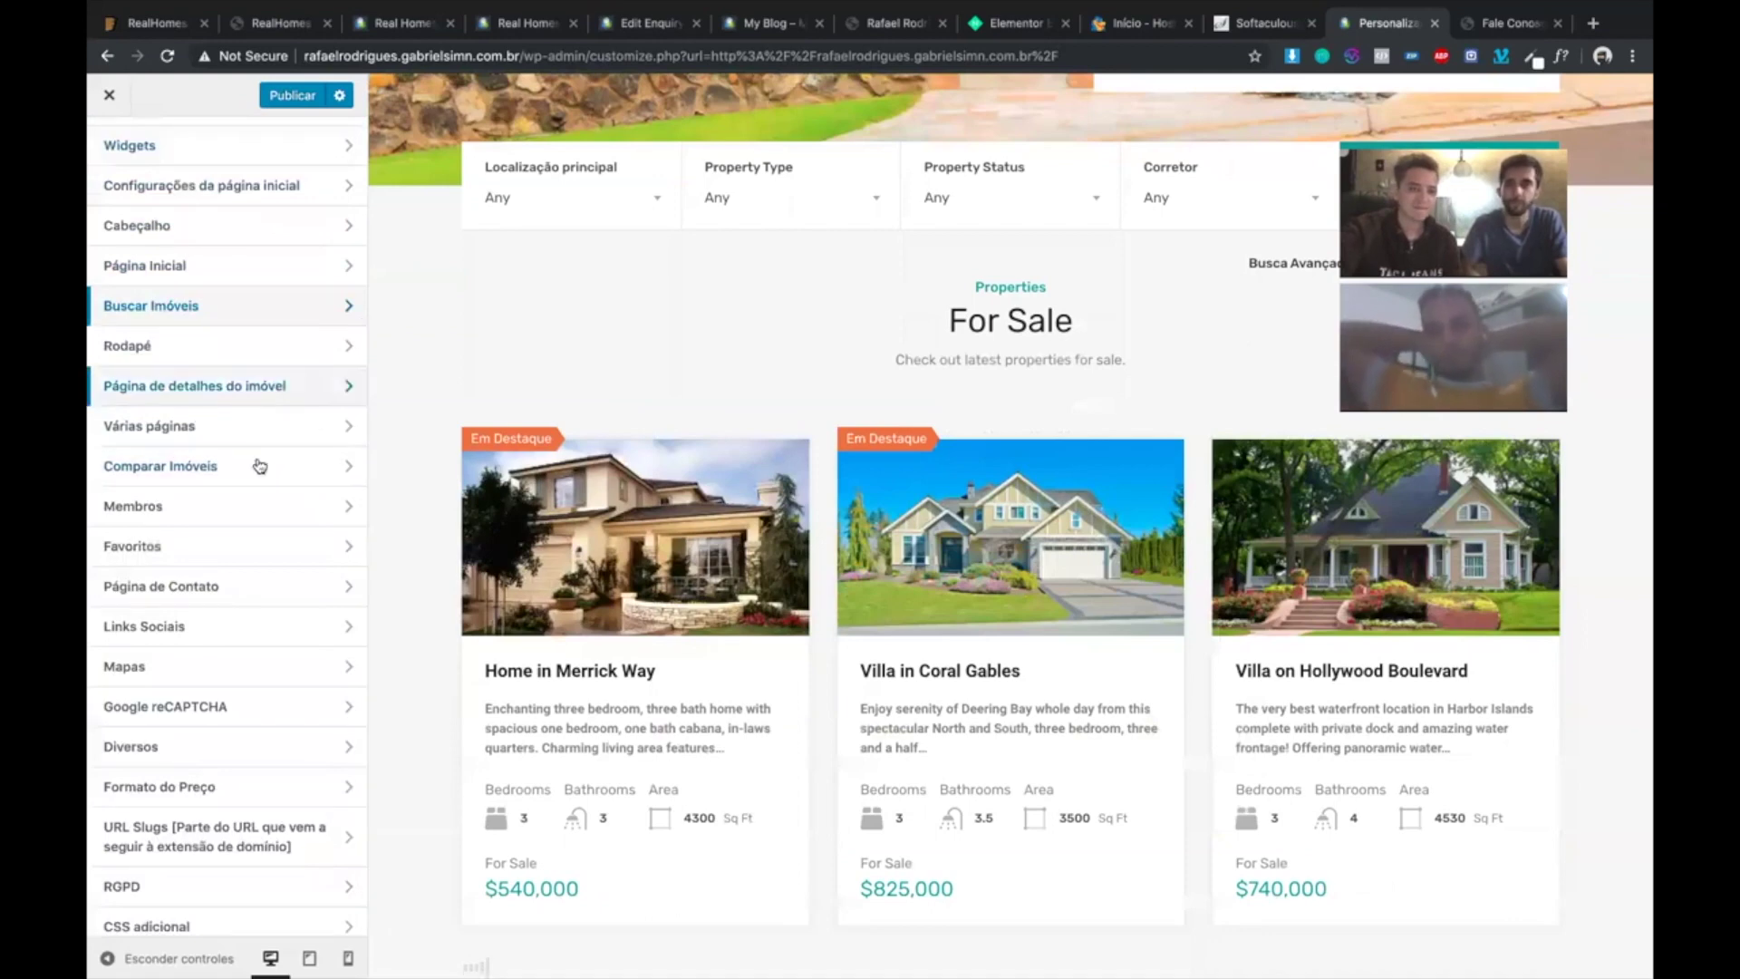
scroll(260, 466, "down", 1)
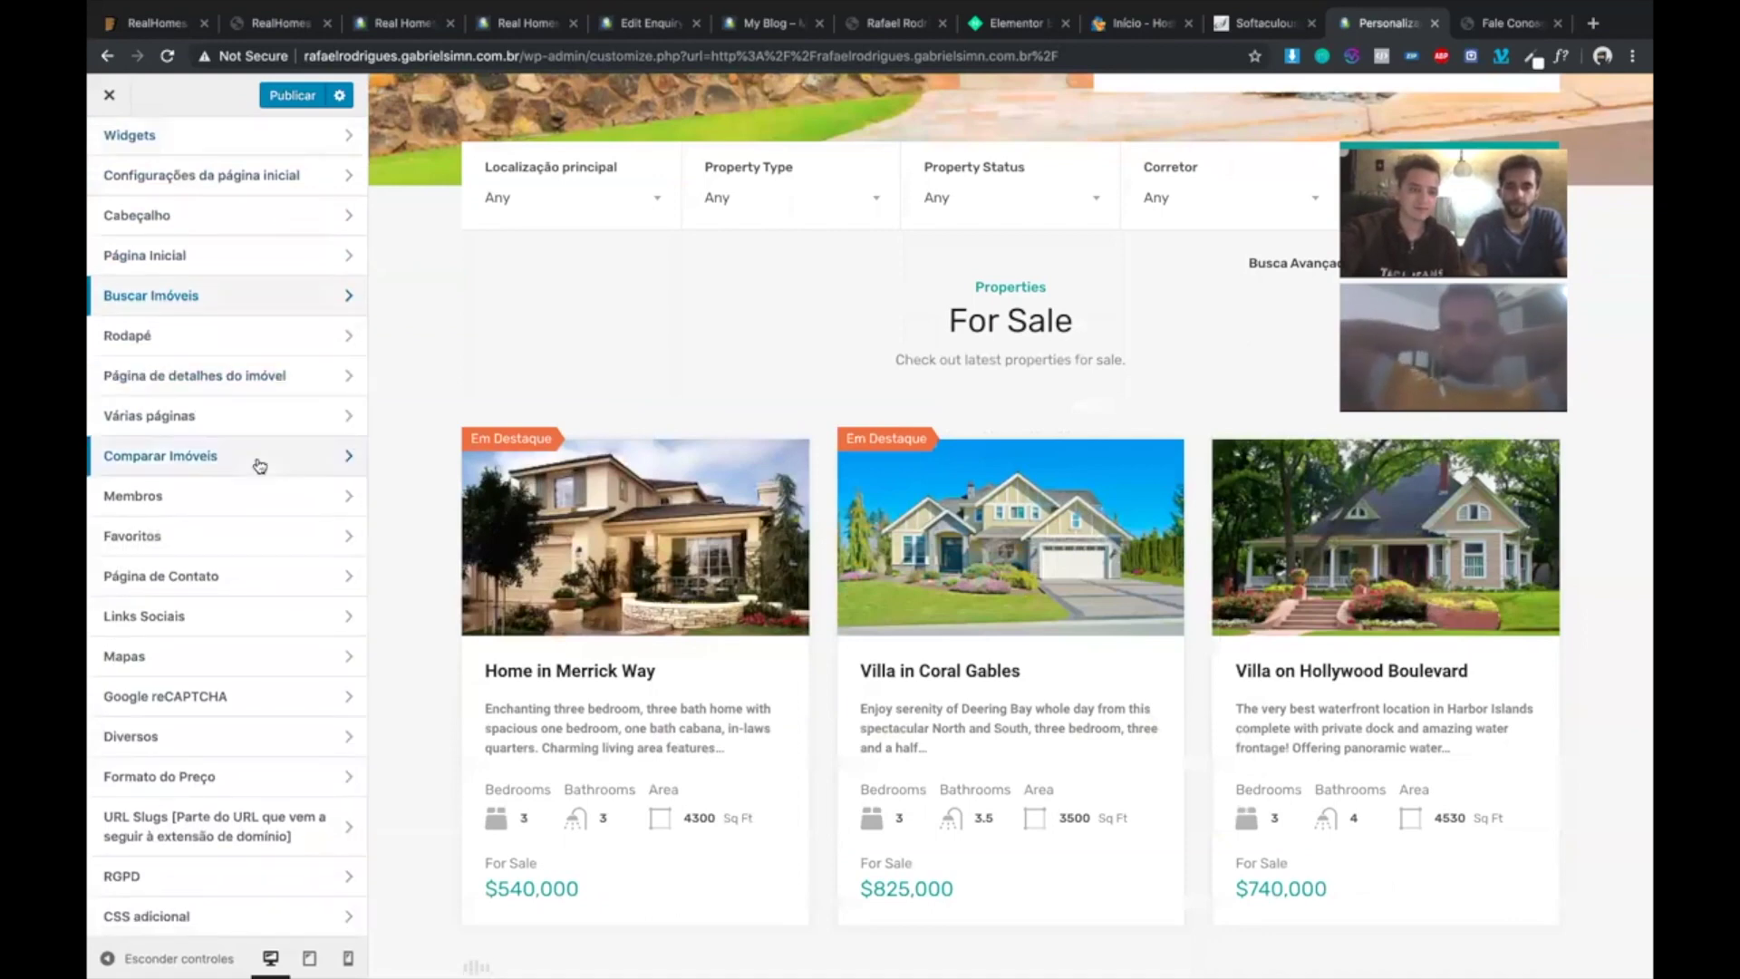
scroll(260, 466, "up", 2)
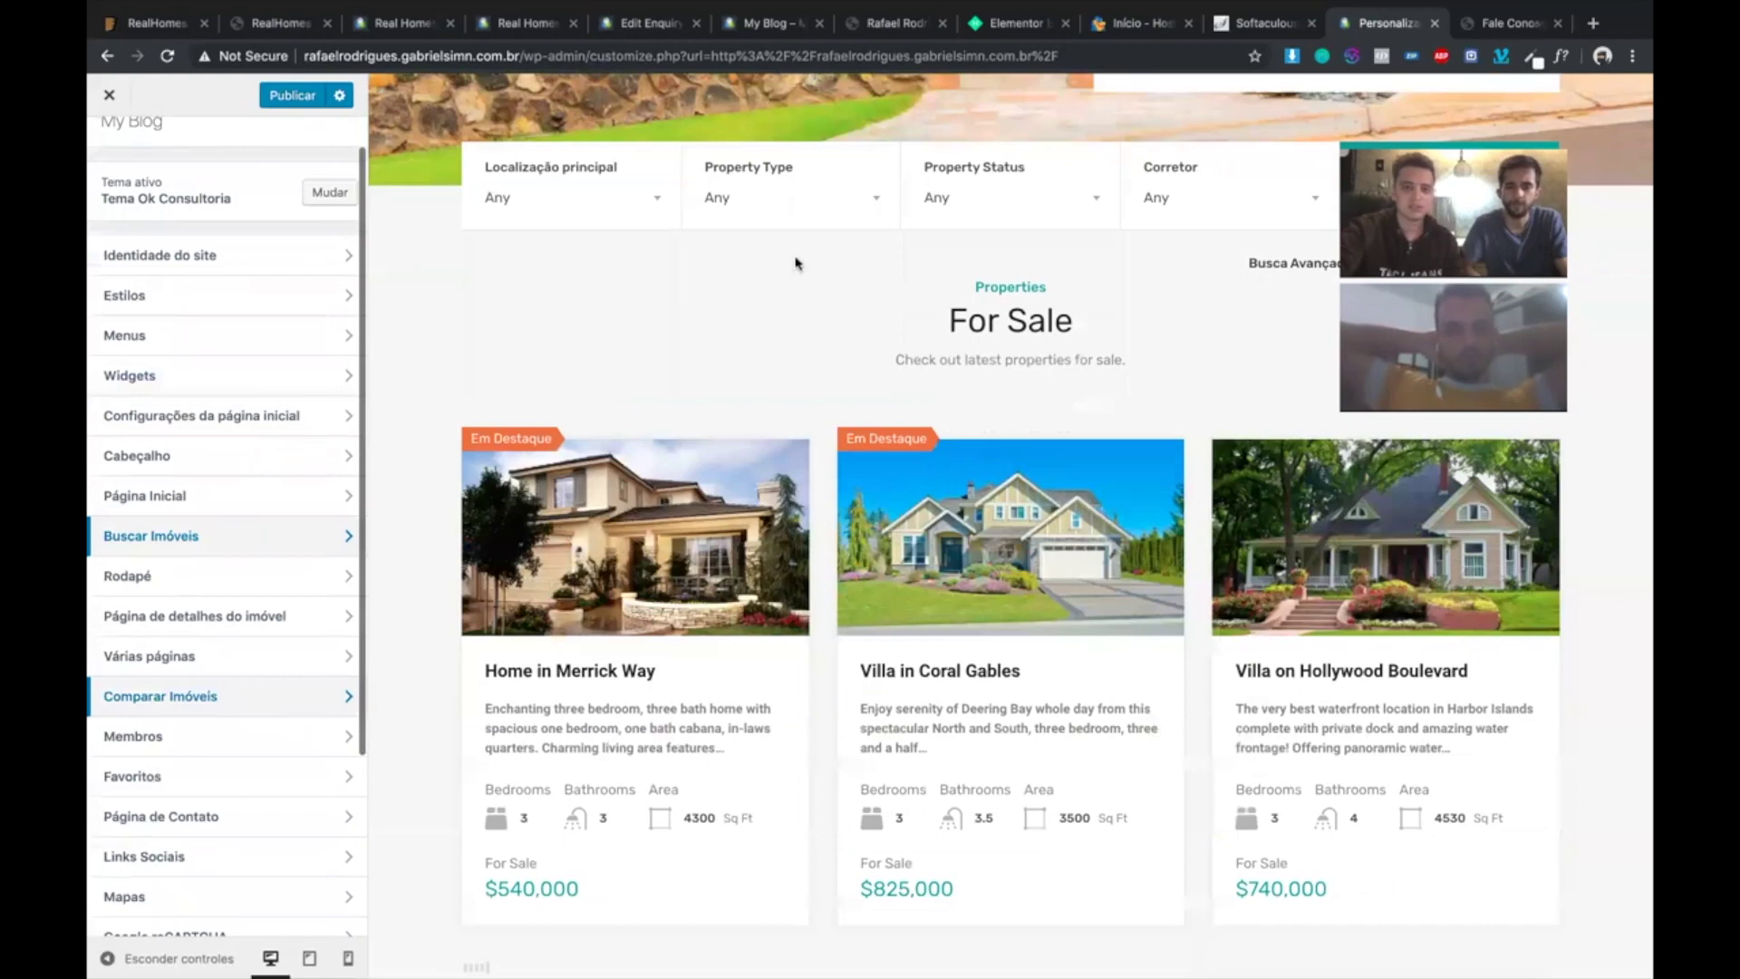
scroll(795, 263, "up", 4)
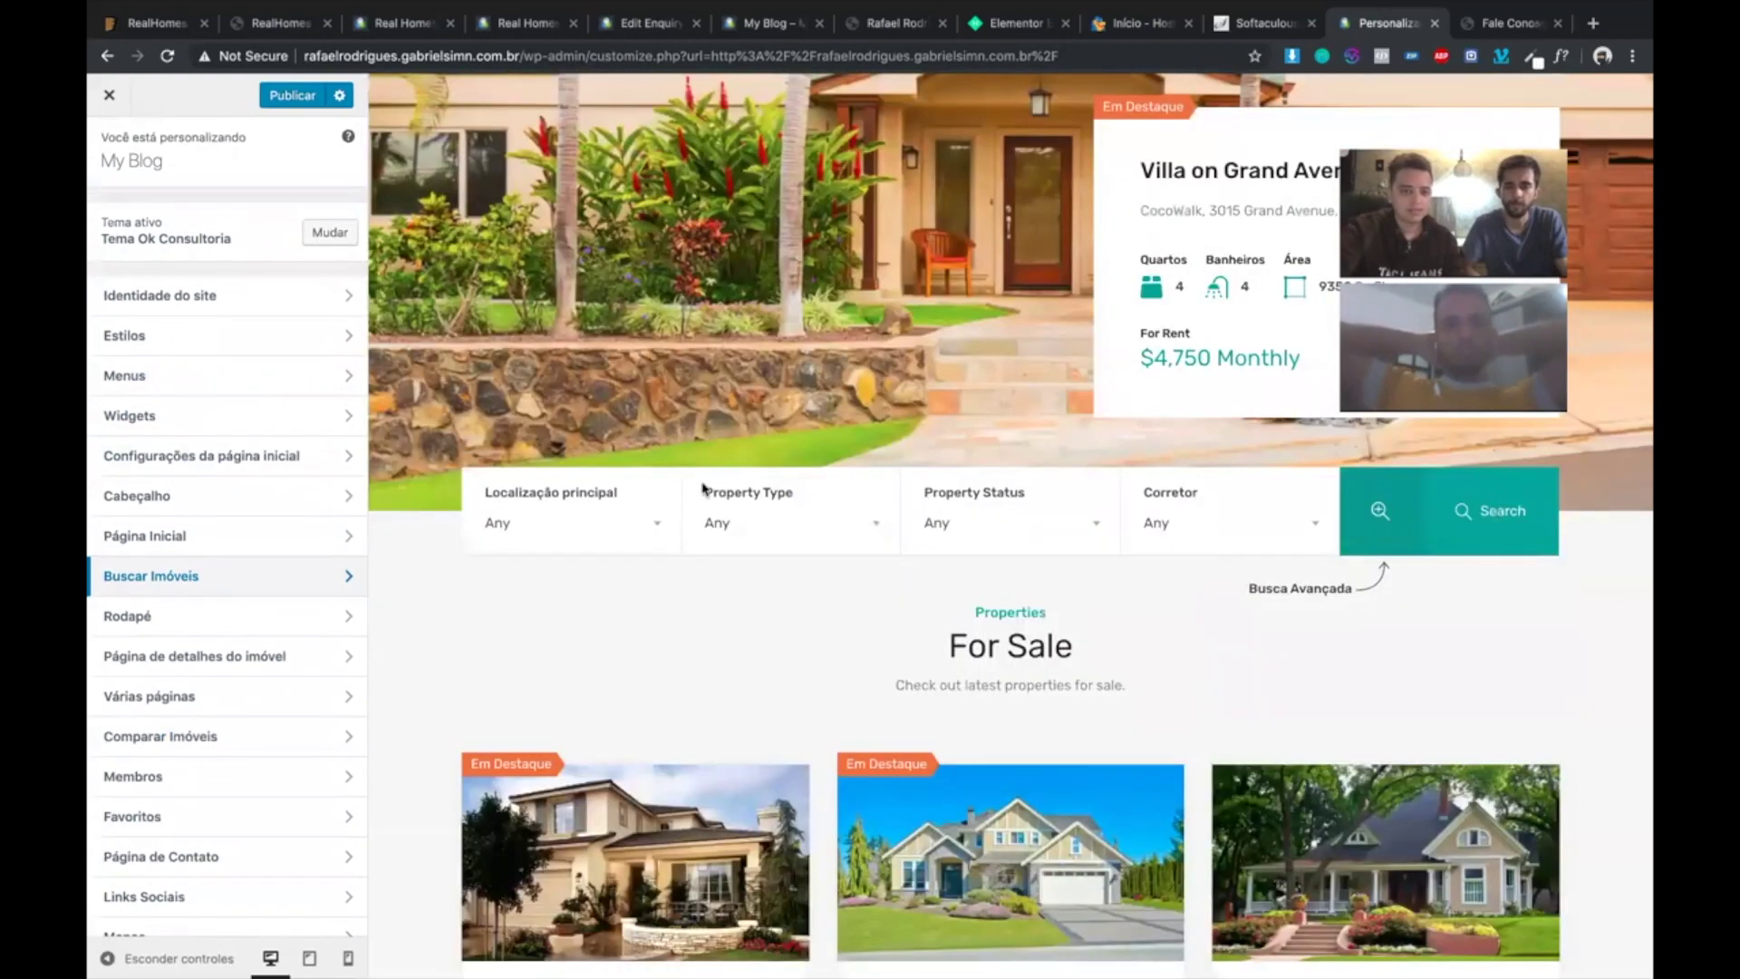
left_click(203, 537)
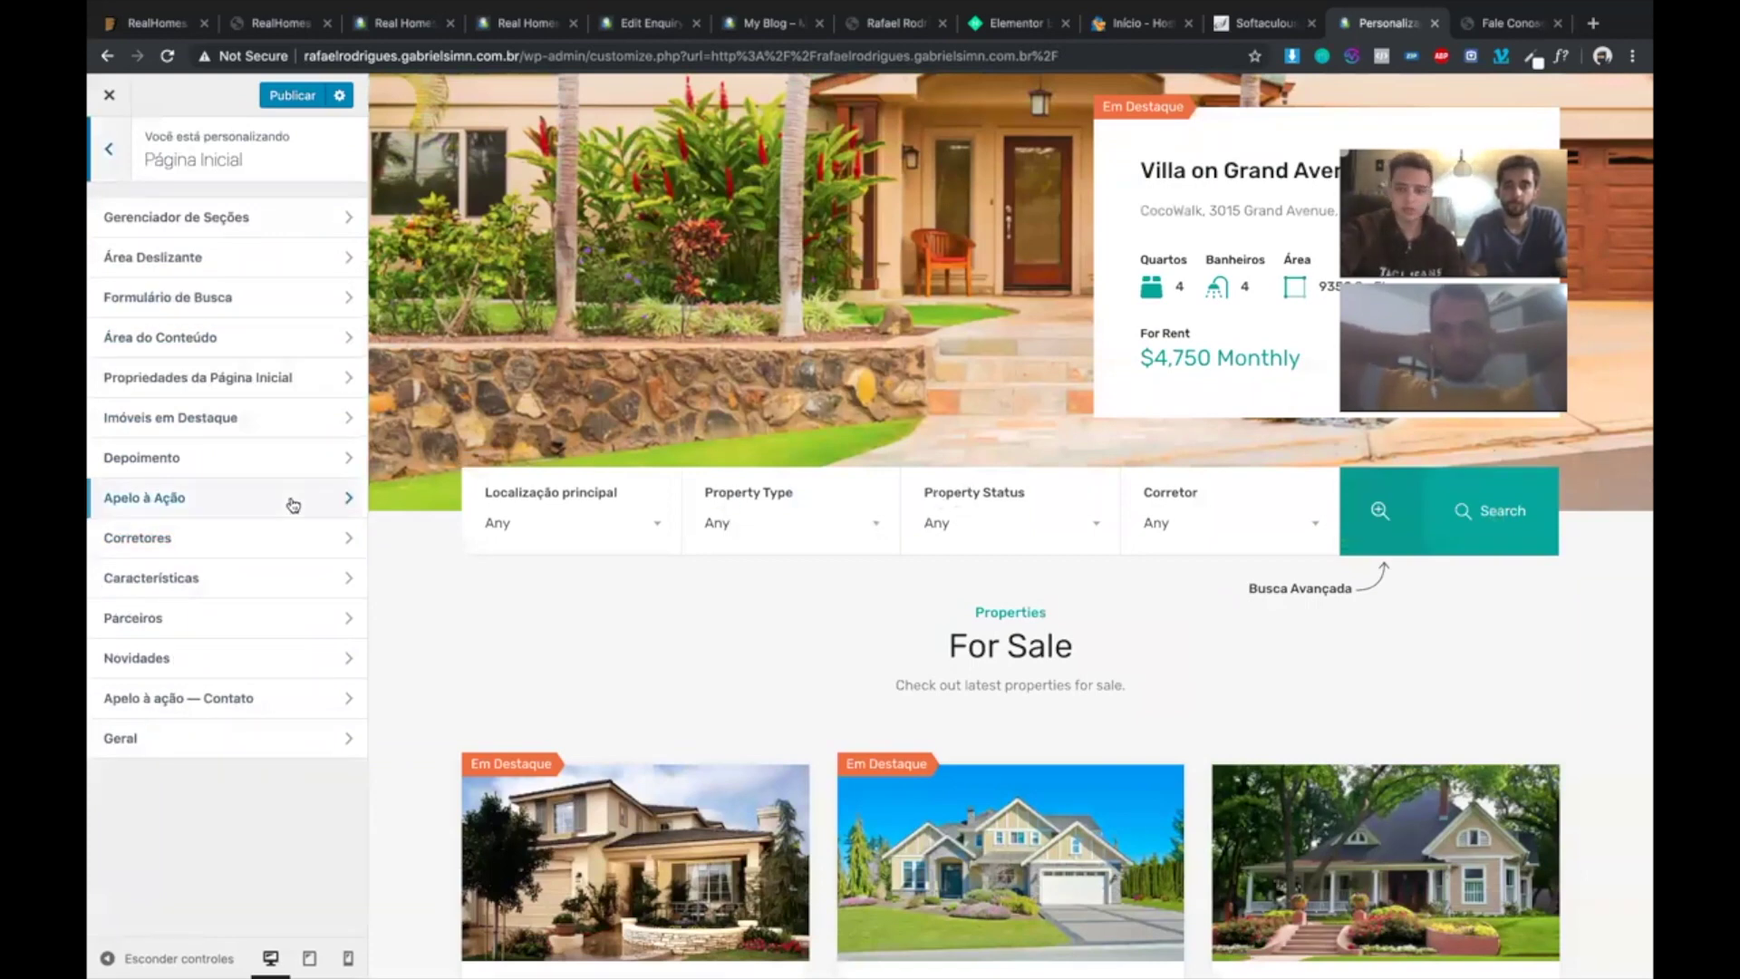
- Expand the advanced search fields in the preview, check Formulário de Busca and Geral, then open Buscar Imóveis
left_click(1379, 510)
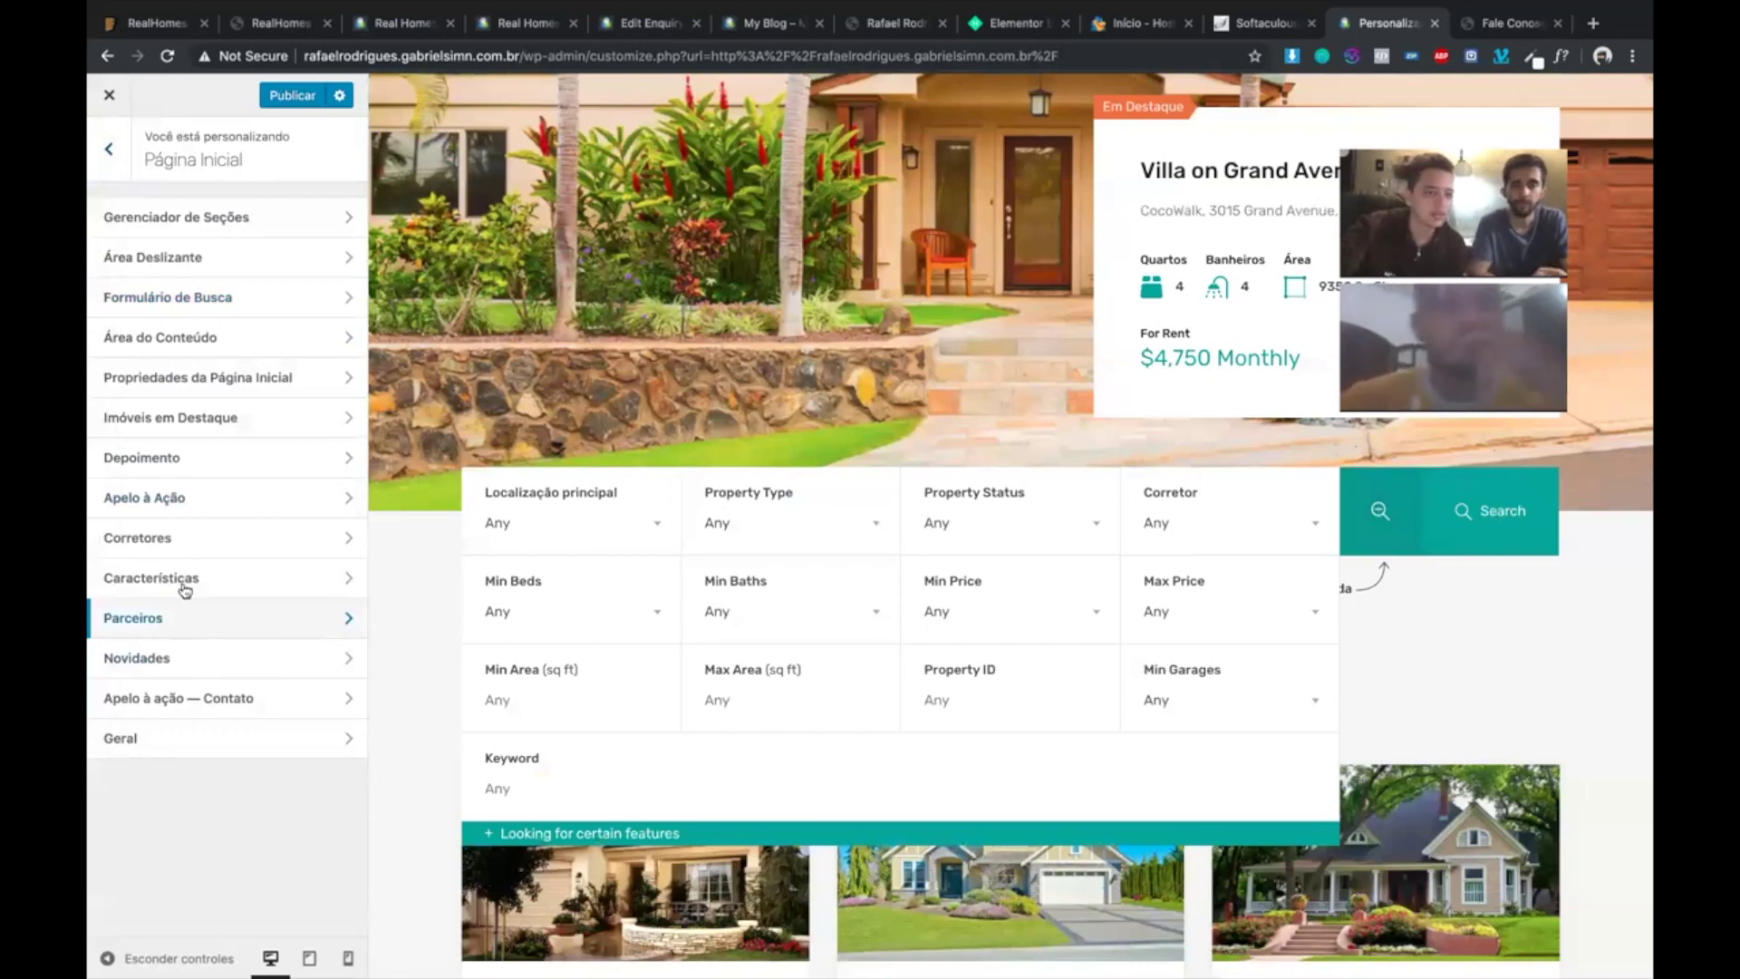
left_click(220, 297)
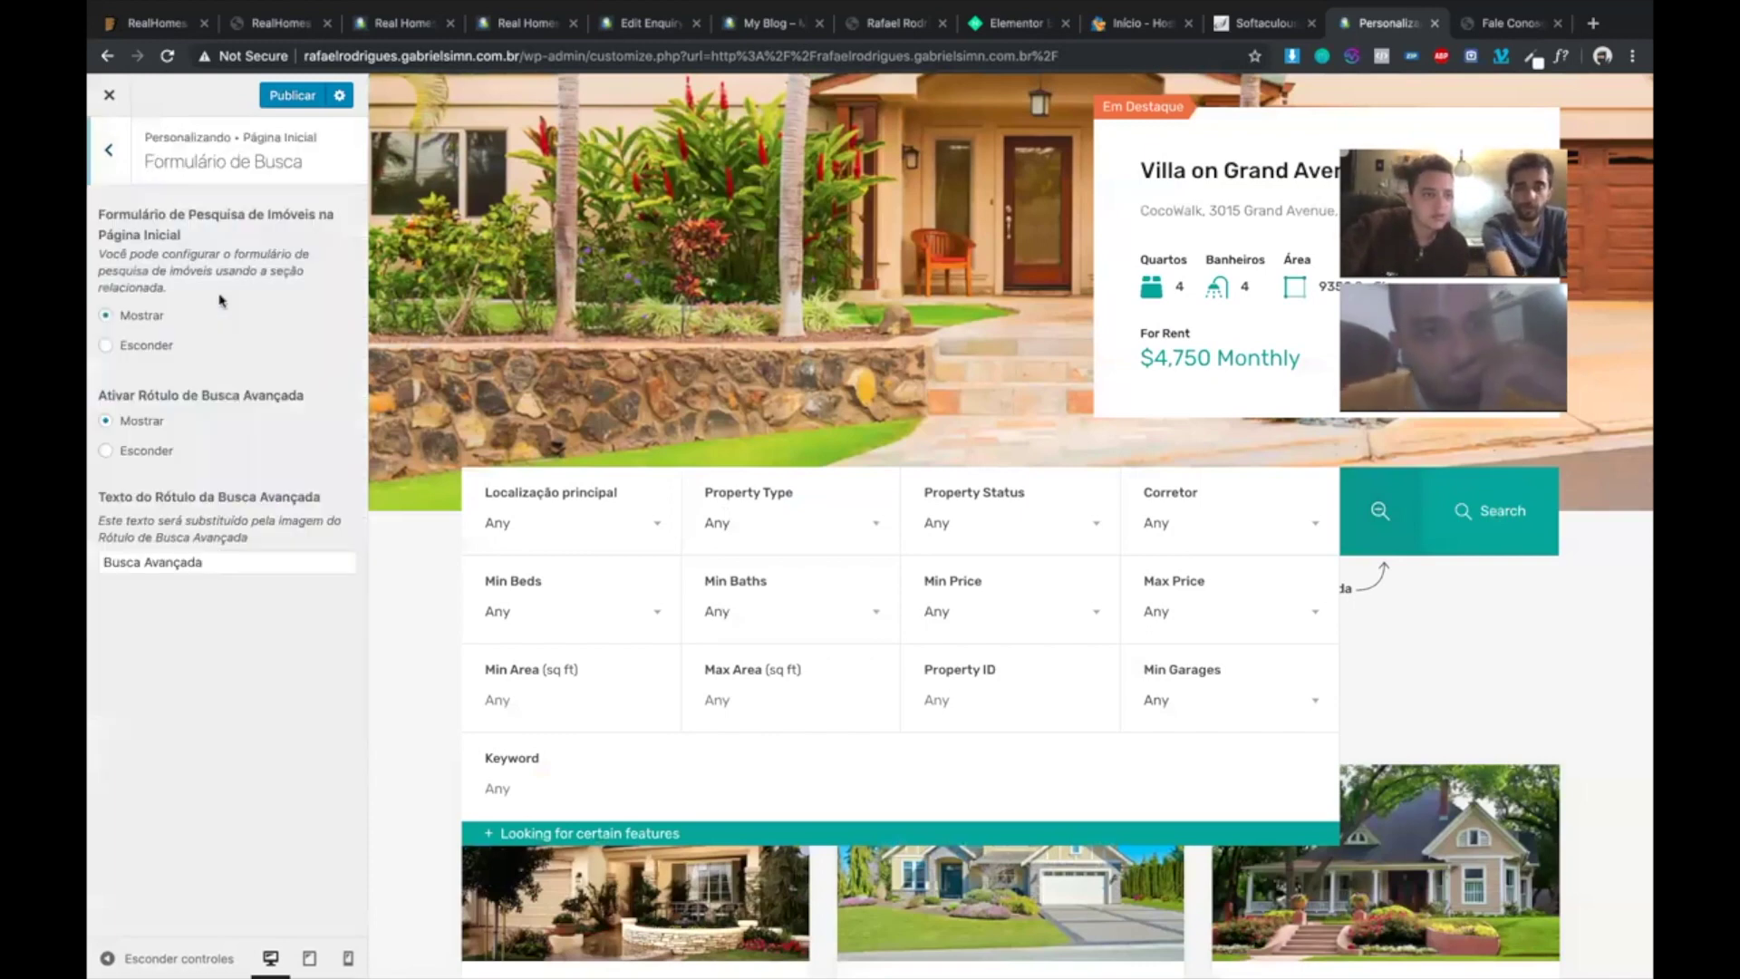
left_click(119, 167)
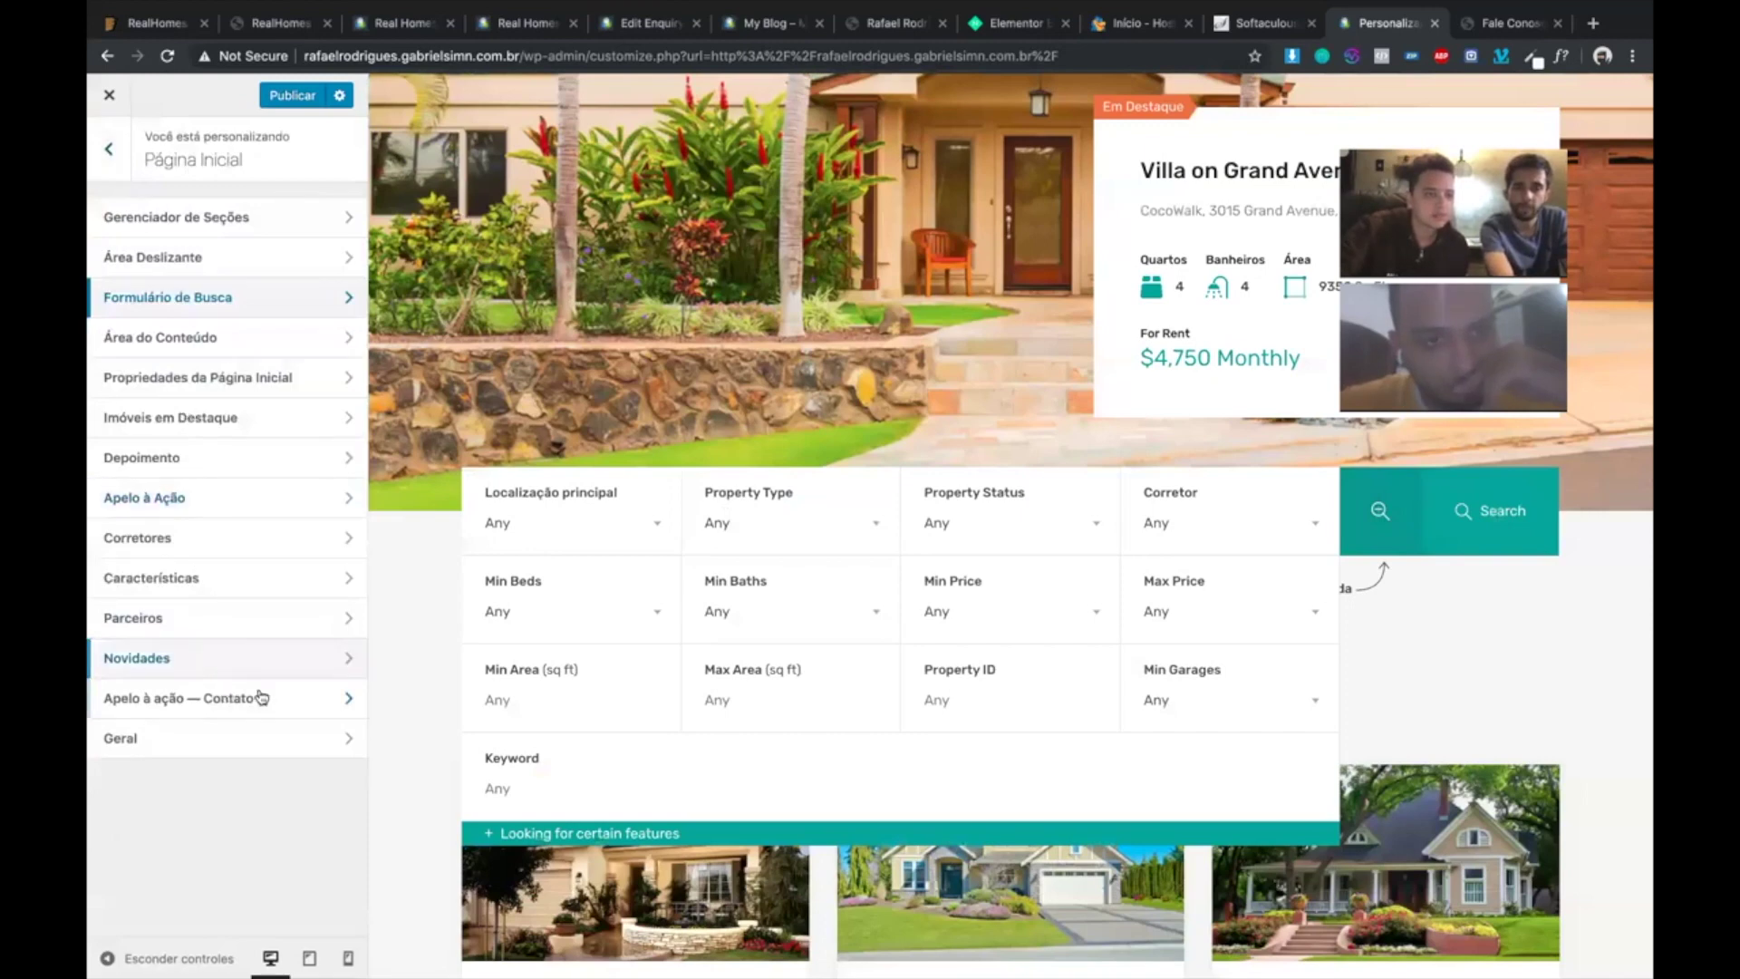
left_click(255, 745)
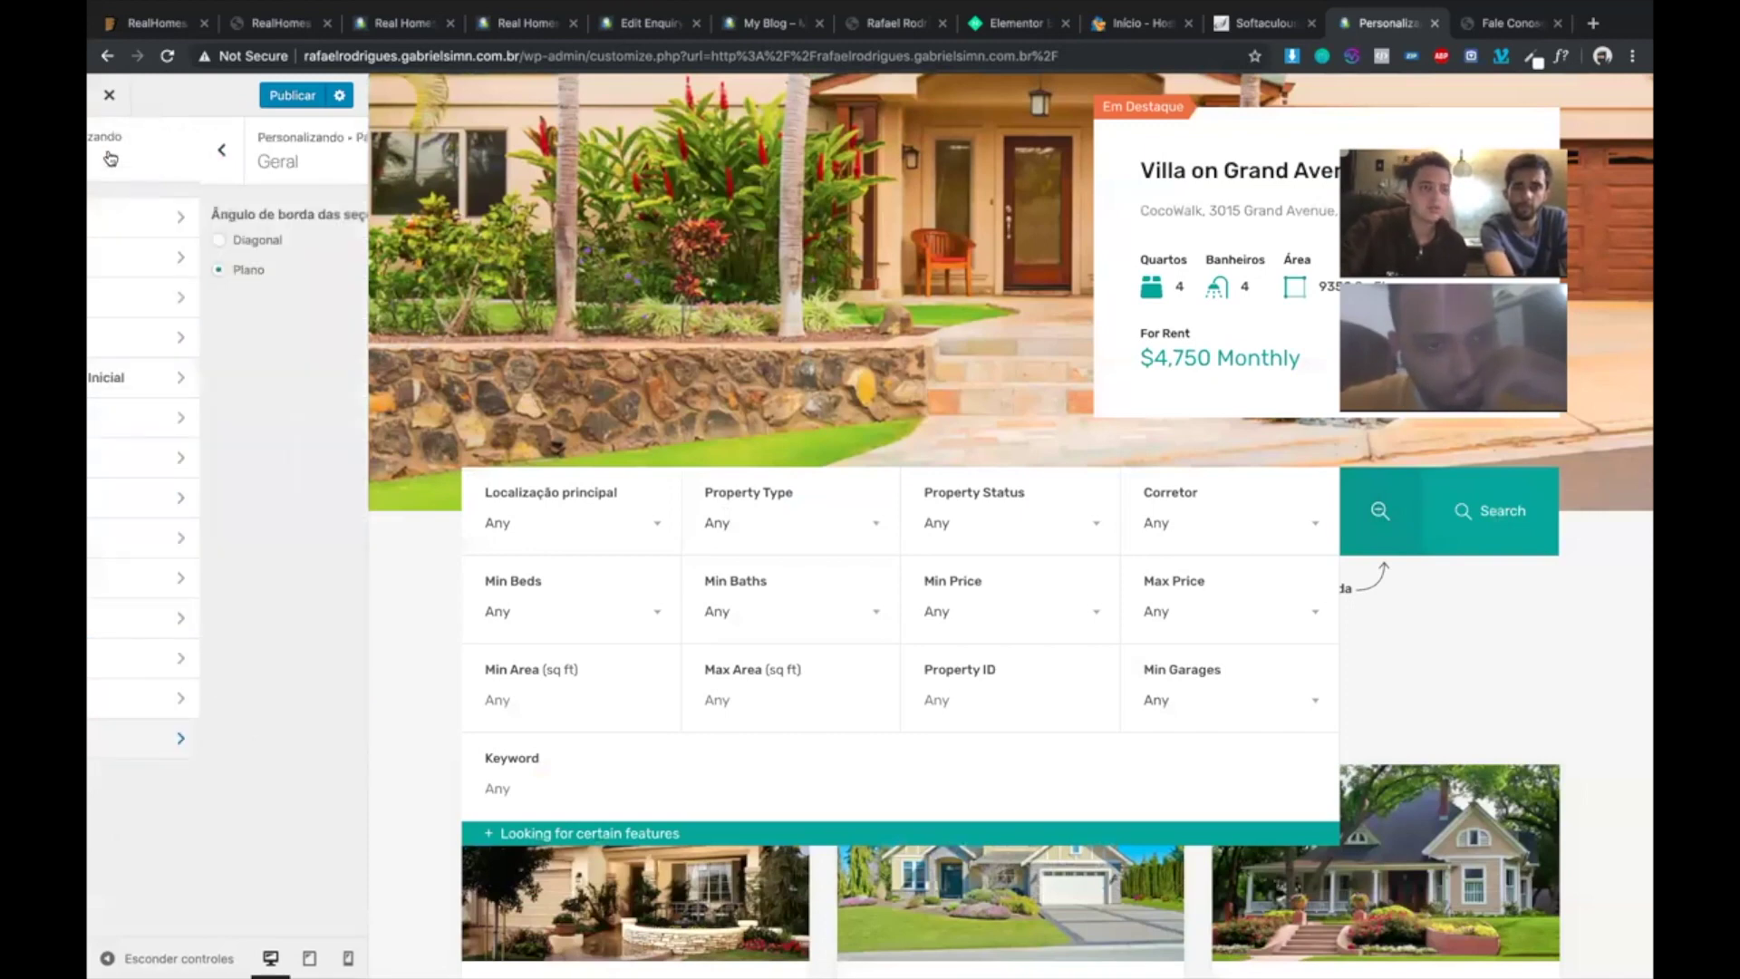
left_click(109, 149)
scroll(214, 494, "down", 1)
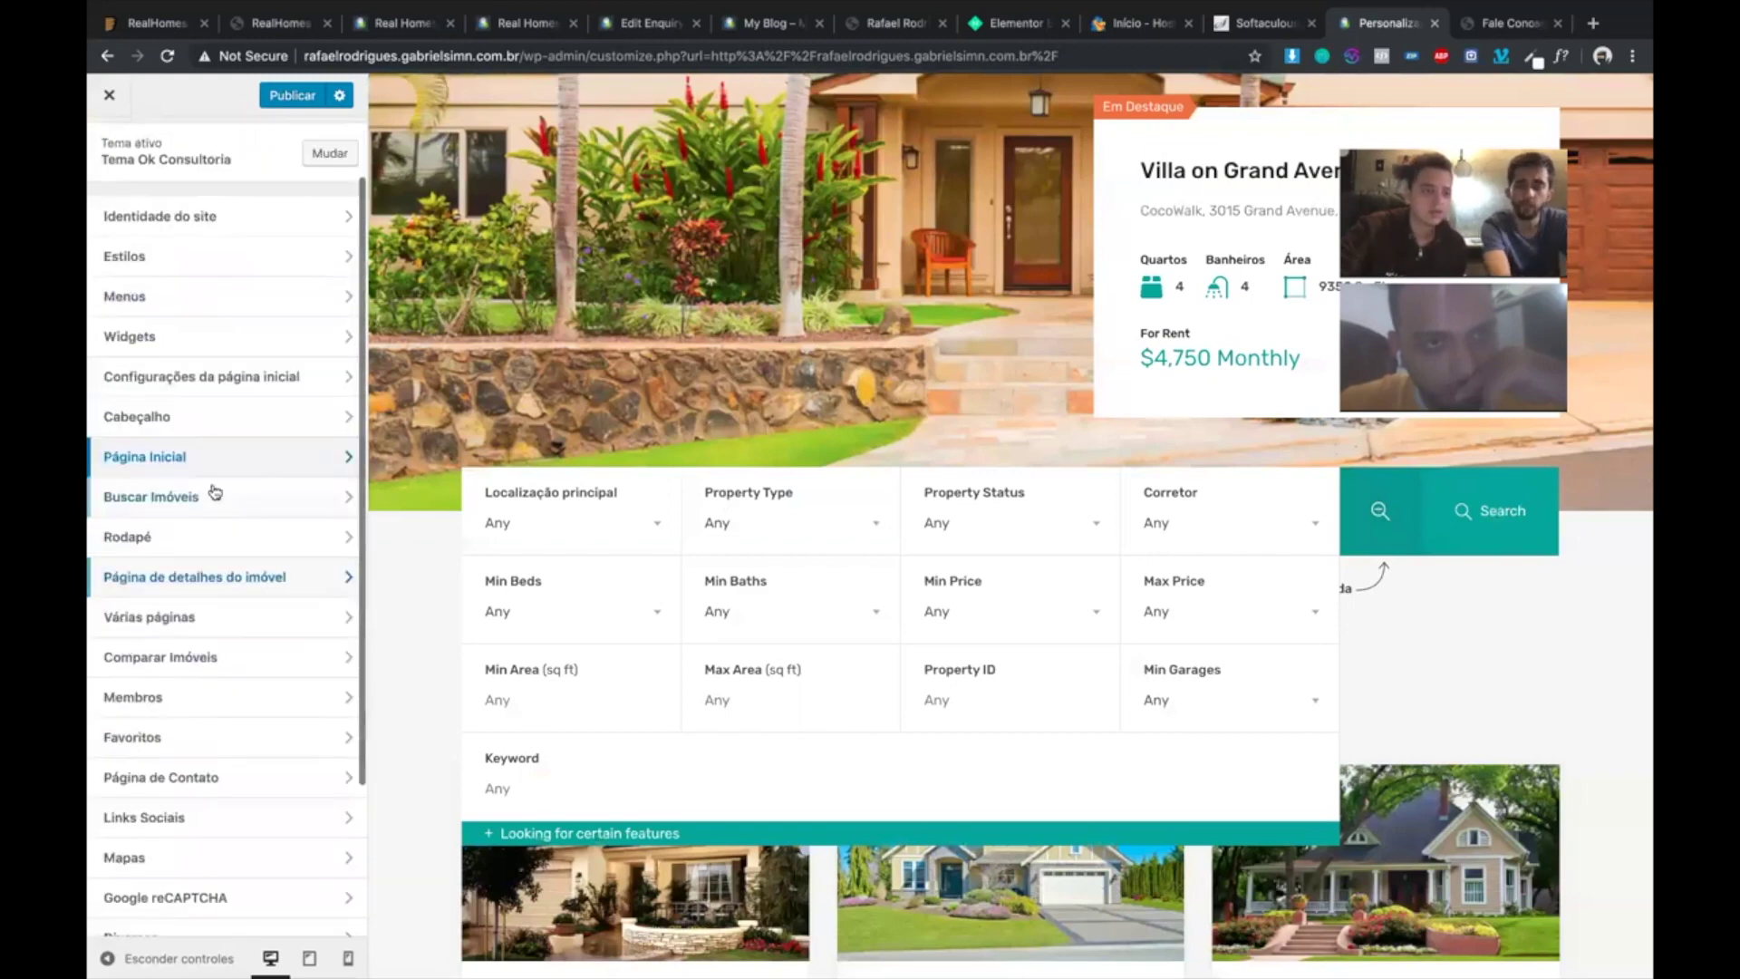
left_click(218, 497)
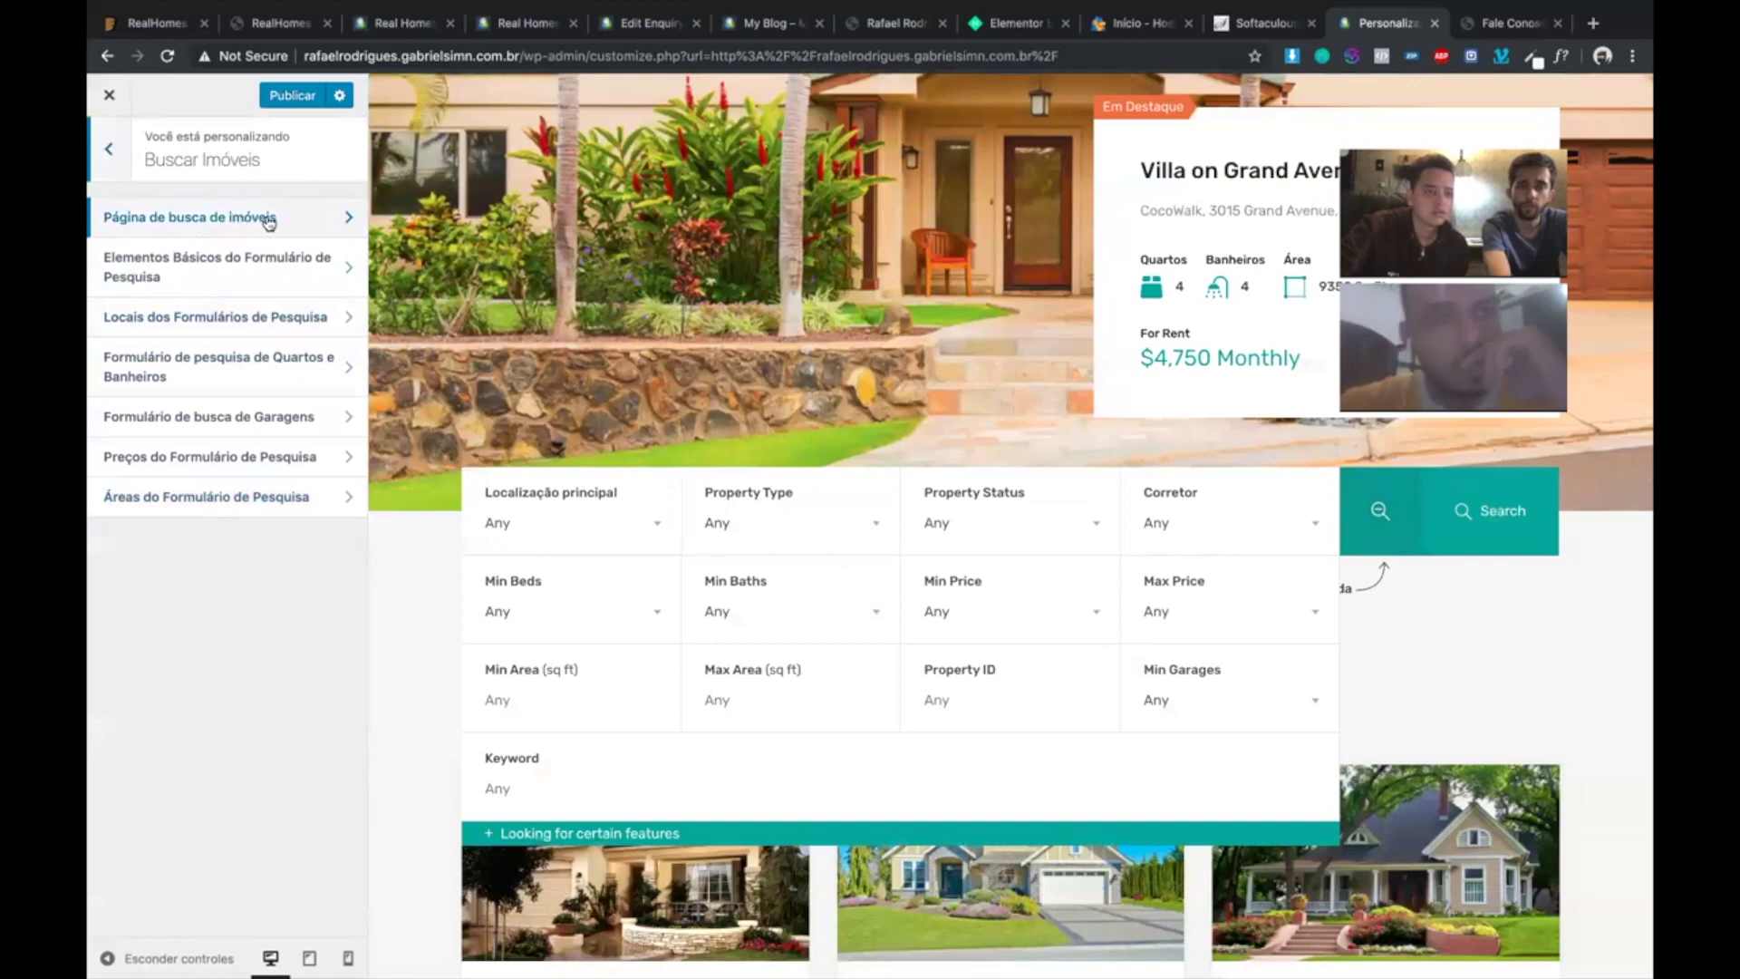
- In Elementos Básicos do Formulário de Pesquisa, replace the Keyword field label with 'Palavra Chave'
left_click(239, 274)
scroll(240, 444, "down", 6)
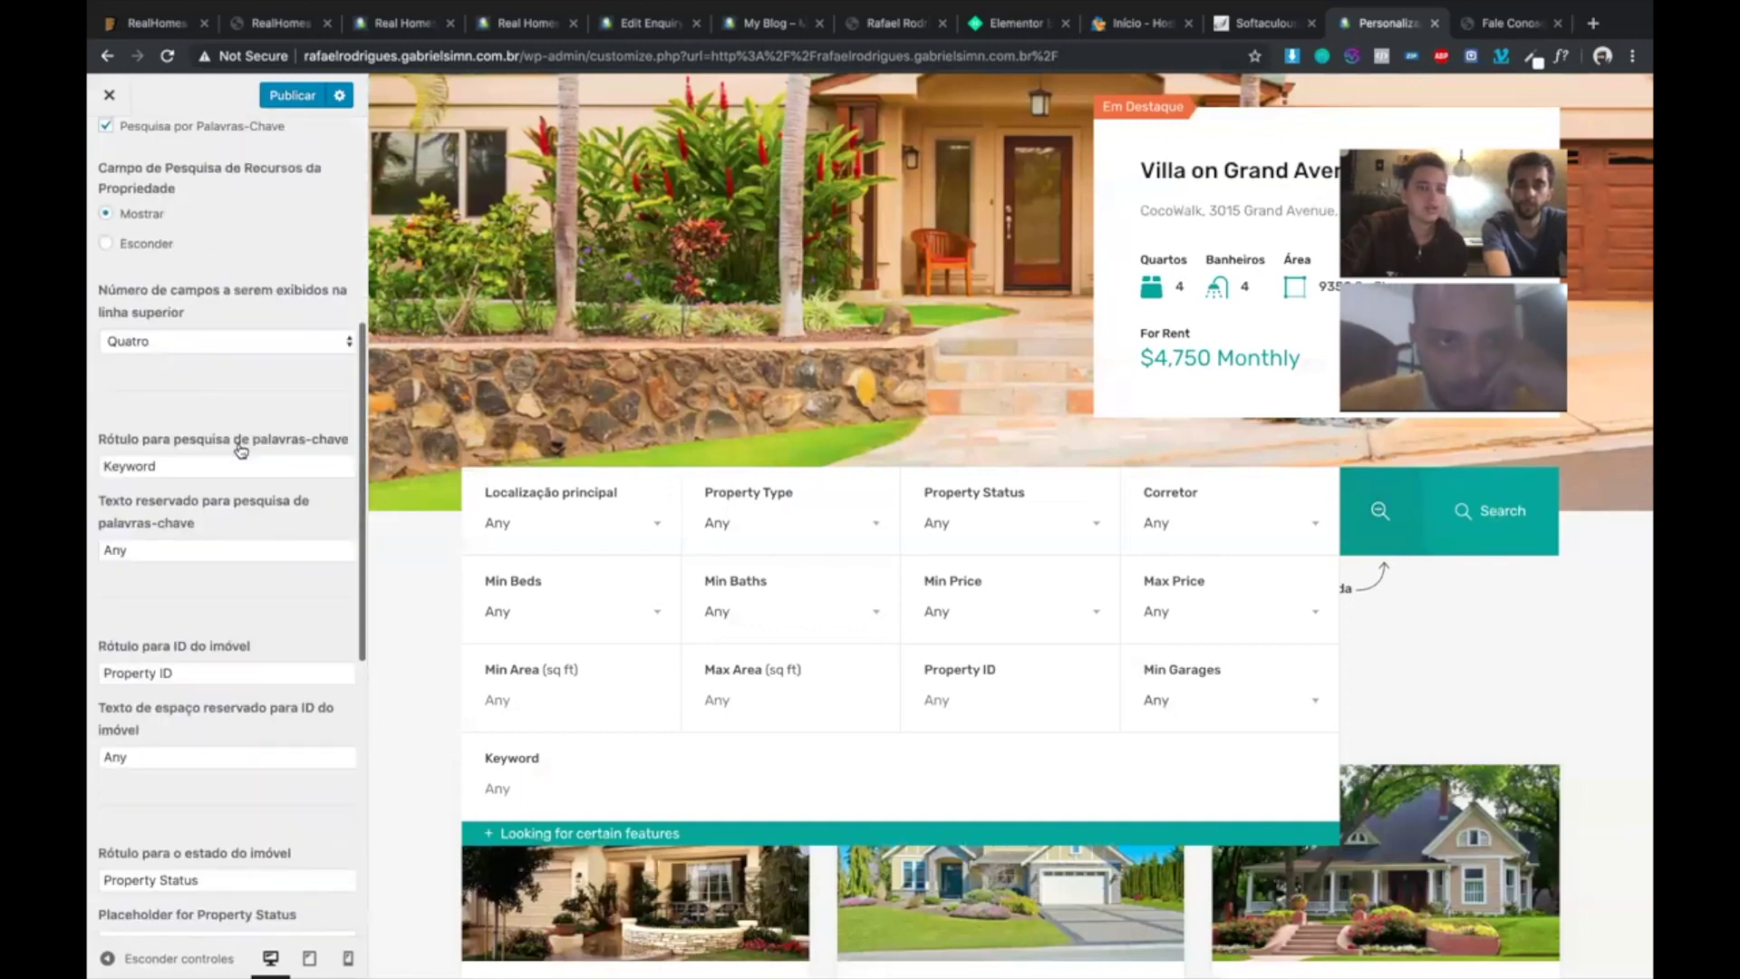
left_click(124, 369)
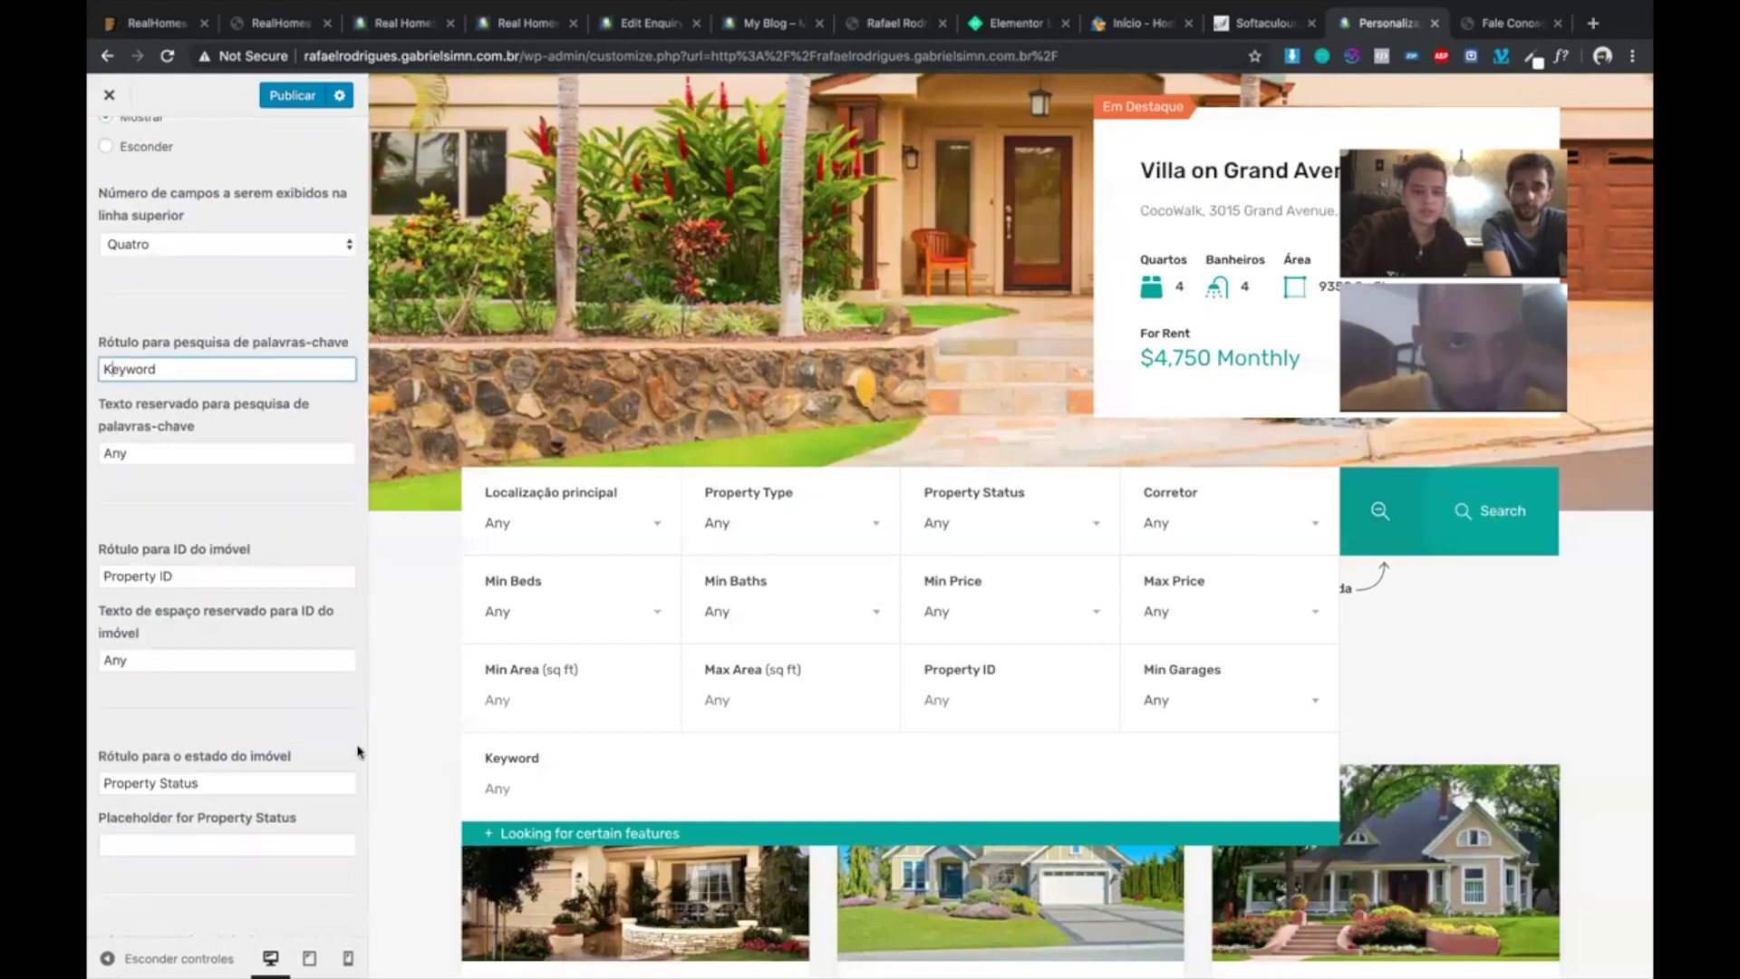
key("shift+Right")
key("shift+Right")
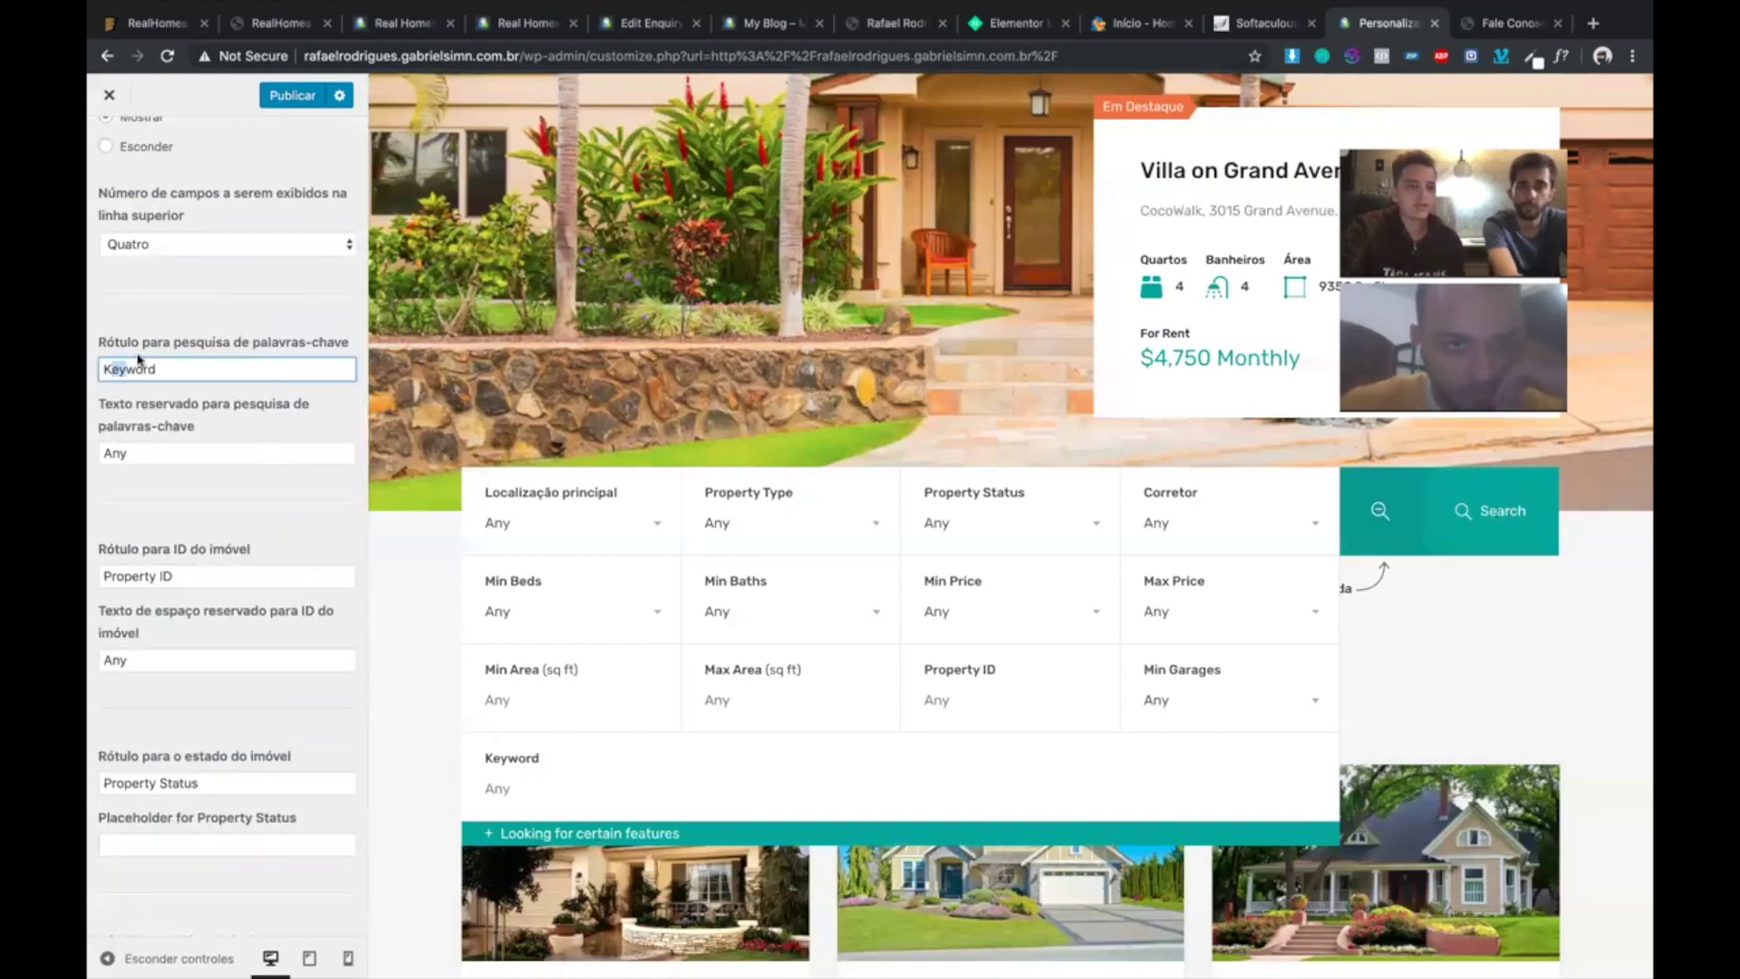
double_click(137, 362)
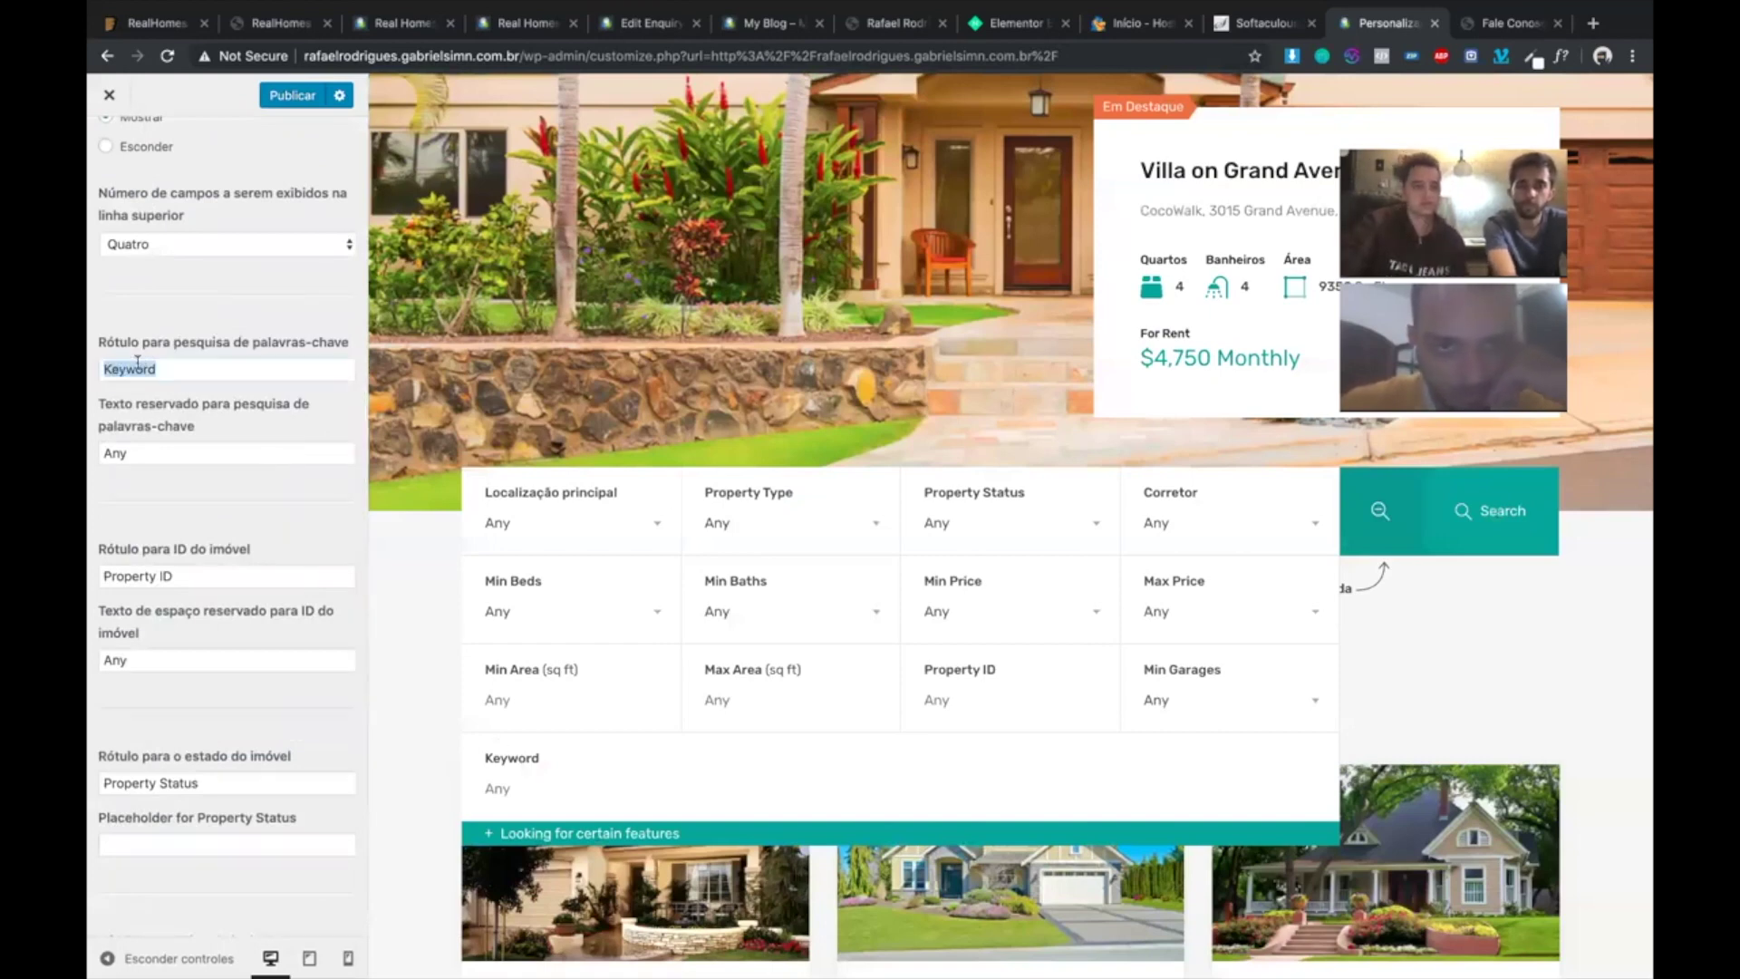
double_click(137, 363)
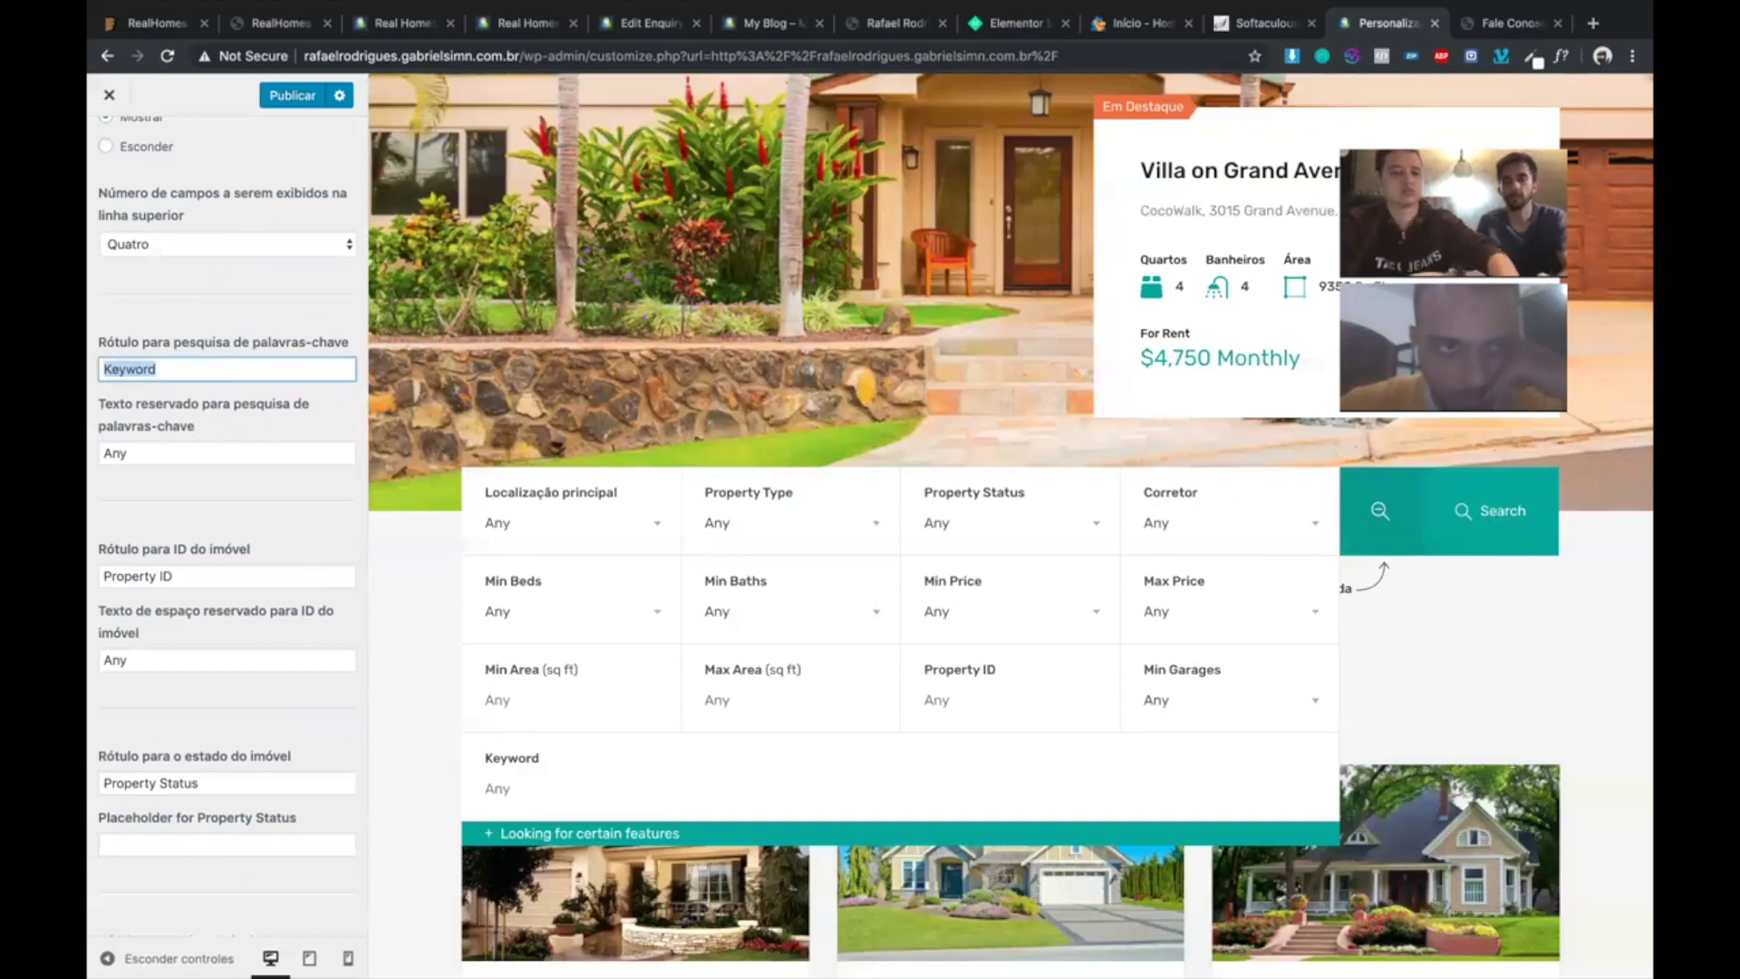
type("Palavra ")
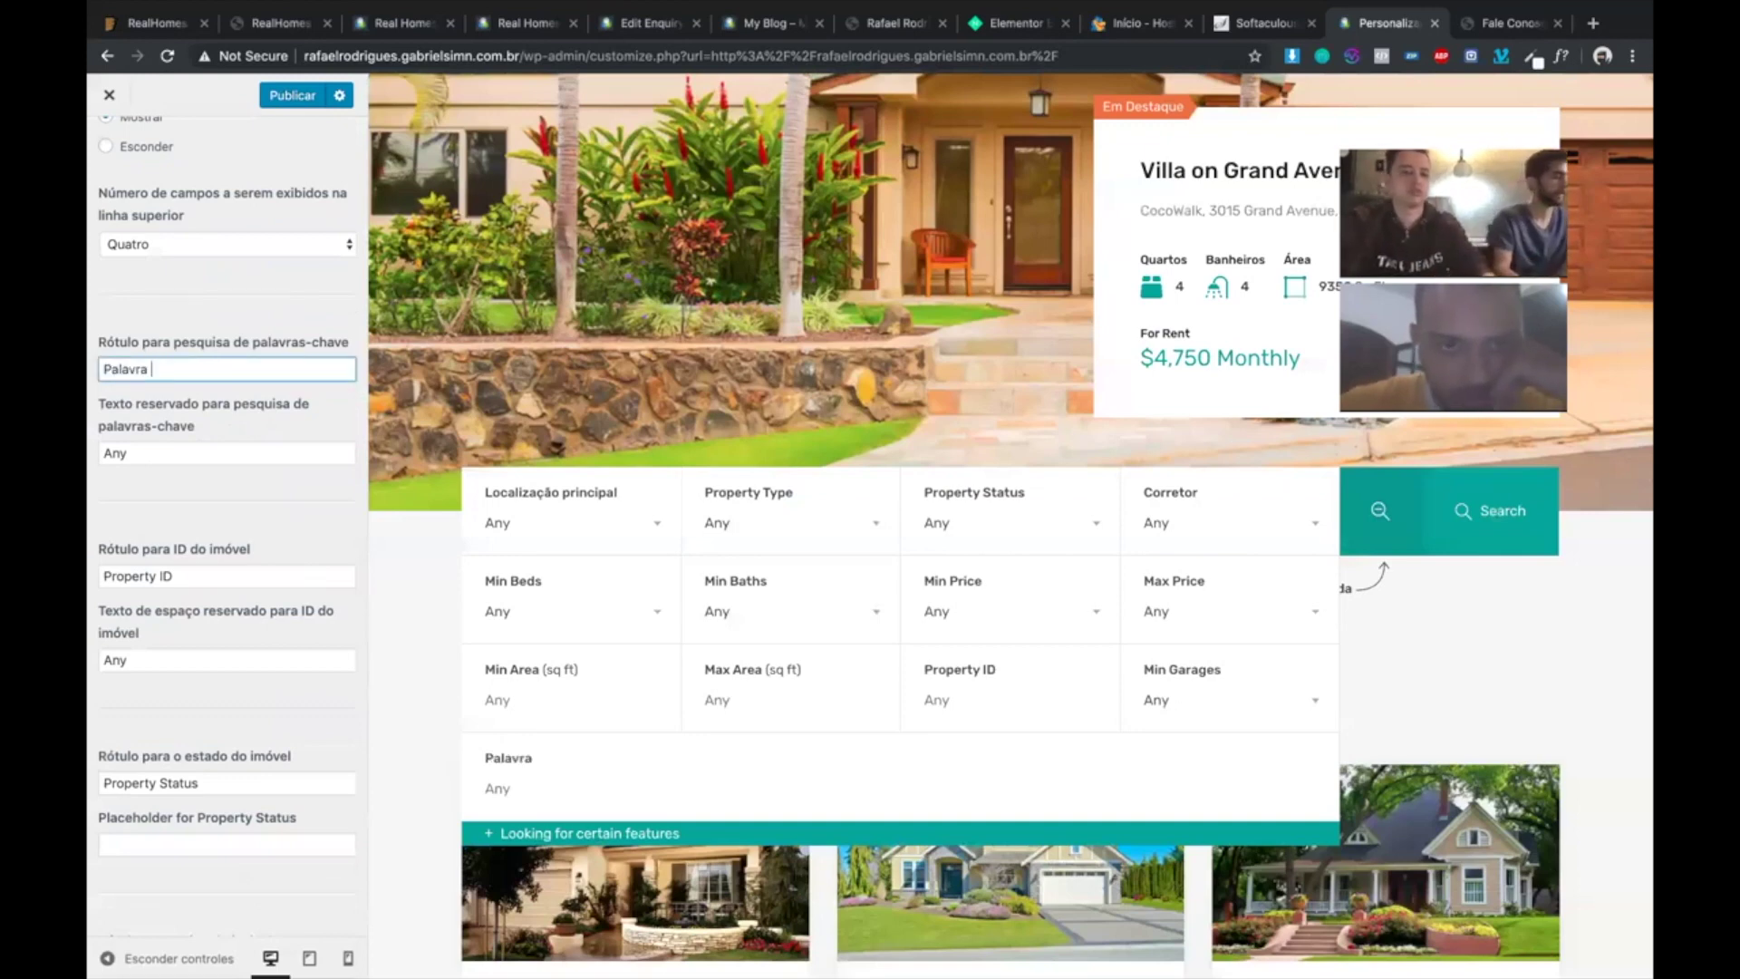
type("Chave")
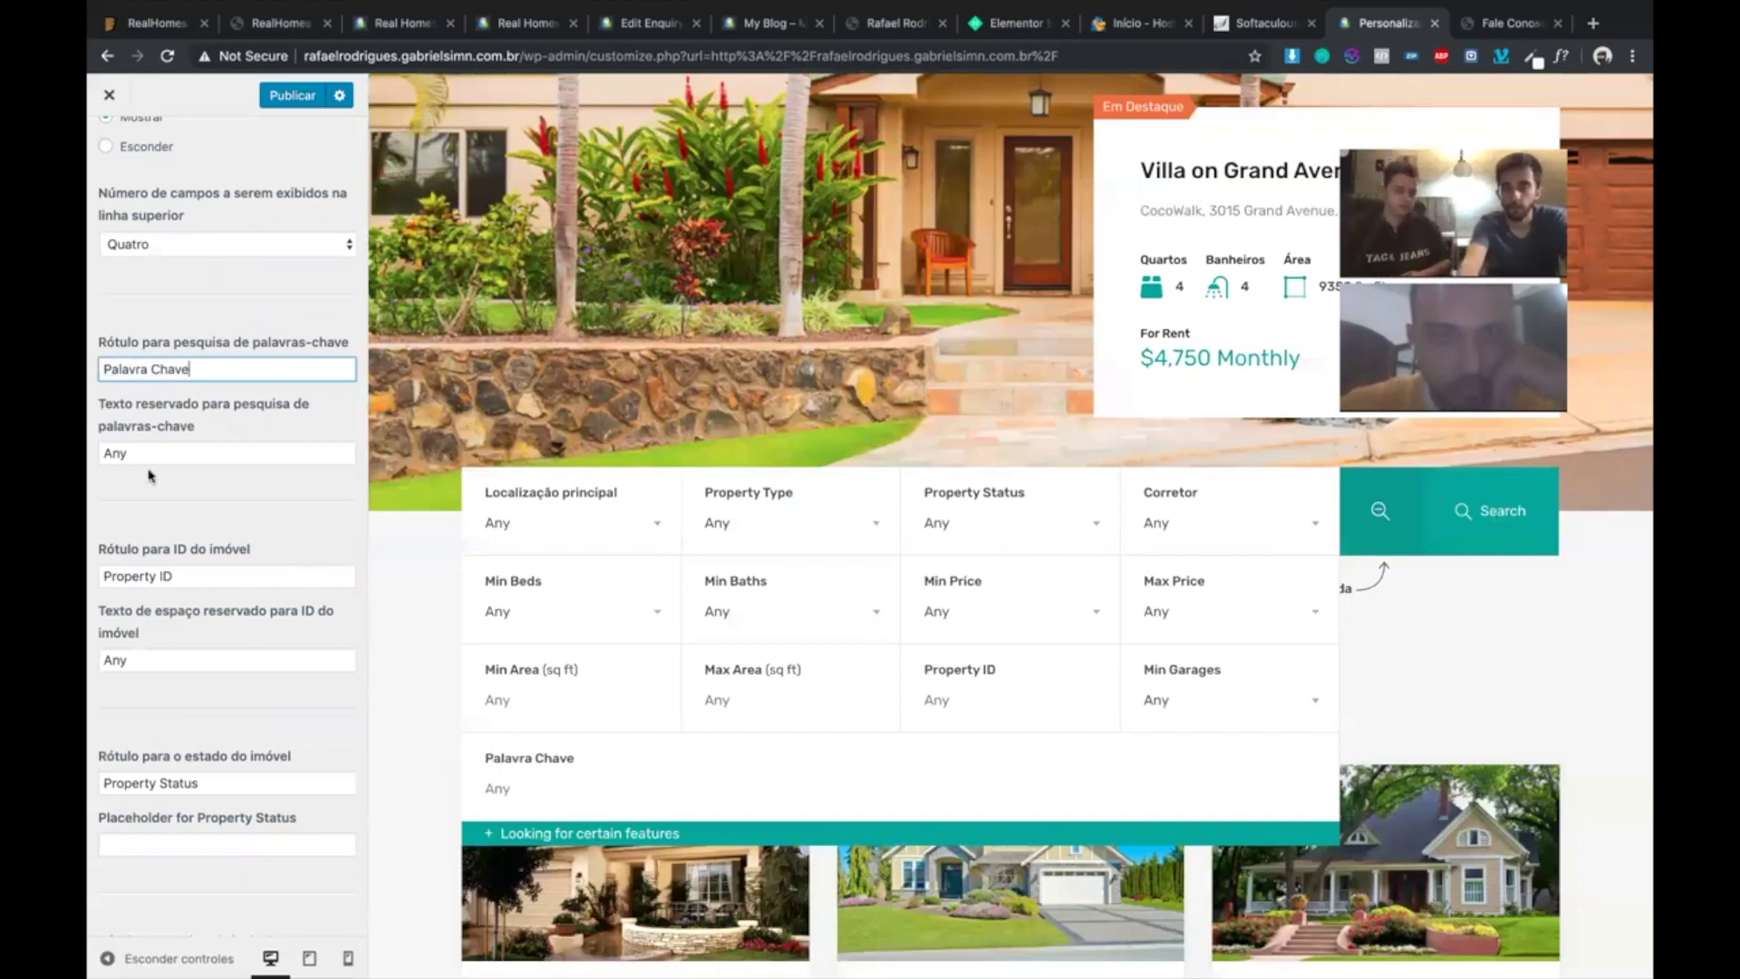
- Reopen Elementos Básicos do Formulário de Pesquisa from Buscar Imóveis to review the renamed label
scroll(172, 468, "up", 3)
scroll(172, 468, "up", 8)
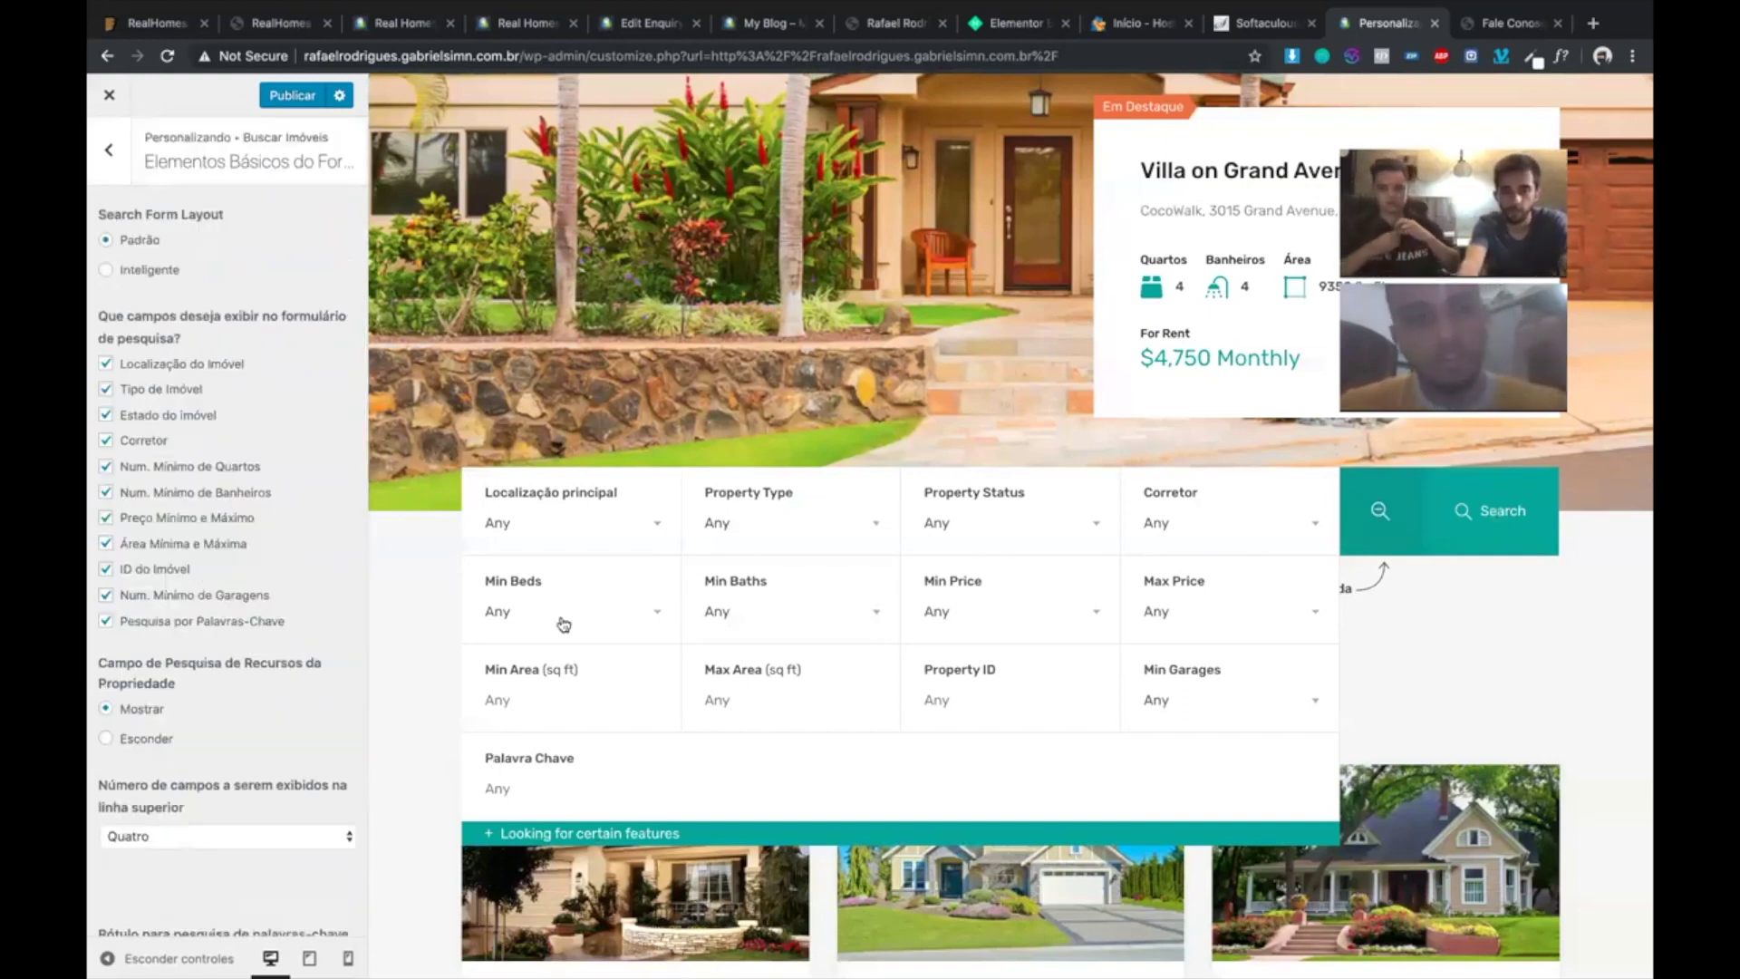
left_click(111, 154)
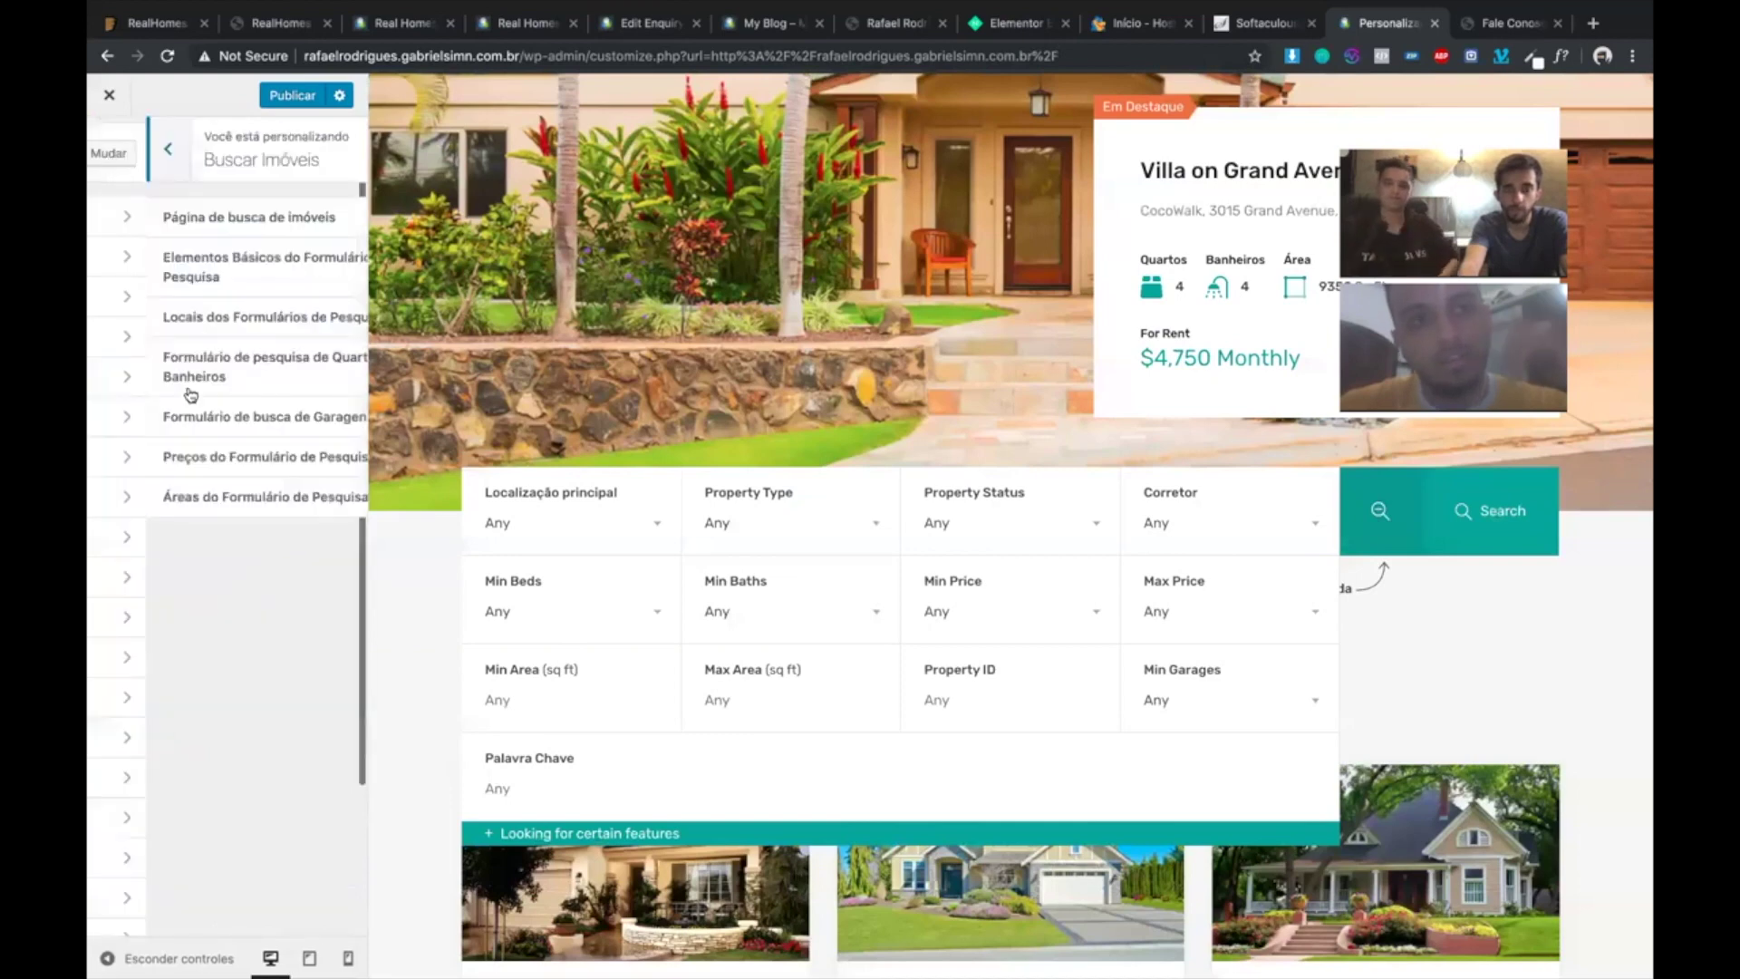
key("Escape")
left_click(193, 506)
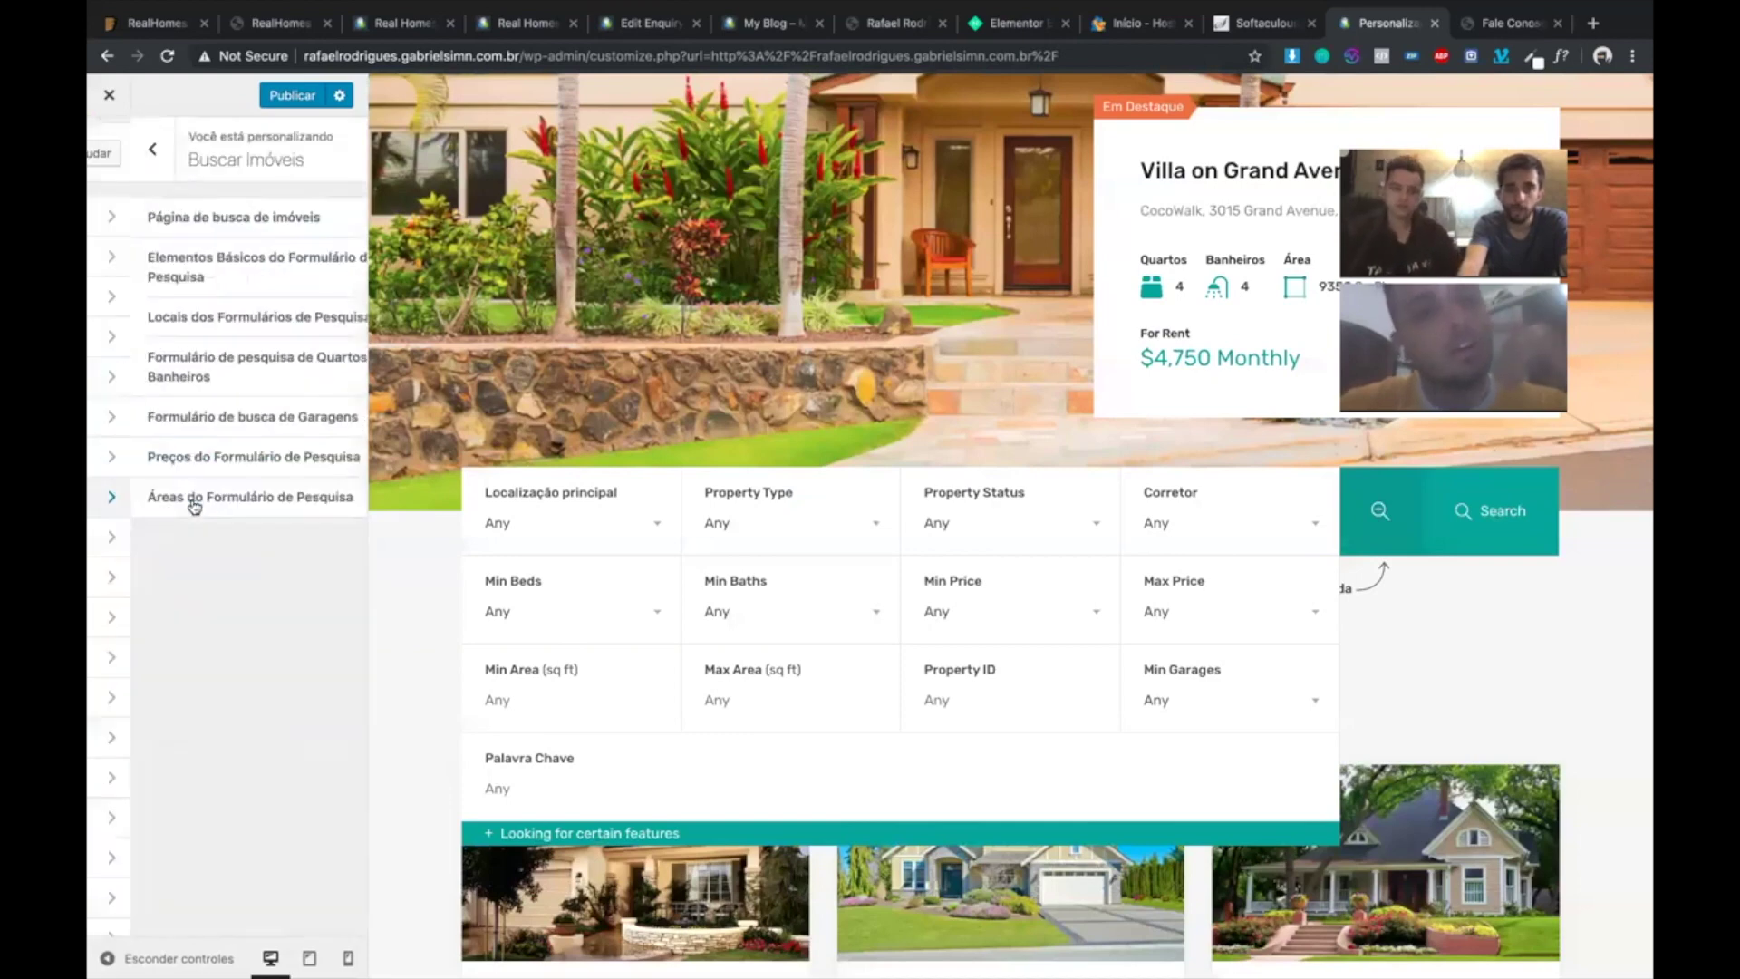
left_click(232, 285)
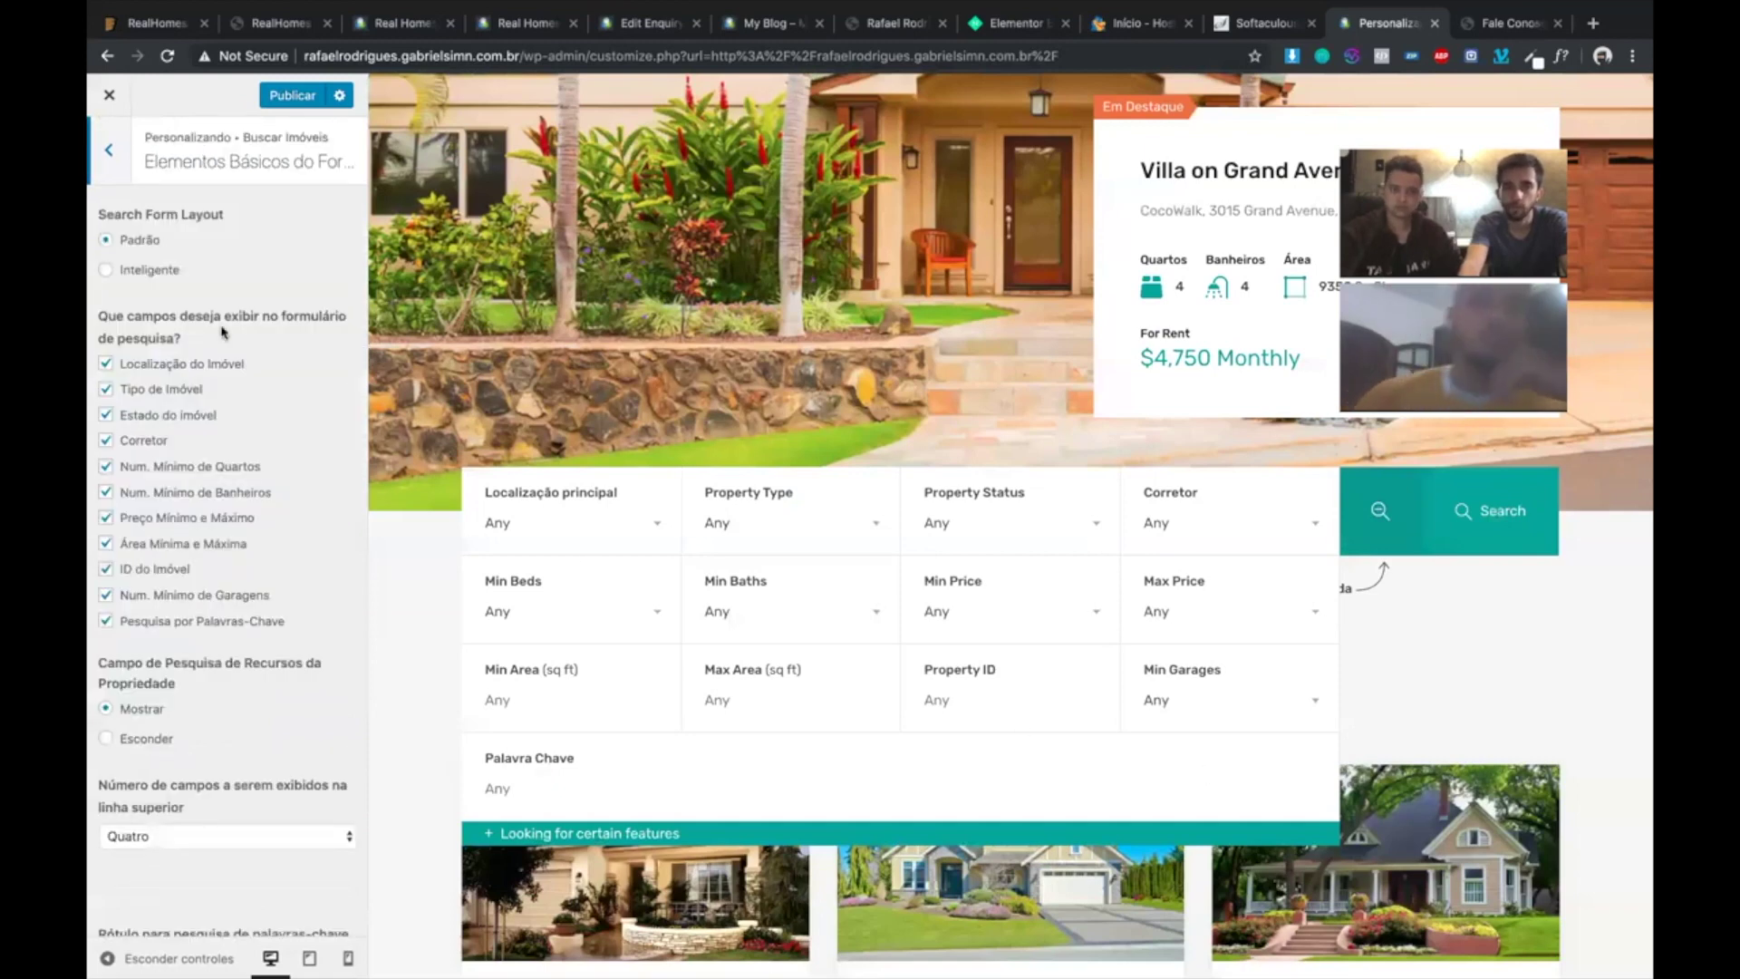
scroll(222, 323, "down", 1)
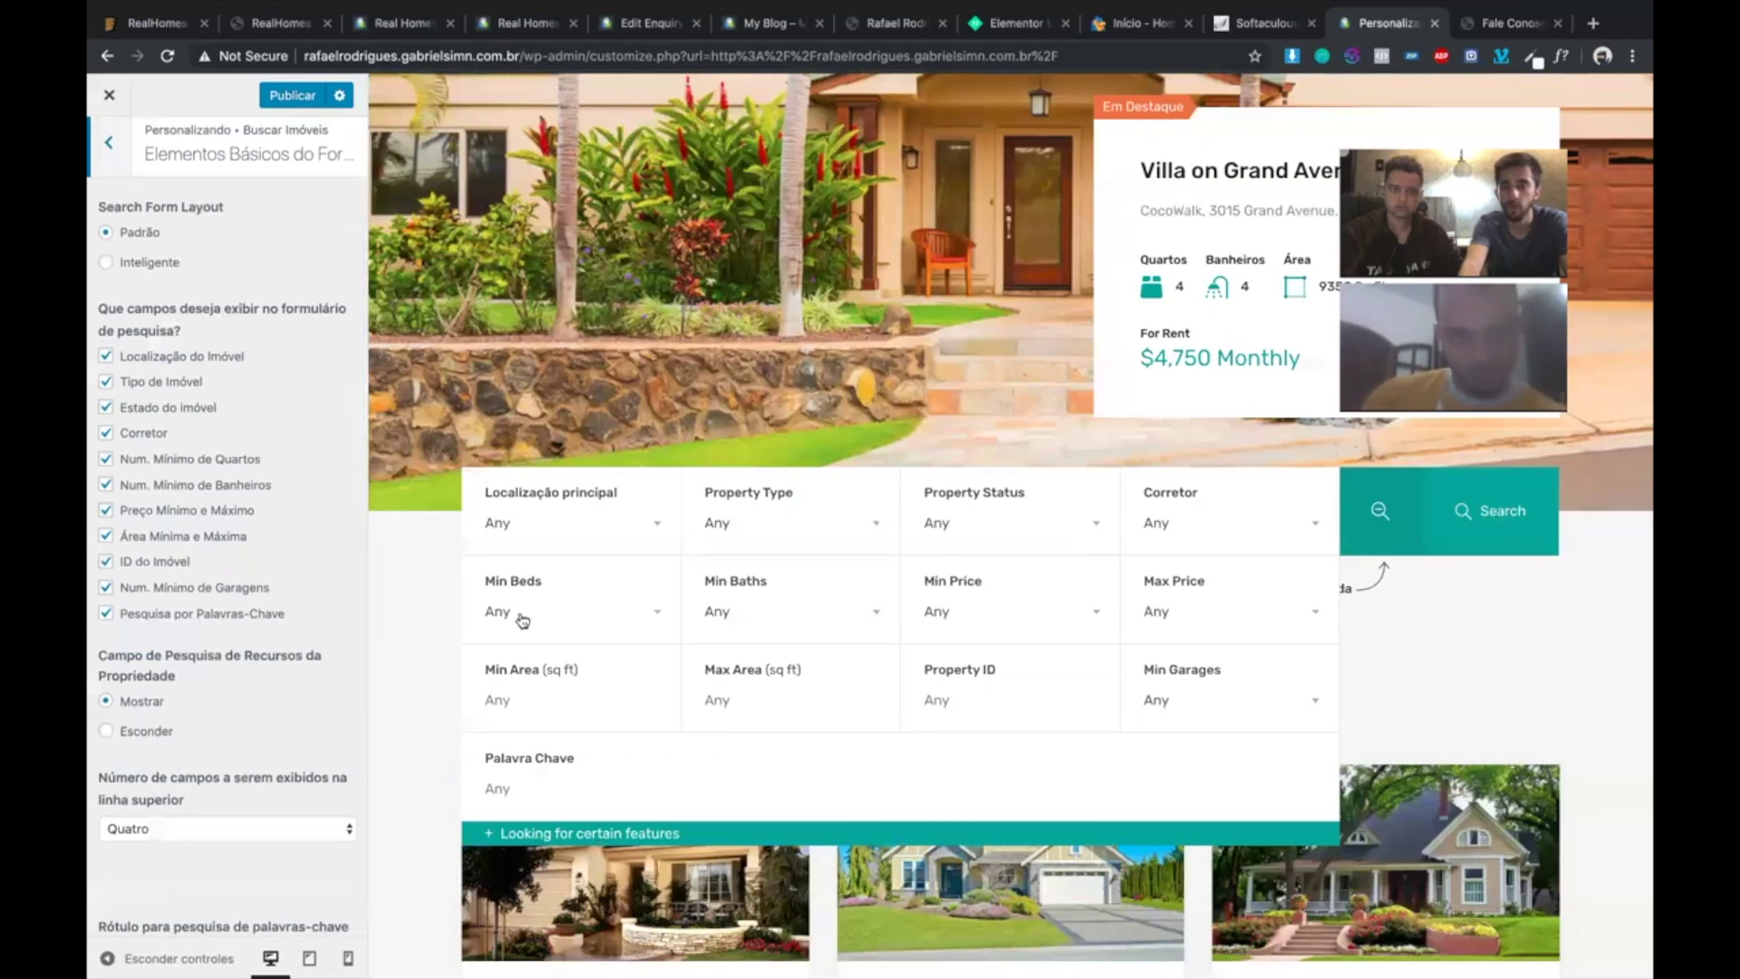
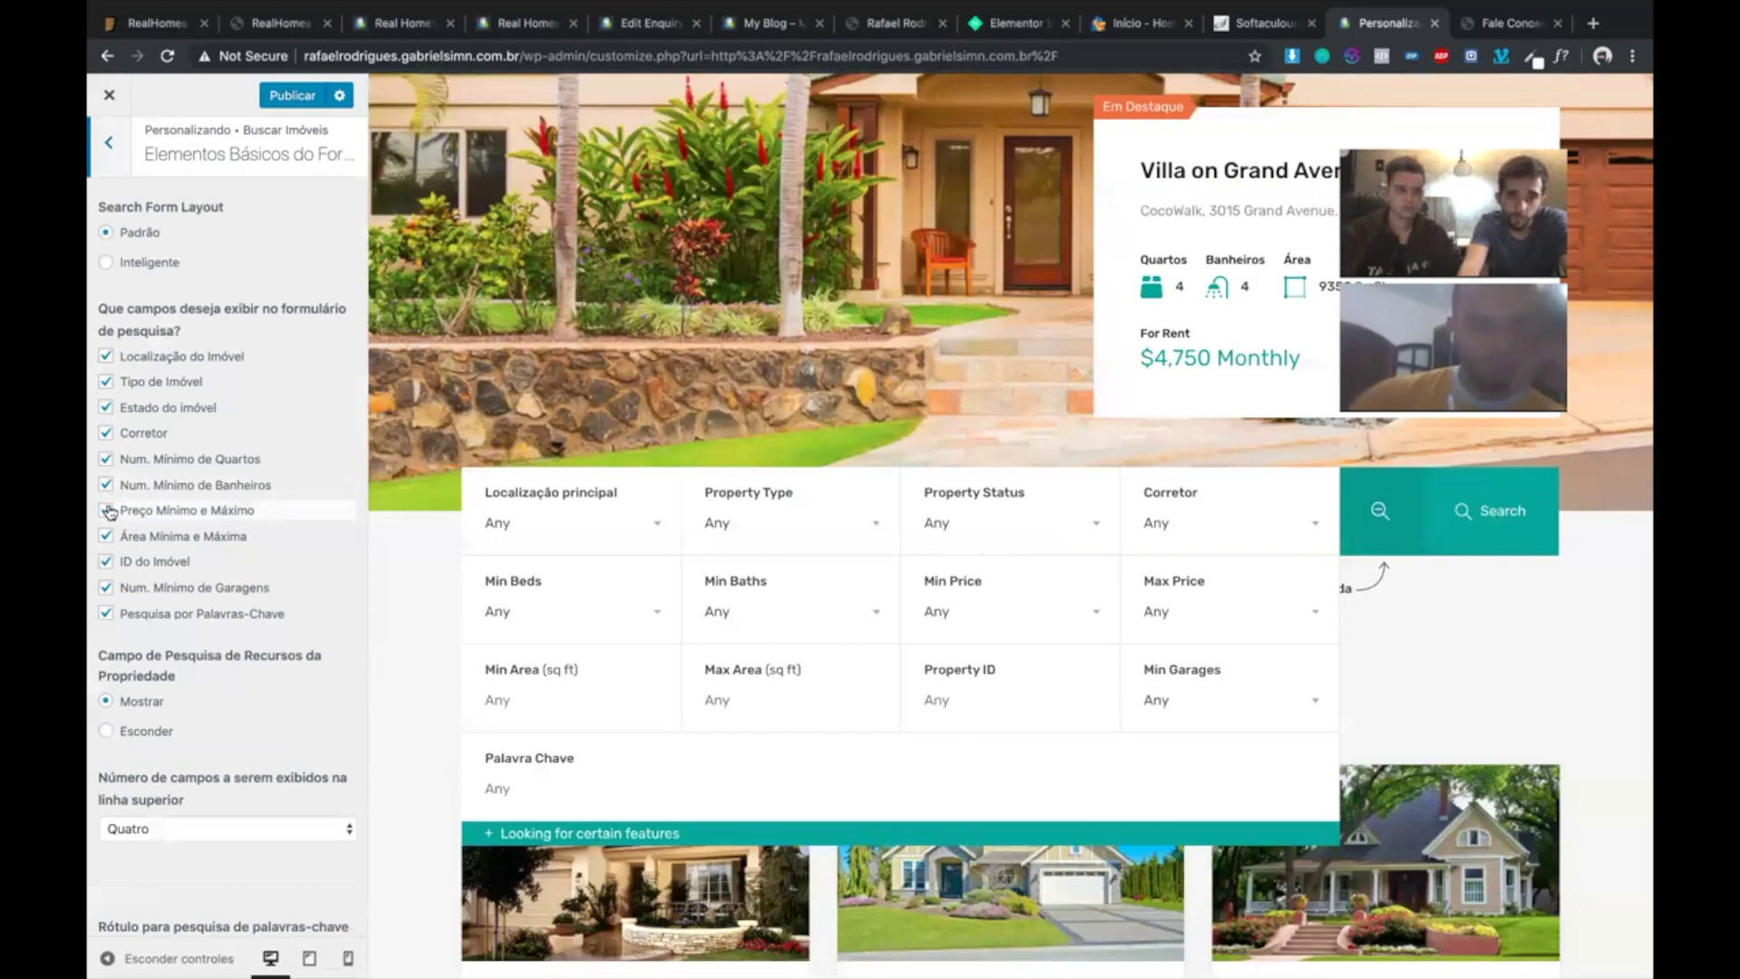
- Uncheck Num. Mínimo de Quartos, check the advanced fields in the preview, and publish
left_click(106, 459)
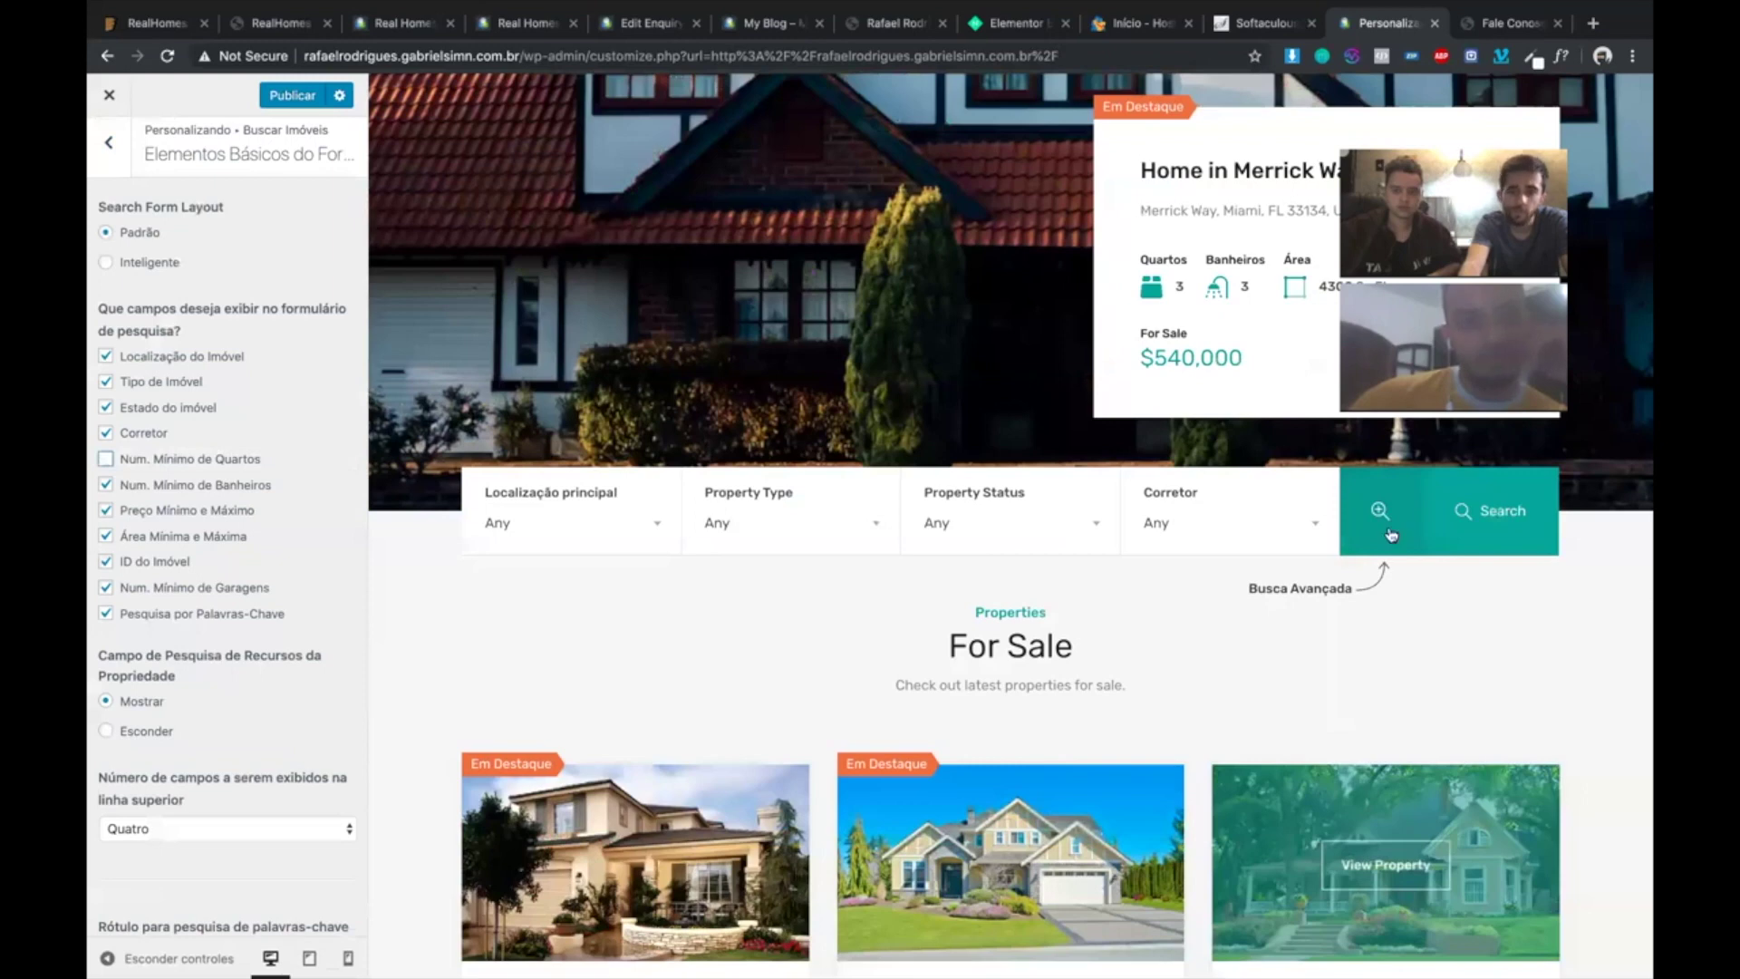
left_click(1380, 512)
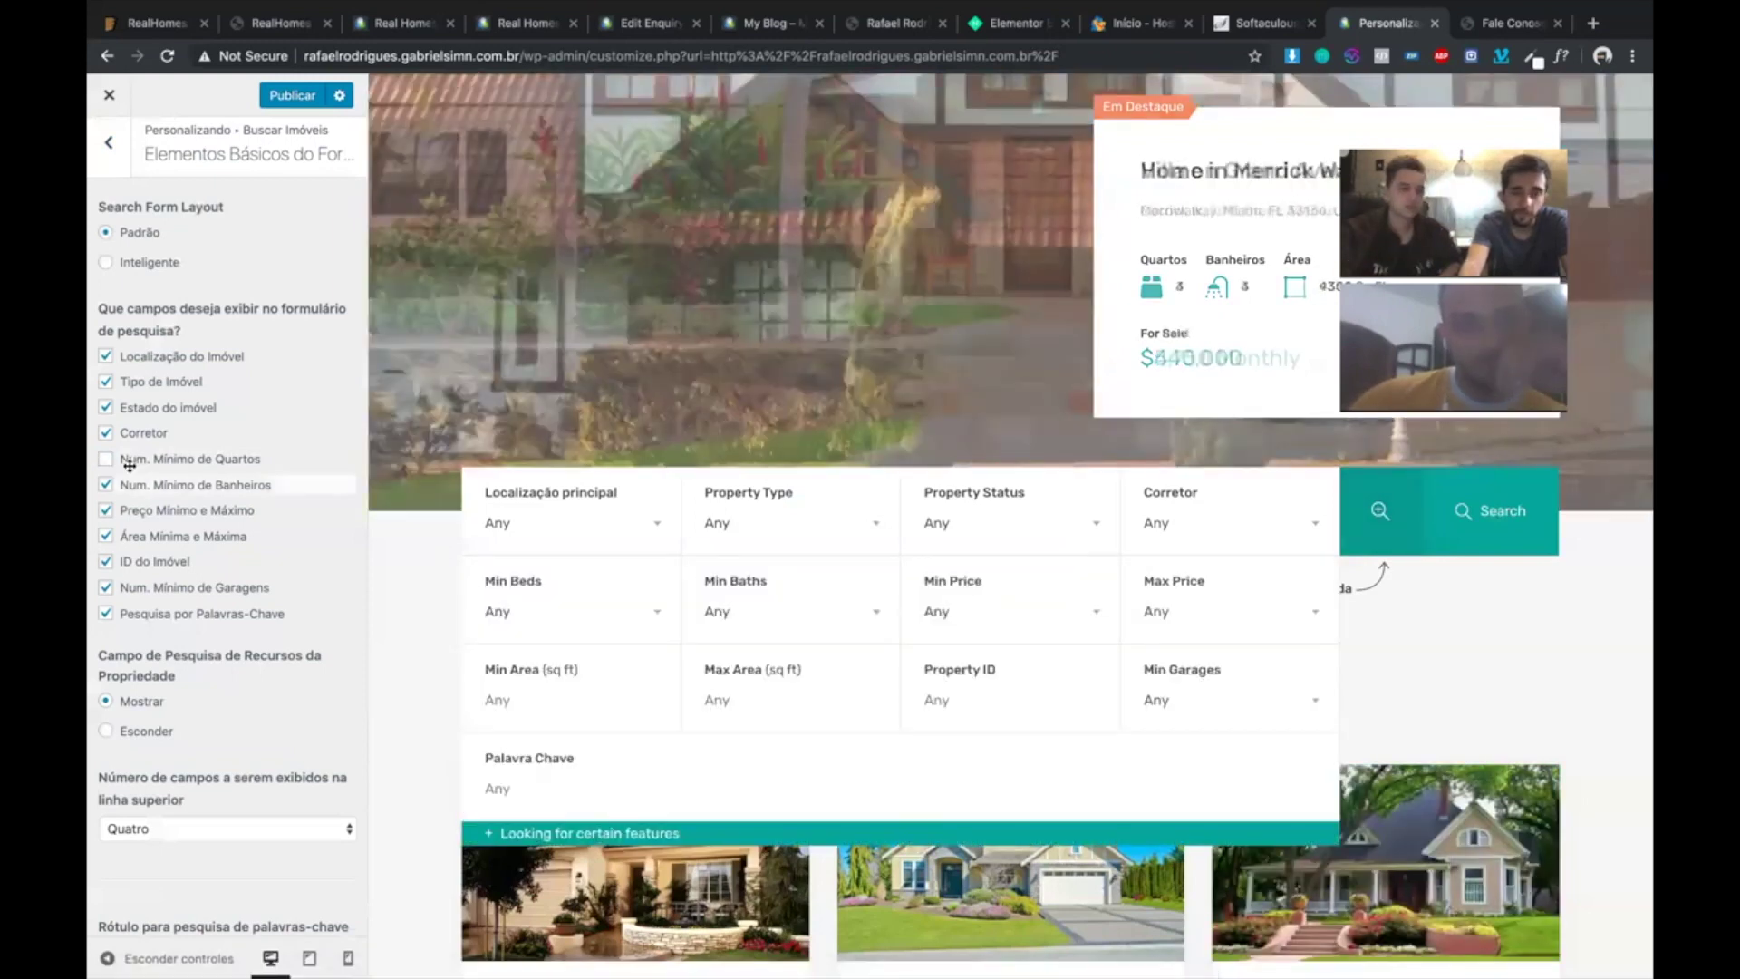
left_click(292, 95)
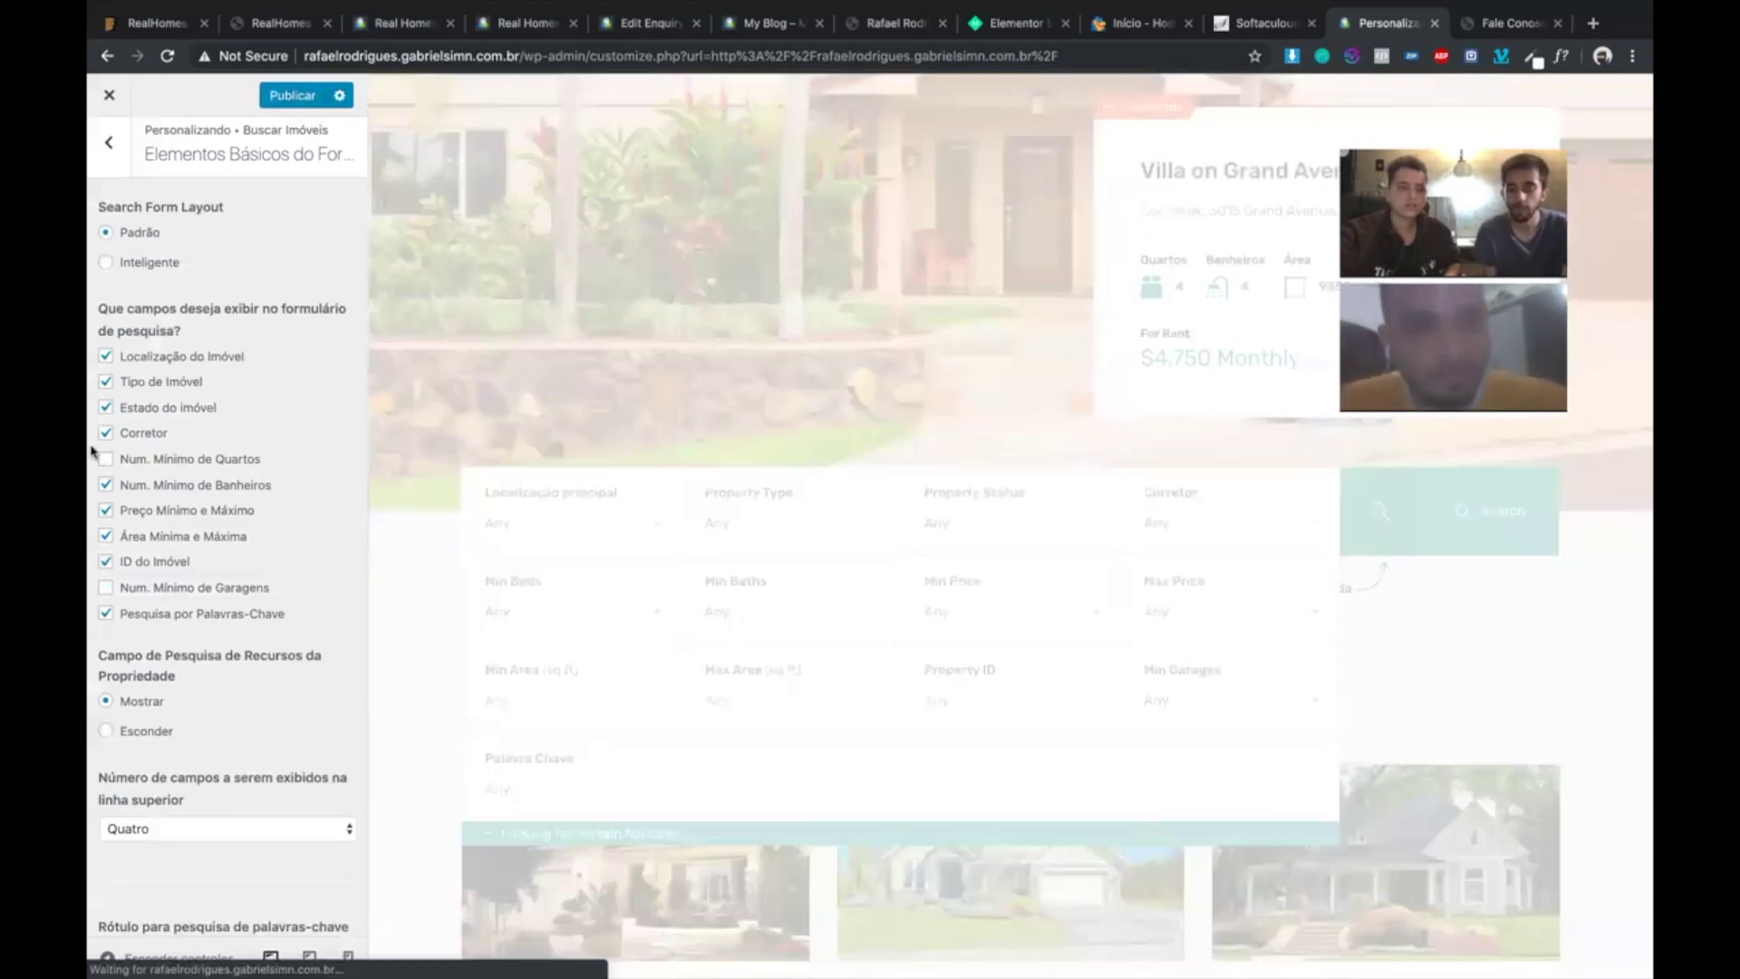
- Look over the search location settings, then open the Quartos e Banheiros search field settings
left_click(109, 143)
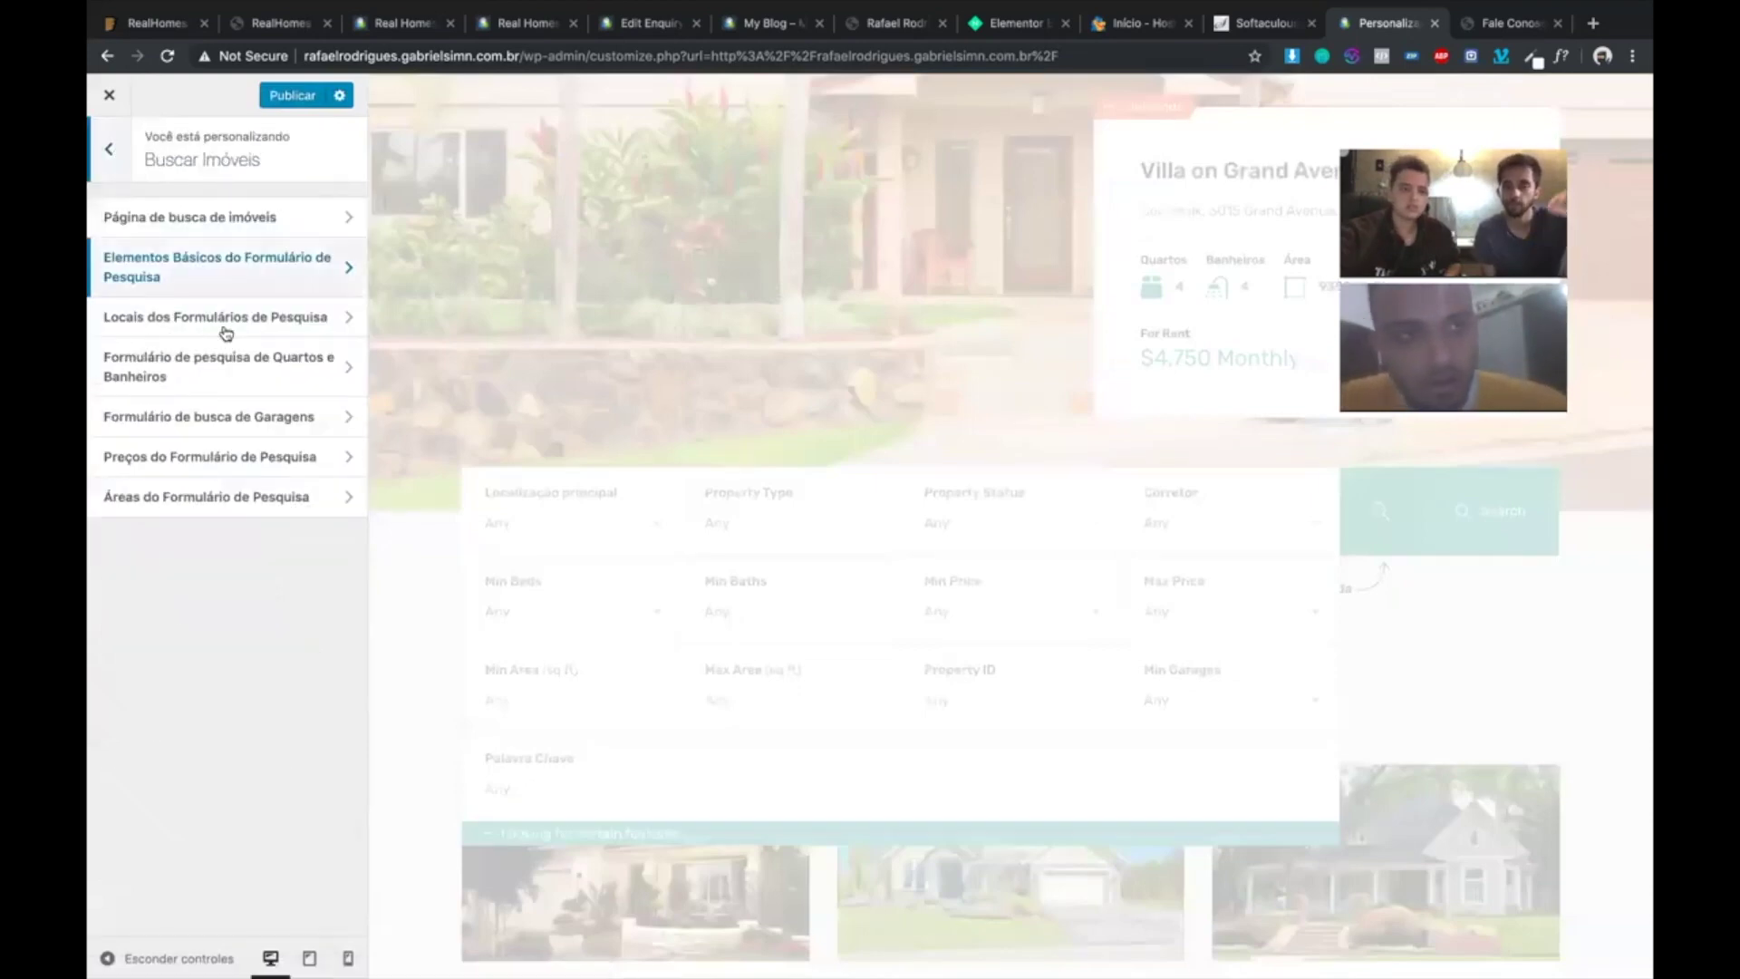
left_click(223, 319)
scroll(225, 523, "down", 5)
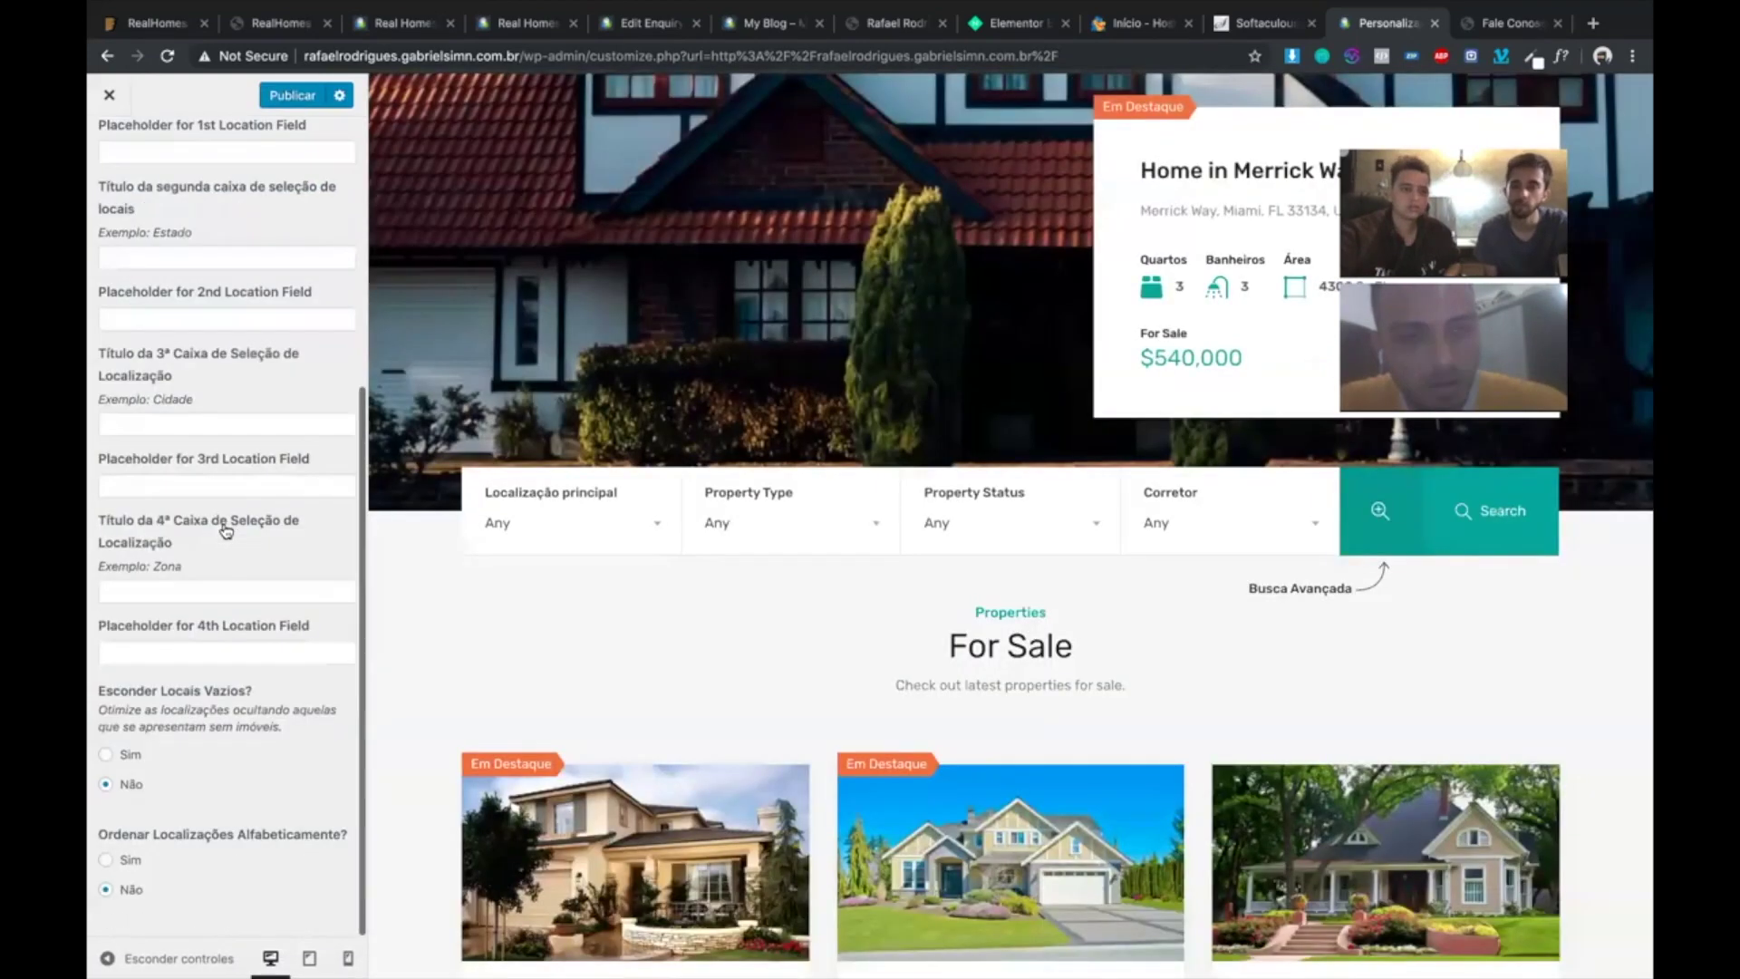
scroll(210, 462, "up", 5)
key("Escape")
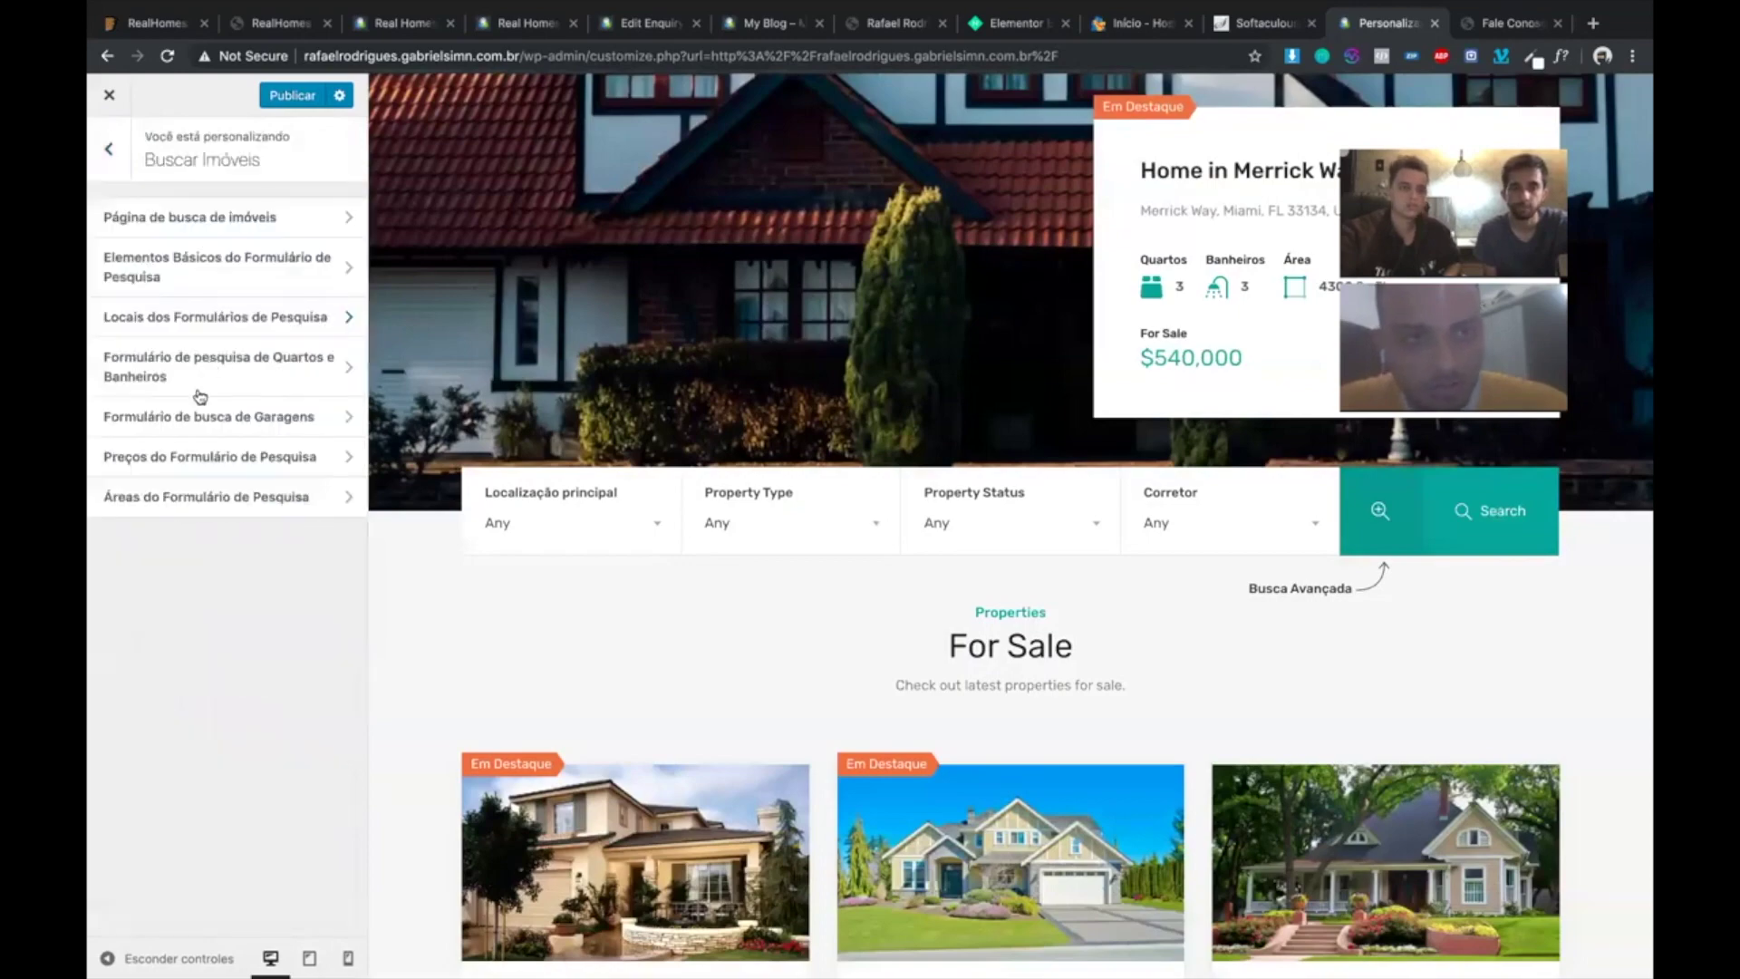
left_click(158, 377)
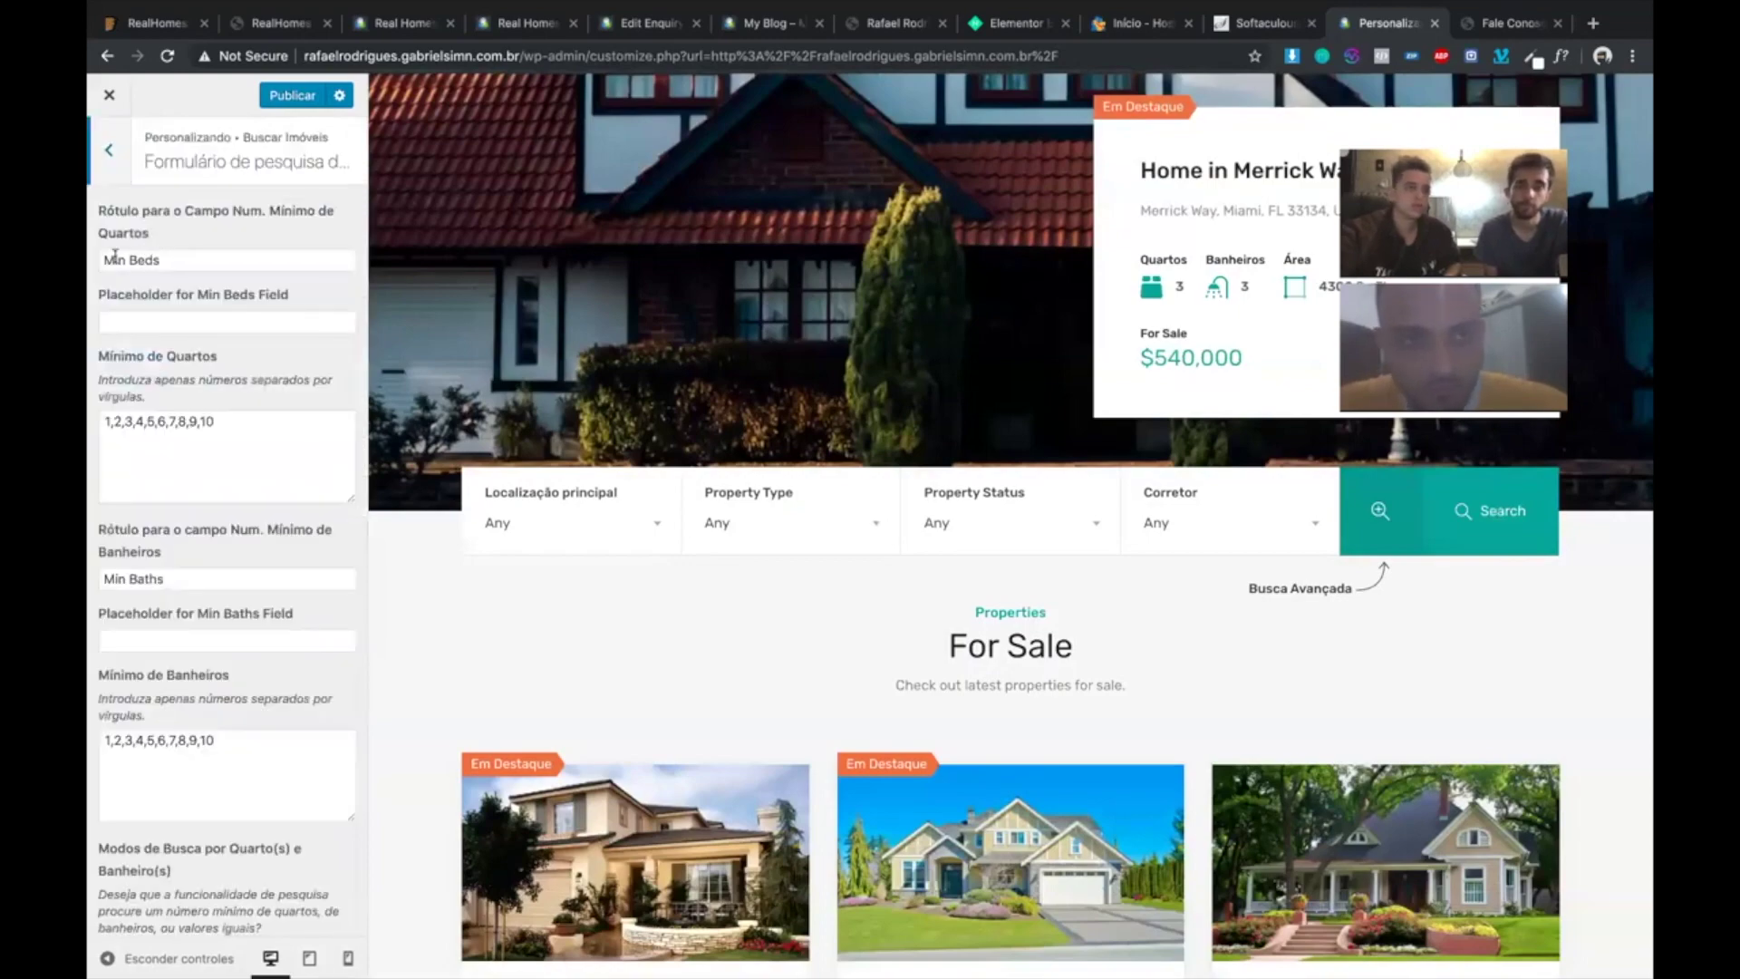
- Relabel the minimum bedrooms field 'N de Quartos' and check it in the preview
left_click(175, 259)
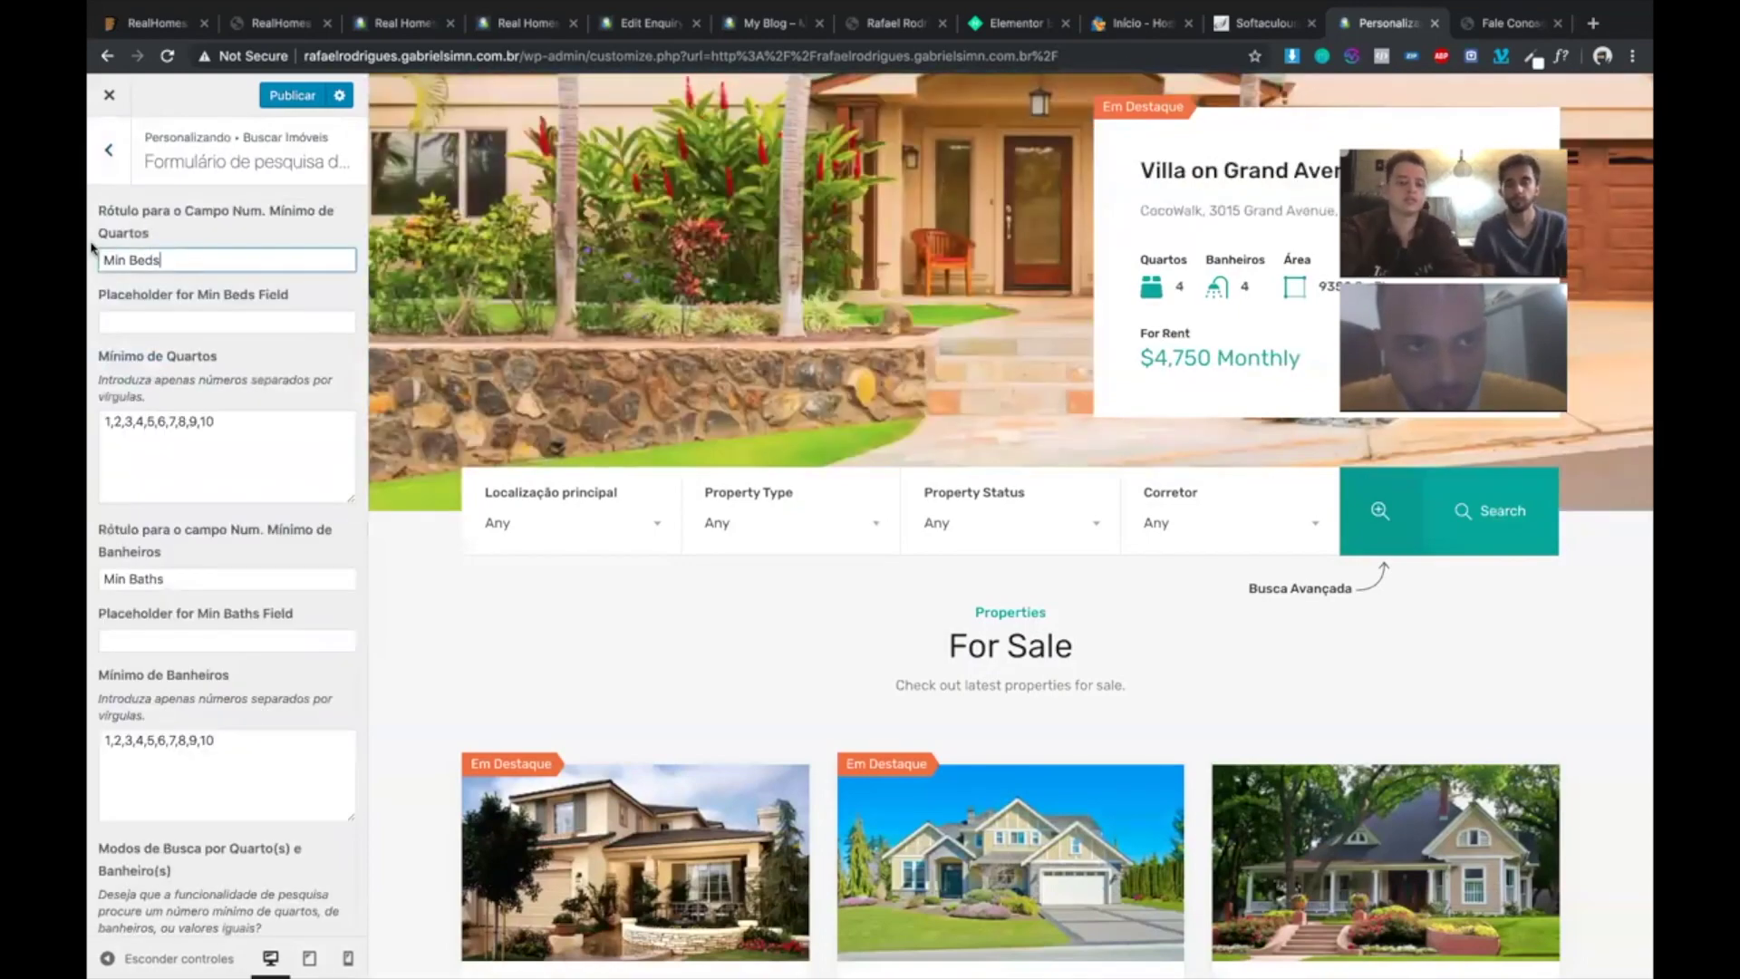
key("super+a")
type("M")
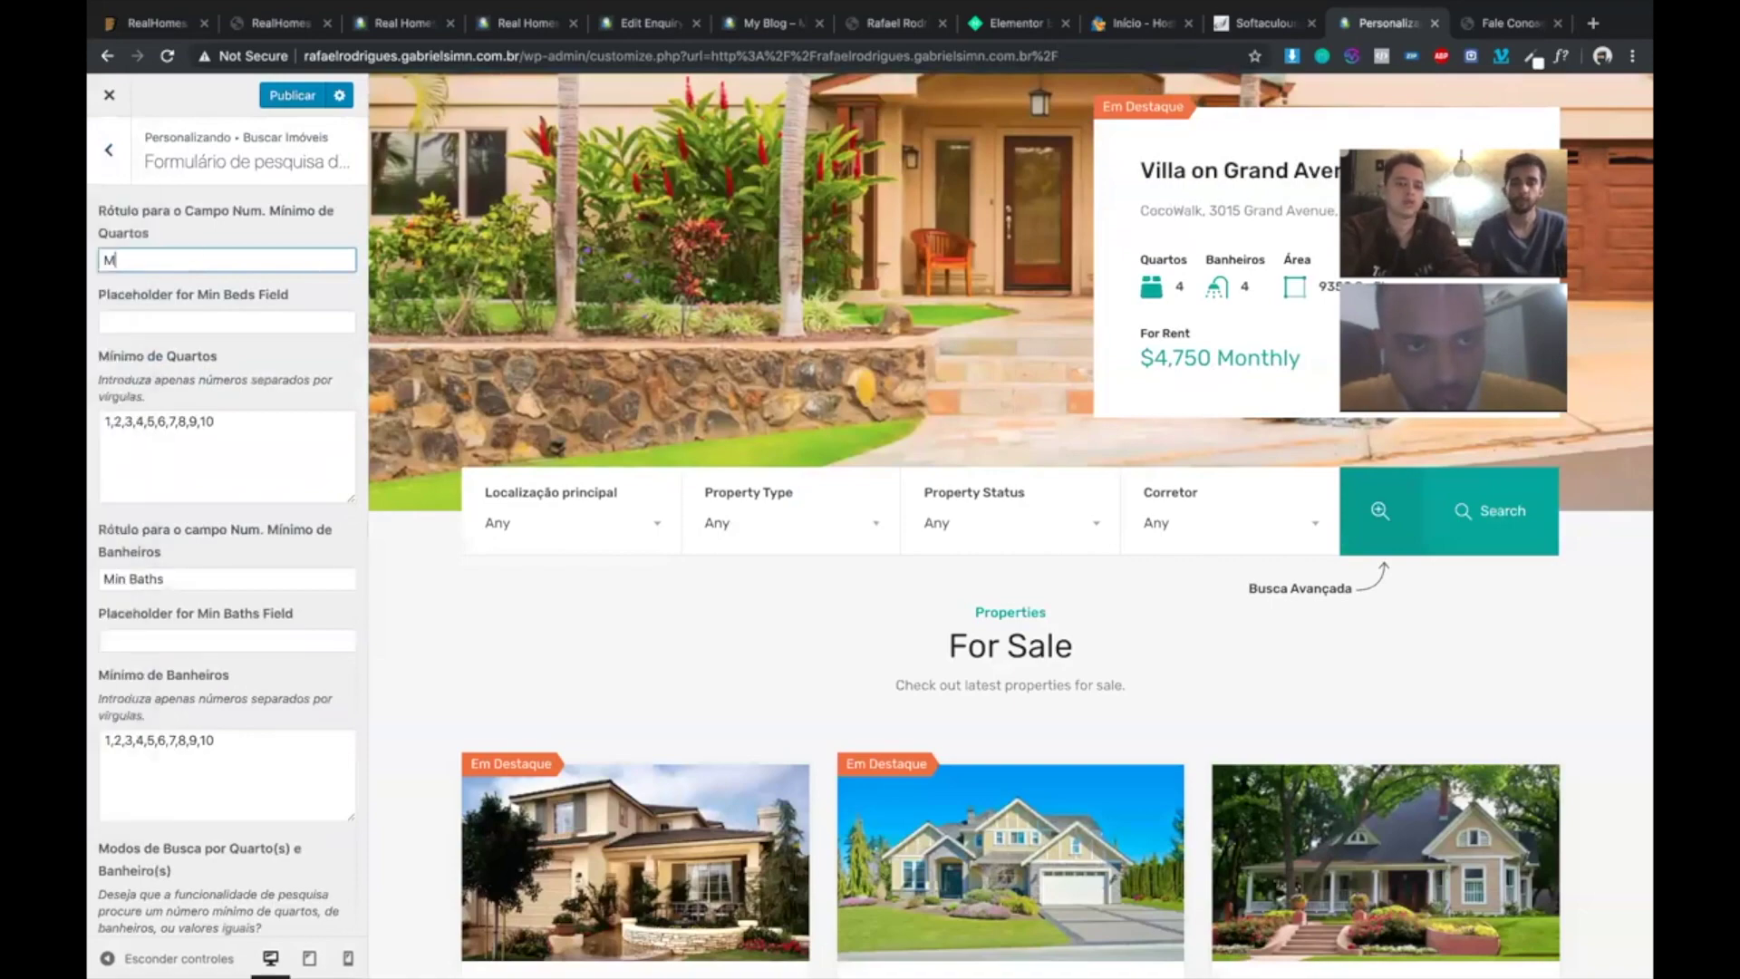
type("i")
key("BackSpace")
key("BackSpace")
type("Quart")
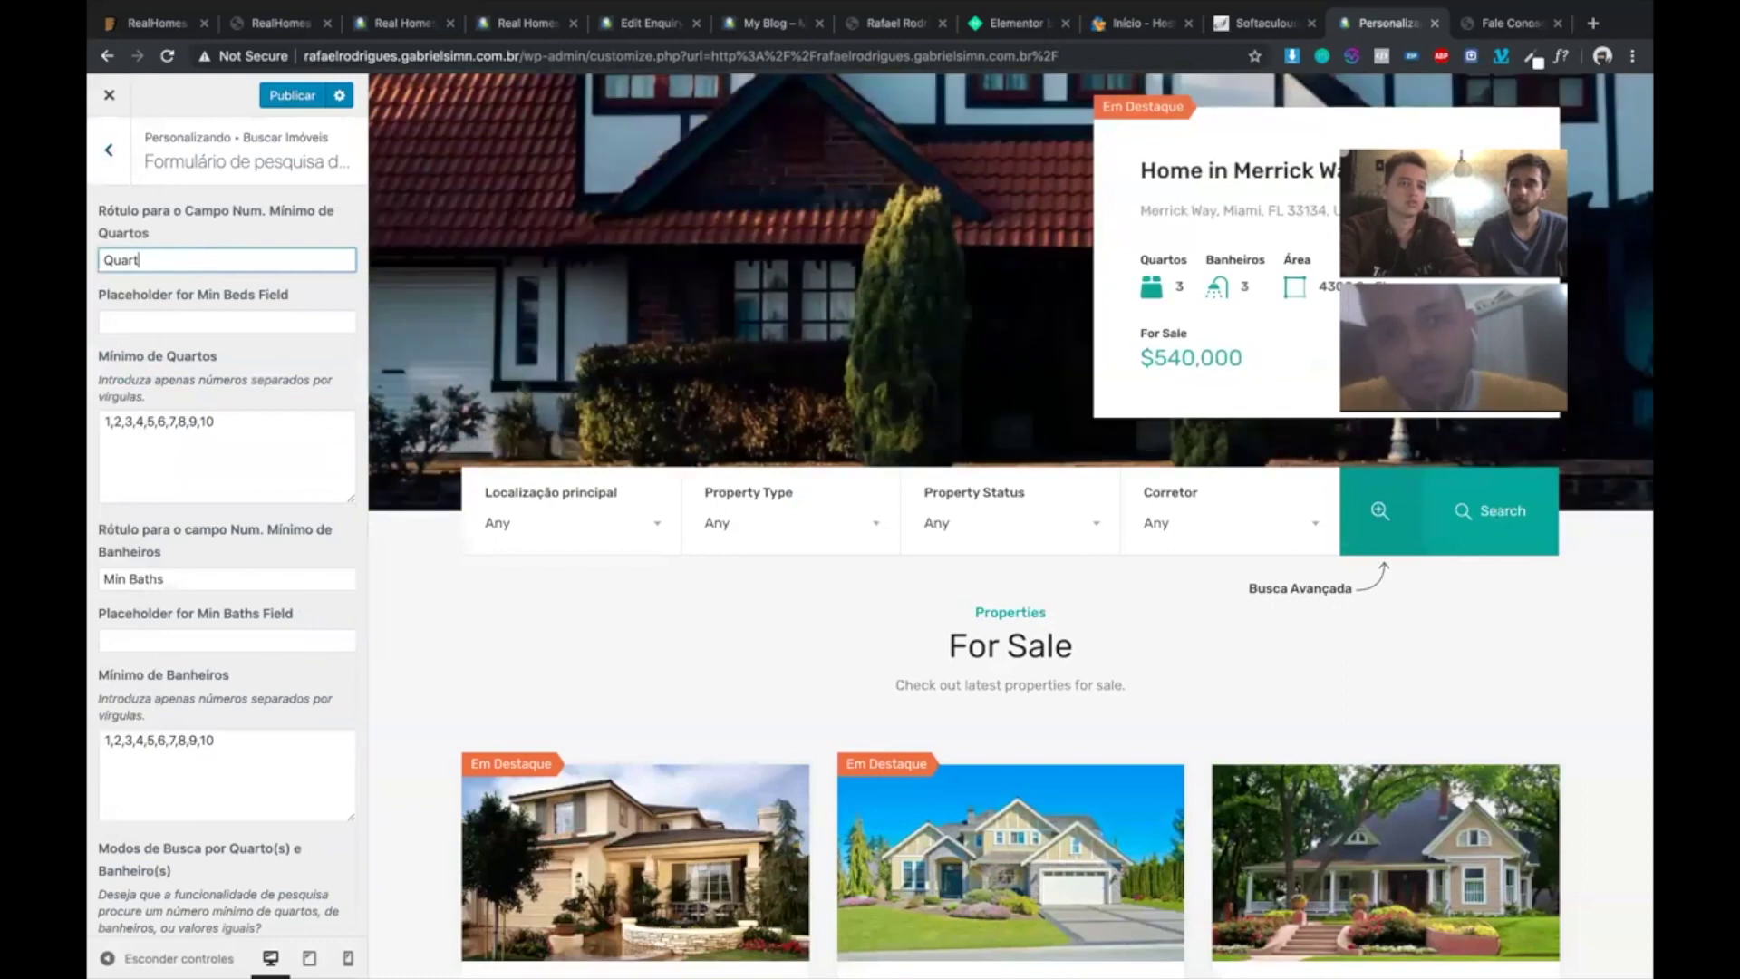
key("super+a")
type("N")
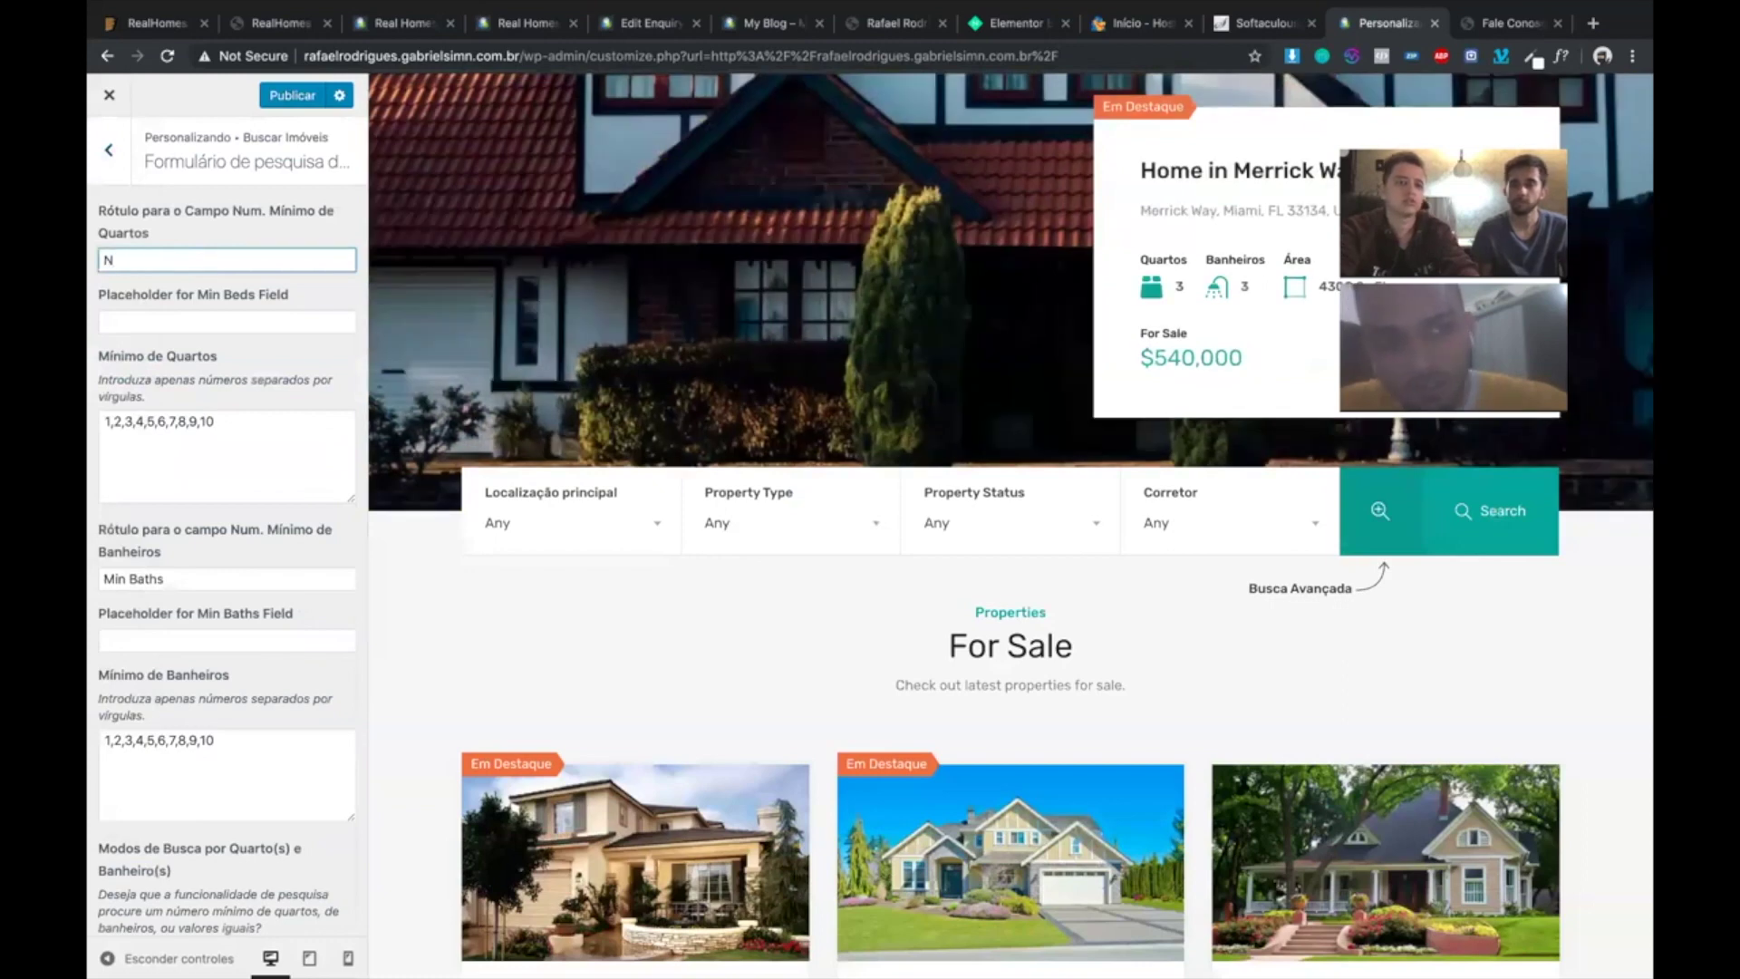
type(" d")
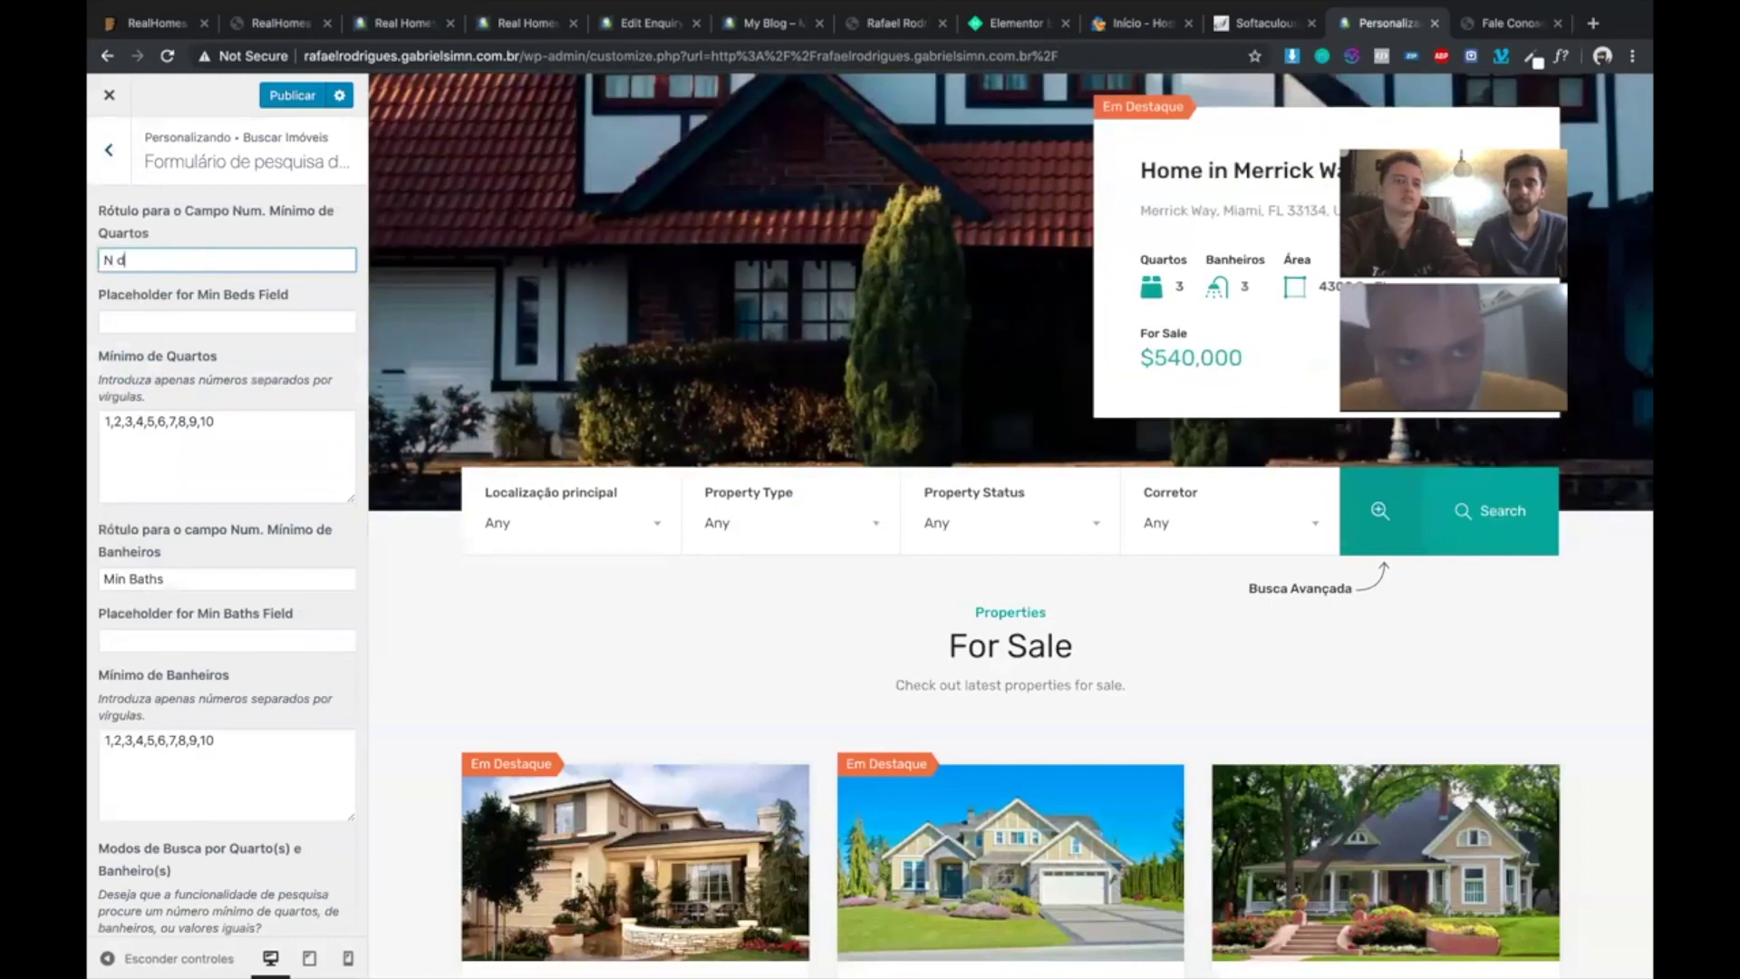
type("e Quartos")
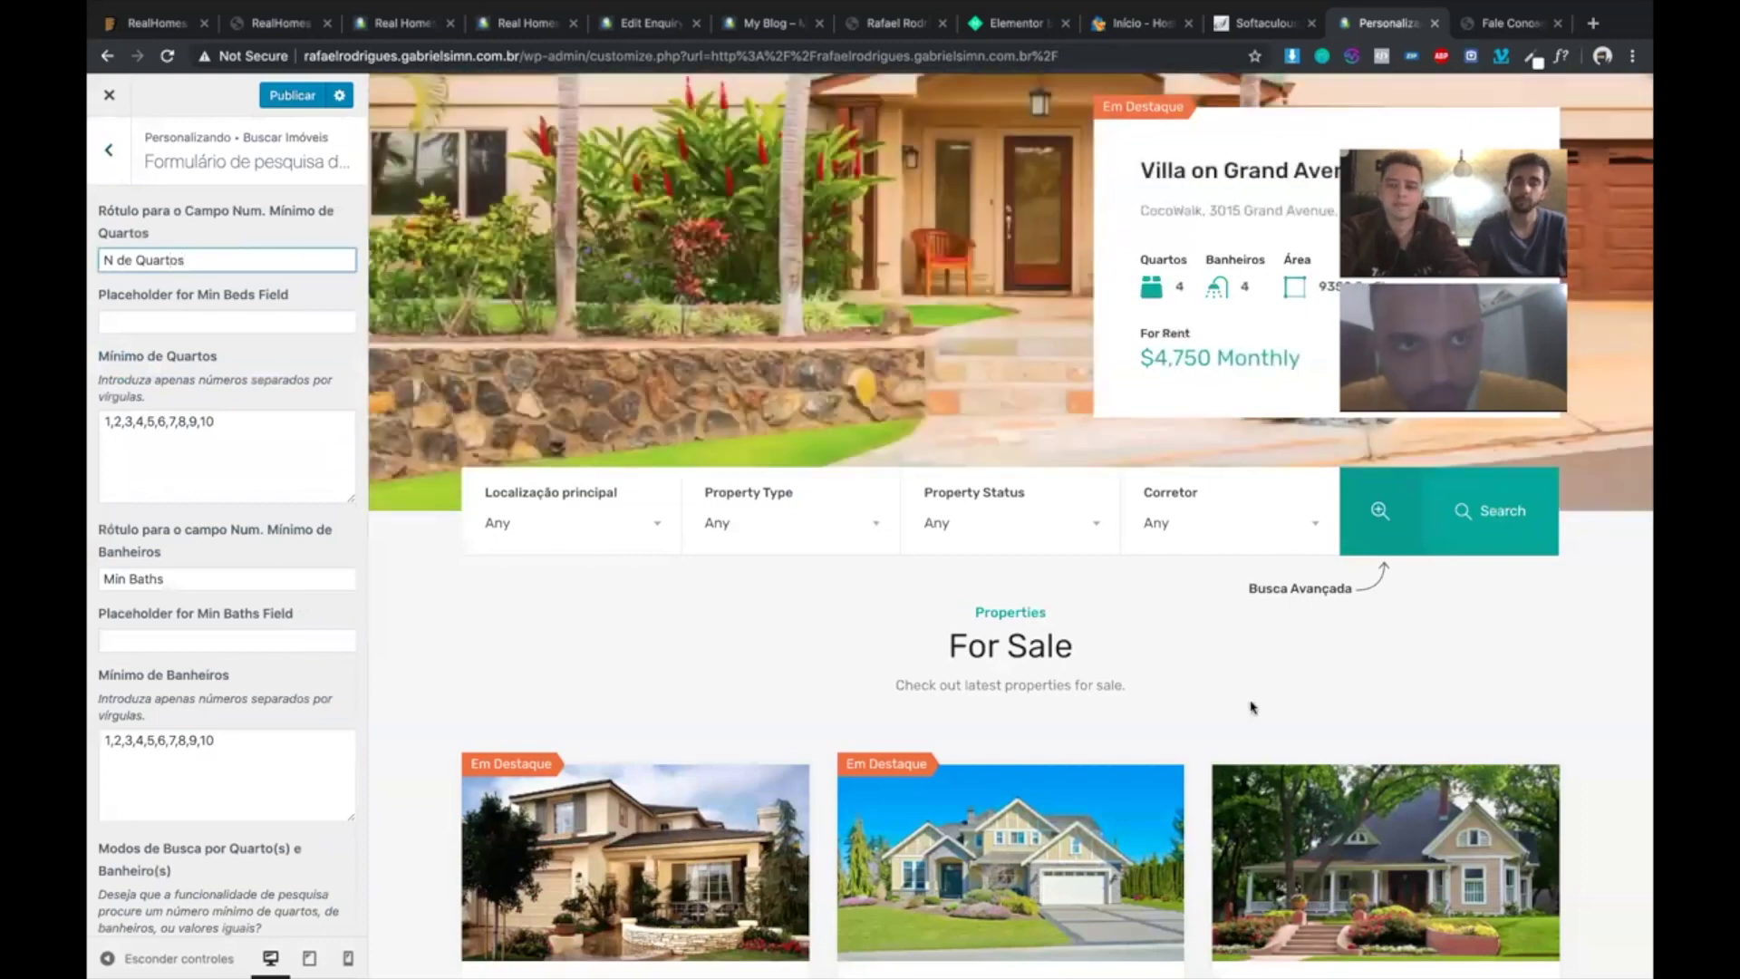
left_click(1381, 533)
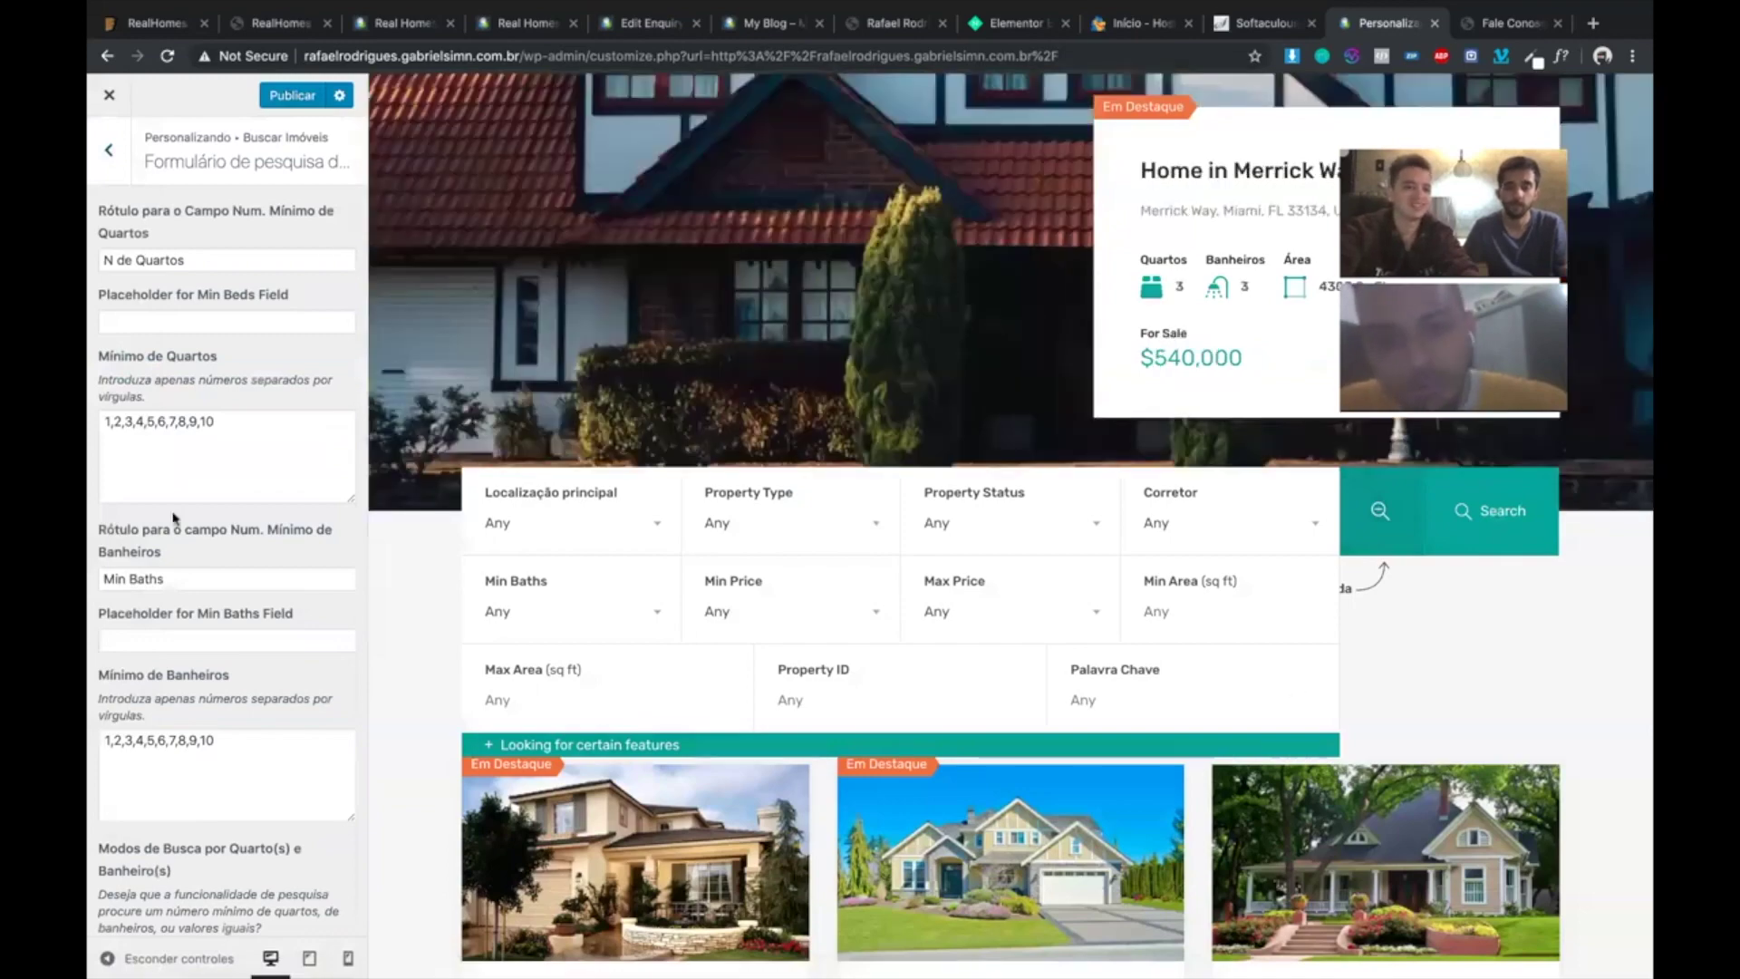
- Relabel the bathrooms field 'N de Banheiros' with placeholder 'Qualquer'
scroll(175, 518, "down", 1)
triple_click(175, 523)
type("N de ")
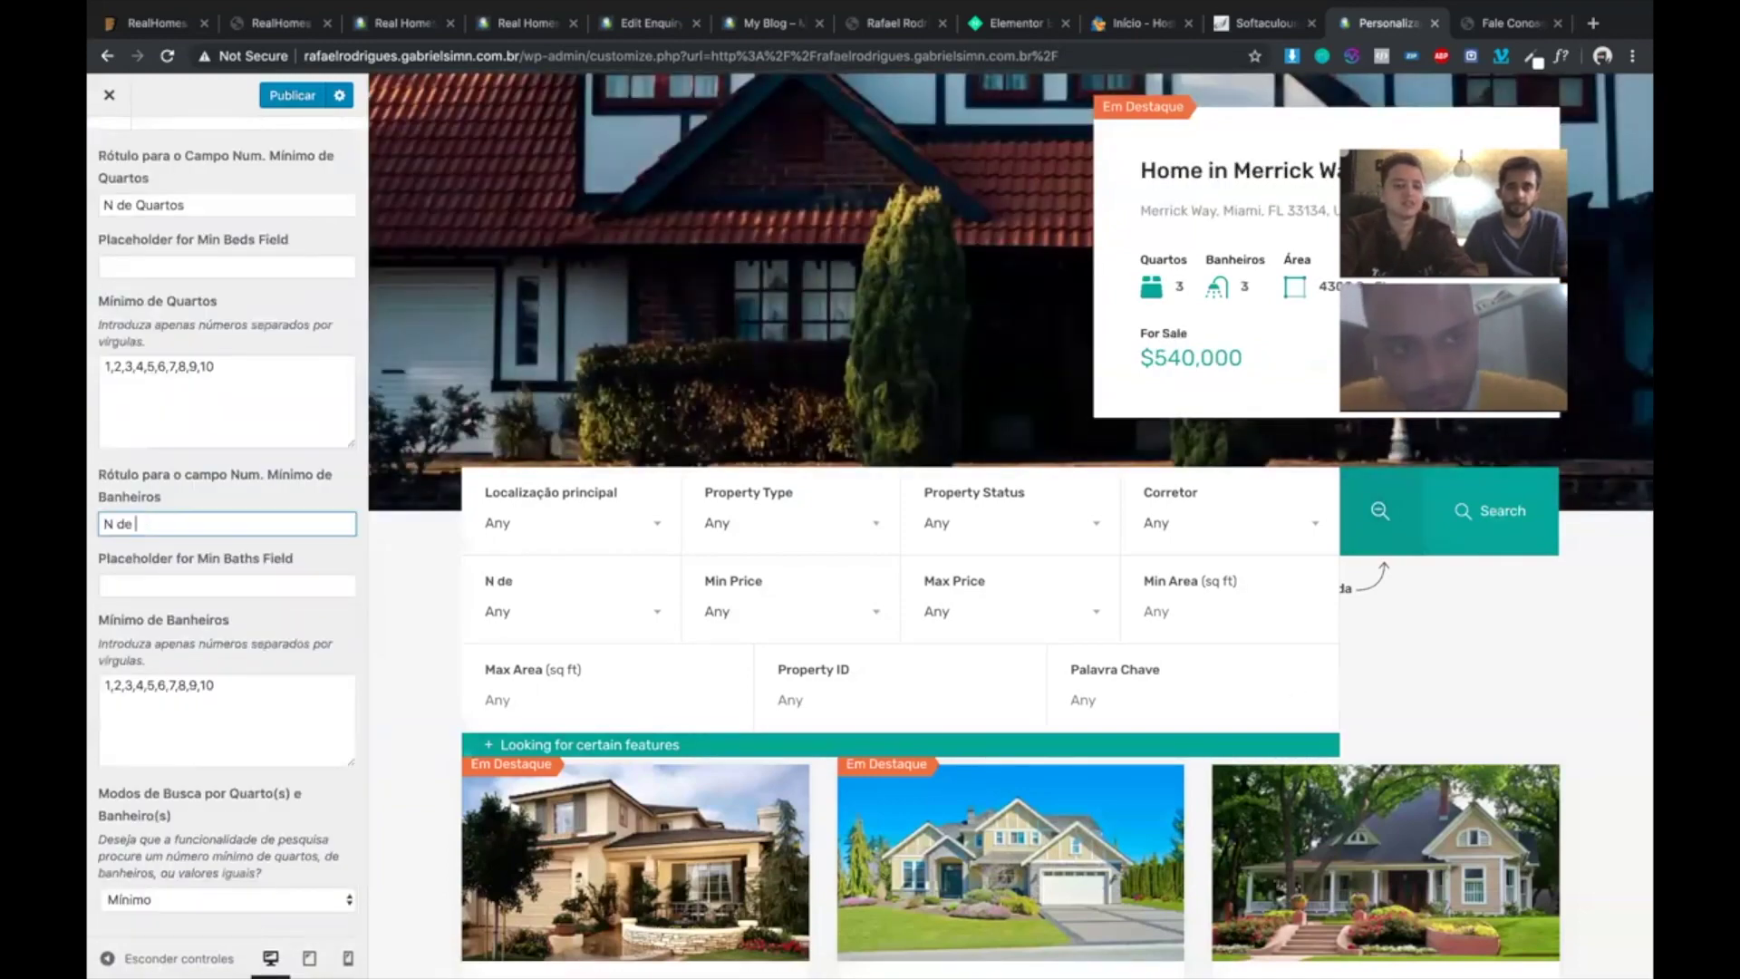
type("Banheiros")
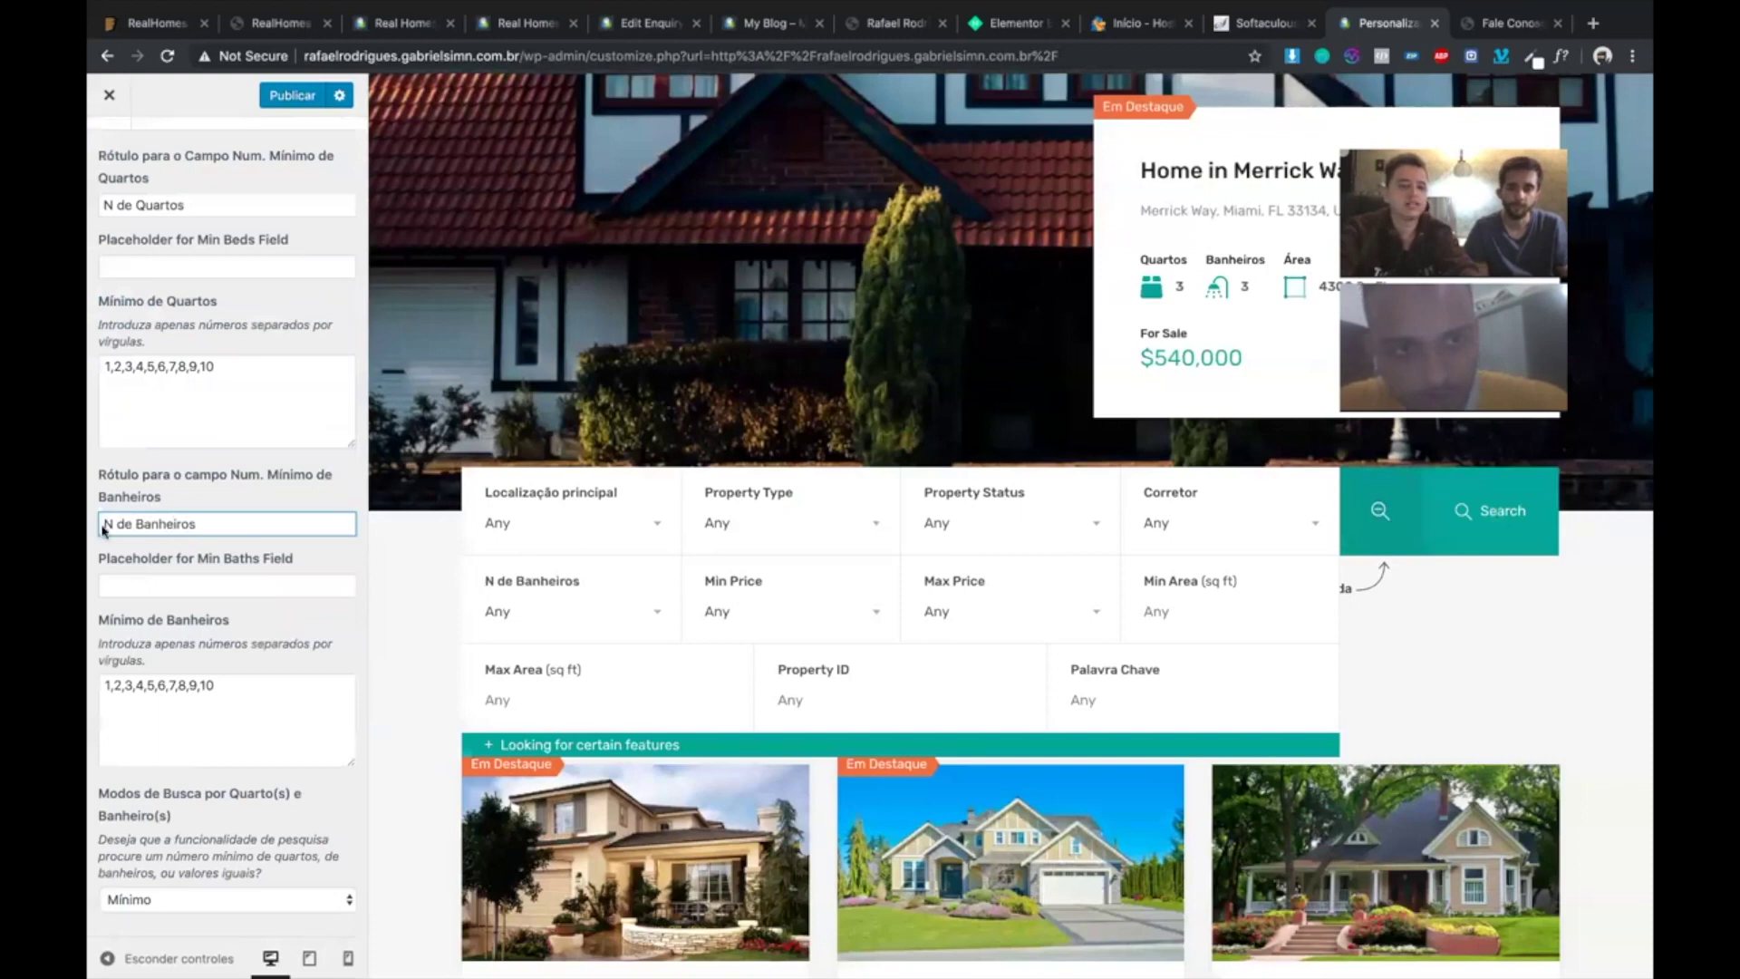
left_click(160, 587)
left_click(254, 478)
left_click(138, 585)
type("Qu")
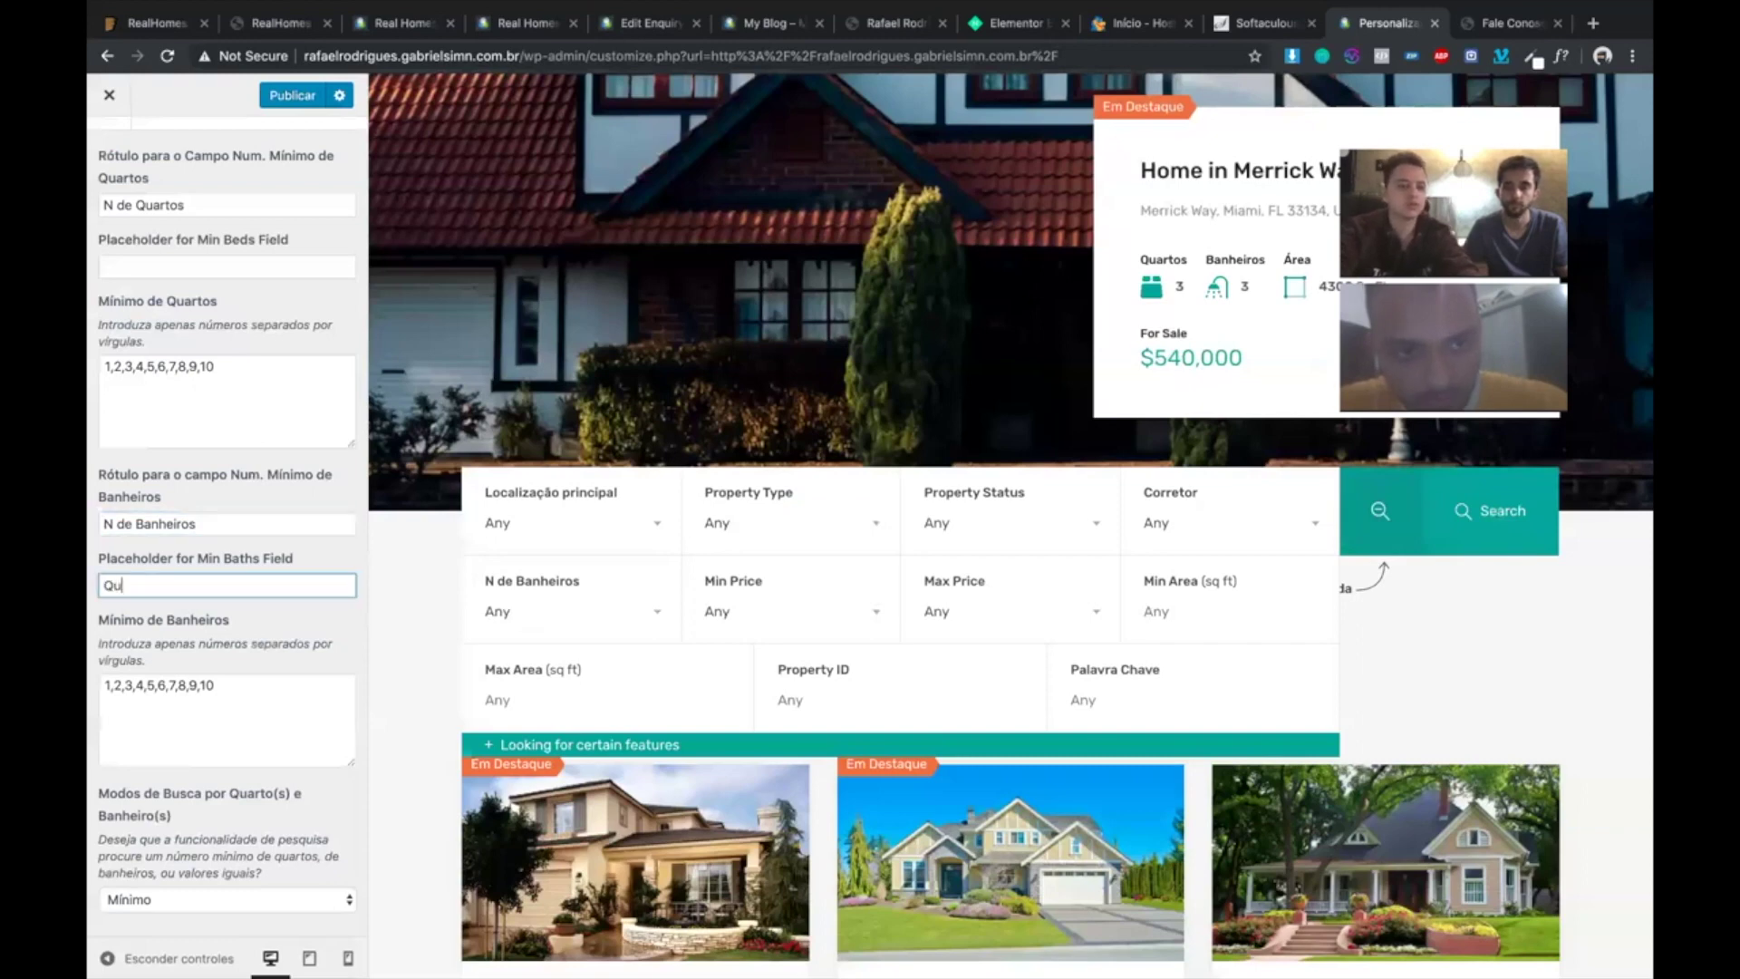
type("alquer")
- Review the bedroom and bathroom value lists and the N de Banheiros dropdown in the preview
left_click(242, 705)
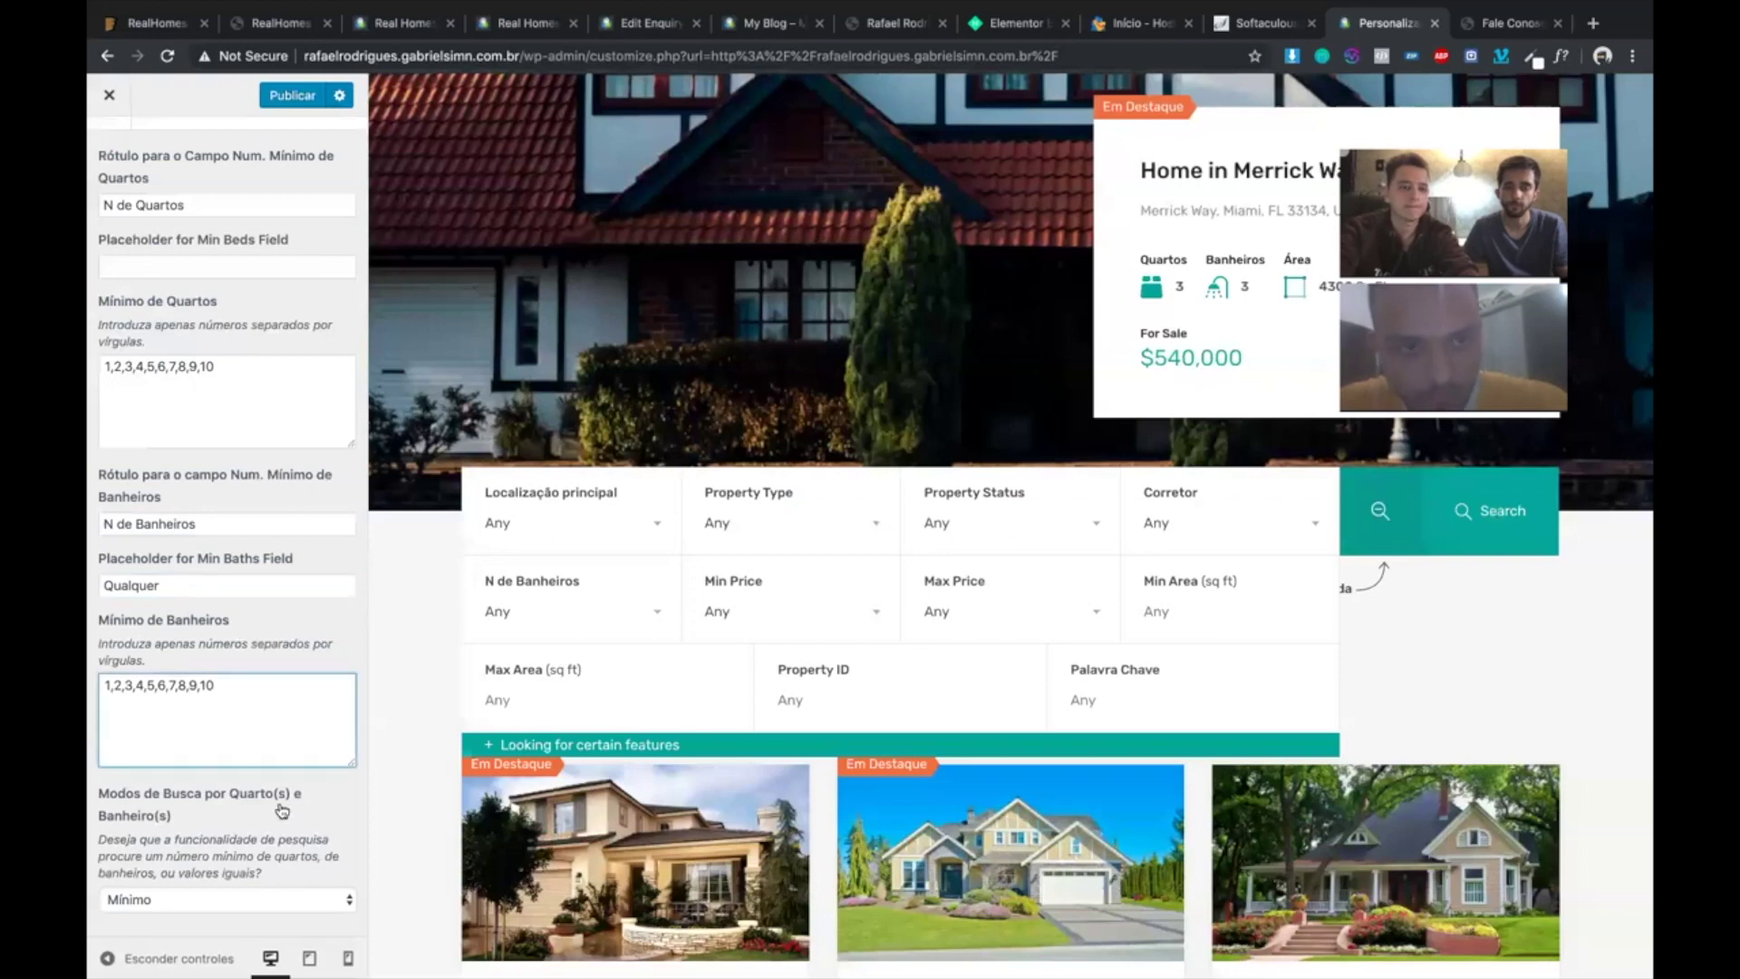
left_click(253, 390)
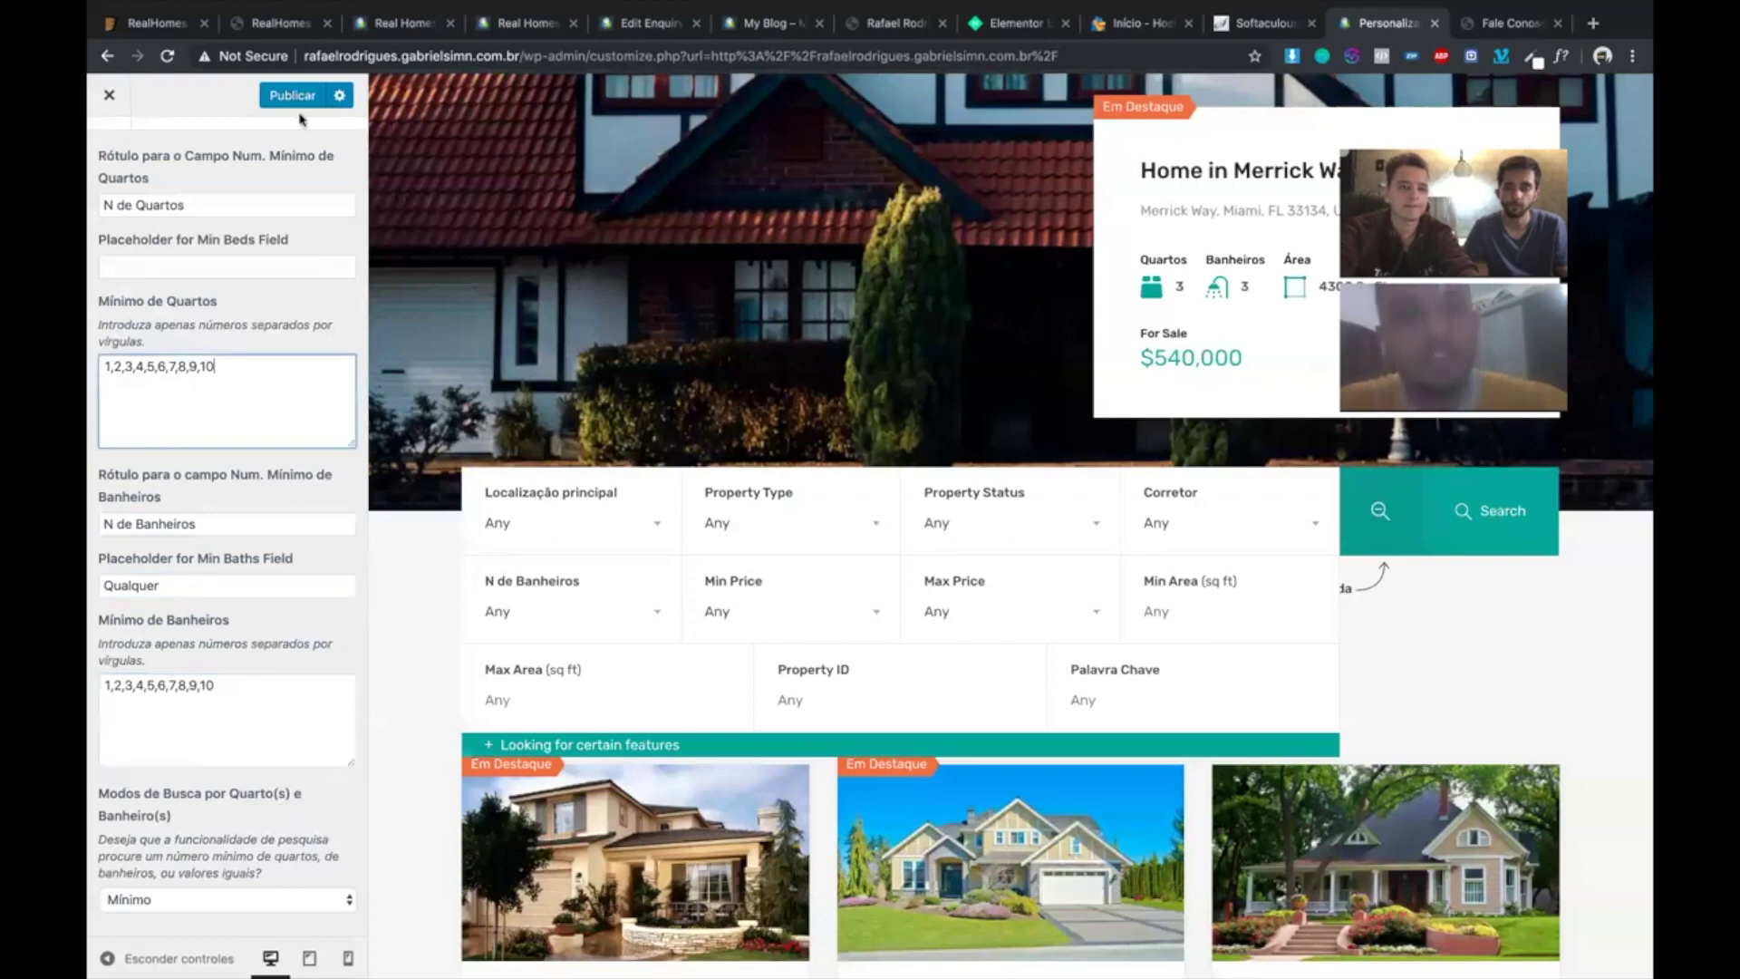
left_click(501, 620)
left_click(476, 614)
left_click(137, 586)
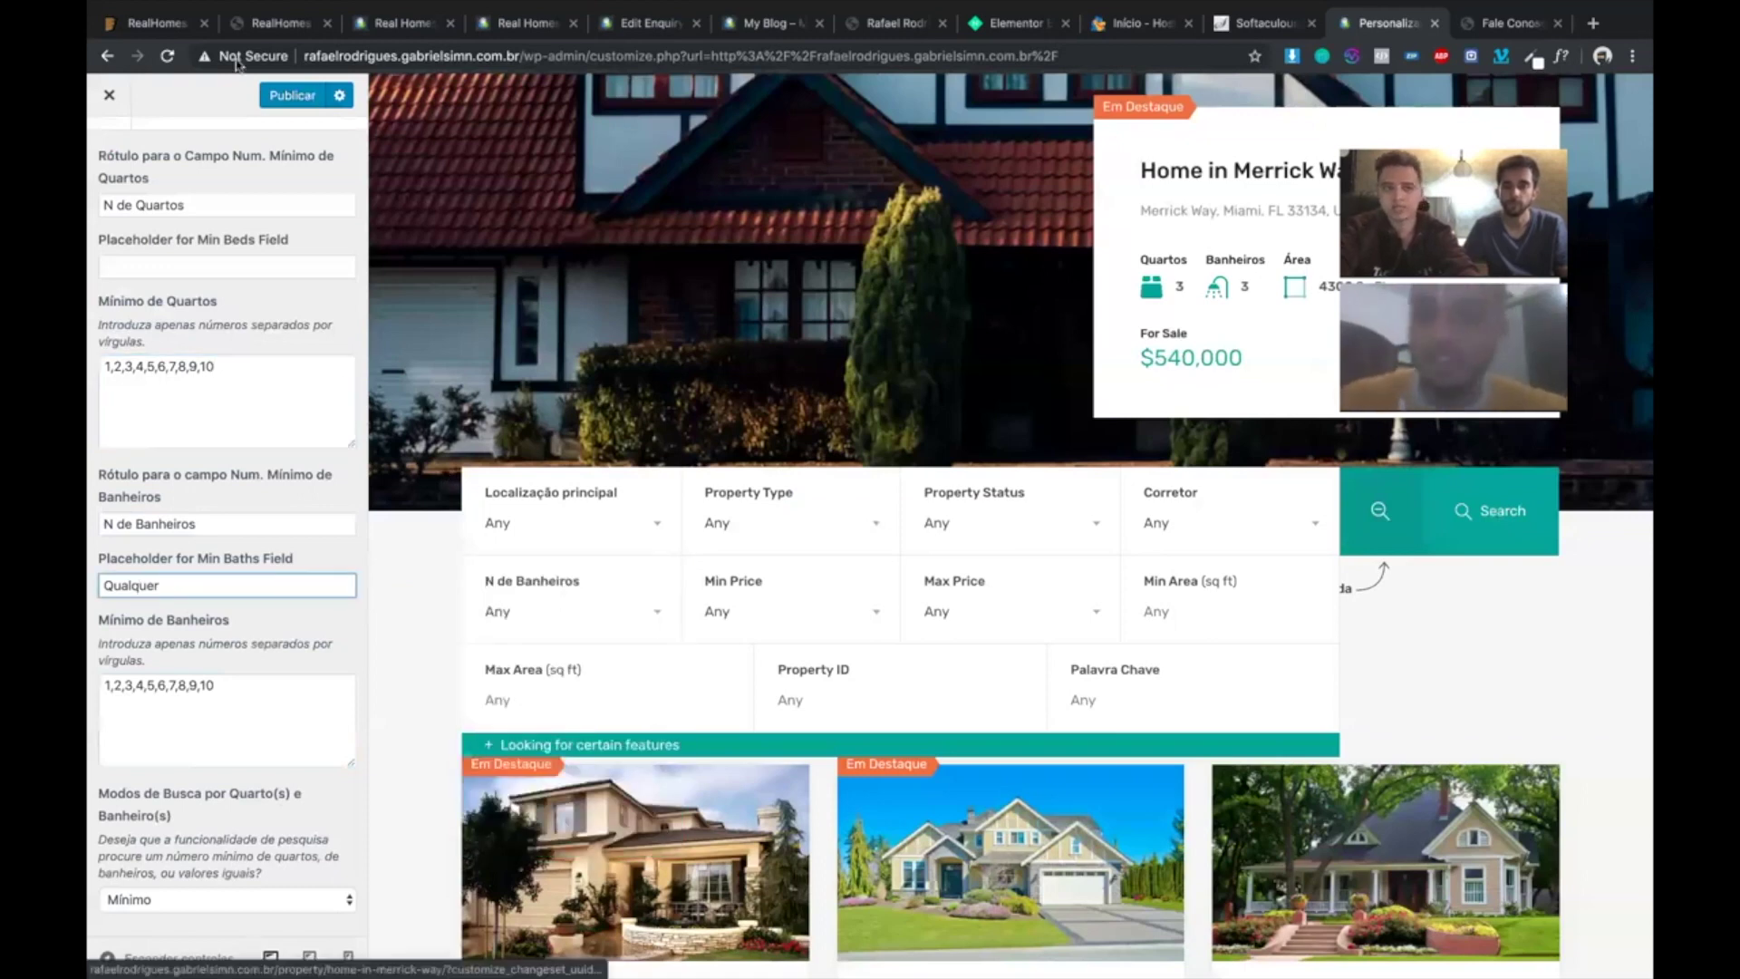
scroll(231, 488, "up", 2)
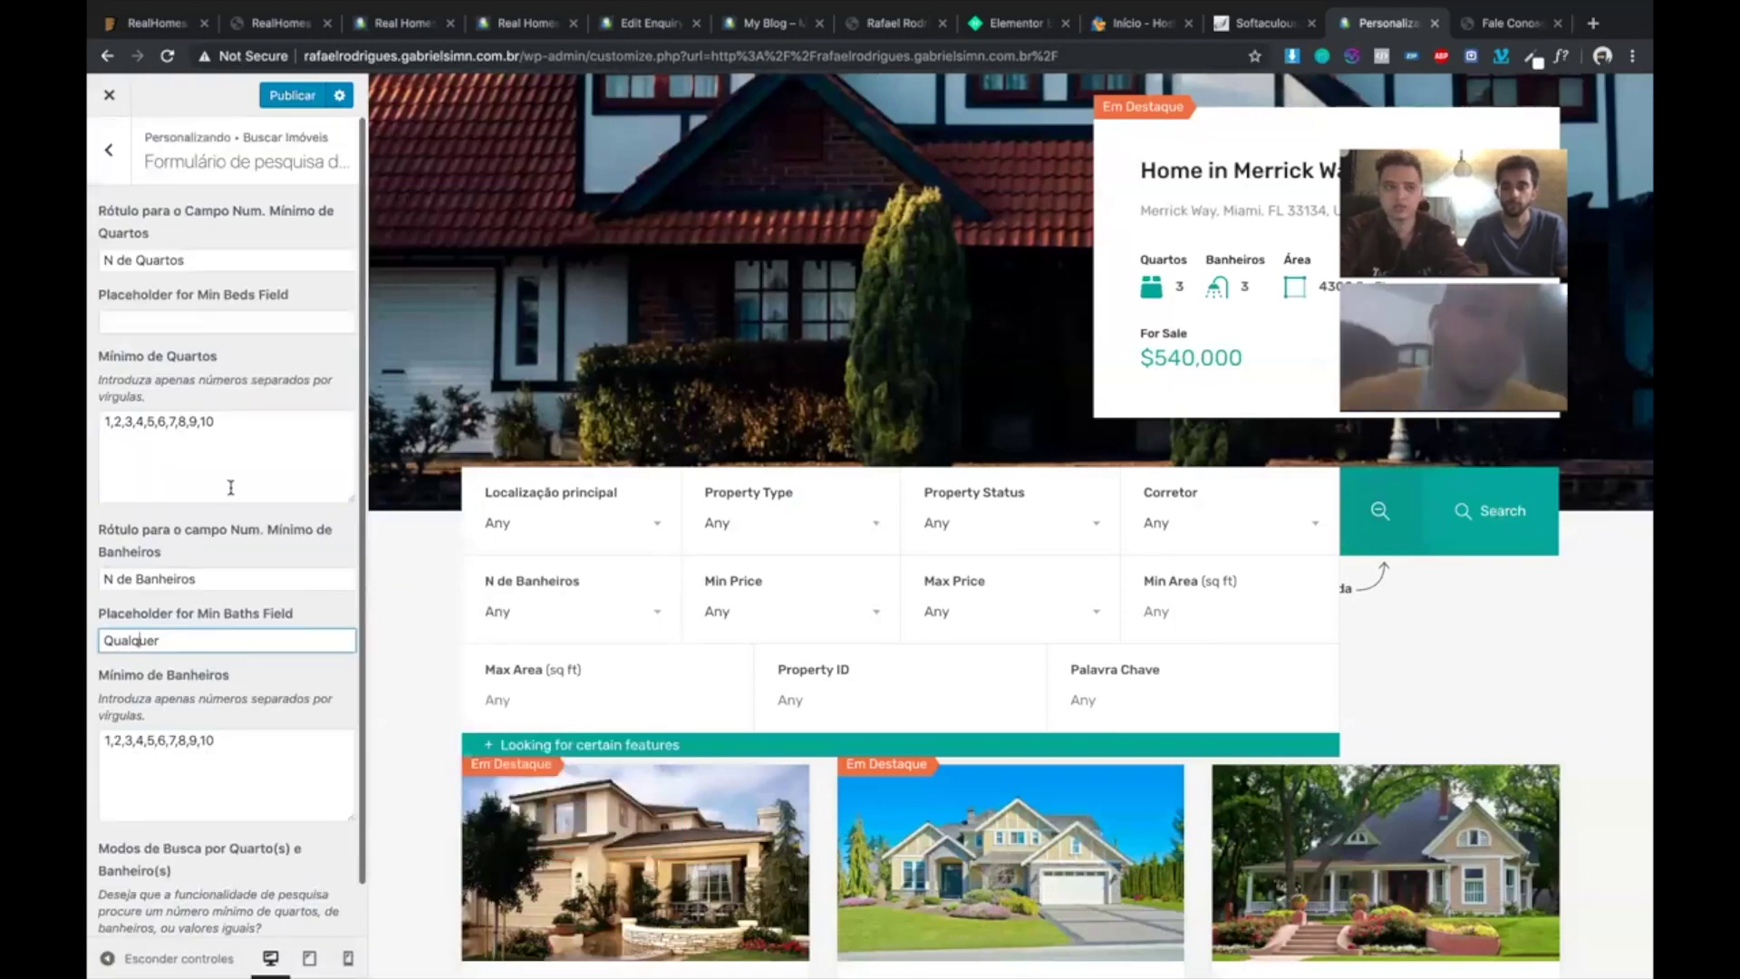
- Return to the main Customizer menu and look through Site Identity, Estilos, Menus and Widgets
left_click(109, 152)
left_click(109, 154)
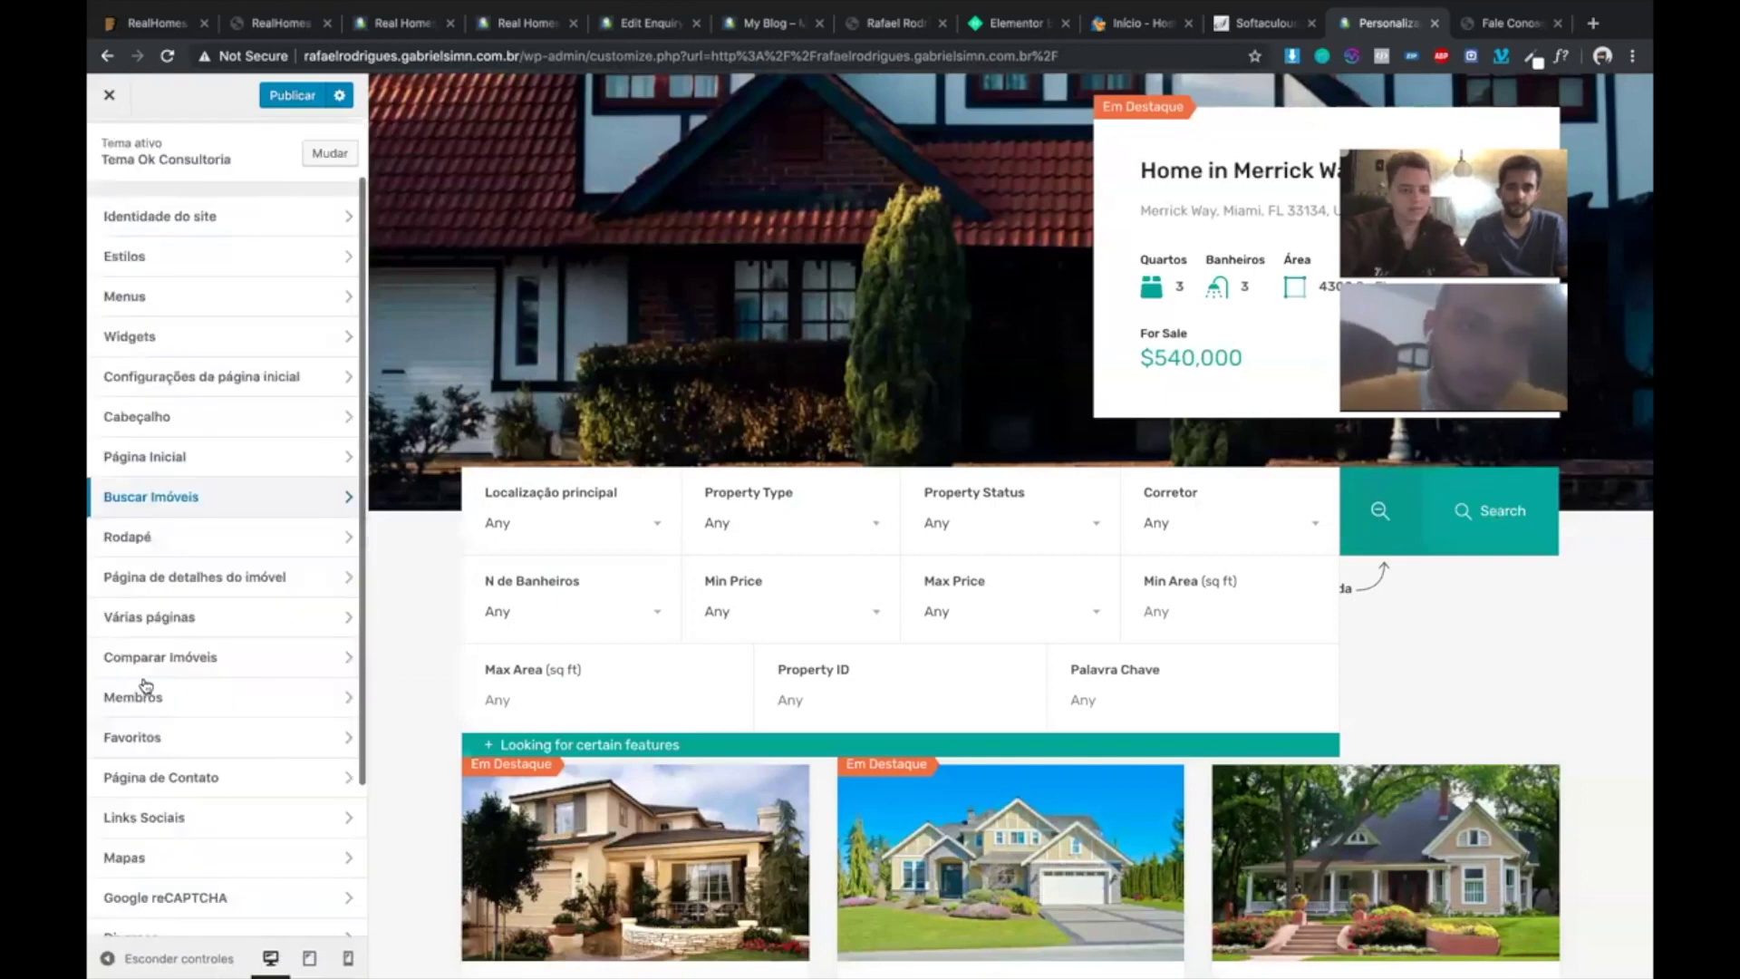
scroll(145, 517, "down", 3)
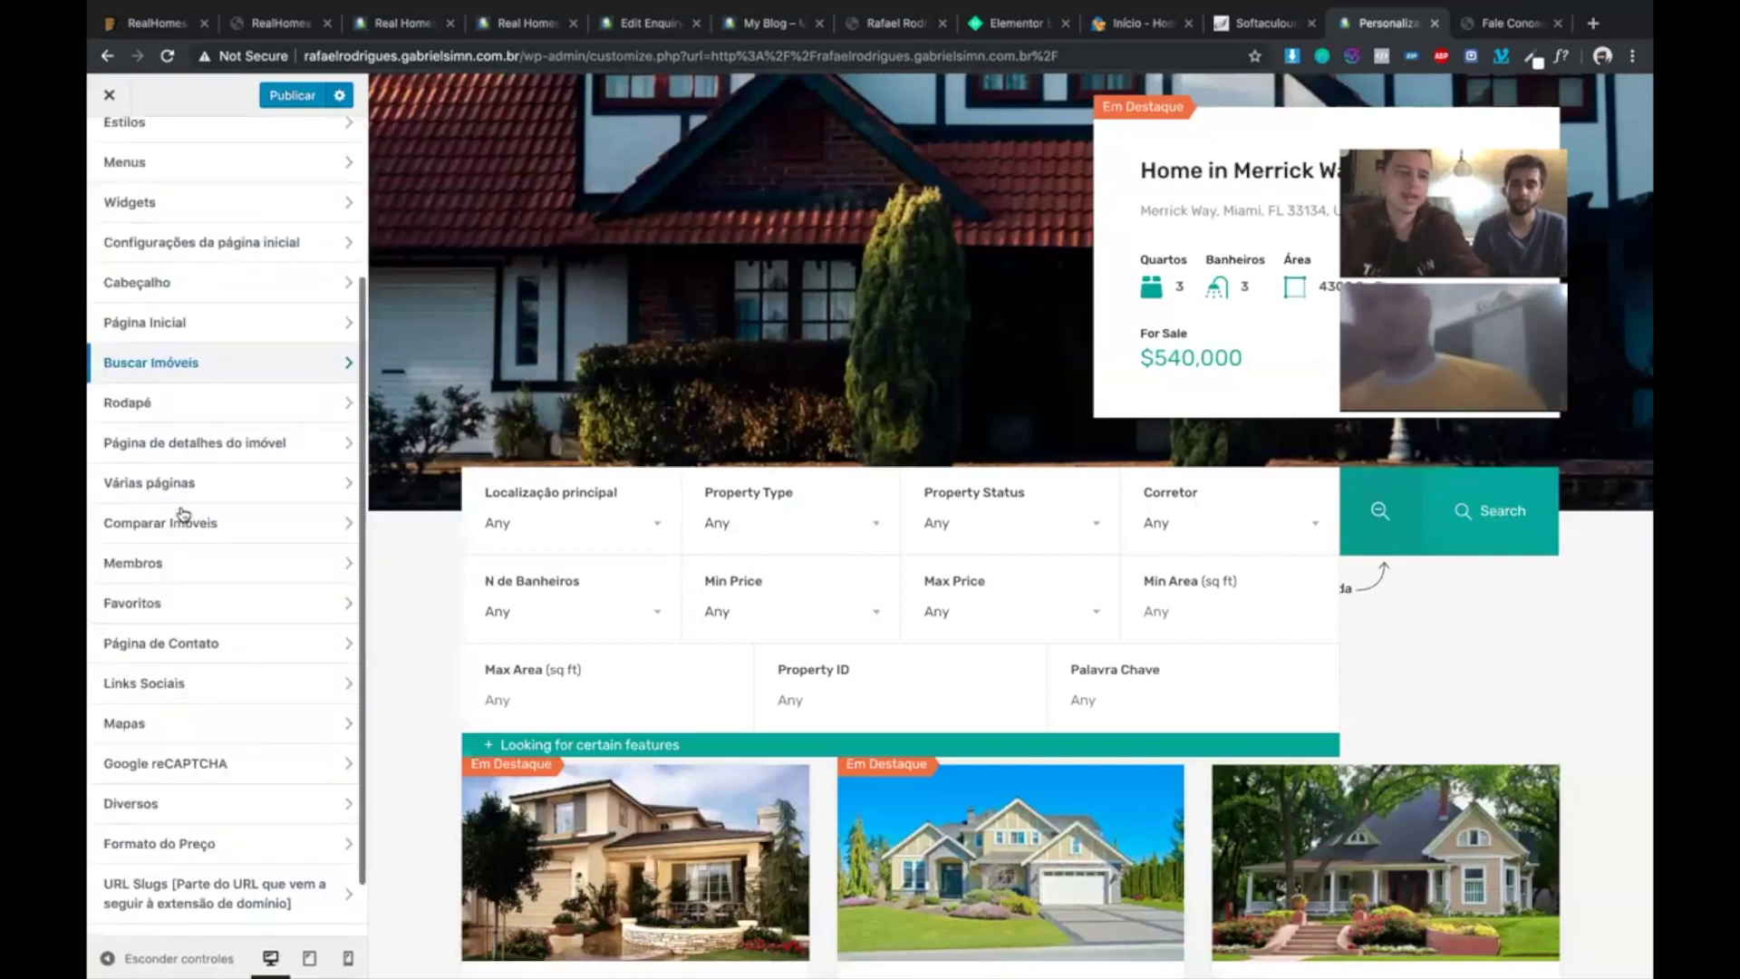
scroll(183, 516, "up", 2)
left_click(167, 160)
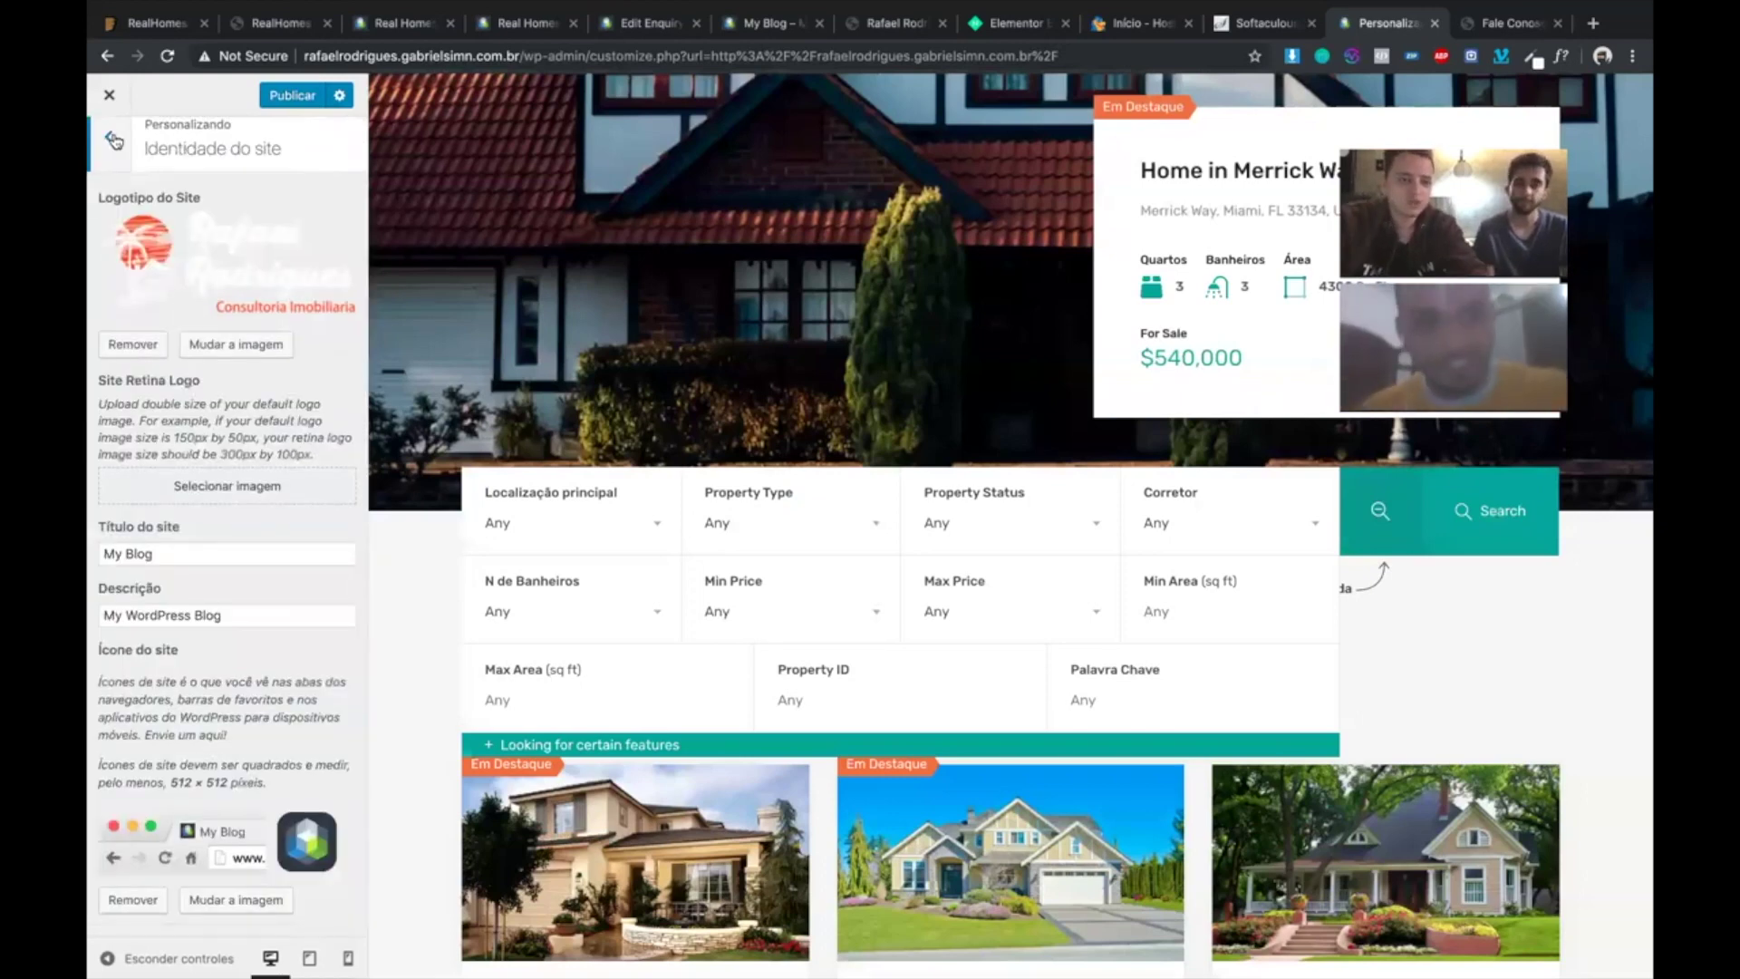
key("Escape")
left_click(172, 281)
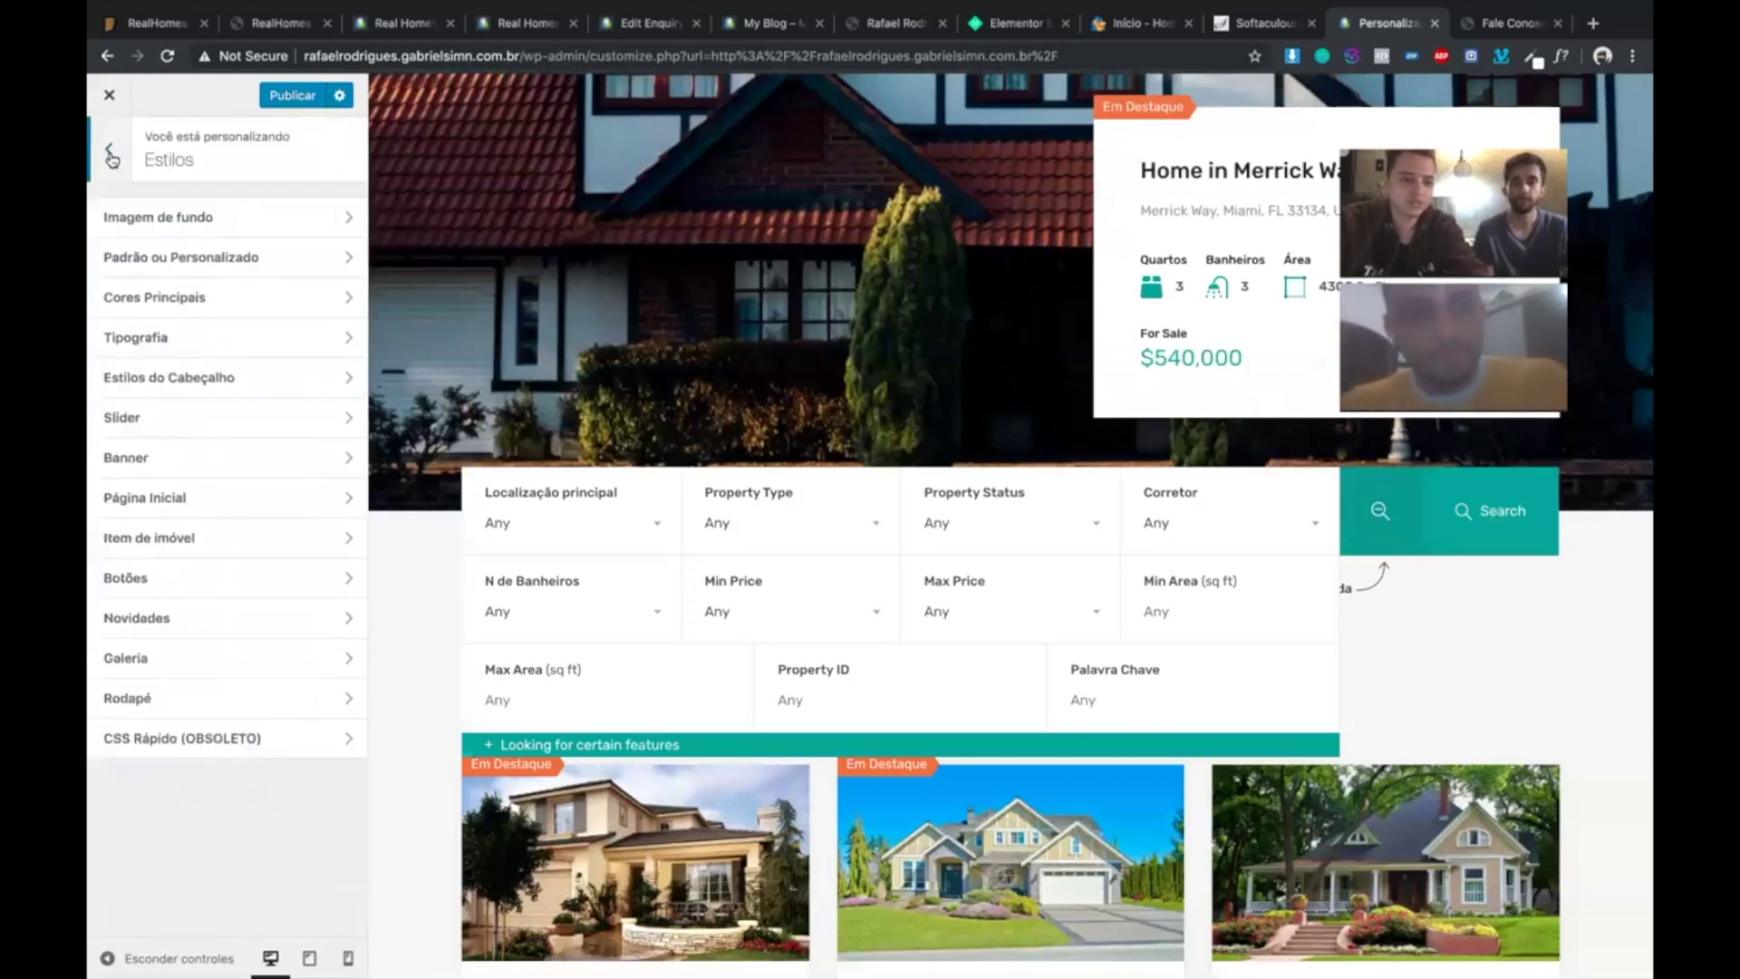
key("Escape")
left_click(184, 319)
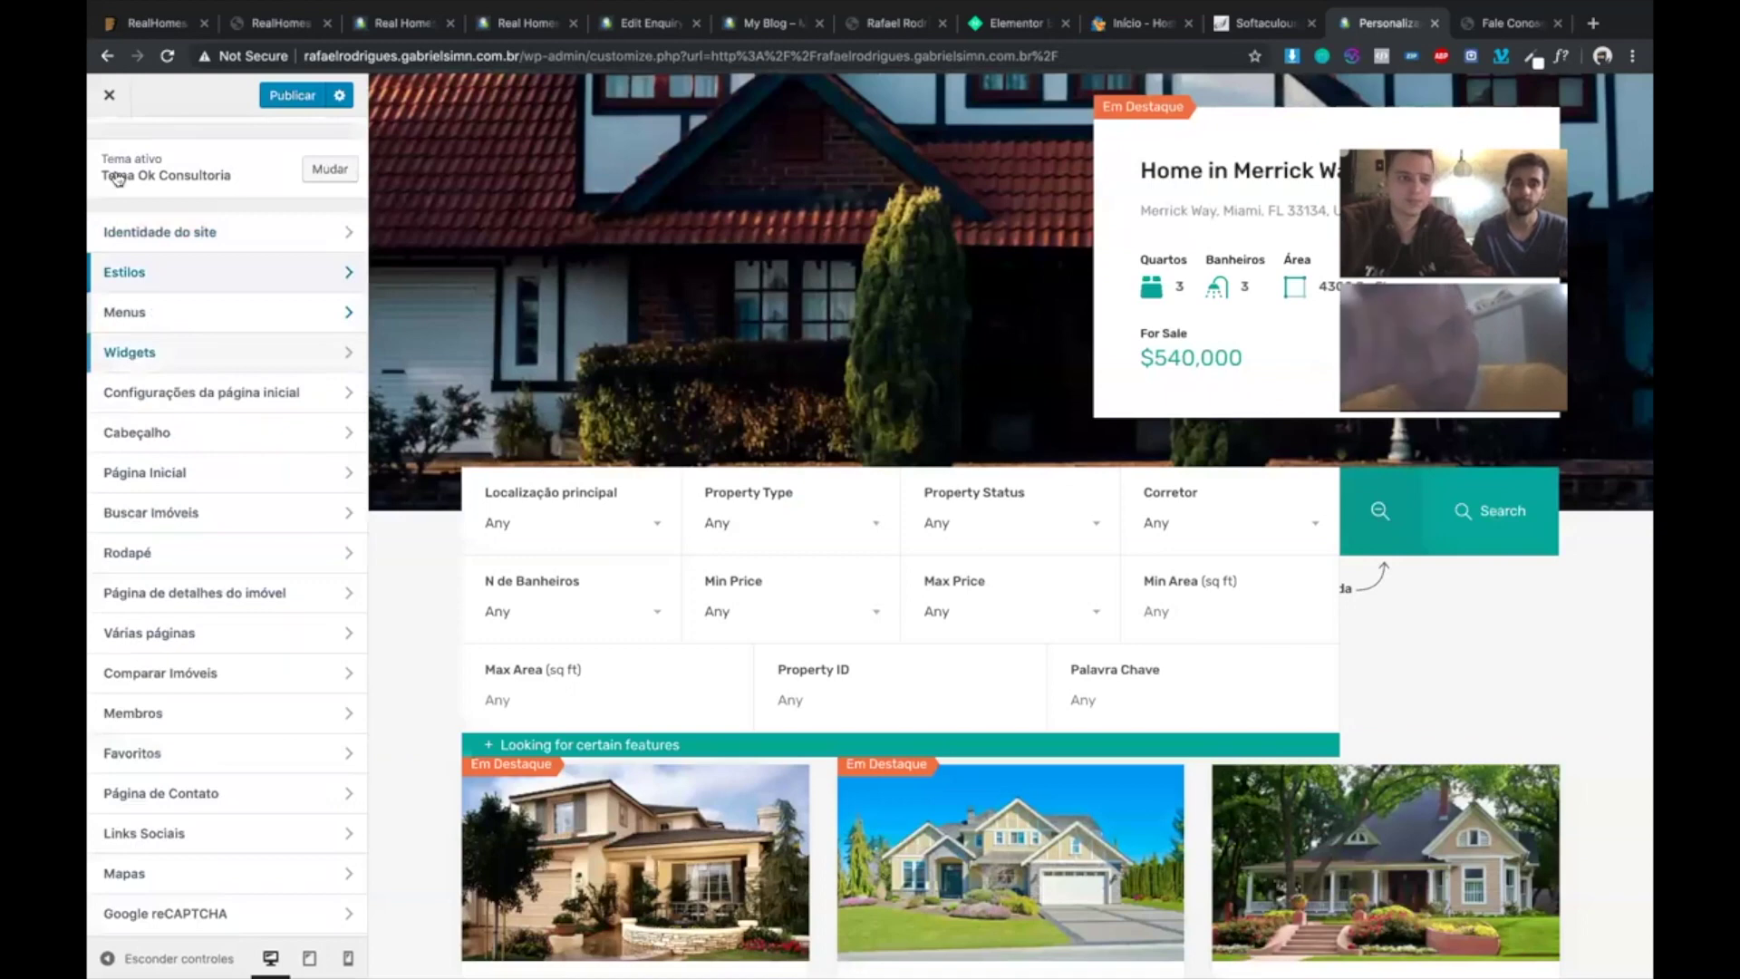
key("Escape")
left_click(174, 369)
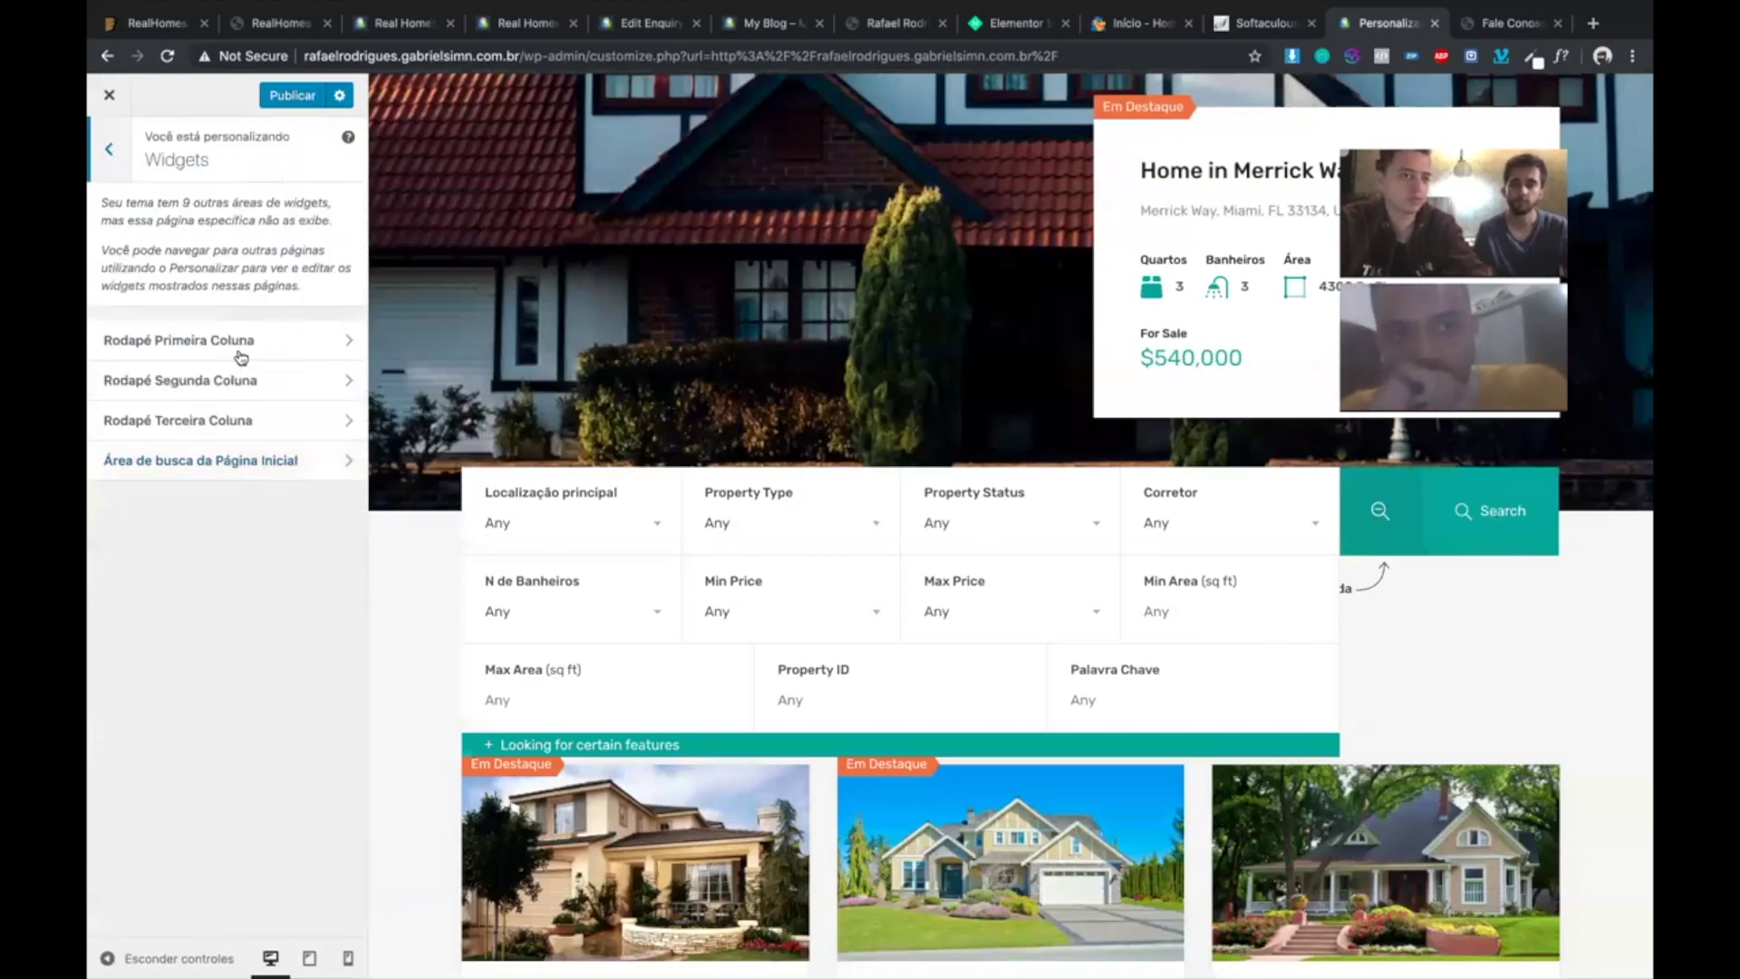
key("Escape")
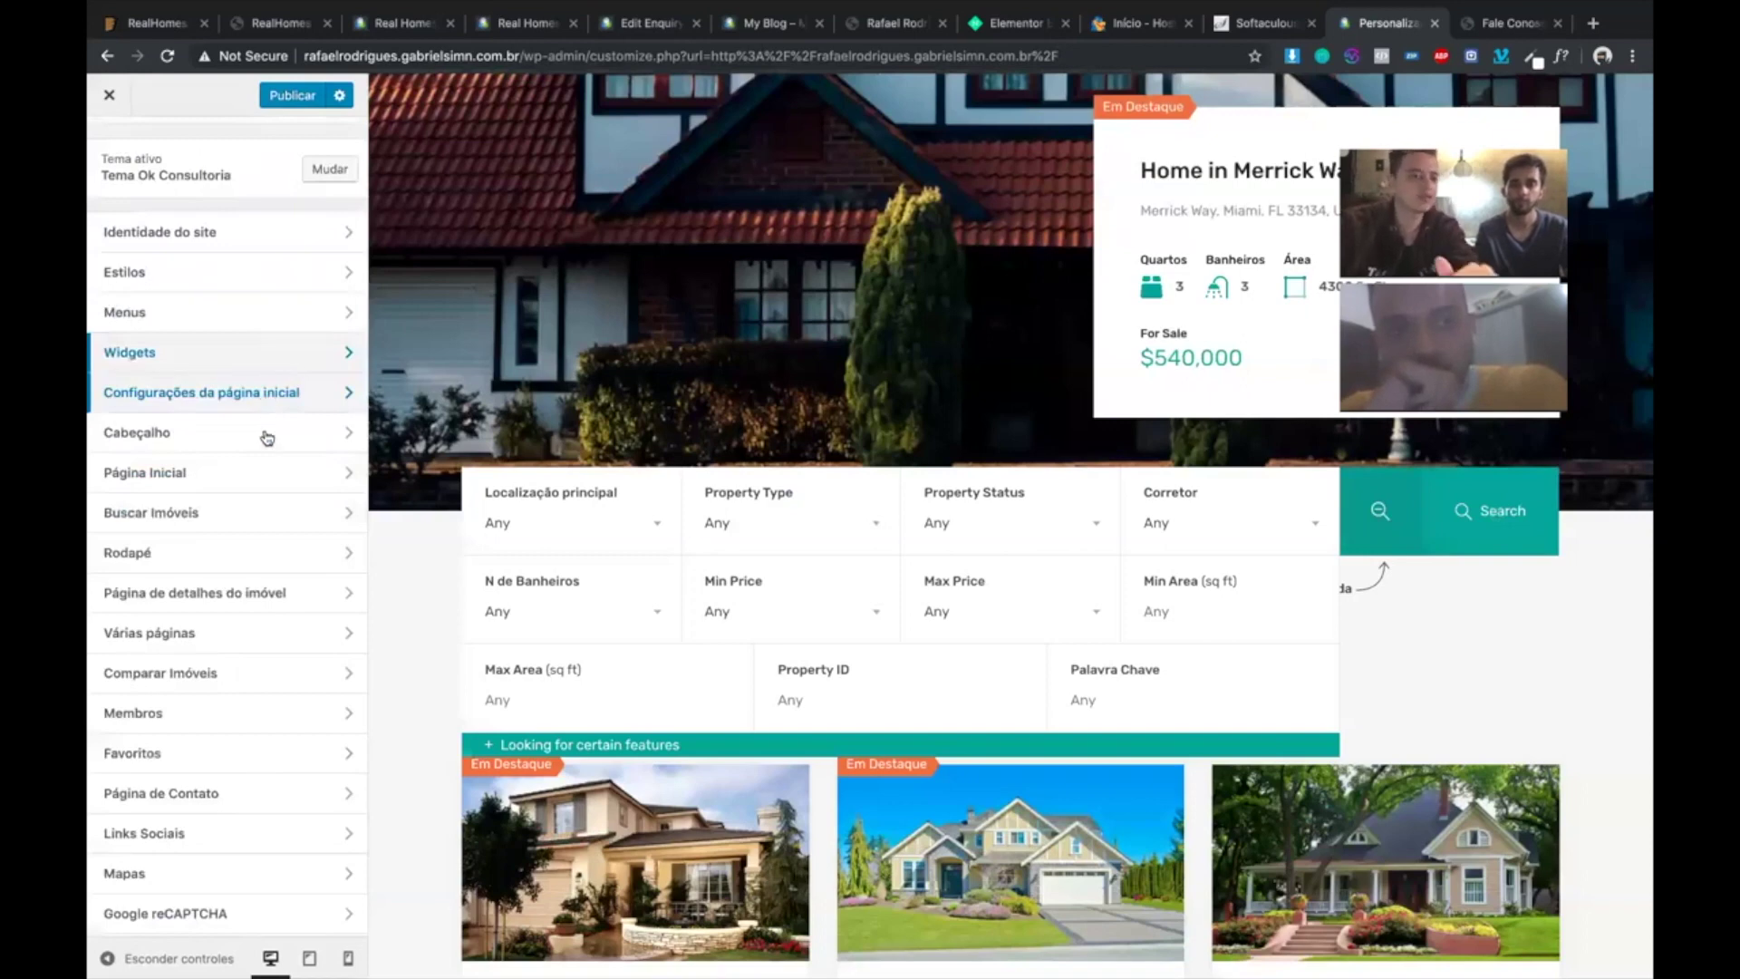
- Scroll the live preview down to the dark footer with the Real Homes logo
scroll(265, 436, "down", 3)
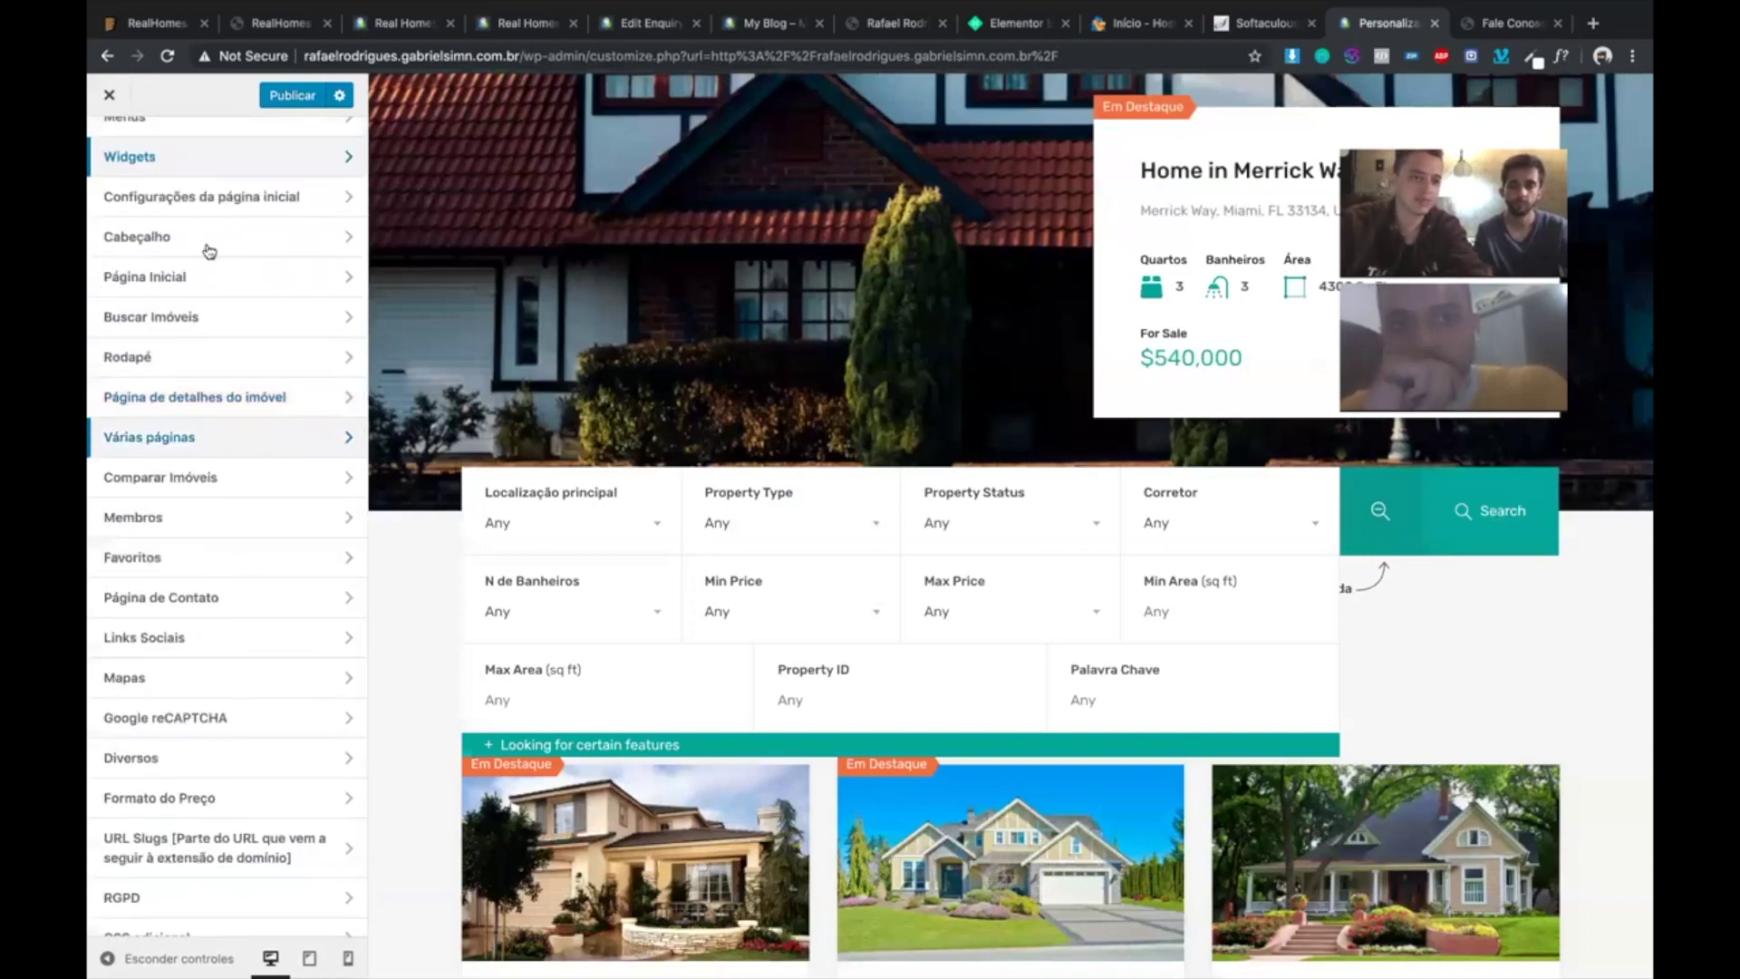
scroll(208, 252, "down", 1)
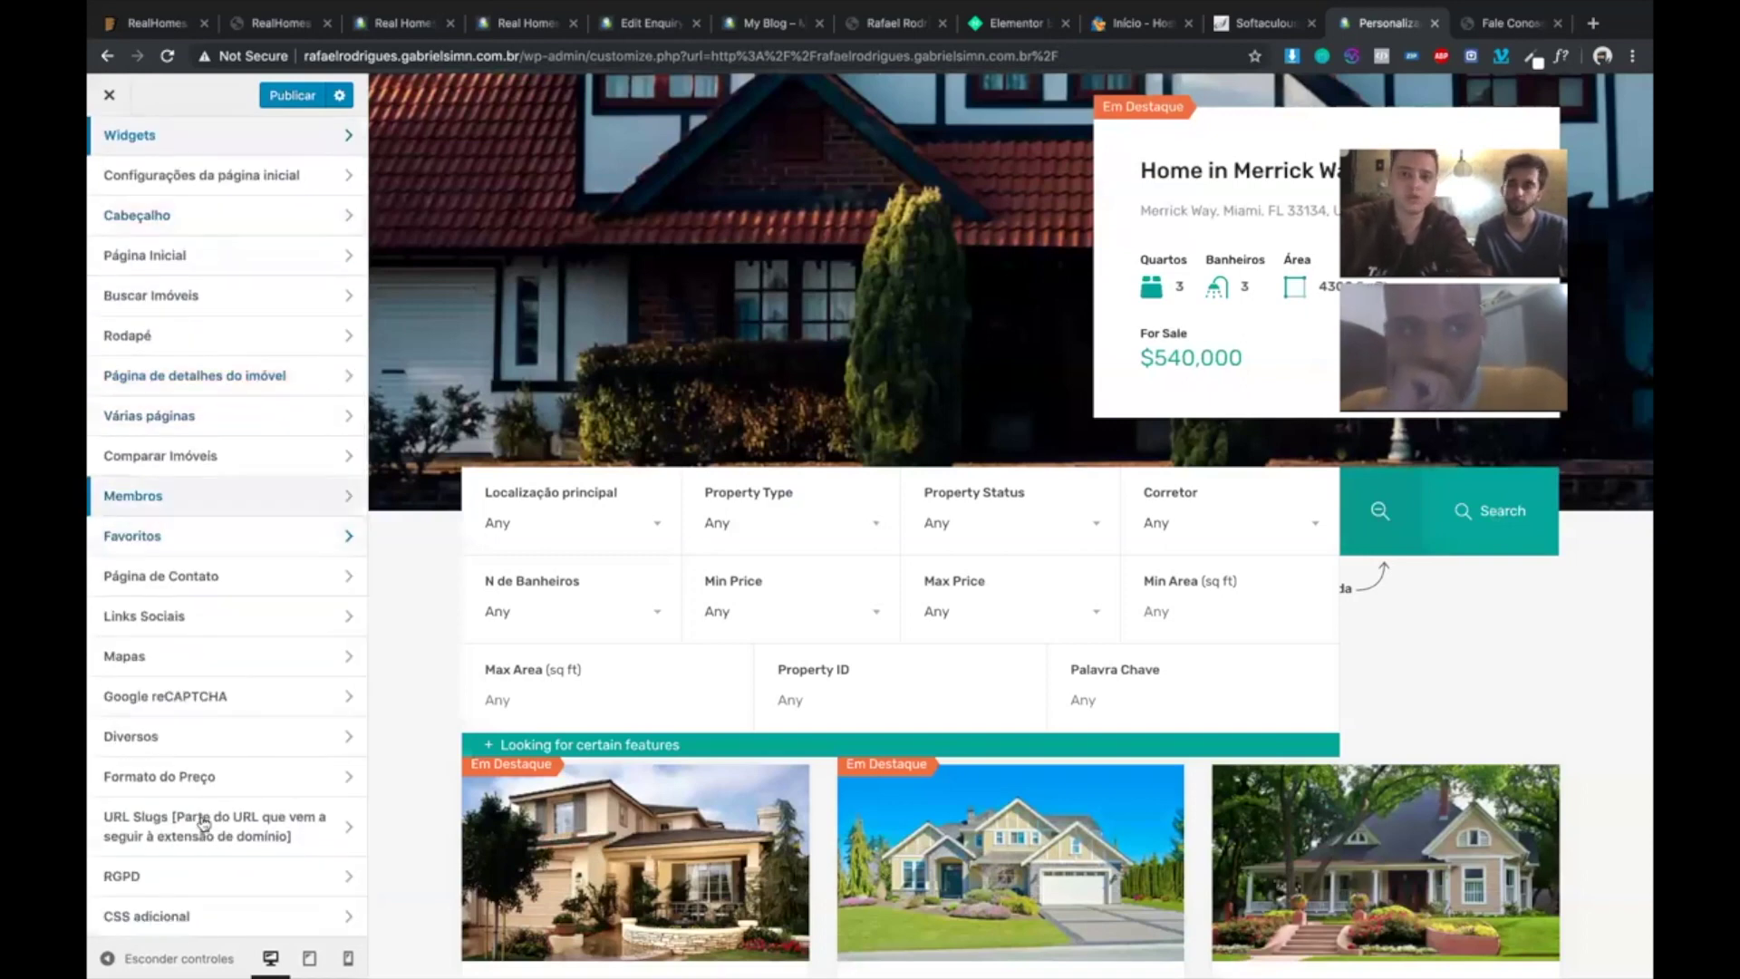
scroll(699, 412, "up", 5)
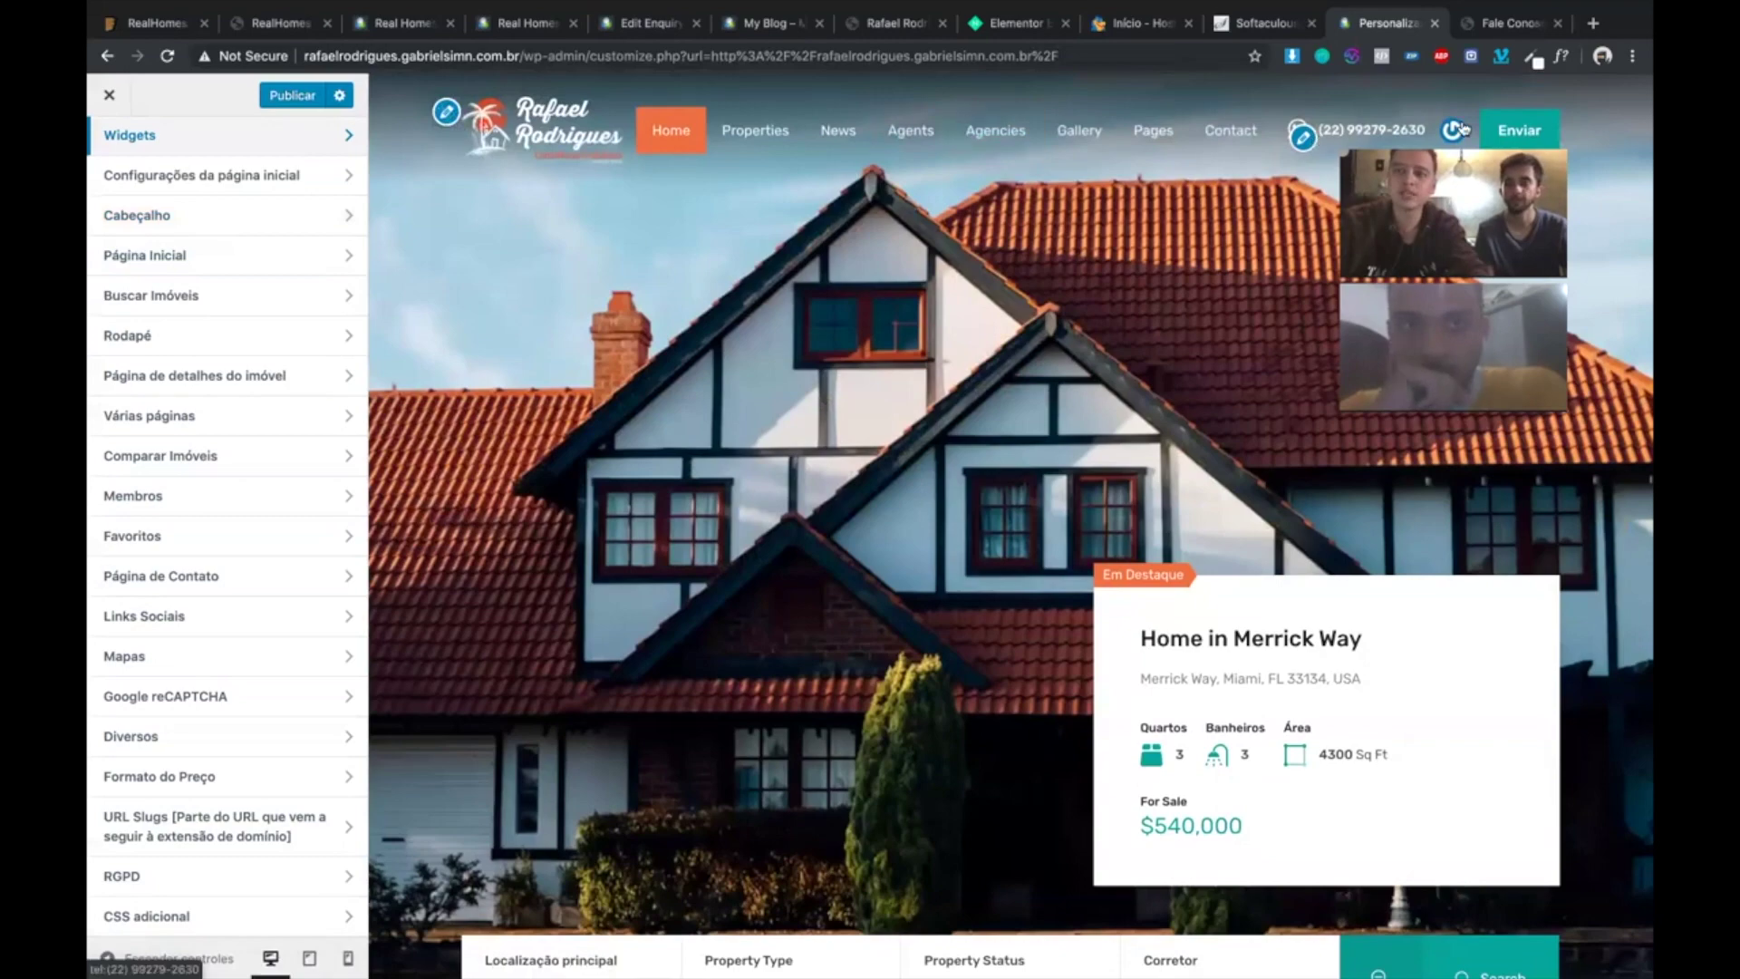
scroll(649, 464, "down", 10)
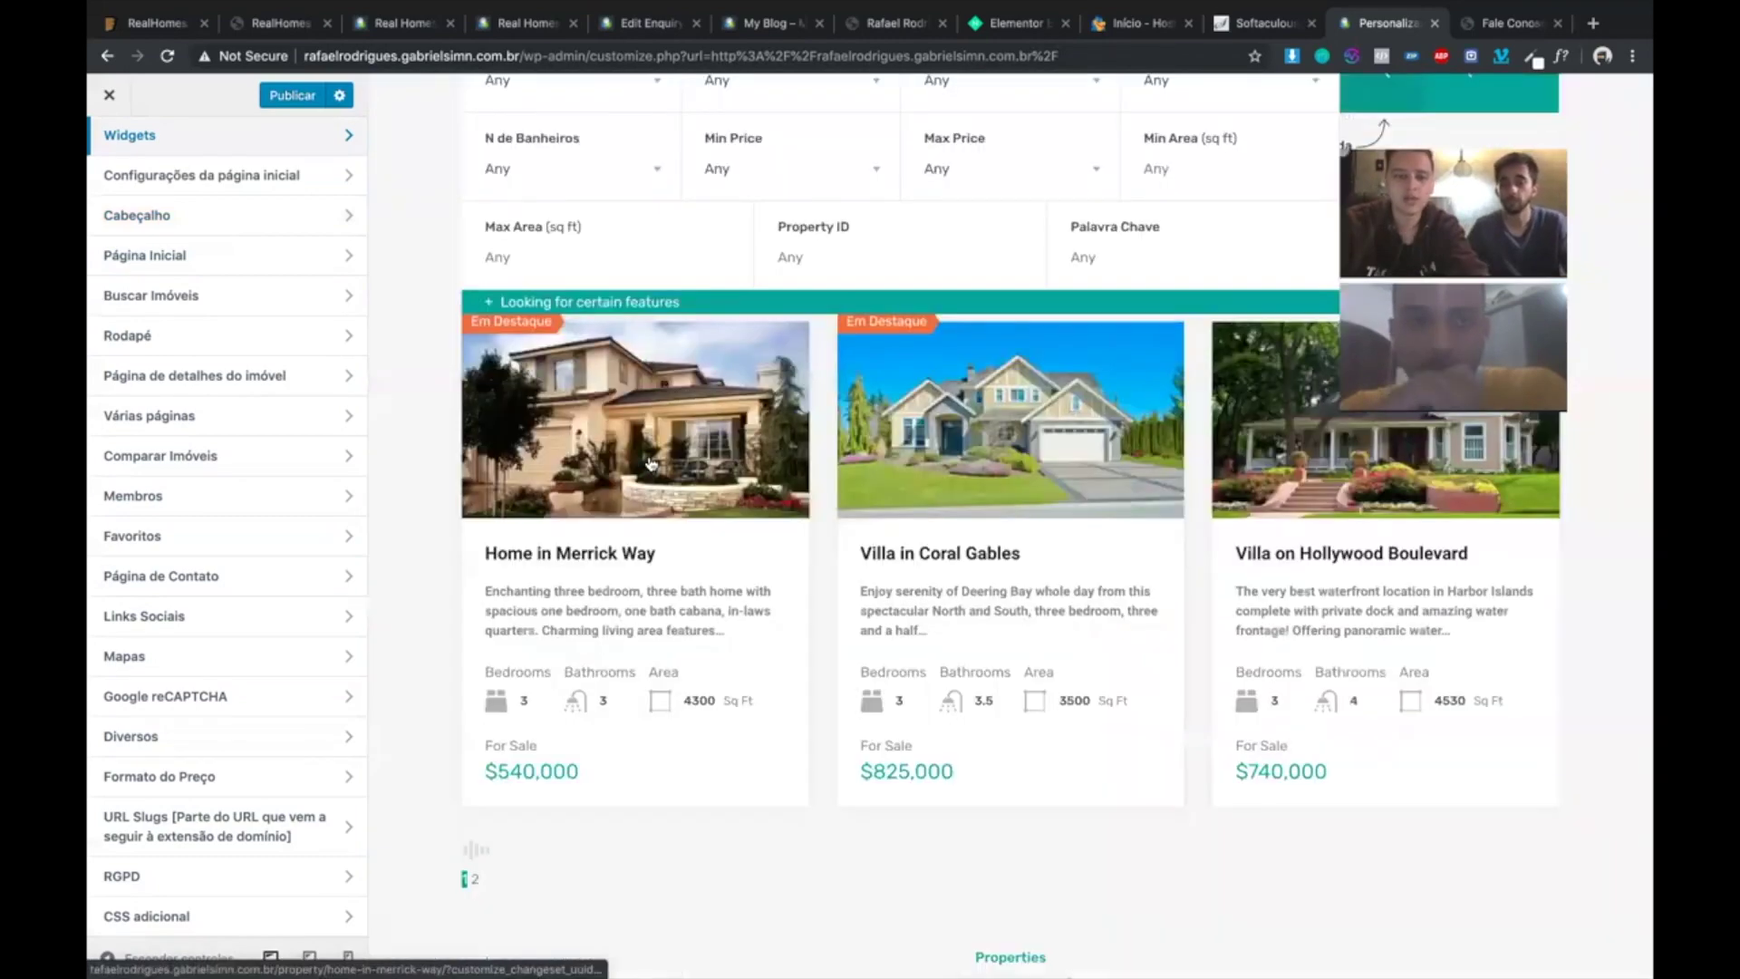
scroll(650, 464, "down", 15)
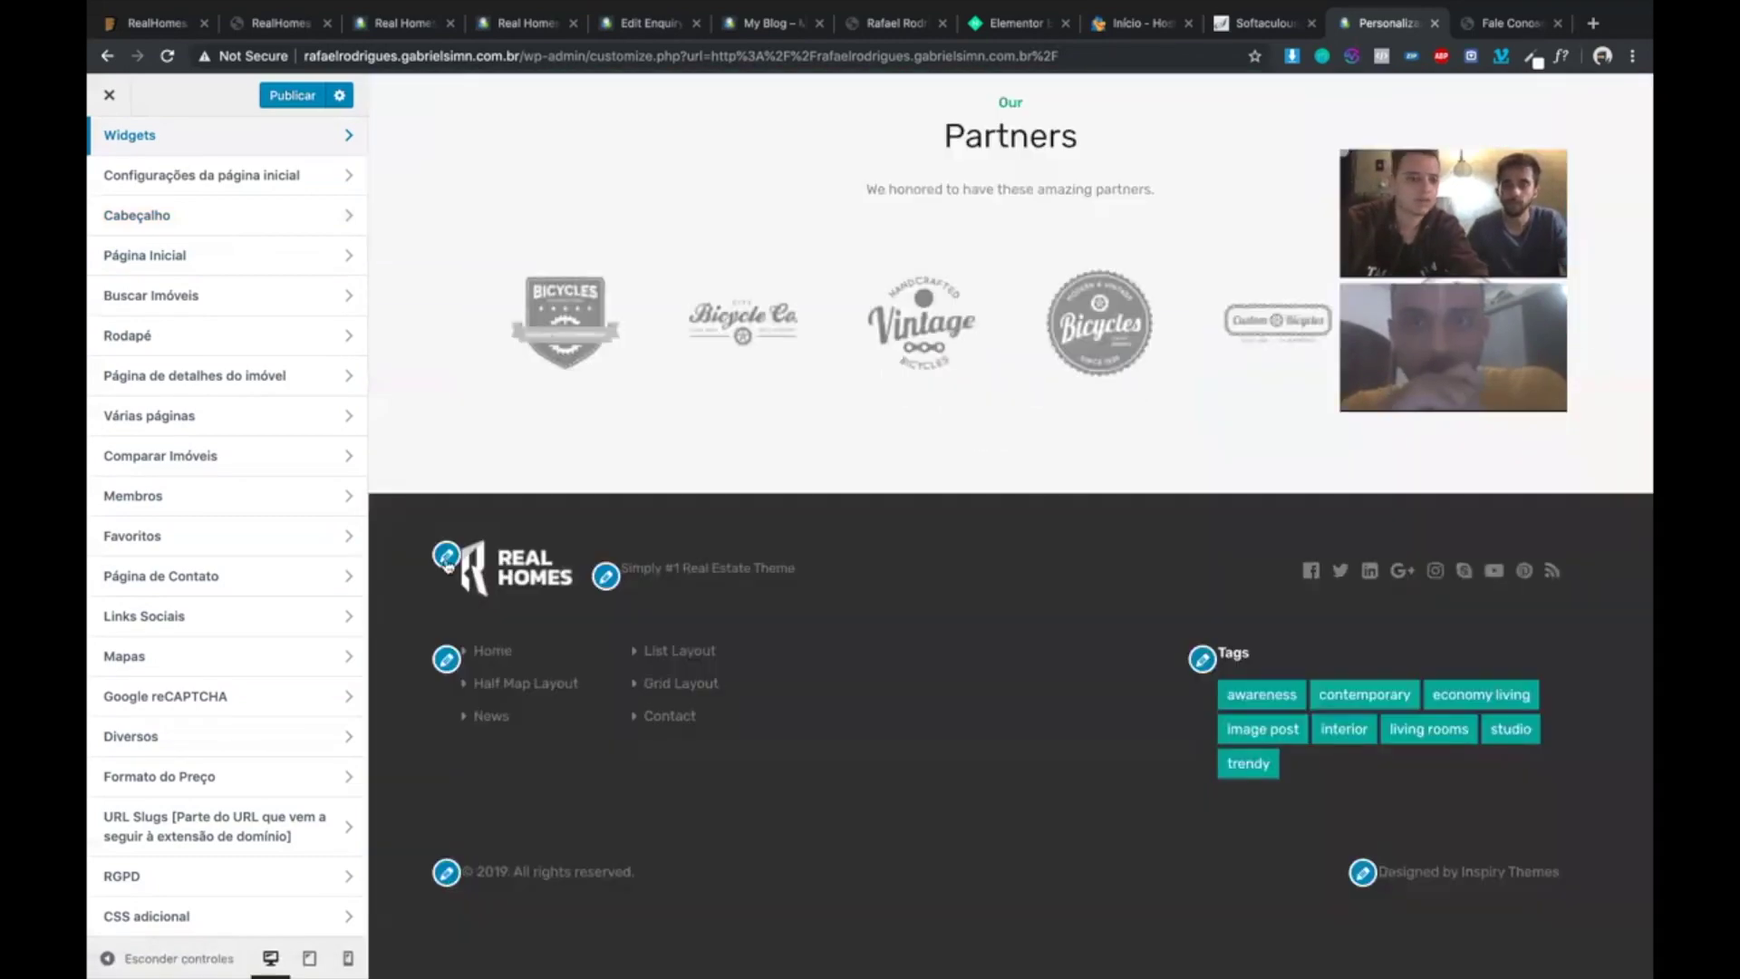
- Browse the media library for a new footer logo and toggle the logo's Esconder/Mostrar setting
left_click(446, 561)
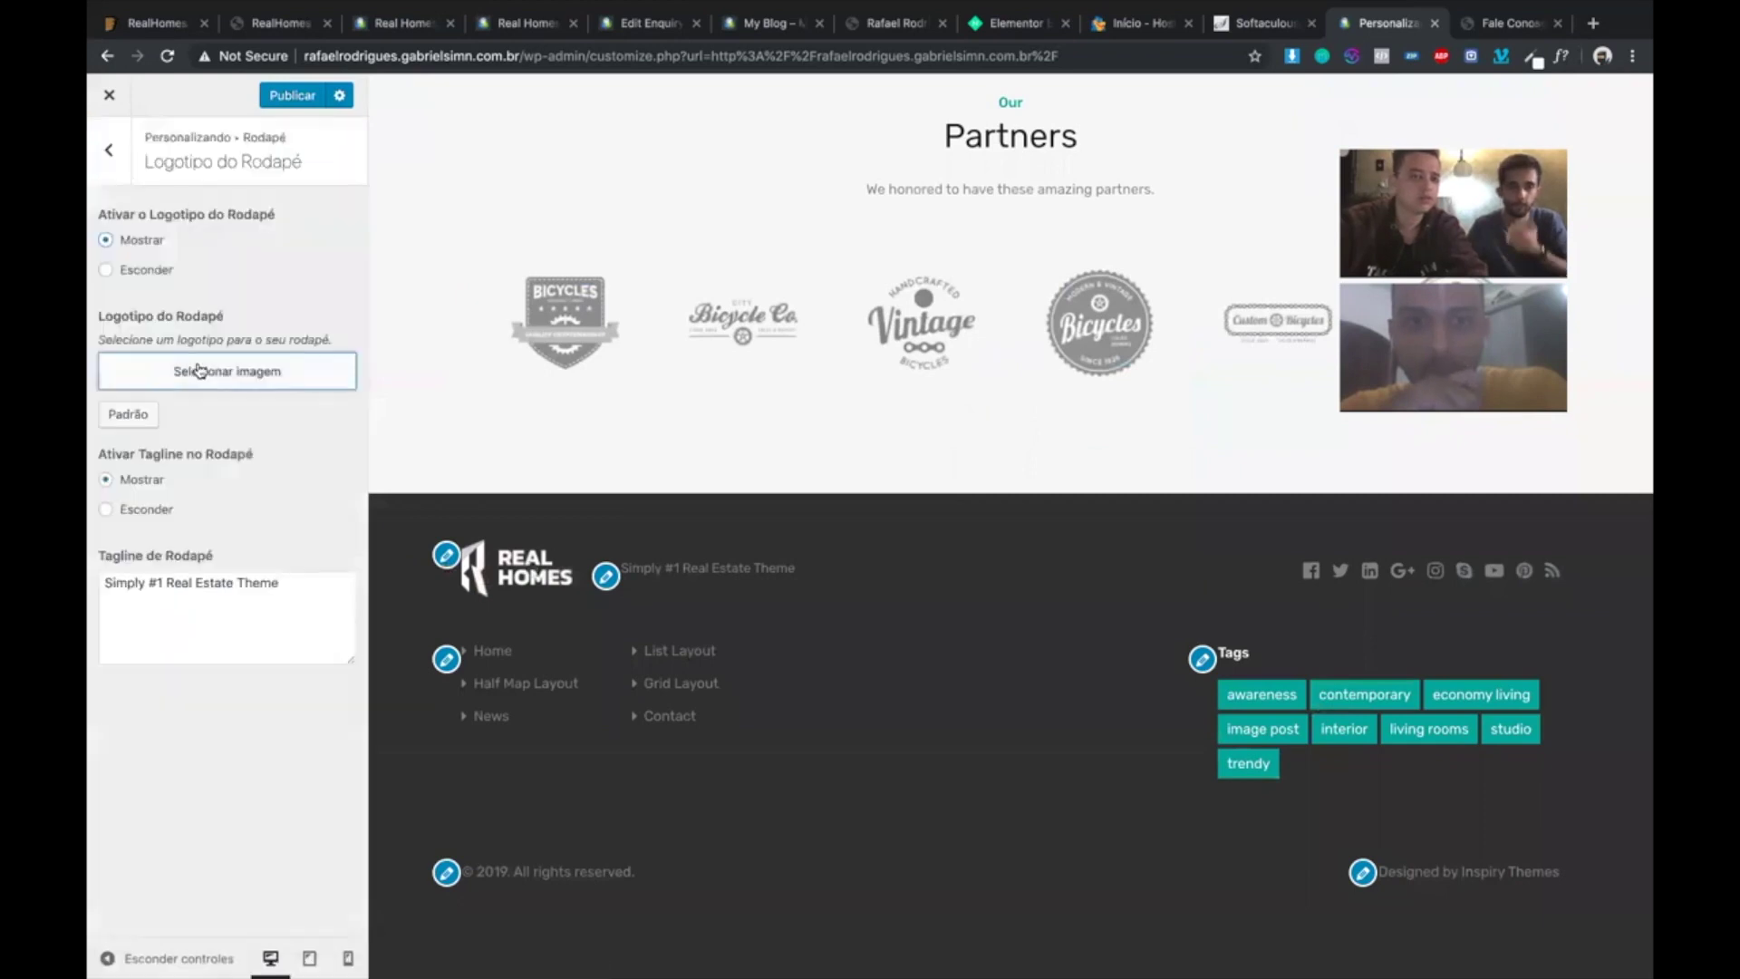
left_click(228, 371)
left_click(183, 174)
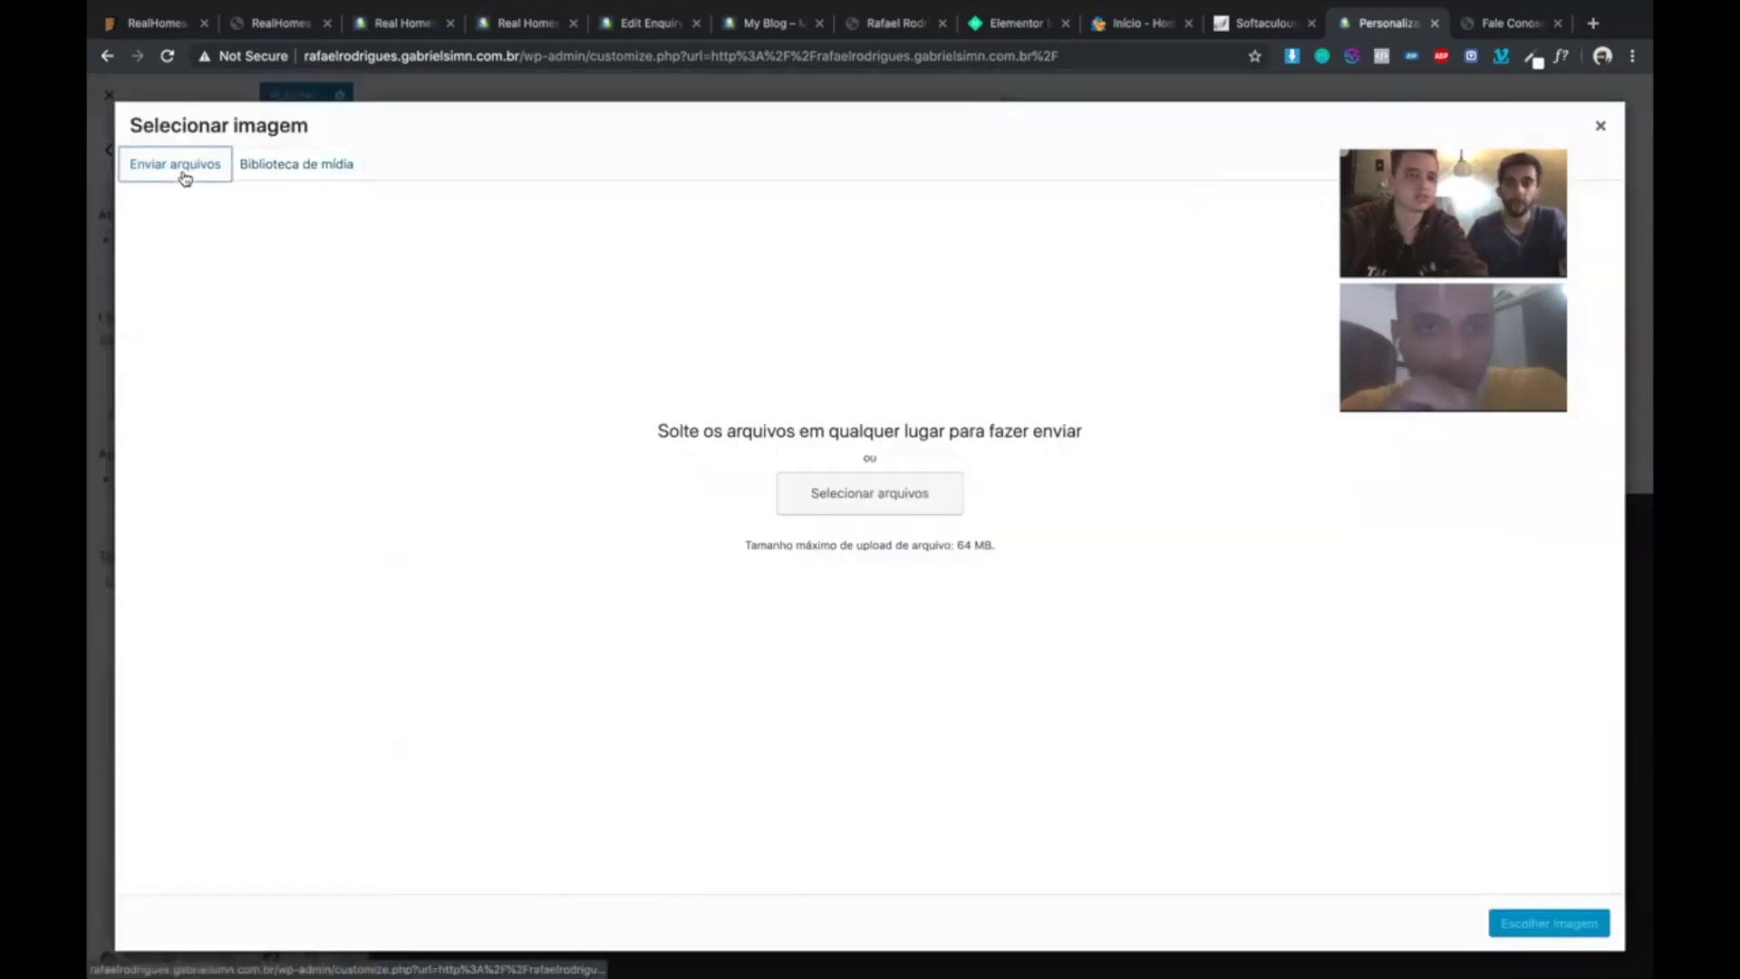
left_click(345, 168)
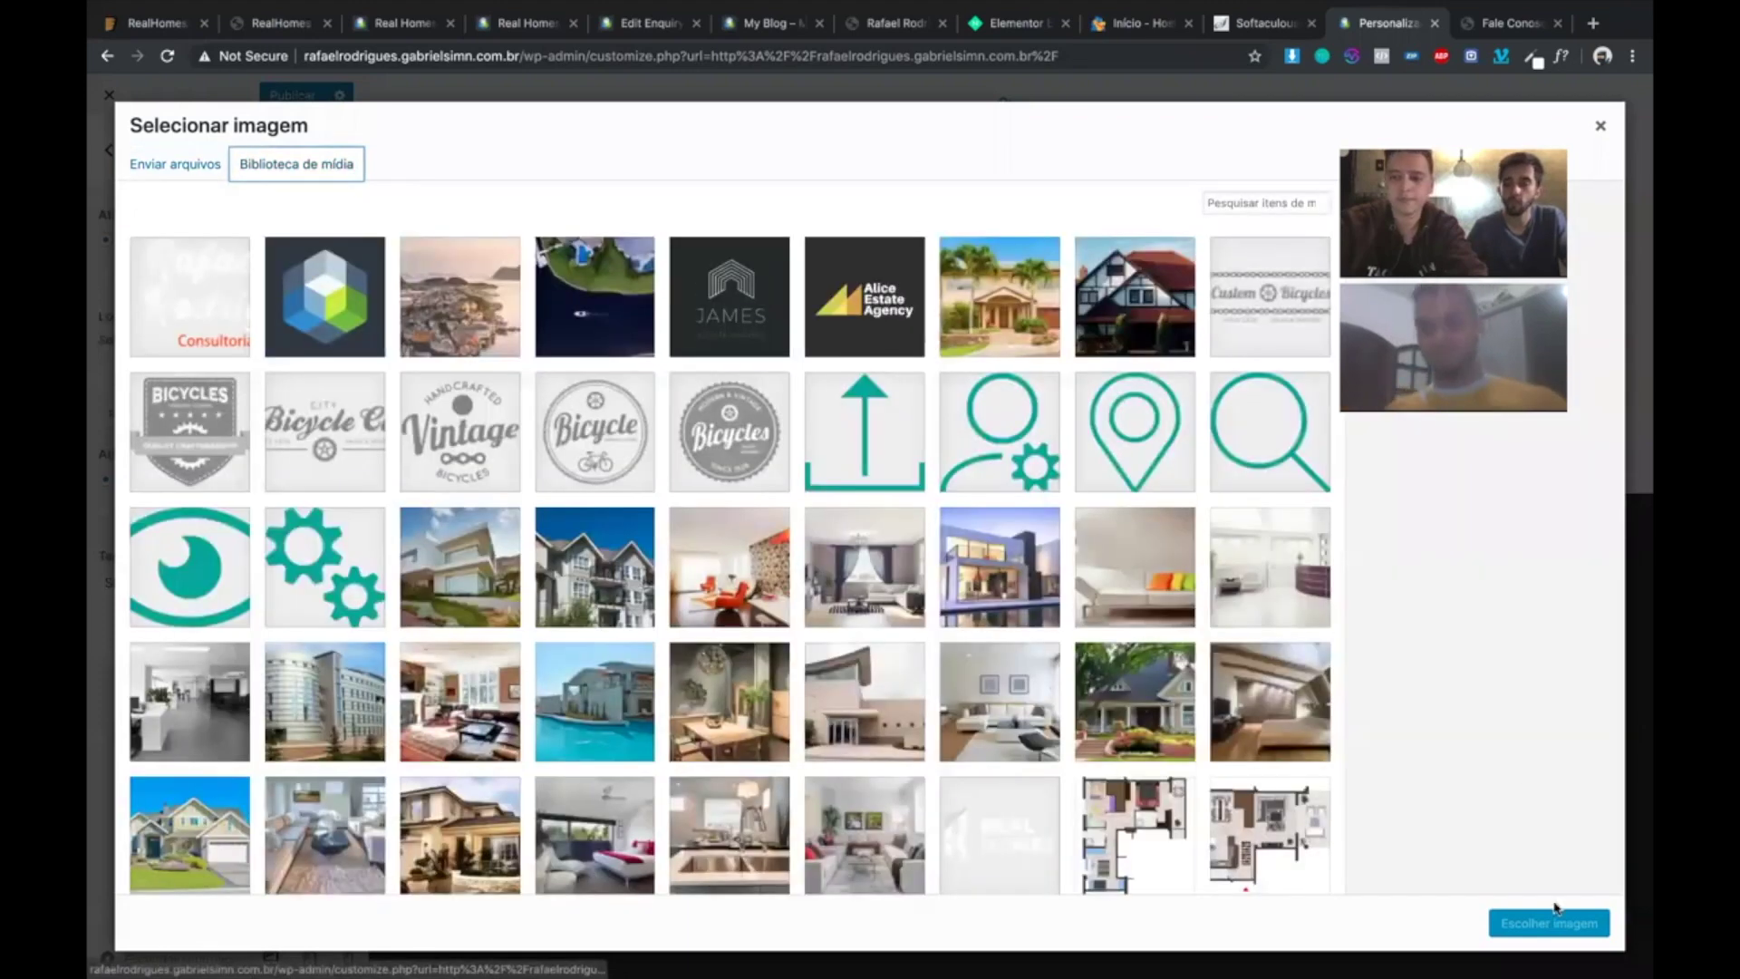
key("Escape")
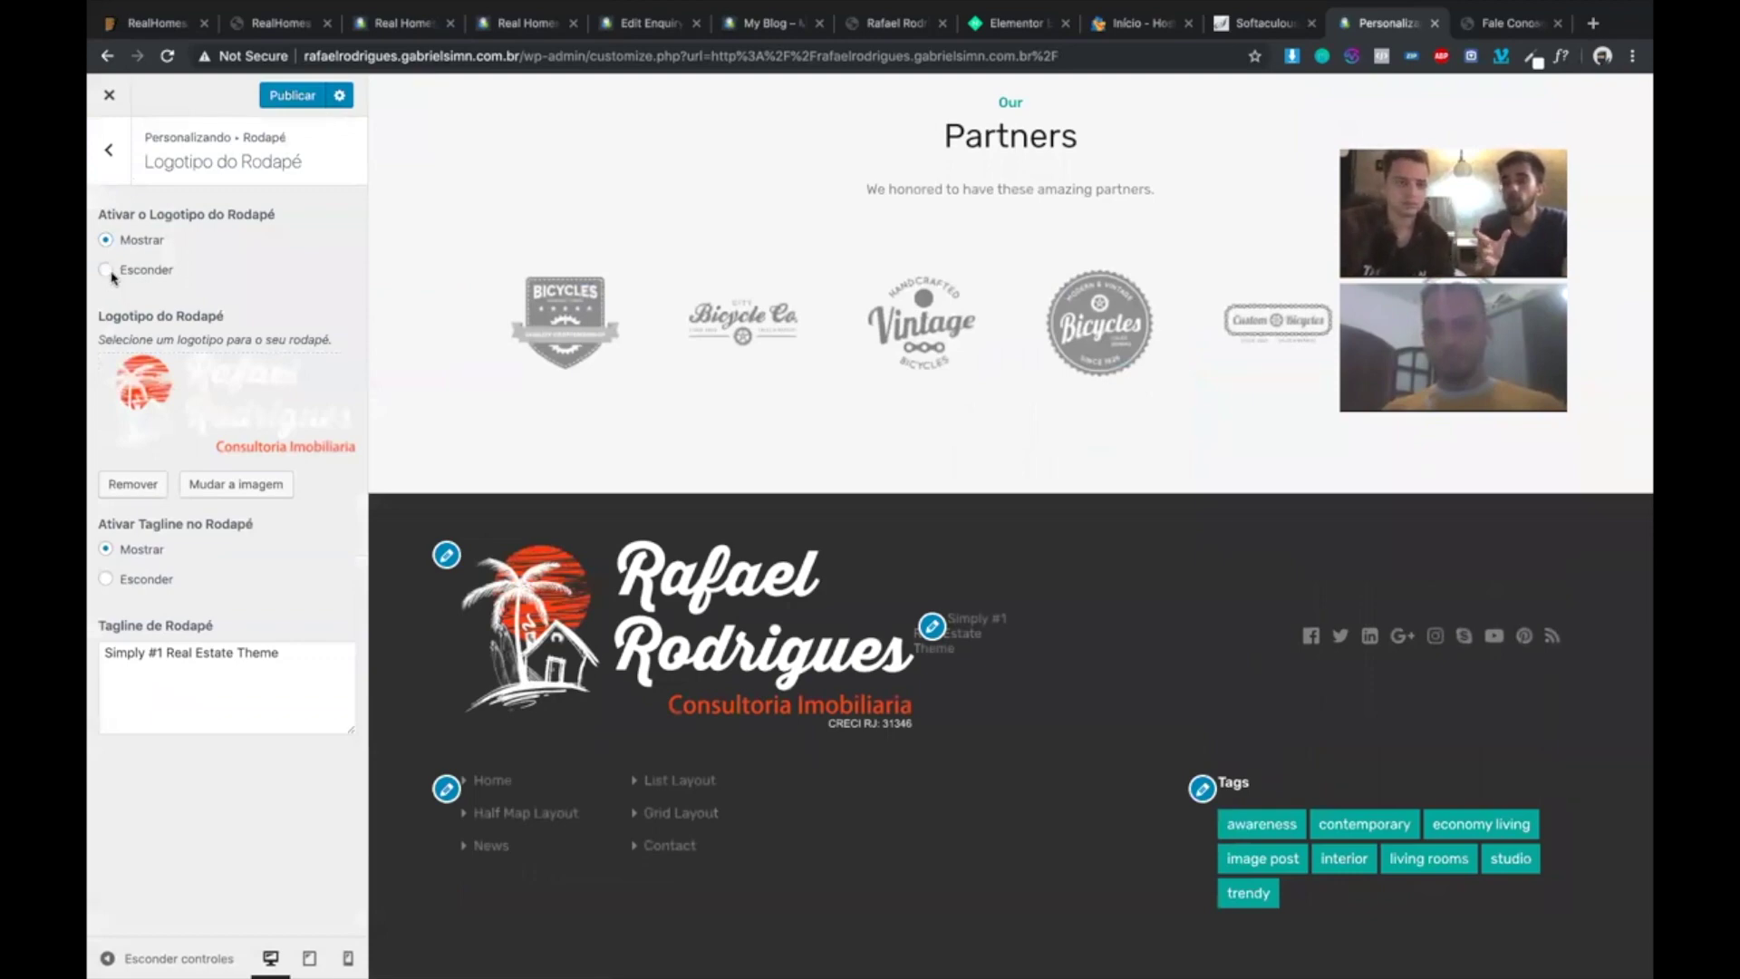
left_click(105, 270)
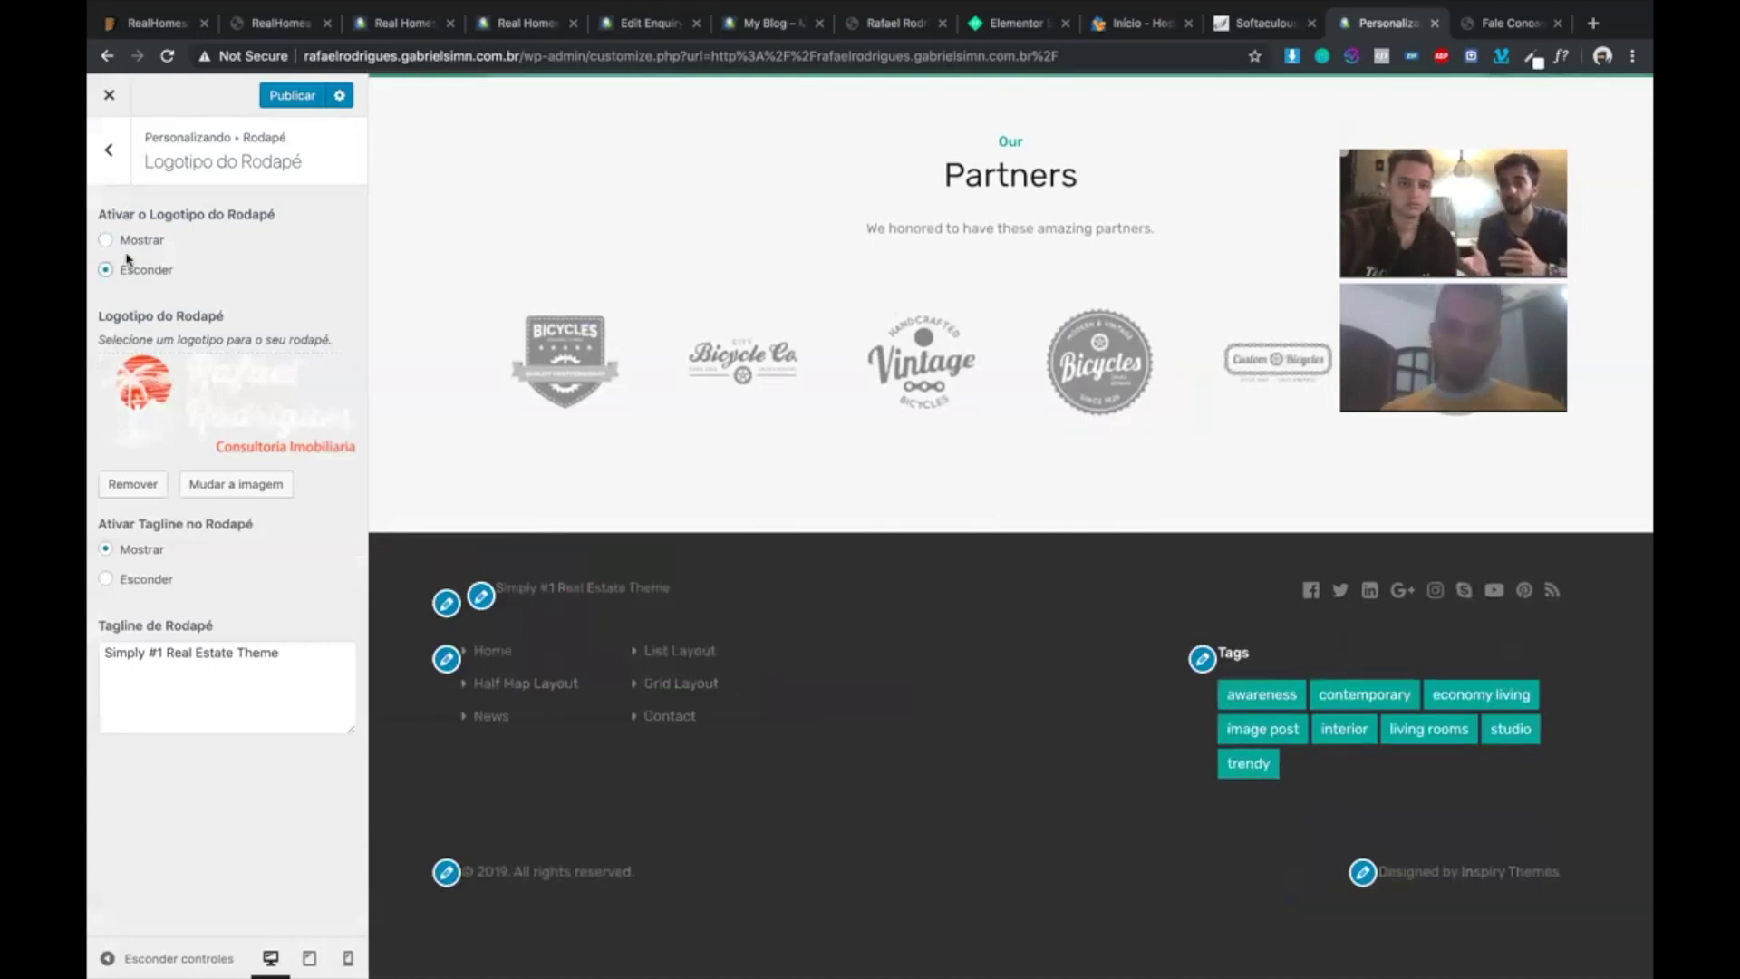
left_click(108, 241)
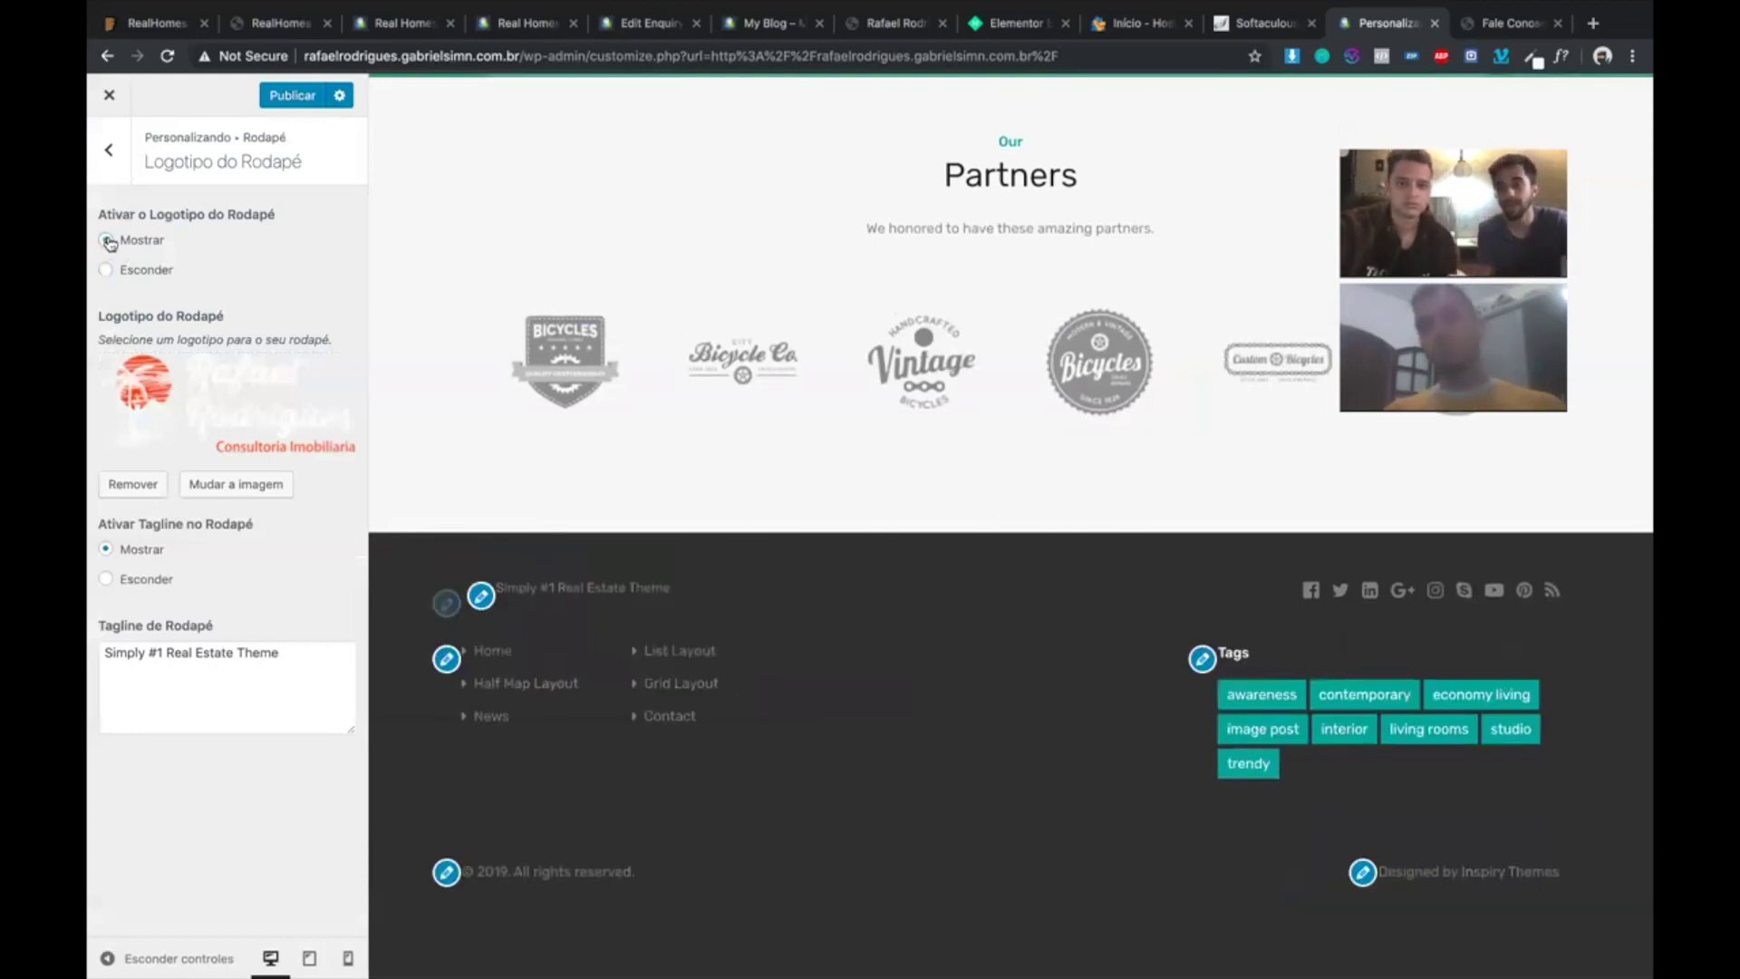
left_click(109, 181)
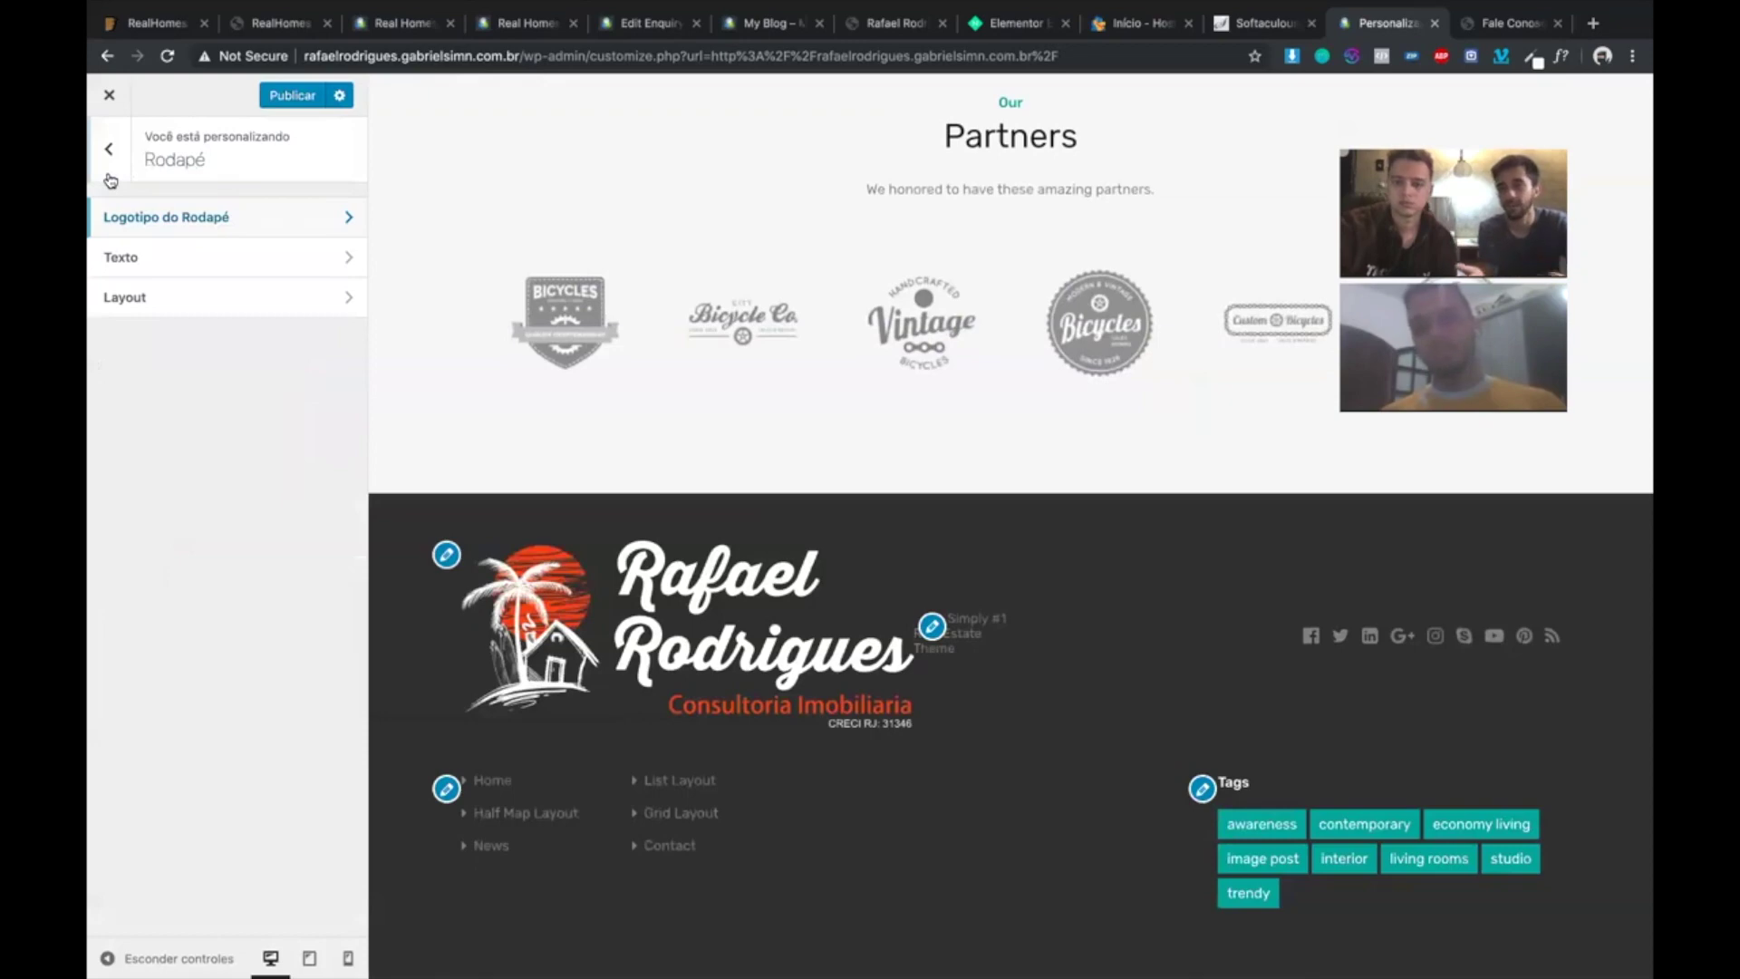
- Open the footer text settings and place the cursor after 'Themes' in the Designed by credit
scroll(812, 418, "down", 1)
scroll(812, 421, "down", 2)
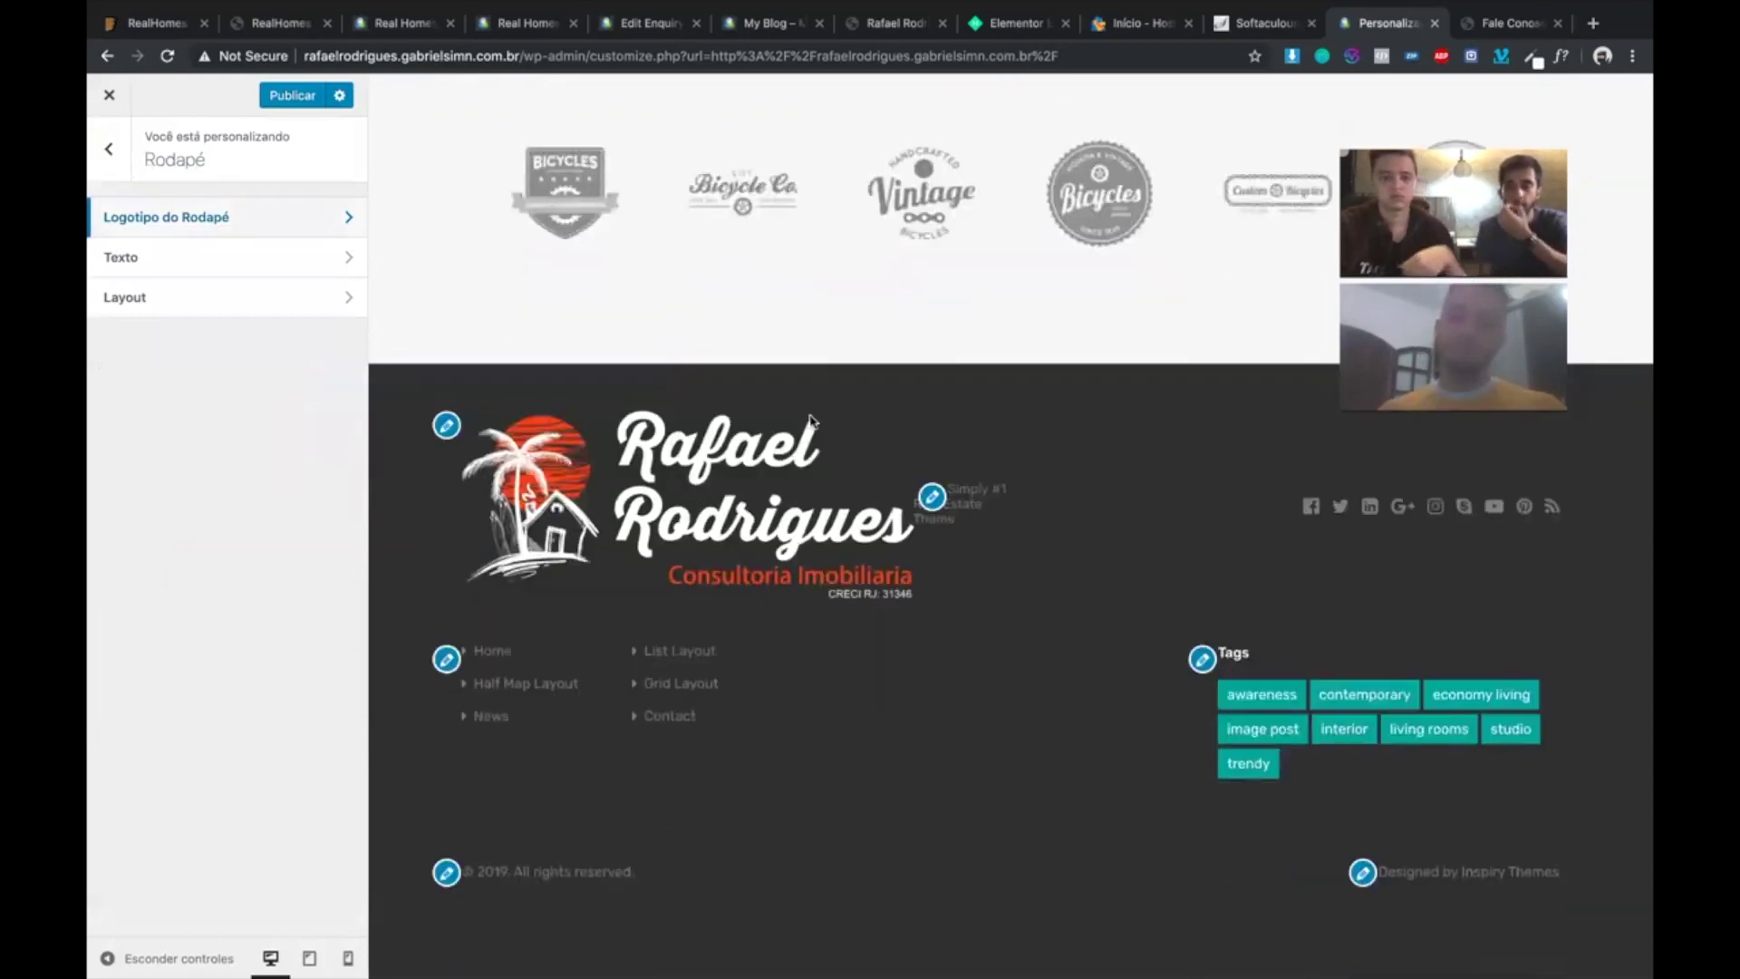
scroll(812, 420, "up", 1)
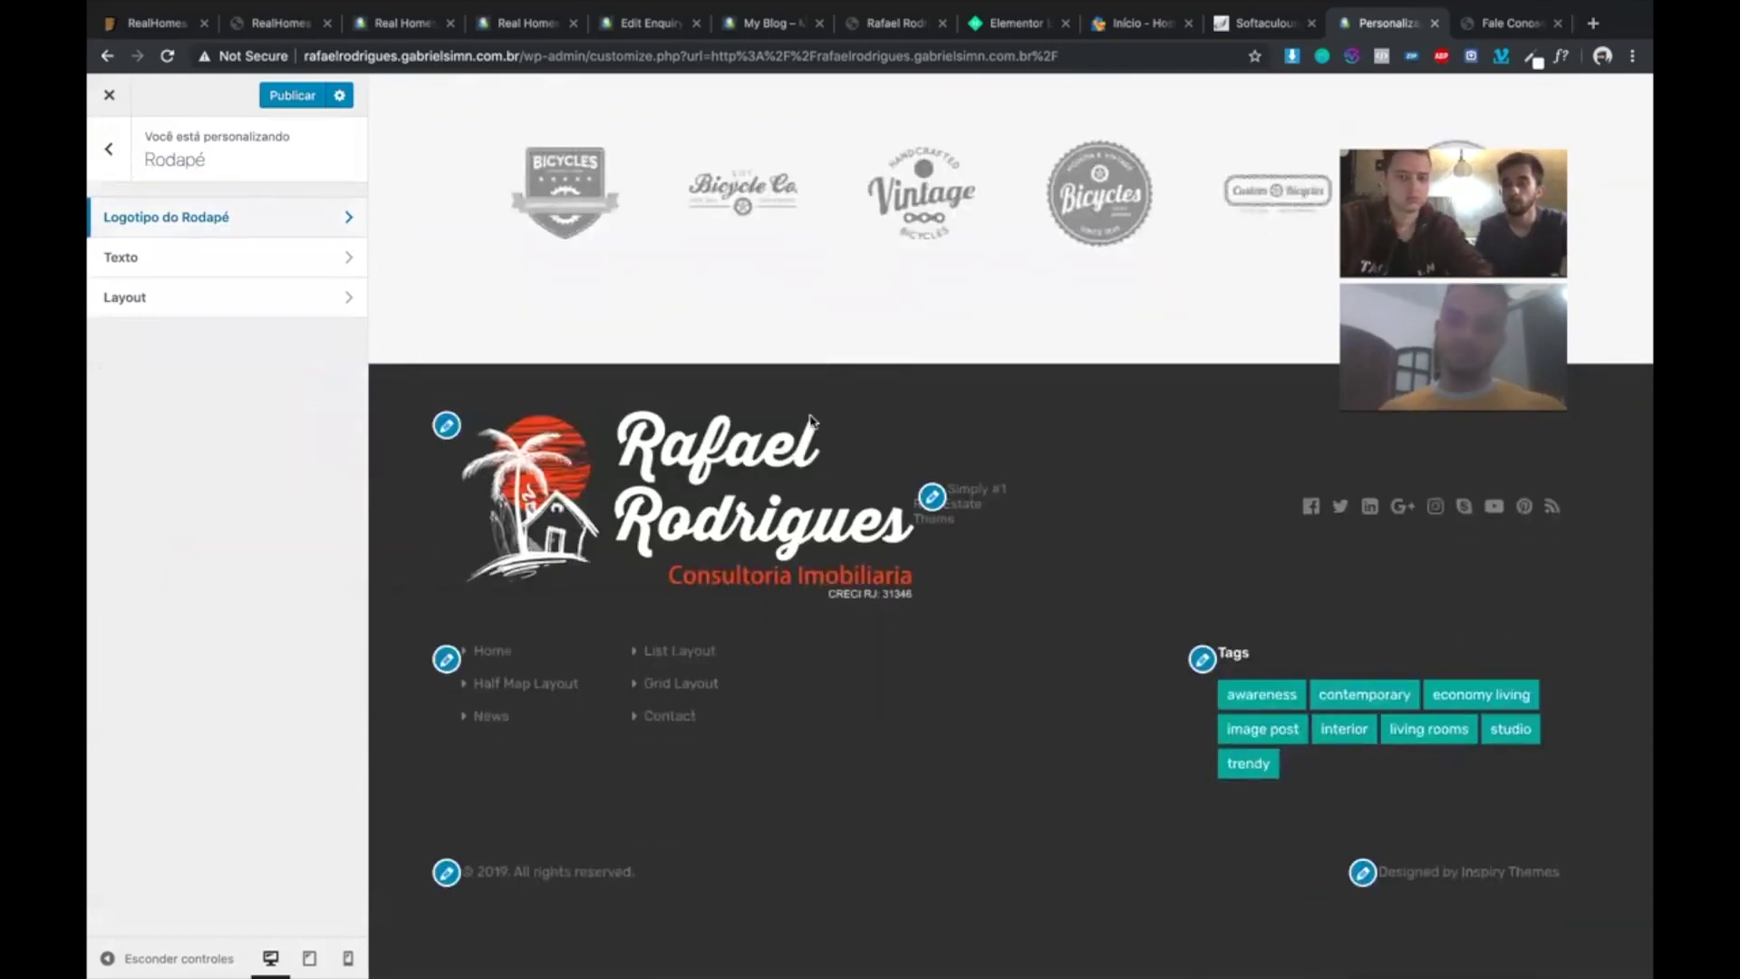
scroll(812, 420, "up", 10)
scroll(812, 422, "down", 10)
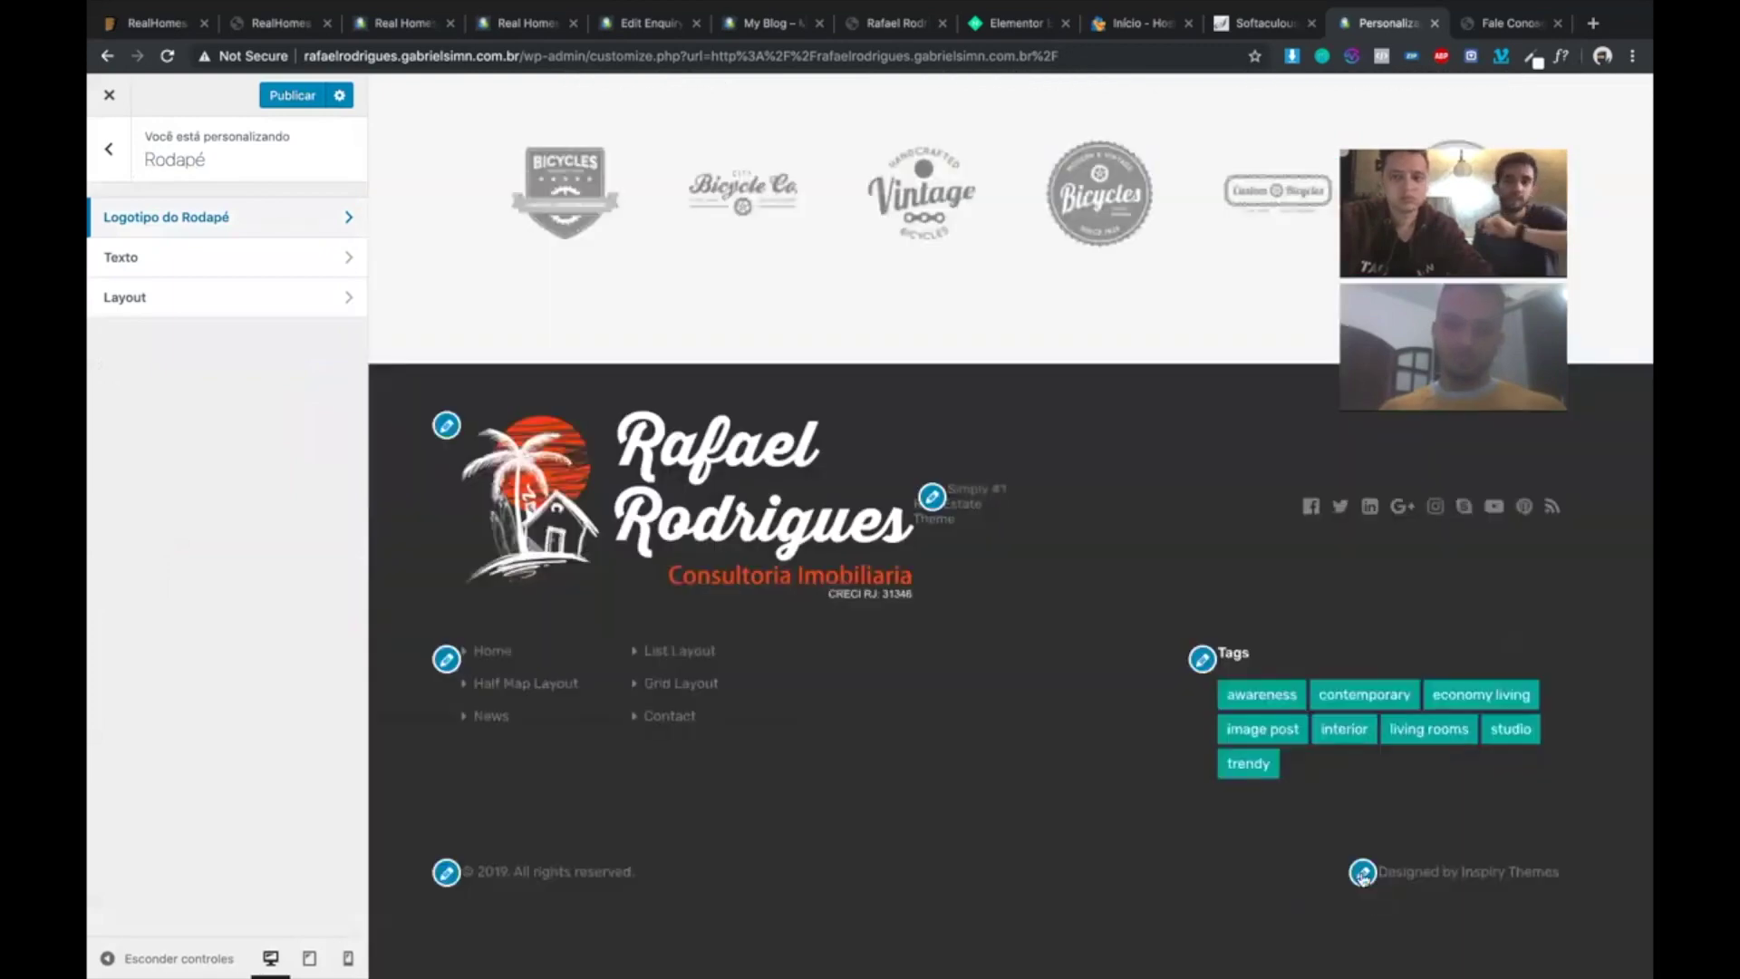
left_click(1363, 873)
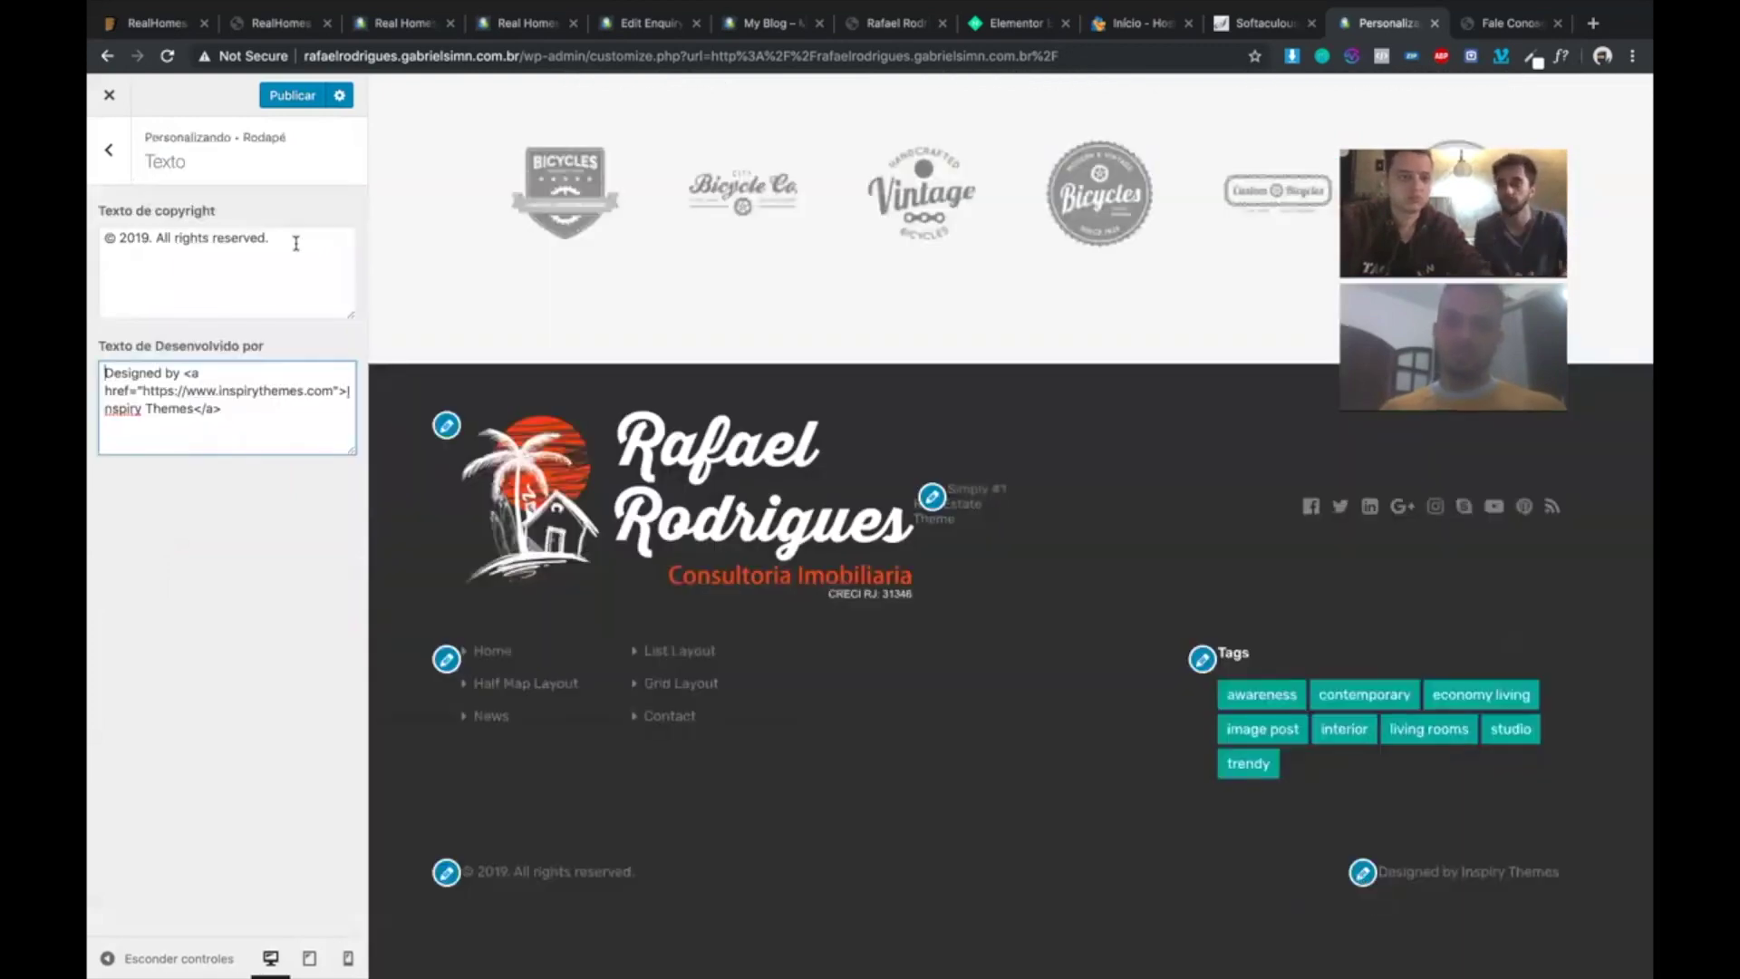
left_click(295, 243)
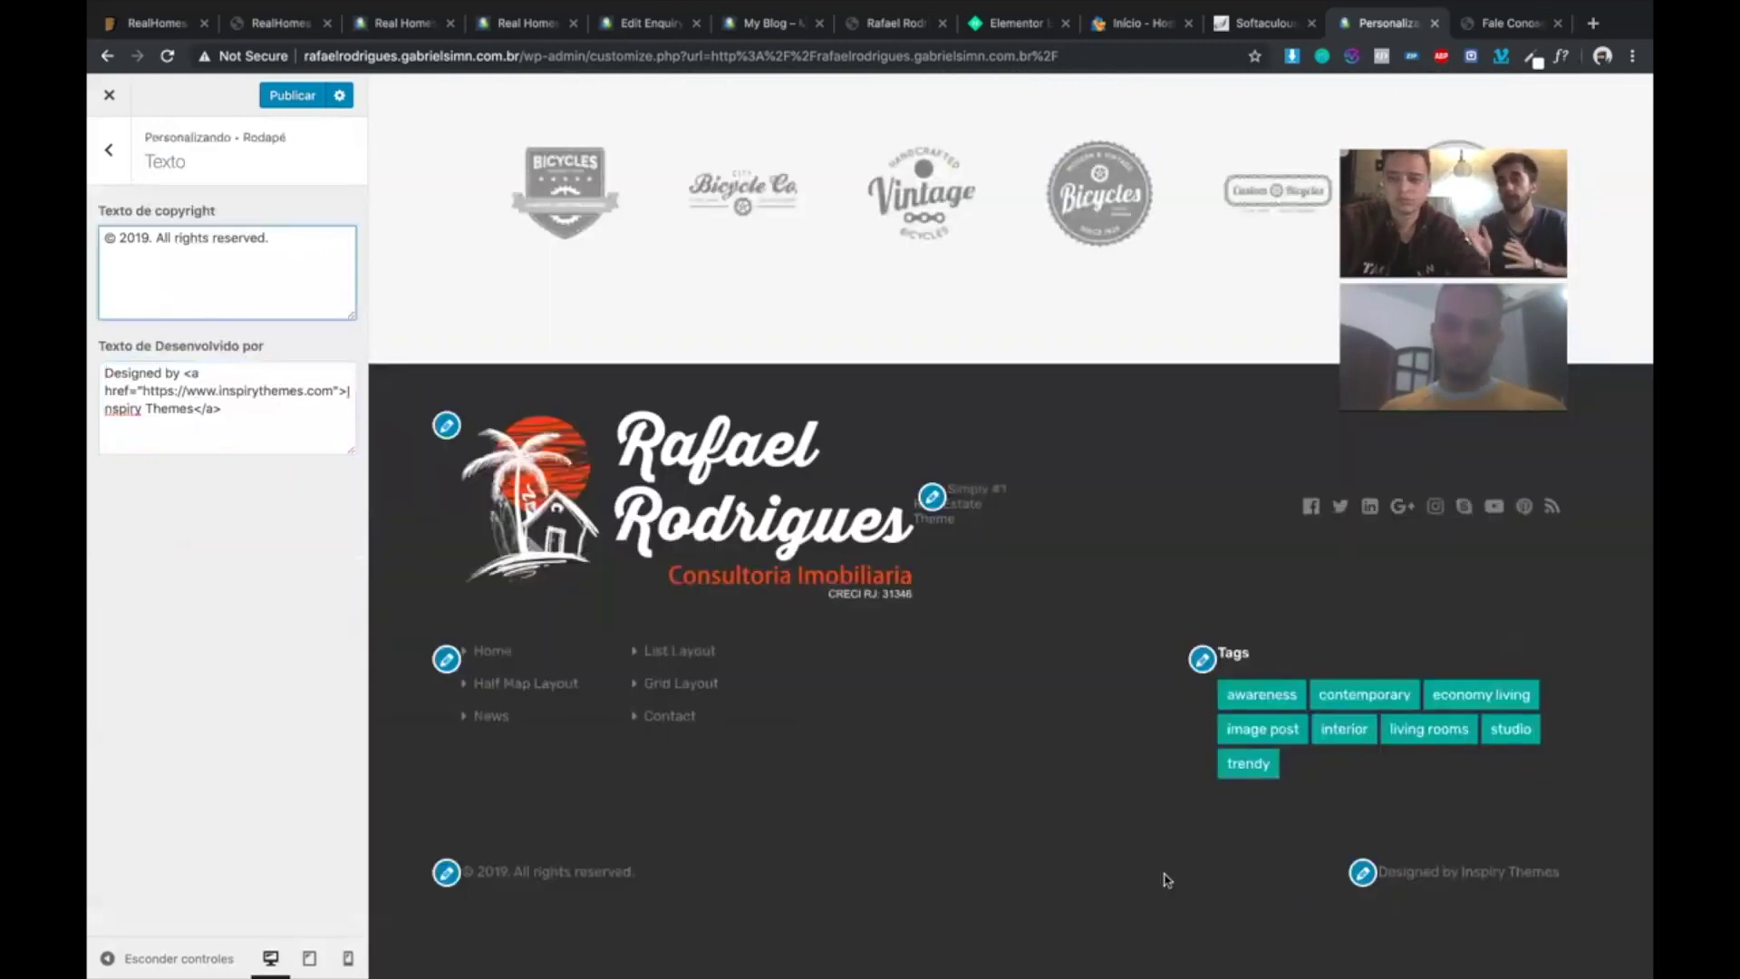
left_click(1362, 872)
left_click(190, 410)
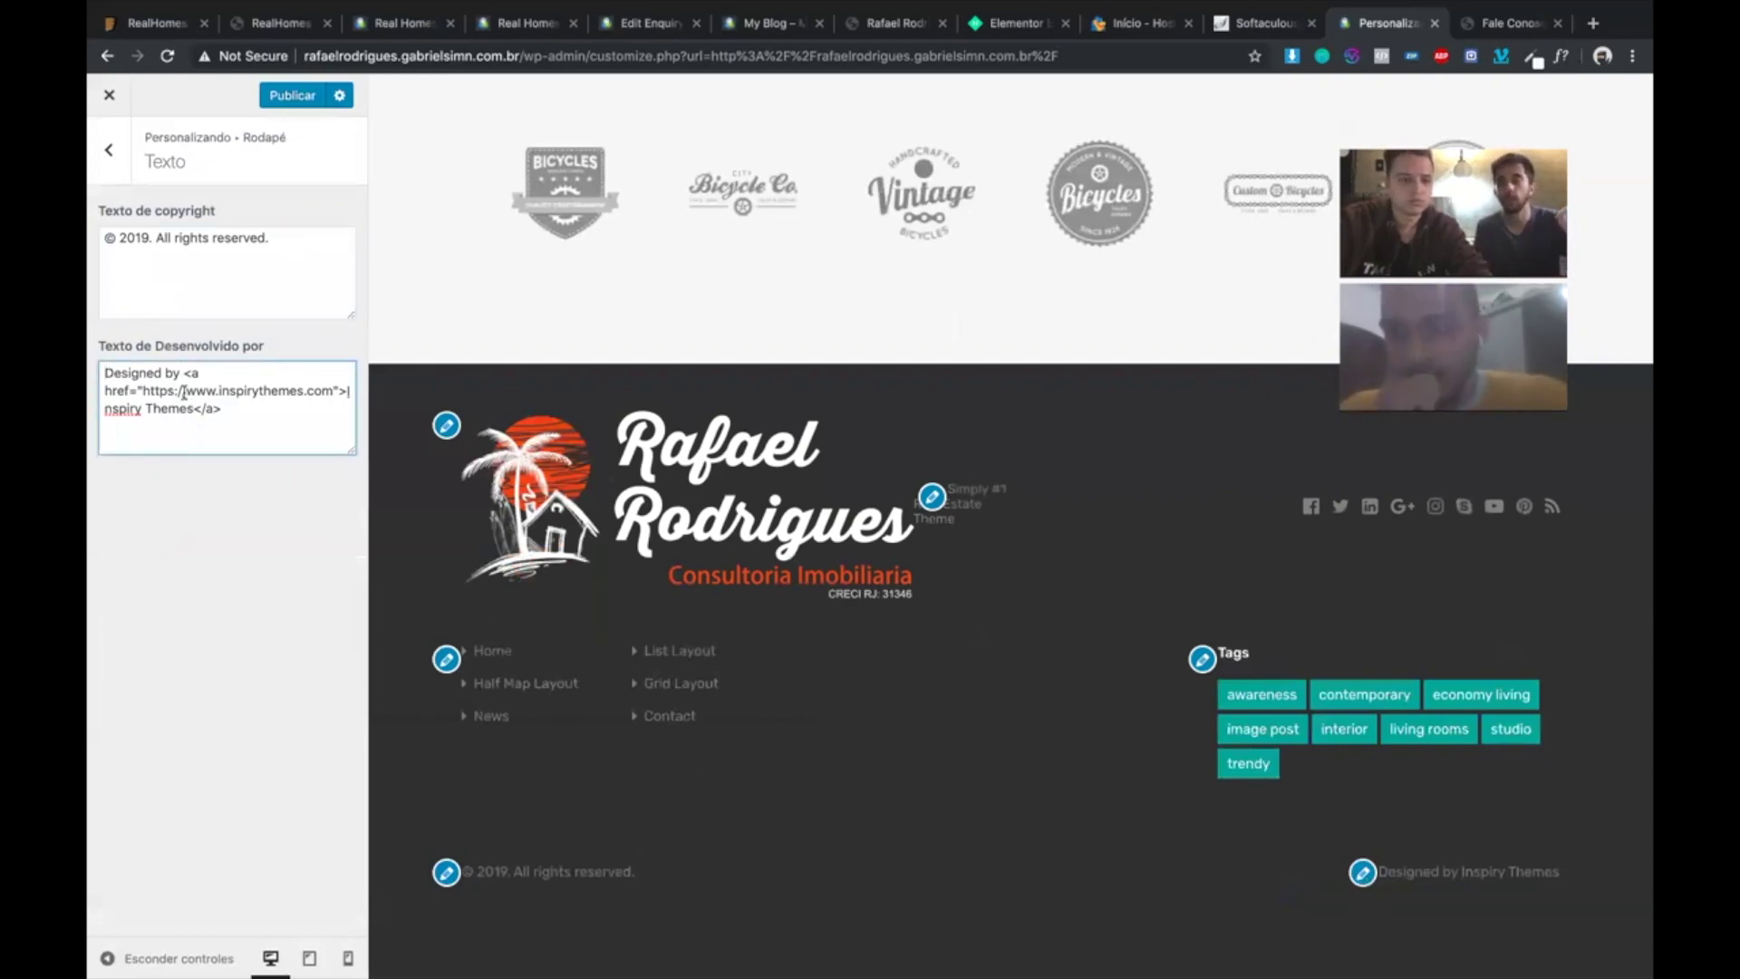
- Replace the Inspiry Themes link in the footer credit with the designer's name
left_click(294, 426, "shift")
key("BackSpace")
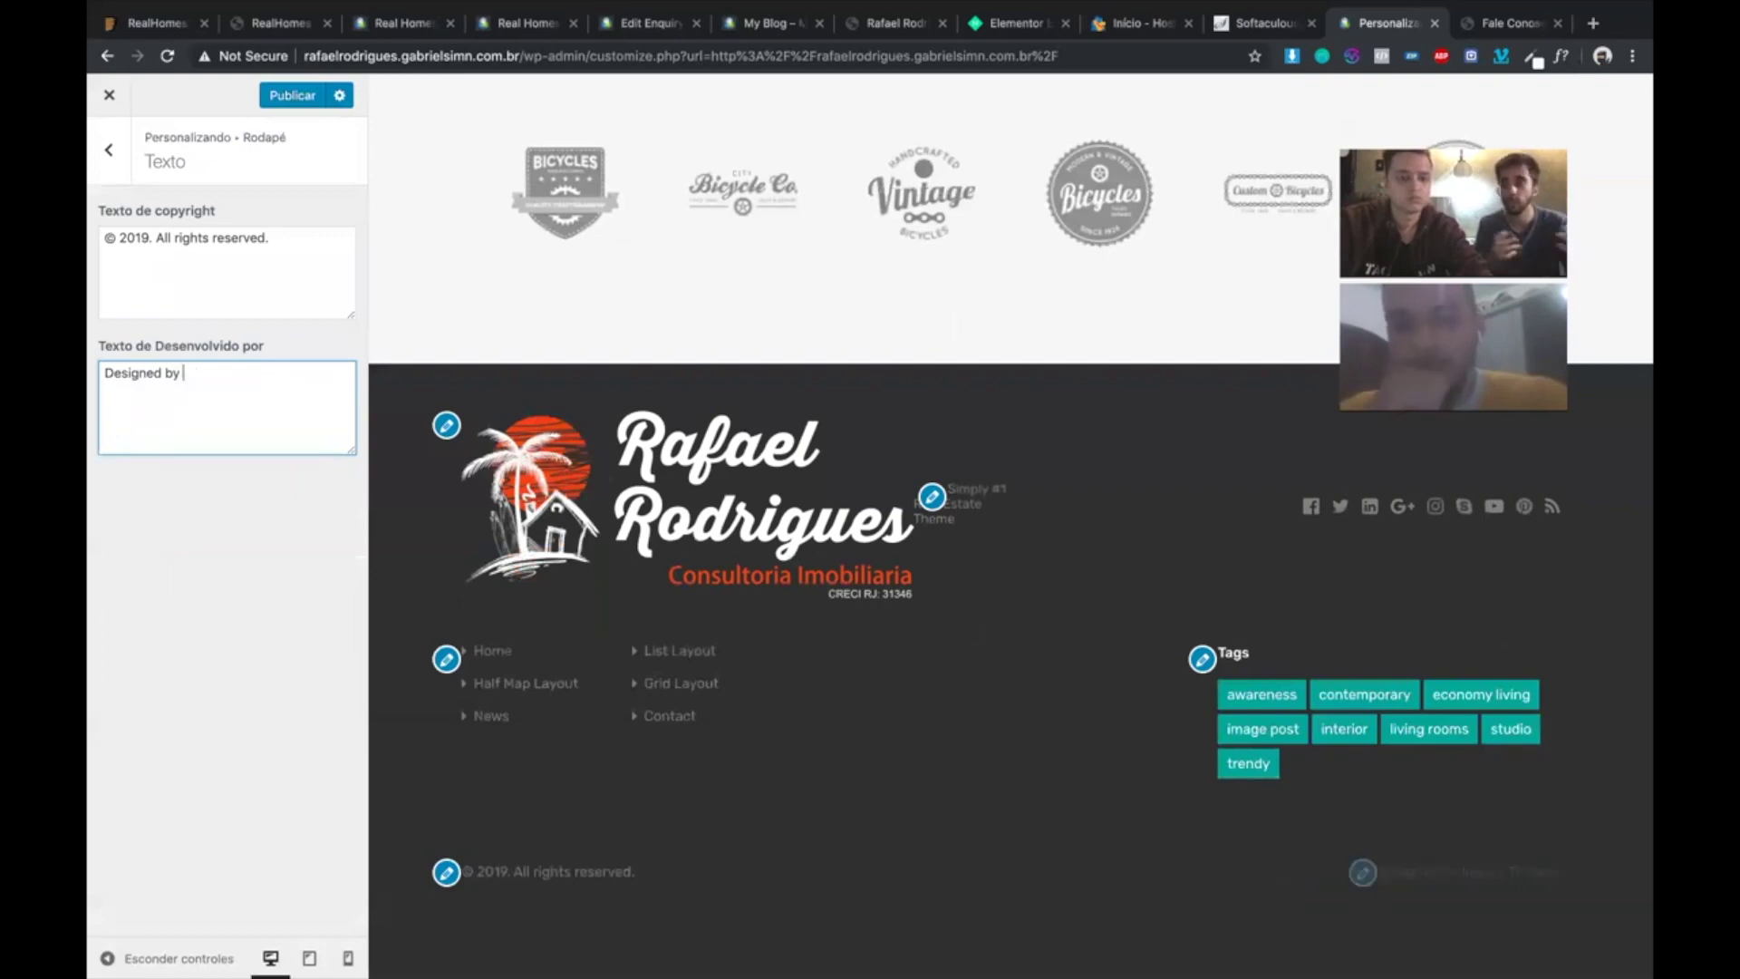
type("Felipe")
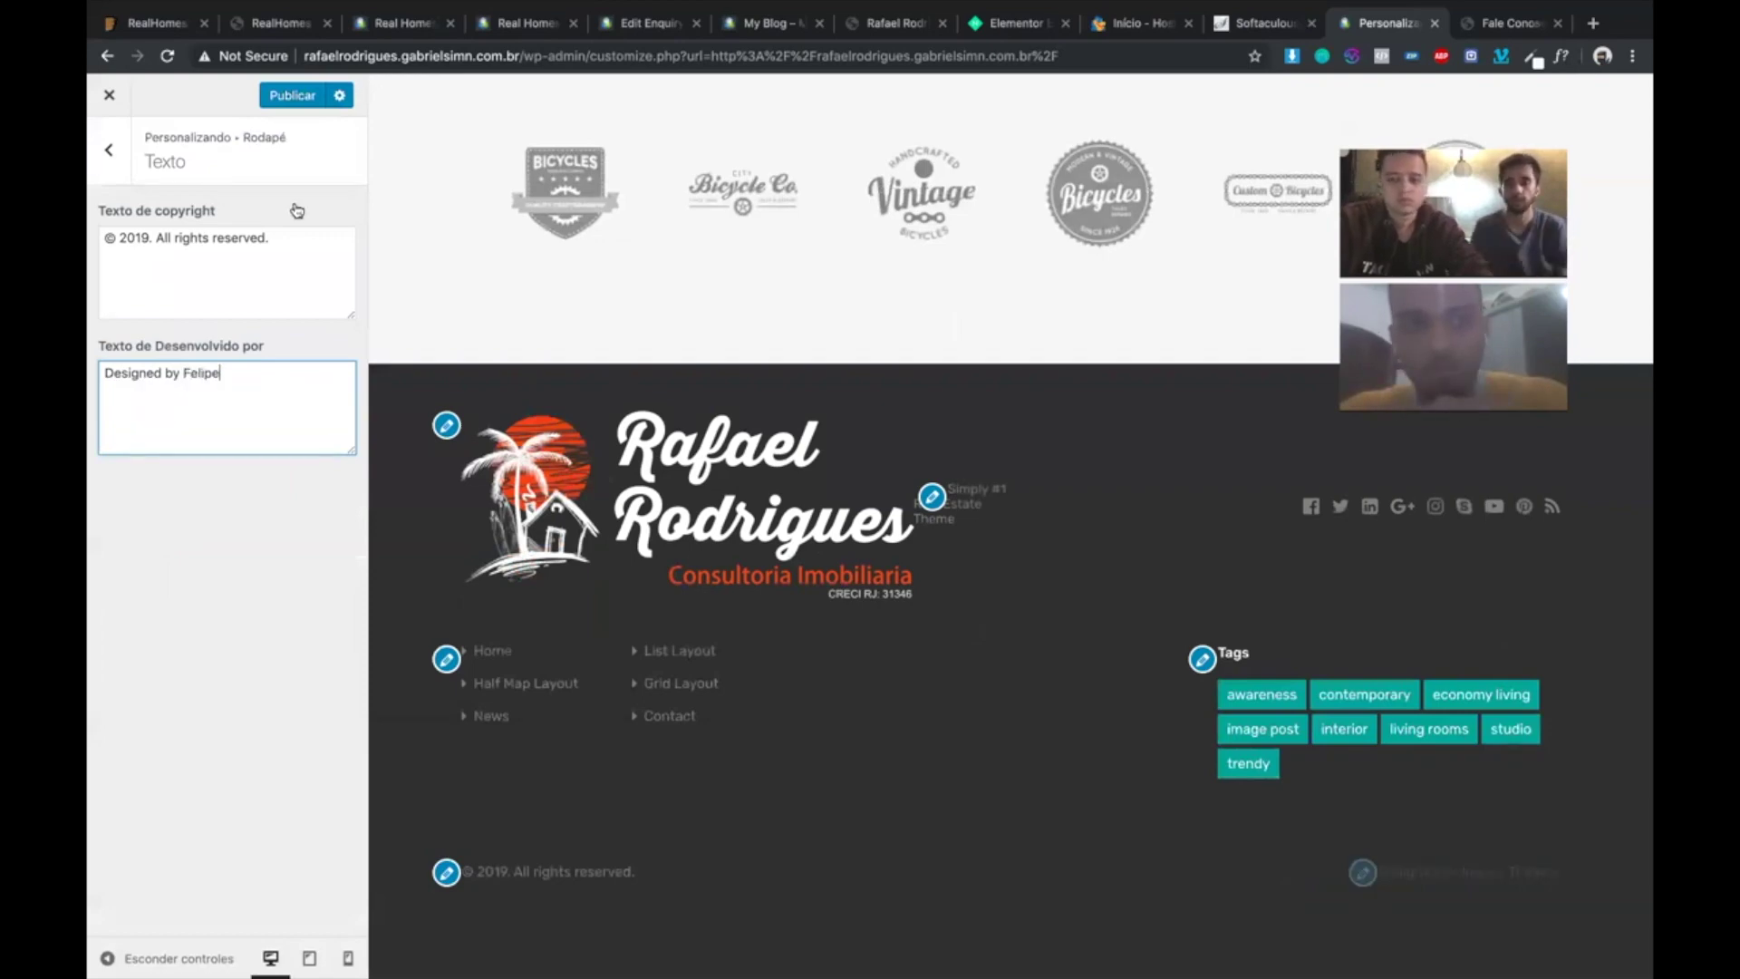
key("Escape")
key("Escape")
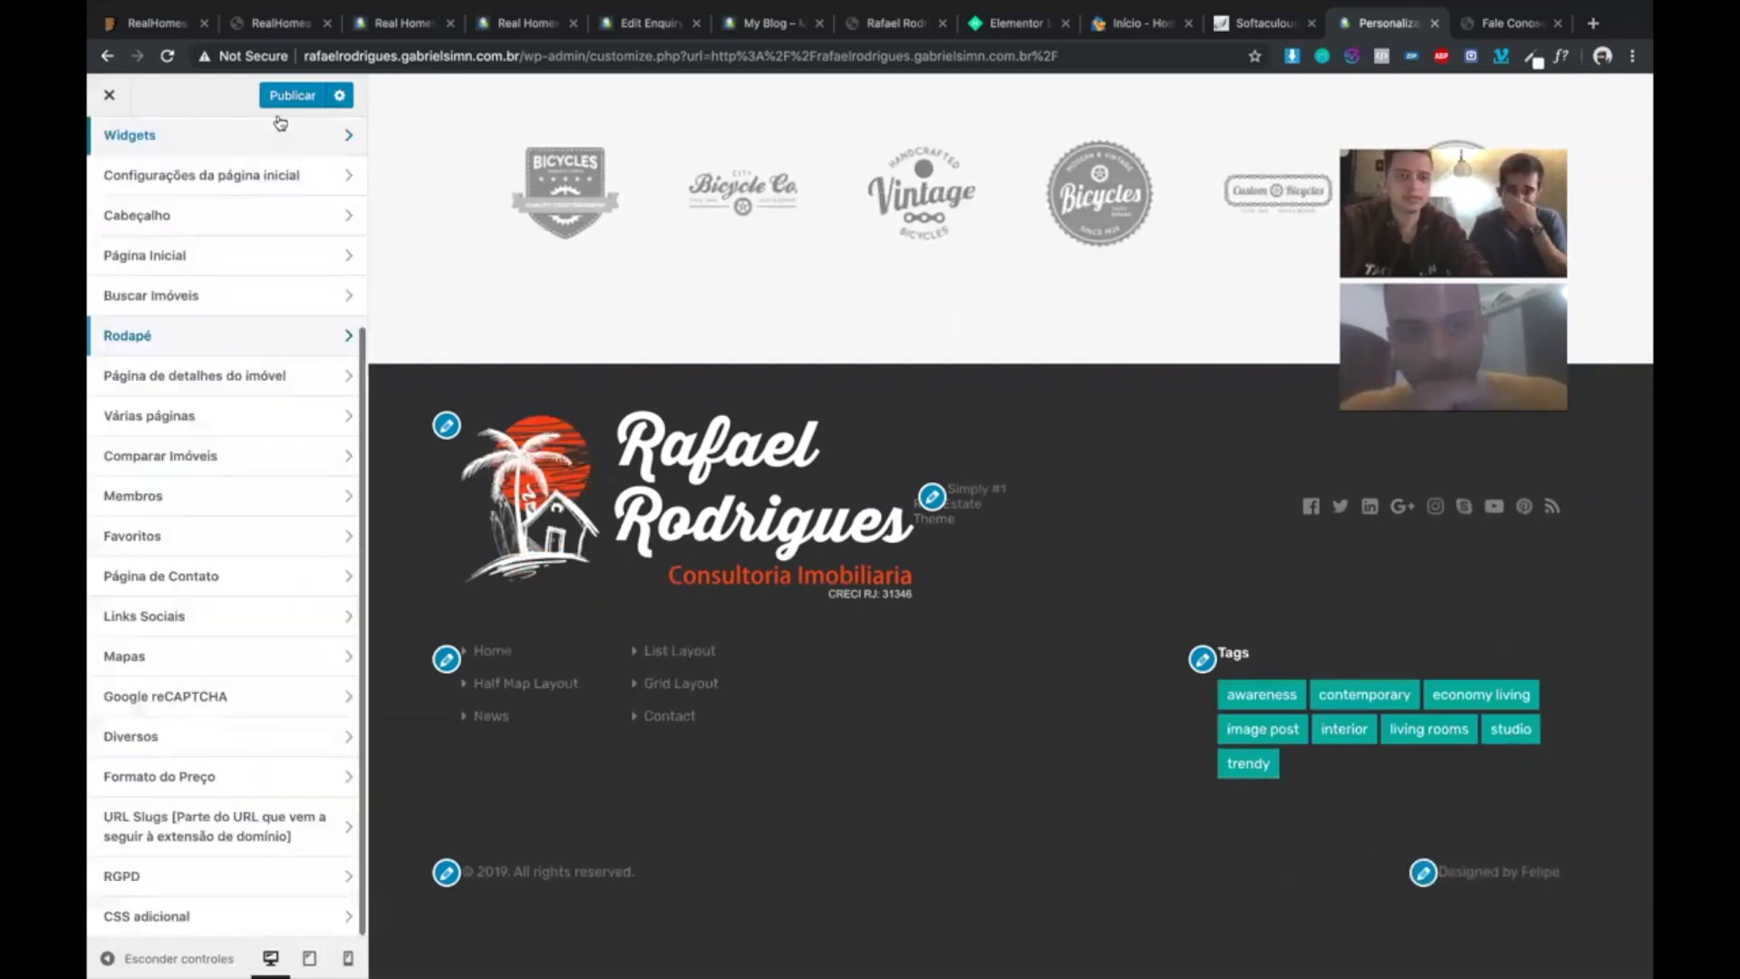
- Publish the Customizer changes and exit to the live site
left_click(281, 97)
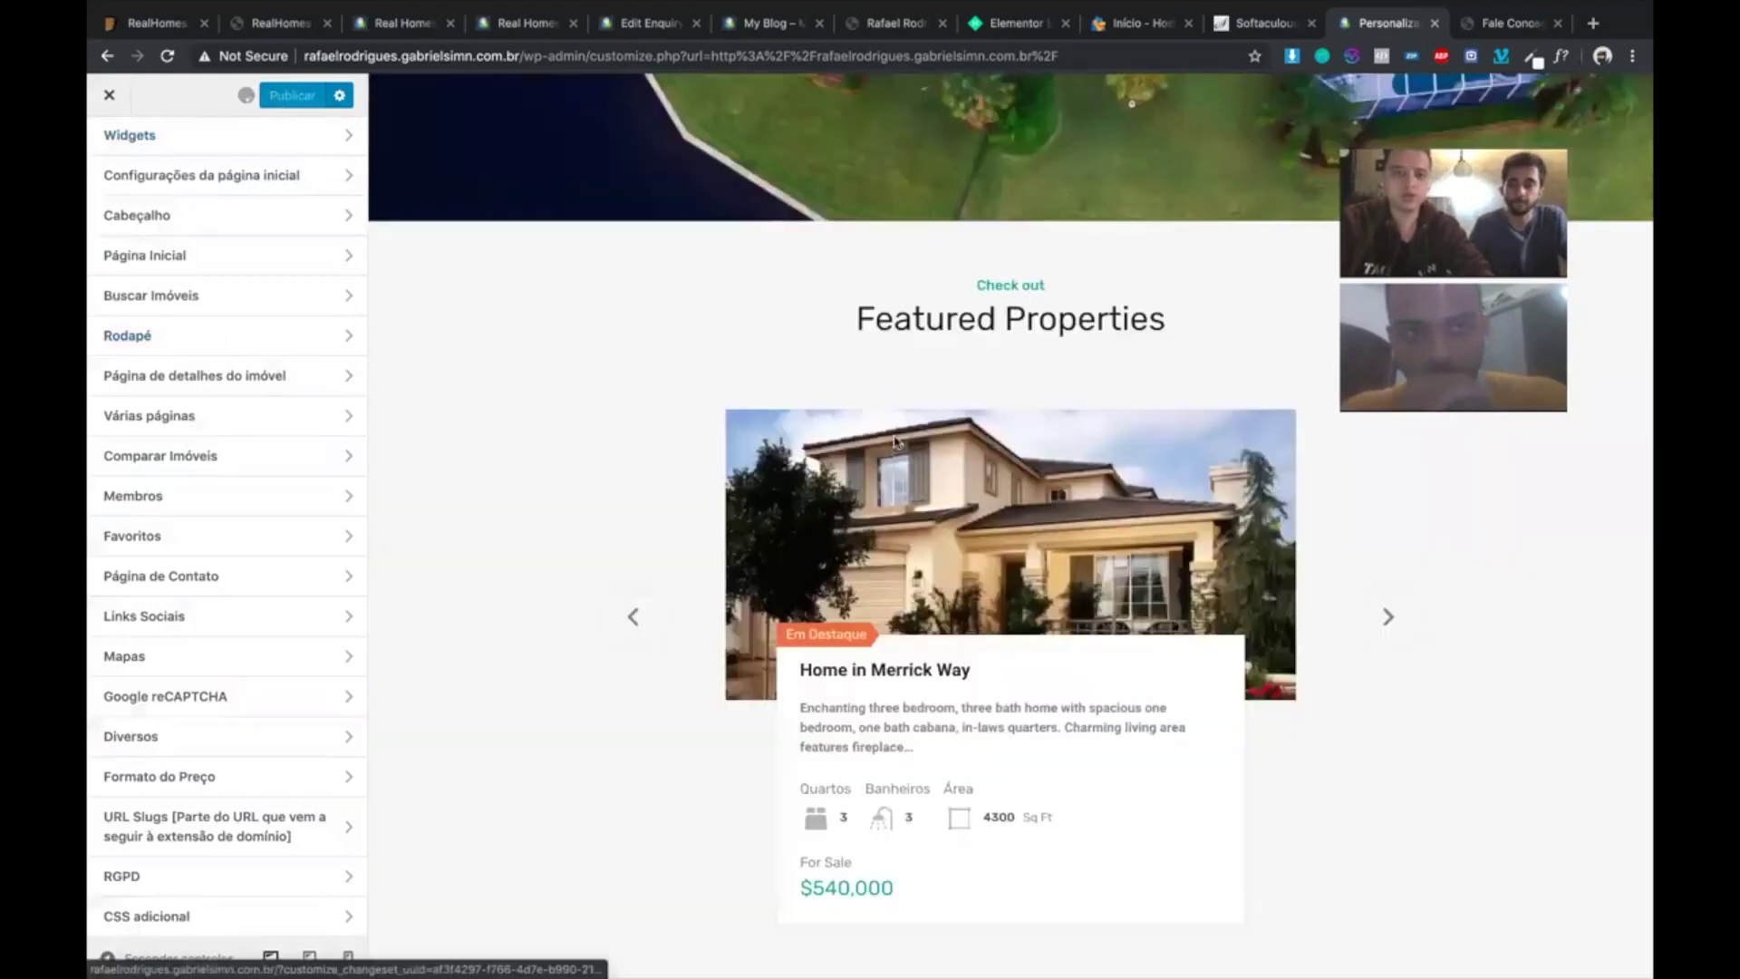
scroll(894, 442, "down", 2)
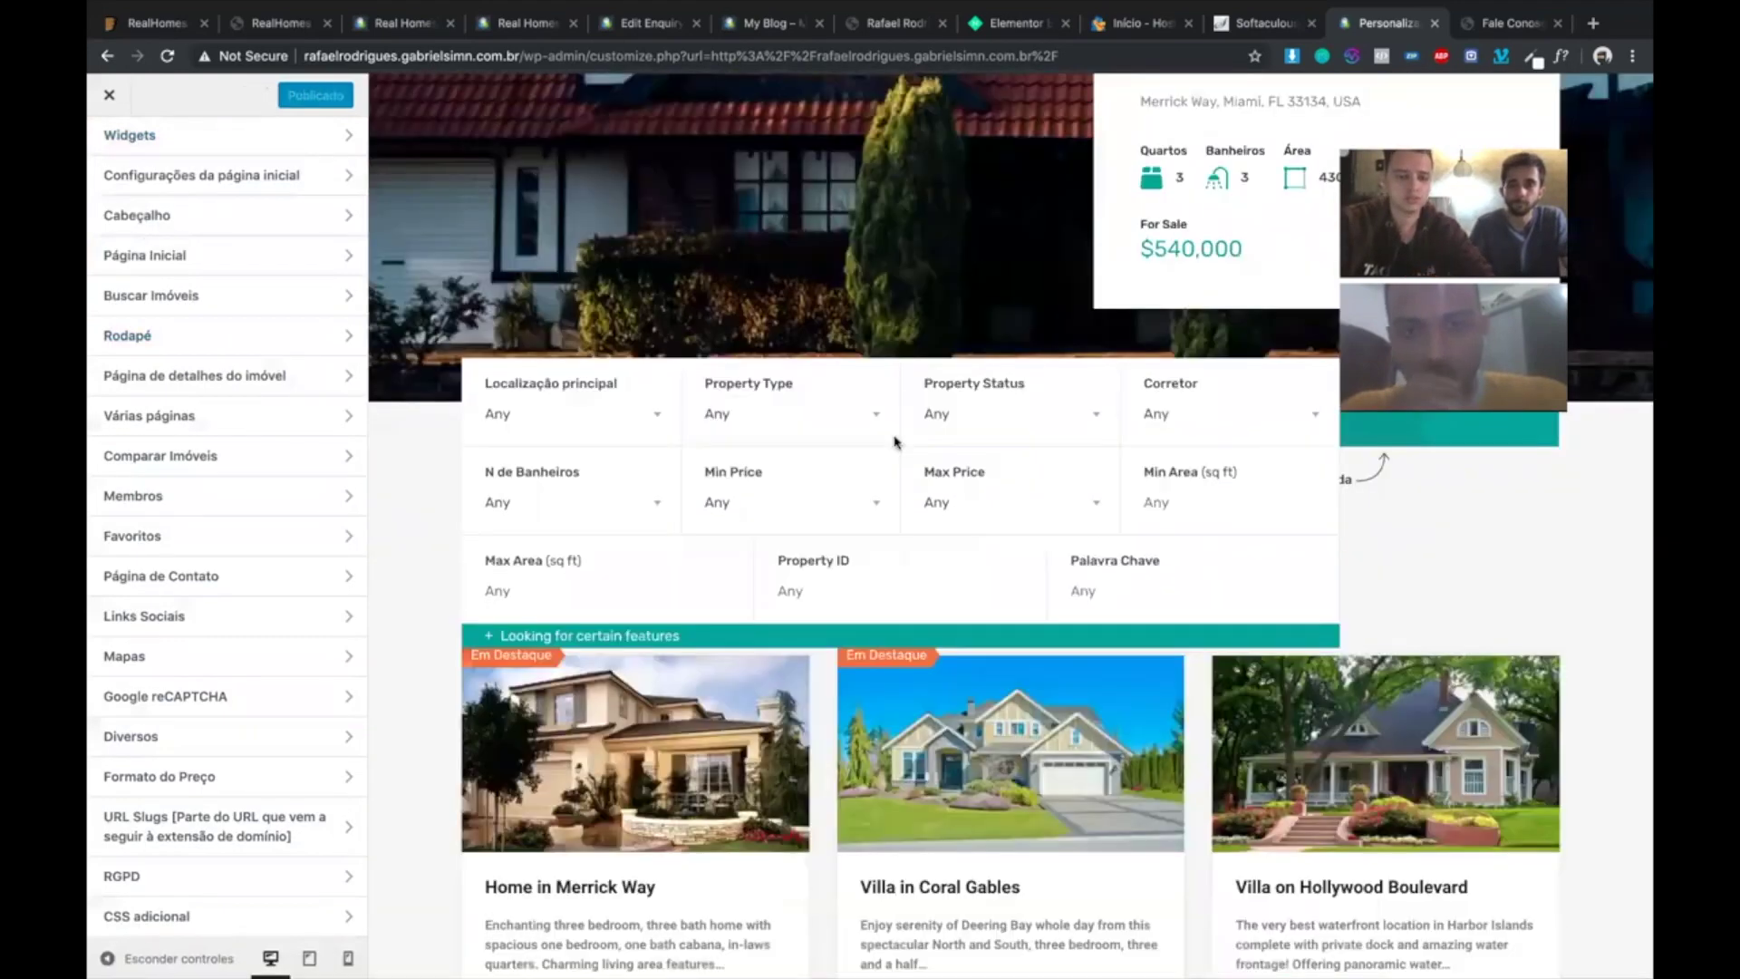
left_click(106, 97)
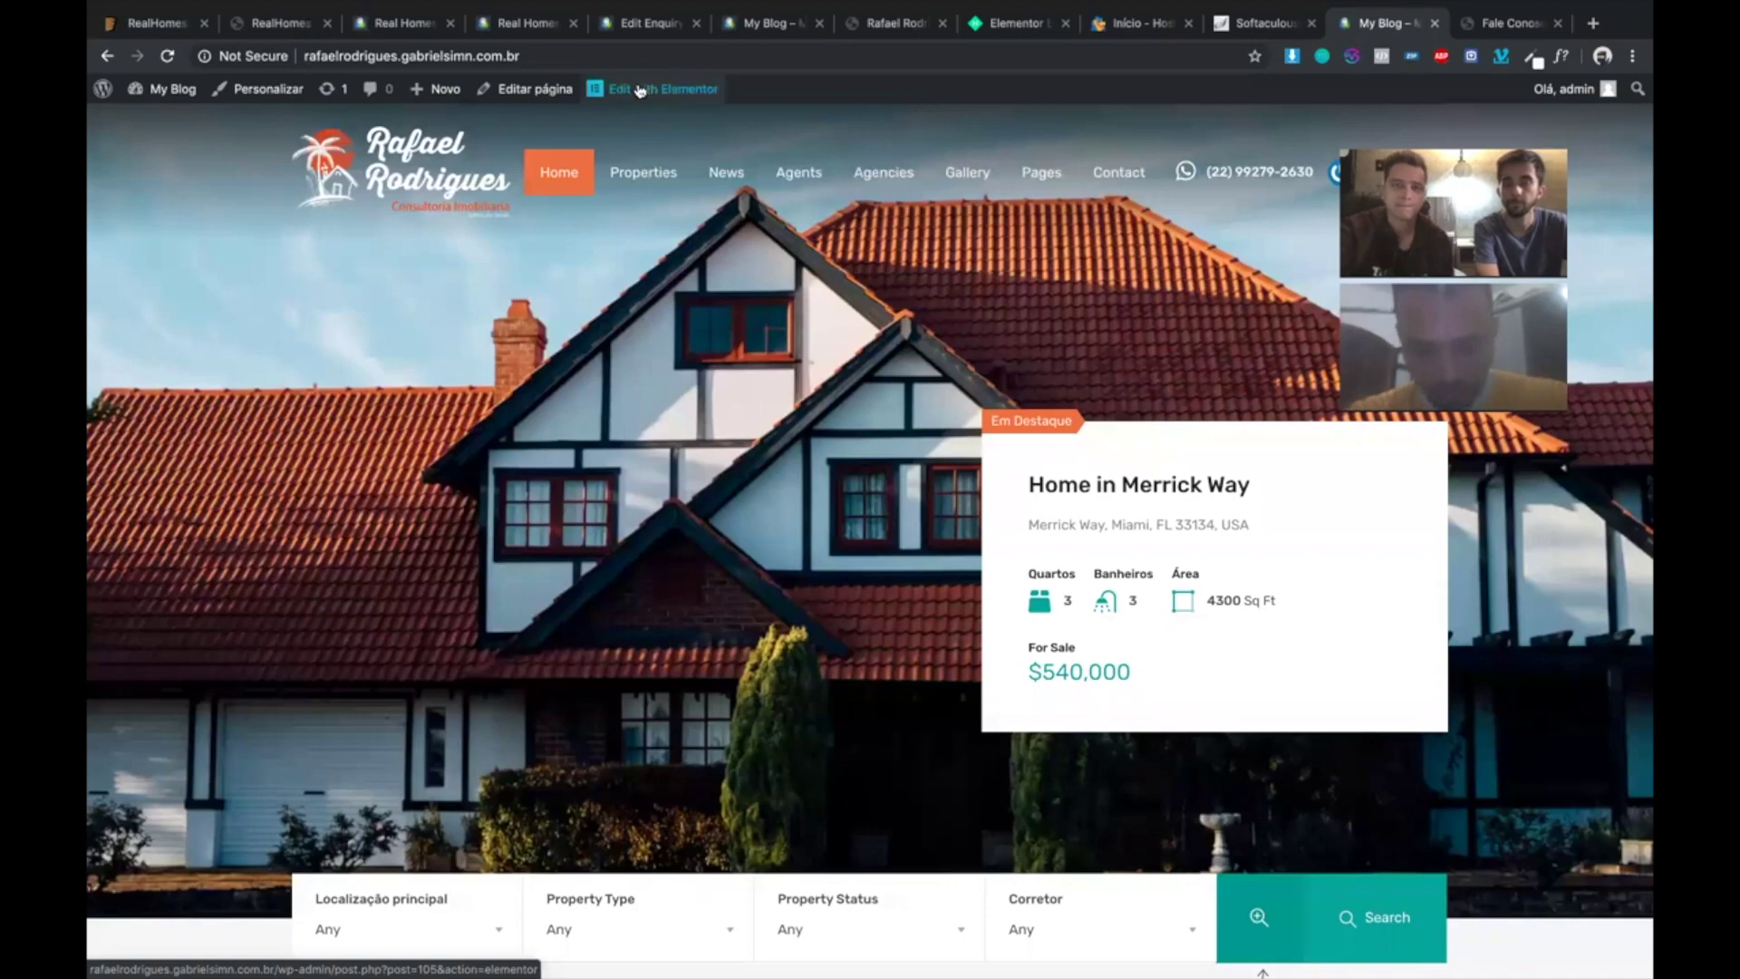
- Open the home page in Elementor and scroll to the For Rent listings
left_click(640, 90)
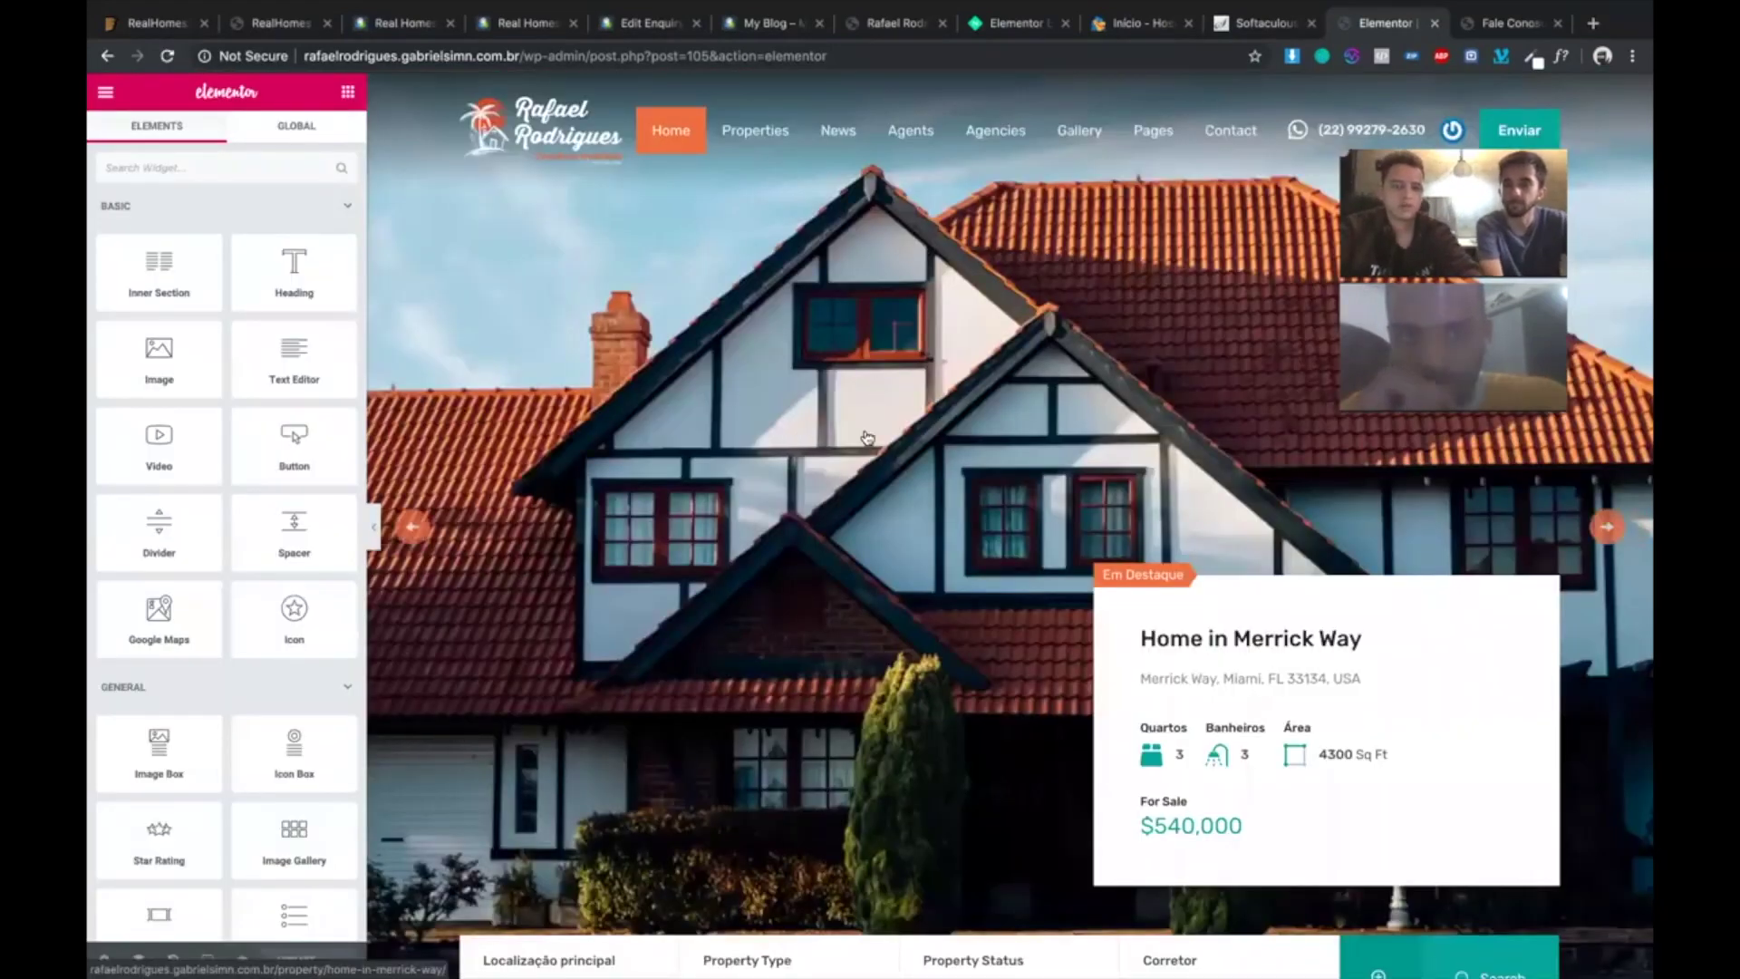
scroll(867, 438, "down", 6)
scroll(867, 438, "down", 15)
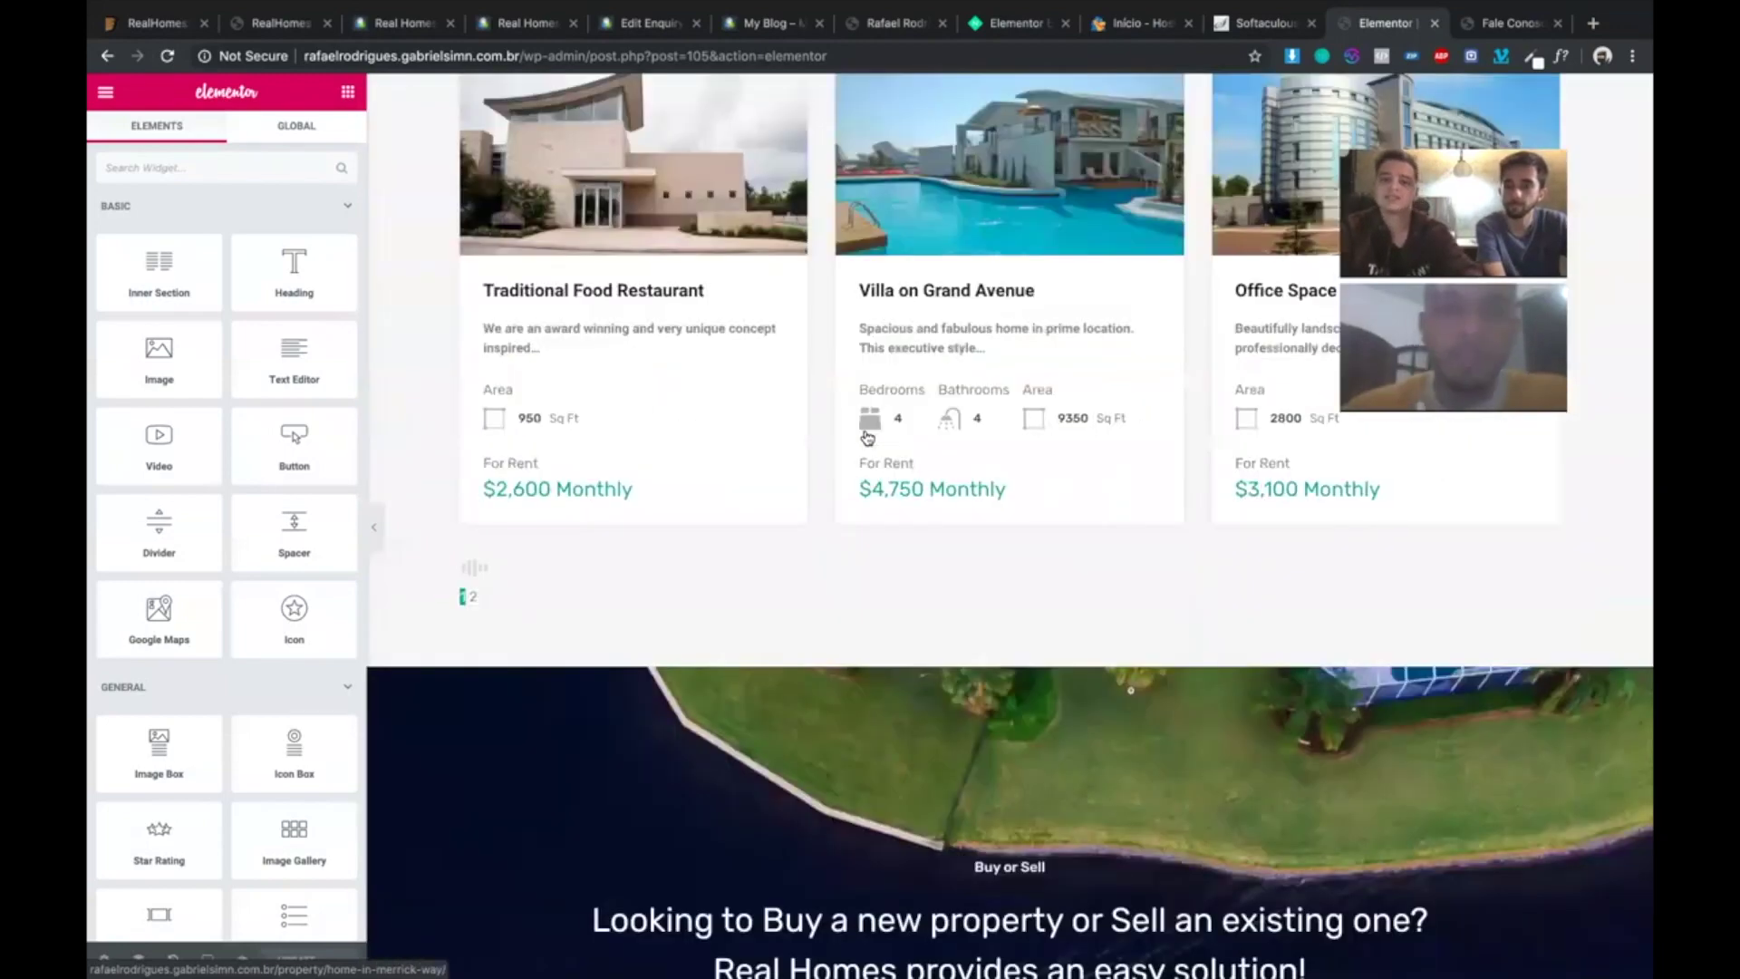
scroll(1038, 393, "up", 6)
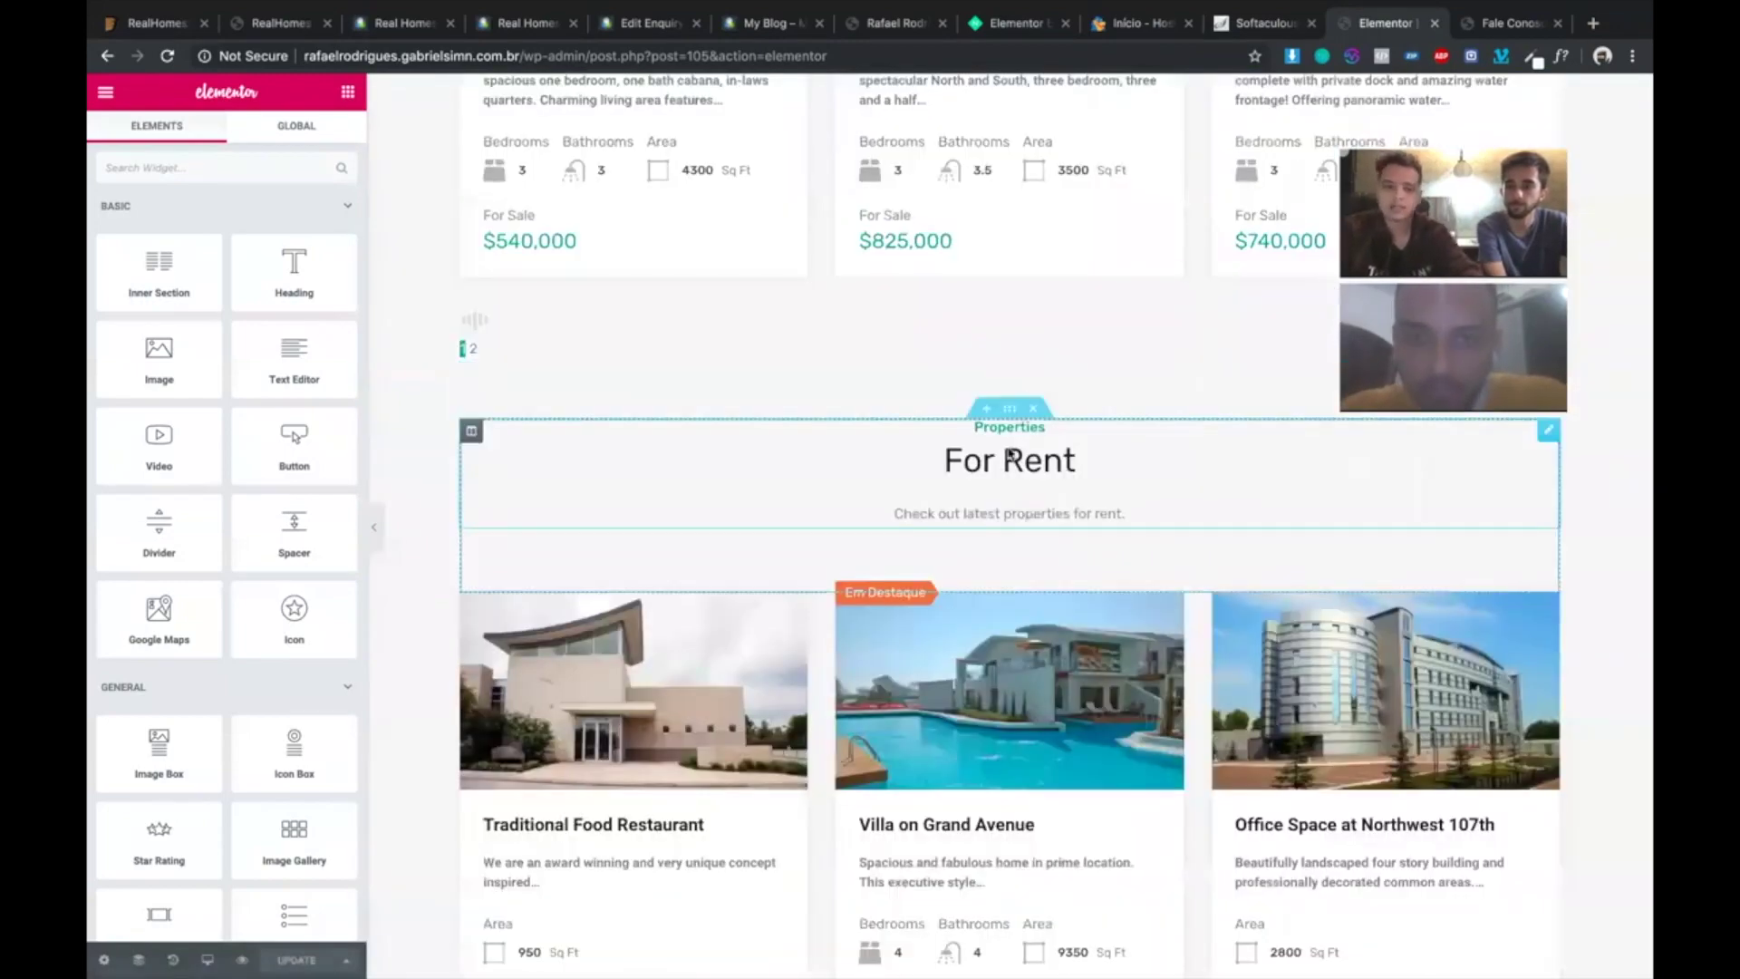
scroll(739, 332, "down", 3)
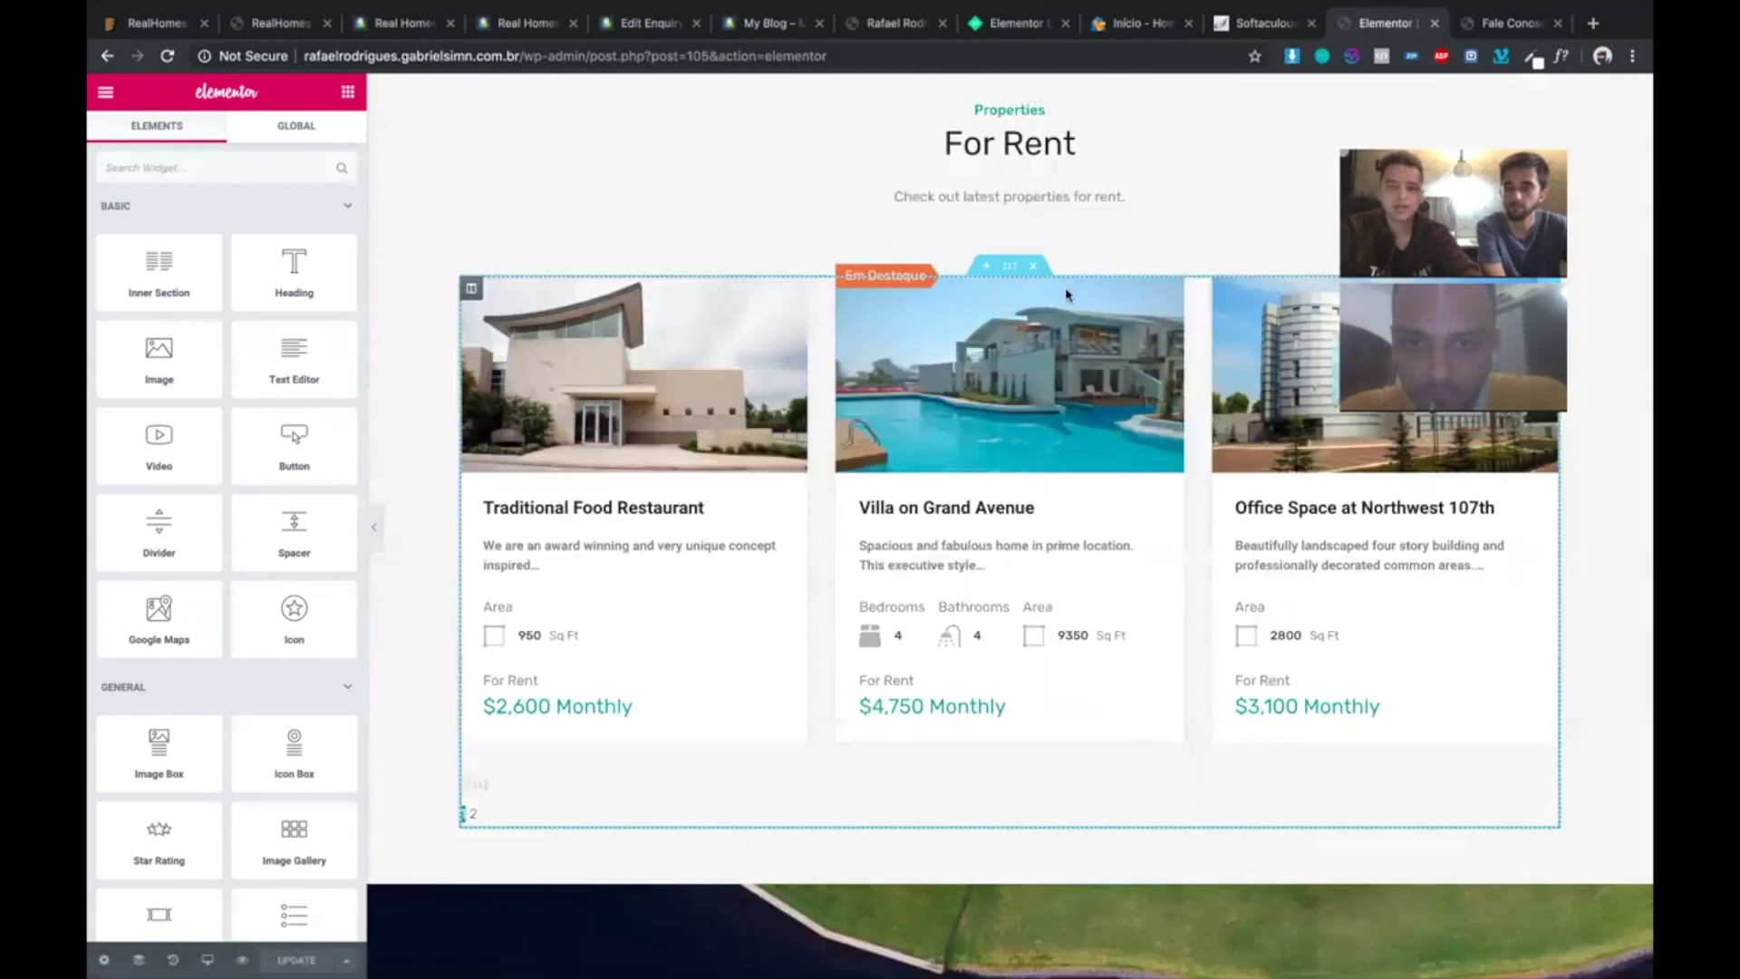
scroll(1071, 525, "up", 2)
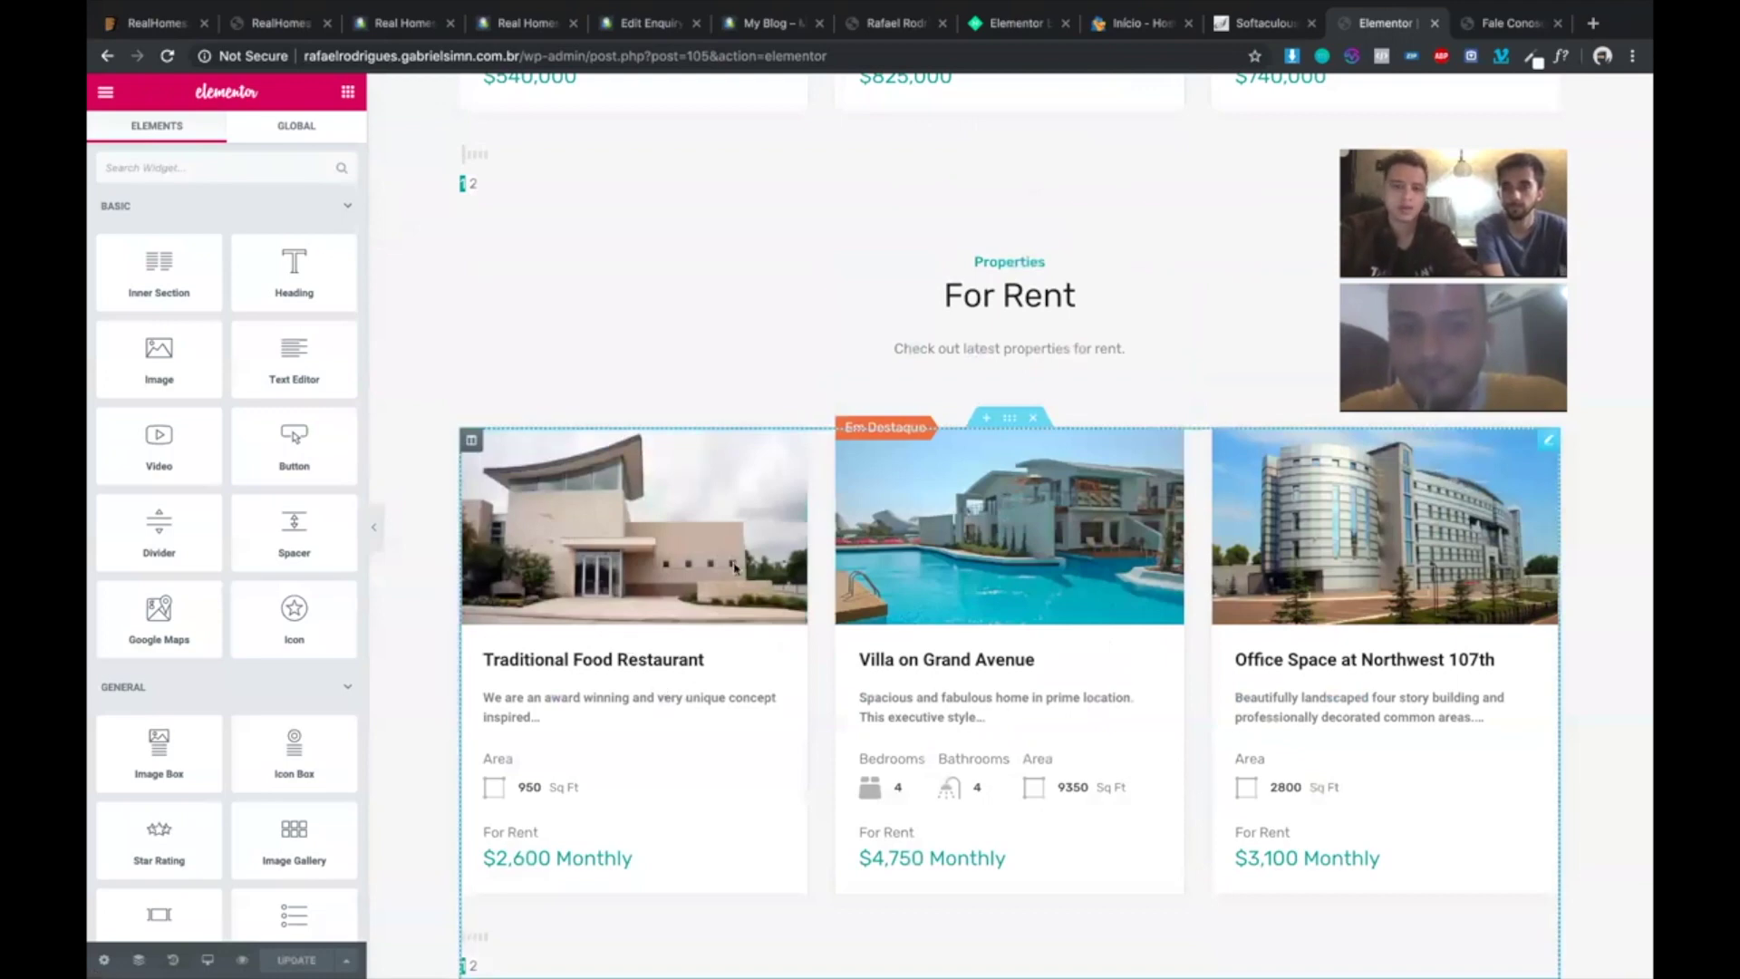
scroll(960, 360, "up", 1)
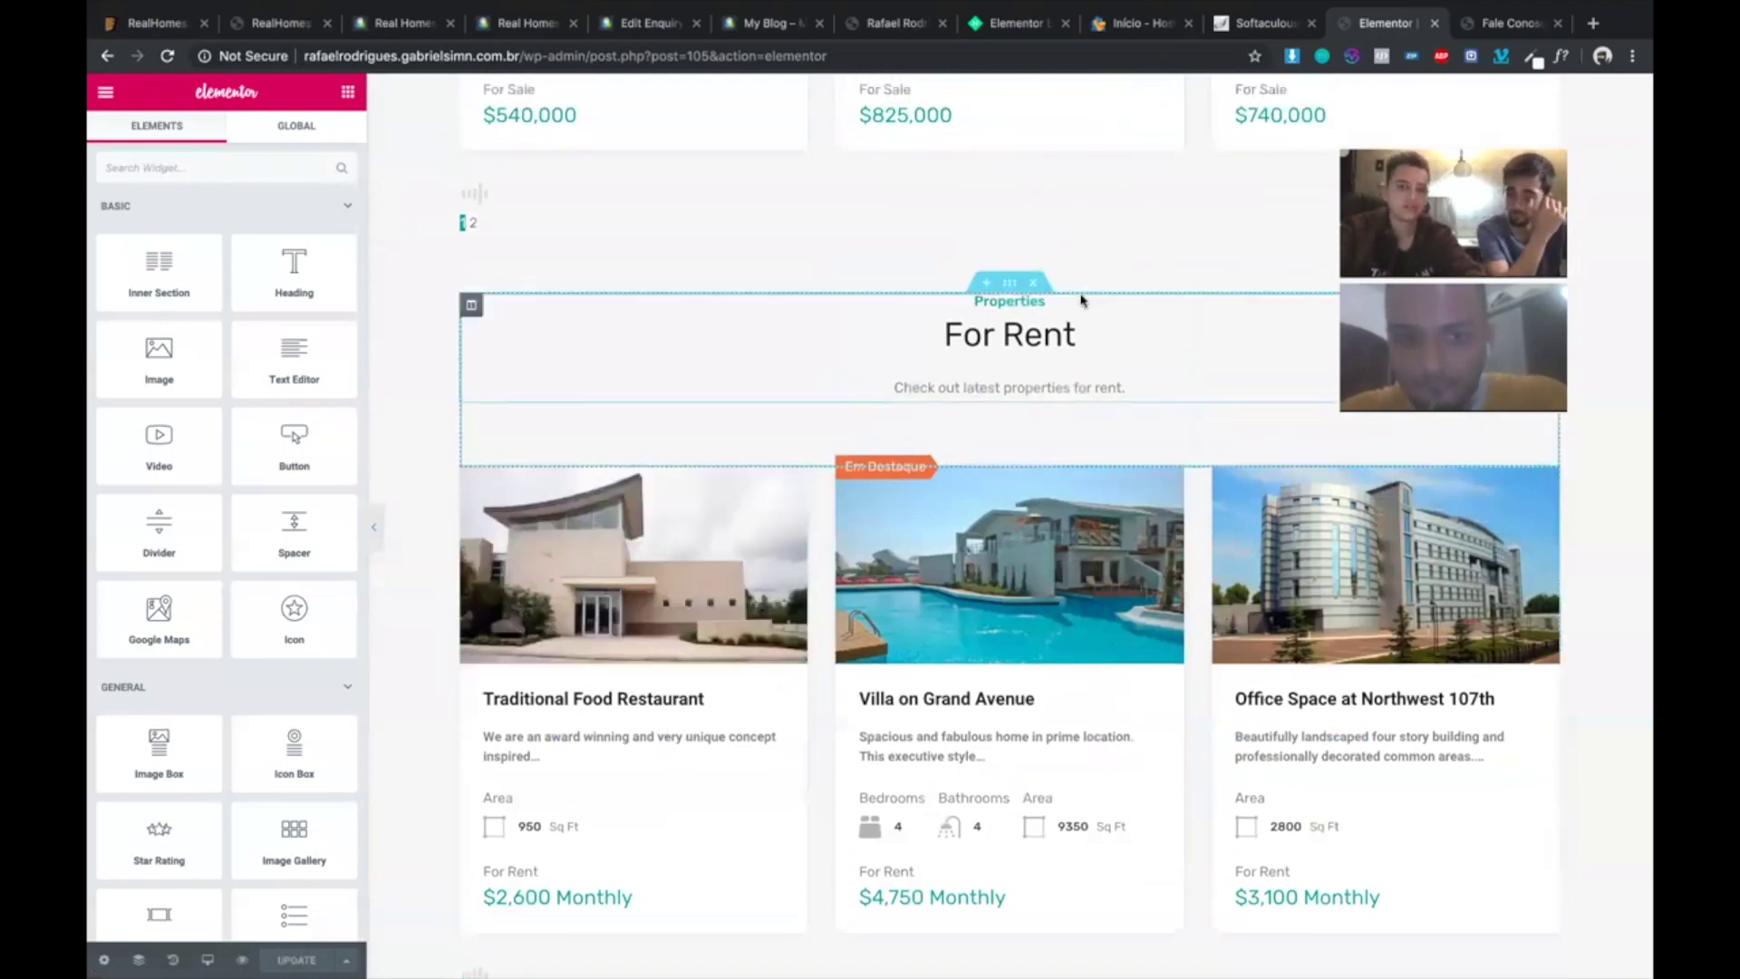
- Delete the For Rent heading, the empty section and the For Rent property grid
left_click(1035, 281)
left_click(1035, 228)
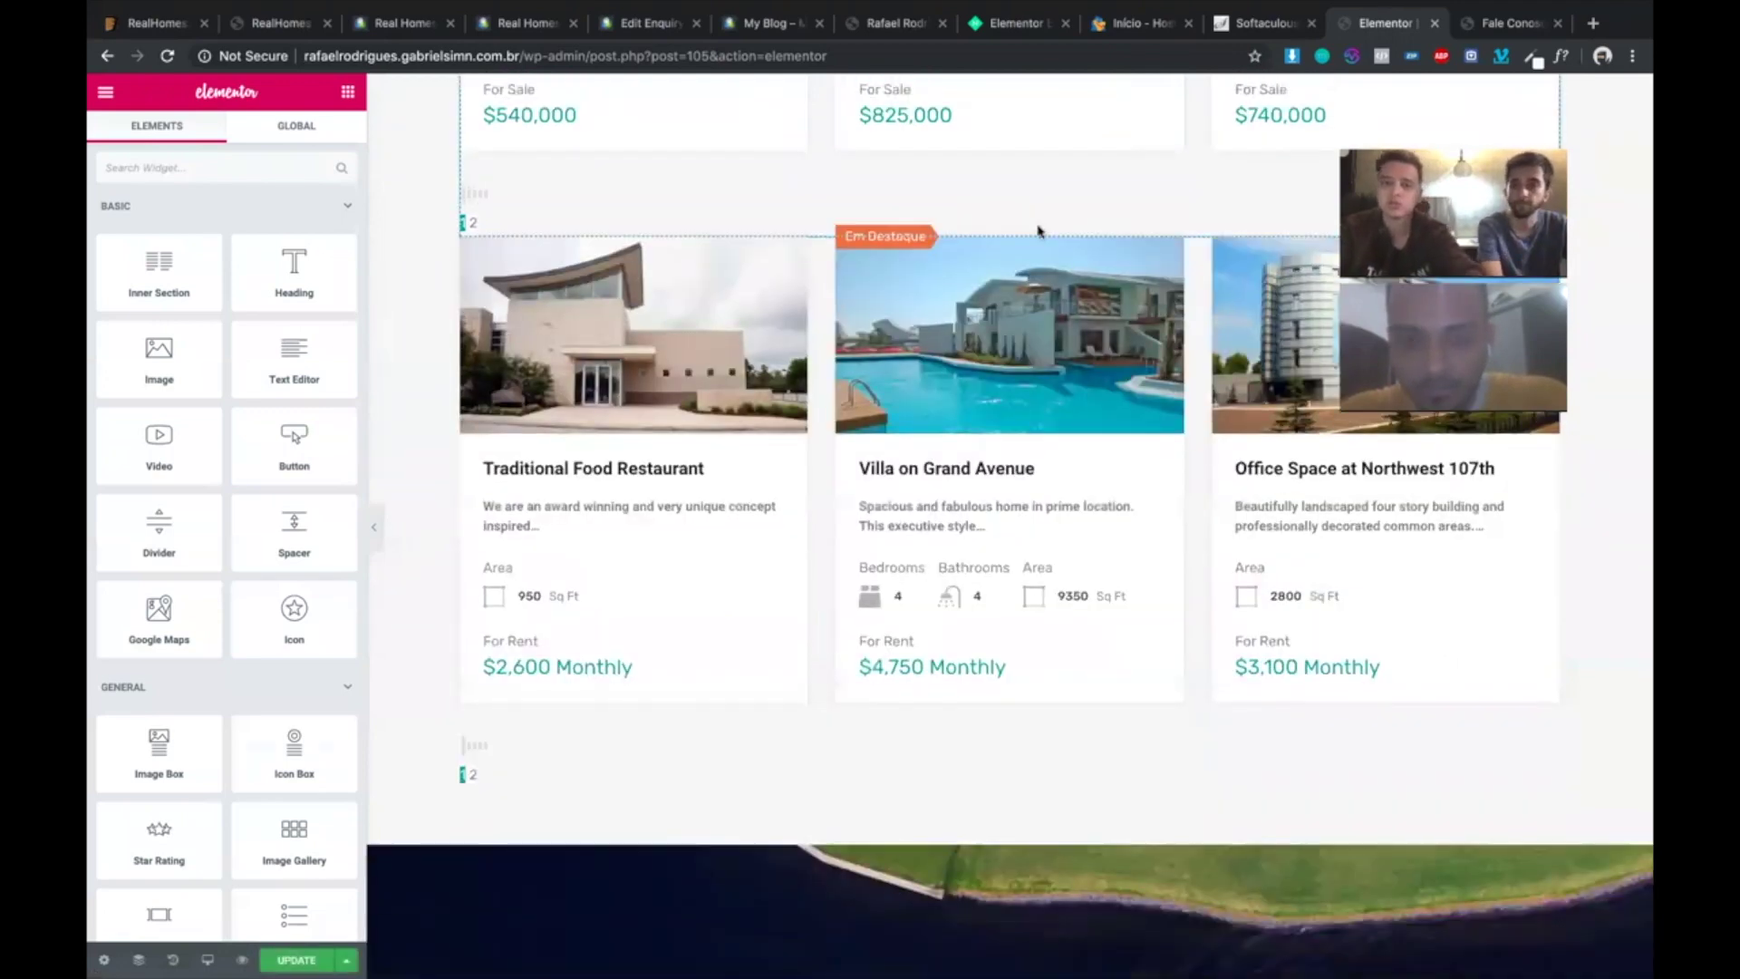
left_click(1034, 232)
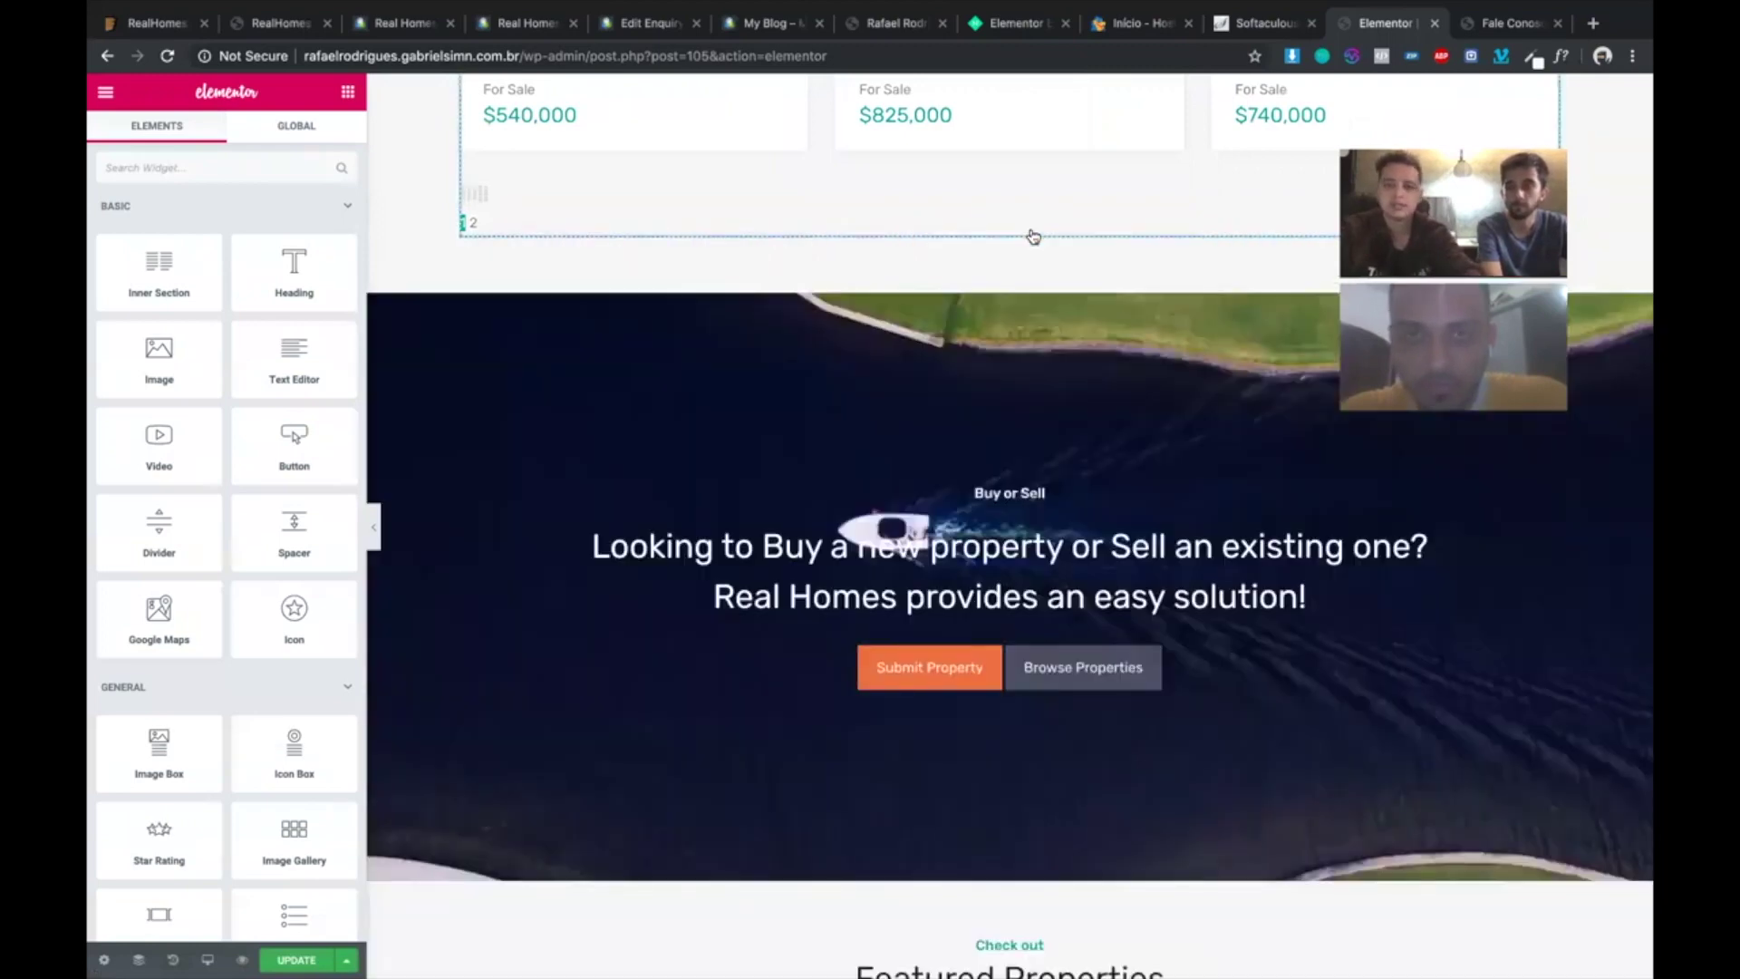
scroll(1034, 236, "up", 5)
scroll(1034, 235, "up", 1)
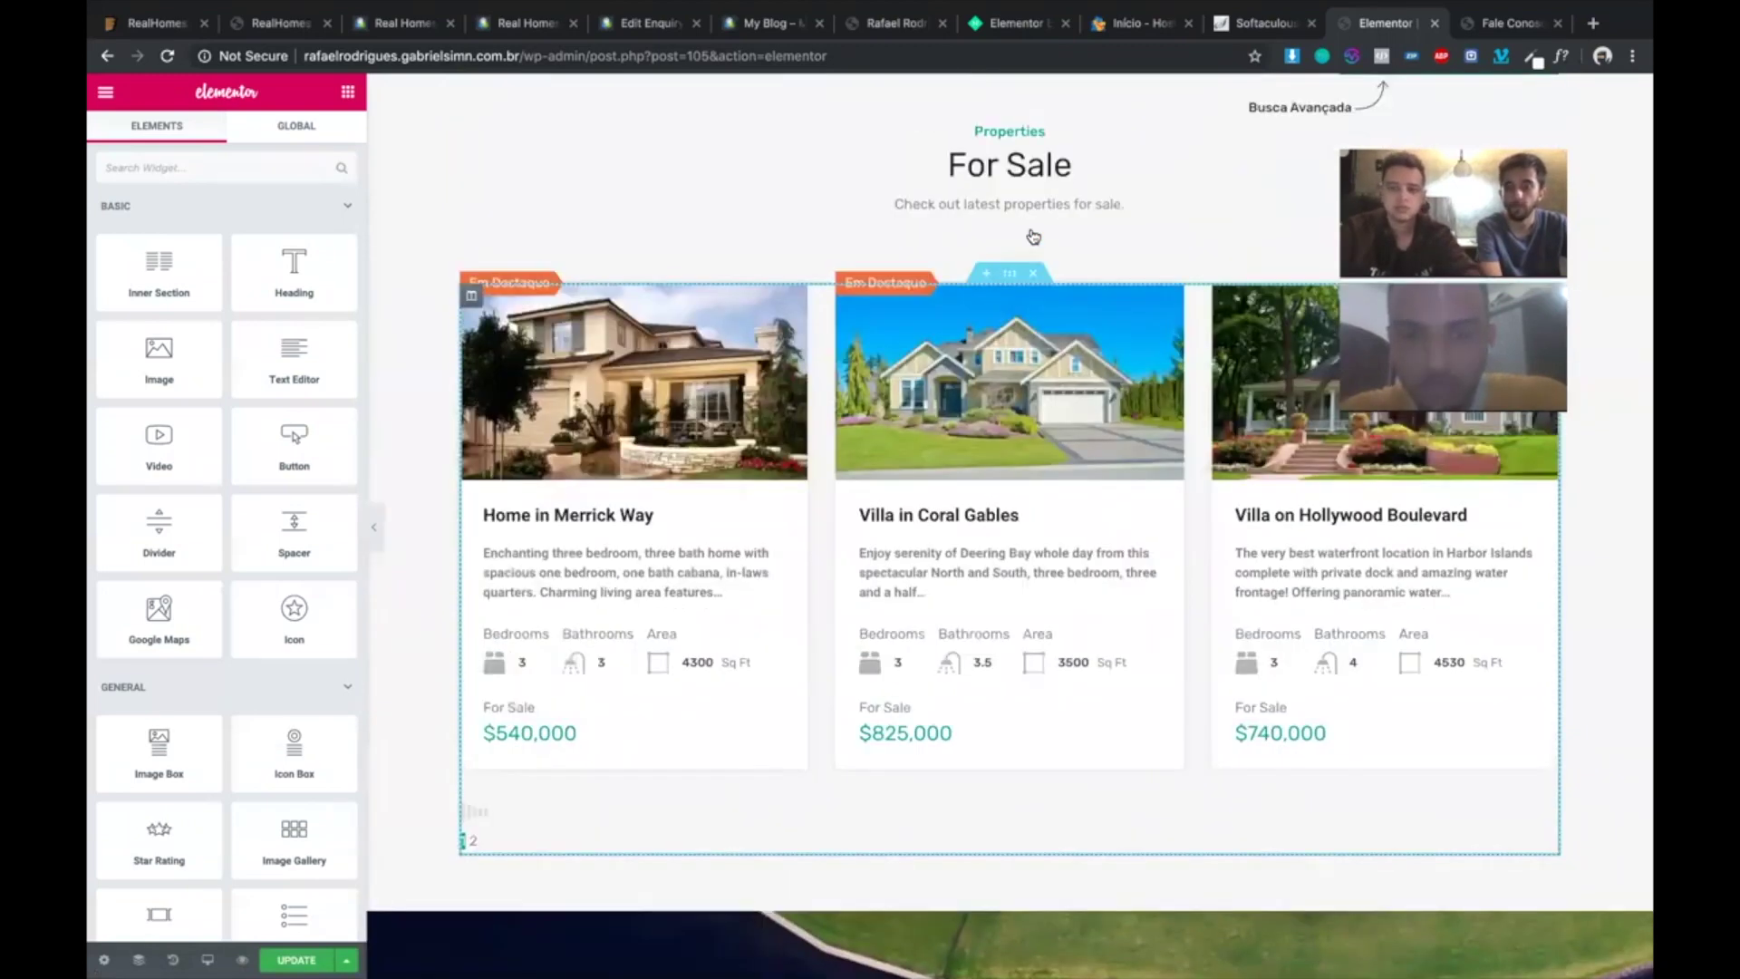
scroll(1033, 237, "down", 1)
scroll(1034, 235, "down", 6)
scroll(1033, 235, "up", 5)
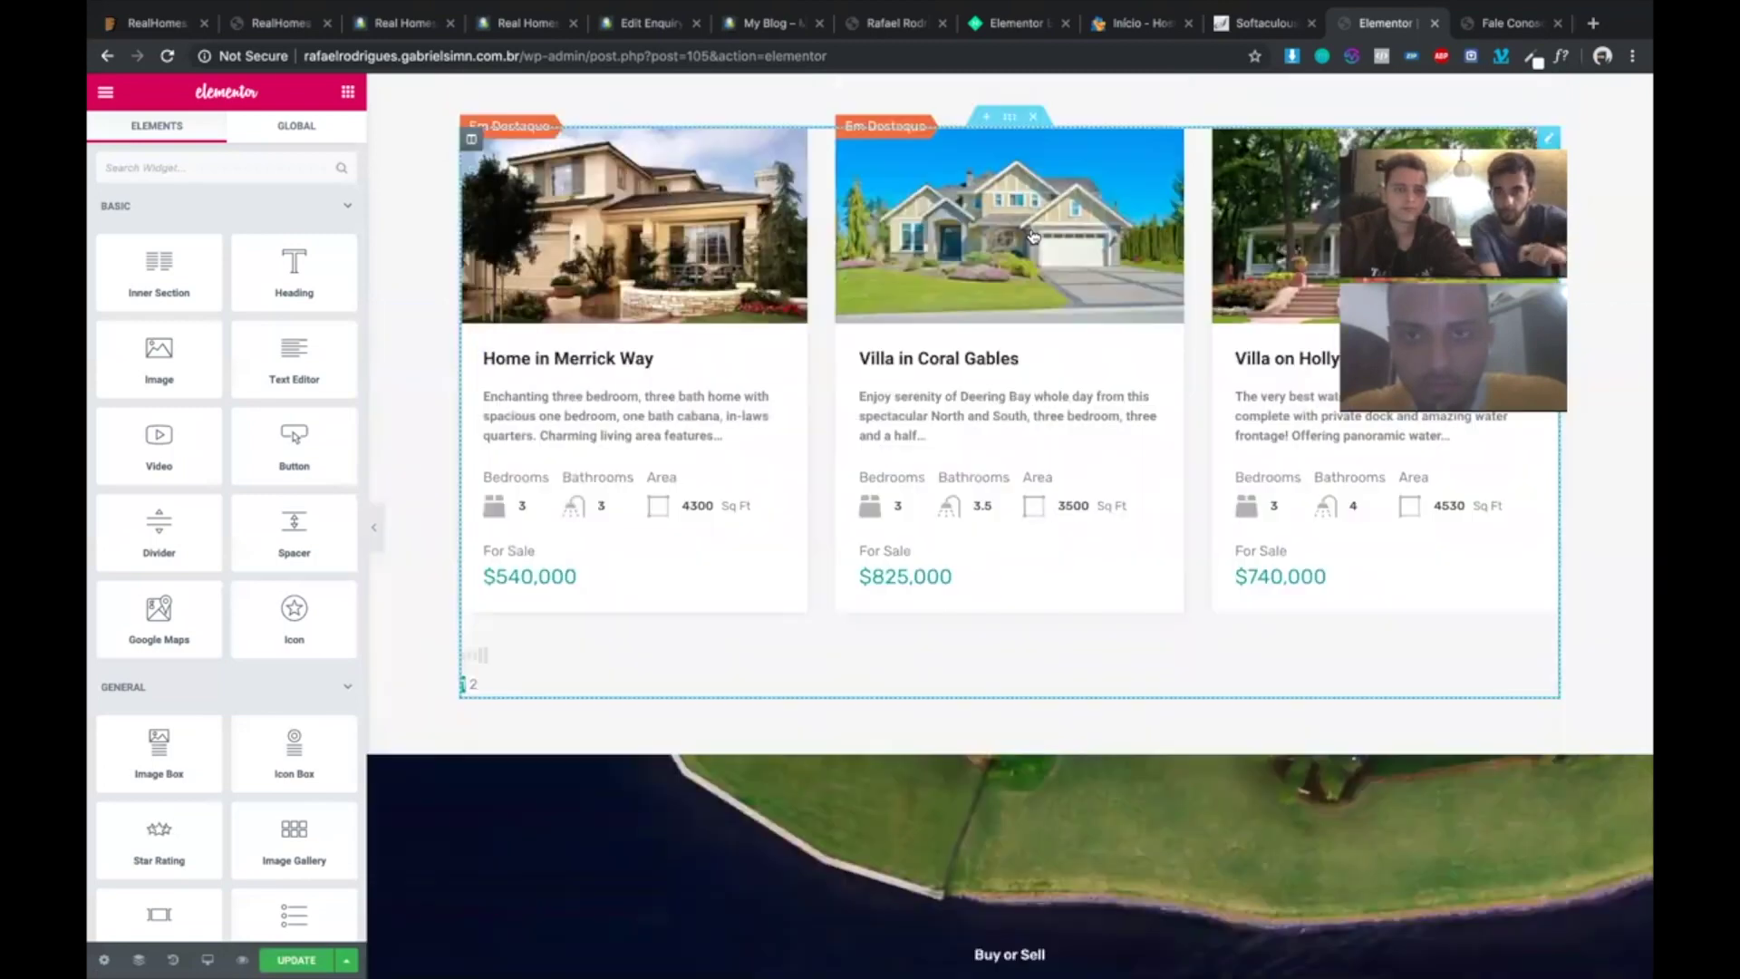
scroll(624, 500, "up", 2)
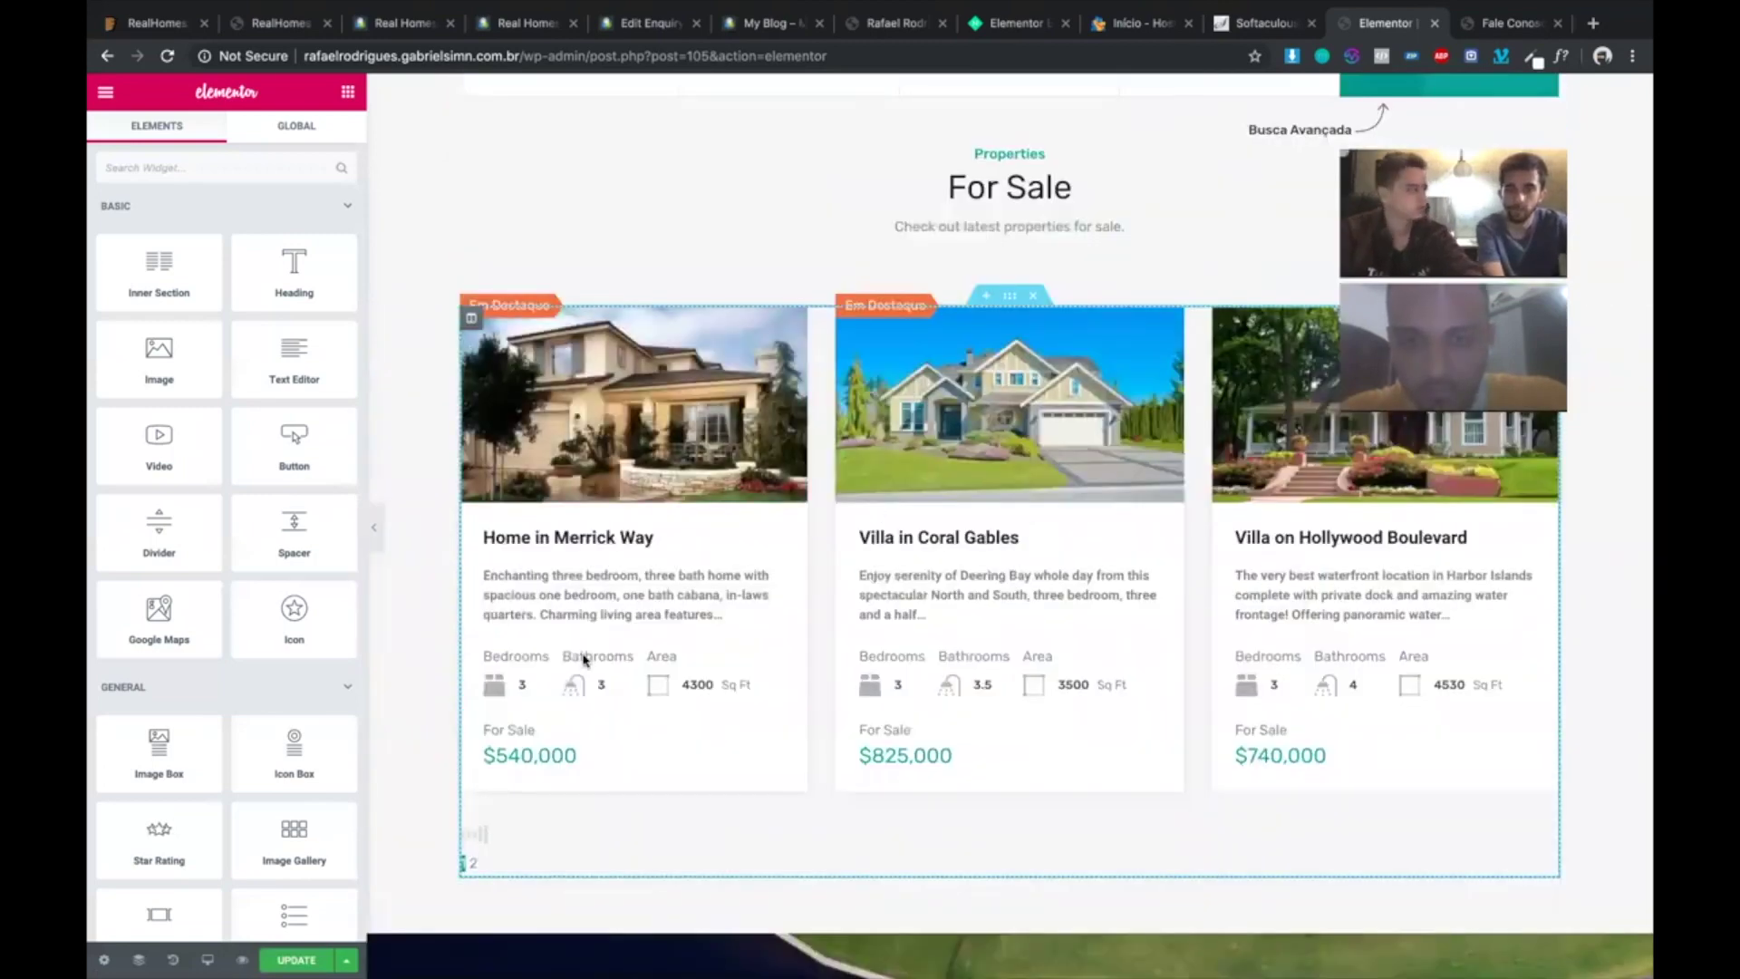
left_click(1010, 295)
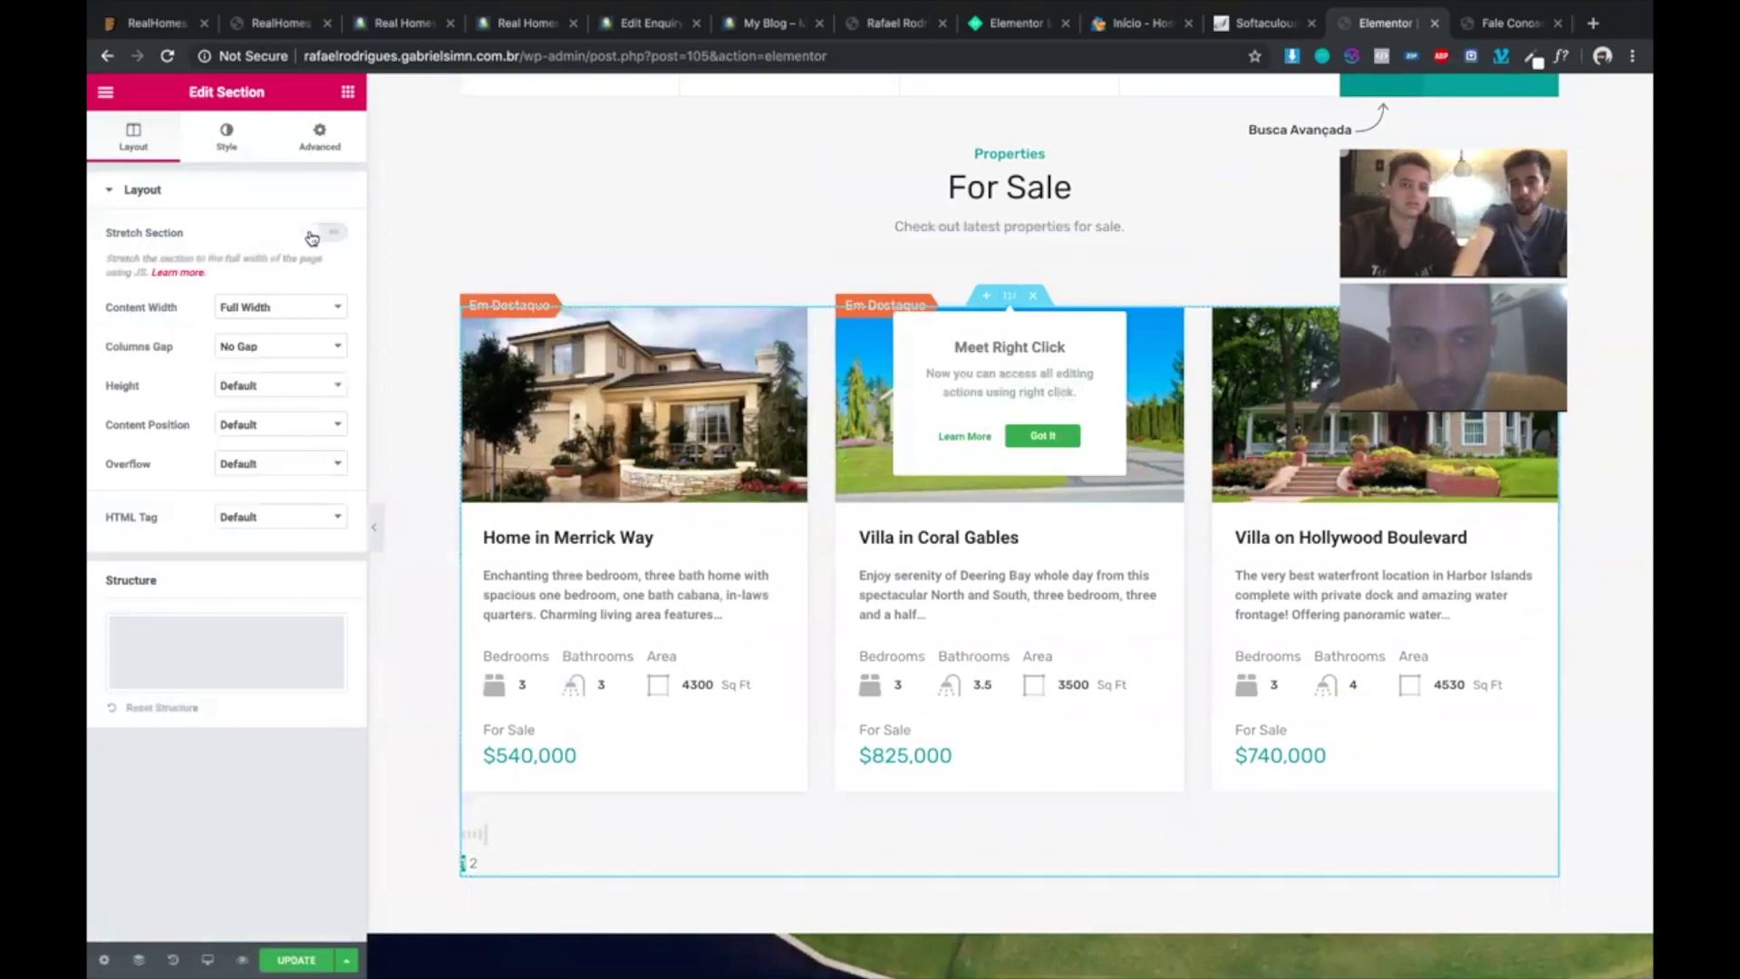
- Set the For Sale Properties Grid to show 5 properties, kept sorted by date
left_click(556, 492)
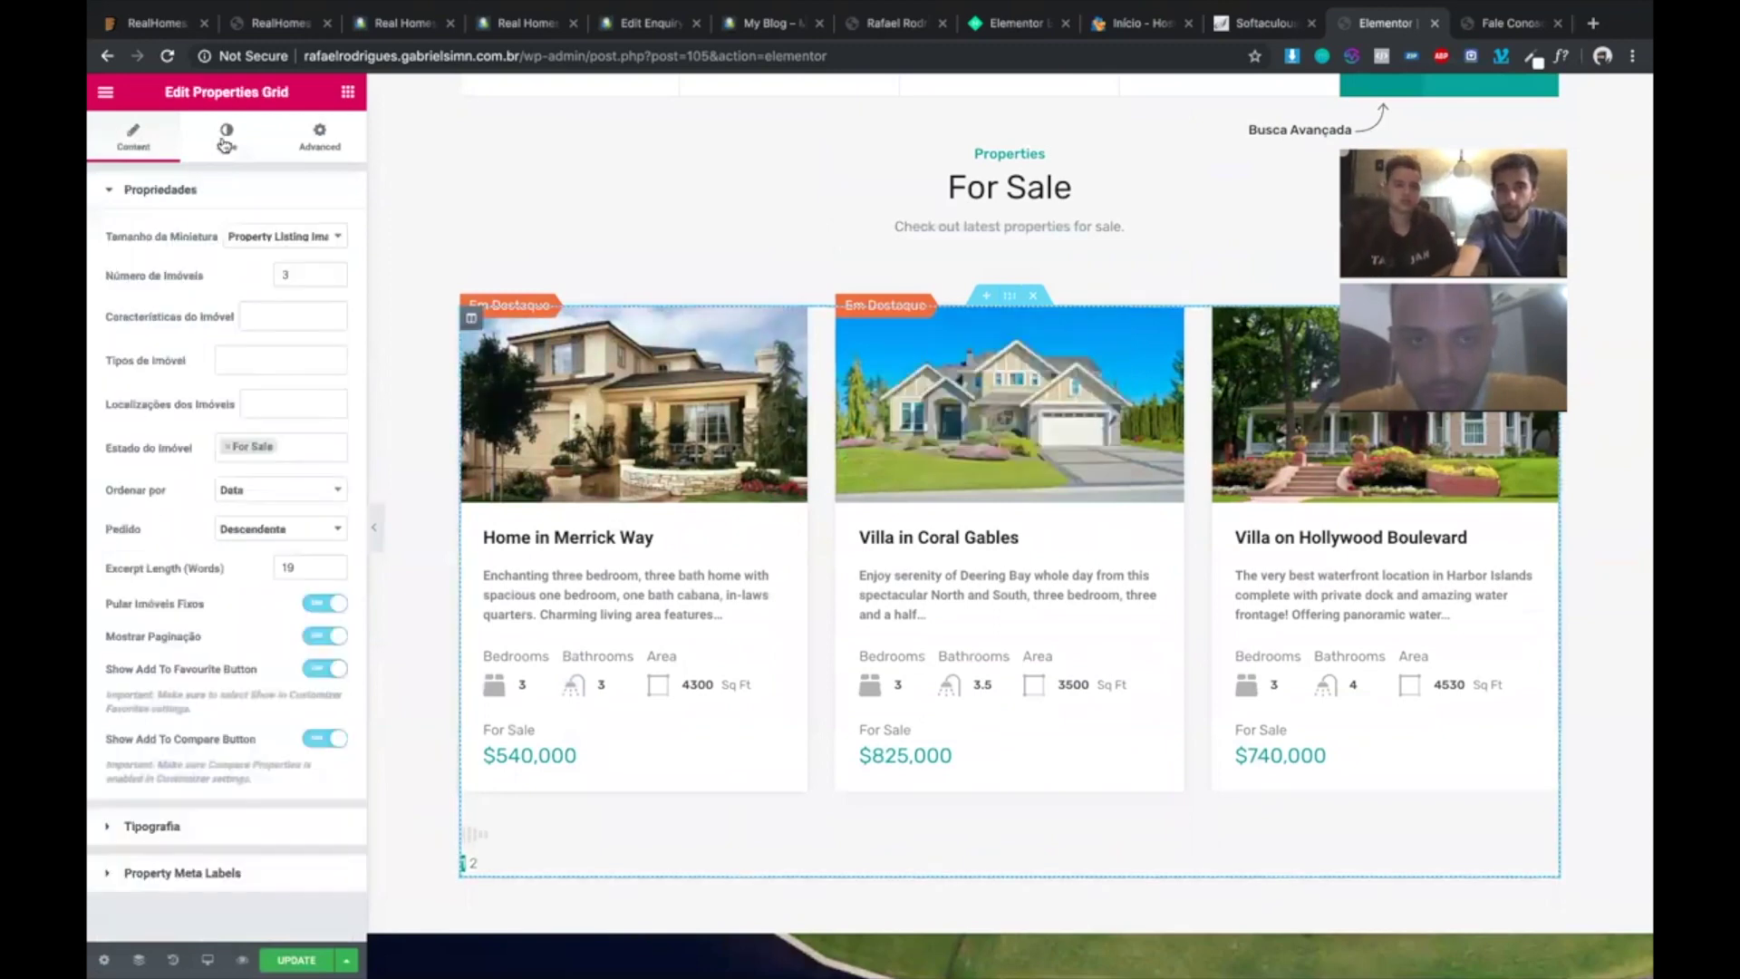
left_click(225, 138)
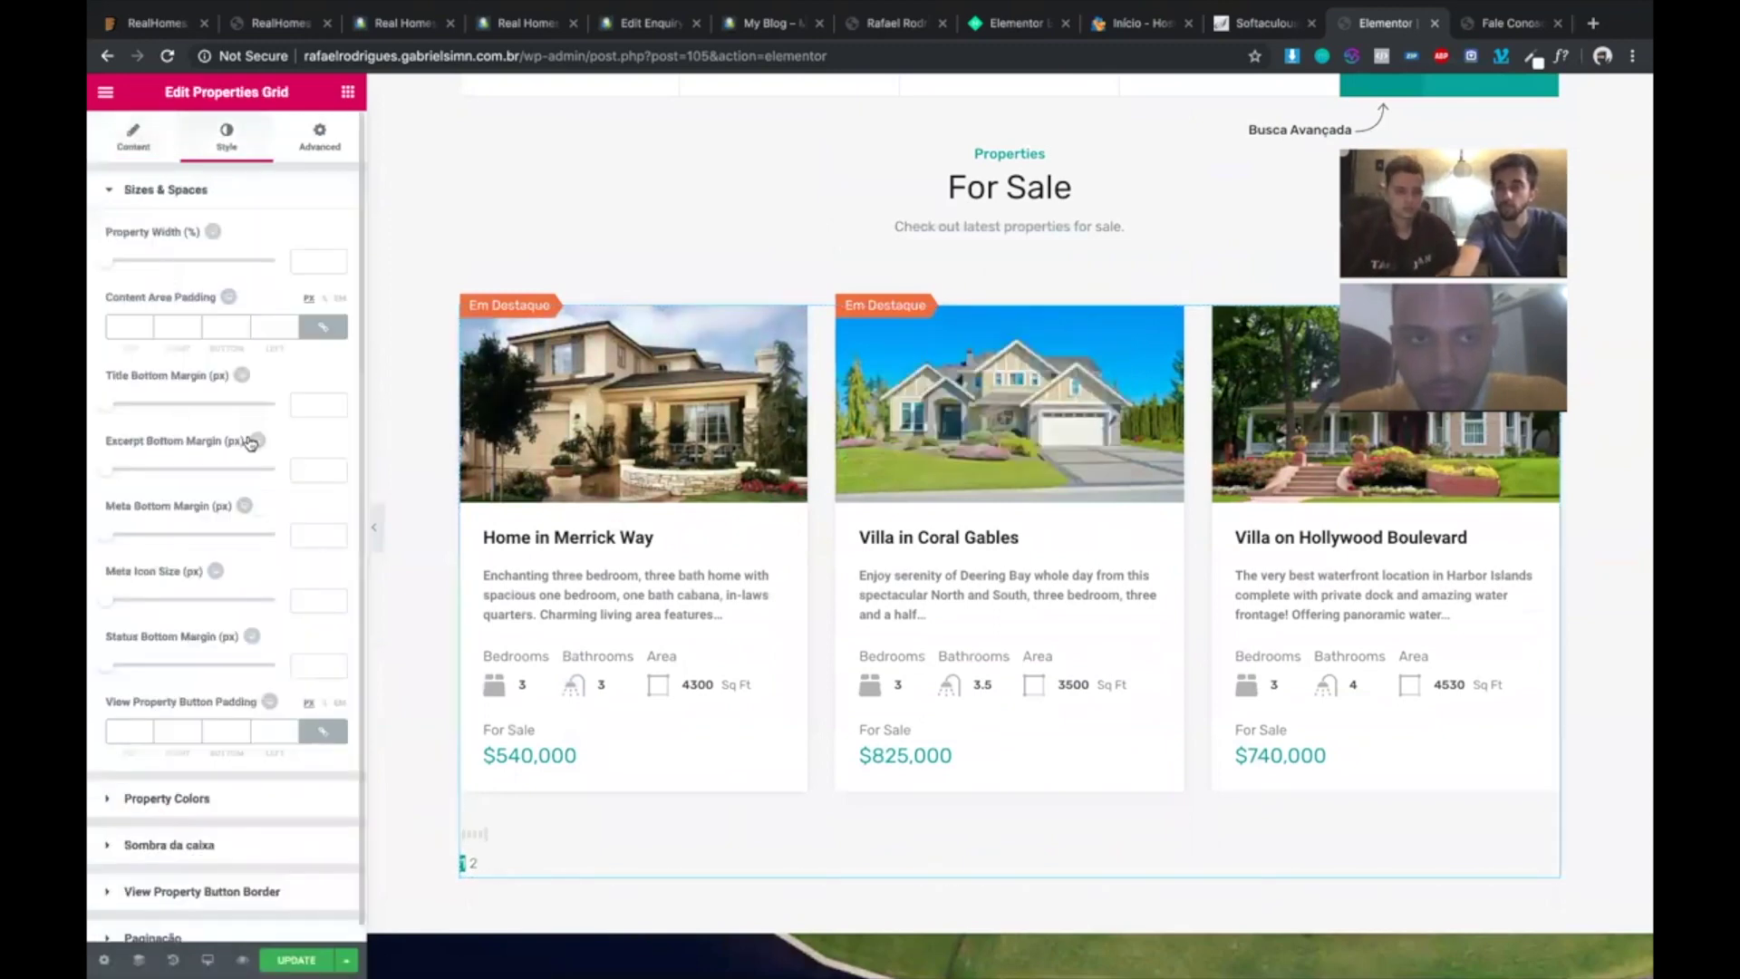
scroll(252, 442, "down", 1)
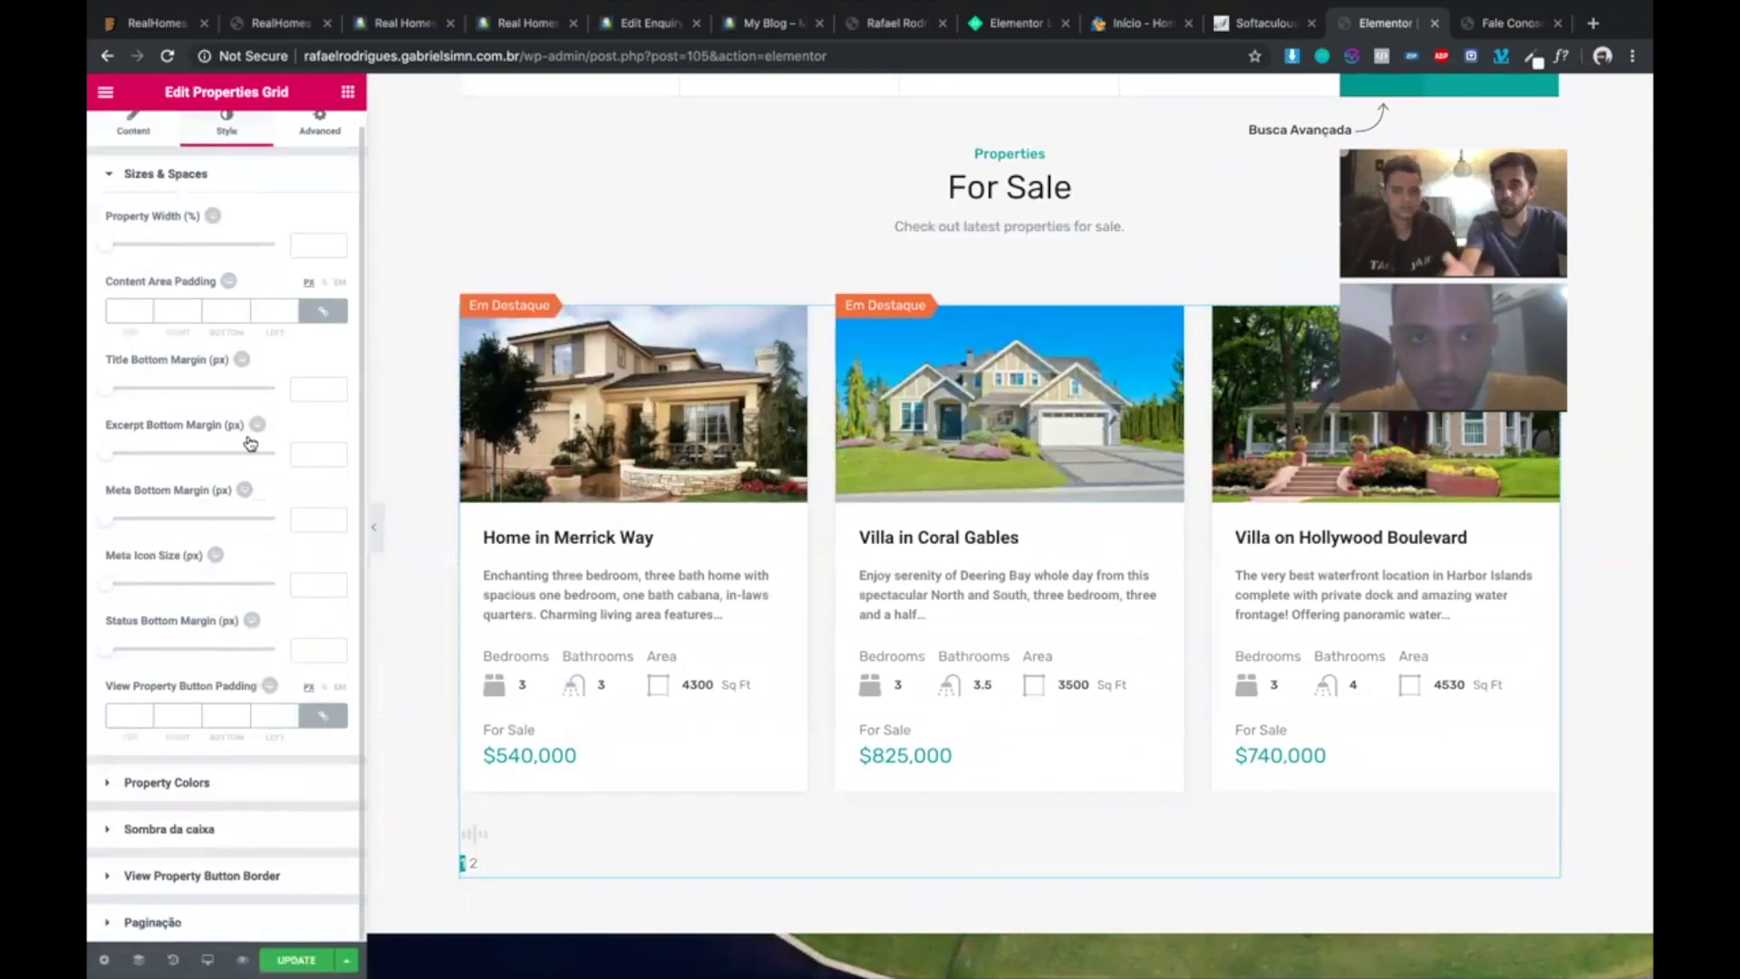
scroll(252, 443, "up", 1)
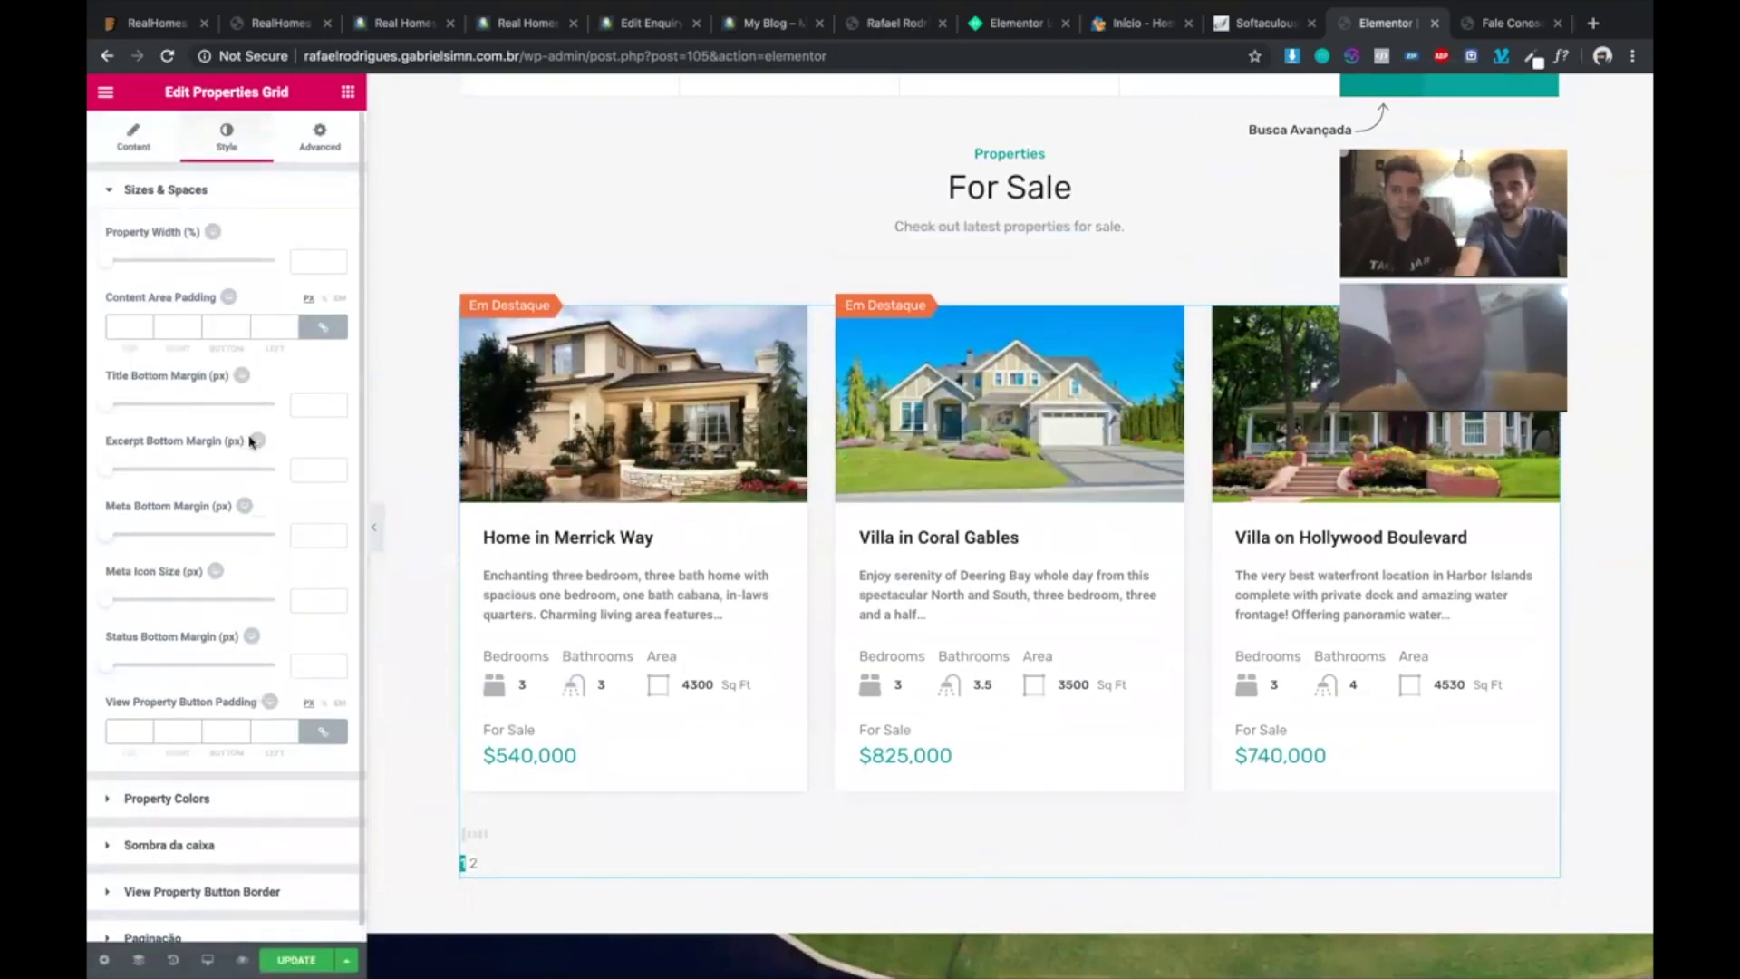
scroll(221, 680, "down", 1)
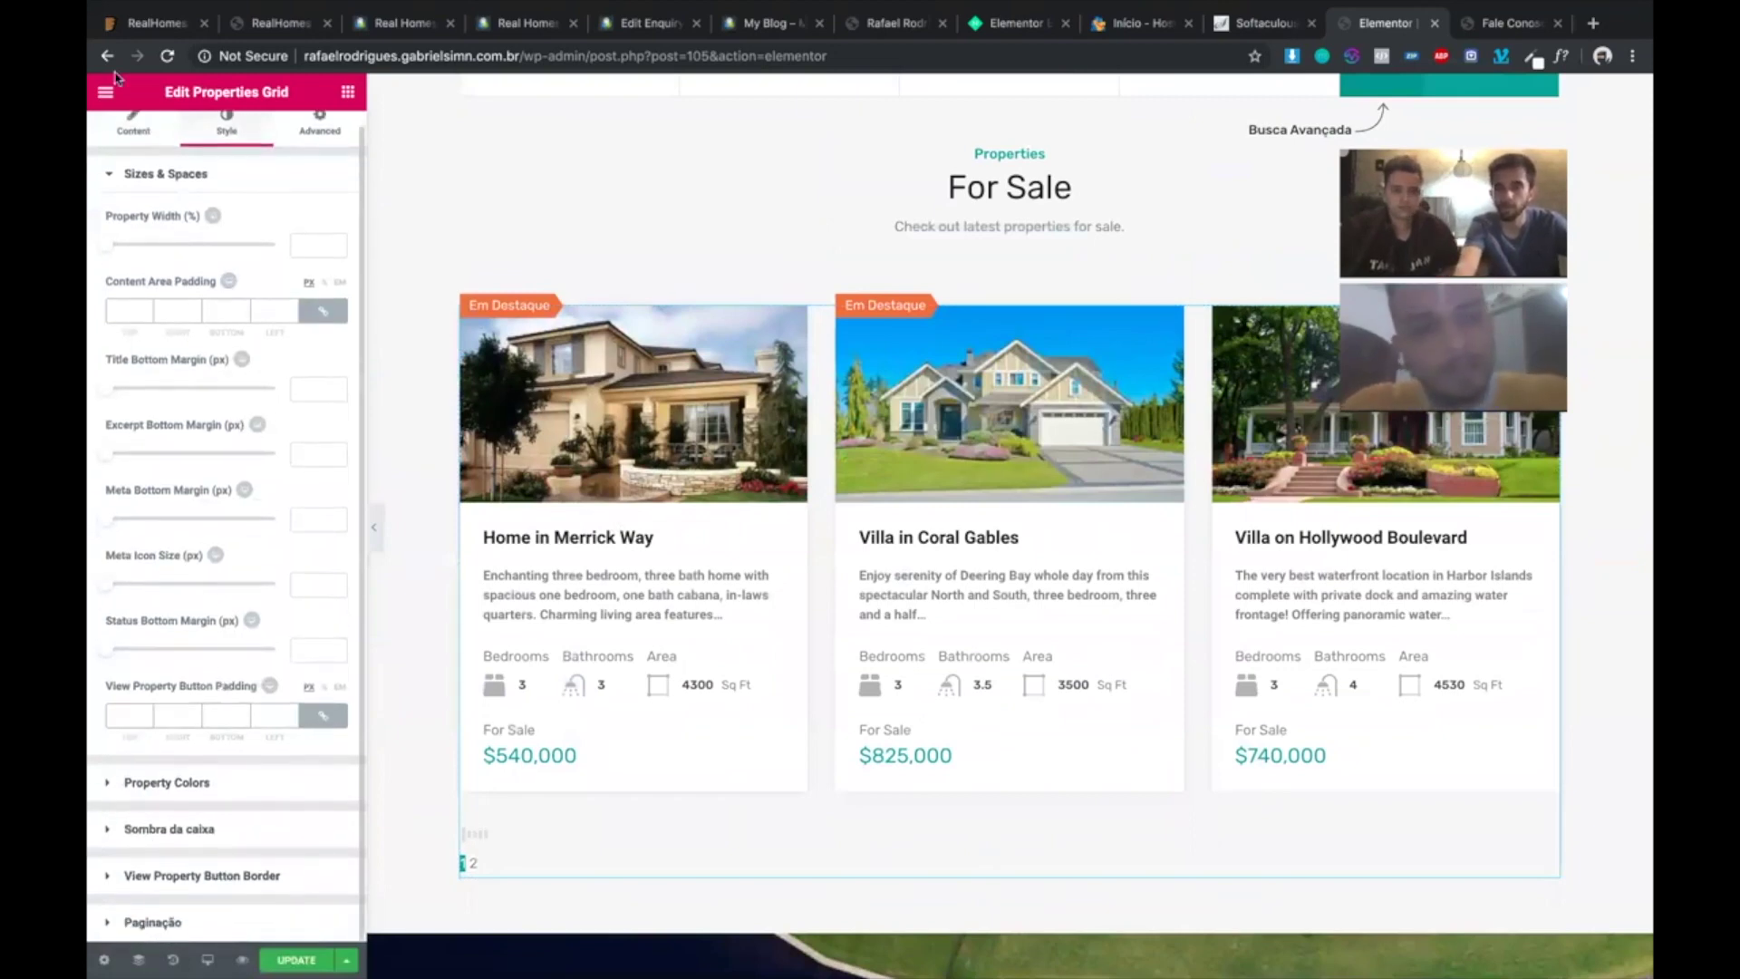
left_click(141, 127)
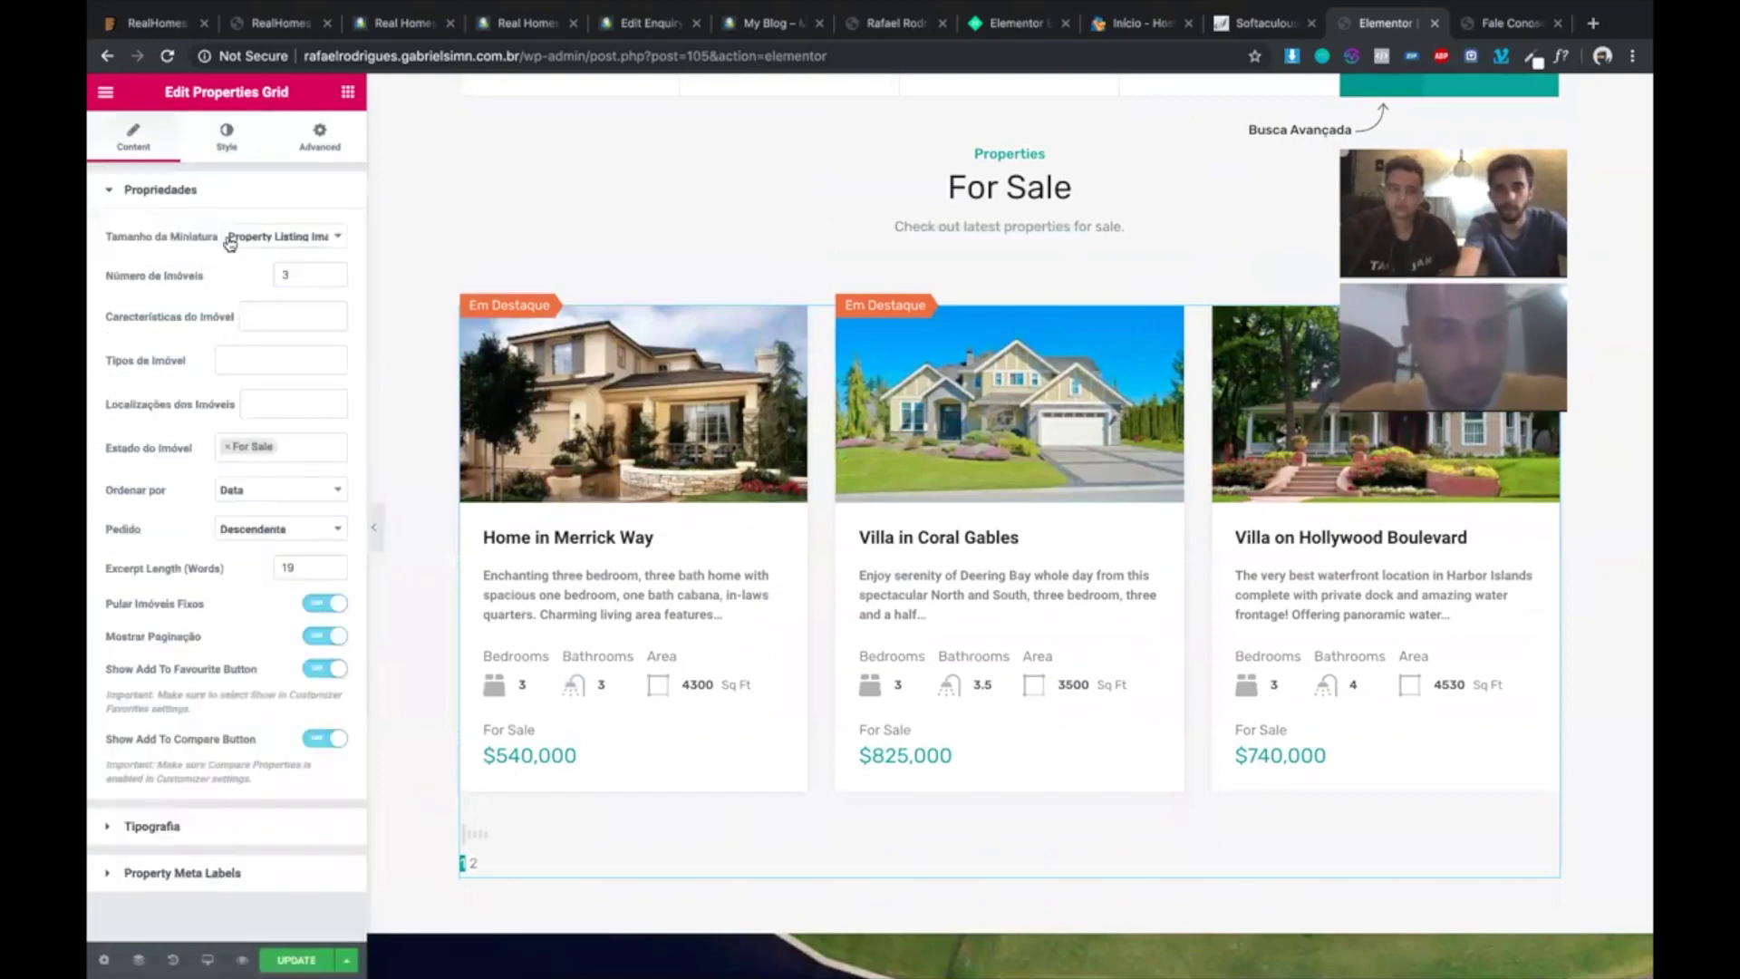
double_click(284, 275)
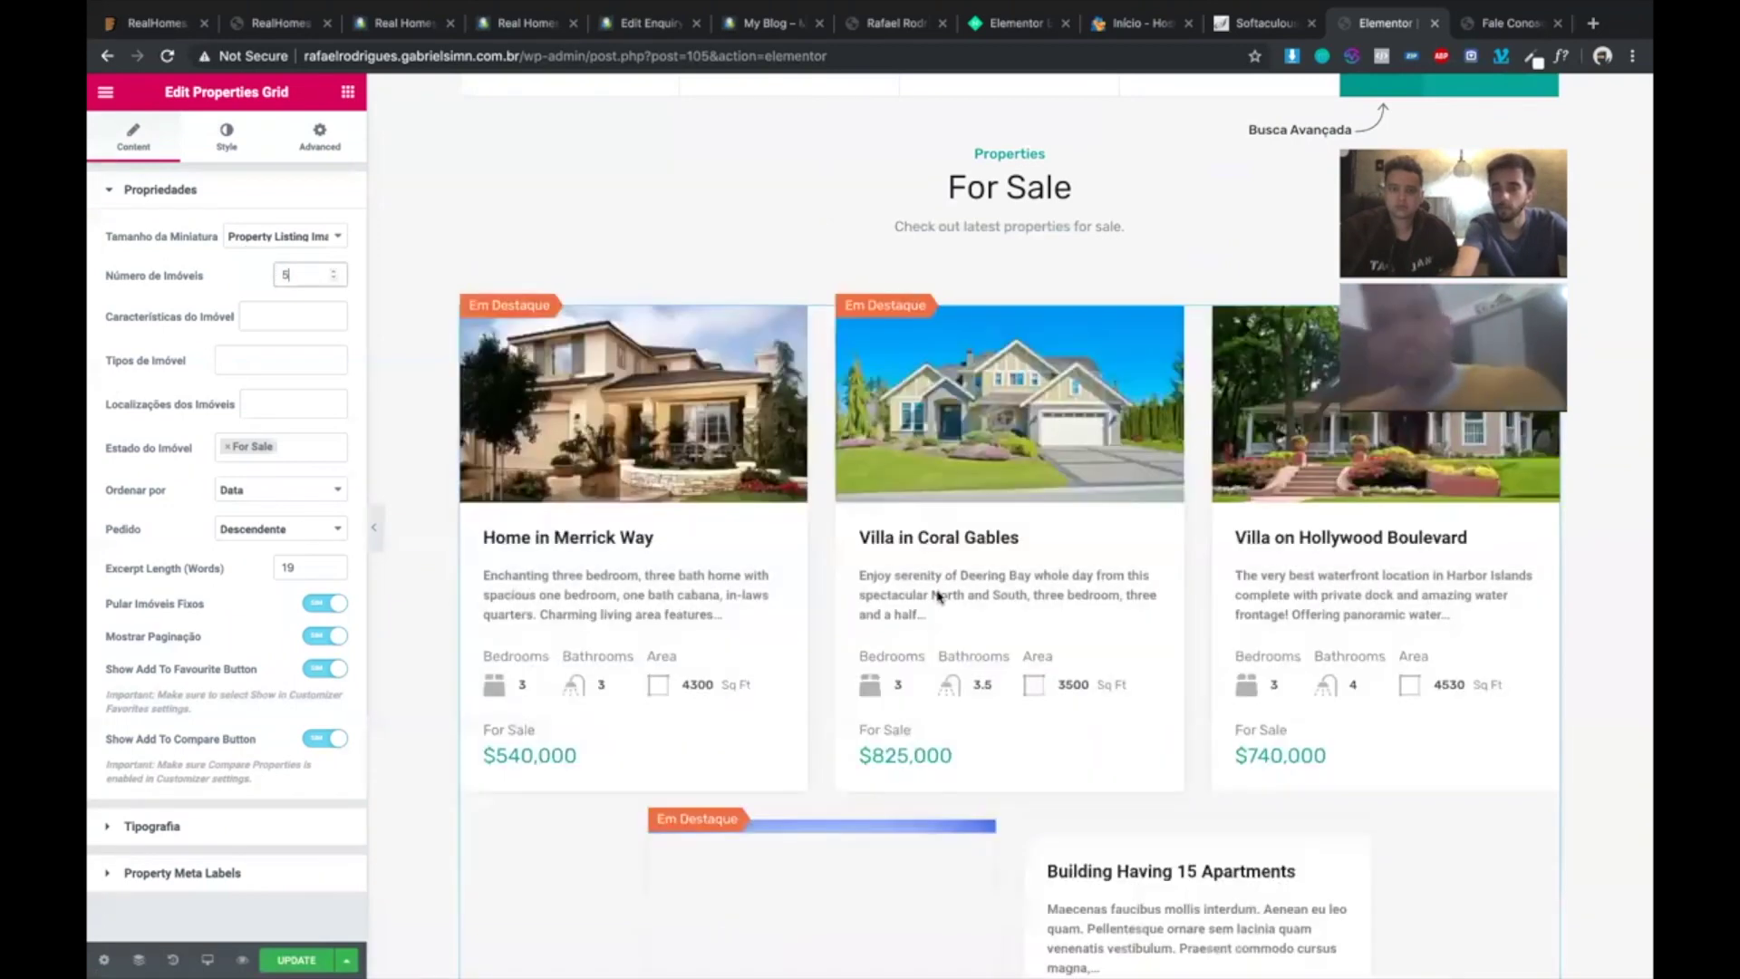
scroll(938, 595, "down", 4)
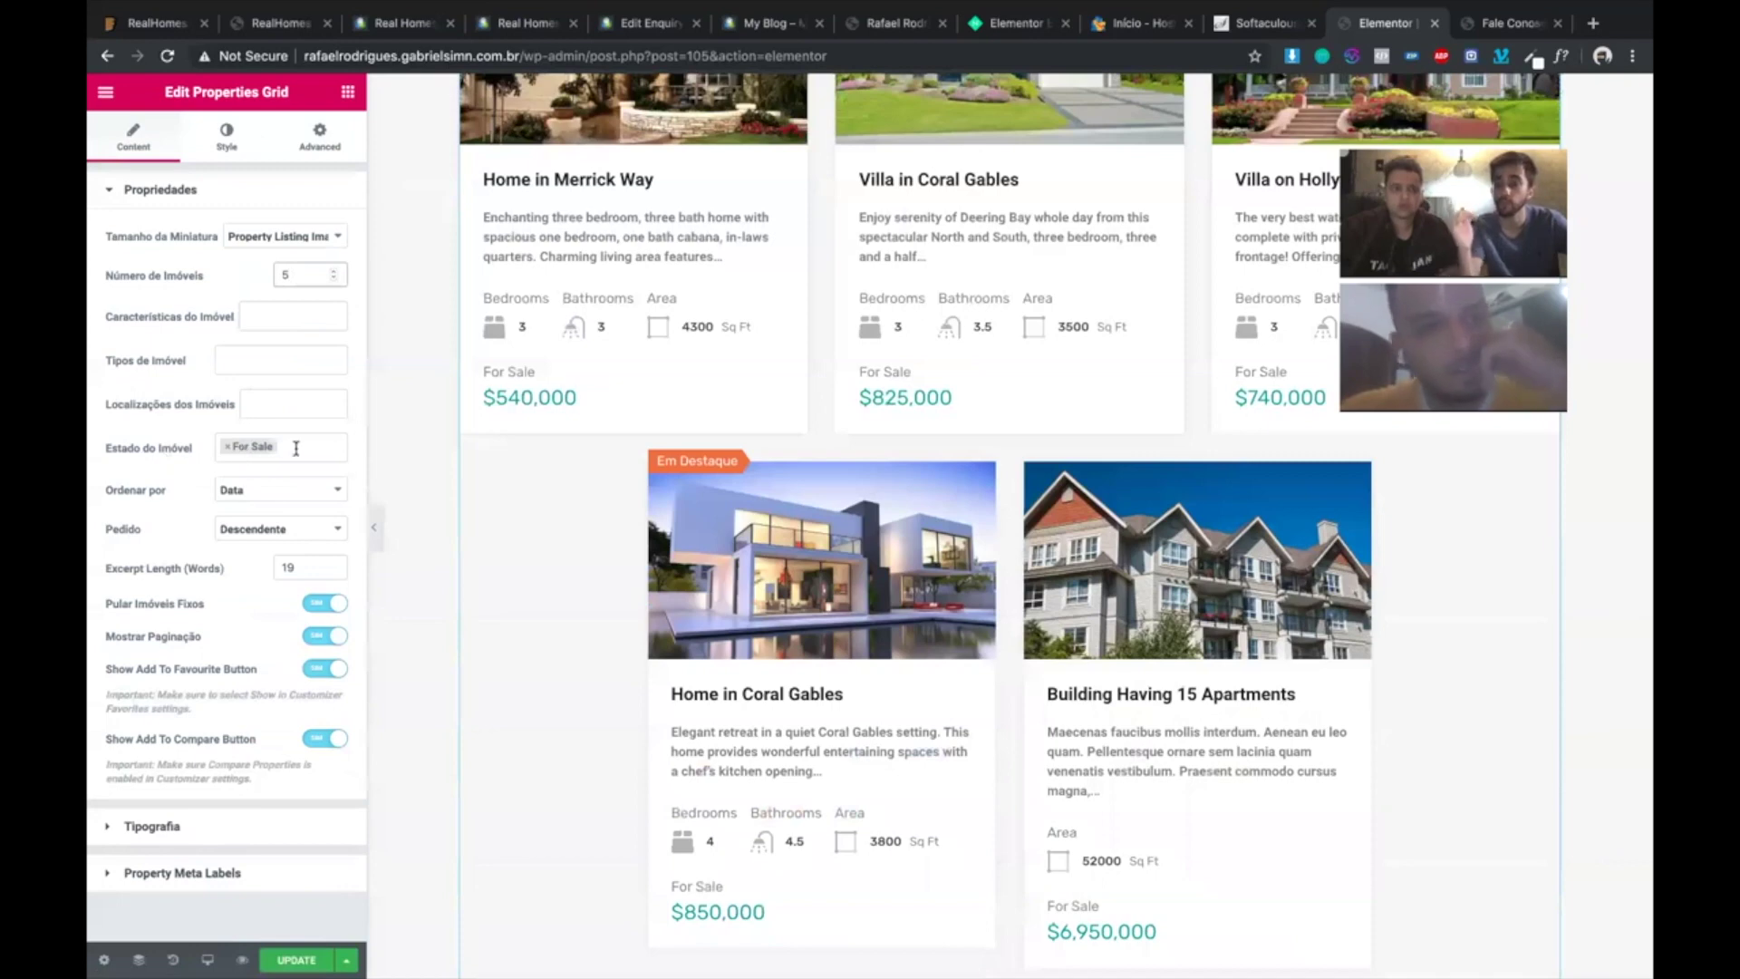
left_click(244, 498)
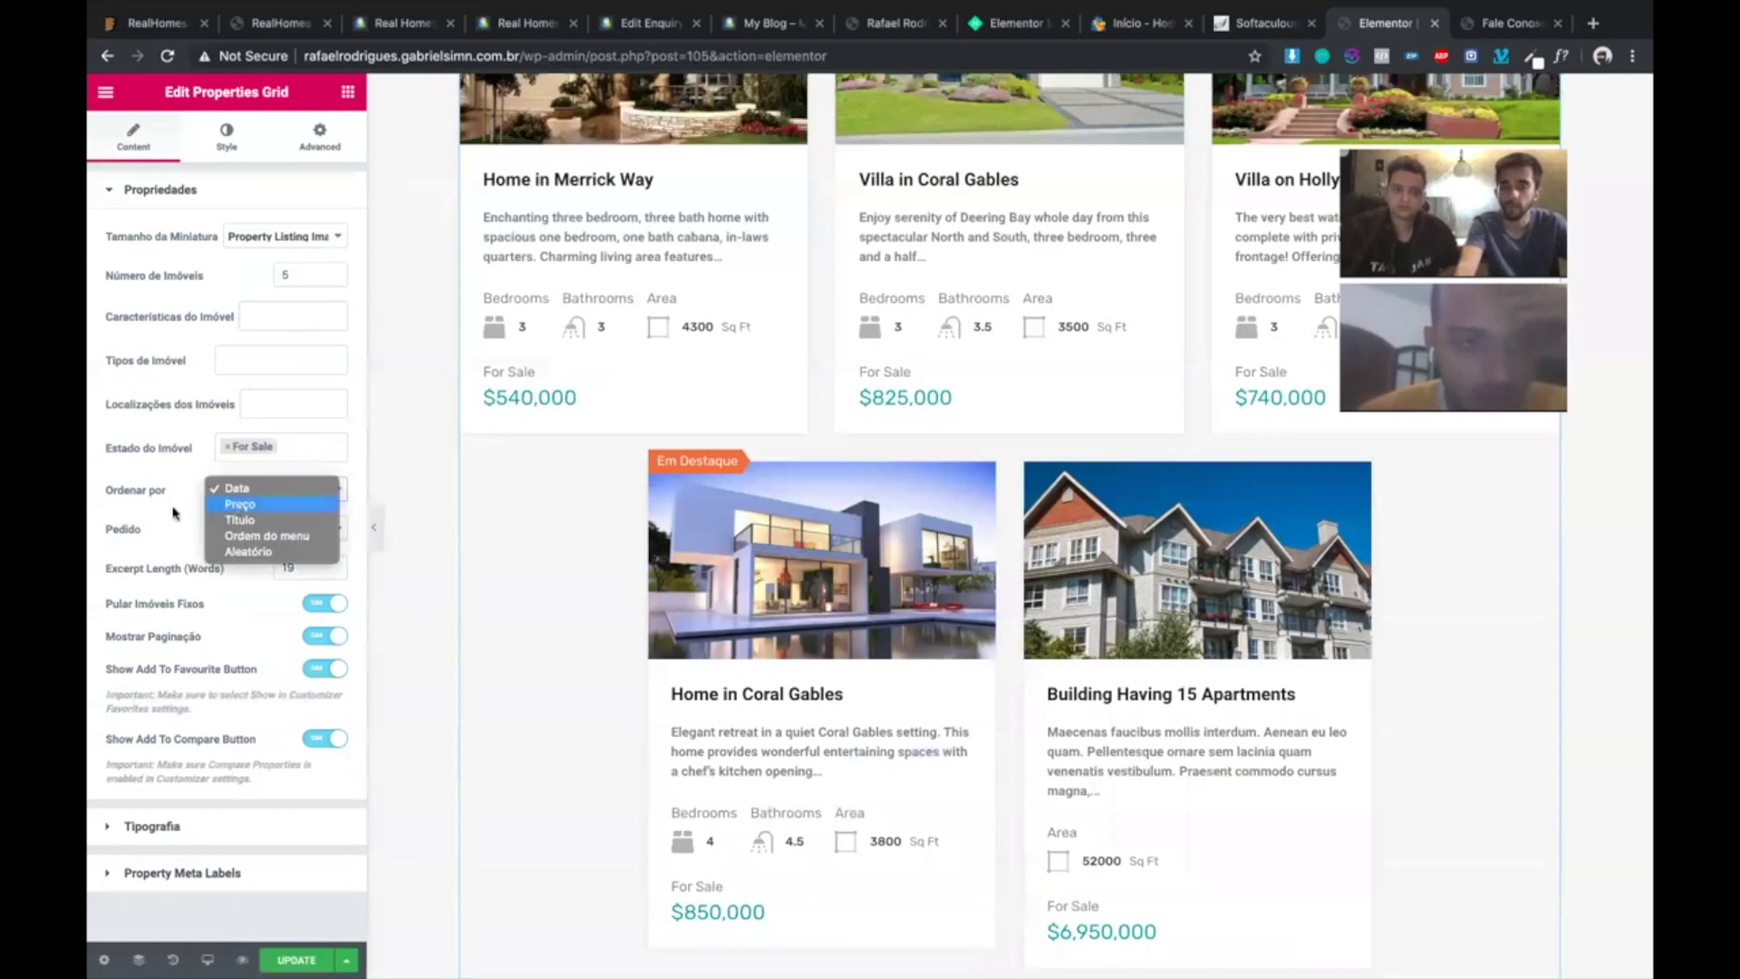
left_click(174, 512)
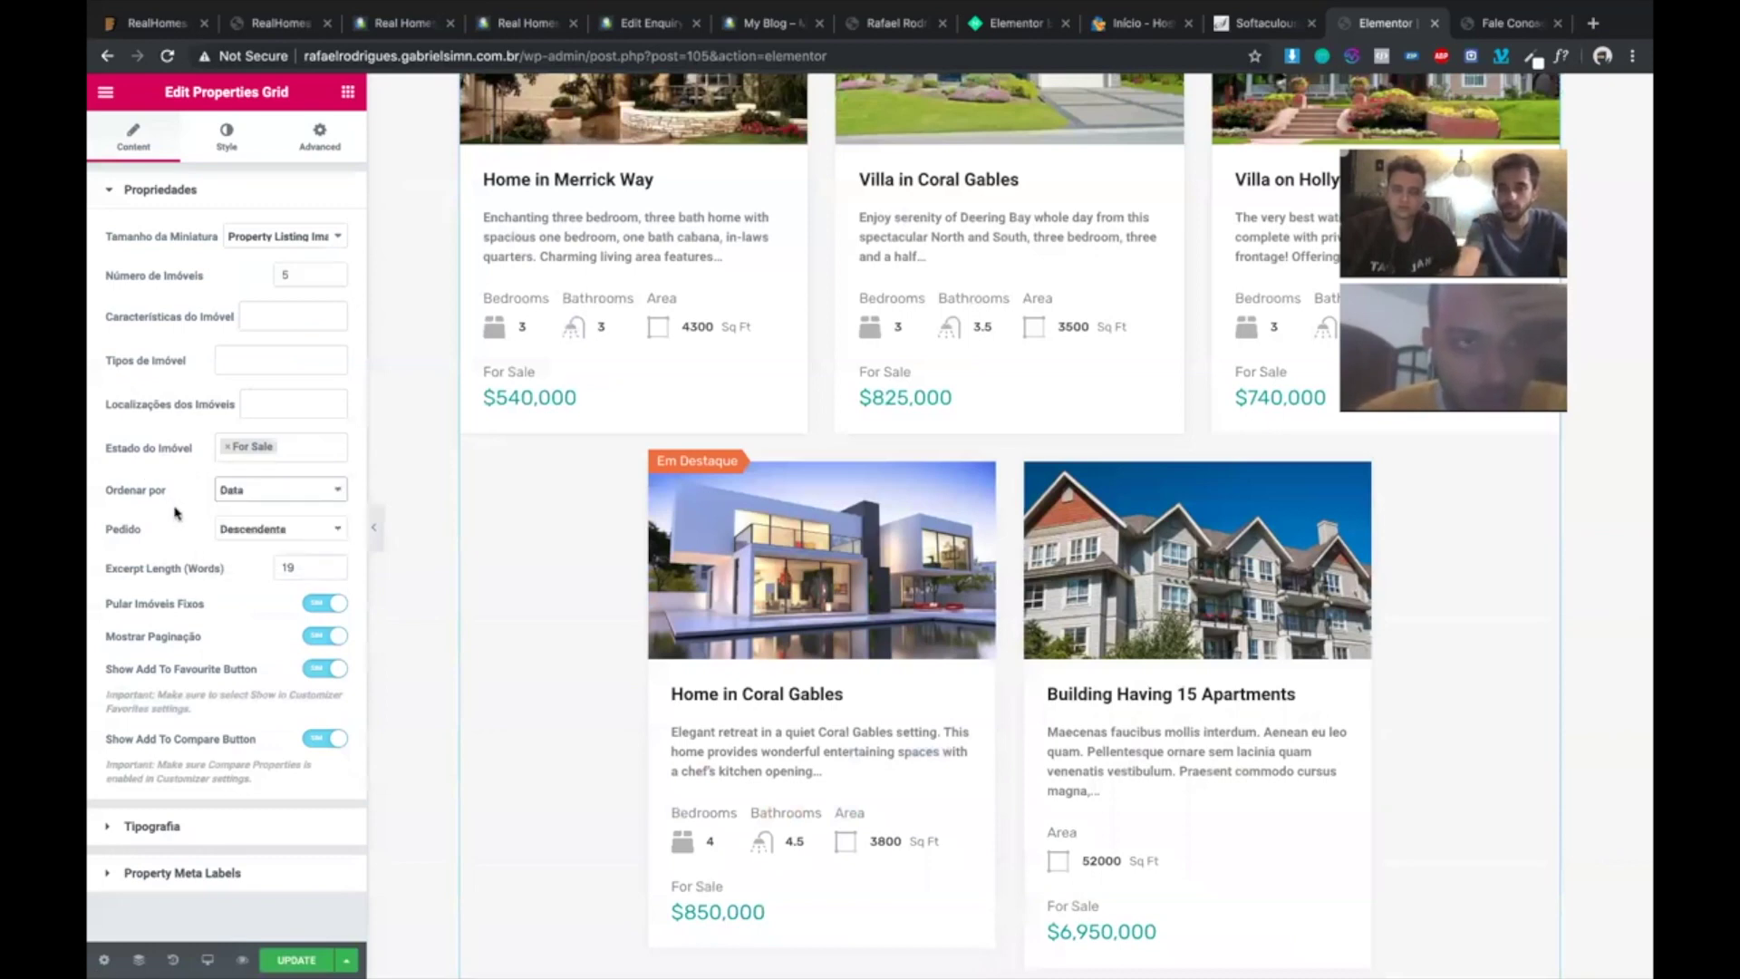
left_click(220, 151)
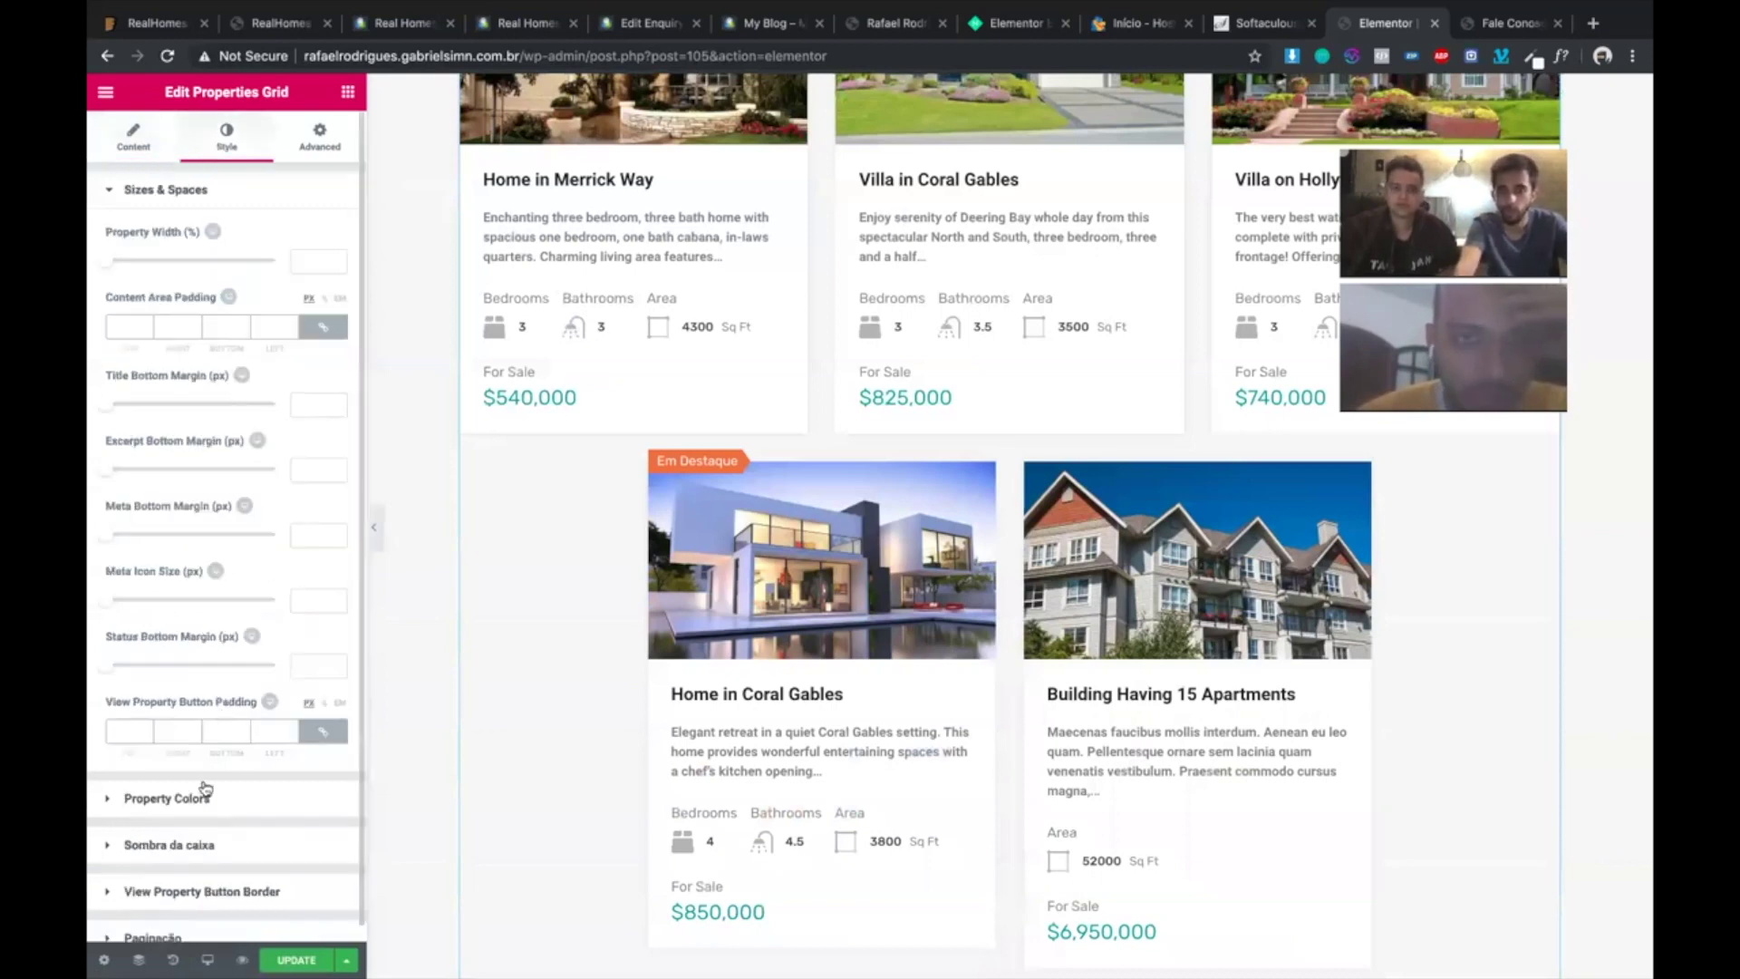
- Set the property cards' View Button hover colour to red (#b52020)
scroll(199, 788, "down", 1)
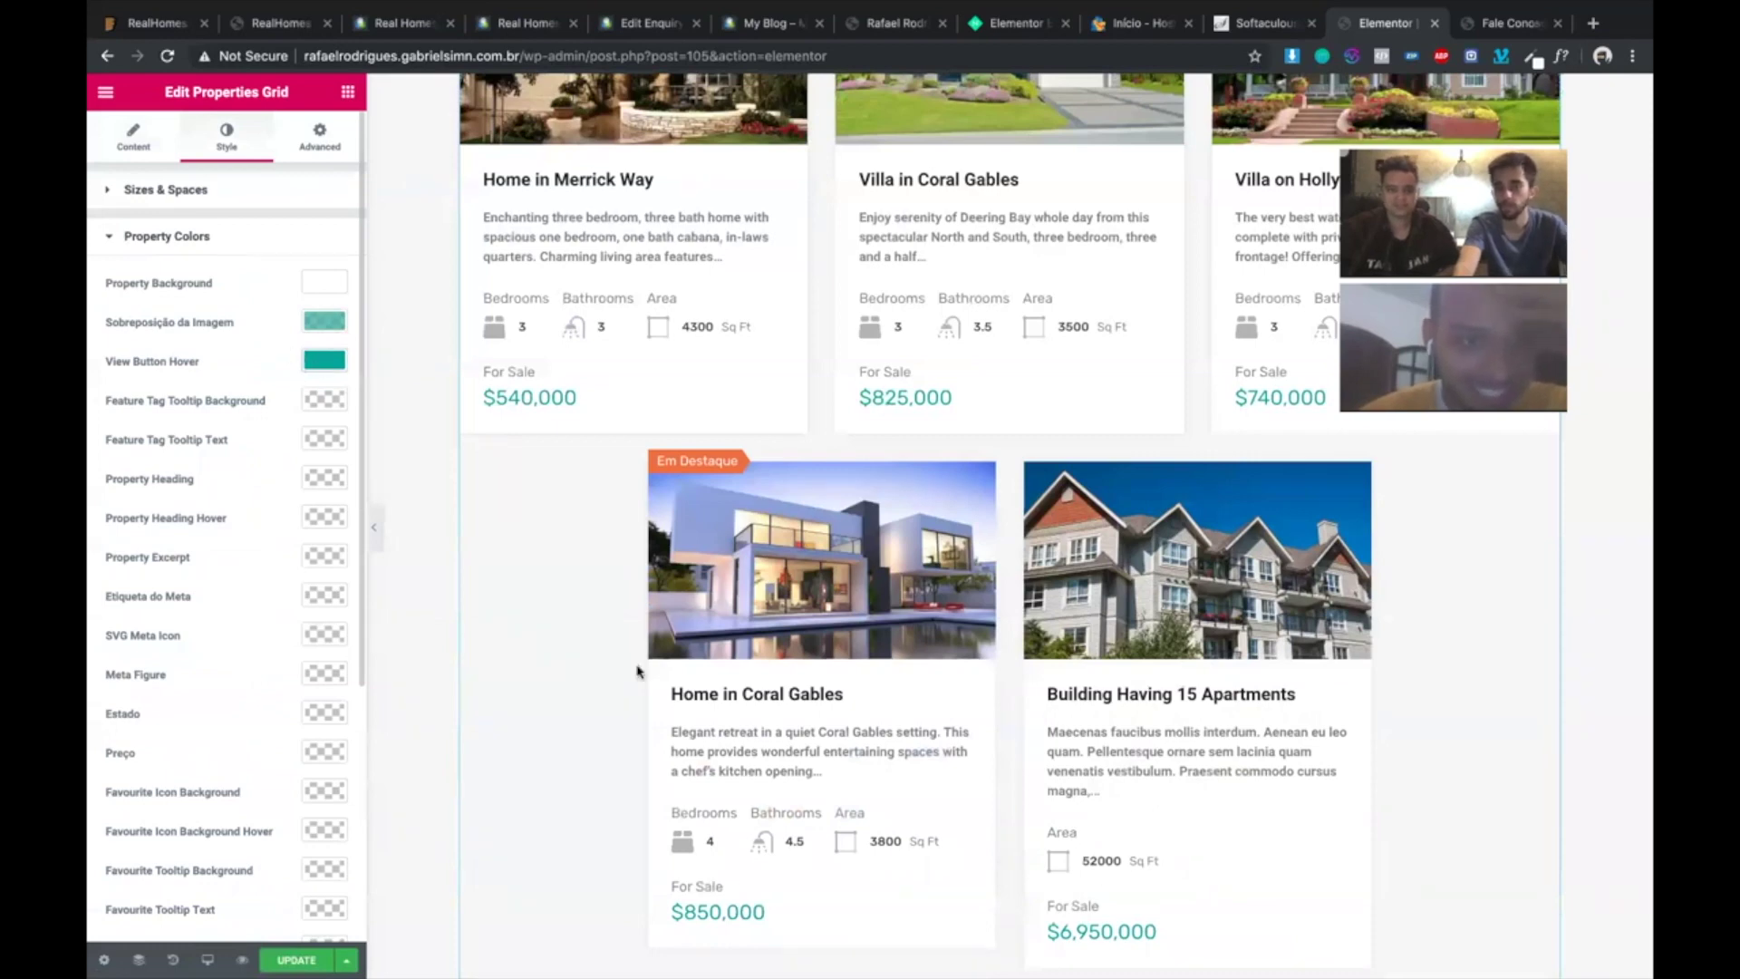
left_click(328, 361)
left_click(107, 439)
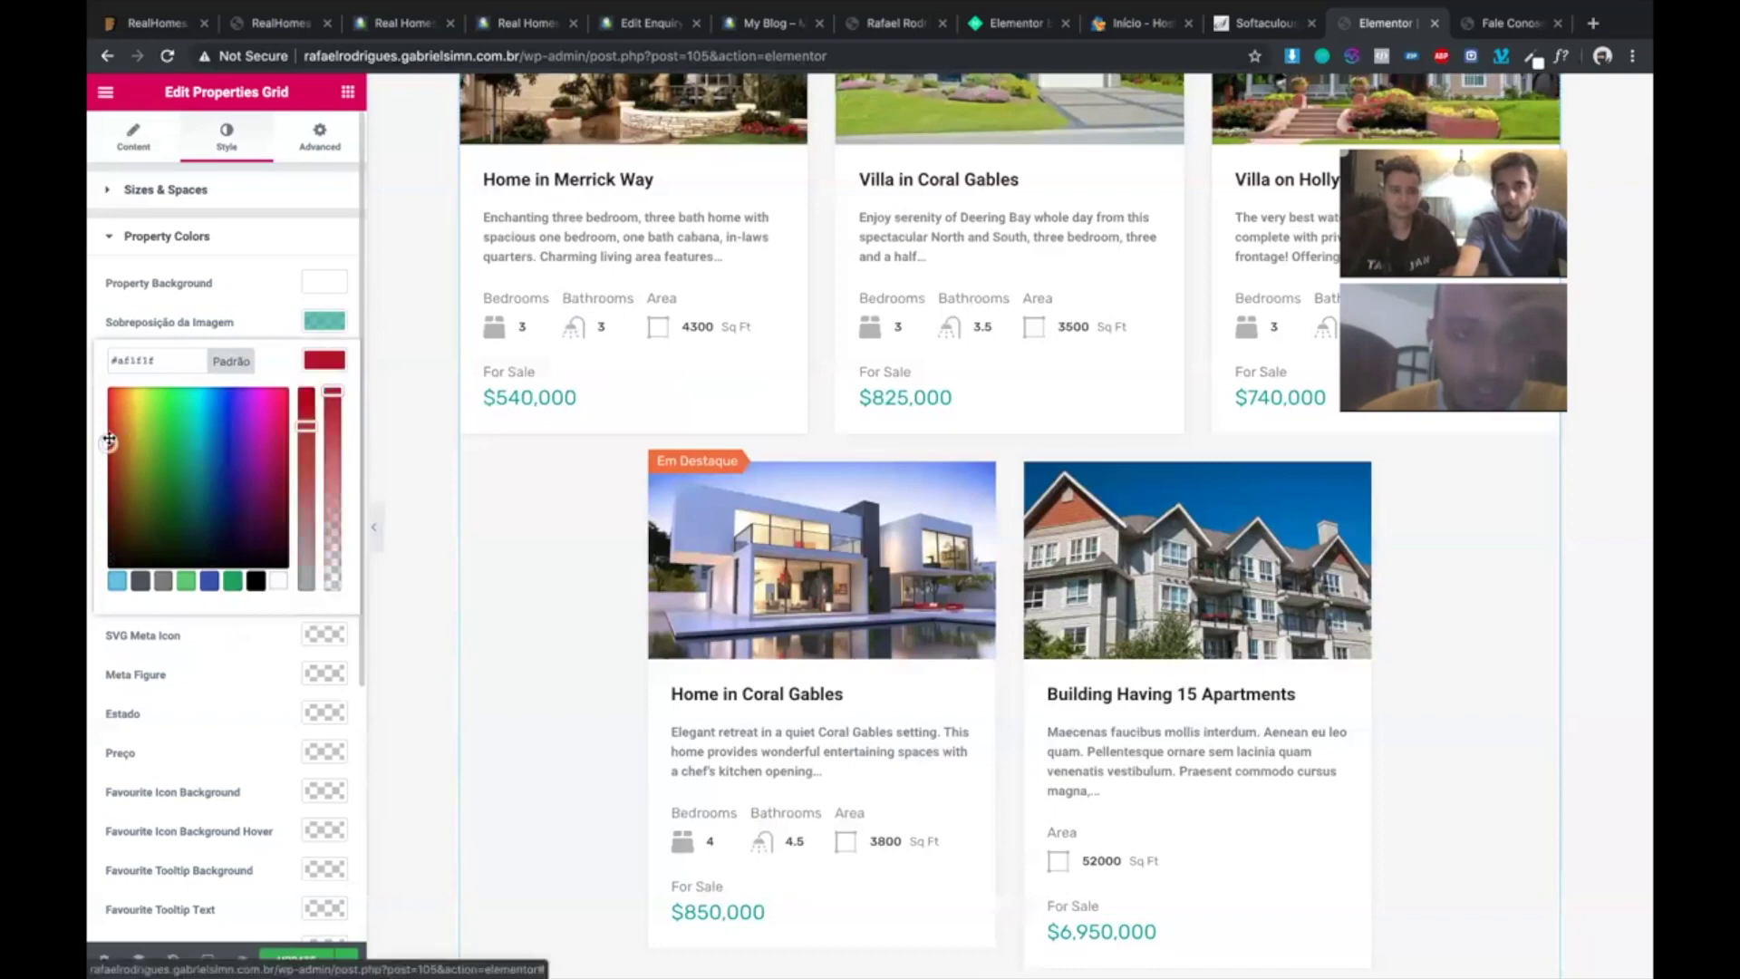
left_click(304, 323)
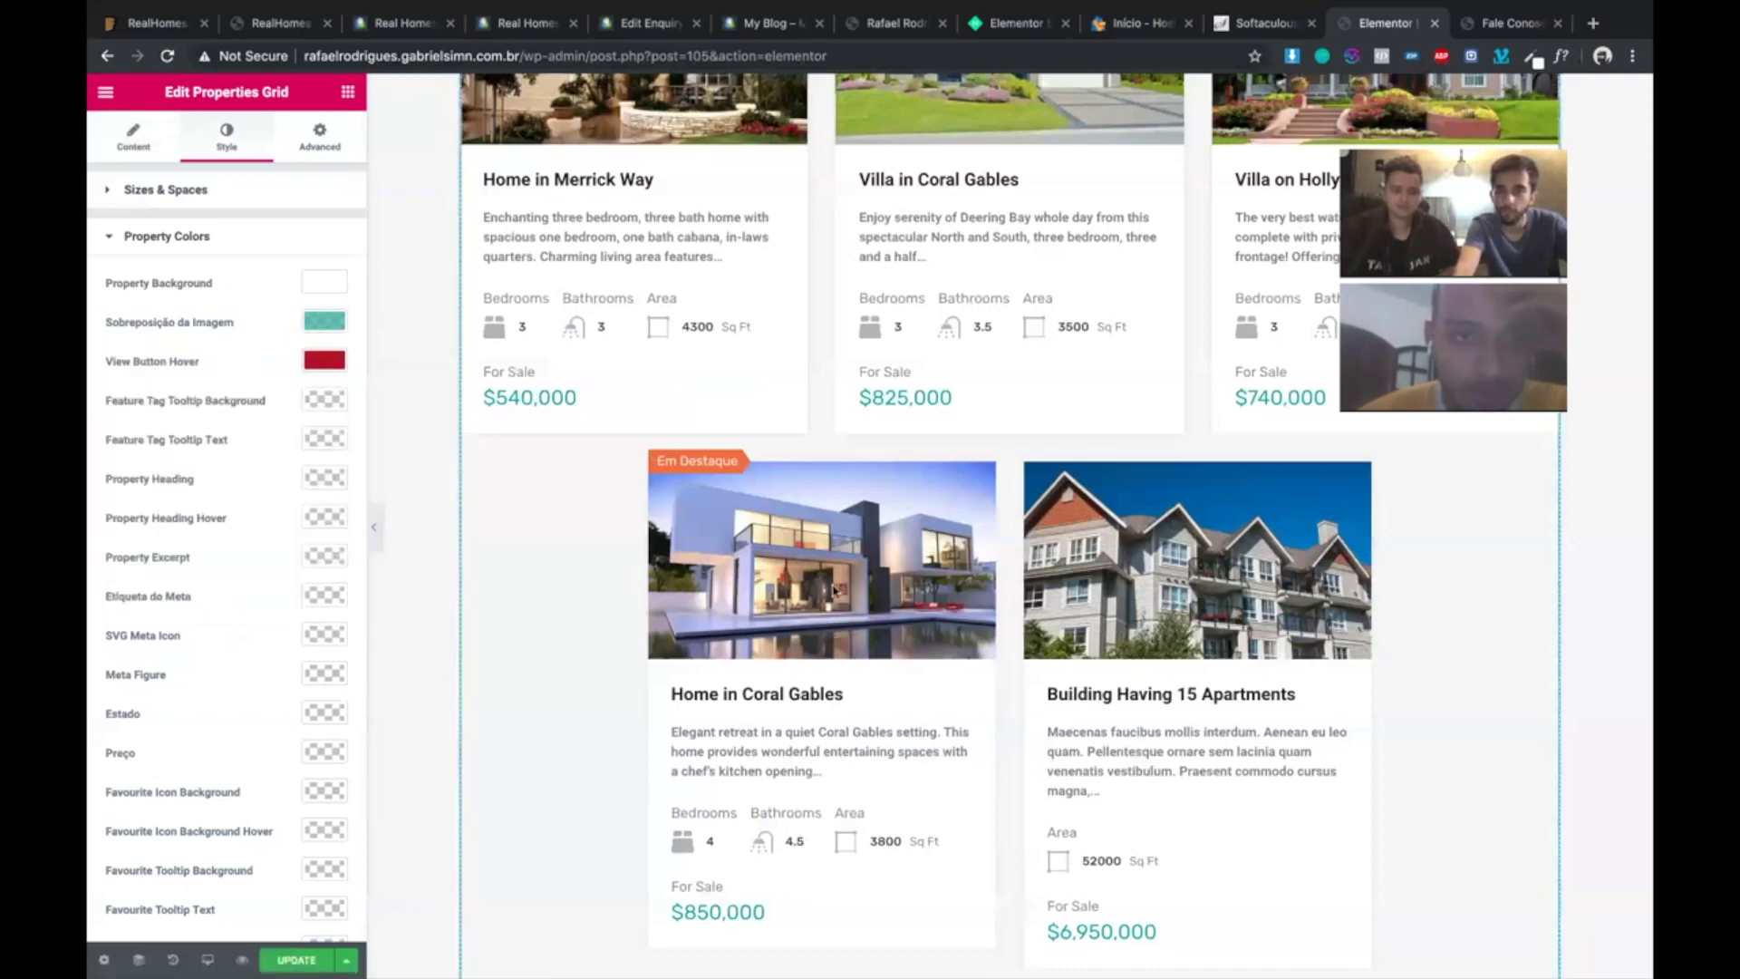
mouse_move(814, 575)
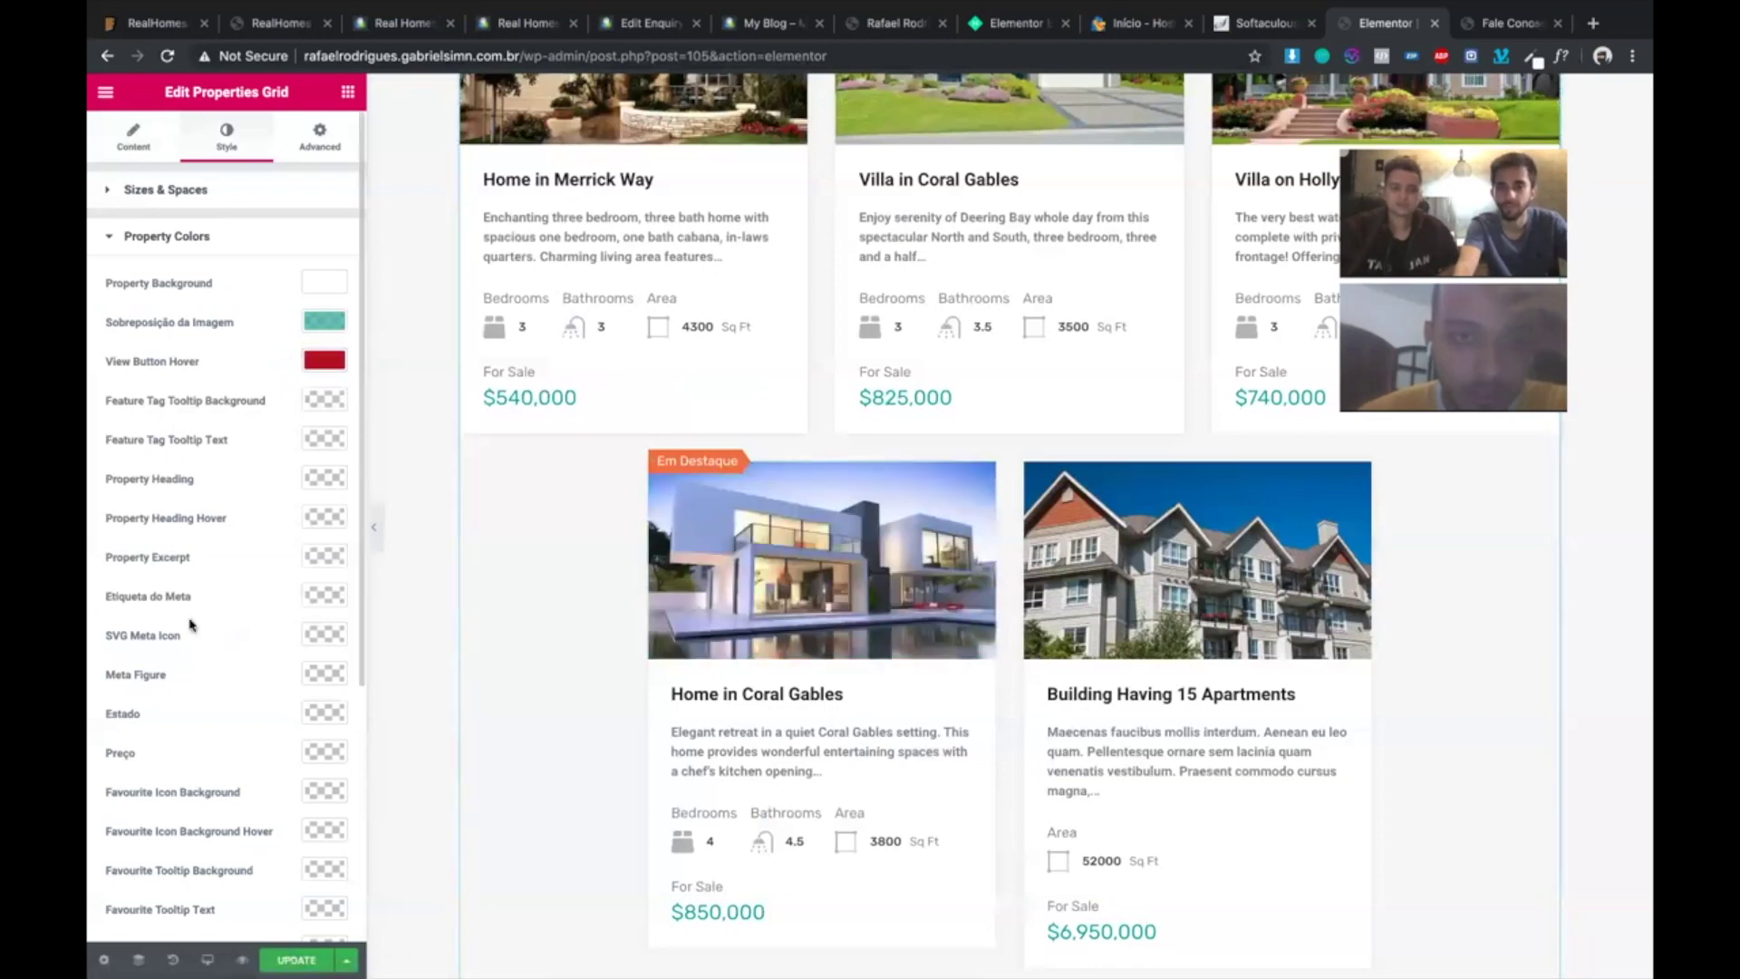
- Select the Buy or Sell banner, then switch to the Fale Conosco page tab
scroll(190, 623, "down", 4)
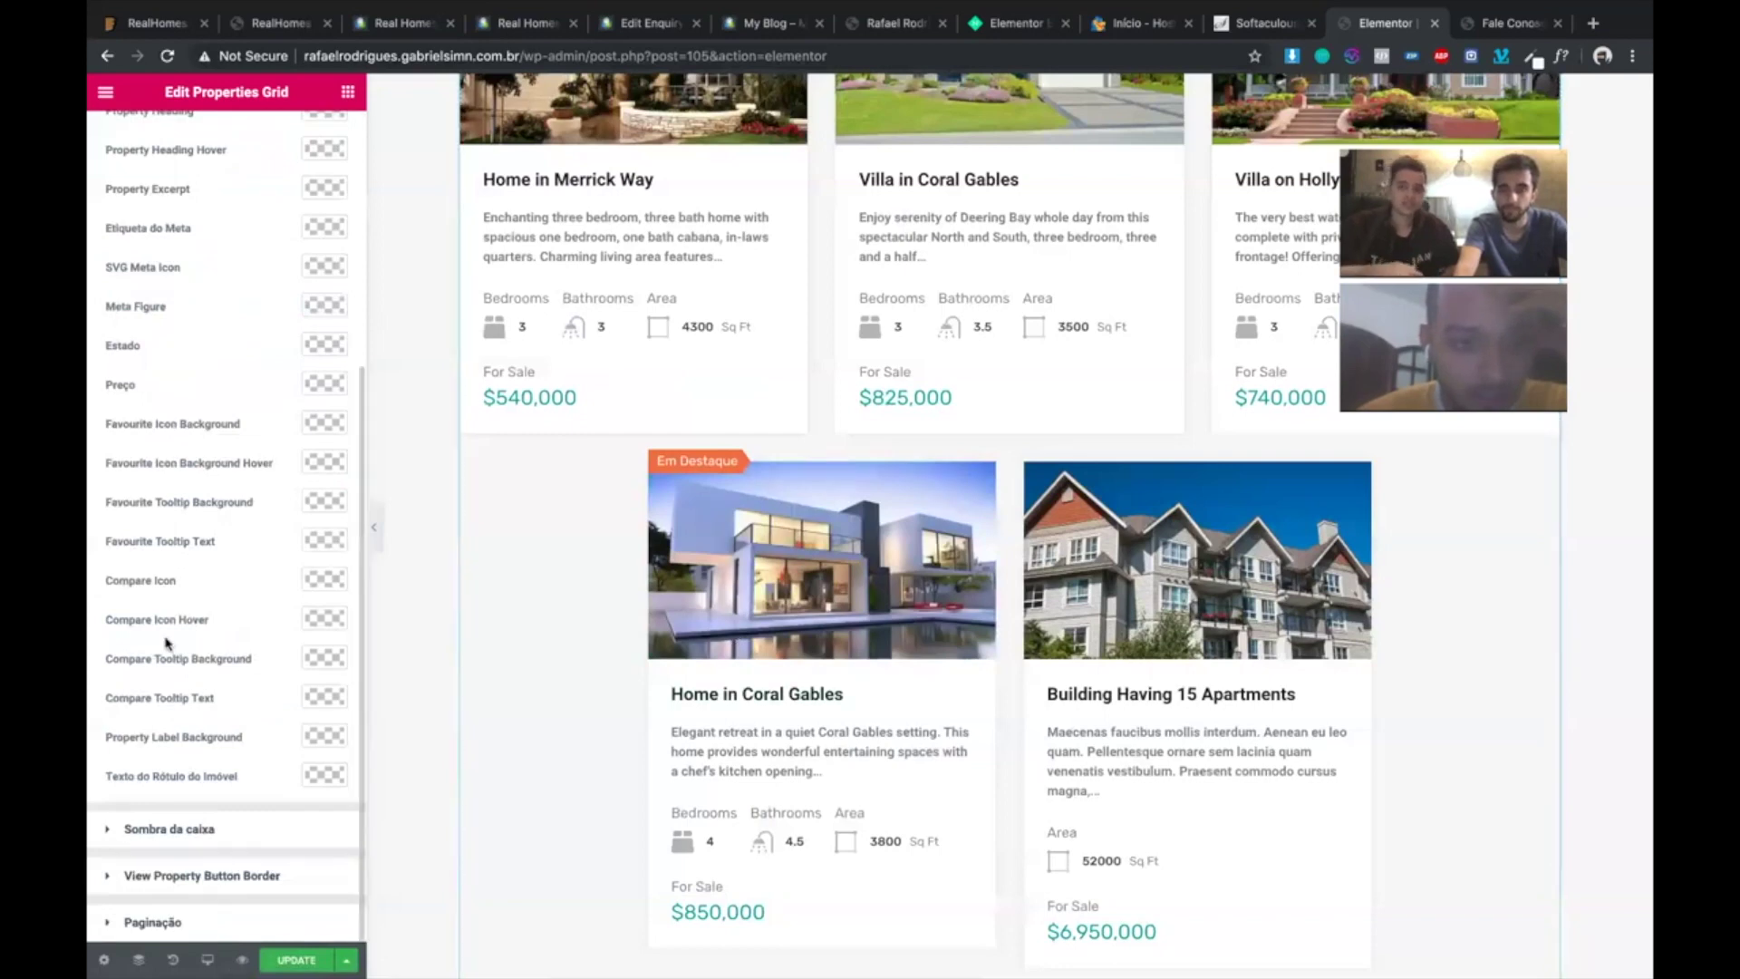
scroll(169, 645, "up", 5)
scroll(622, 442, "up", 2)
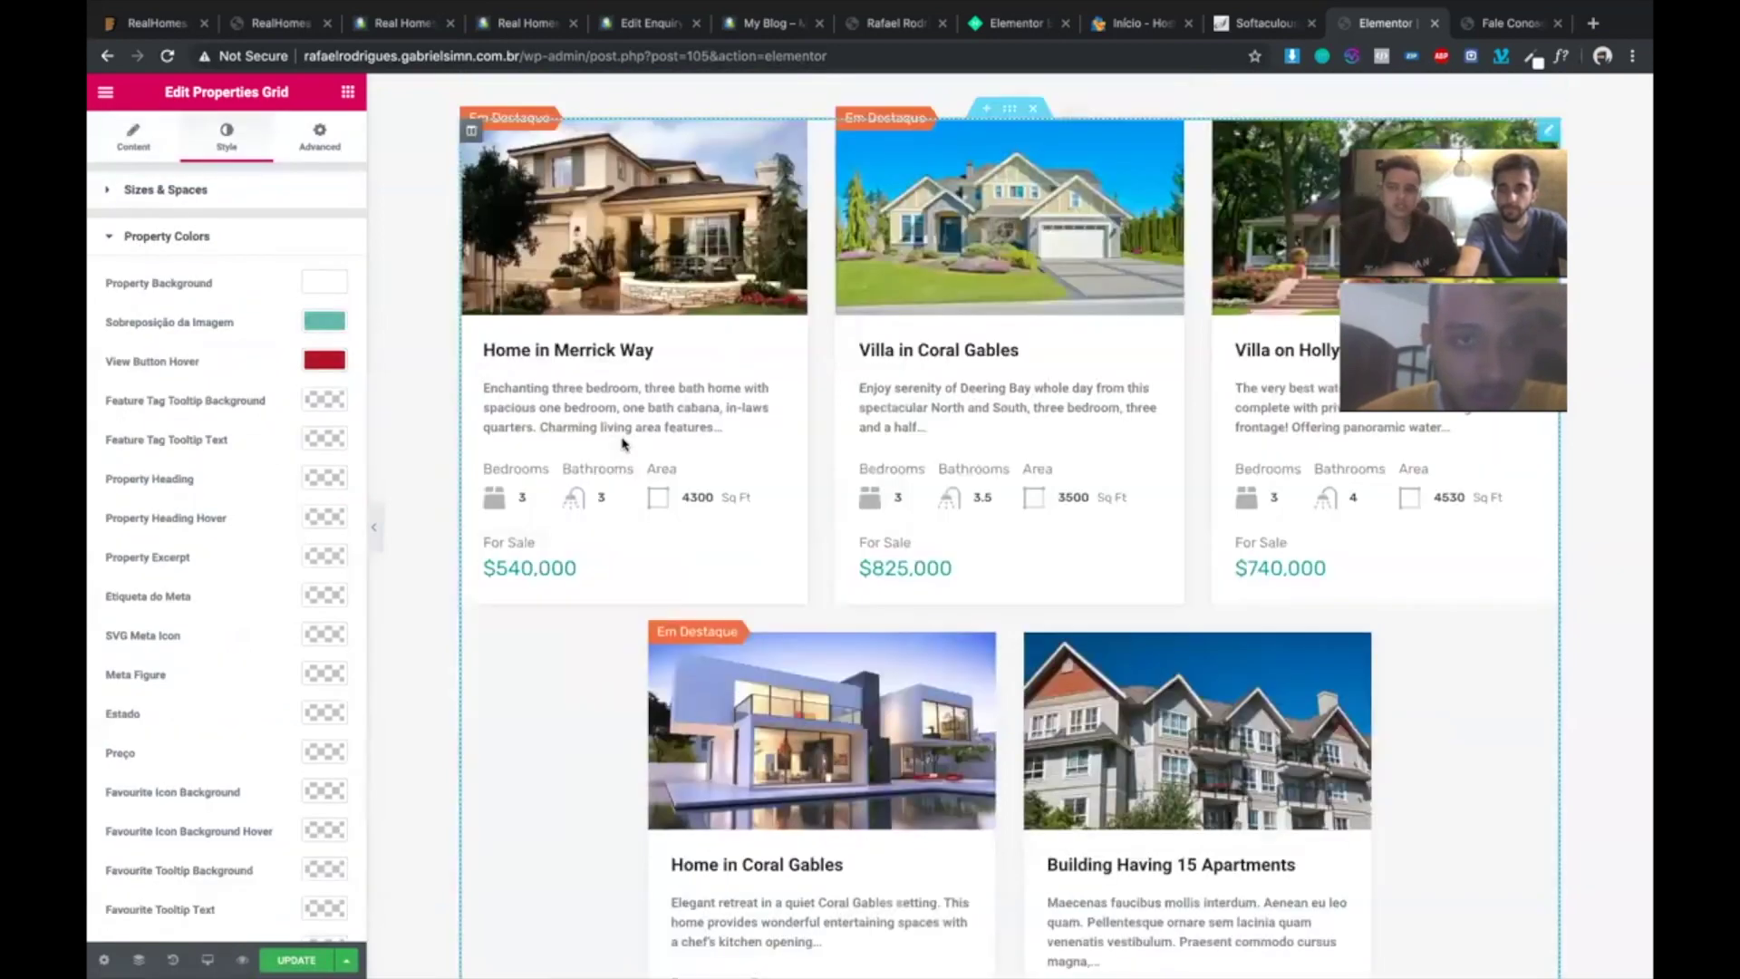
scroll(622, 442, "up", 1)
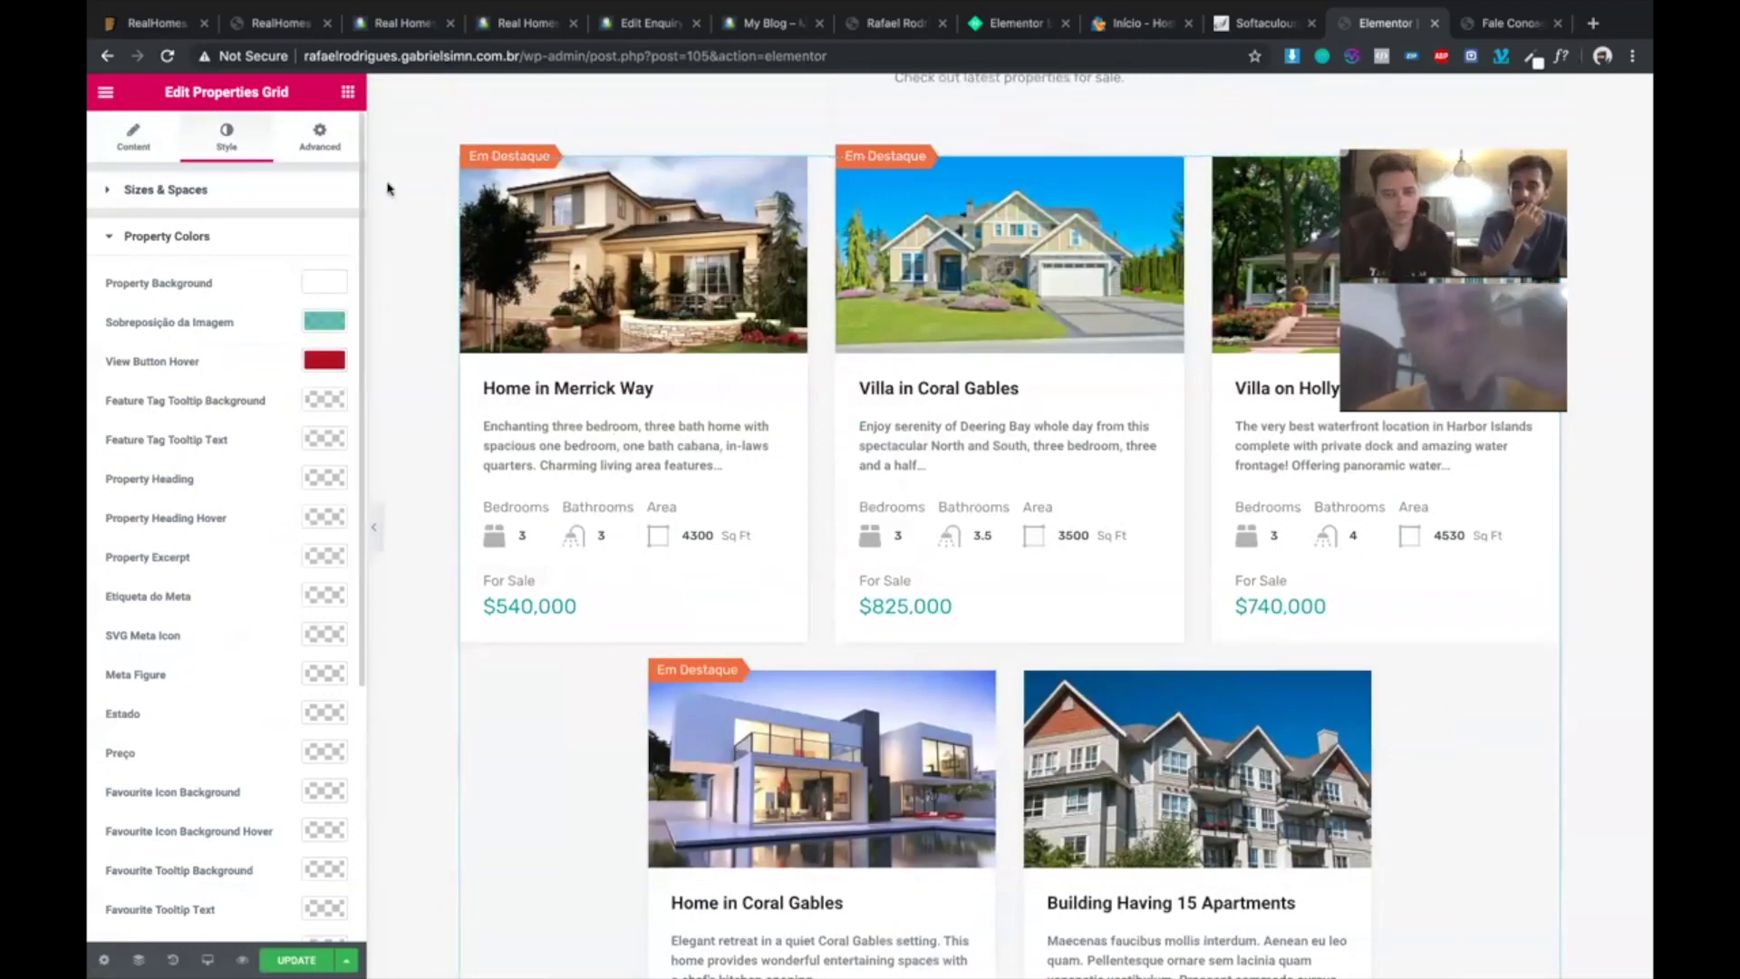
scroll(527, 471, "up", 5)
scroll(886, 683, "up", 1)
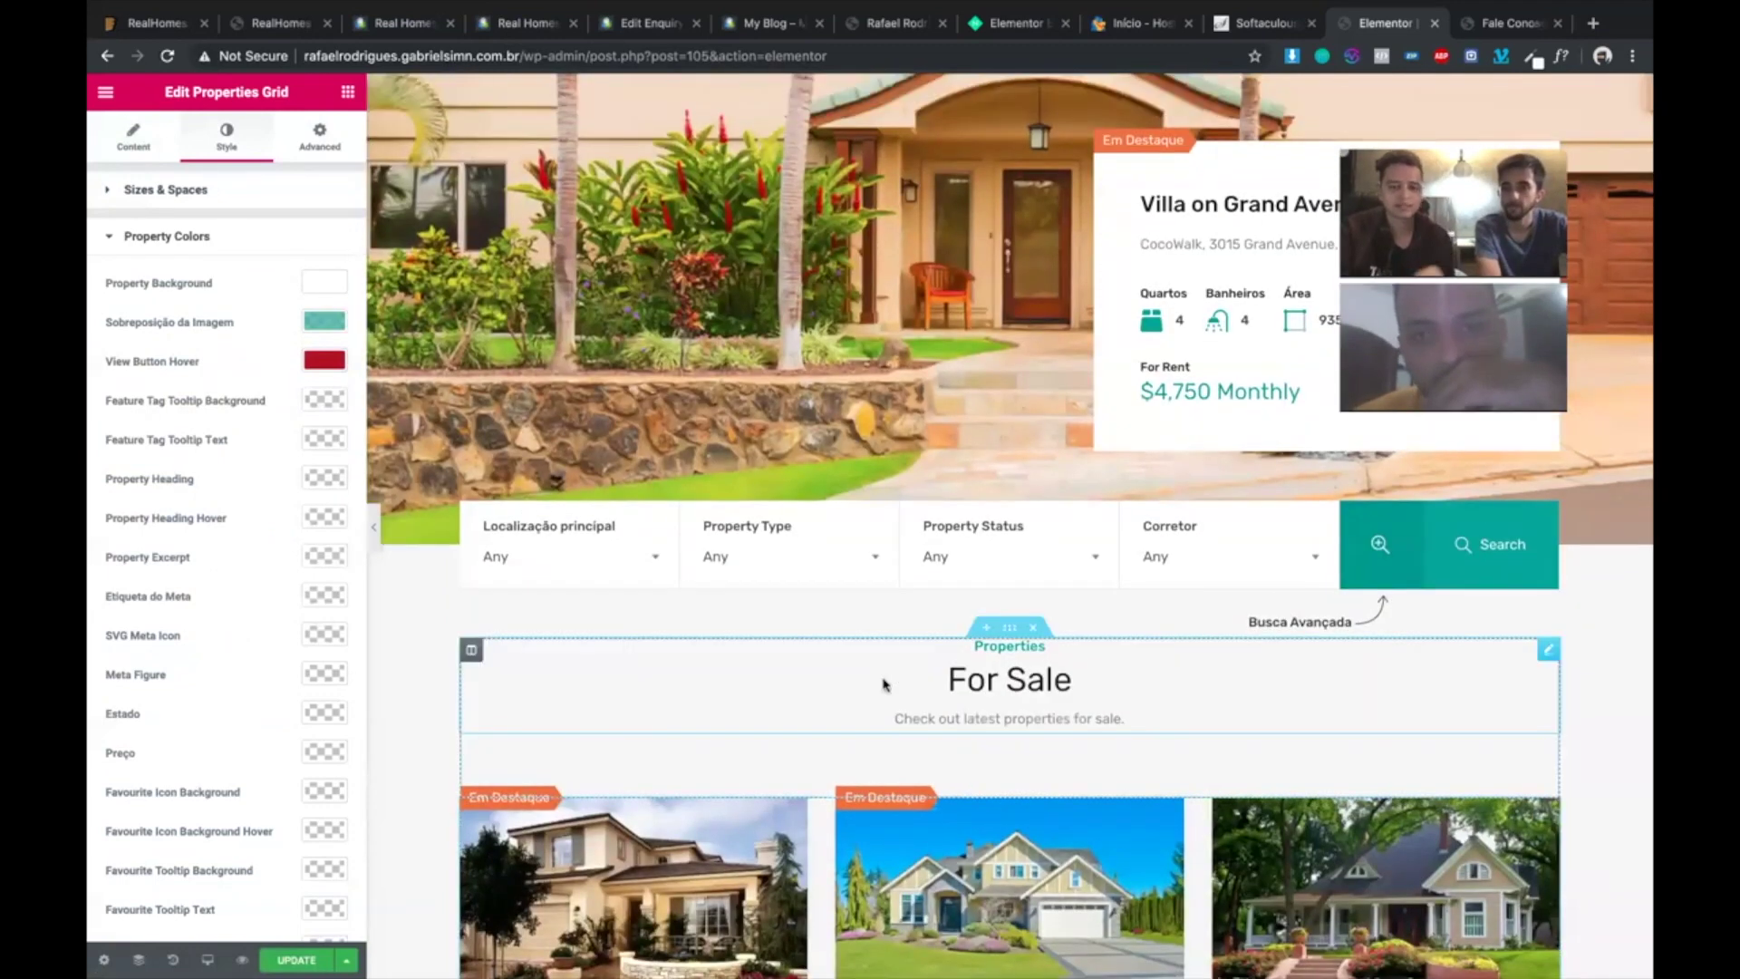
scroll(886, 683, "down", 15)
scroll(989, 416, "up", 4)
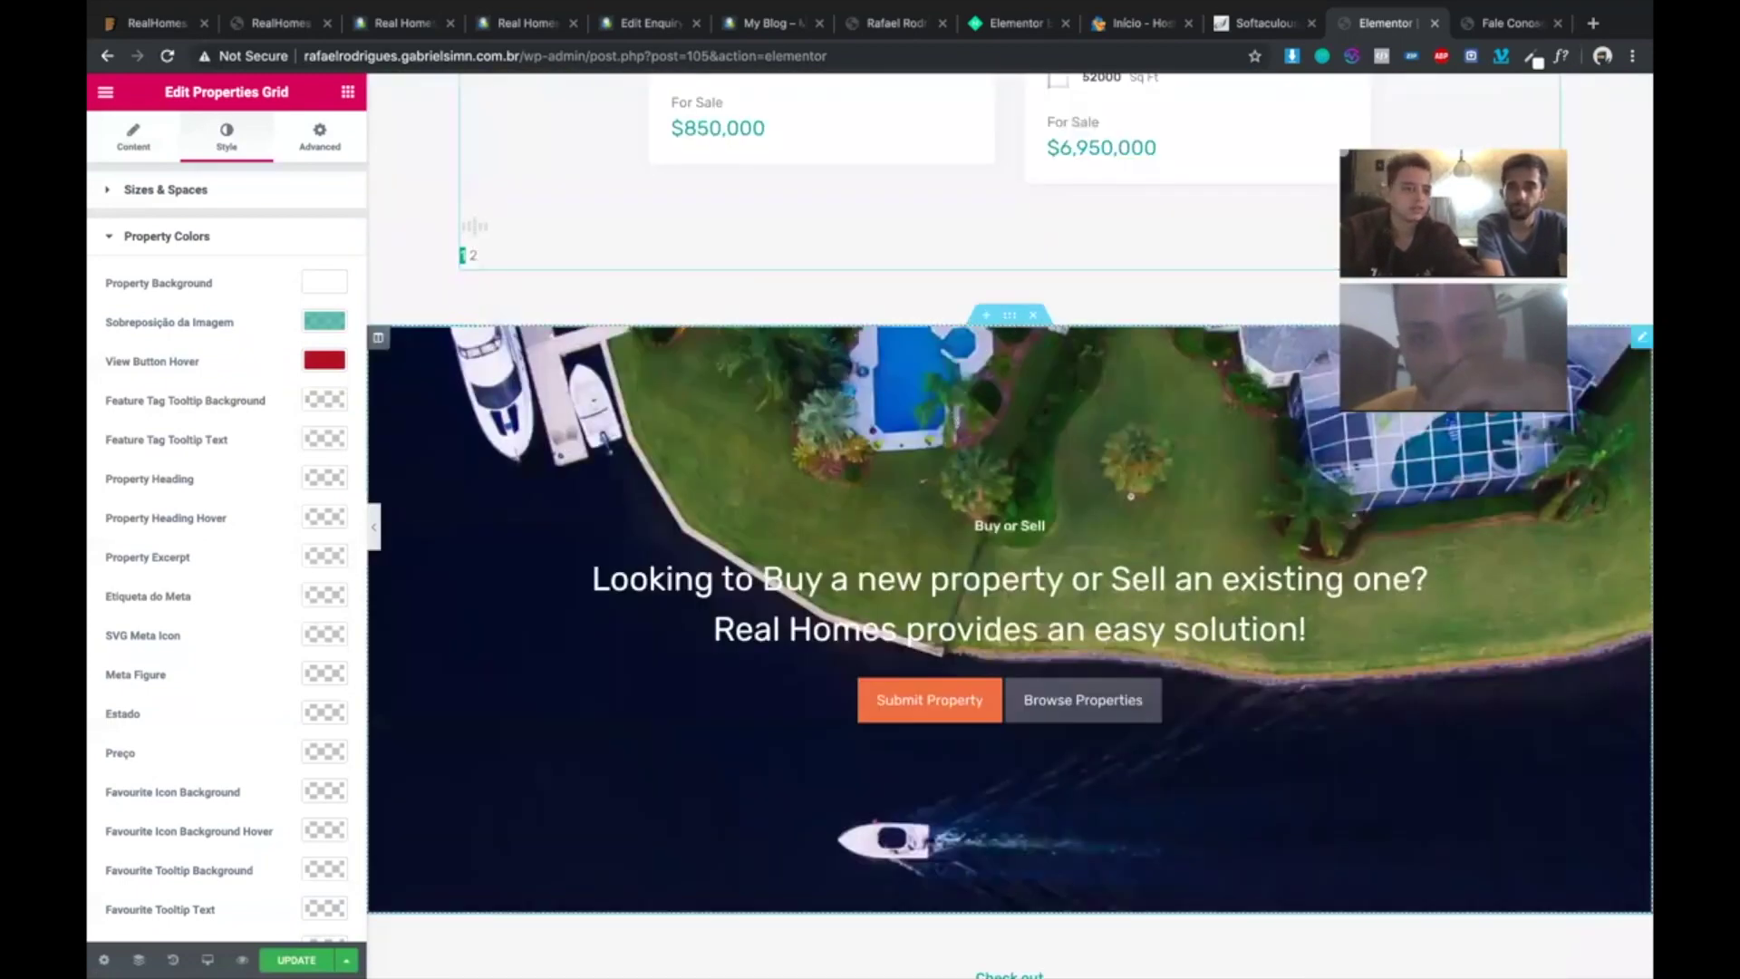
left_click(954, 419)
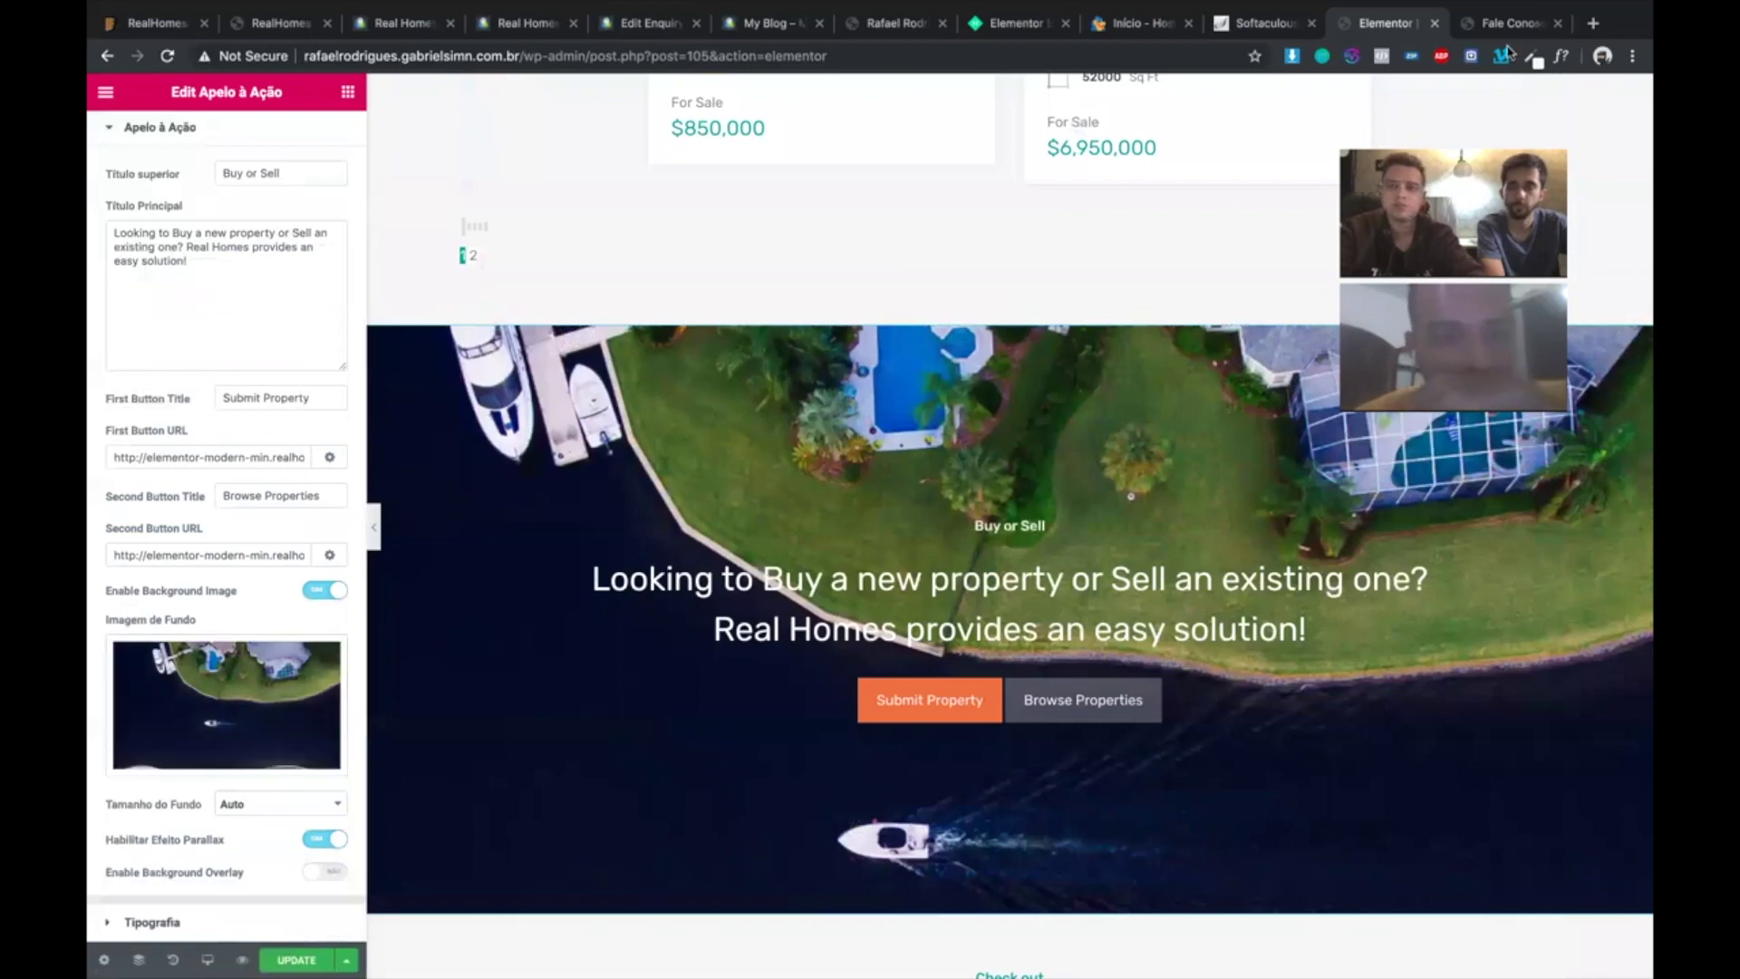
key("ctrl+Tab")
scroll(634, 101, "up", 2)
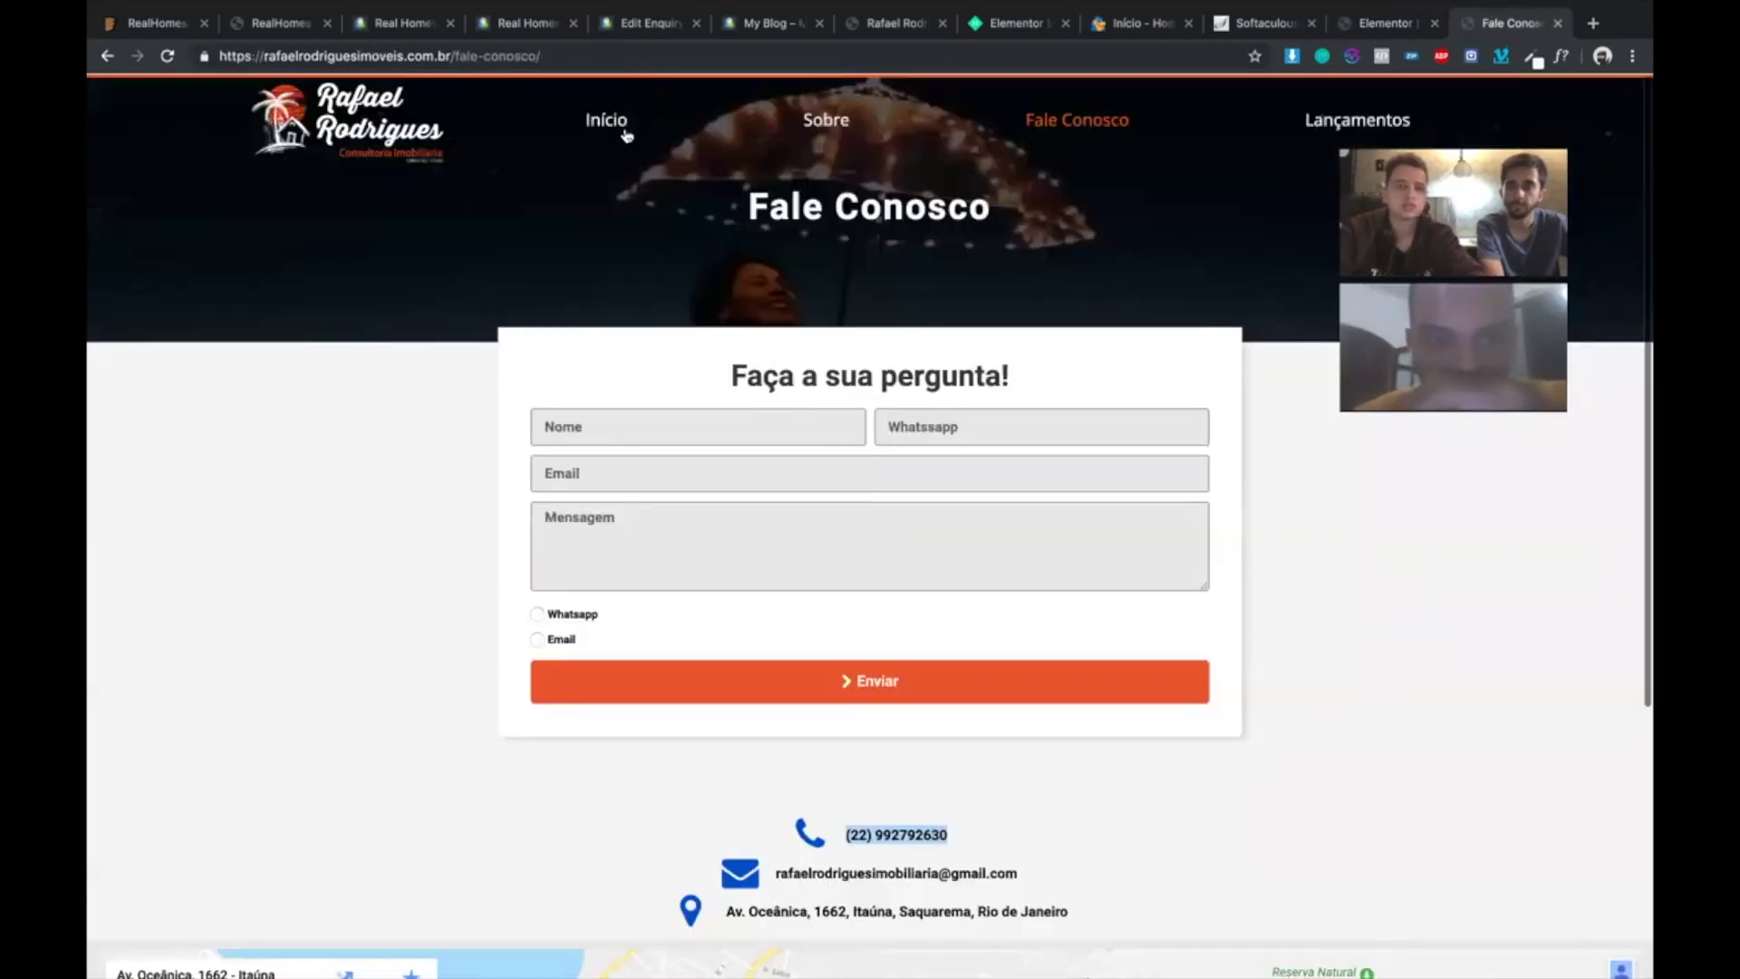
- Go to the site's homepage and look through Chrome's installed extensions
left_click(625, 134)
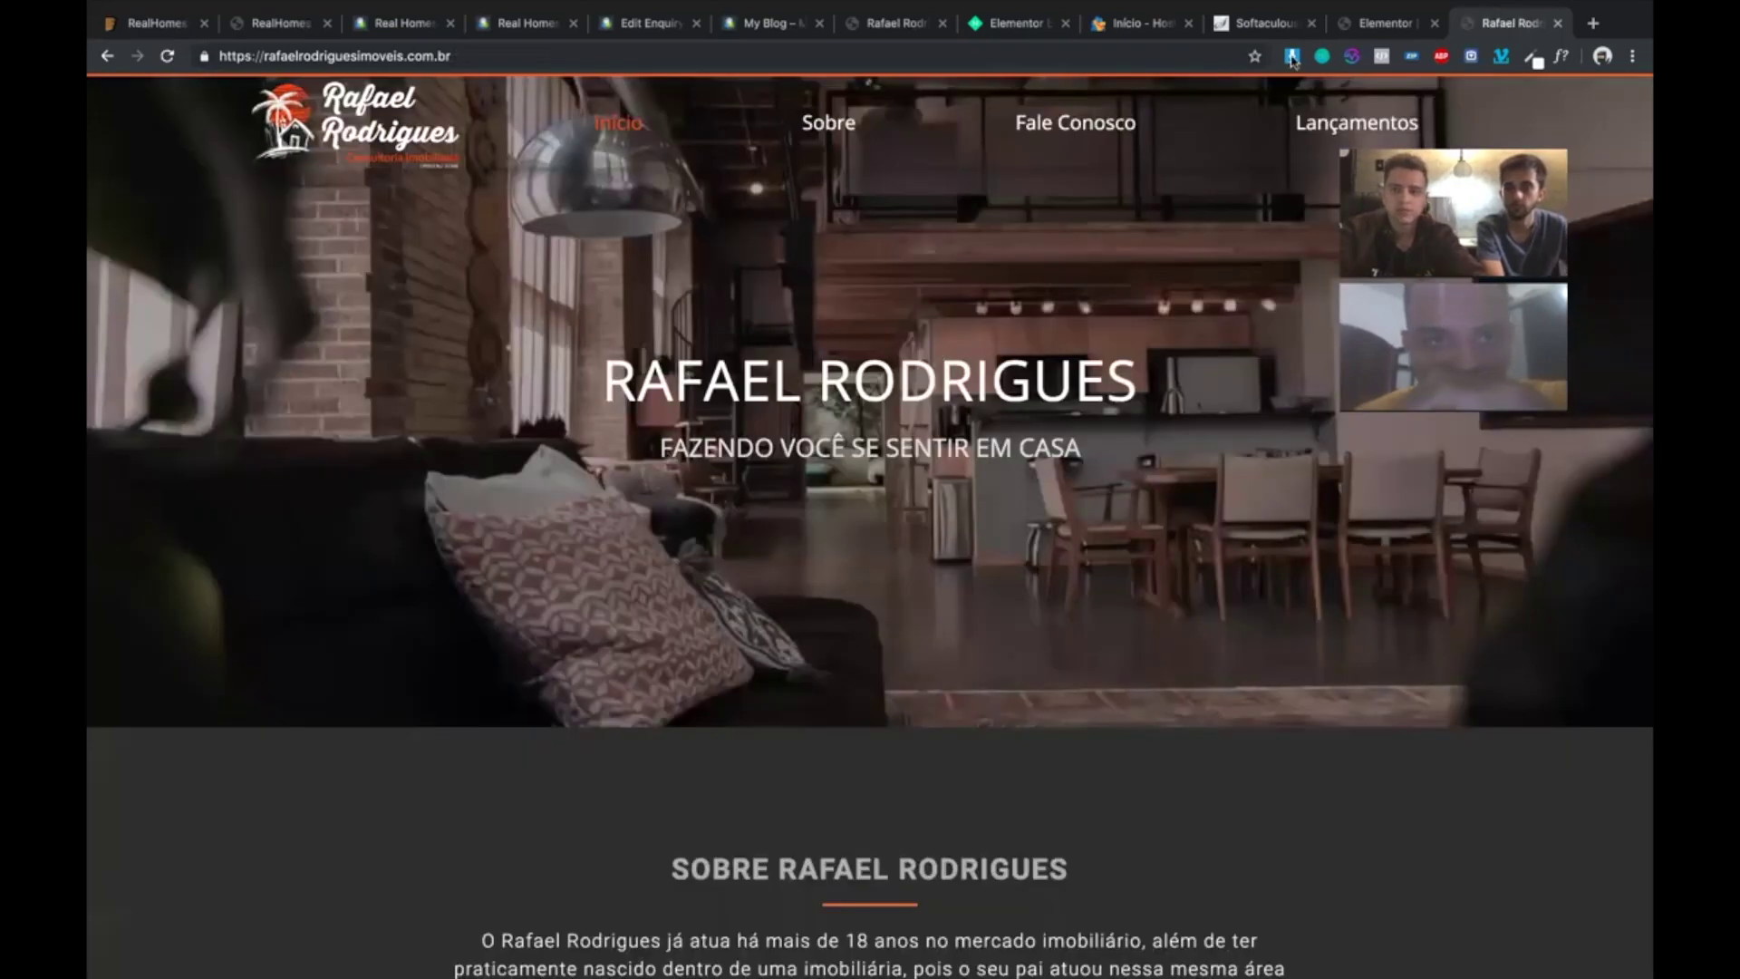
left_click(1293, 56)
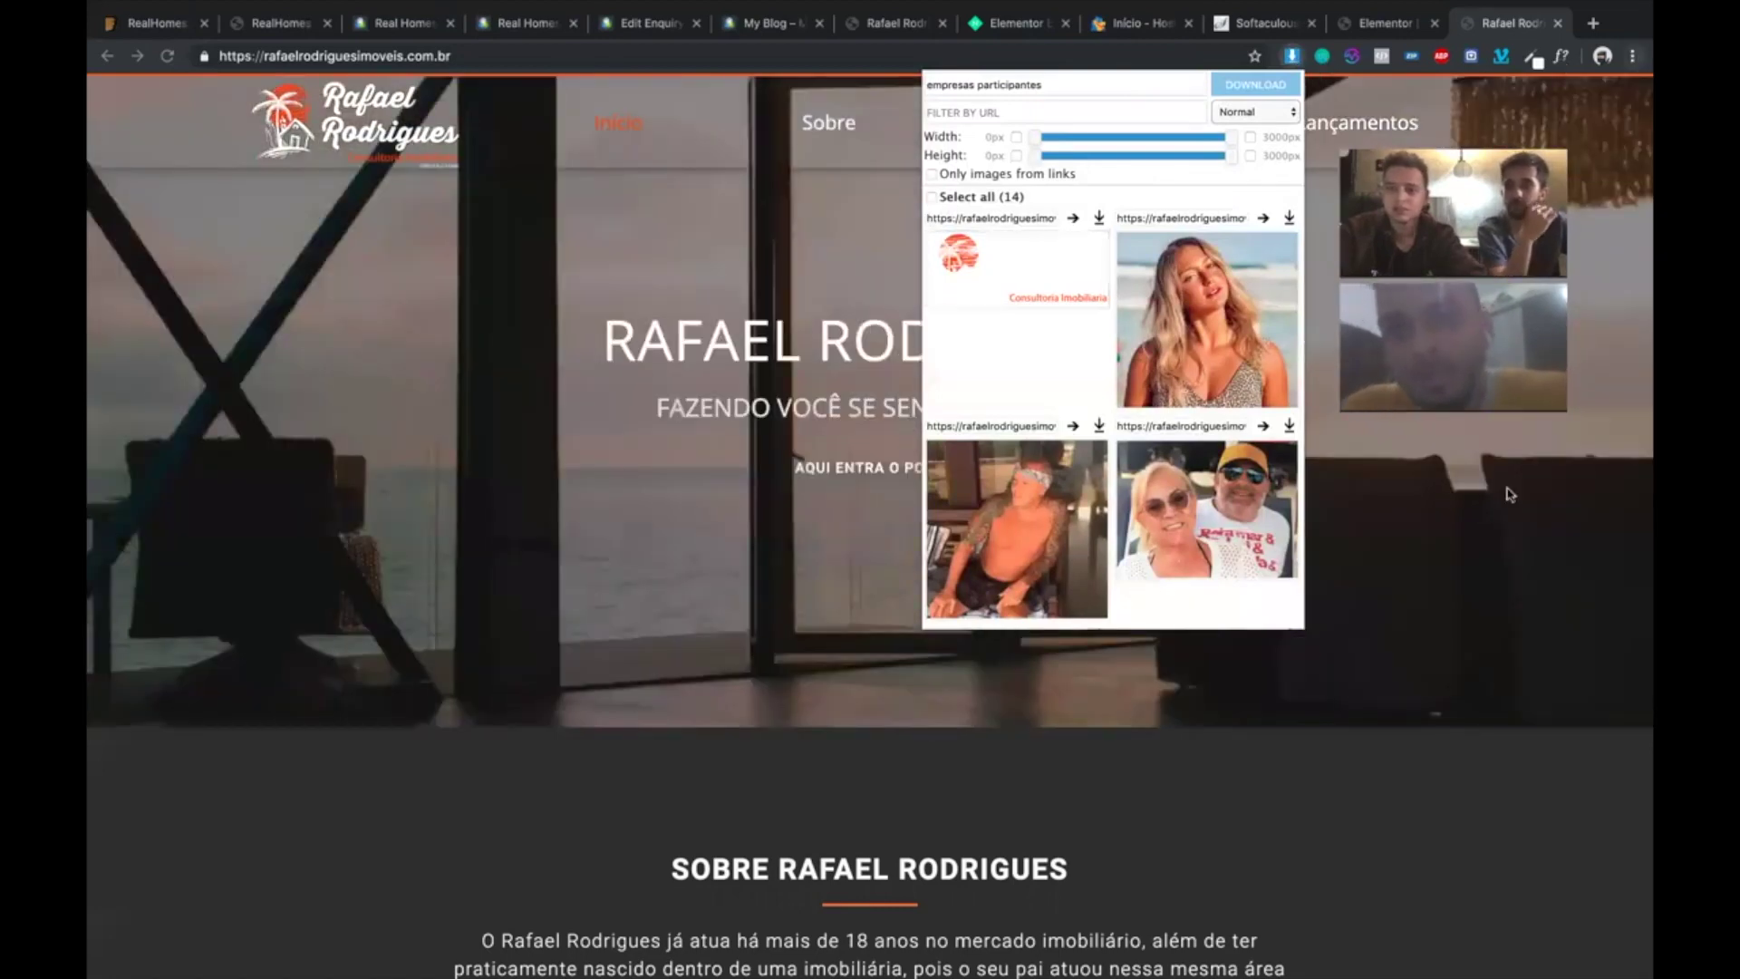
left_click(1633, 58)
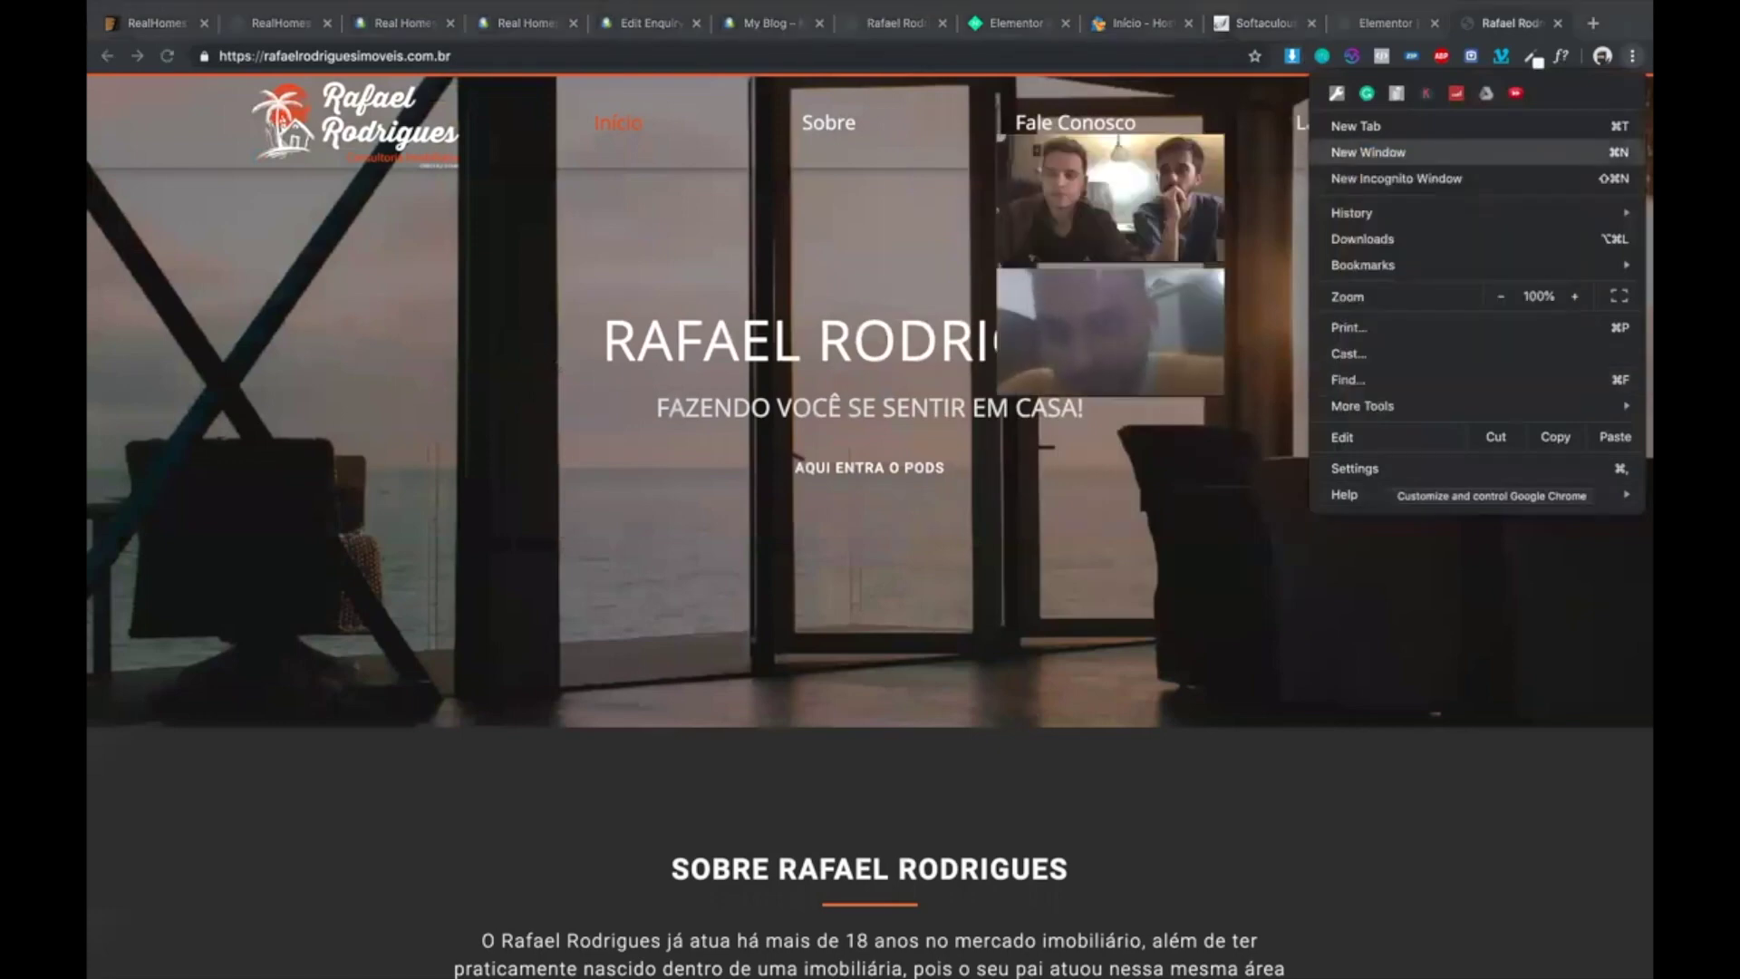
mouse_move(1368, 406)
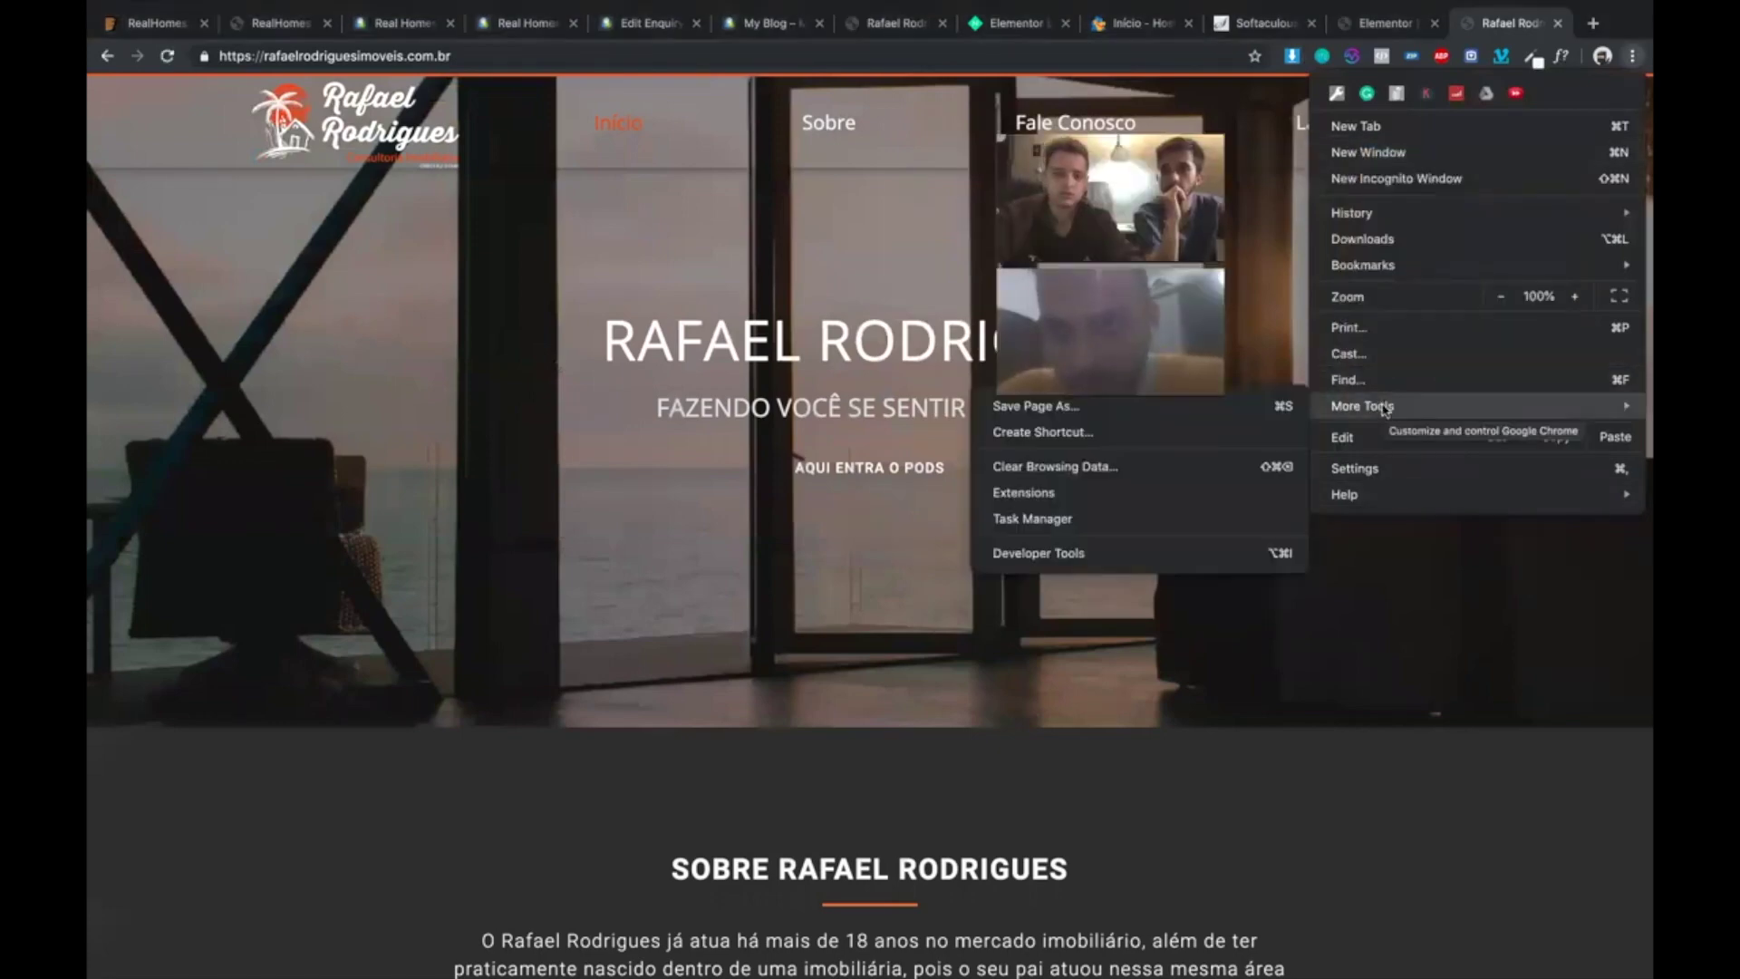
left_click(1116, 490)
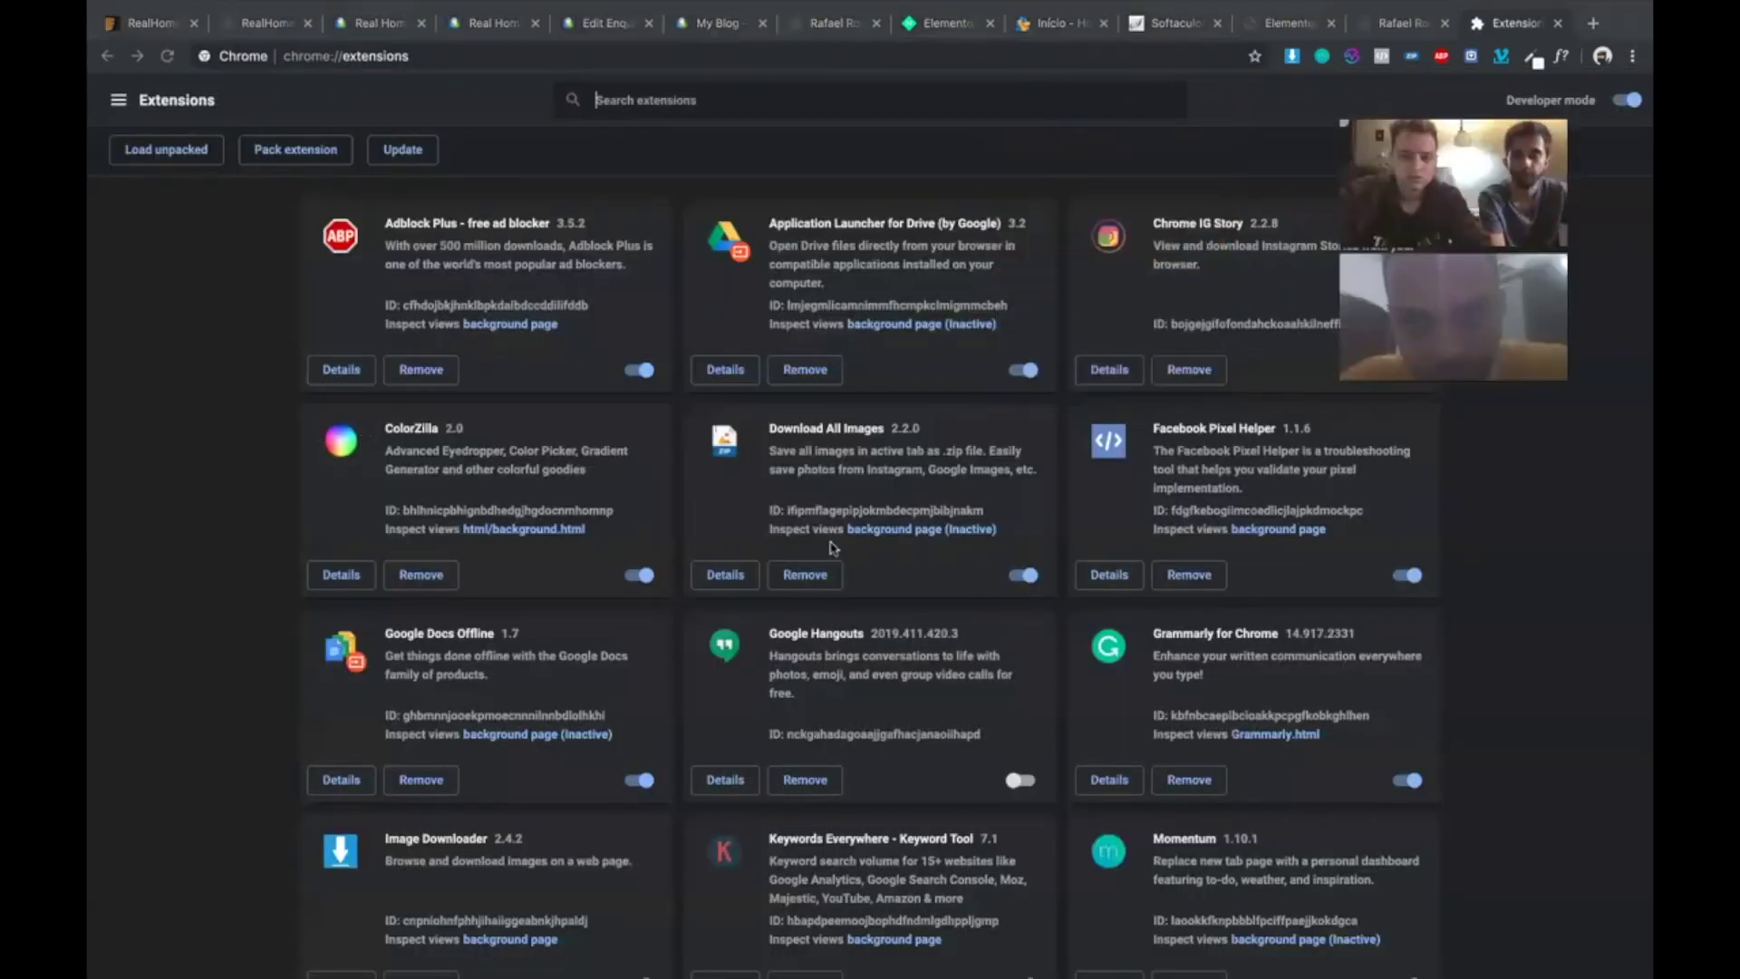
scroll(520, 390, "down", 3)
scroll(519, 391, "down", 2)
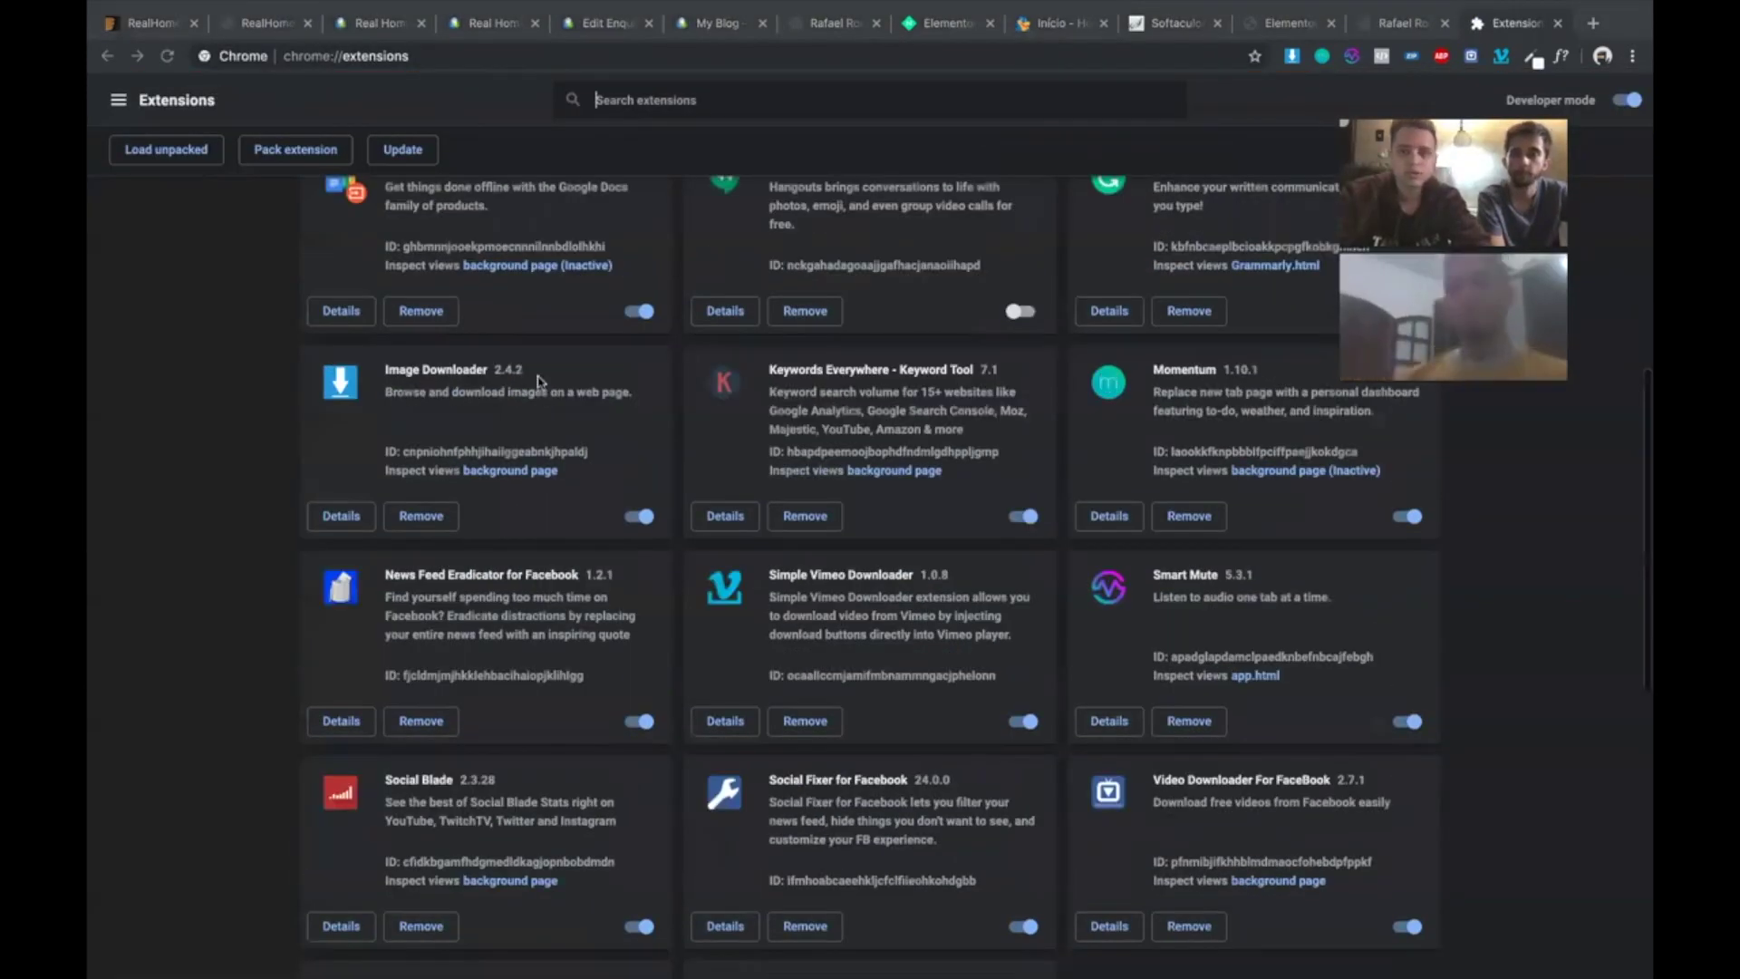
left_click(1376, 15)
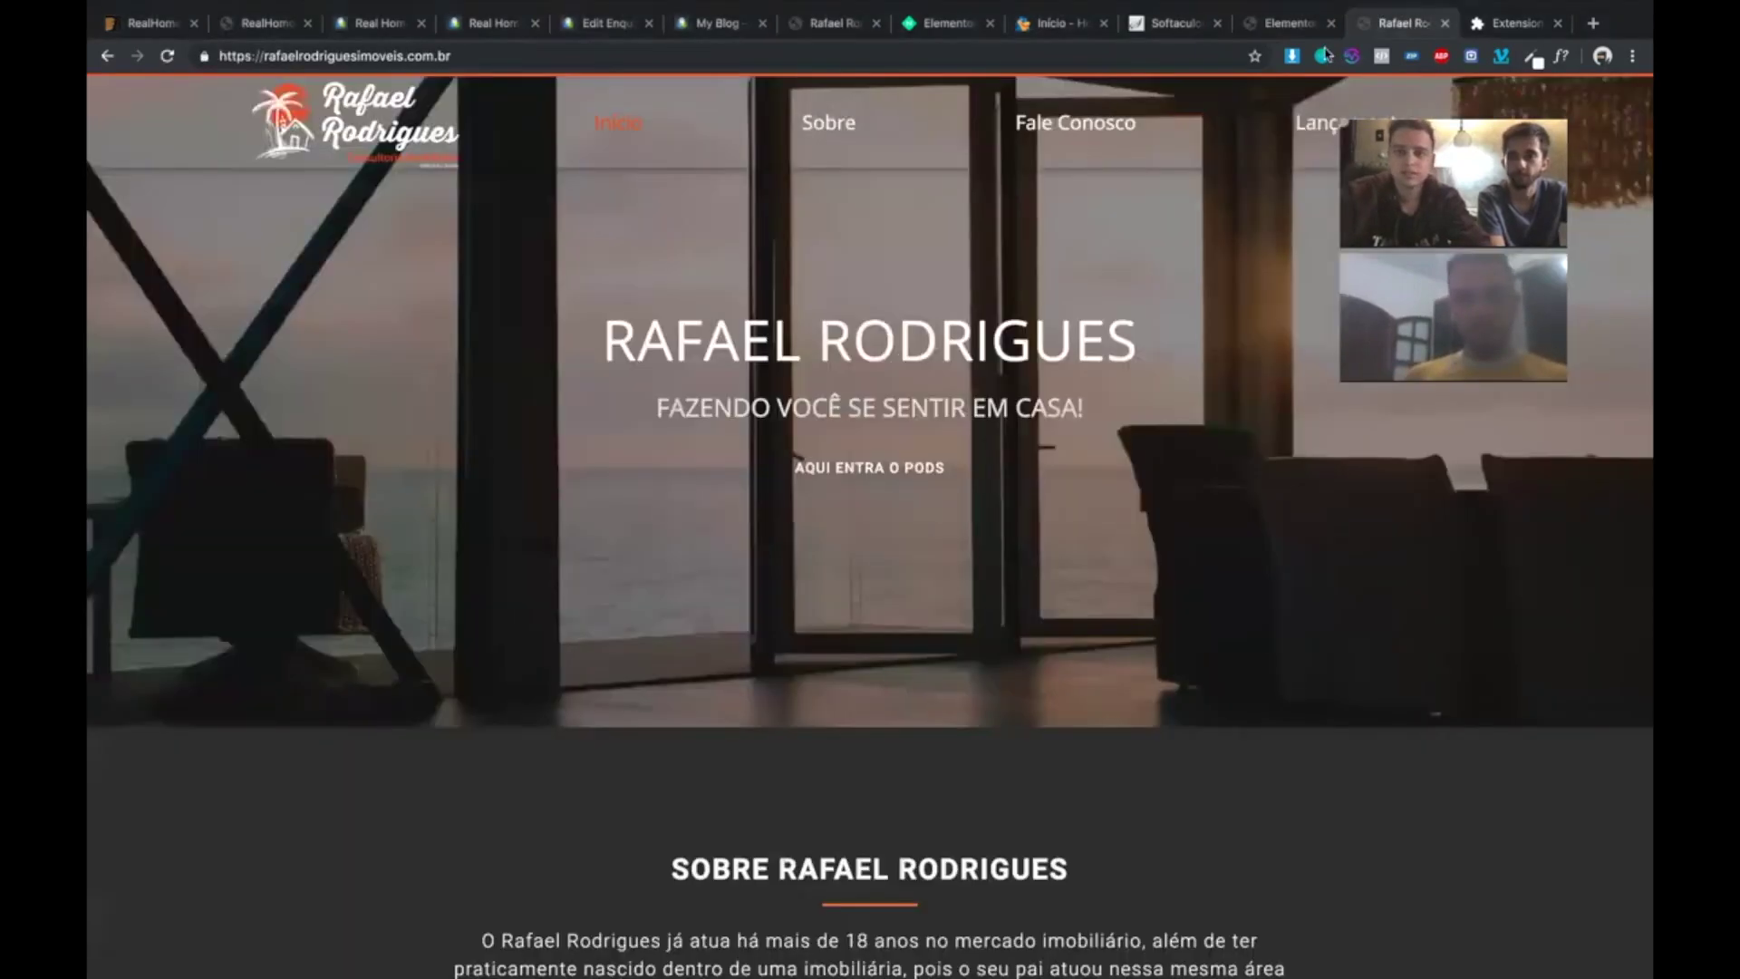
- Select all 14 homepage images in Image Downloader and download them
left_click(1291, 56)
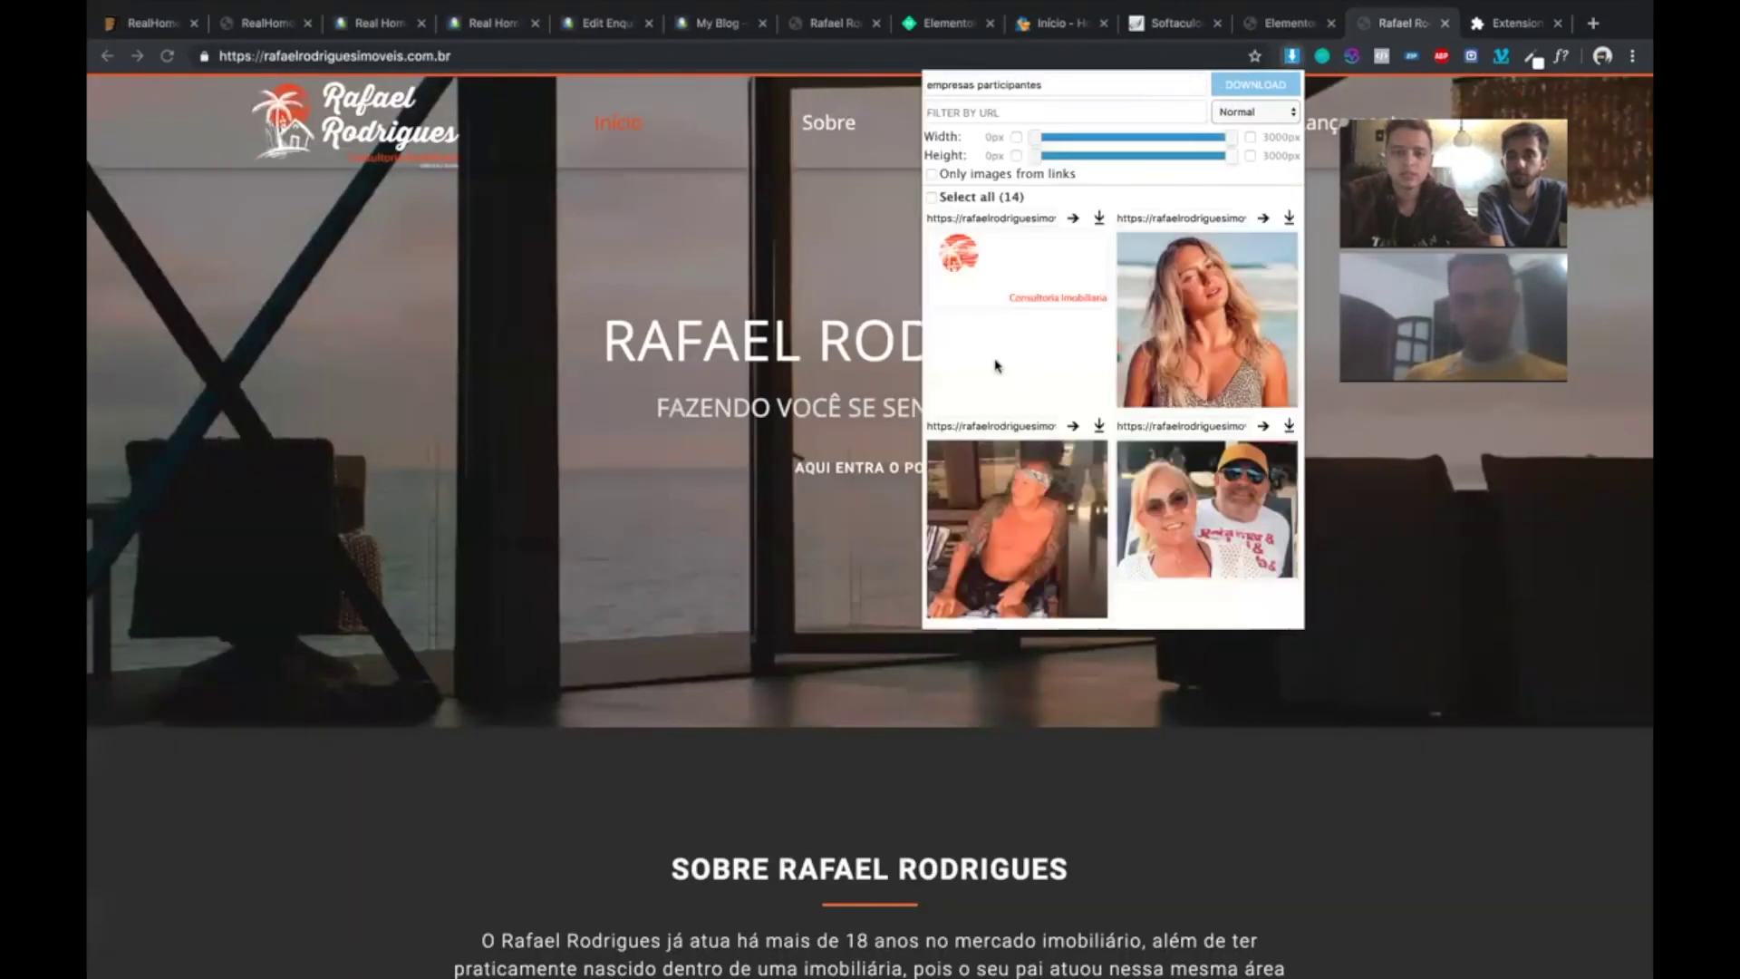
scroll(995, 365, "down", 5)
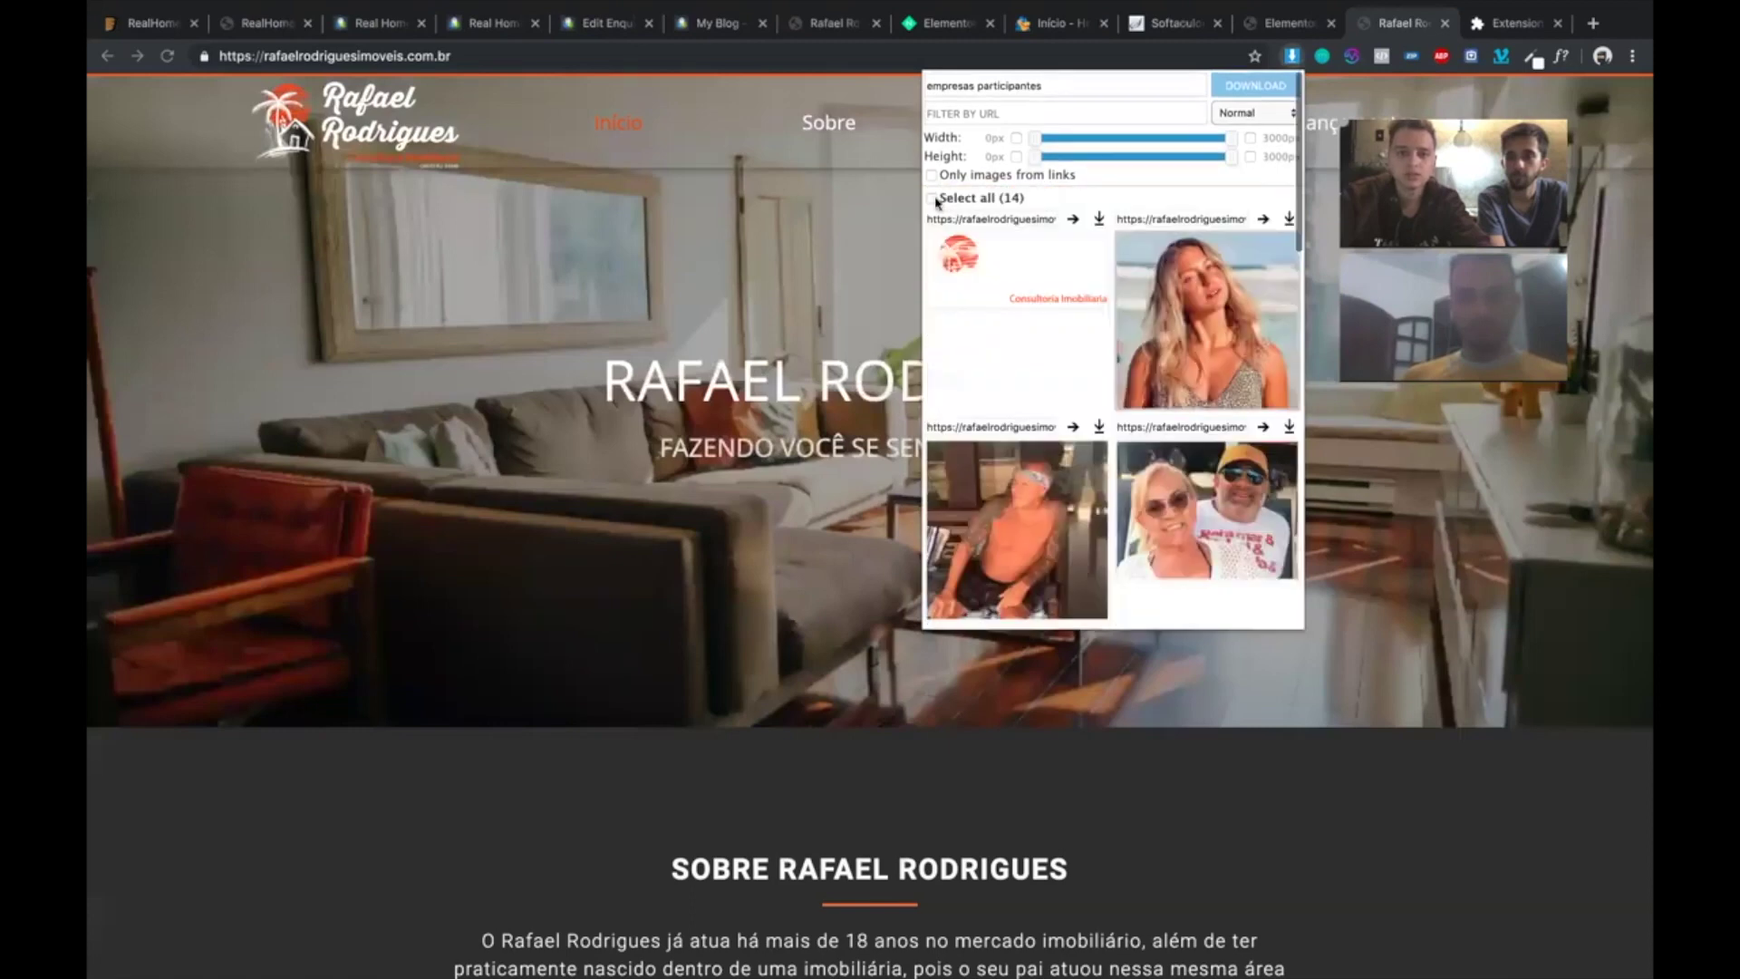
left_click(934, 198)
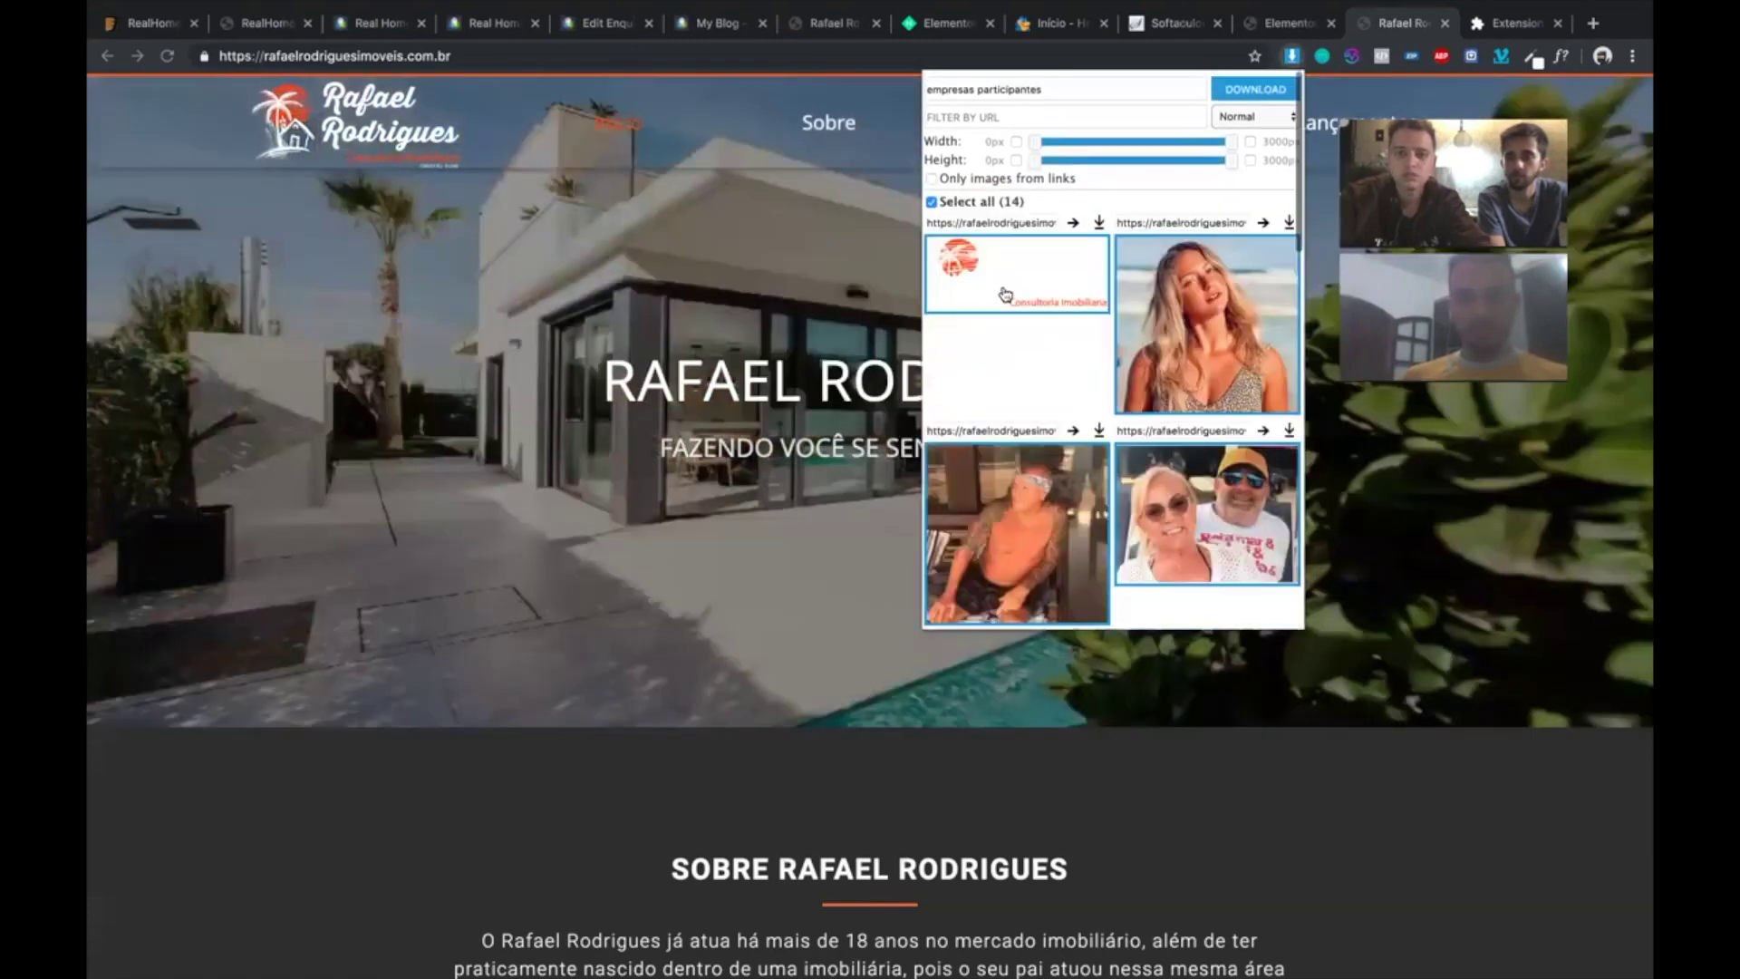
left_click(1263, 86)
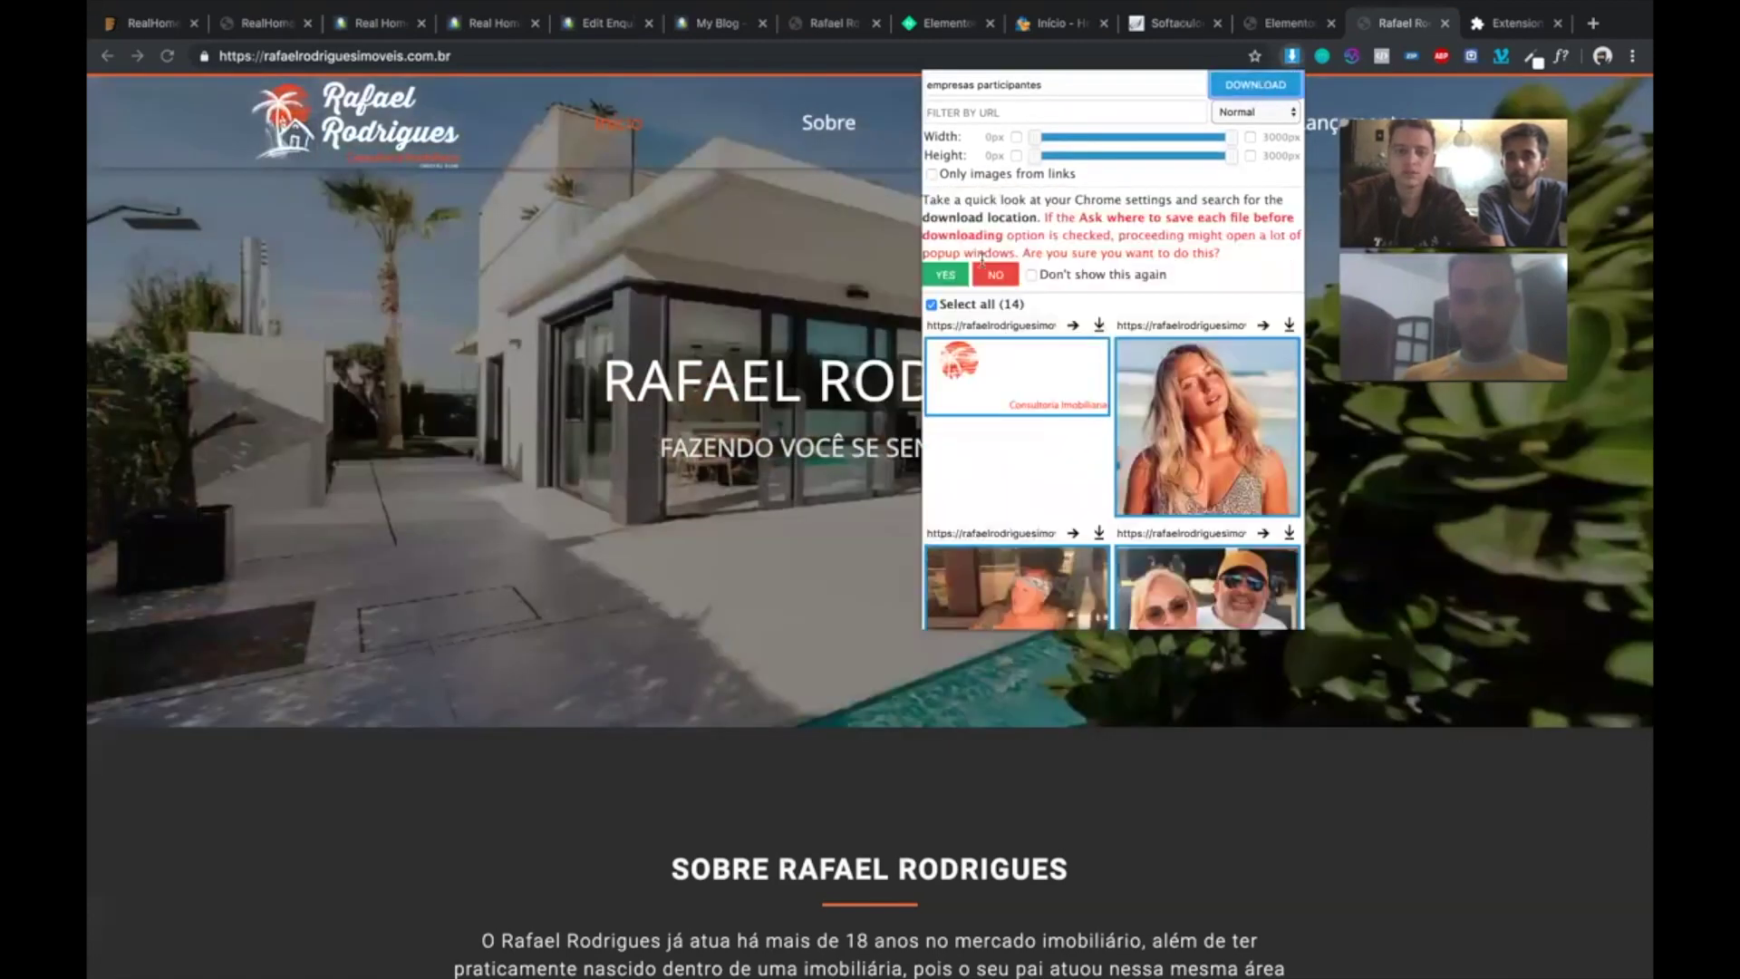
left_click(942, 274)
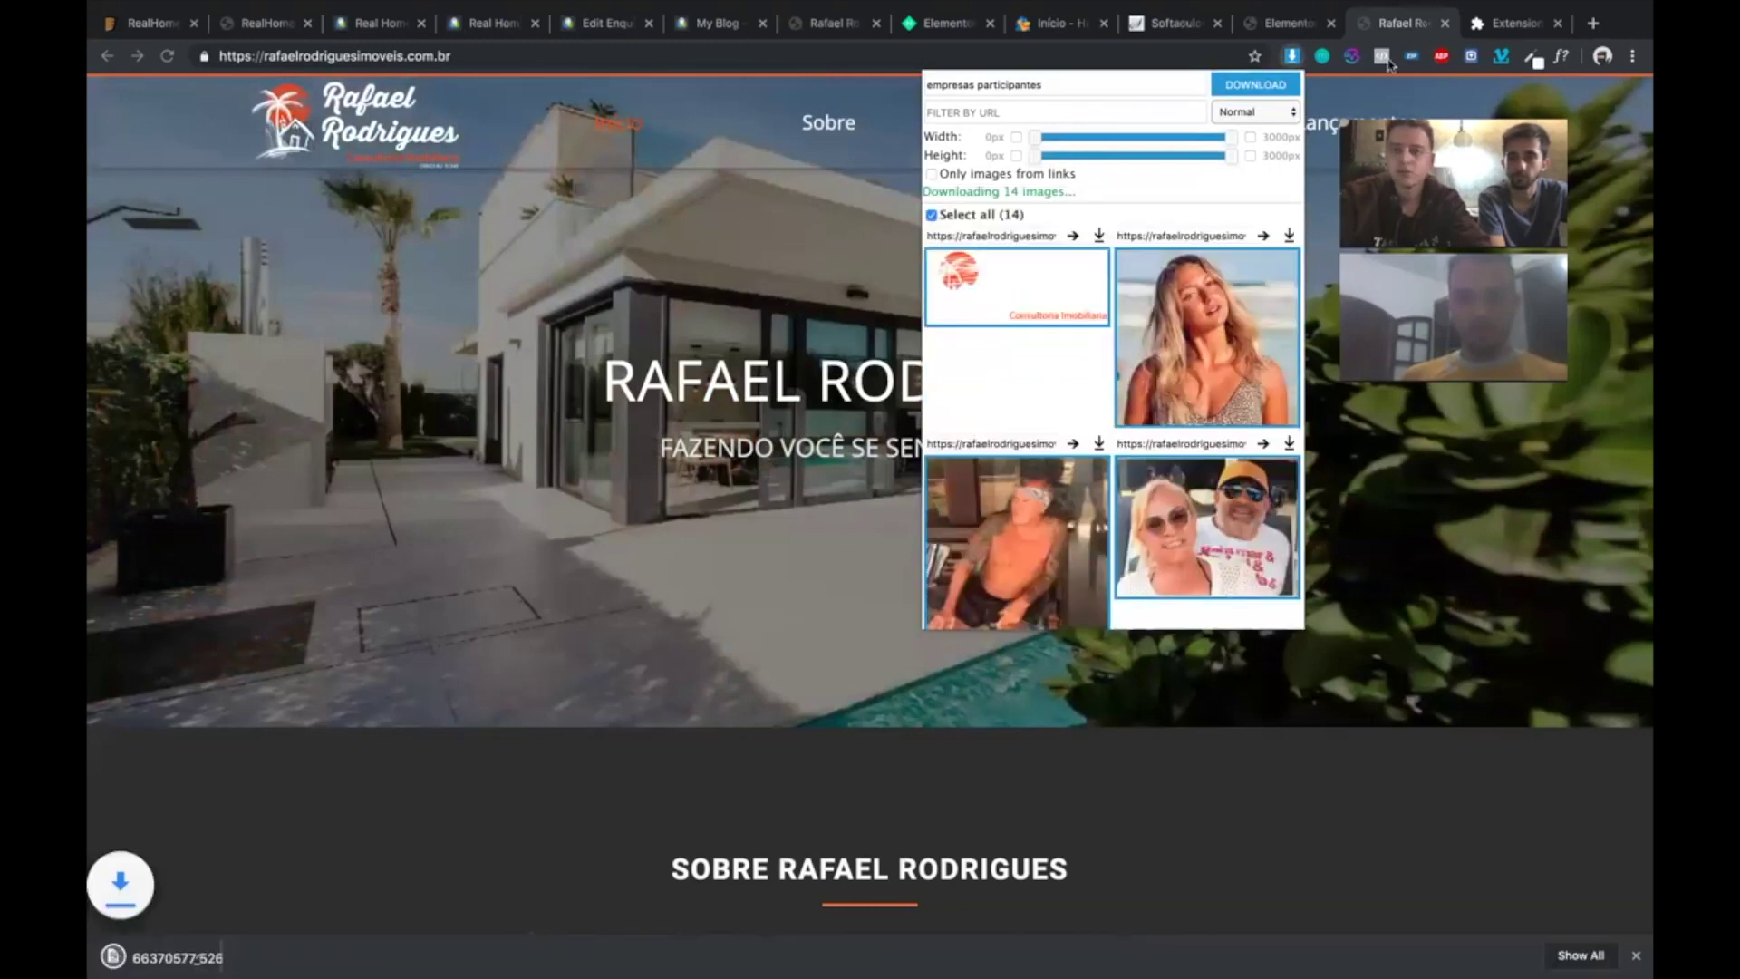
left_click(1348, 58)
key("ctrl+Tab")
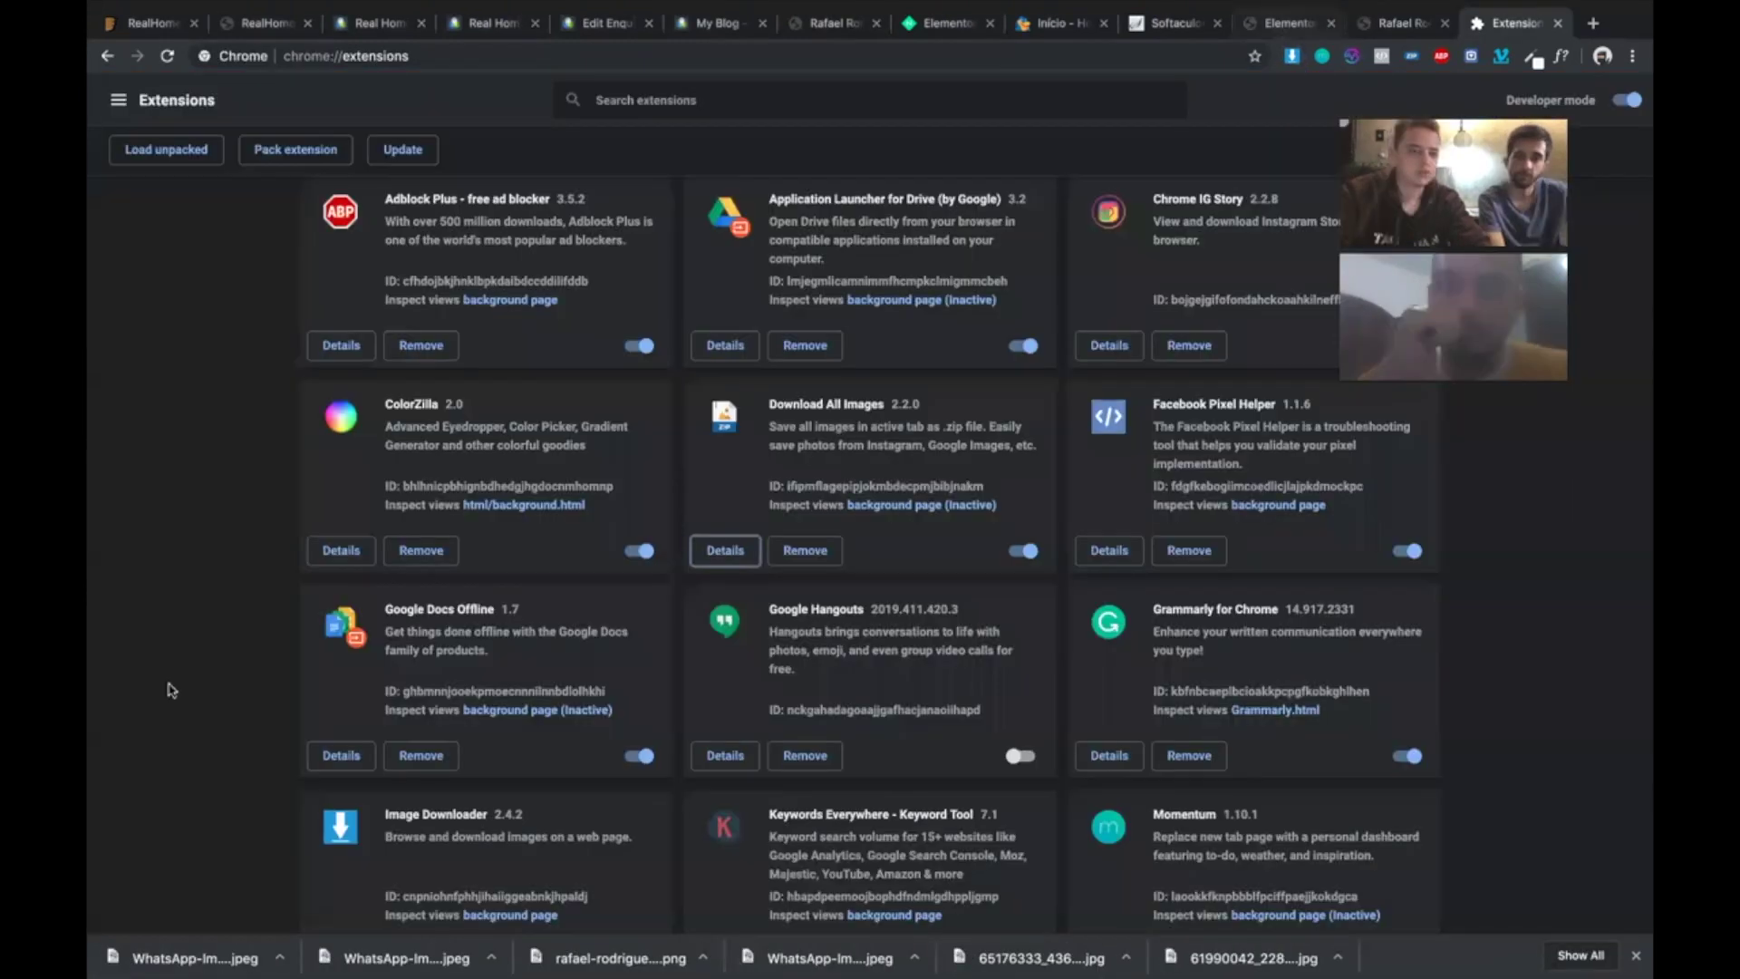
key("ctrl+shift+Tab")
key("ctrl+shift+Tab")
- Upload the logo PNG from Downloads > empresas participantes through Insert Media
left_click(227, 694)
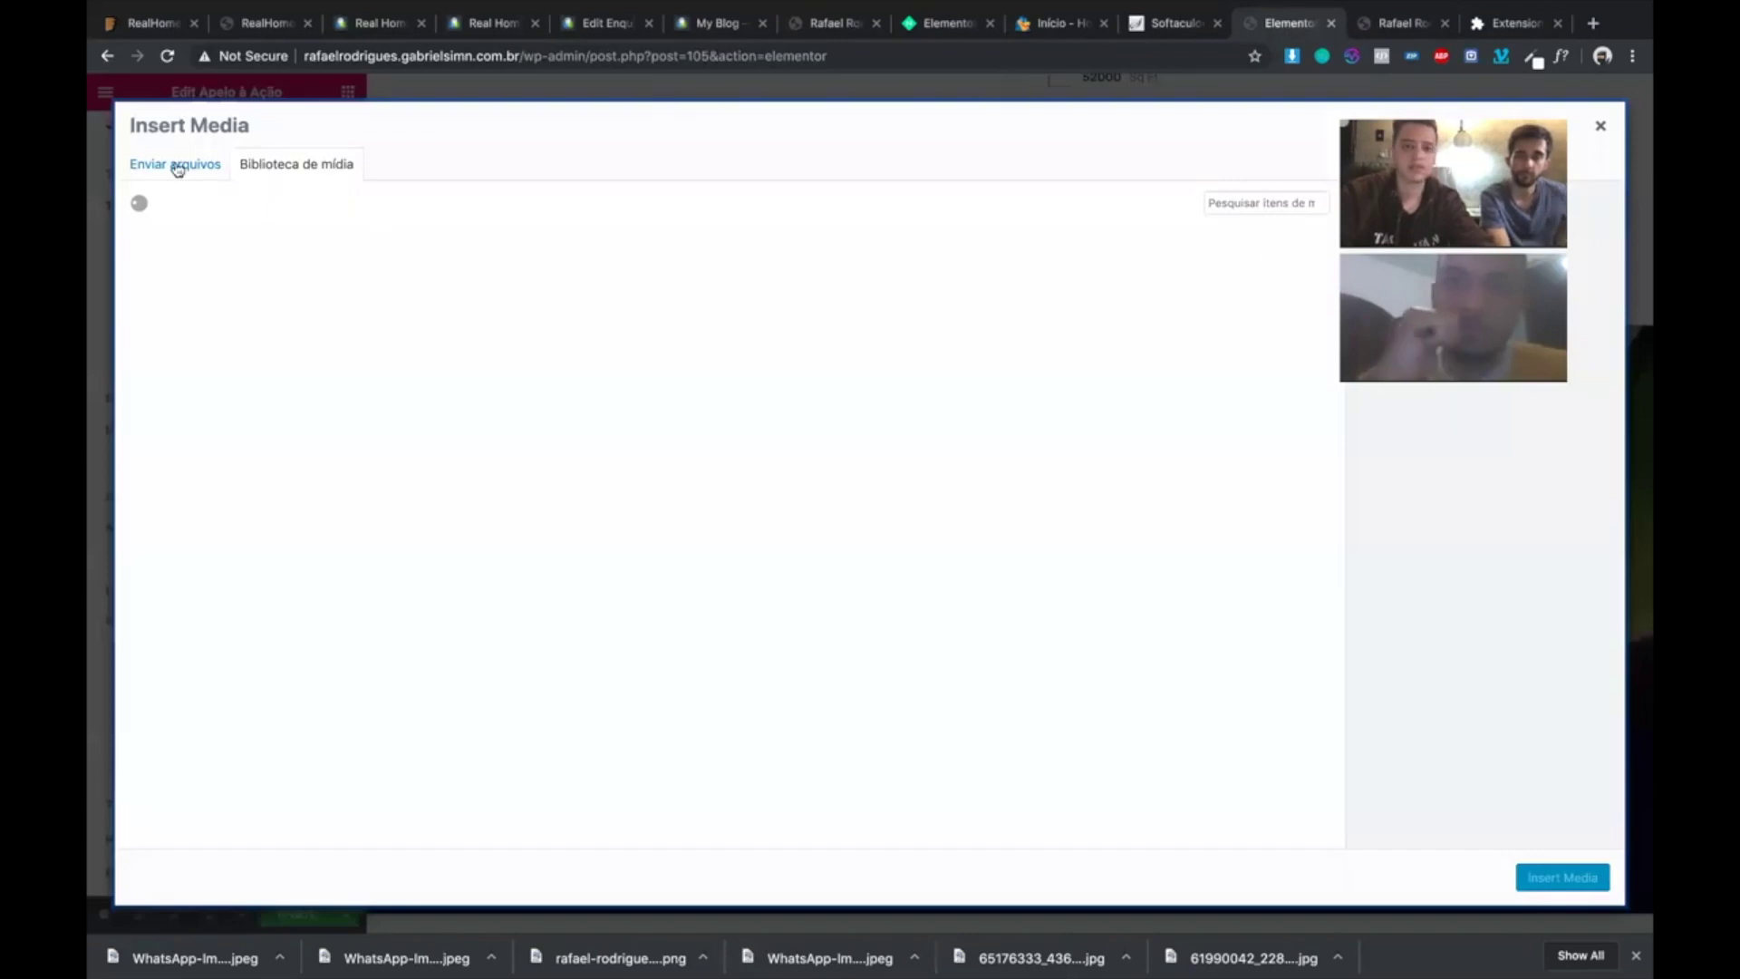
left_click(175, 164)
left_click(903, 482)
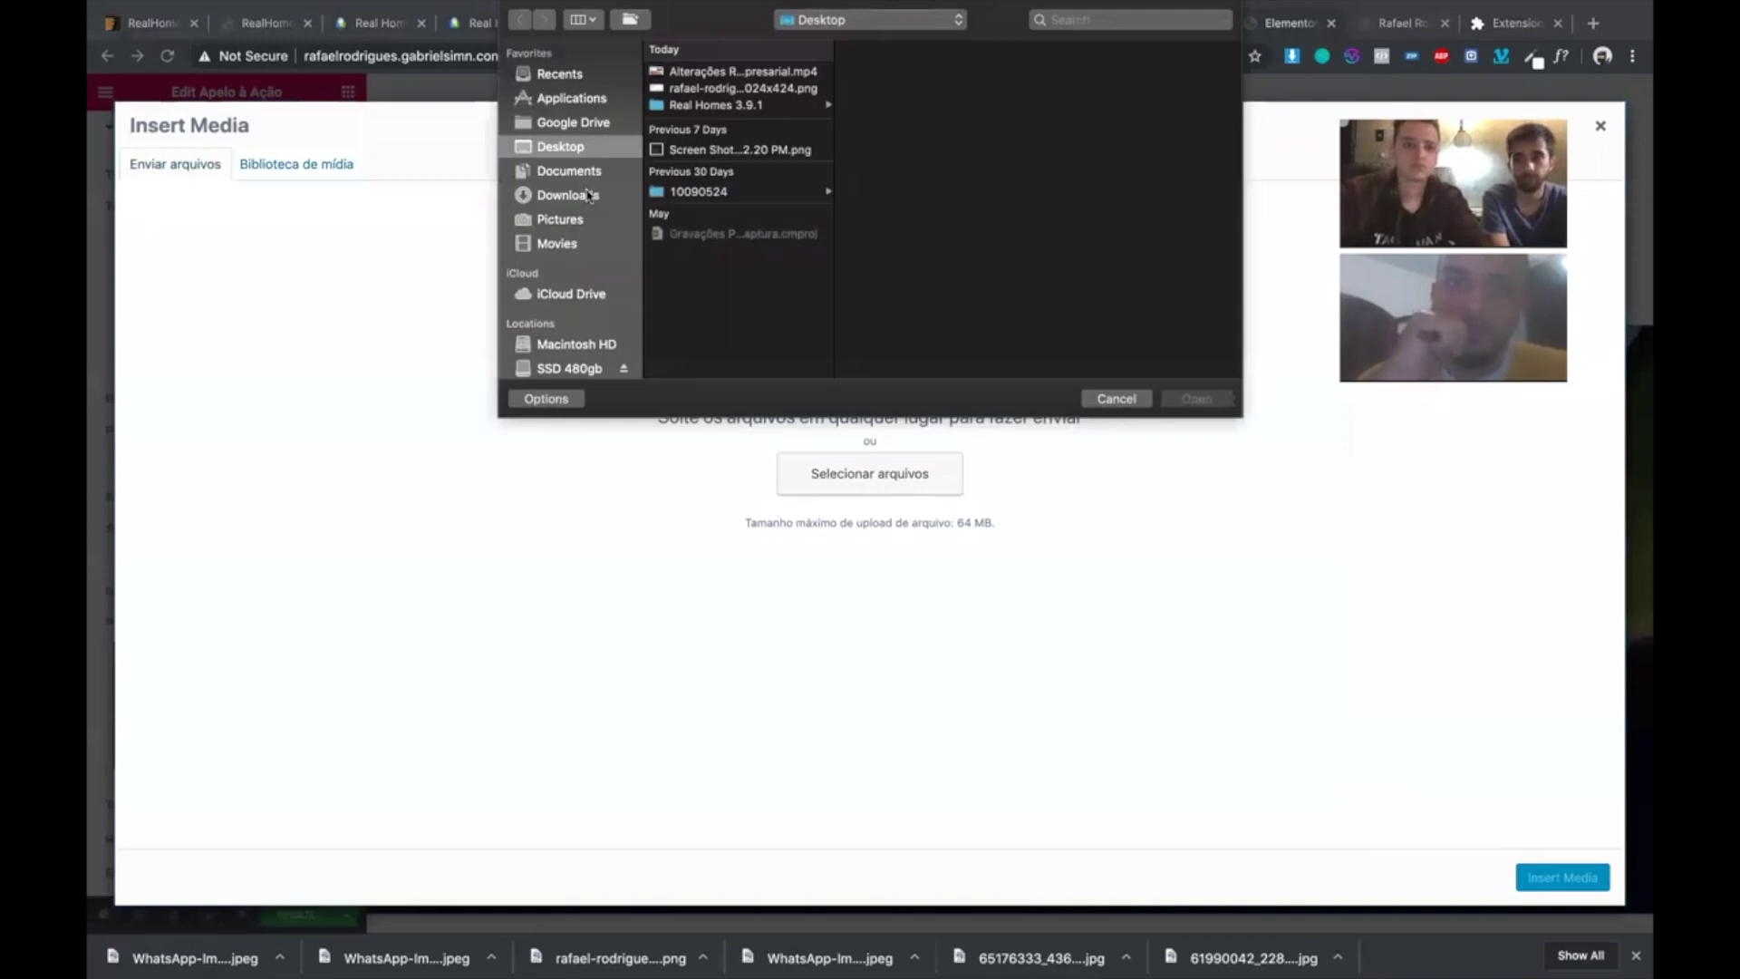
left_click(589, 195)
scroll(729, 337, "down", 3)
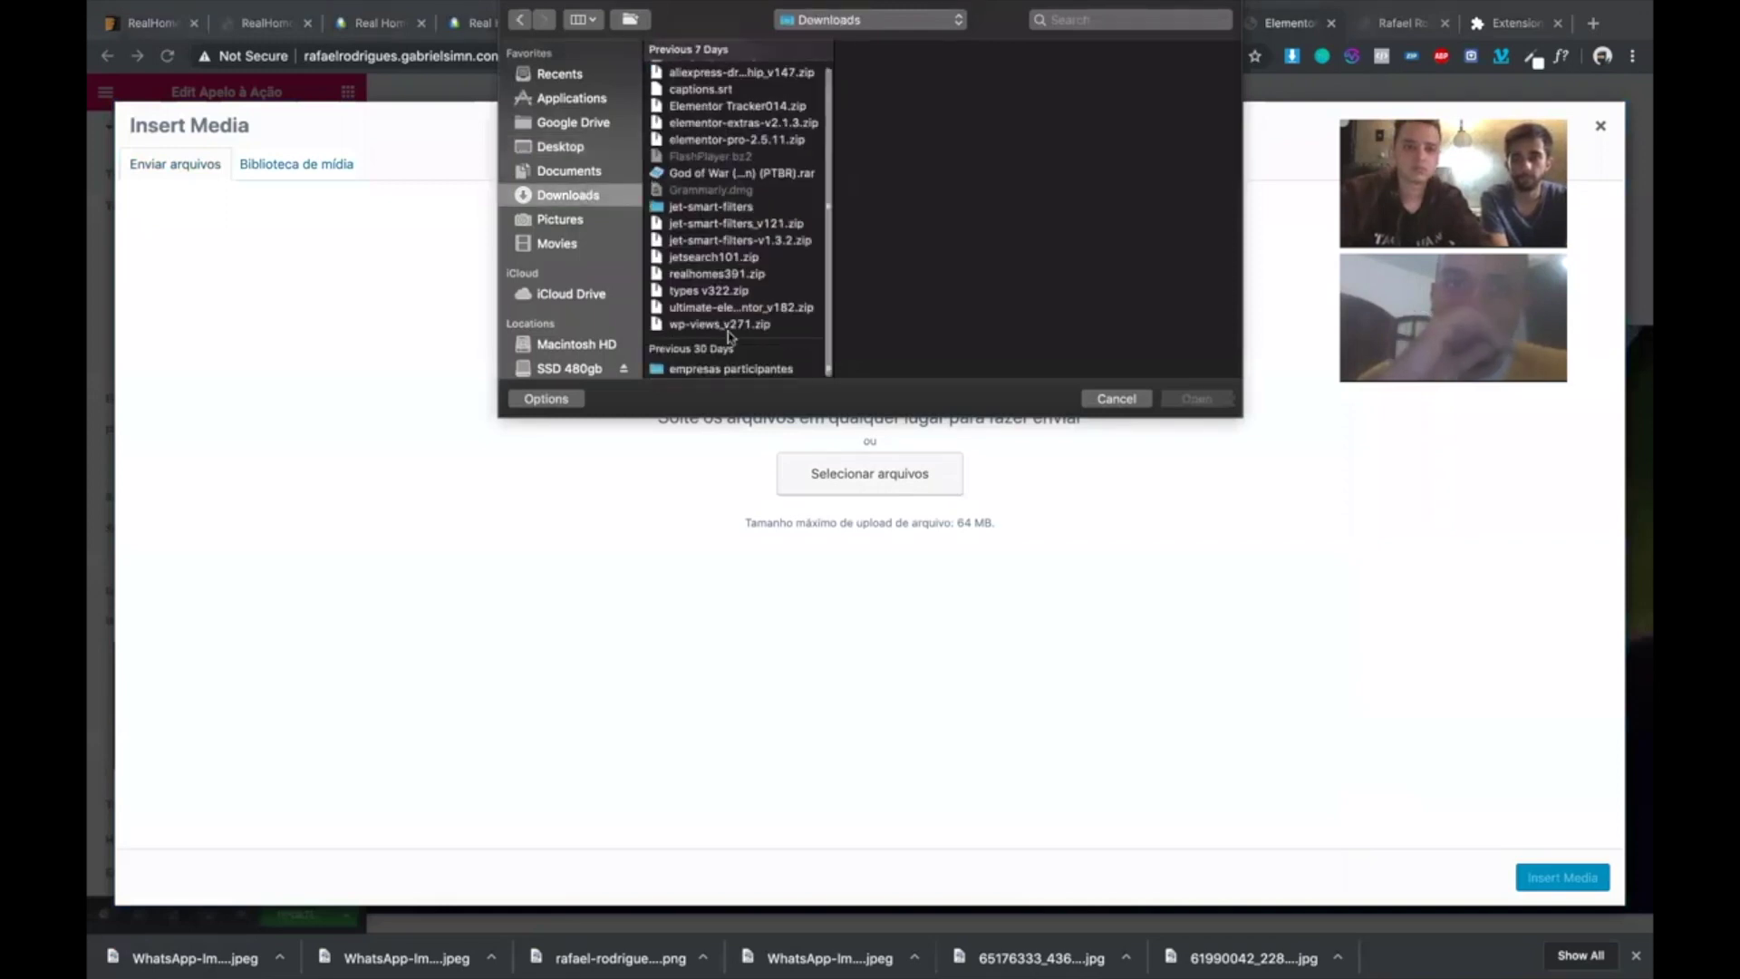
left_click(716, 370)
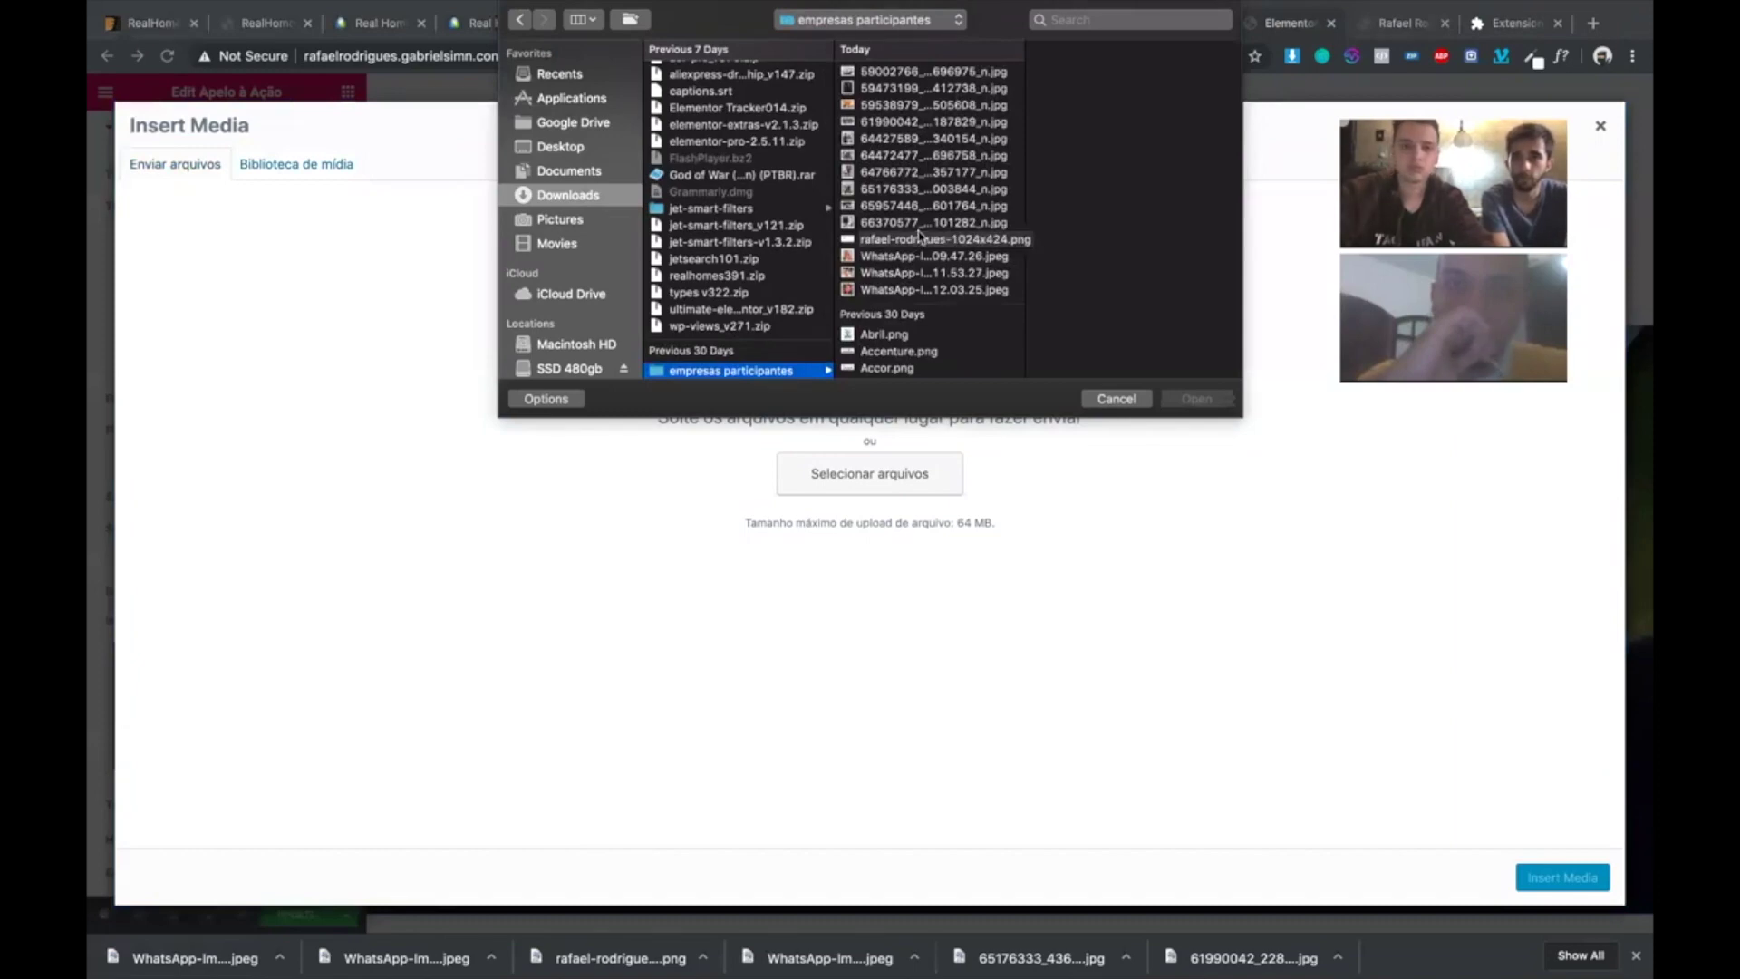
left_click(919, 237)
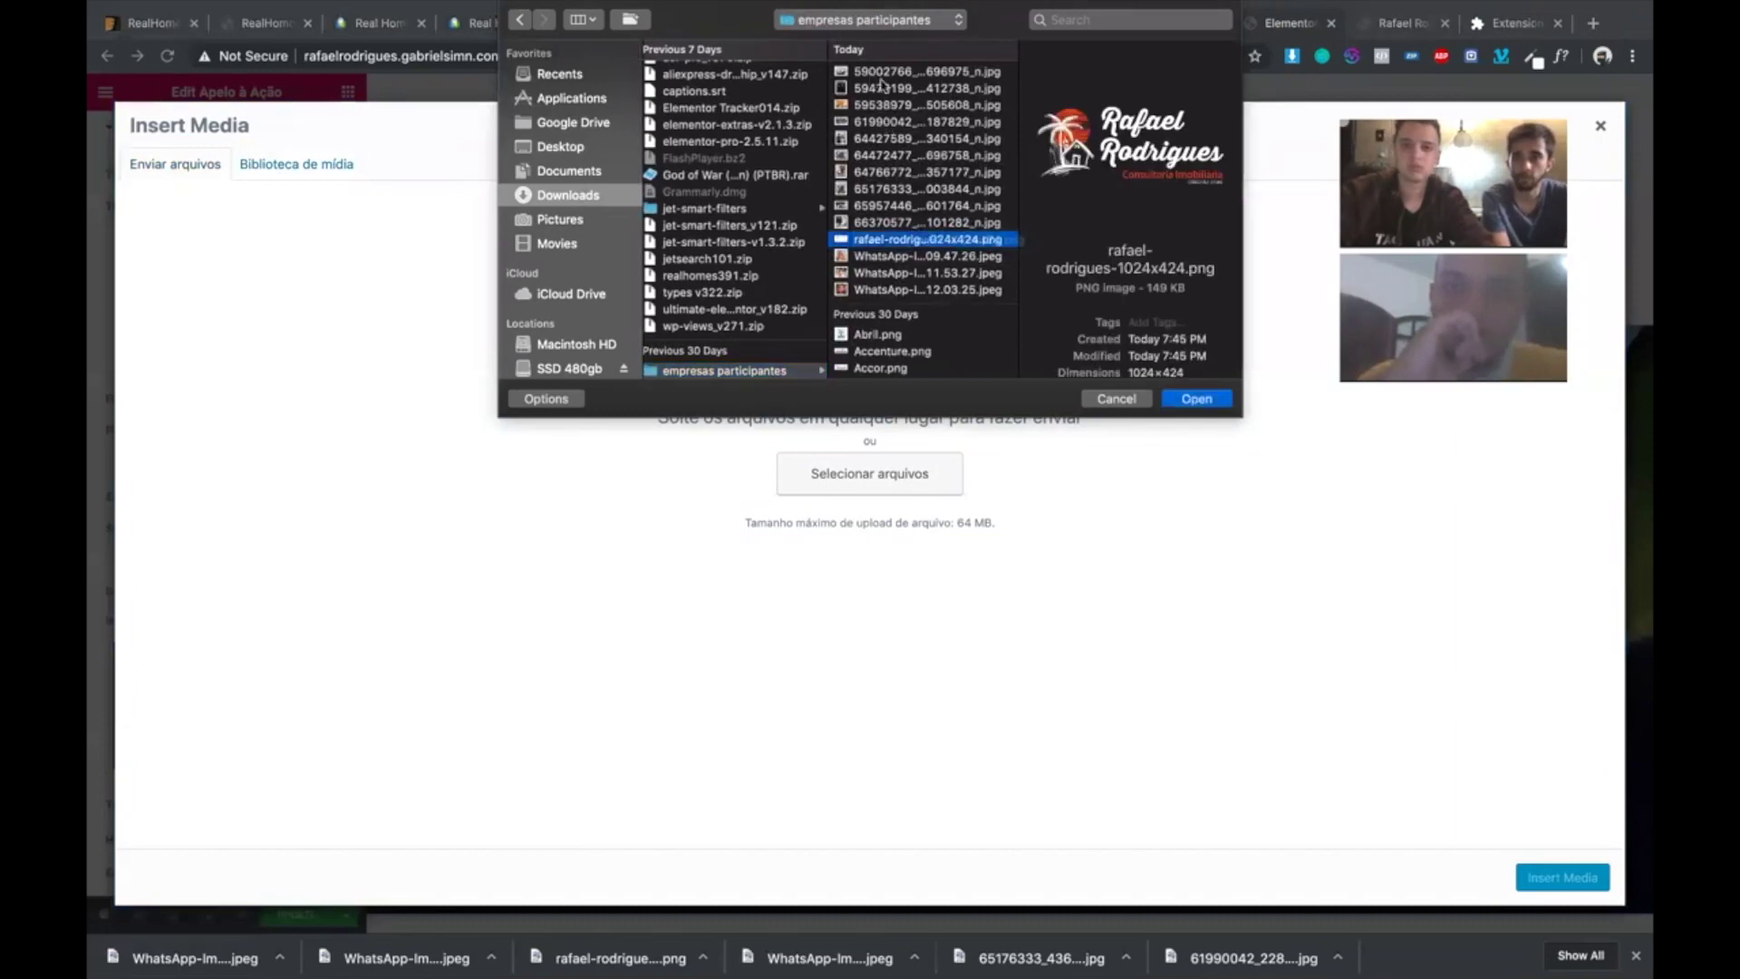
left_click(884, 71)
key("Return")
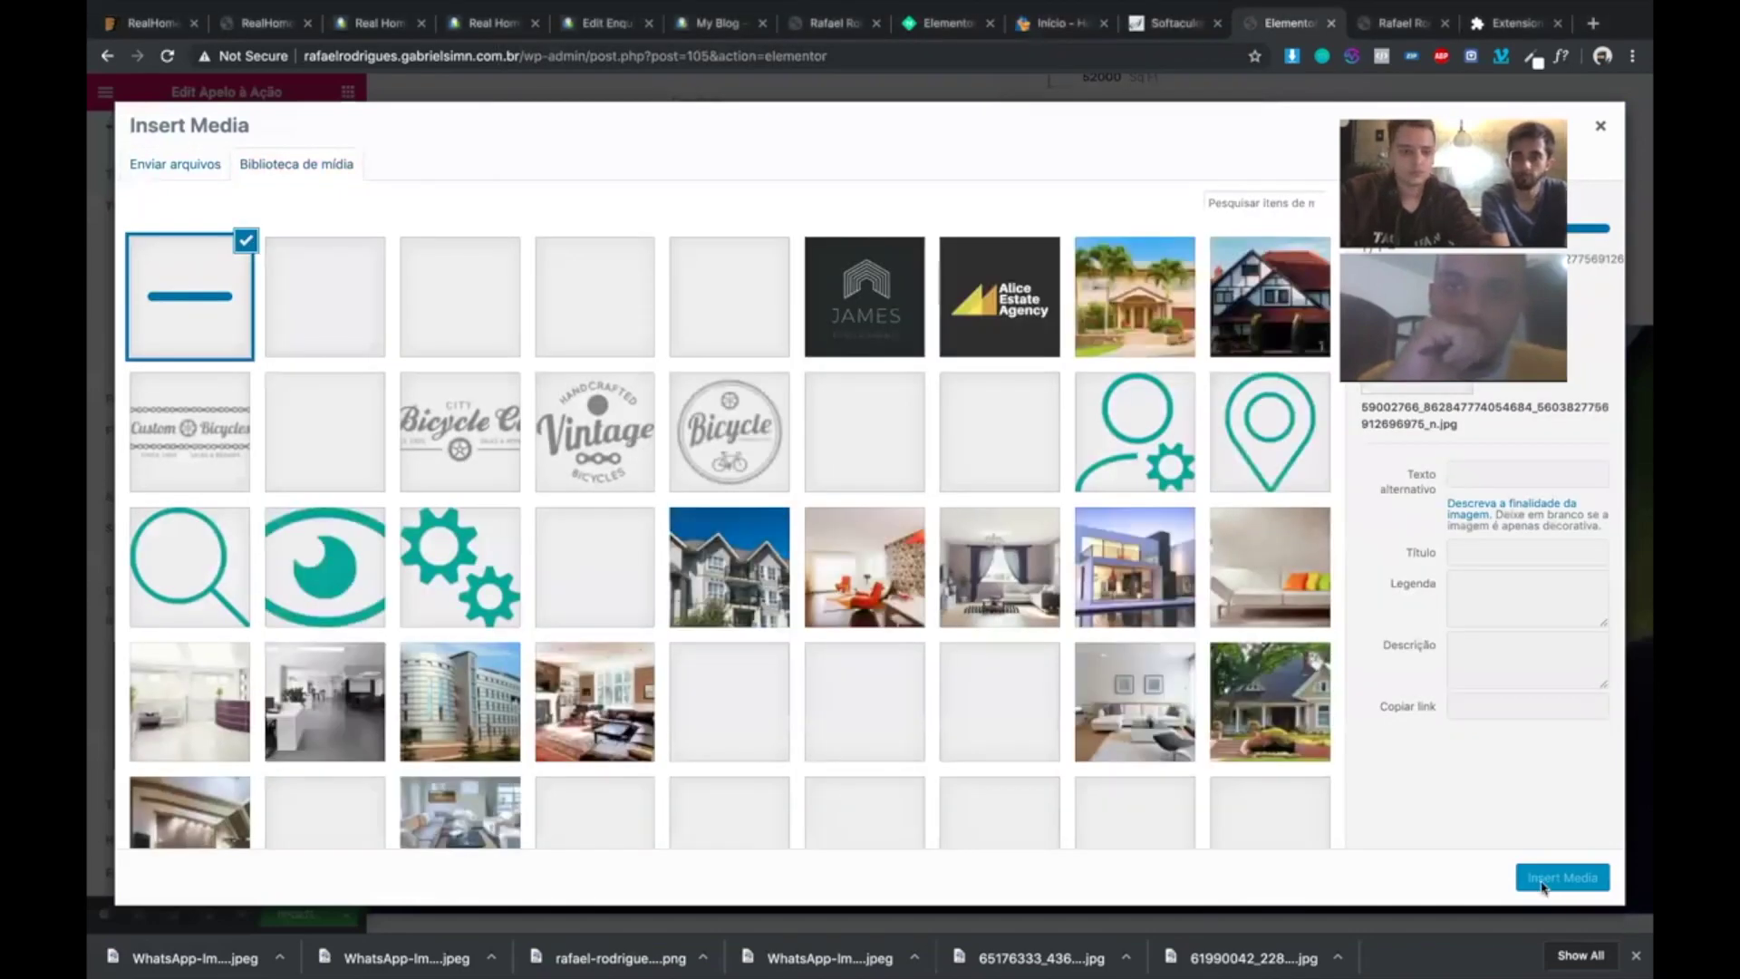
- Insert the chosen image as the section background and set its size to Capa
left_click(1543, 884)
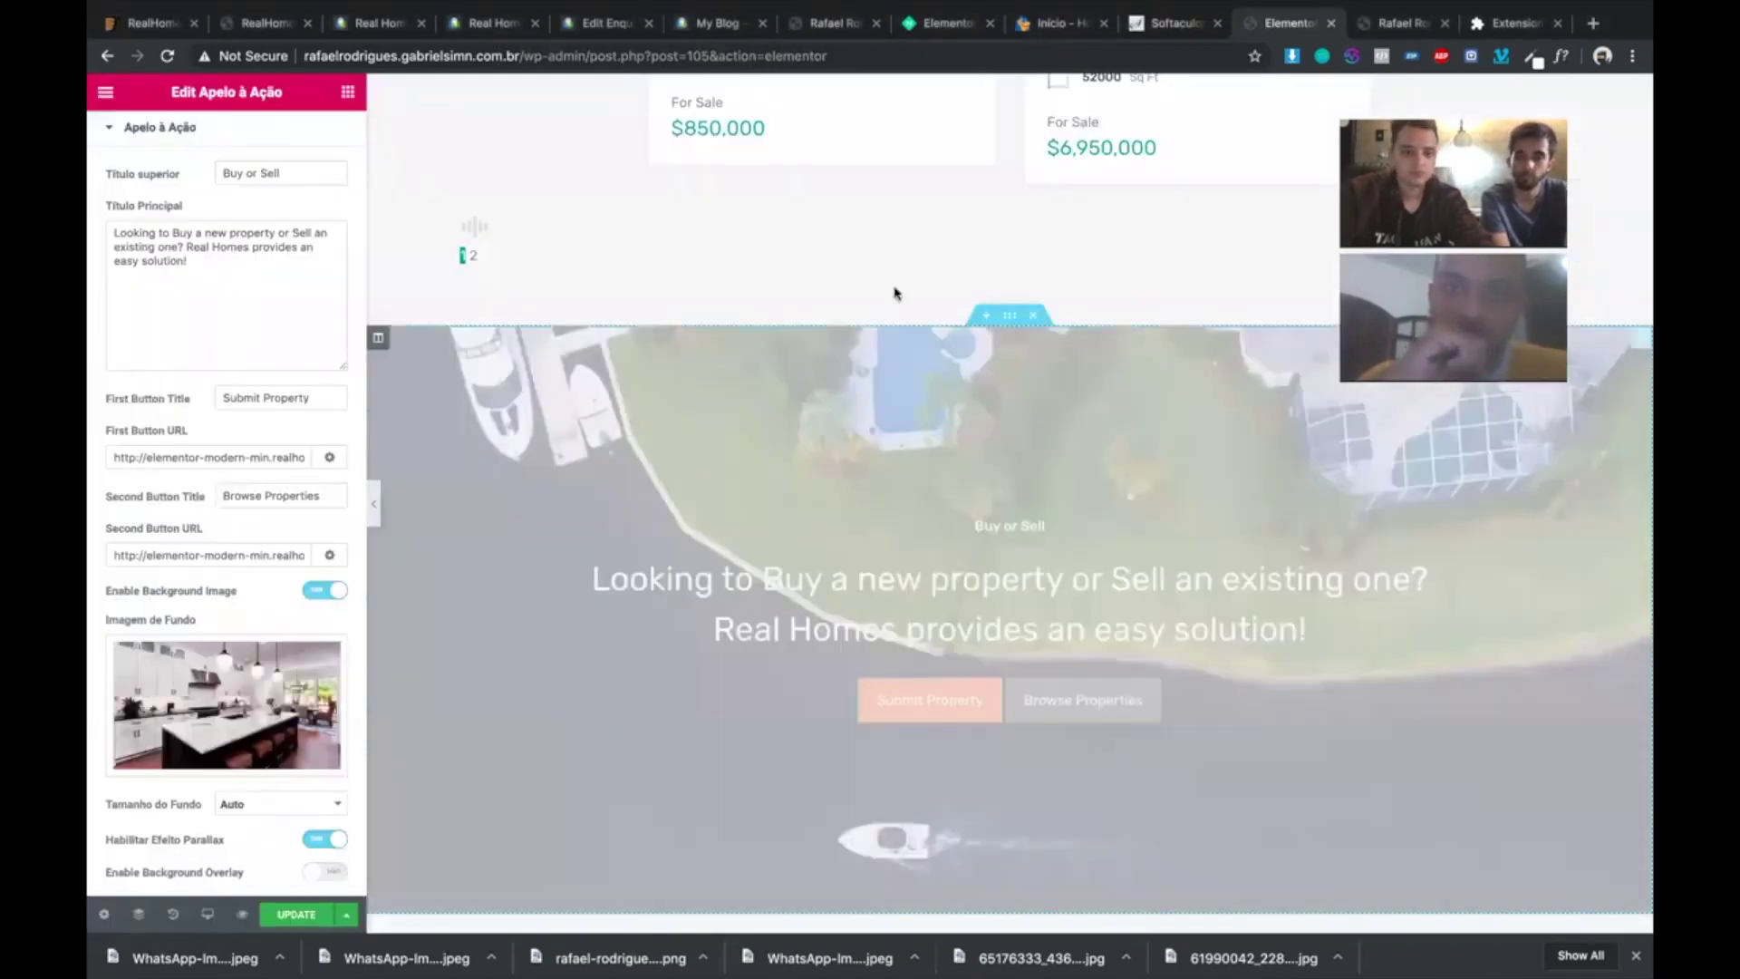
scroll(211, 704, "down", 1)
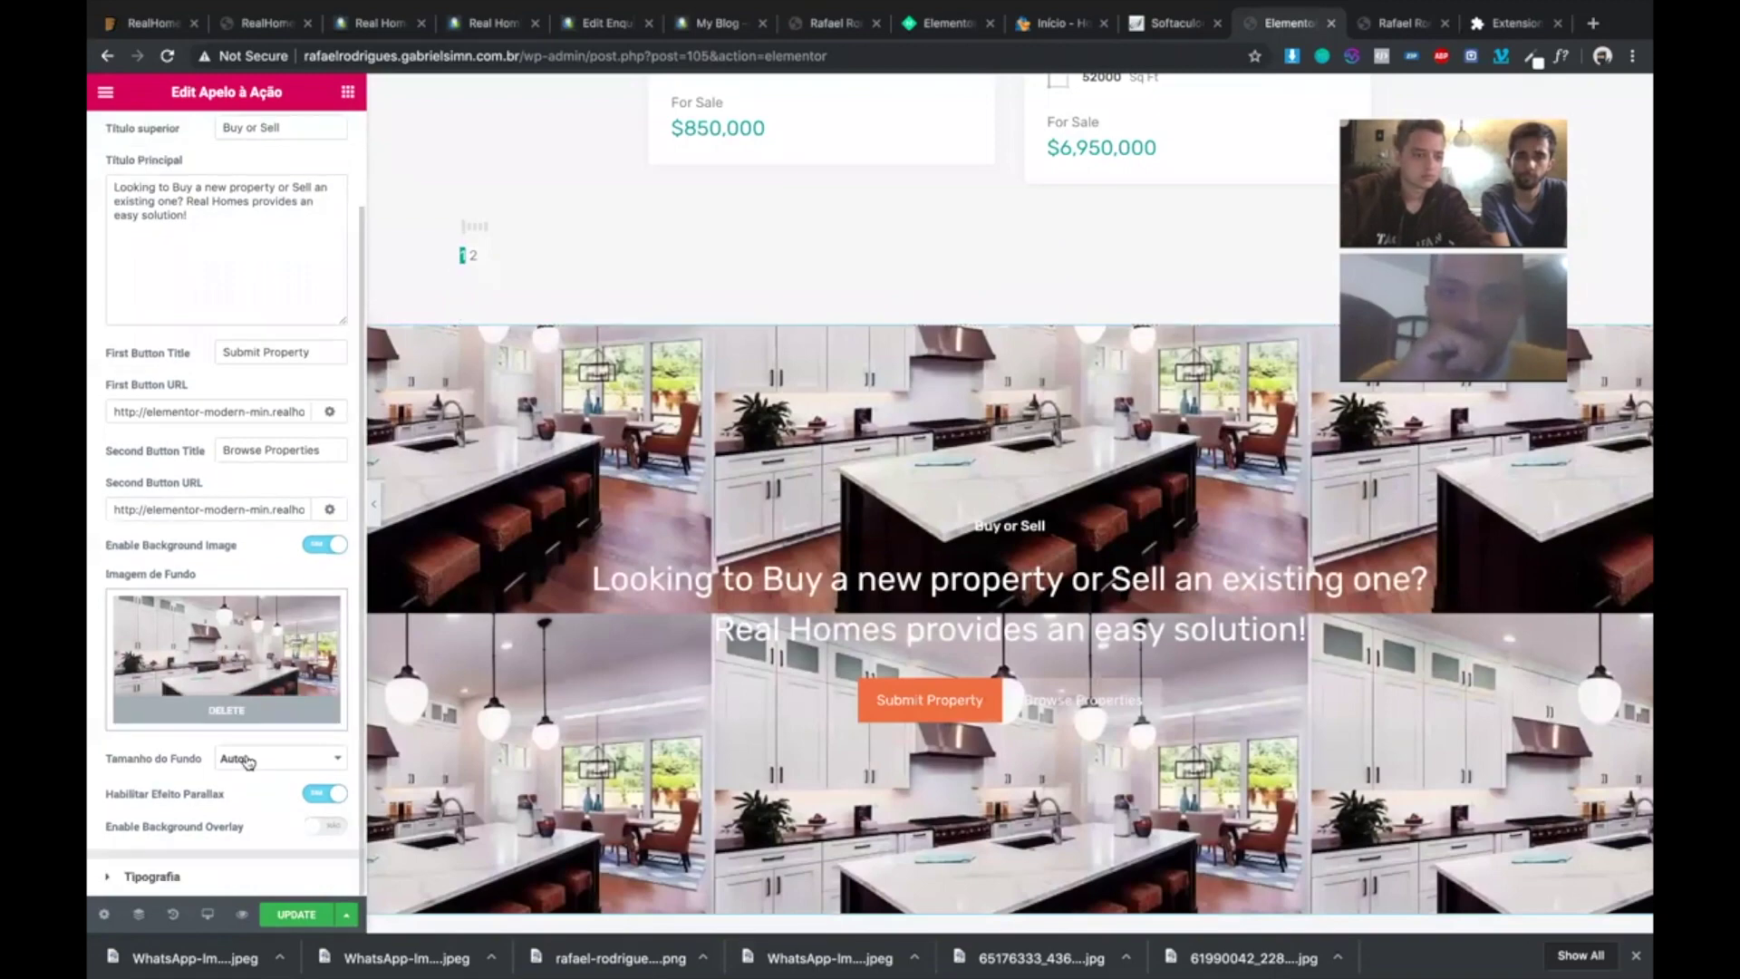
left_click(249, 764)
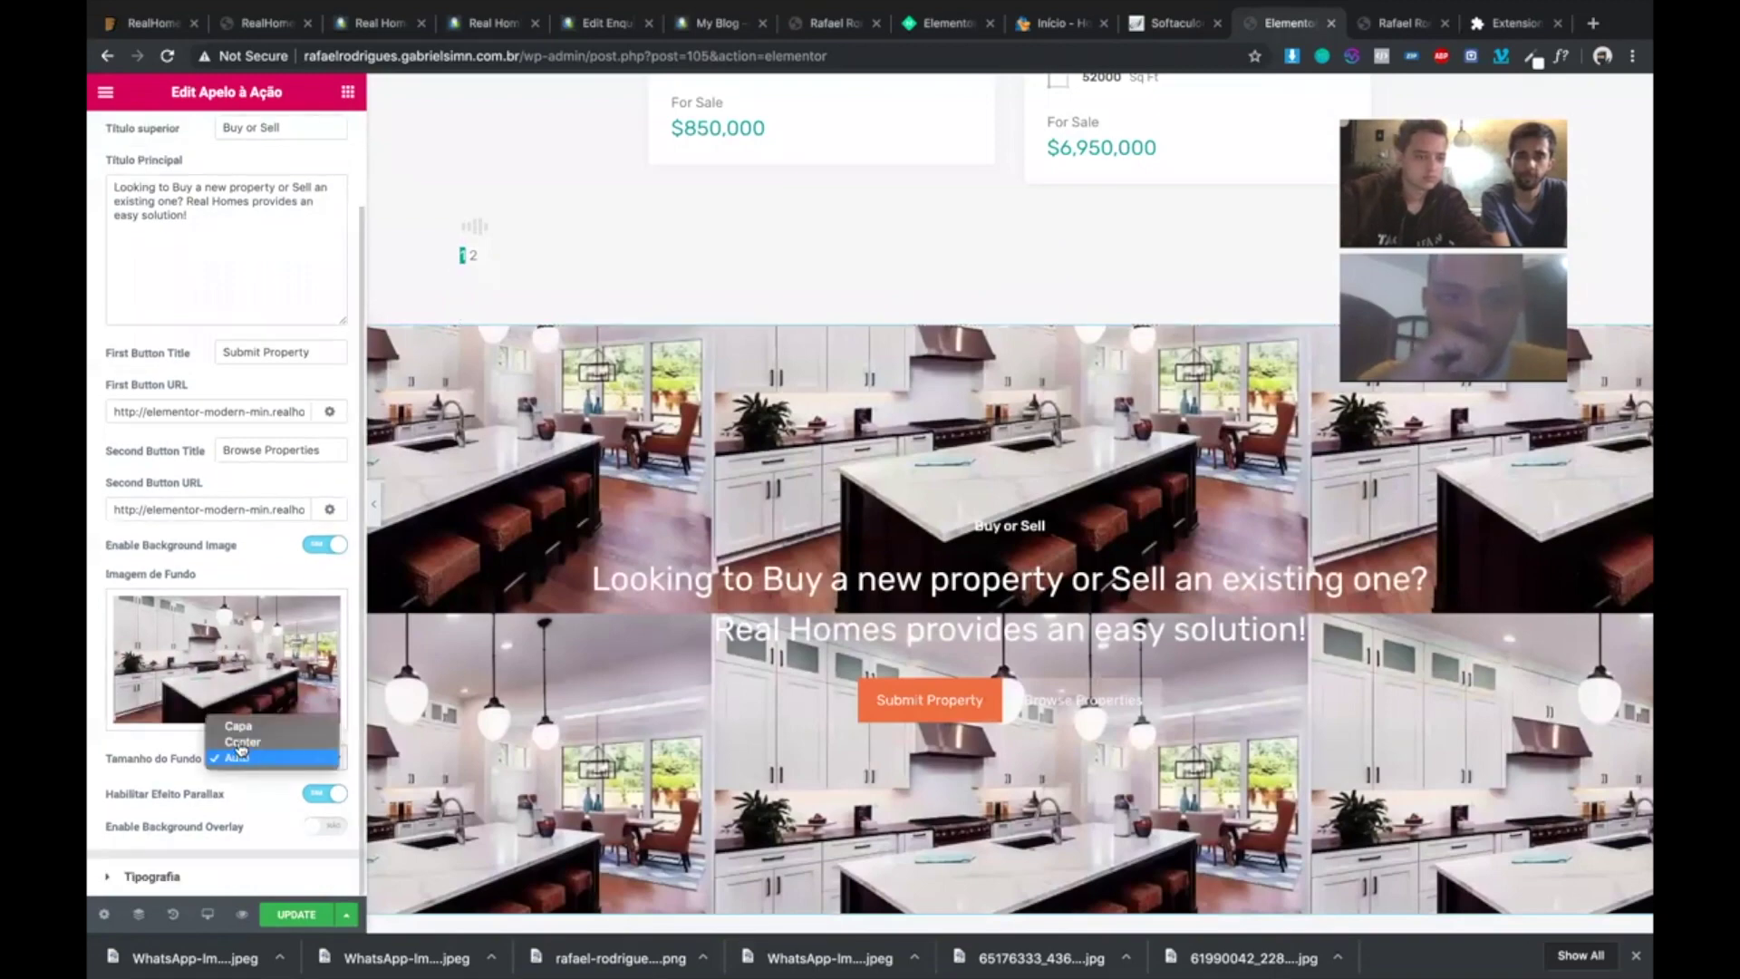
left_click(242, 742)
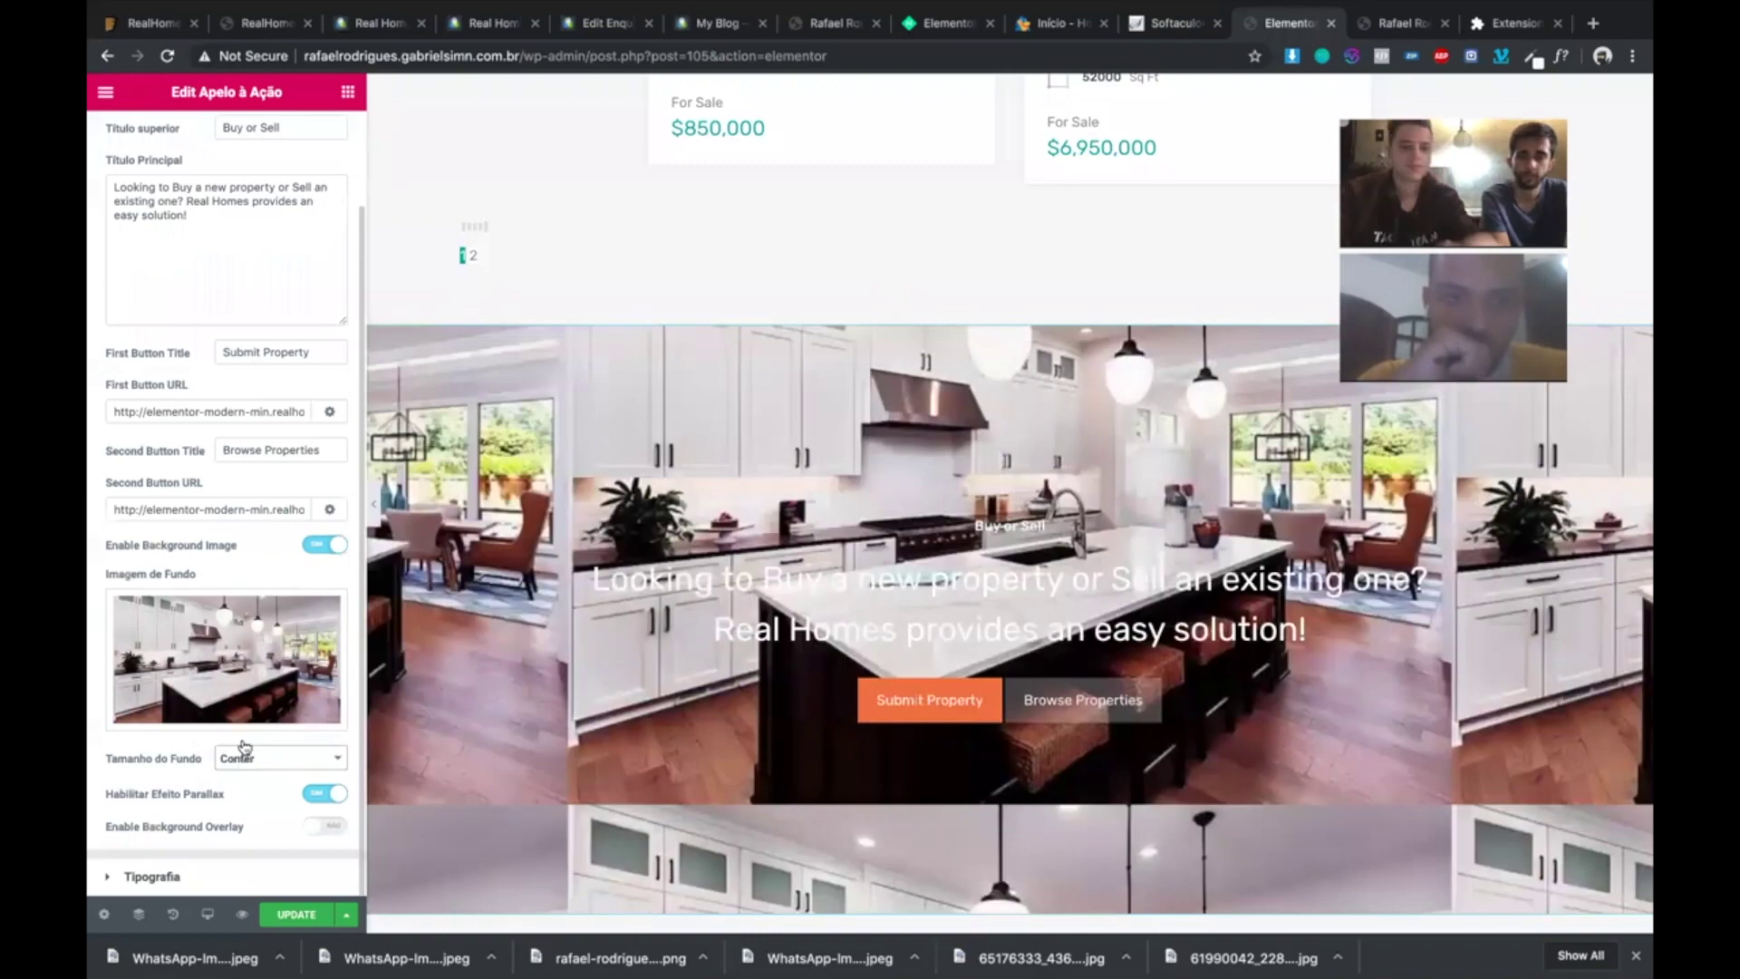
left_click(241, 752)
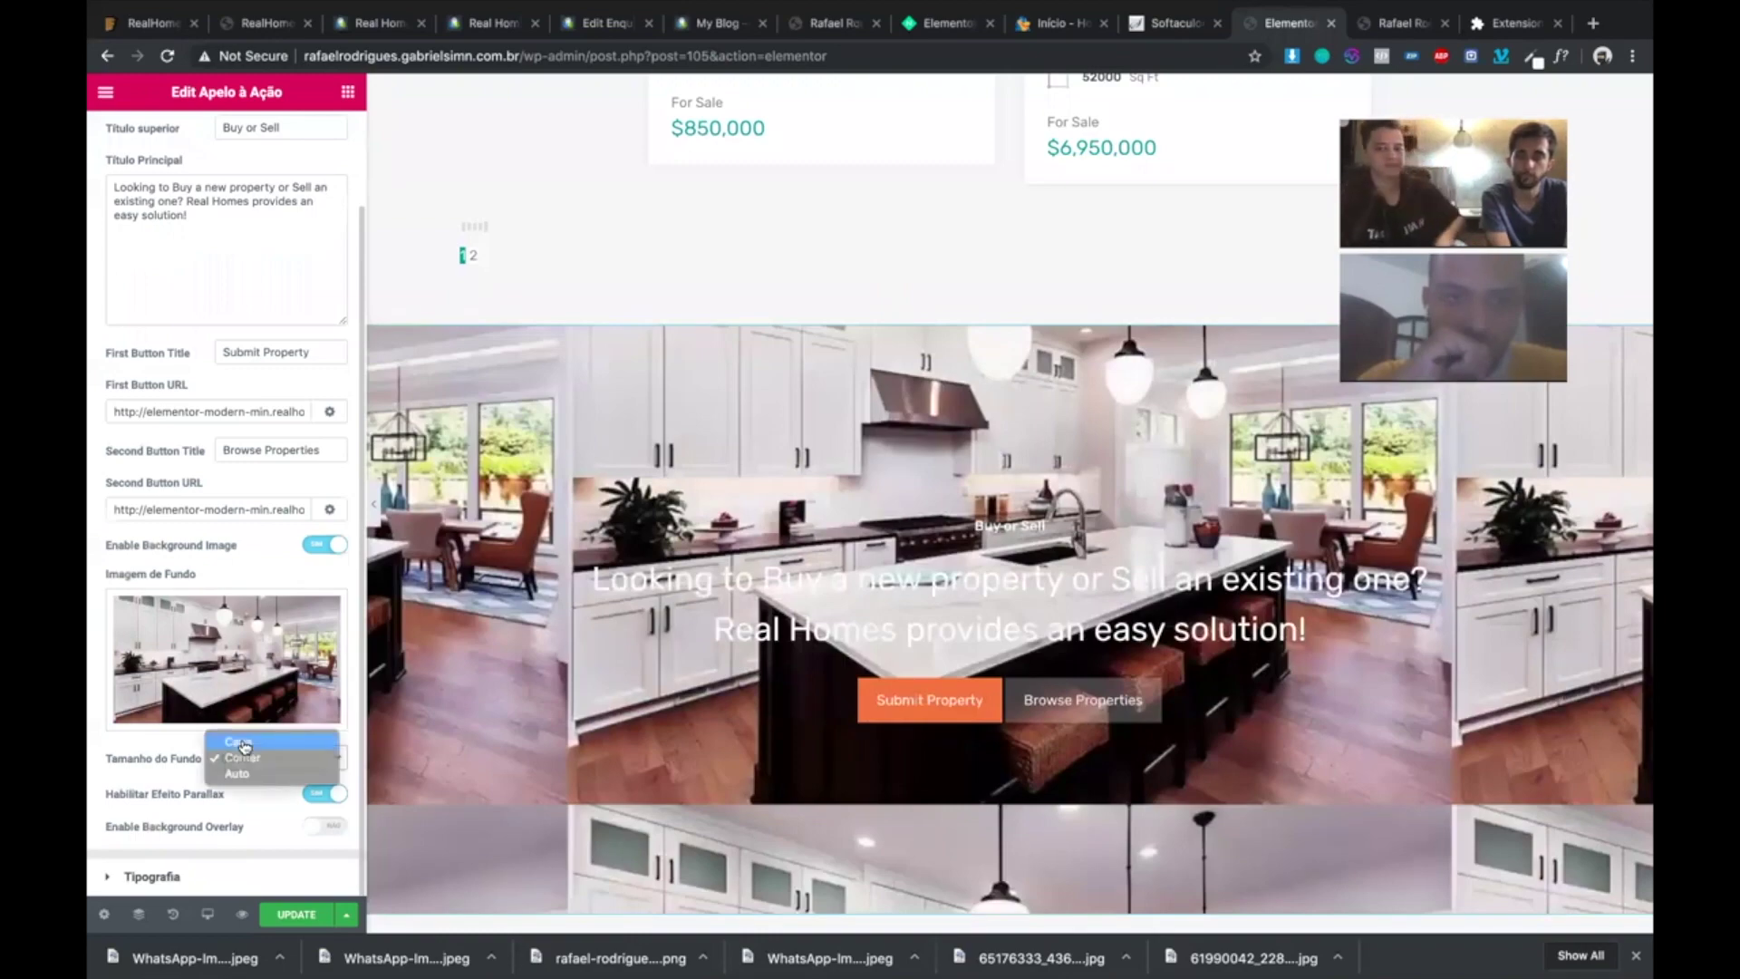
left_click(243, 743)
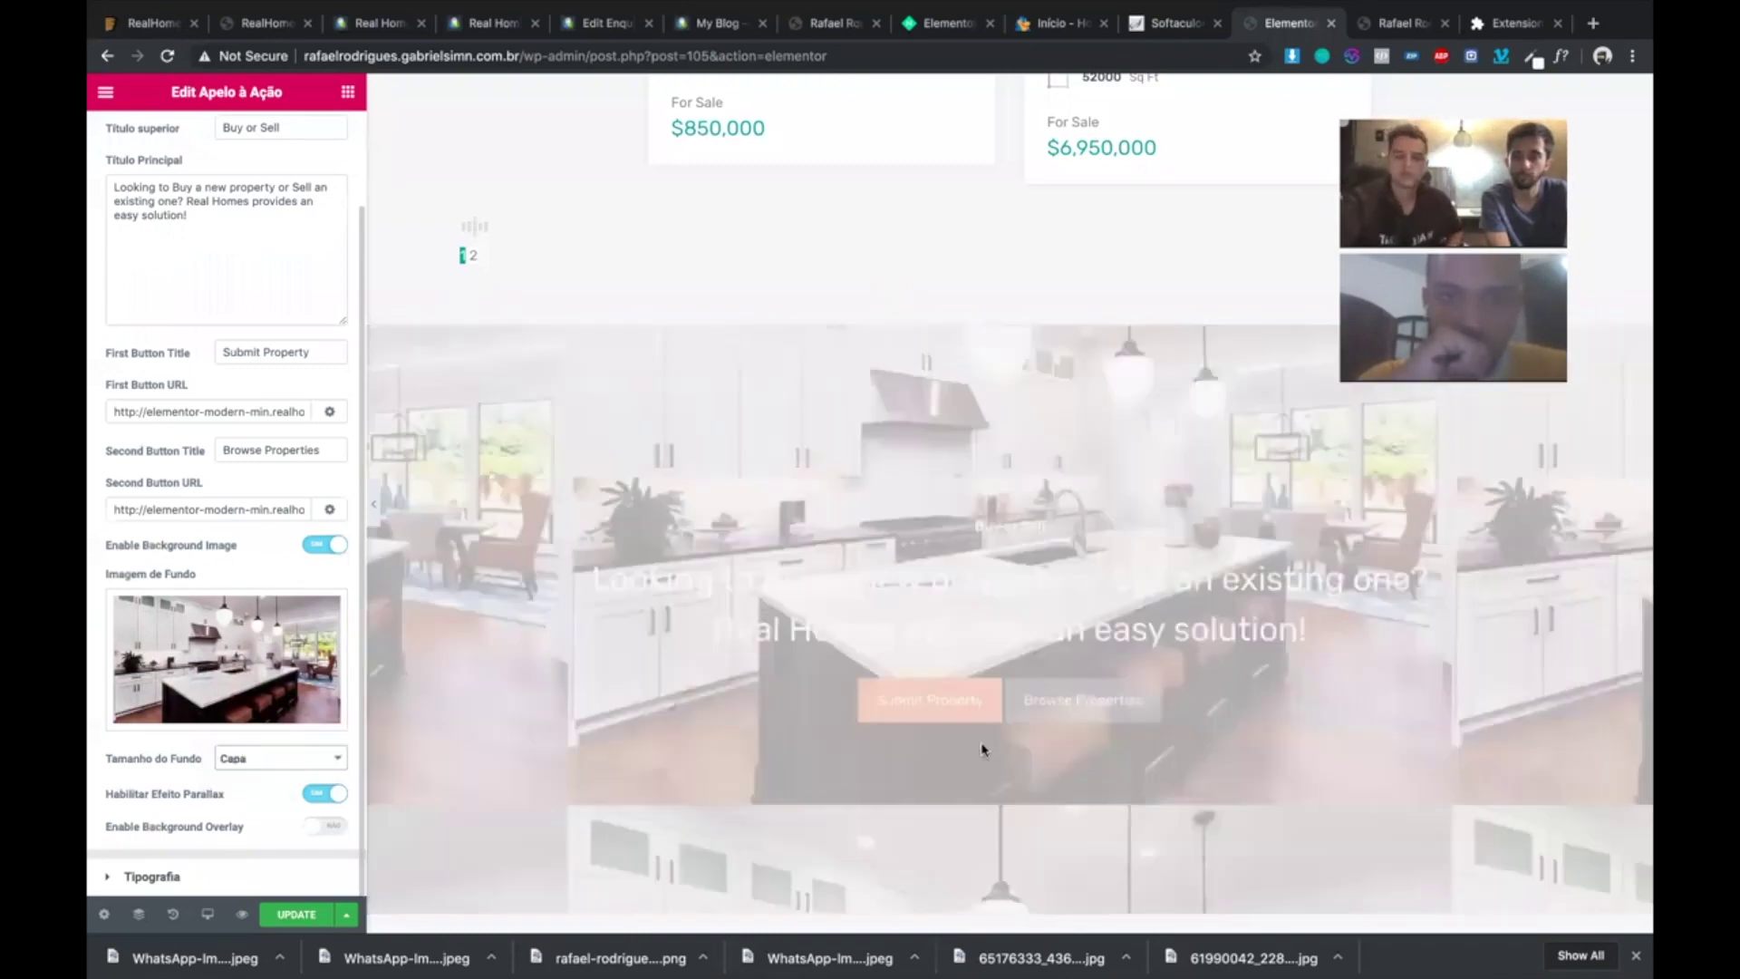
- Review the homepage preview and save the page with Update
scroll(912, 413, "down", 1)
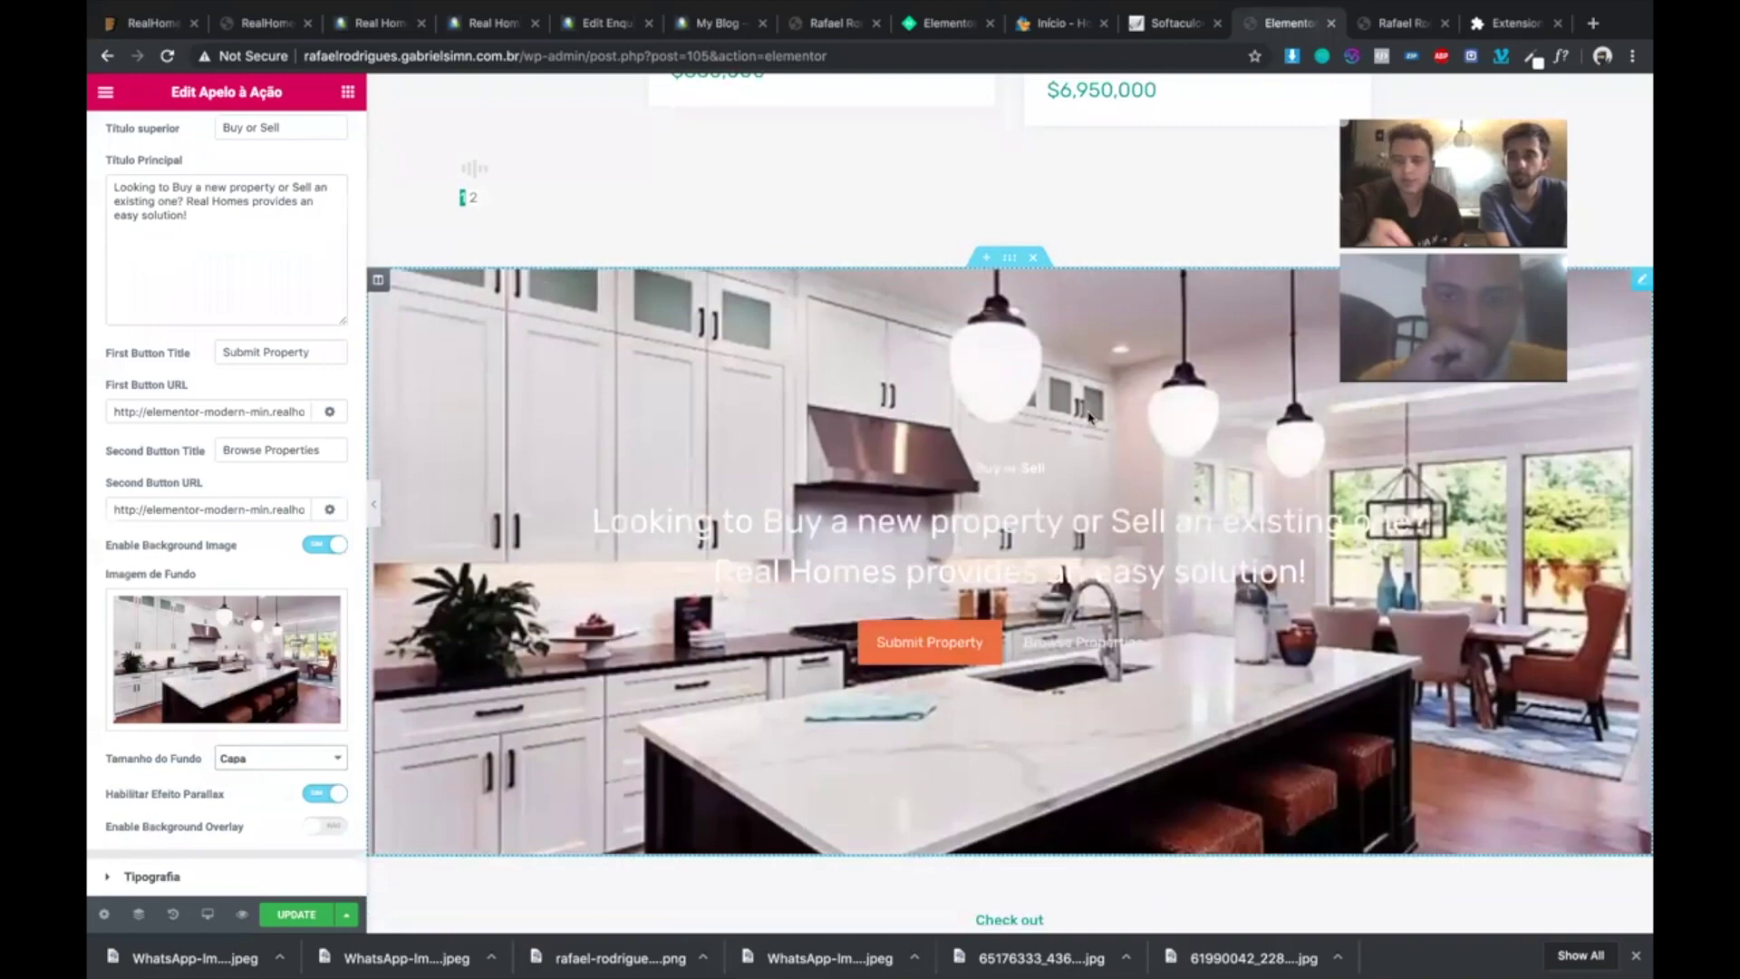
scroll(1052, 376, "up", 1)
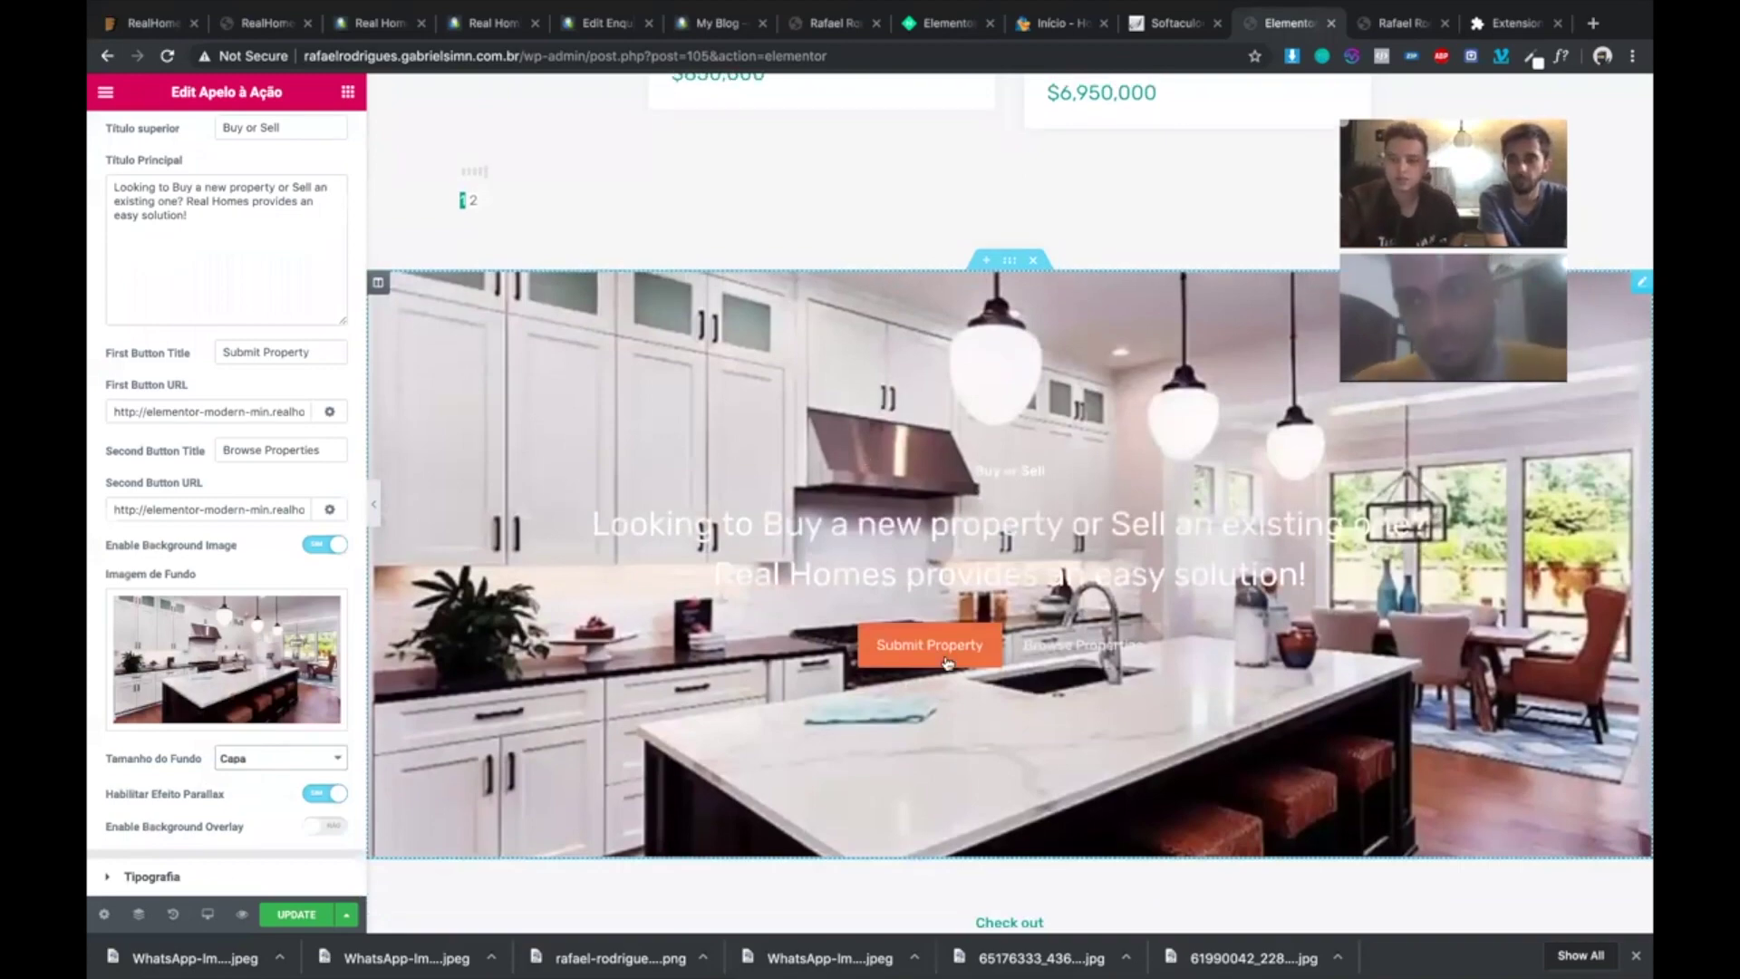
scroll(945, 662, "down", 5)
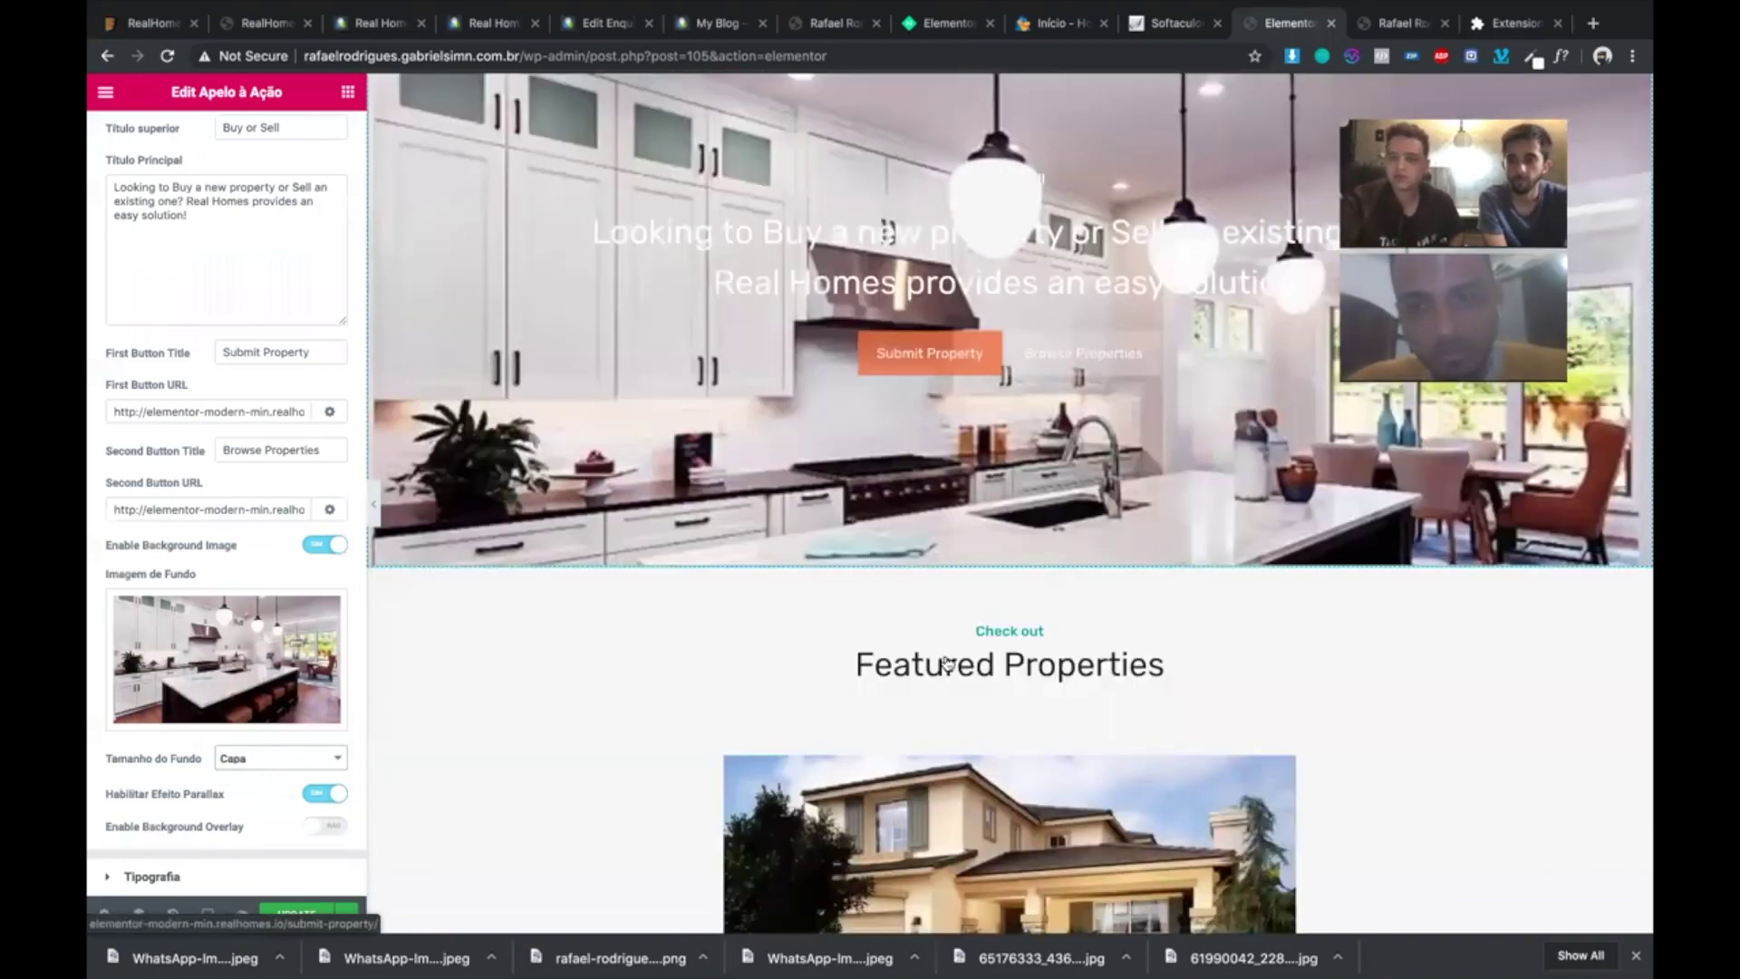
scroll(945, 663, "down", 12)
scroll(947, 664, "down", 6)
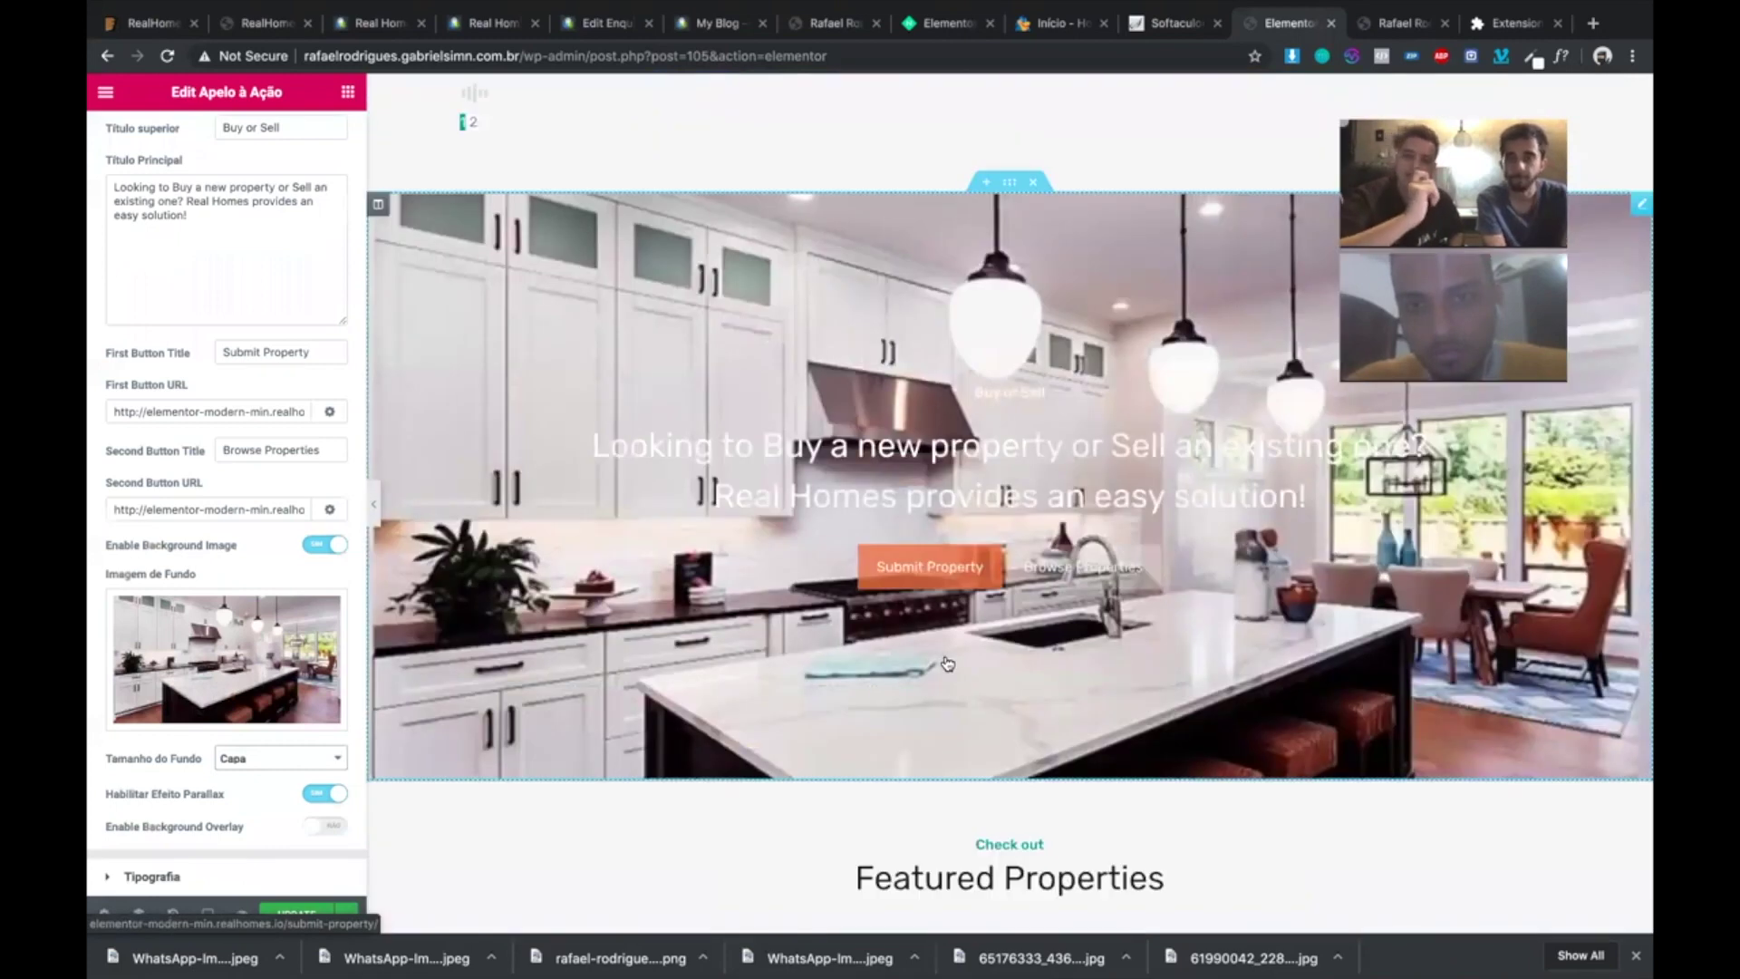
scroll(947, 663, "up", 1)
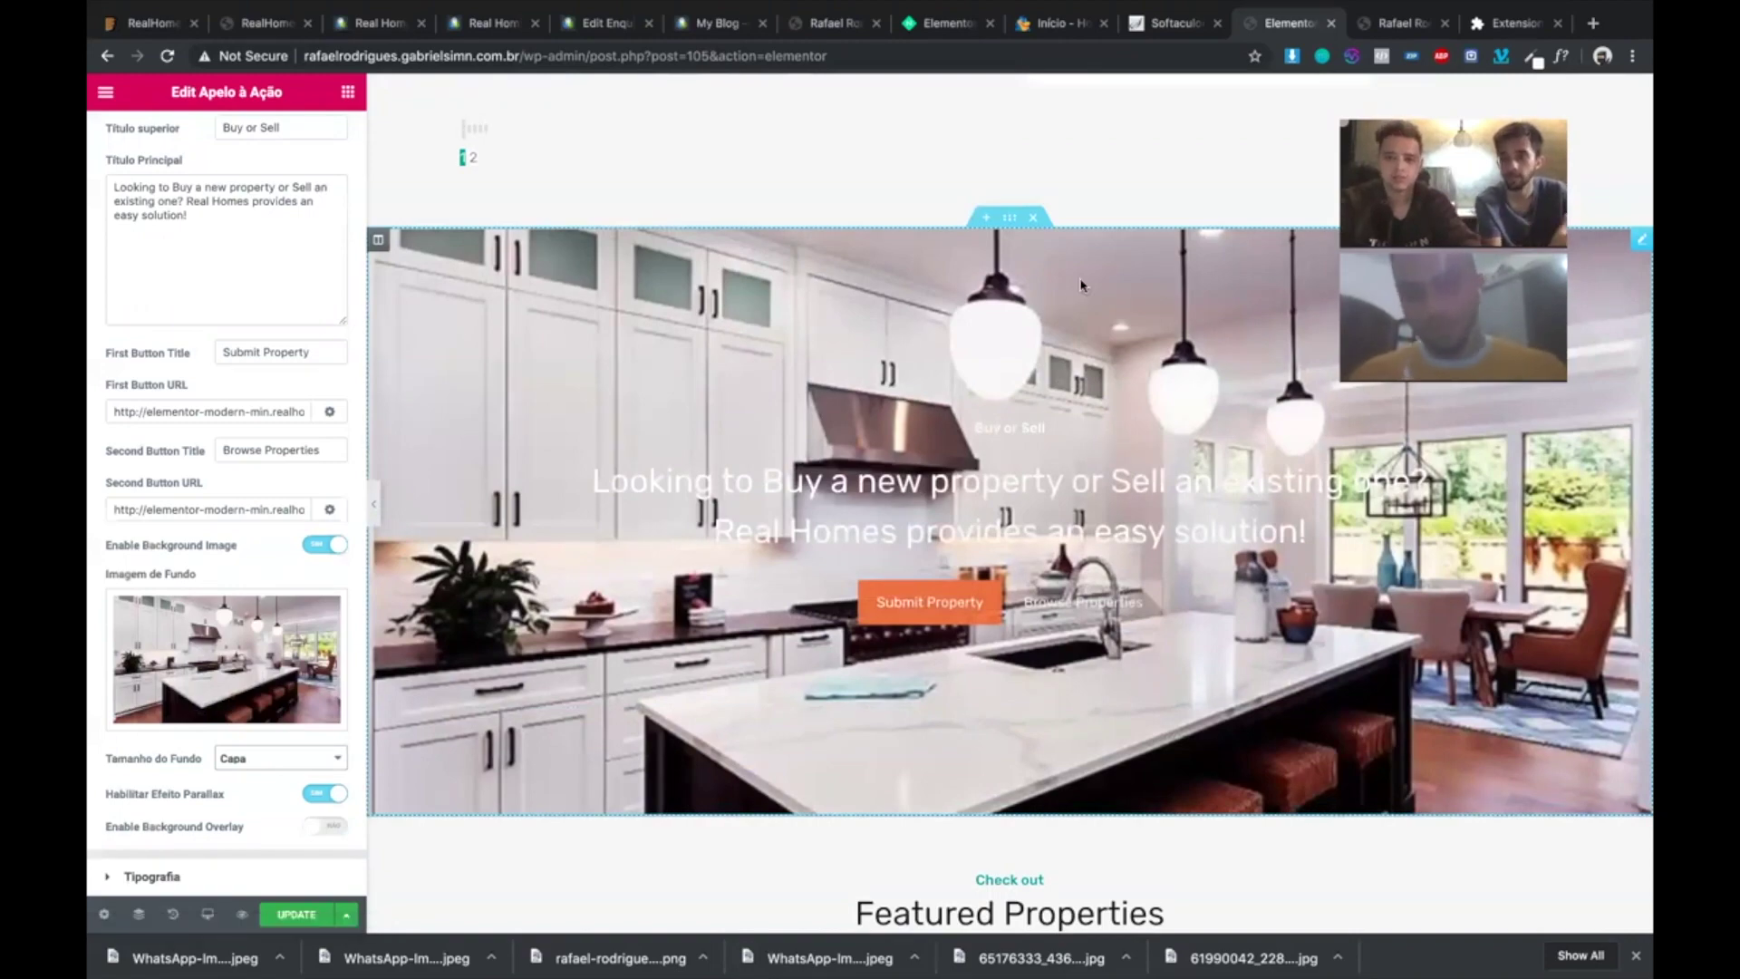
scroll(1081, 286, "up", 5)
scroll(1081, 286, "up", 10)
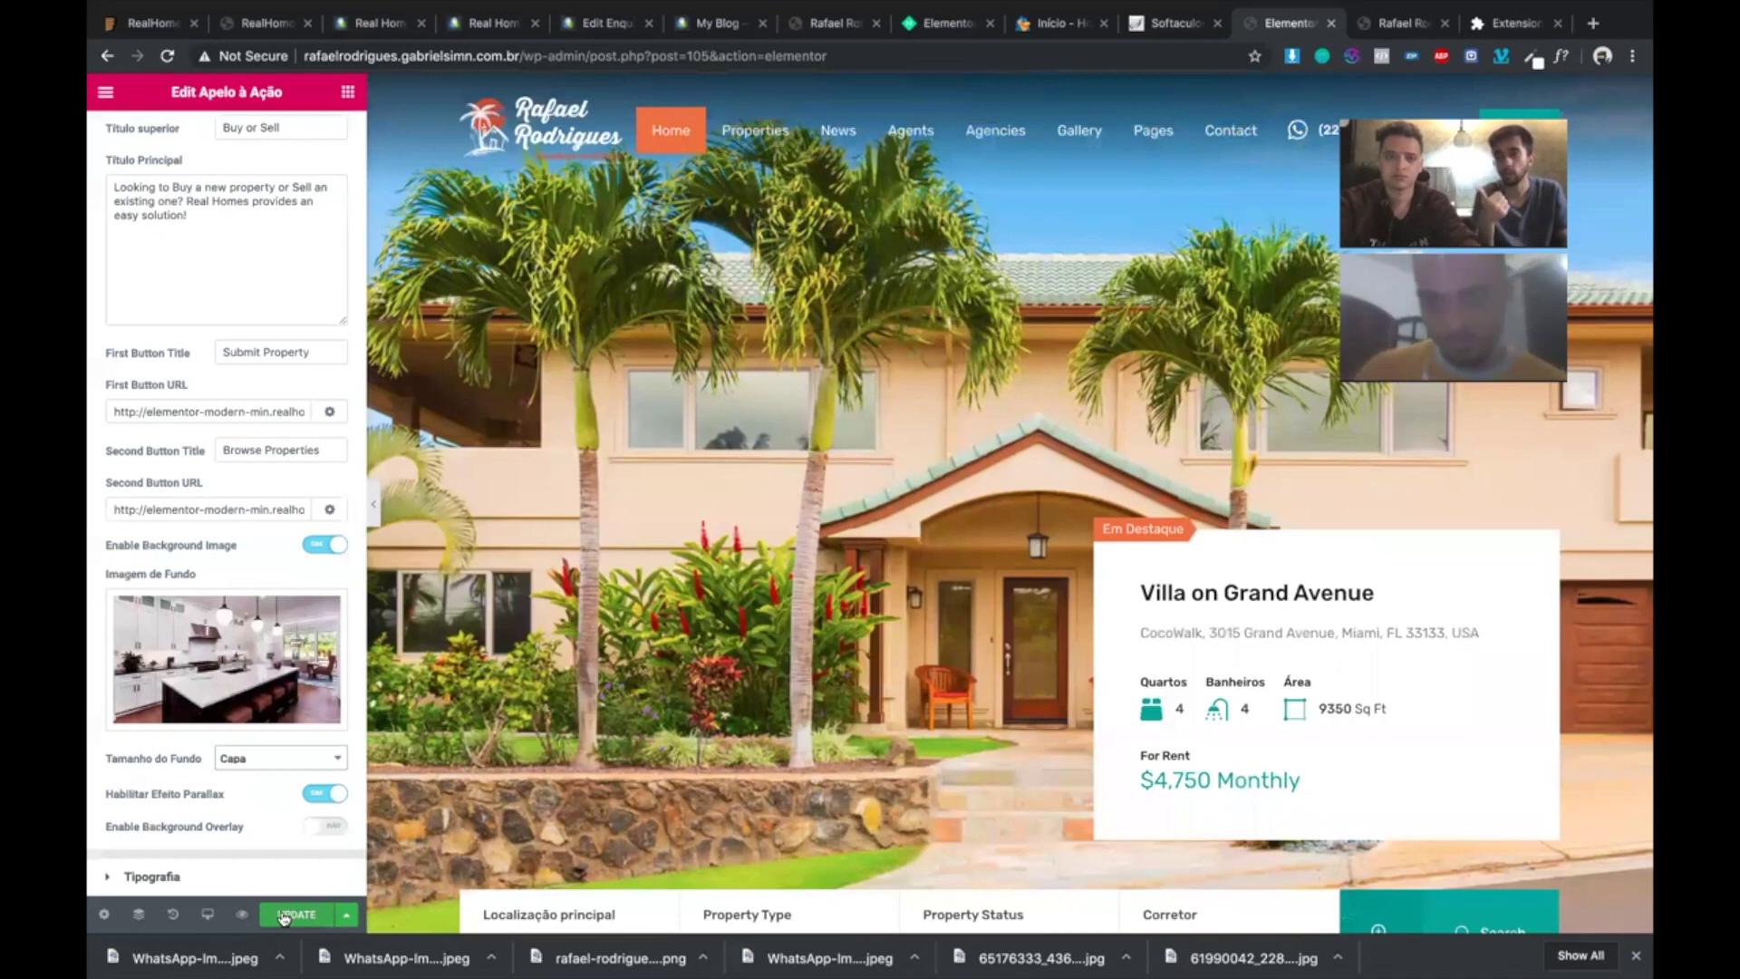
left_click(284, 917)
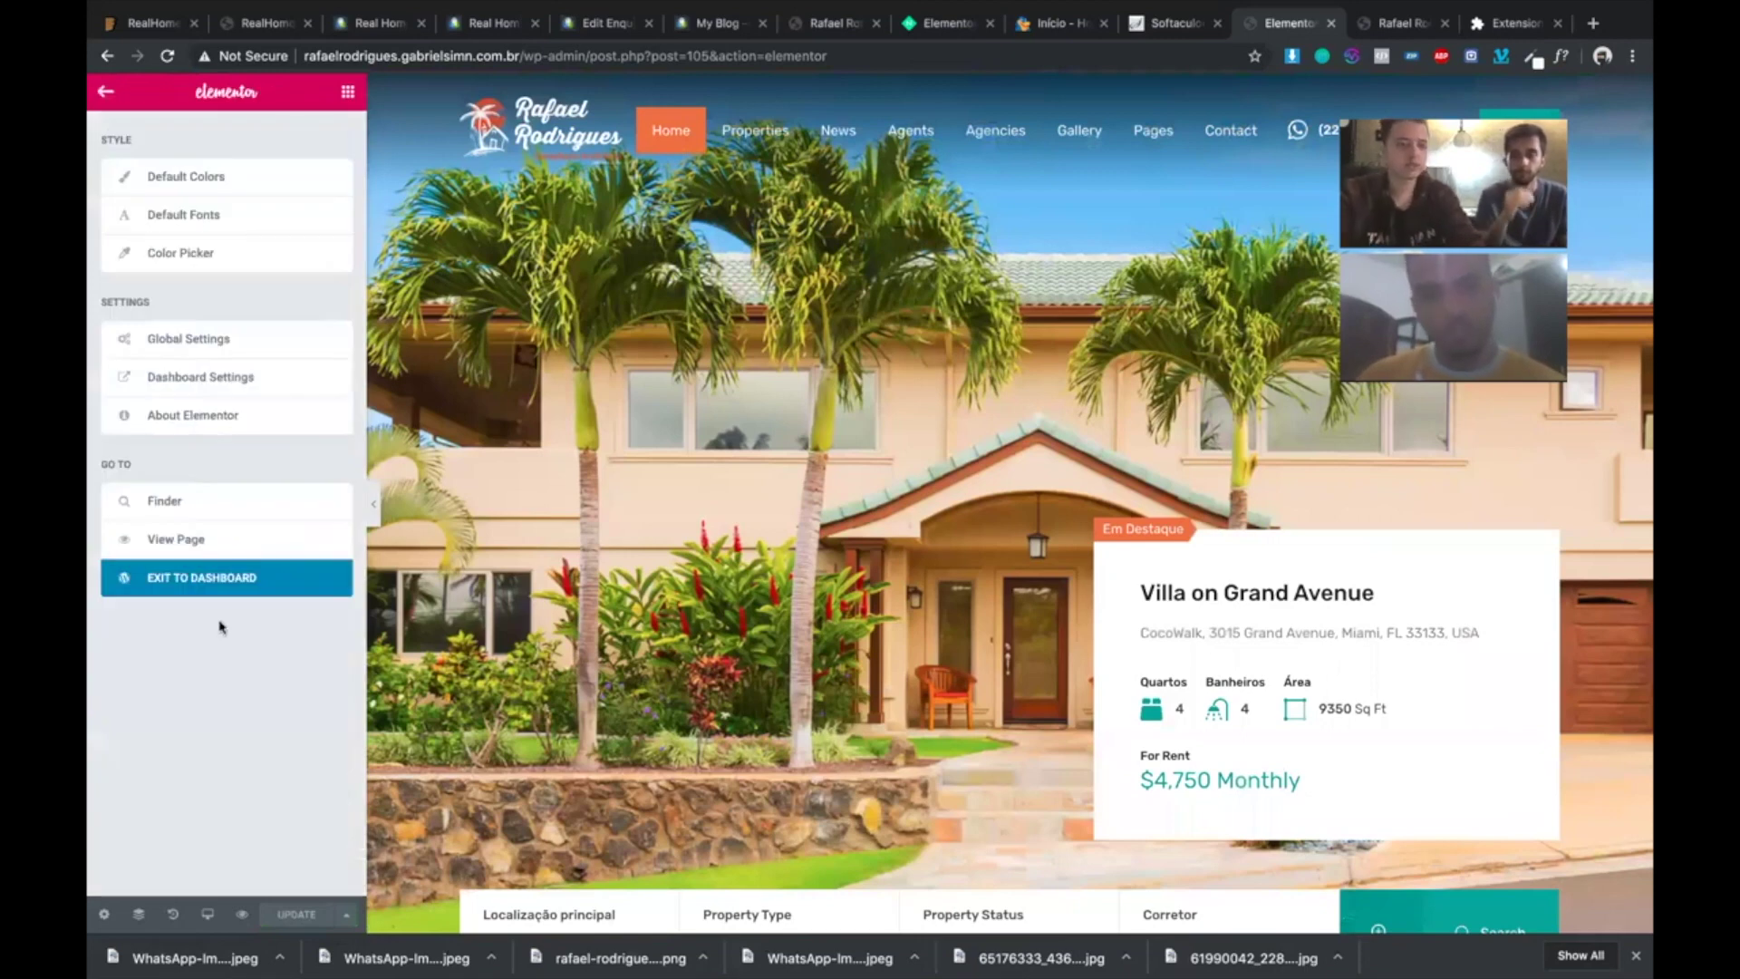
- Exit Elementor to the Dashboard, dismiss the welcome tip, and open Easy Real Estate > Agentes
left_click(194, 590)
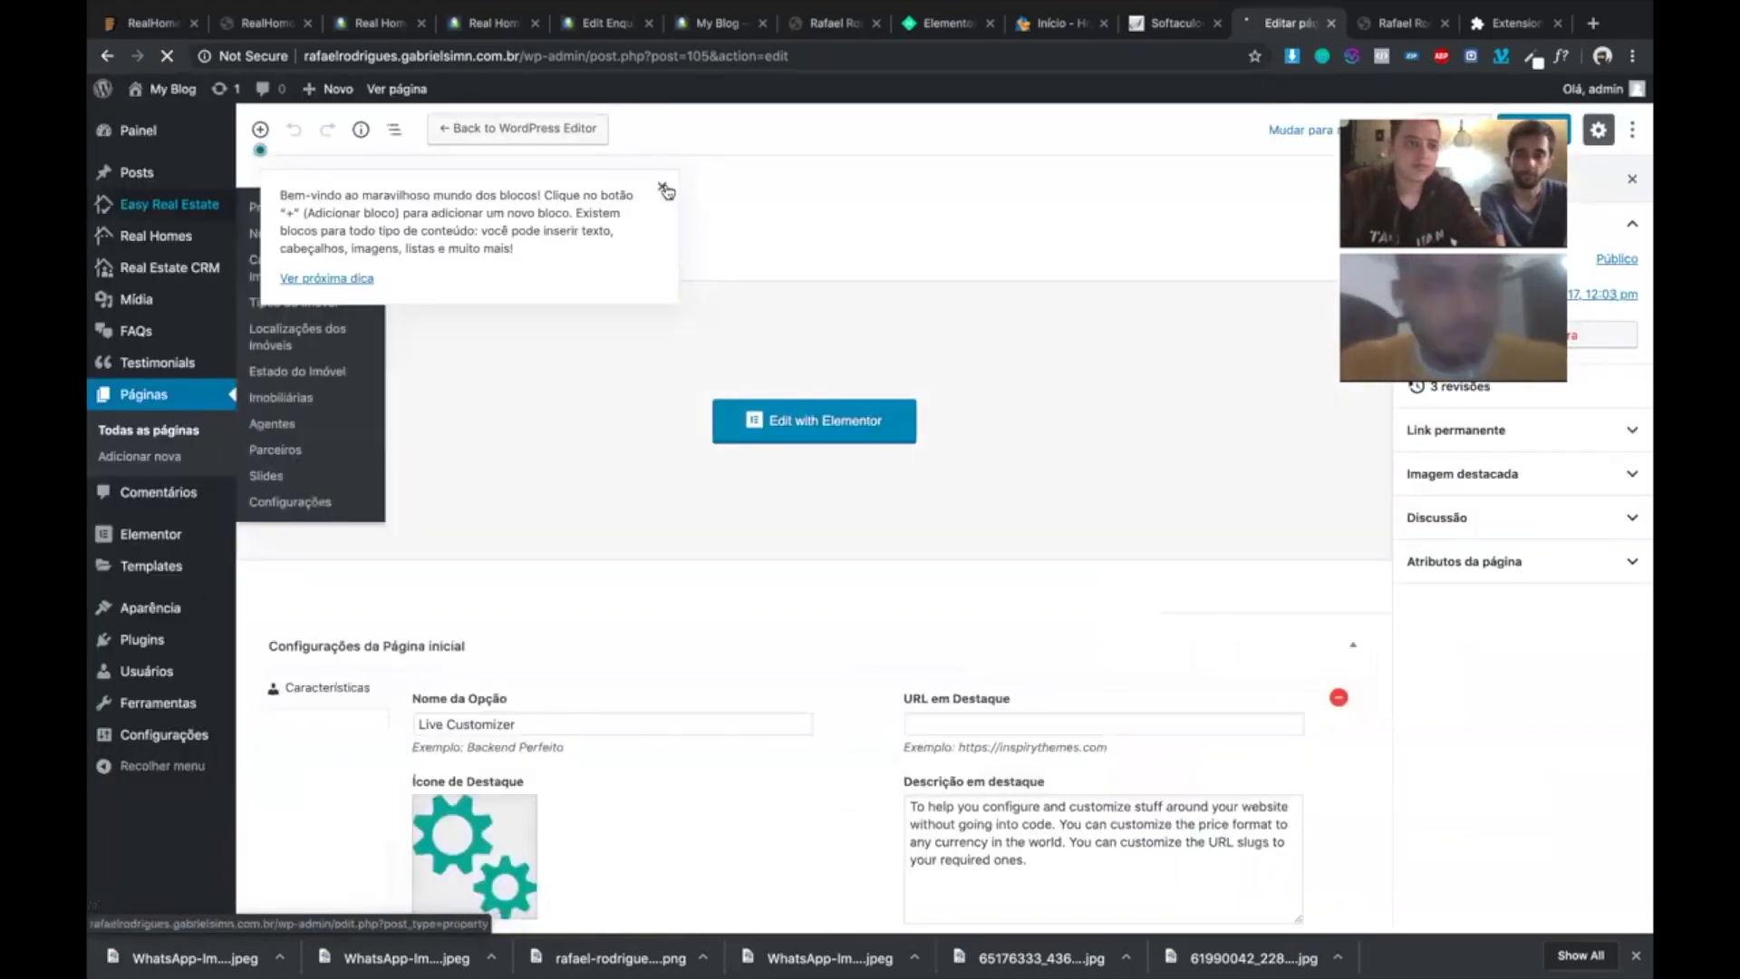
left_click(667, 191)
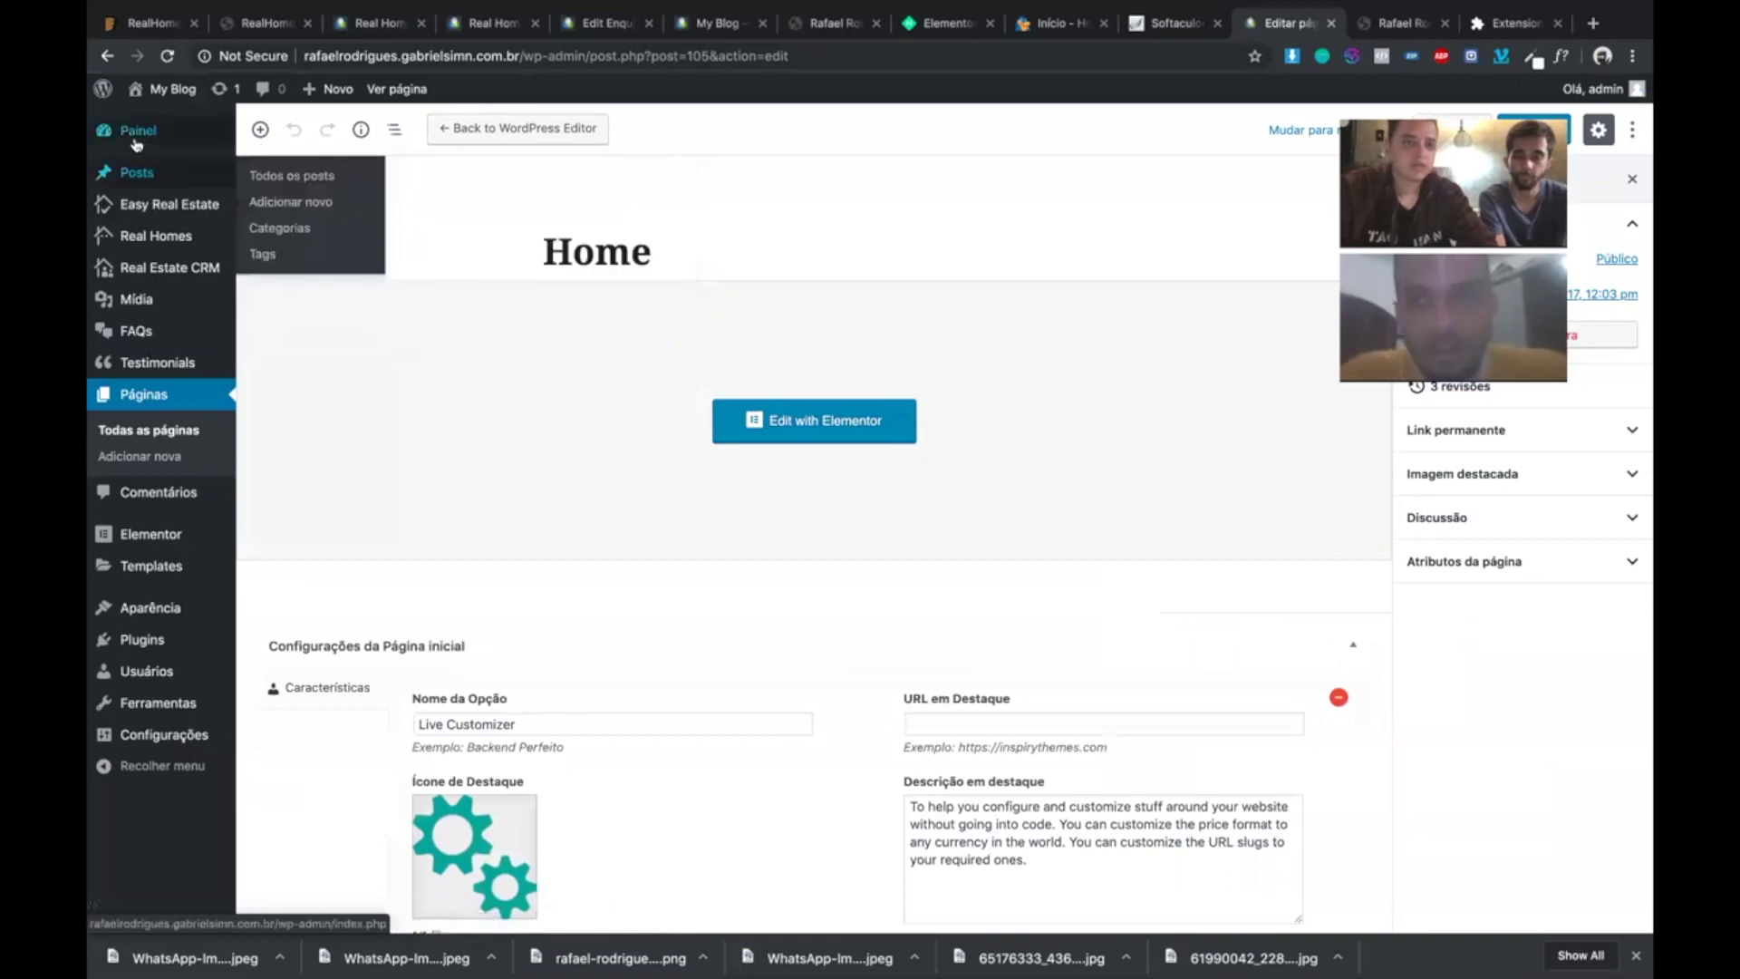
left_click(452, 433)
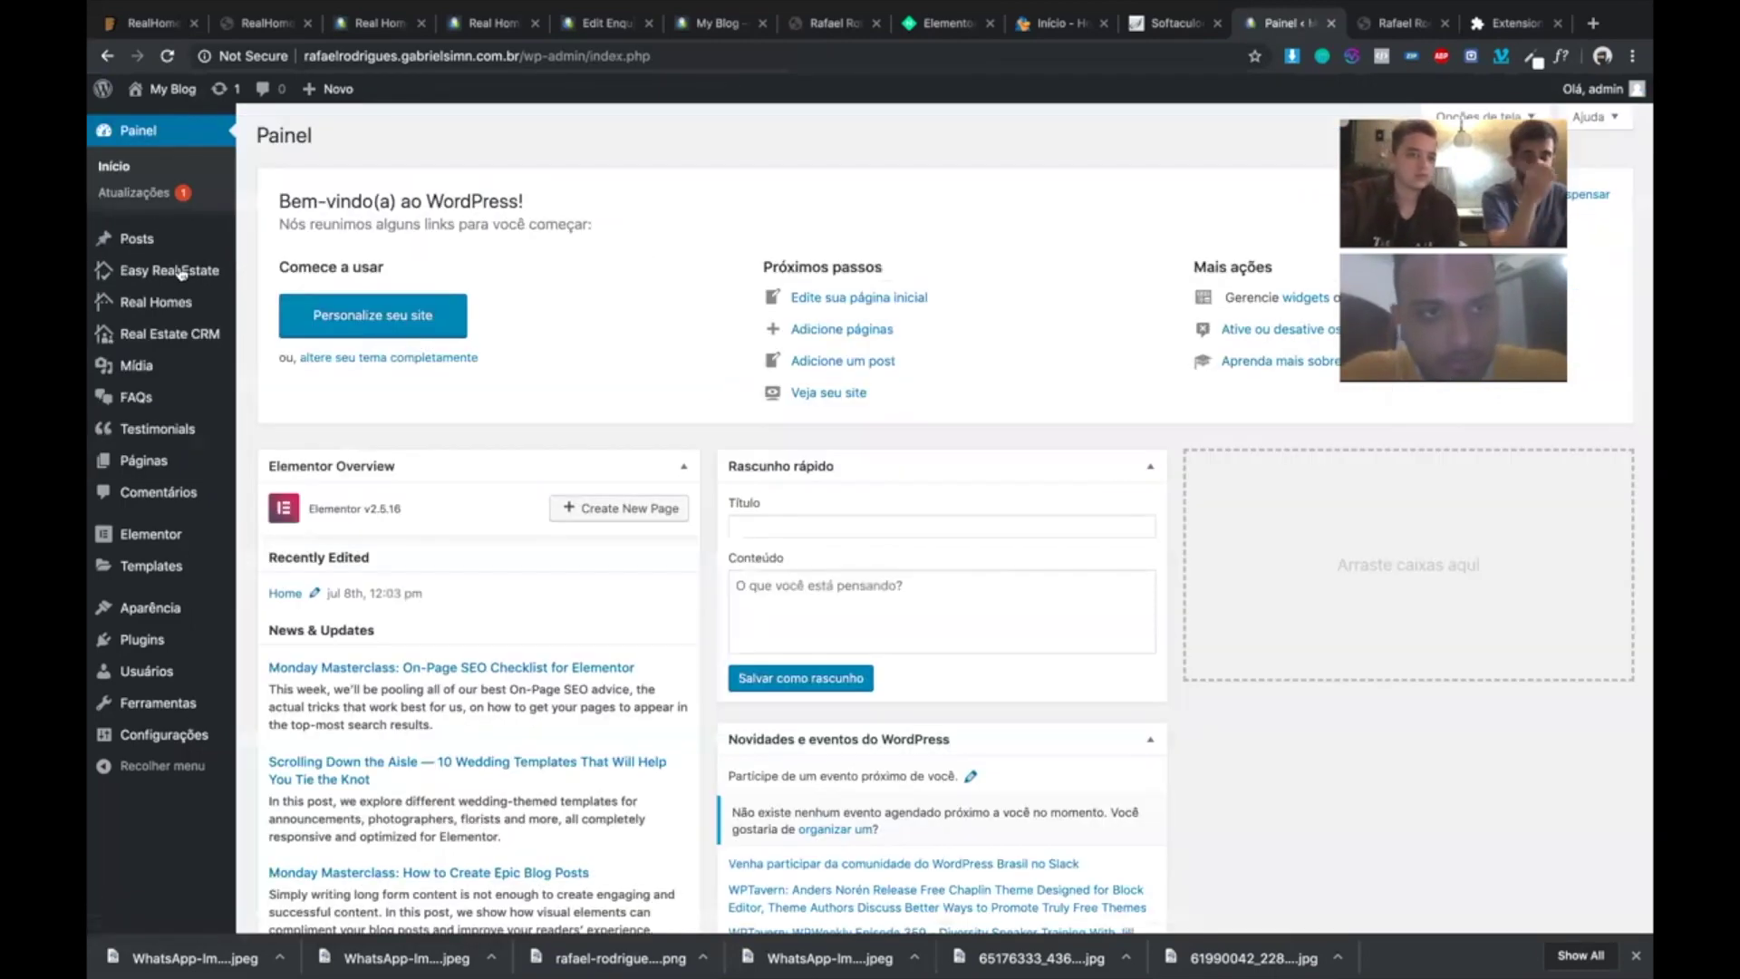
mouse_move(181, 273)
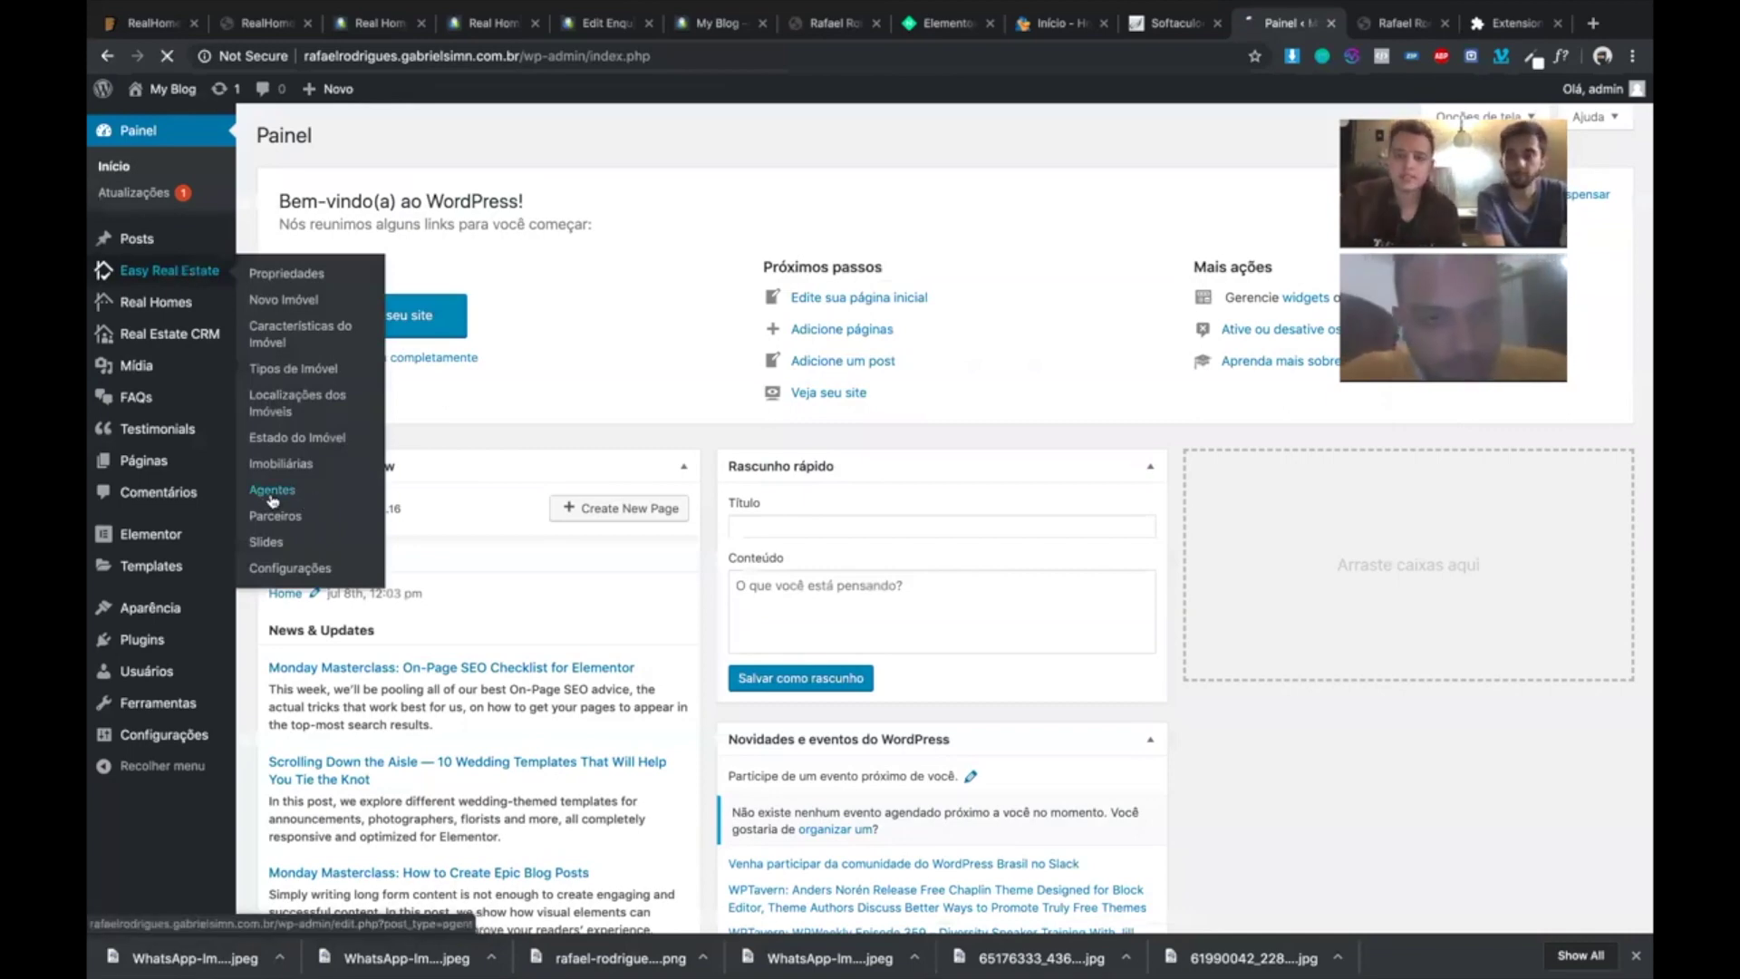
left_click(273, 491)
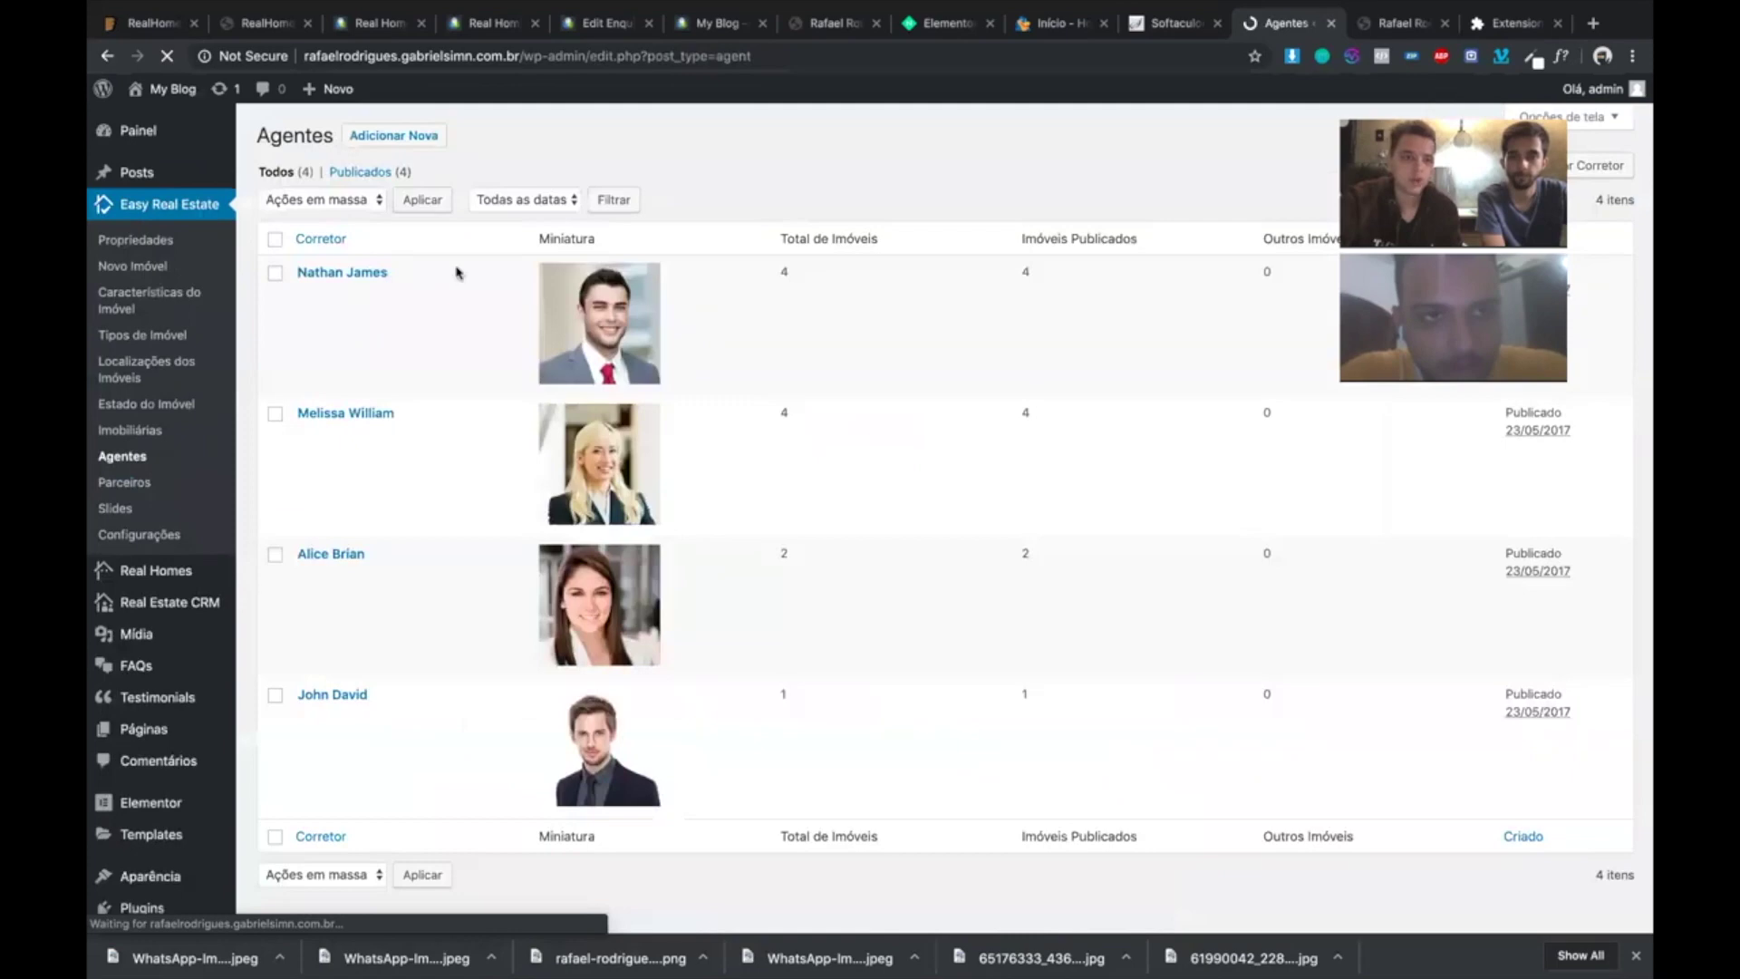
- Sort the agent list and select every agent except the top one
scroll(673, 499, "down", 2)
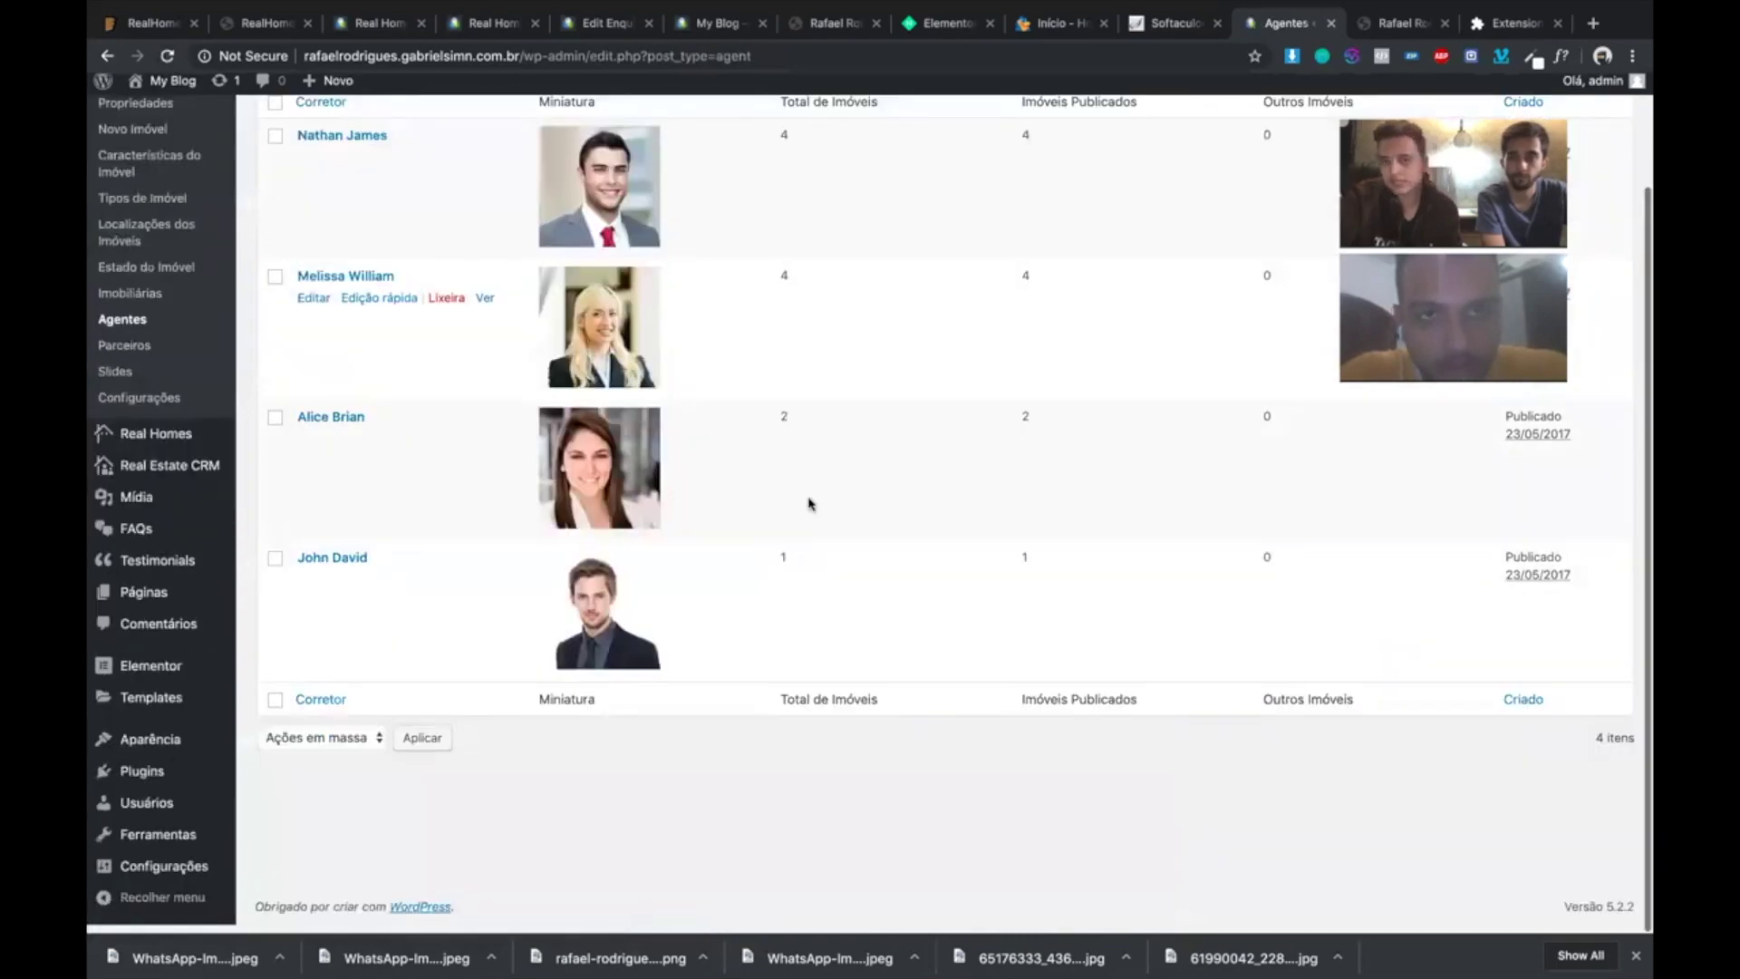
scroll(810, 504, "up", 2)
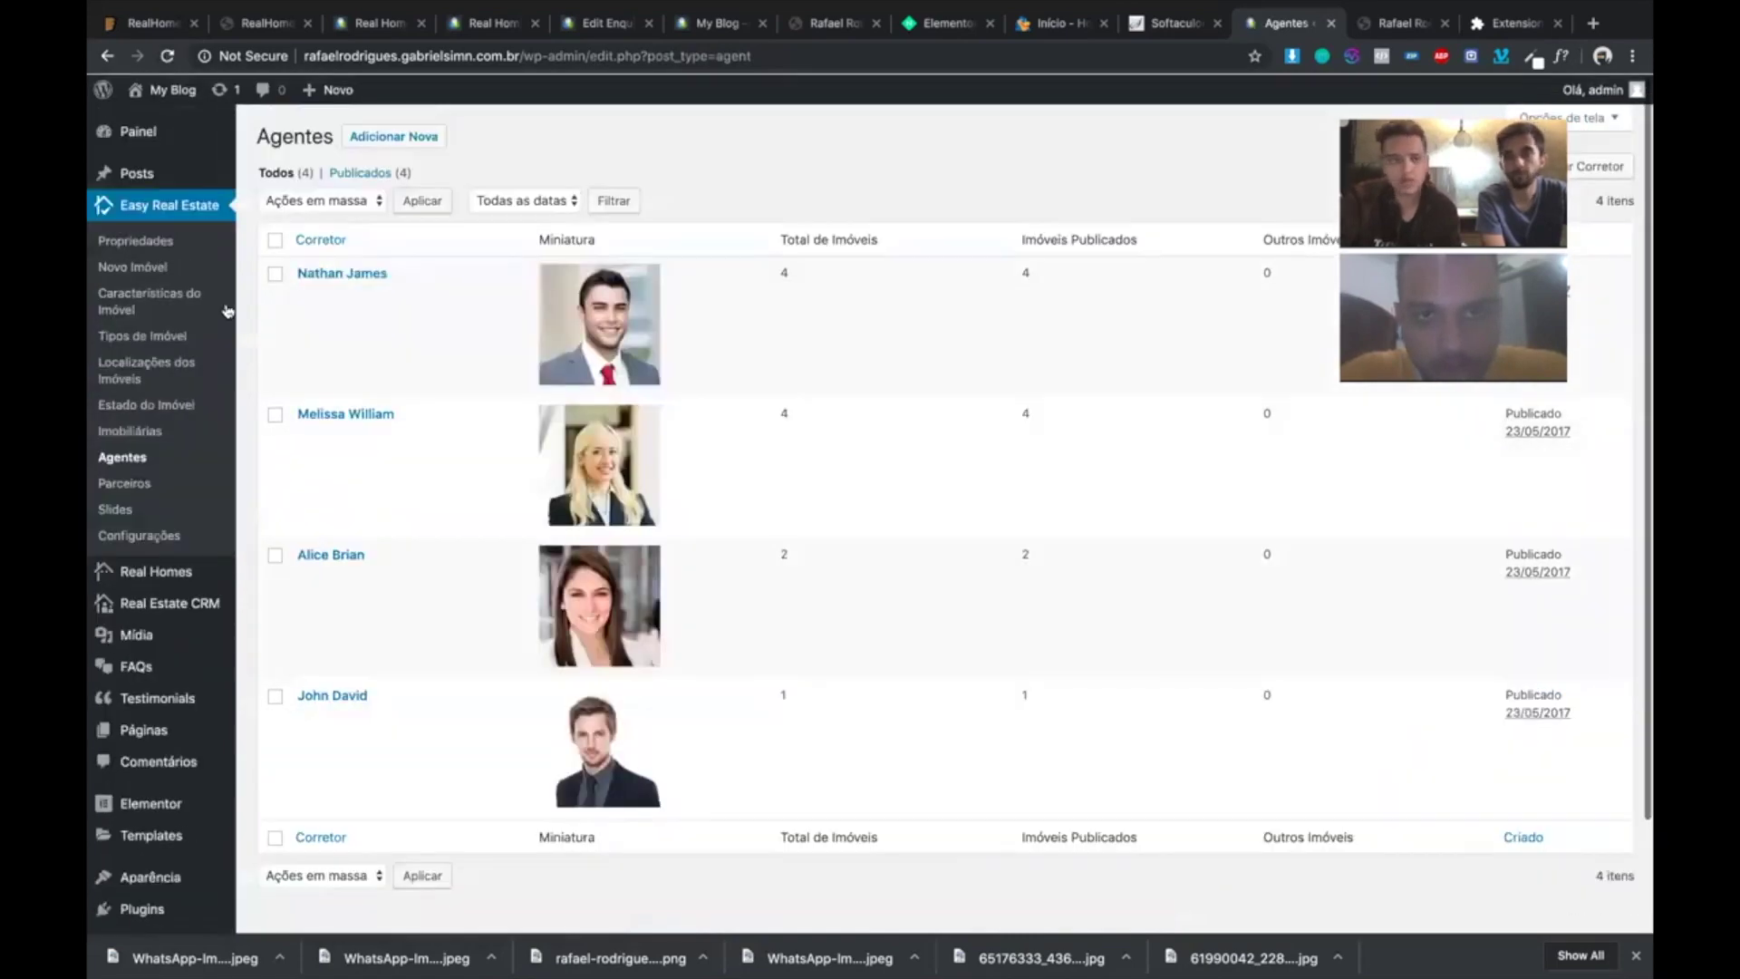
left_click(275, 243)
left_click(446, 218)
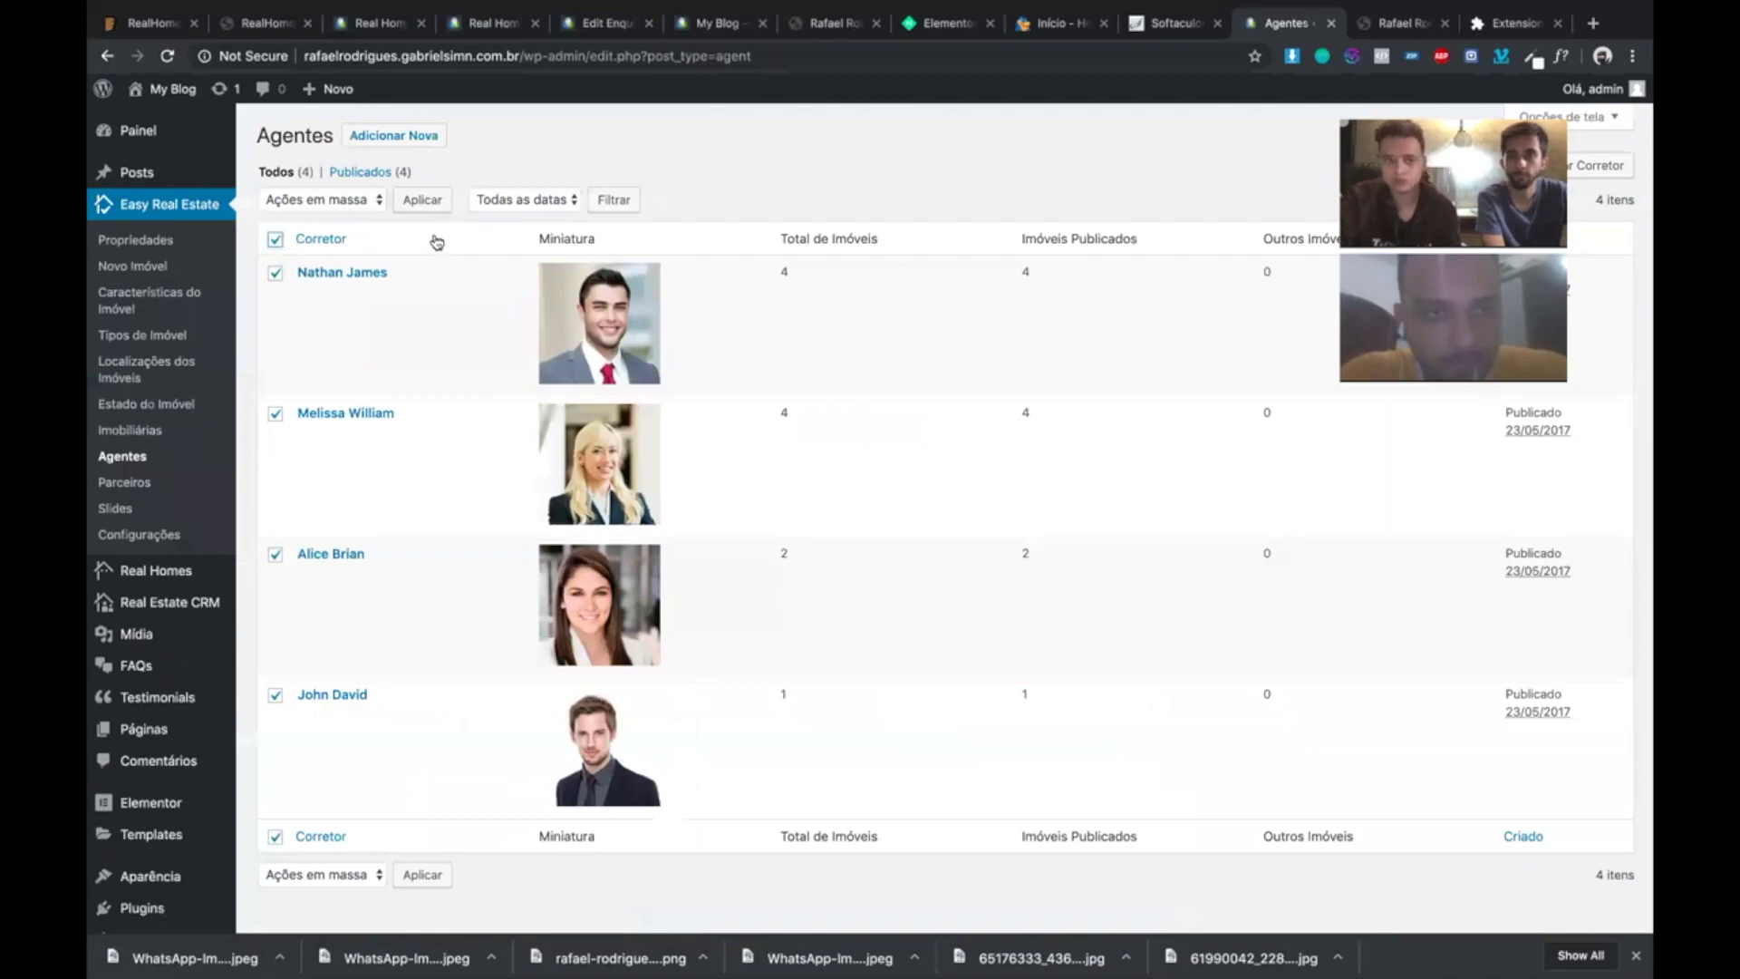
left_click(276, 242)
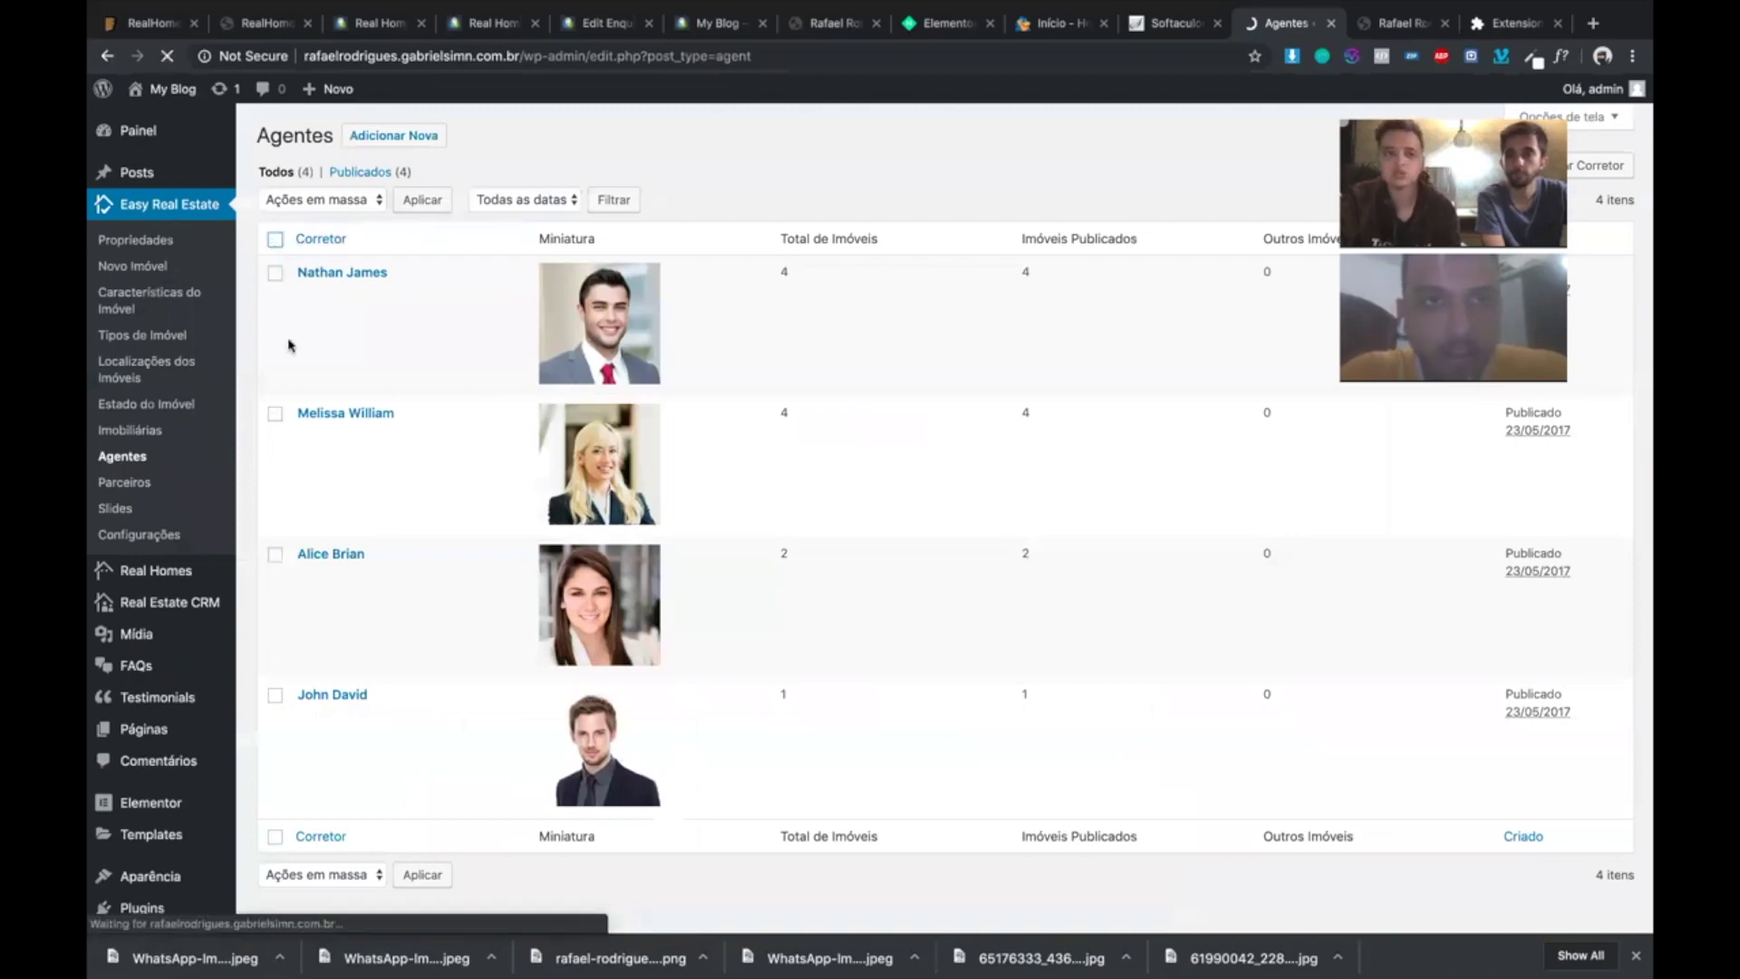
left_click(275, 239)
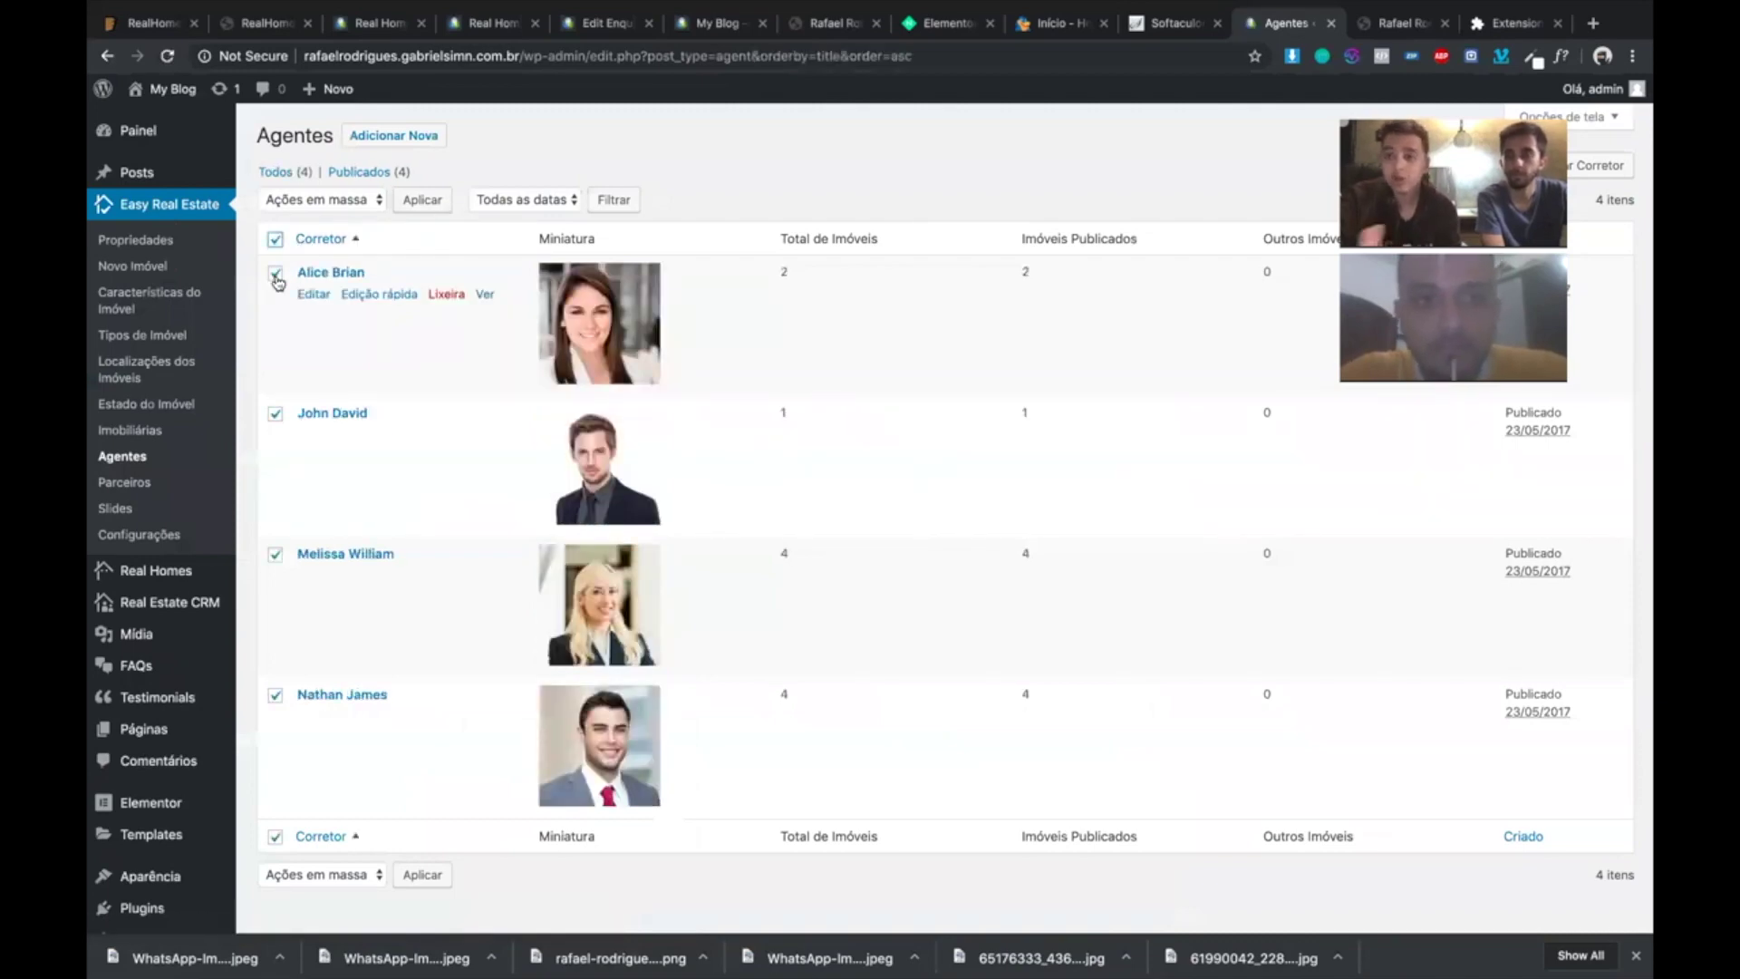
left_click(278, 280)
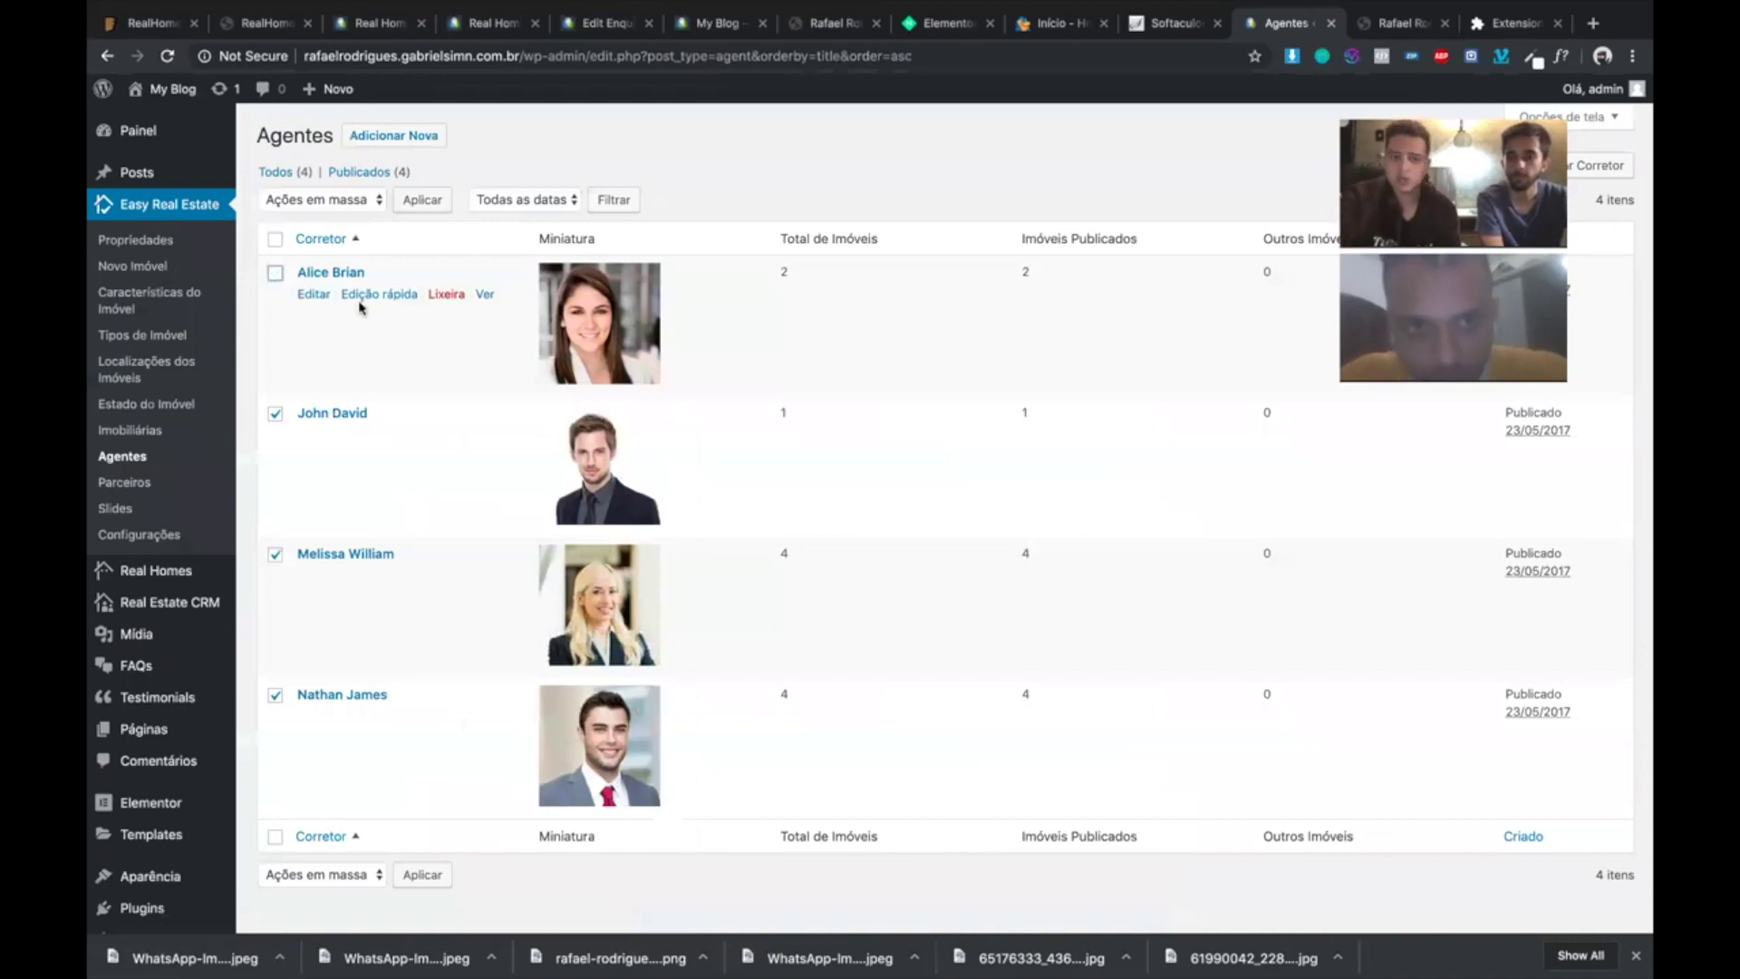
left_click(281, 242)
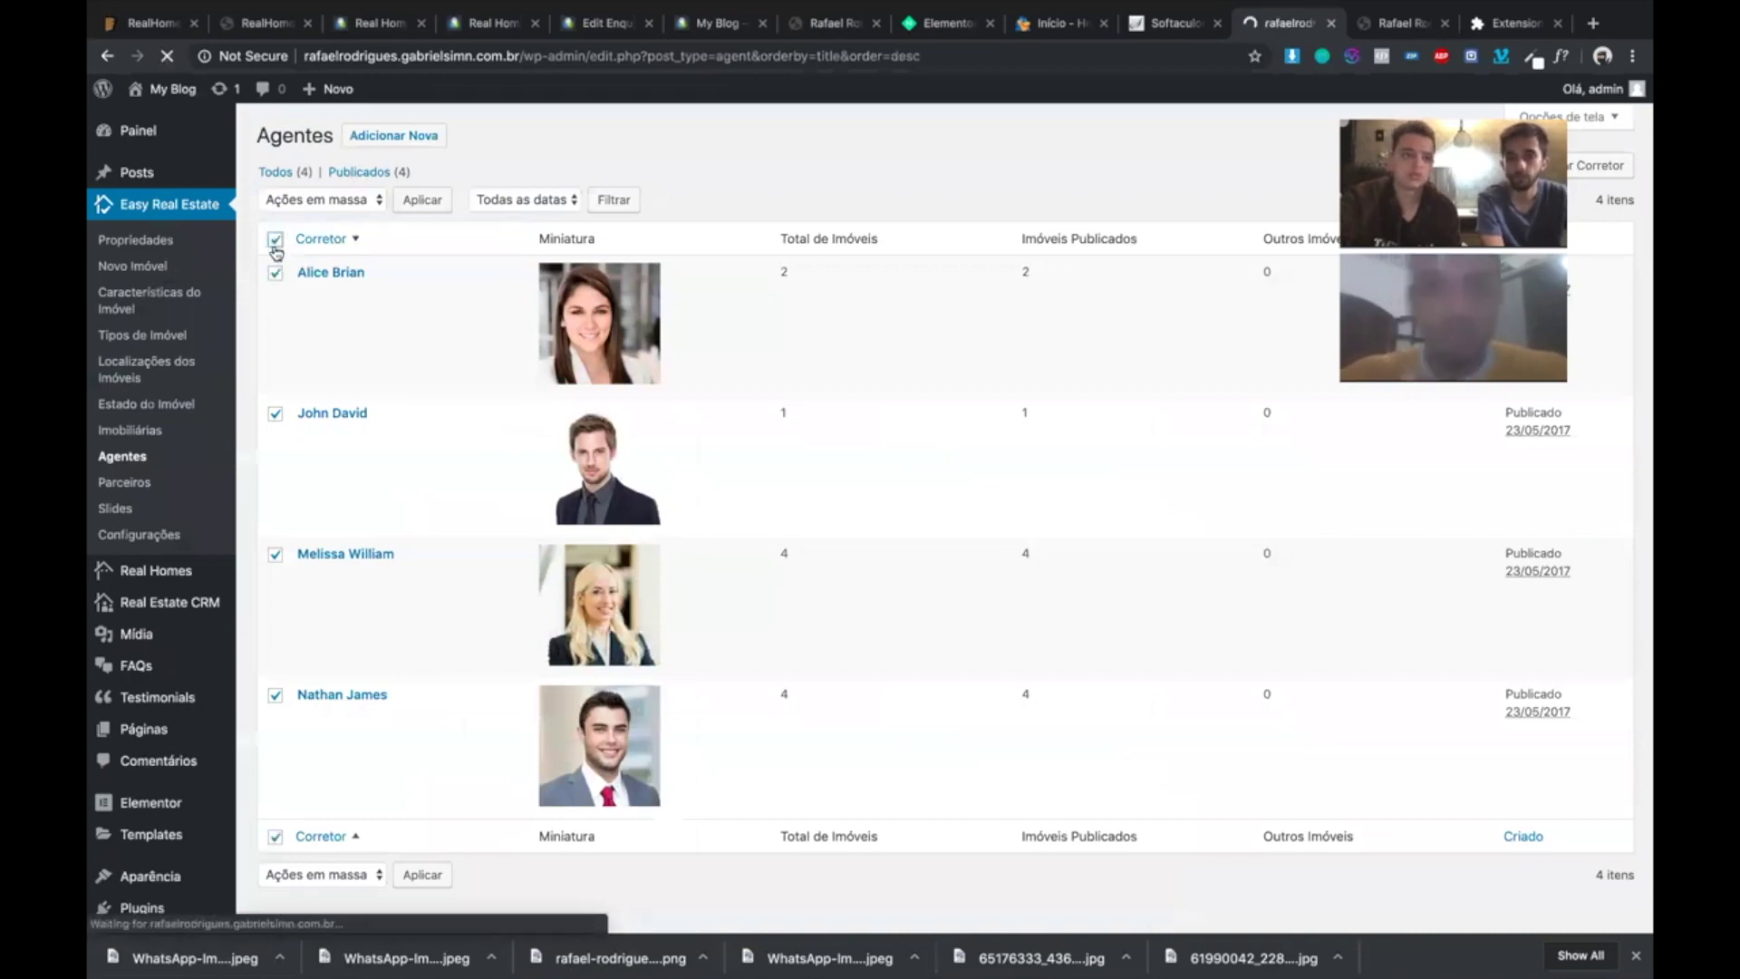
left_click(275, 239)
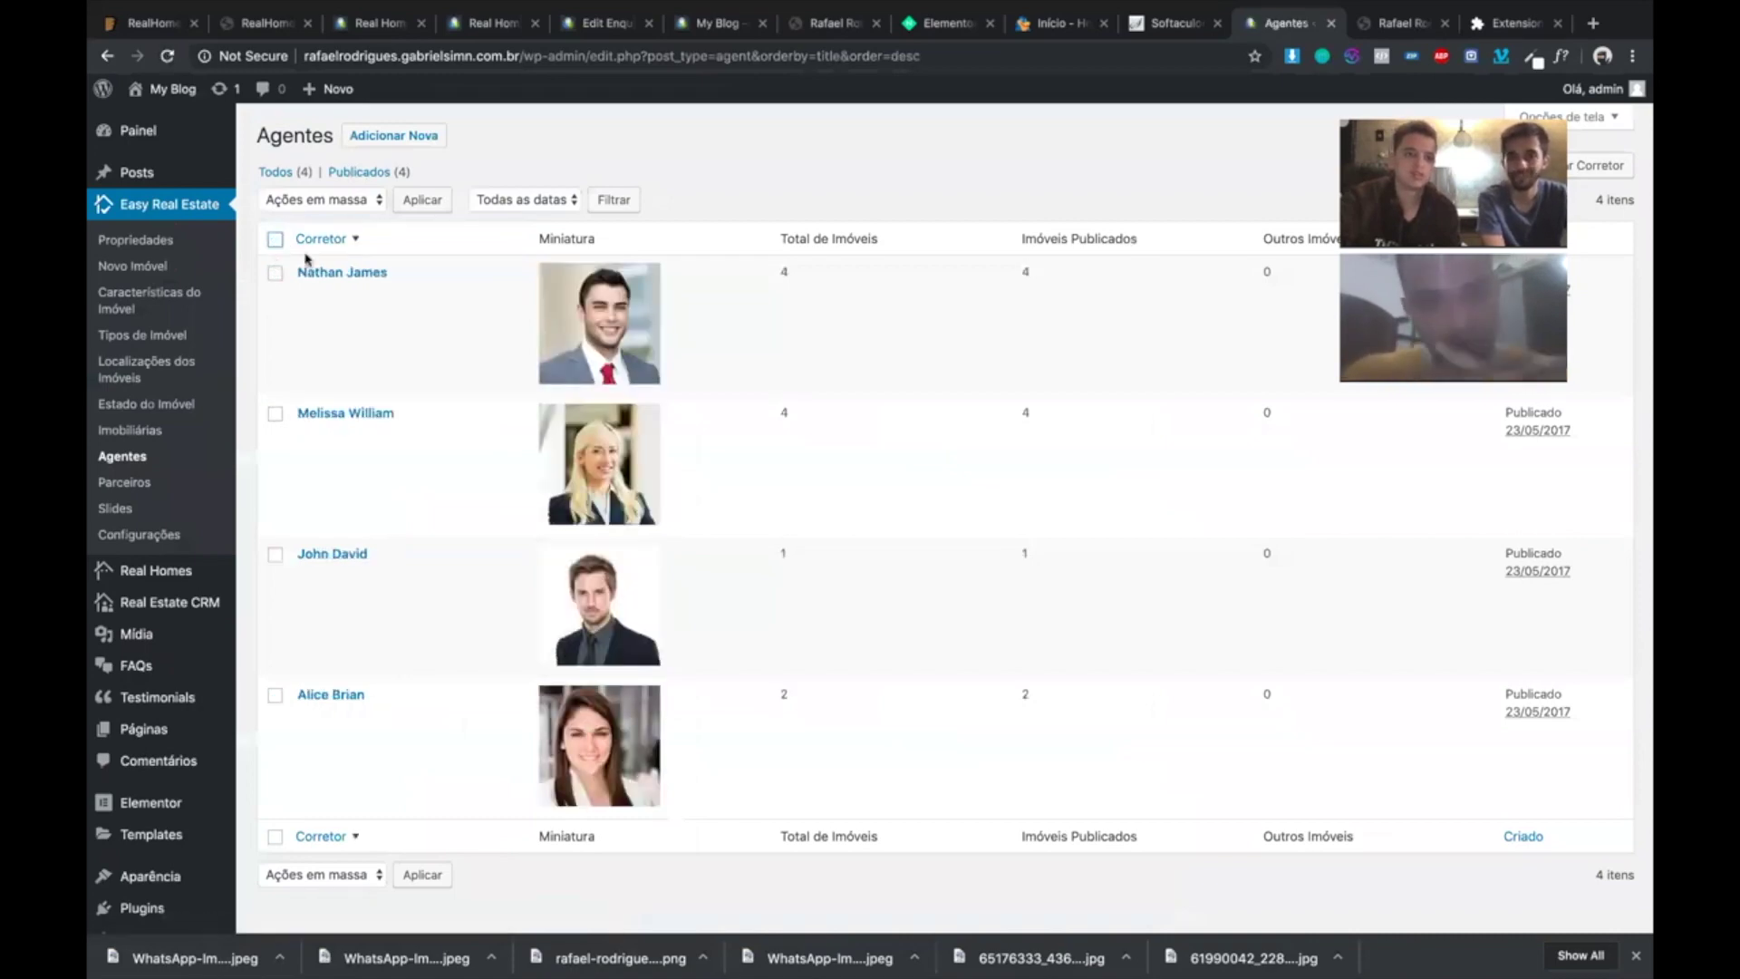
left_click(275, 273)
- Move the three selected agents to the trash and edit the remaining agent
left_click(319, 199)
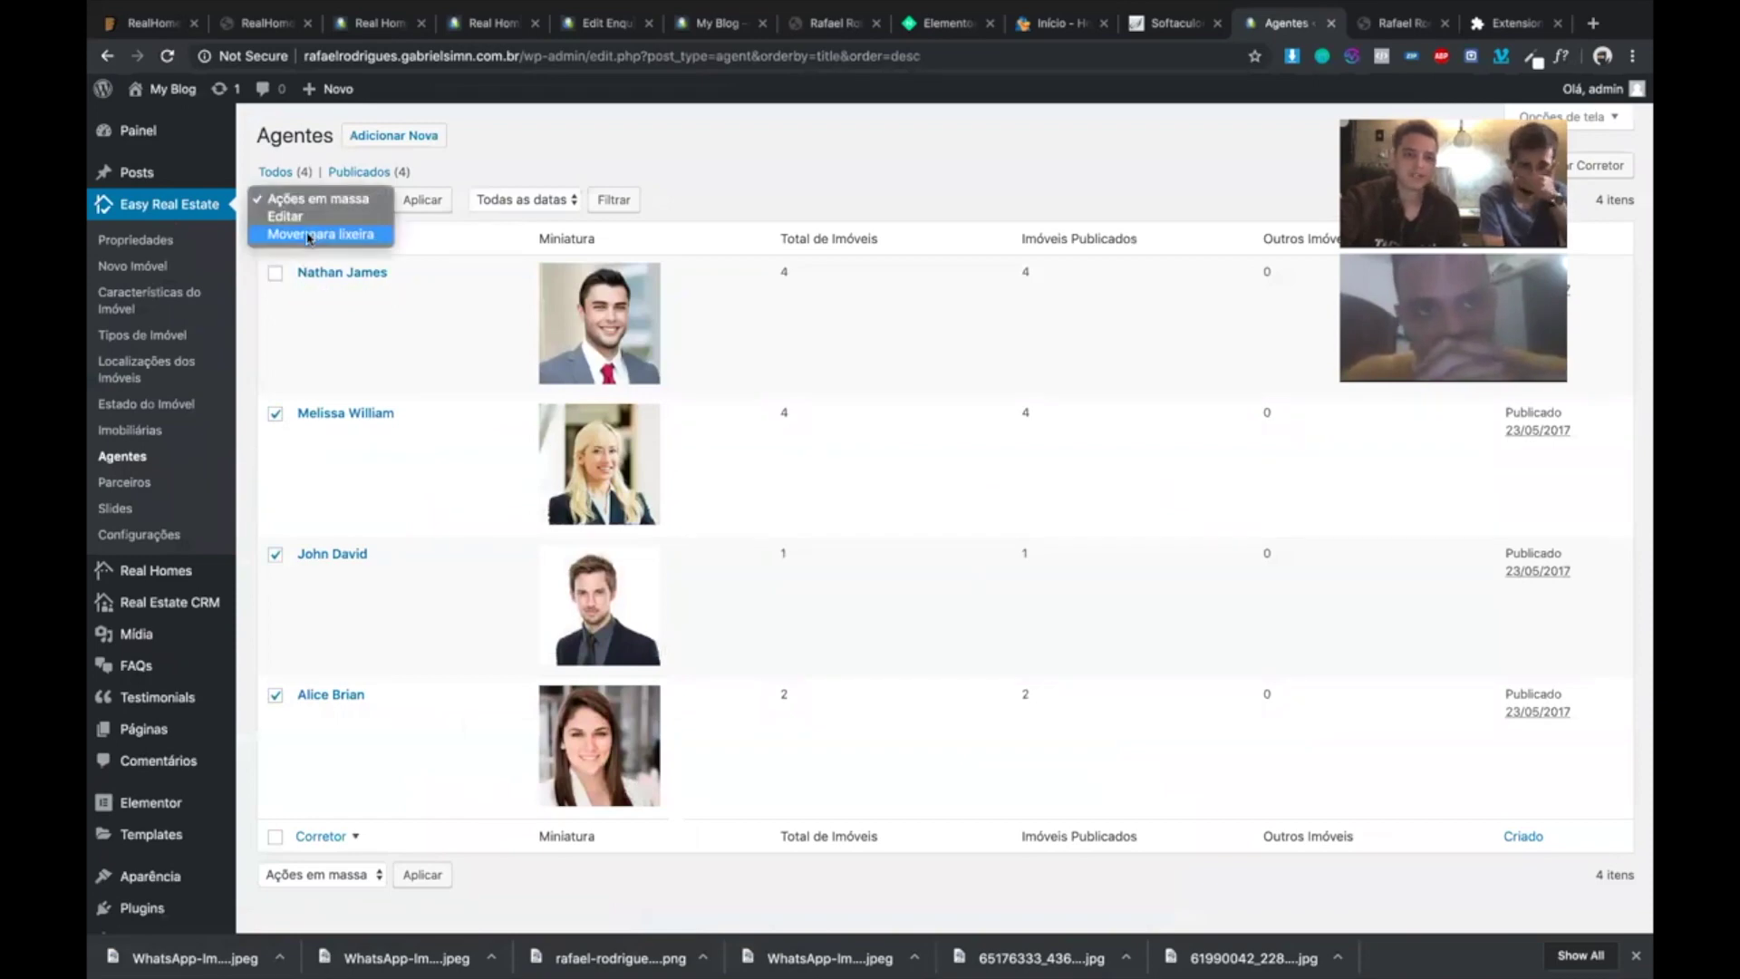
left_click(416, 201)
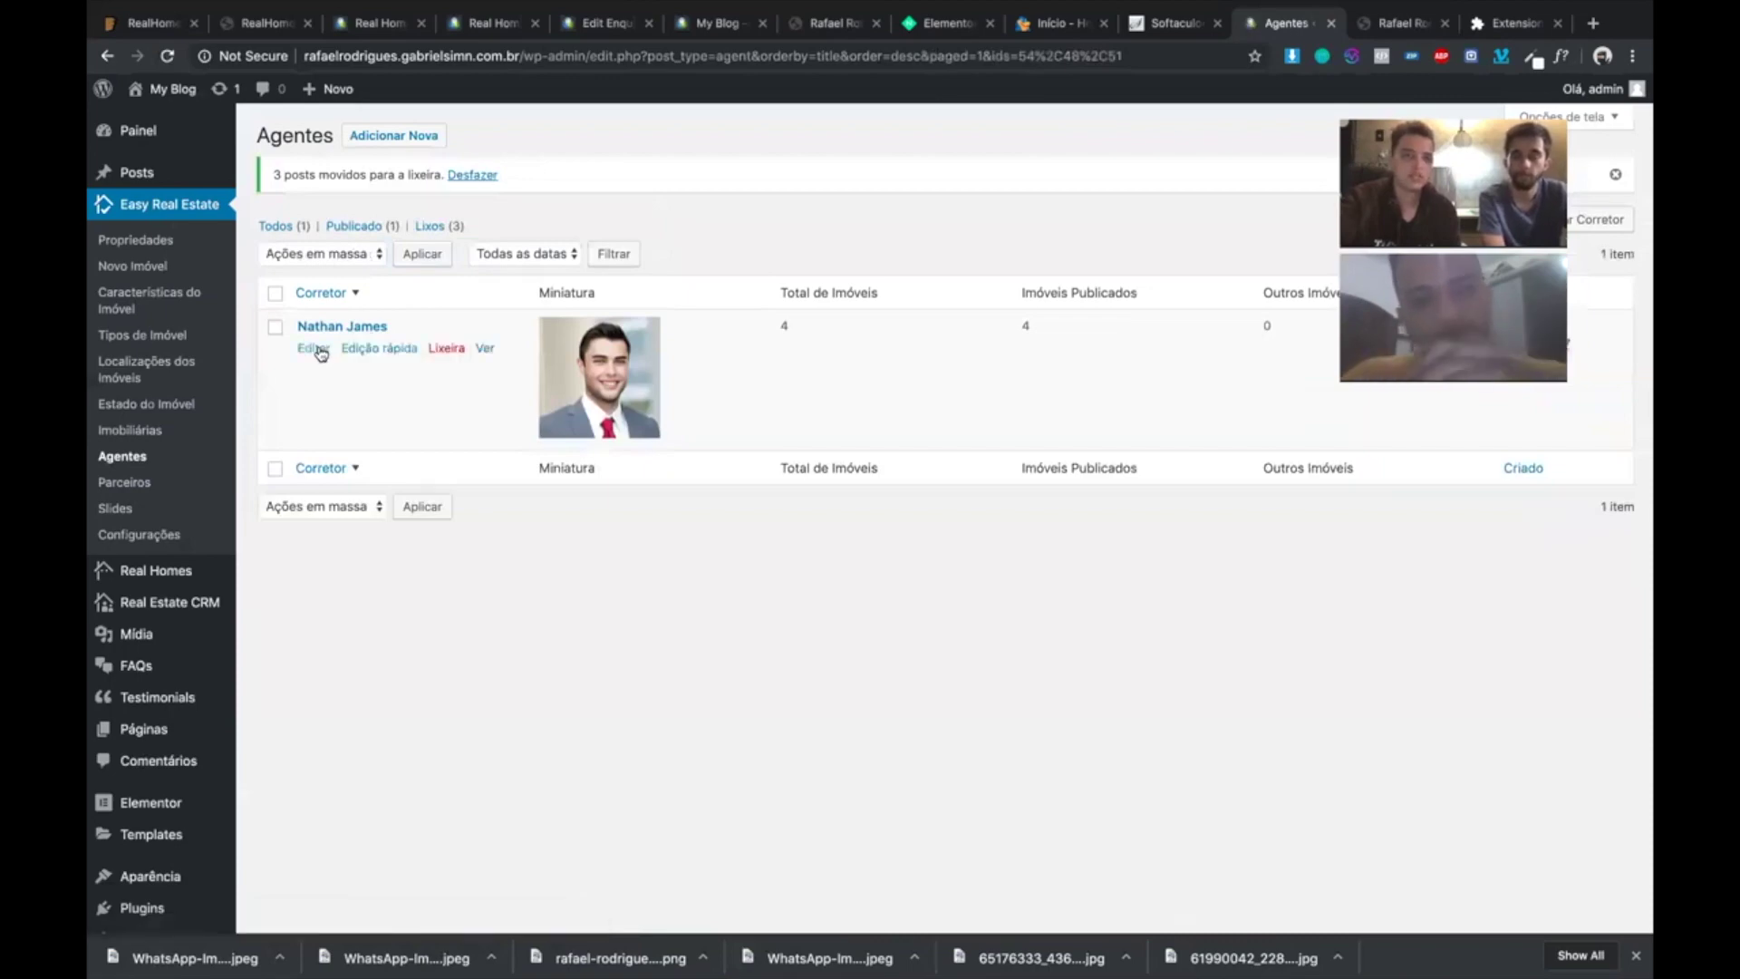
left_click(319, 351)
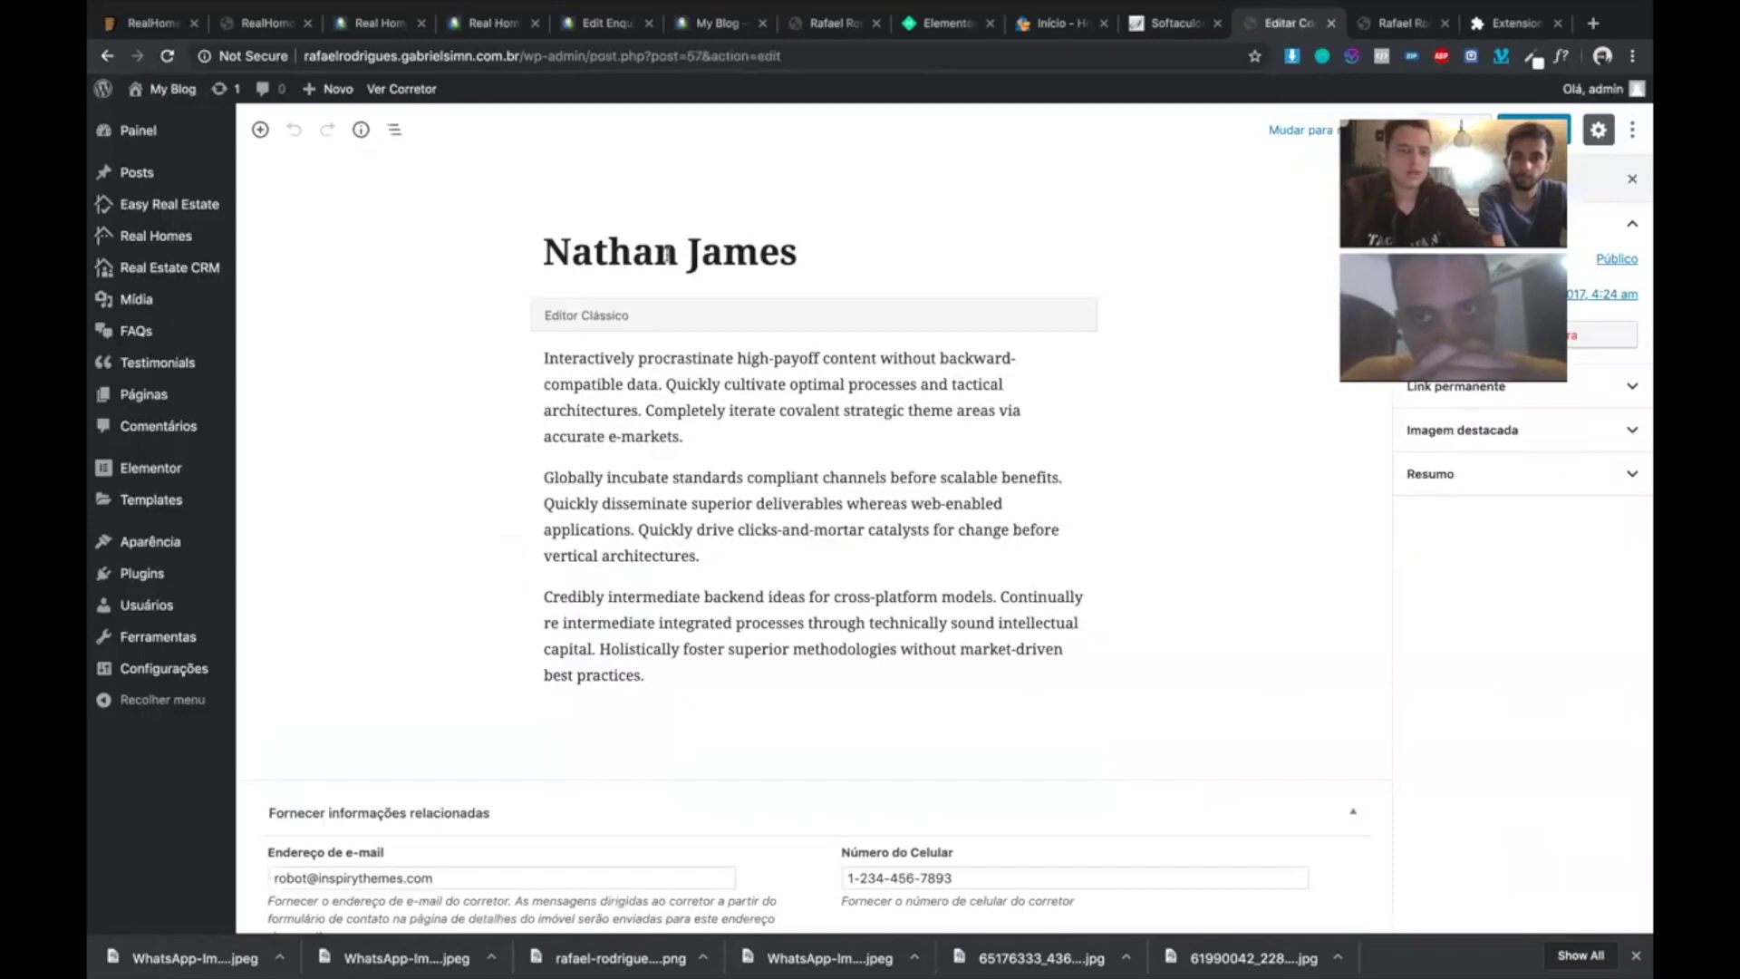
- Check the agent's agency field, keeping James Estate Agents unchanged
scroll(829, 325, "down", 5)
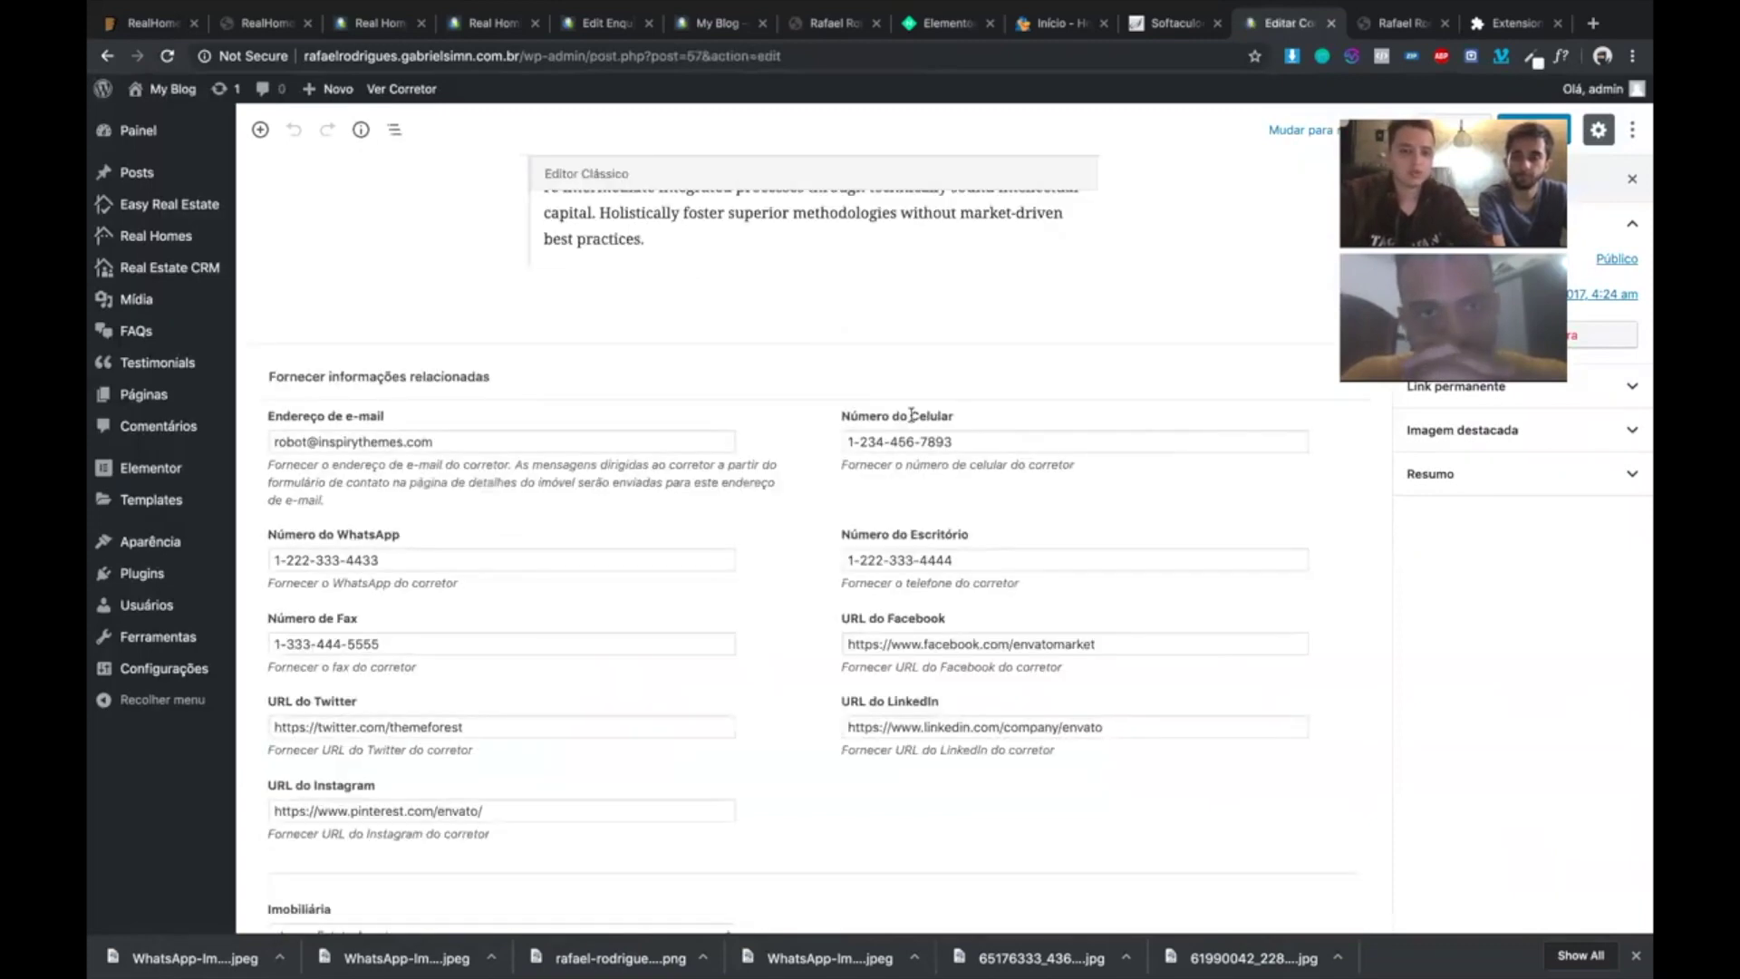
scroll(912, 415, "down", 1)
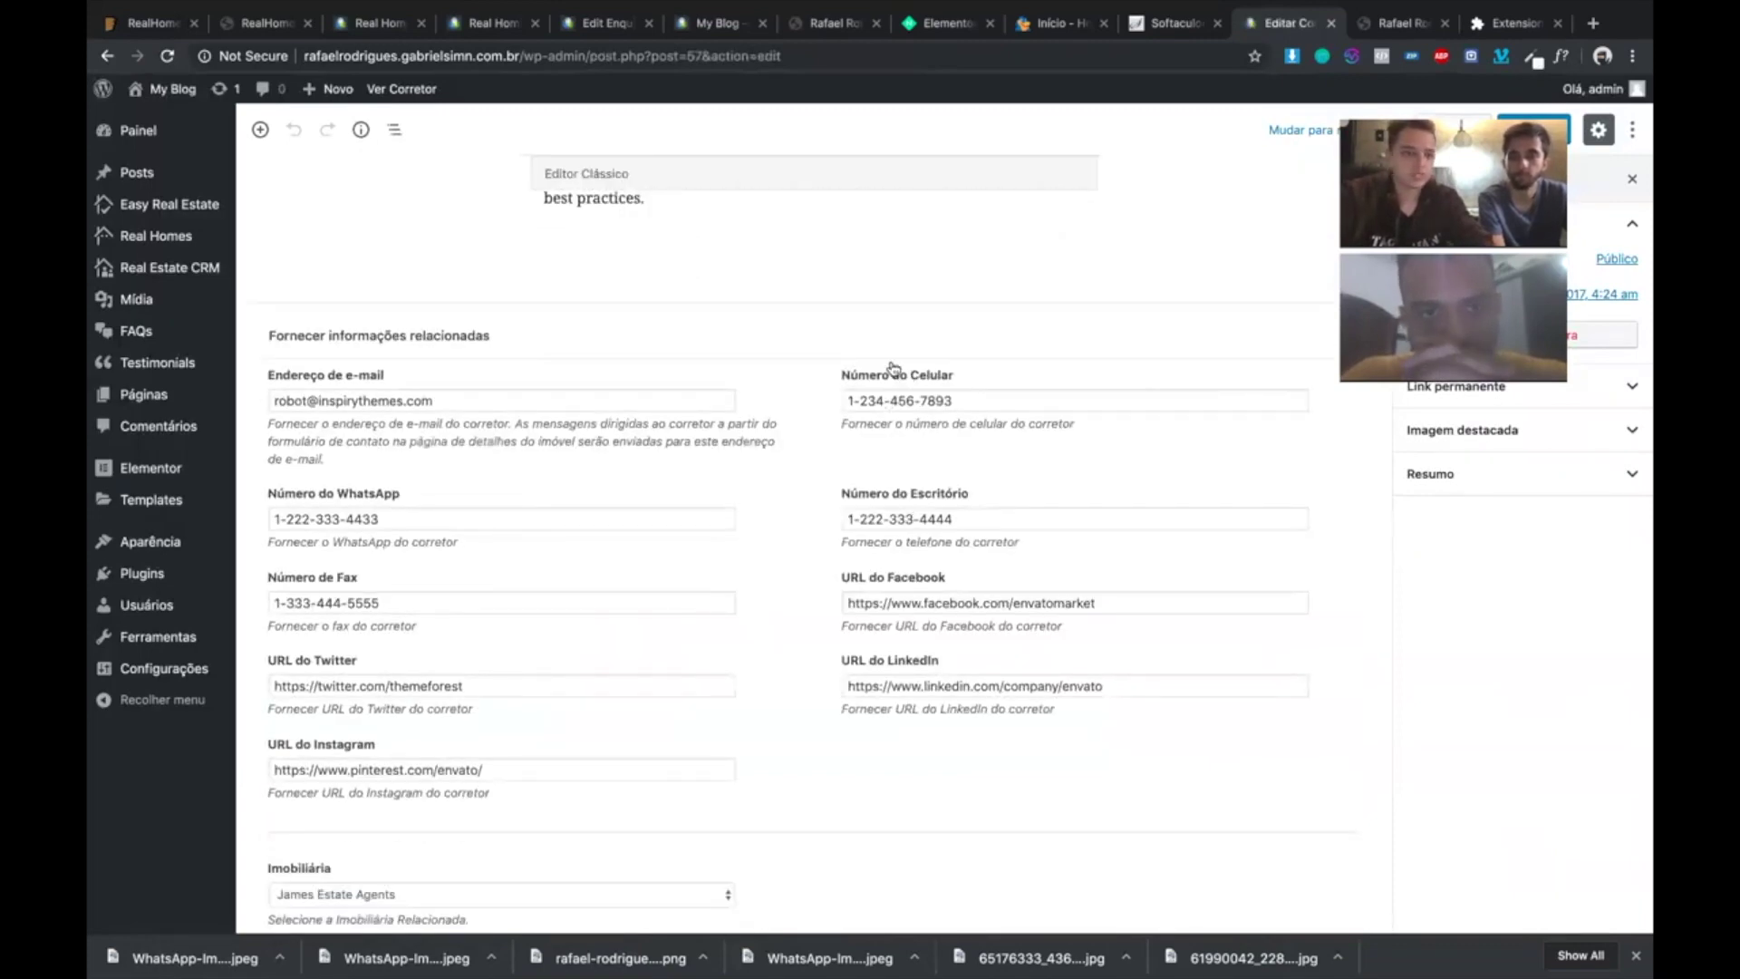
scroll(337, 250, "down", 2)
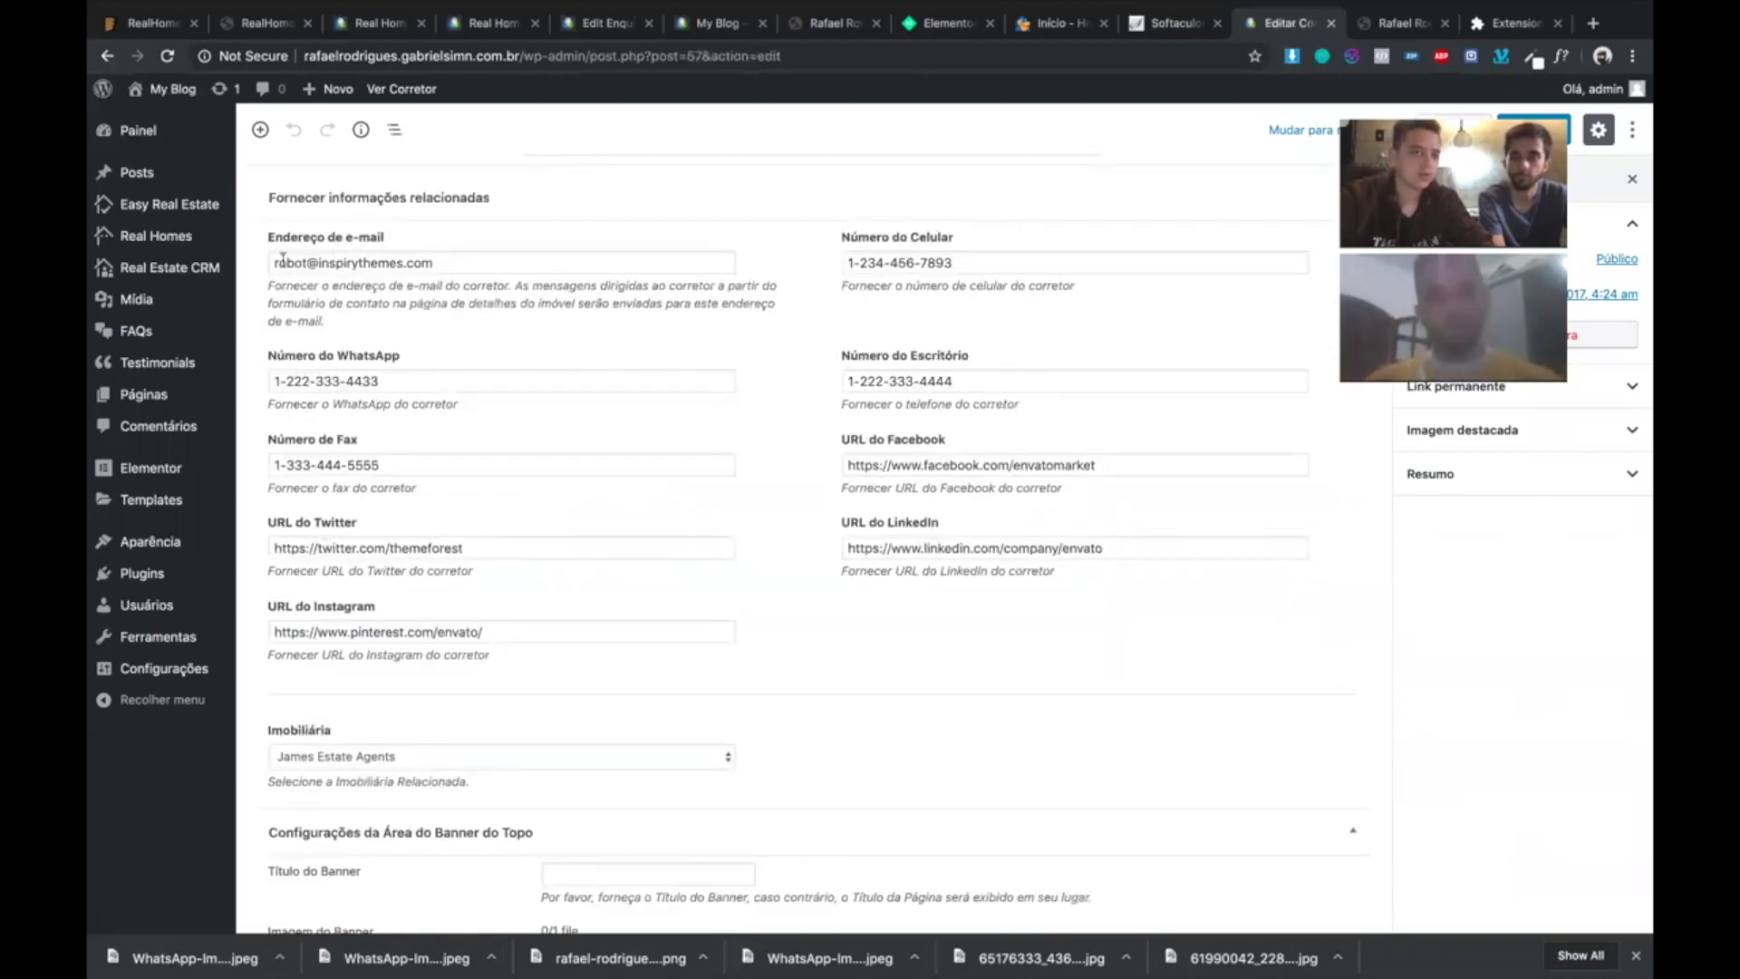
scroll(489, 467, "down", 2)
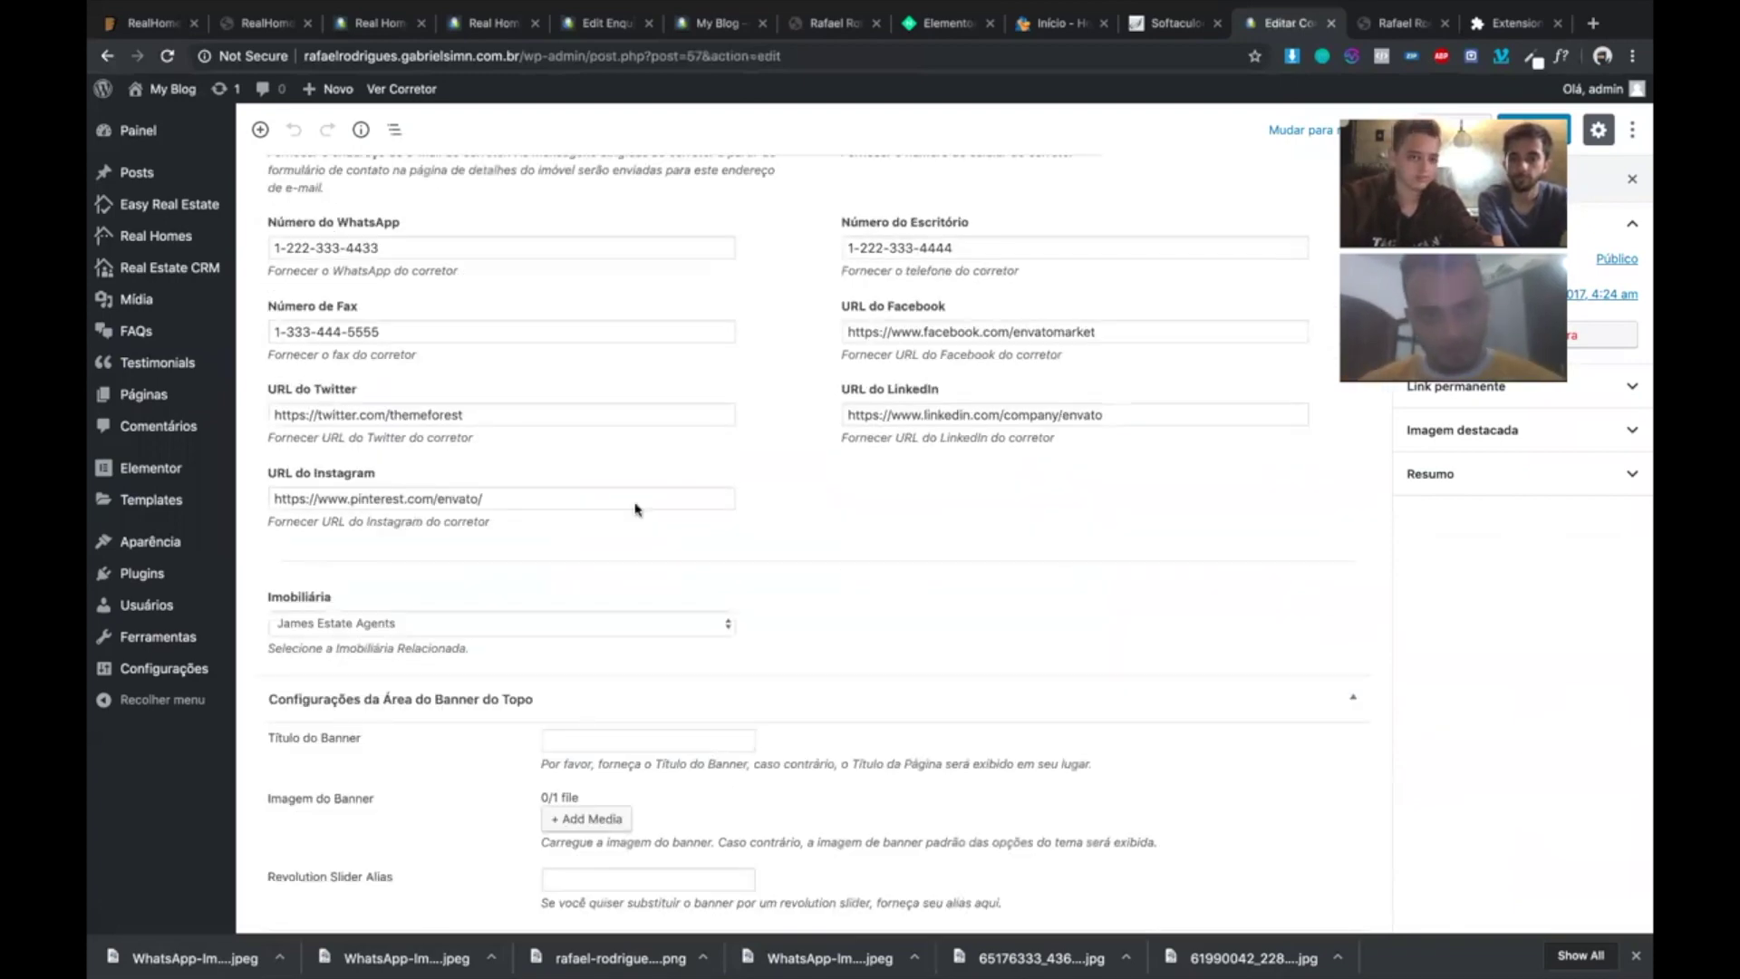
scroll(635, 508, "down", 1)
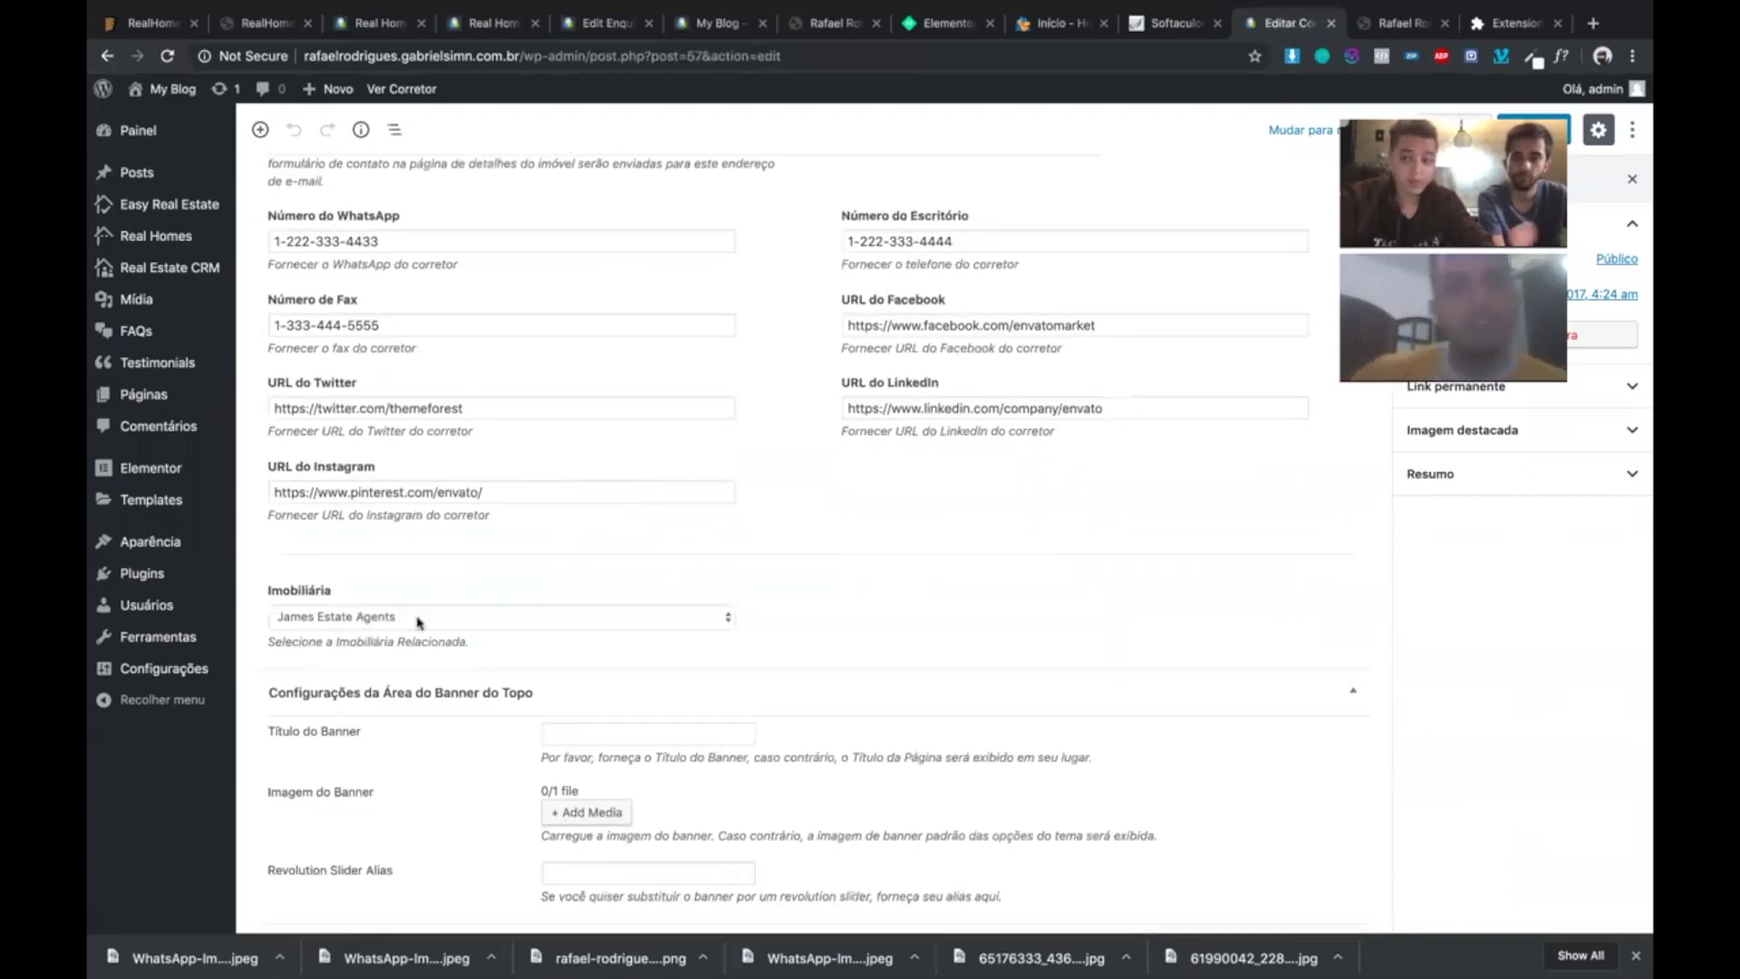
left_click(418, 620)
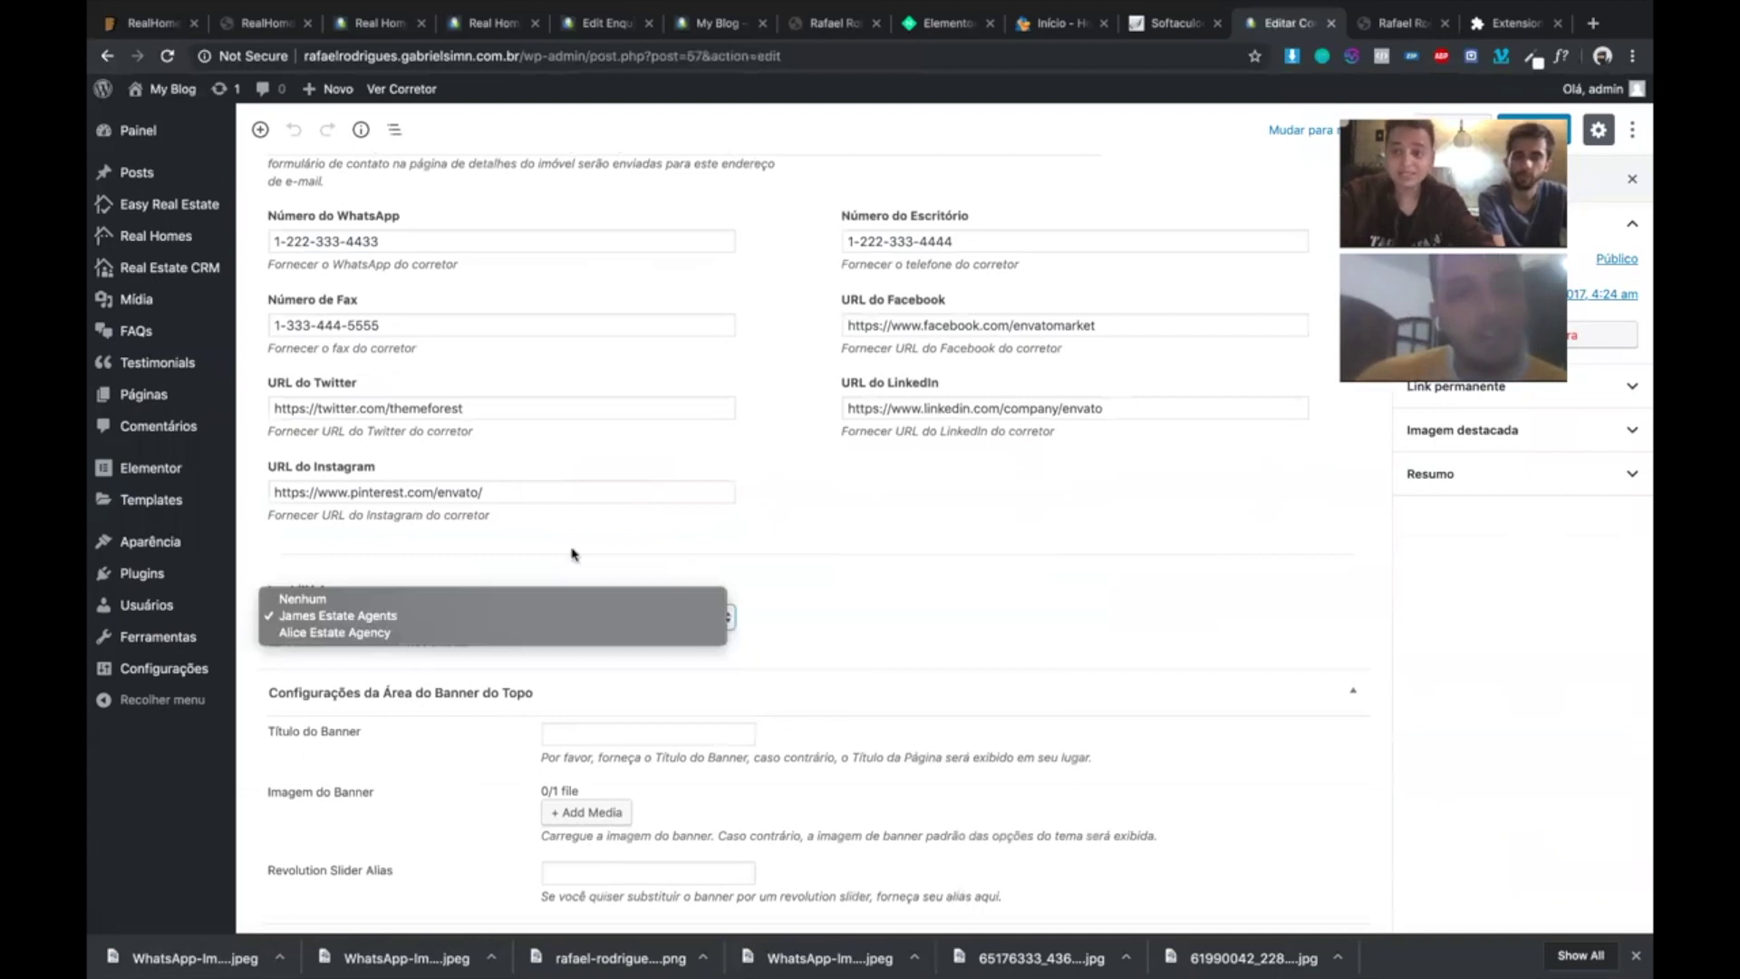
left_click(843, 573)
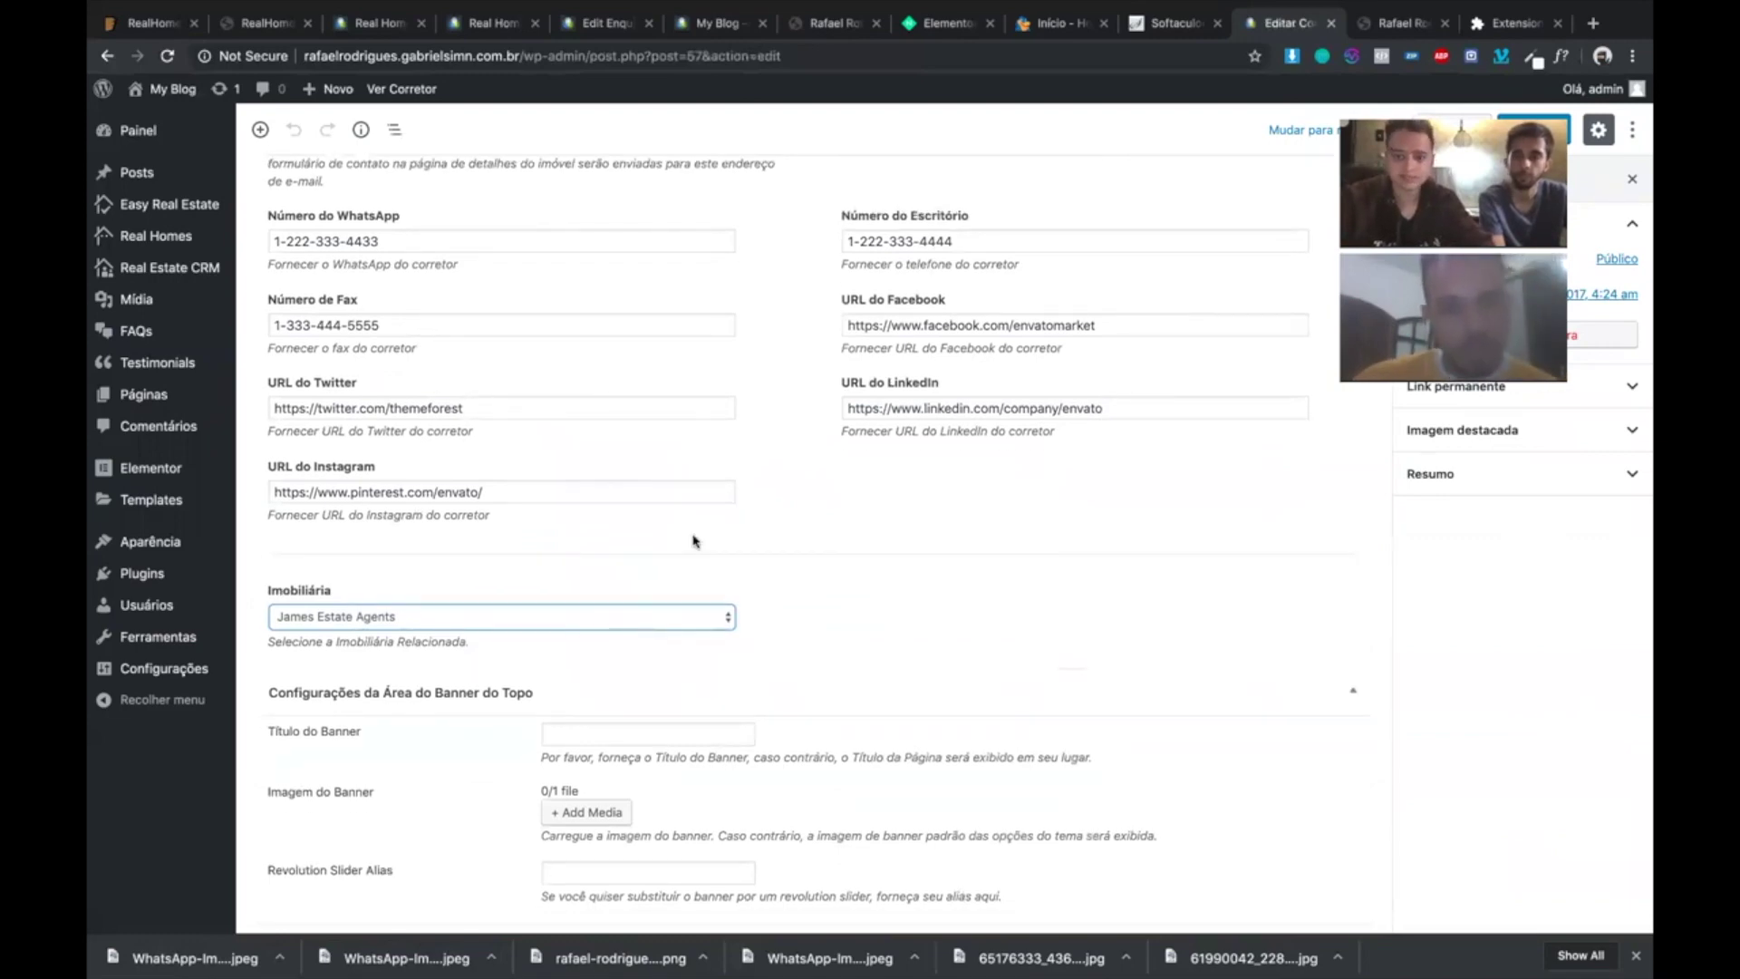
- Inspect the agent's permalink slug and featured image without saving
scroll(693, 541, "up", 5)
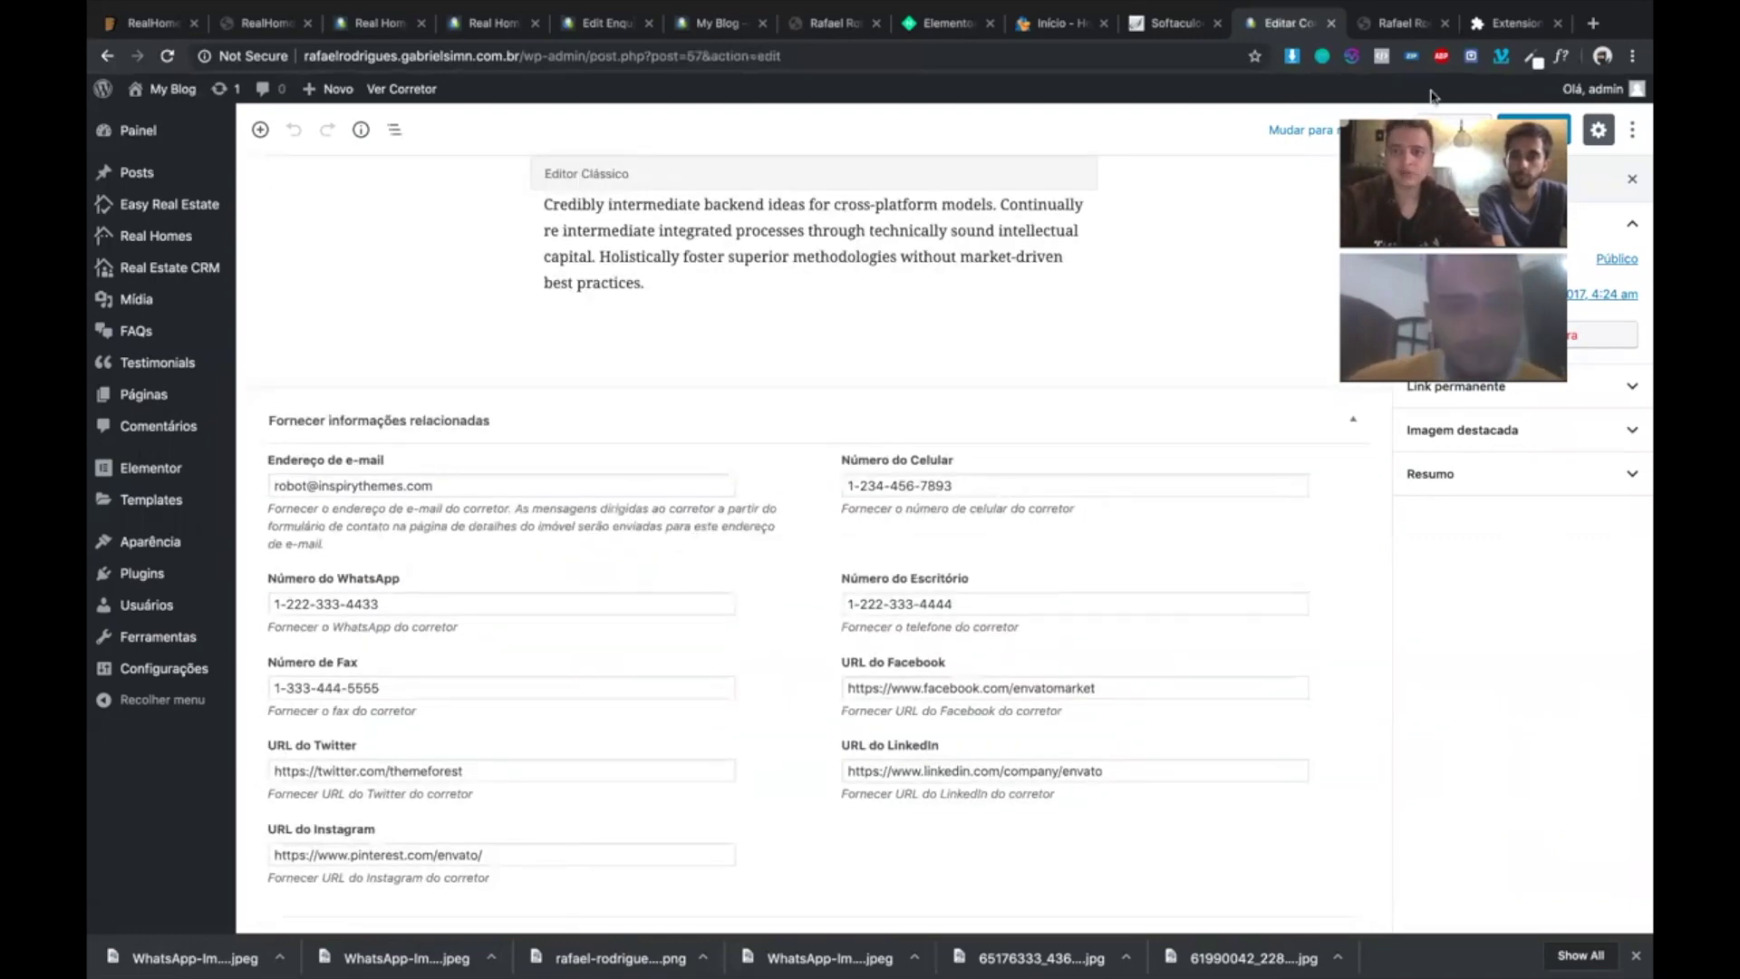
scroll(1178, 123, "up", 3)
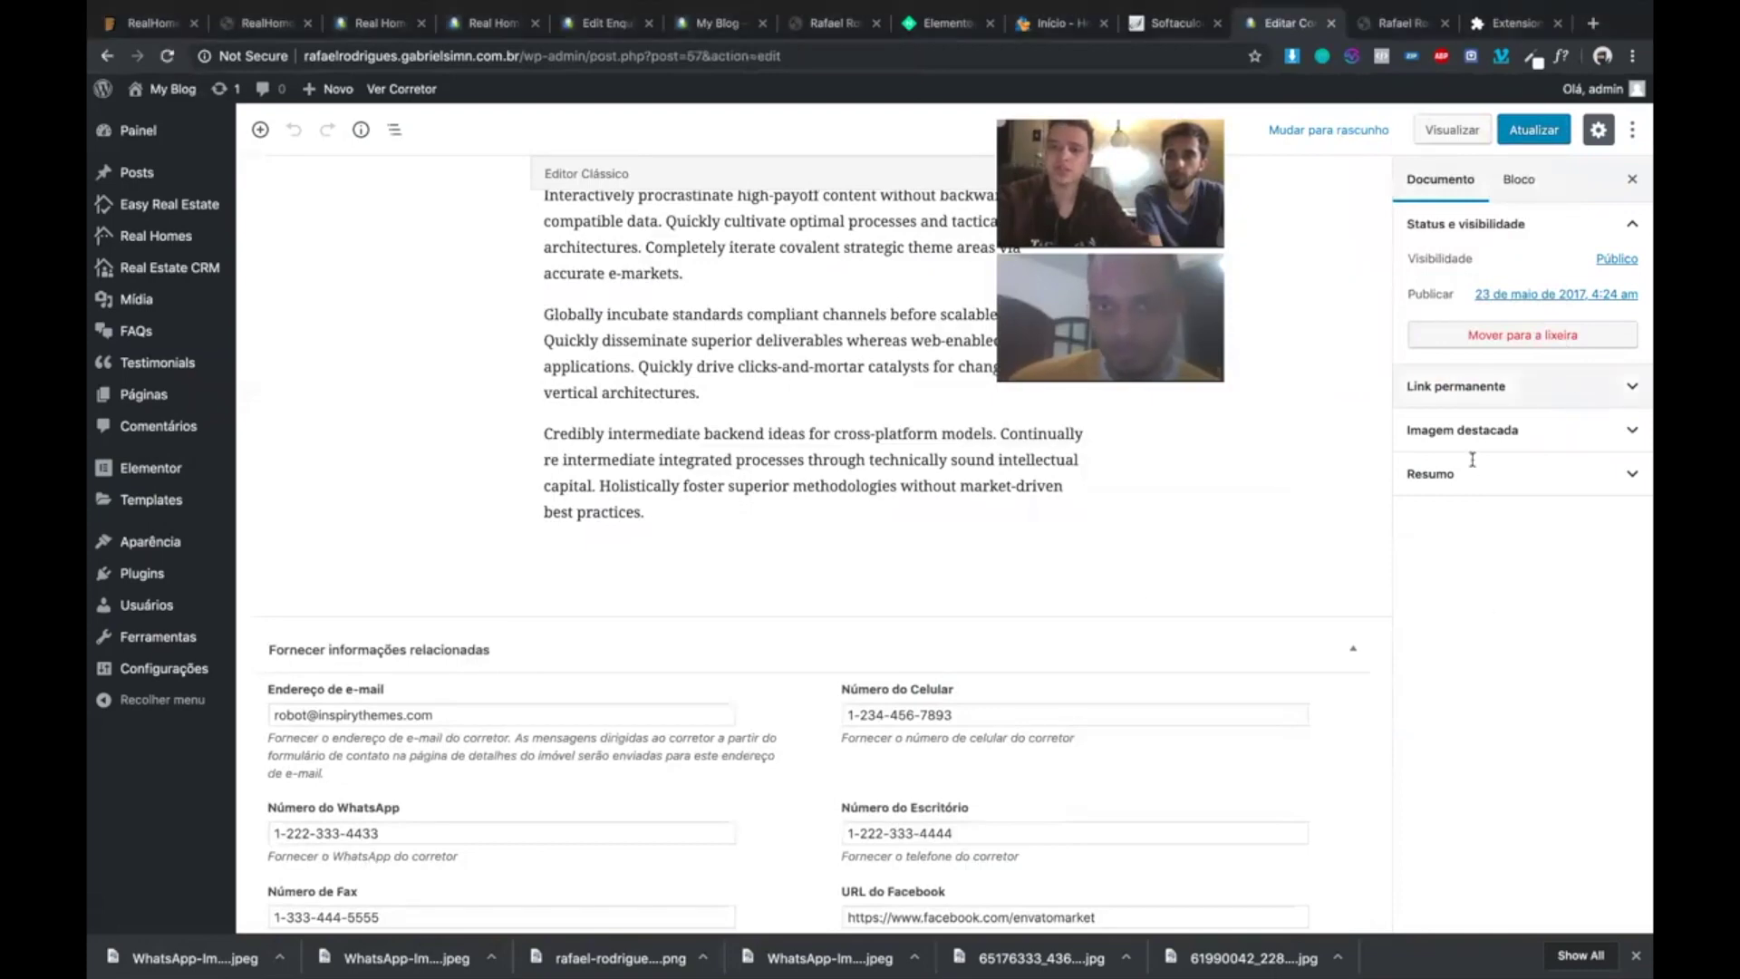
left_click(1495, 389)
key("Tab")
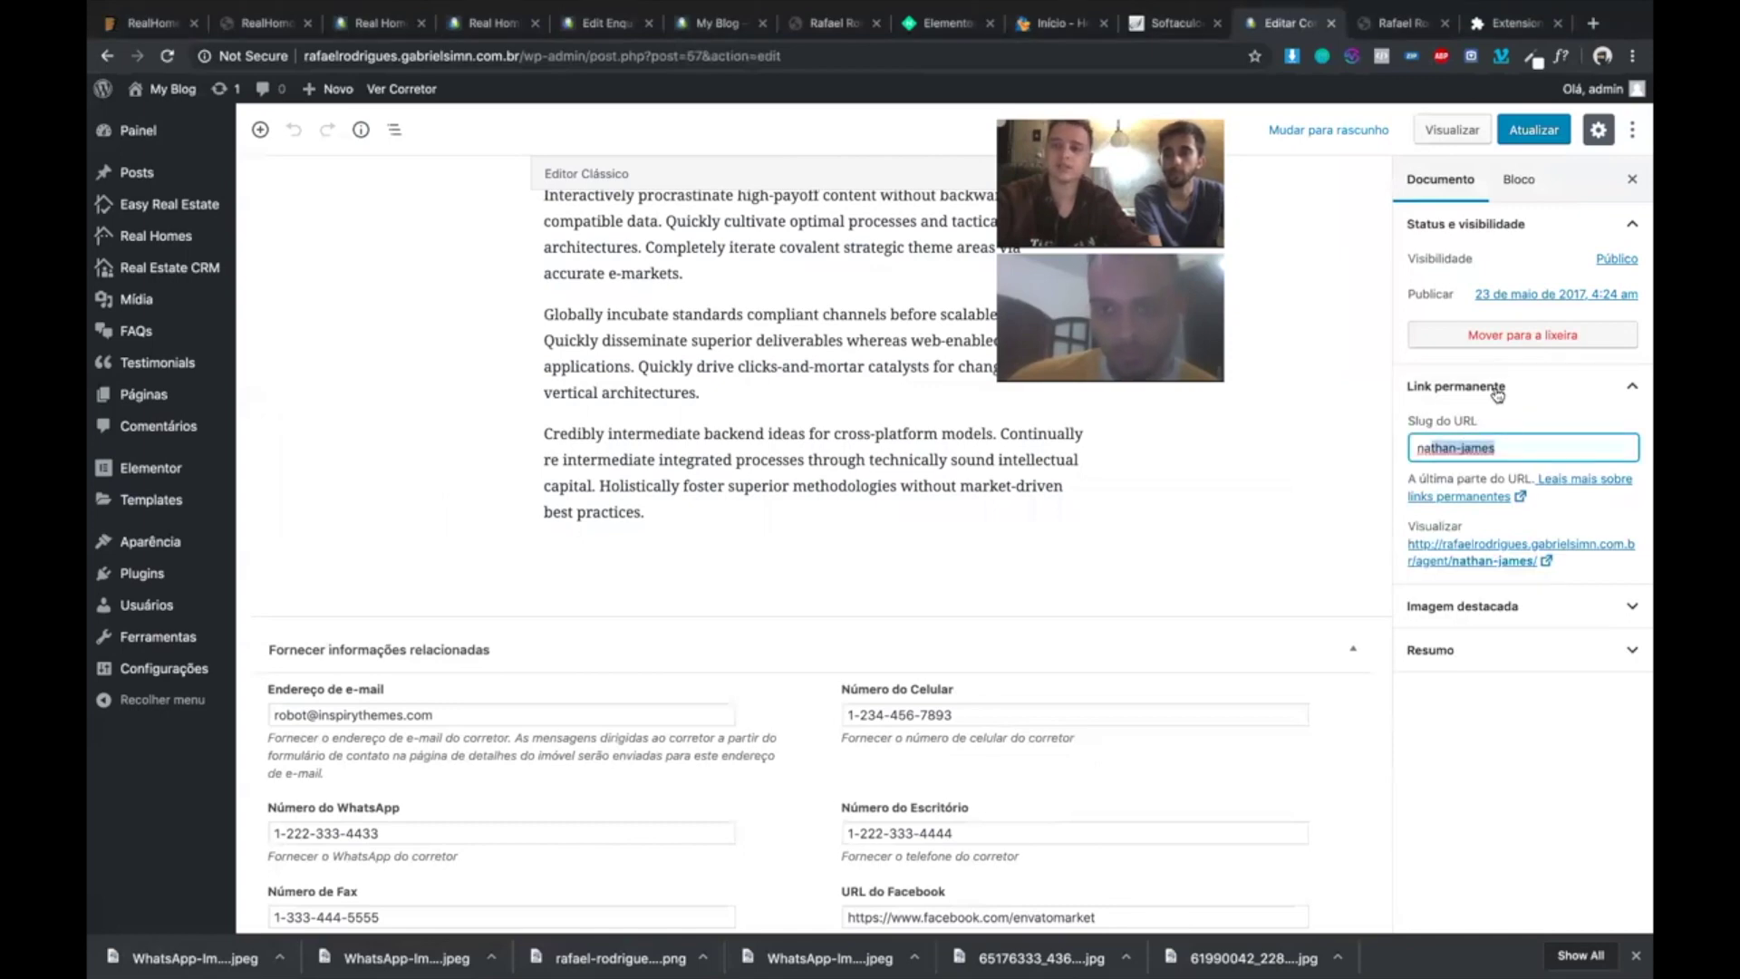
left_click(1468, 388)
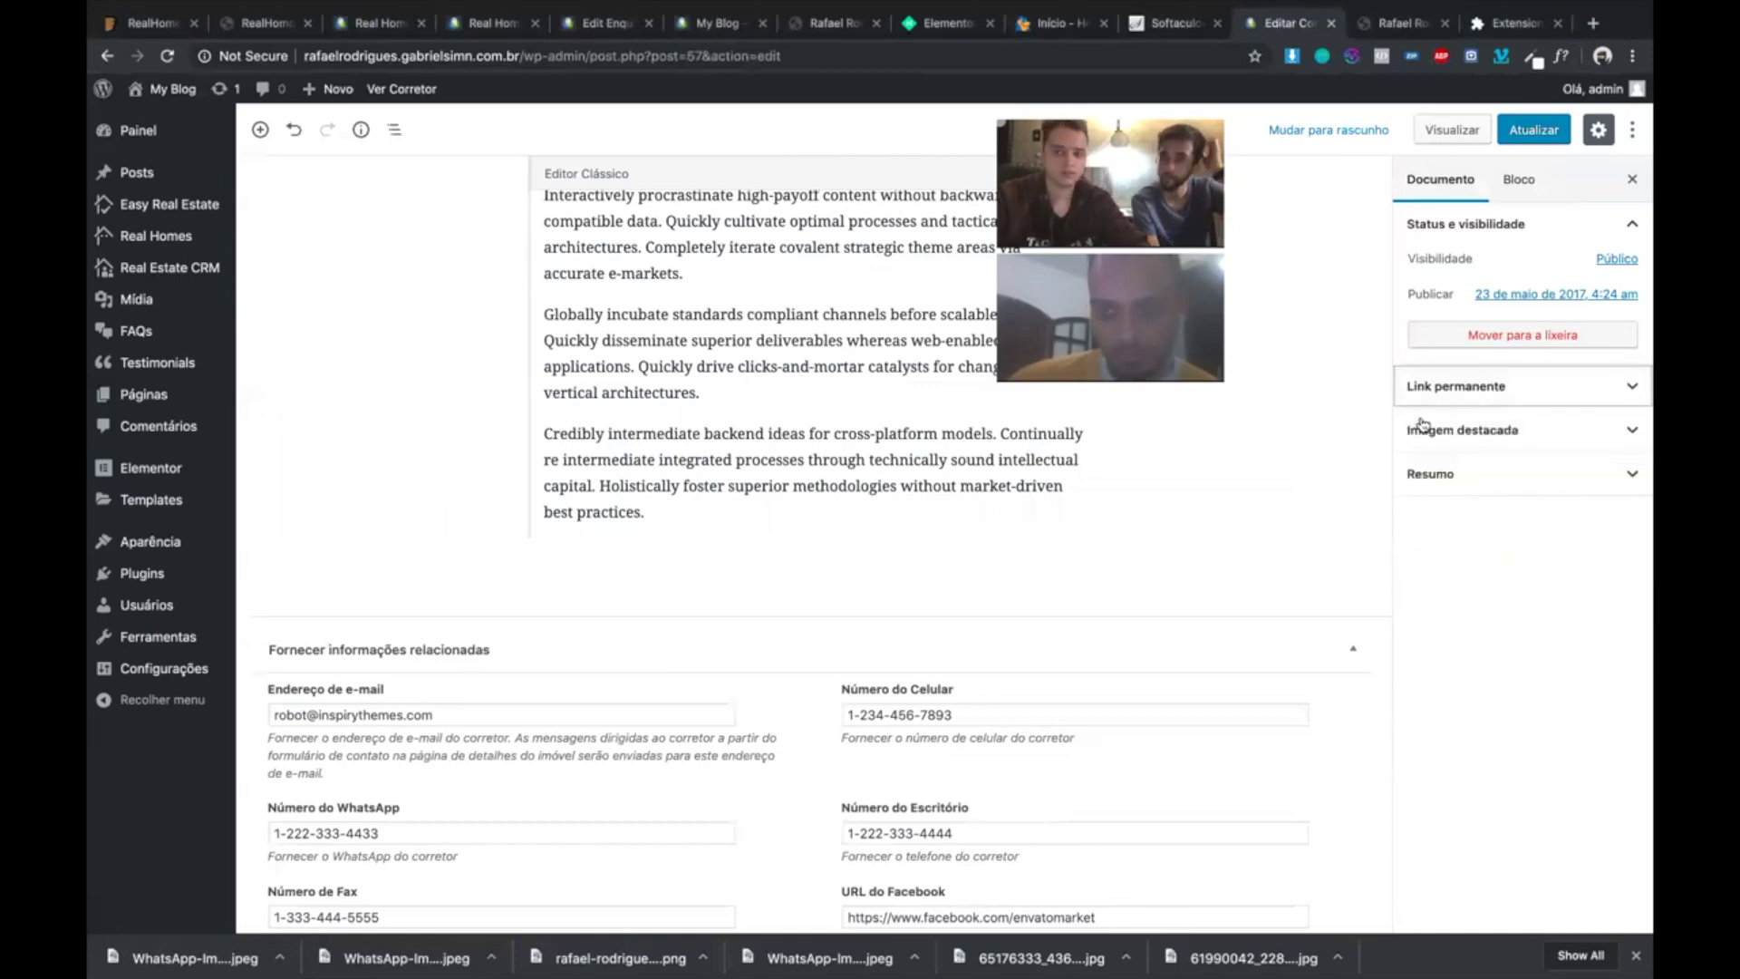
left_click(1423, 426)
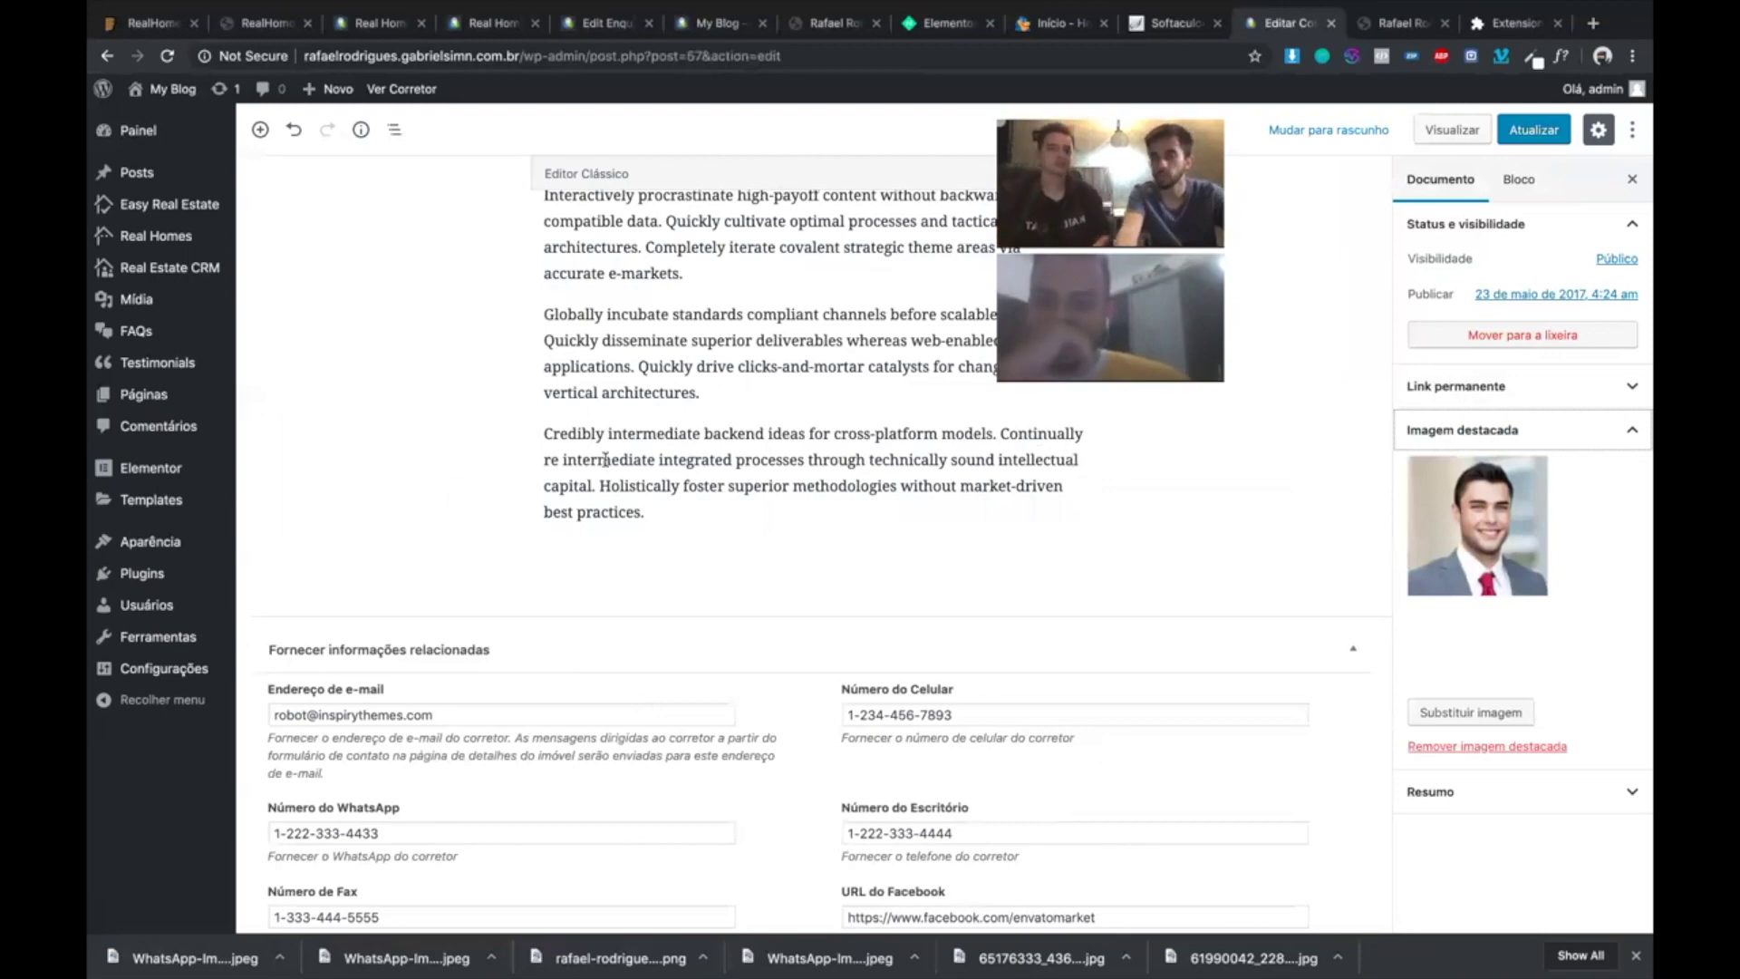
scroll(606, 460, "up", 2)
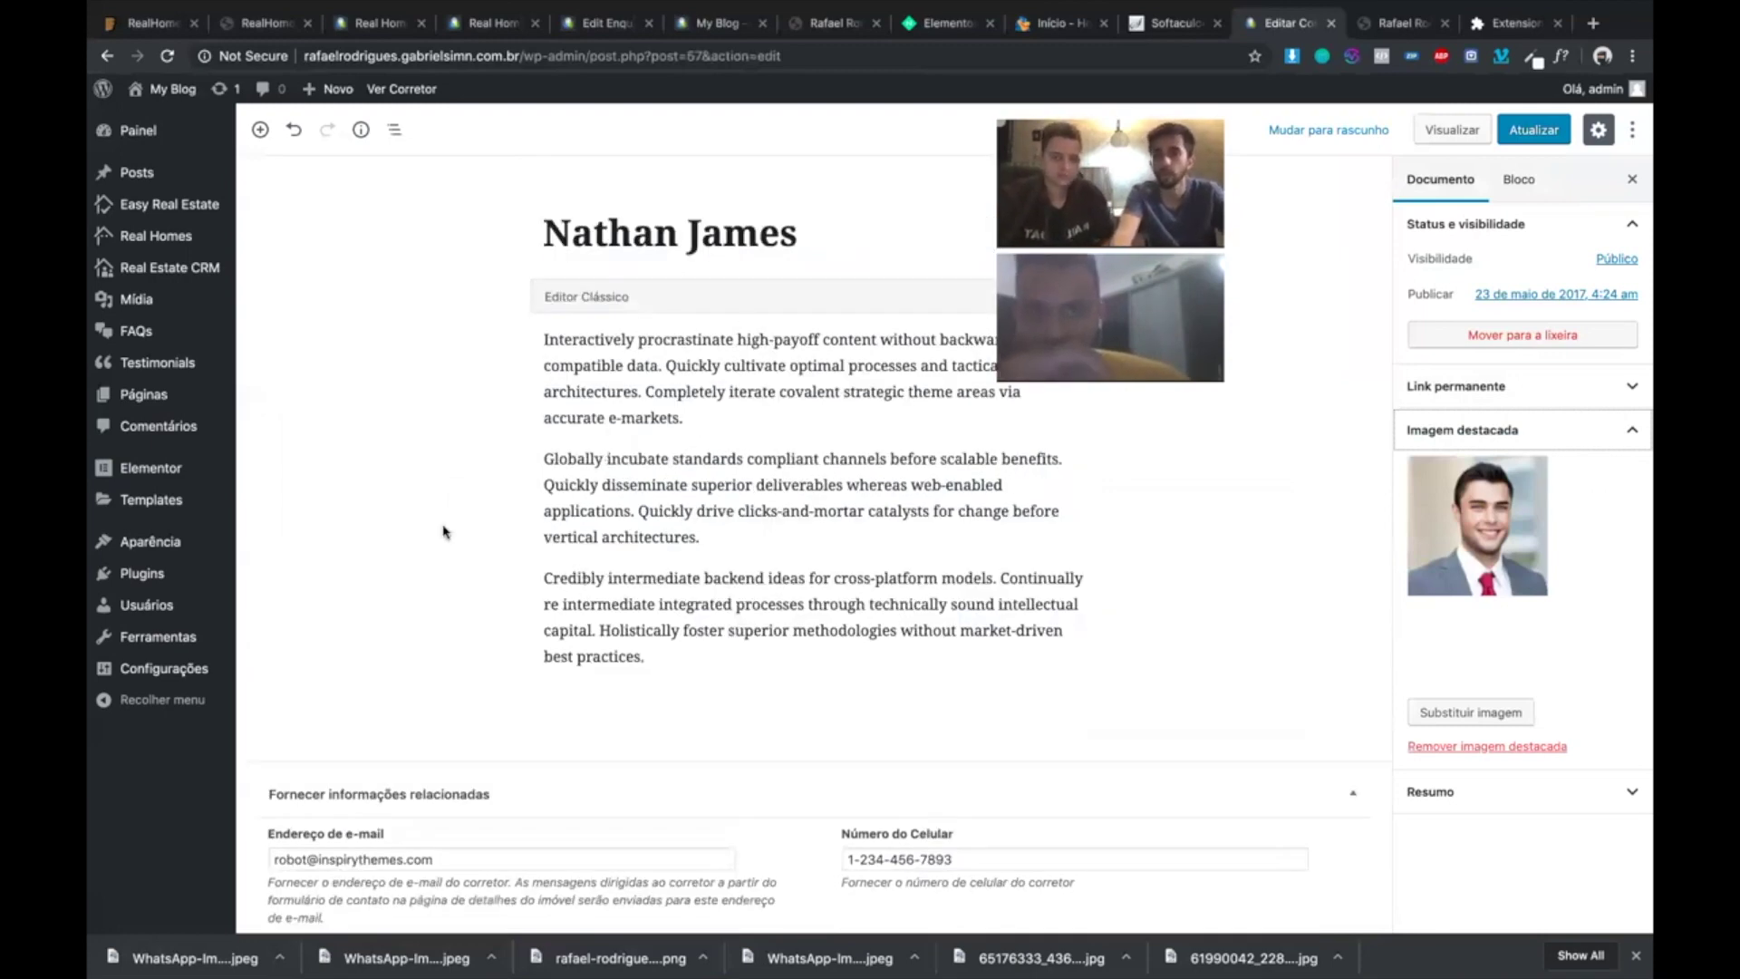
scroll(444, 532, "down", 4)
scroll(406, 537, "down", 1)
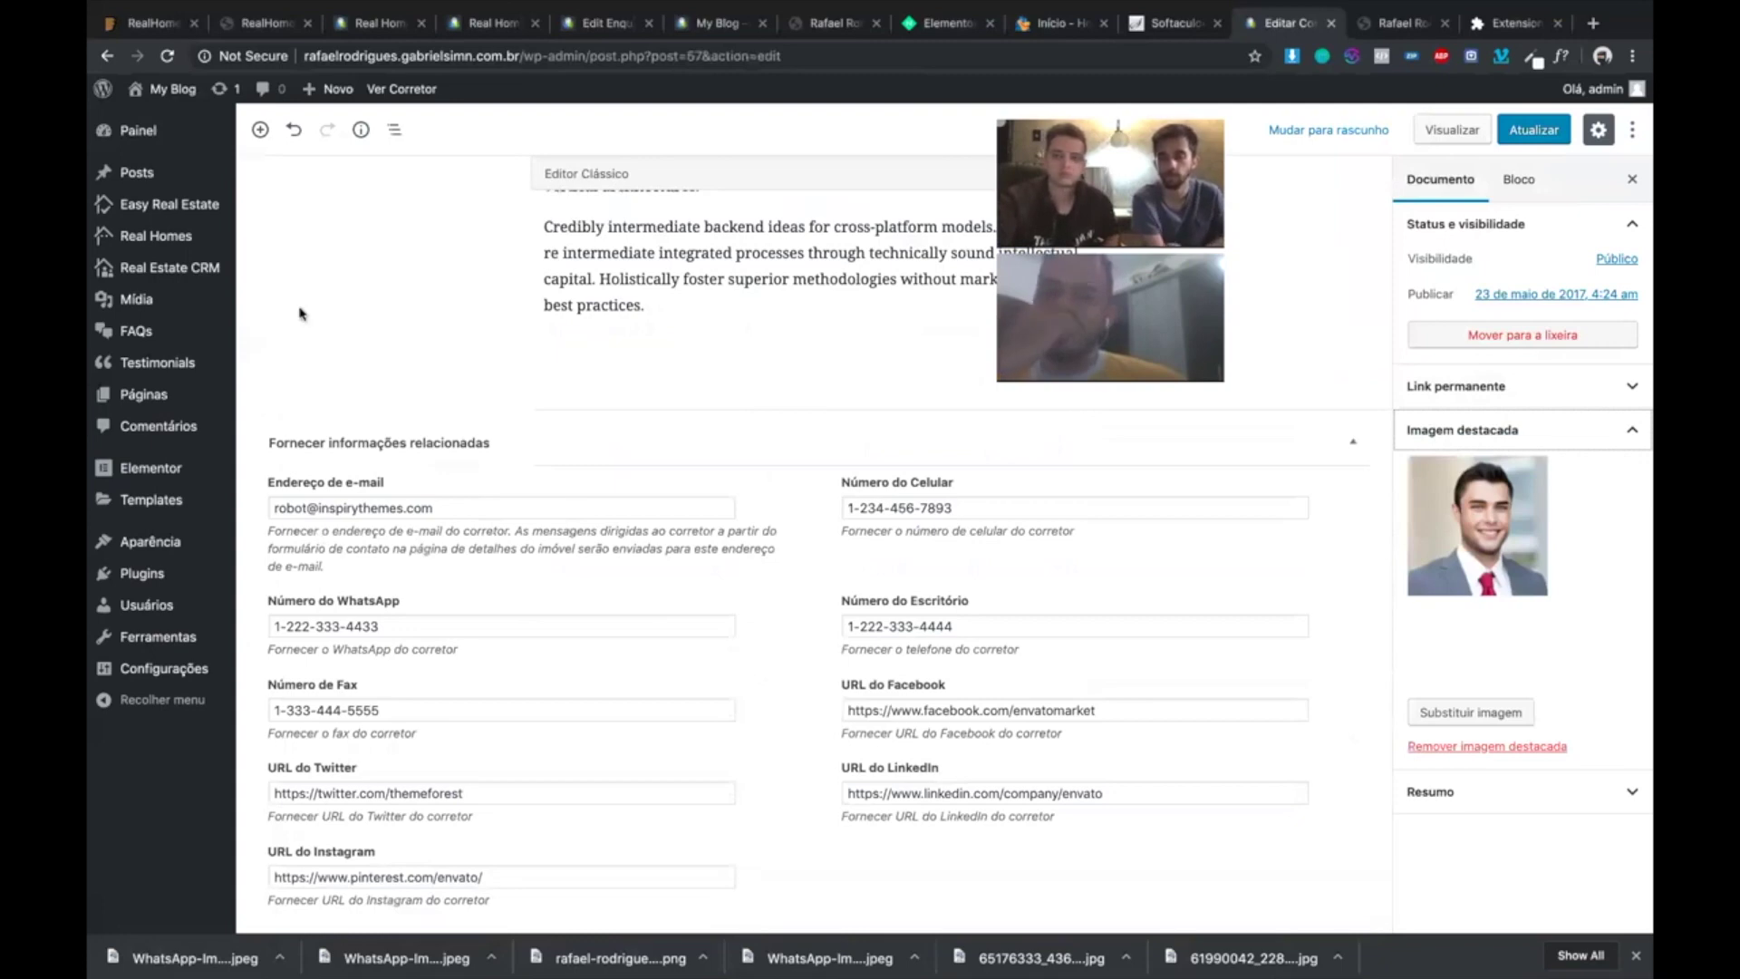
scroll(615, 414, "up", 3)
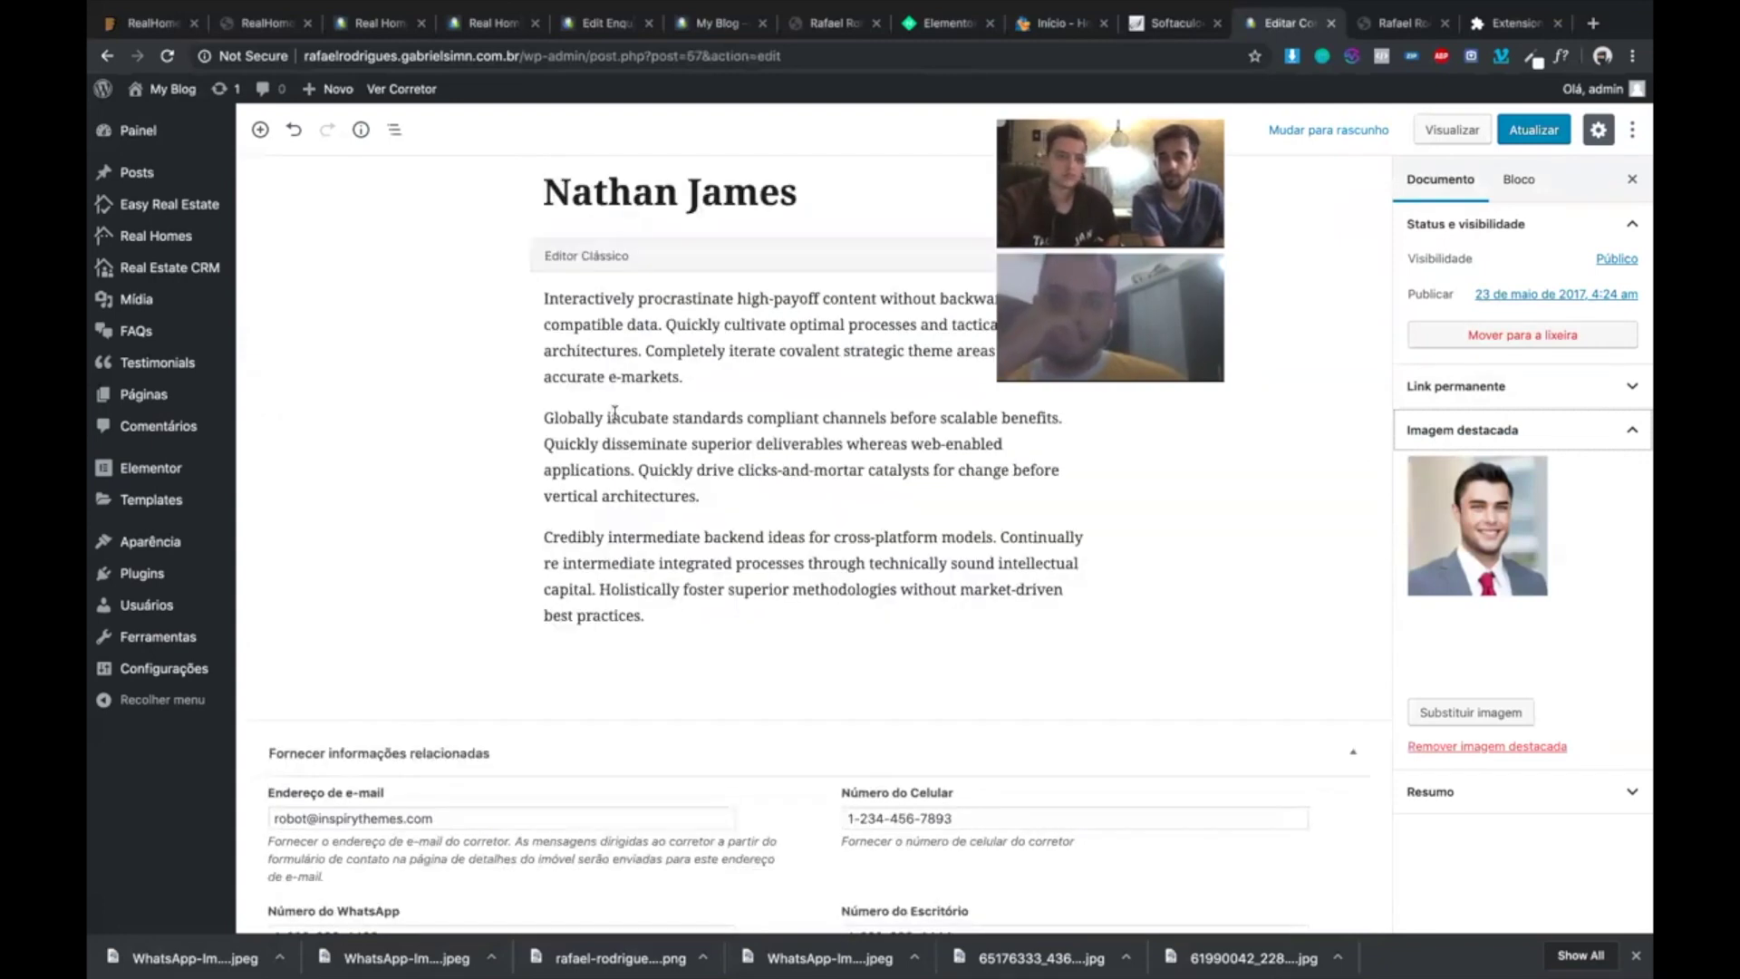
scroll(615, 413, "up", 1)
mouse_move(177, 216)
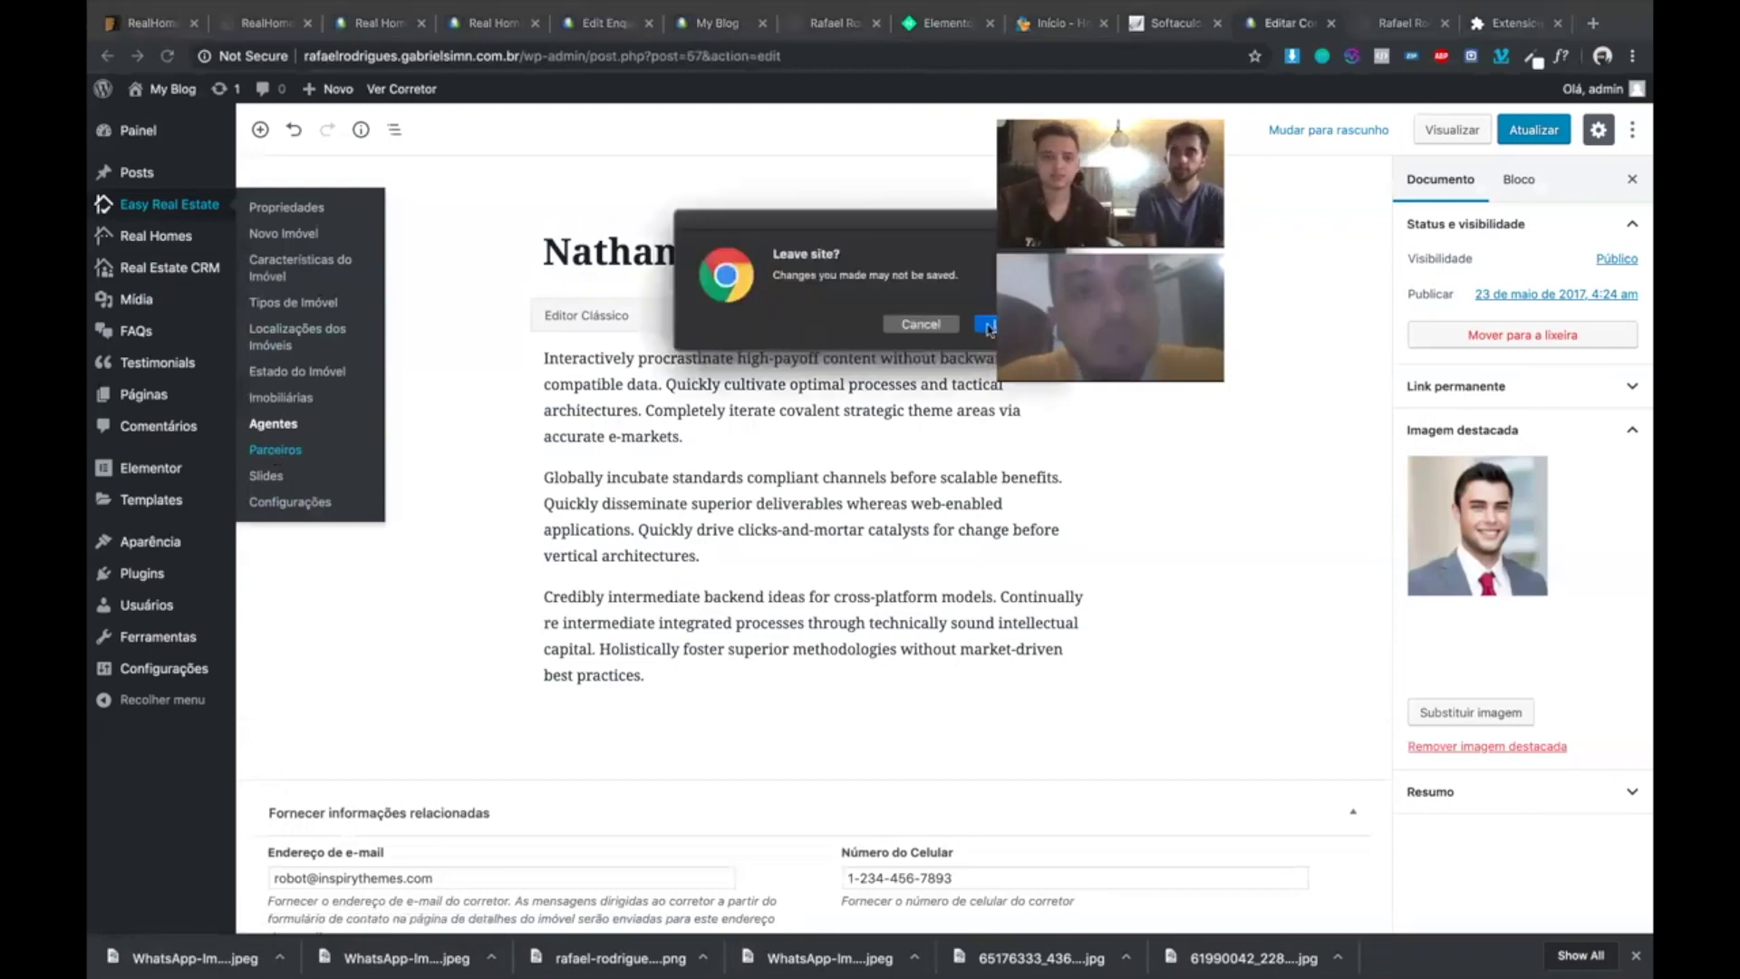
- Confirm leaving without saving and browse the six demo partners in Parceiros
key("Return")
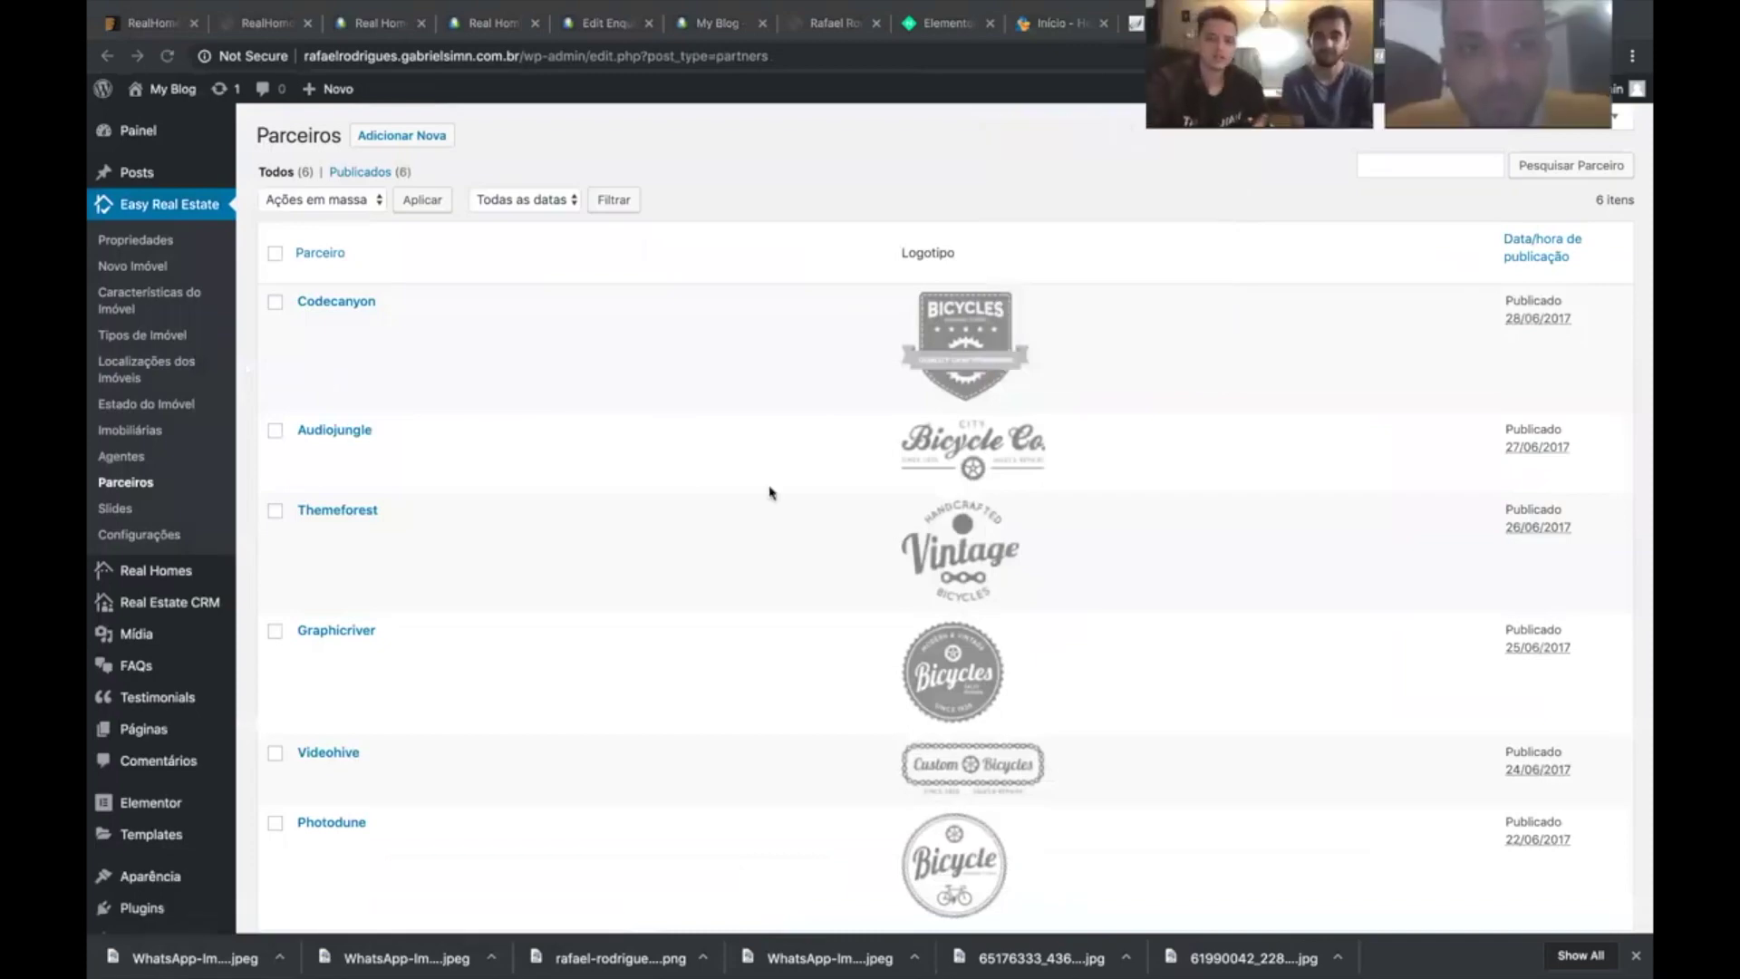
scroll(723, 604, "down", 3)
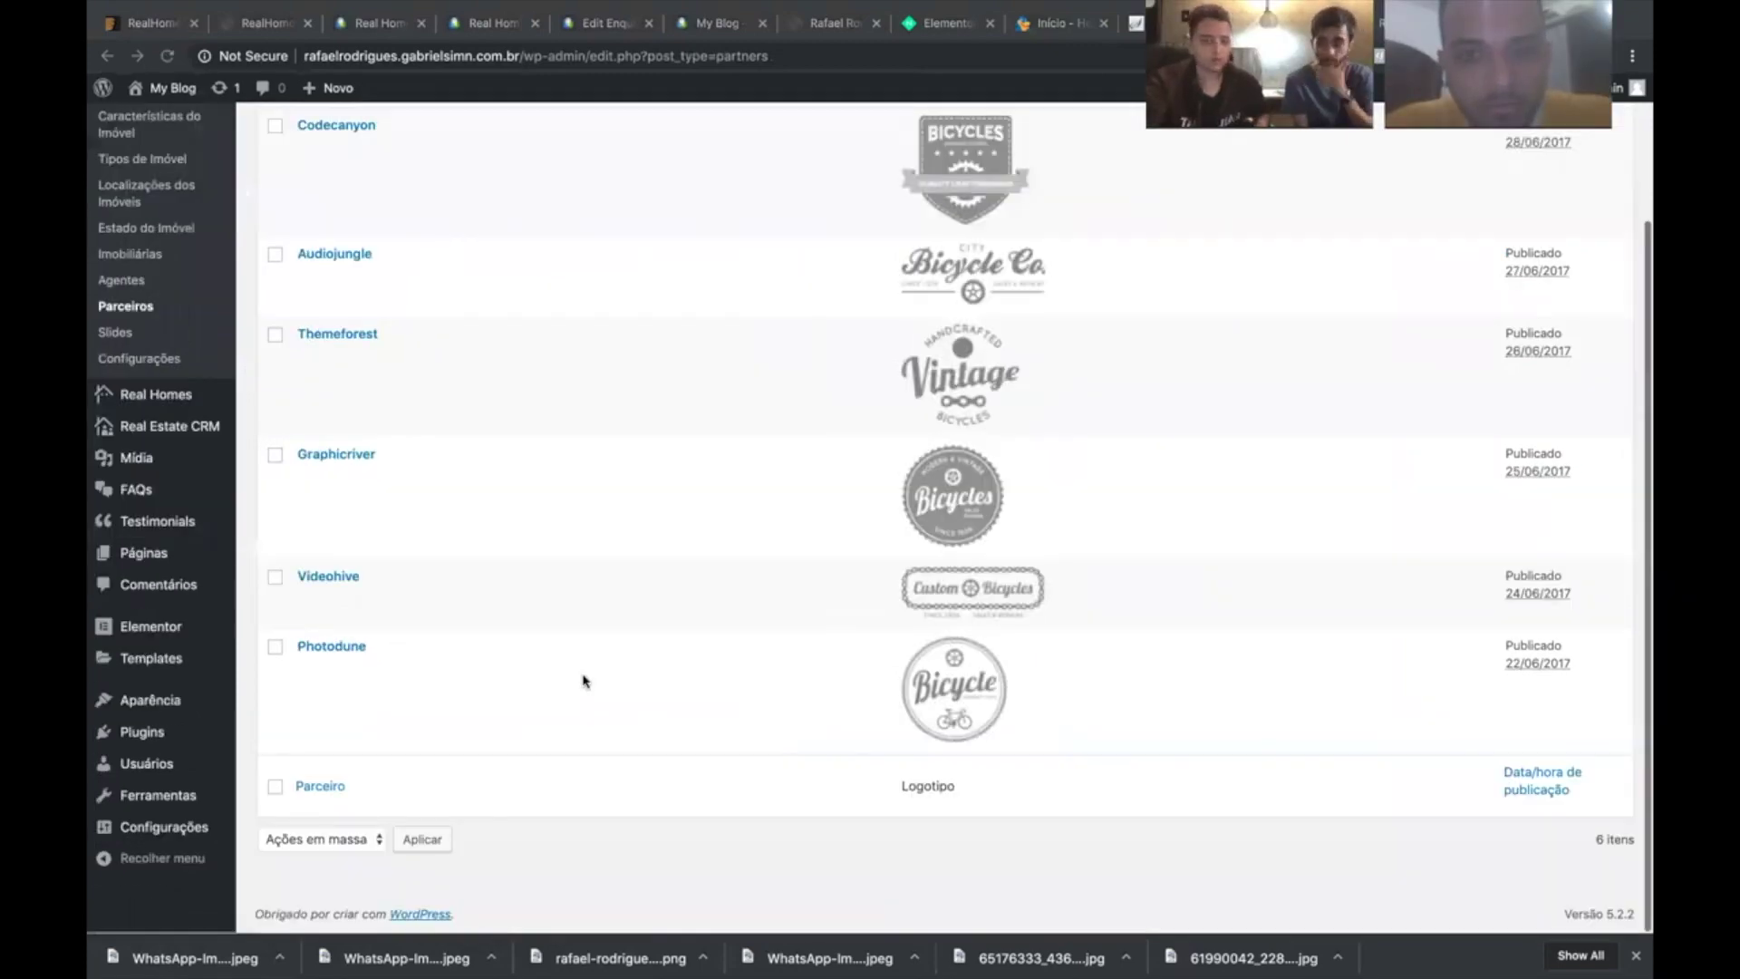
scroll(582, 680, "up", 2)
scroll(462, 369, "down", 2)
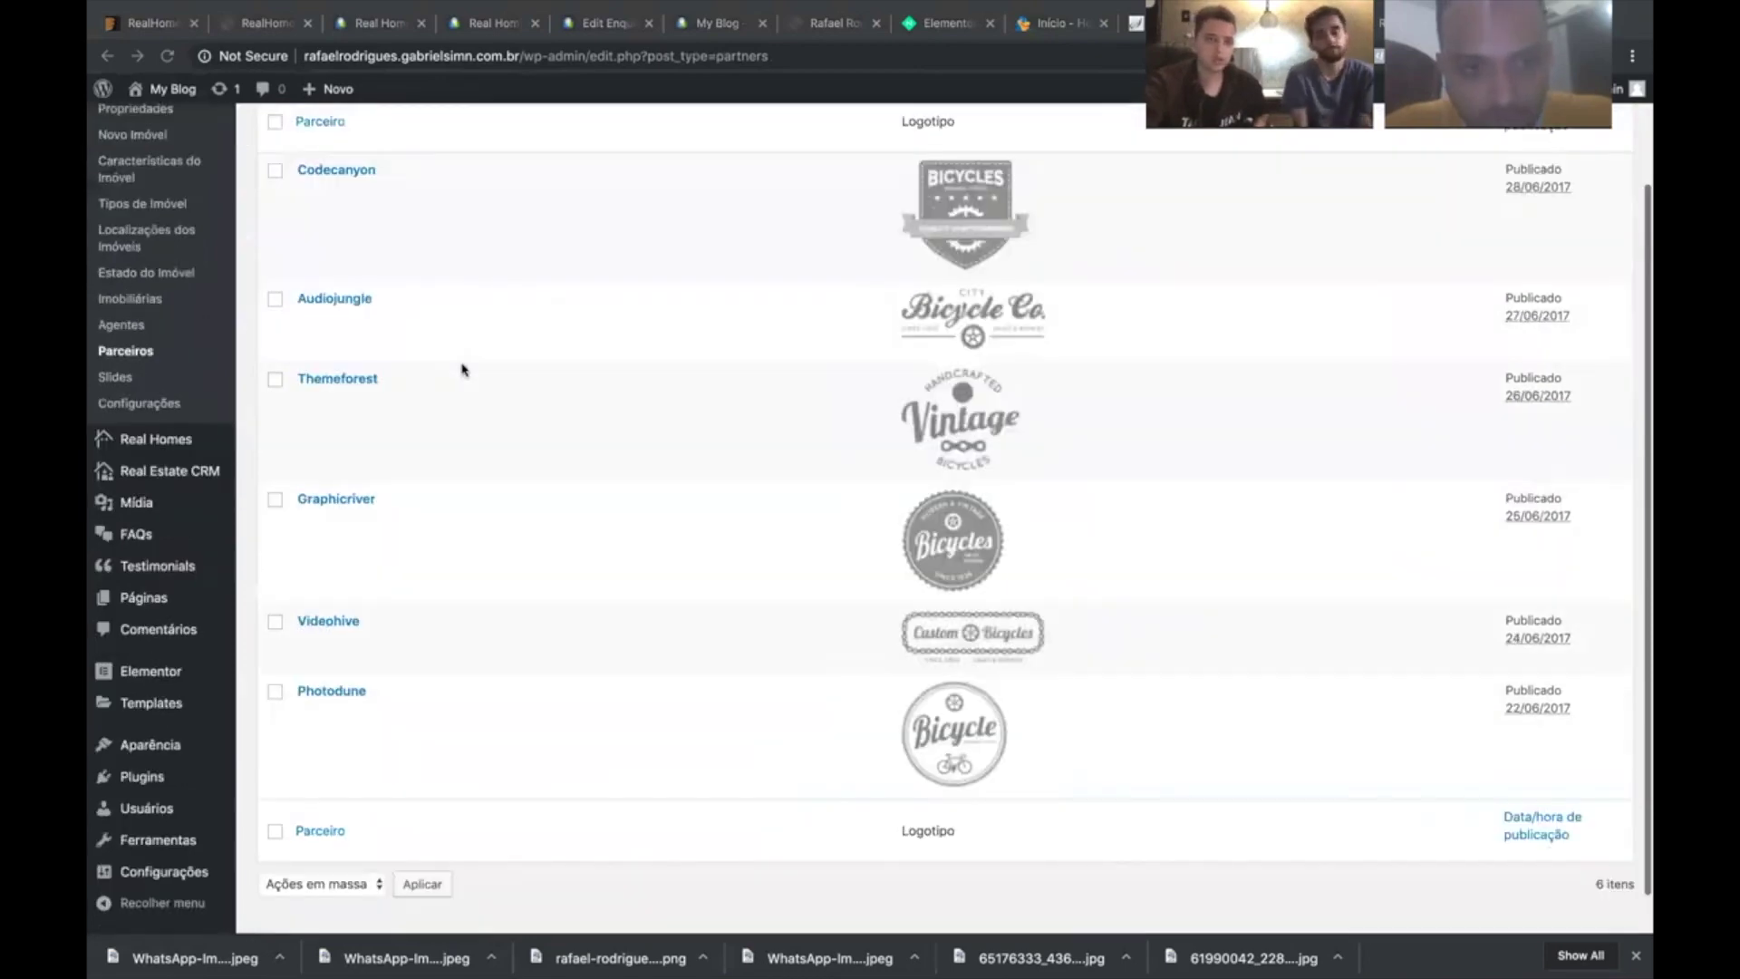
scroll(462, 369, "up", 2)
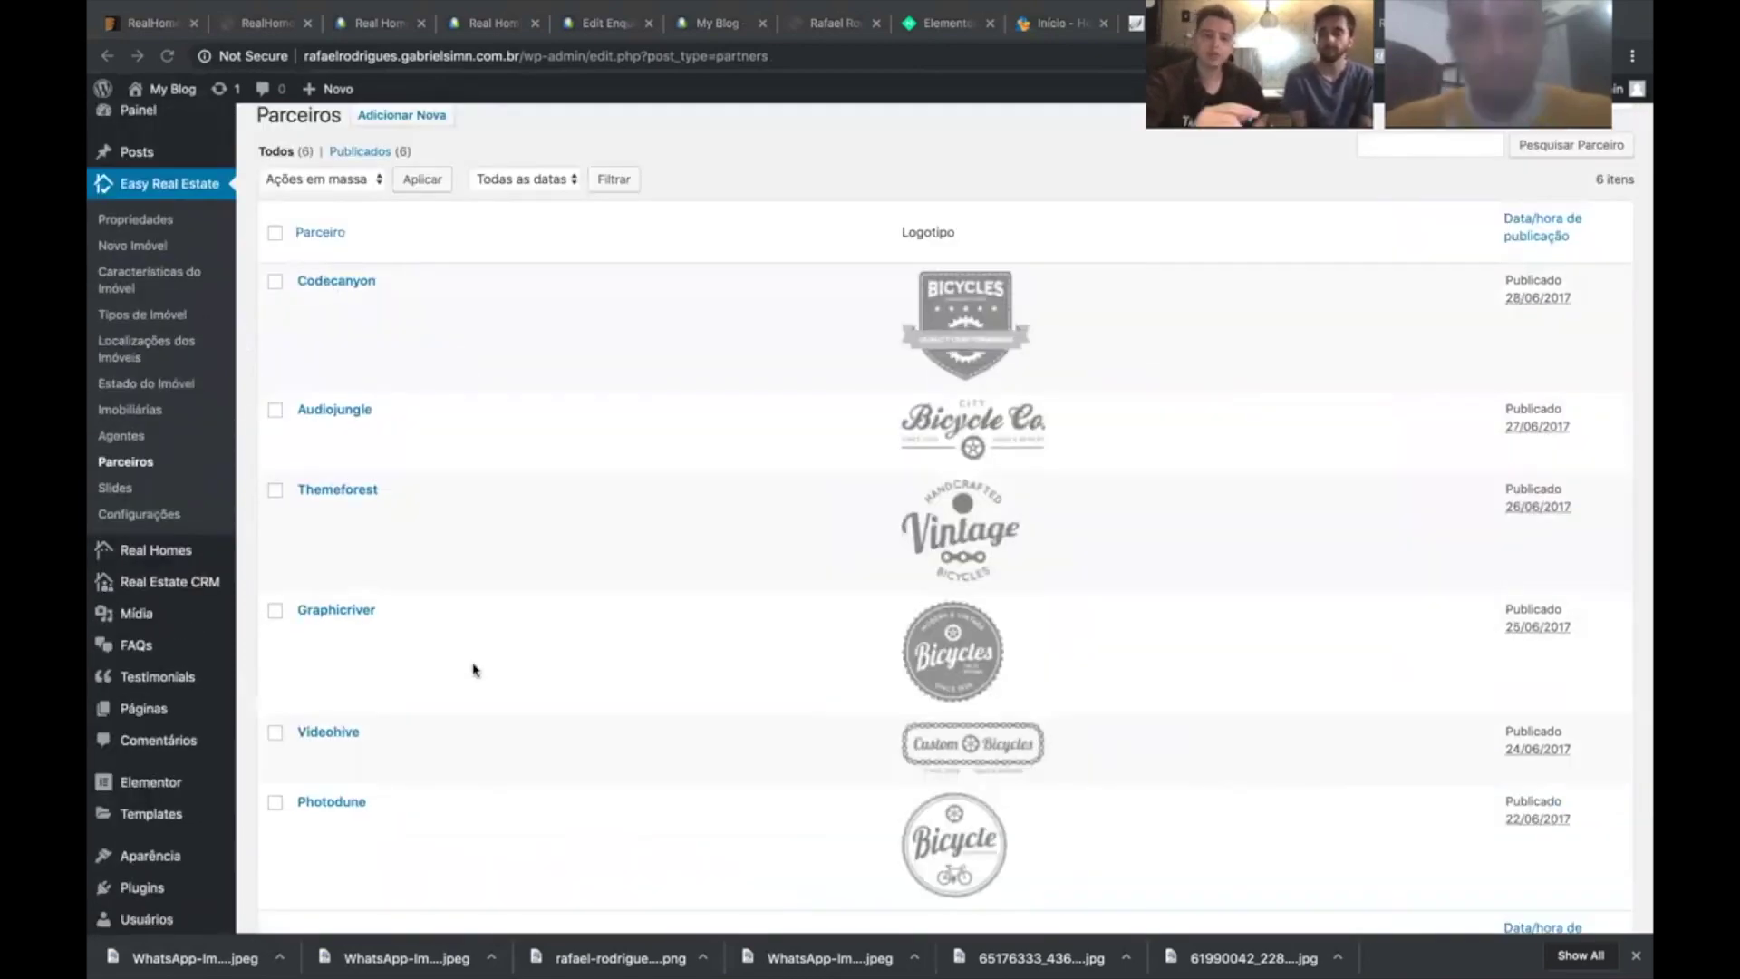
scroll(474, 668, "down", 1)
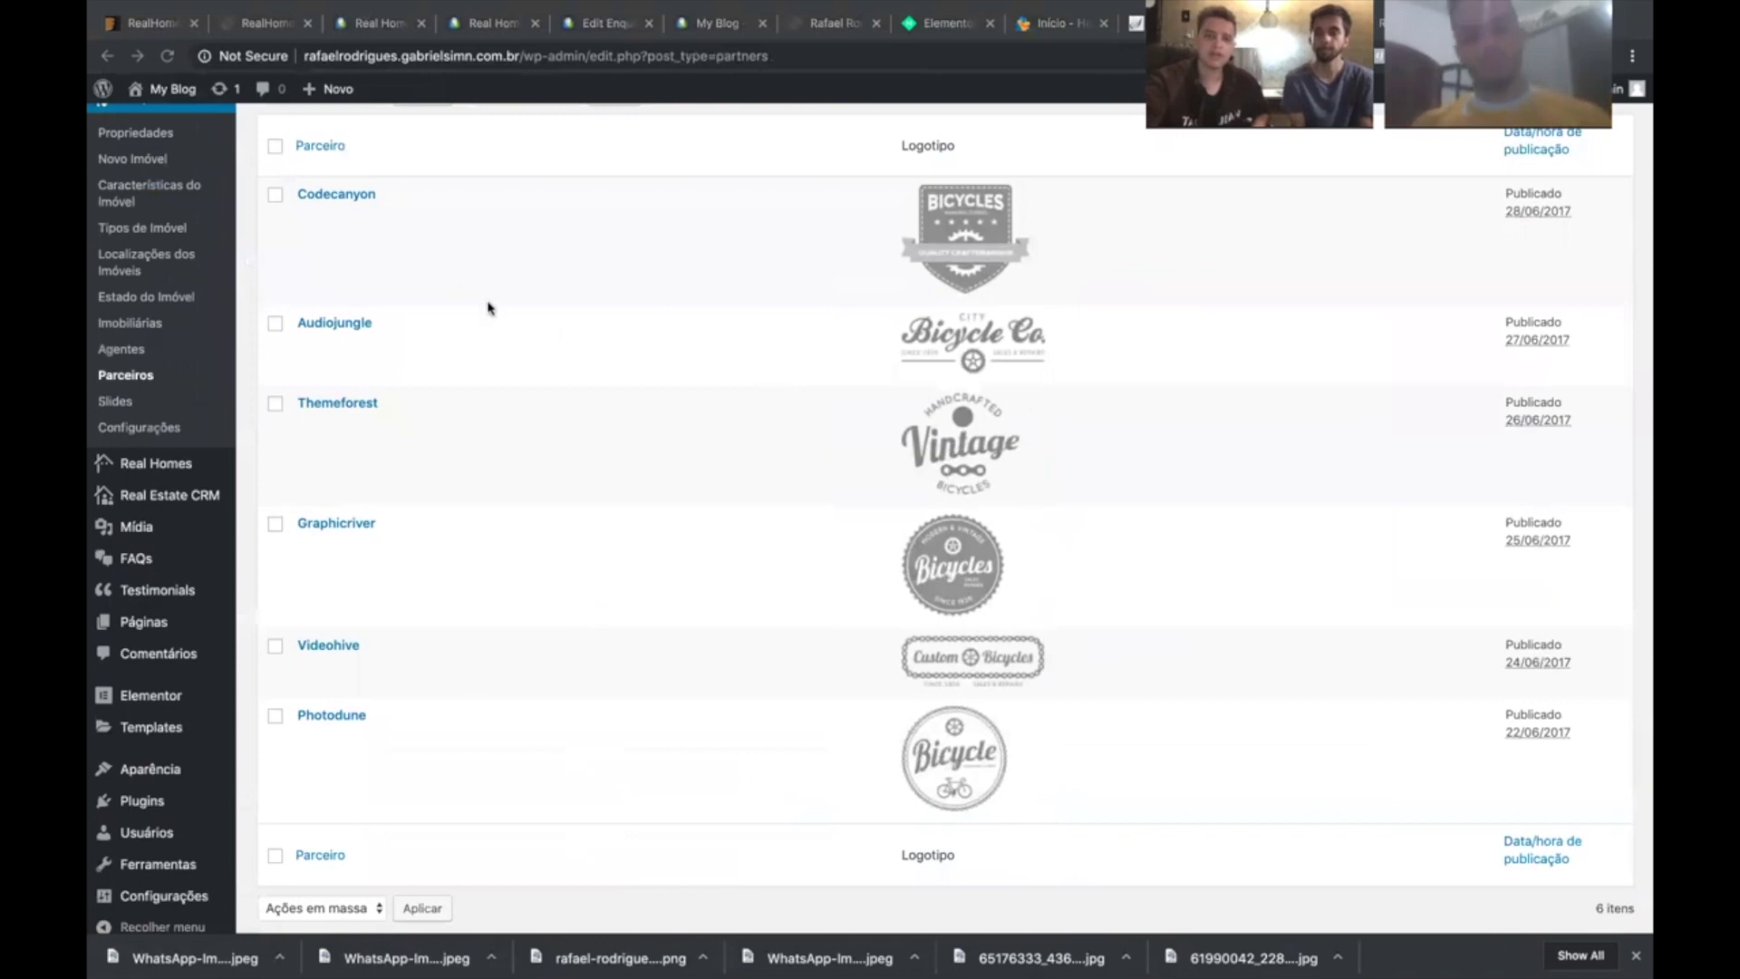
scroll(486, 303, "up", 1)
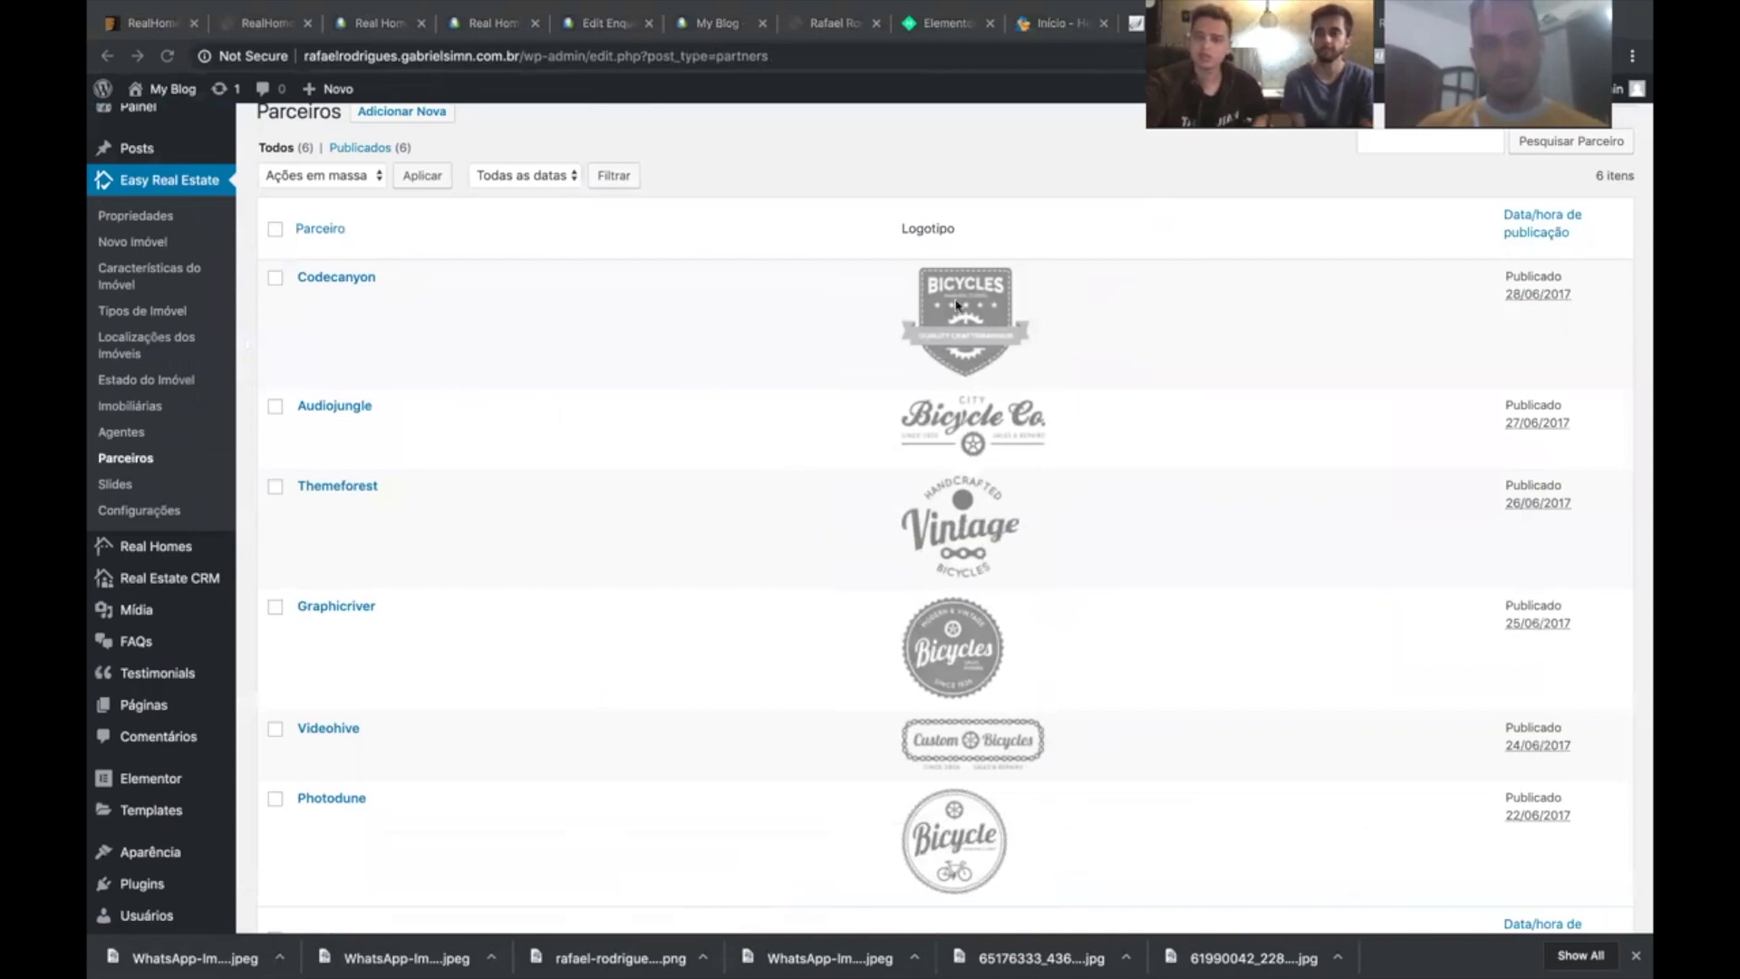
scroll(970, 225, "down", 2)
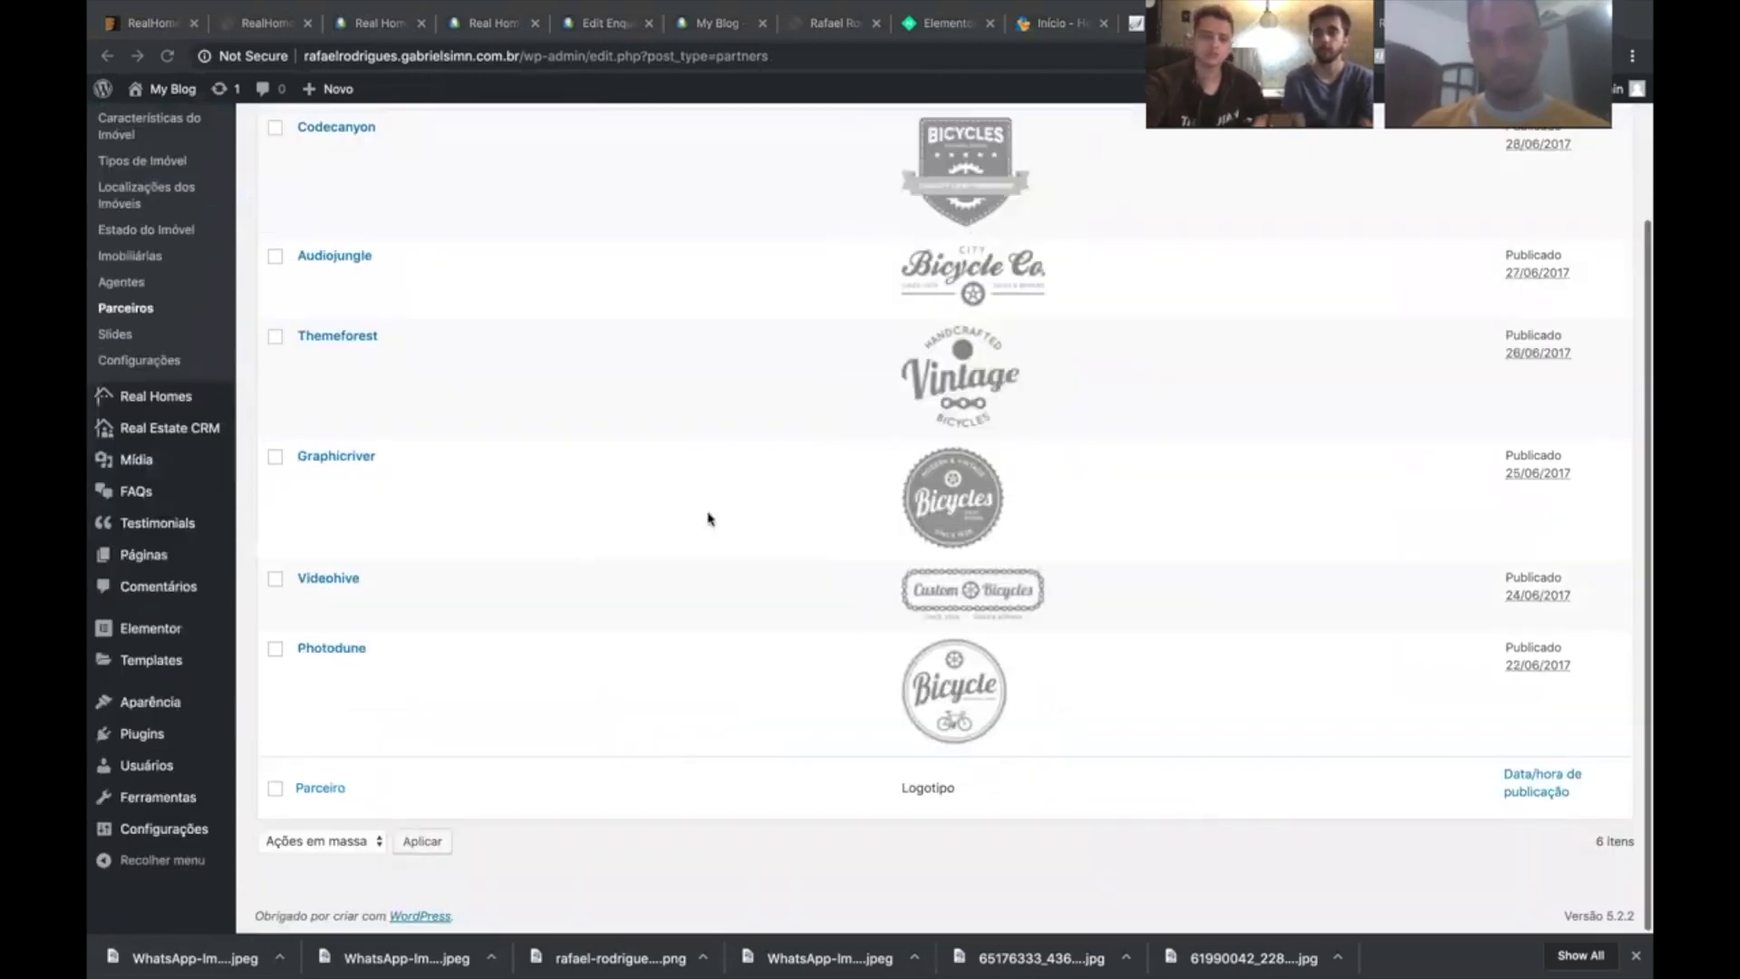
scroll(272, 283, "up", 2)
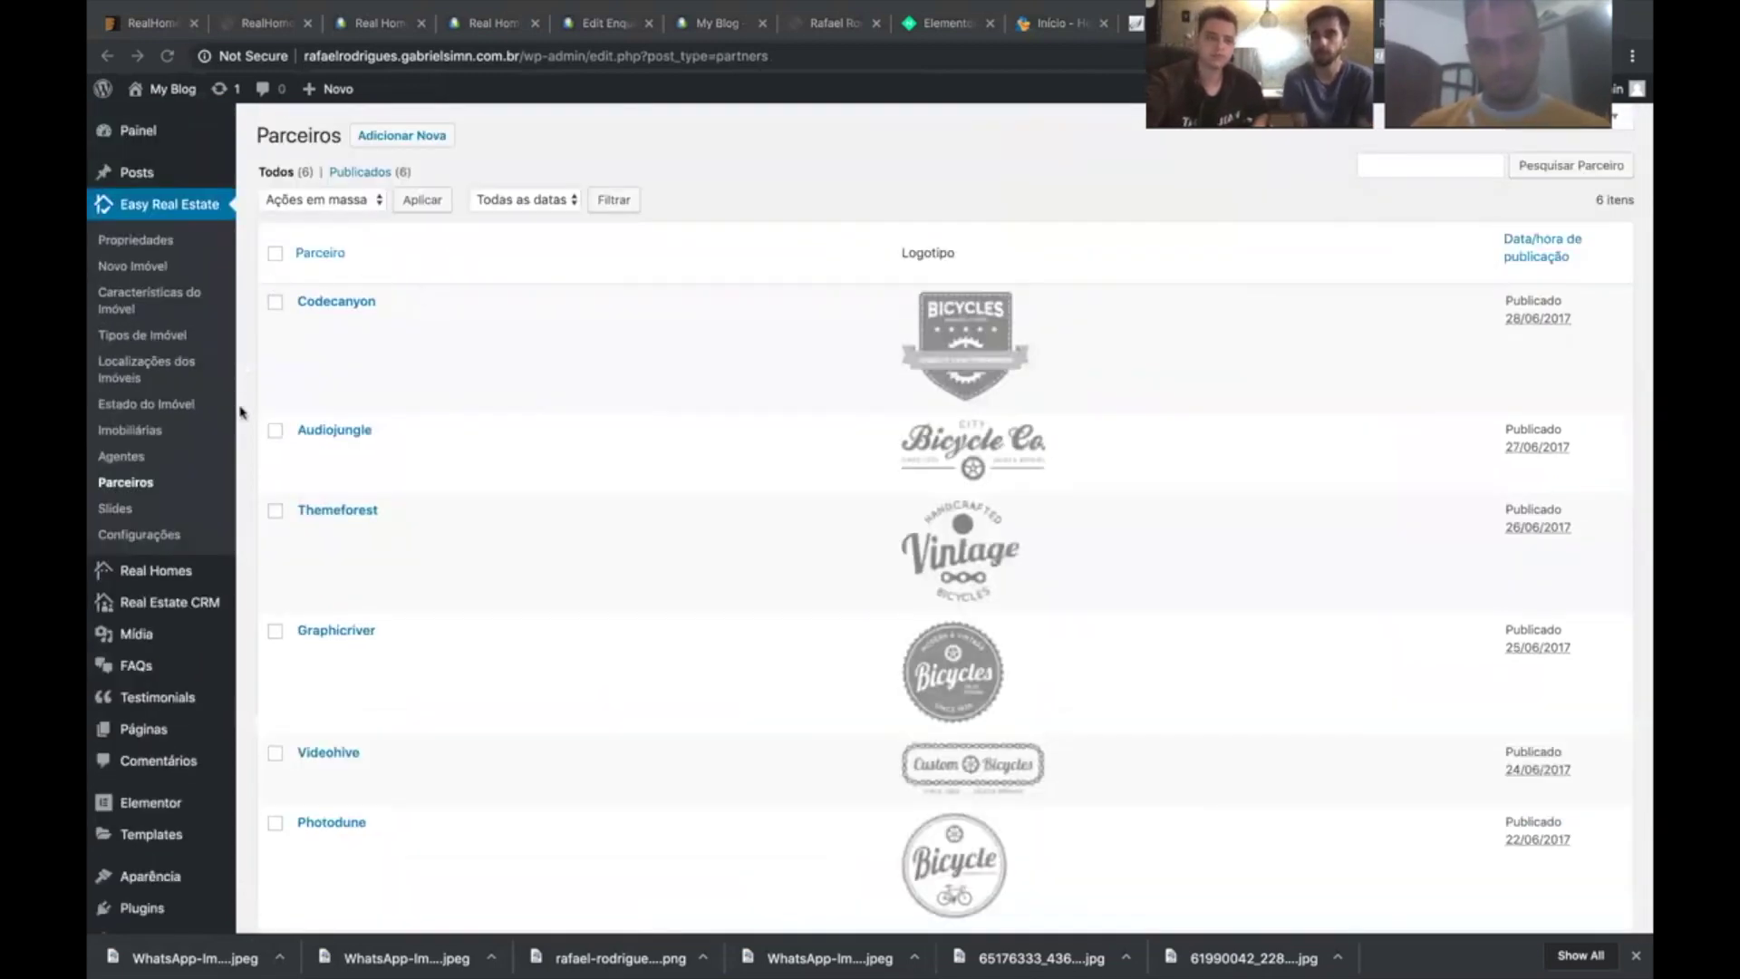
- Glance at Slides > Add New, then bulk-trash both agencies from Imobiliárias
left_click(123, 510)
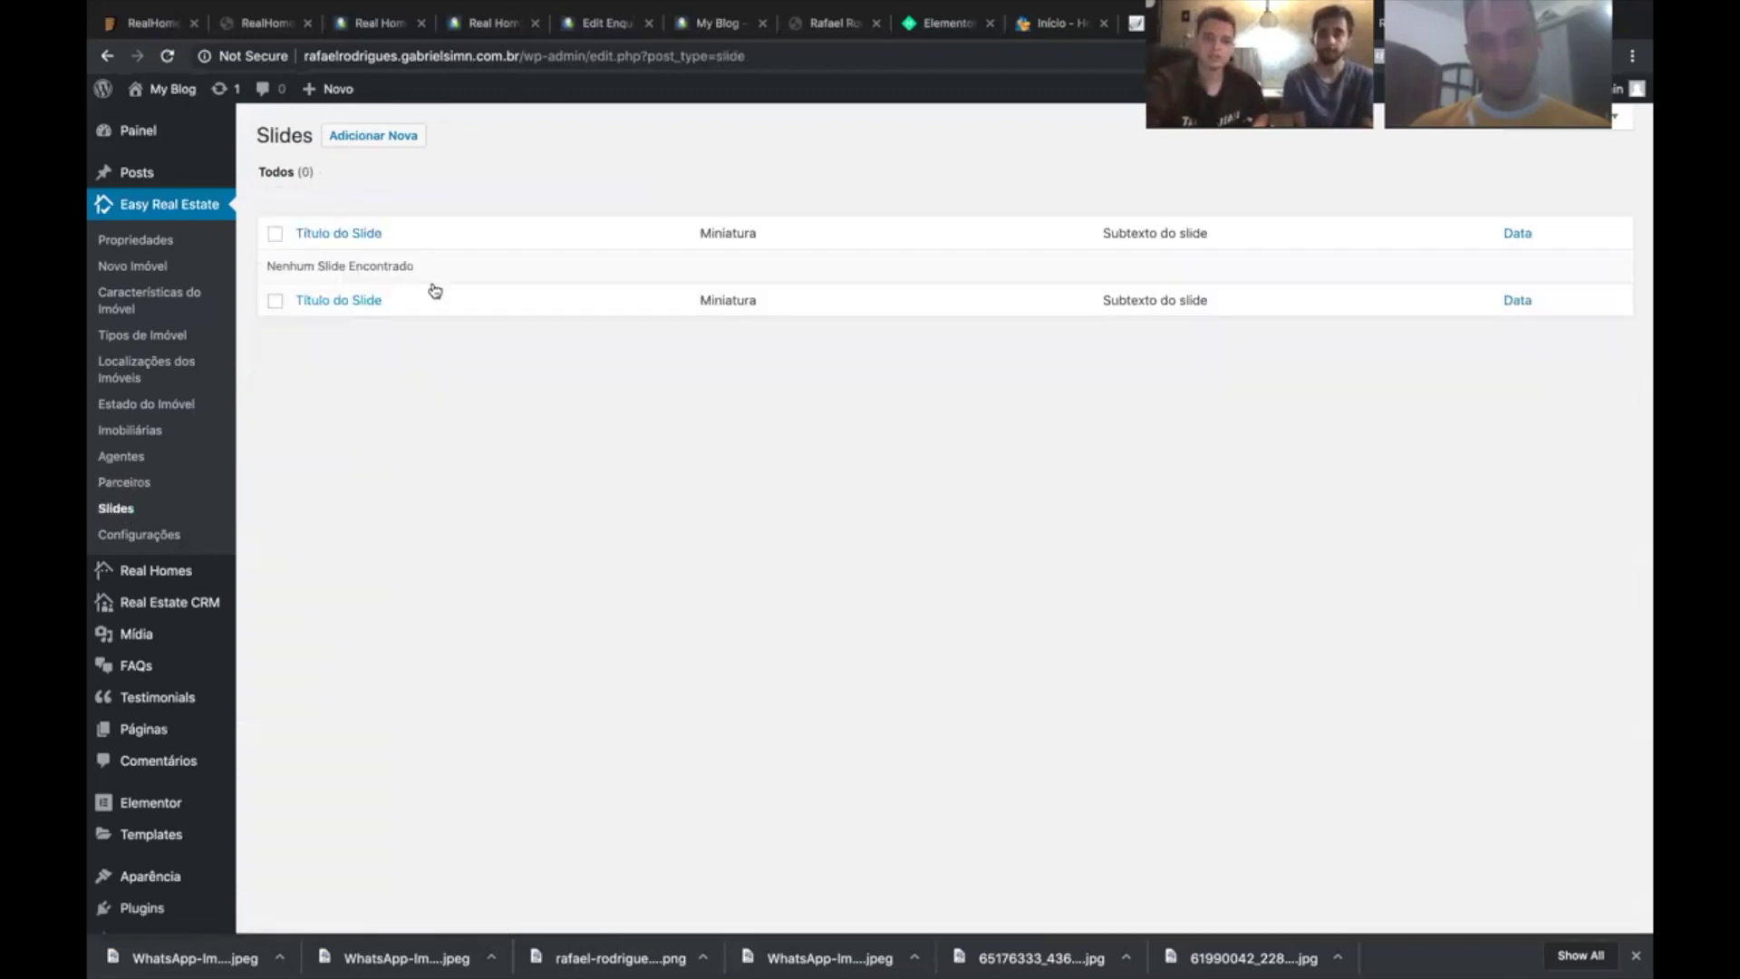
left_click(435, 291)
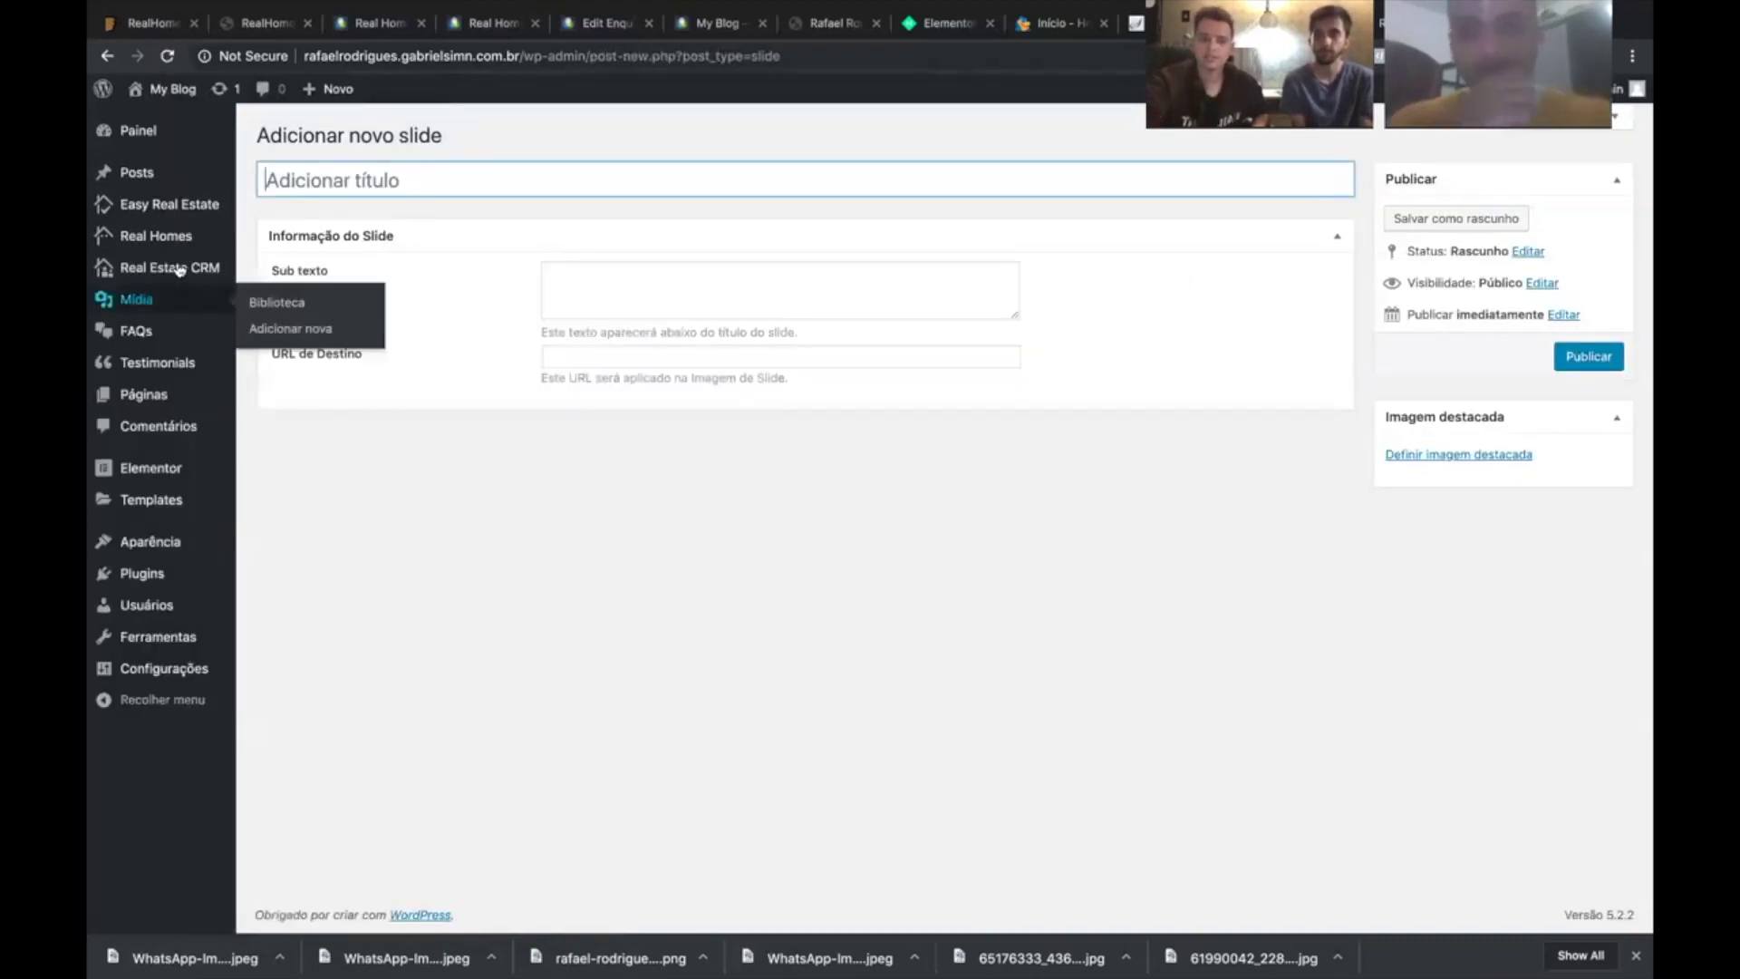
mouse_move(166, 208)
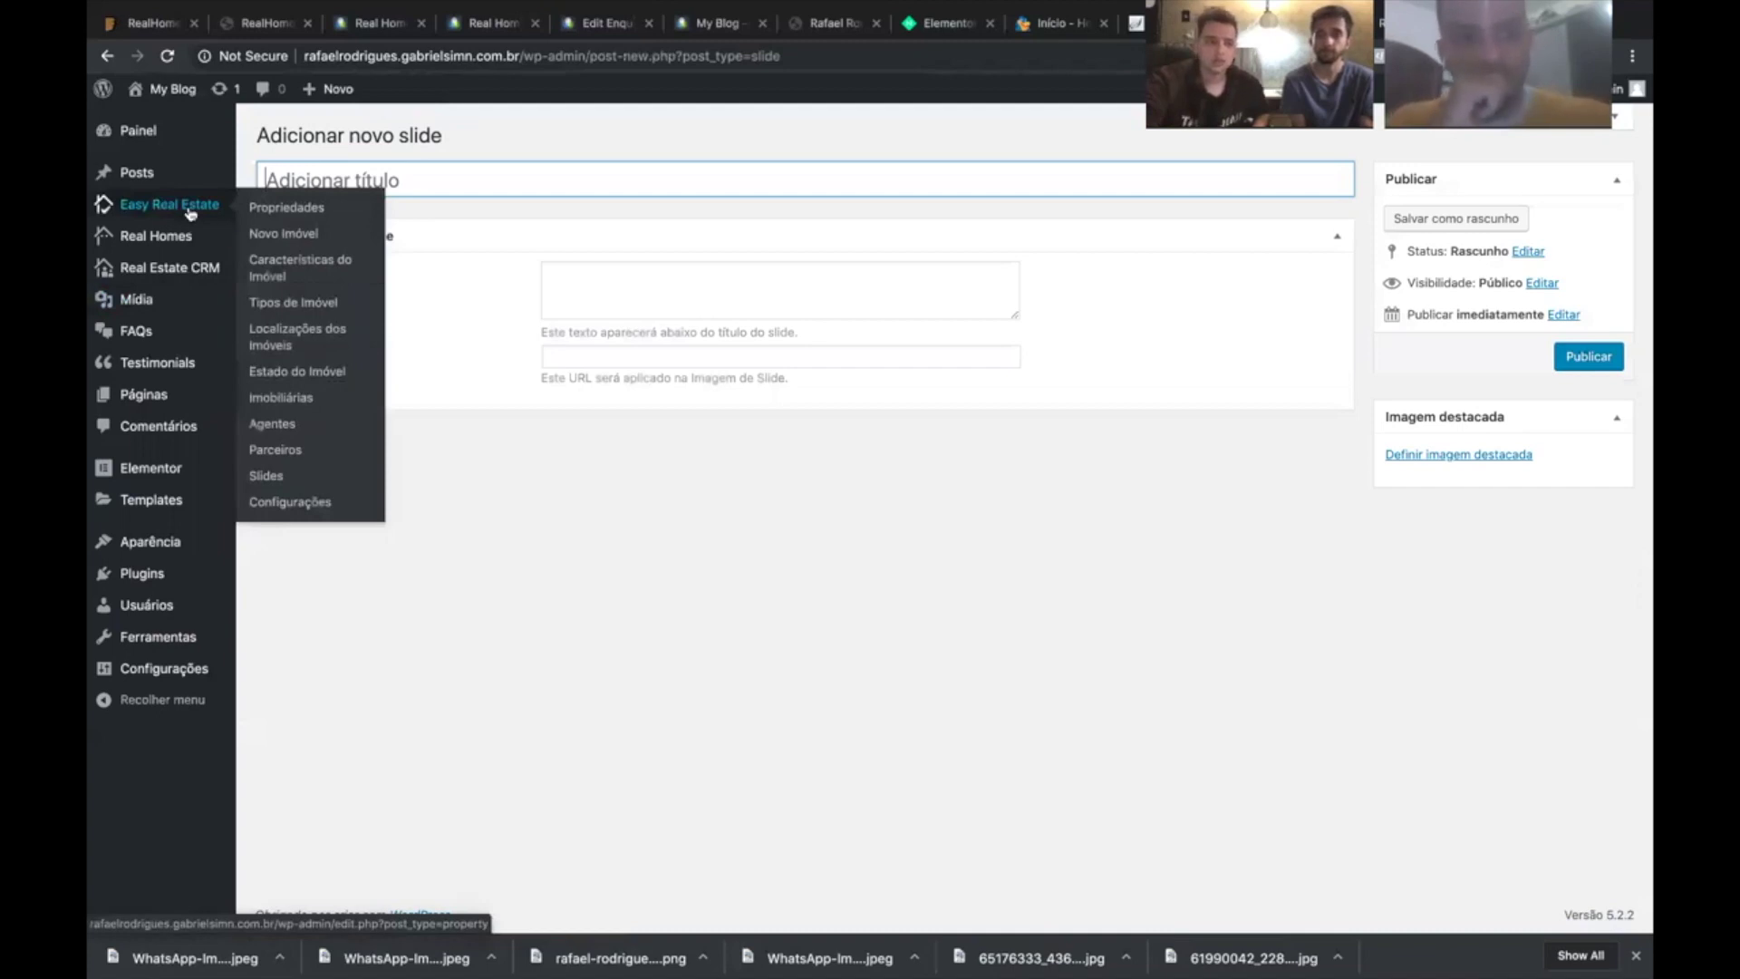
left_click(304, 399)
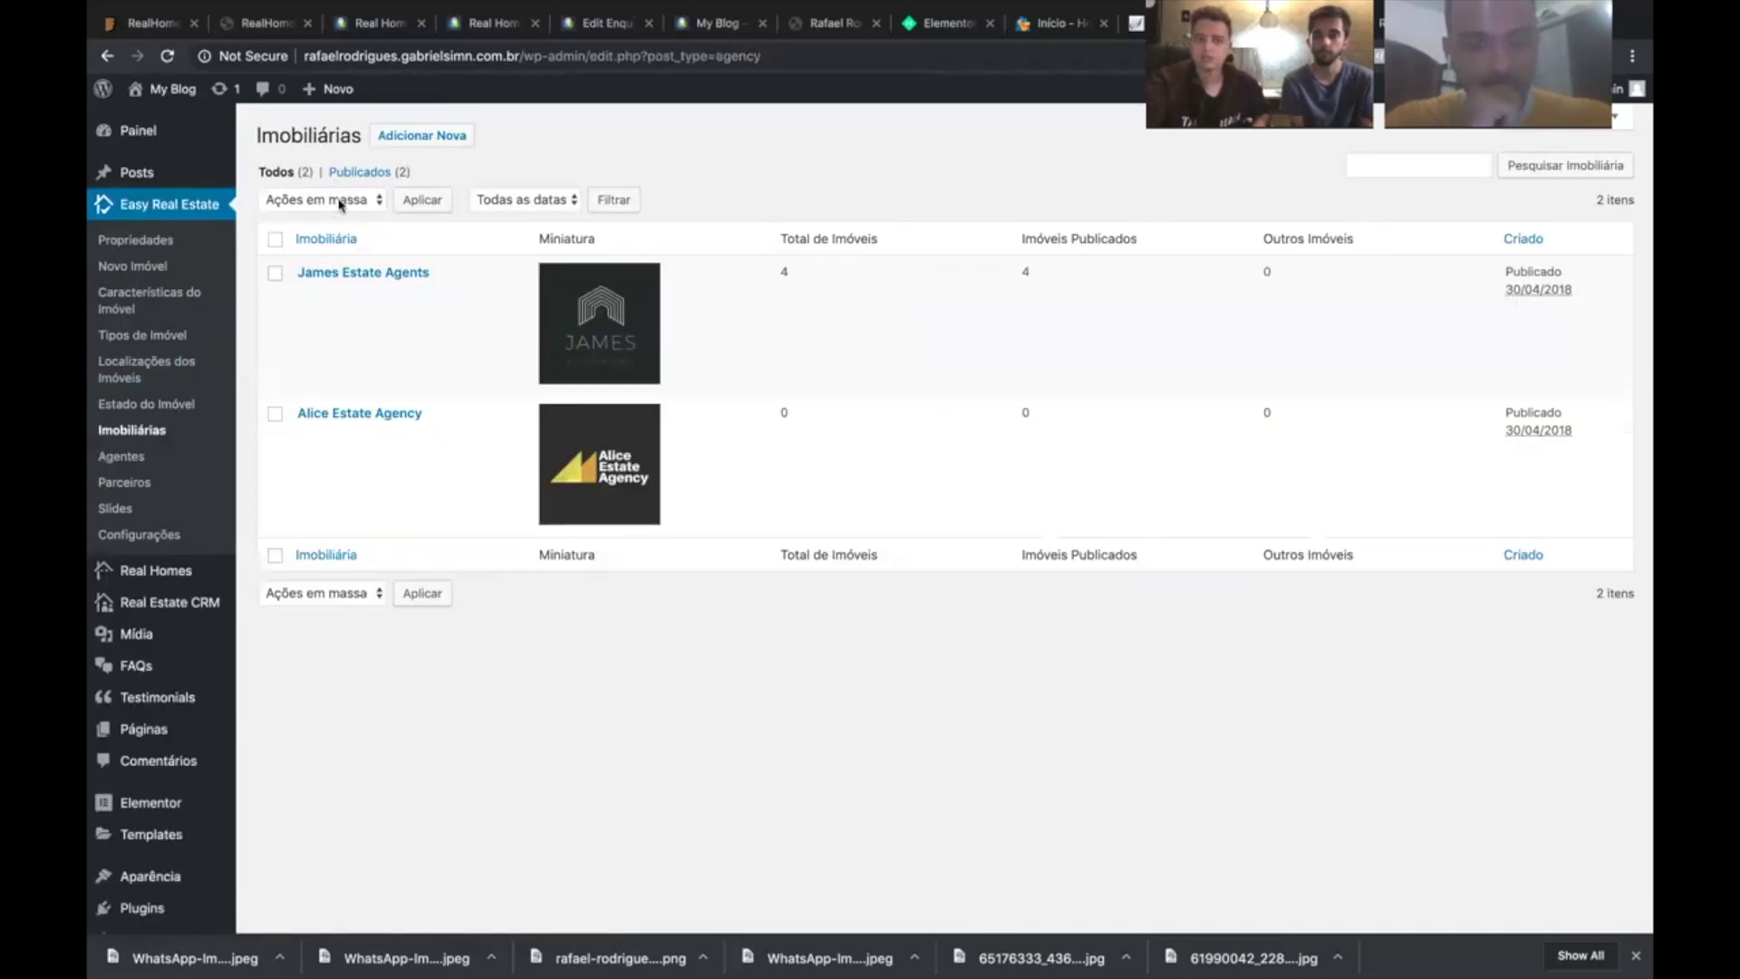
left_click(275, 239)
left_click(341, 201)
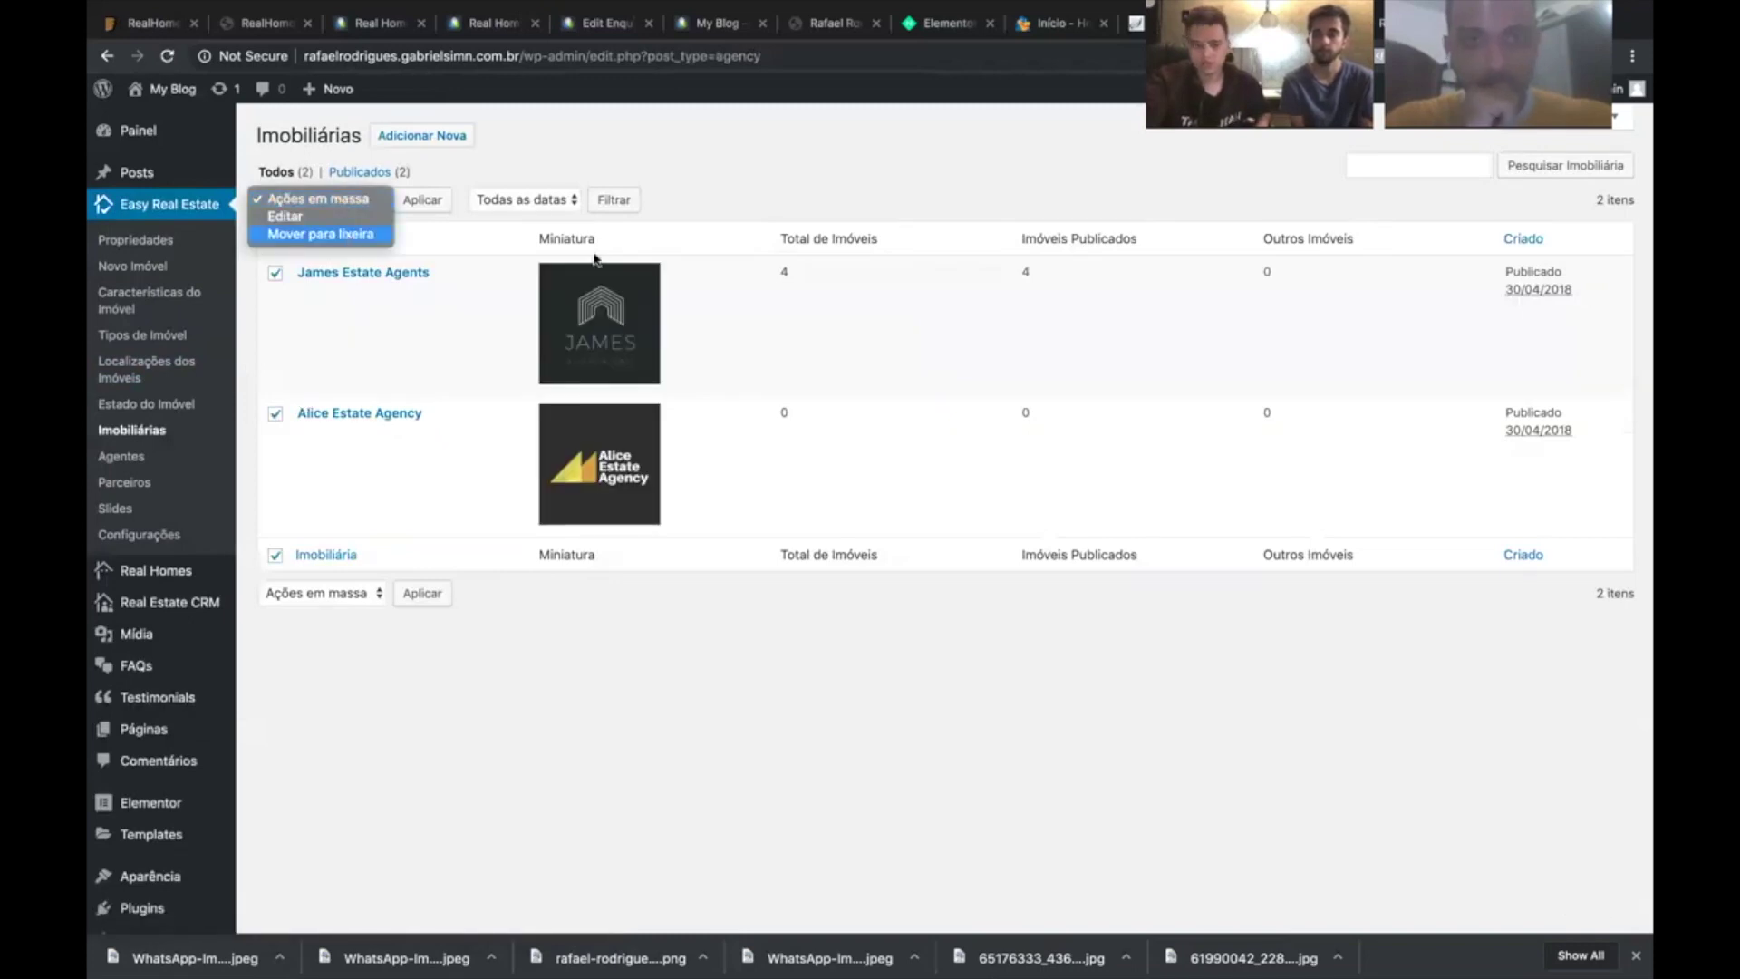
key("Return")
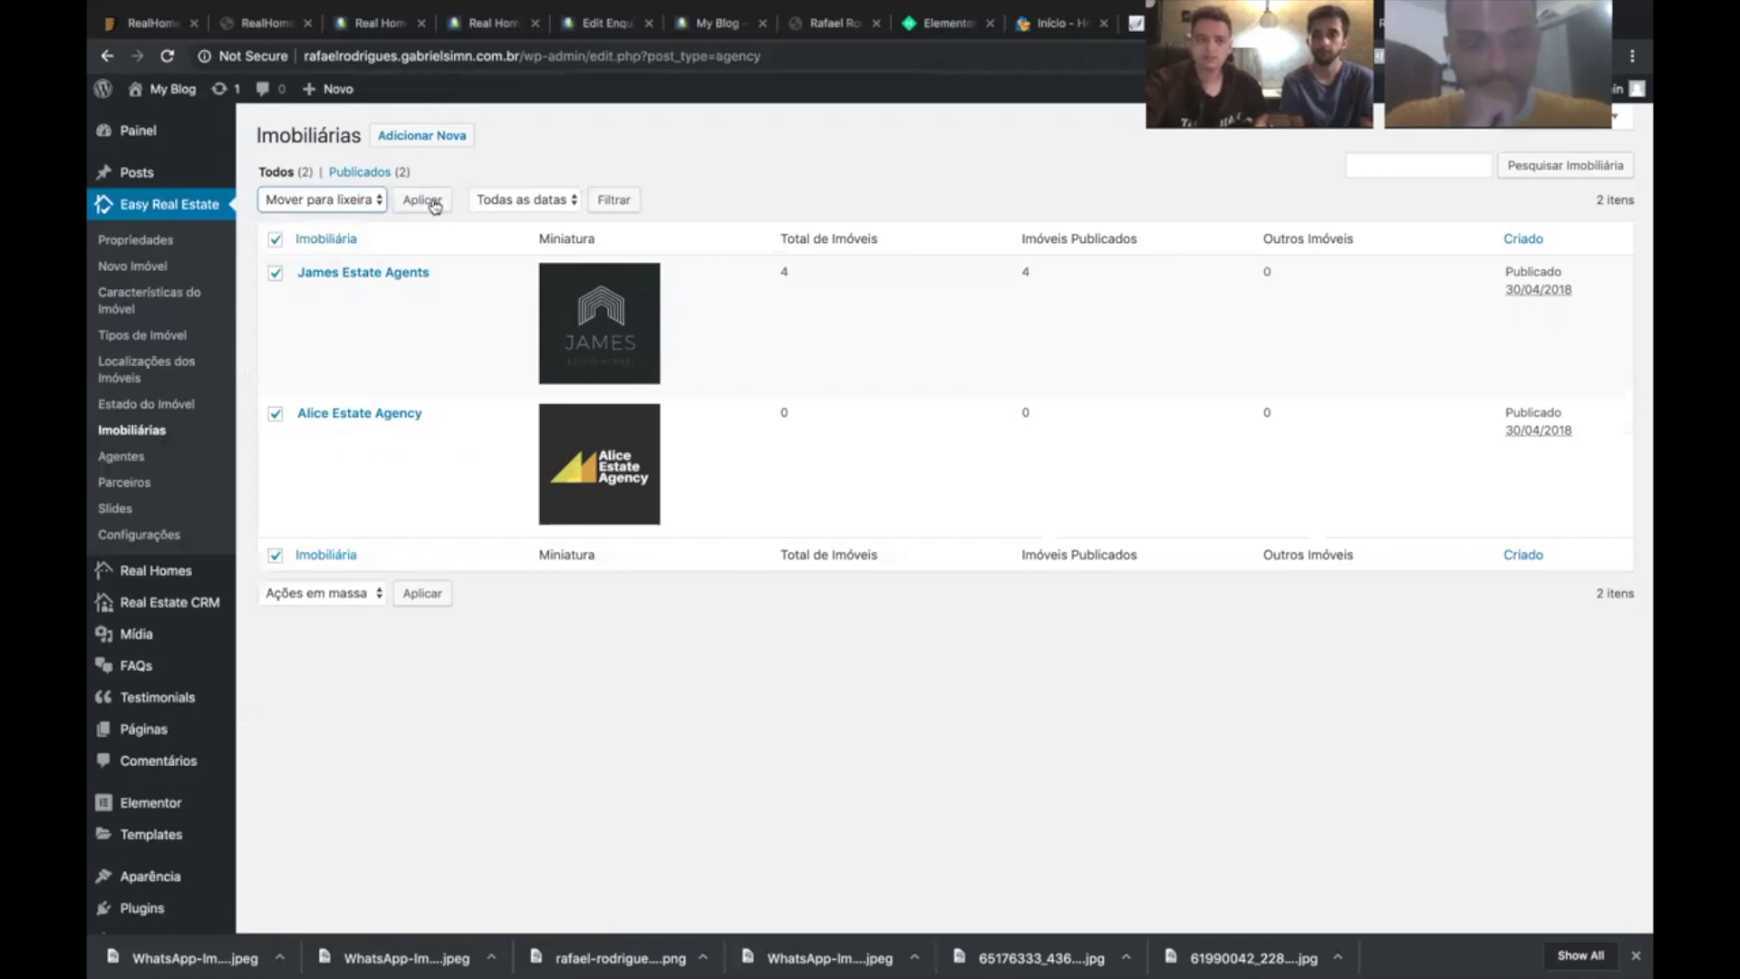
left_click(435, 206)
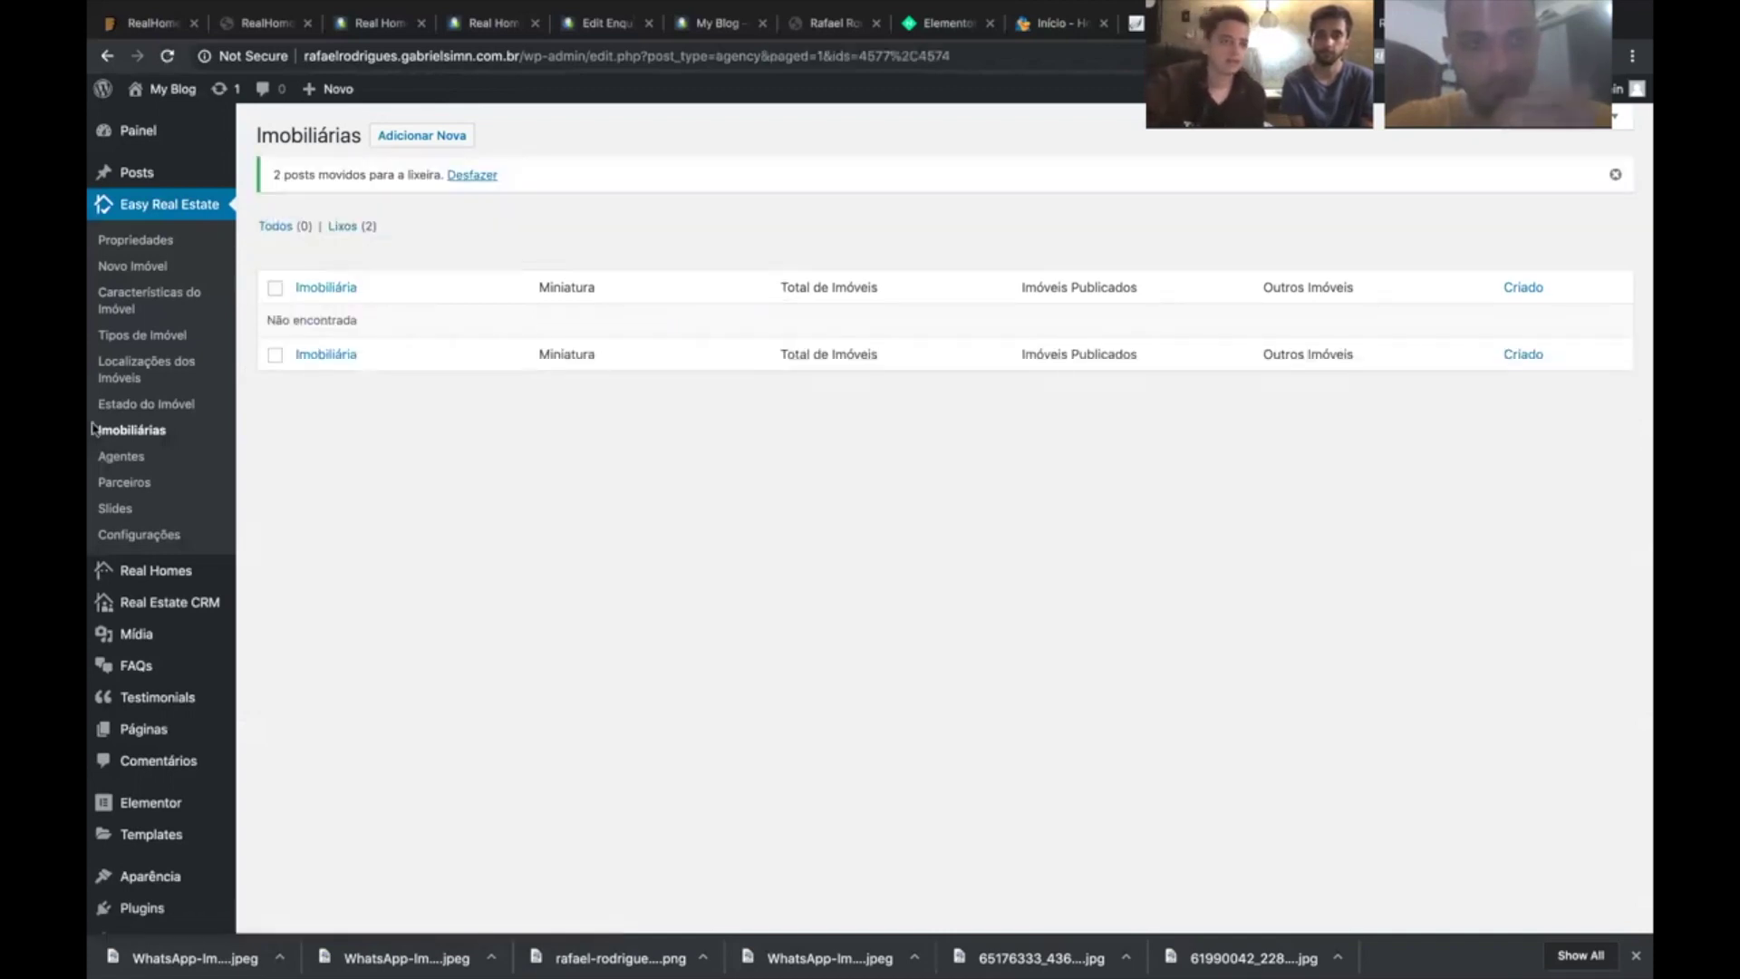
- Check property statuses, then review the city list in Localizações dos Imóveis
left_click(163, 412)
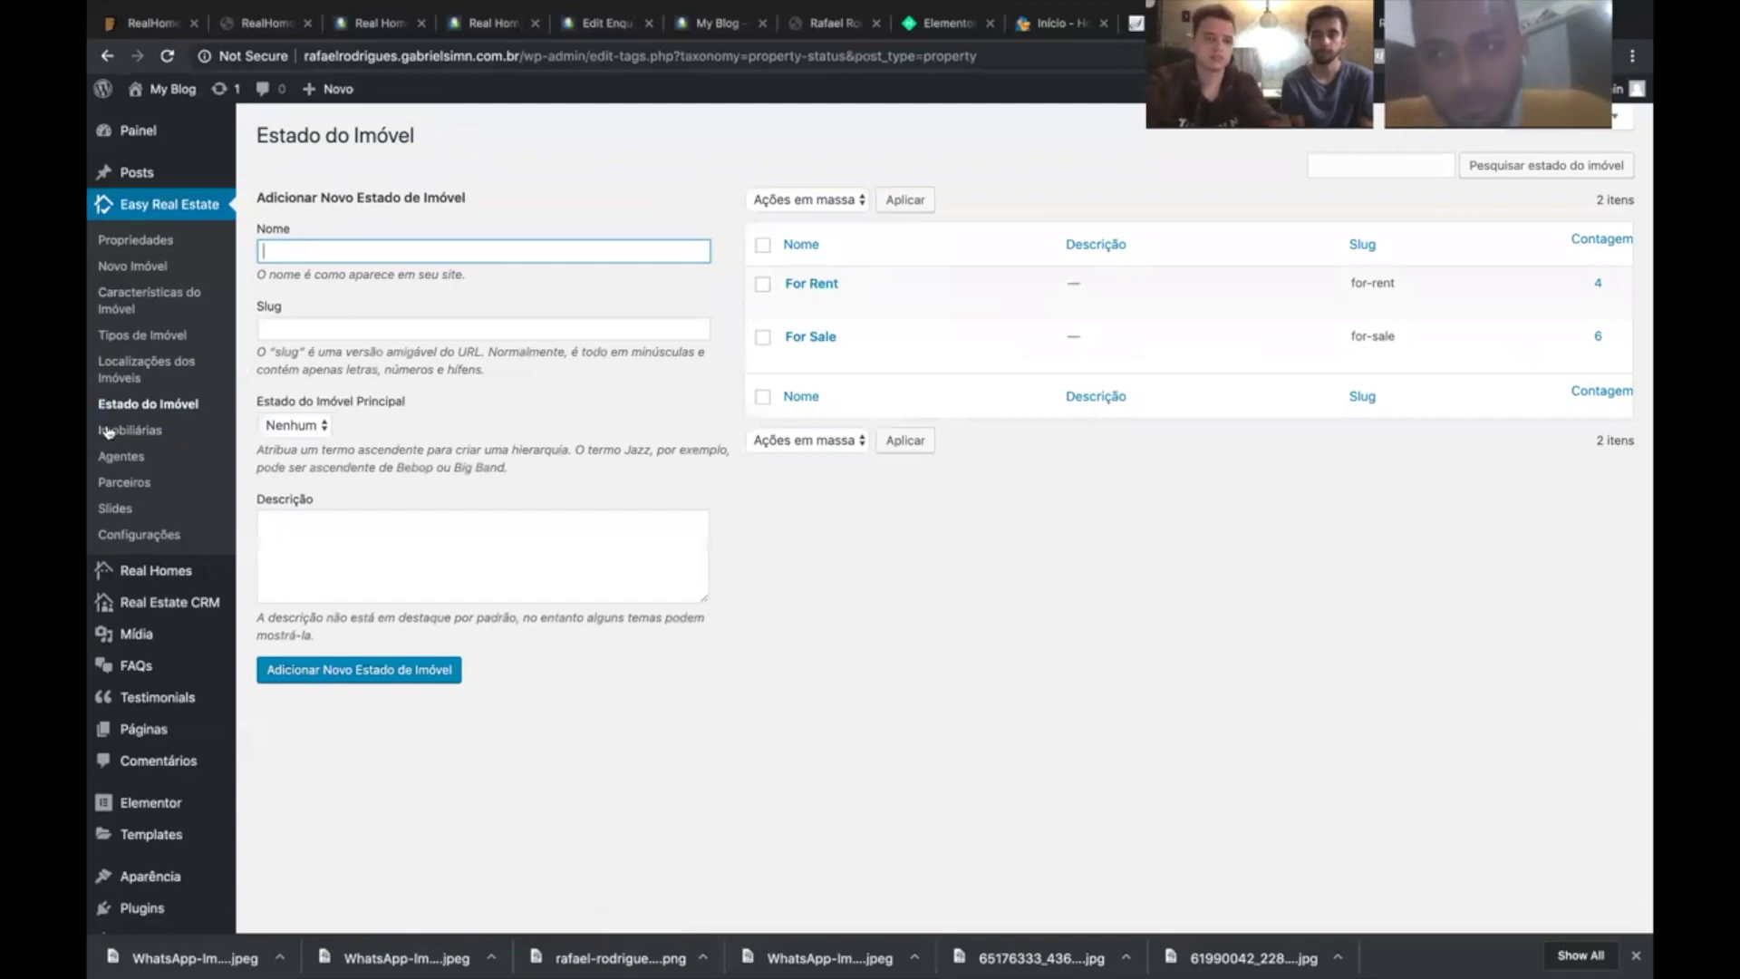
left_click(127, 377)
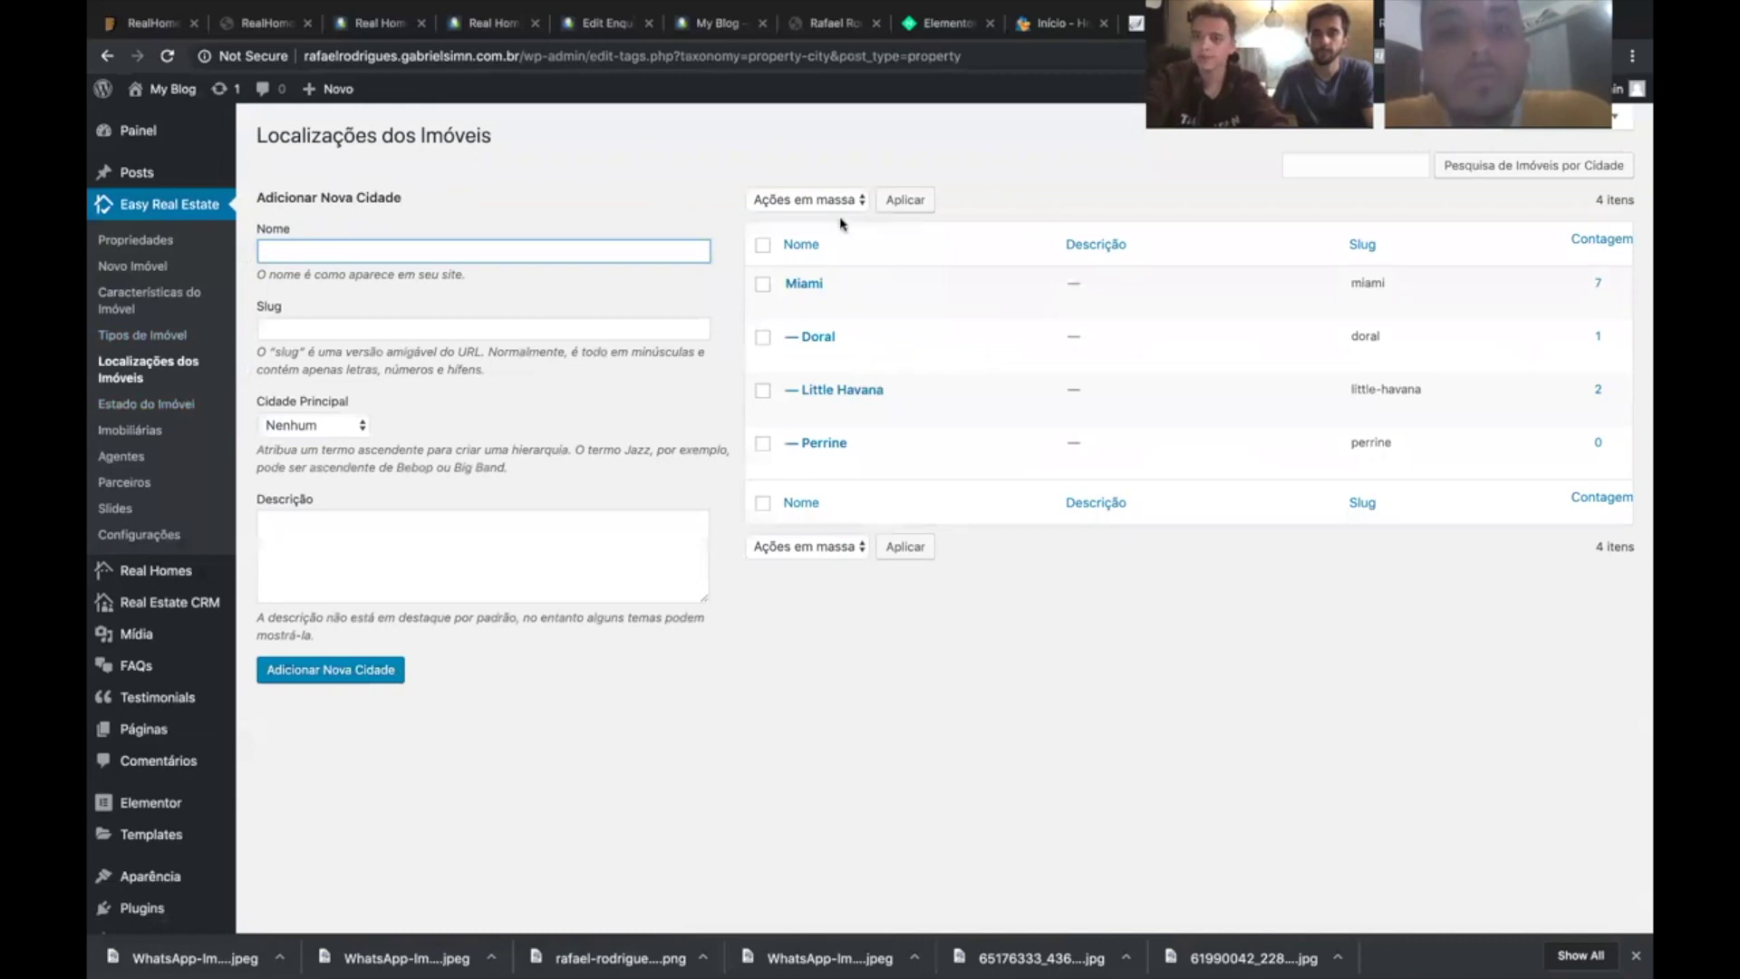
mouse_move(837, 314)
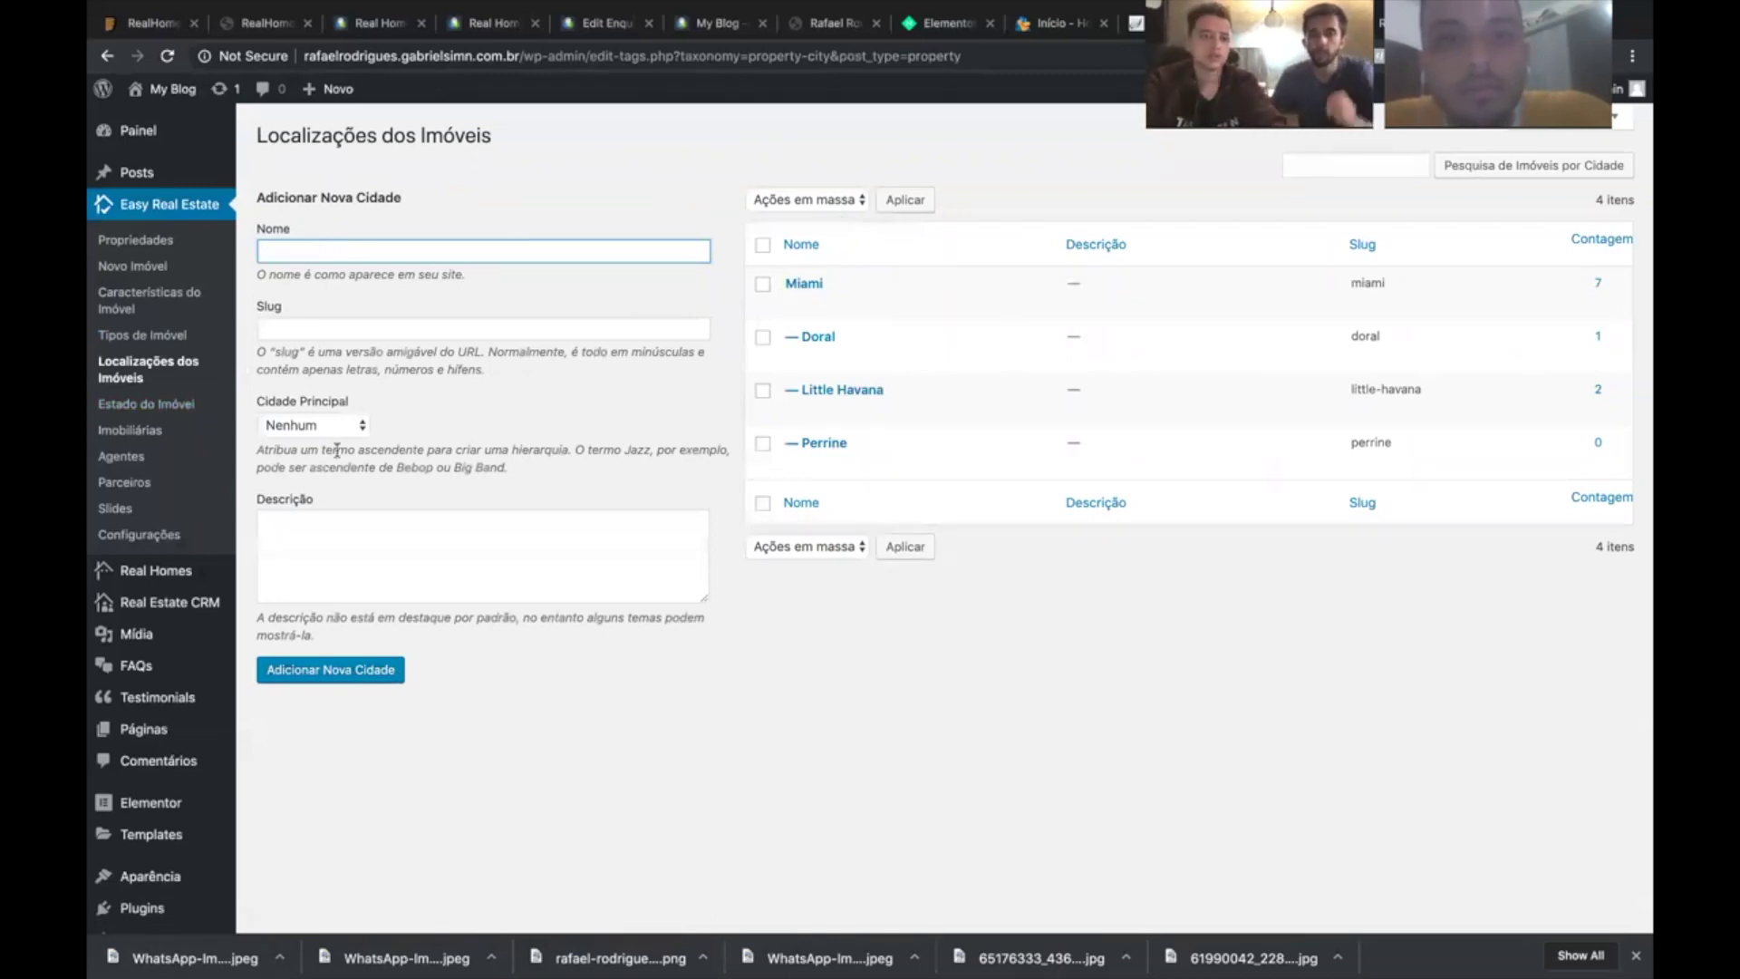
left_click_drag(436, 199, 258, 198)
left_click(260, 309)
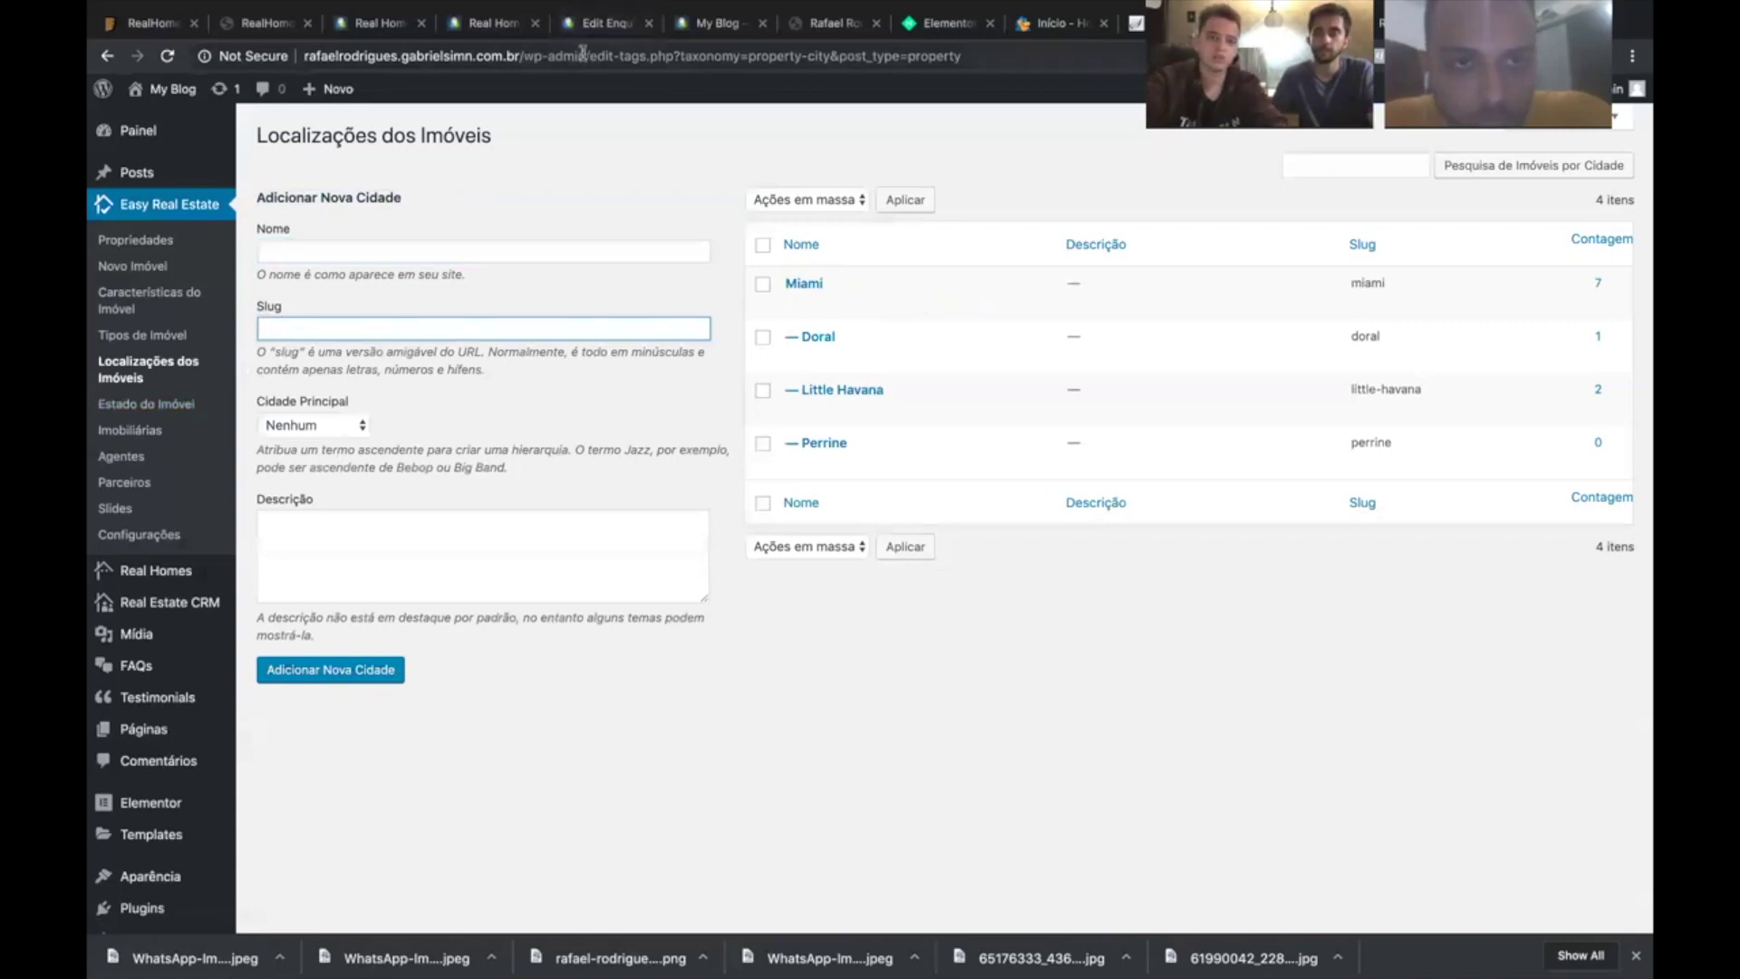
left_click_drag(584, 56, 523, 56)
left_click(283, 322)
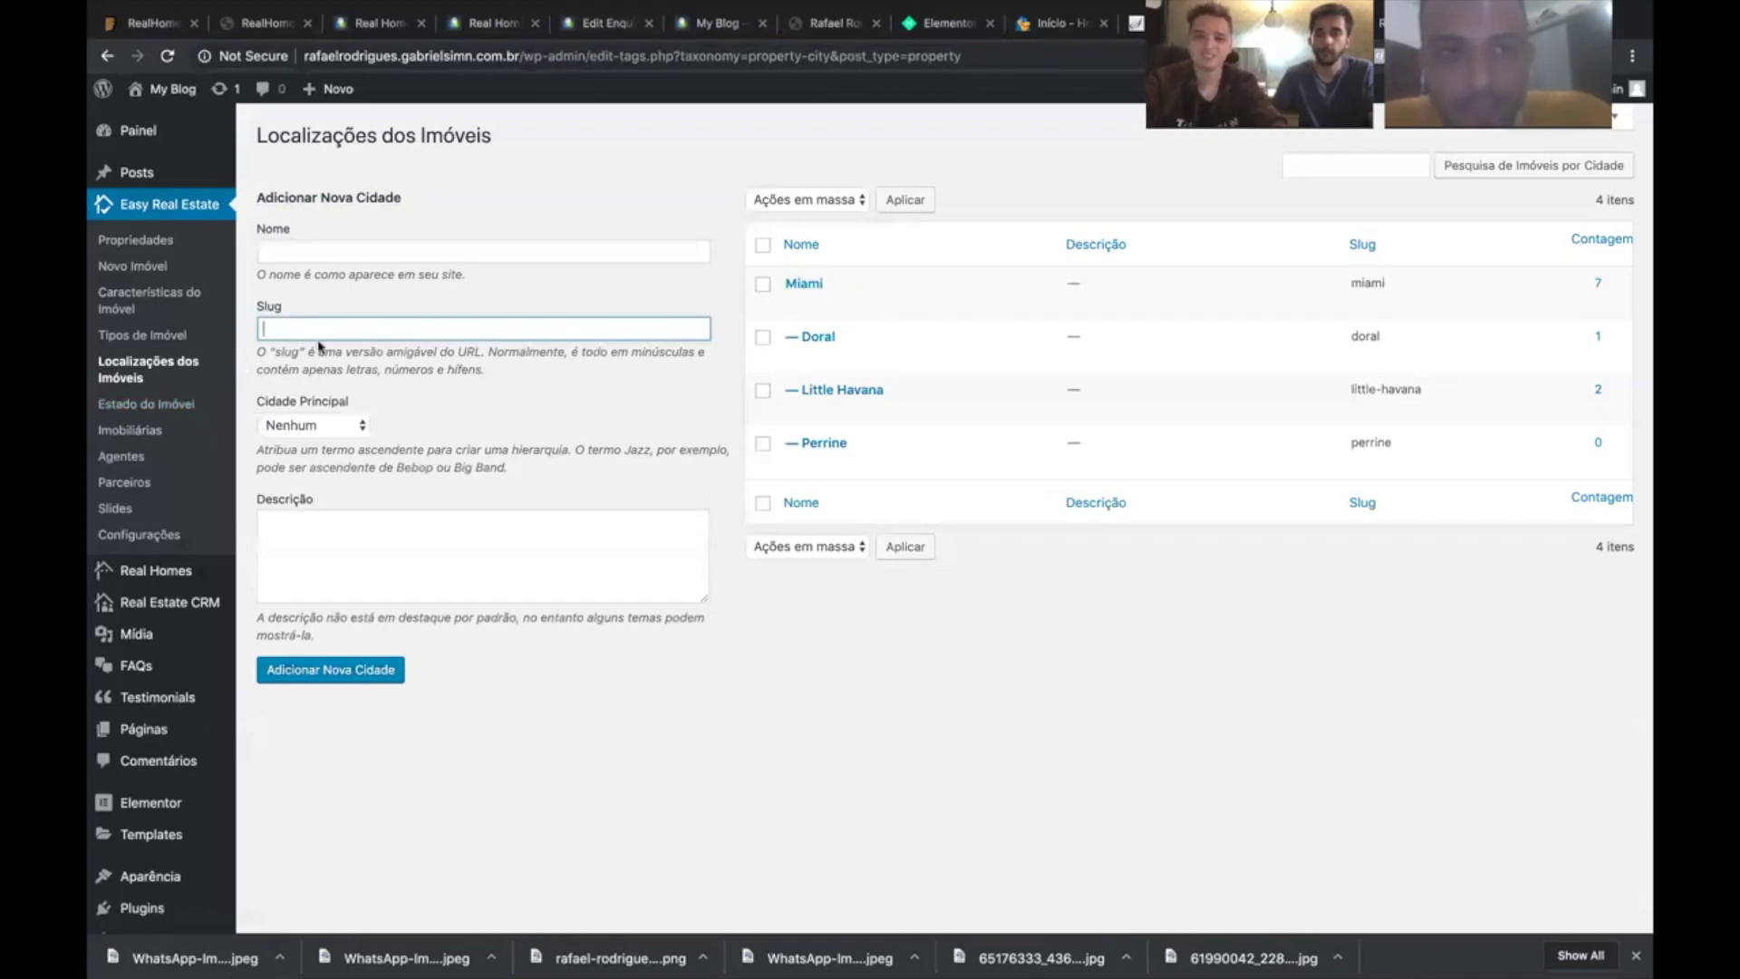
- Set Miami as the Cidade Principal in the new-city form
left_click(331, 425)
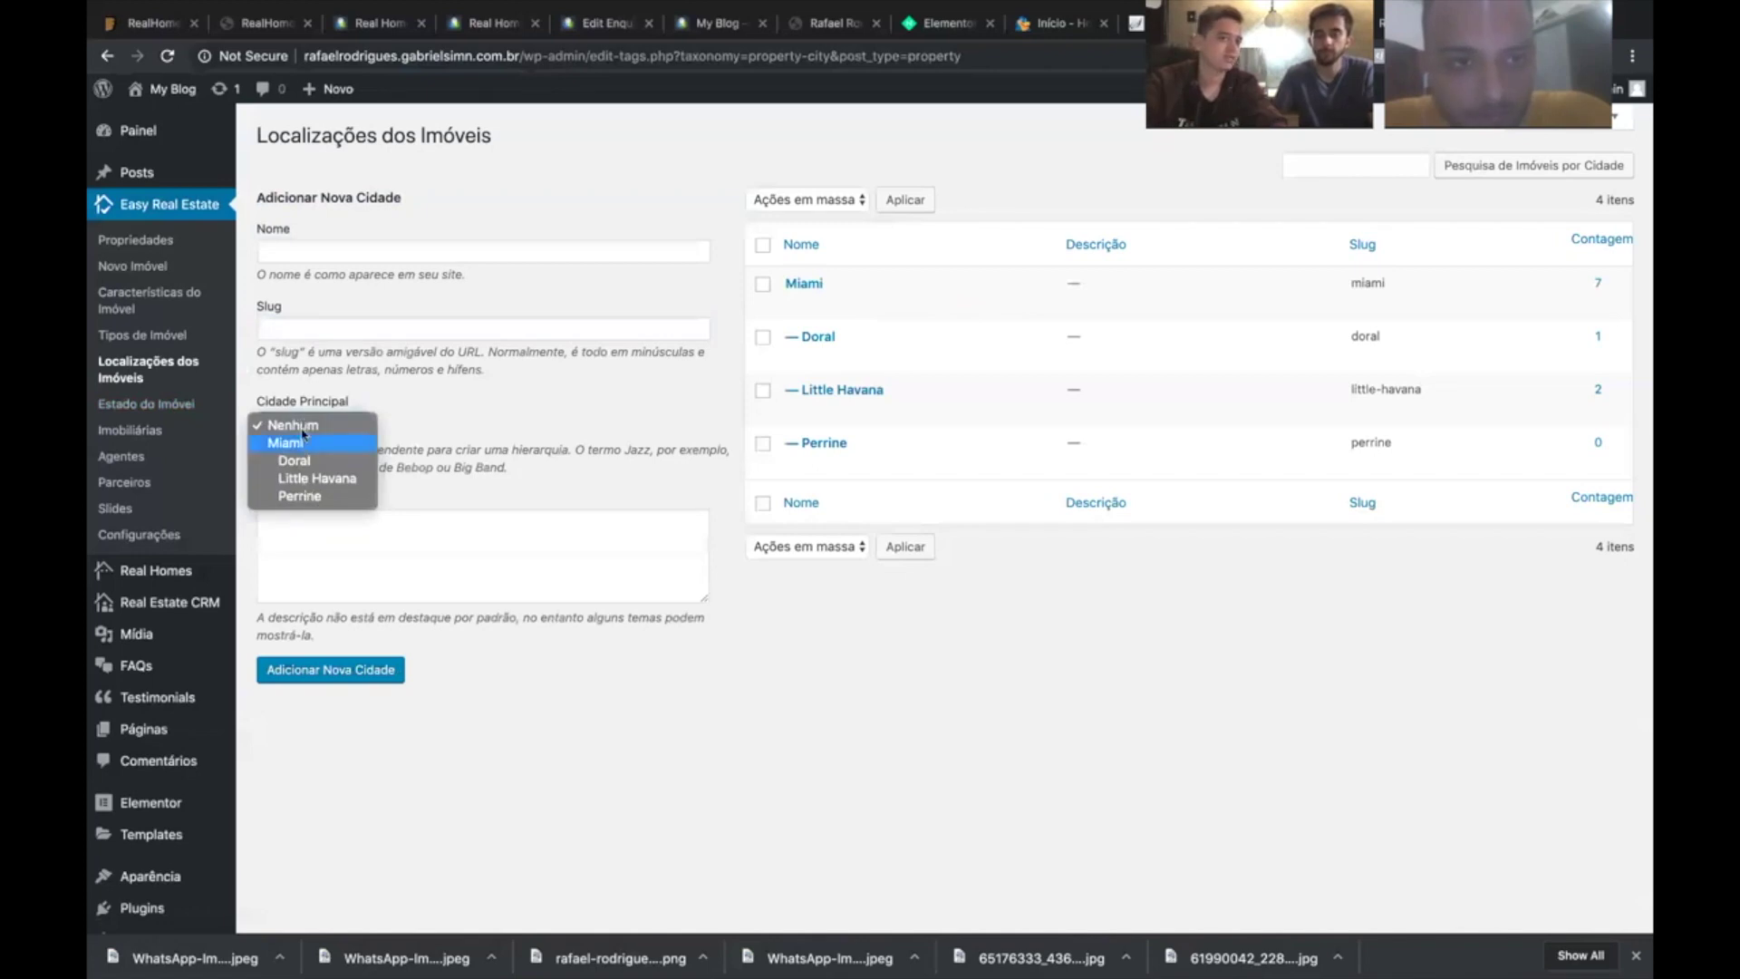
left_click(304, 444)
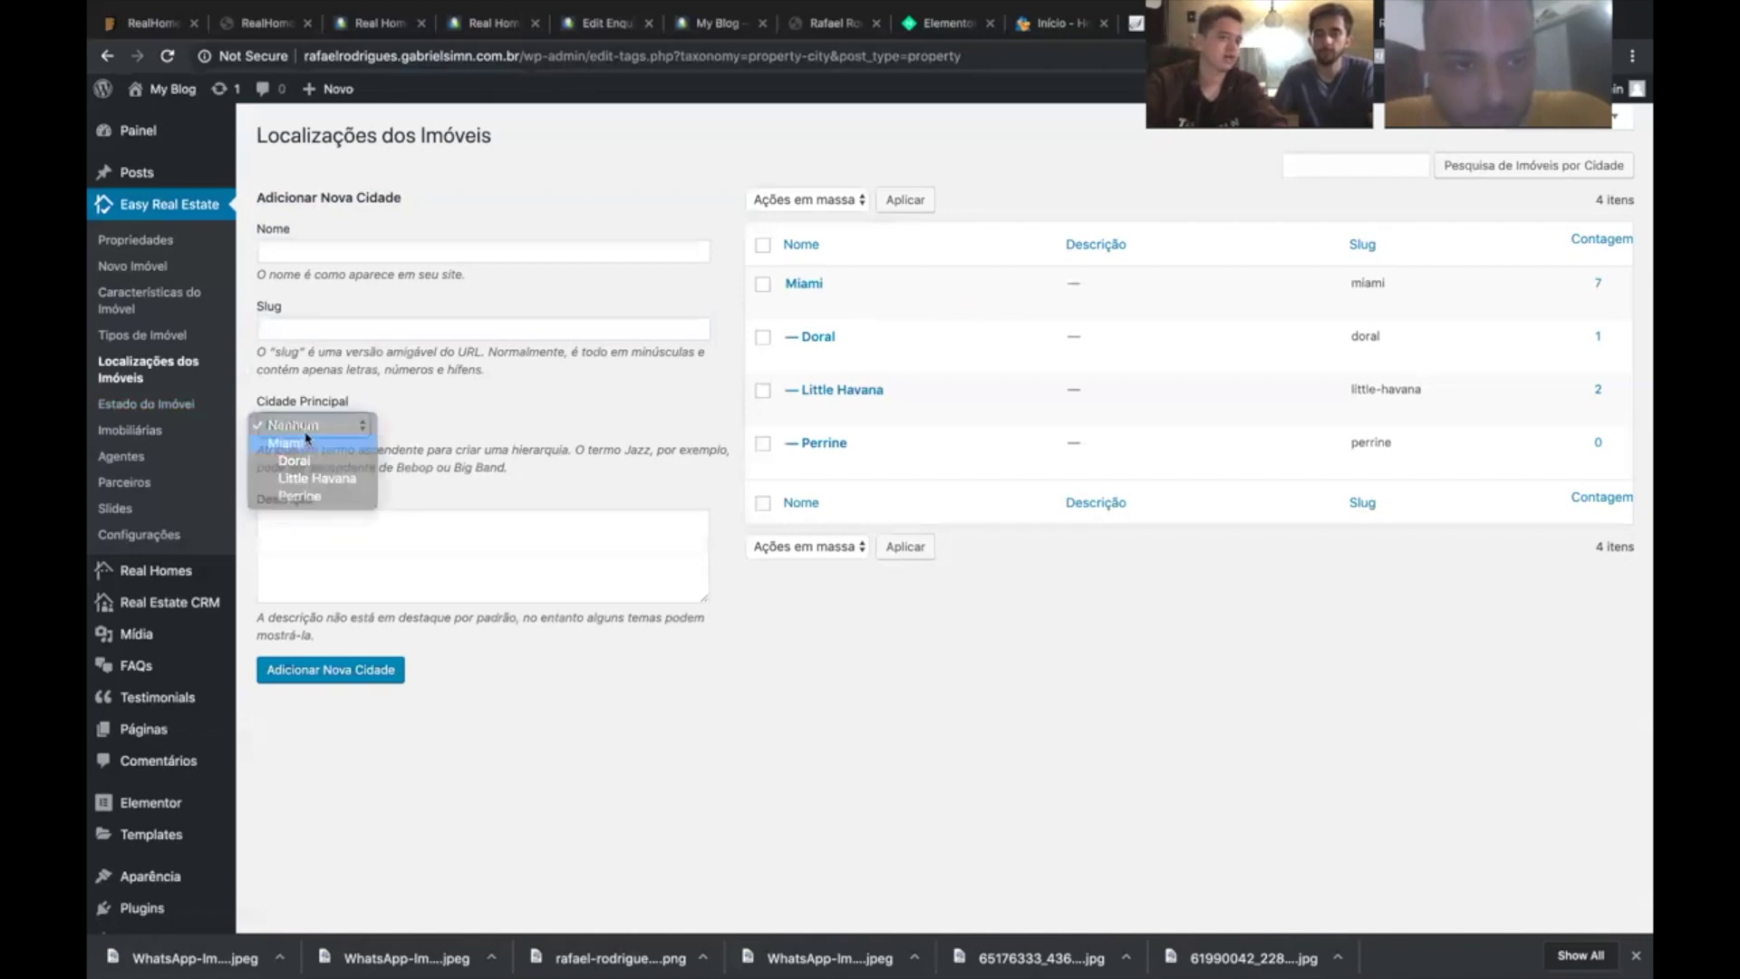
left_click(349, 426)
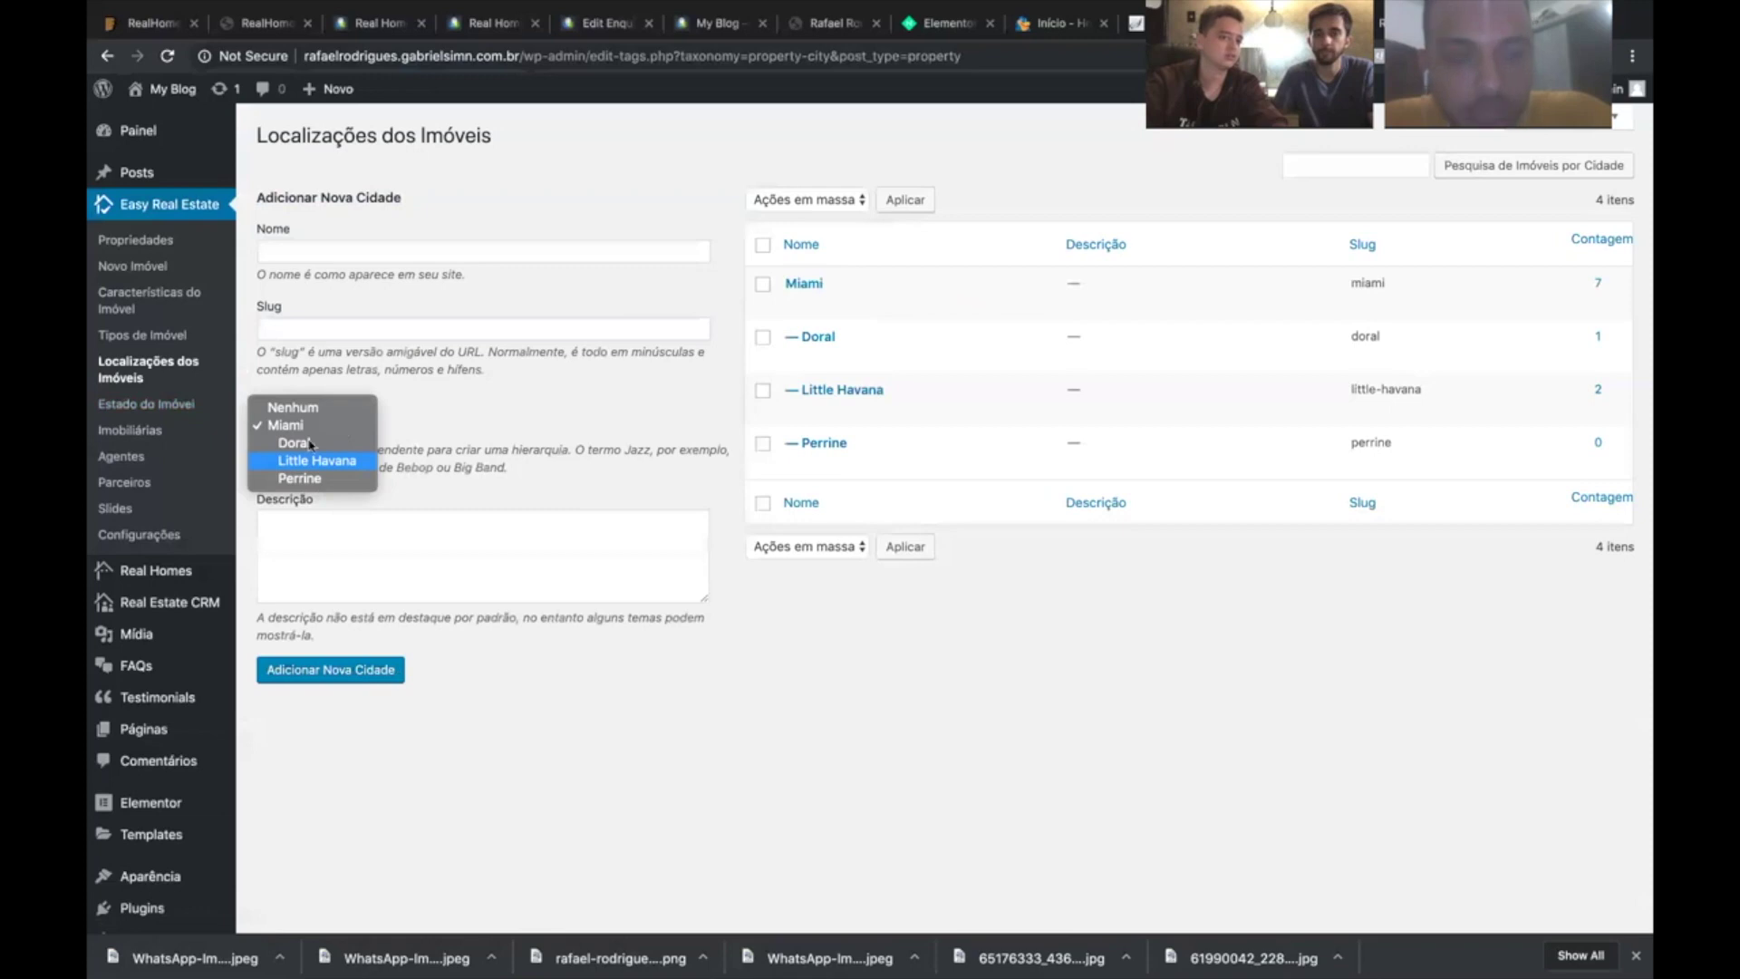
left_click(450, 424)
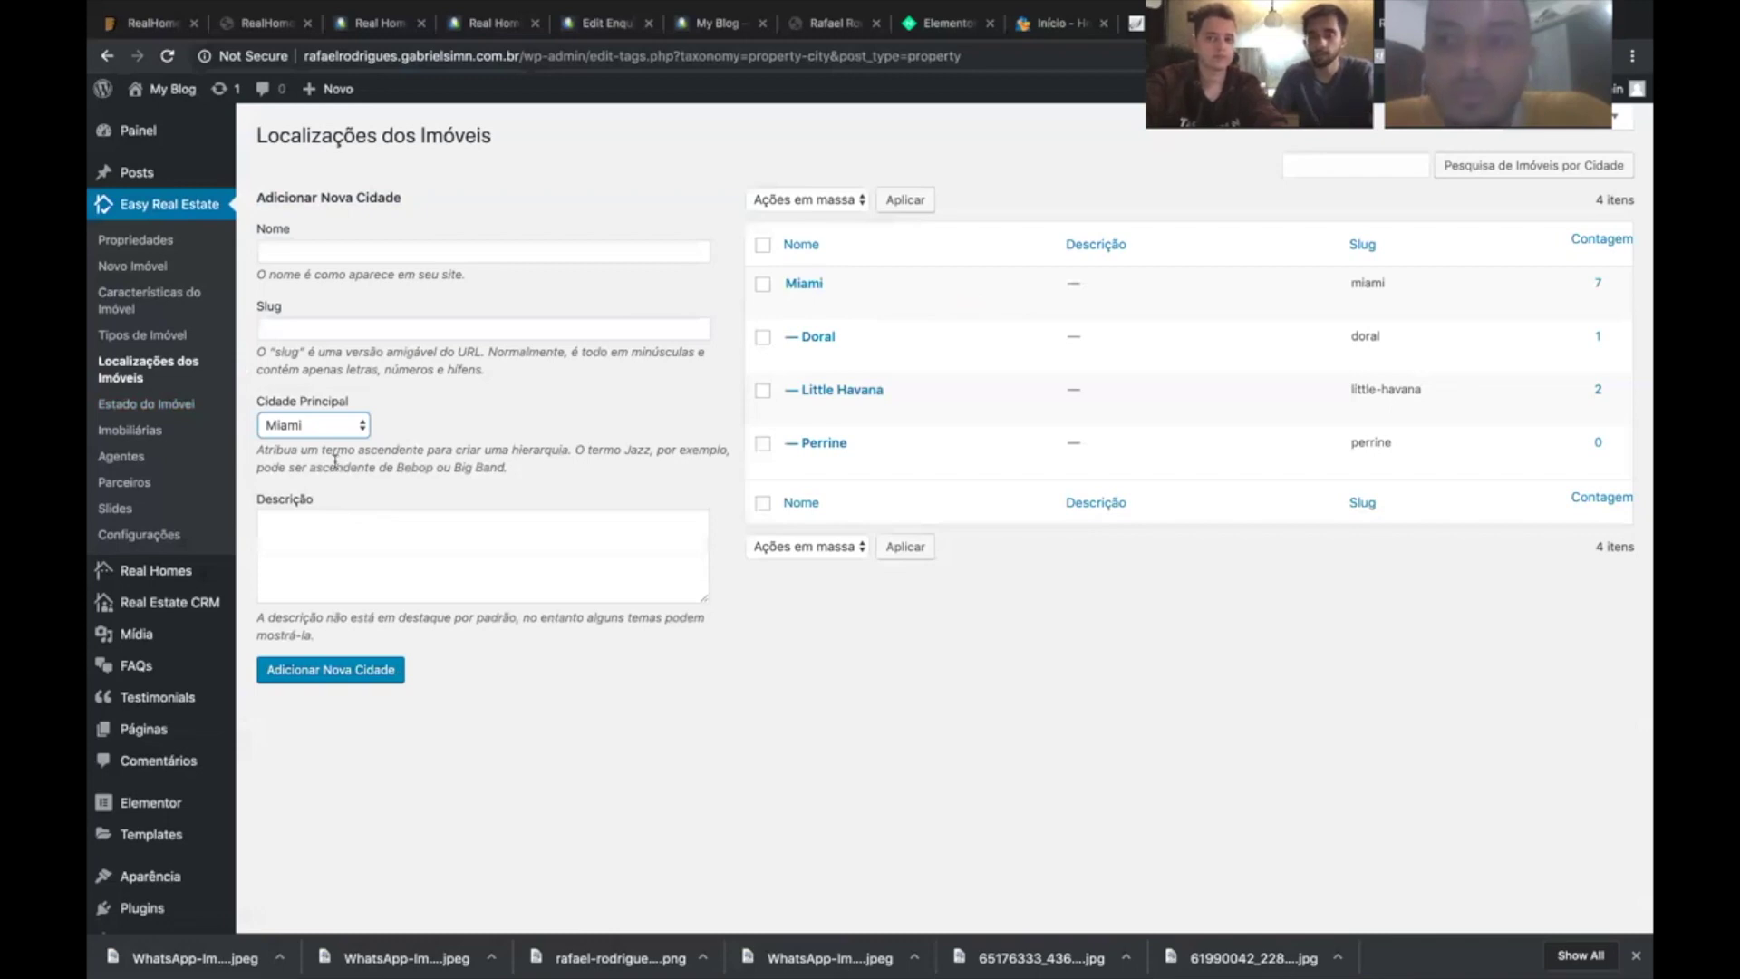
left_click(142, 334)
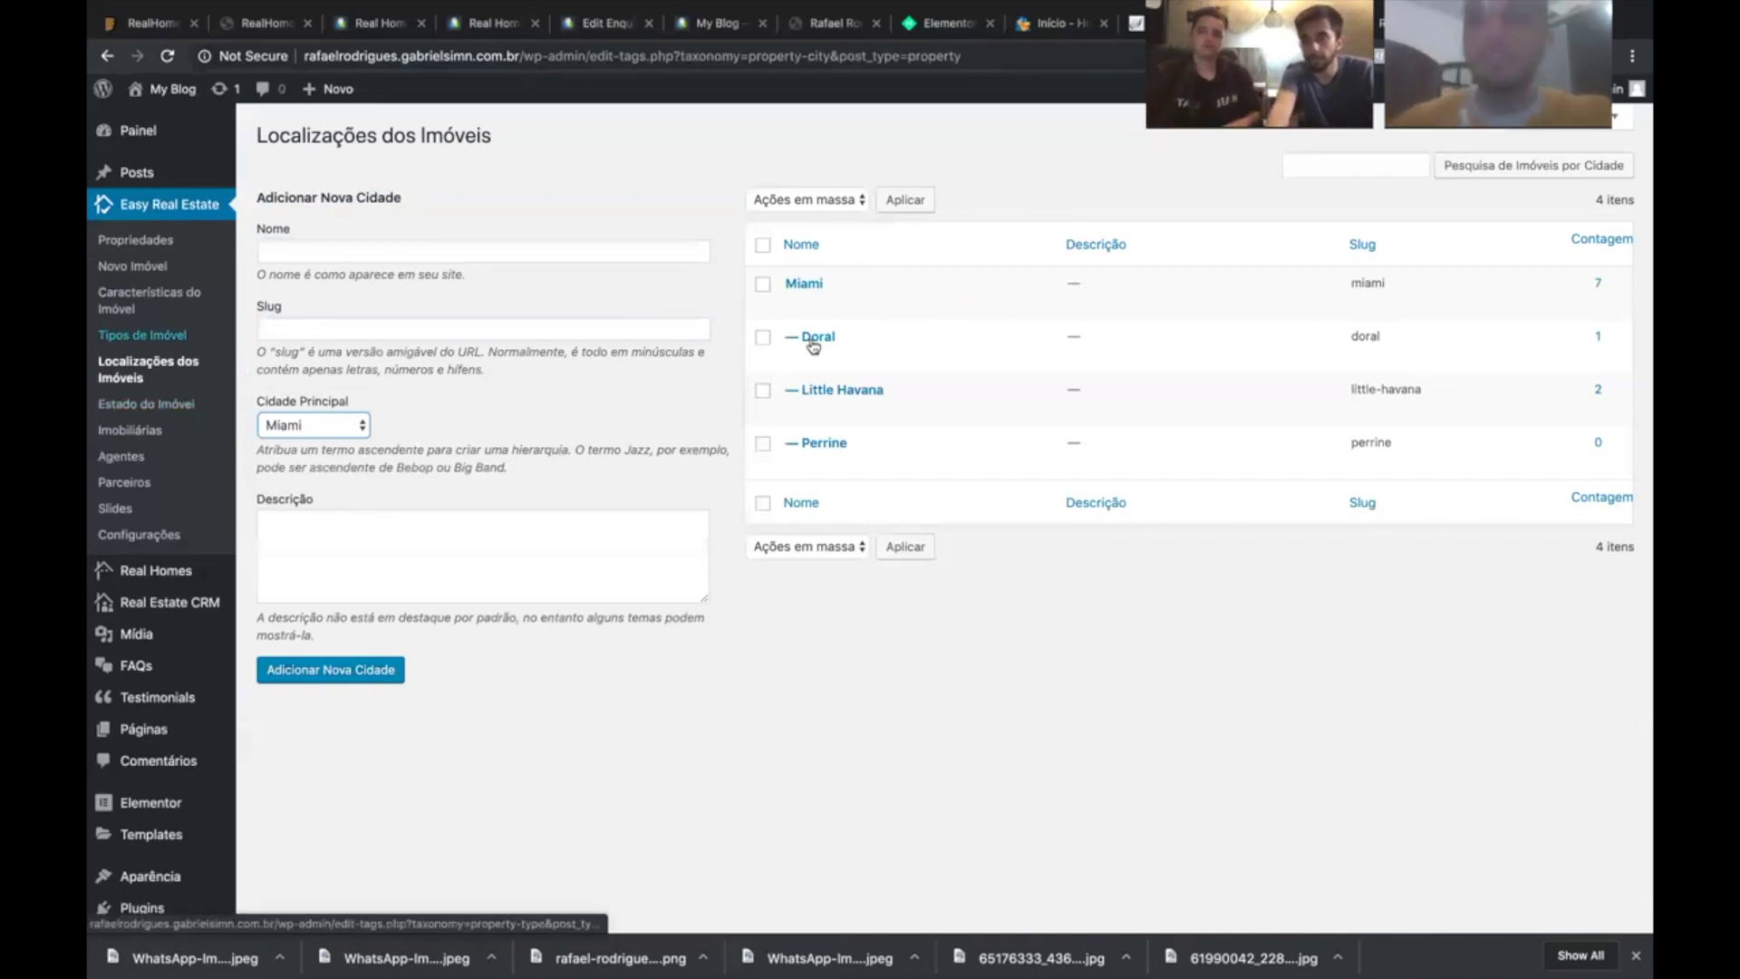
mouse_move(800, 297)
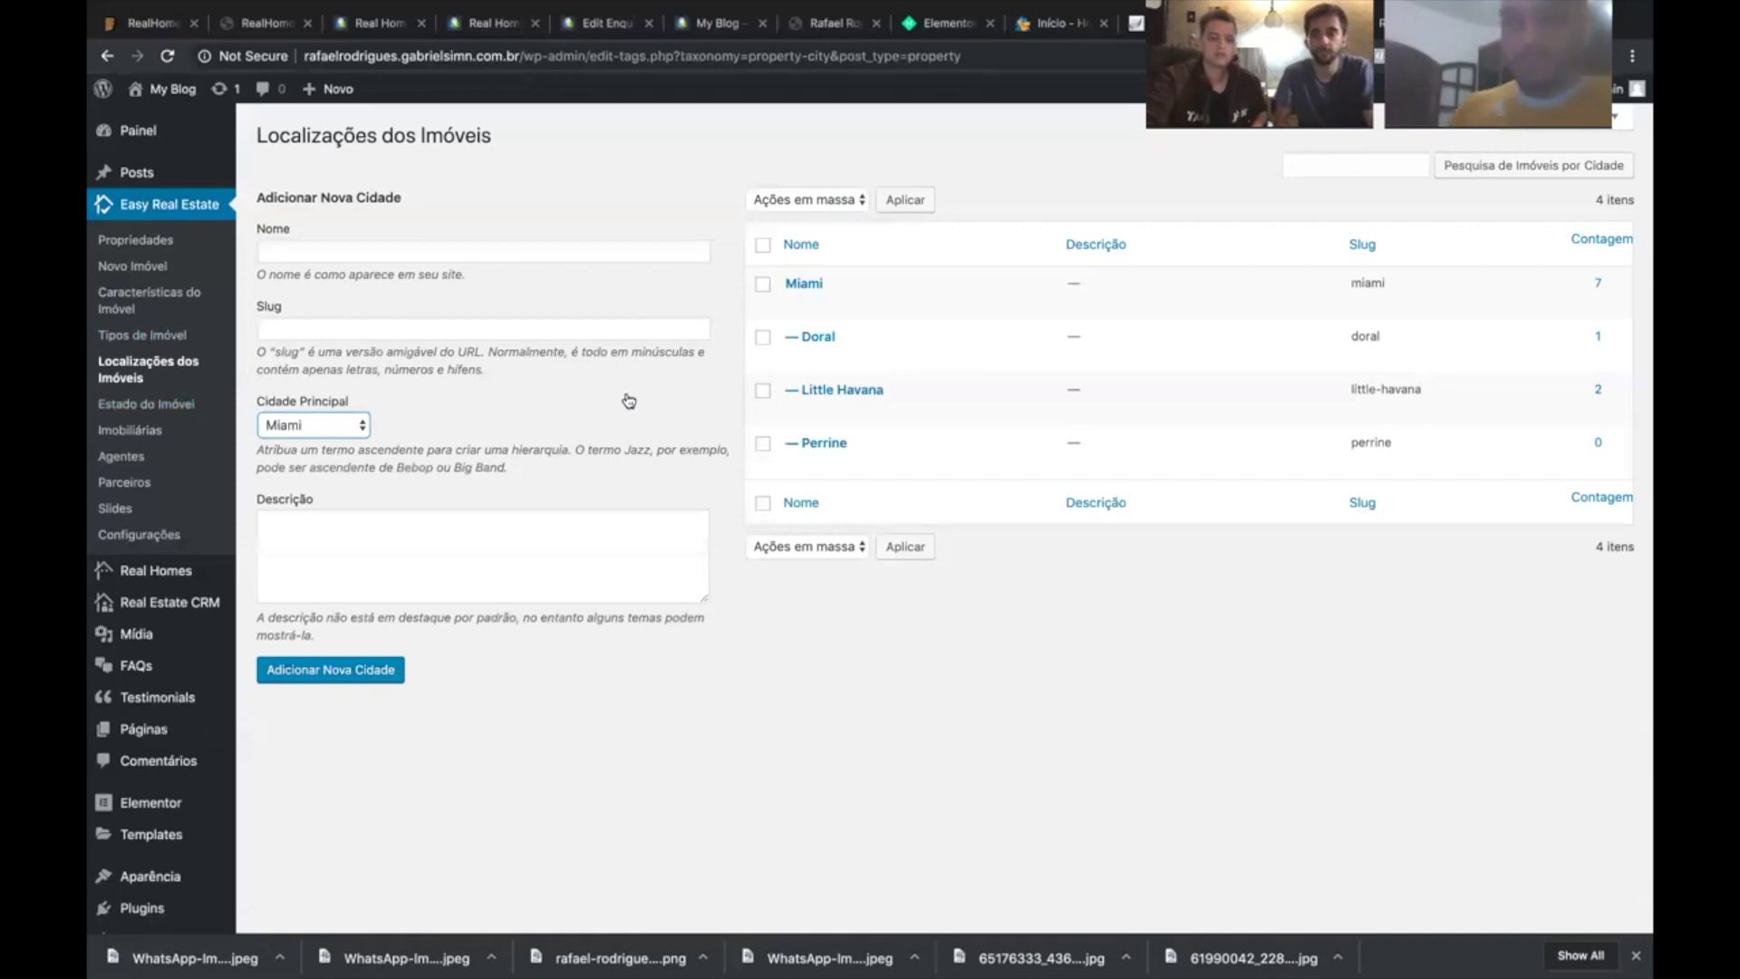
- Pass through Tipos de Imóvel and scroll the 18 features in Características do Imóvel
left_click(151, 340)
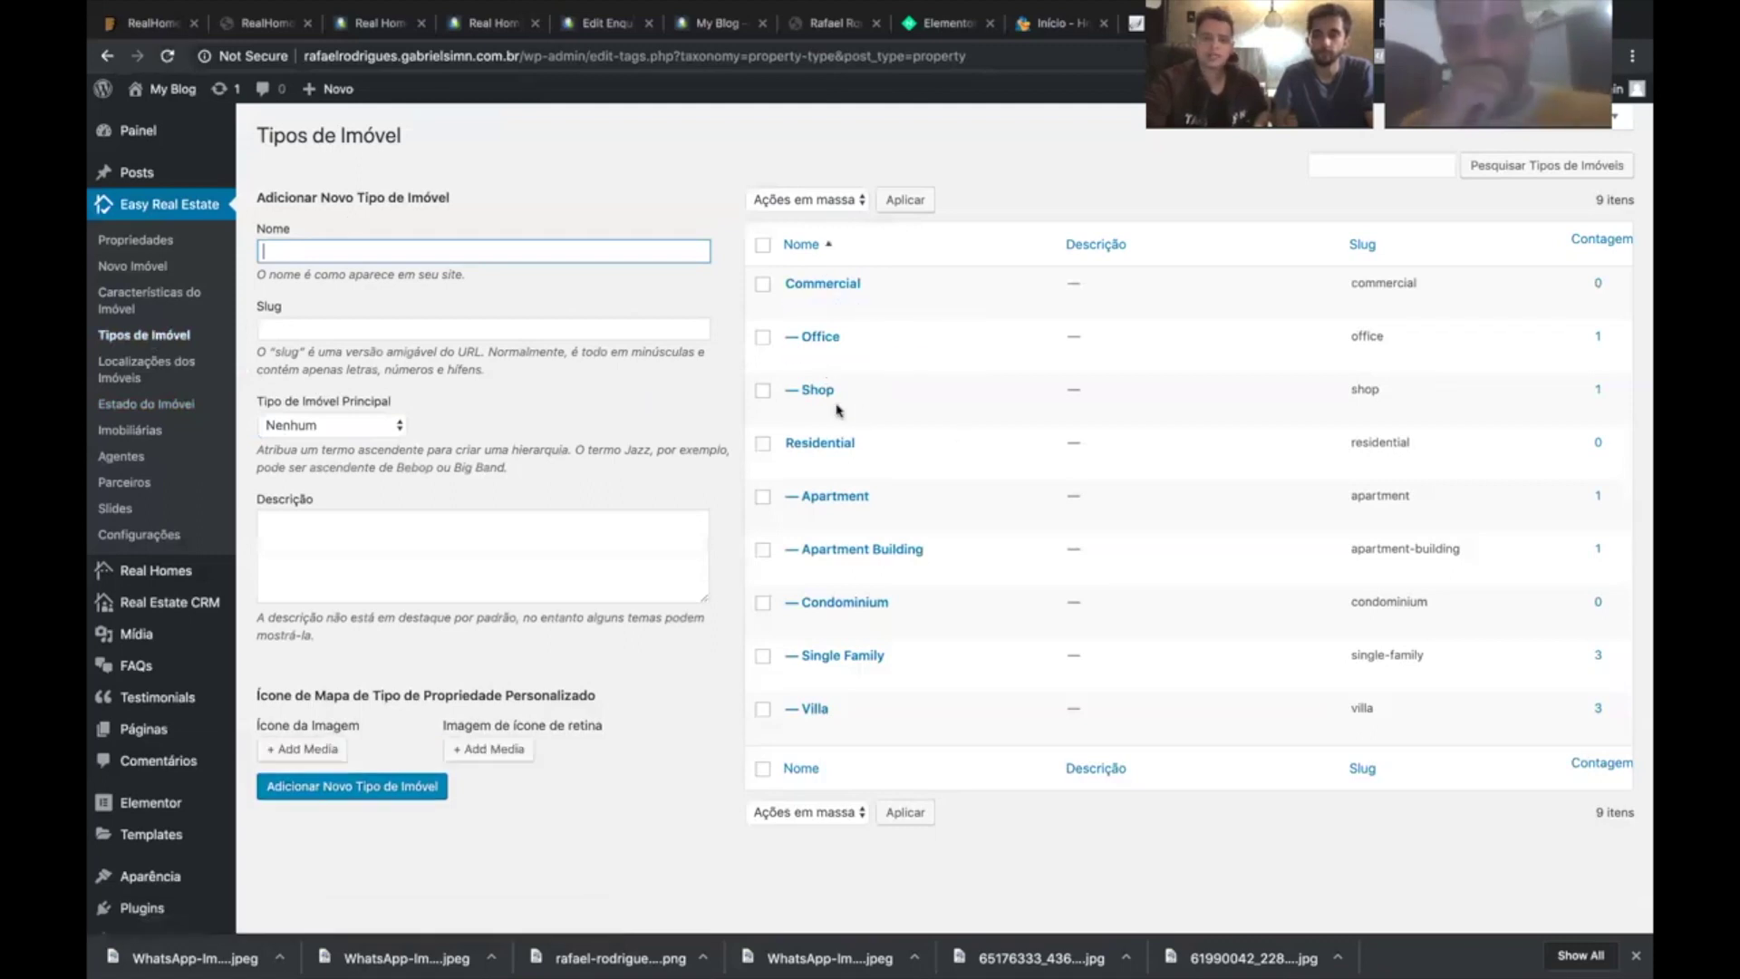
left_click(127, 303)
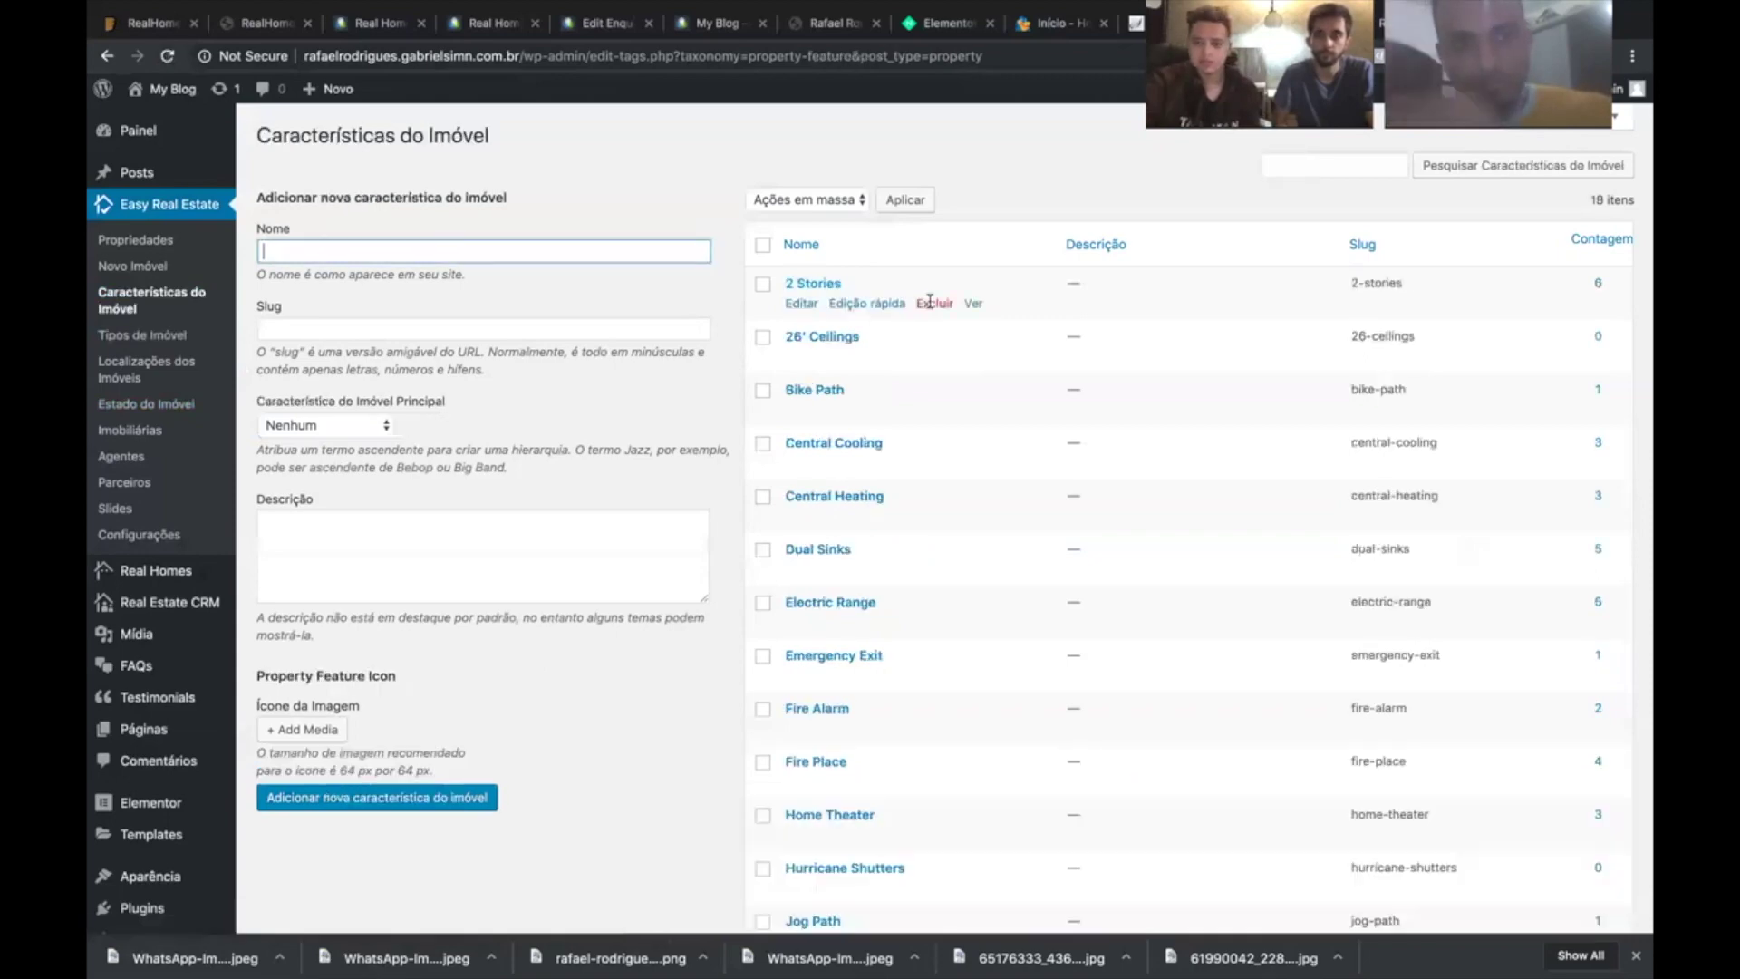
scroll(951, 312, "down", 3)
scroll(951, 315, "down", 2)
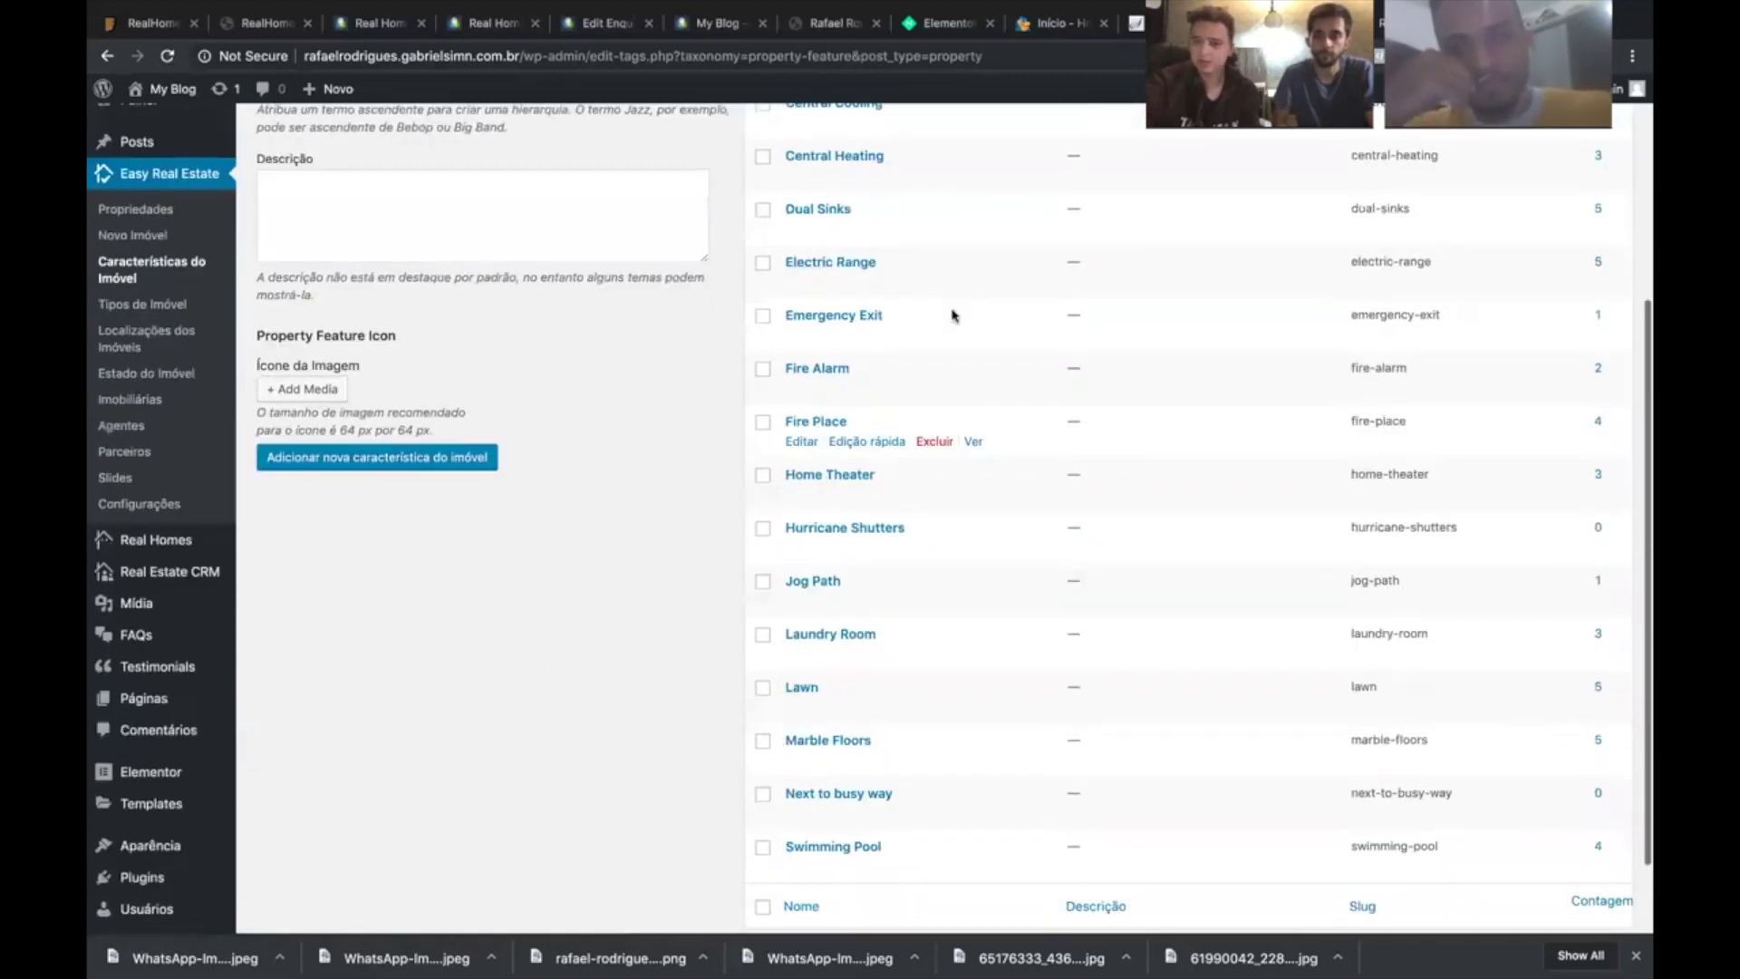
scroll(952, 316, "up", 5)
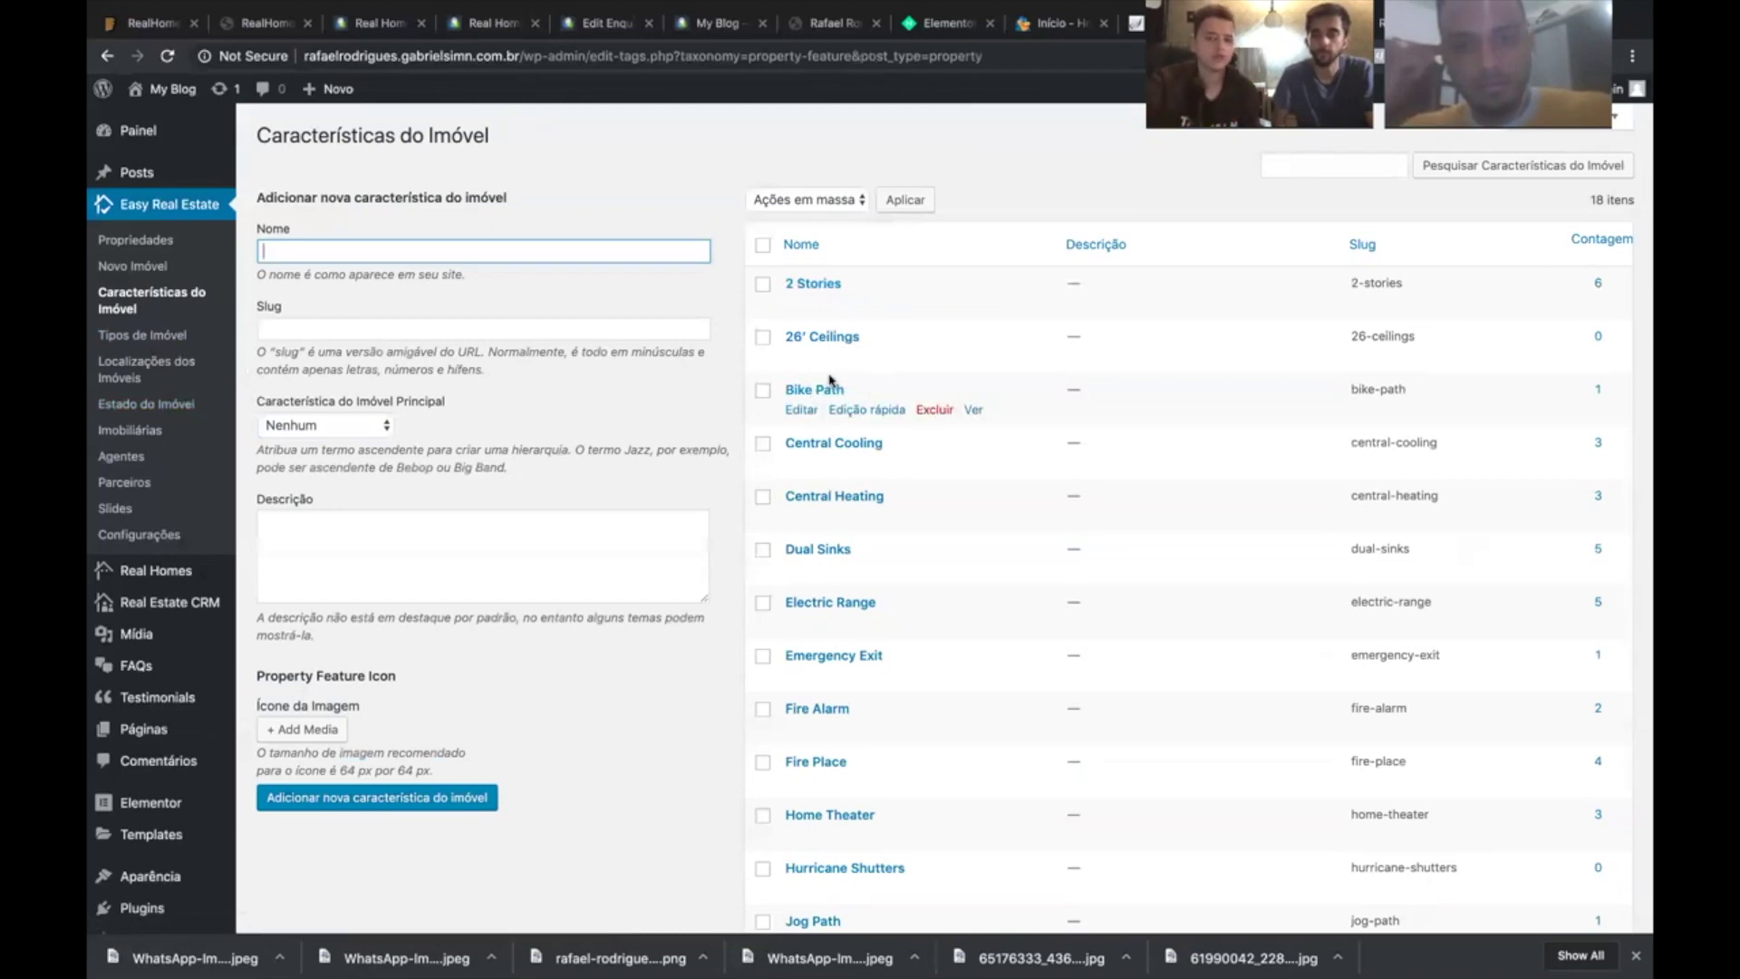
scroll(739, 375, "down", 1)
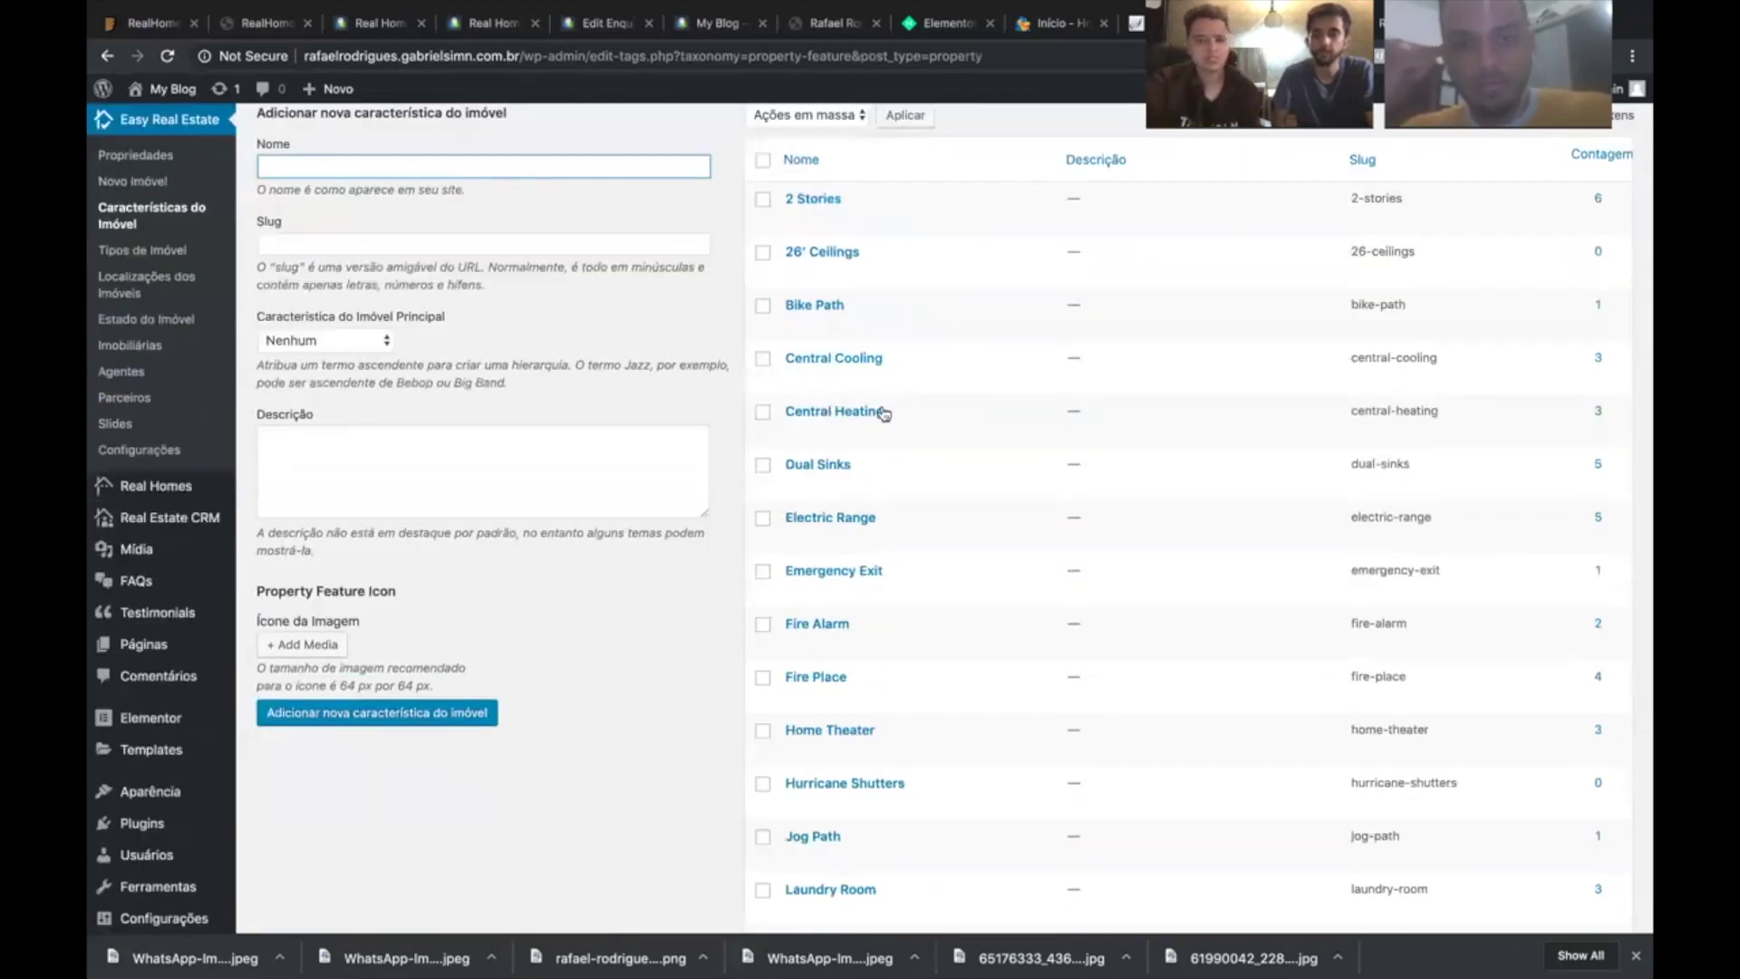
scroll(906, 412, "down", 2)
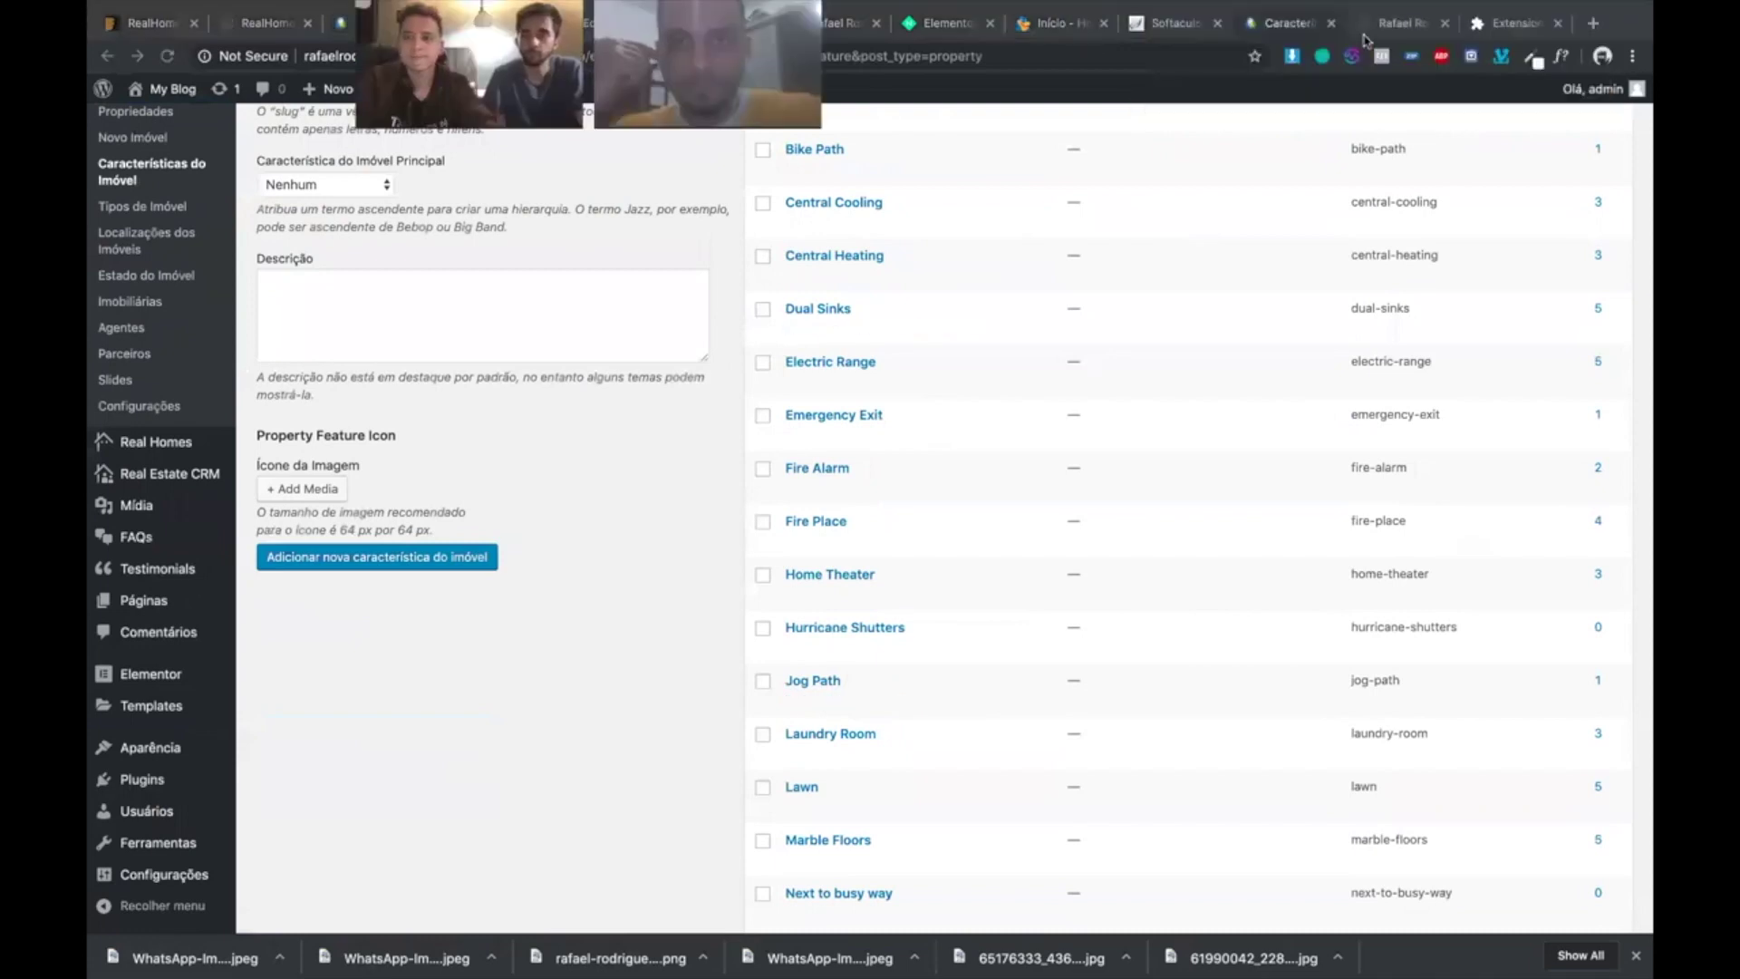
- Switch browser tabs to the RealHomes demo site
left_click(1371, 34)
left_click(1171, 23)
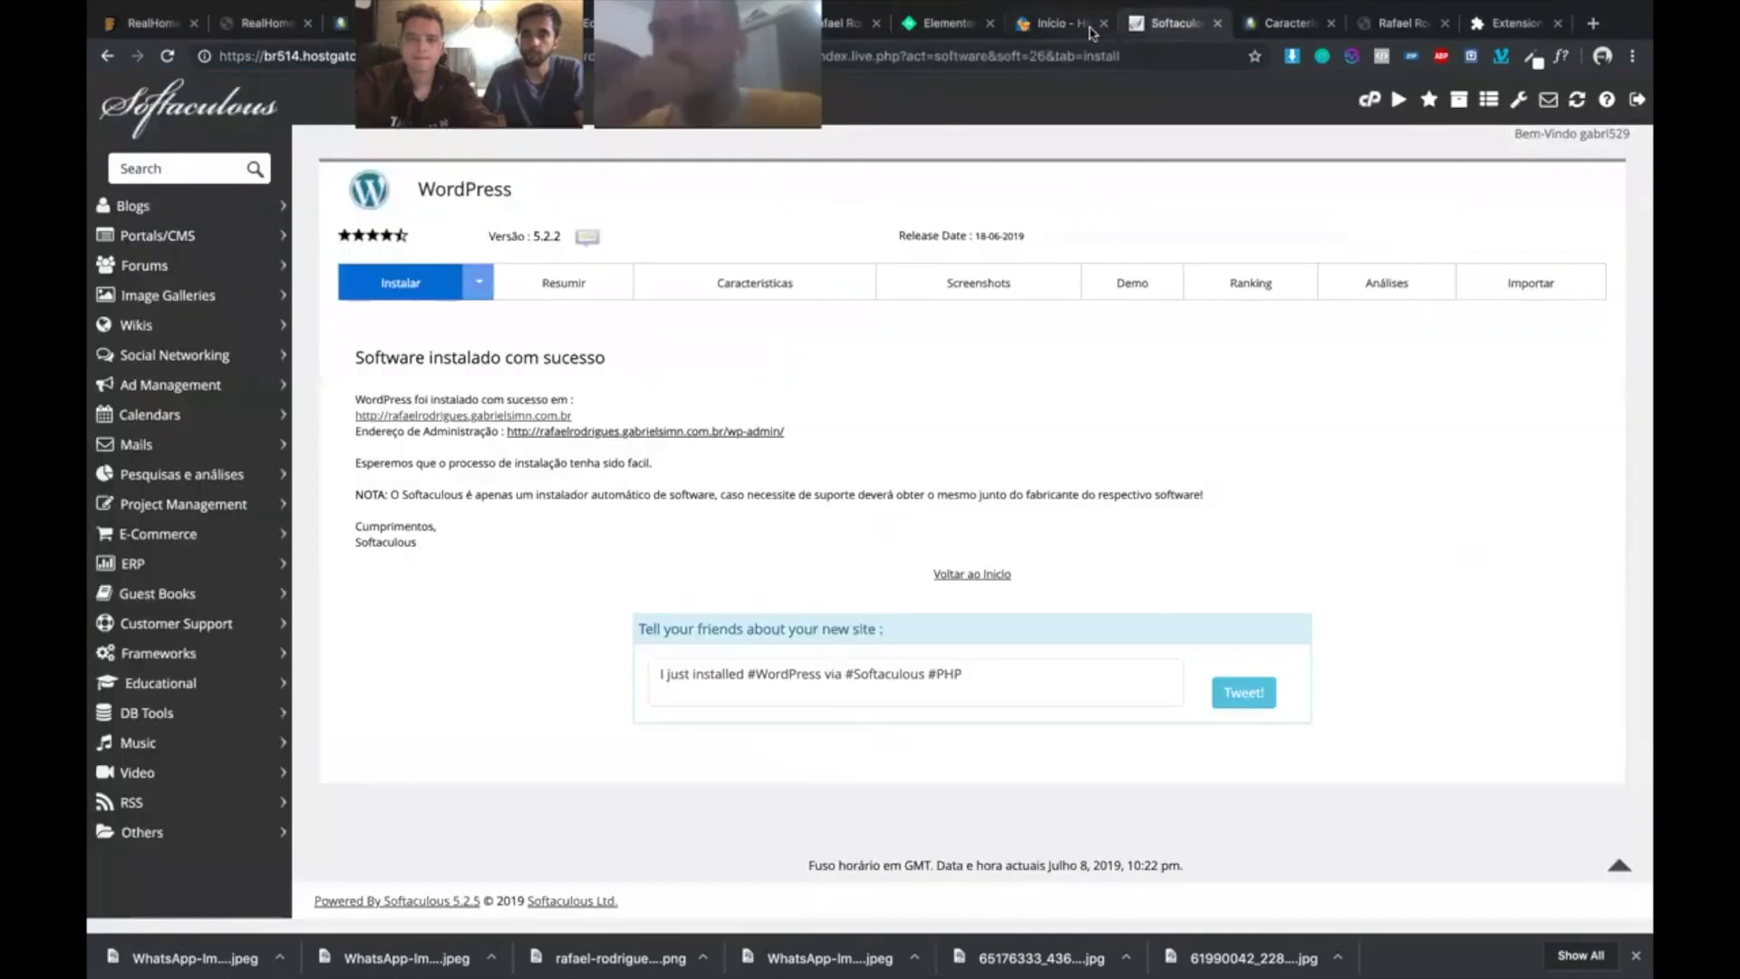
left_click(947, 24)
left_click(1391, 24)
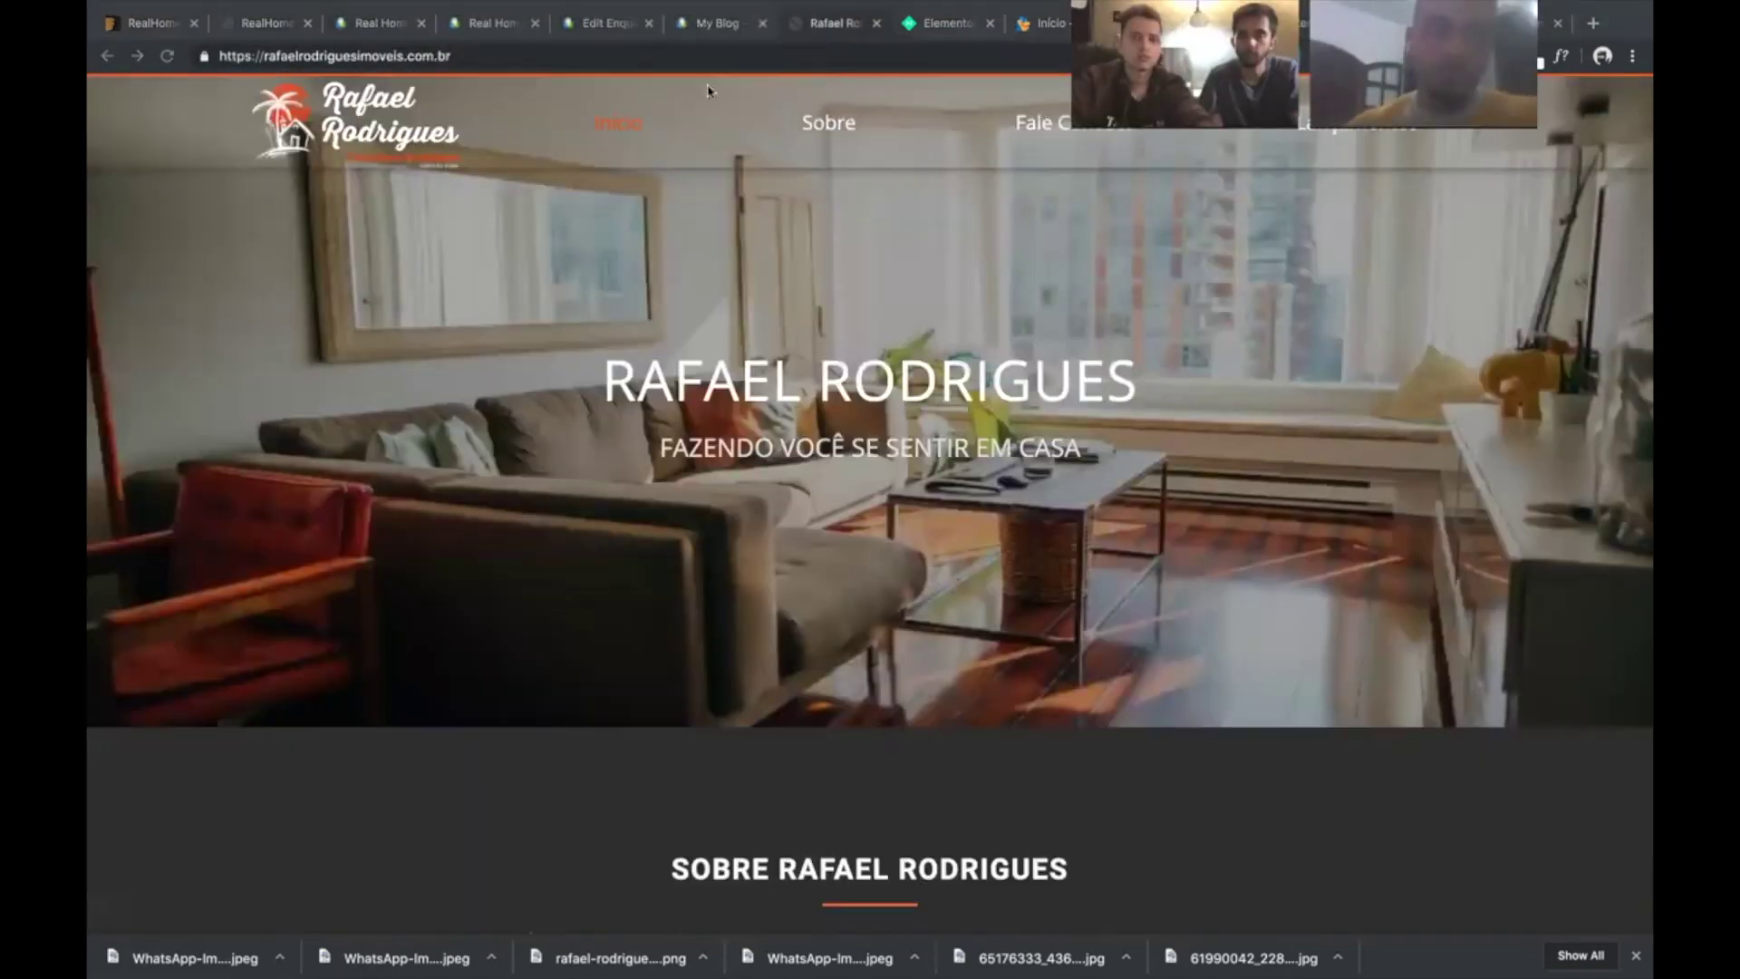
left_click(686, 25)
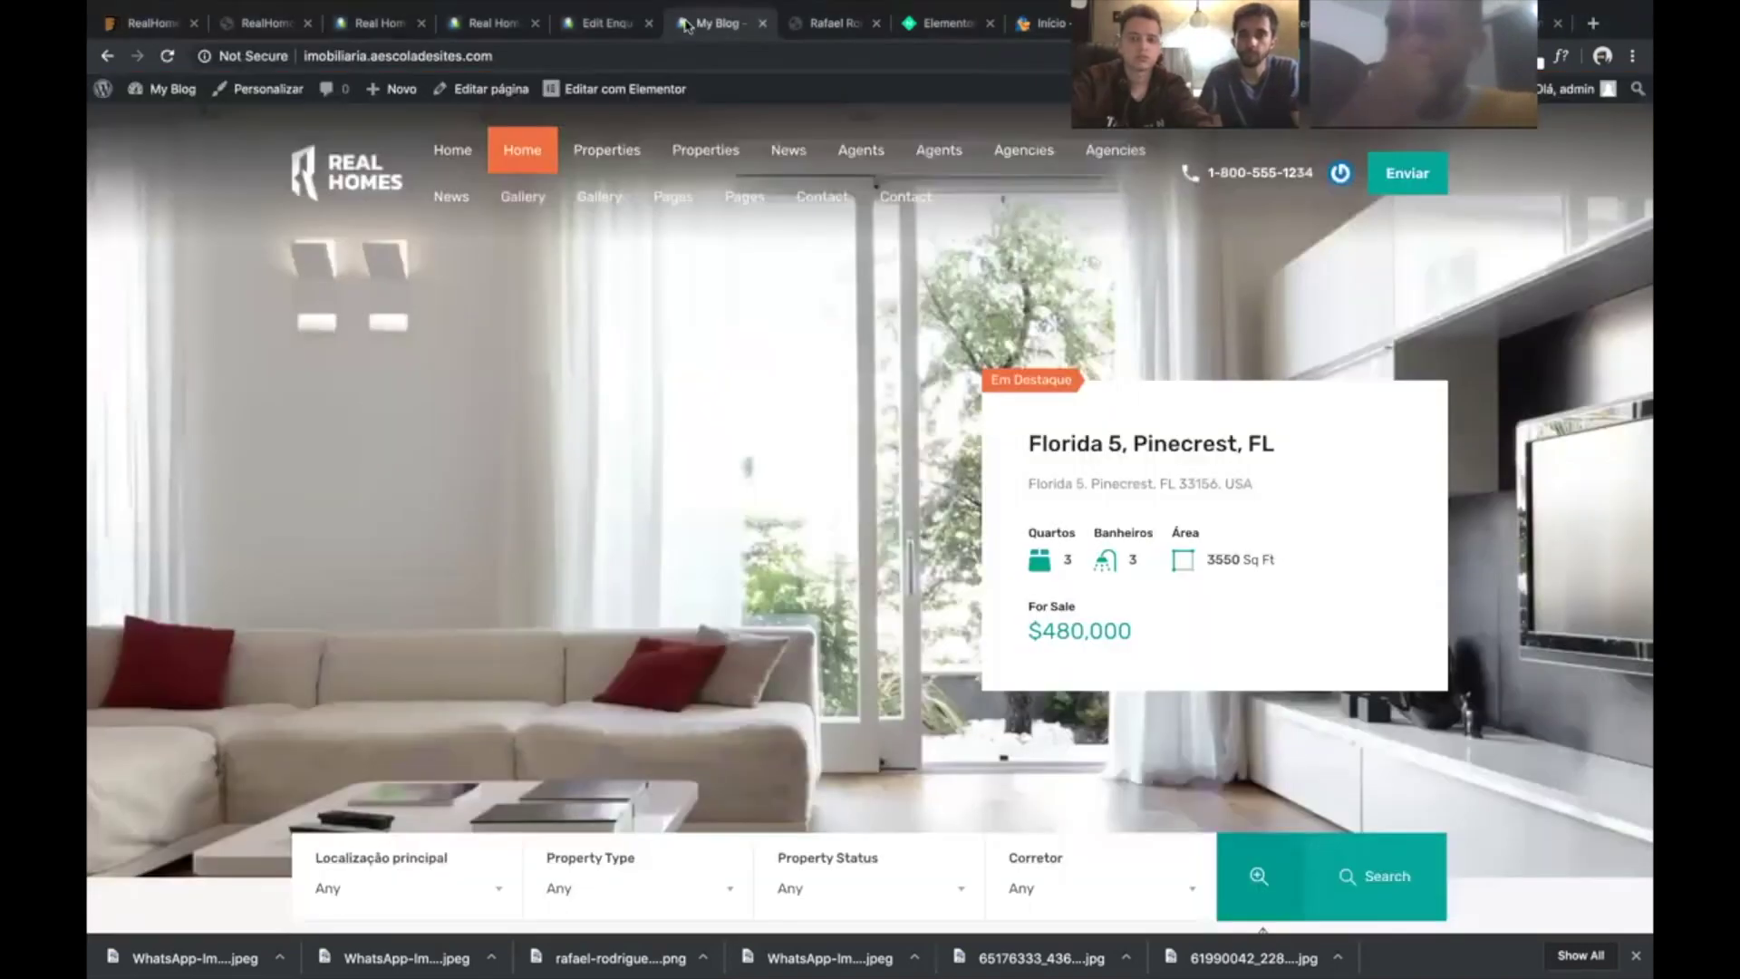
scroll(794, 739, "down", 5)
- Run an advanced search for properties with the Swimming Pool feature
left_click(1259, 462)
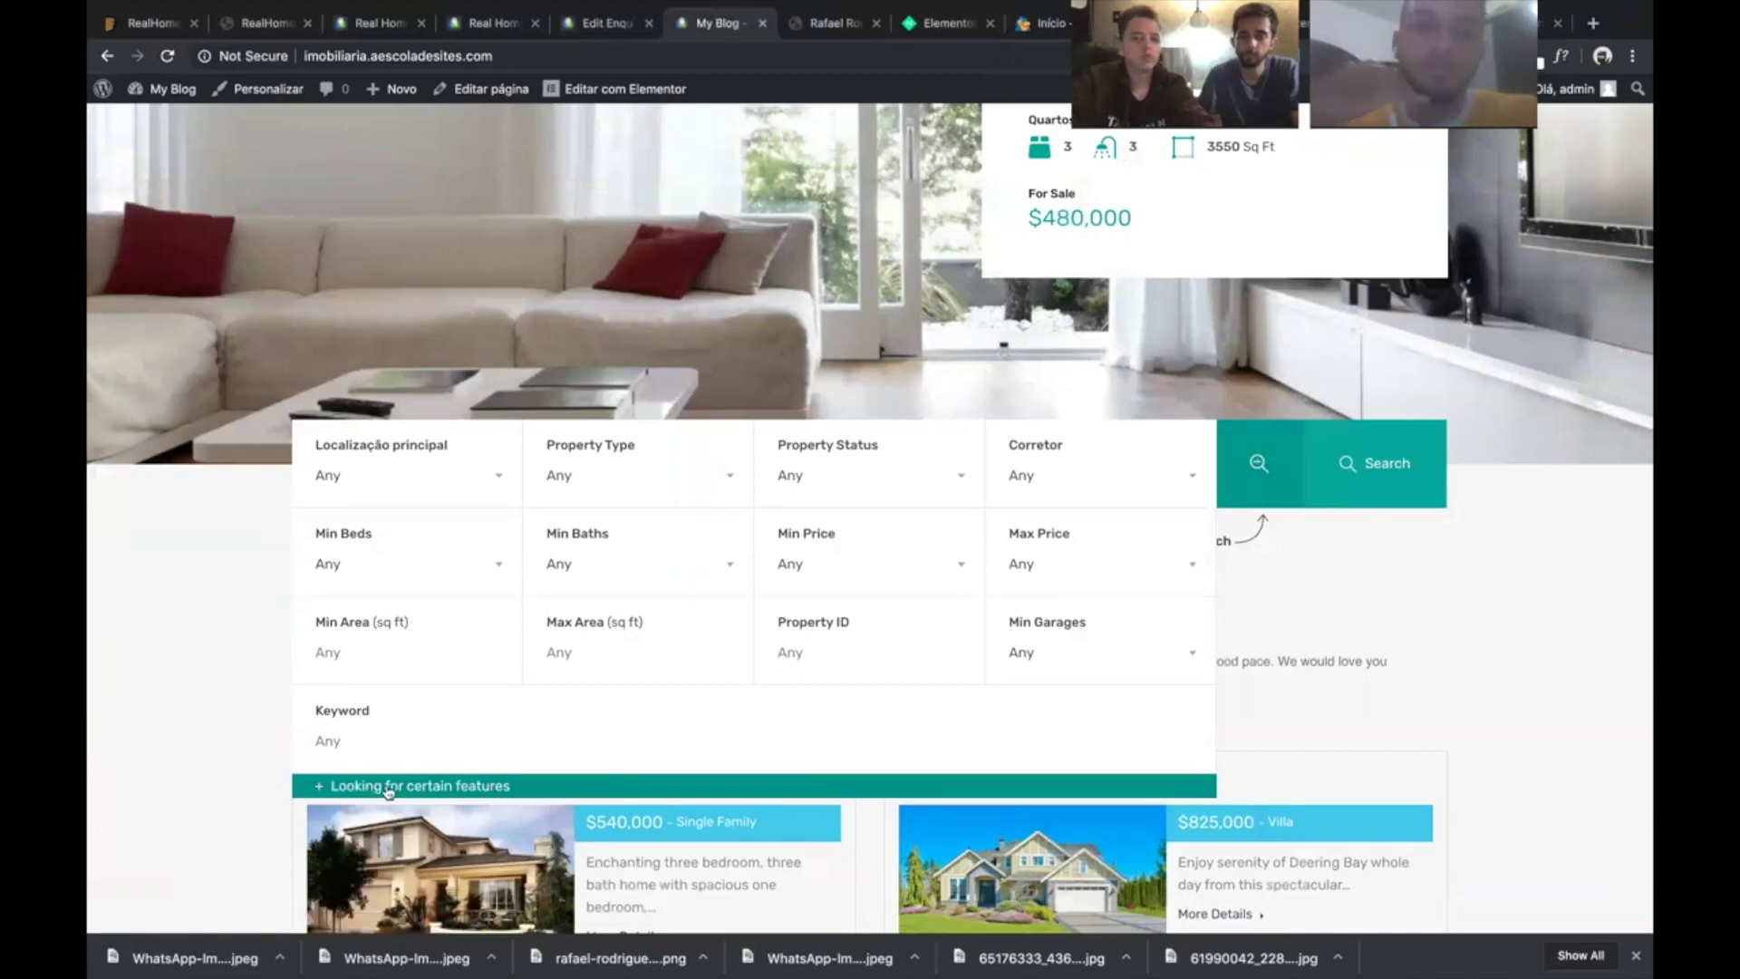
left_click(388, 787)
scroll(501, 525, "down", 3)
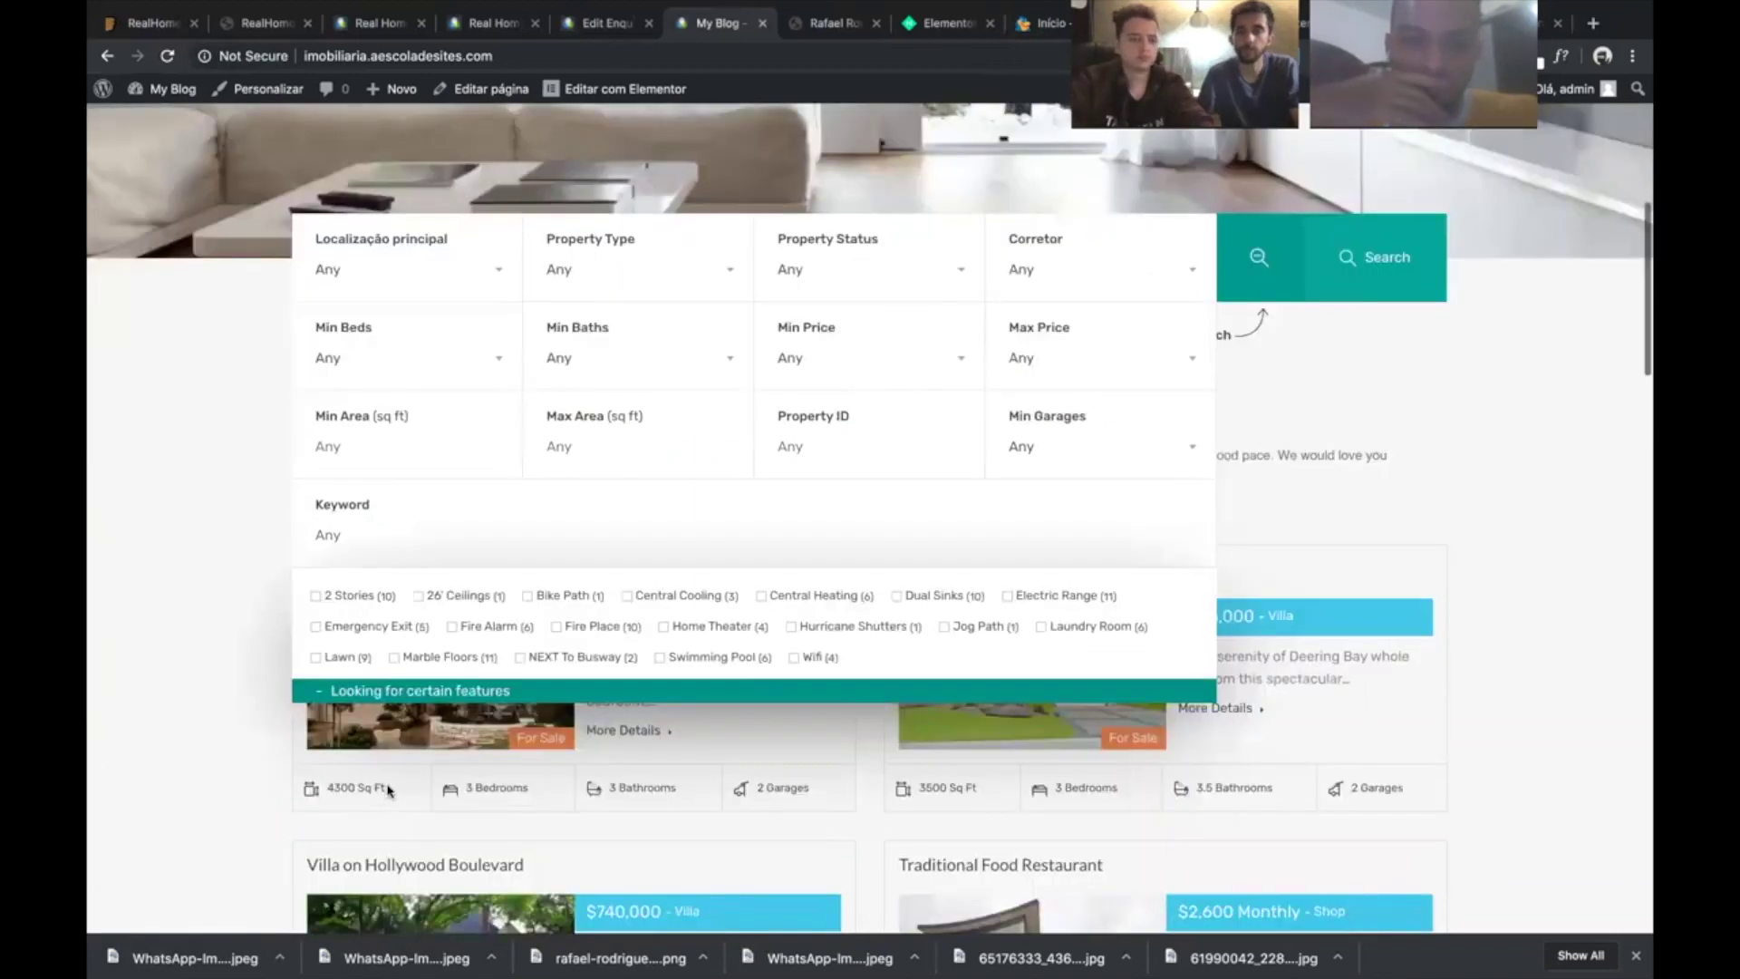
scroll(497, 564, "down", 1)
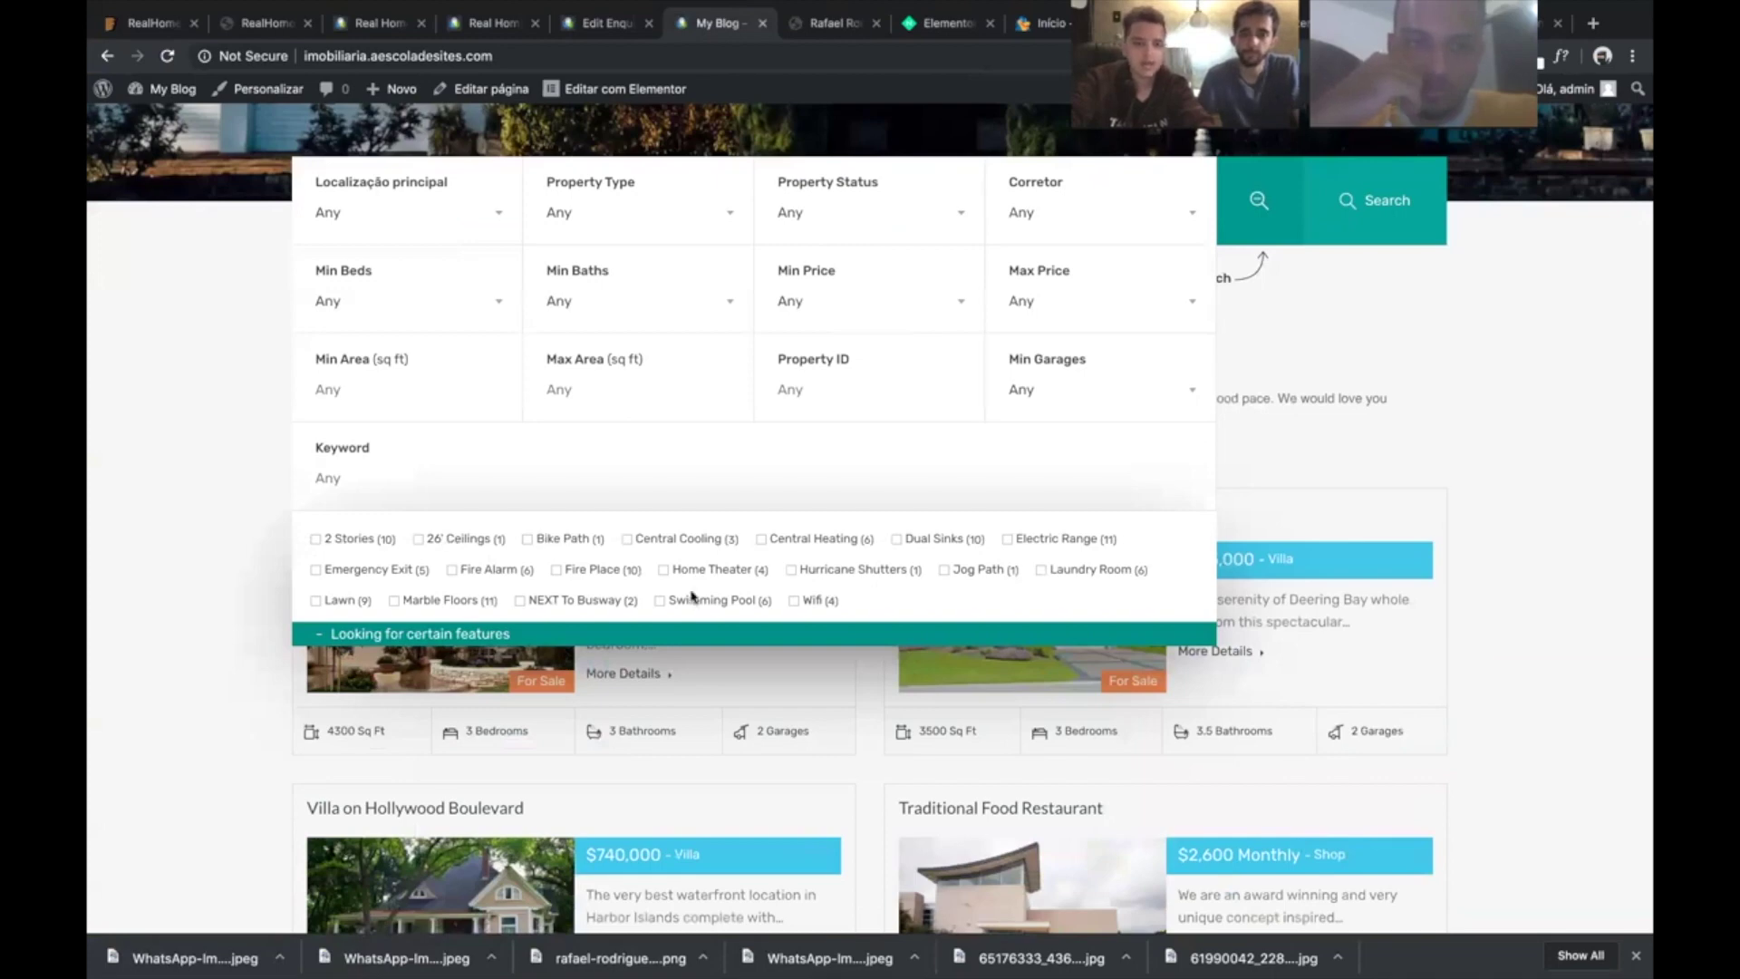
left_click(663, 604)
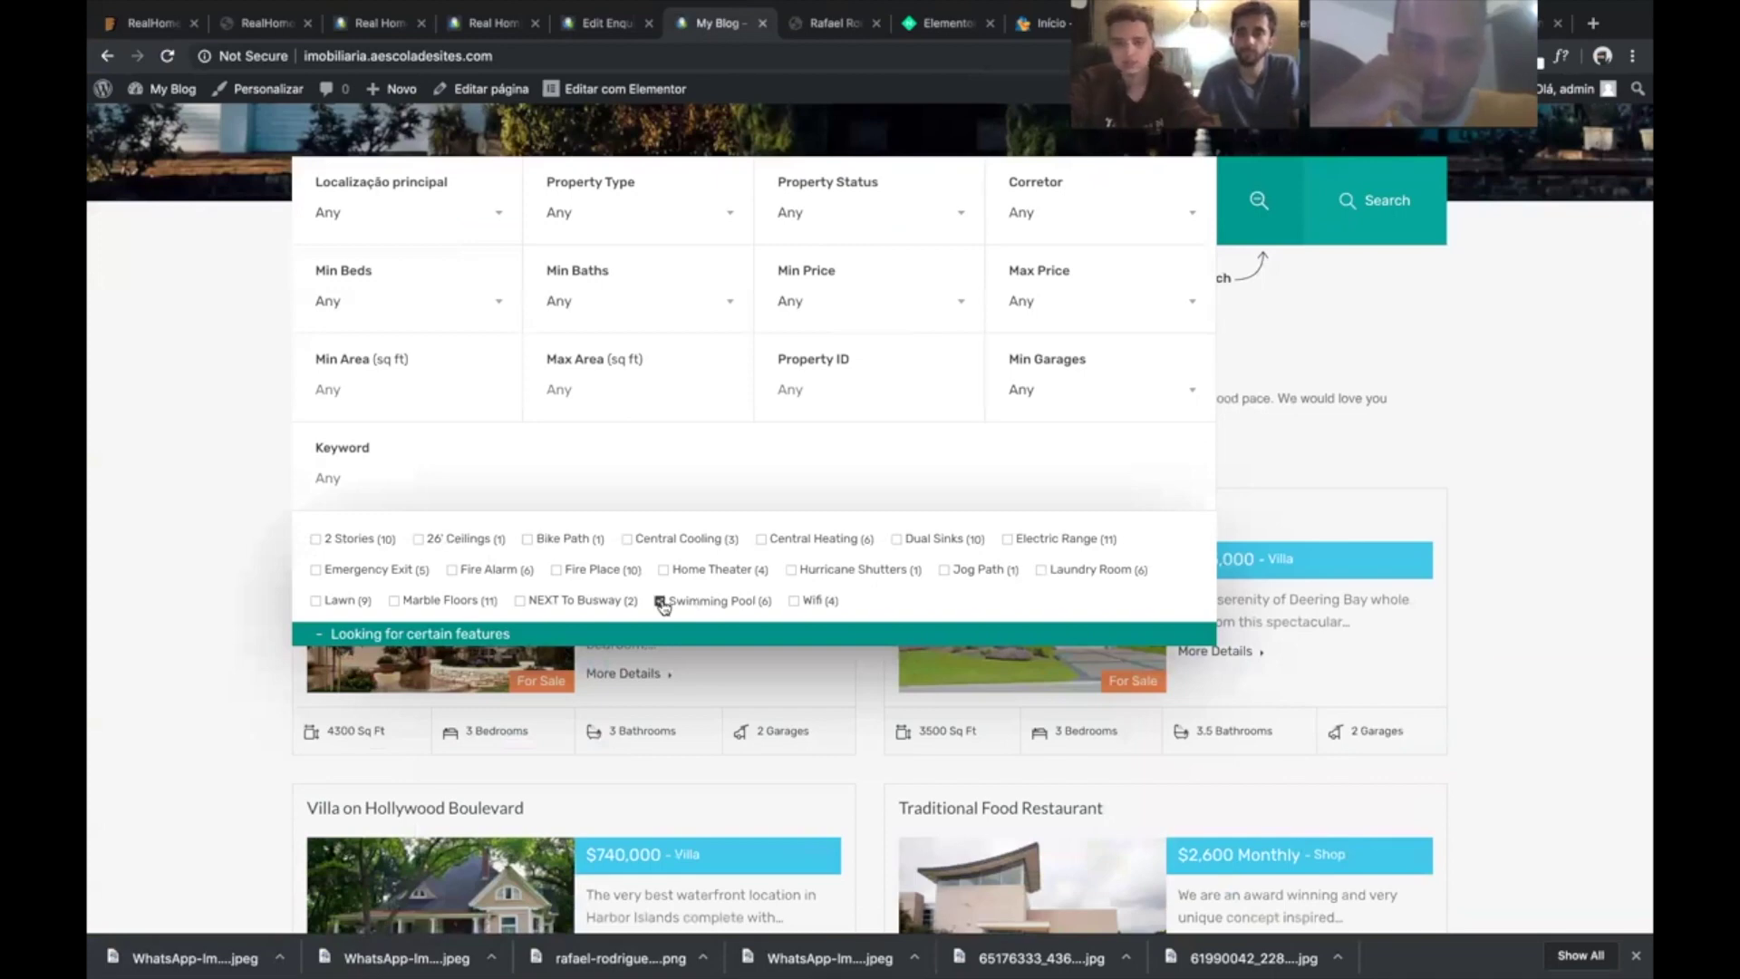
left_click(1350, 175)
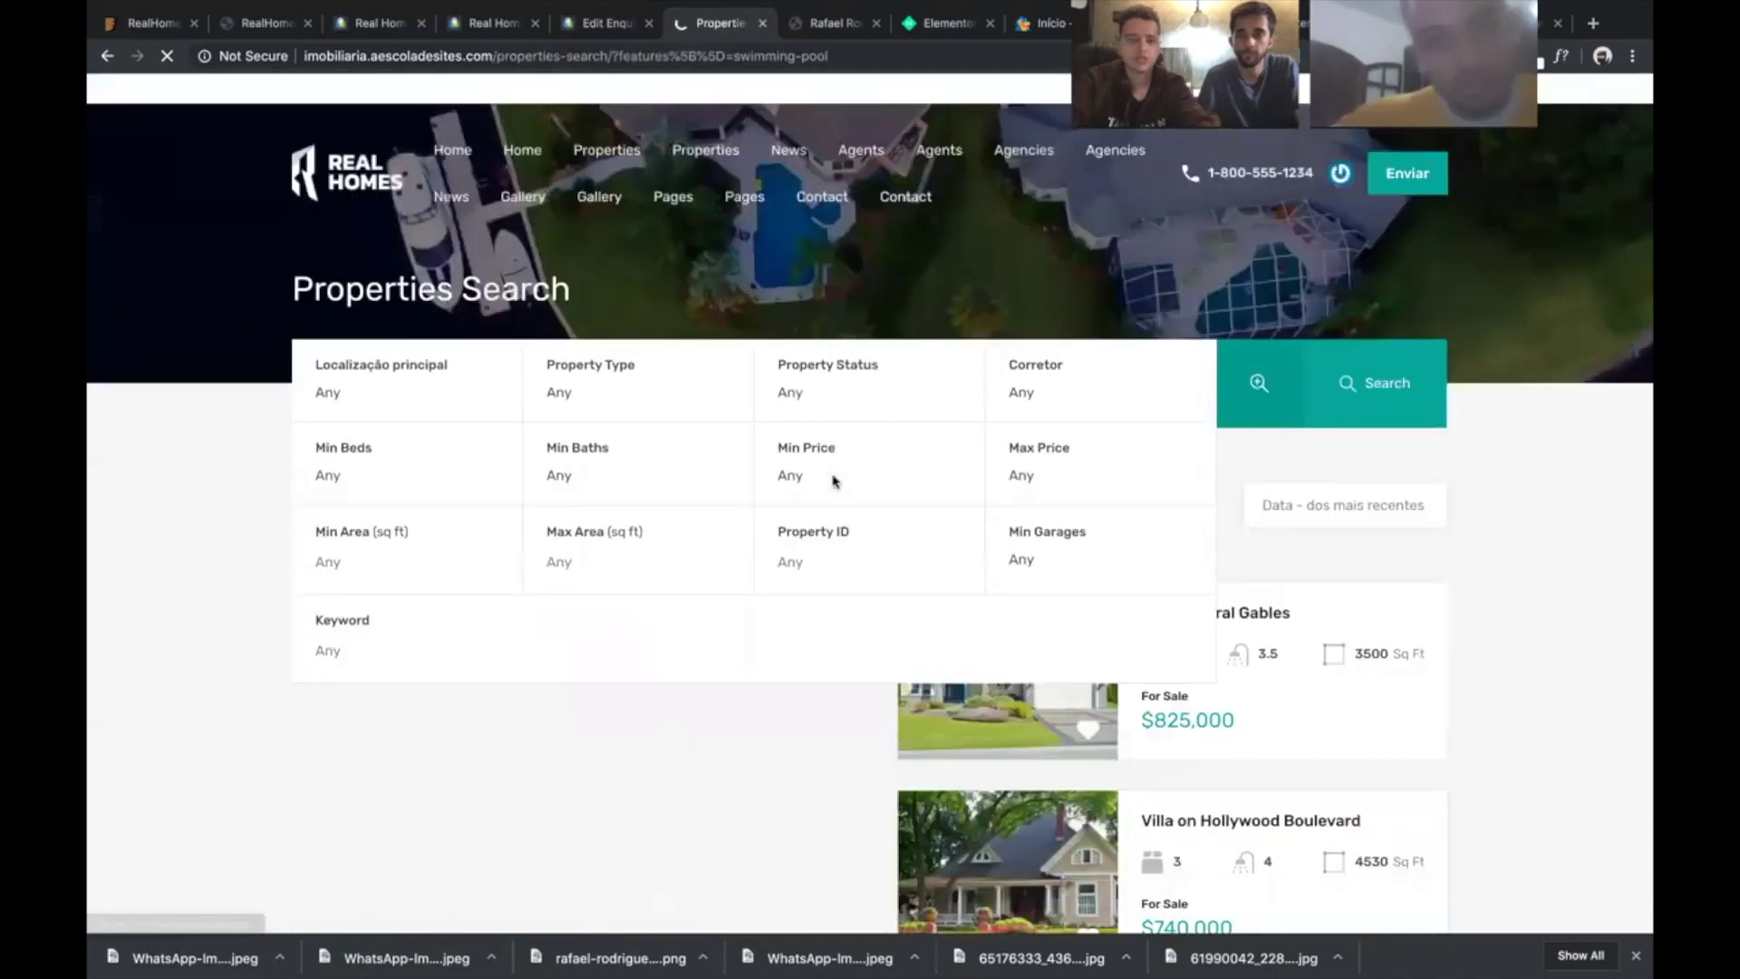
- Scroll the Swimming Pool results, then return to the admin property features tab
scroll(1117, 607, "down", 12)
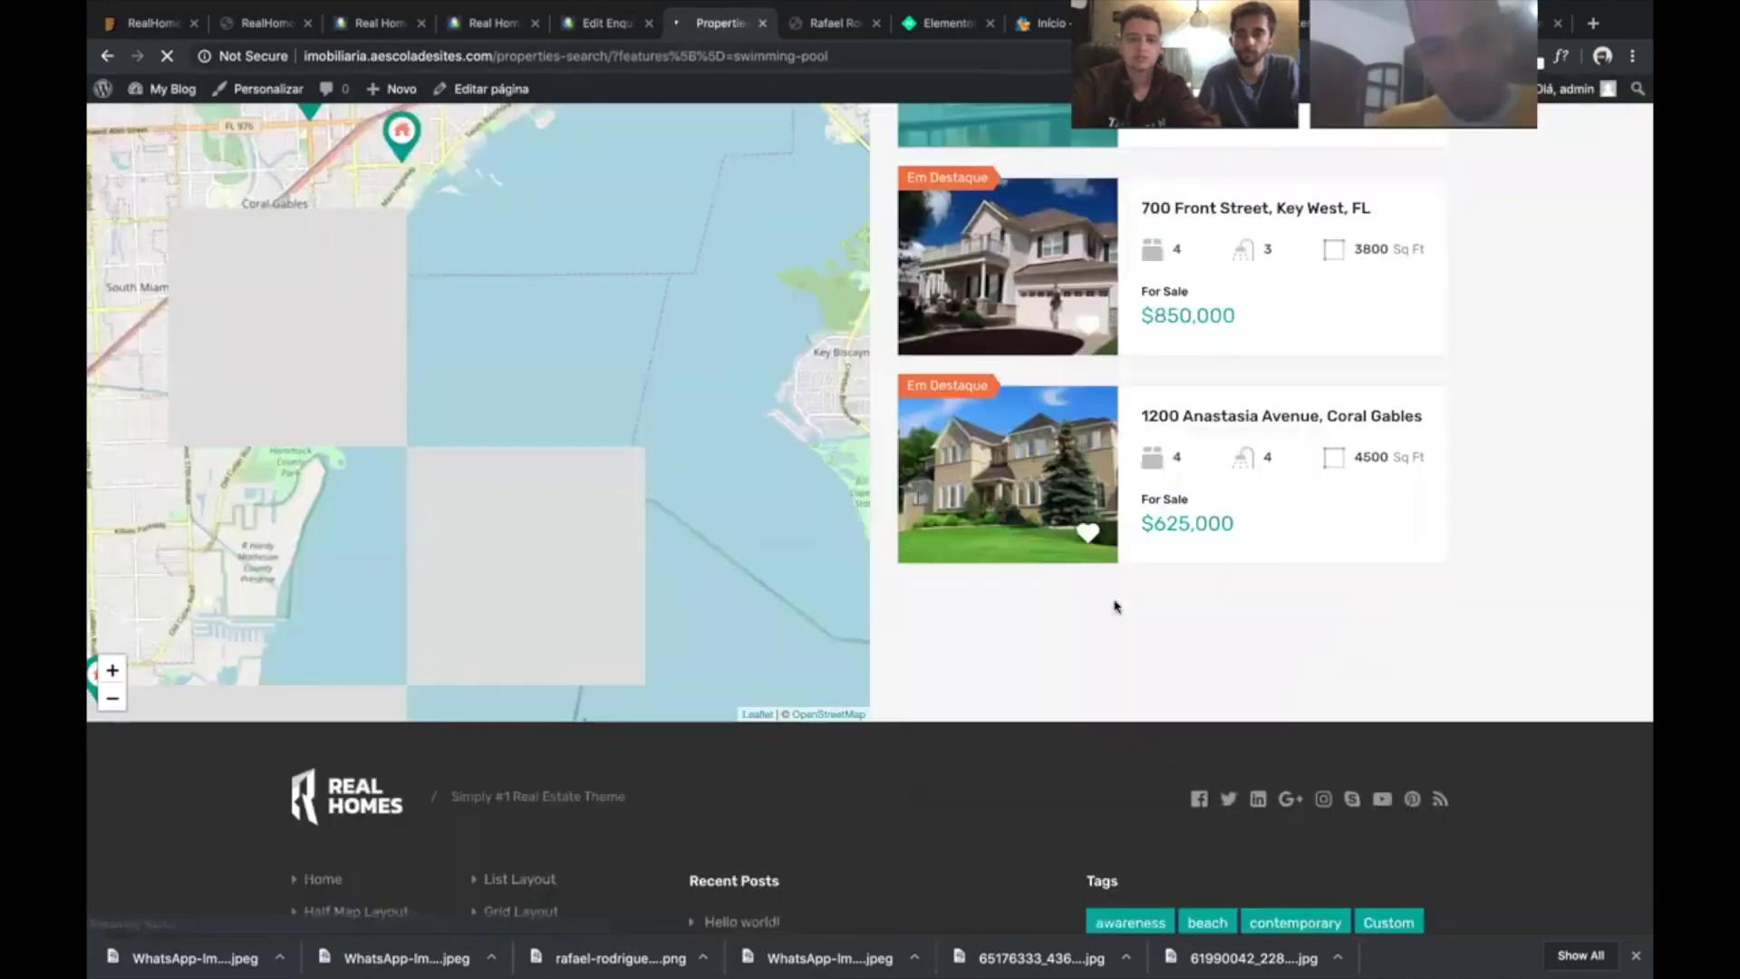
scroll(1117, 607, "up", 8)
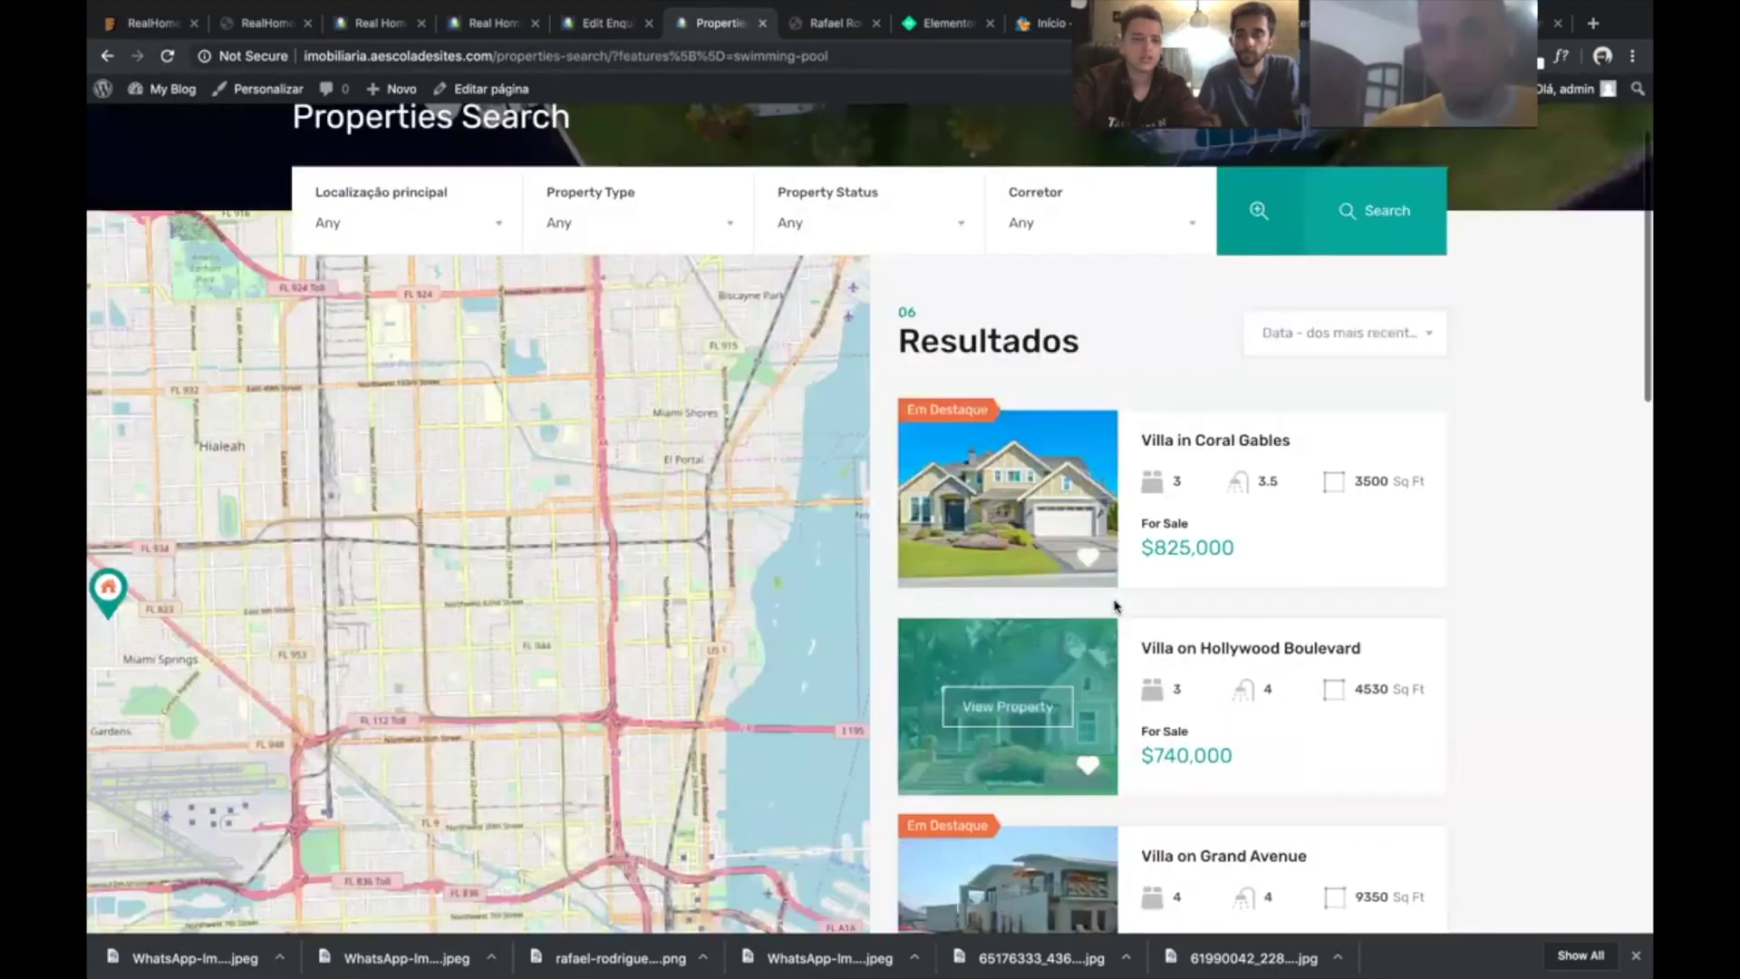
scroll(1117, 608, "down", 10)
scroll(1117, 607, "up", 5)
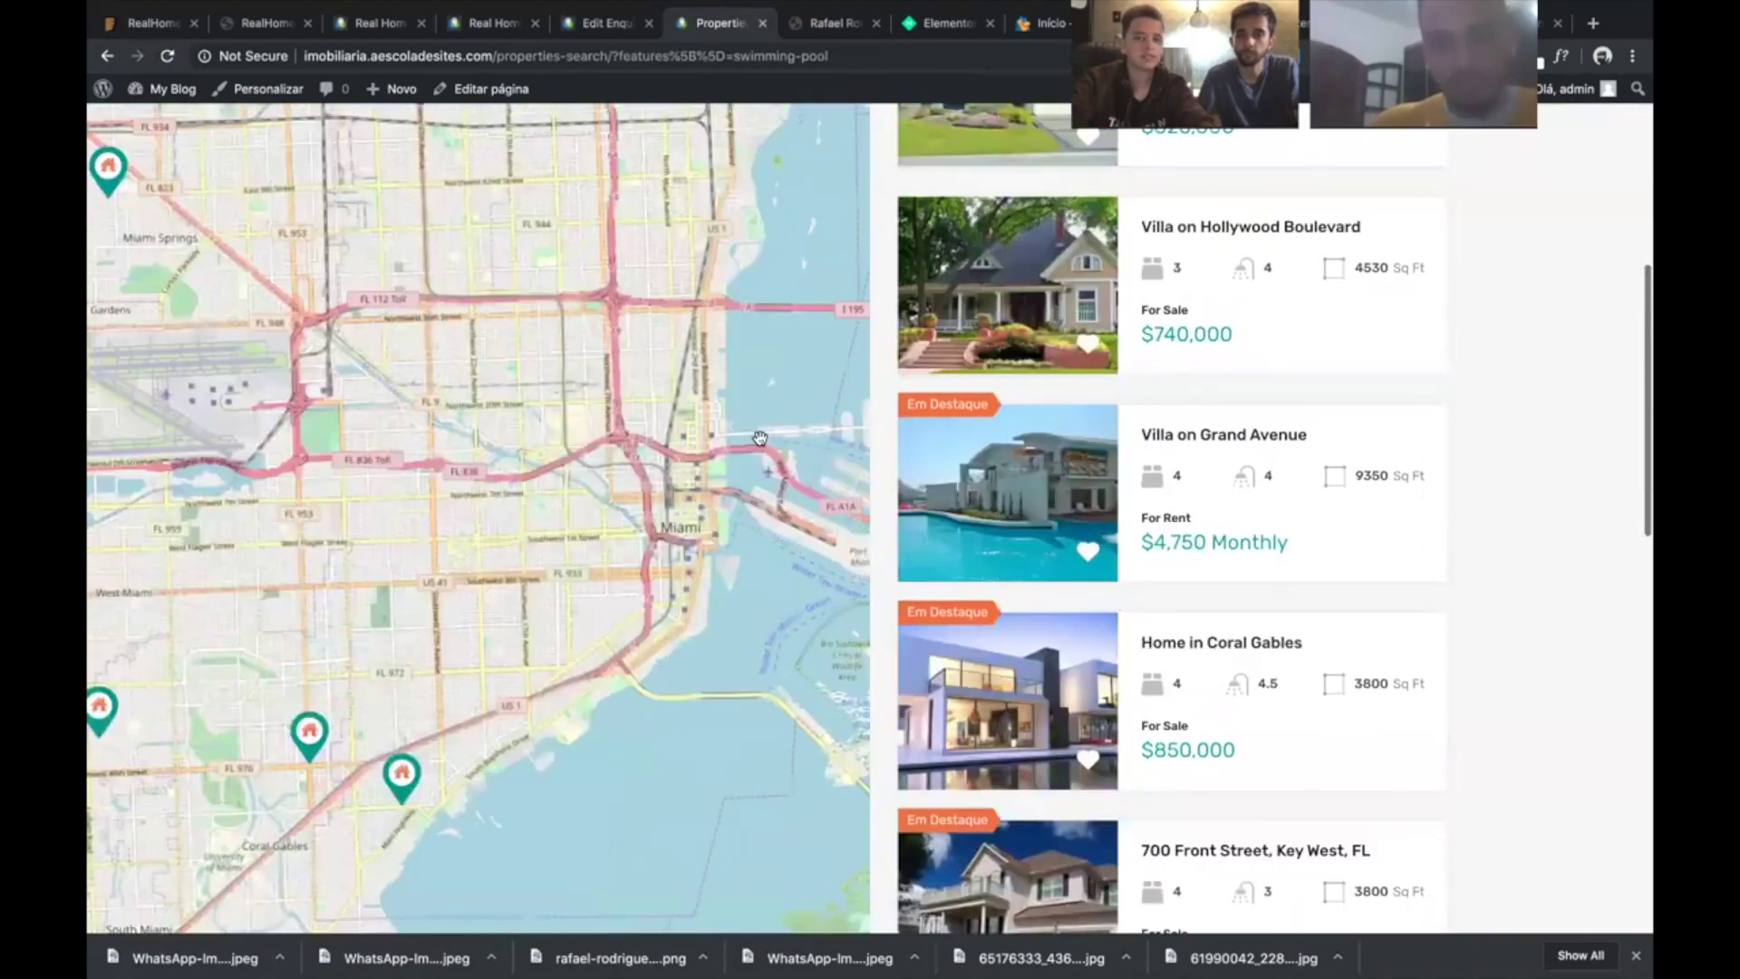
scroll(1117, 607, "down", 3)
scroll(1117, 607, "down", 1)
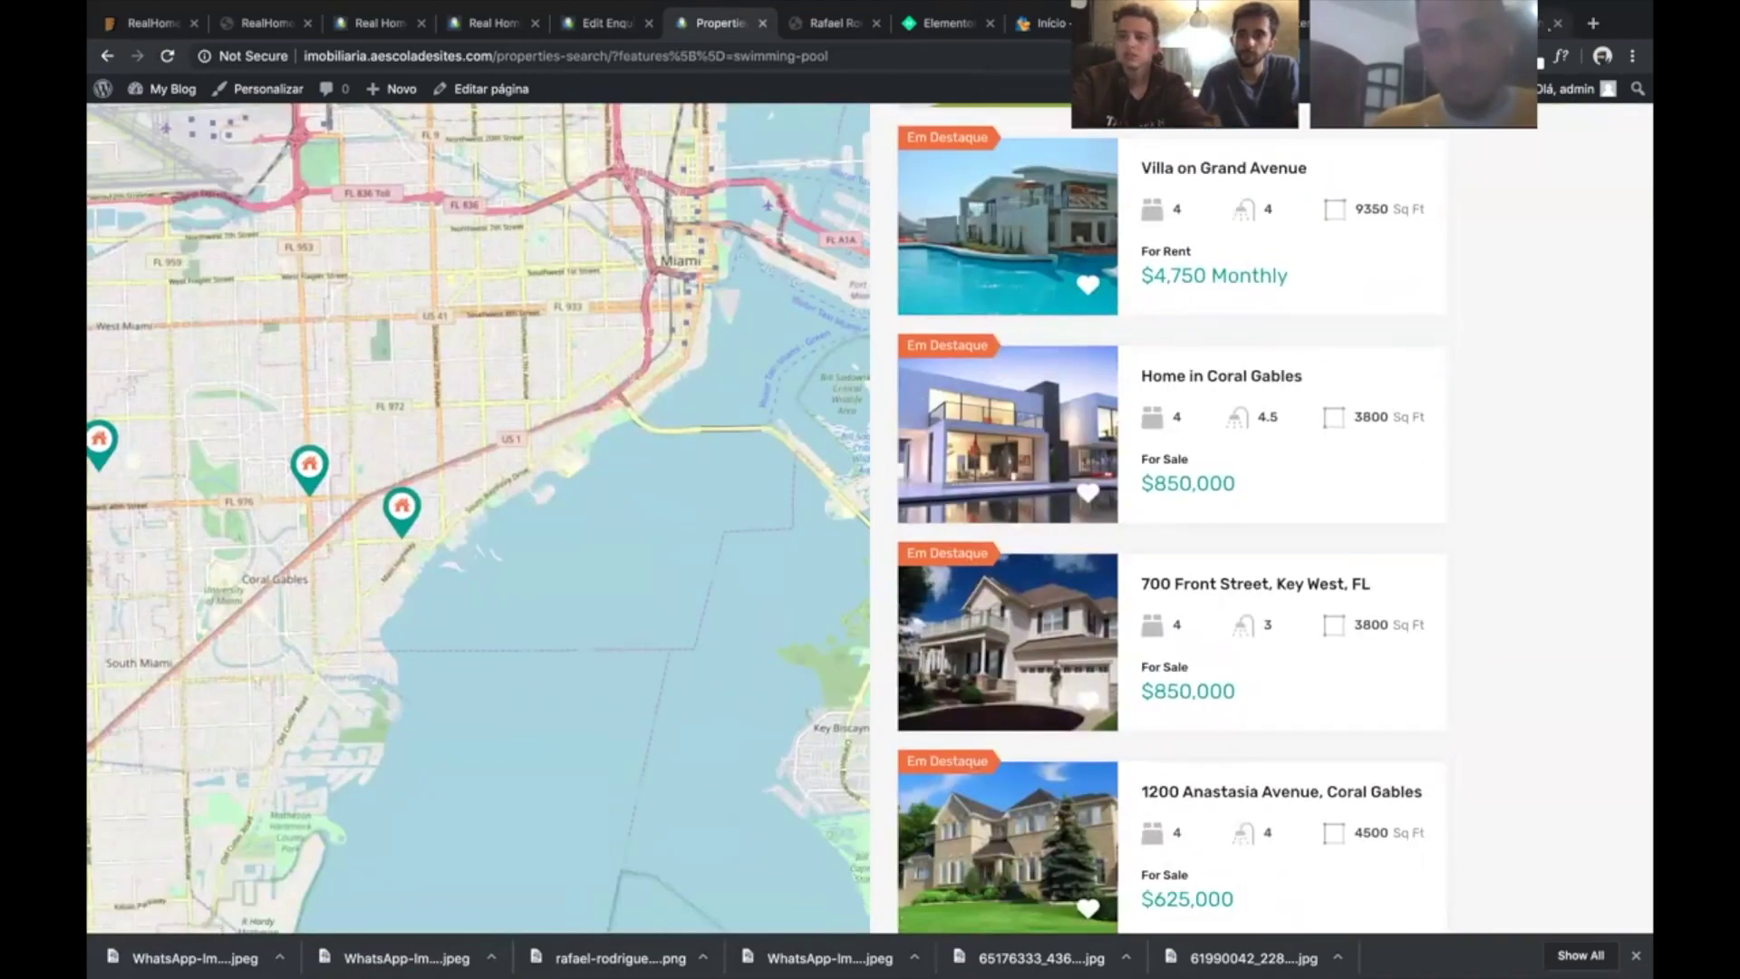
key("ctrl+Tab")
key("ctrl+shift+Tab")
key("ctrl+shift+Tab")
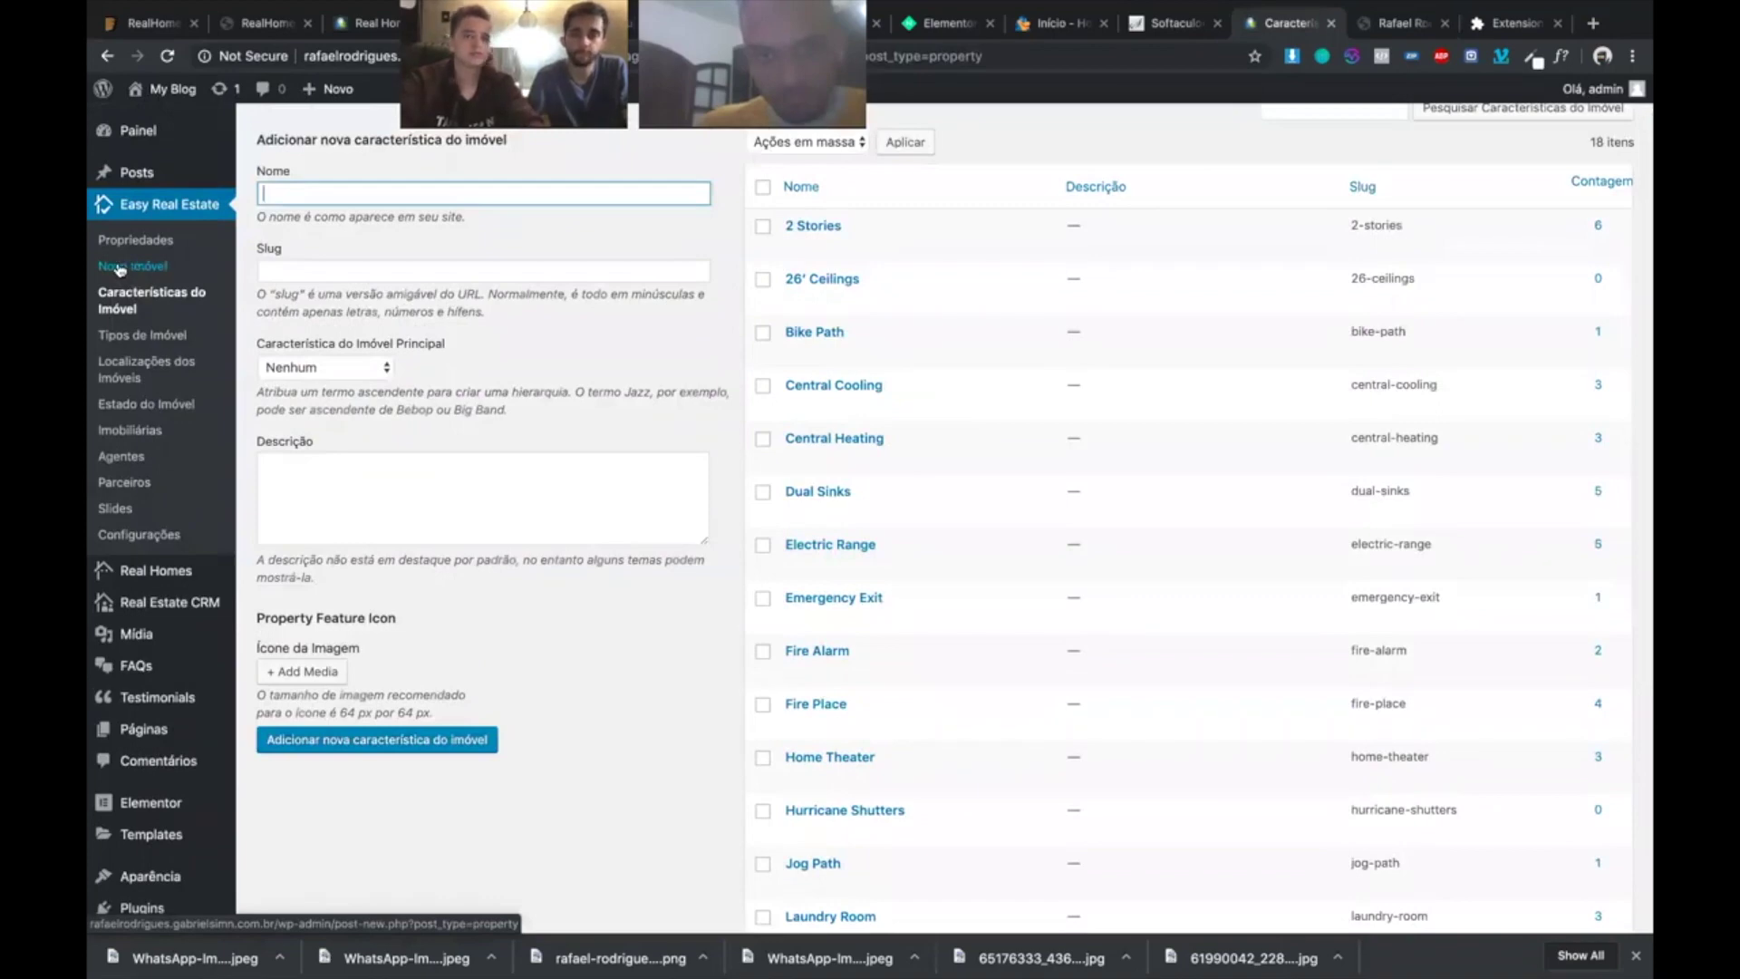
- Open Novo Imóvel and expand its floor plan and video sections to review the fields
left_click(121, 269)
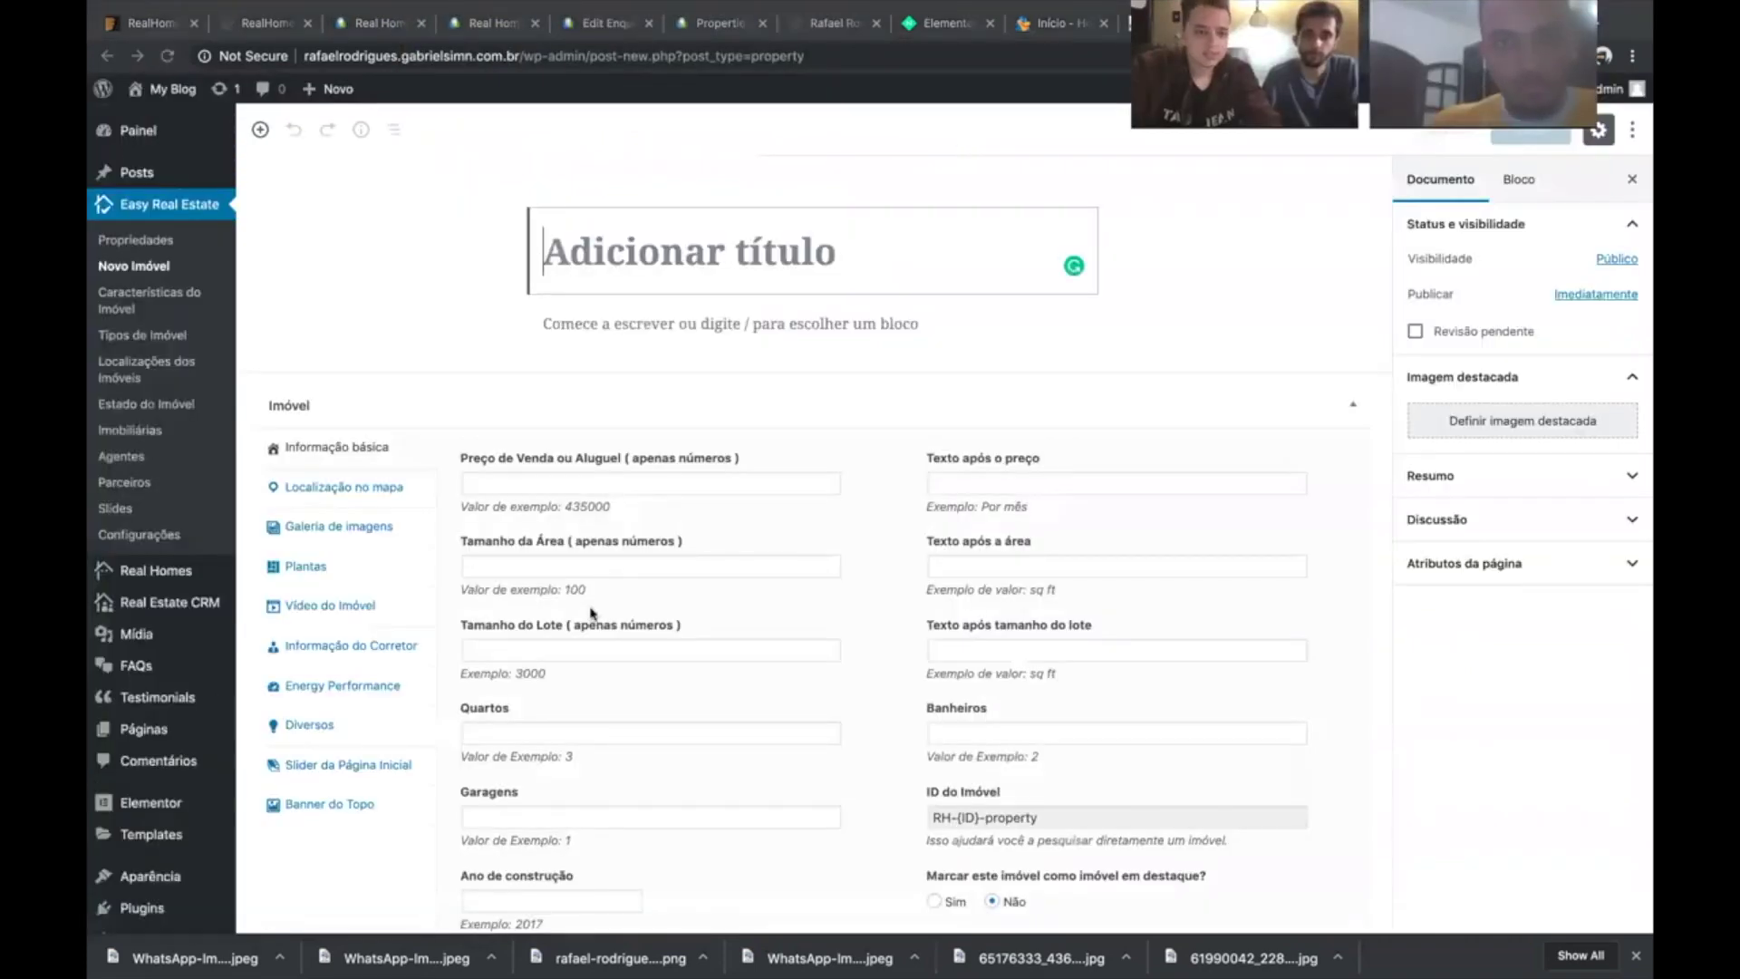
scroll(218, 707, "down", 2)
scroll(335, 315, "down", 2)
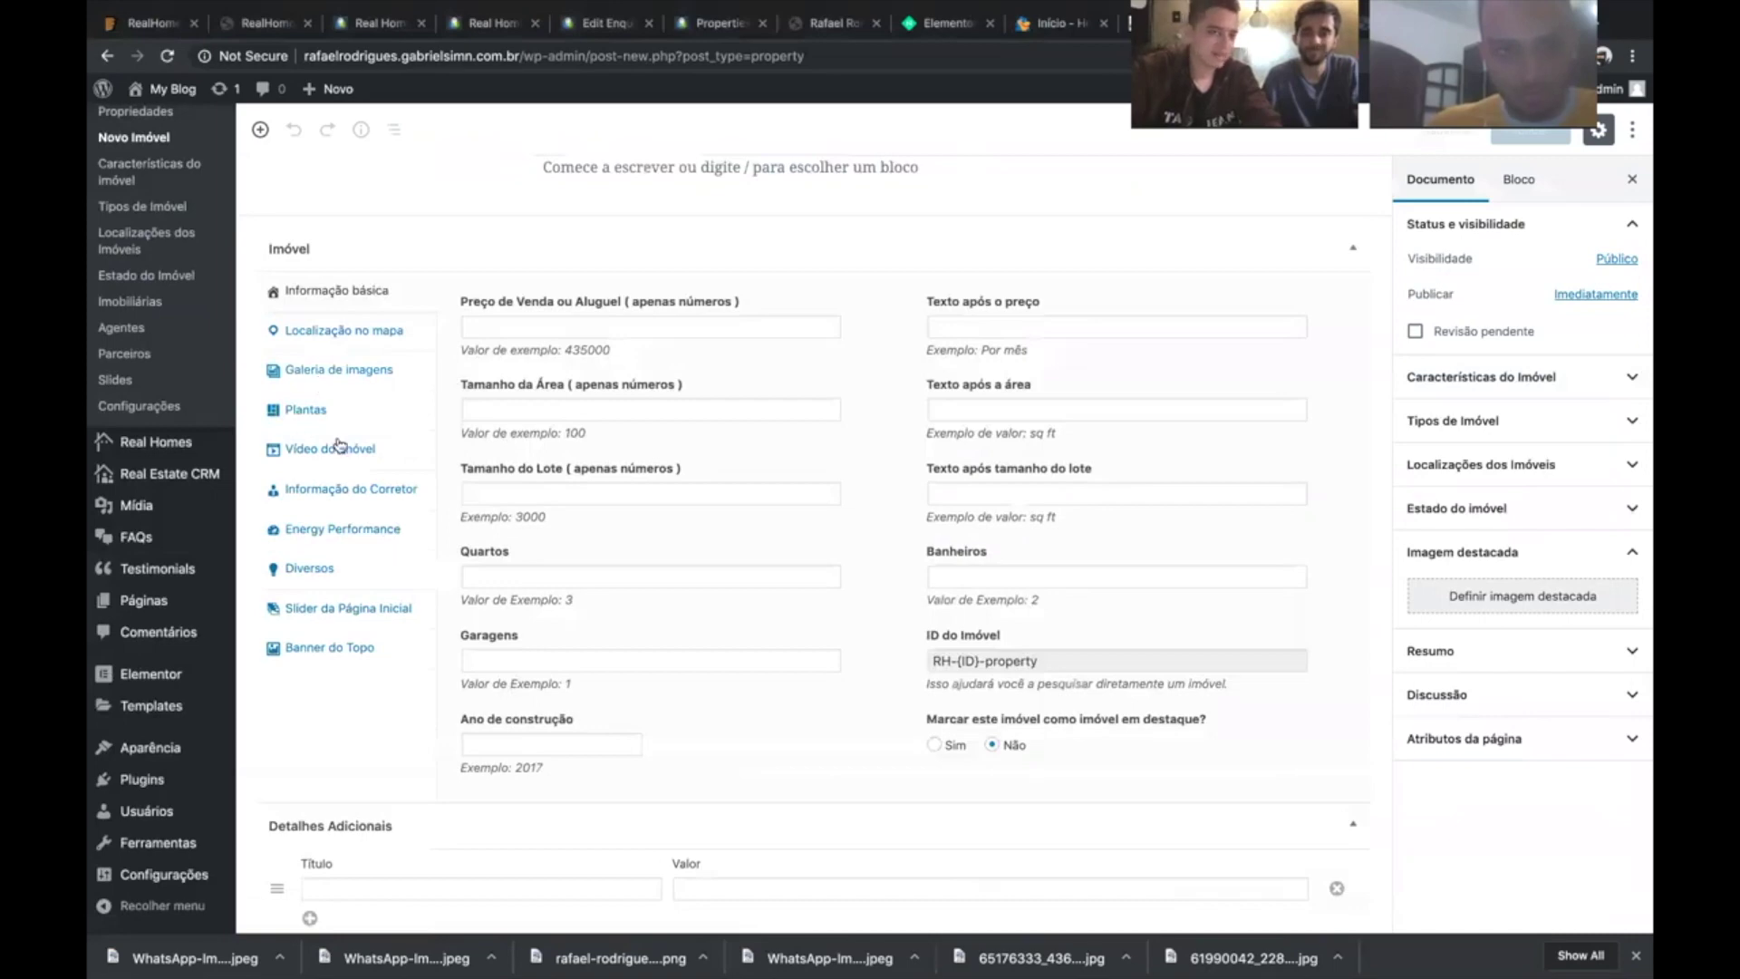
left_click(319, 412)
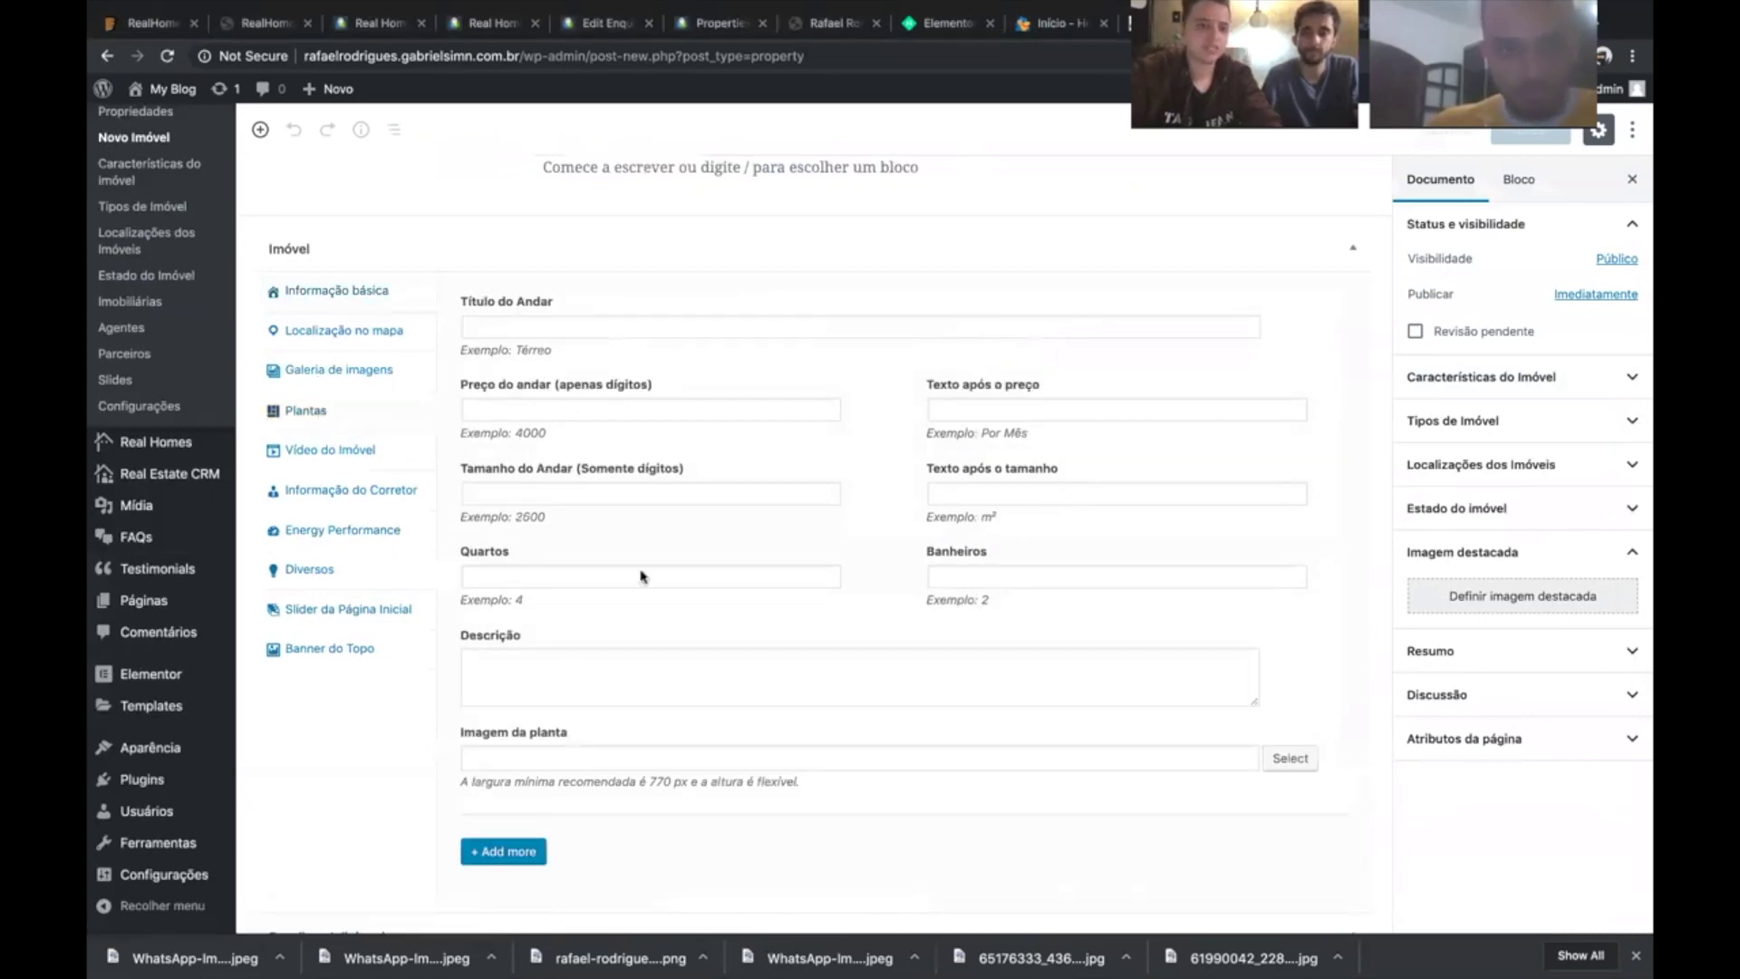
left_click(372, 452)
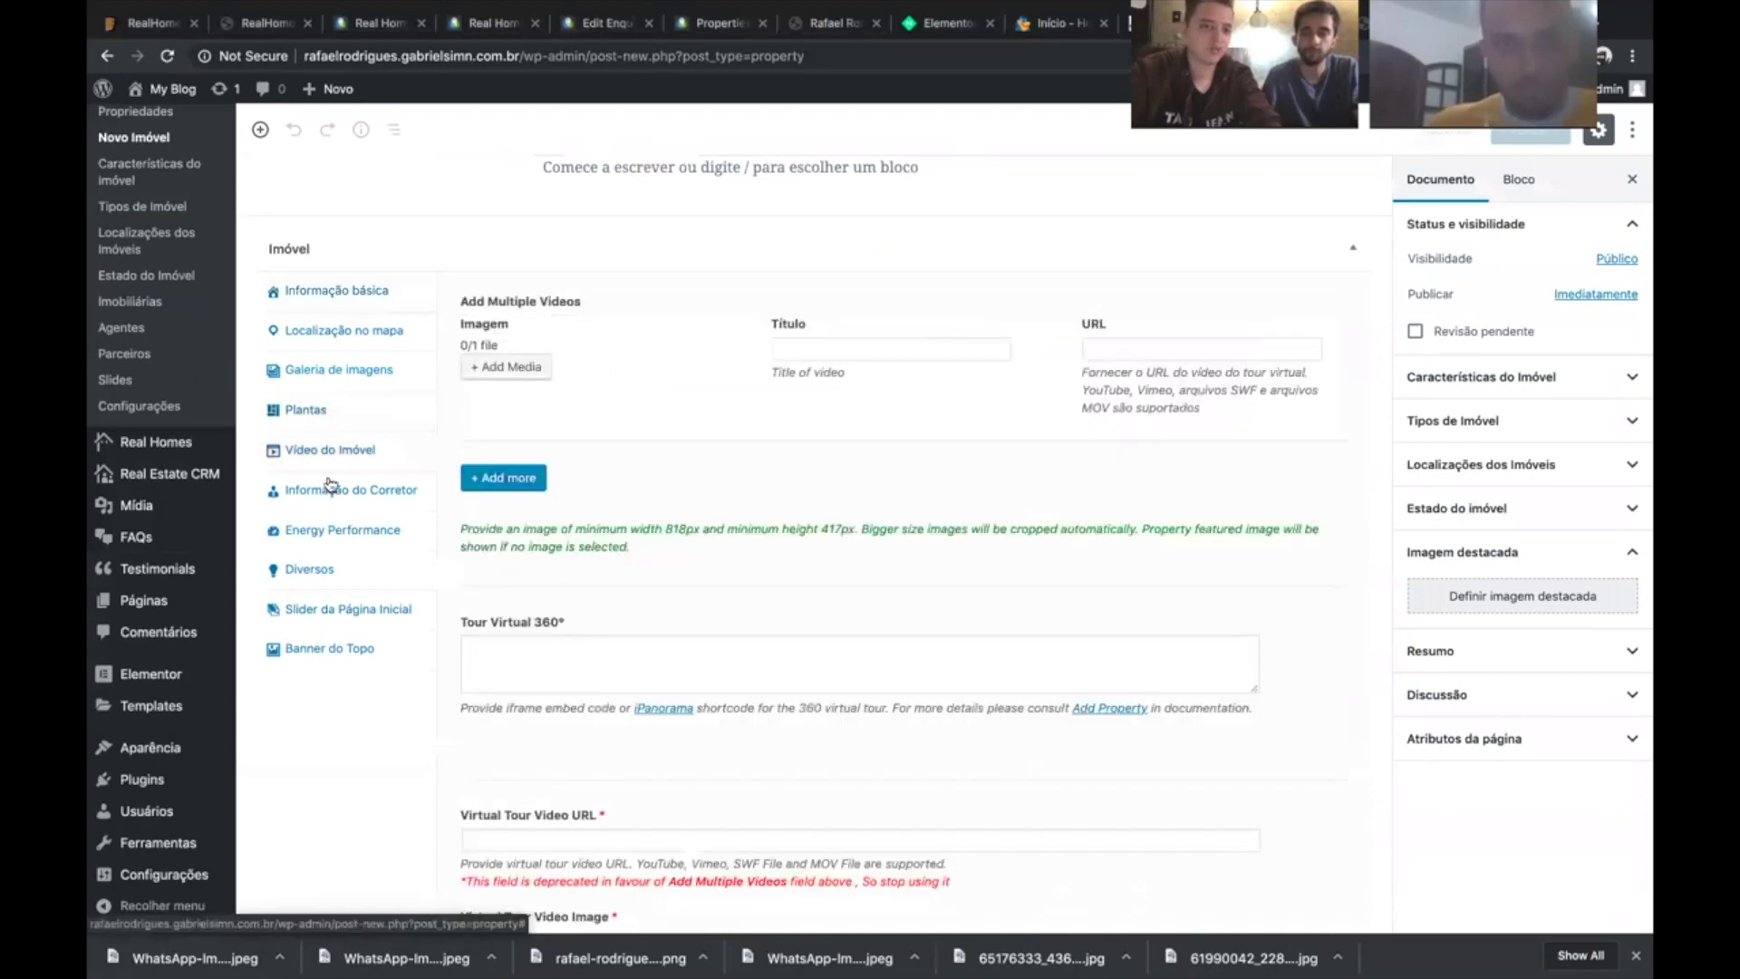
scroll(329, 485, "down", 1)
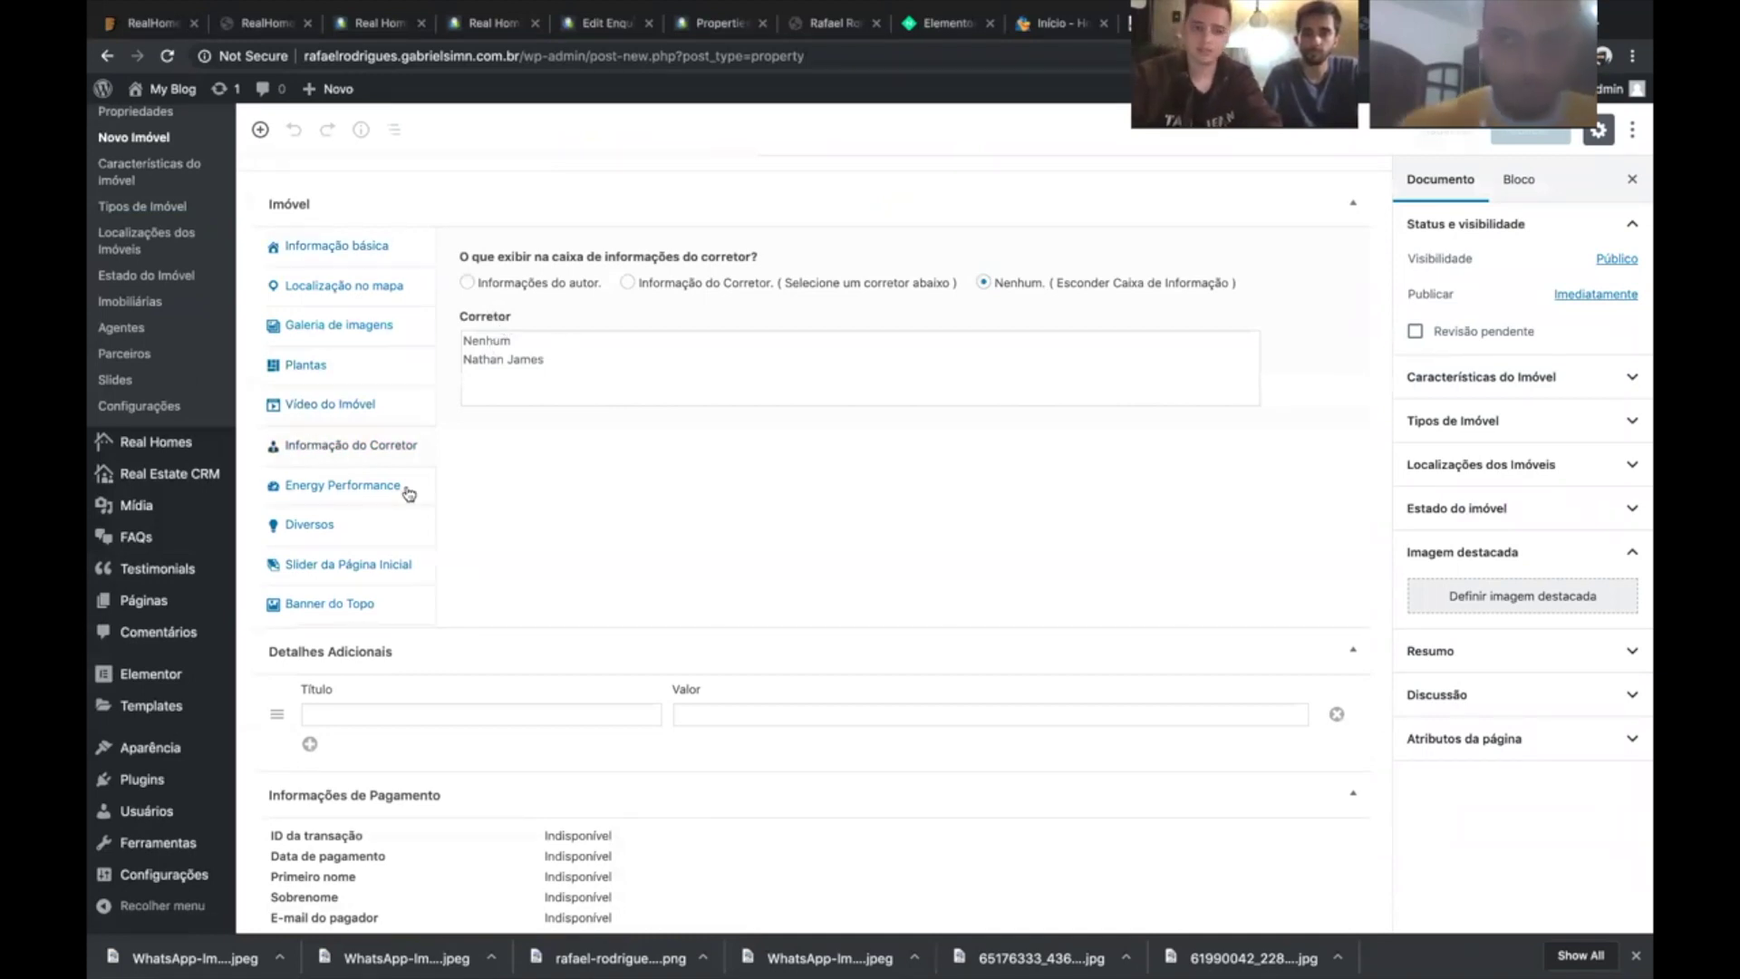
scroll(866, 482, "down", 2)
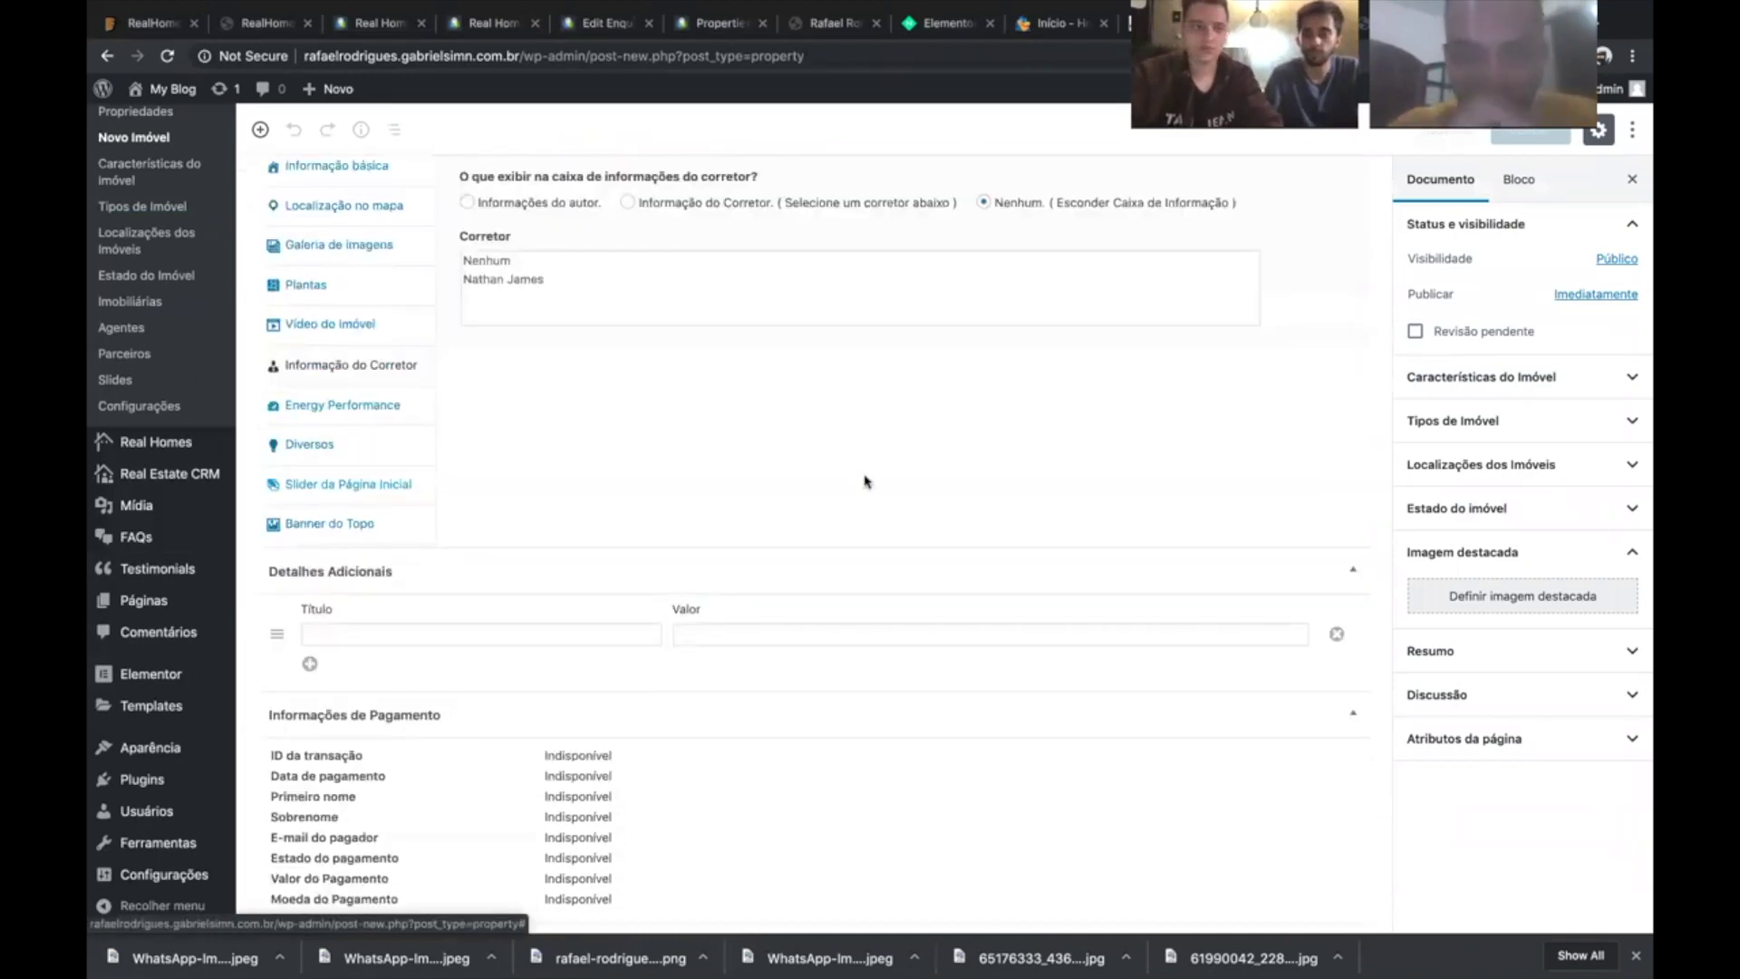
scroll(756, 485, "up", 4)
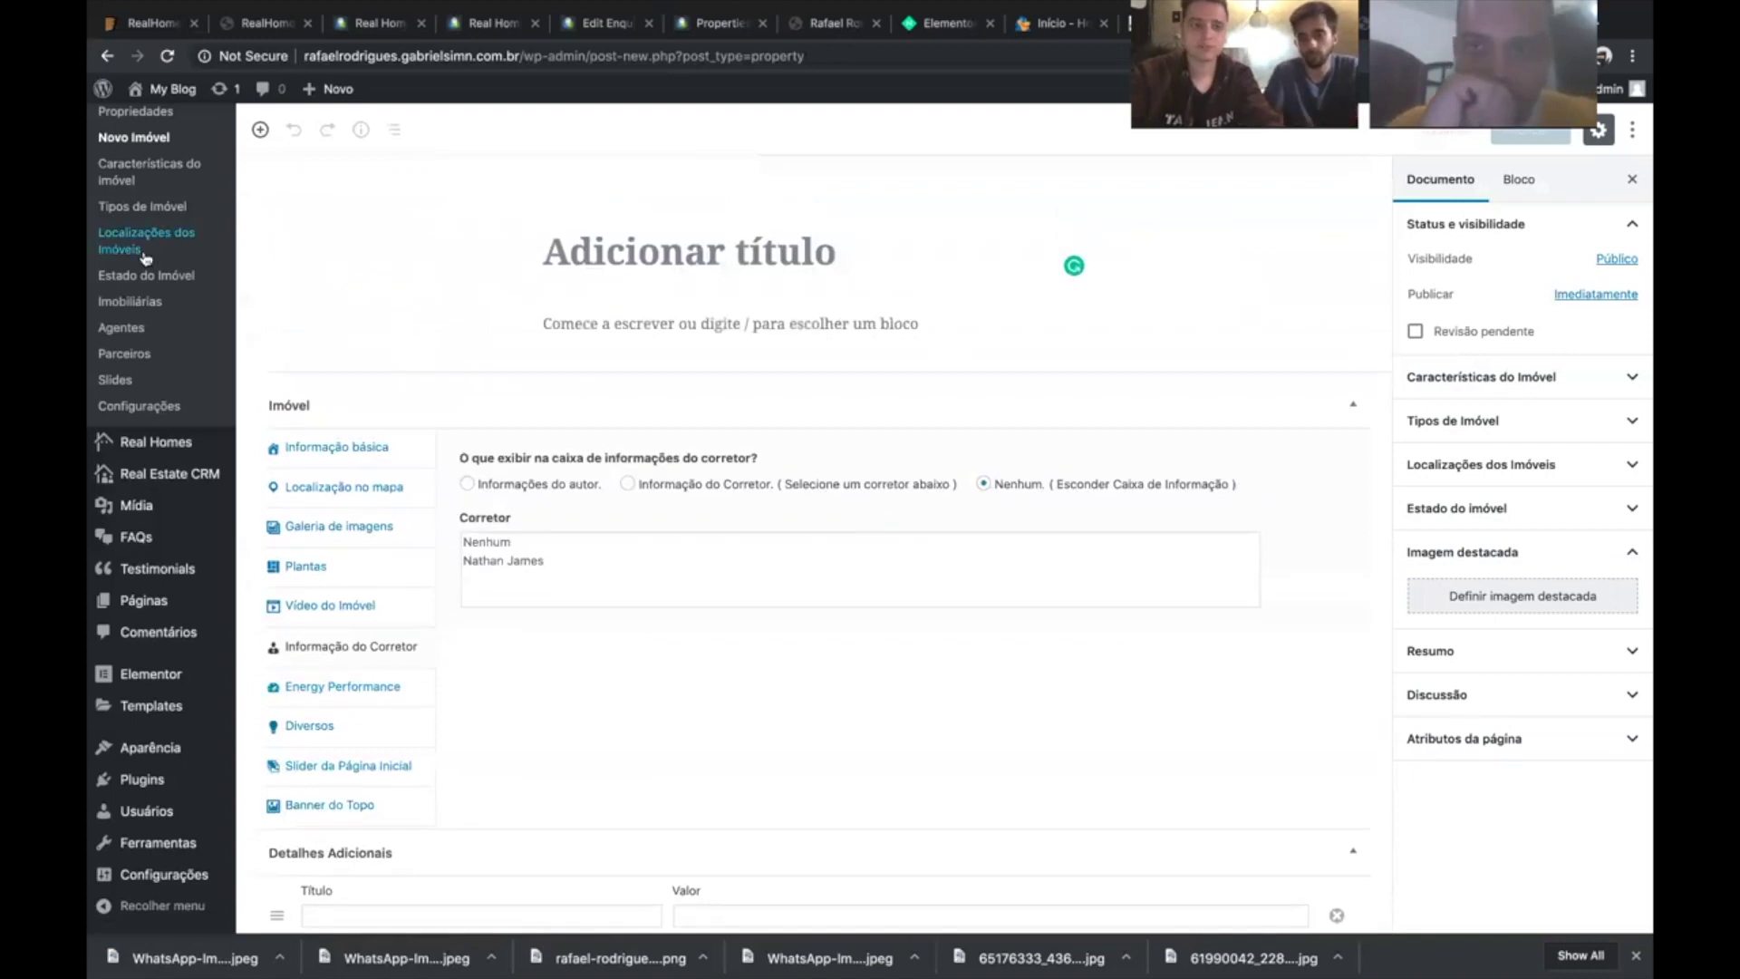
scroll(497, 571, "up", 2)
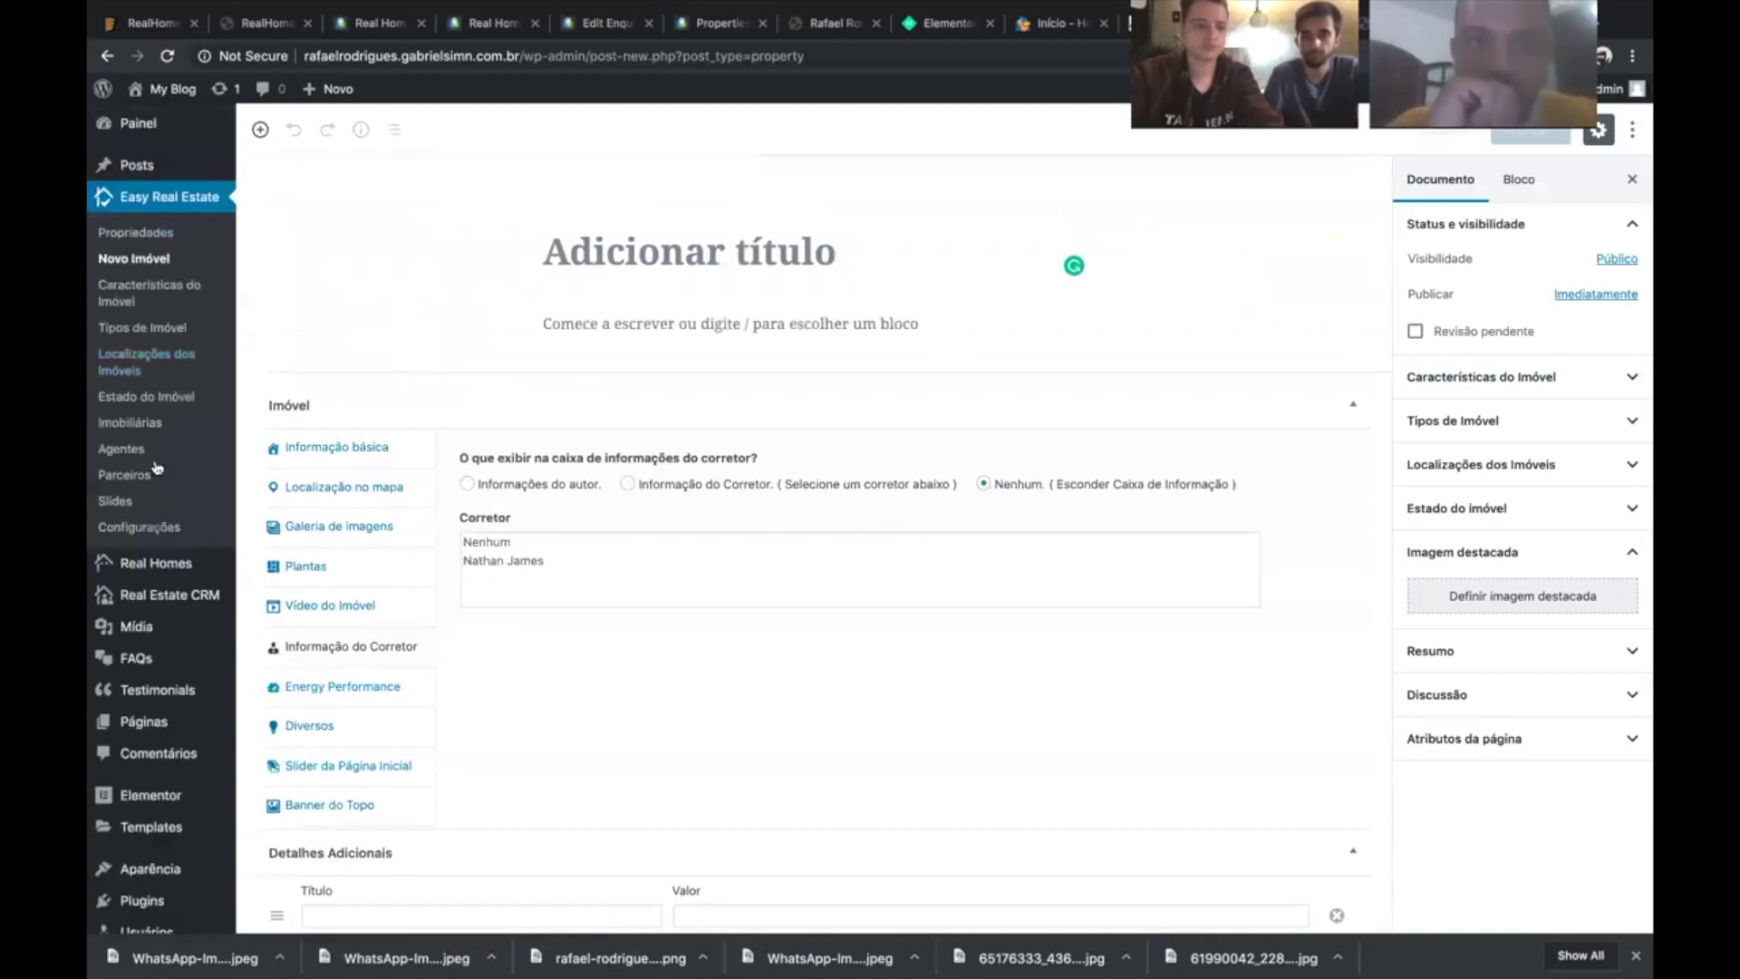
- Quick-edit the first property's title from 'Building Having 15 Apartments' to 'Casa linda em saquarema'
left_click(108, 236)
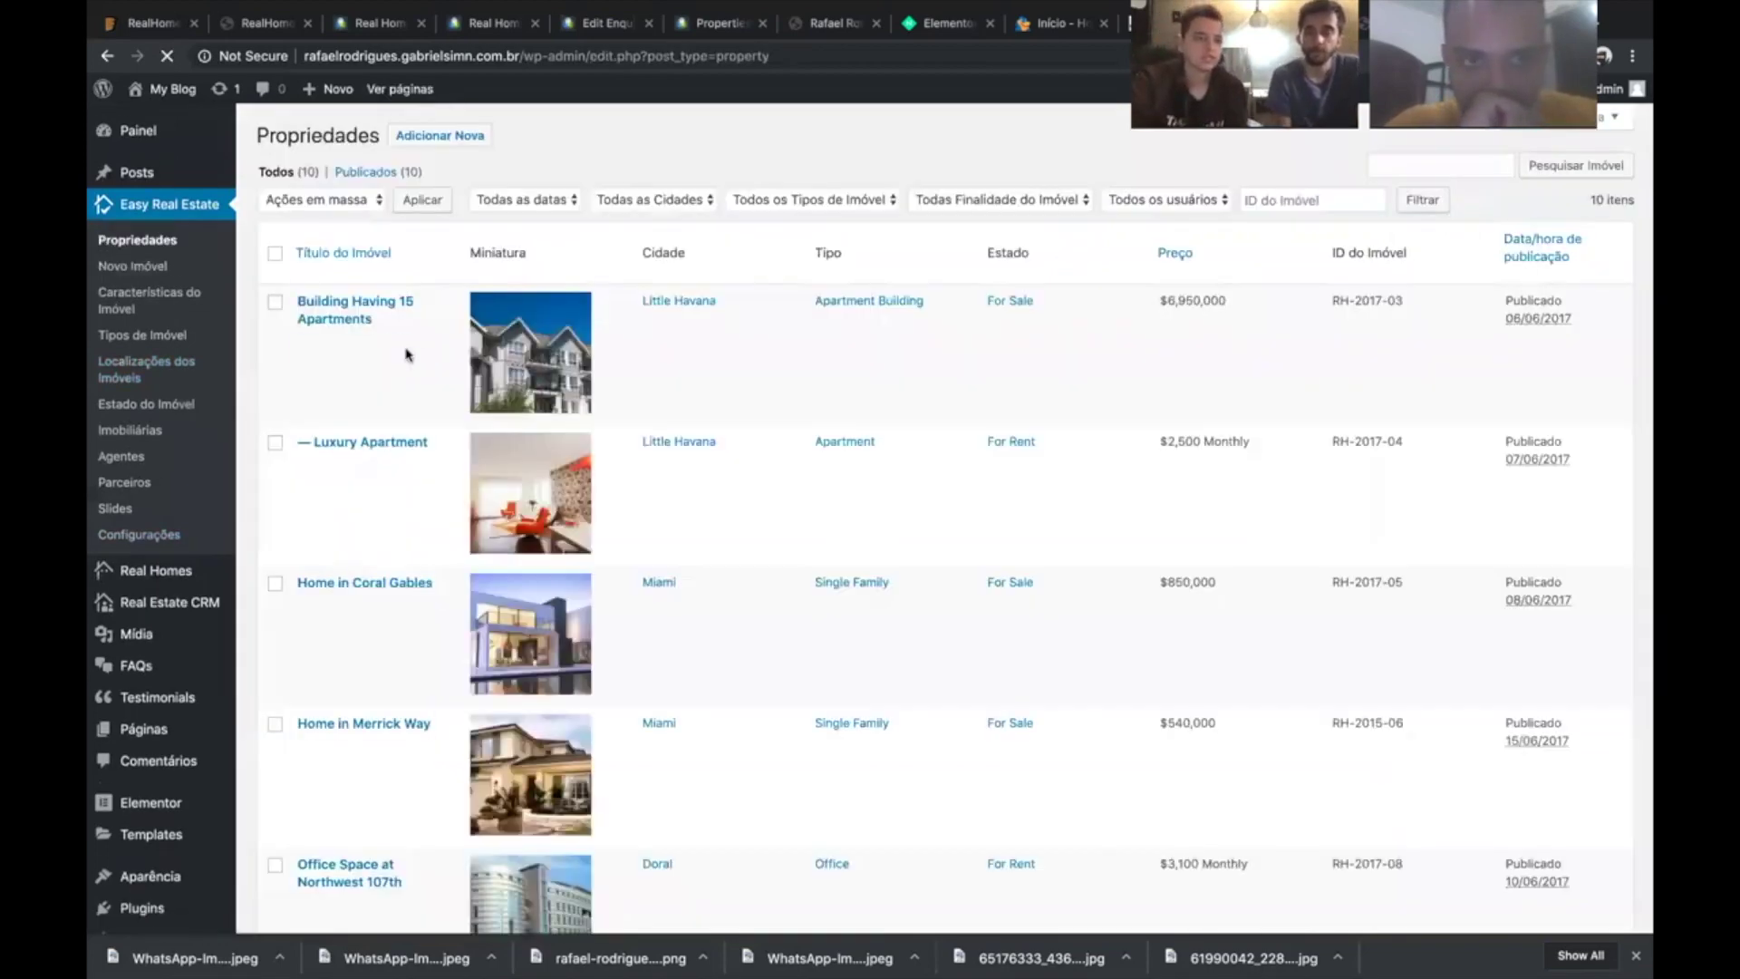
left_click(381, 340)
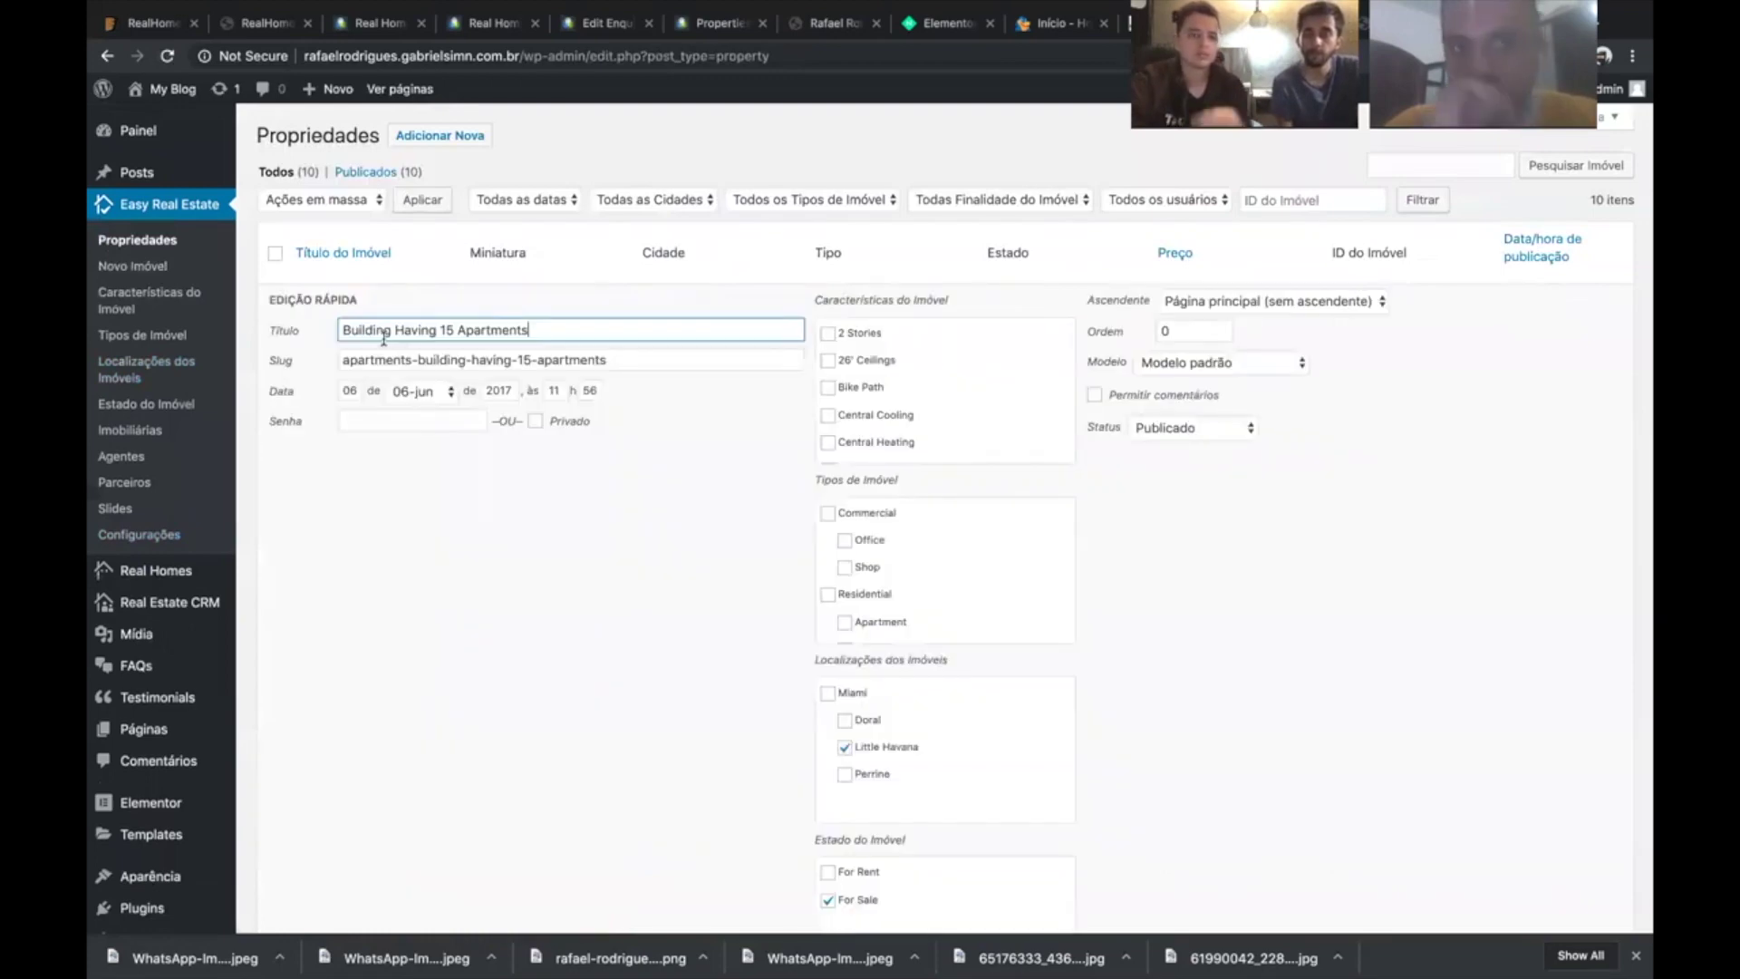
triple_click(447, 330)
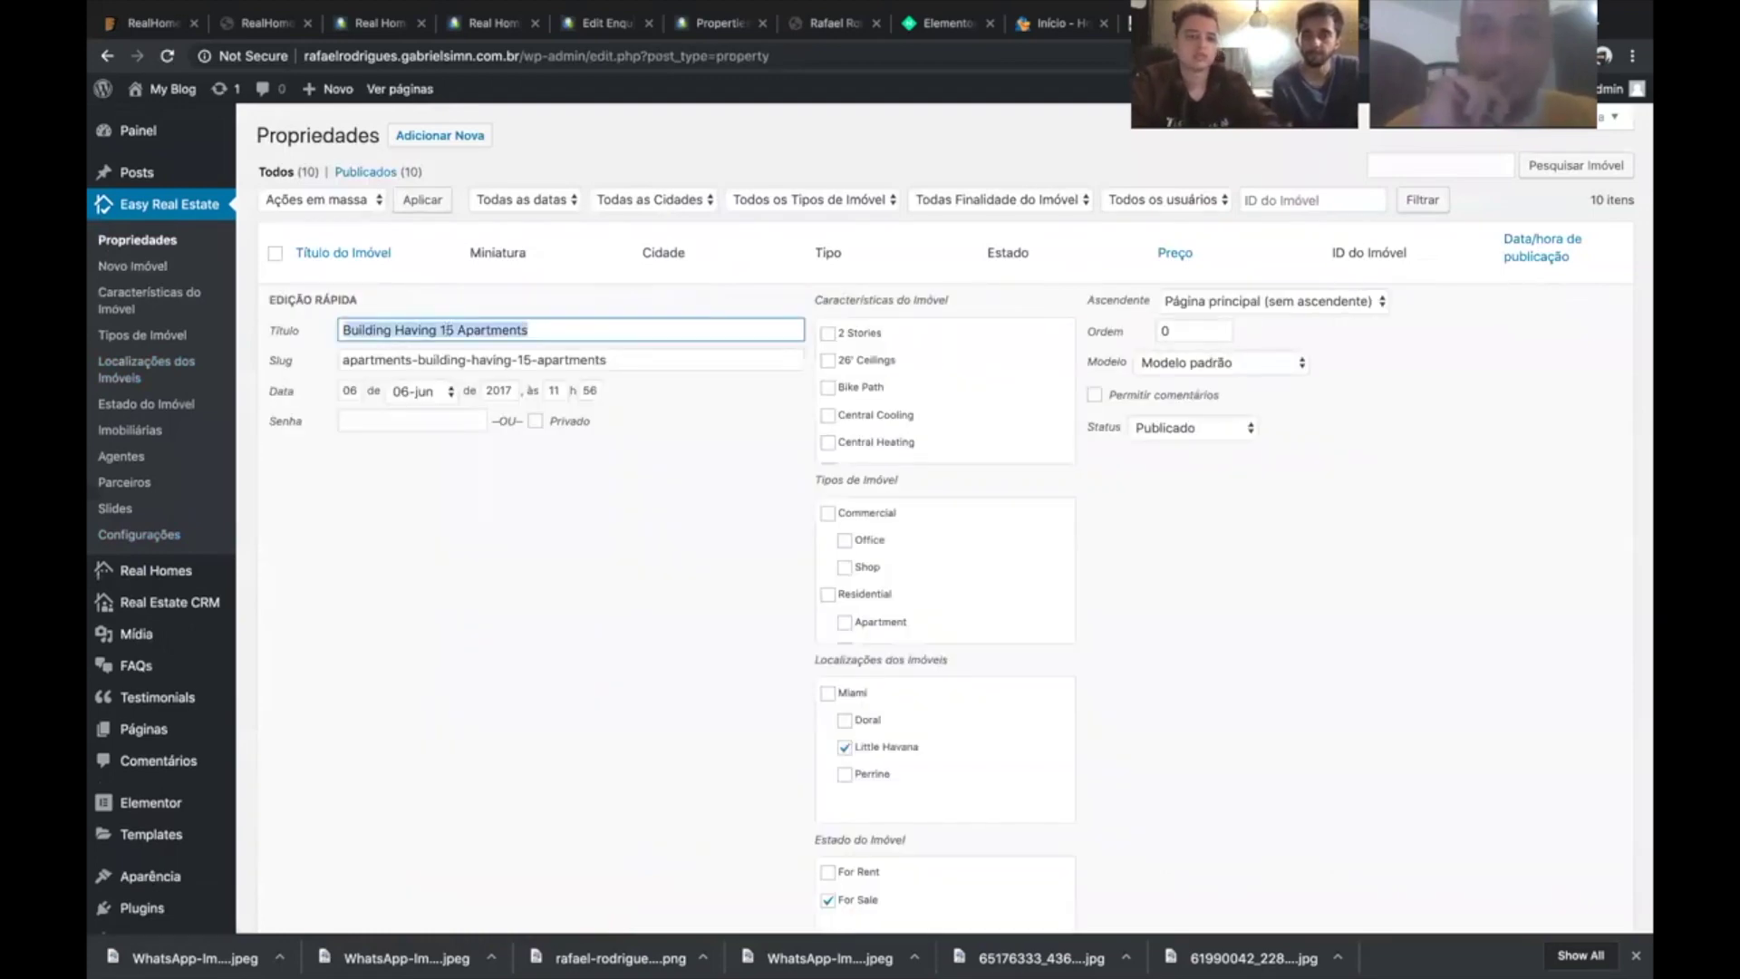
type("Casa linda ")
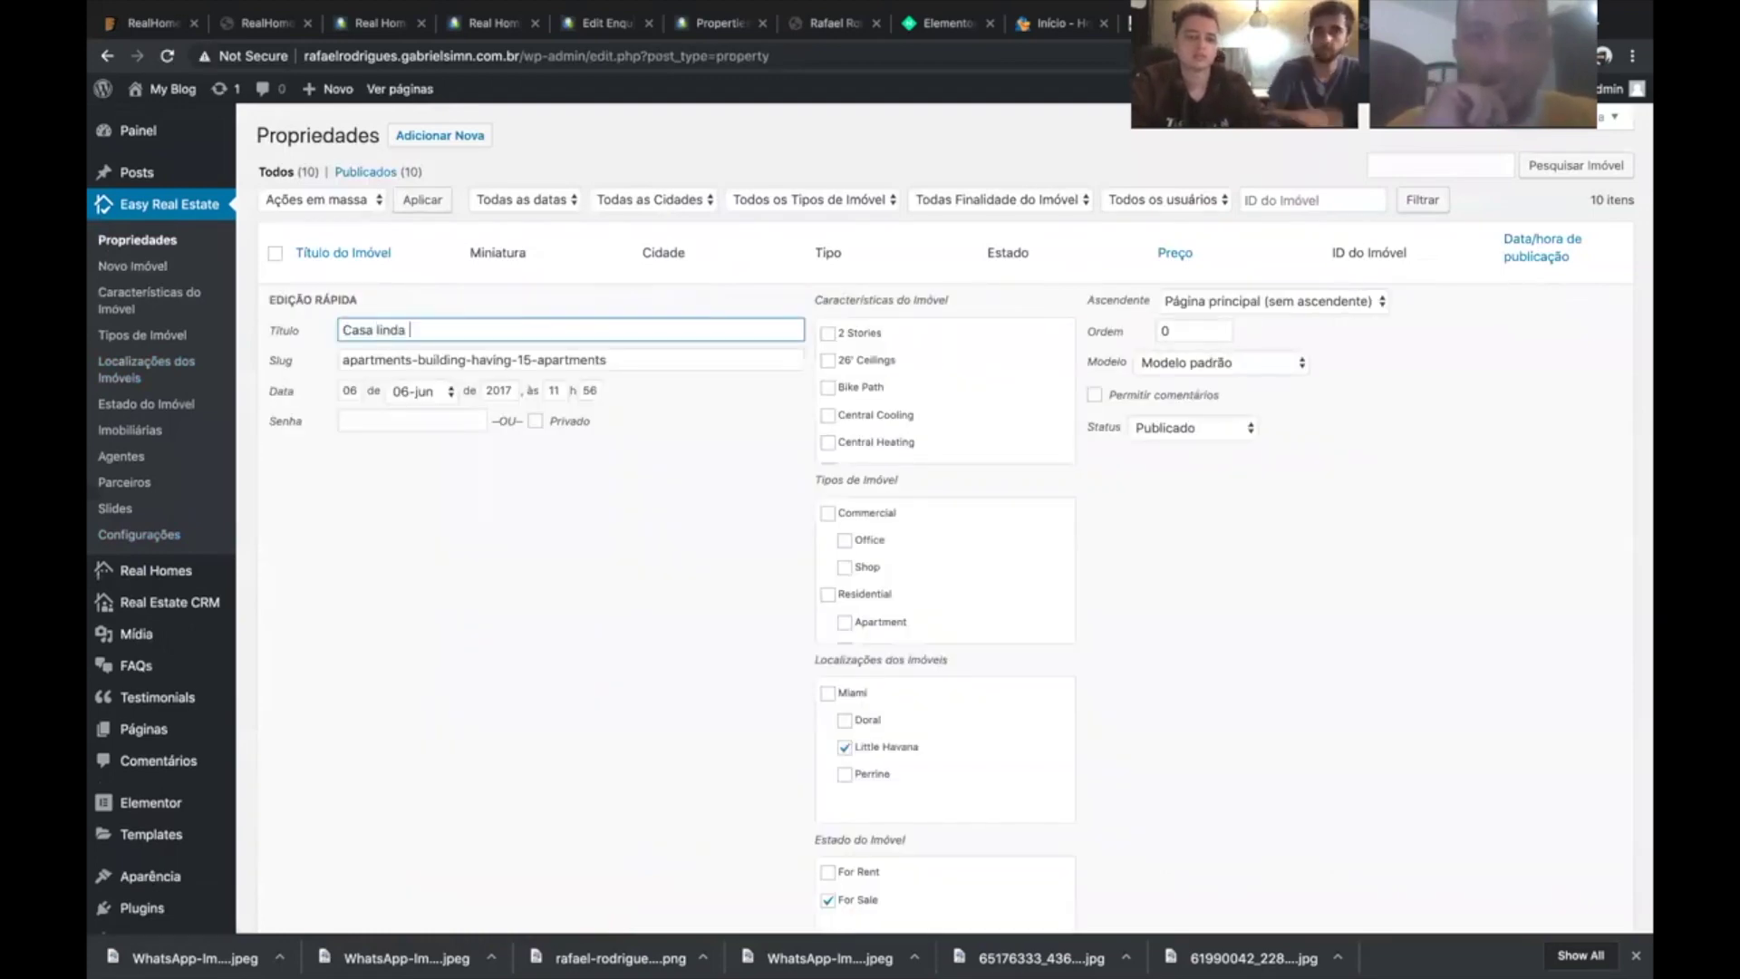
type("em saqua")
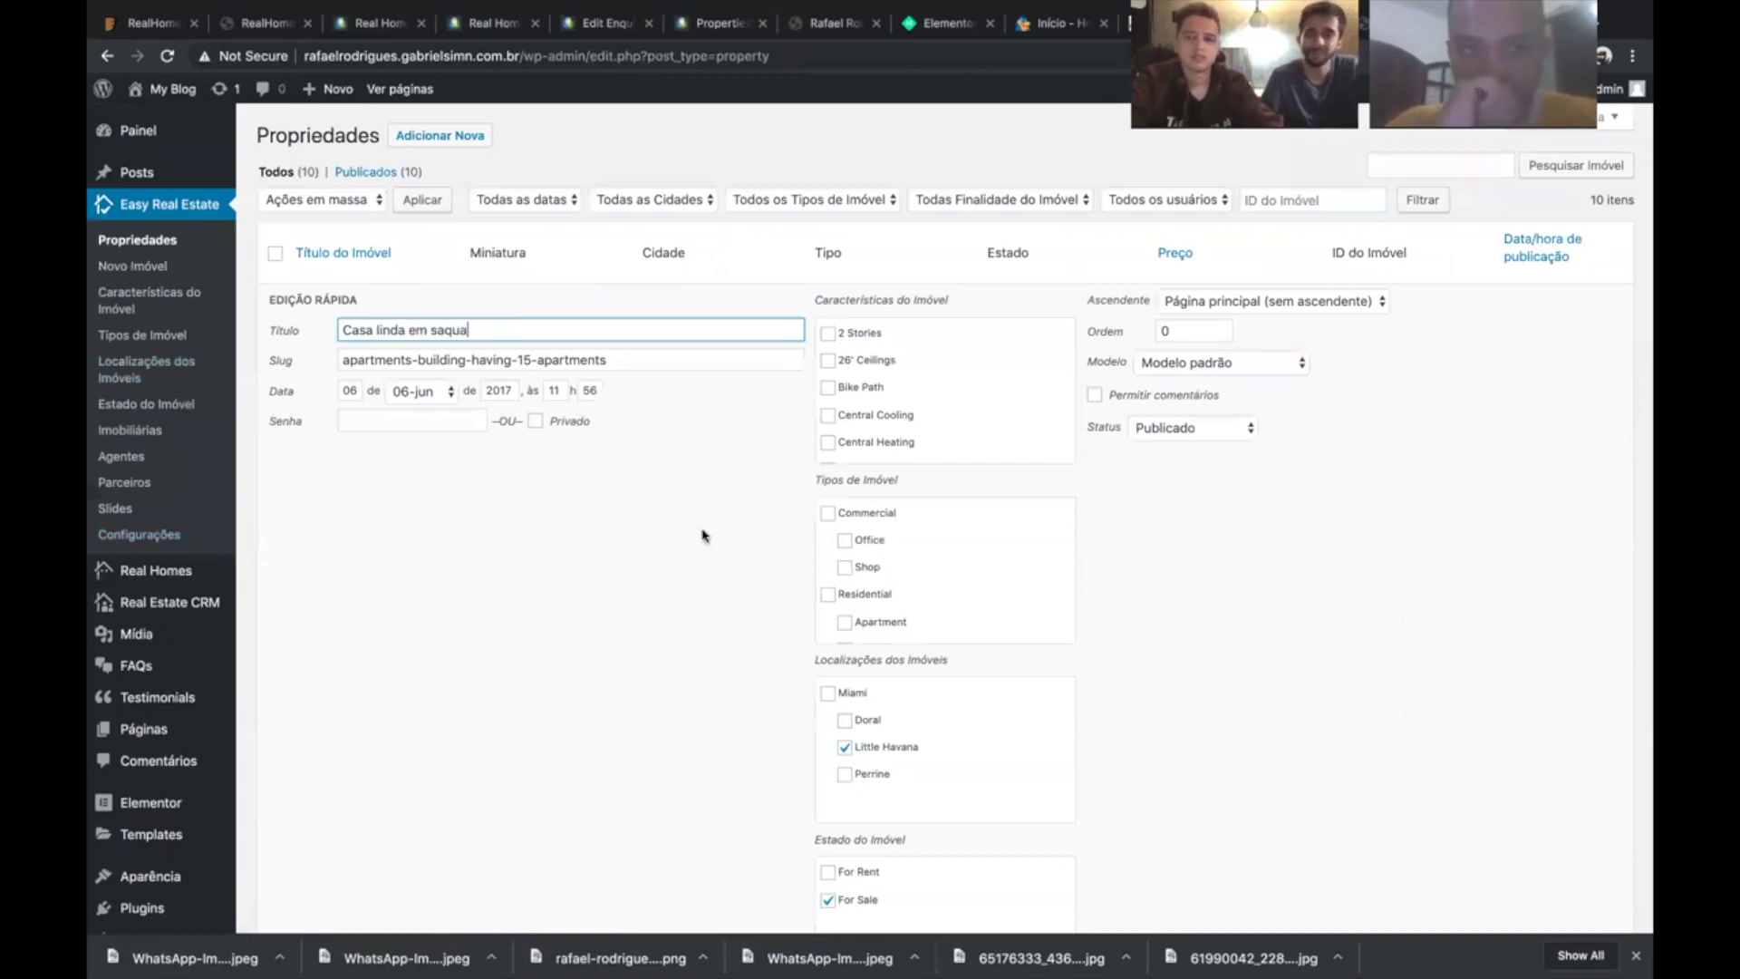
type("rema")
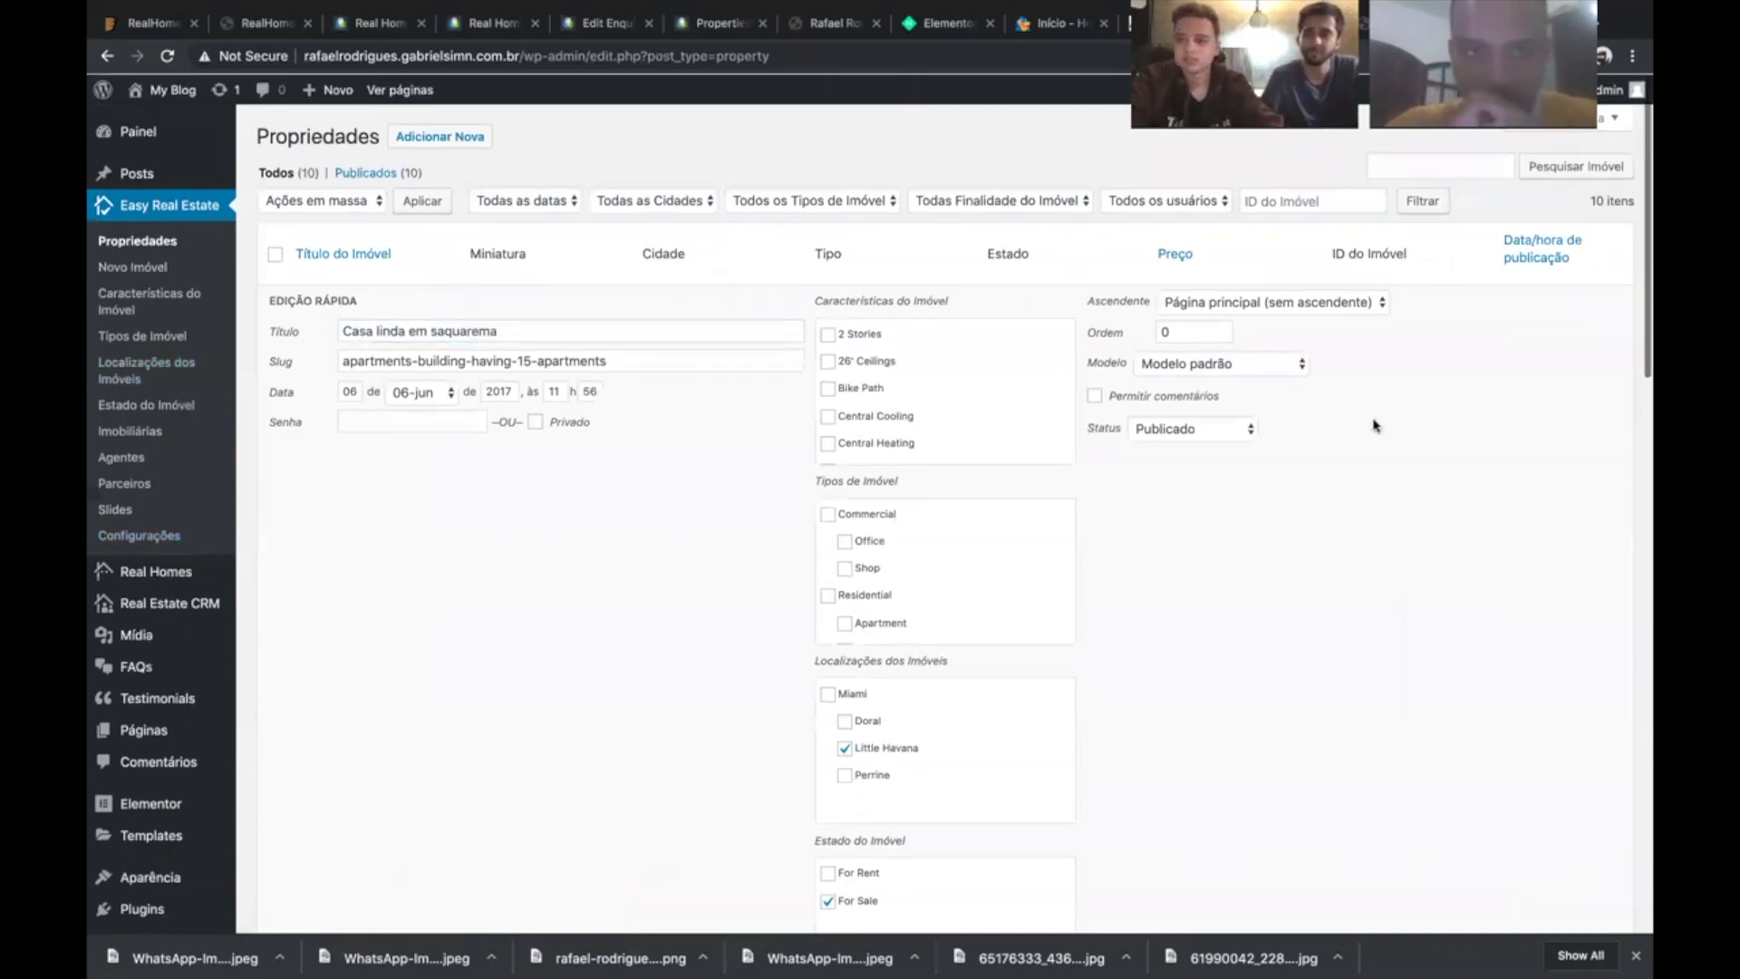
- Open the renamed 'Casa linda em saquarema' property in the full editor
scroll(1373, 426, "down", 1)
scroll(544, 379, "down", 3)
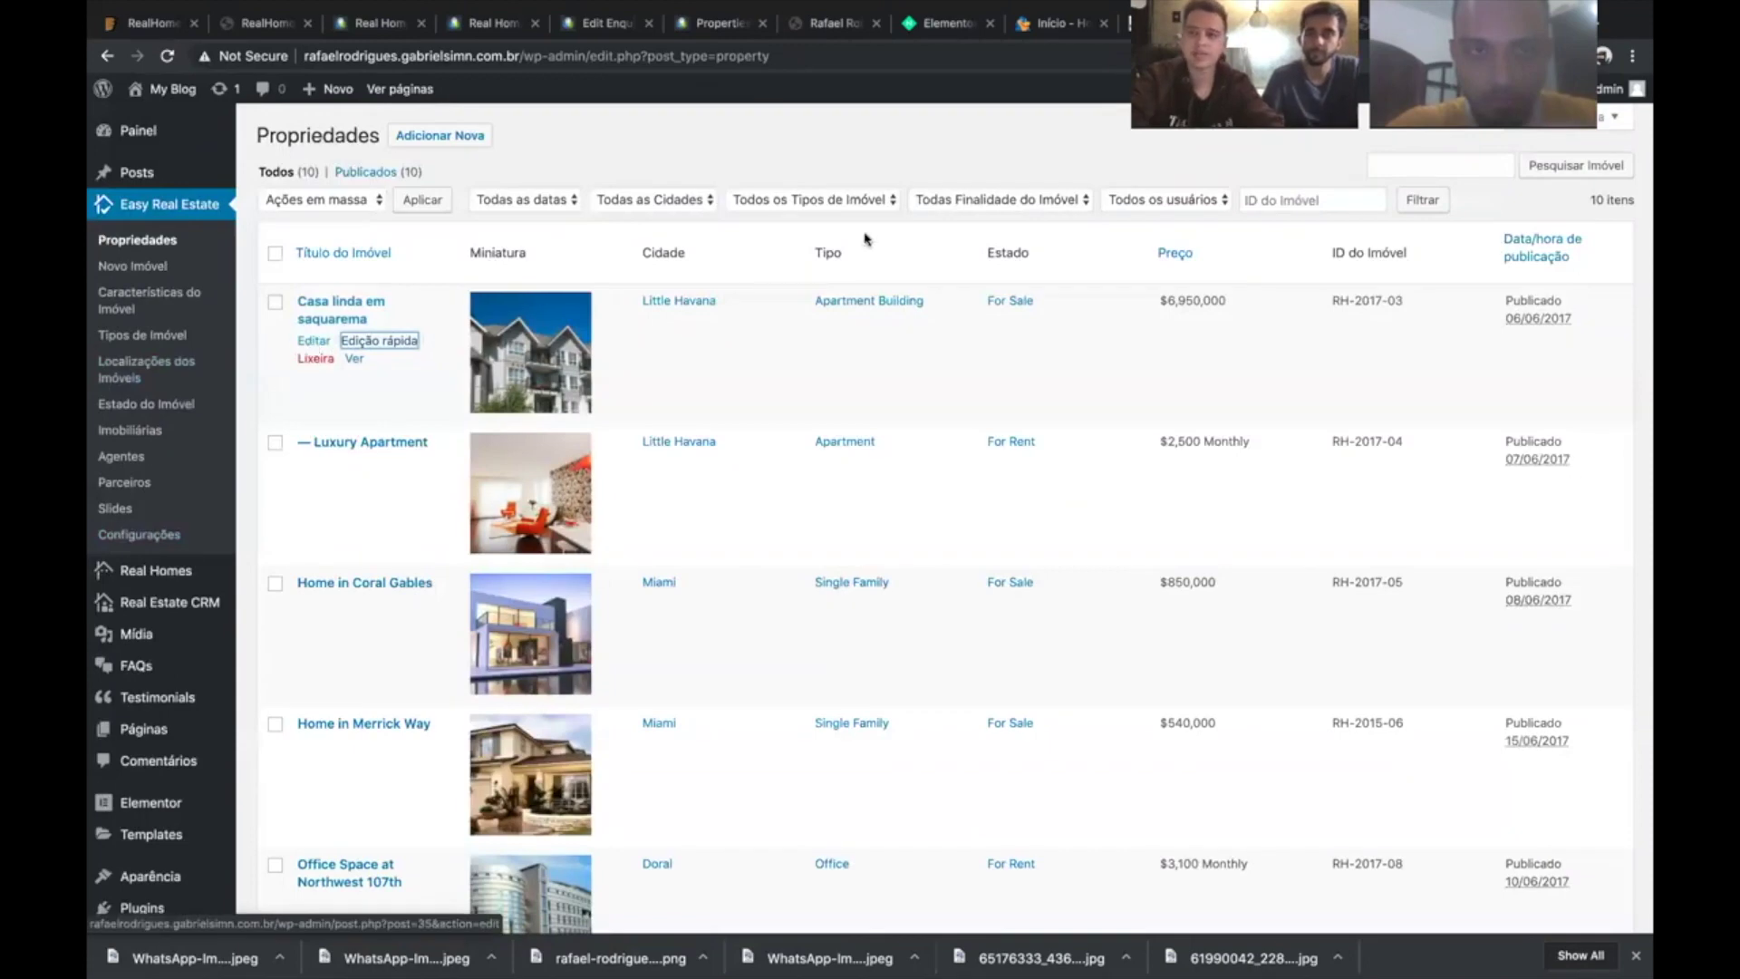
key("shift+Tab")
key("Return")
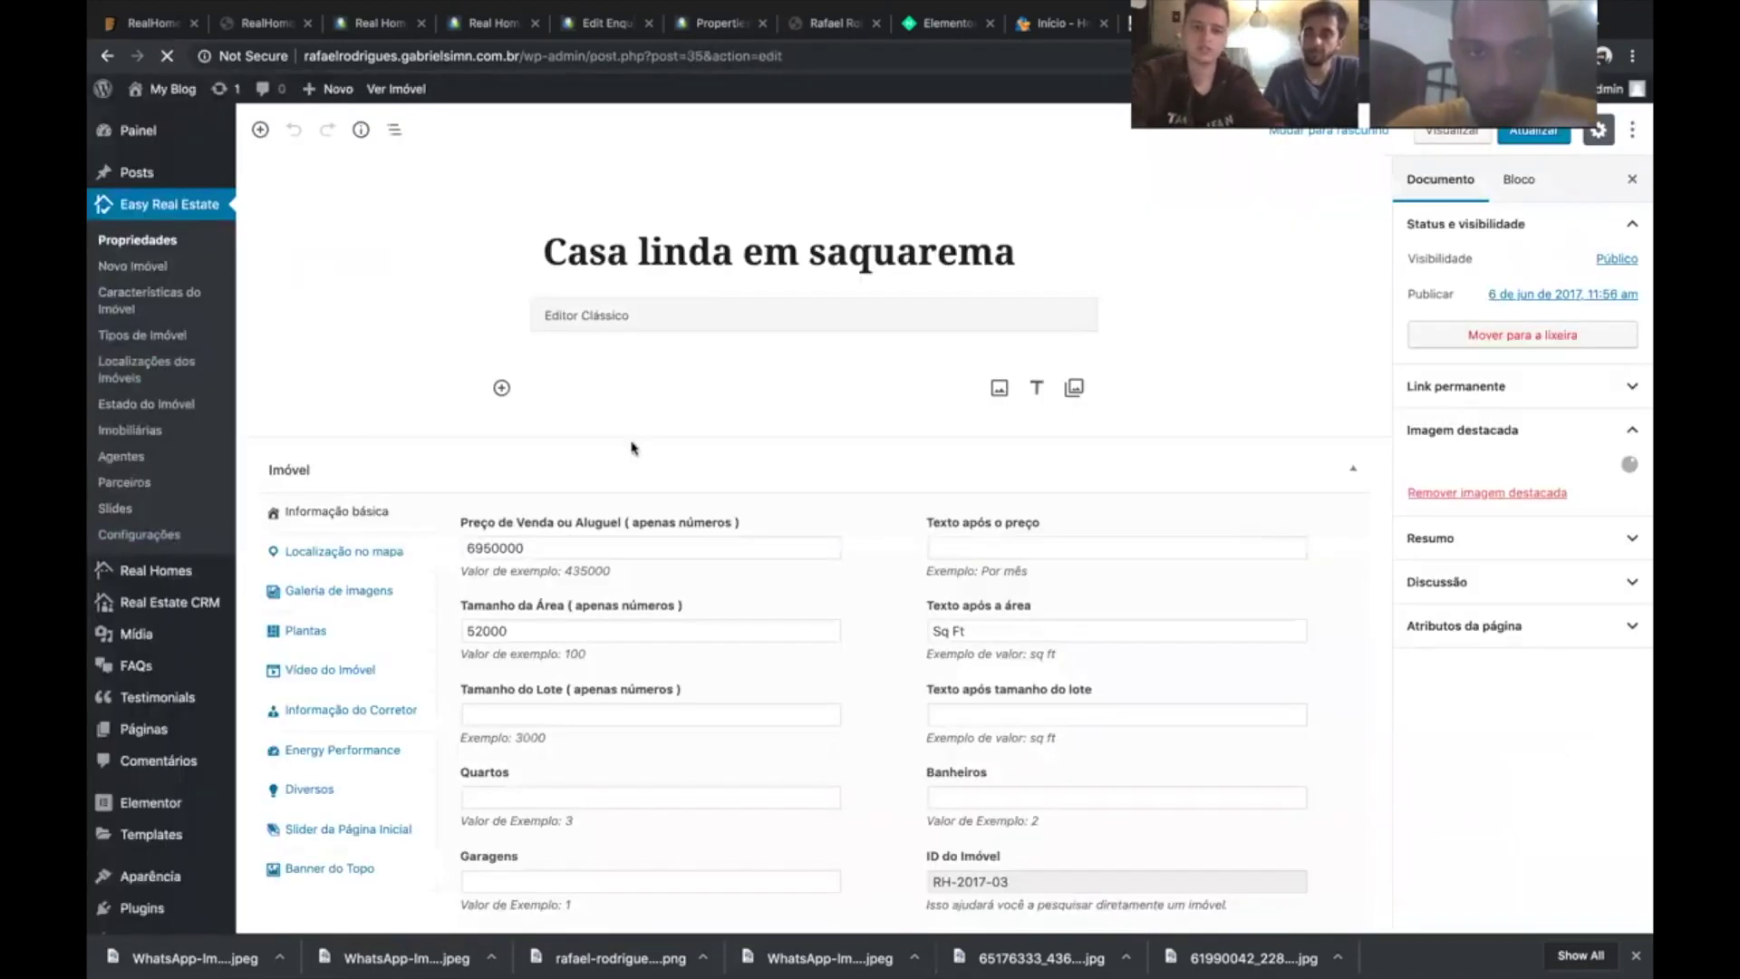
- Check the permalink slug unchanged, then leave the editor unsaved for the Propriedades list
scroll(633, 443, "down", 3)
scroll(633, 444, "down", 3)
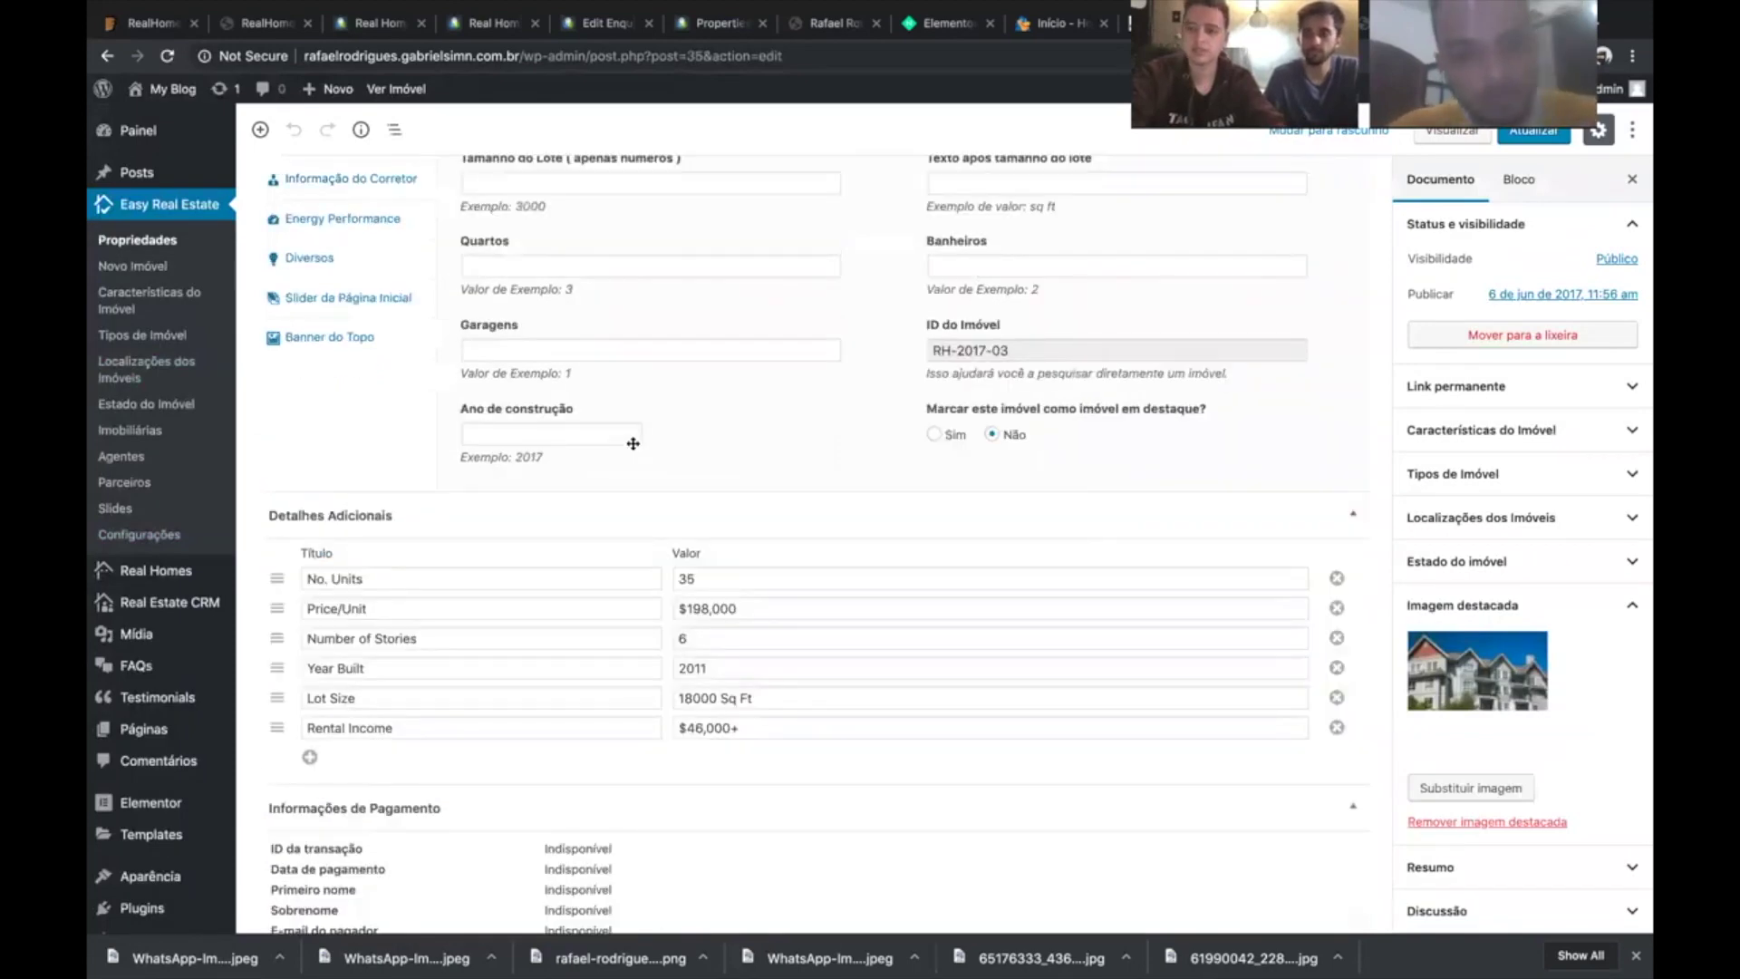
scroll(1175, 463, "up", 6)
scroll(1175, 463, "up", 3)
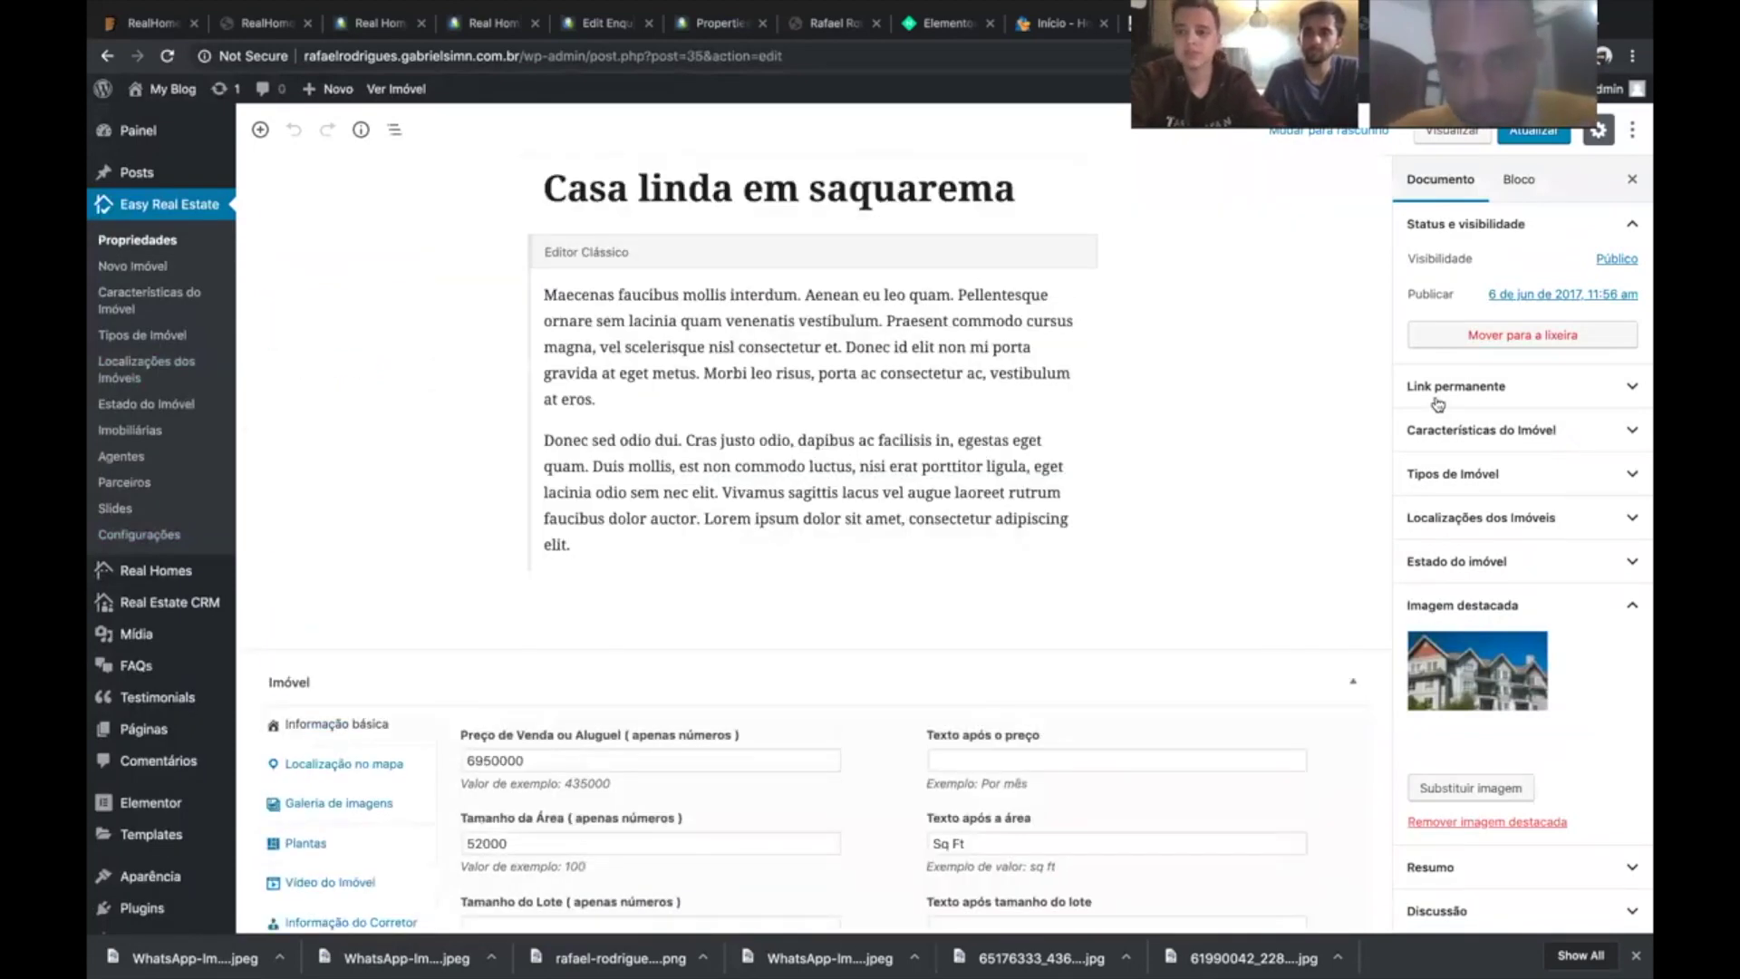
left_click(1486, 386)
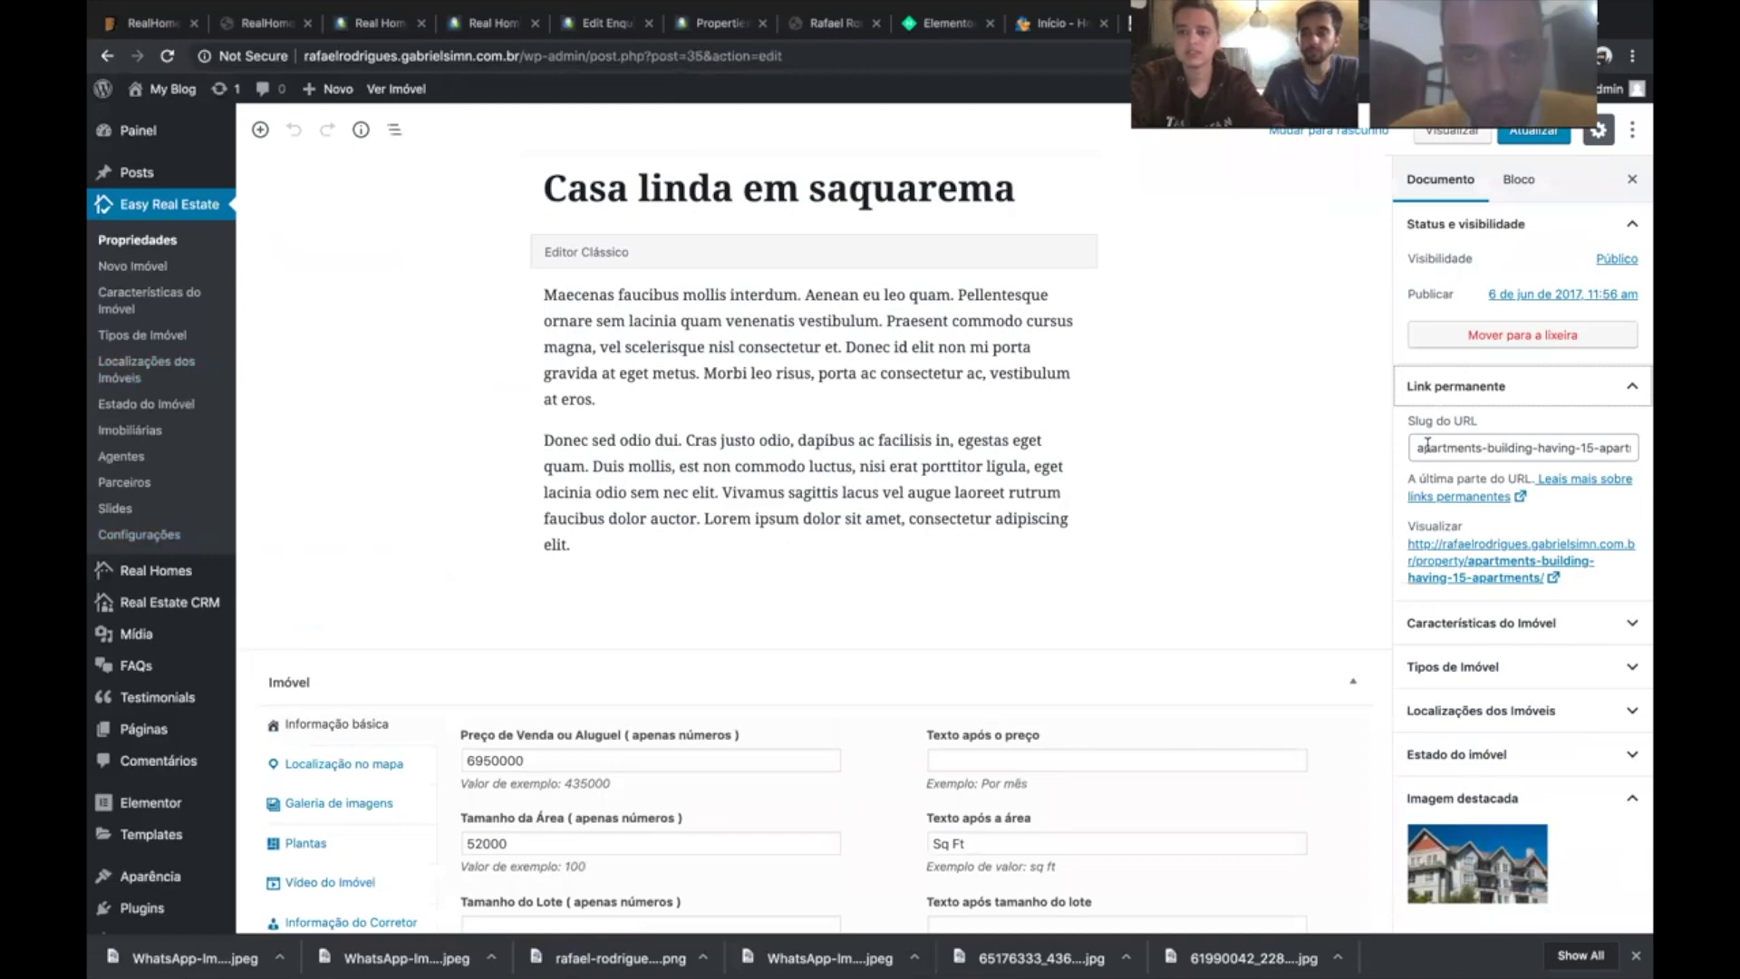
left_click(1418, 447)
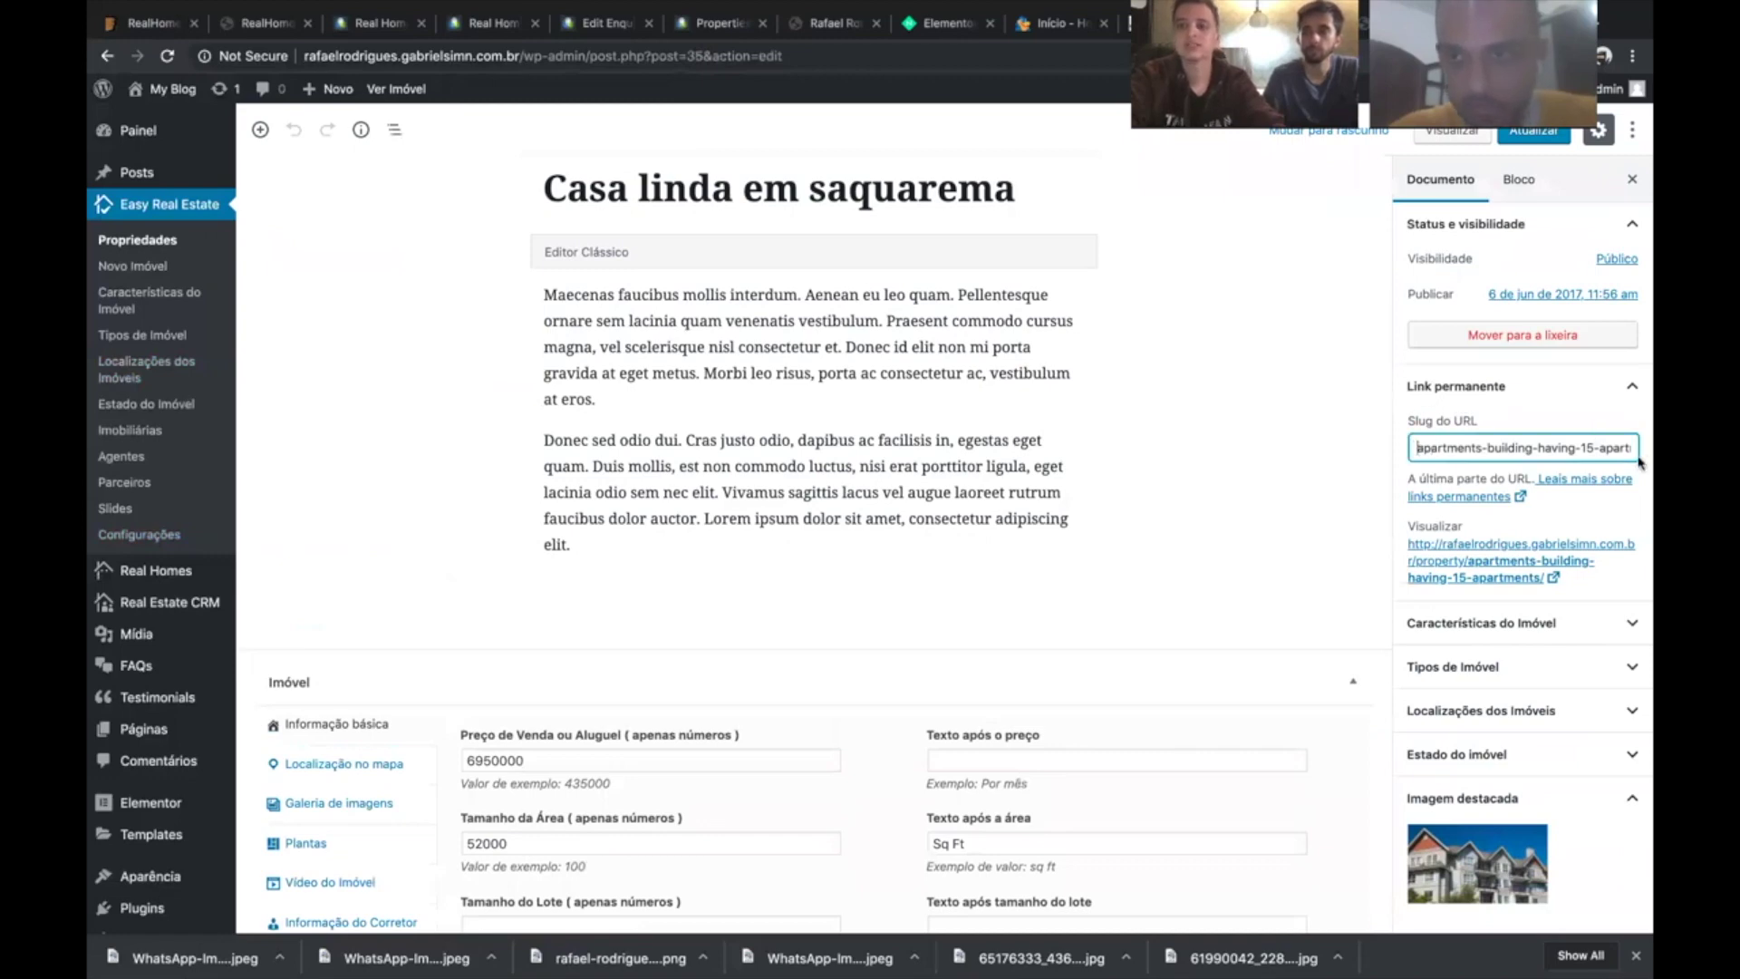
key("ctrl+a")
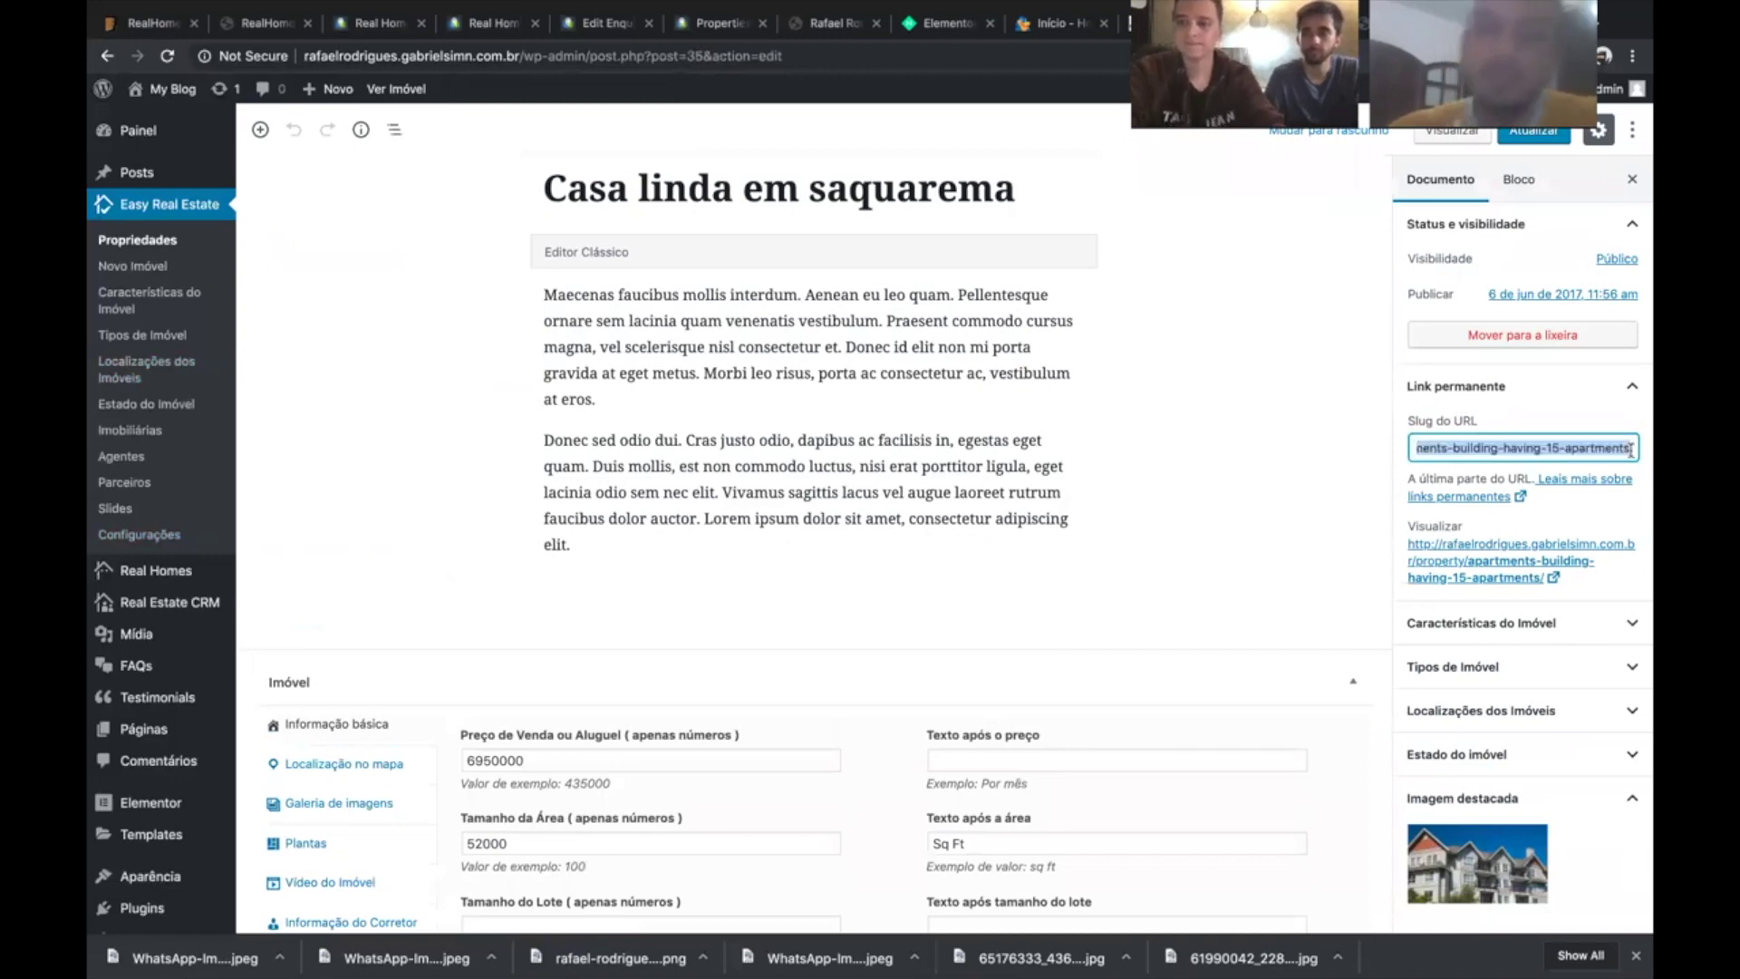
key("Right")
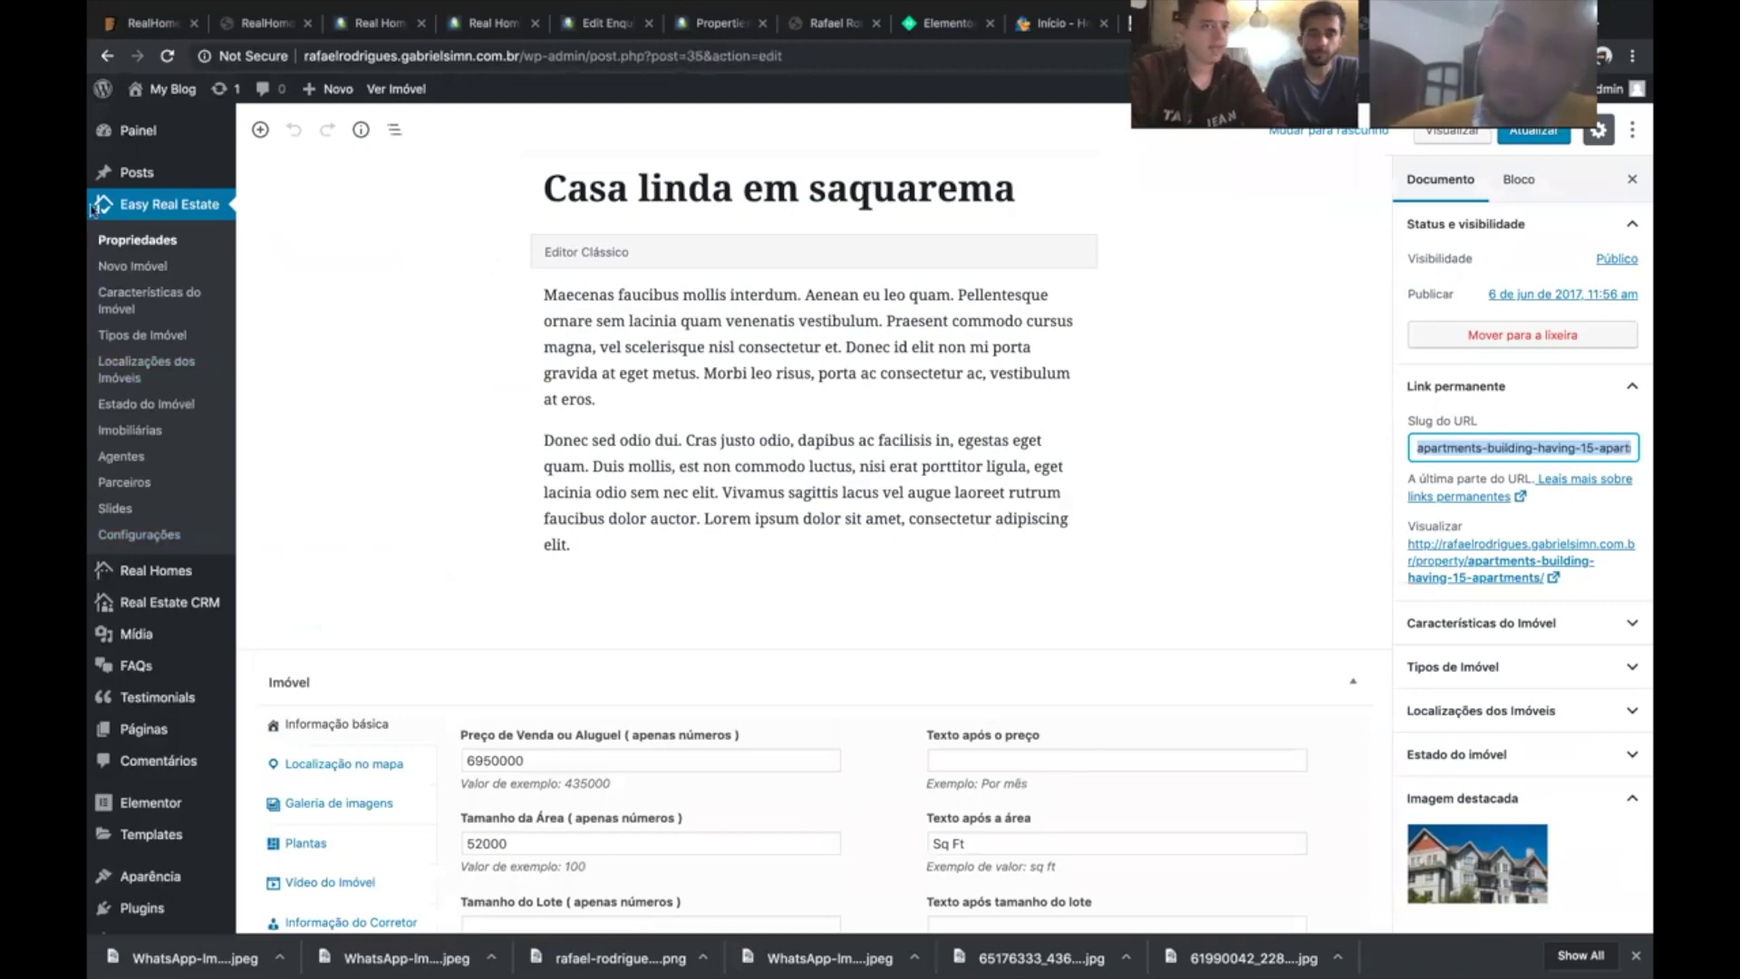
left_click(93, 210)
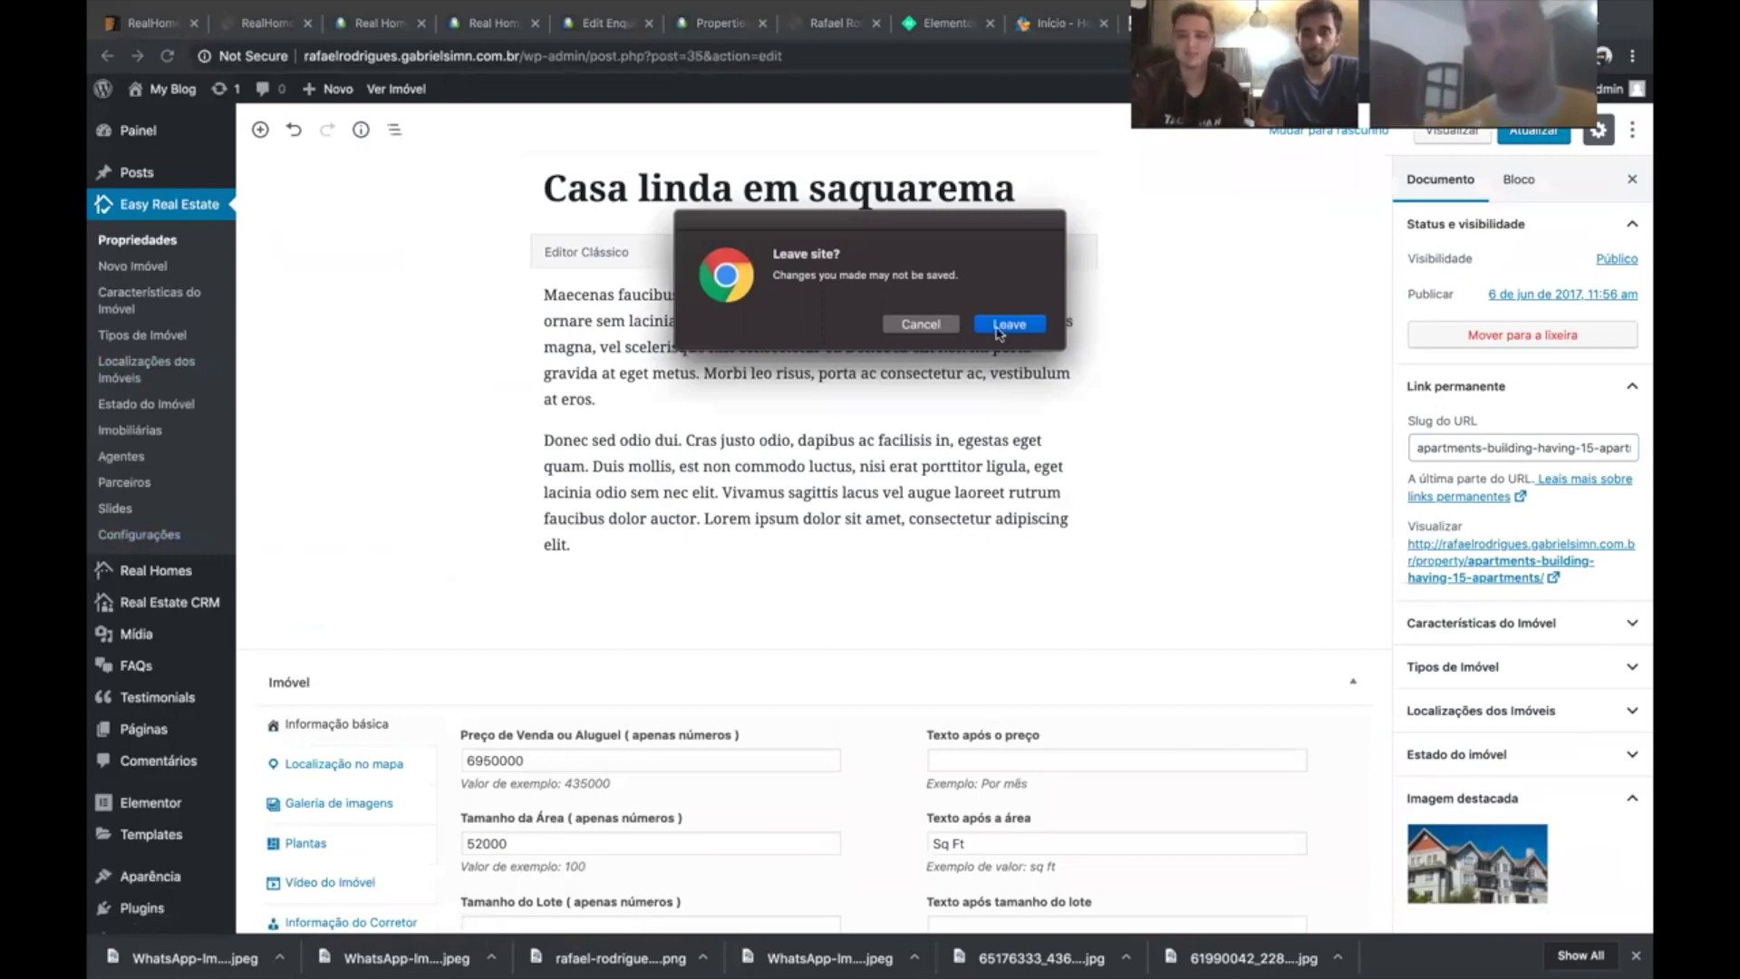
left_click(1008, 324)
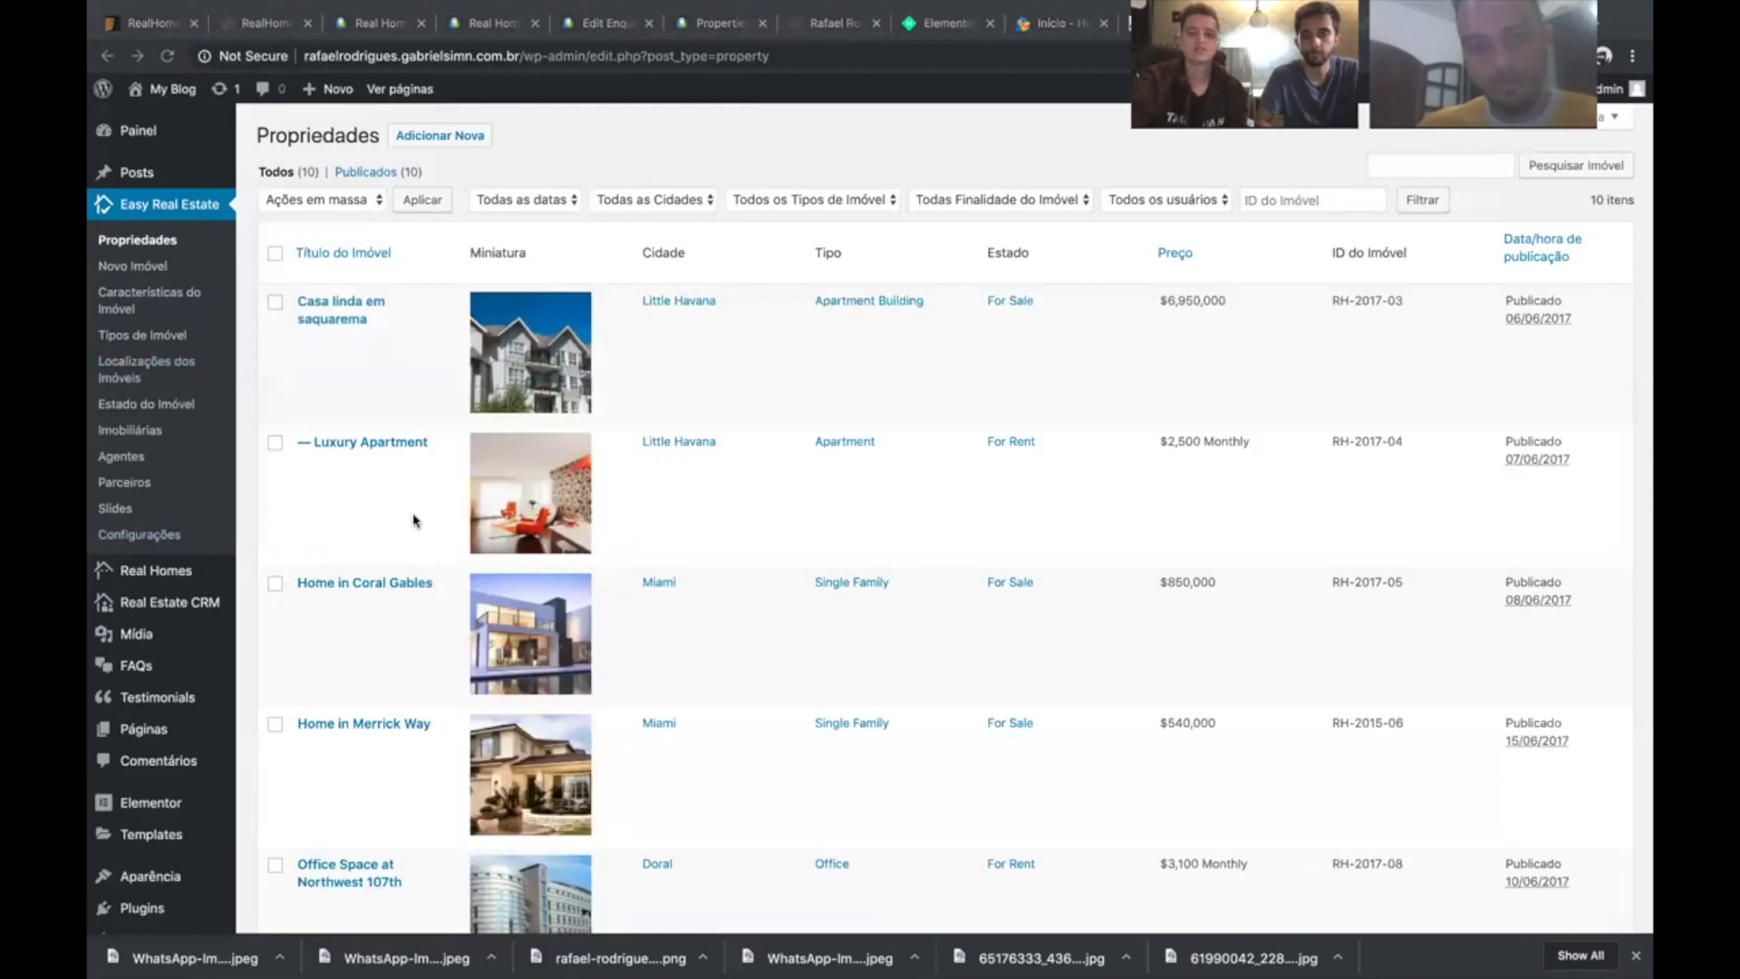
- Review the ten-property Propriedades list, then bring up the ThemeForest RealHomes theme page
scroll(415, 520, "down", 5)
scroll(415, 520, "down", 2)
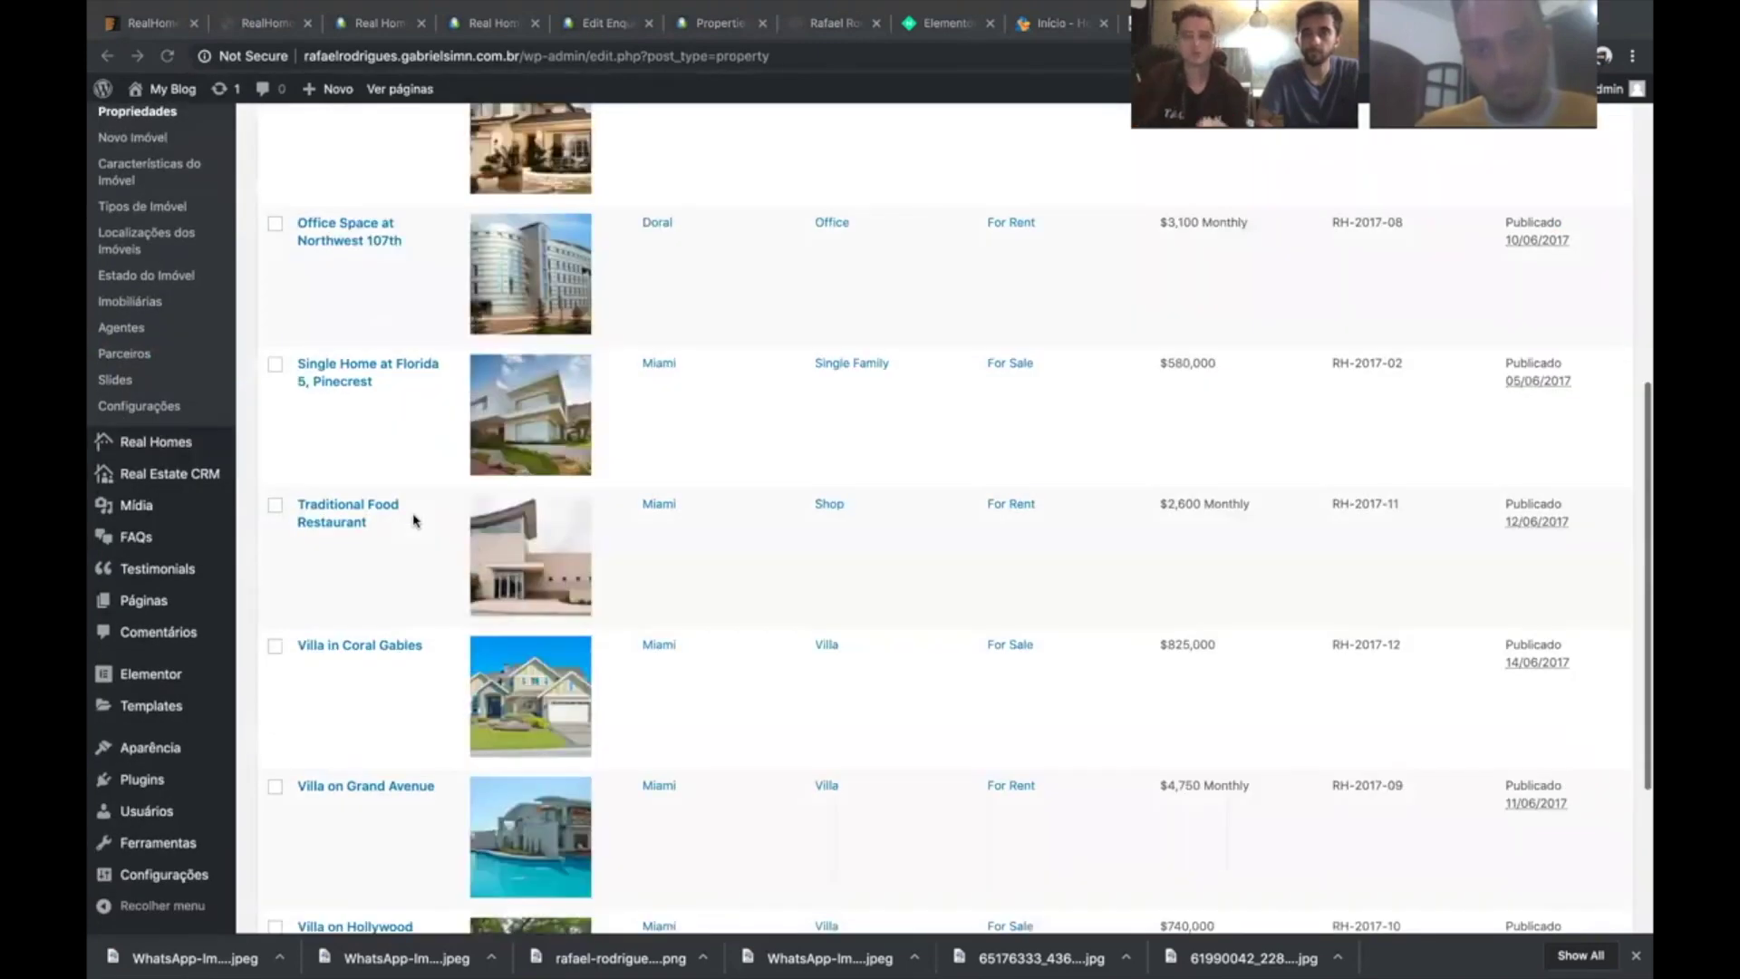
scroll(414, 520, "up", 8)
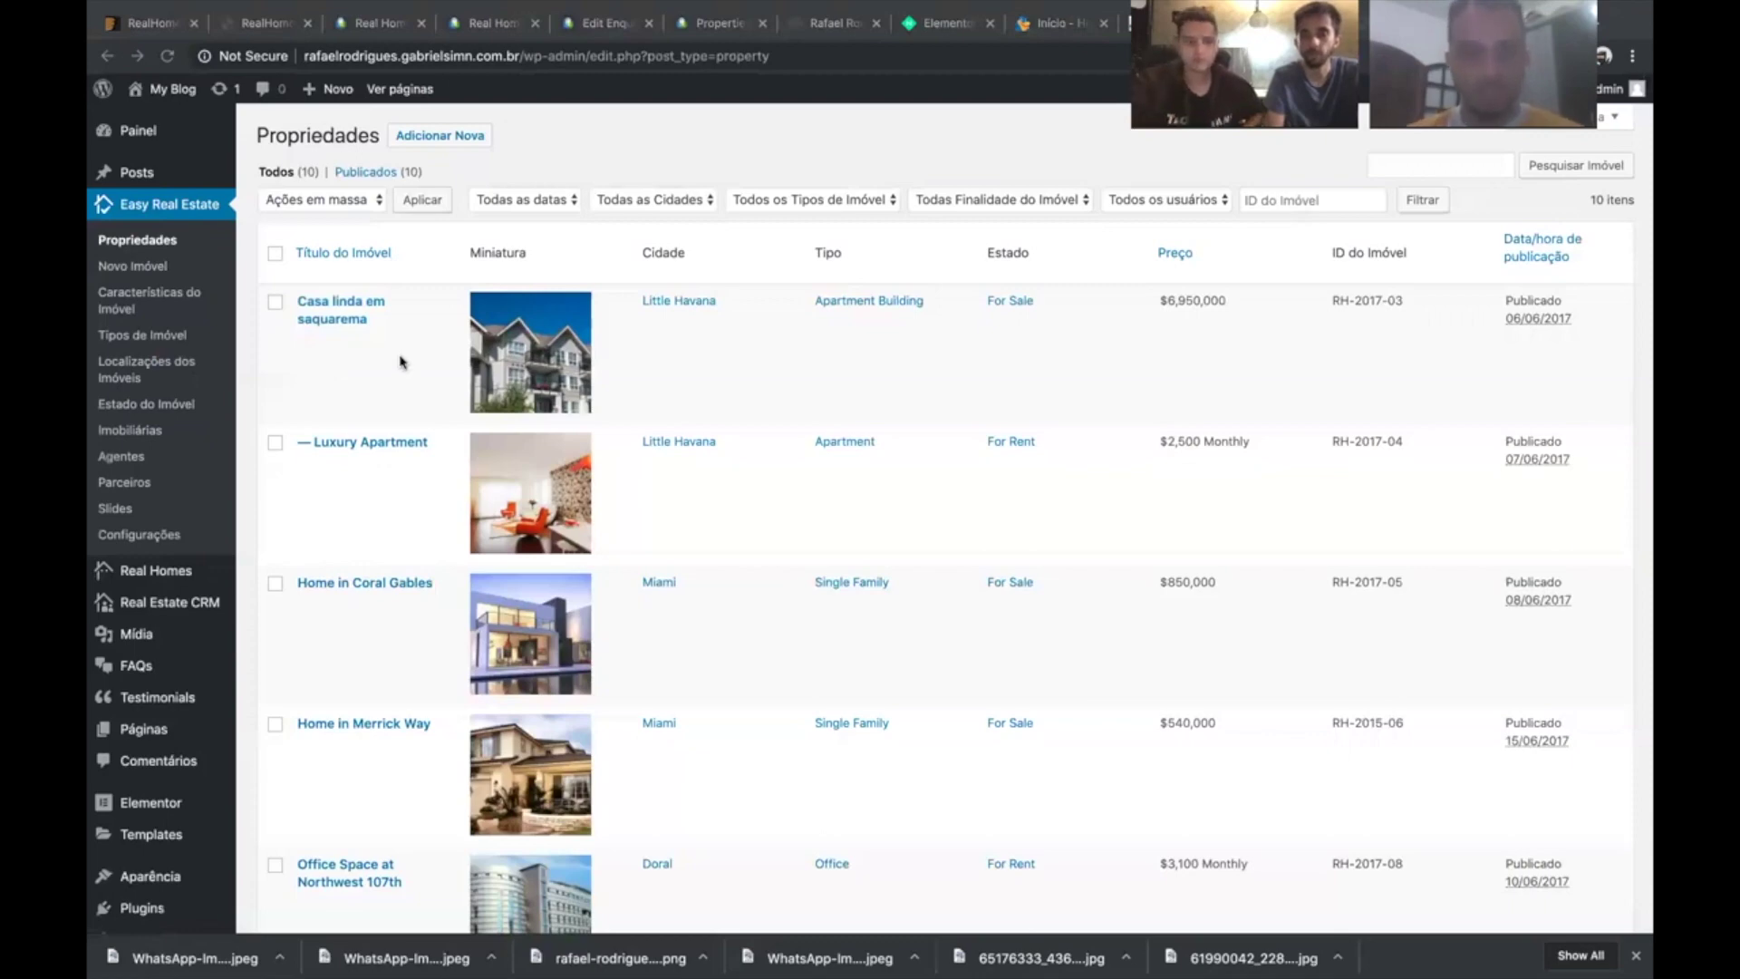
scroll(385, 375, "down", 2)
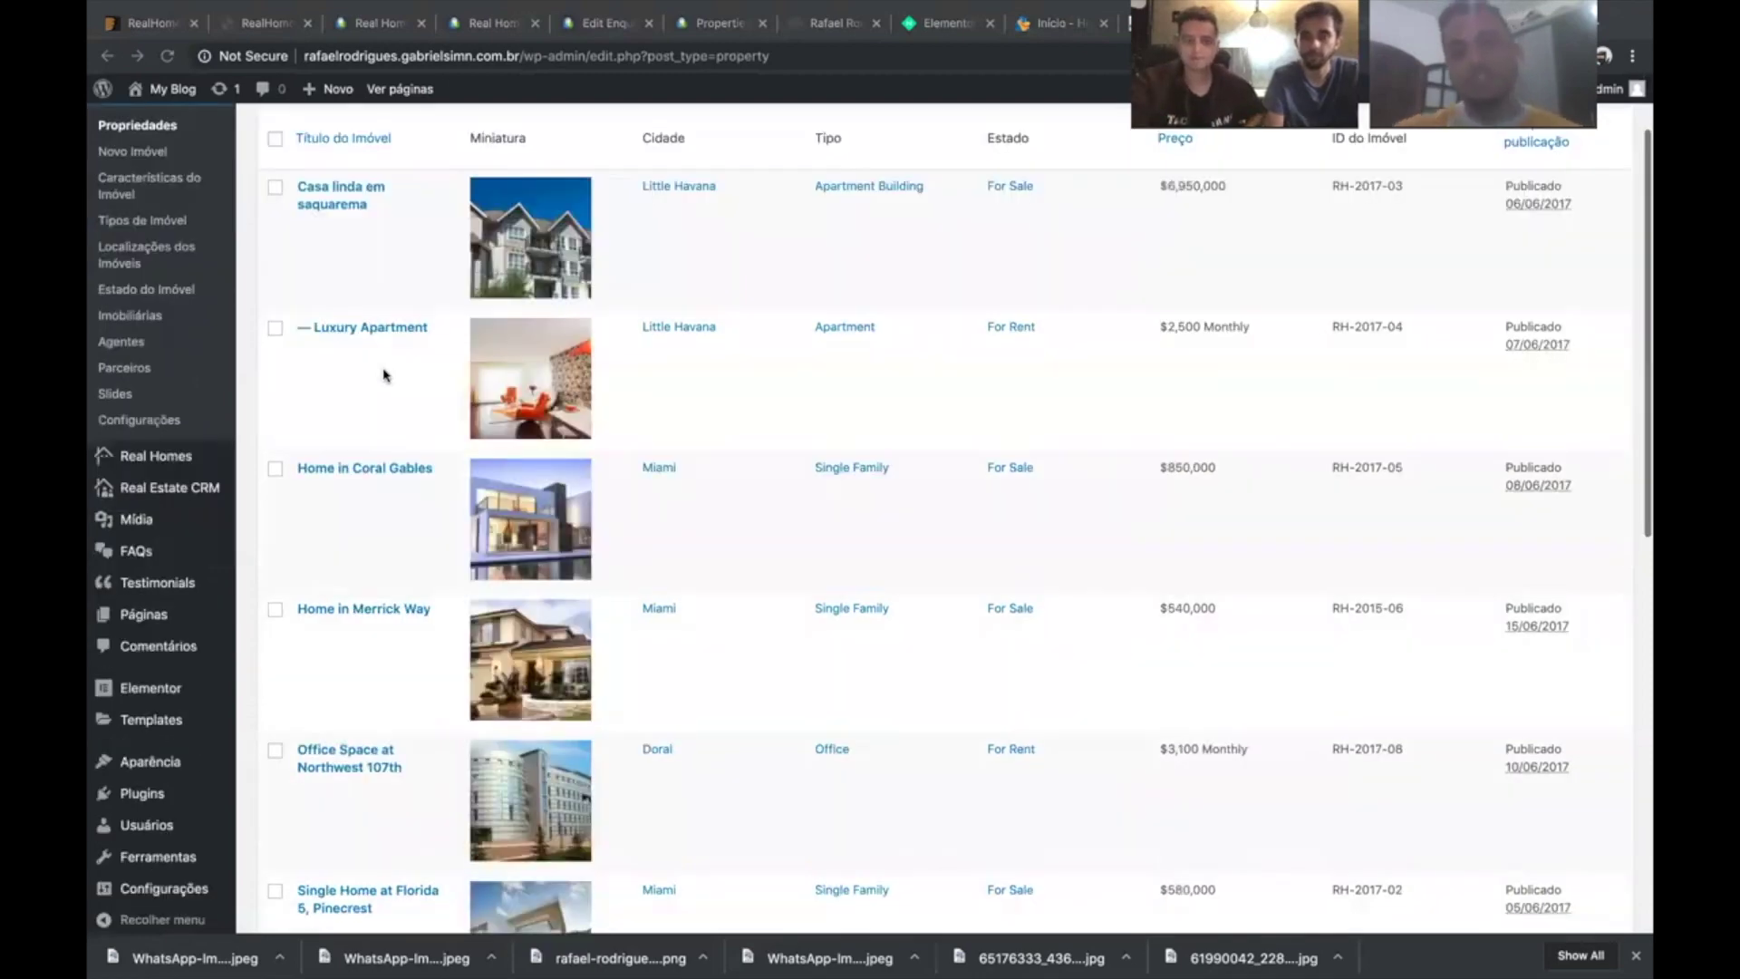
scroll(385, 375, "down", 1)
scroll(385, 375, "down", 7)
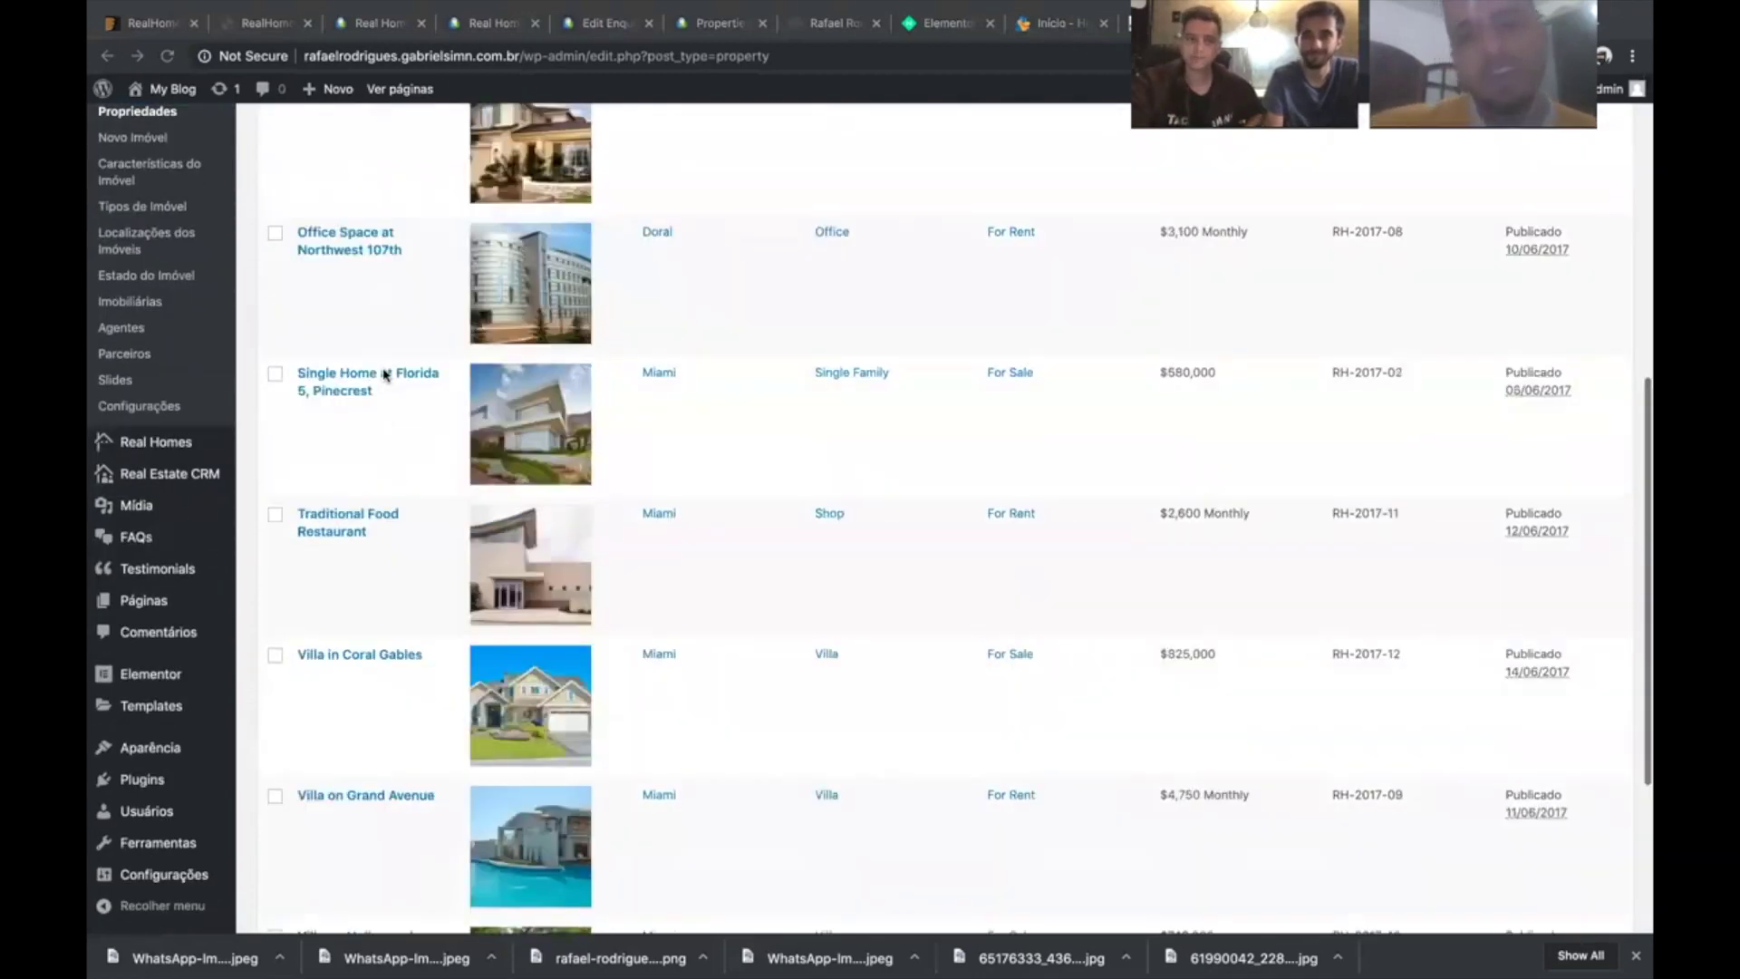
scroll(385, 375, "down", 5)
scroll(385, 375, "up", 2)
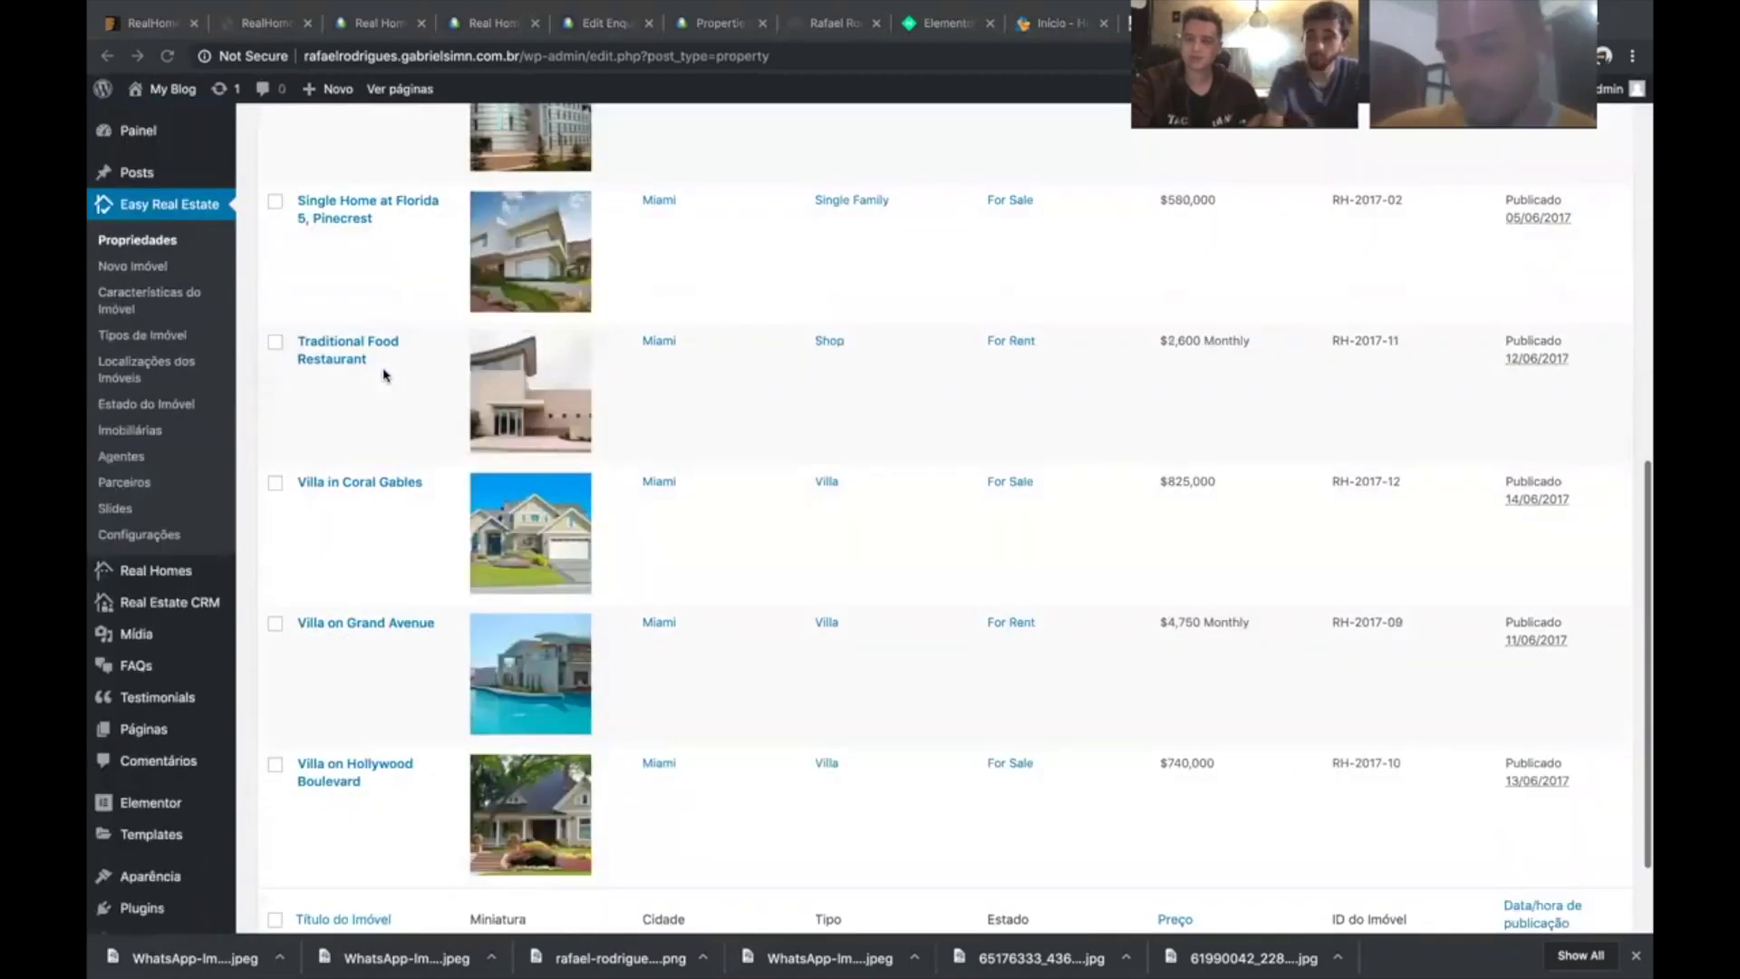
scroll(386, 375, "up", 2)
scroll(384, 375, "up", 8)
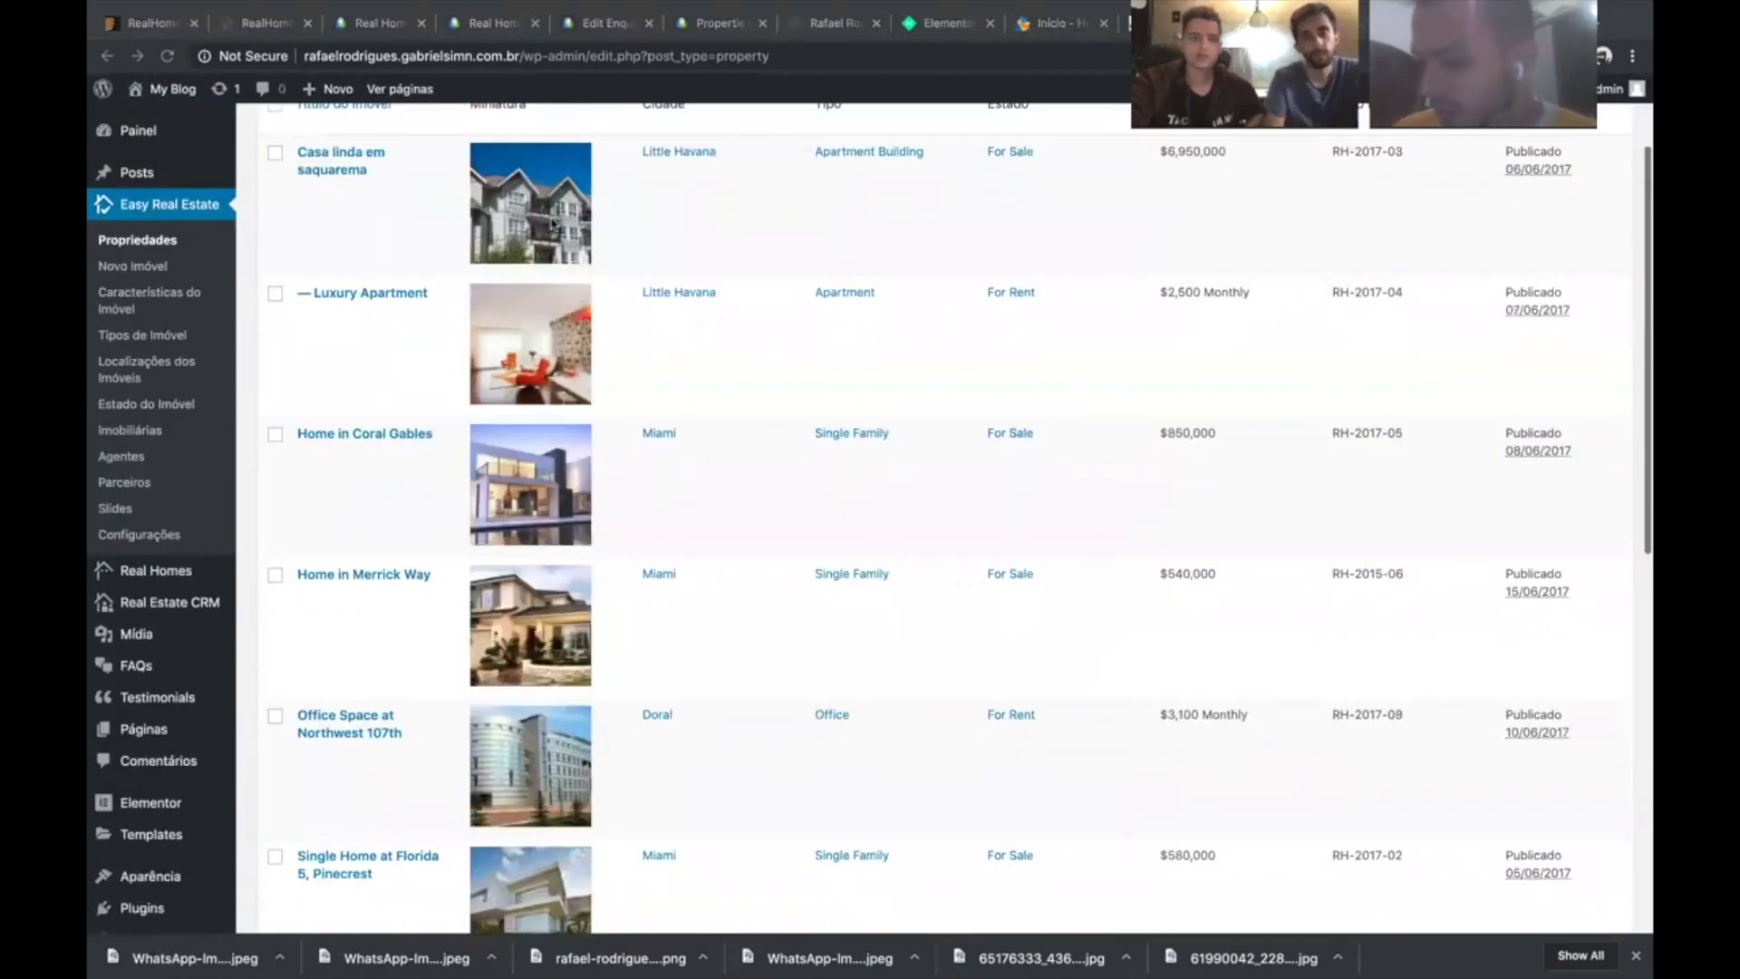
scroll(384, 375, "up", 2)
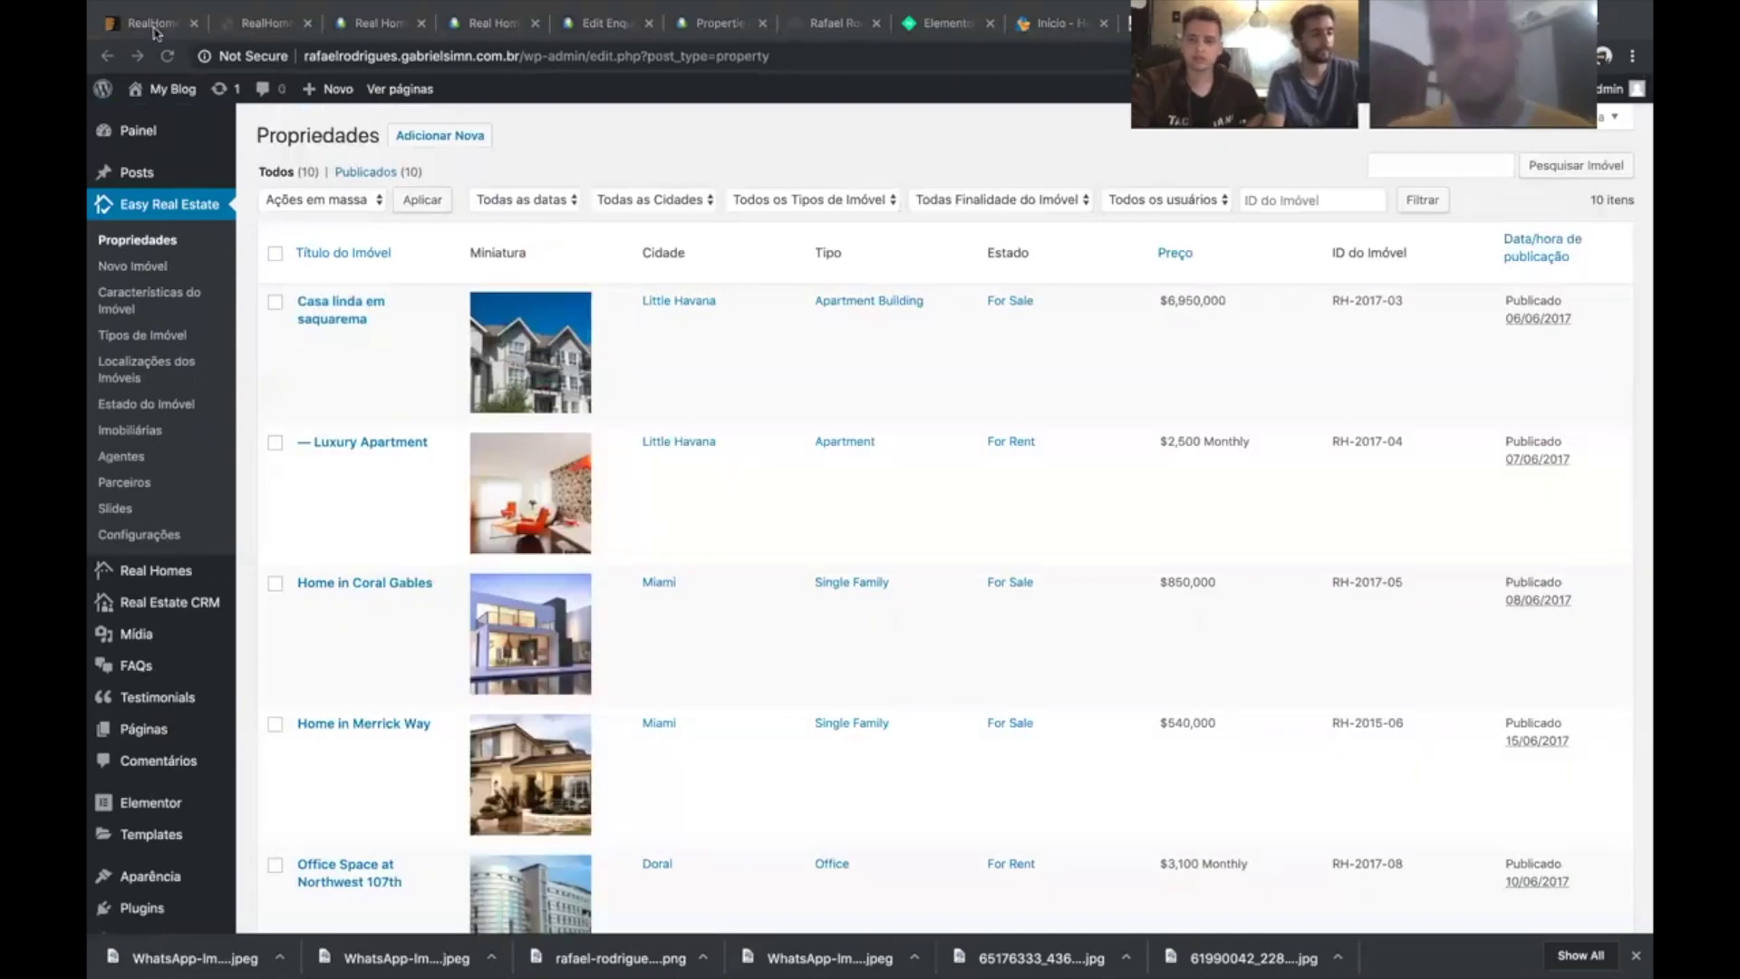
key("super+1")
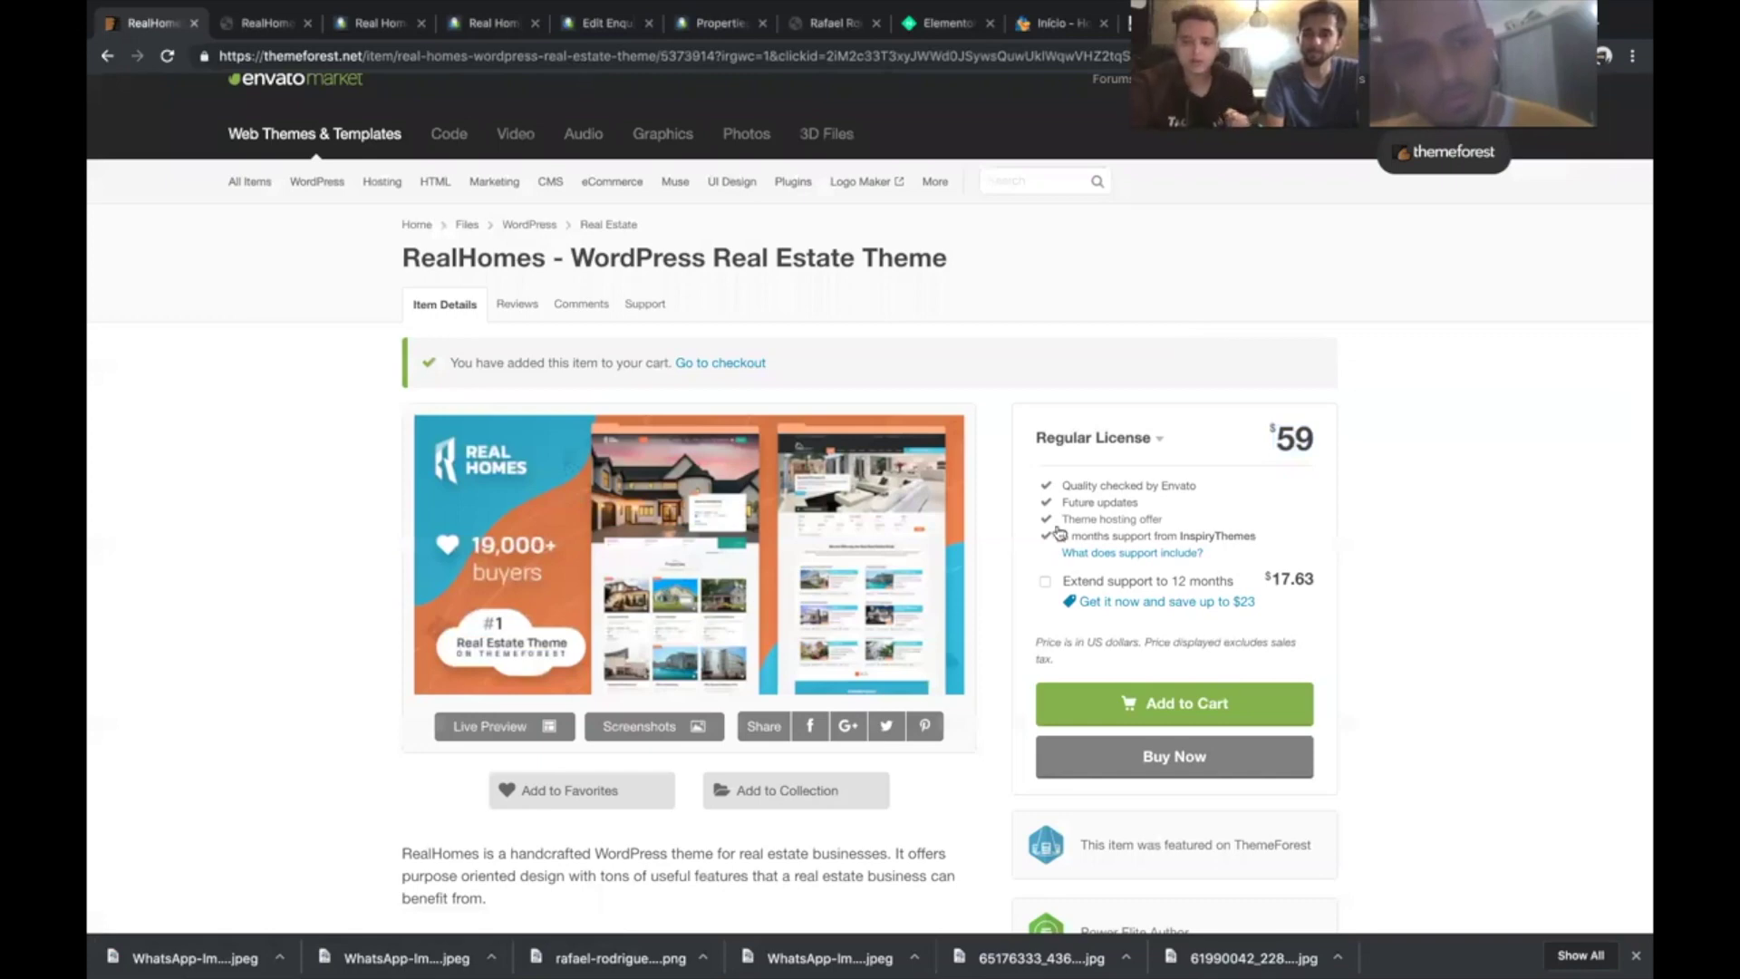
scroll(1050, 501, "down", 1)
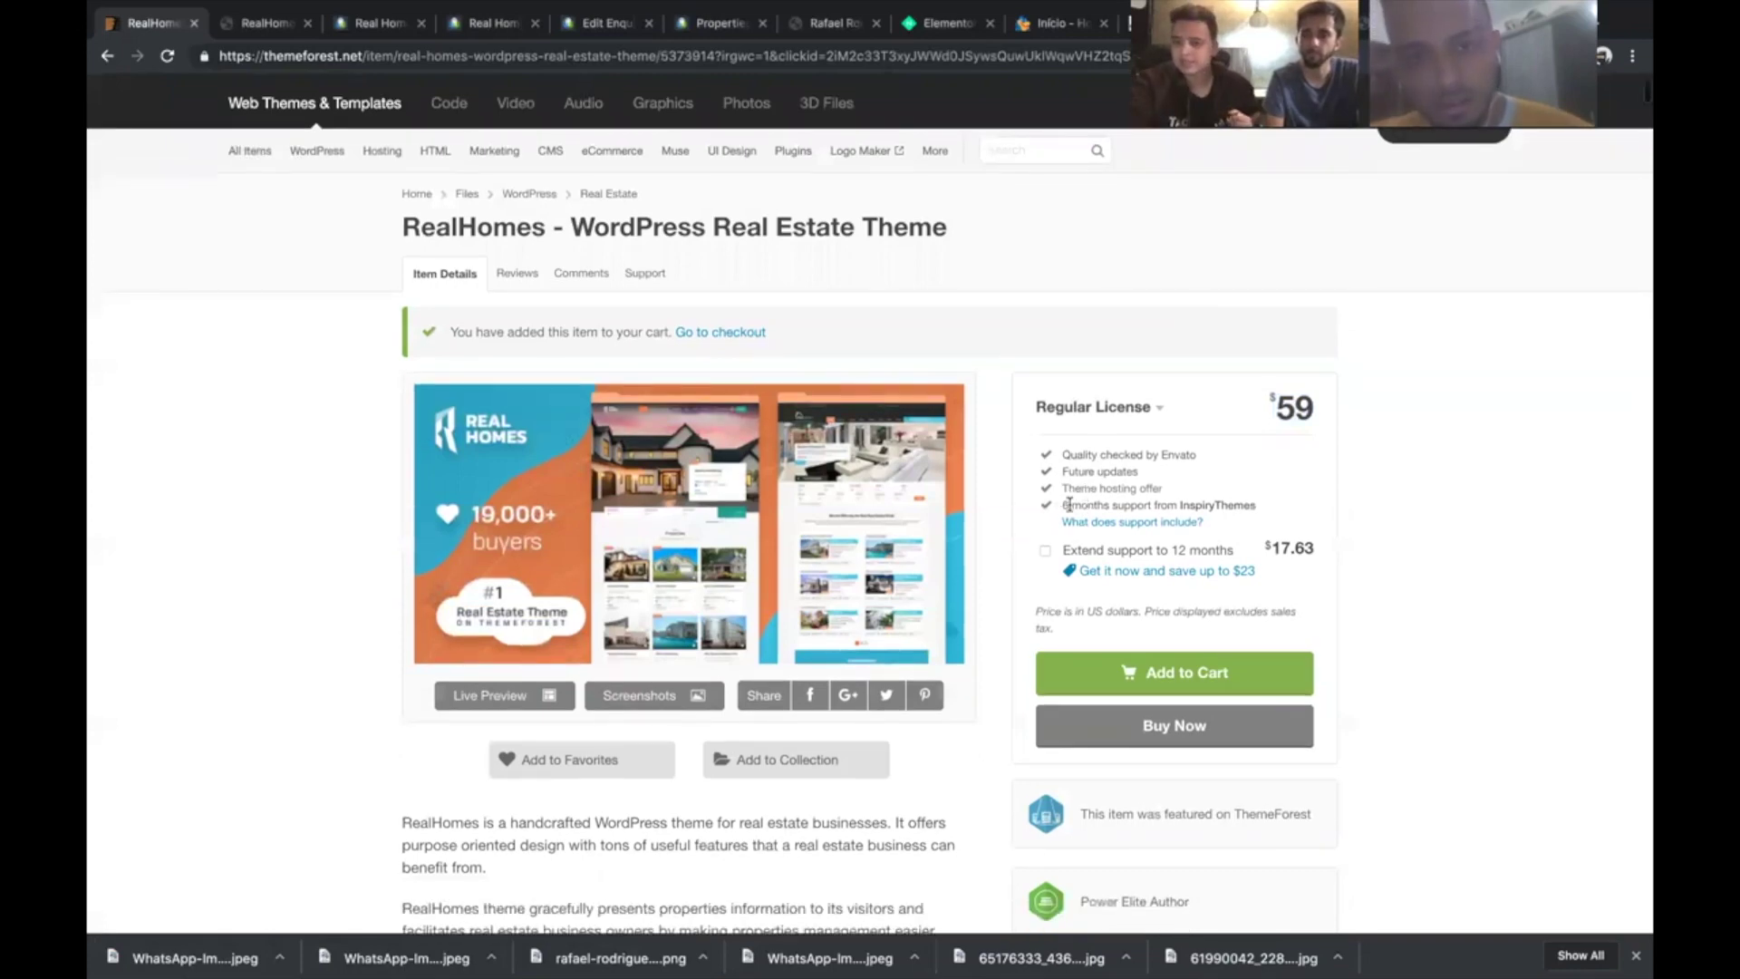
double_click(1116, 505)
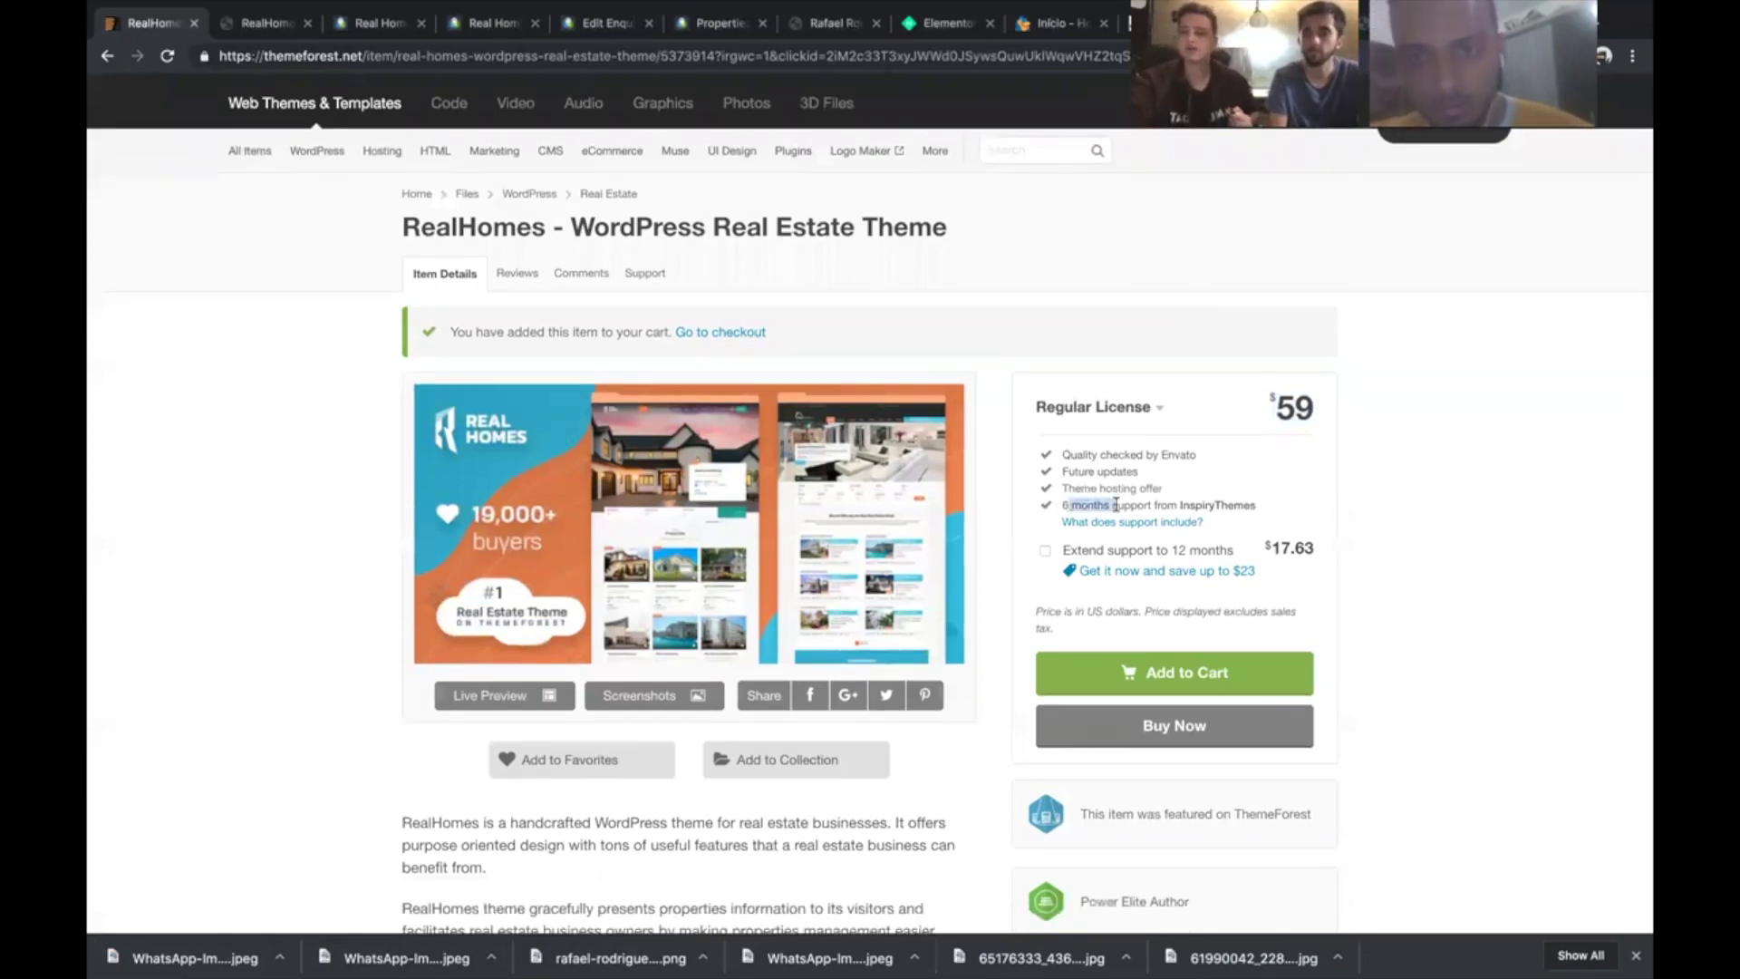
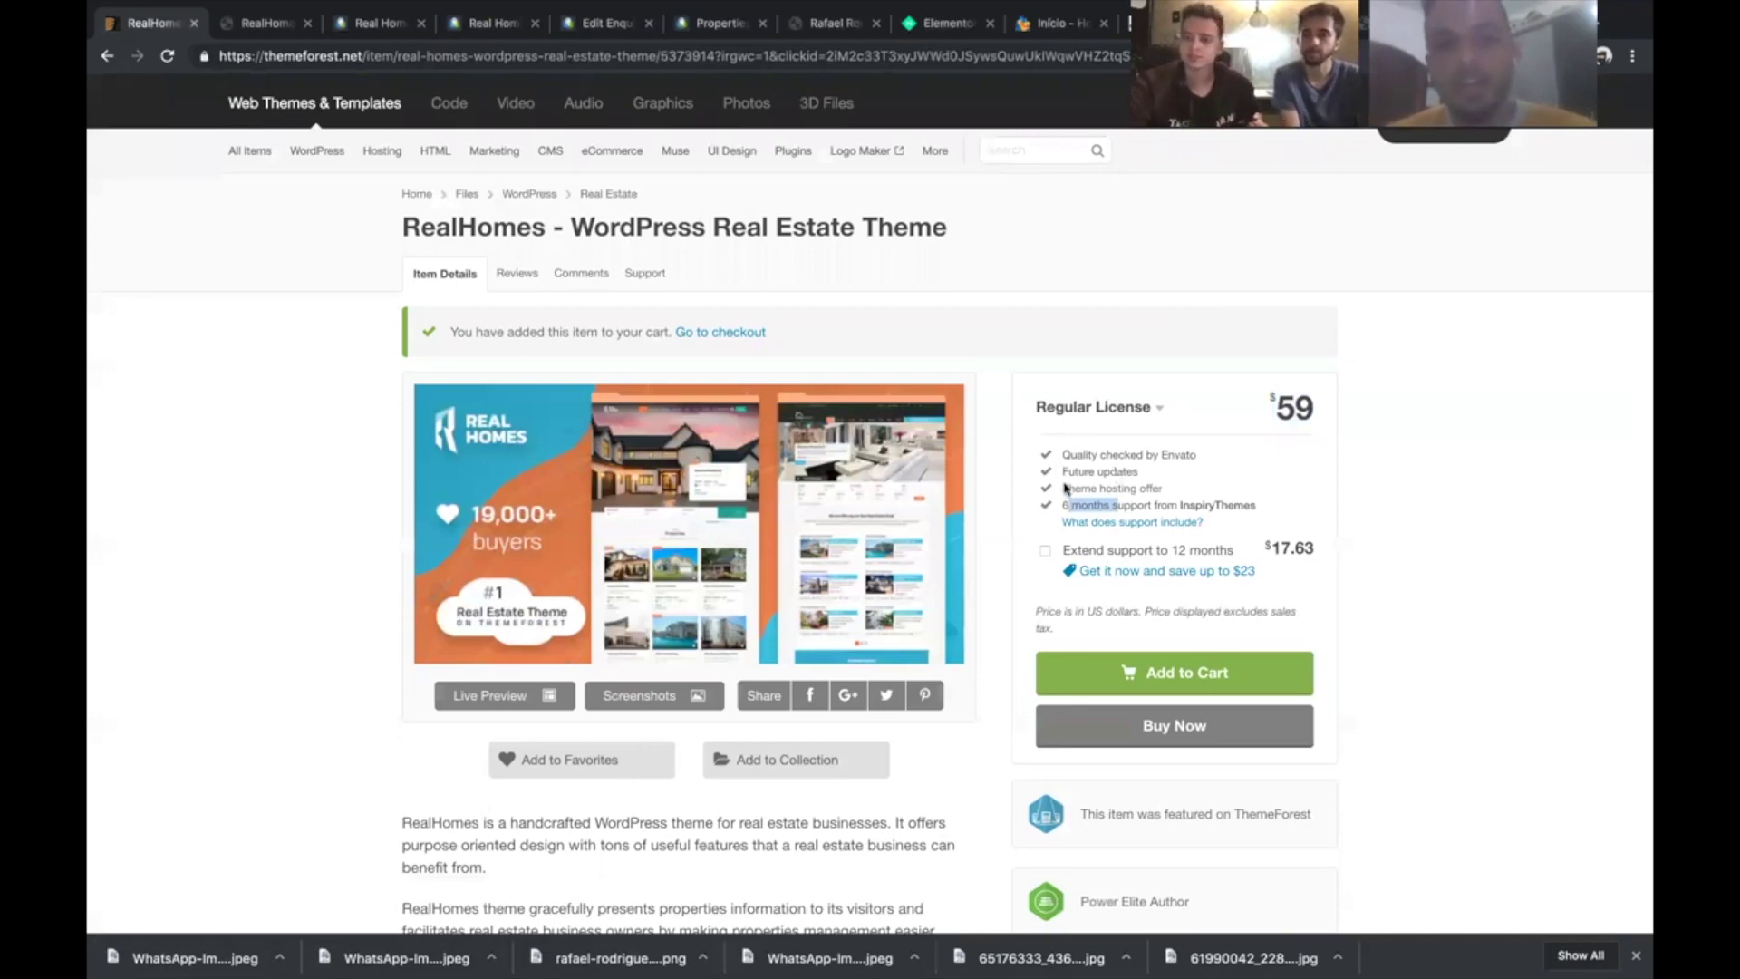
- Highlight the 'Future updates' line in the RealHomes license details
scroll(1066, 489, "down", 1)
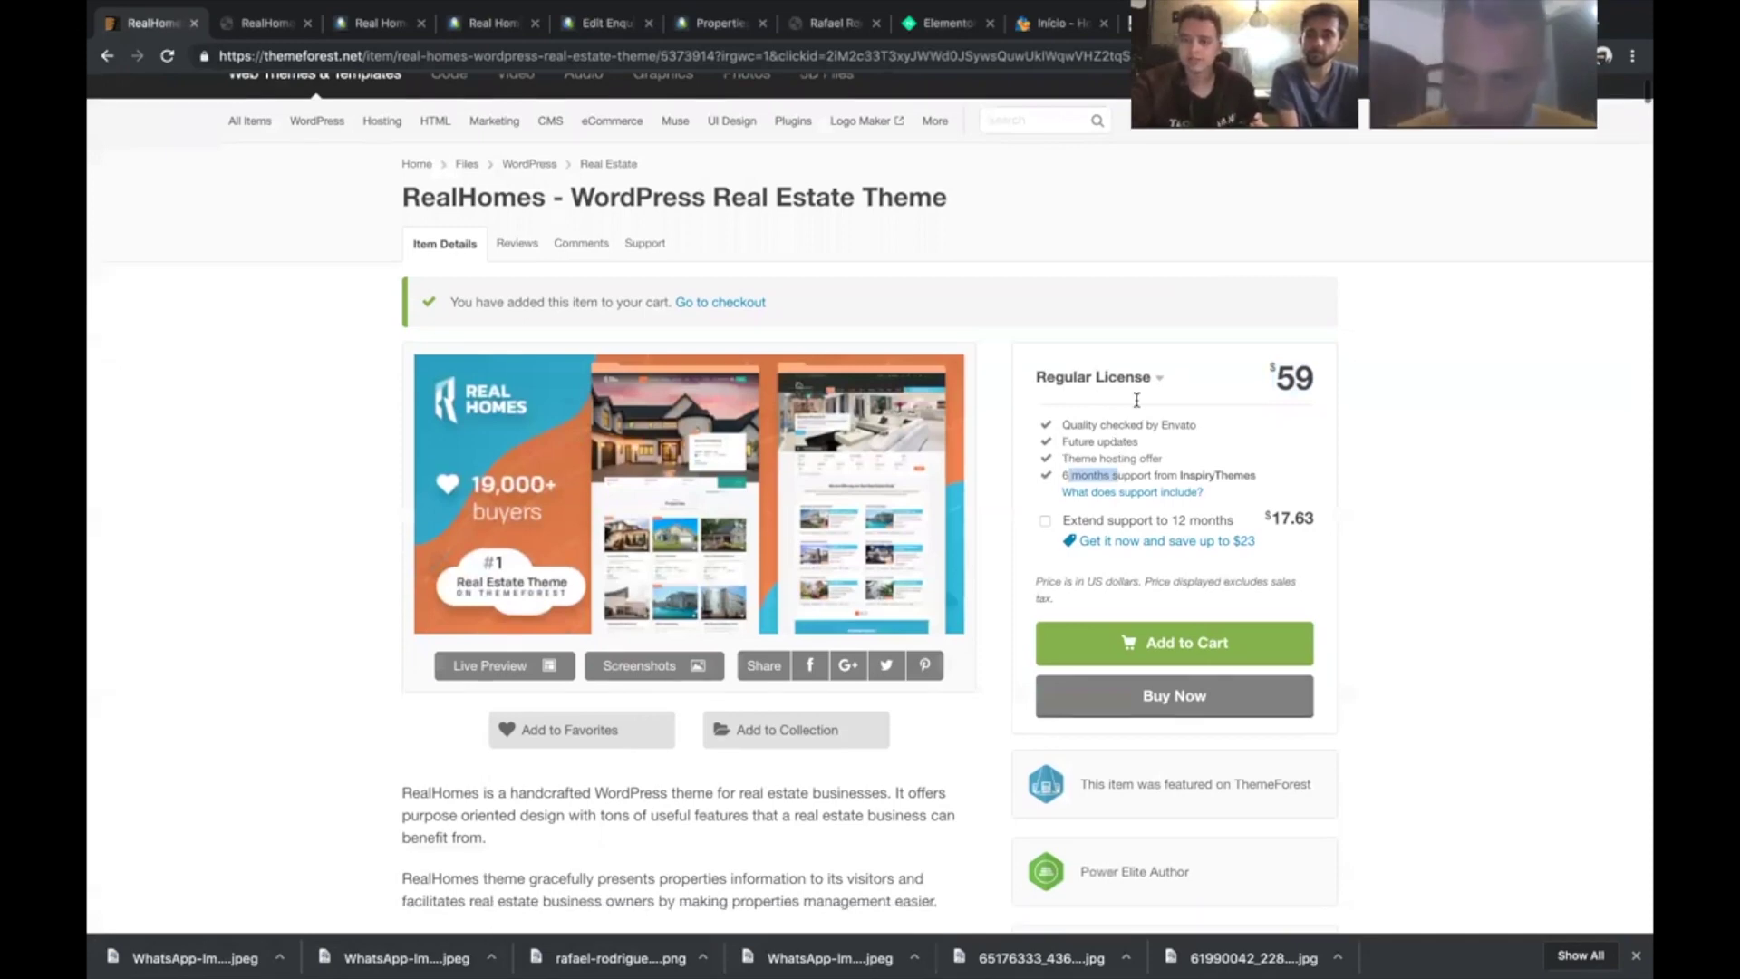
triple_click(1066, 404)
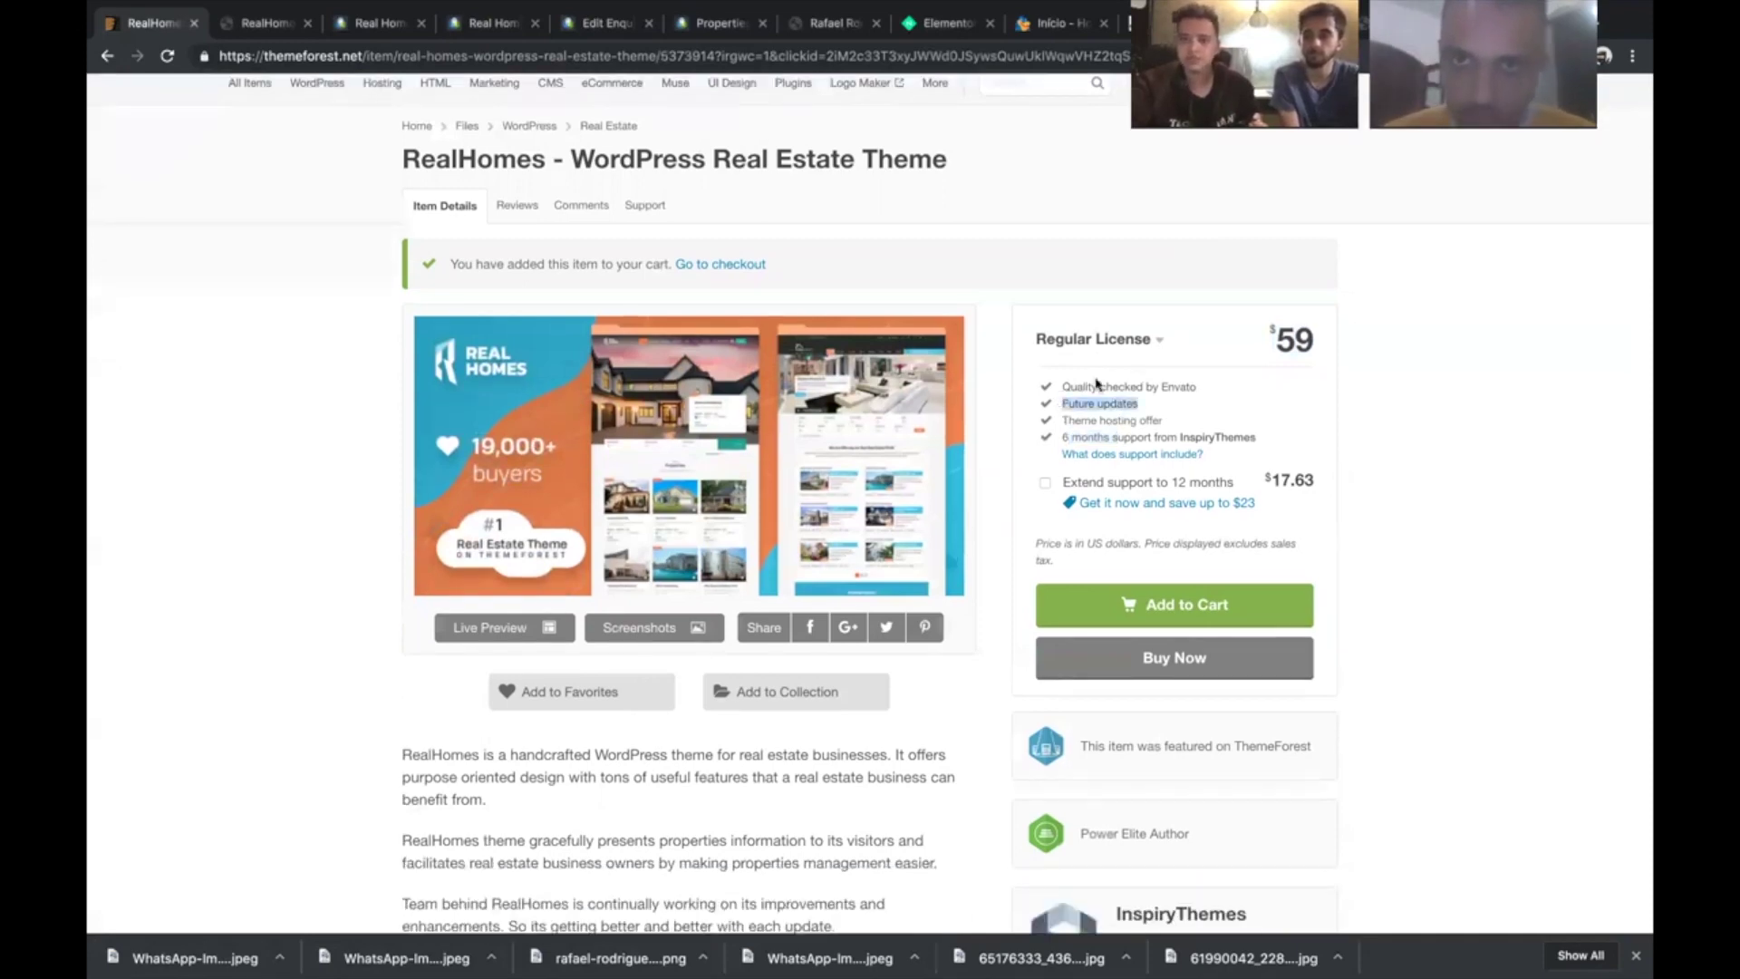
scroll(1097, 385, "up", 5)
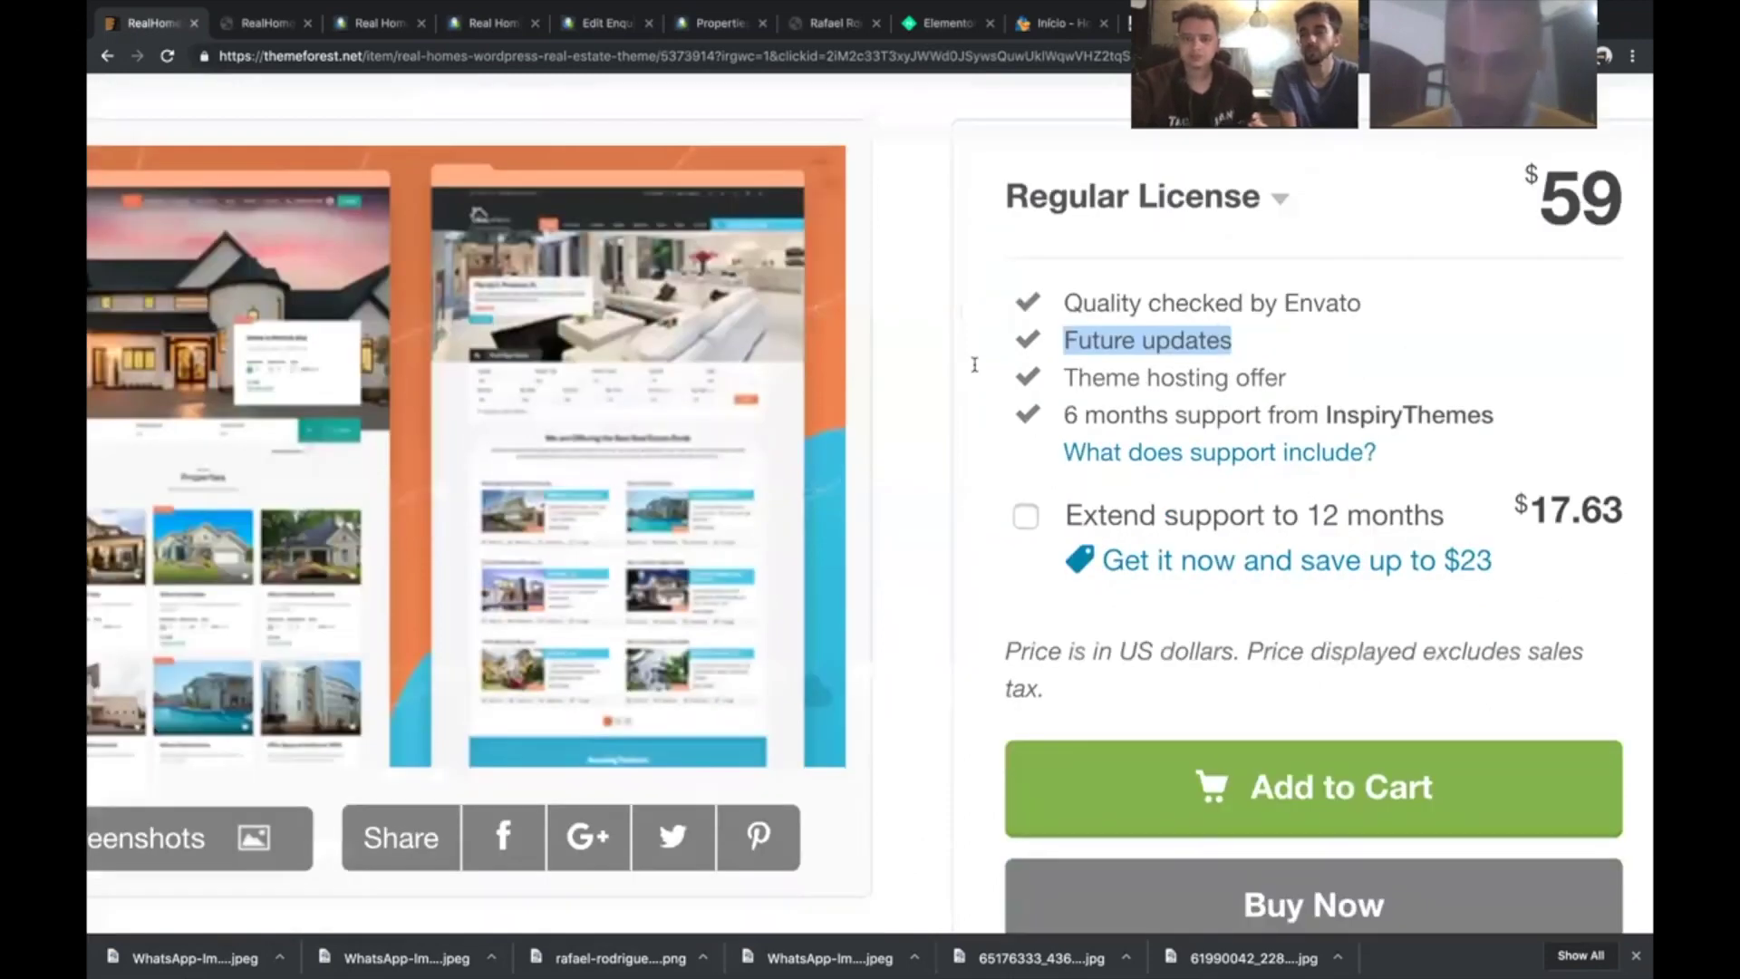
scroll(974, 364, "right", 3)
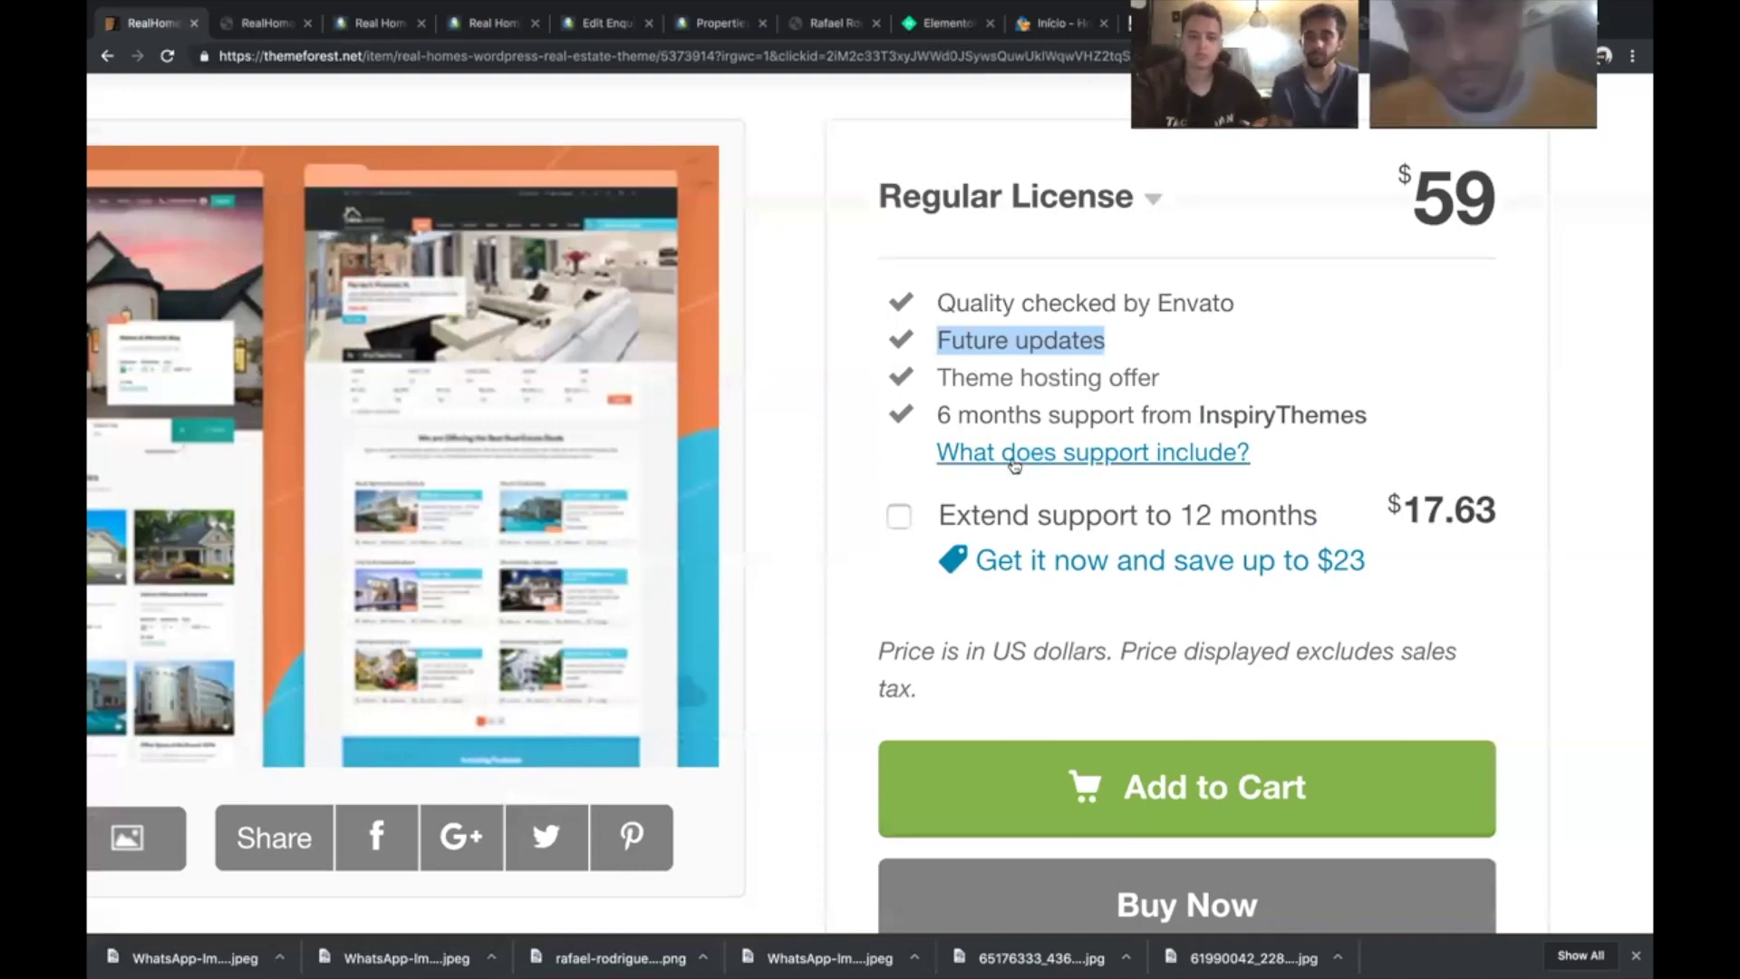
scroll(1015, 463, "down", 5)
- Restore normal page zoom, close the downloads bar, and select the $59 Regular License price
key("super+minus")
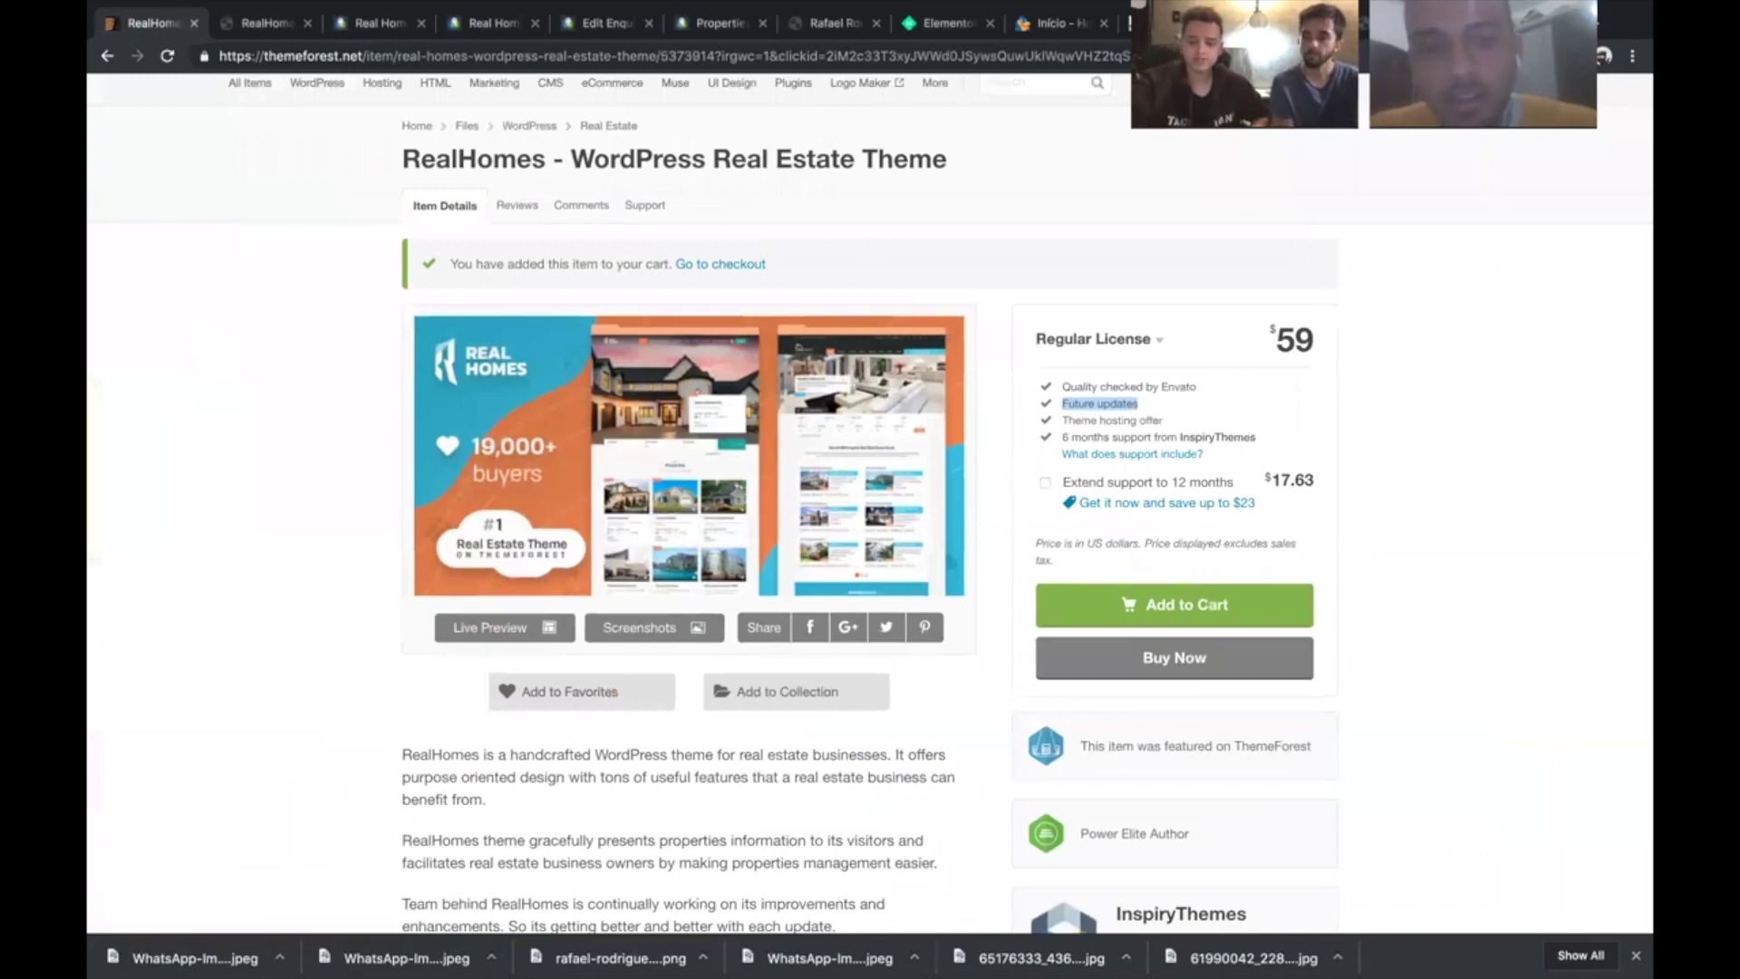
left_click(1636, 955)
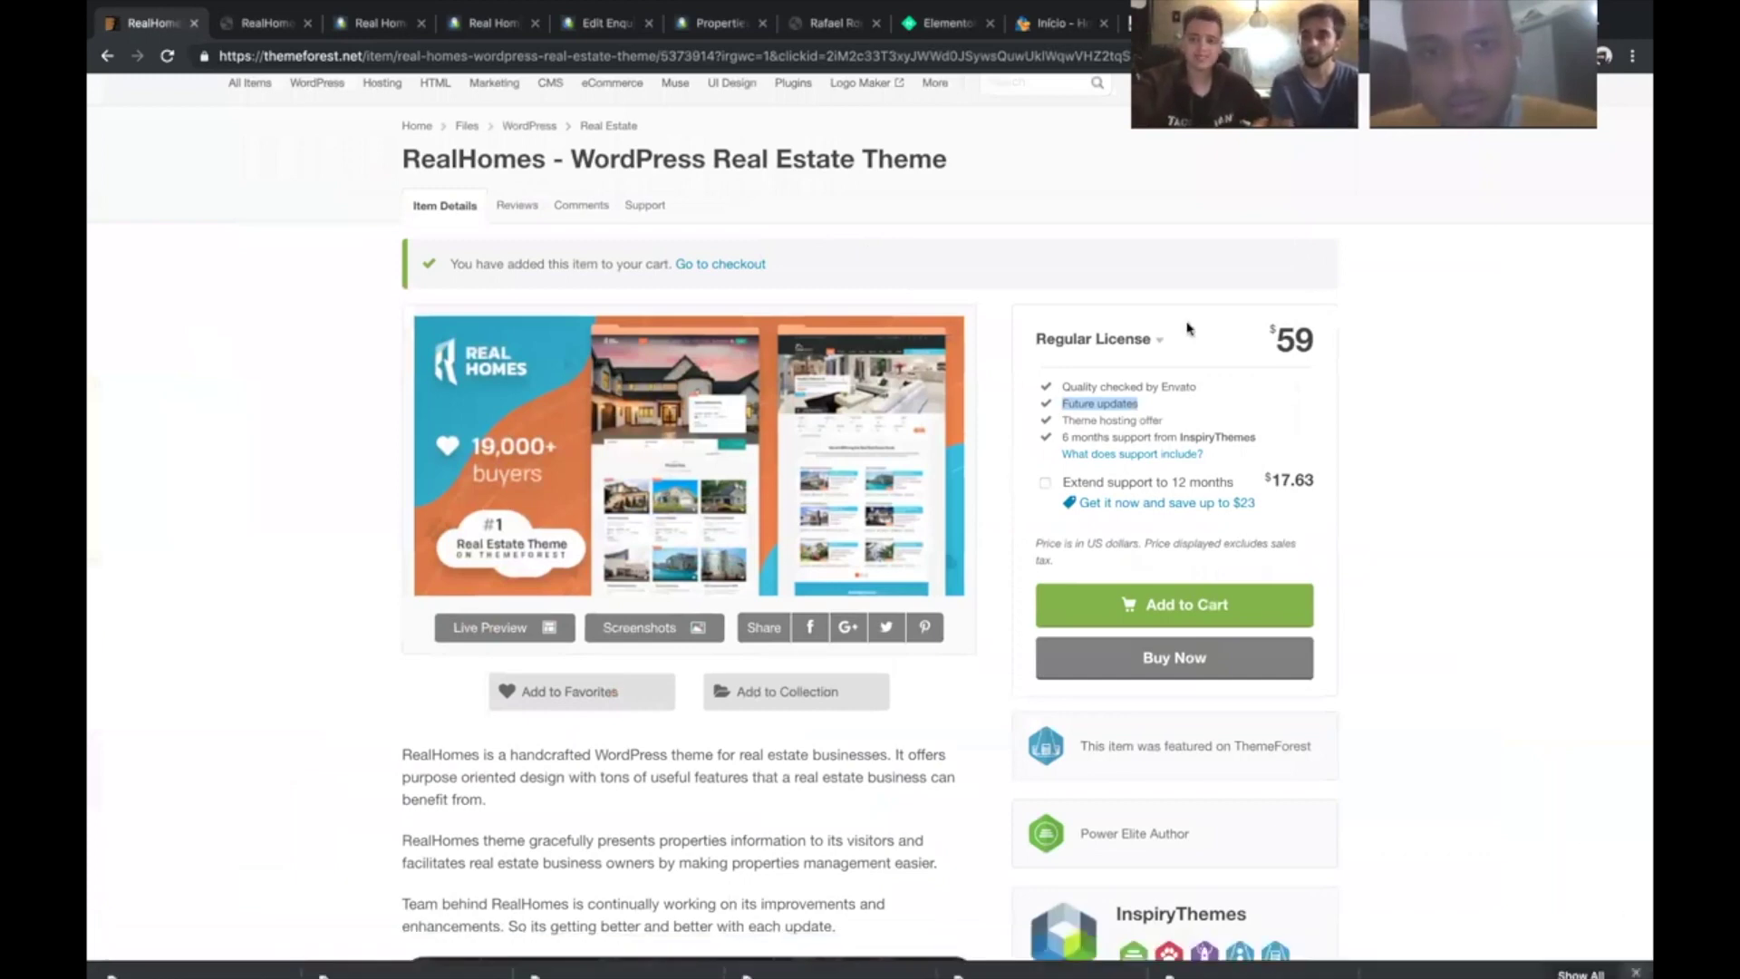
double_click(1309, 337)
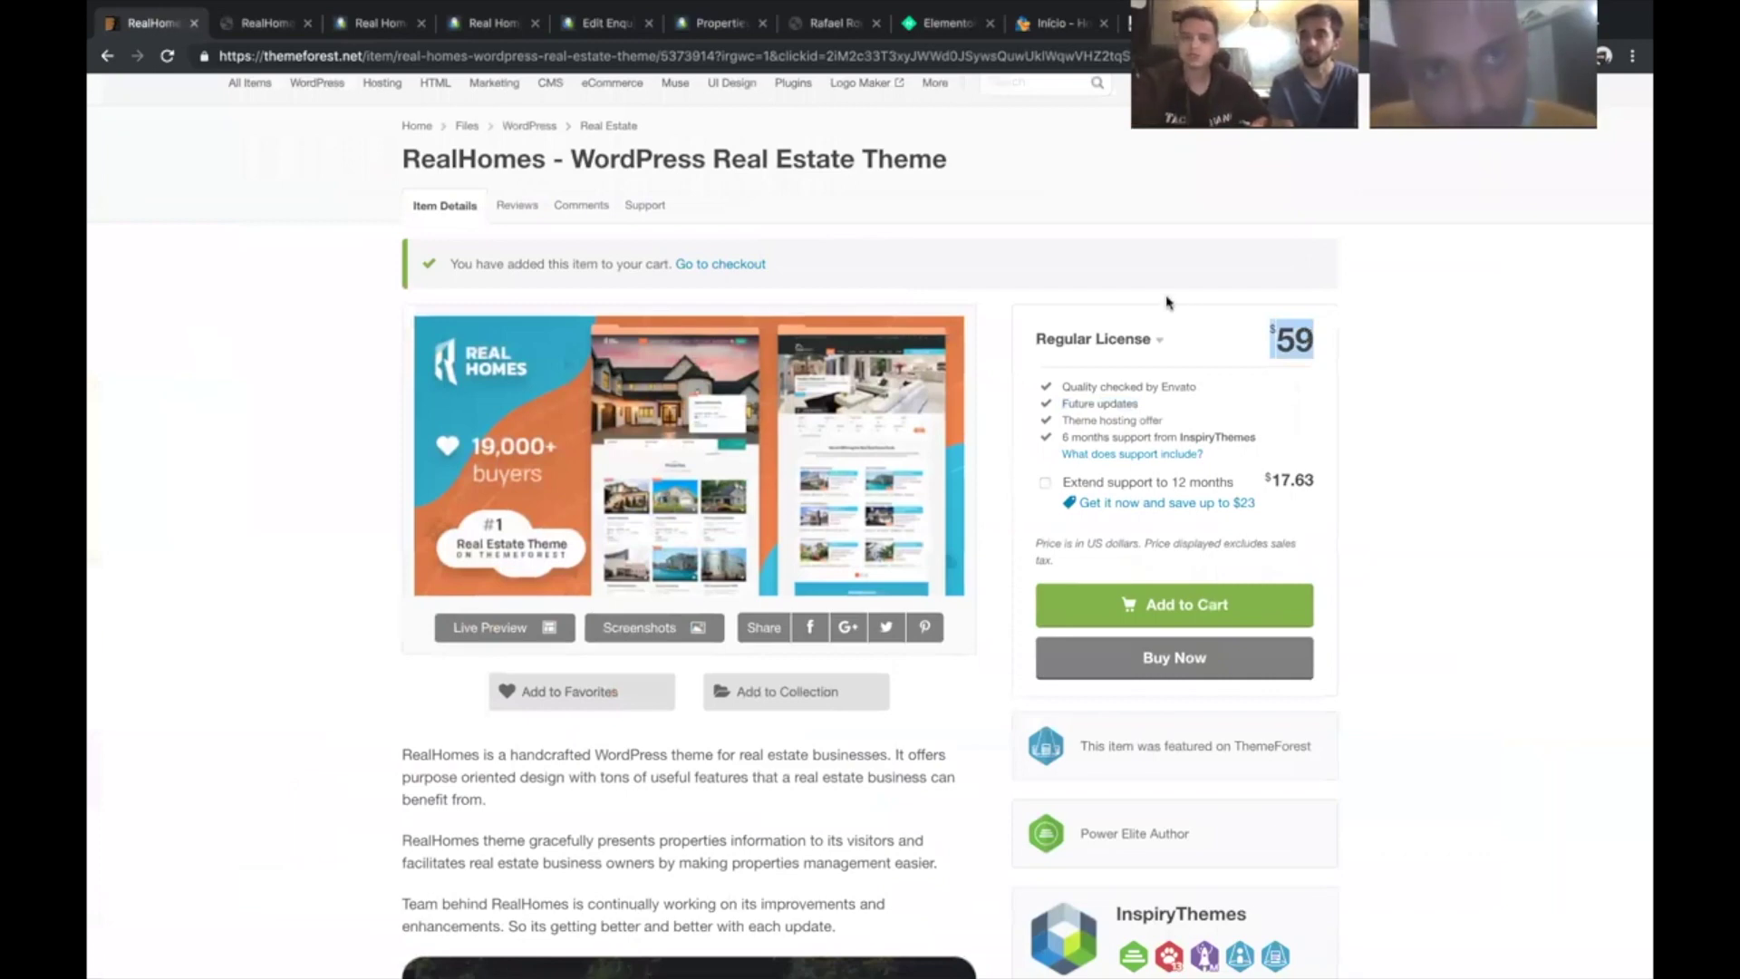
scroll(1166, 302, "down", 6)
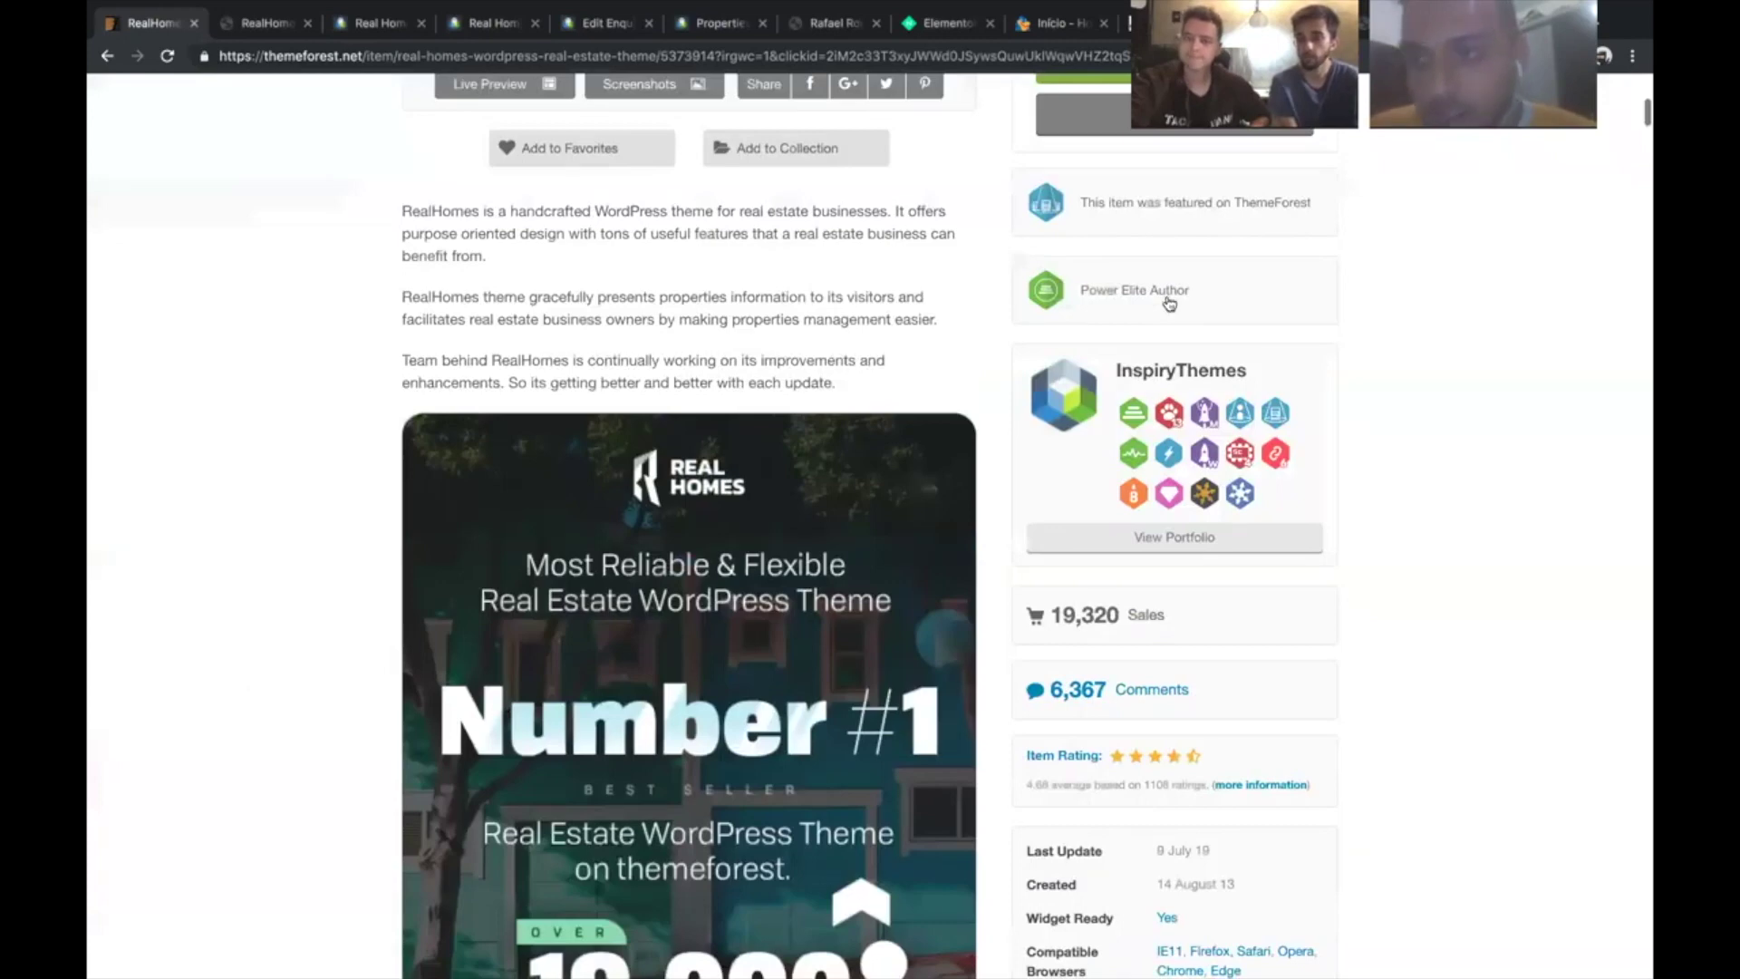
scroll(1169, 304, "down", 15)
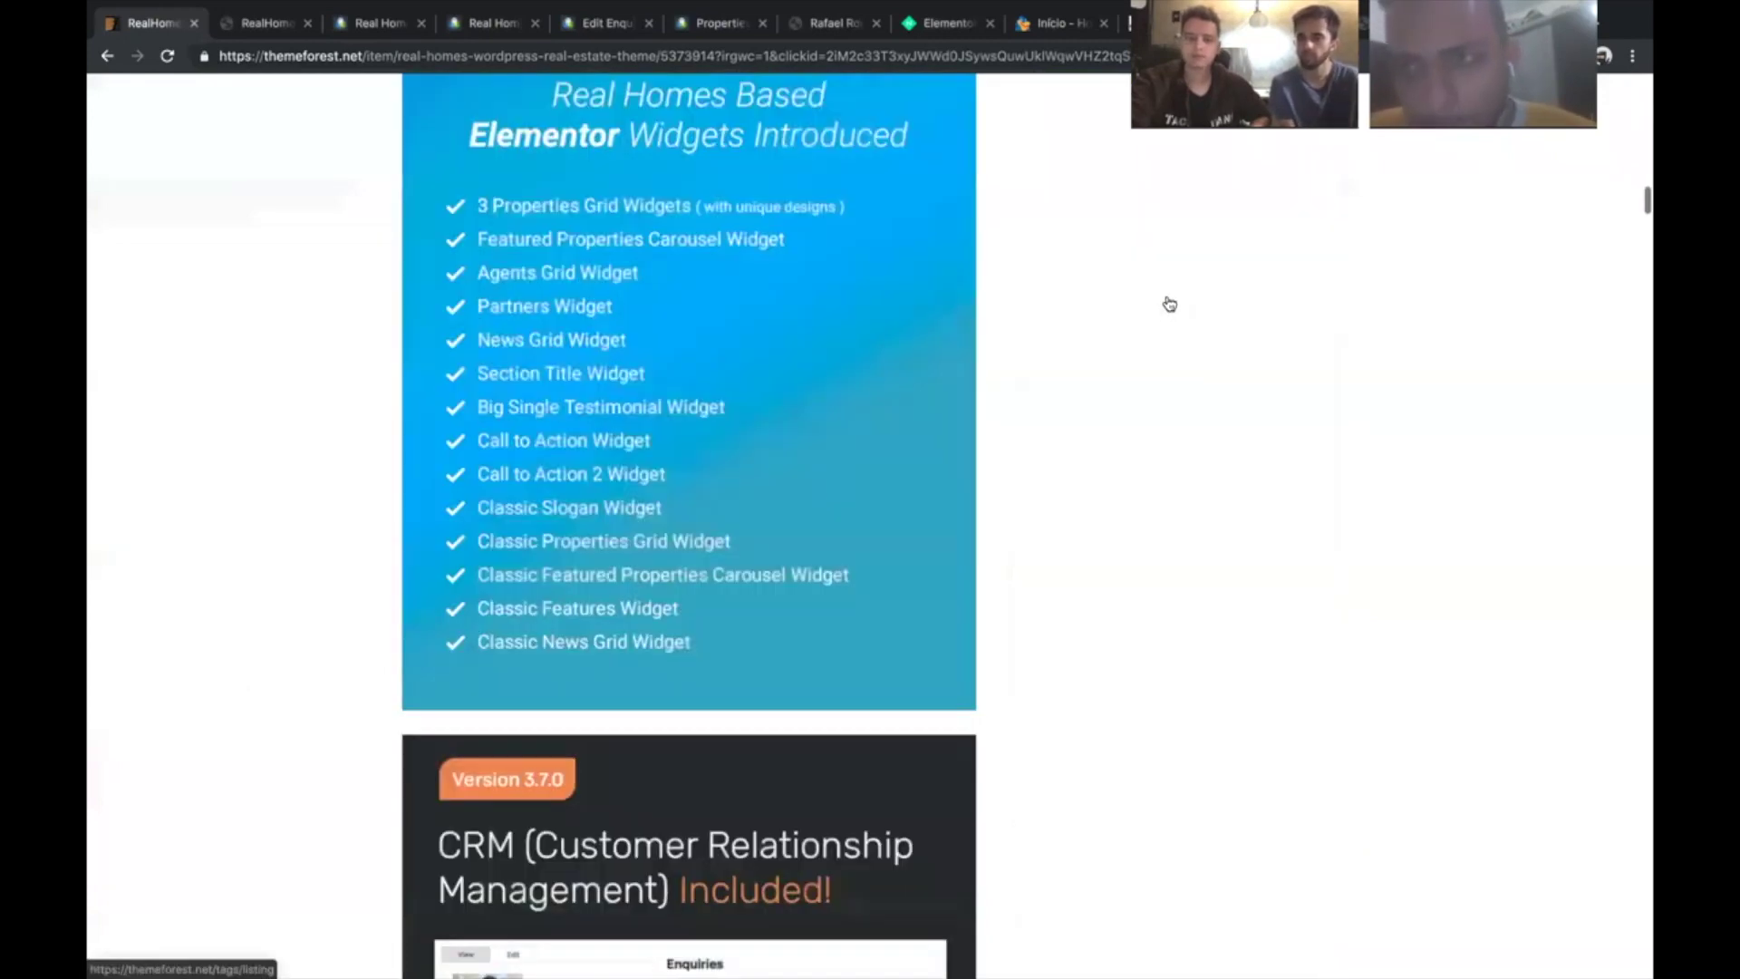
scroll(1169, 303, "down", 10)
scroll(1169, 303, "down", 5)
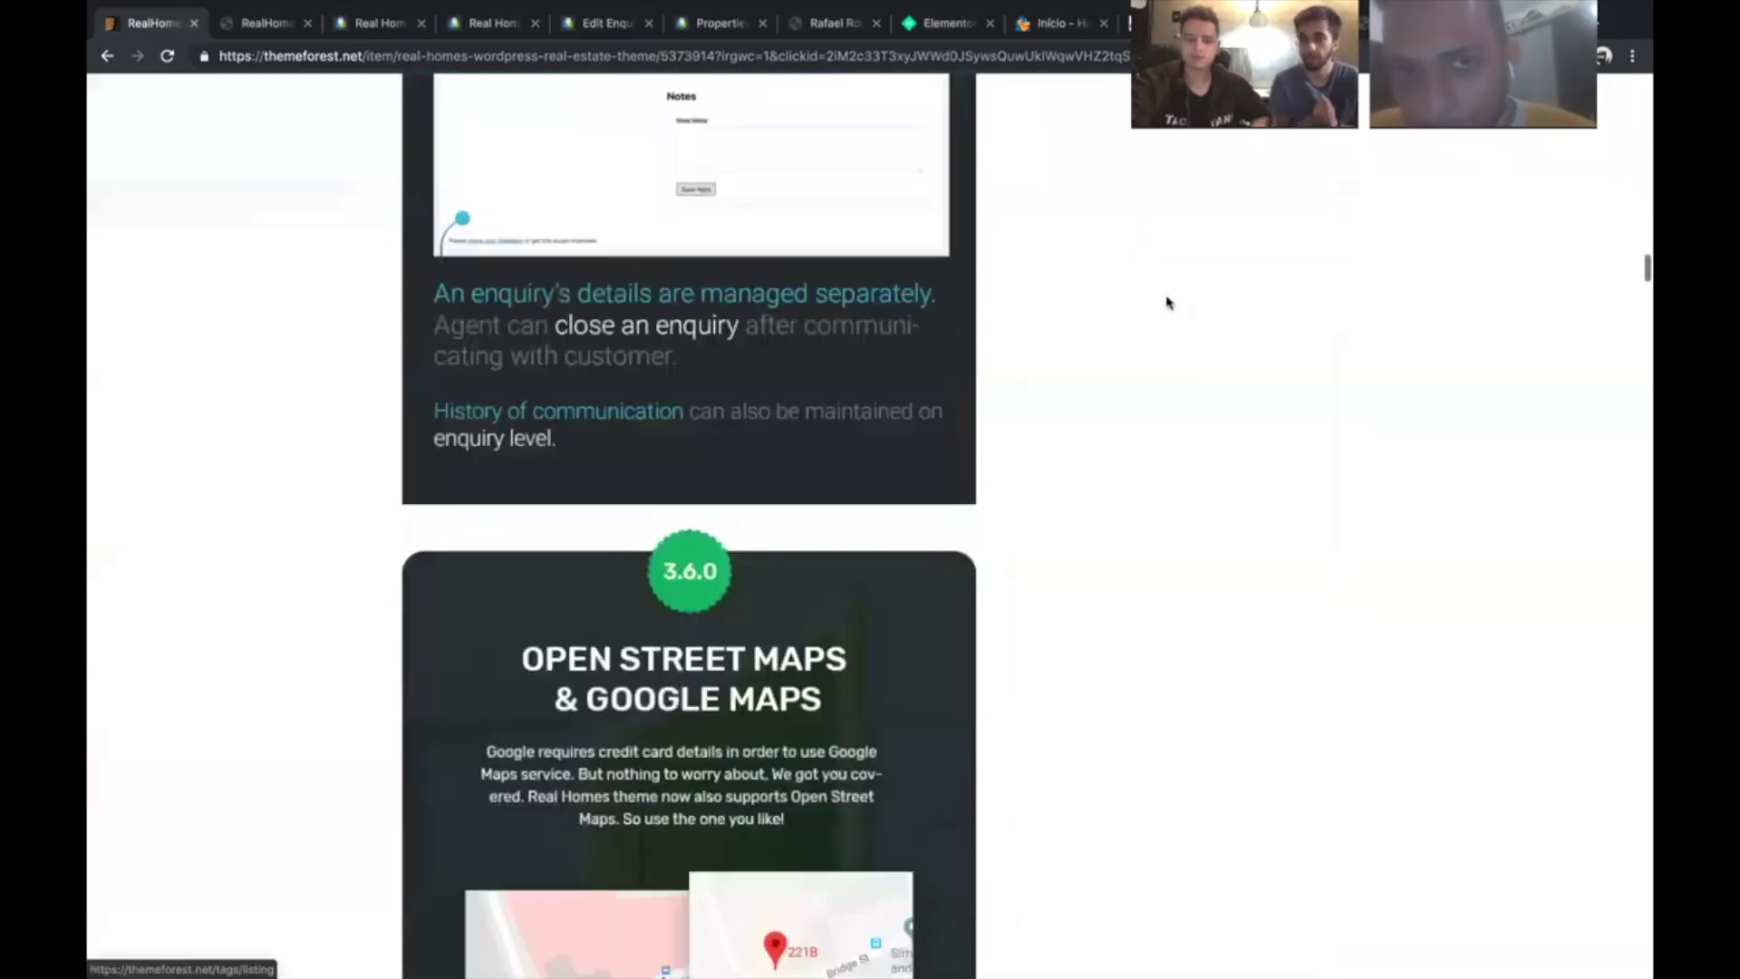
scroll(1166, 302, "down", 10)
scroll(672, 386, "down", 1)
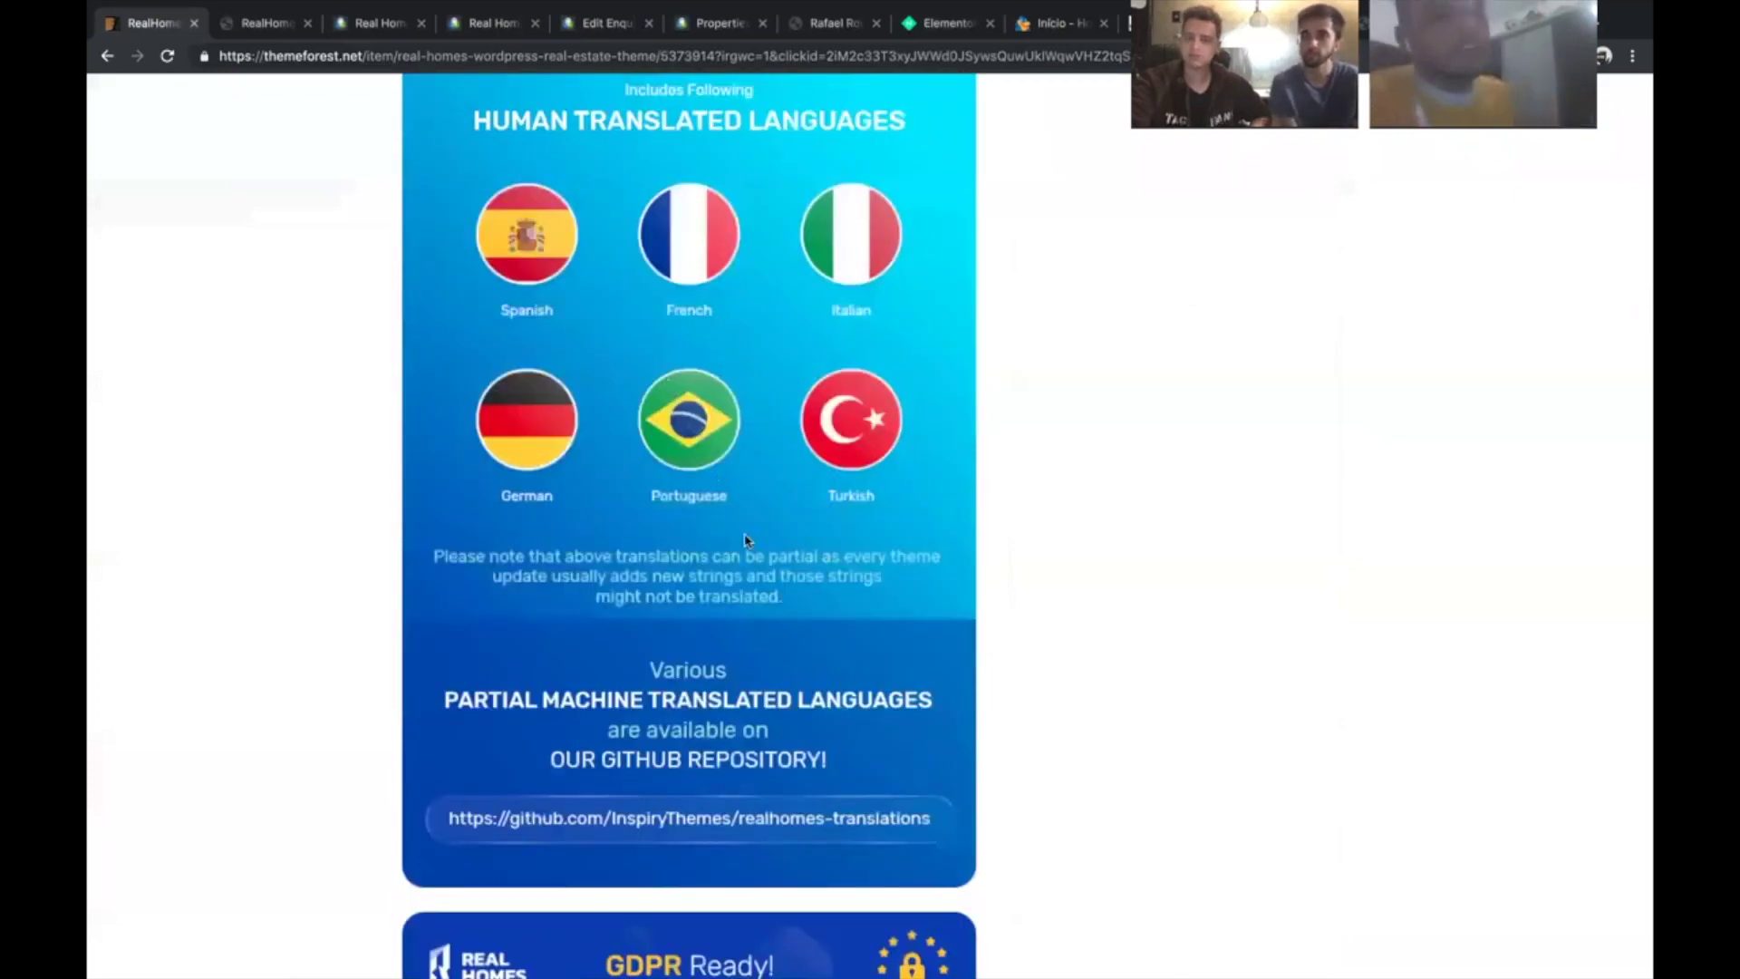
scroll(745, 540, "down", 2)
scroll(745, 540, "down", 7)
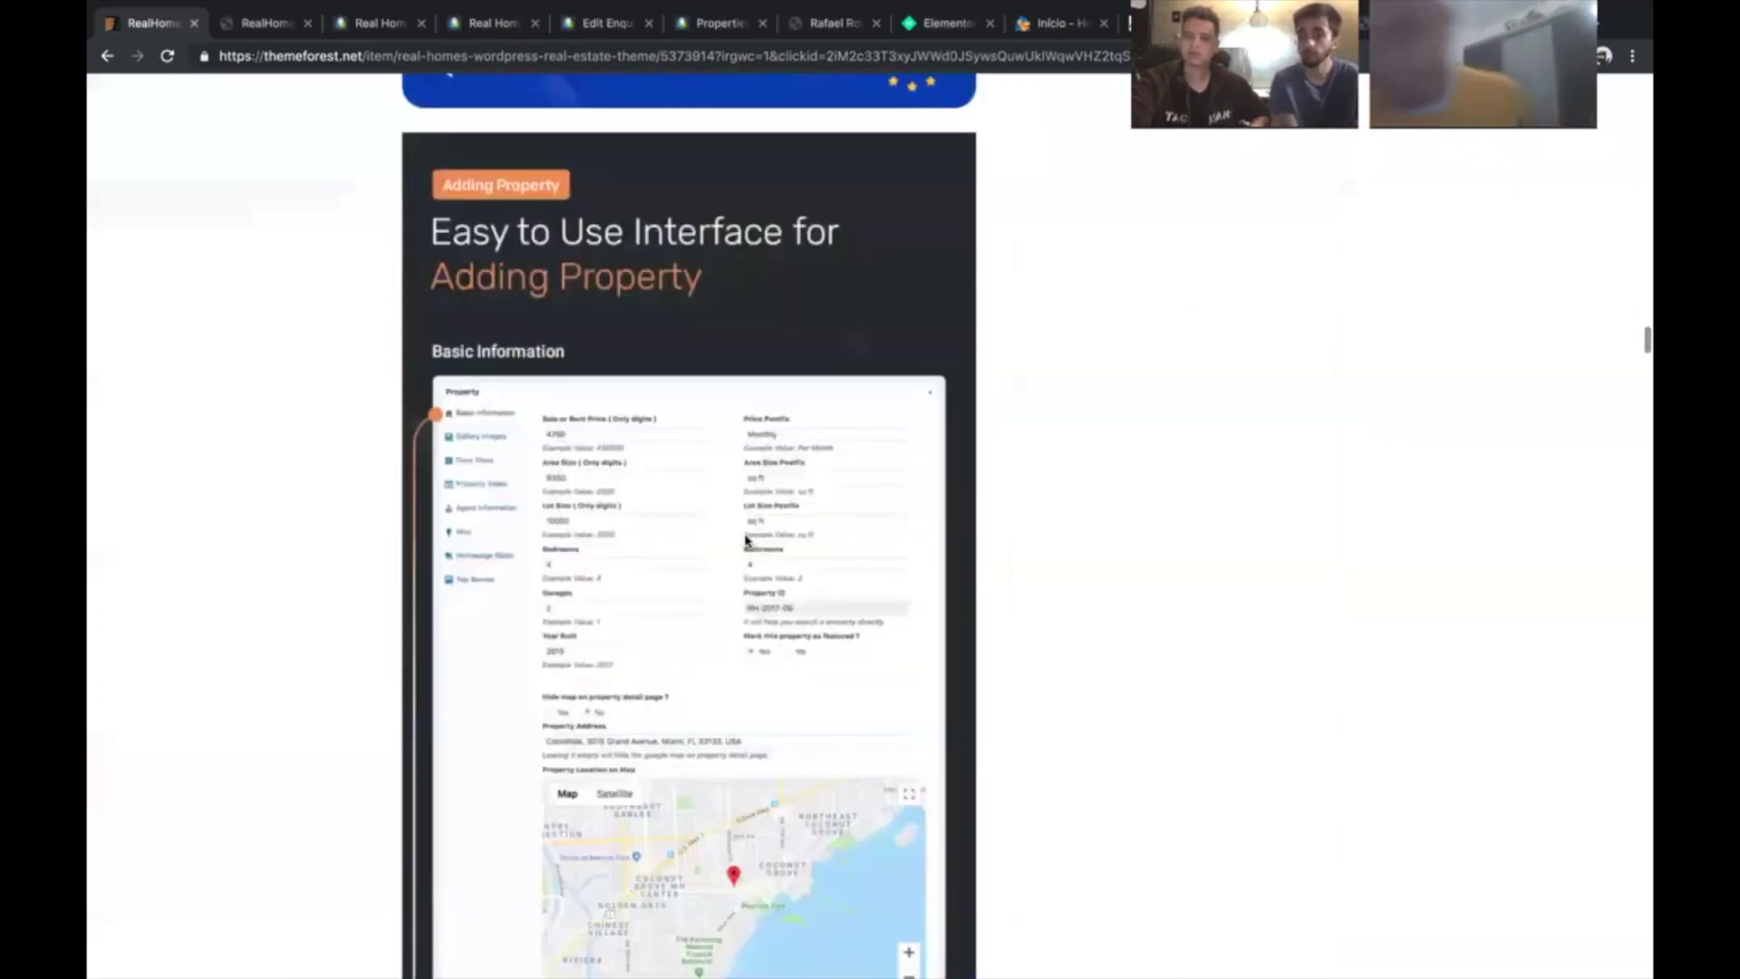
scroll(745, 540, "up", 2)
scroll(745, 540, "down", 5)
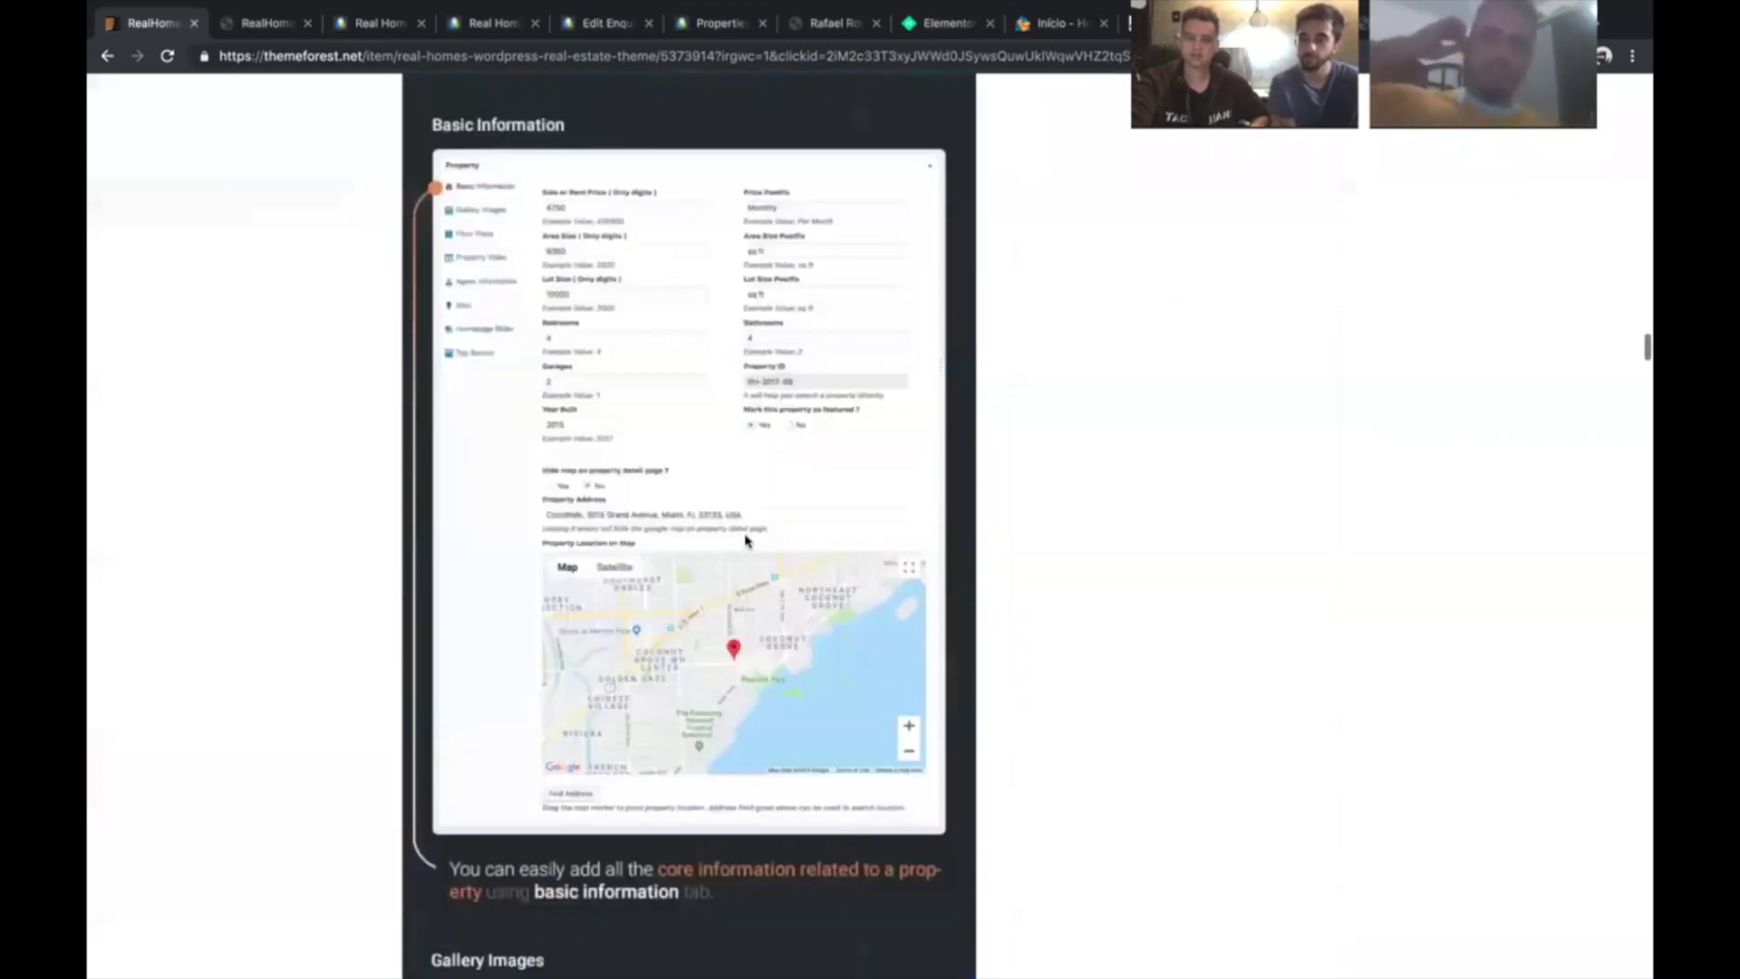
scroll(745, 540, "down", 2)
scroll(745, 540, "down", 10)
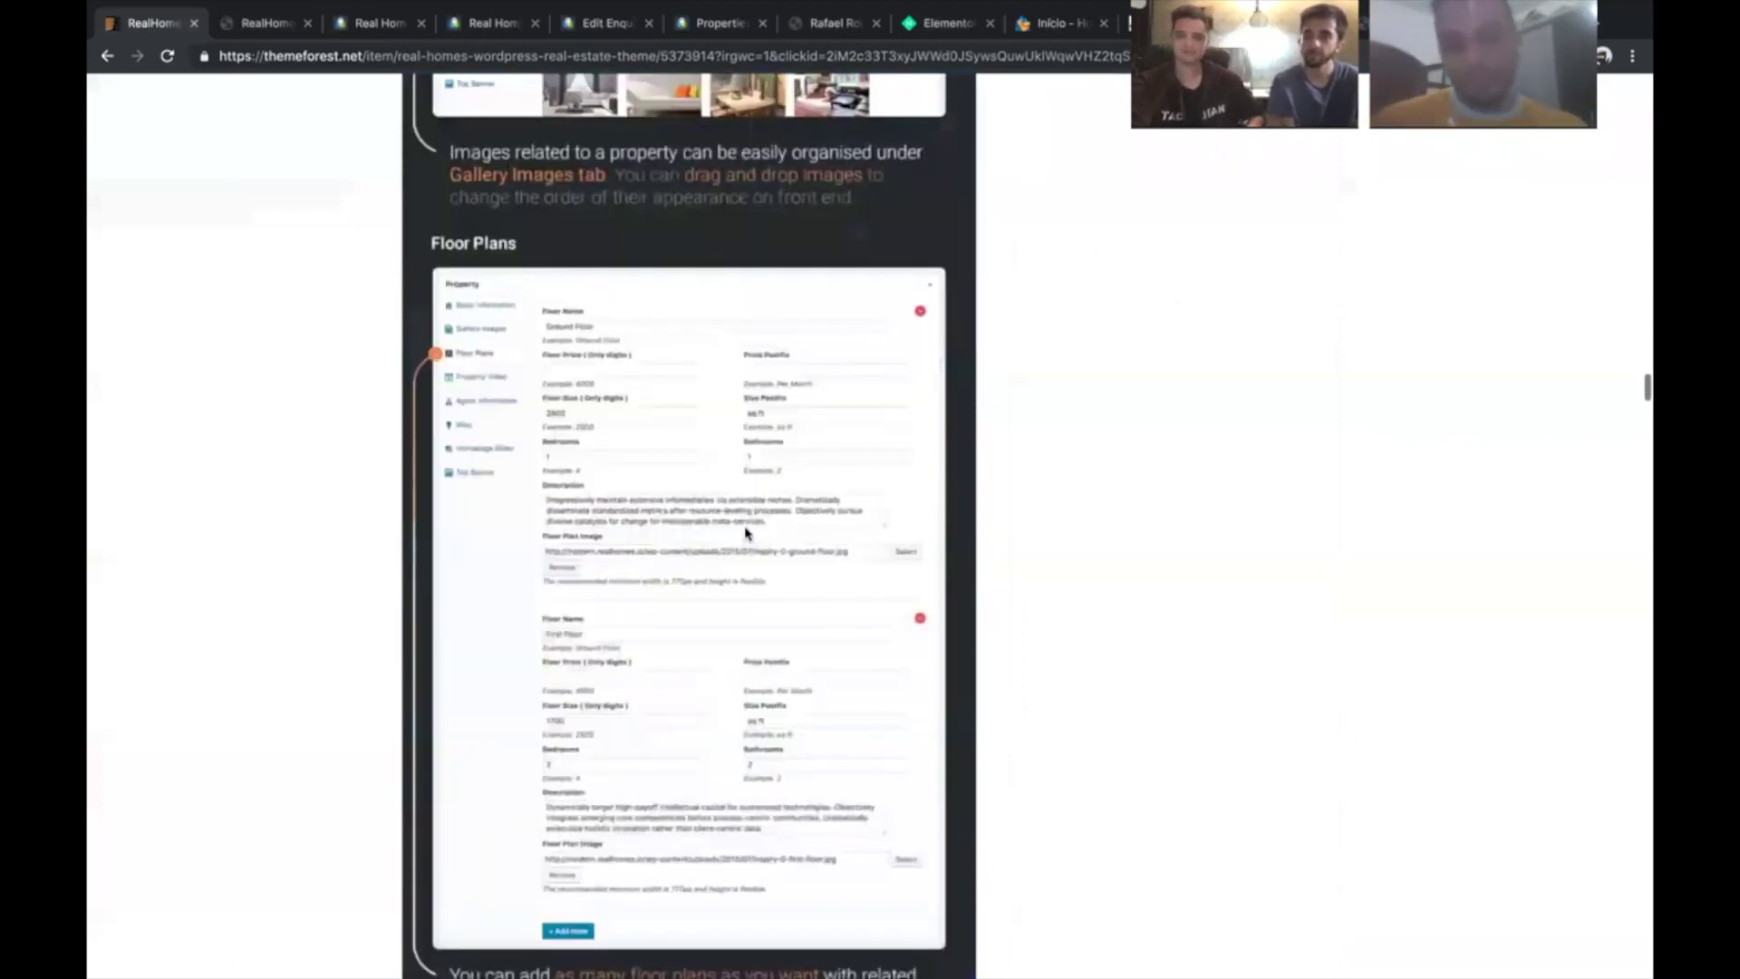
scroll(745, 540, "down", 10)
scroll(746, 533, "down", 8)
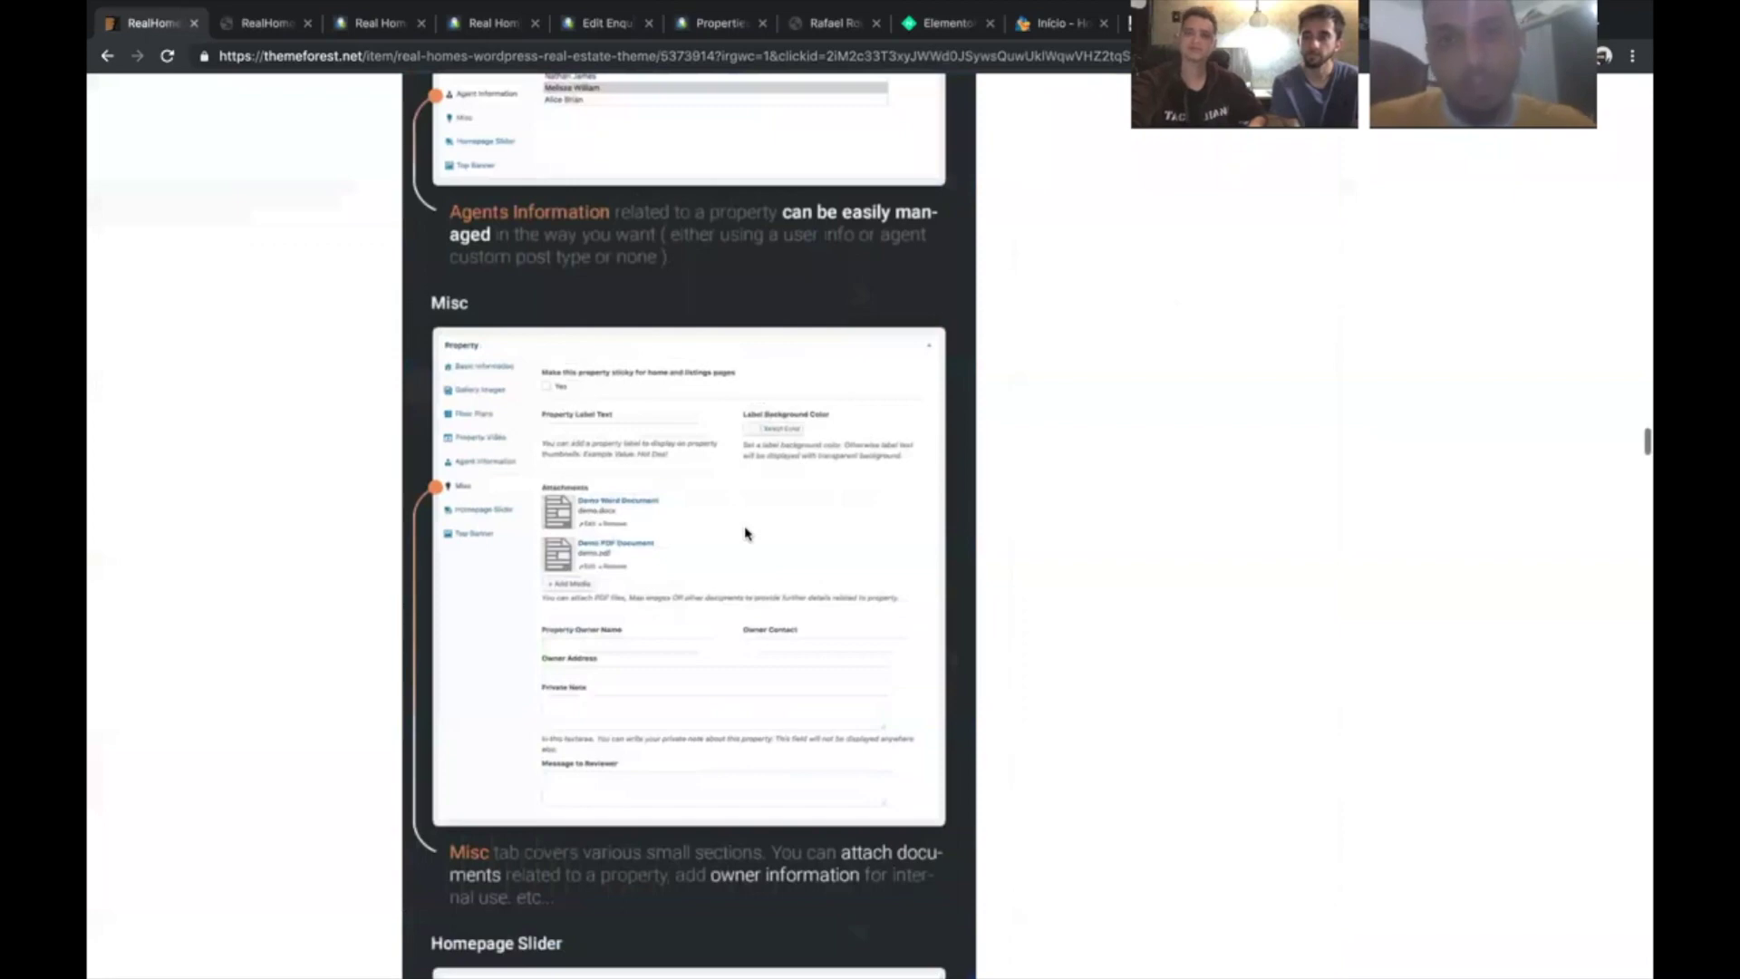
scroll(746, 533, "down", 10)
scroll(745, 534, "down", 9)
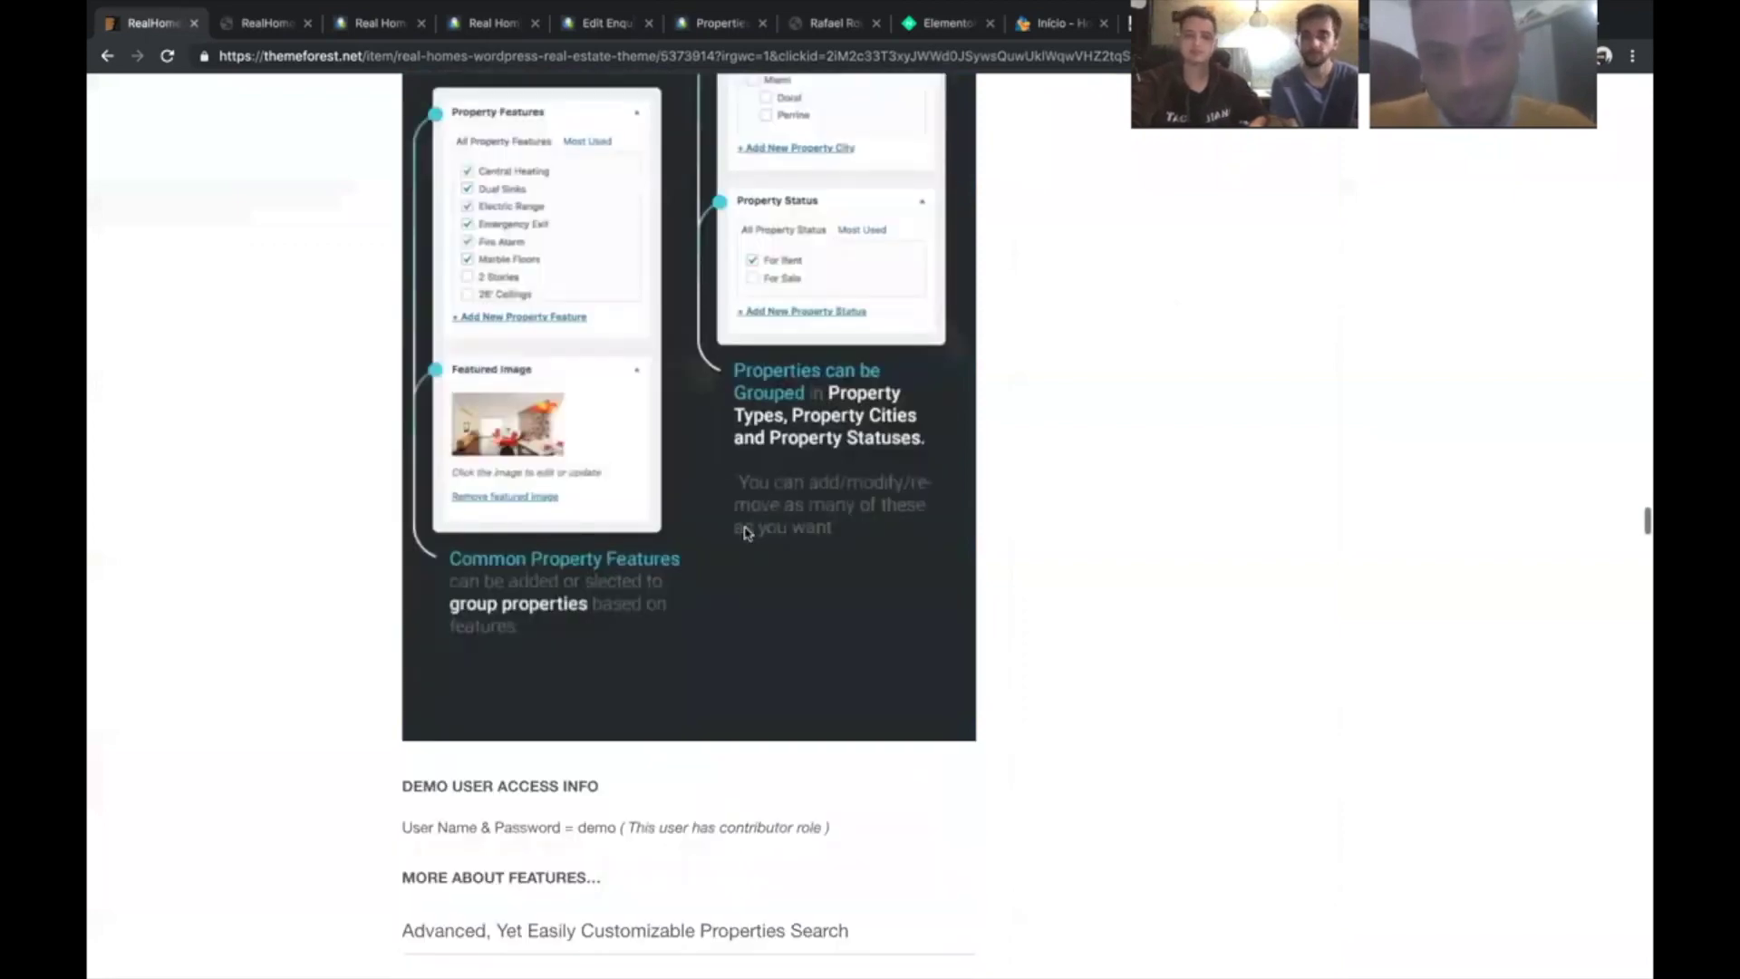
scroll(745, 533, "down", 2)
scroll(747, 532, "down", 5)
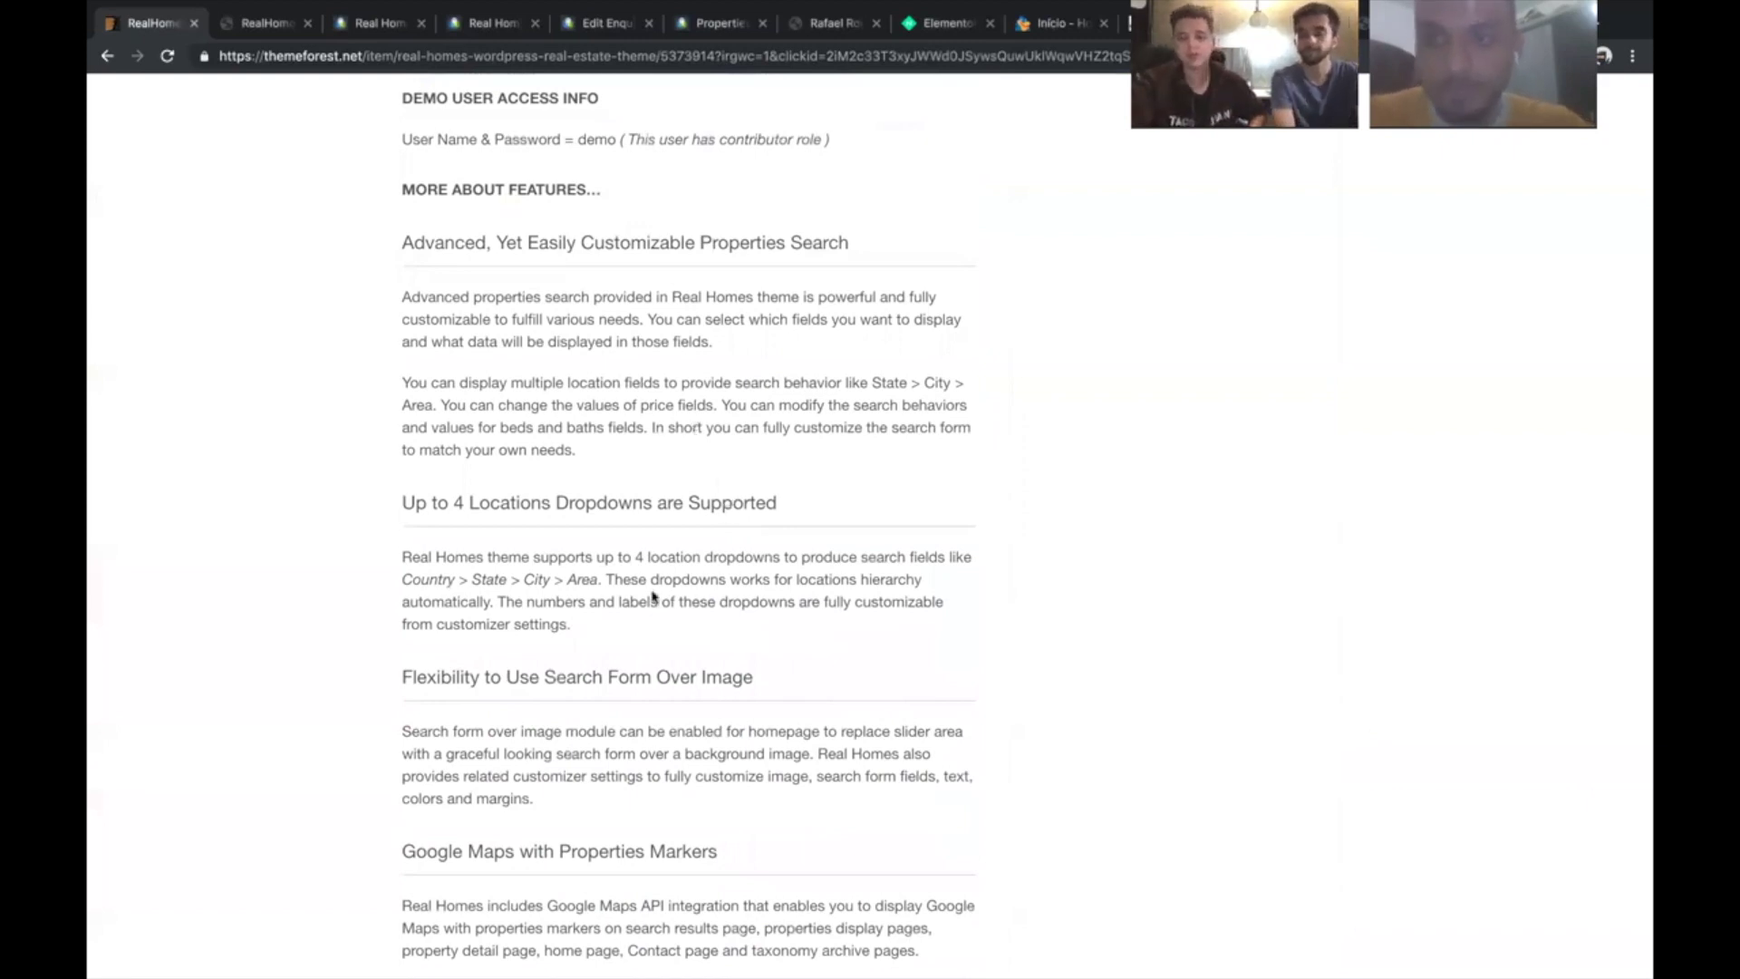
scroll(653, 596, "down", 3)
scroll(652, 596, "down", 1)
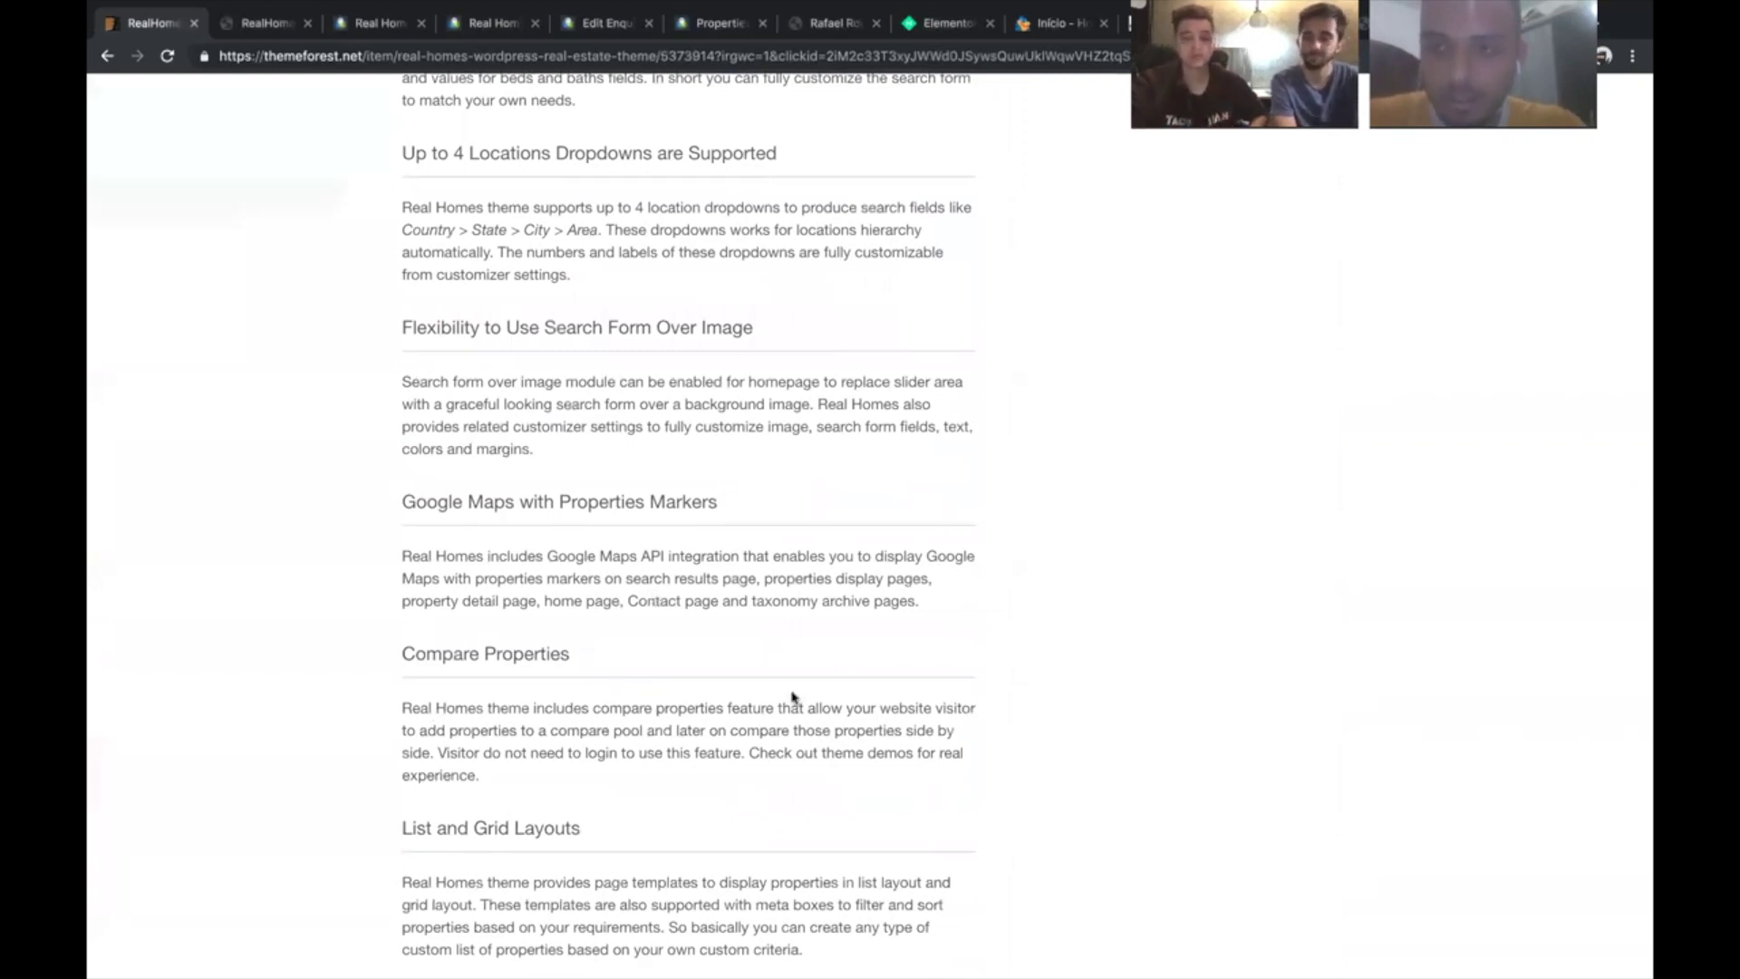
scroll(791, 681, "down", 15)
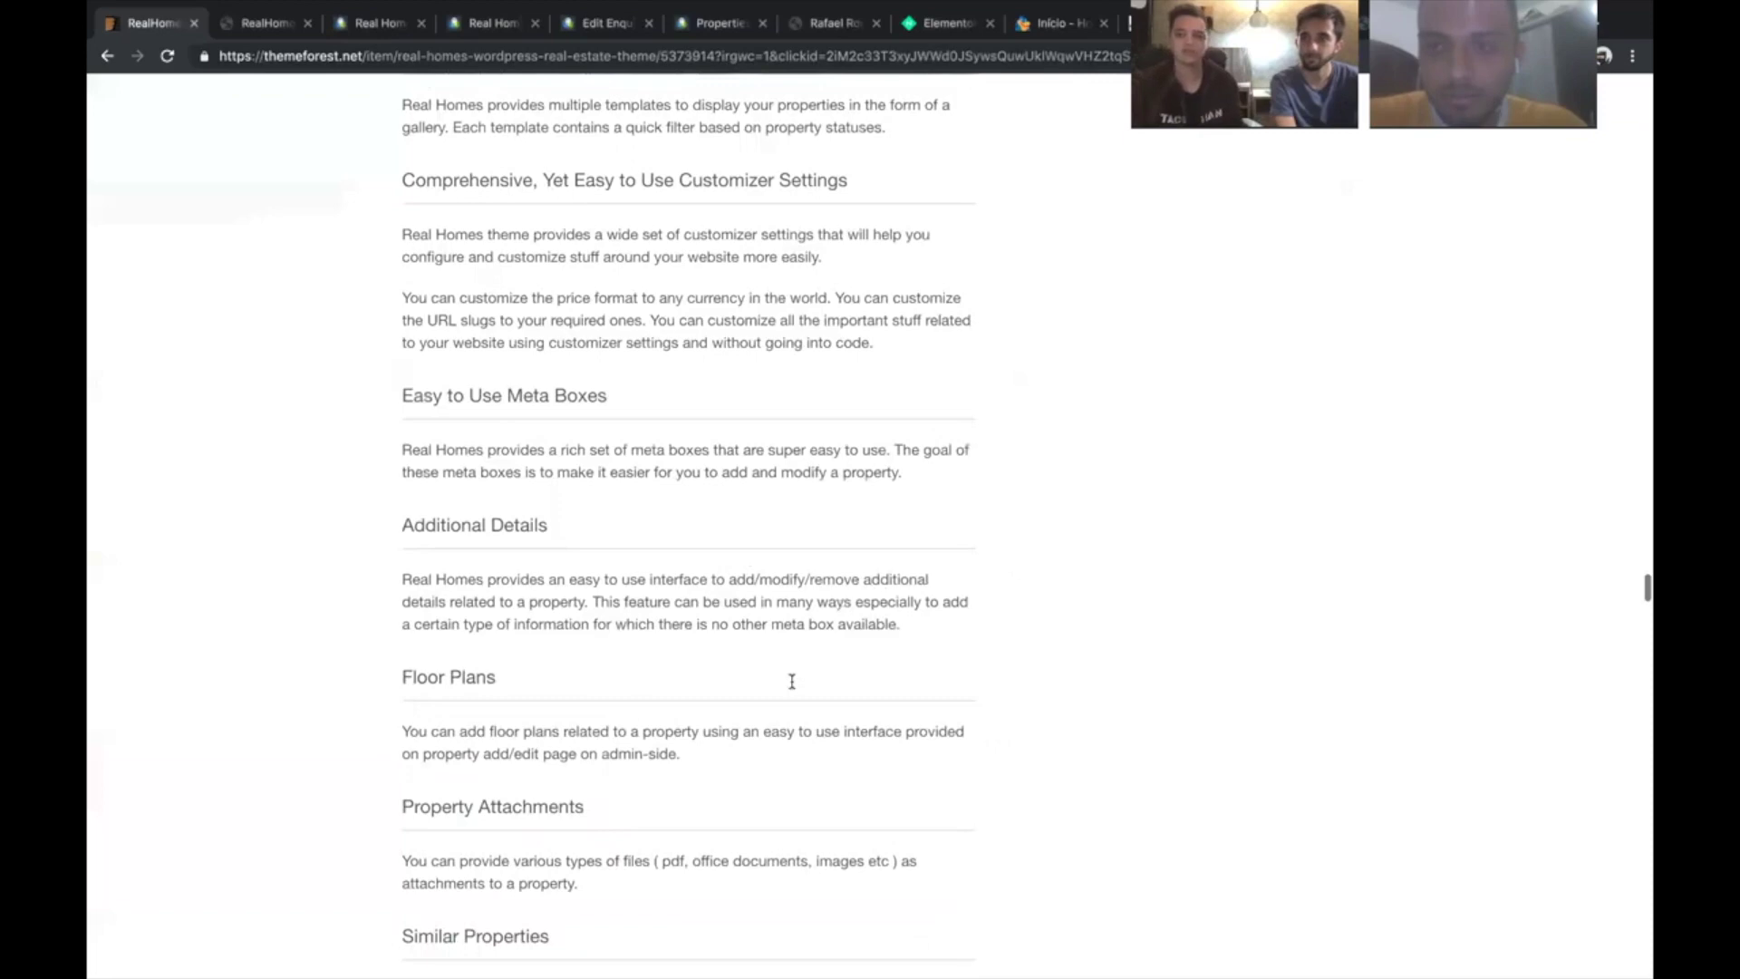
scroll(792, 682, "down", 5)
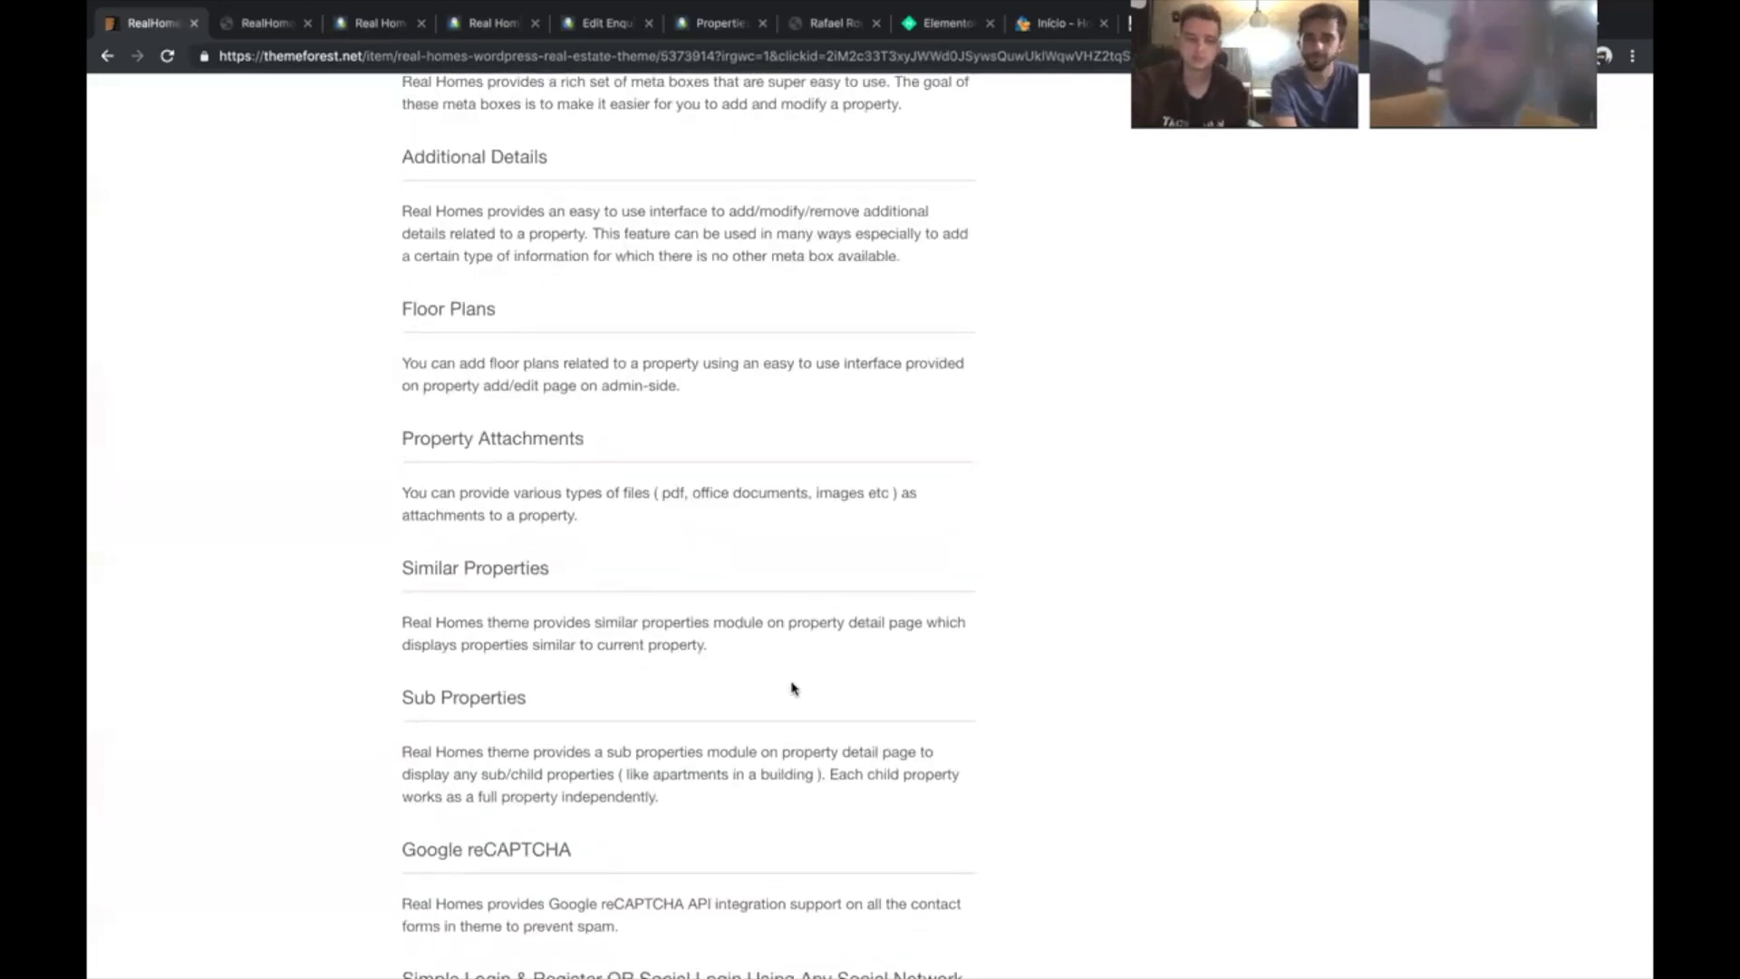
scroll(793, 684, "down", 3)
scroll(791, 682, "up", 20)
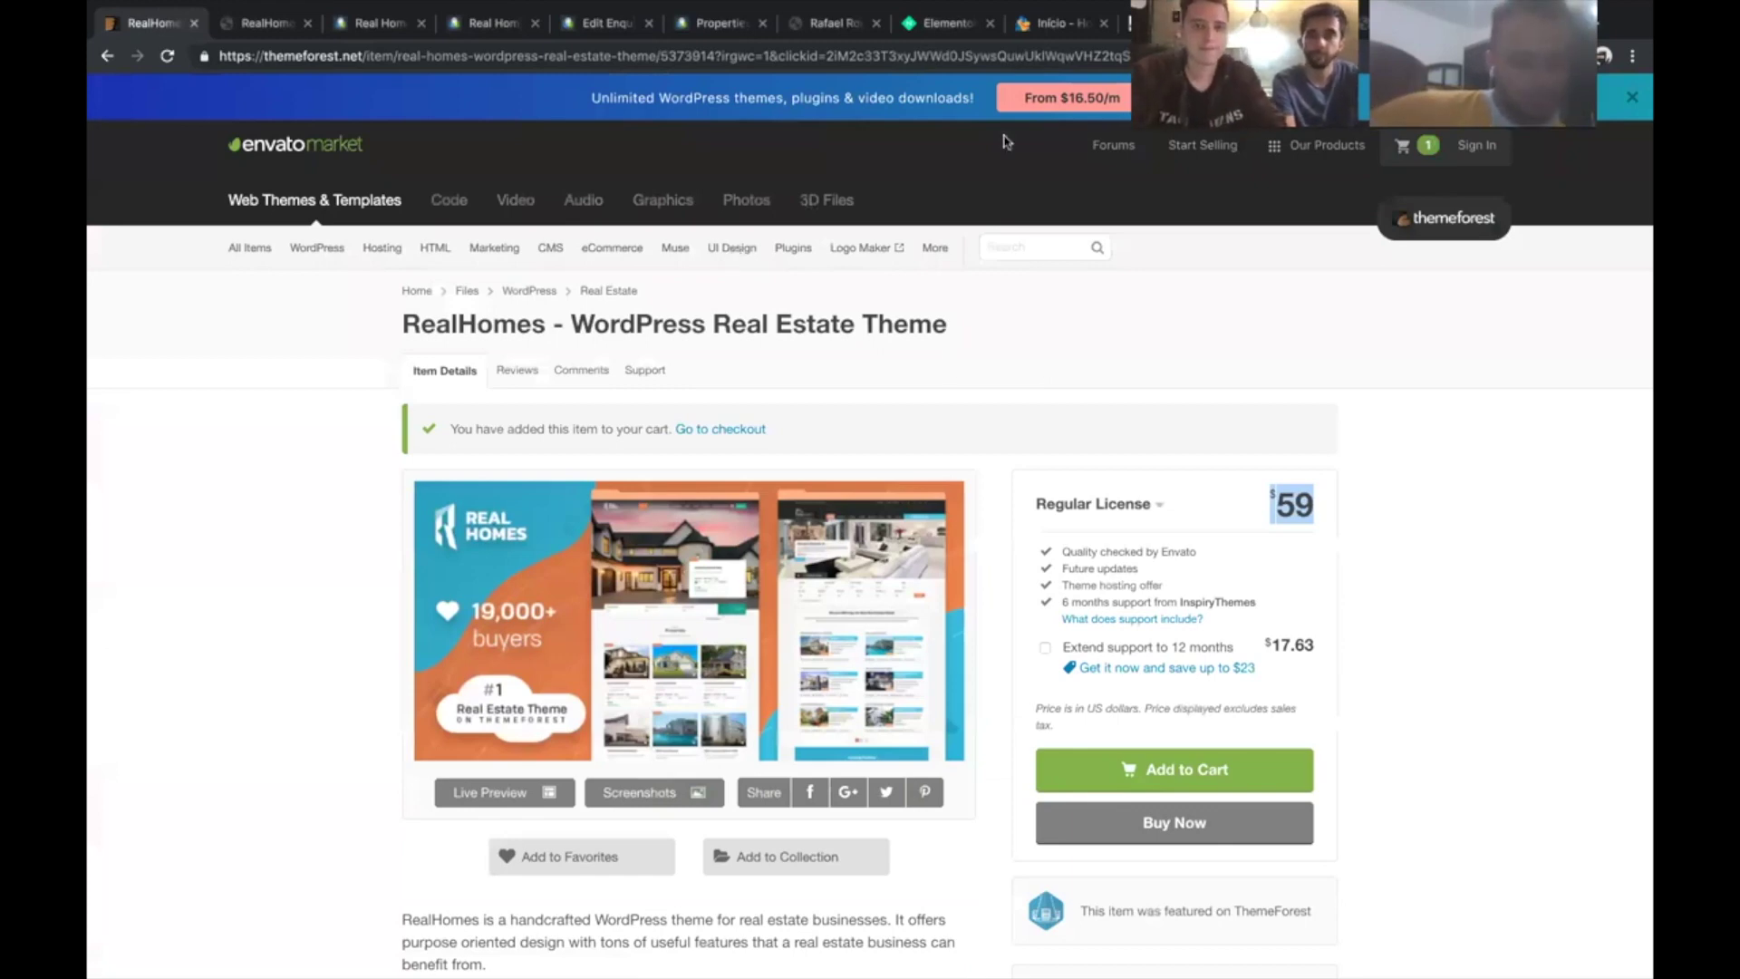
- Open the live site's Fale Conosco page, choose Whatsapp in its form, and return to the top
left_click(827, 28)
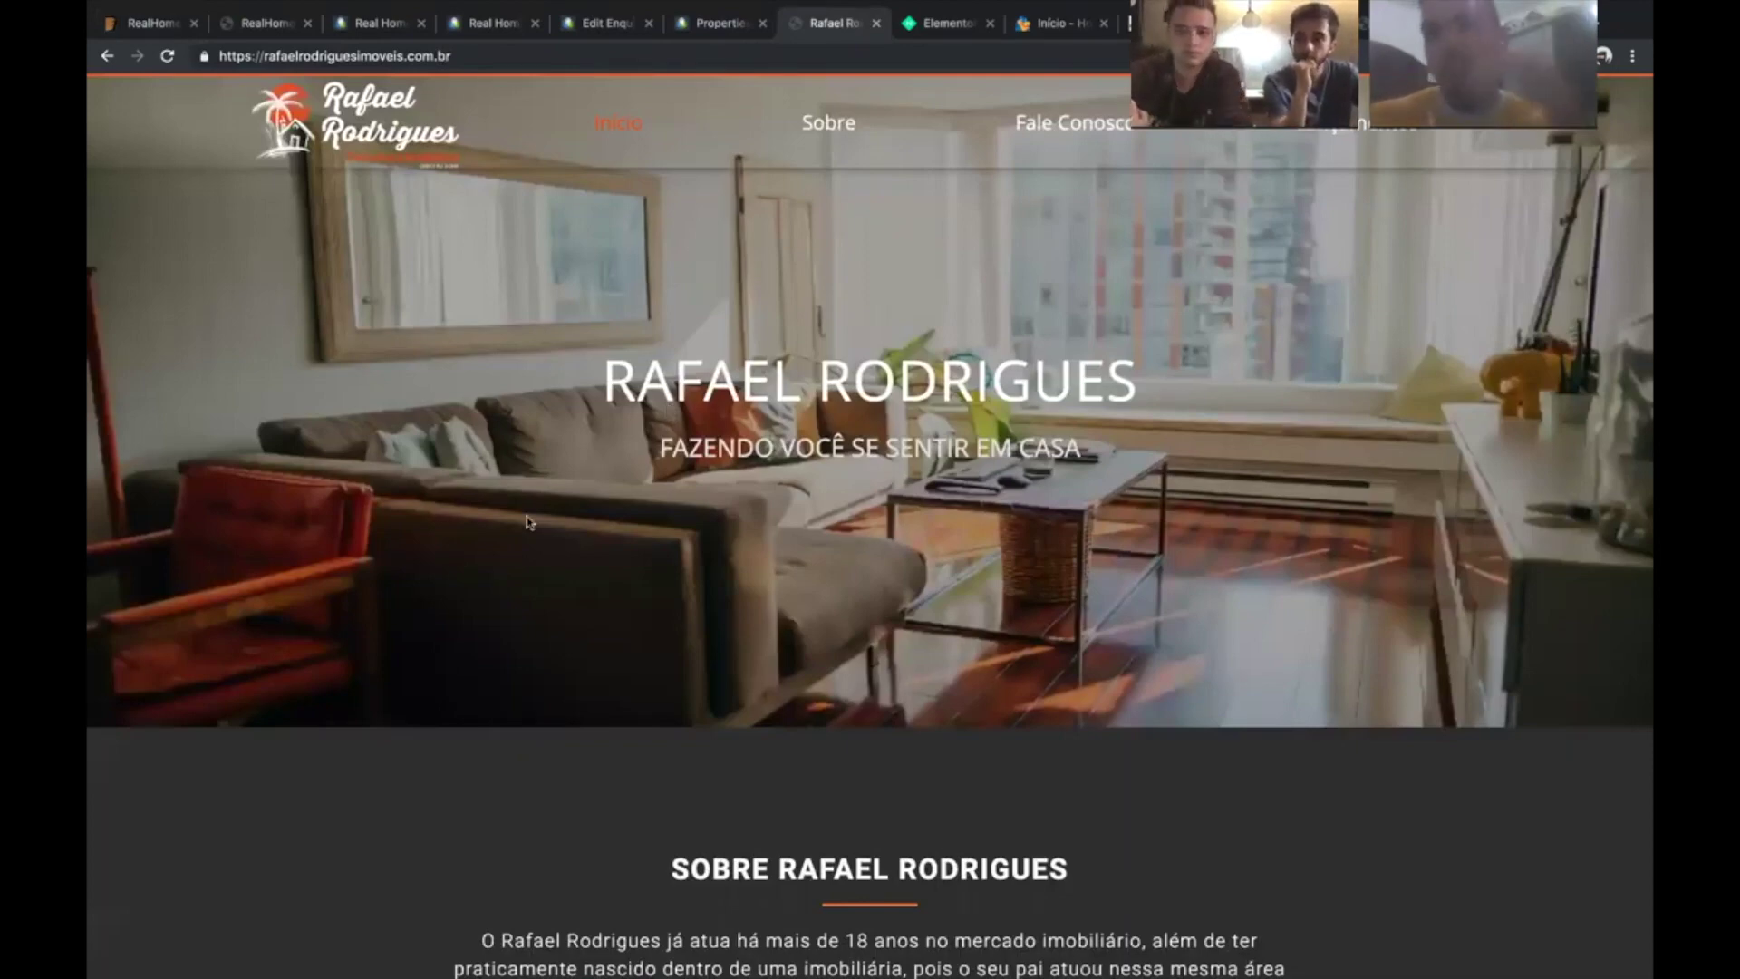
left_click(1018, 126)
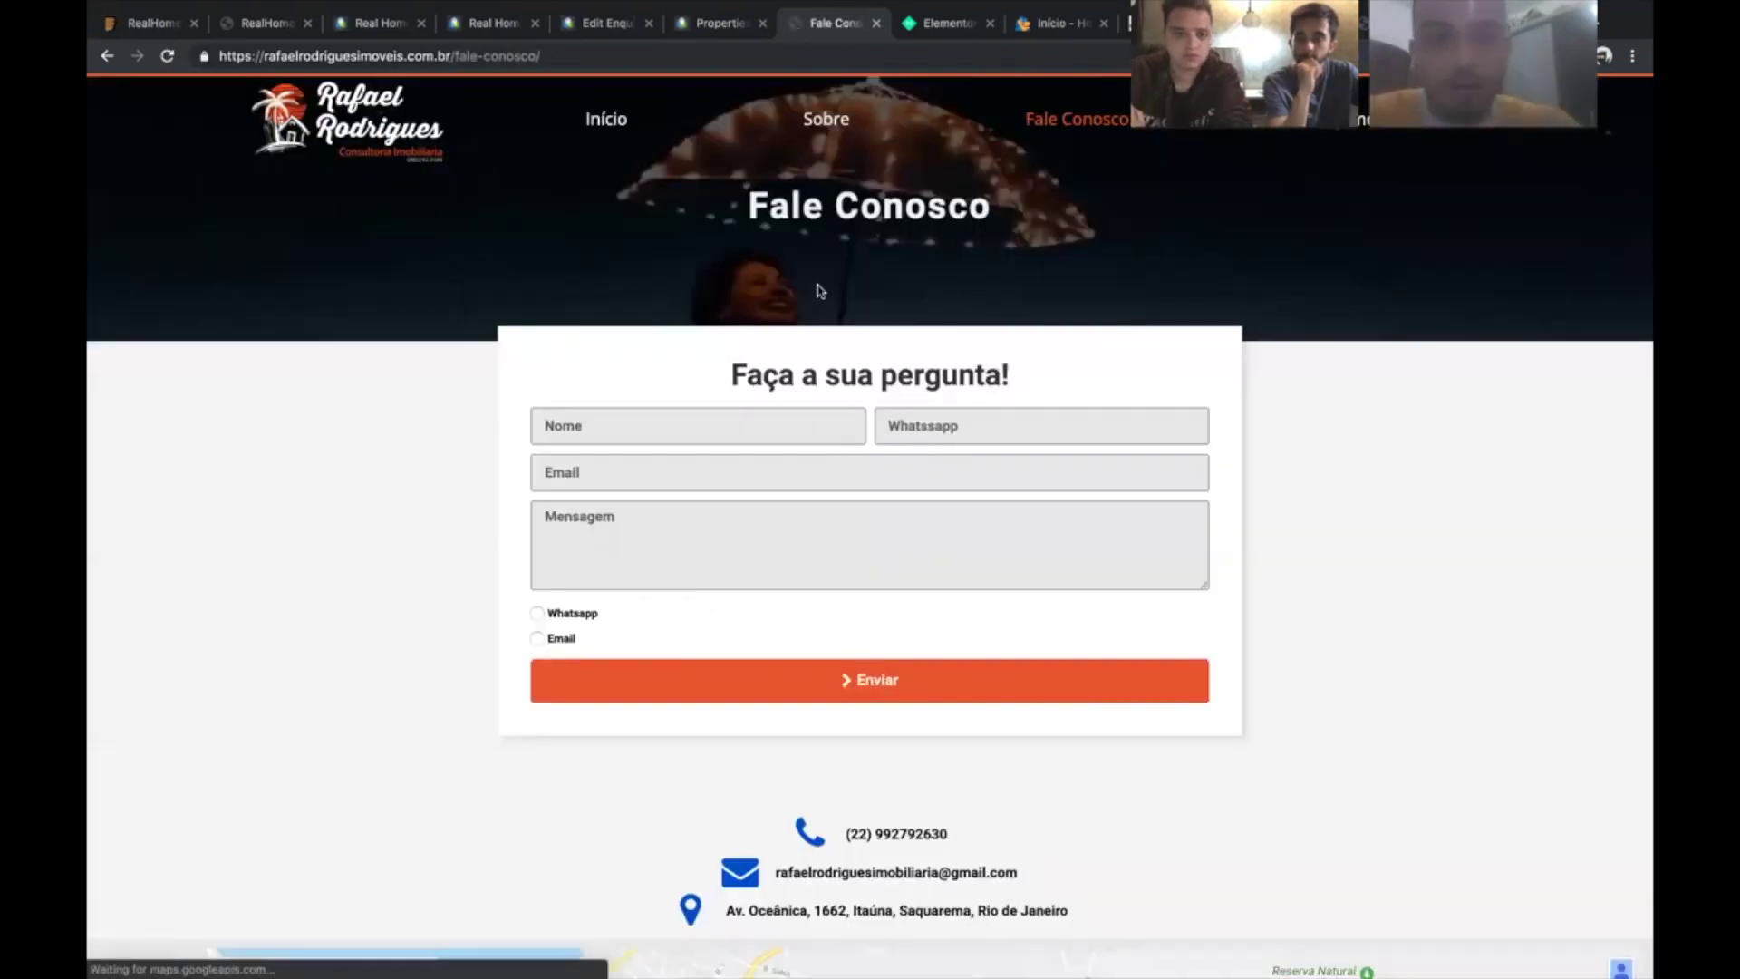
scroll(819, 290, "down", 1)
scroll(820, 362, "down", 1)
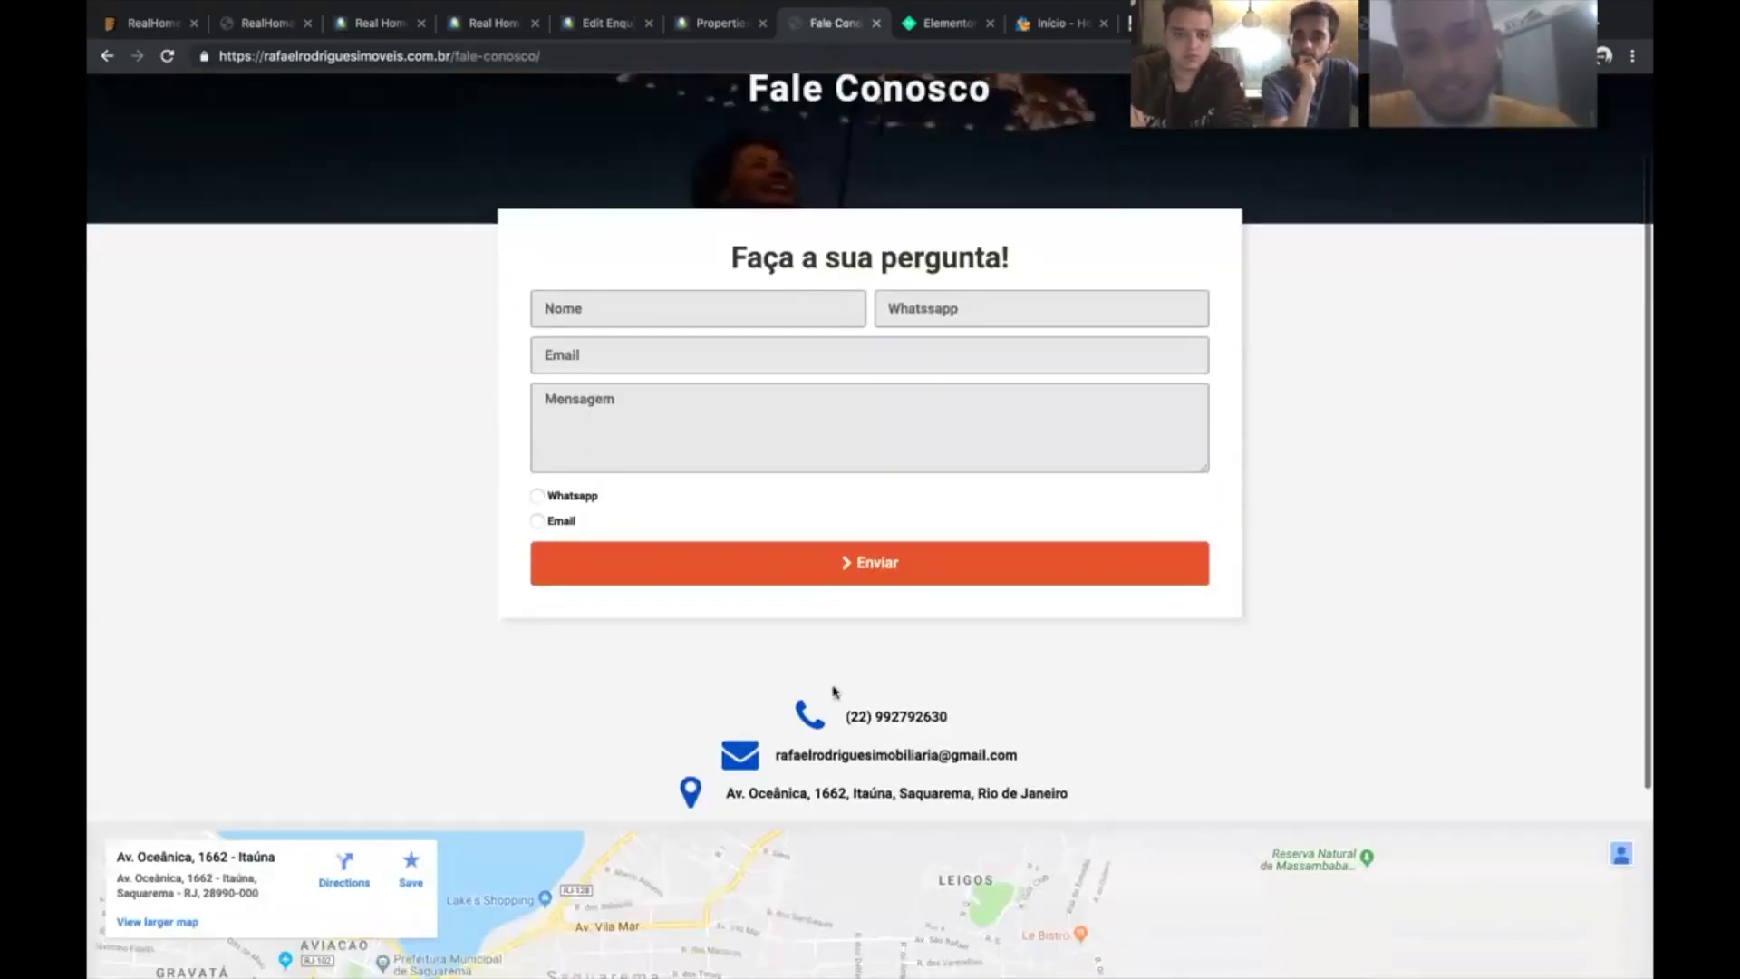
scroll(857, 662, "down", 1)
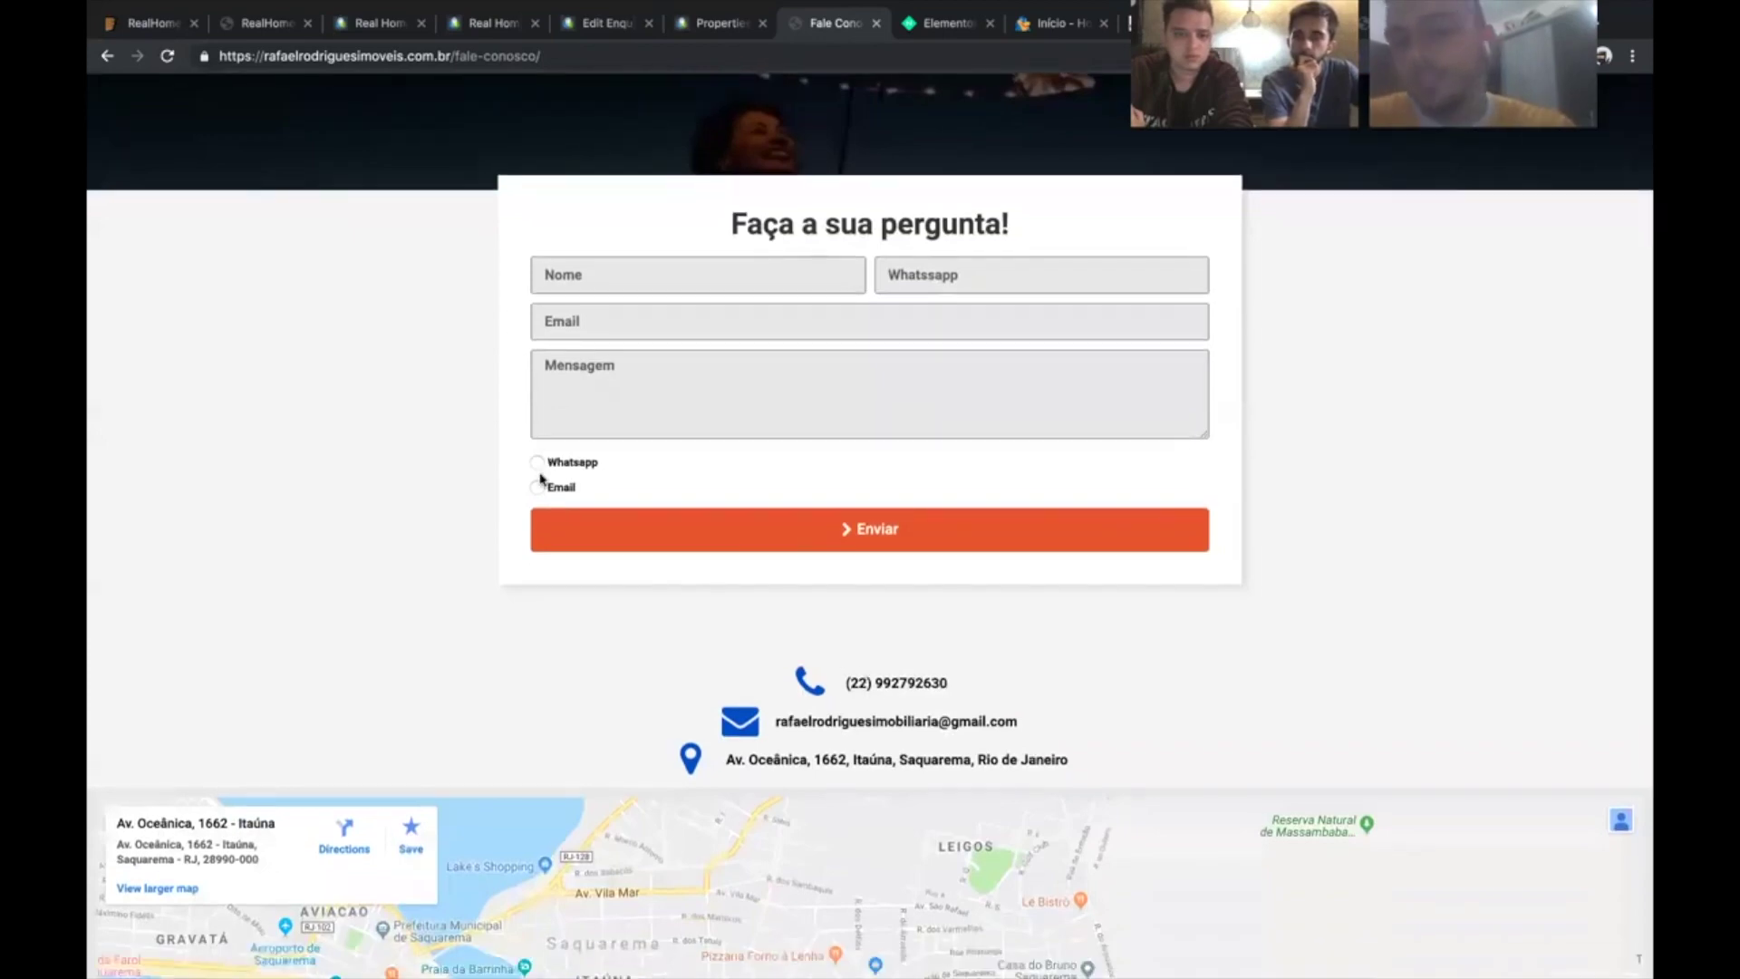
left_click(541, 464)
left_click(688, 411)
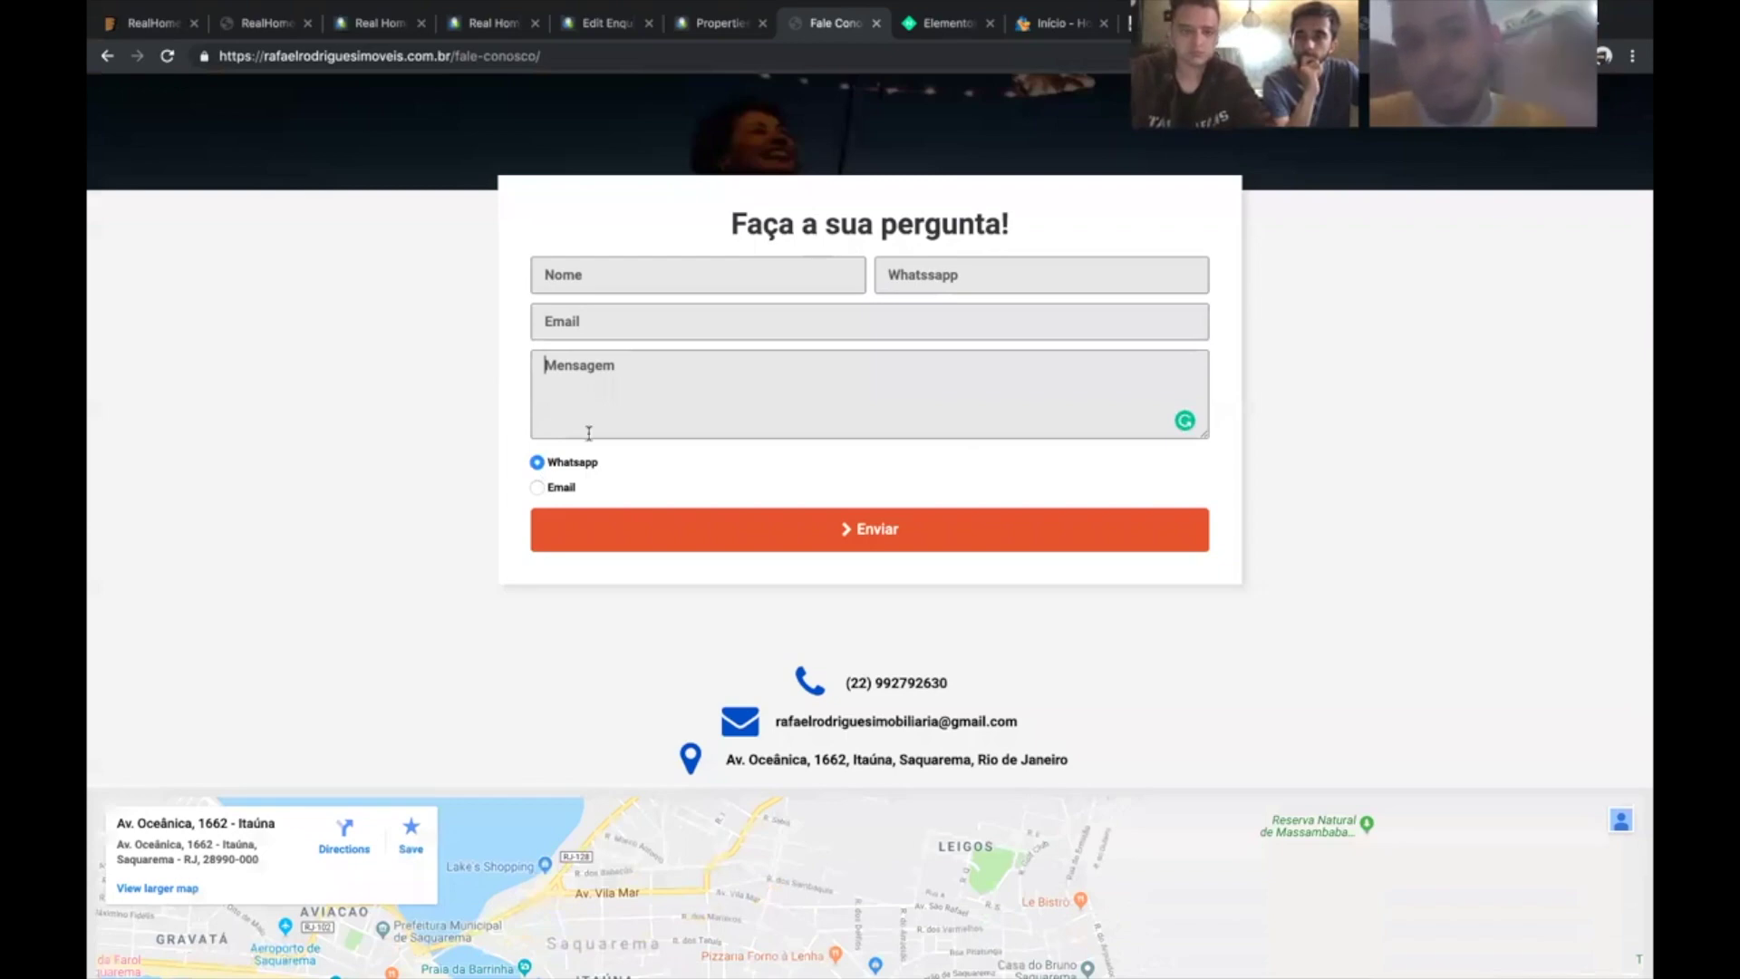
scroll(545, 272, "up", 3)
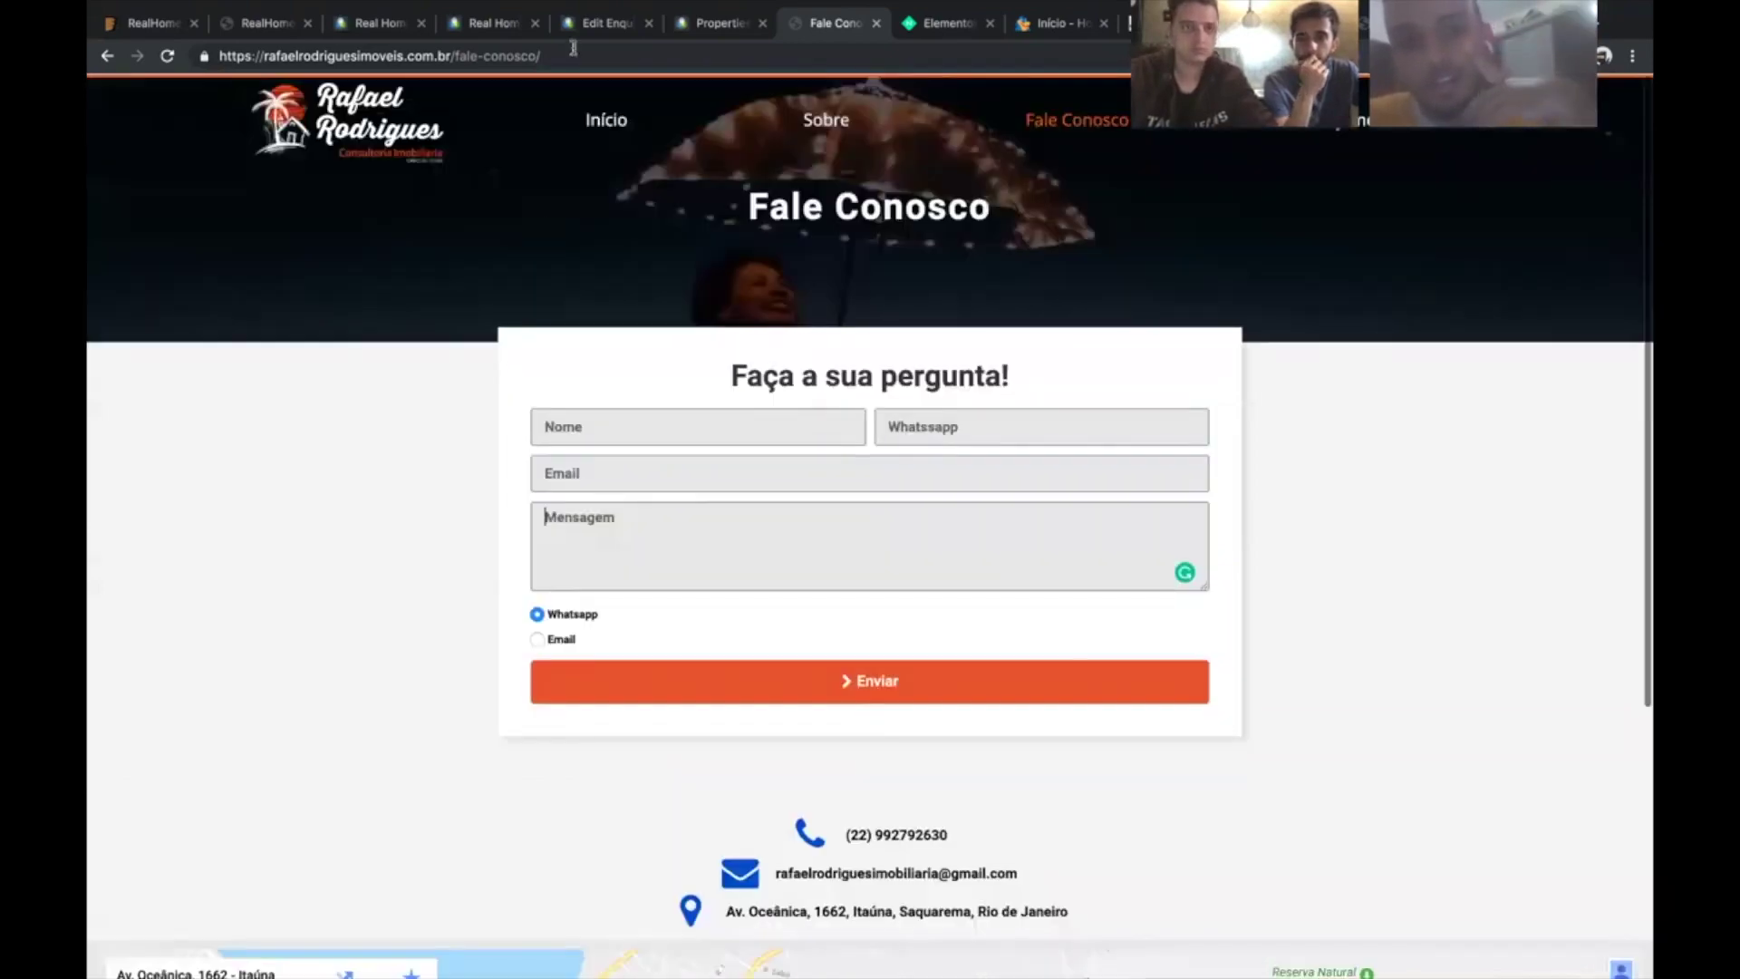
- Go to the site's wp-admin address and log in with the admin password
left_click_drag(541, 55, 455, 53)
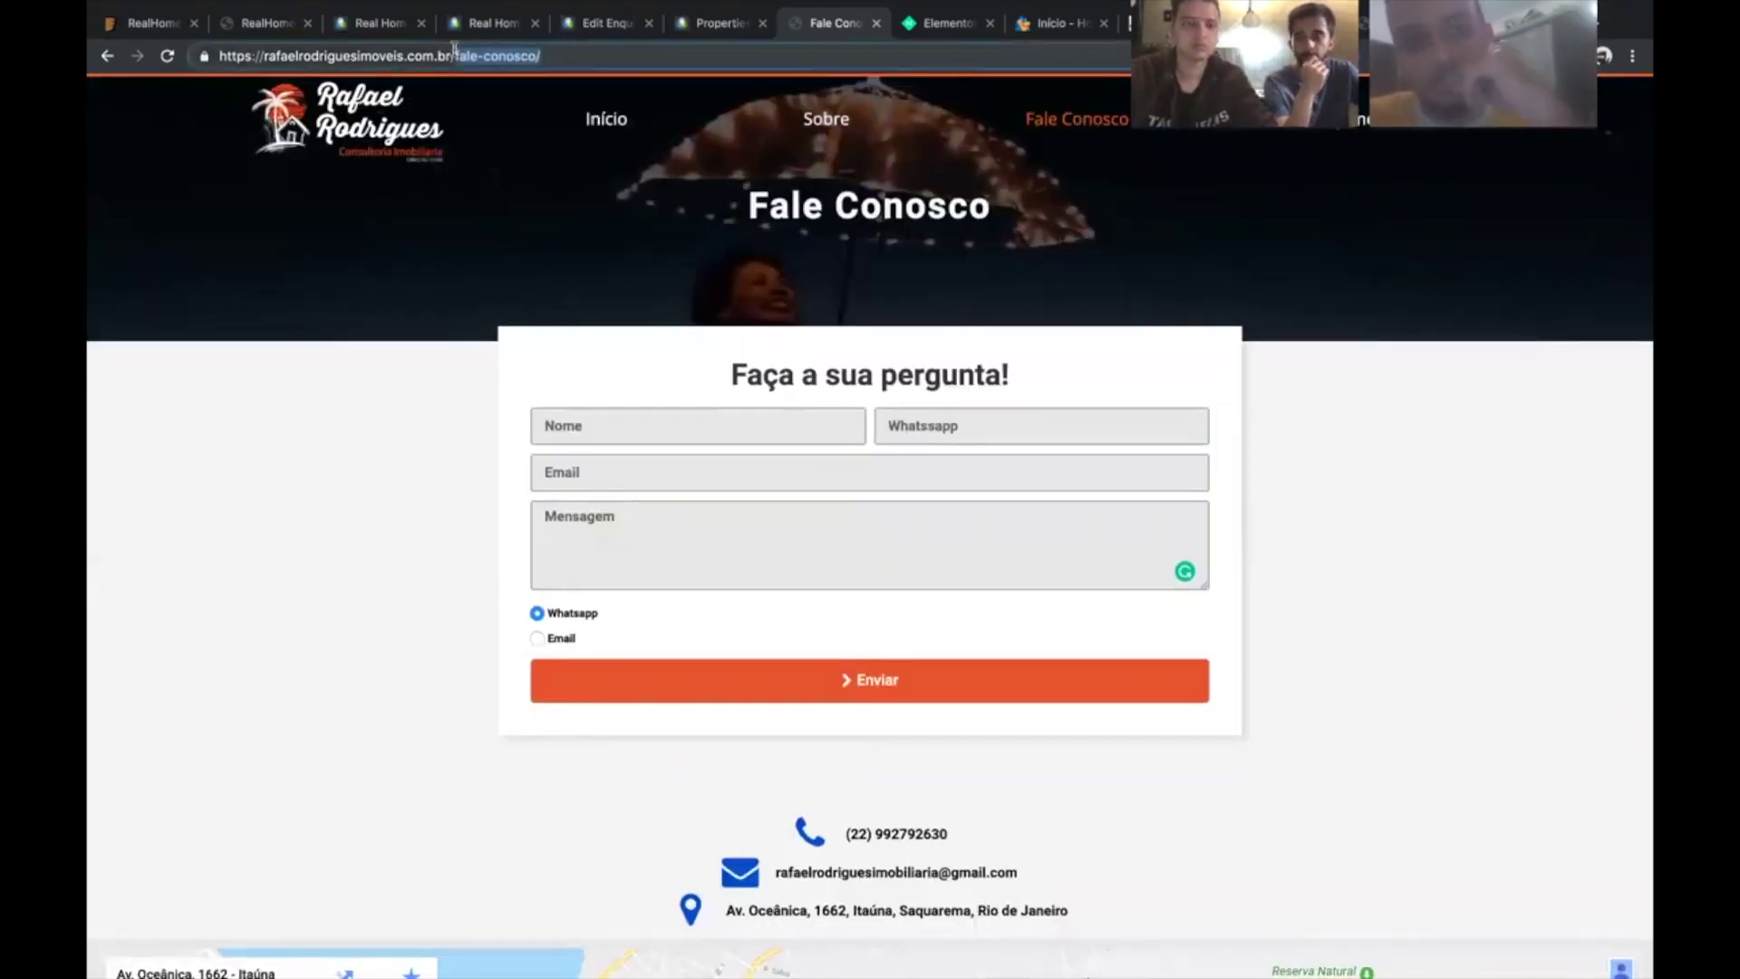
type("wp-admin")
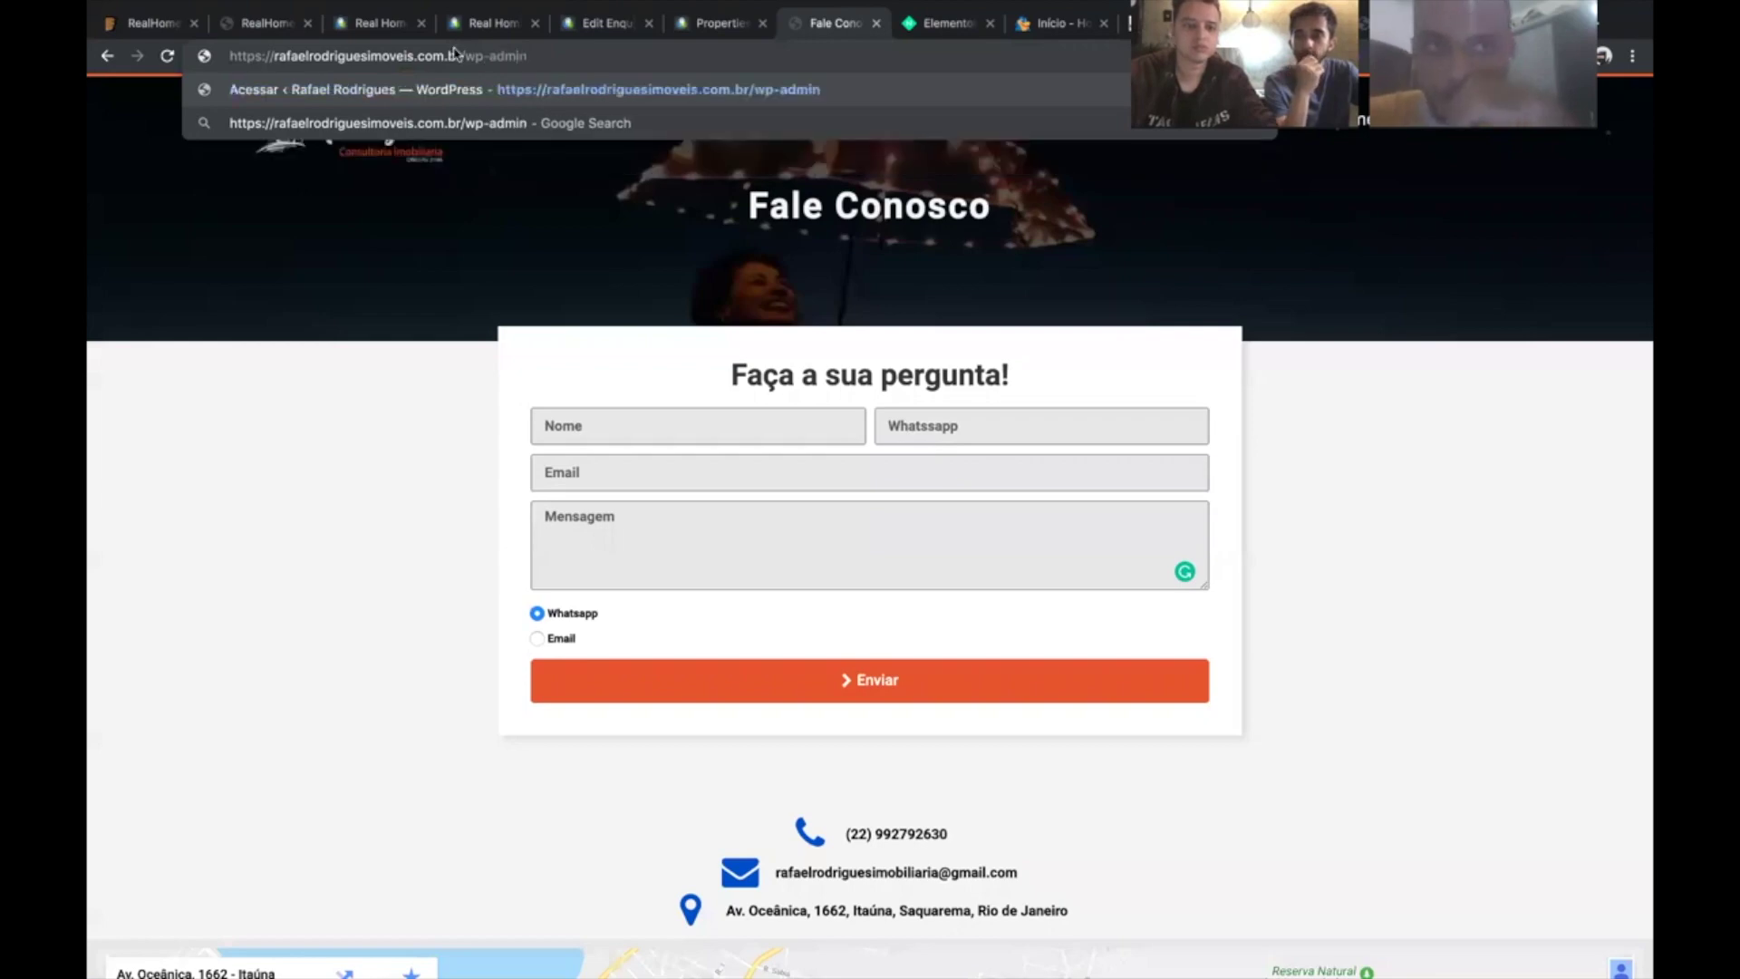
key("Return")
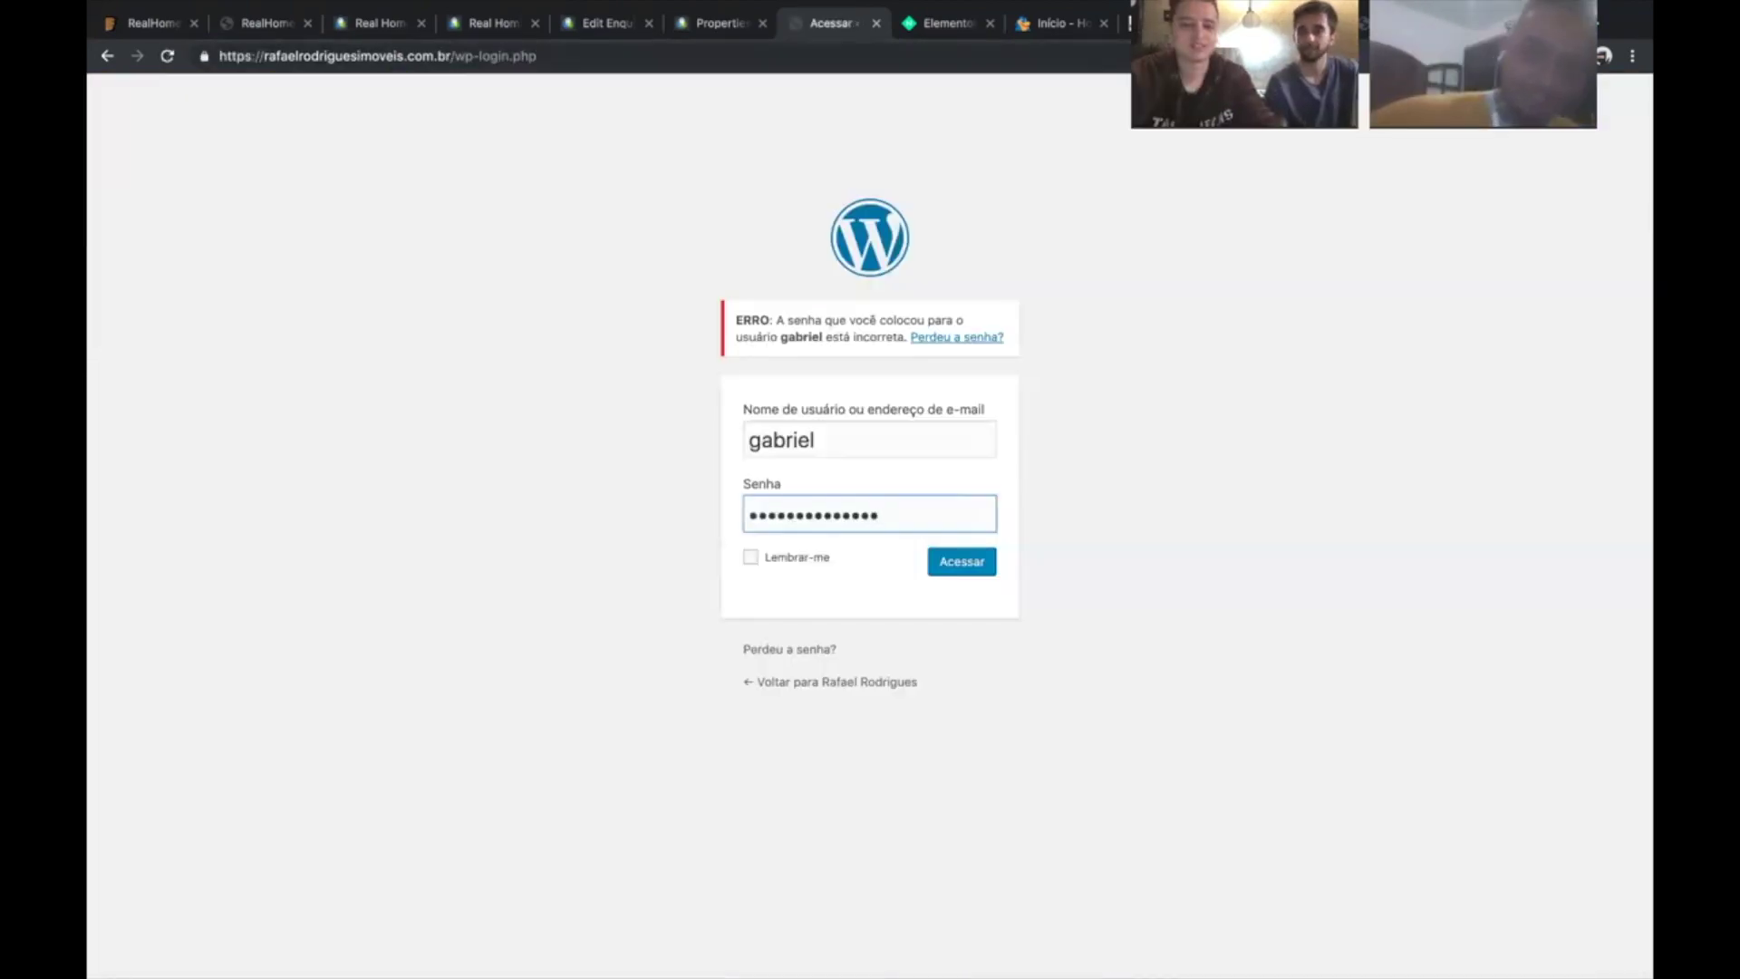
type("********")
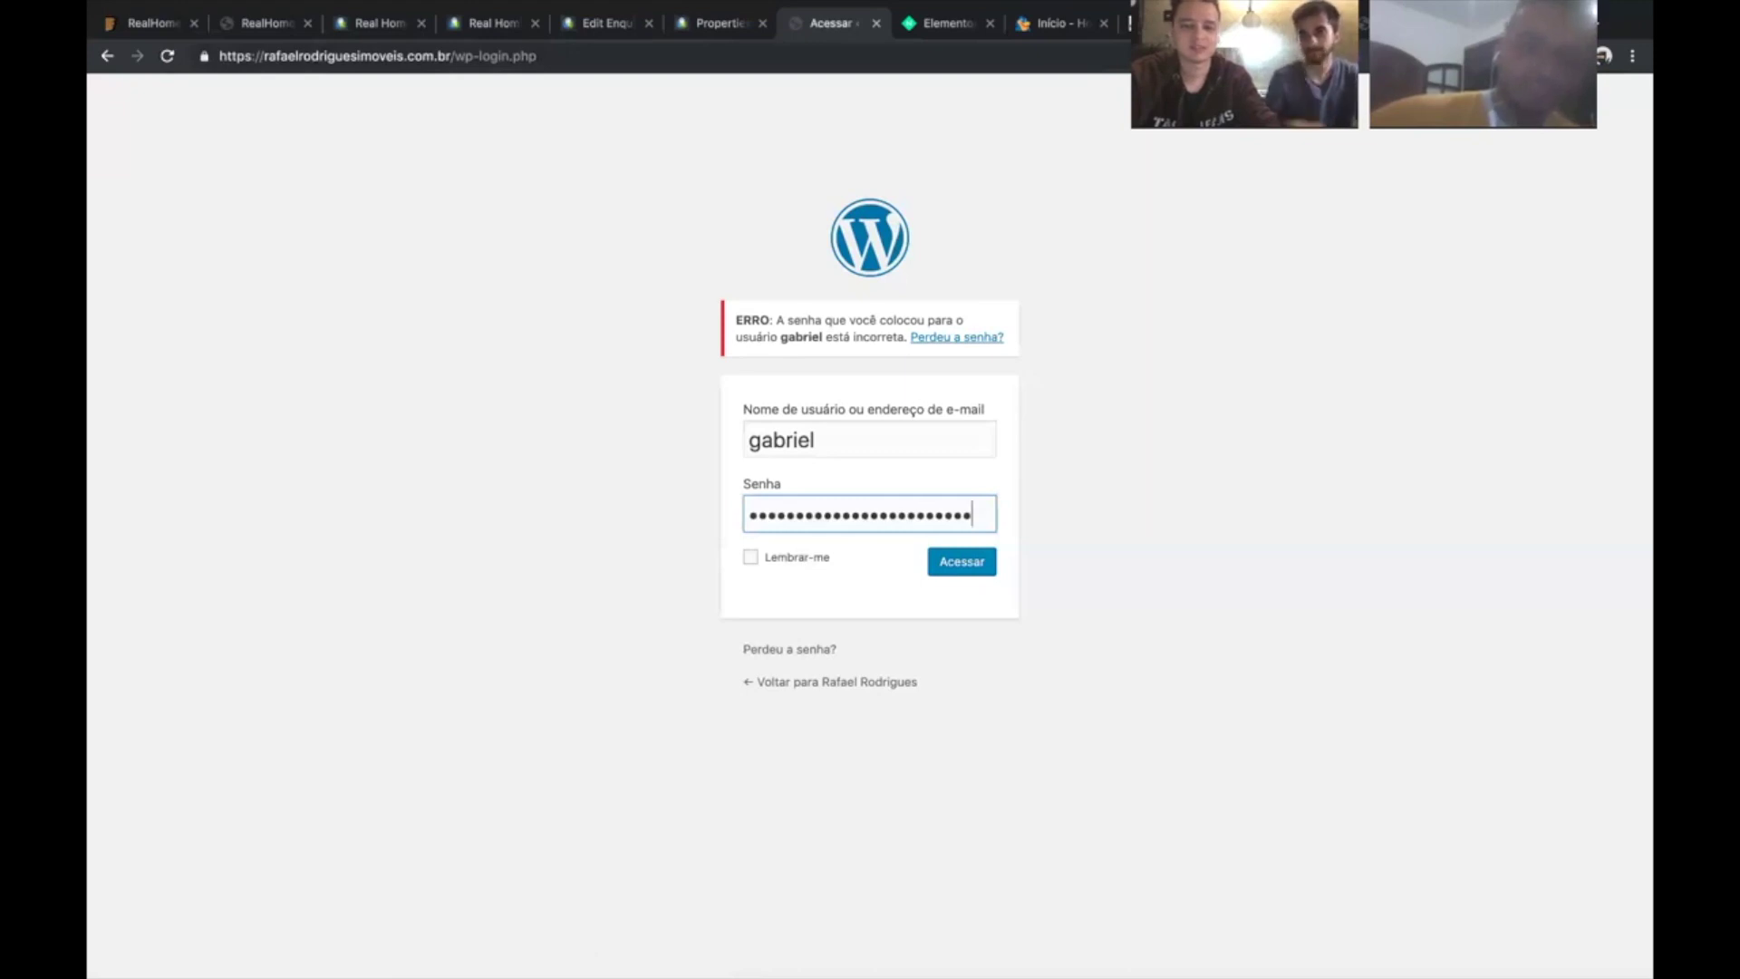
key("Return")
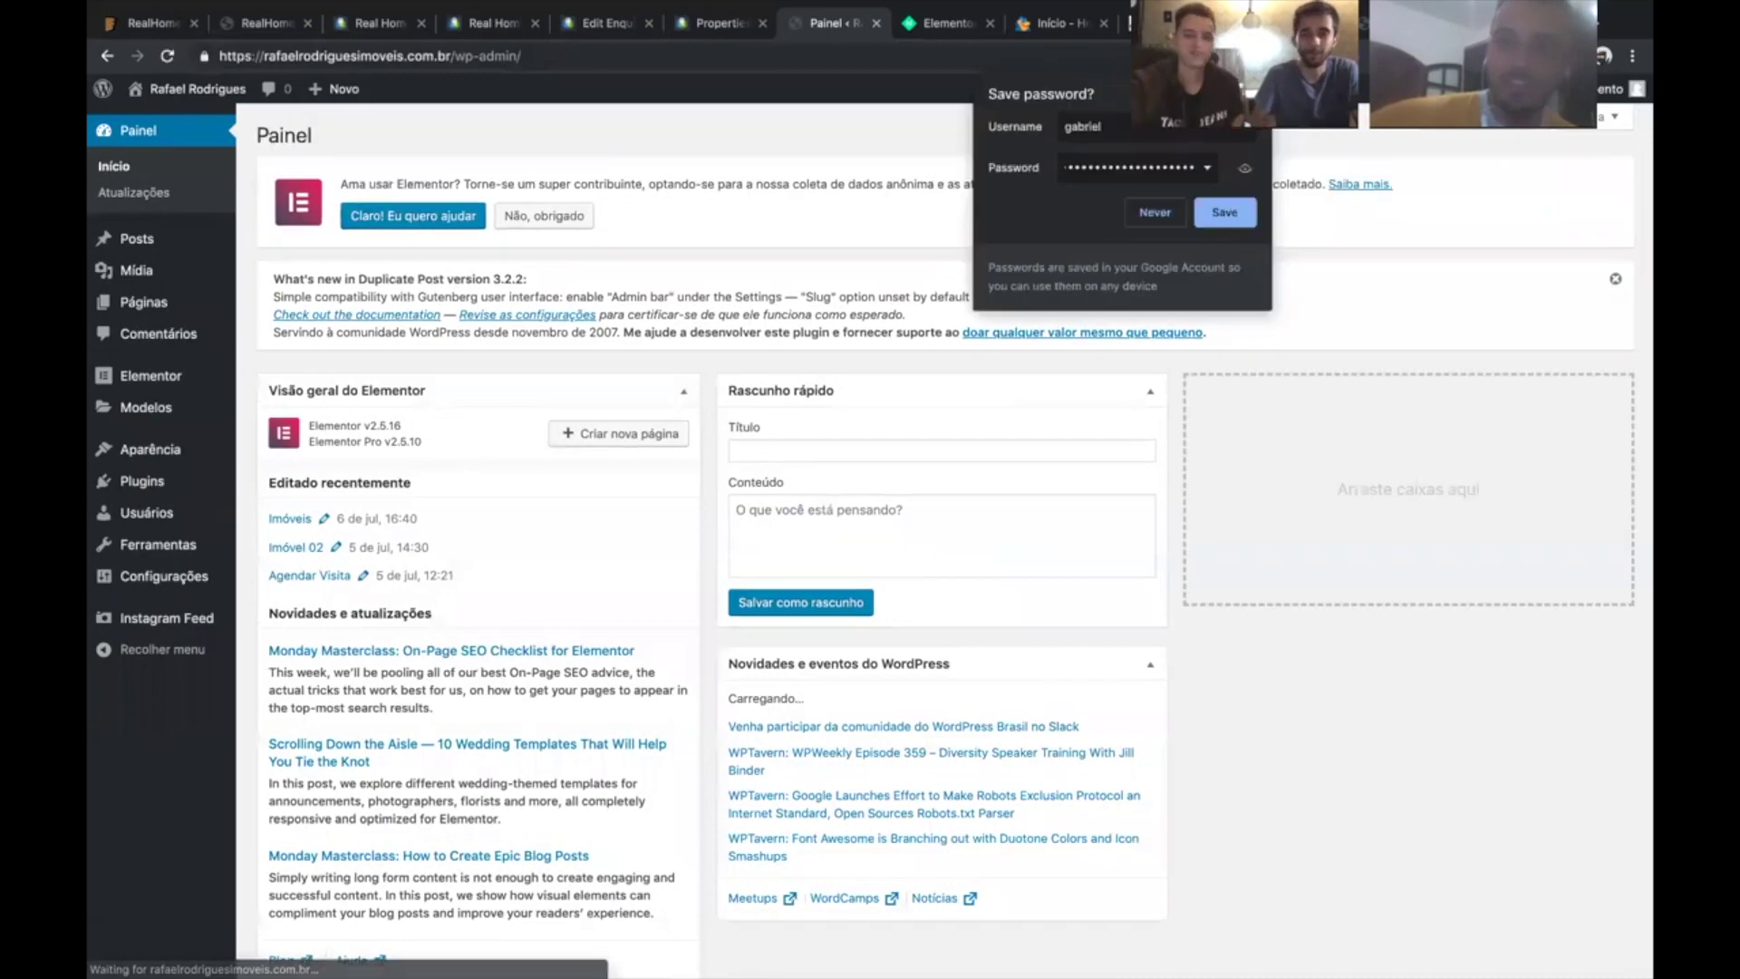
- Dismiss the save-password prompt and reopen the Fale Conosco page on the live site
left_click(1225, 211)
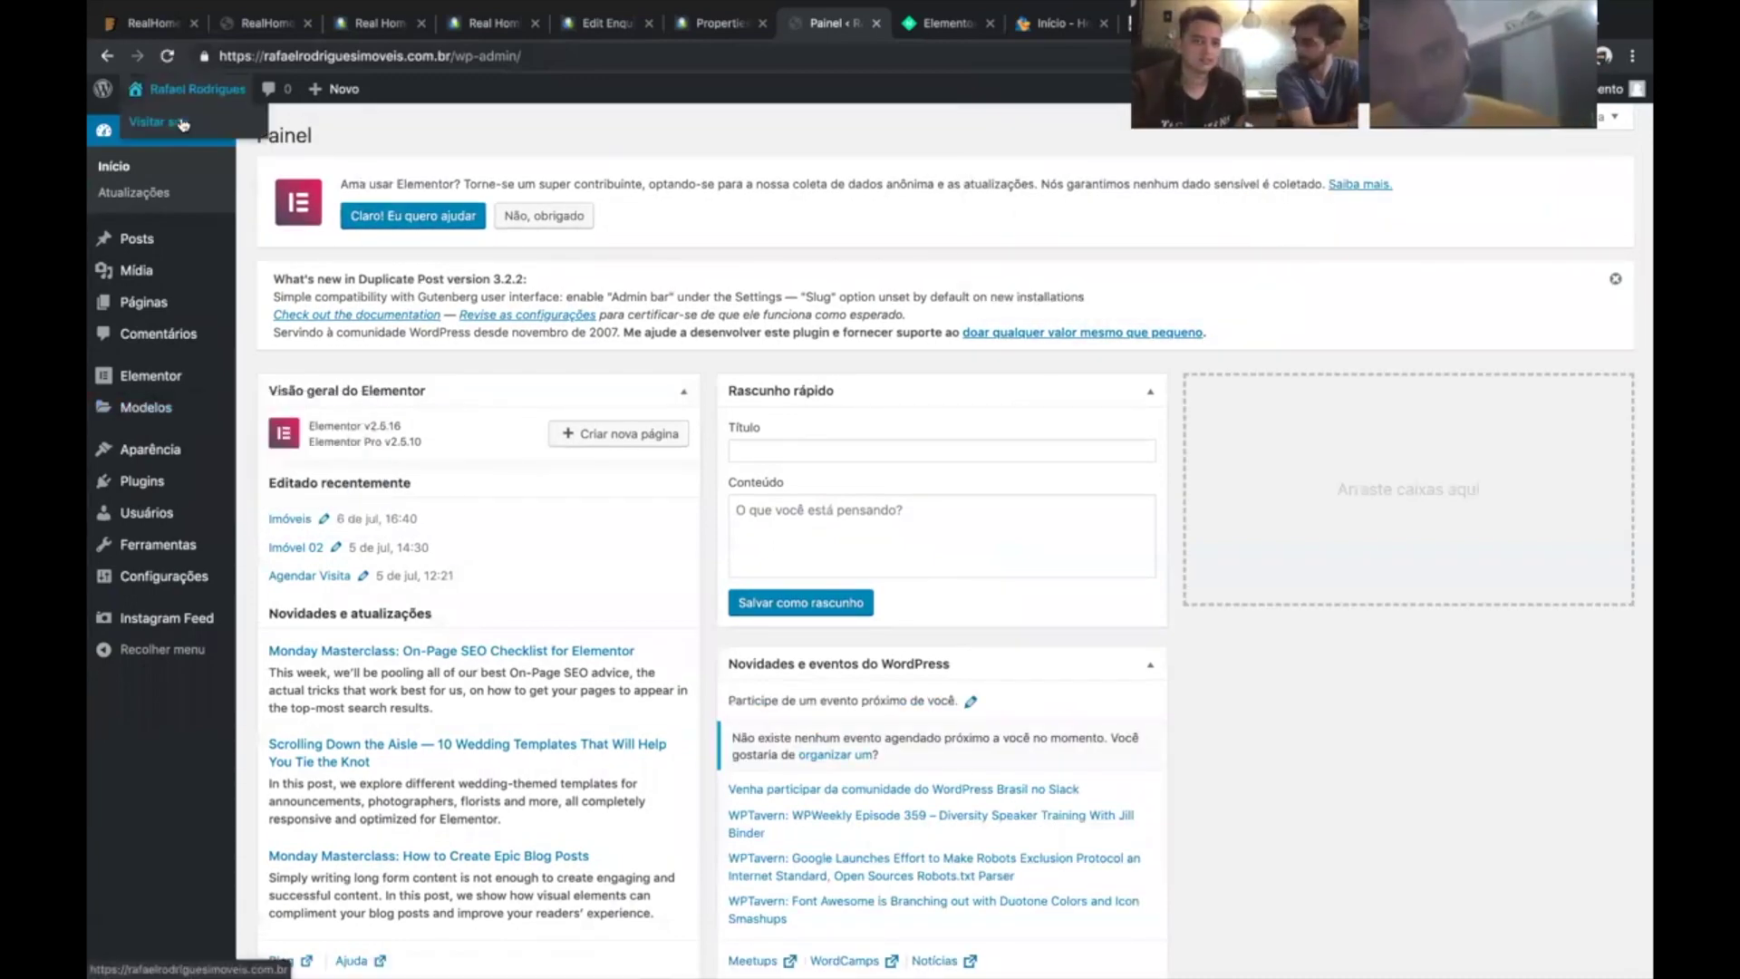
left_click(224, 123)
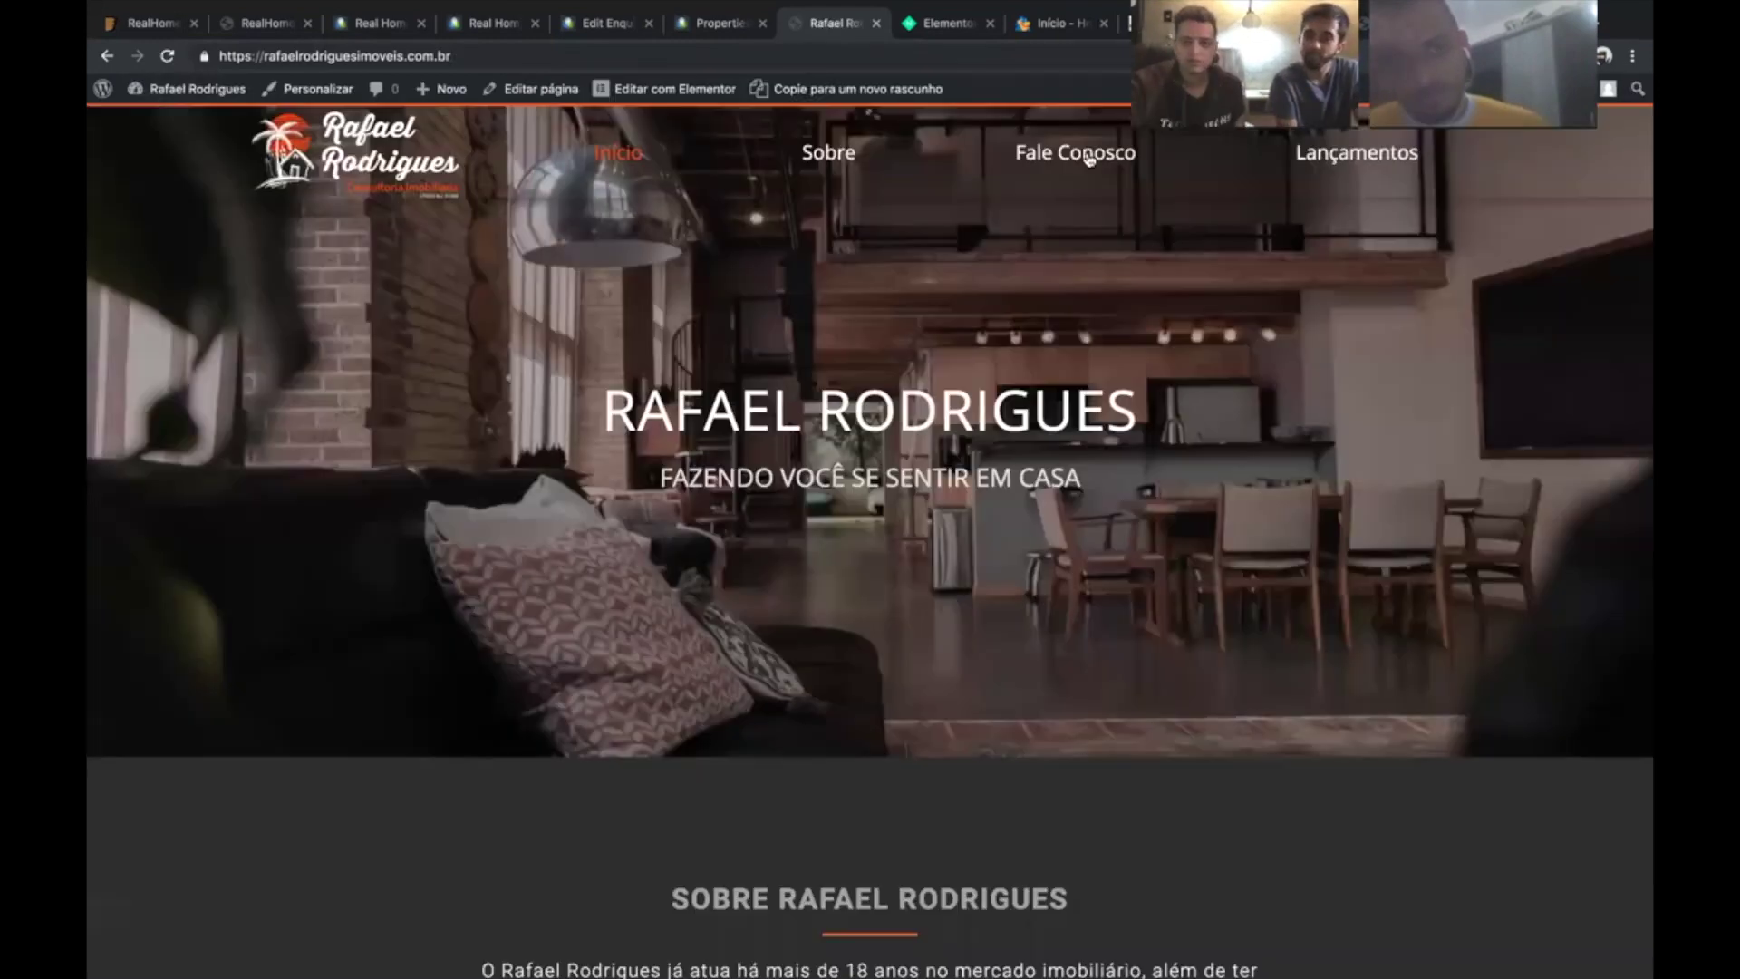
left_click(1081, 156)
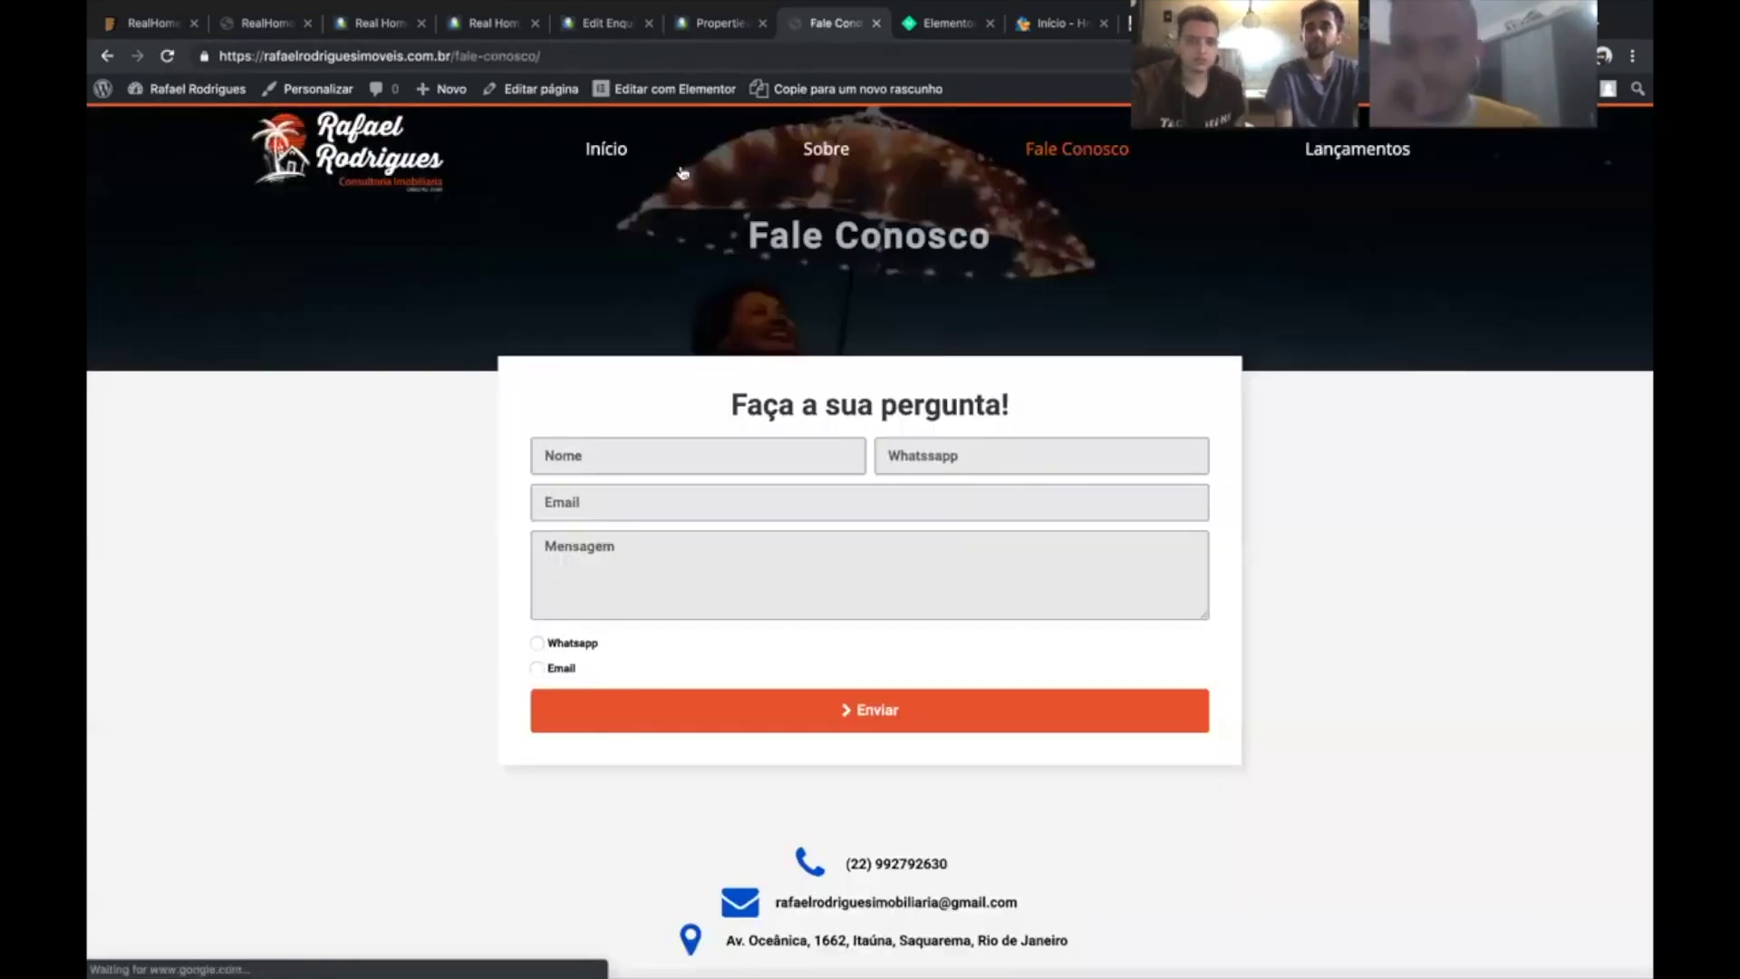
- Edit Fale Conosco in Elementor, select the contact form, and expand its Whatsapp/Email radio item
left_click(649, 90)
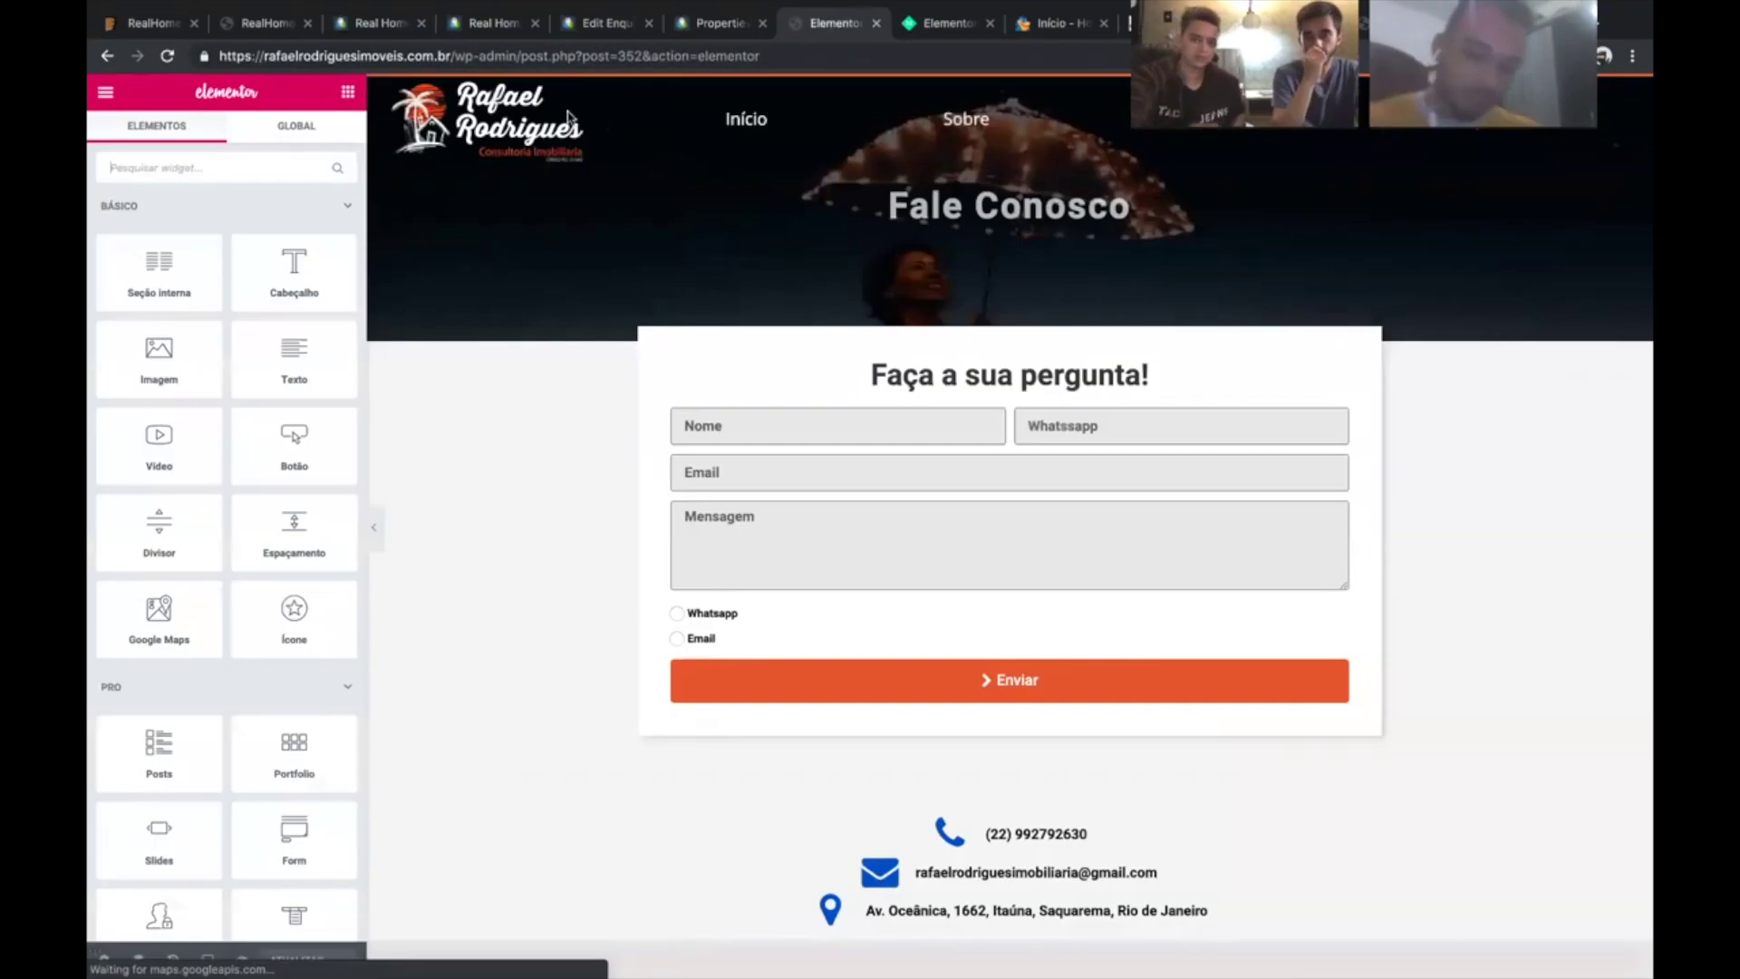
left_click(861, 628)
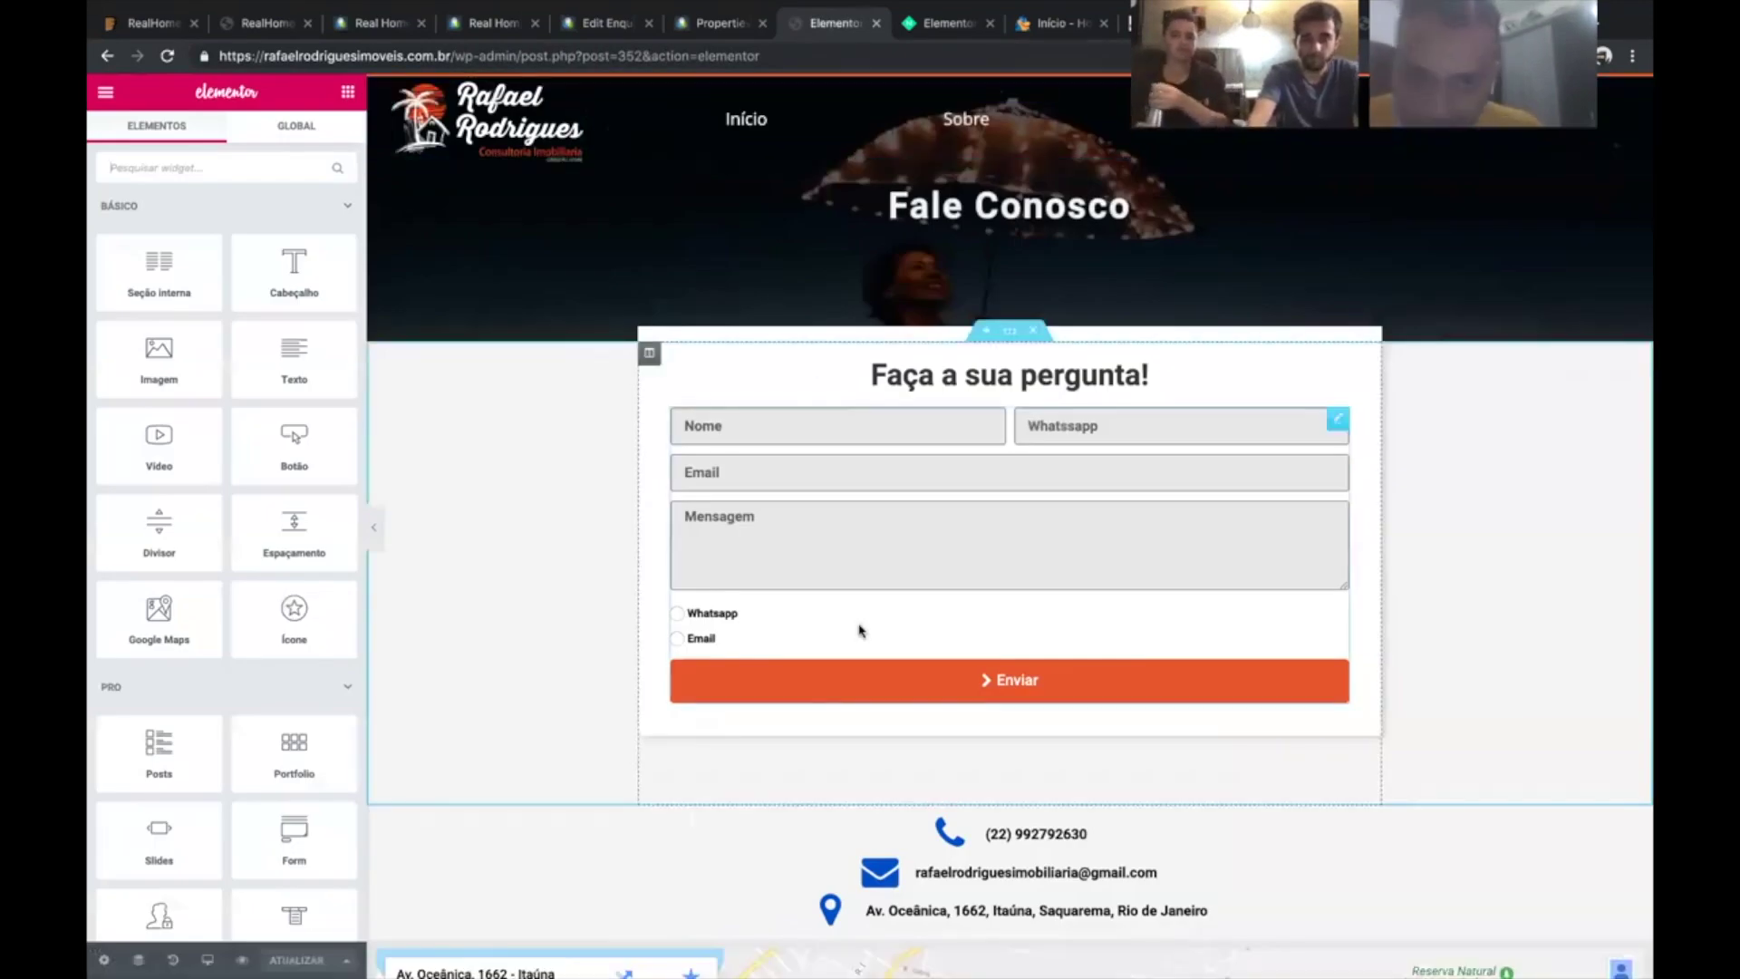
left_click(176, 489)
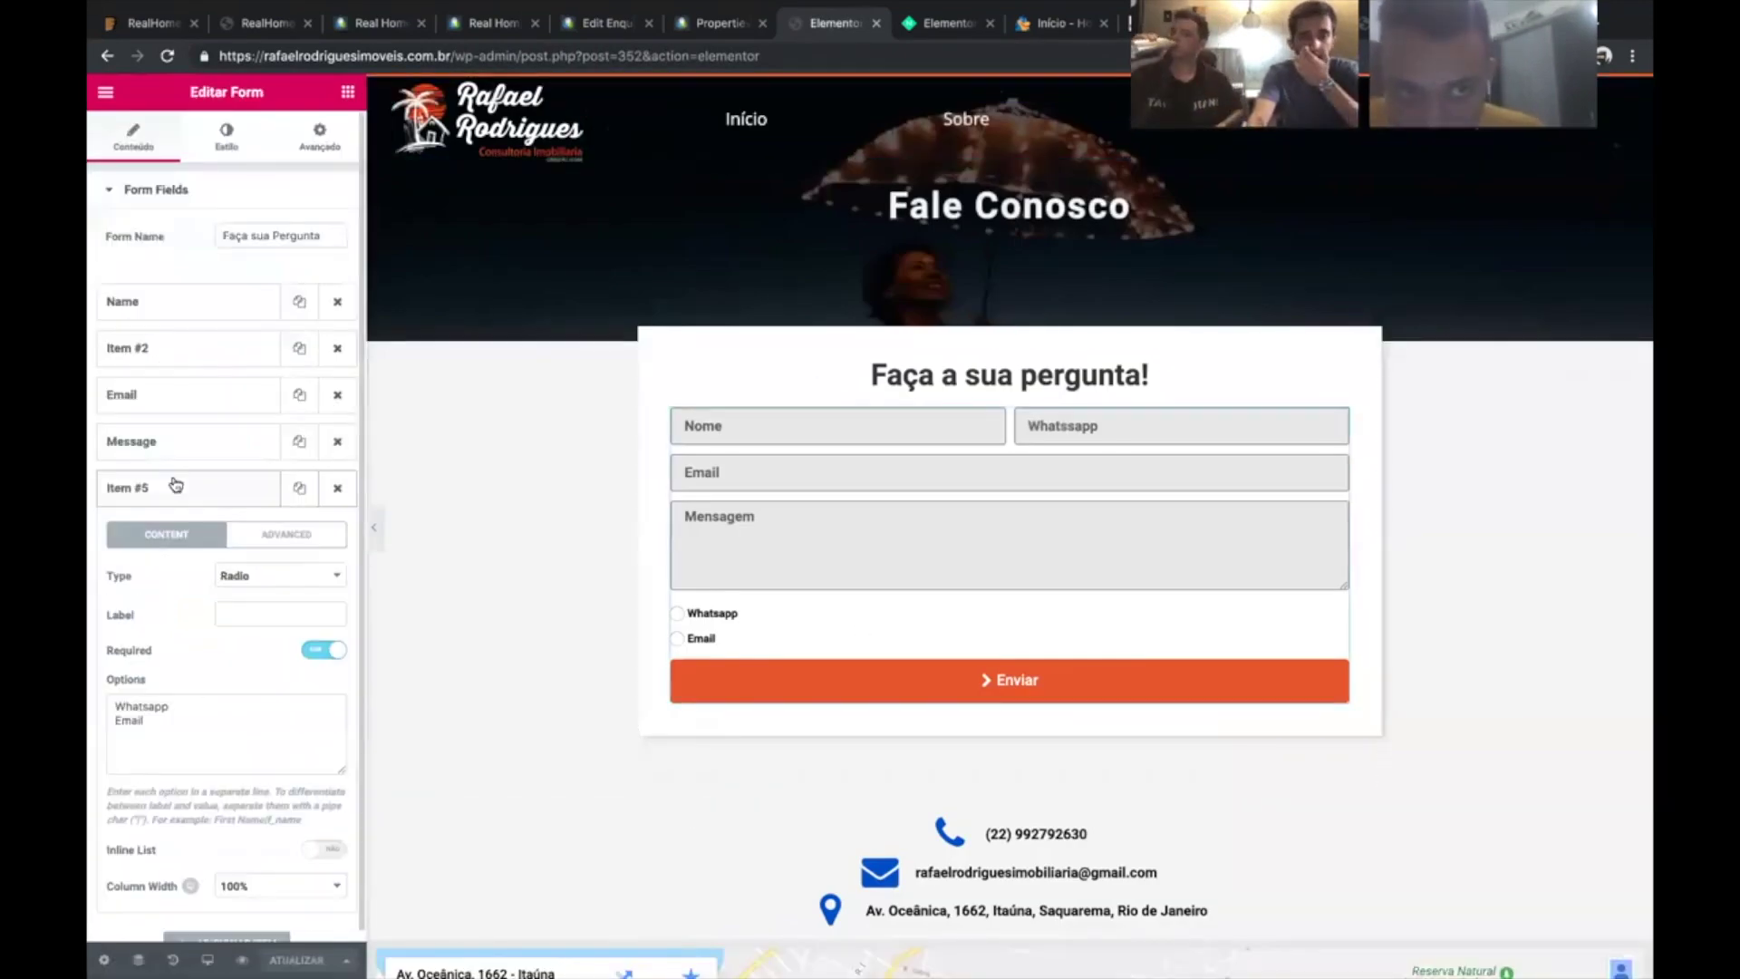
- Turn on the Label toggle for the contact form fields
scroll(172, 571, "down", 1)
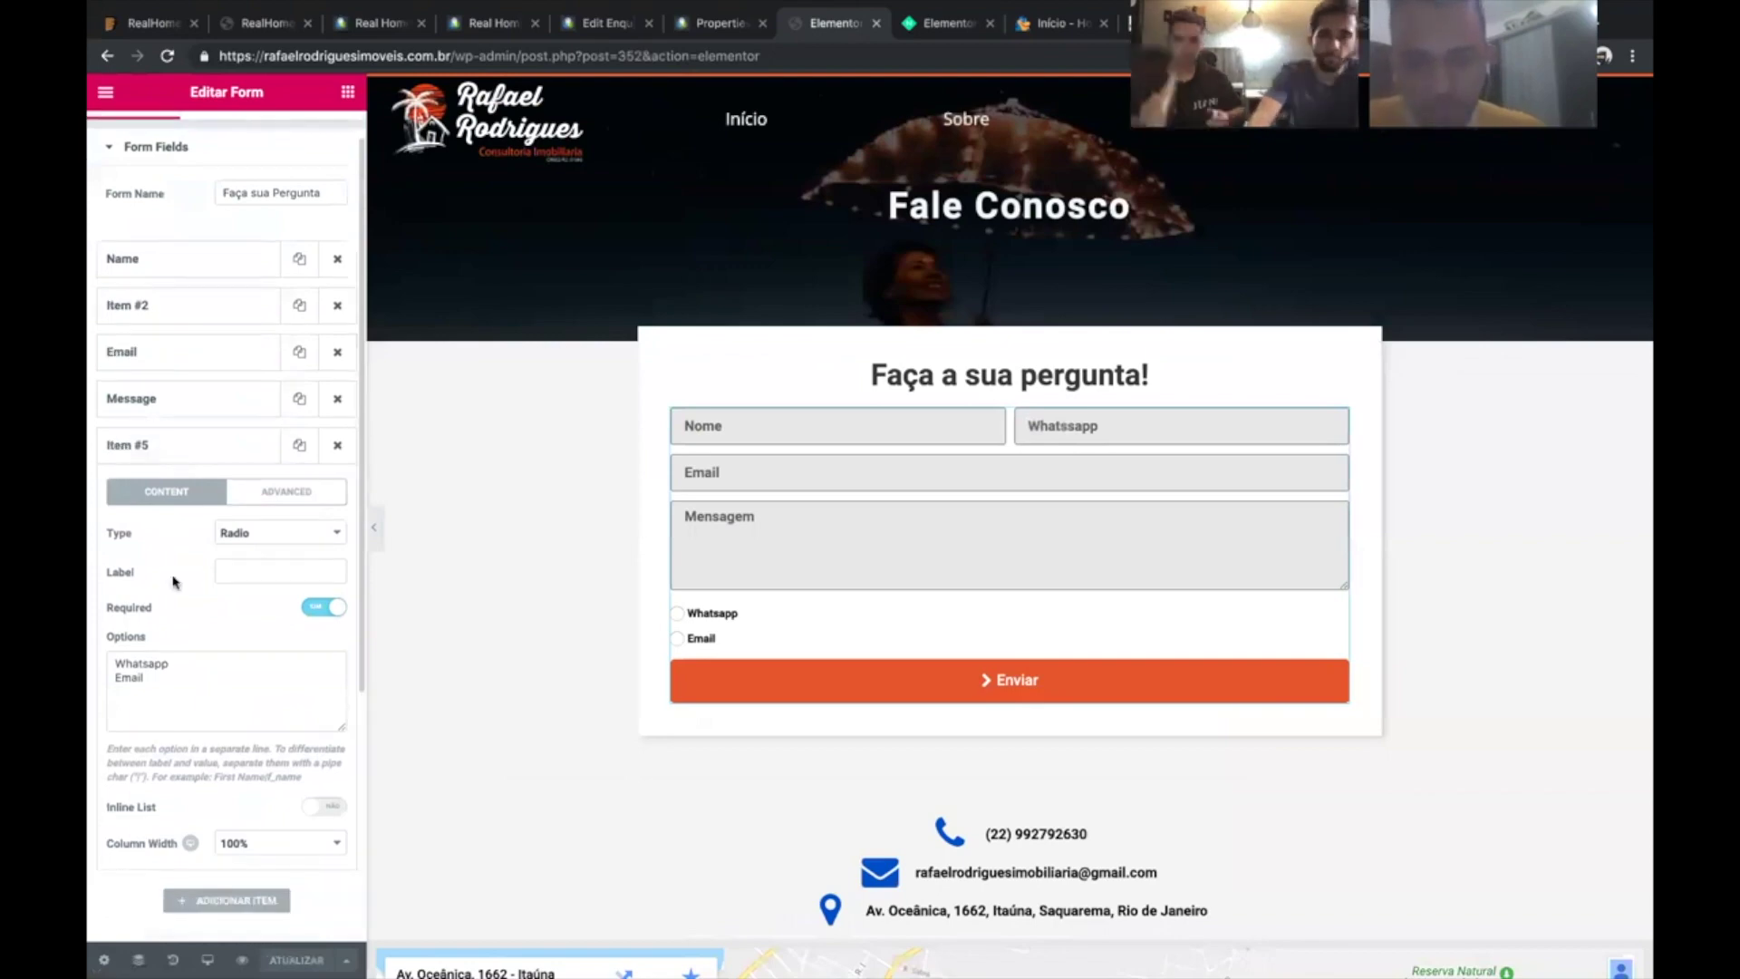
scroll(175, 581, "down", 2)
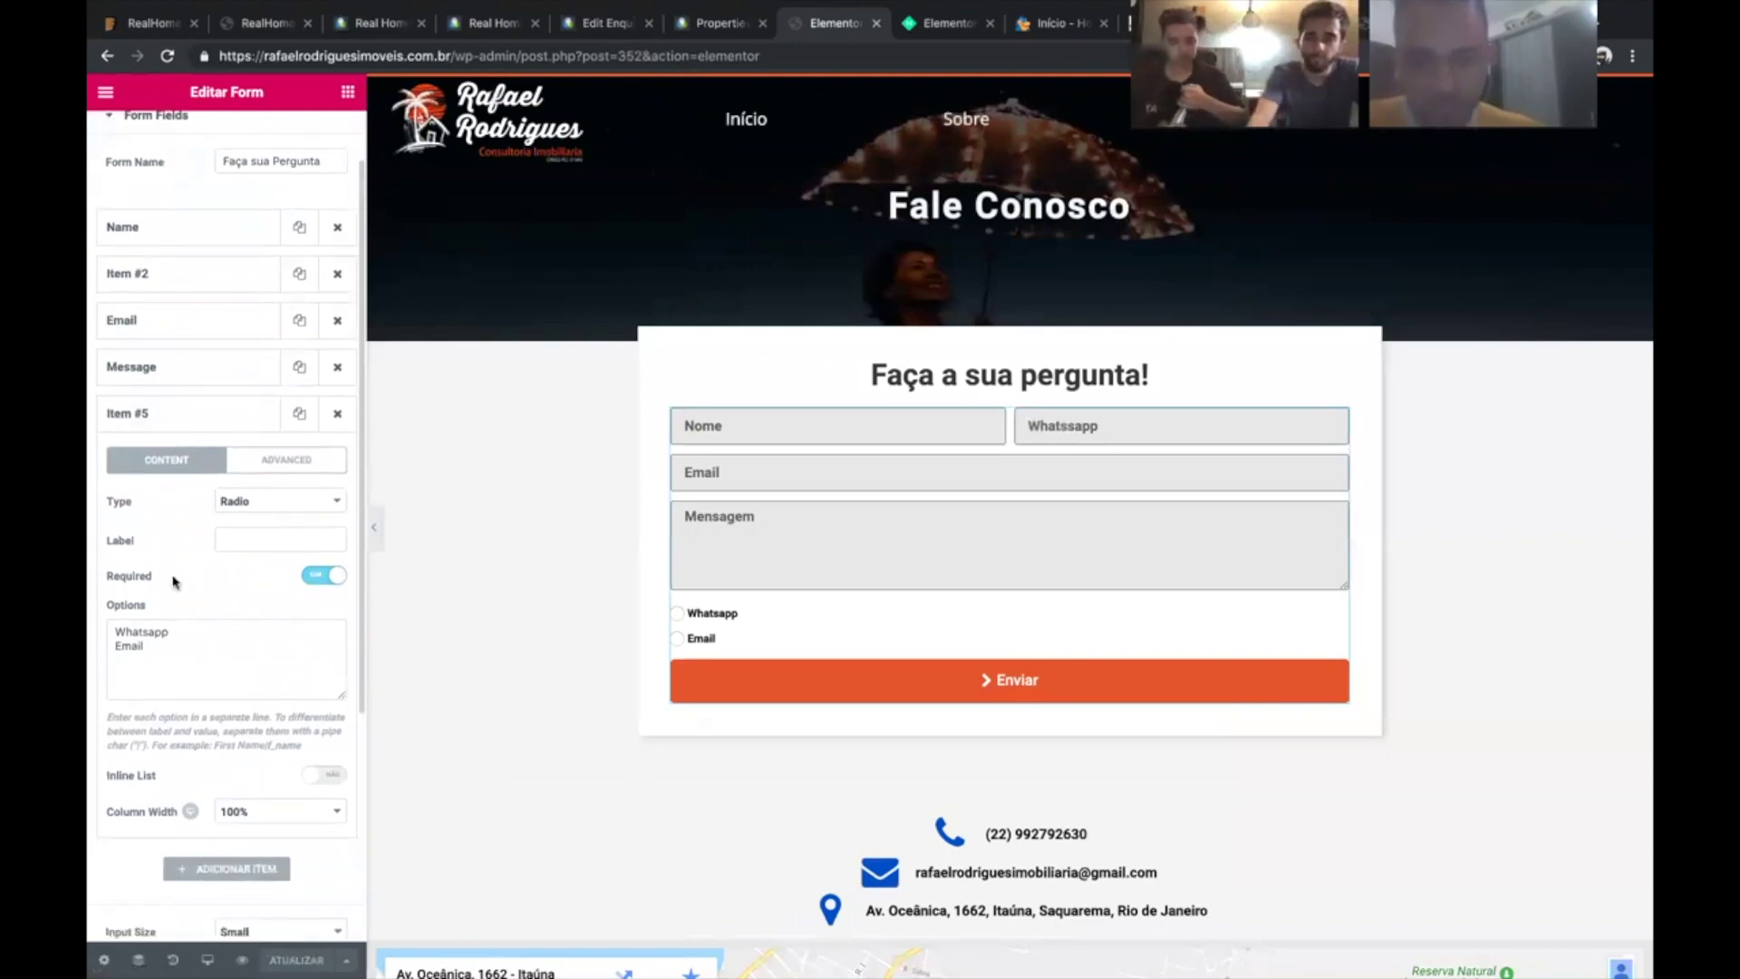
scroll(175, 580, "down", 5)
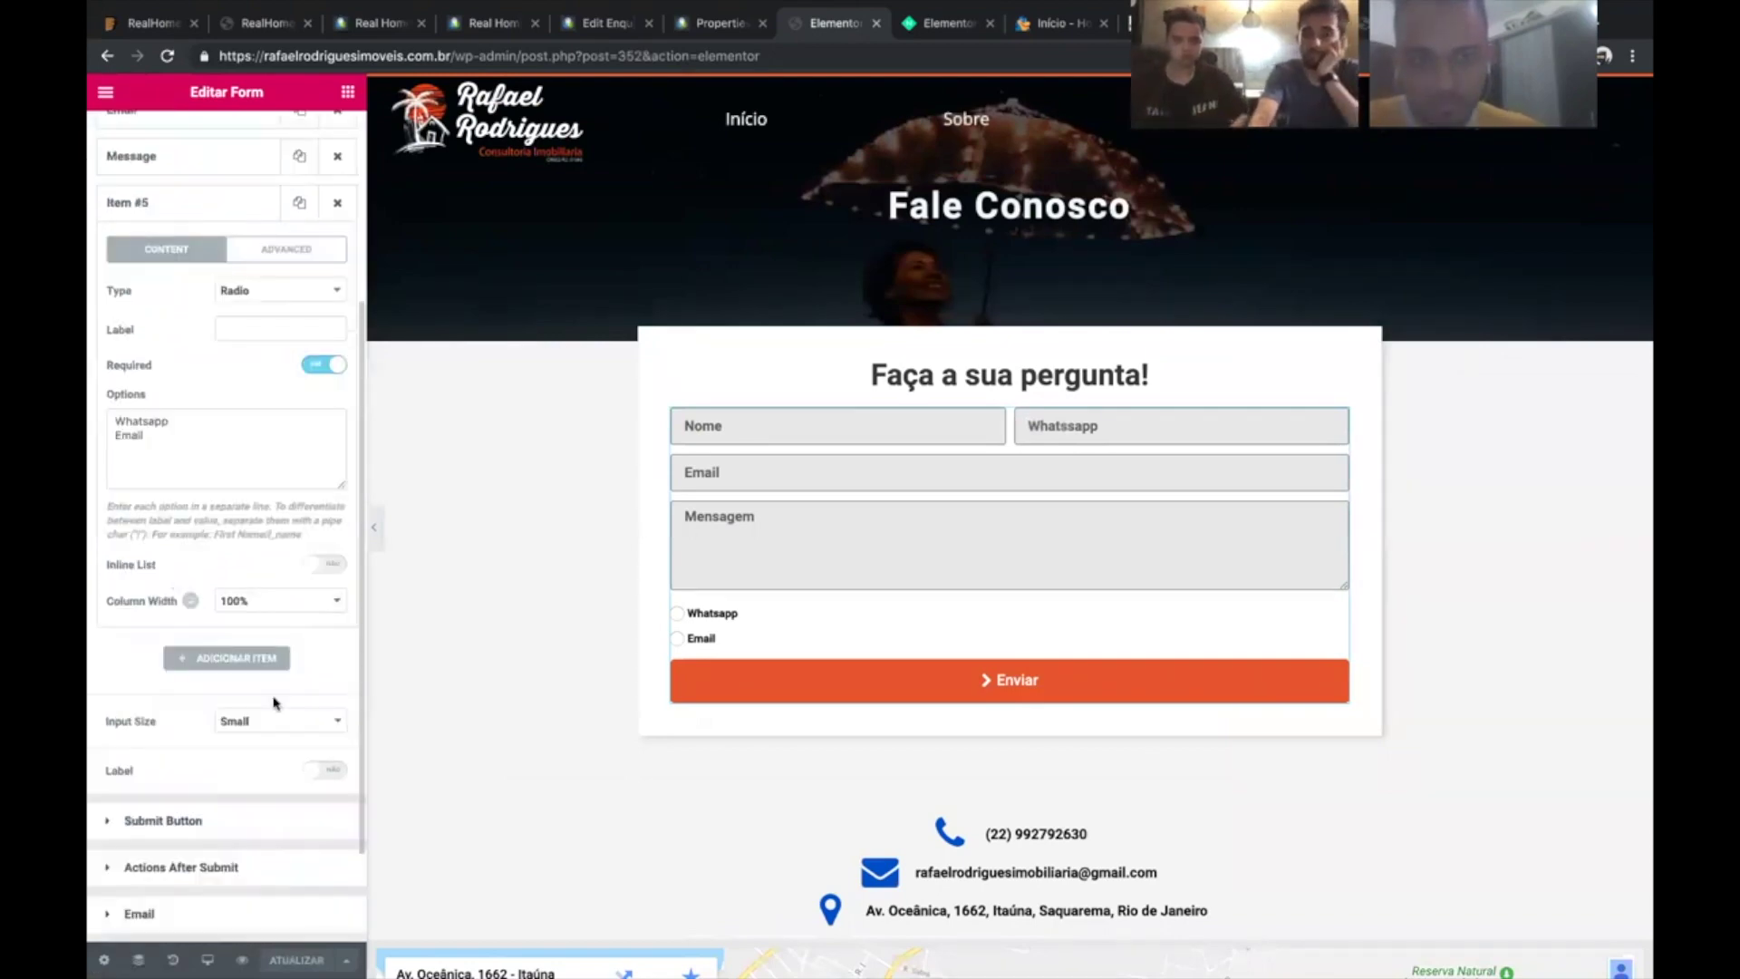
left_click(324, 771)
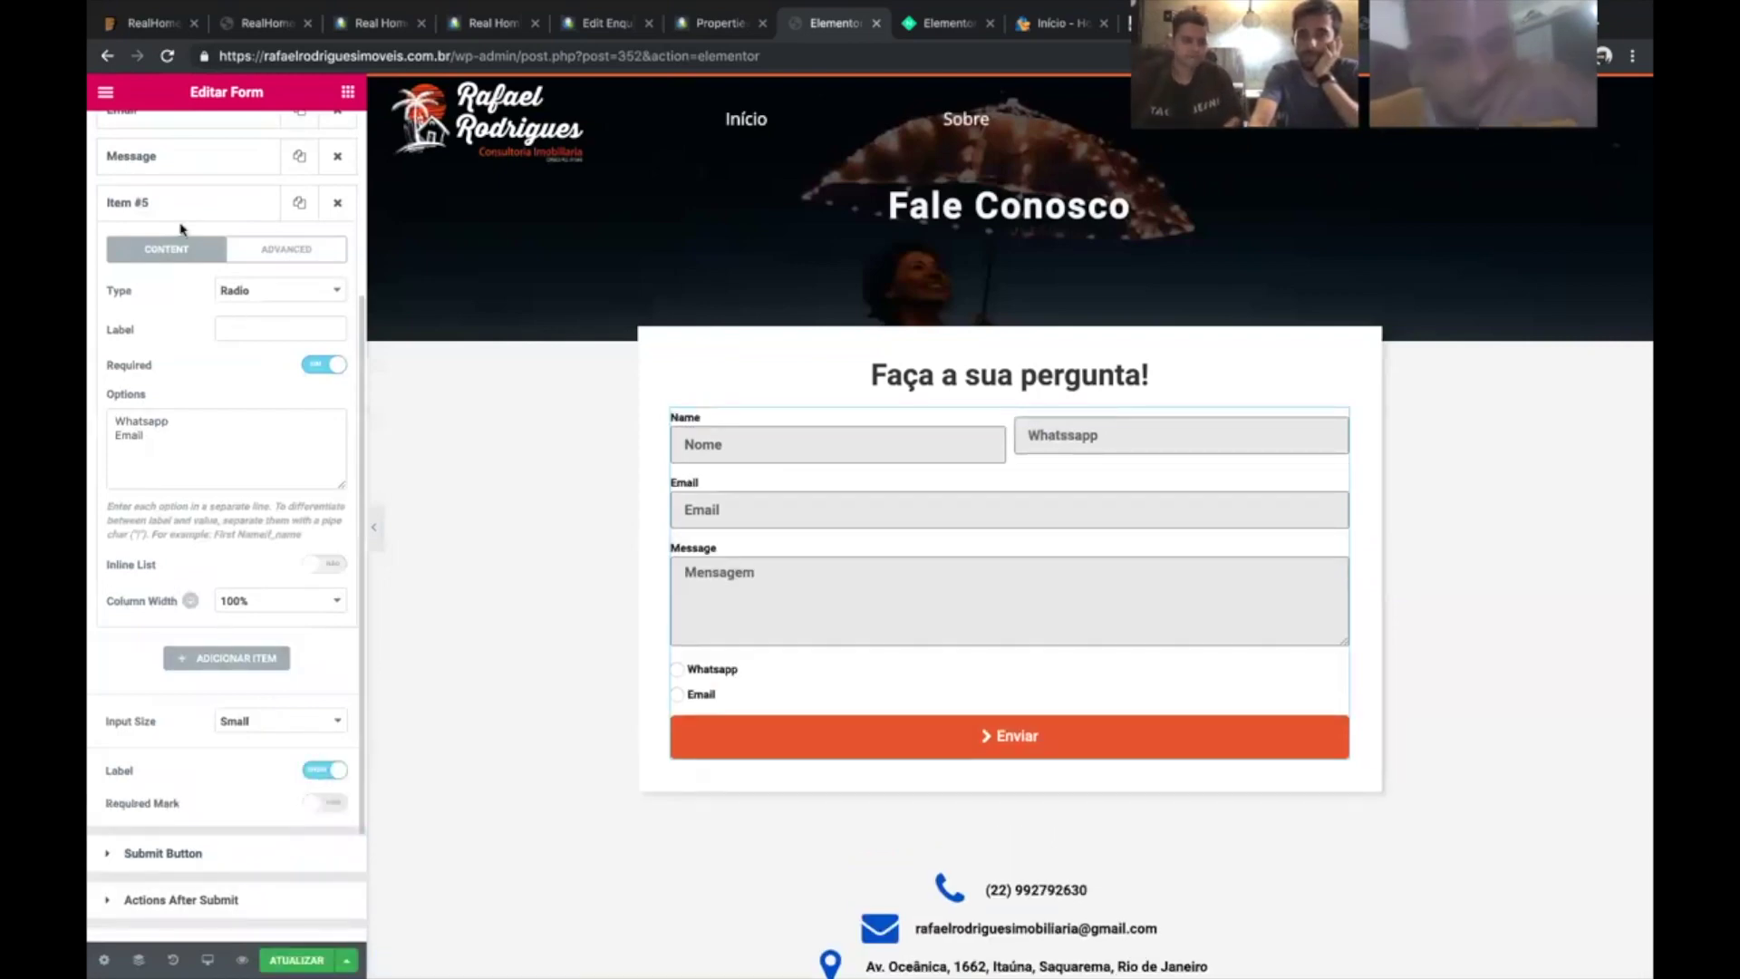
scroll(172, 221, "up", 1)
- Delete the label text of the Message, Email and Name fields
left_click(223, 205)
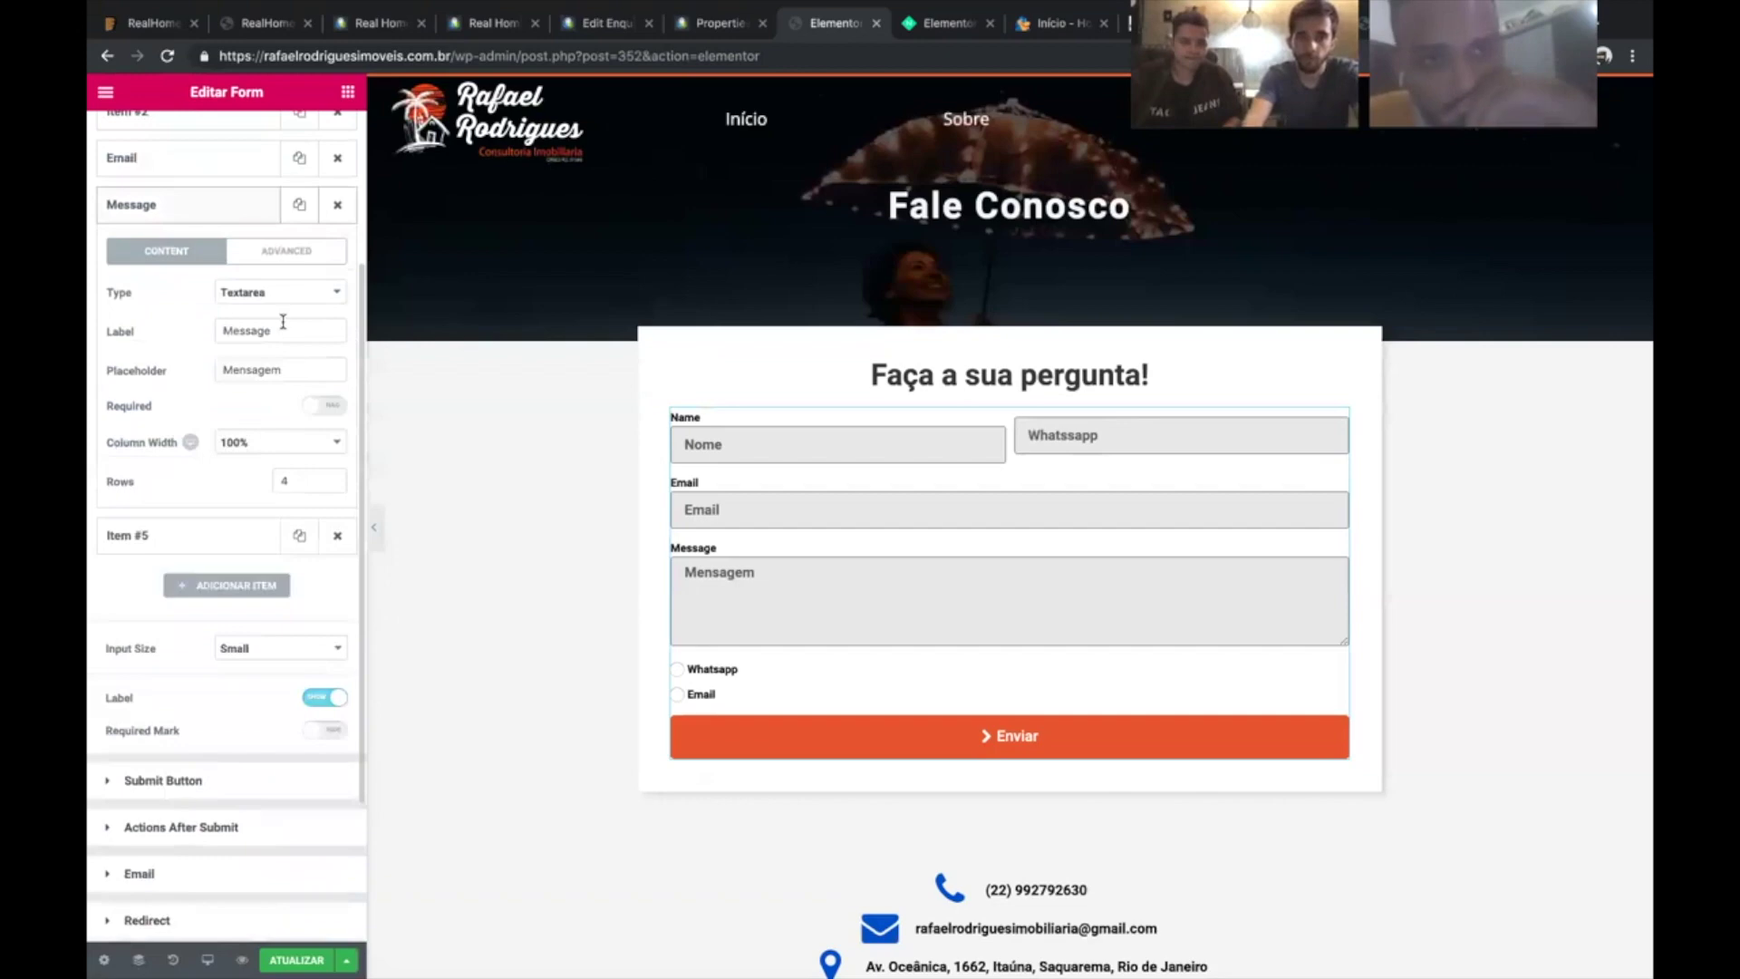
double_click(282, 325)
key("BackSpace")
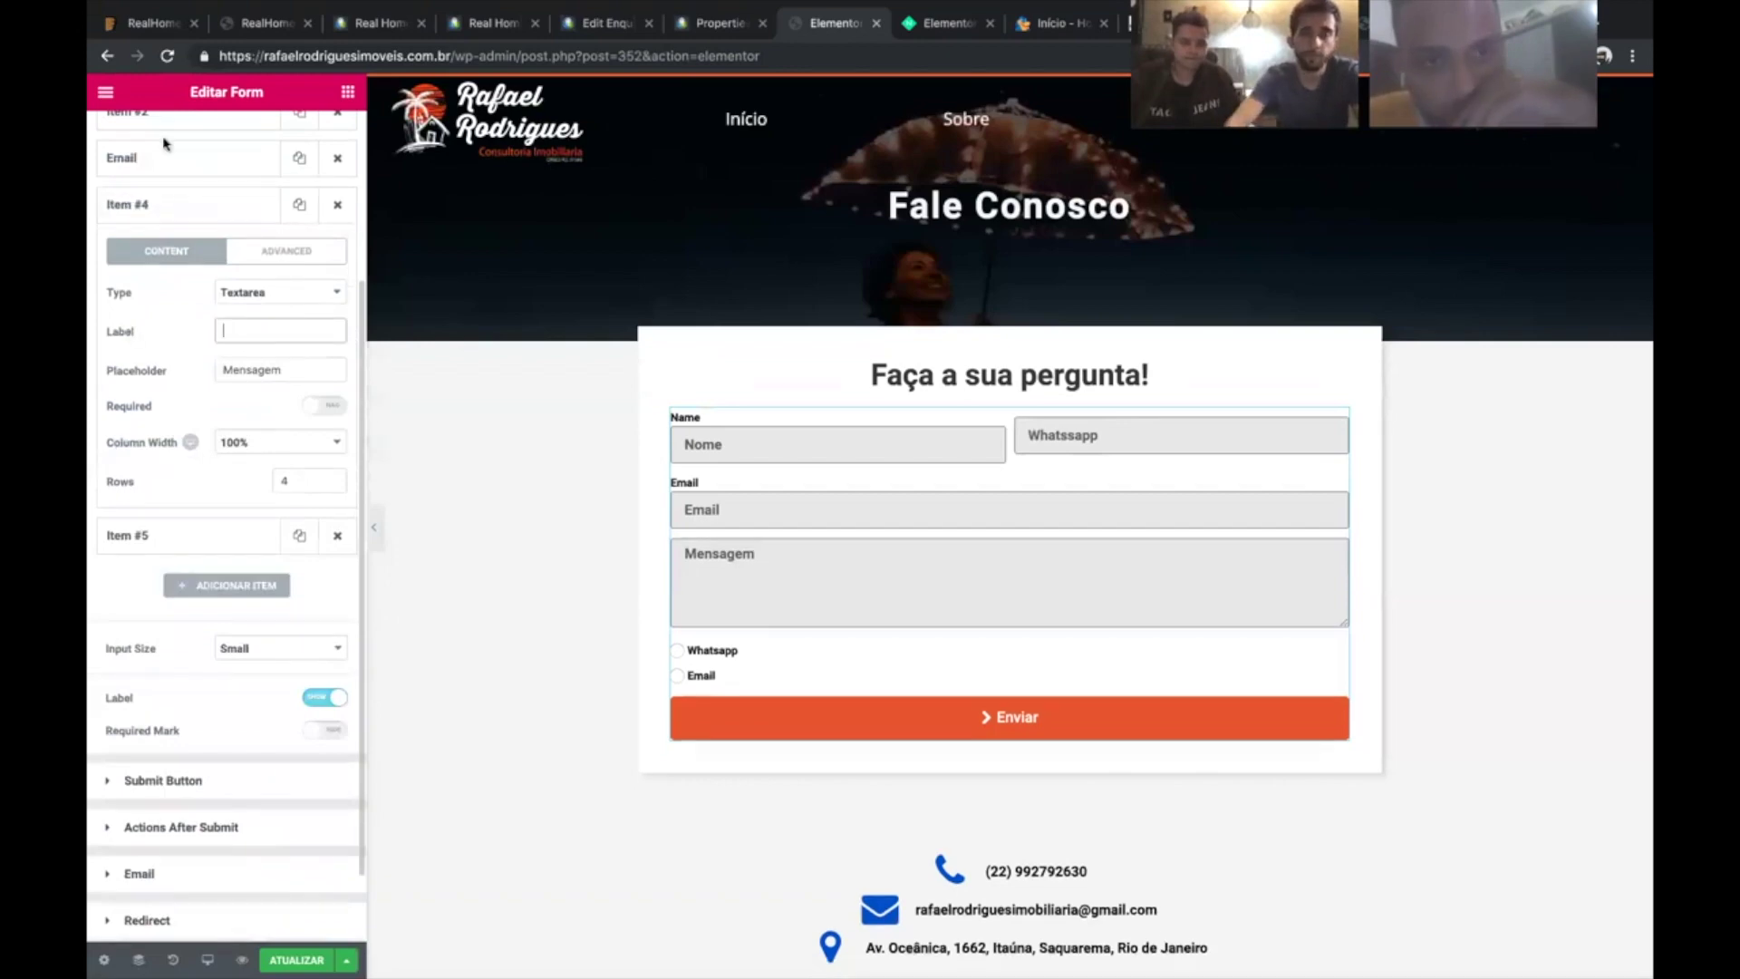
left_click(164, 143)
double_click(278, 282)
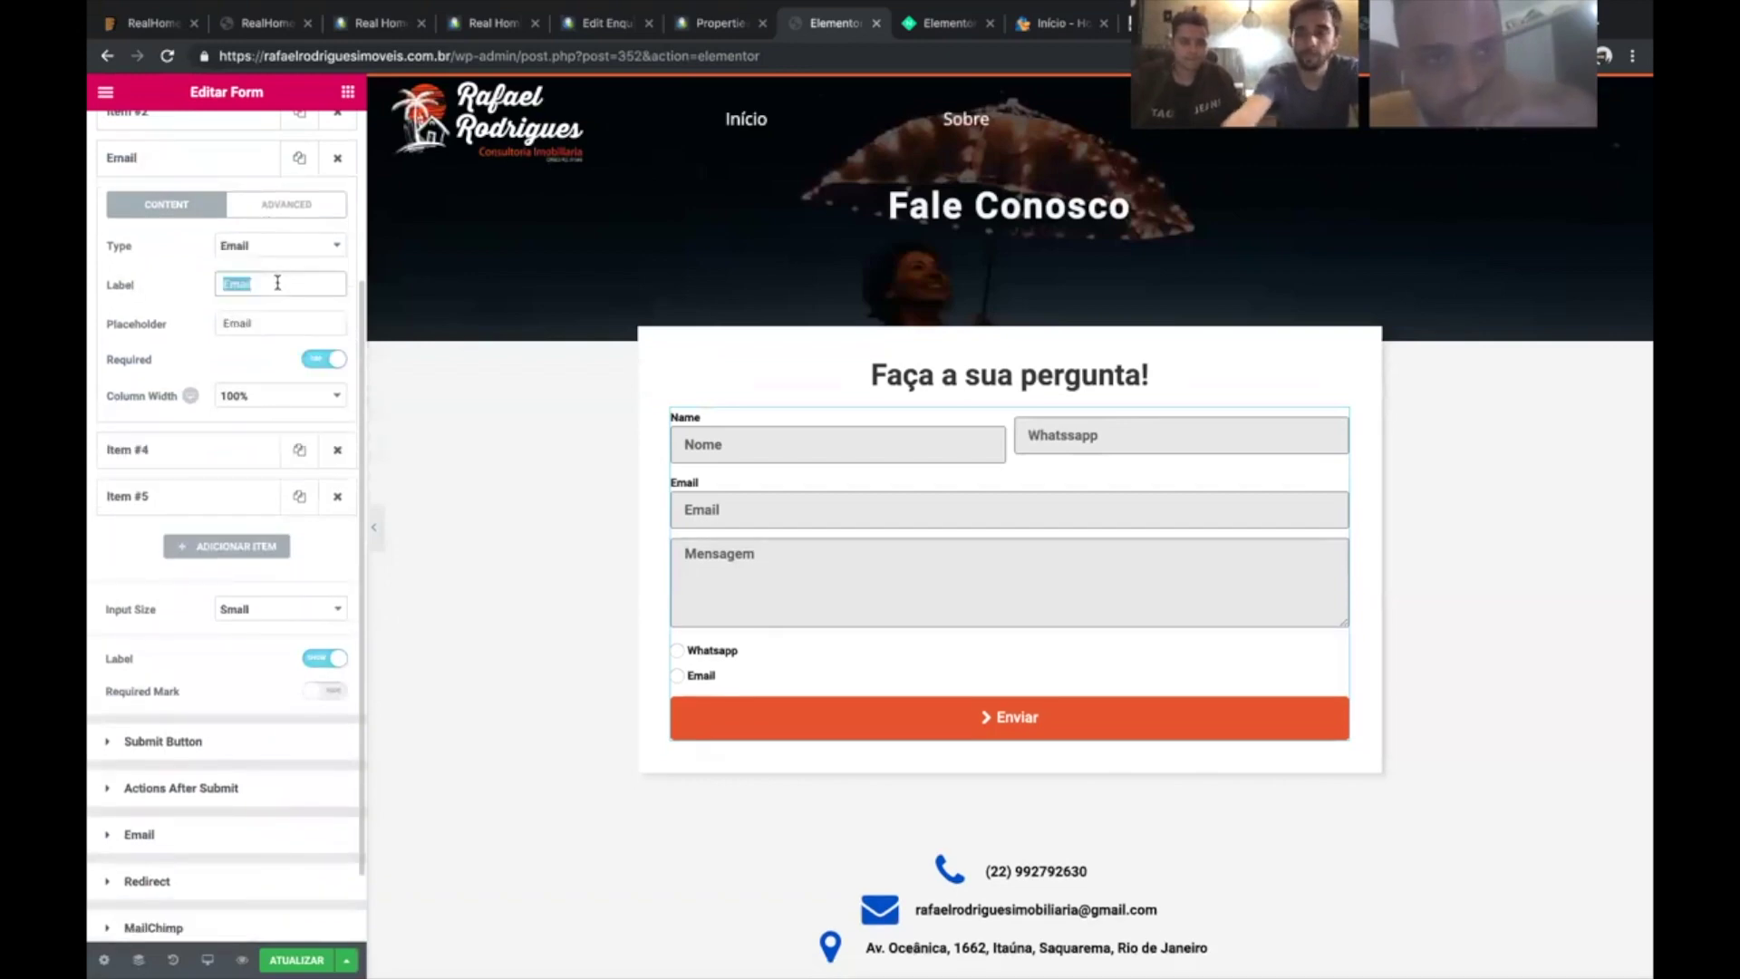
key("BackSpace")
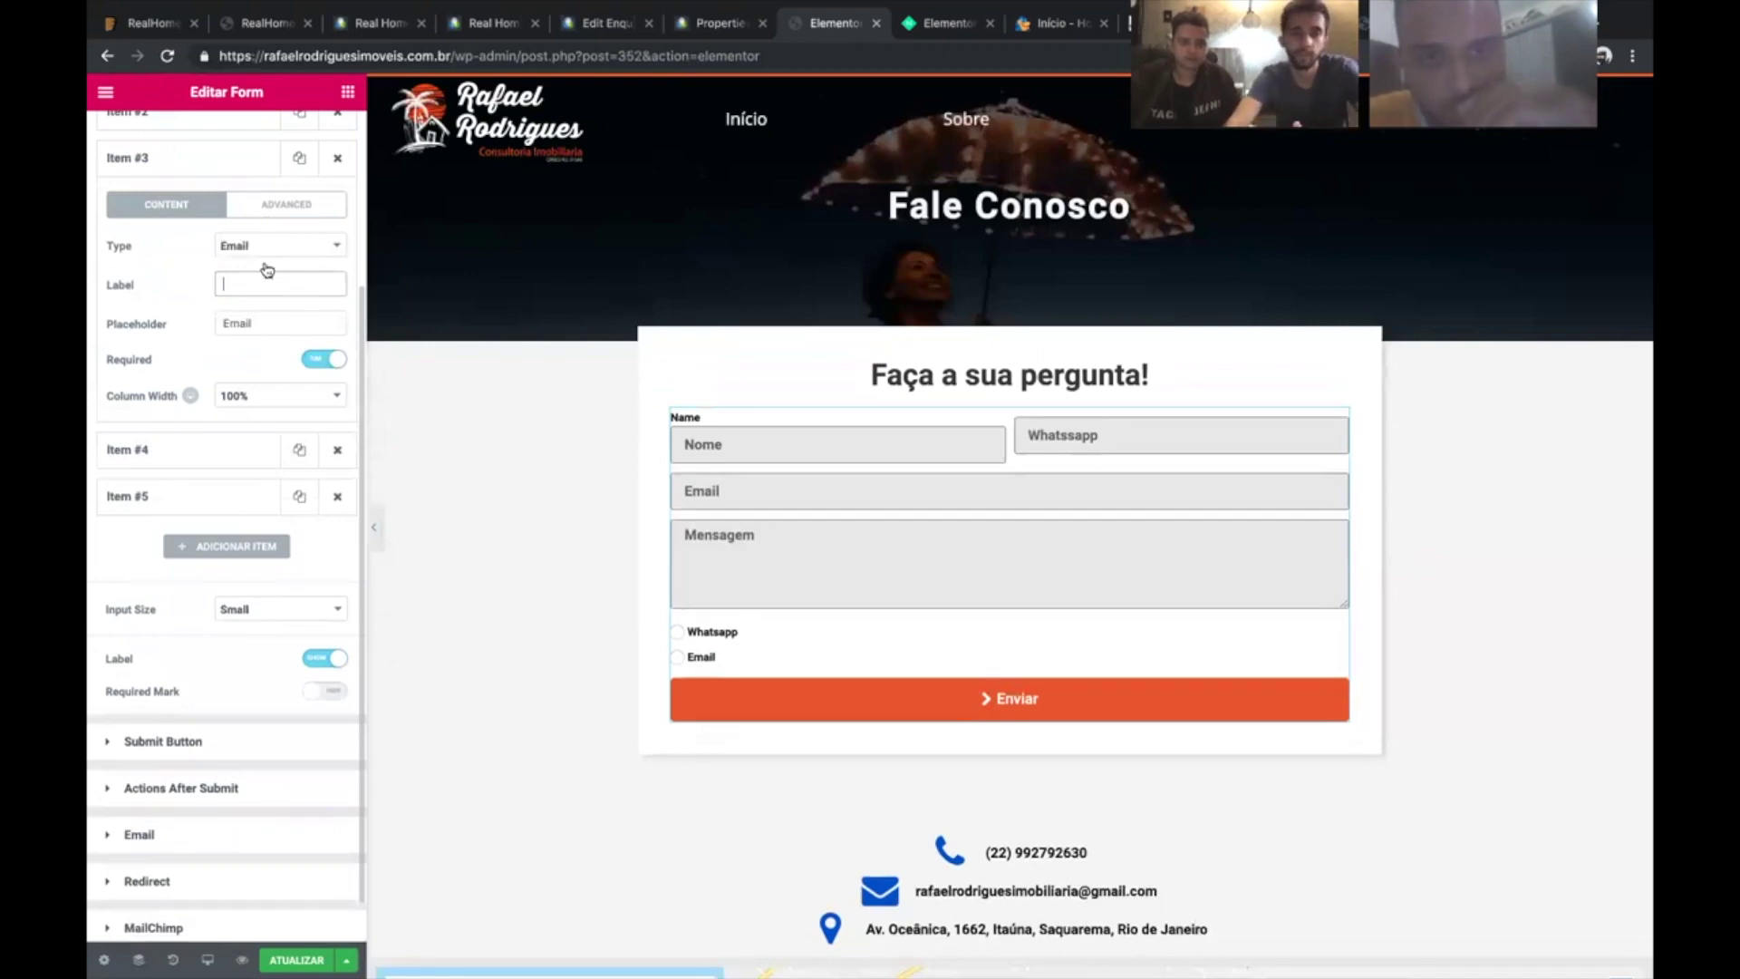
scroll(227, 227, "up", 1)
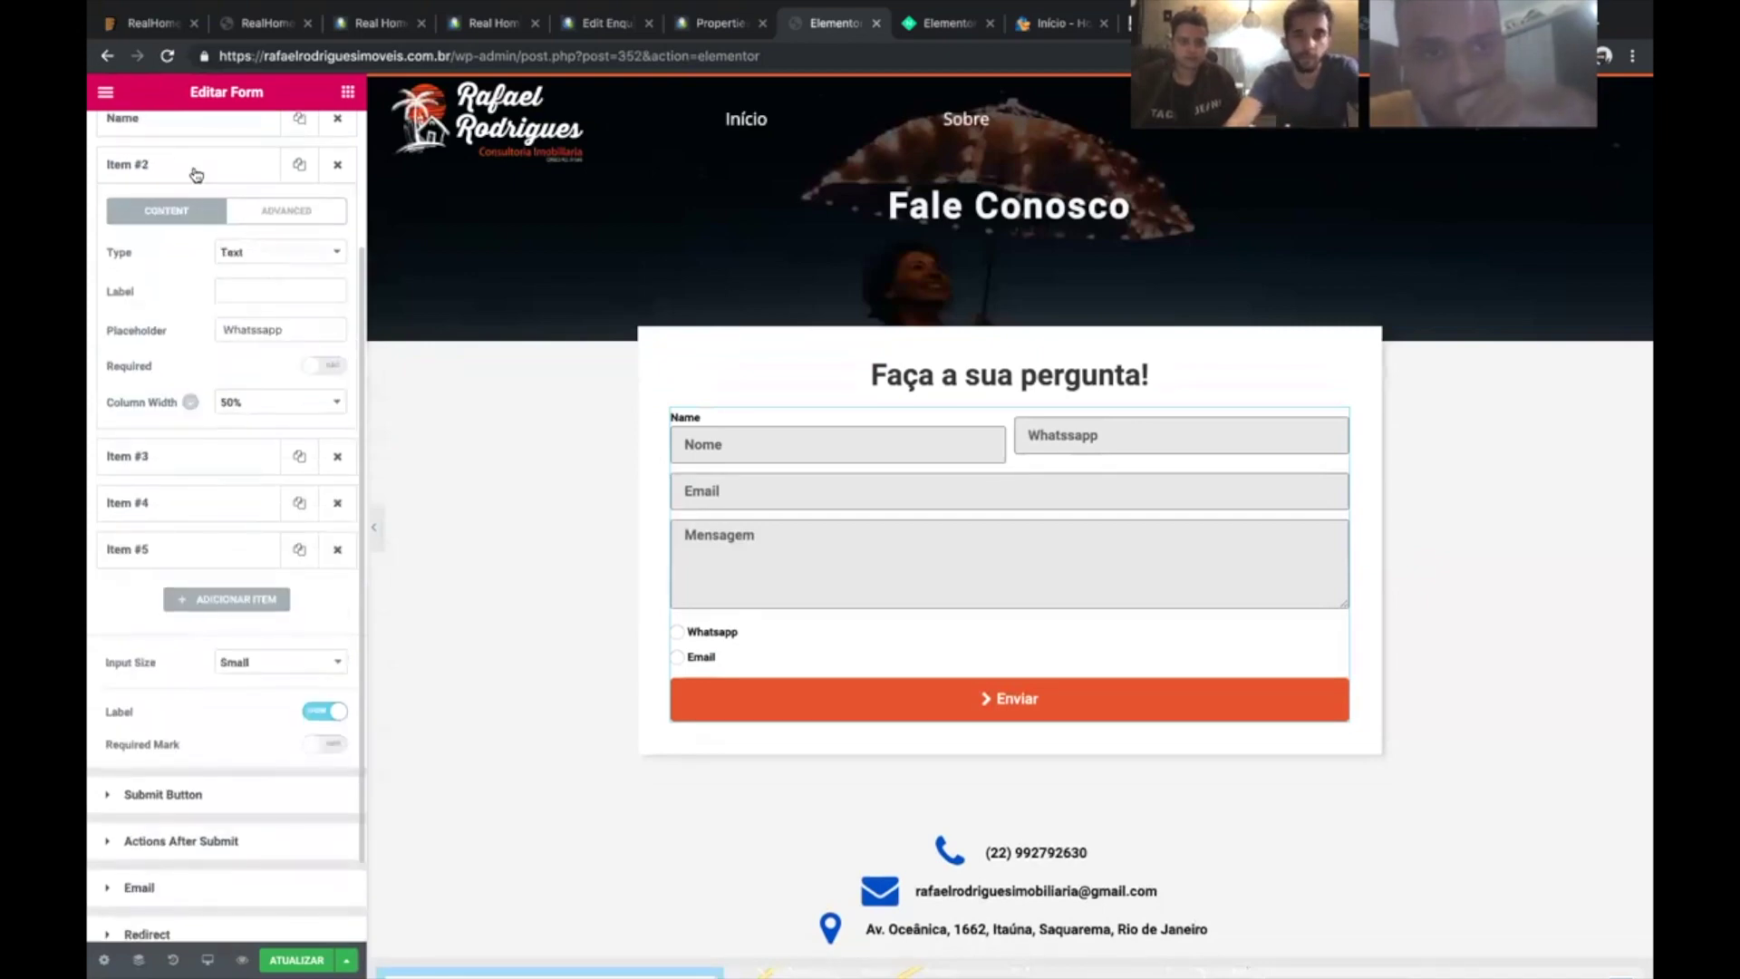
left_click(194, 177)
left_click(252, 291)
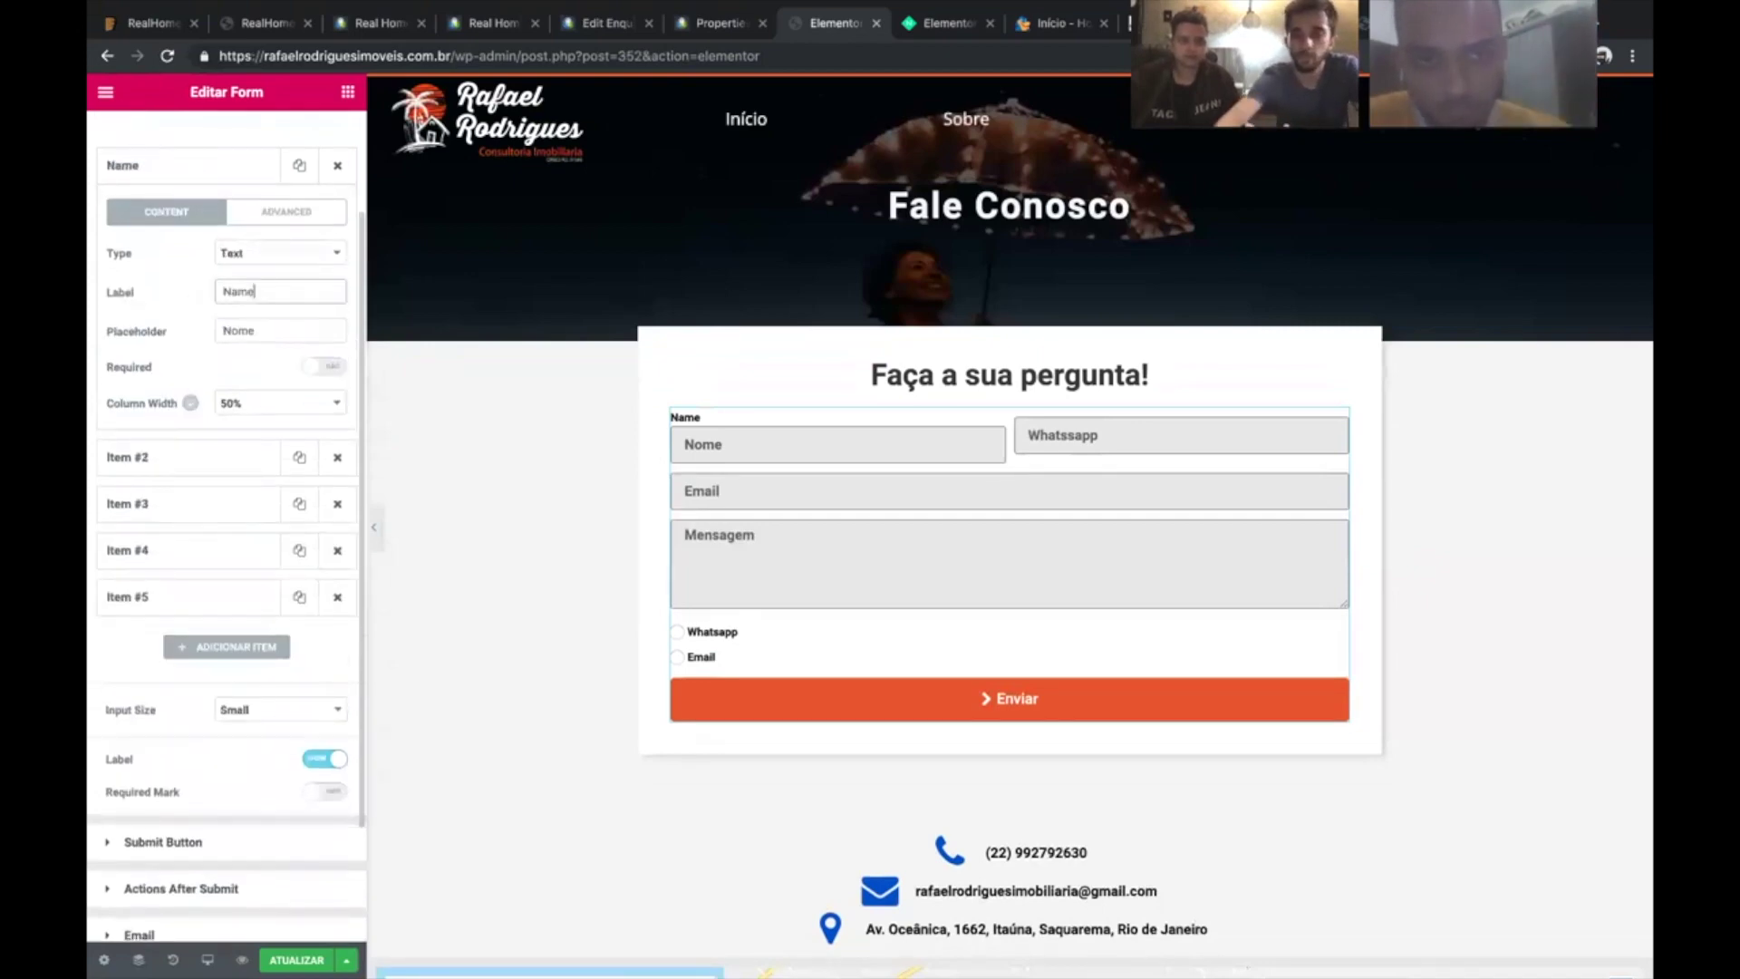
key("BackSpace")
key("BackSpace")
key("BackSpace")
key("BackSpace")
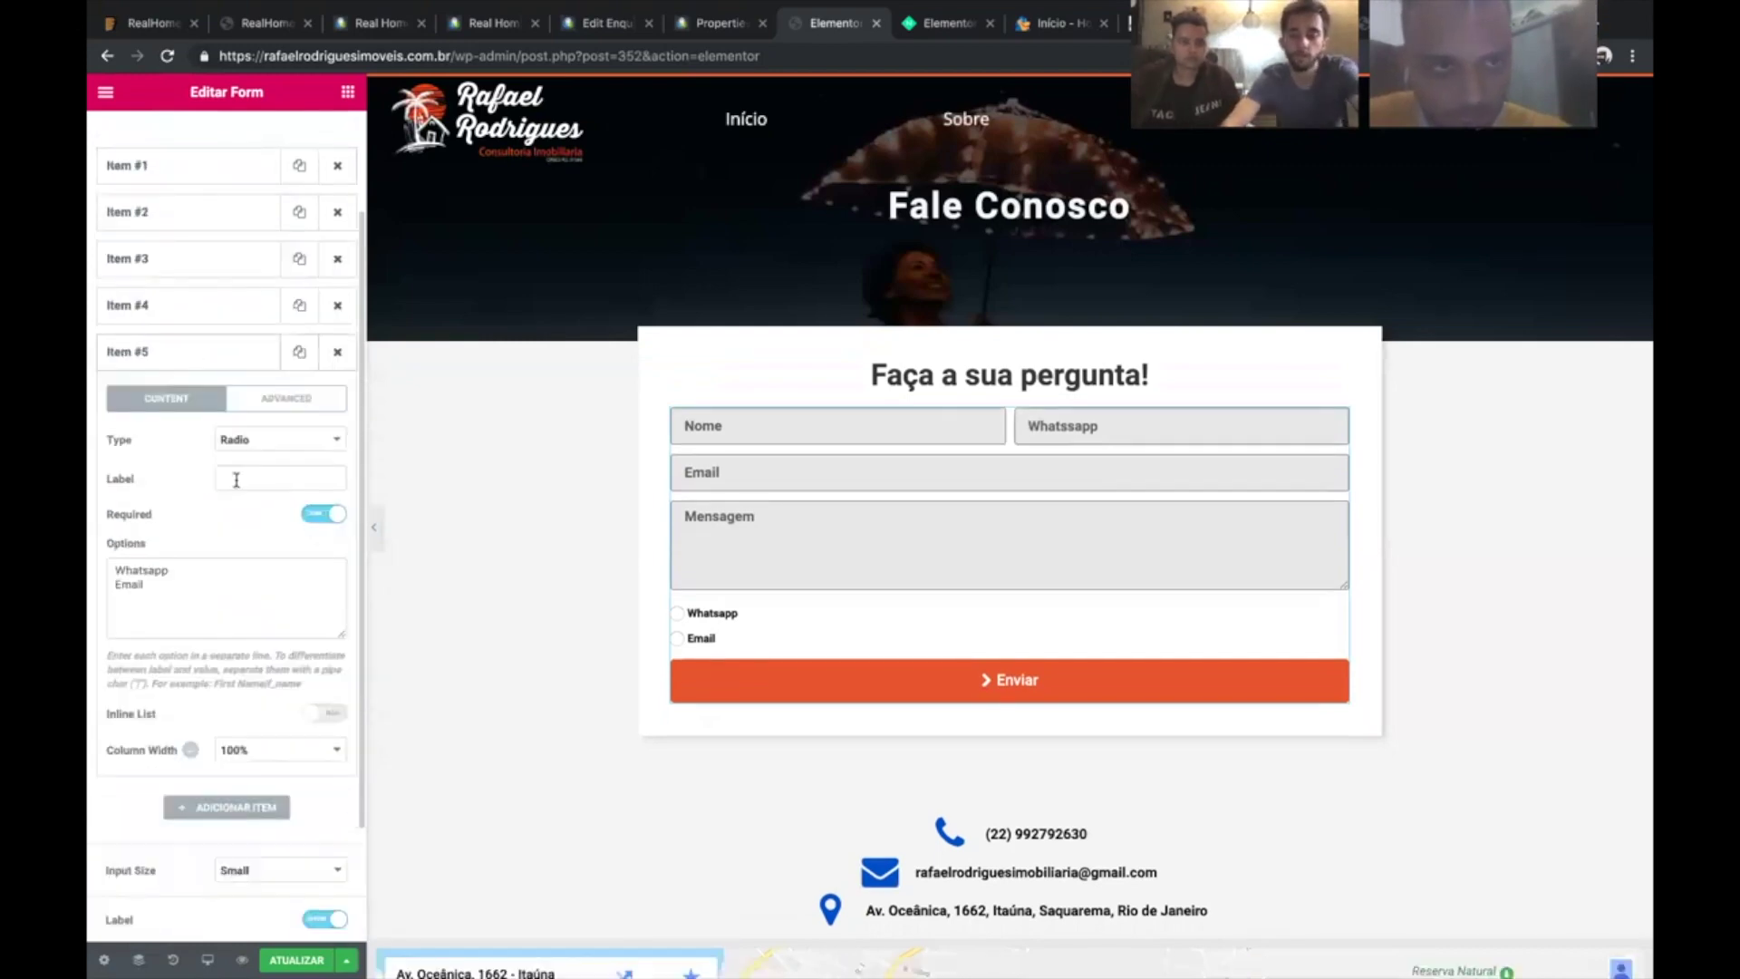
- Change the radio field's label to 'Como prefere que eu fale com você?'
left_click(235, 479)
type("Esco")
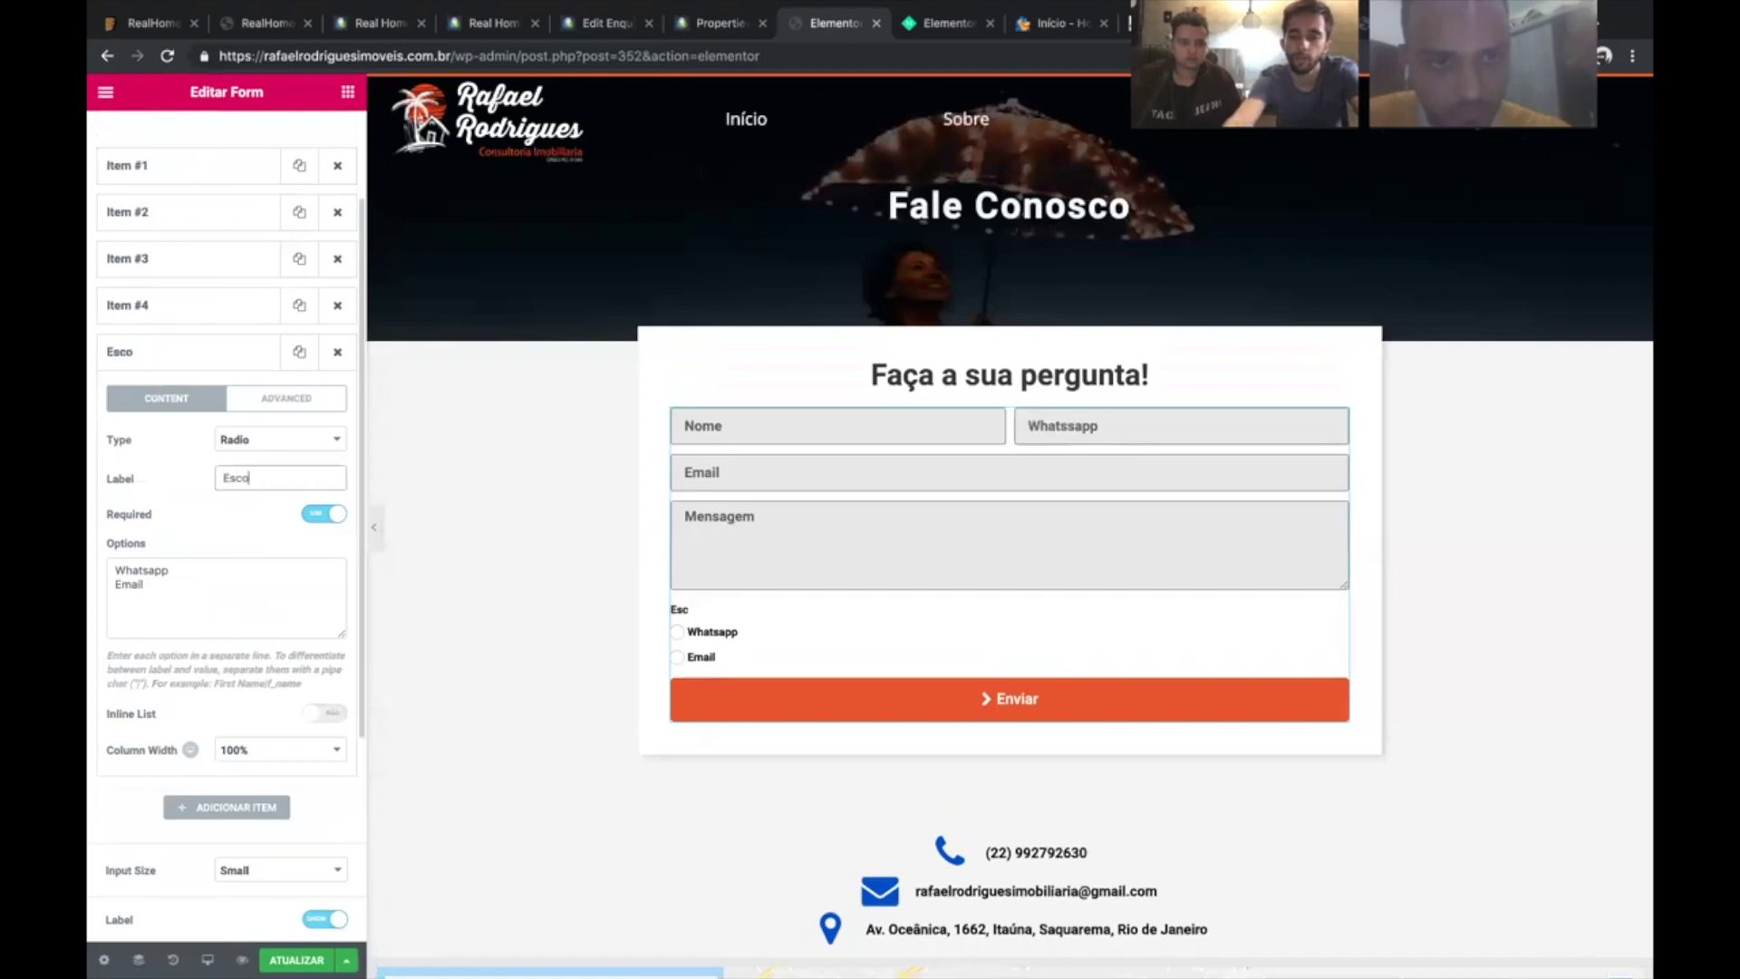
type("lha a")
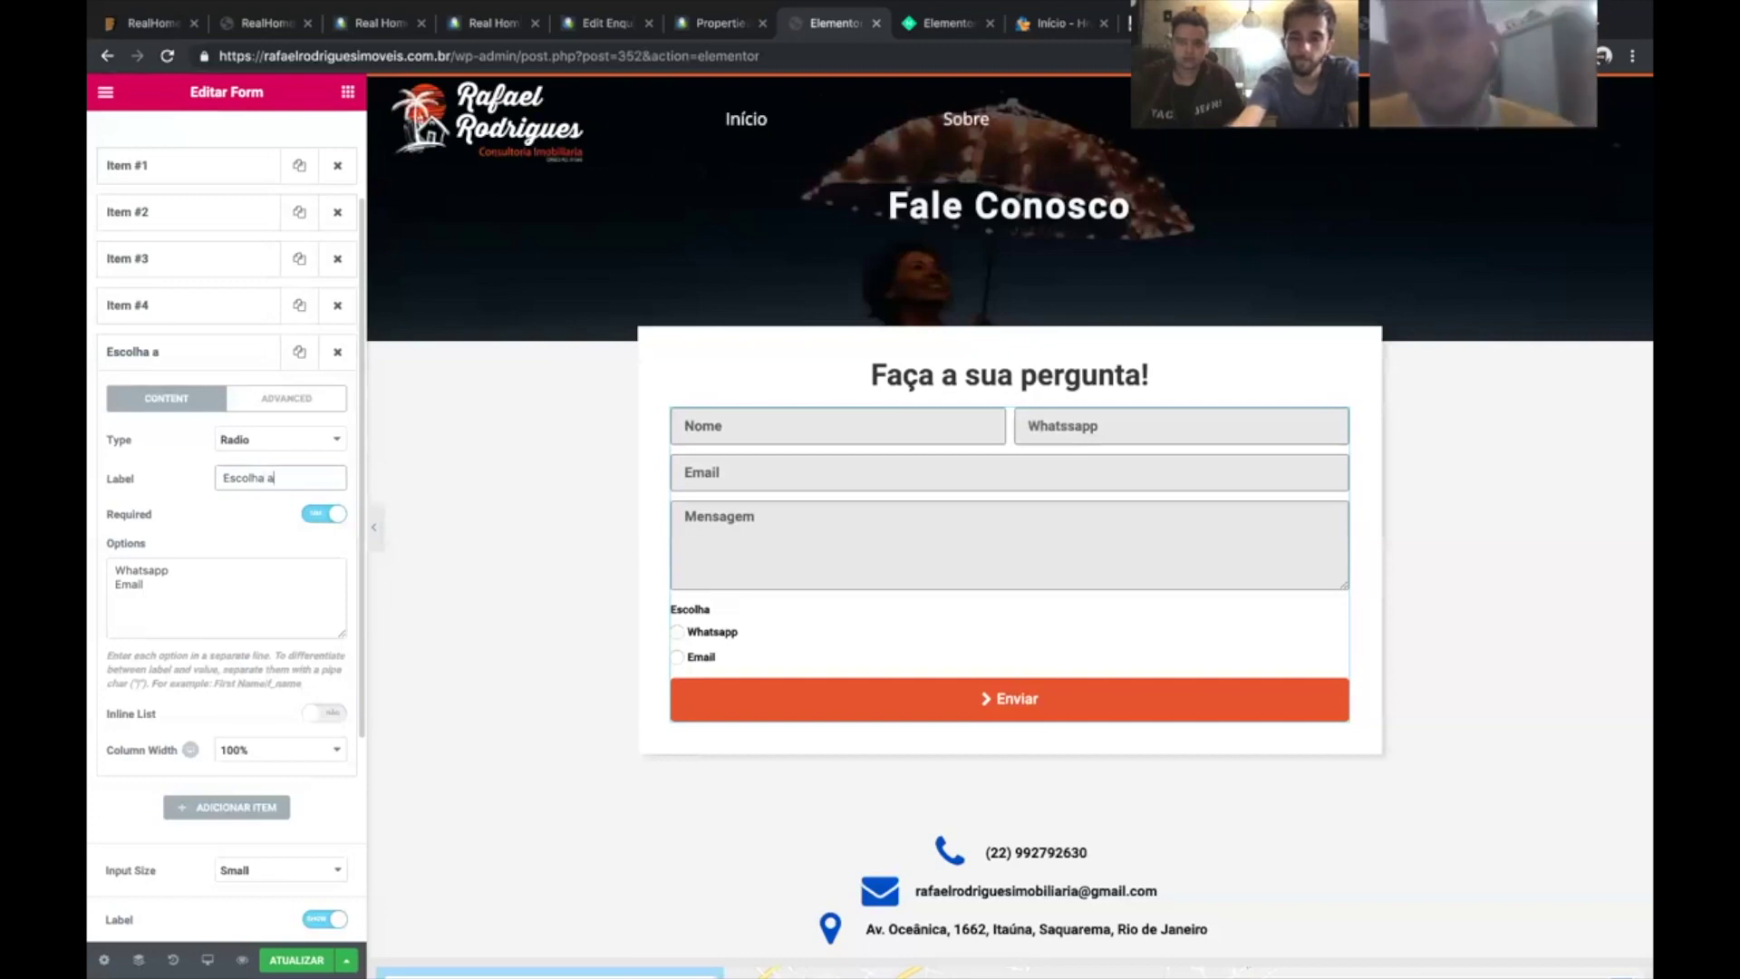
type(" me")
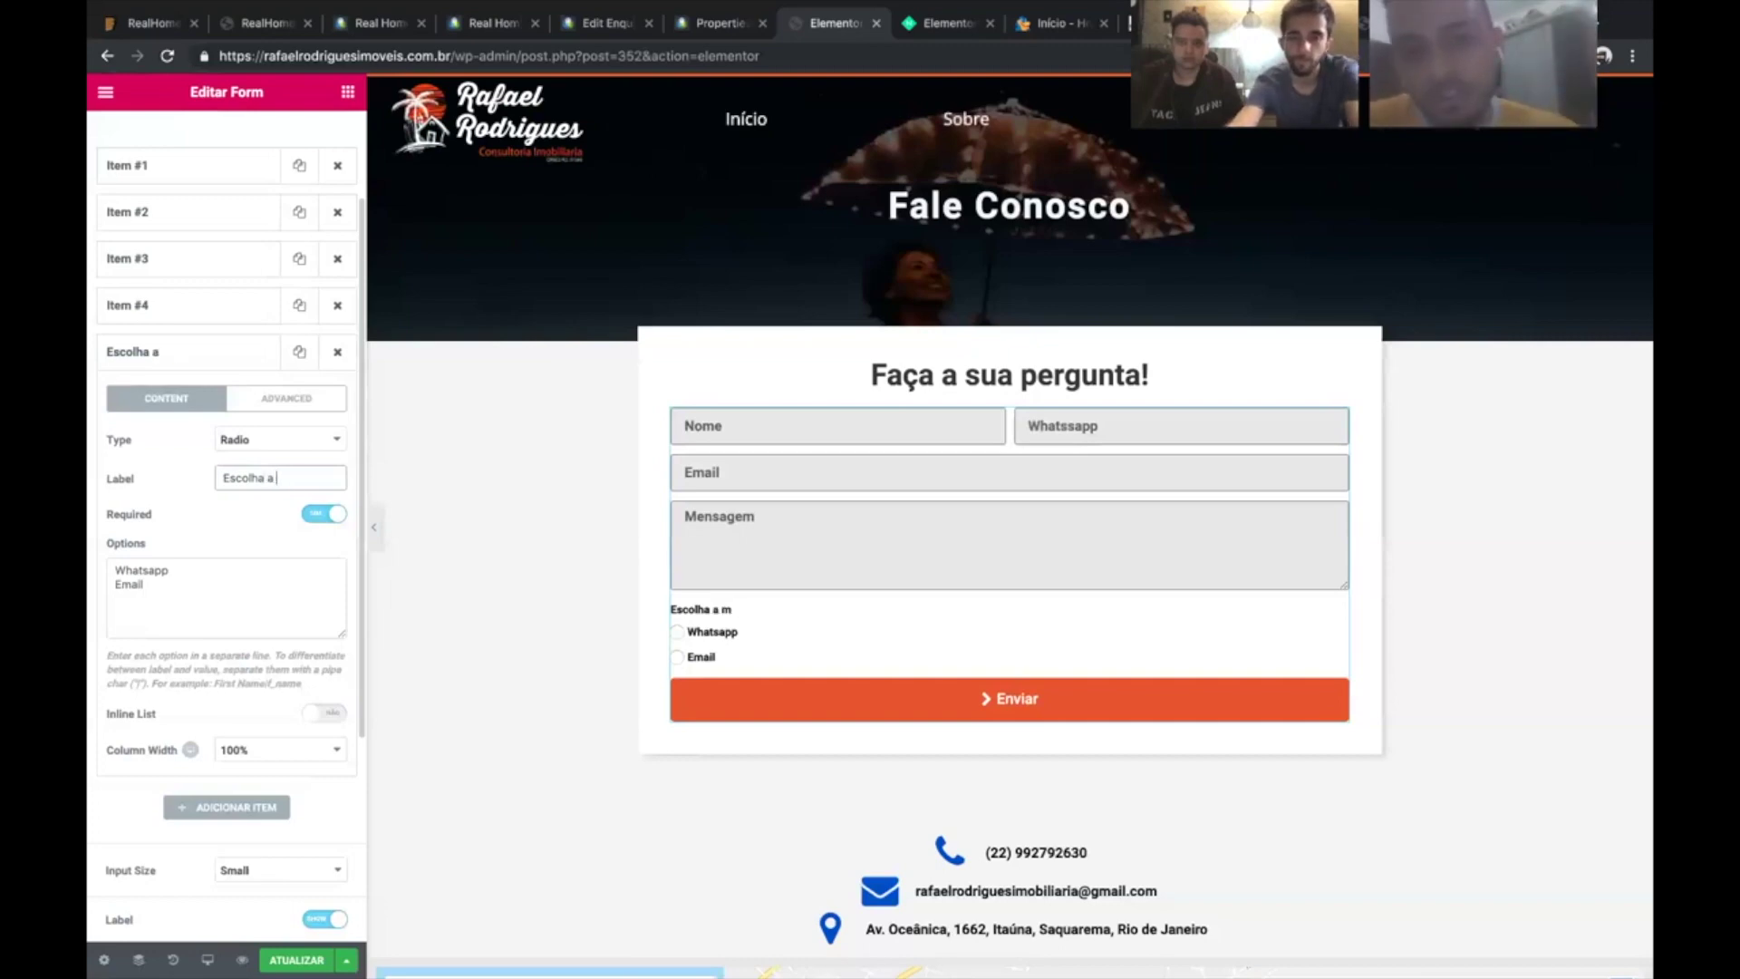
key("ctrl+a")
type("Co")
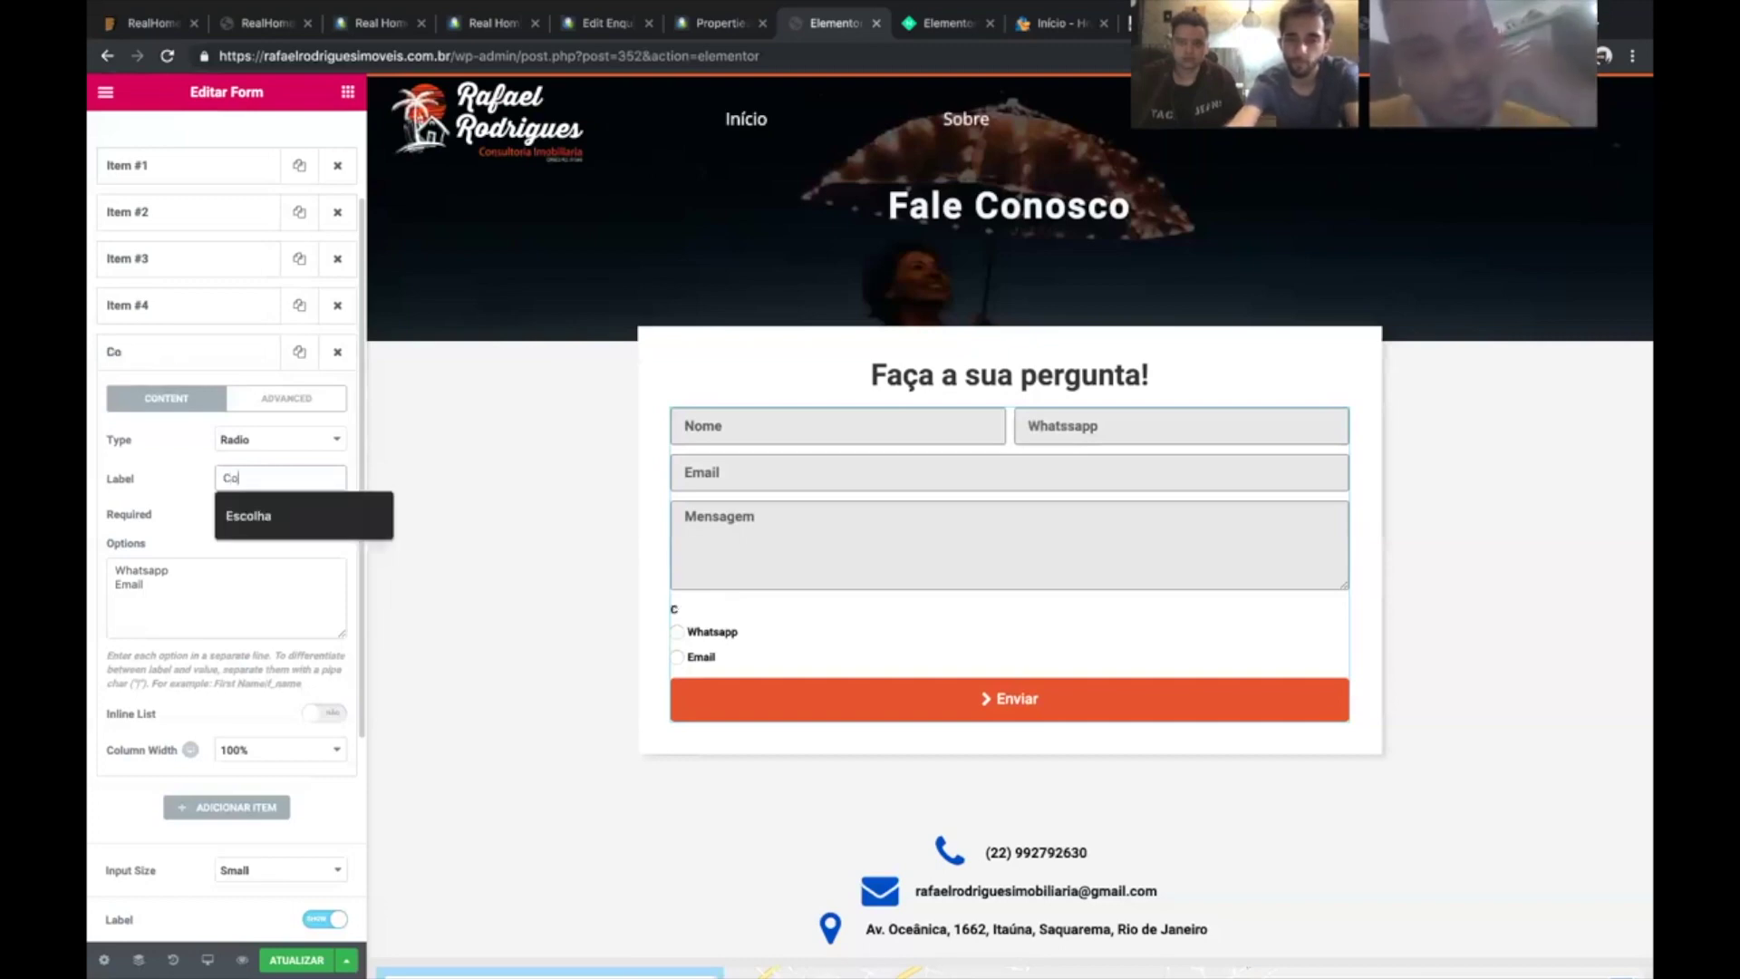
type("mo prefere que")
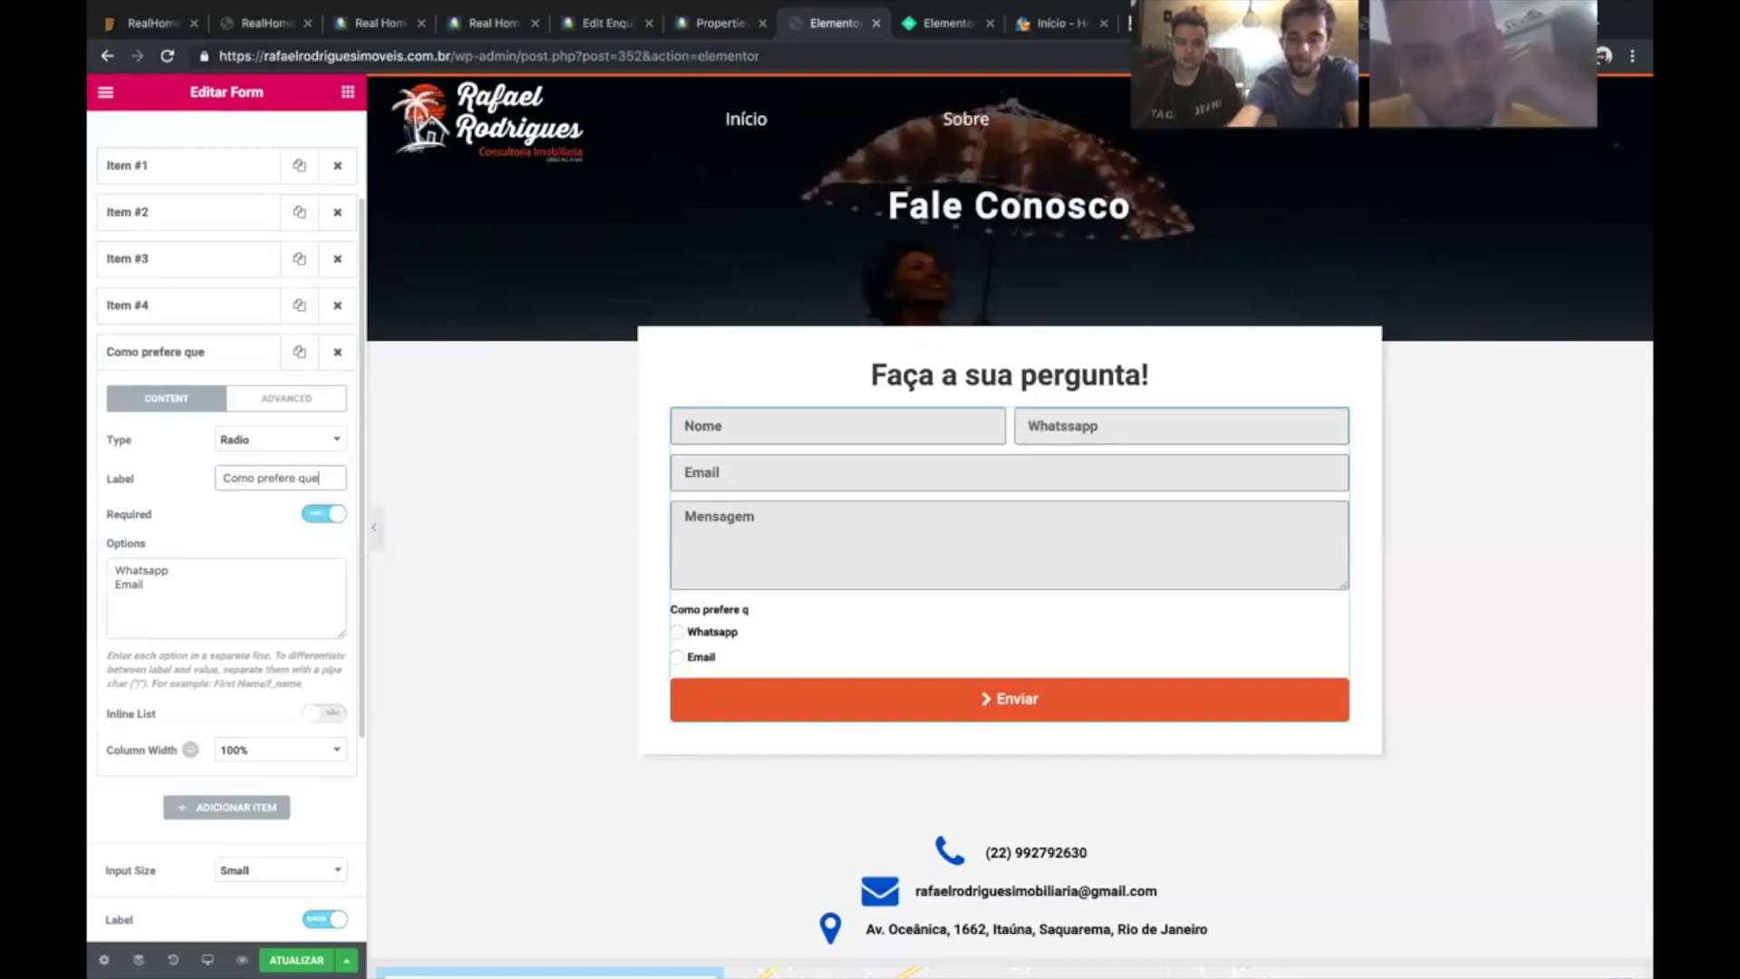
type(" eu fale com voc")
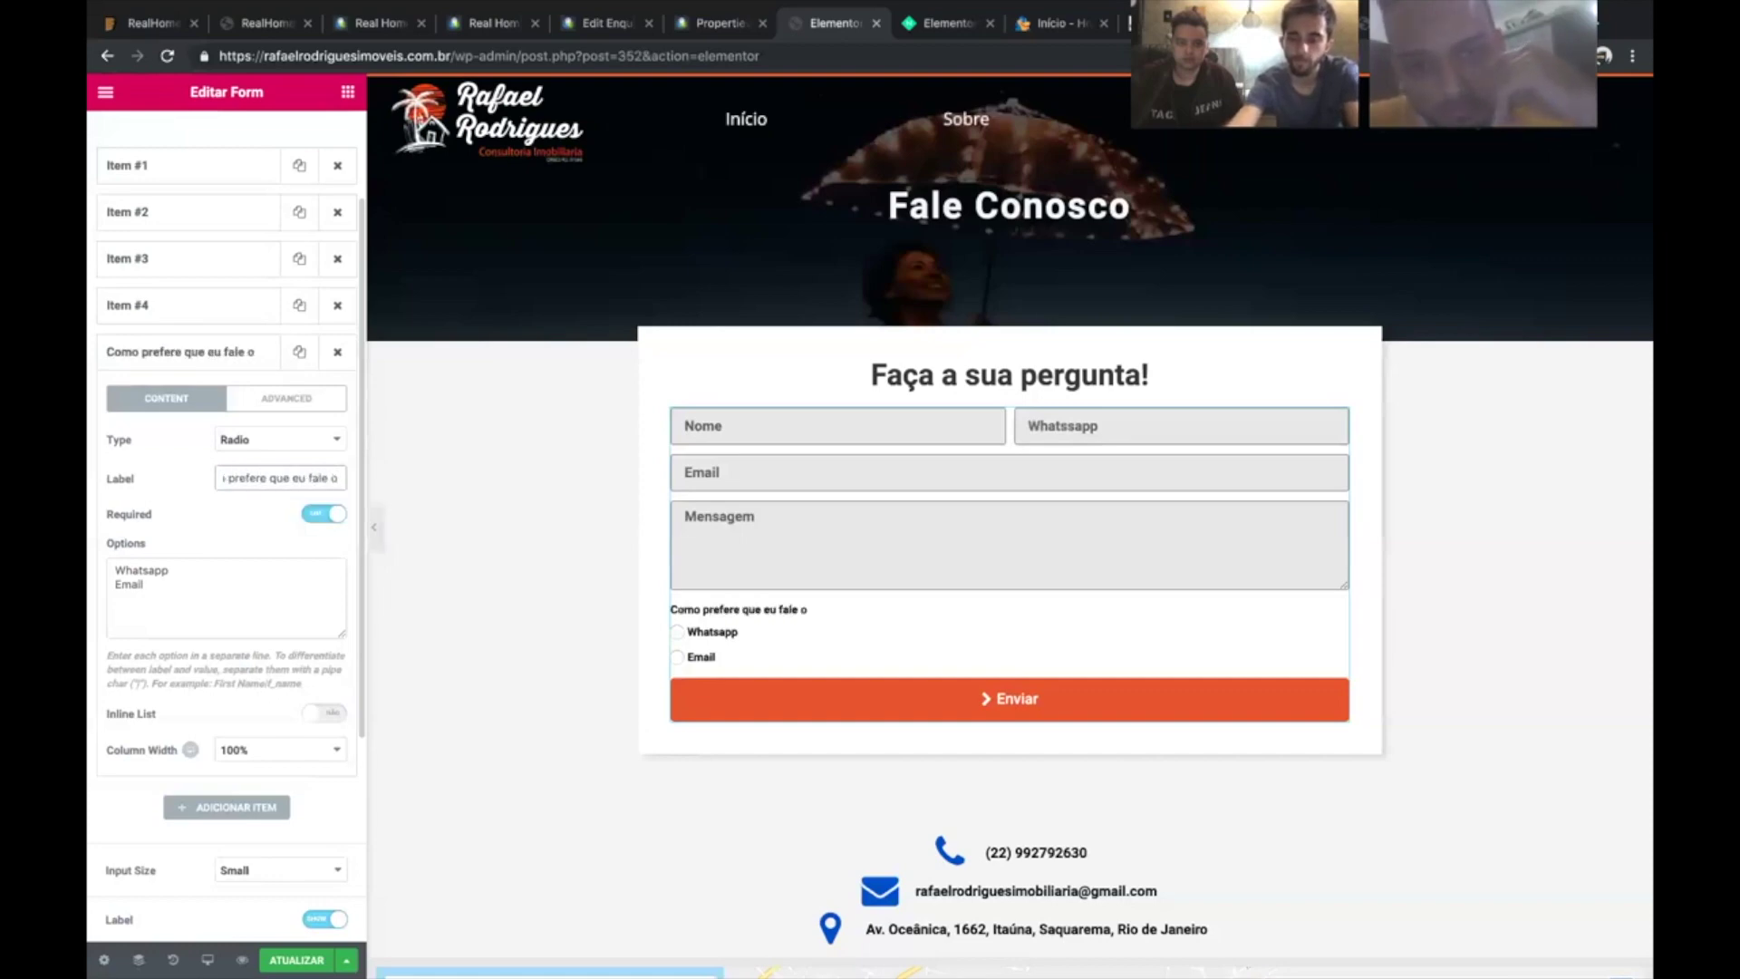
type("ê?")
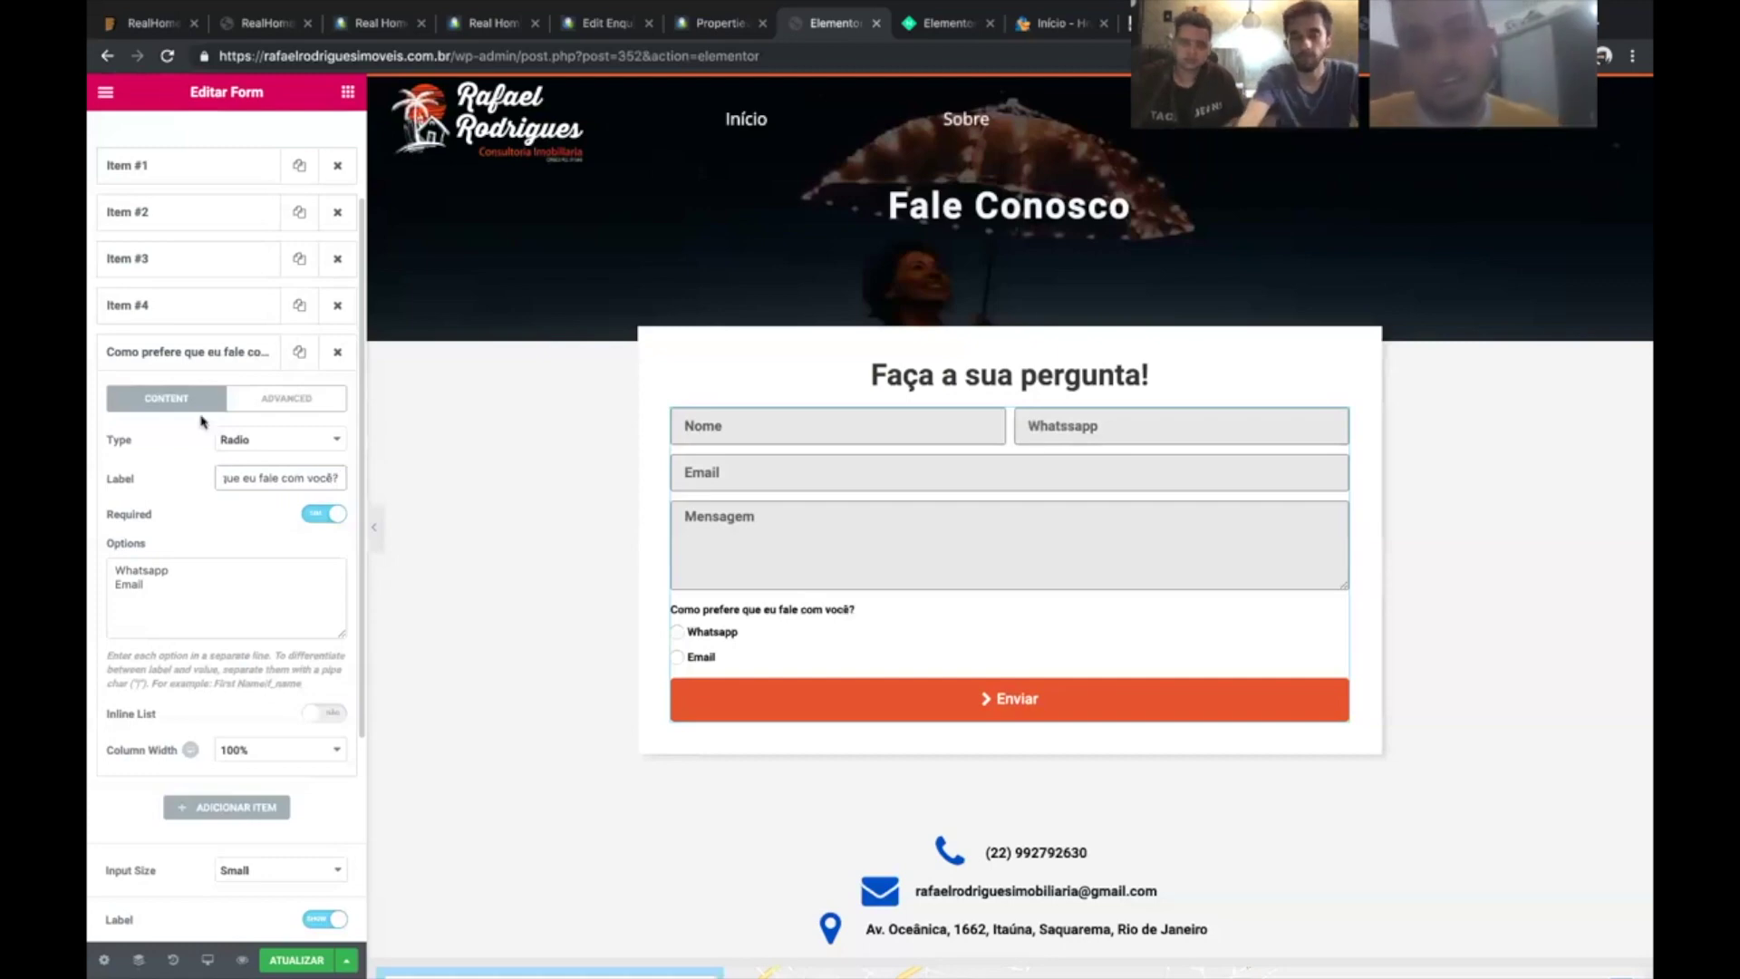
scroll(226, 143, "up", 3)
left_click(226, 136)
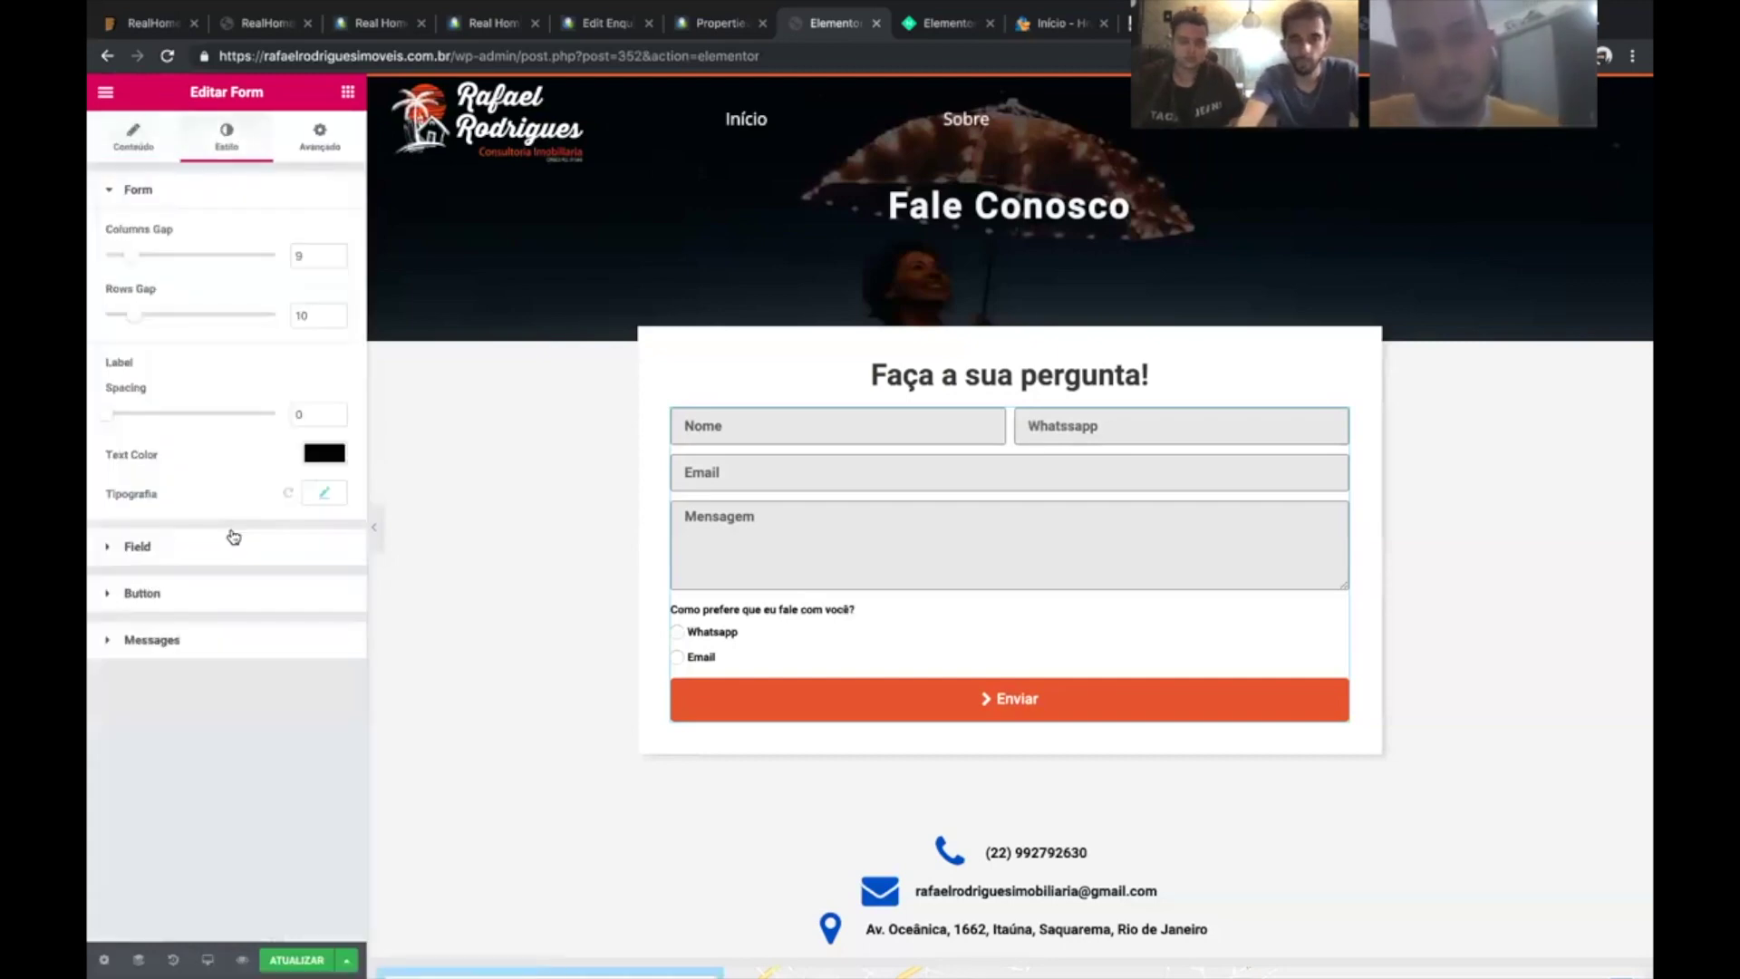
- Give the form labels size 17 typography and an 80% black text colour
left_click(175, 549)
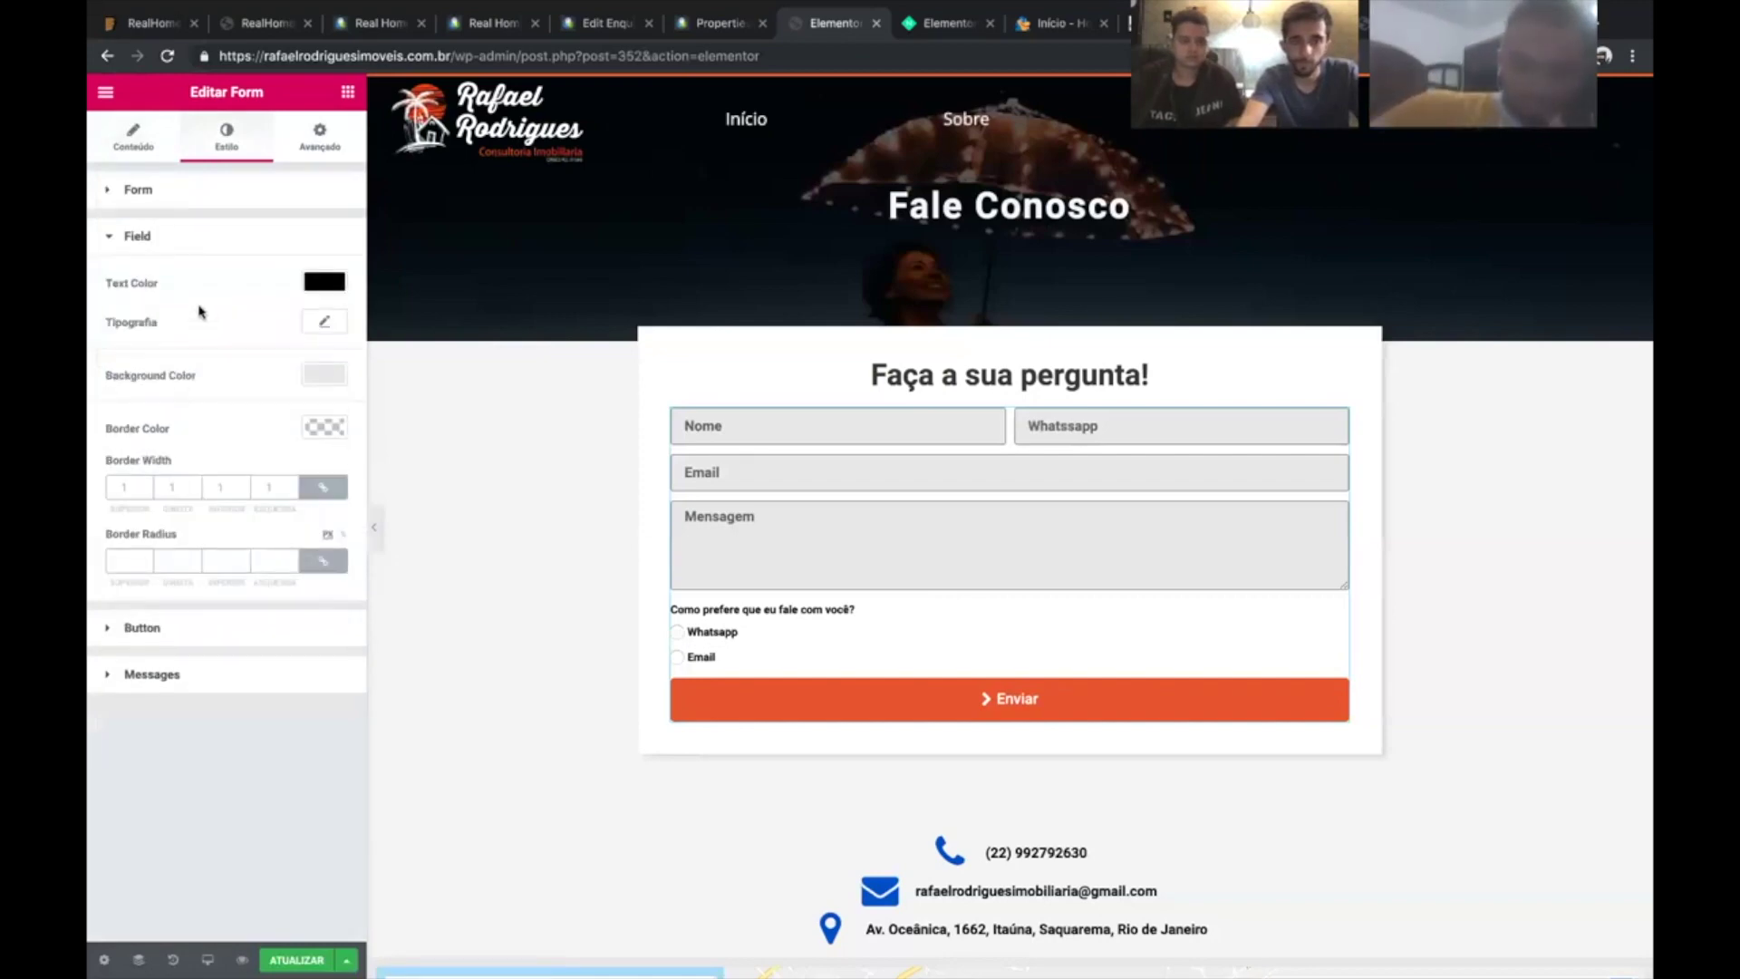
left_click(213, 188)
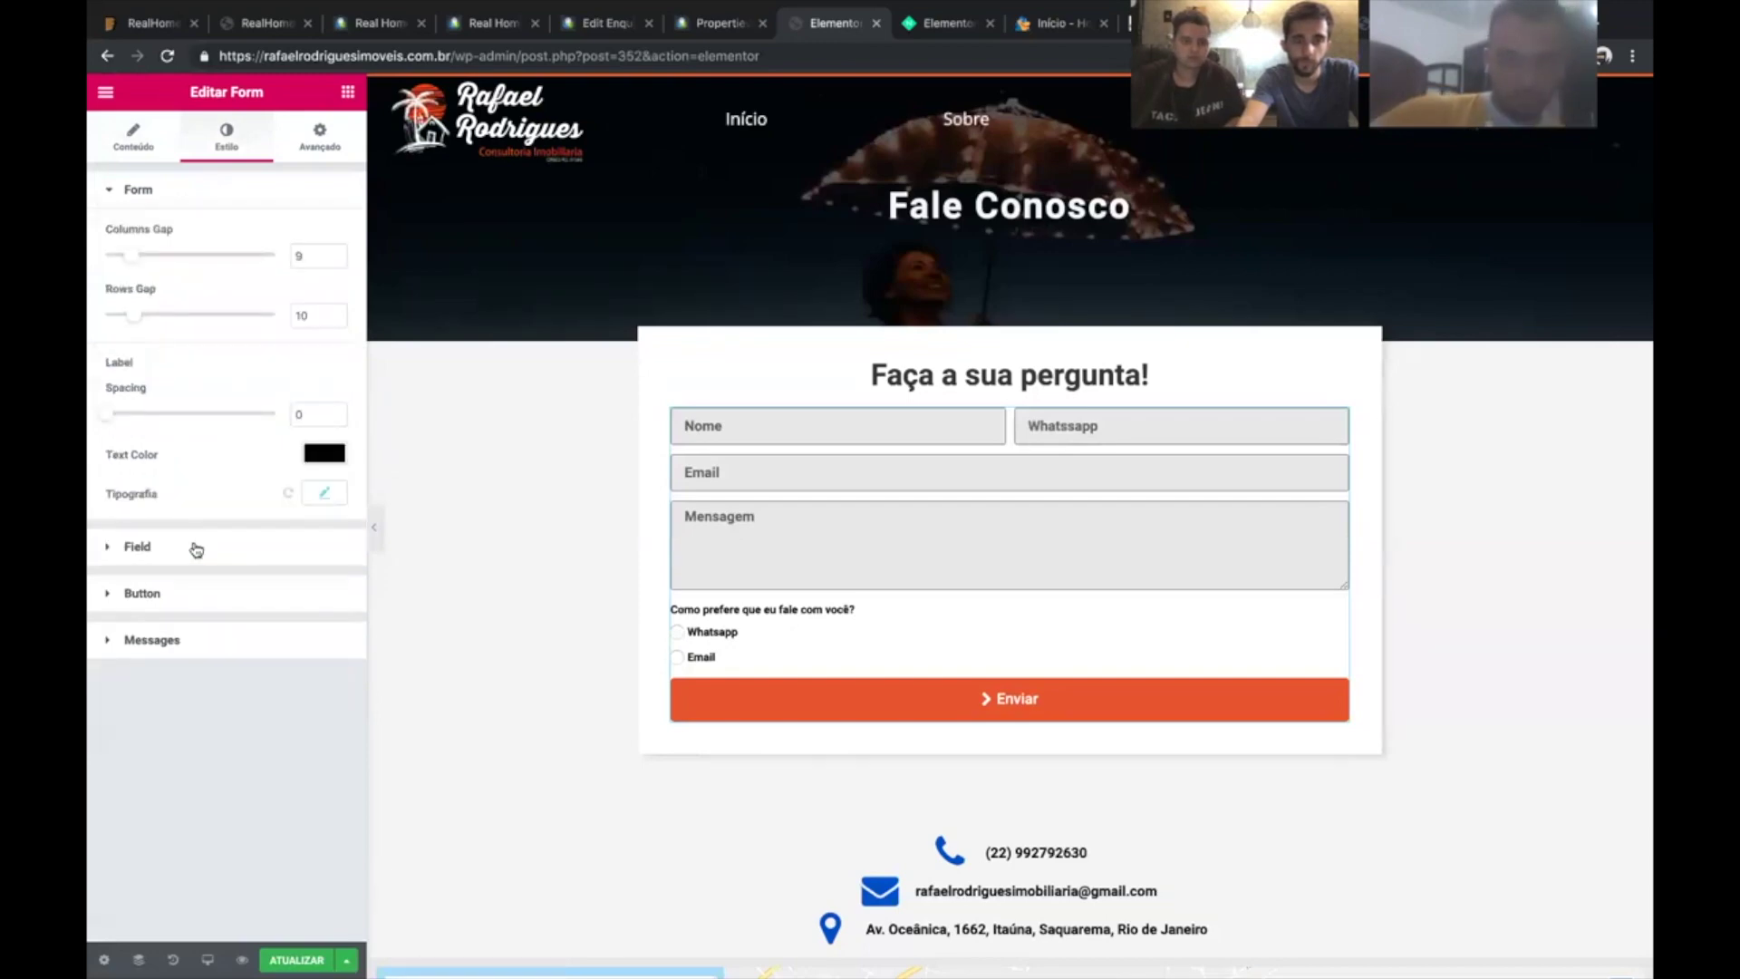
left_click(309, 494)
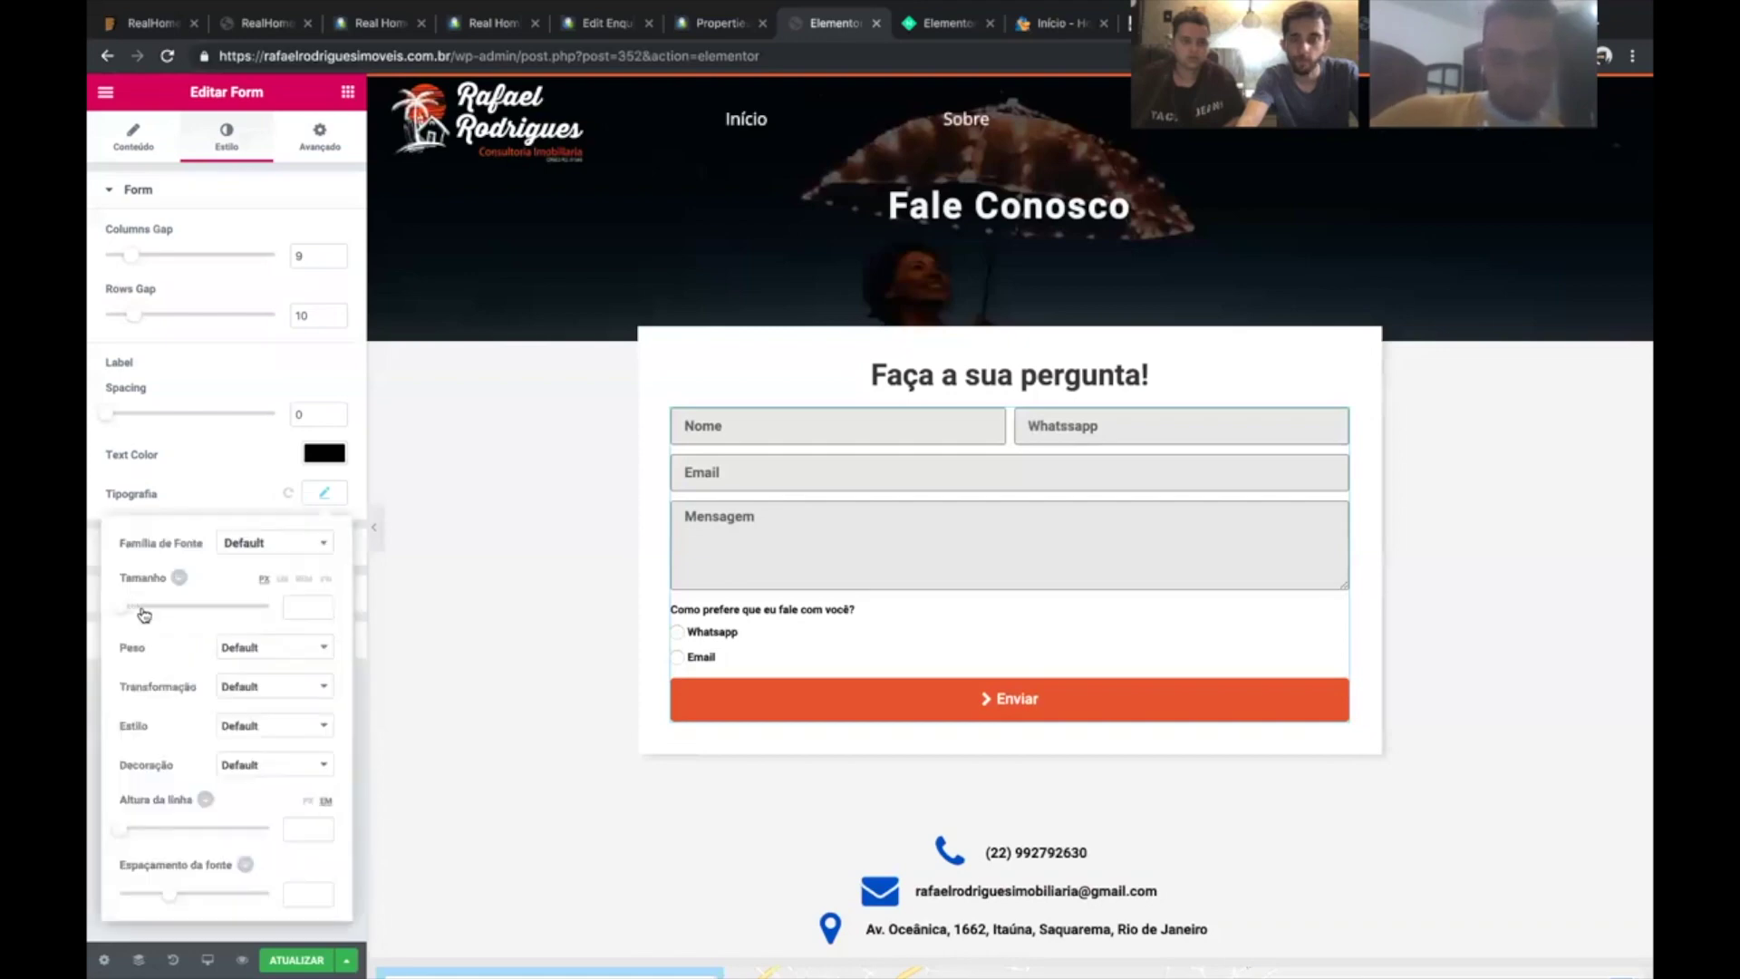
left_click(142, 613)
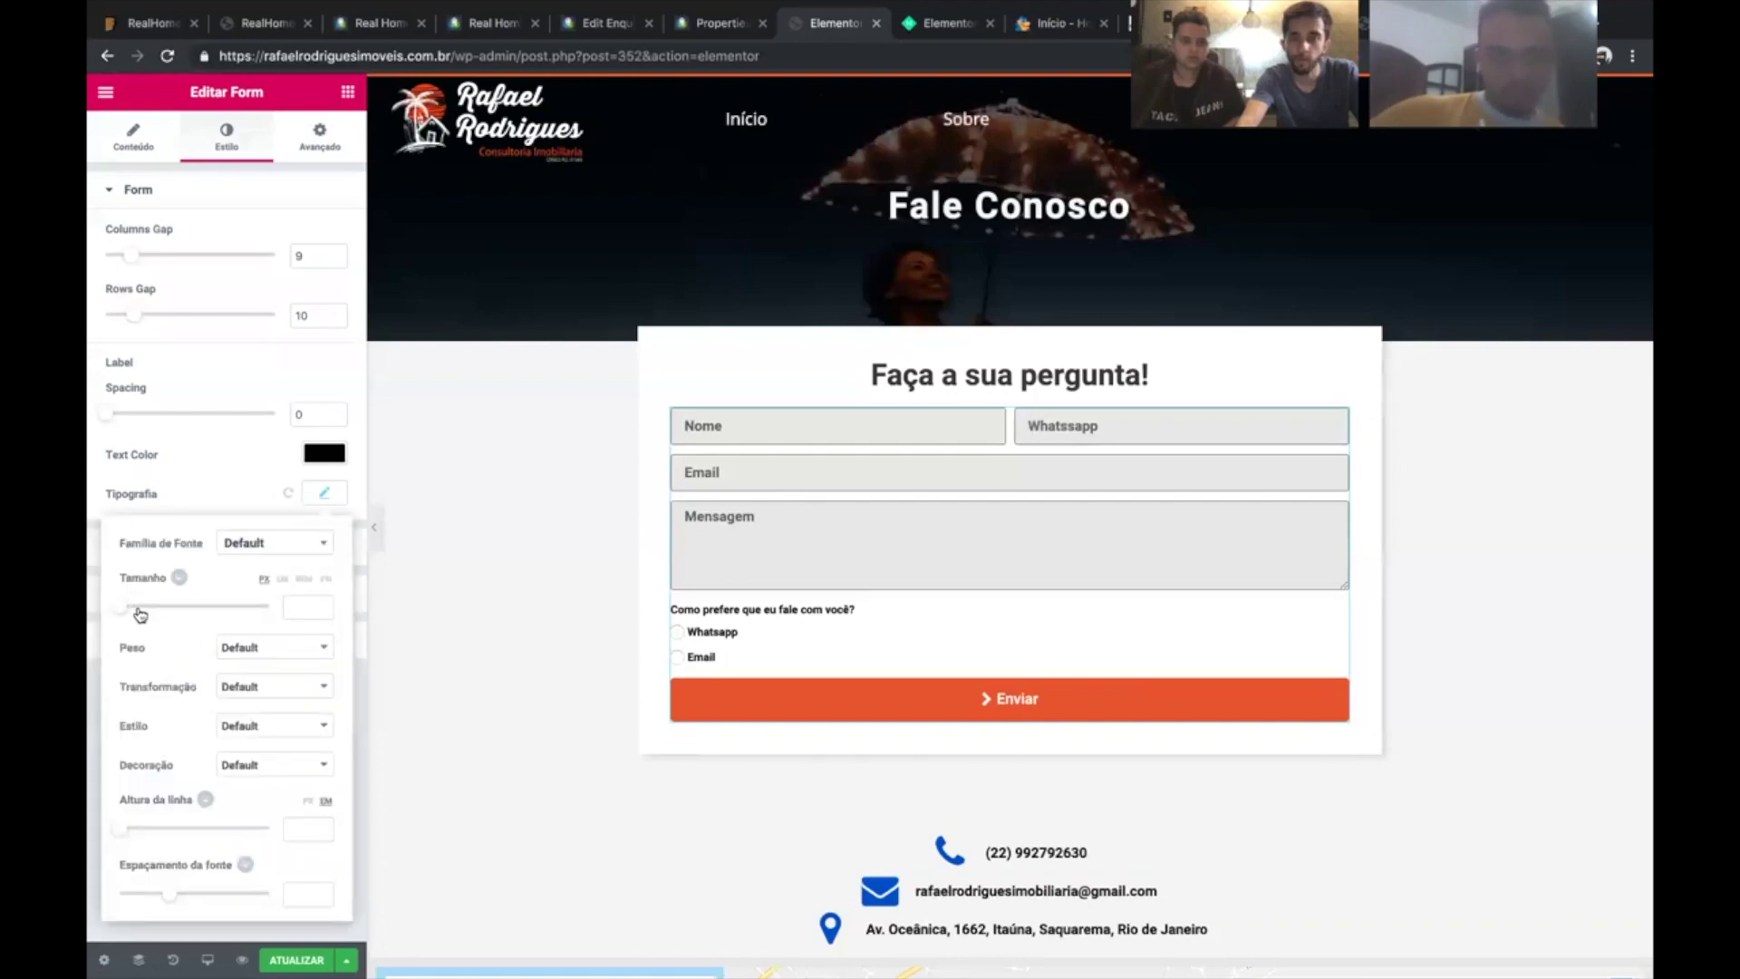
left_click(318, 450)
left_click_drag(333, 488, 333, 540)
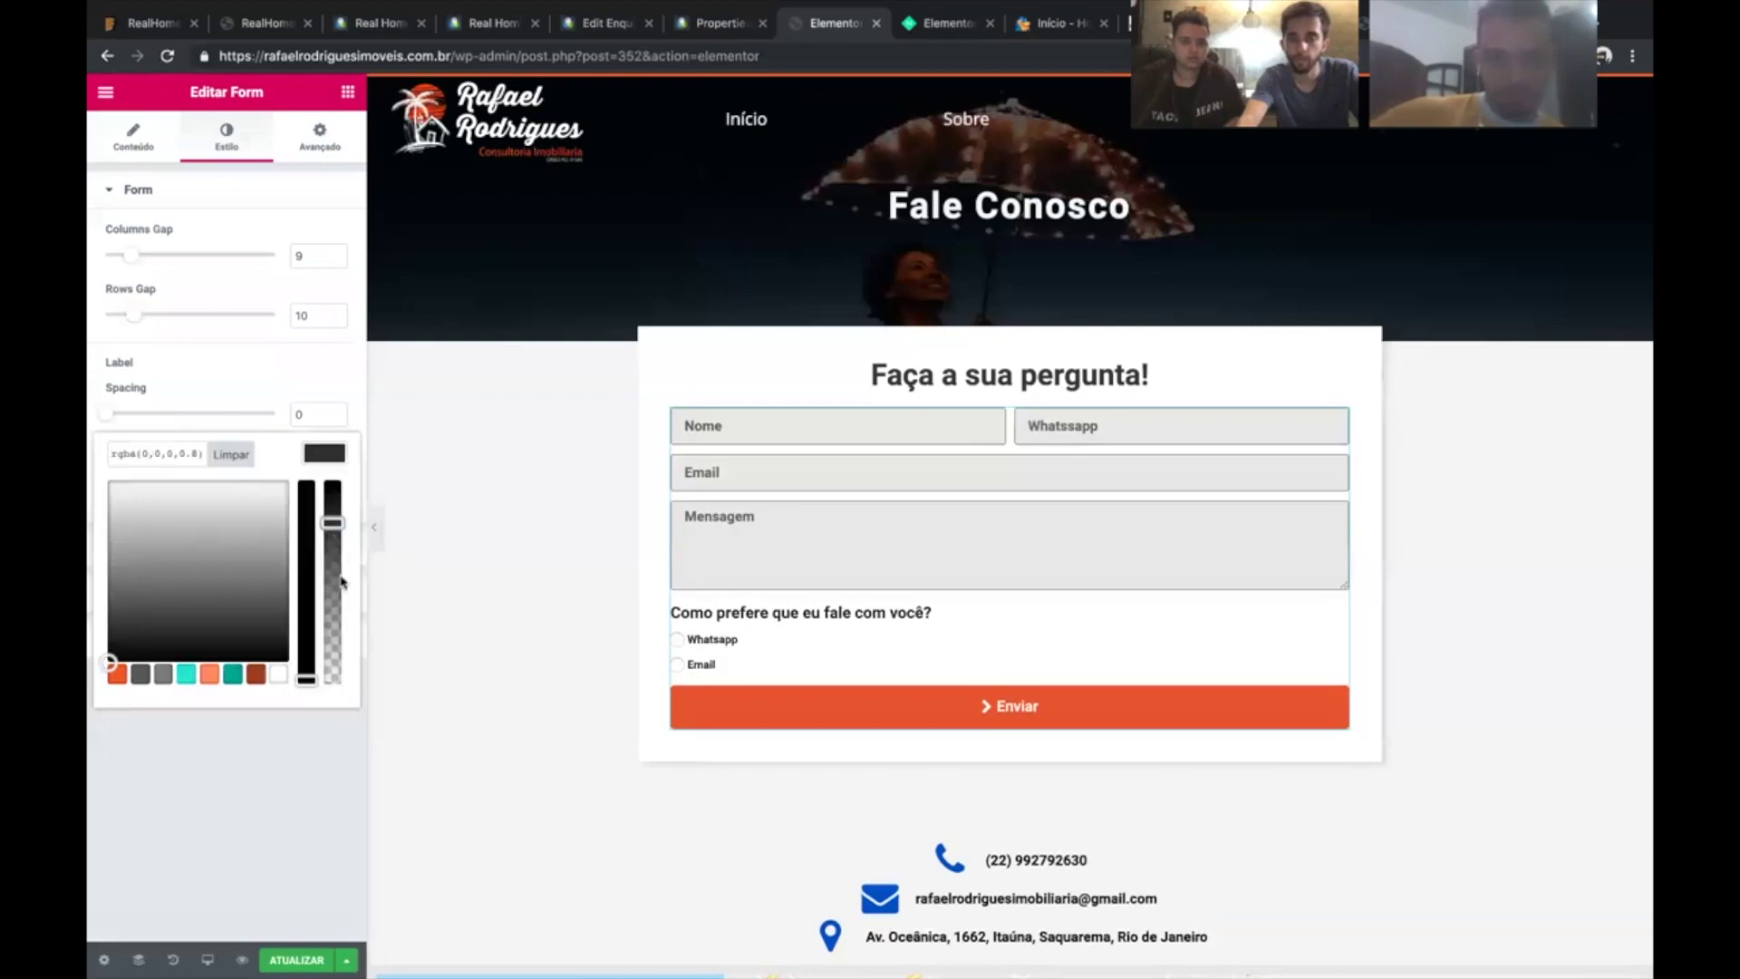
left_click(392, 504)
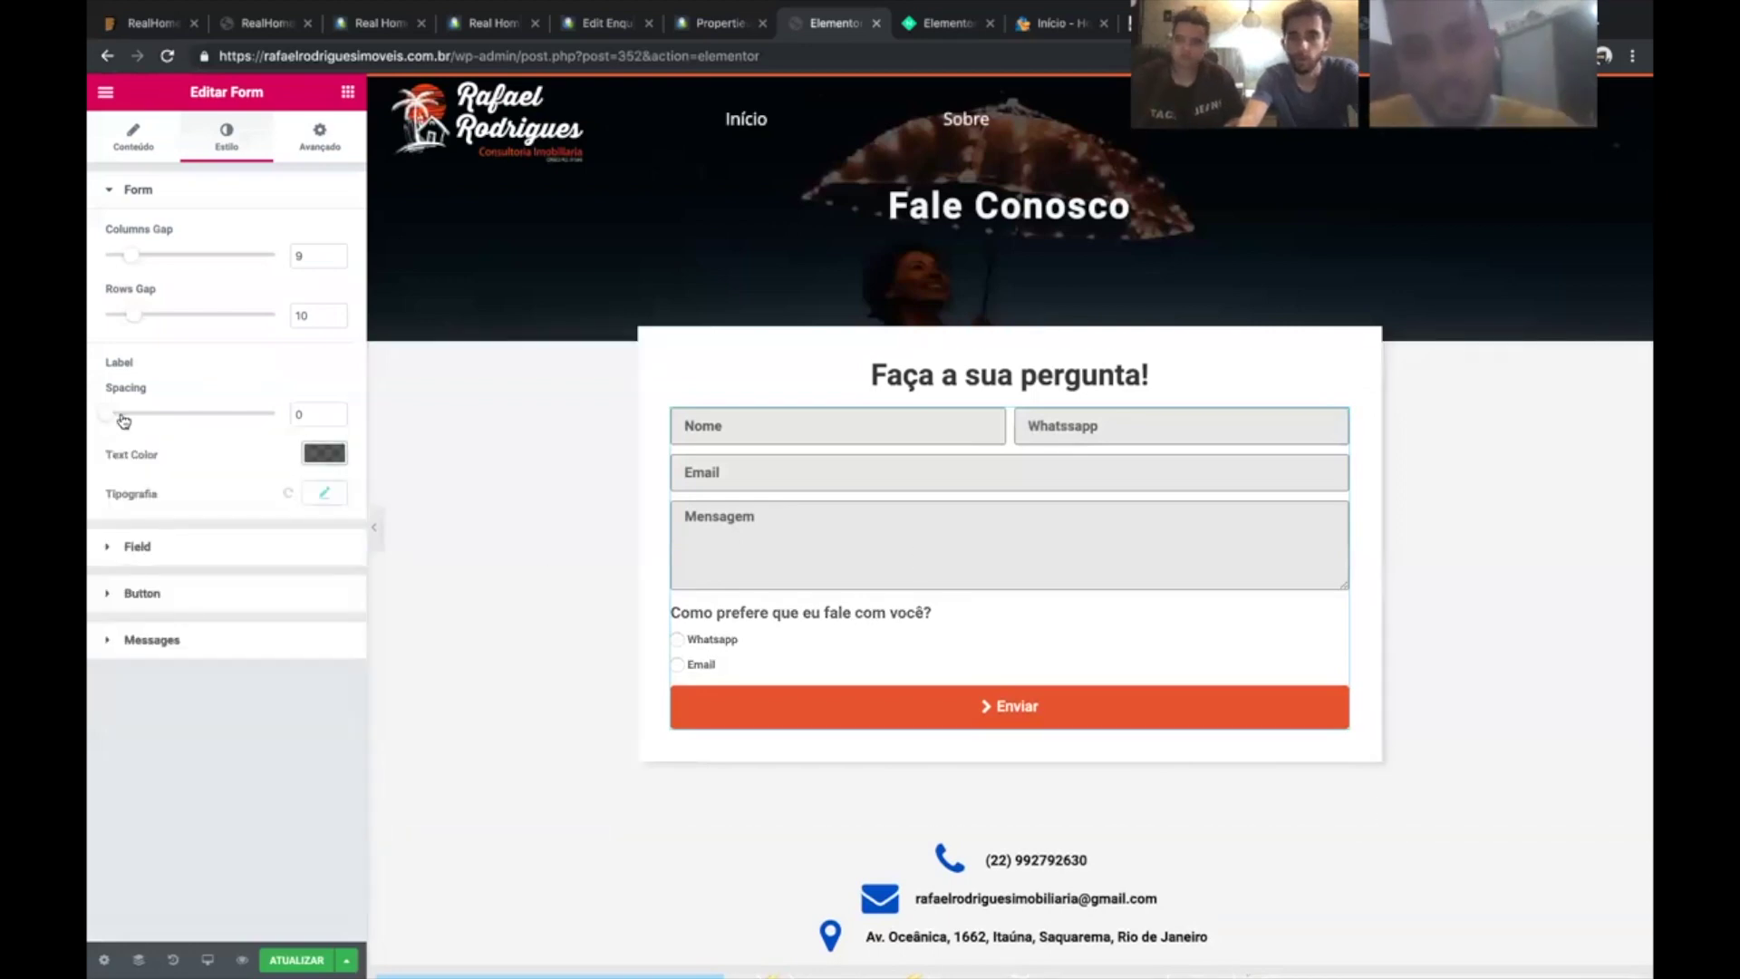
- Adjust the label spacing and widen the form's rows gap to 13
left_click_drag(123, 419, 105, 417)
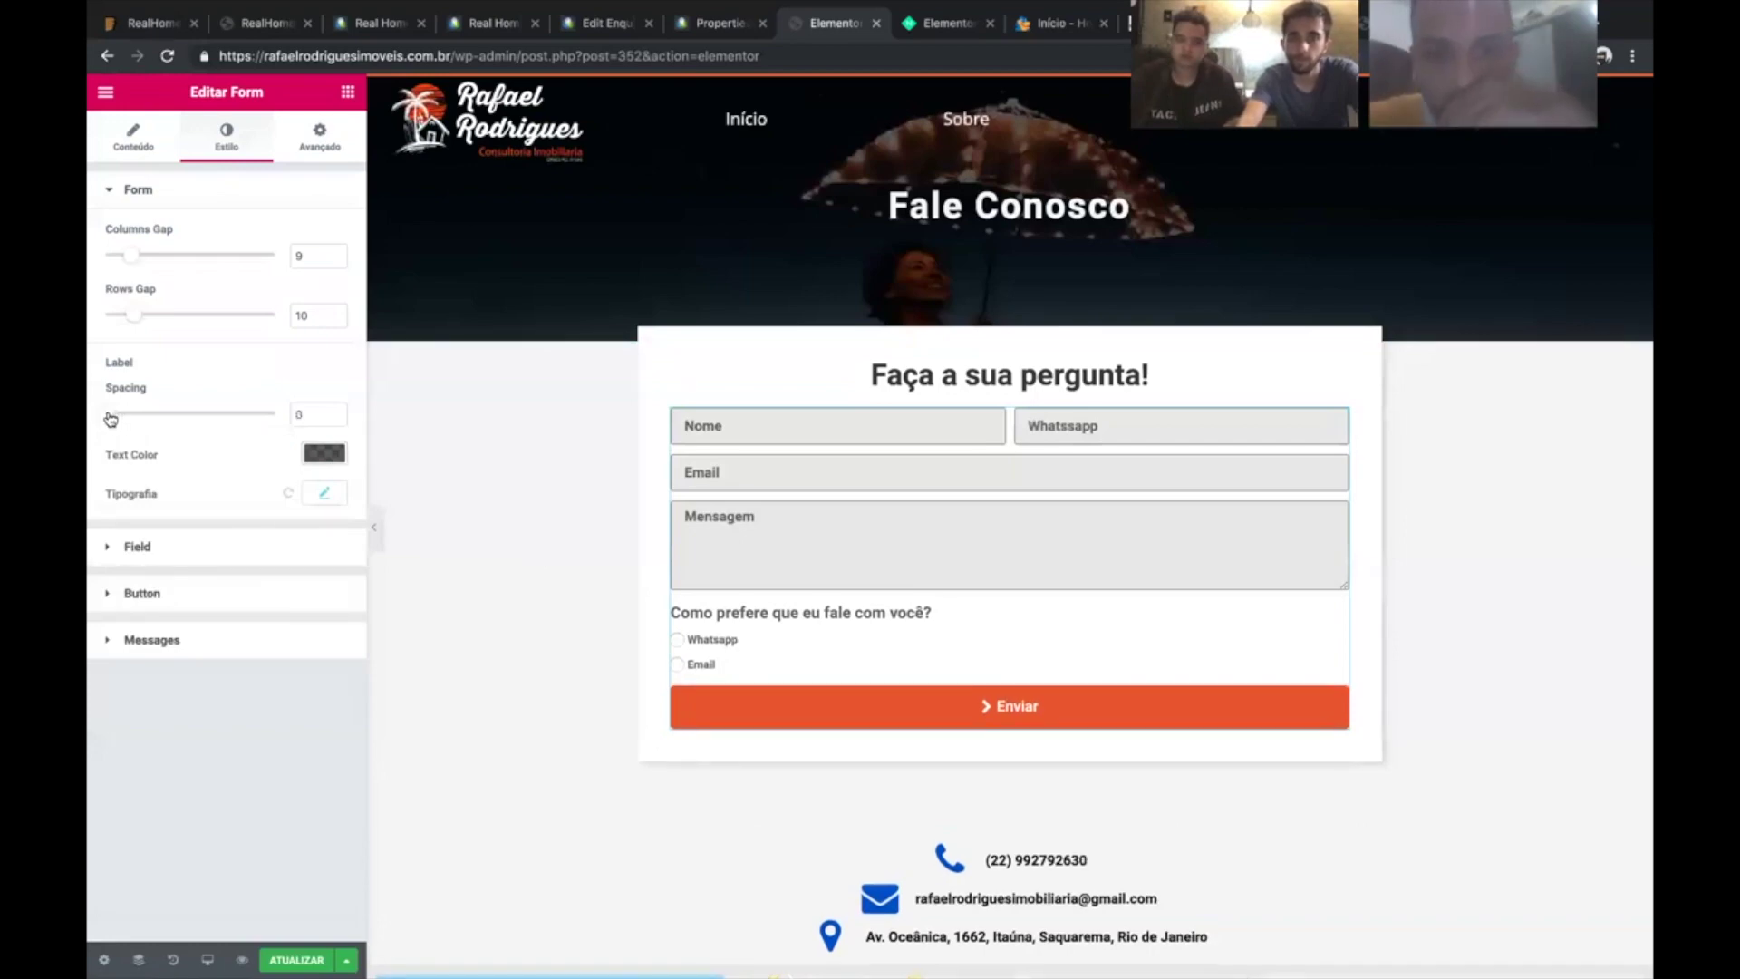
left_click(149, 315)
left_click_drag(151, 317, 140, 315)
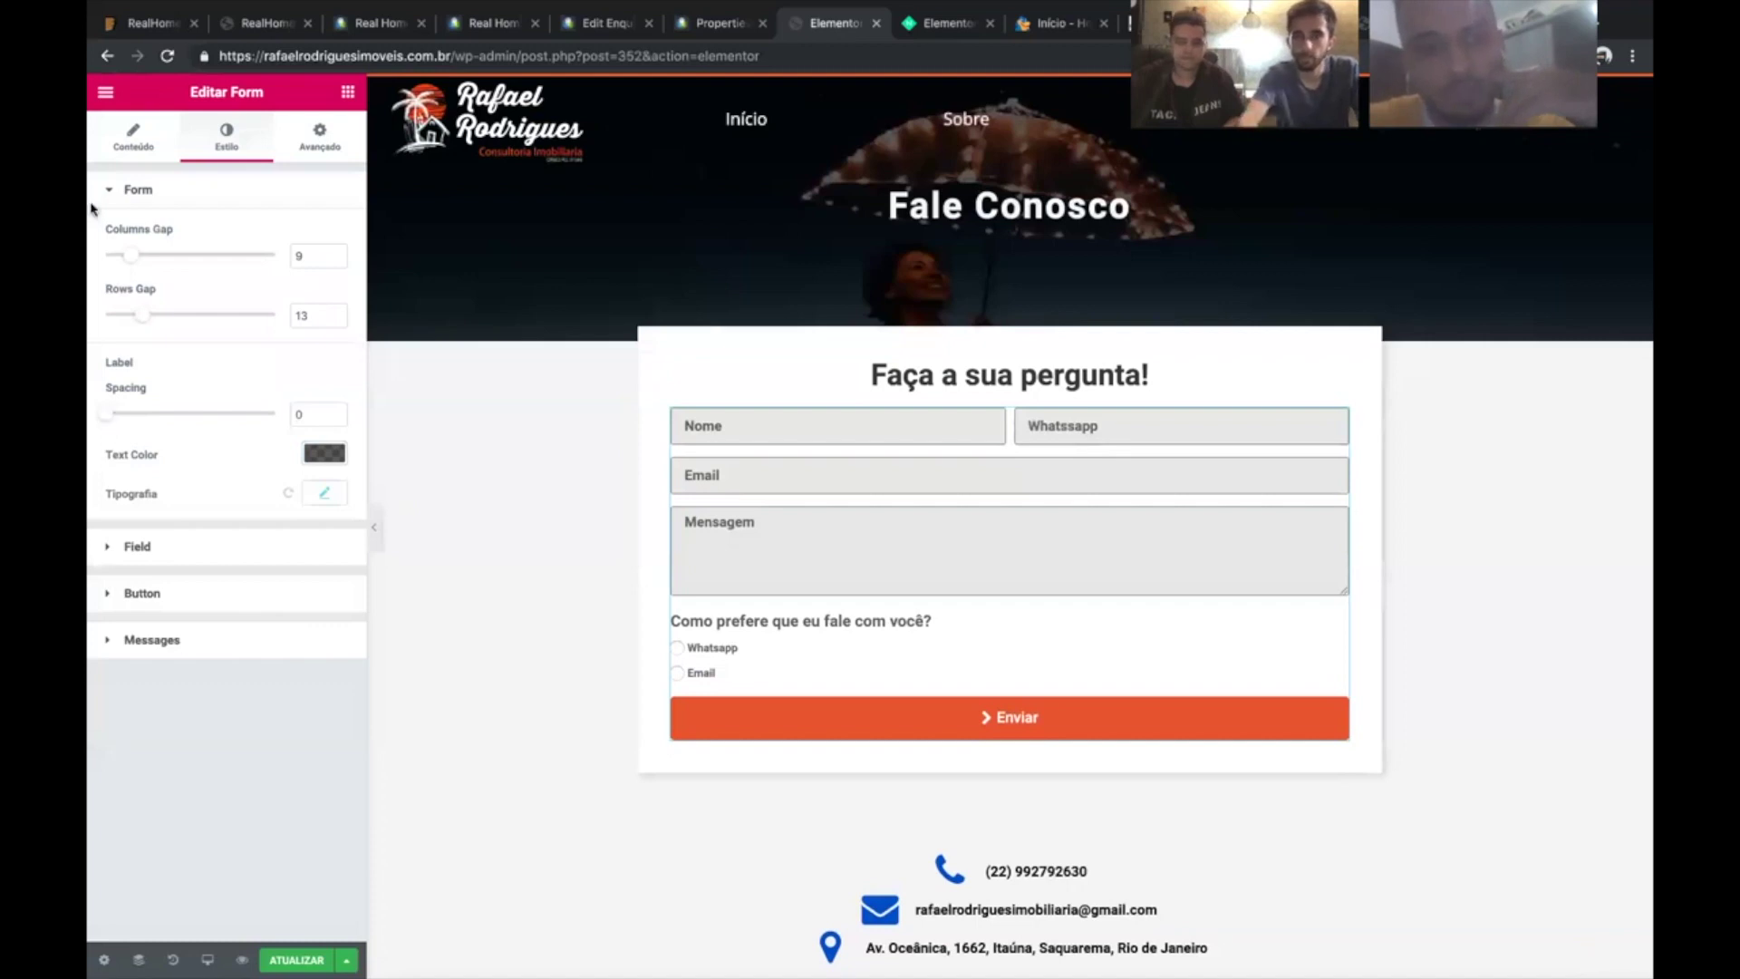
left_click(132, 140)
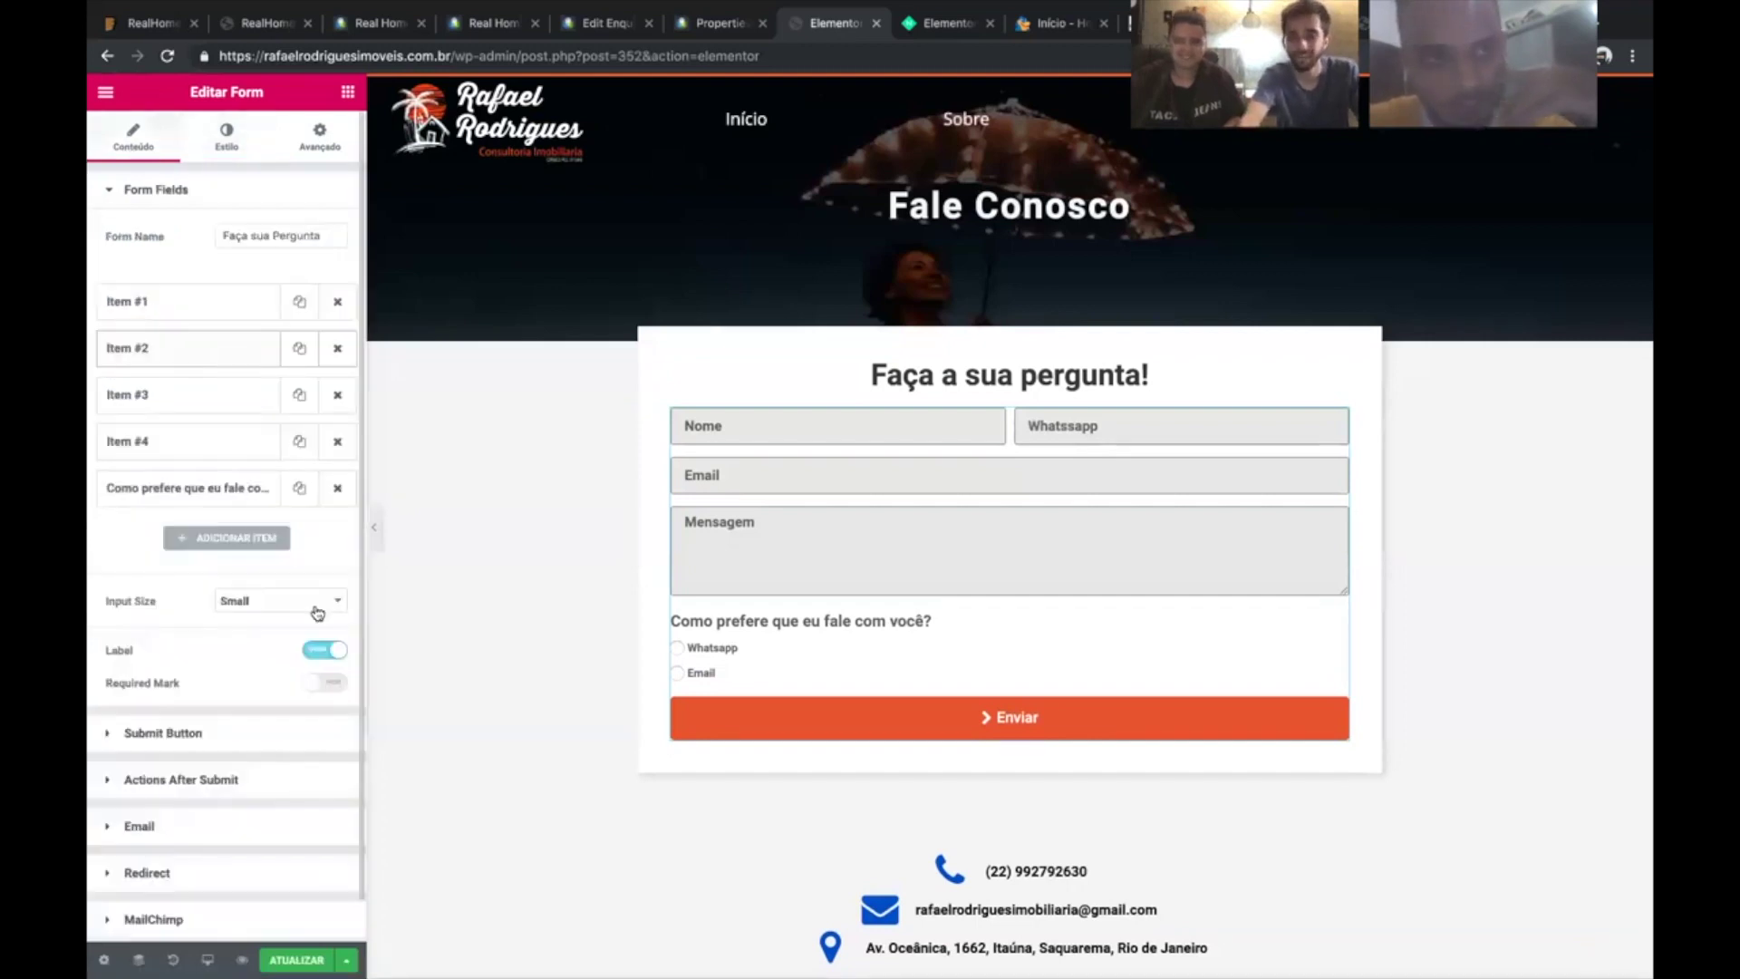
- Turn on the Required Mark and make the contact preference question not required
left_click(324, 682)
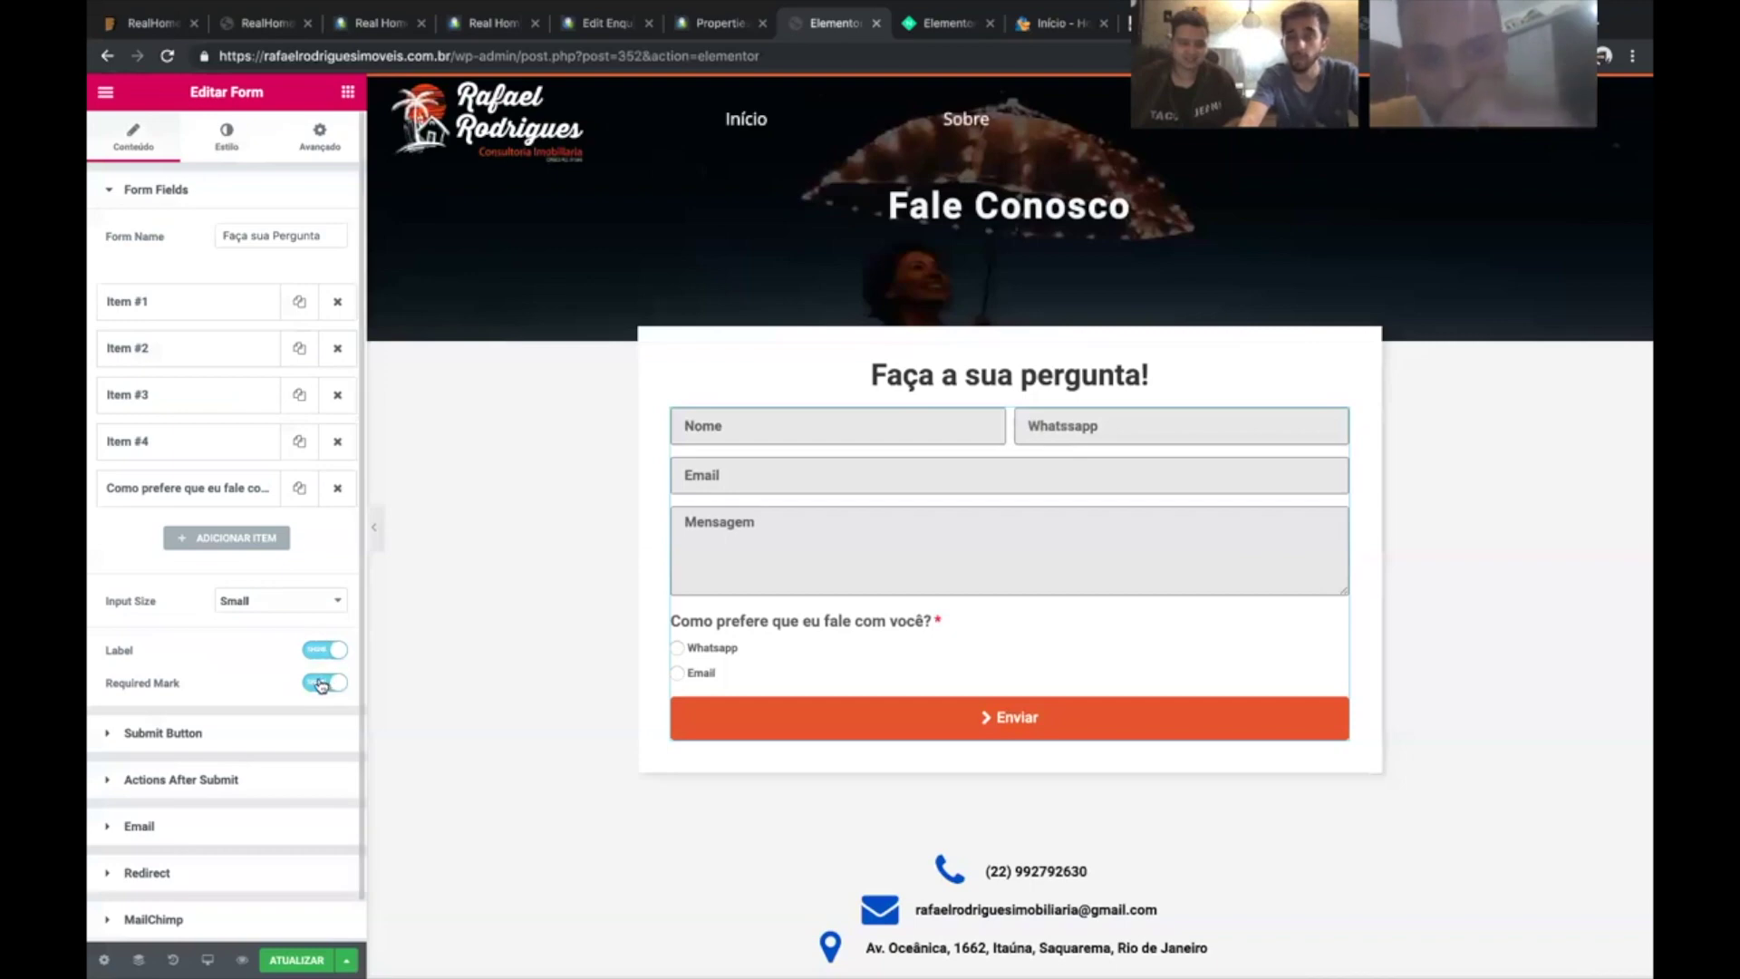
left_click(322, 684)
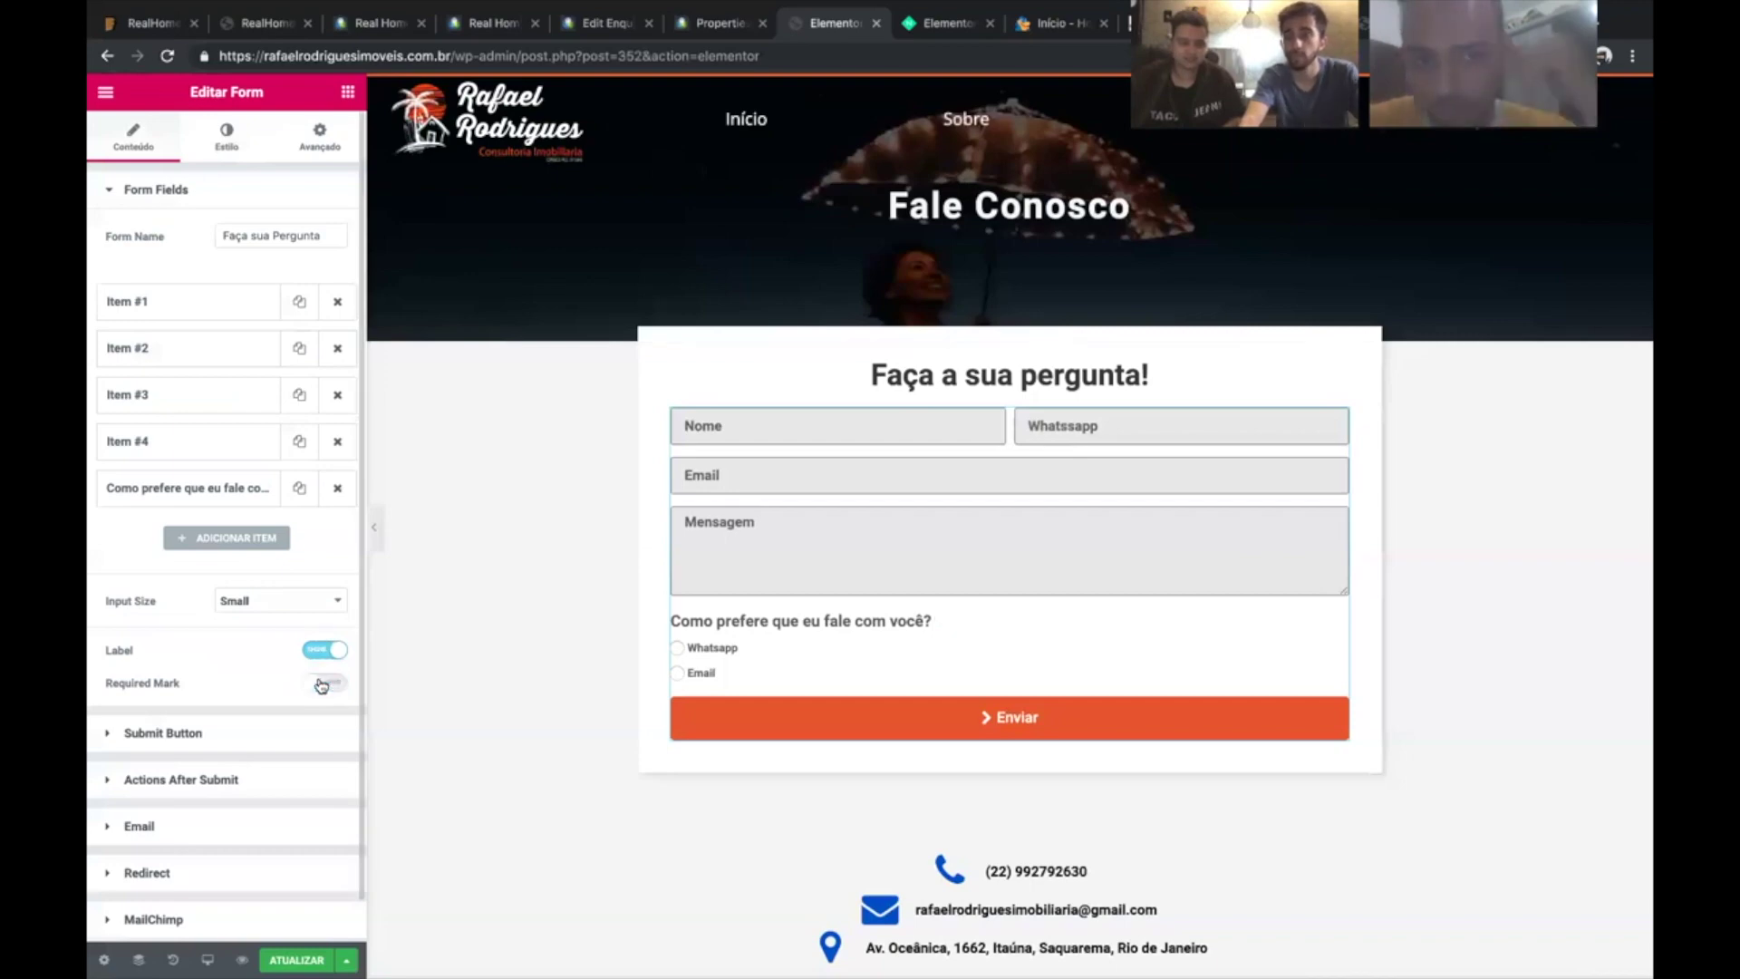
left_click(322, 685)
left_click(181, 489)
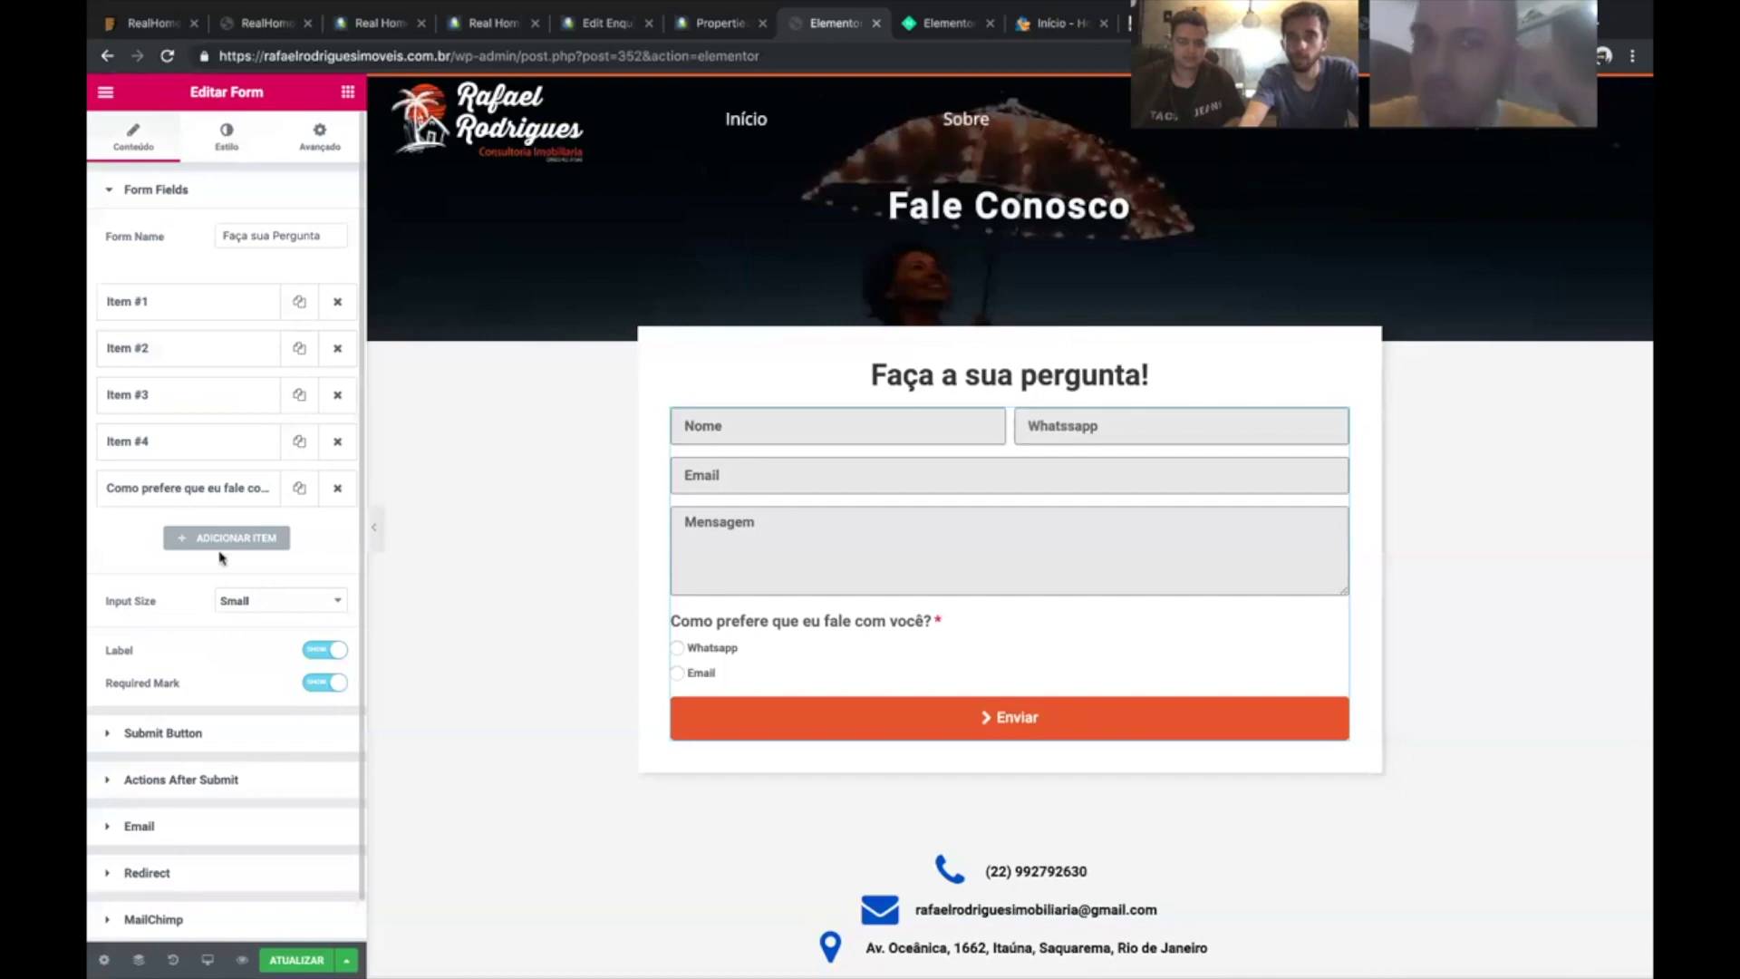
scroll(206, 634, "down", 1)
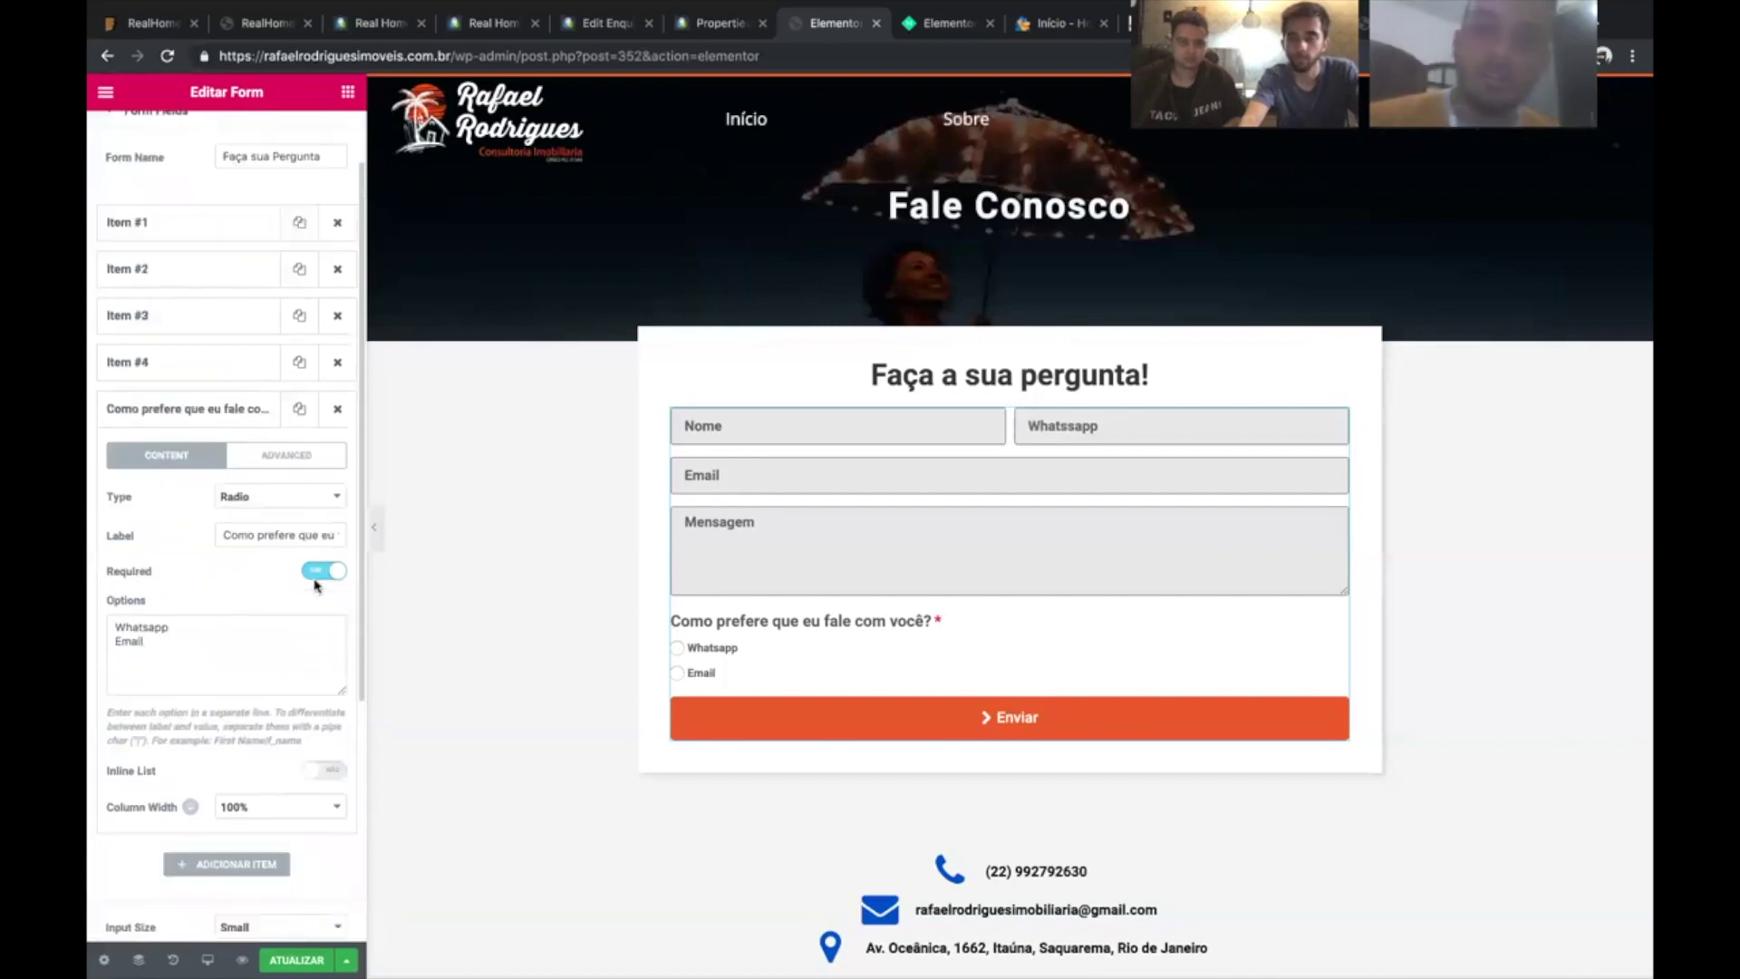
left_click(318, 578)
left_click(200, 422)
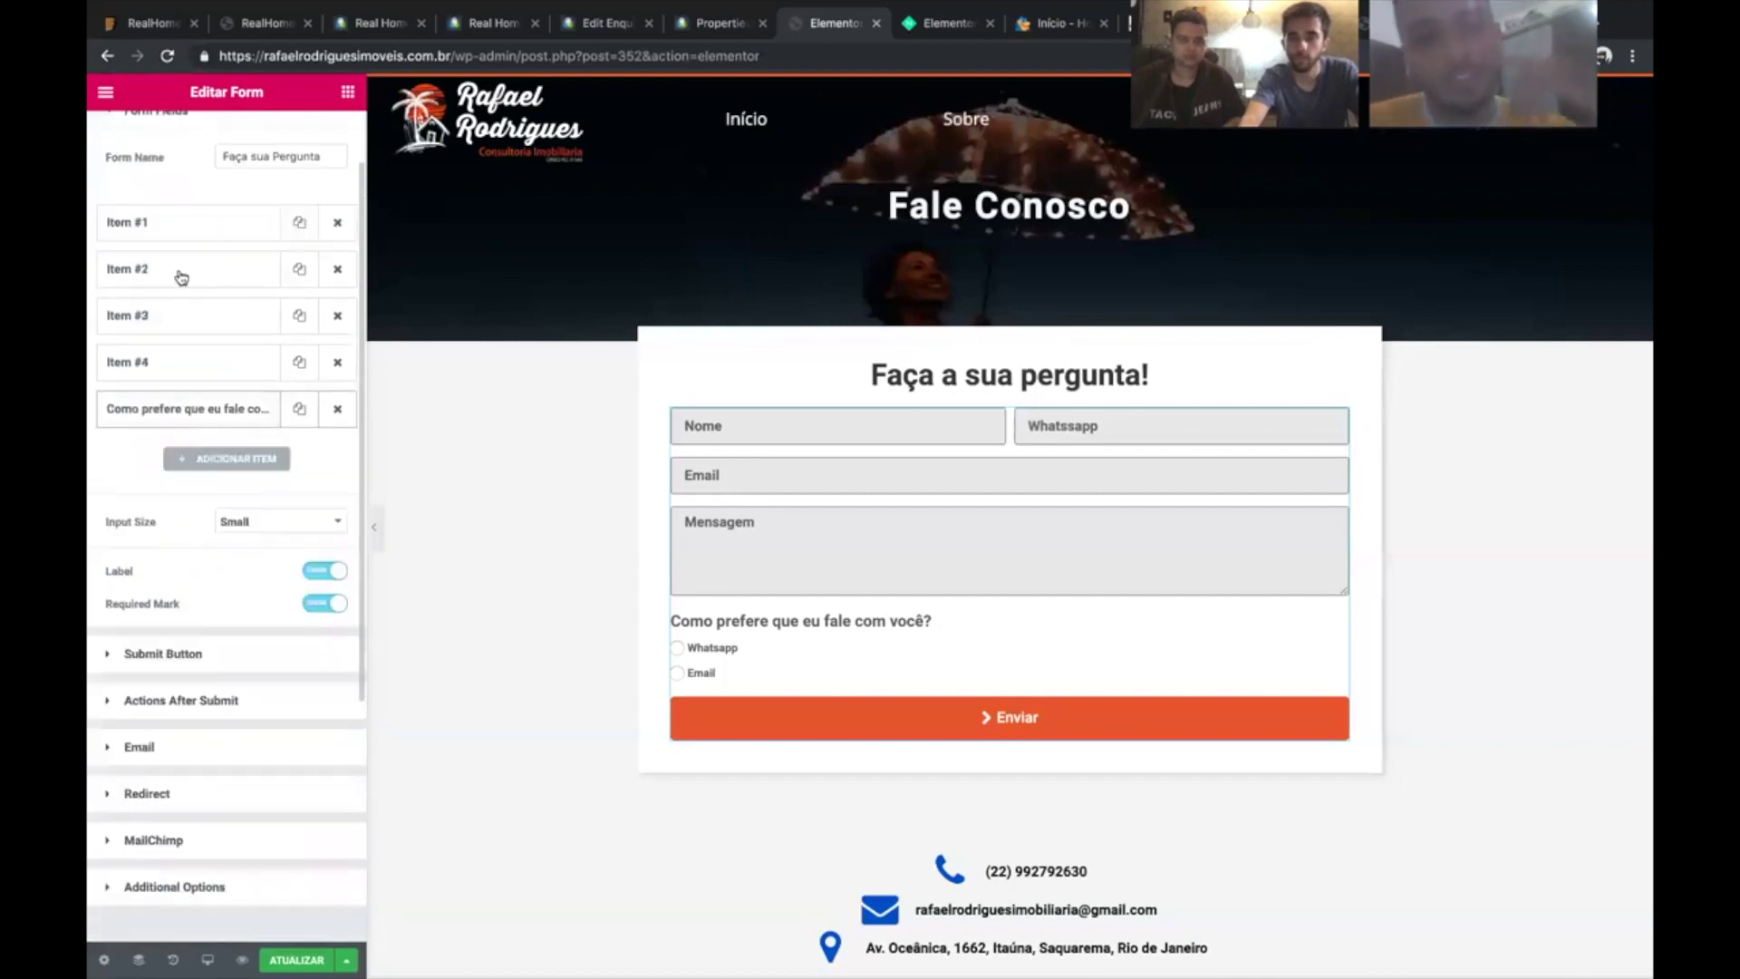
- Review the Whatsapp field settings and save the page with ATUALIZAR
left_click(181, 269)
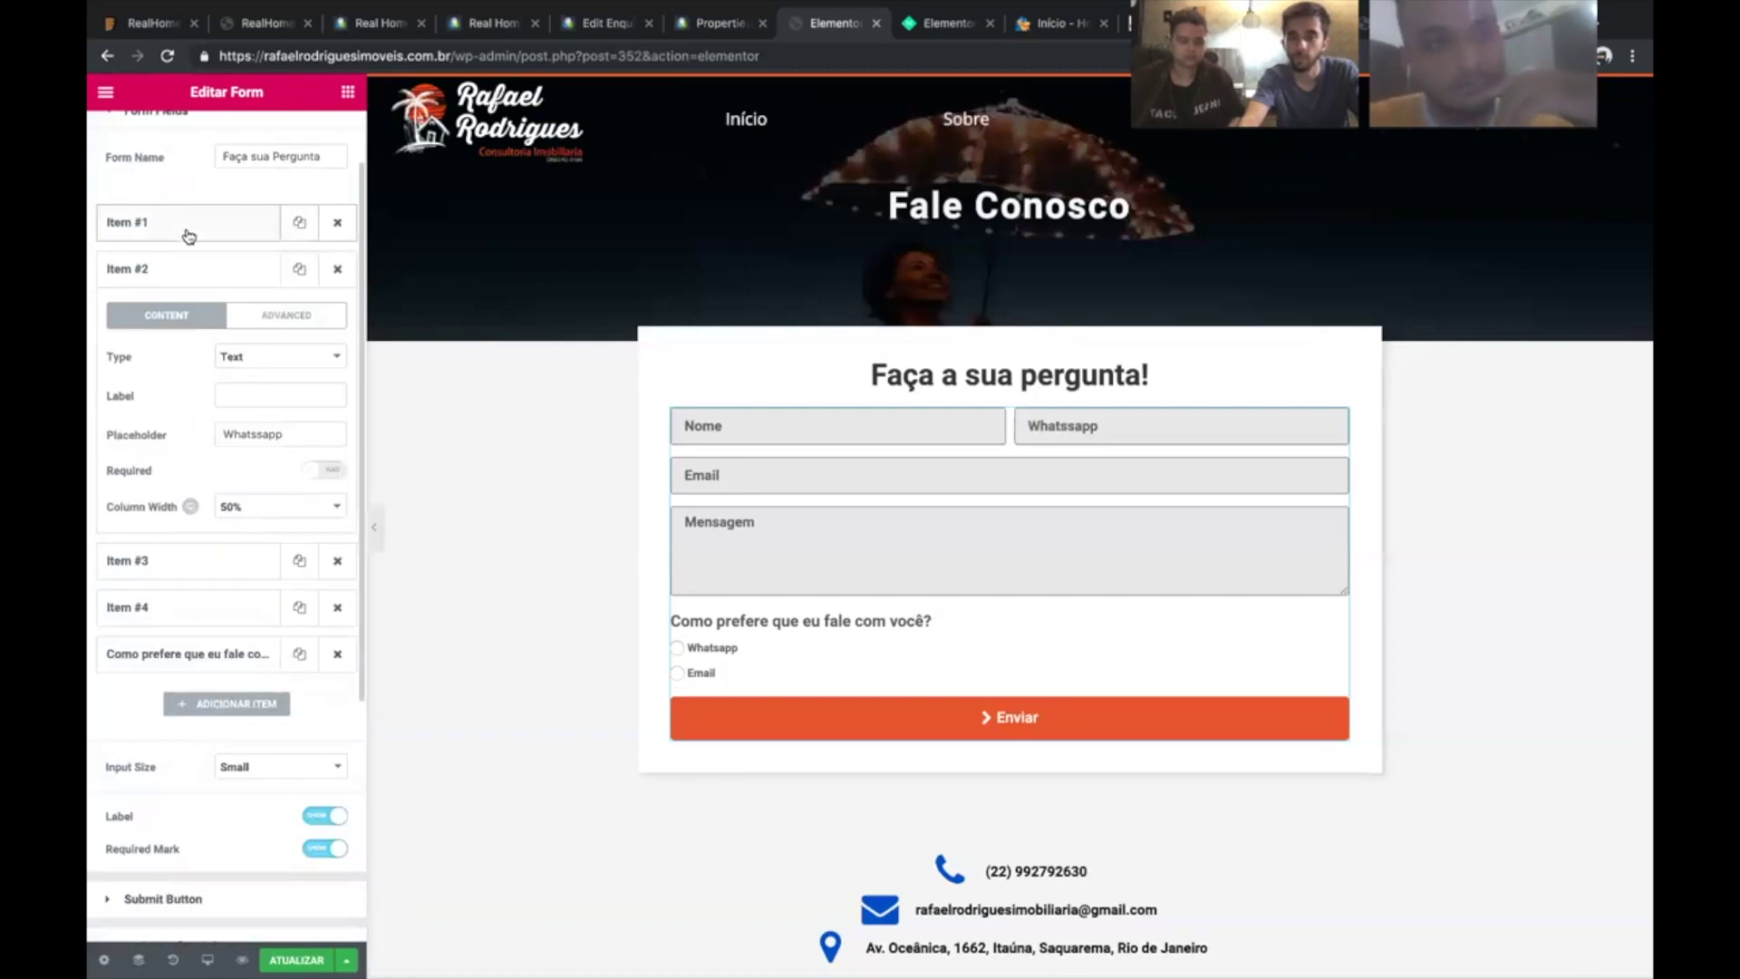
left_click(186, 269)
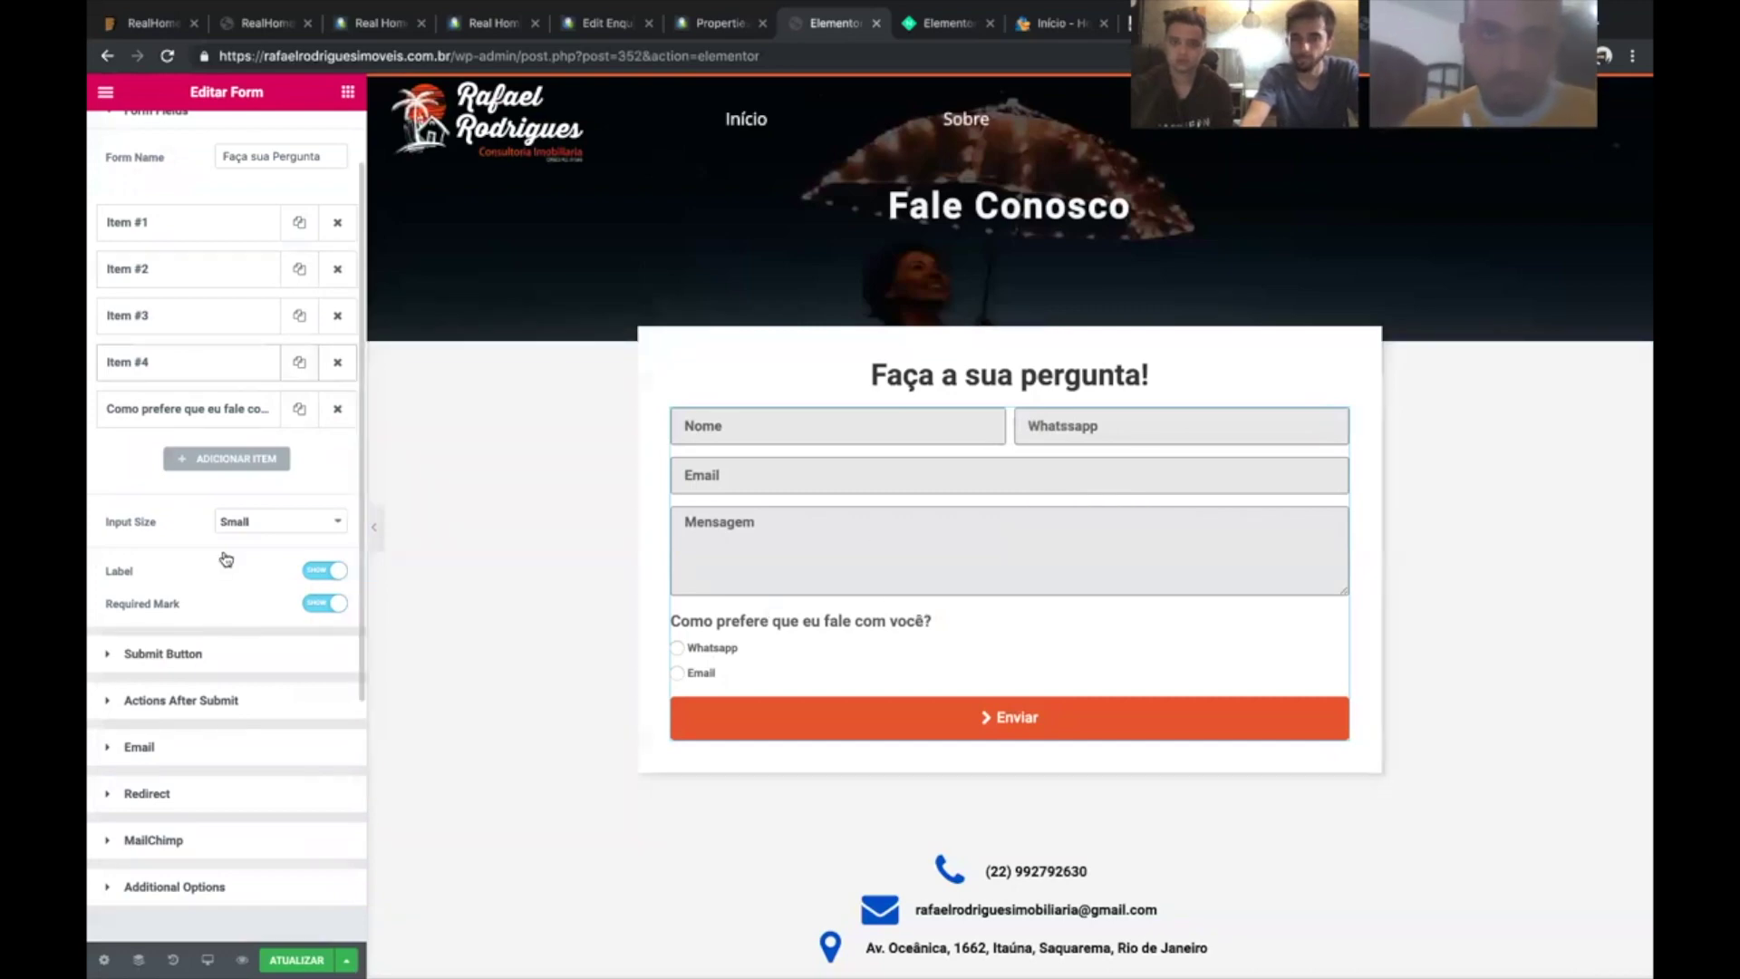
scroll(226, 559, "up", 1)
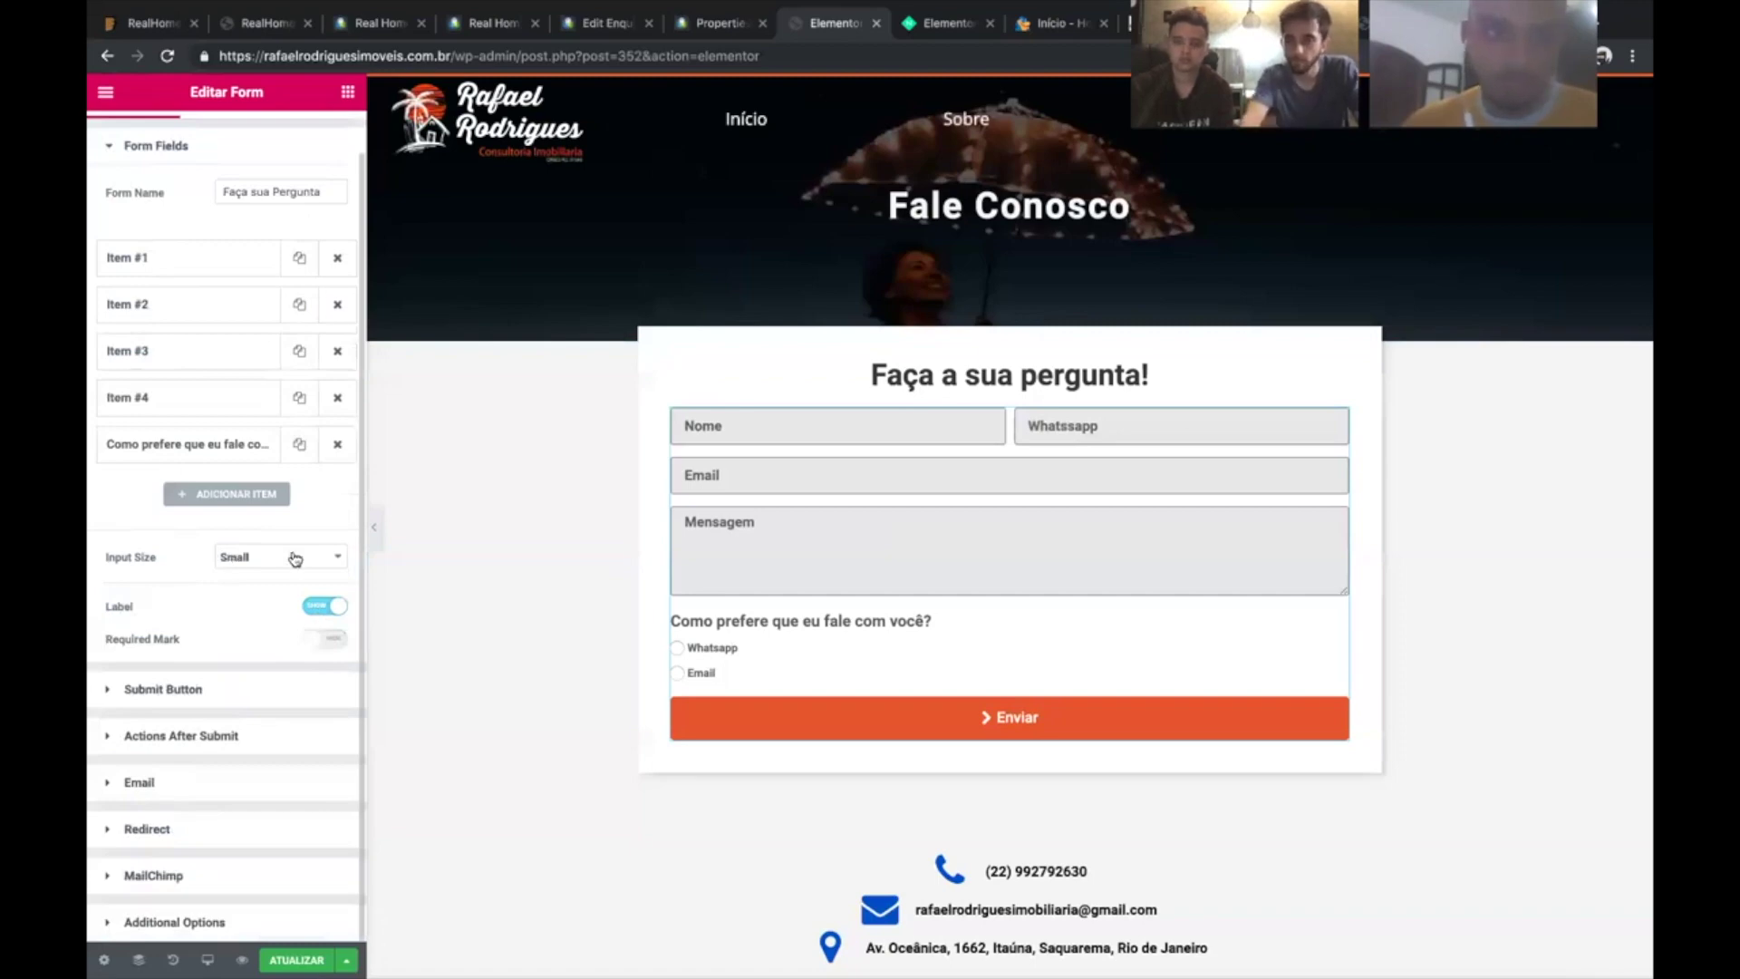
scroll(547, 733, "down", 2)
scroll(548, 733, "down", 4)
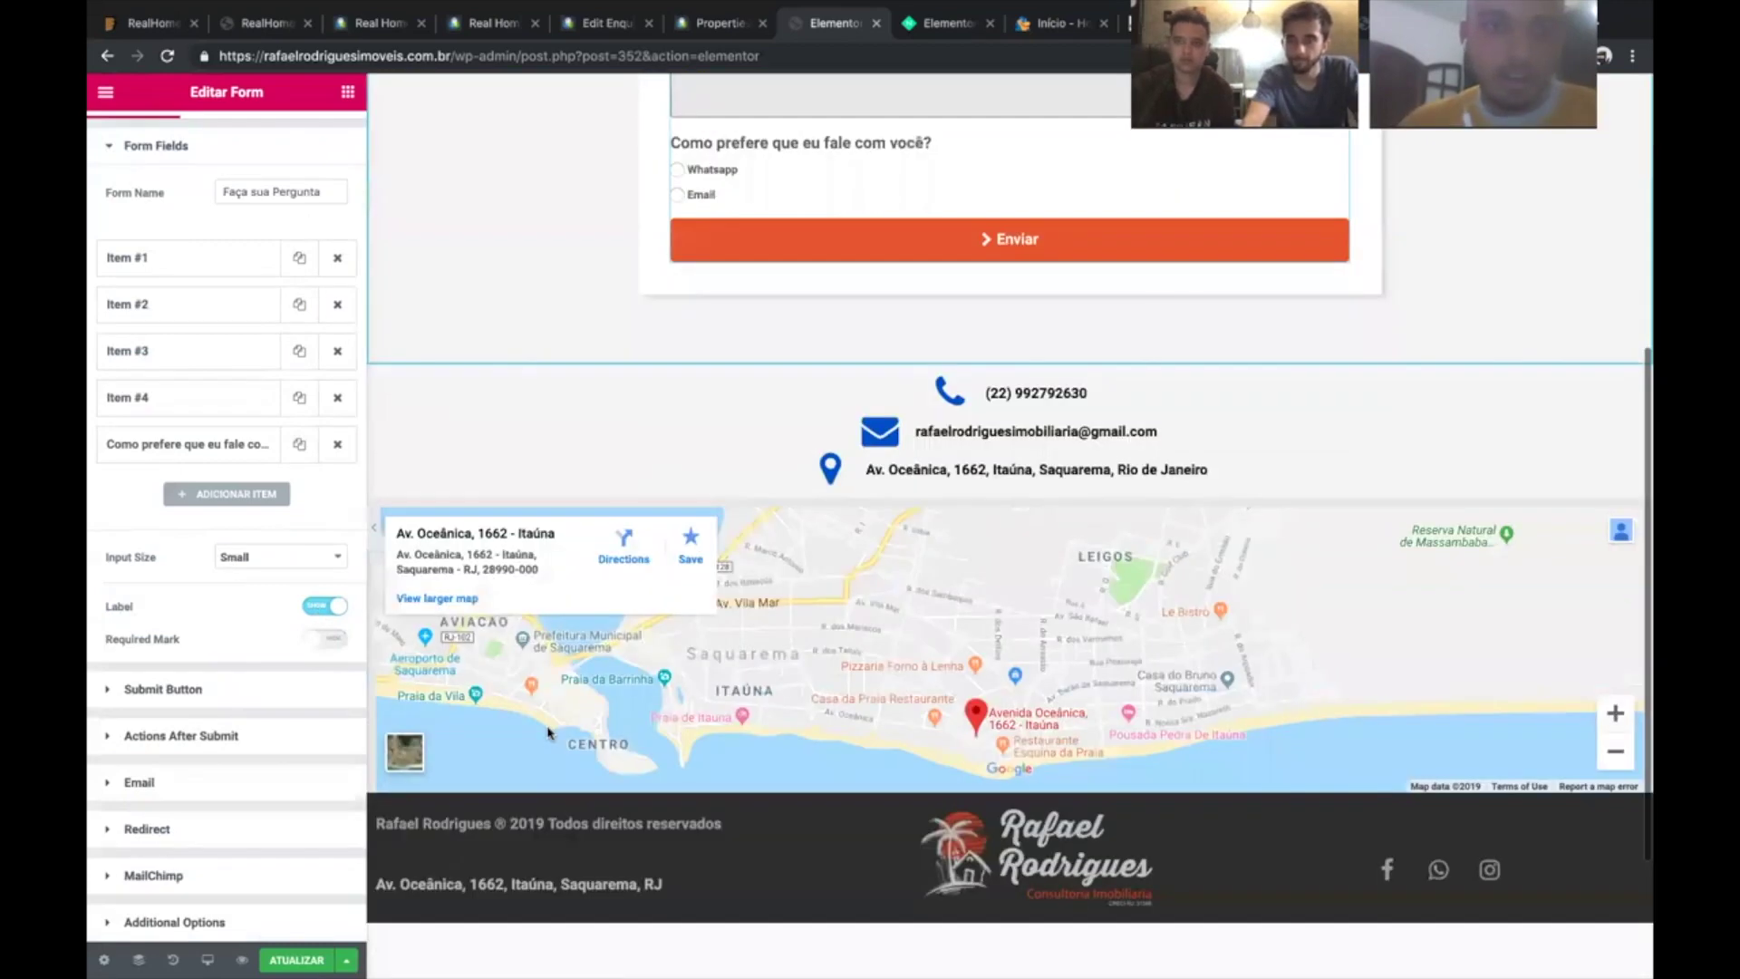
scroll(548, 733, "down", 2)
scroll(547, 734, "up", 8)
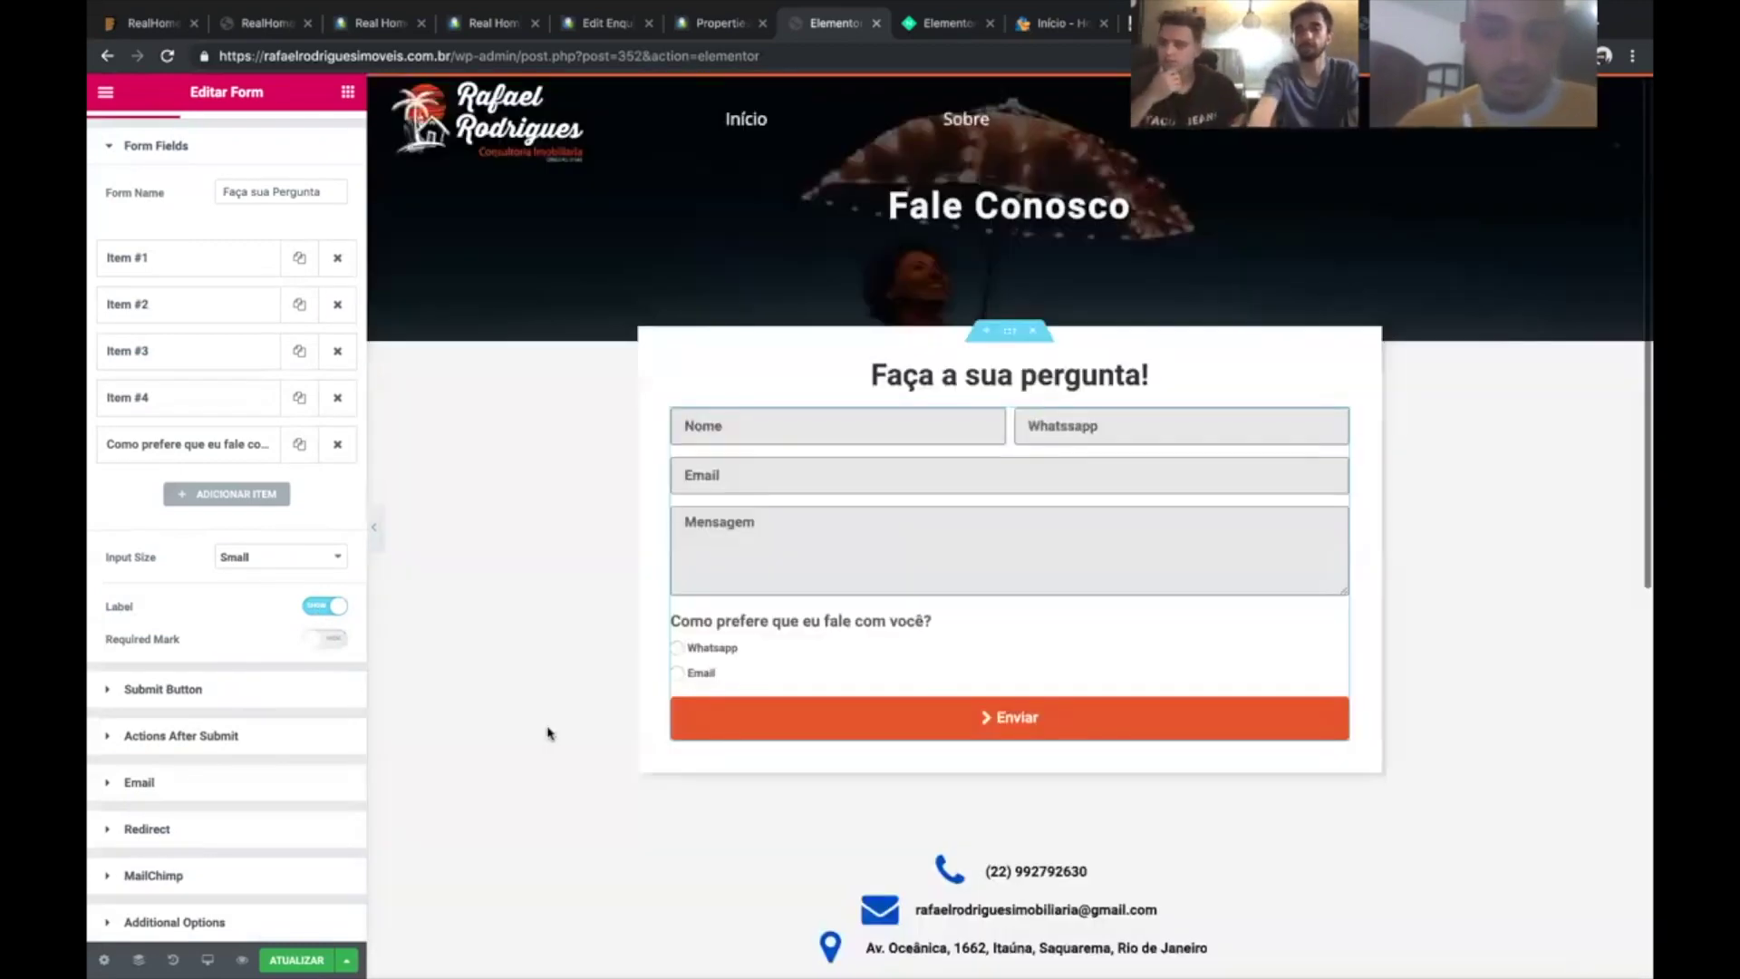
left_click(297, 959)
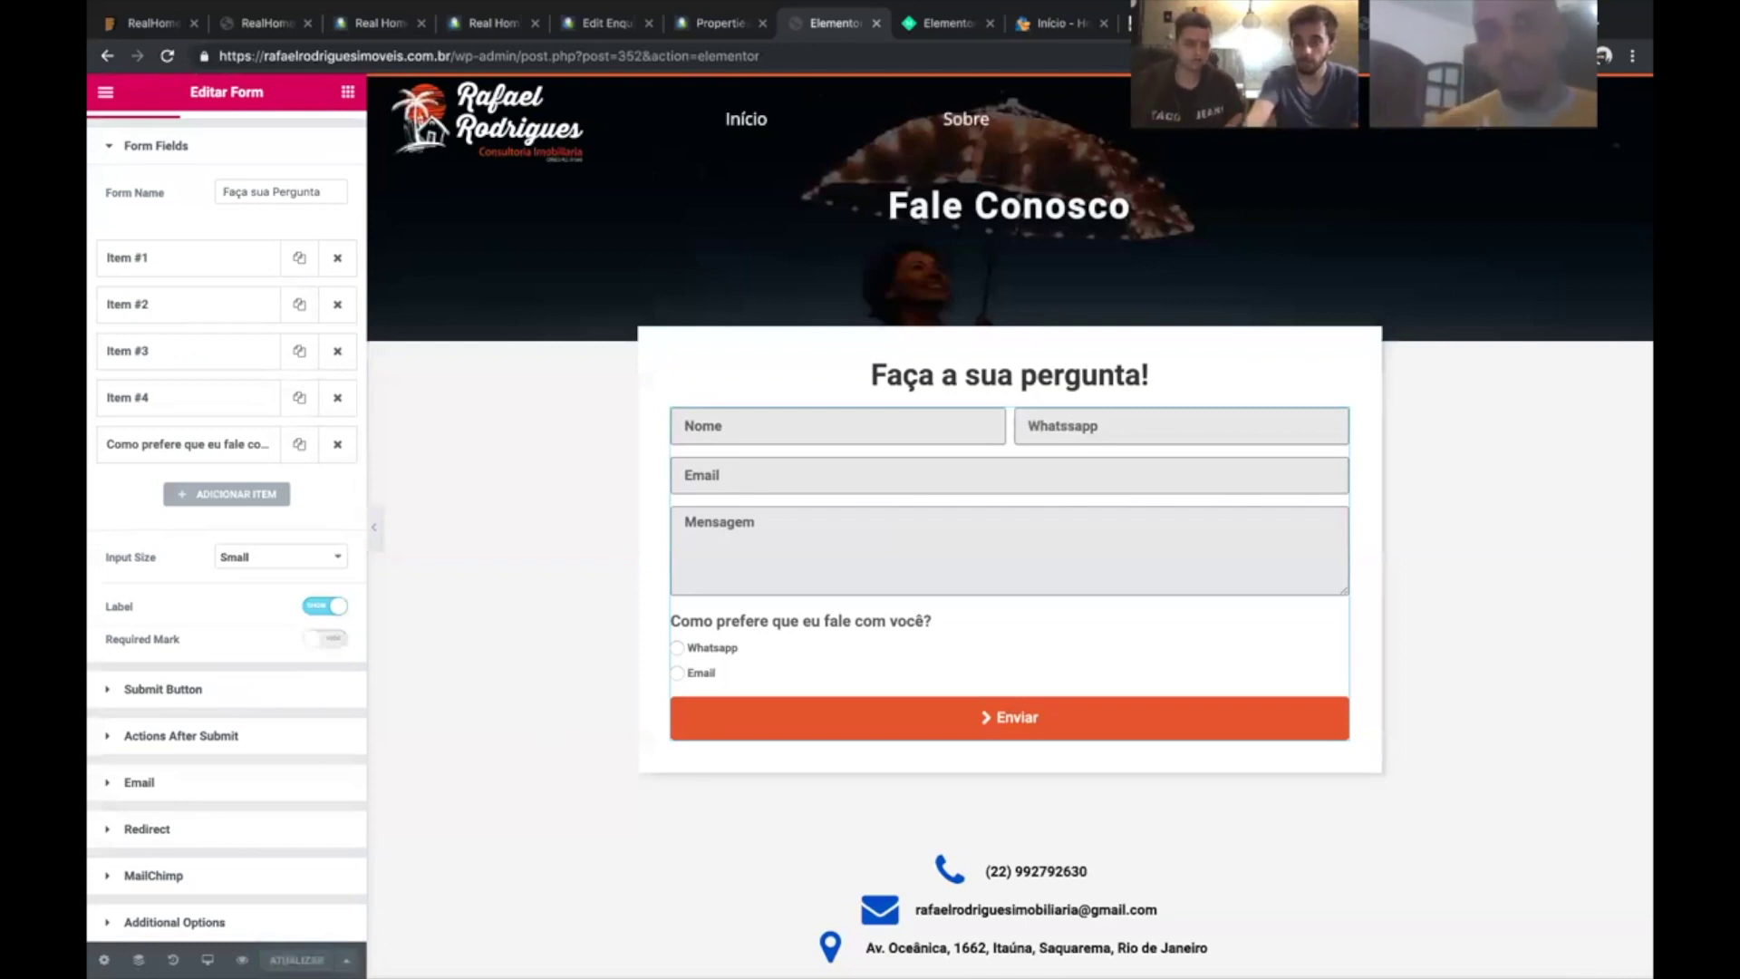
- Change the preference question to Checkbox type and tick Whatsapp and Email in the preview
left_click(181, 458)
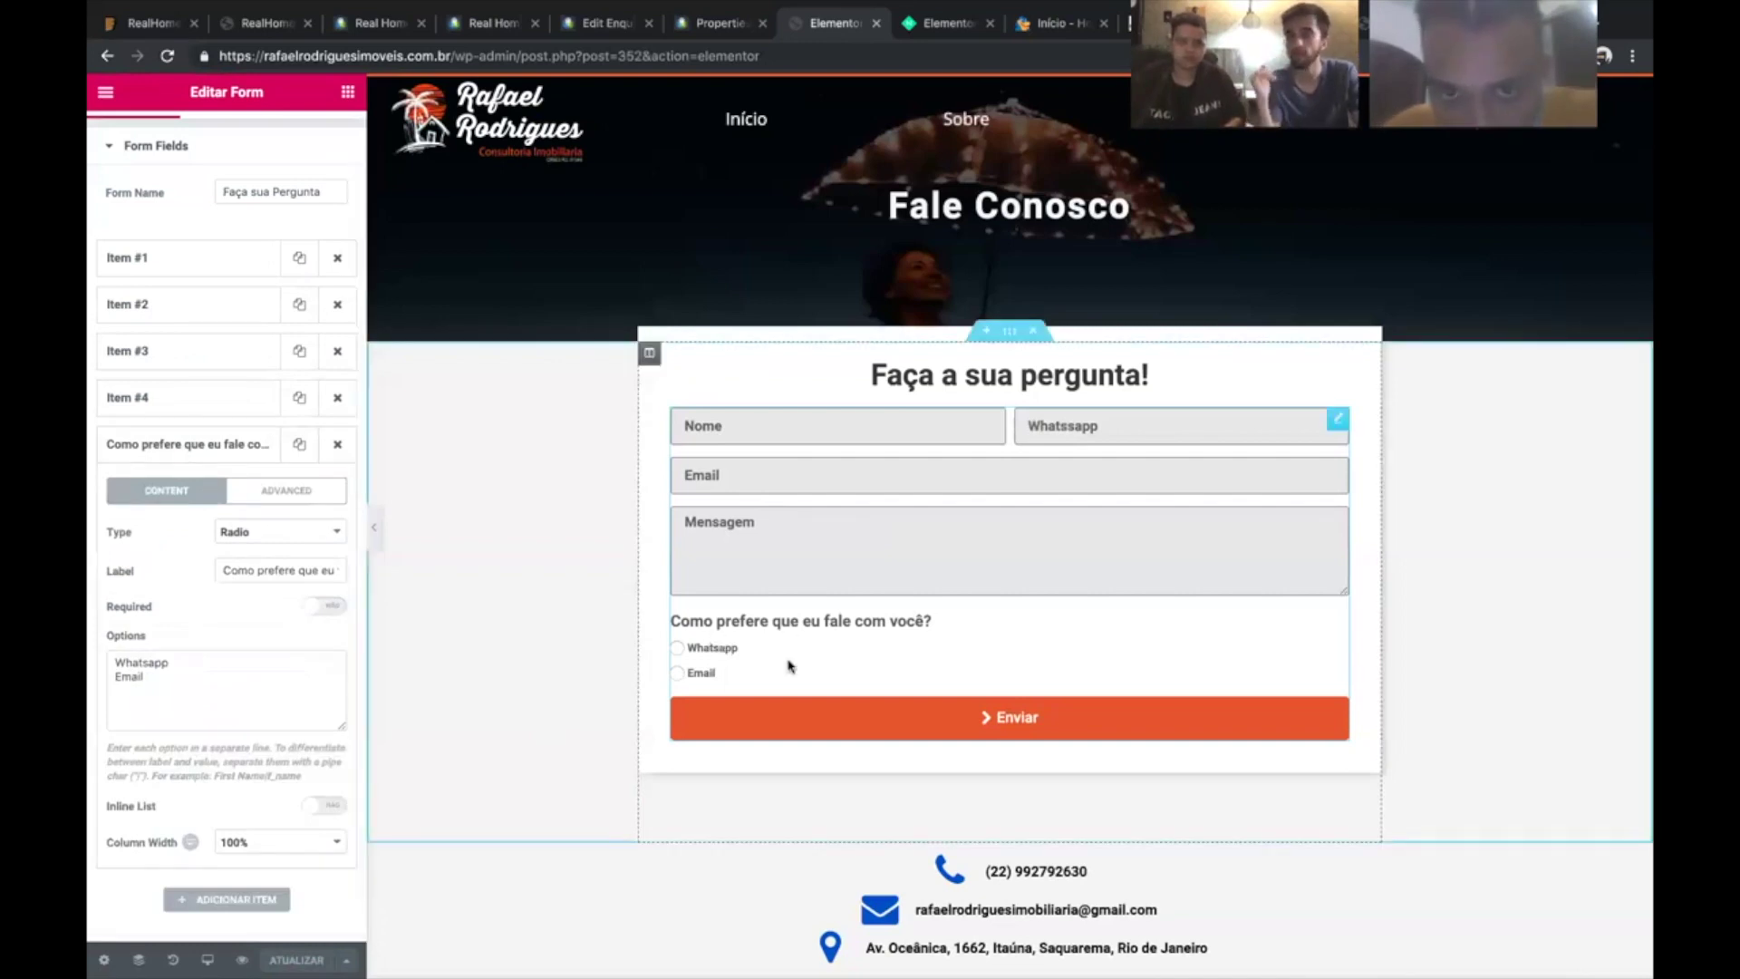
left_click(273, 539)
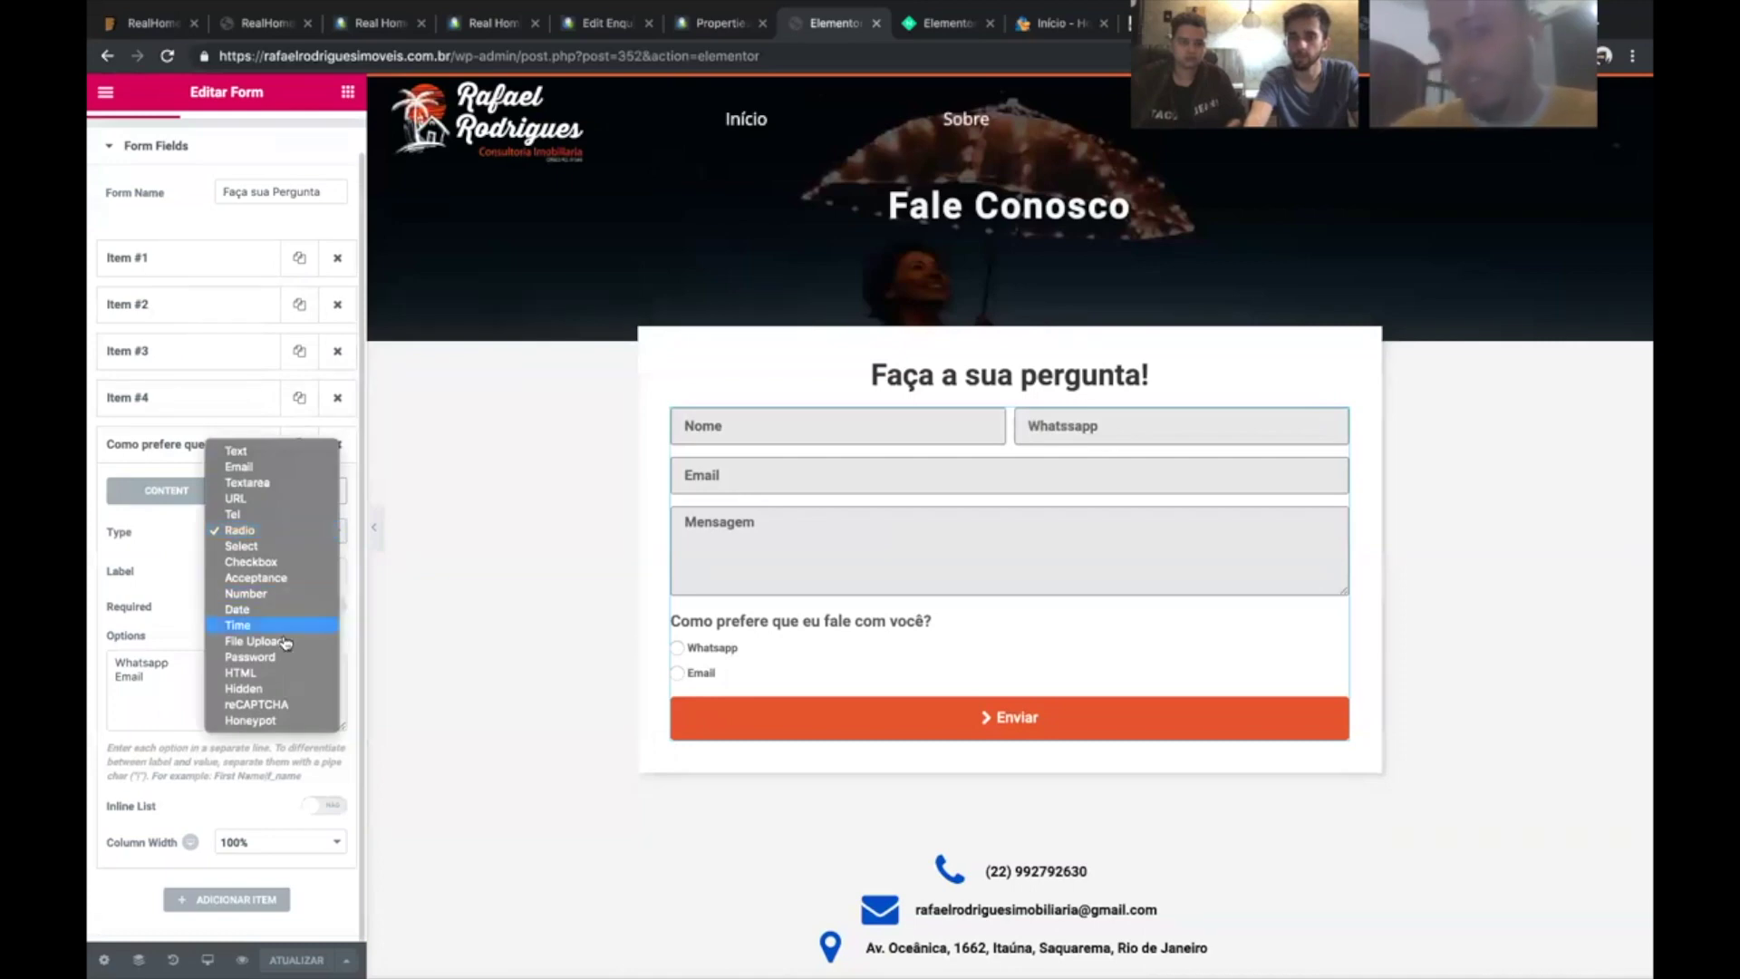
left_click(255, 567)
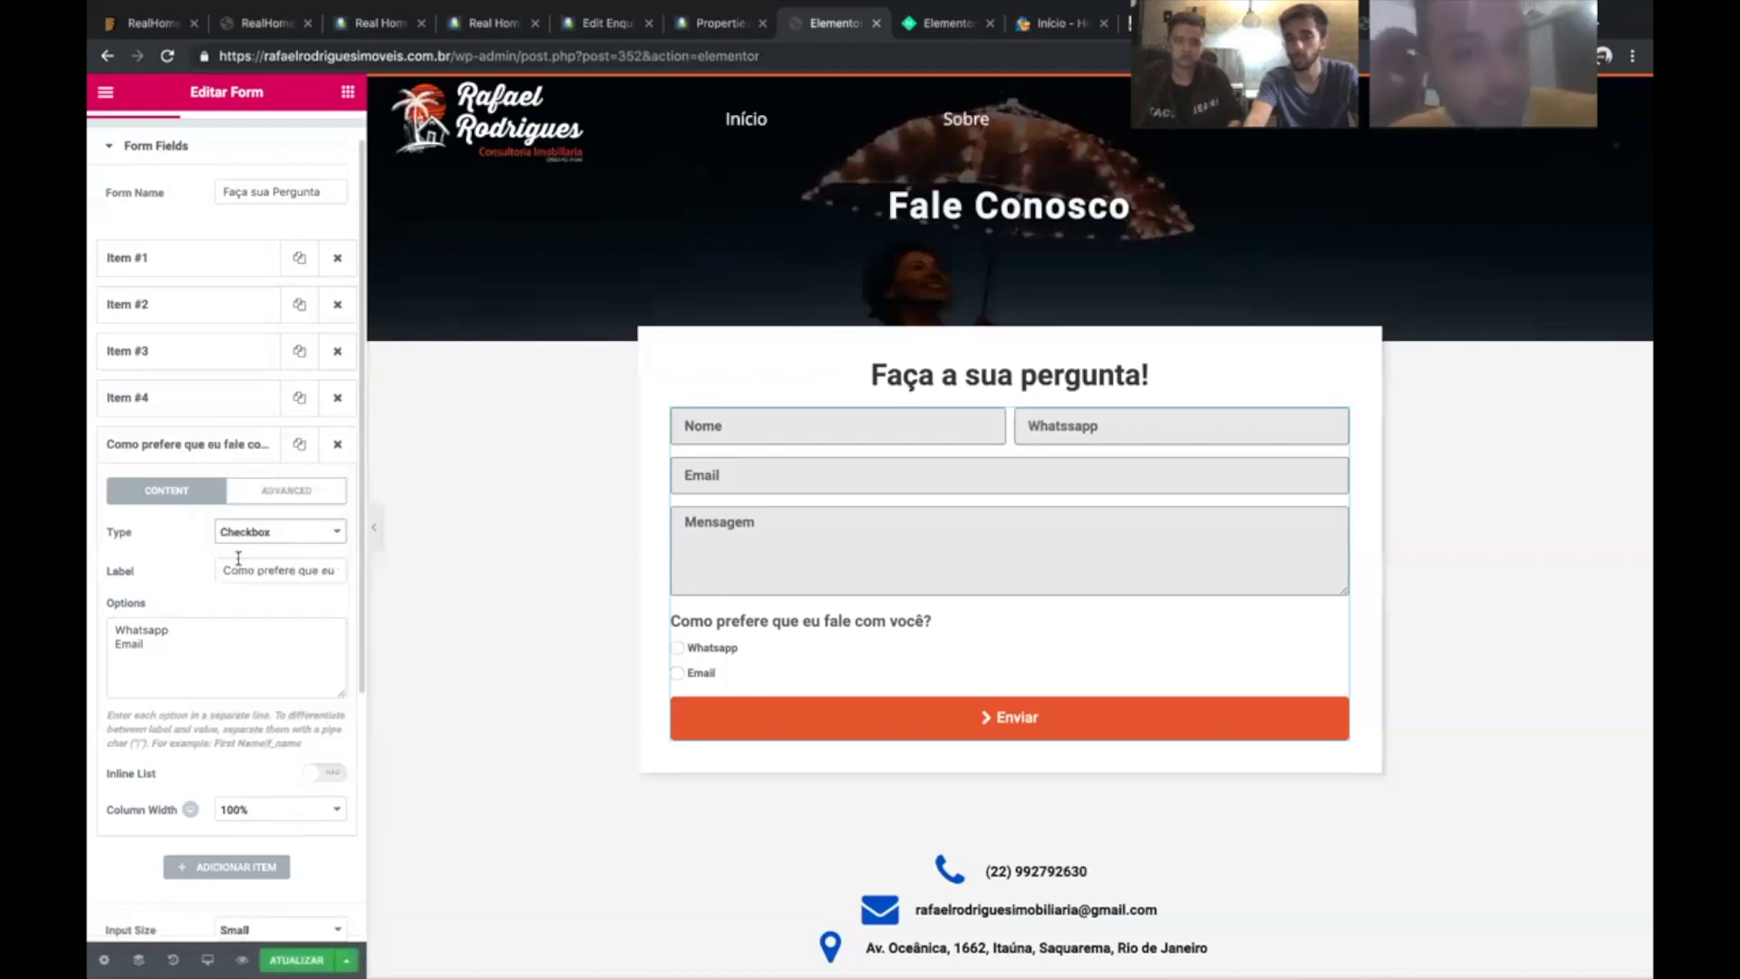
left_click(676, 647)
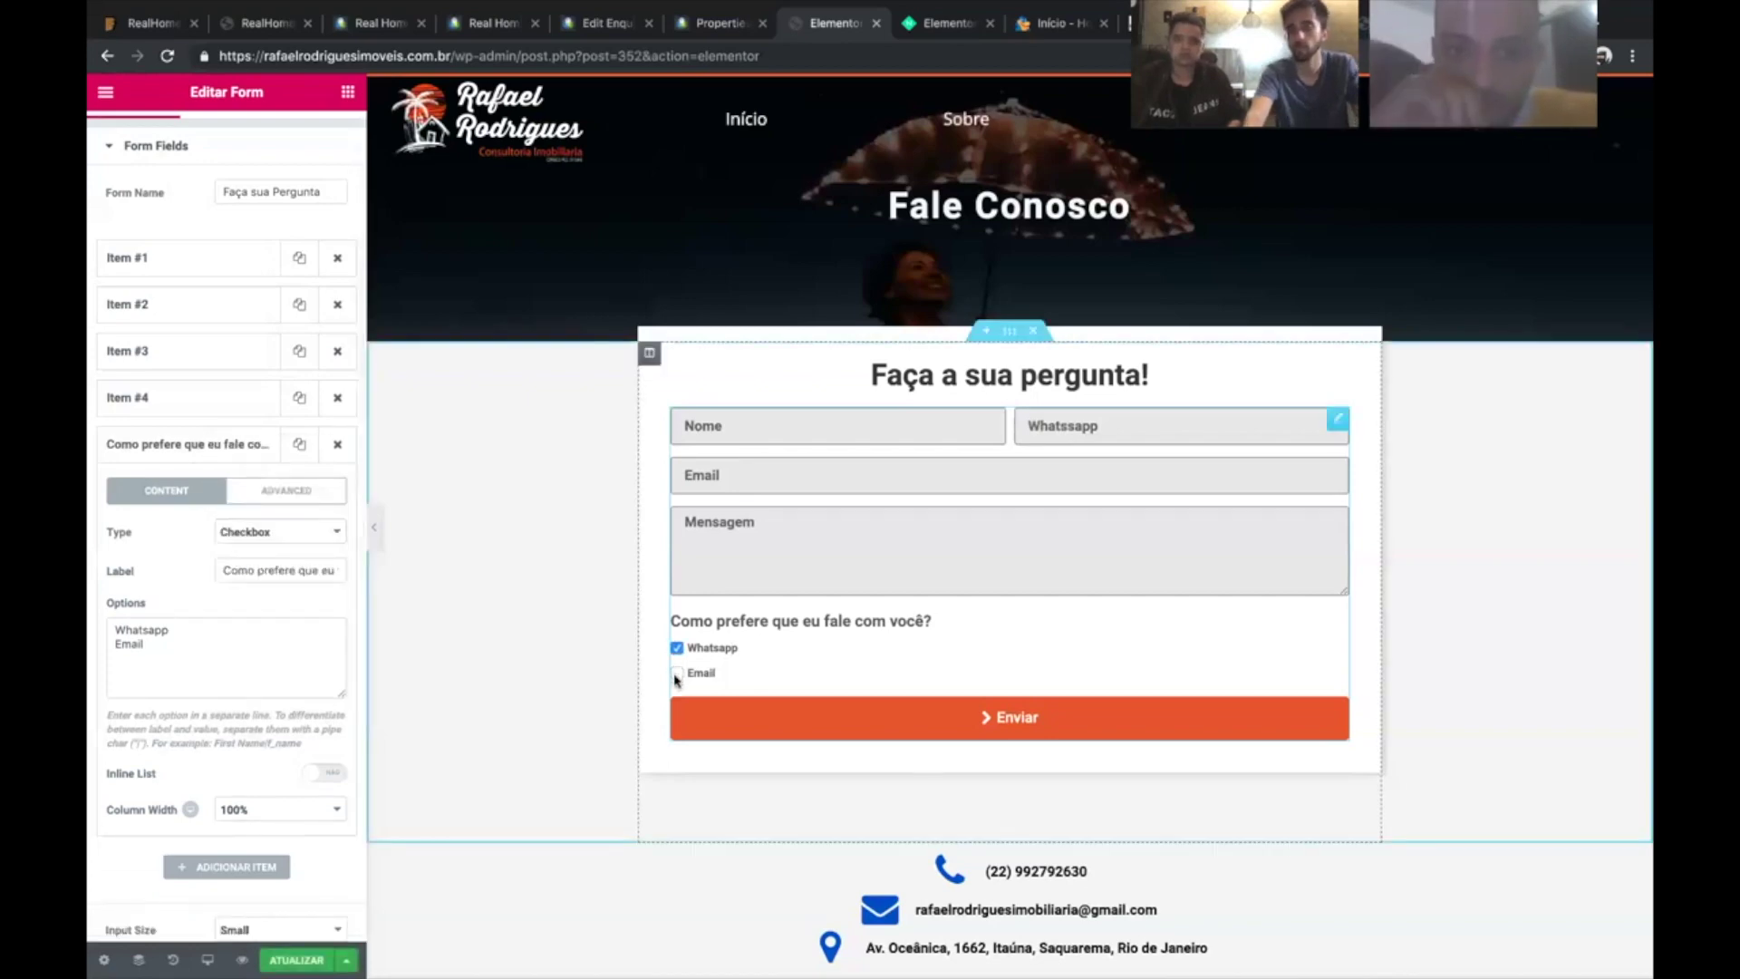
left_click(676, 673)
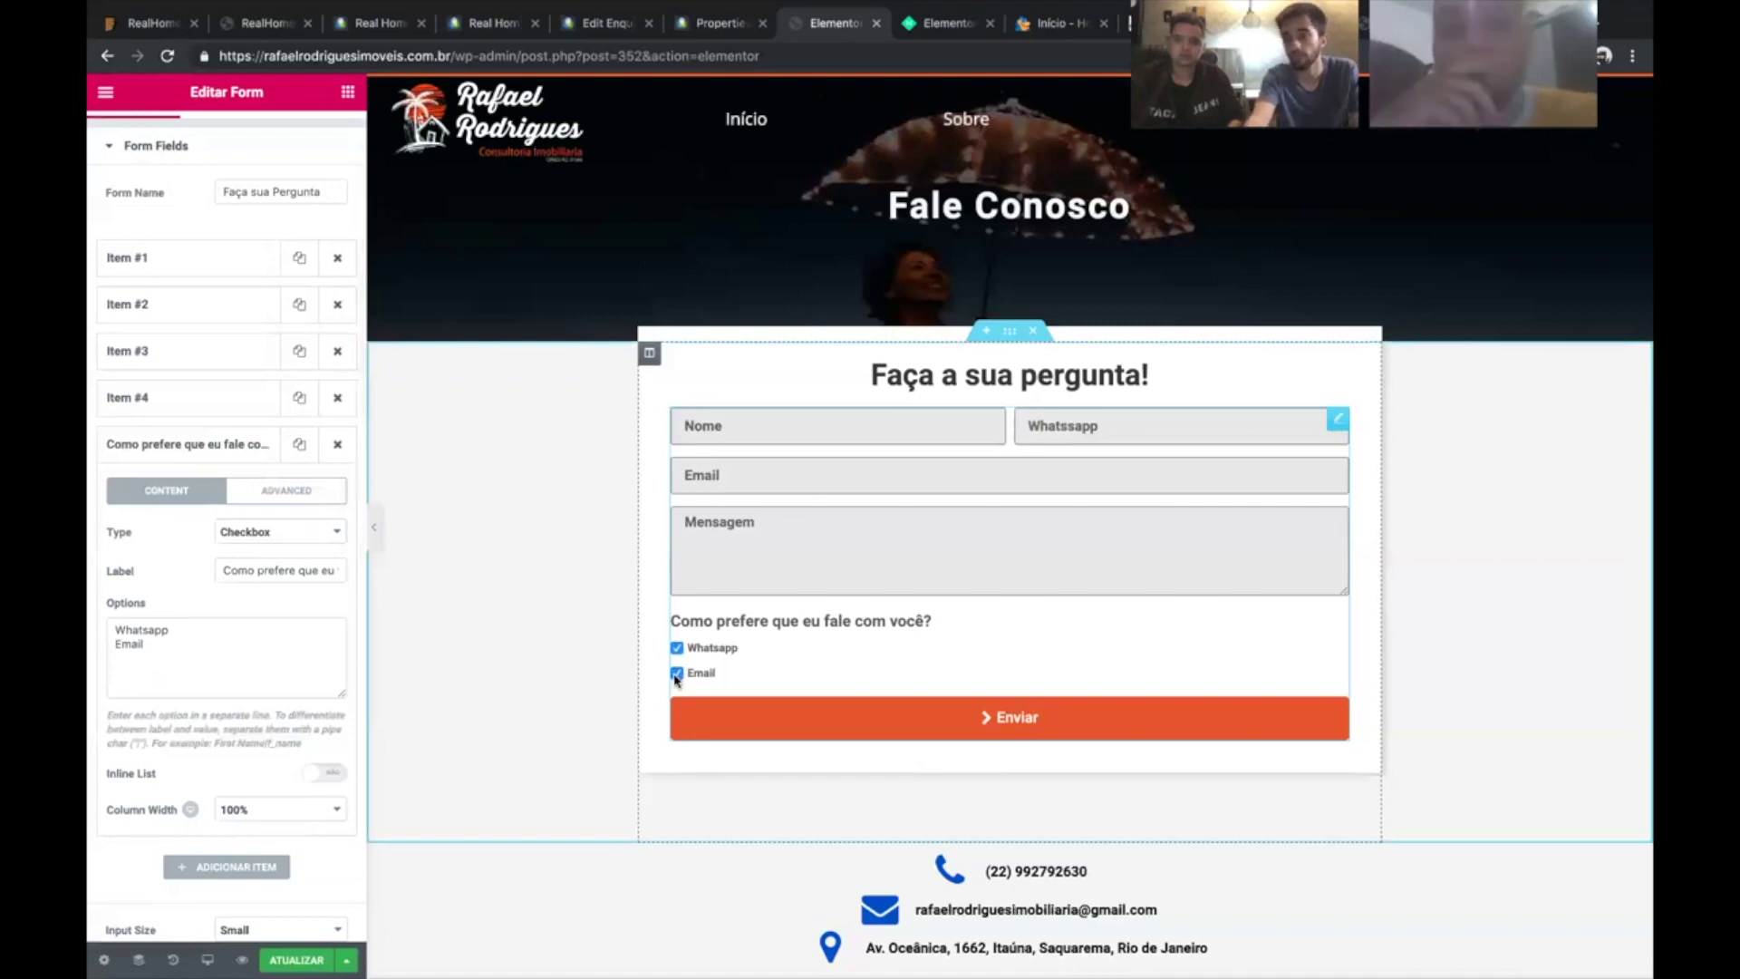
- Switch the question's type back to Radio, then to Checkbox again
left_click(283, 532)
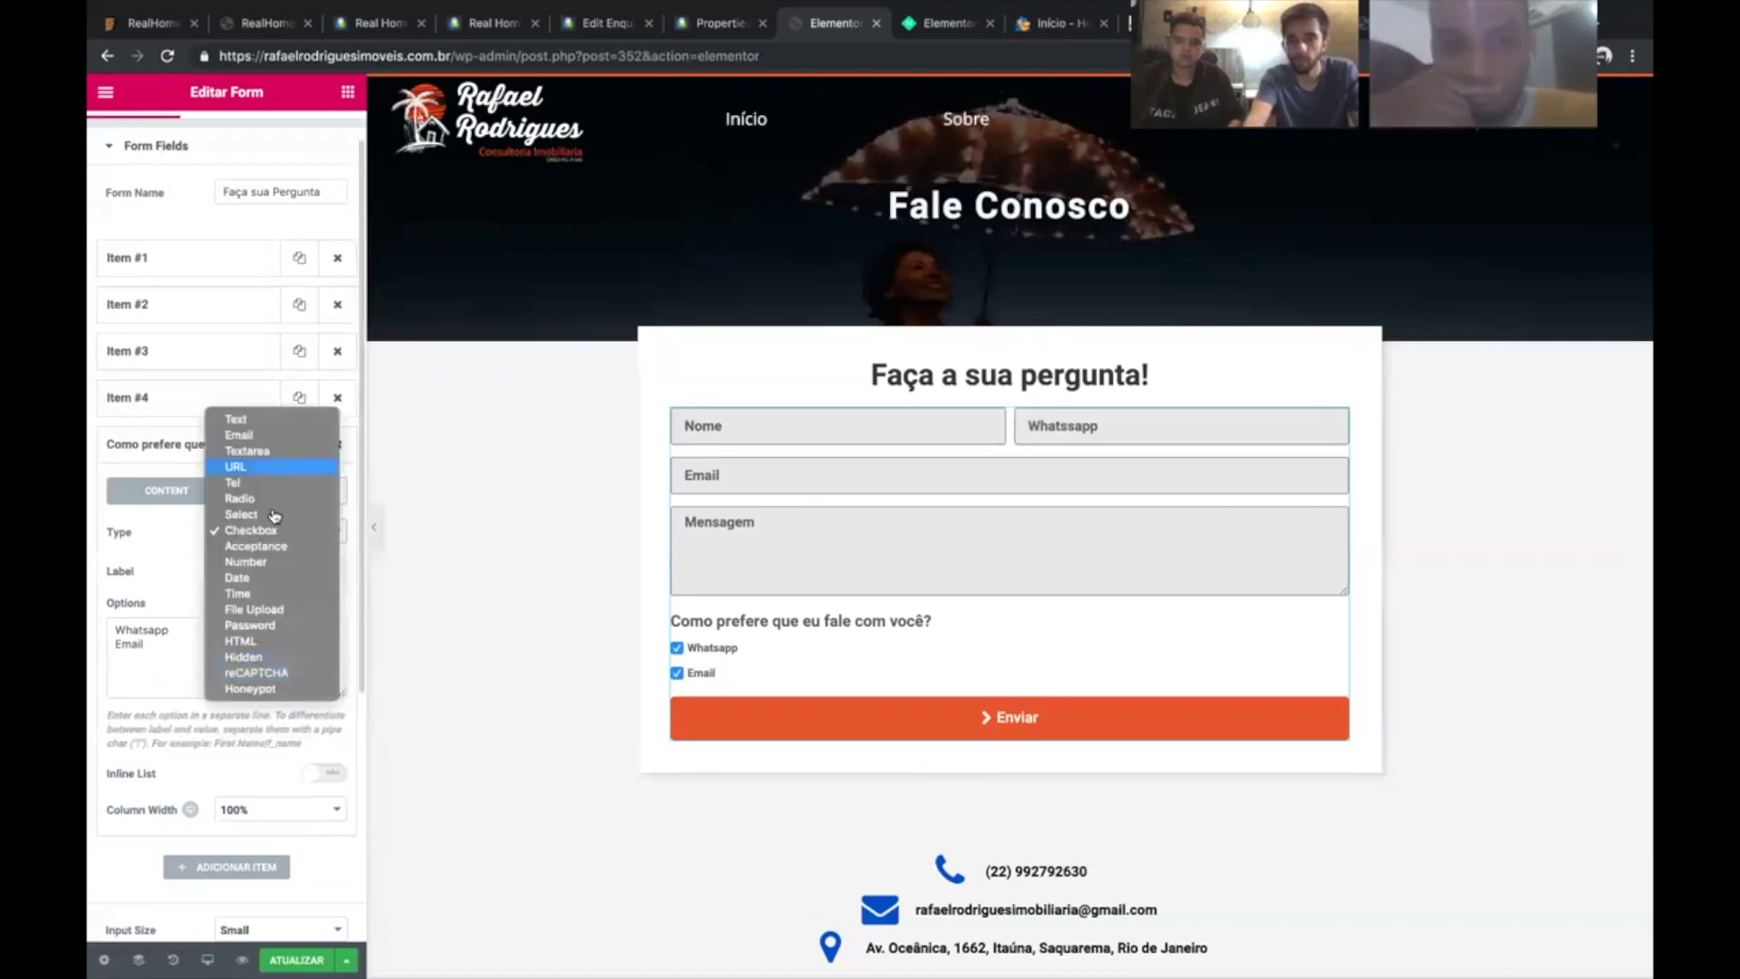
key("Return")
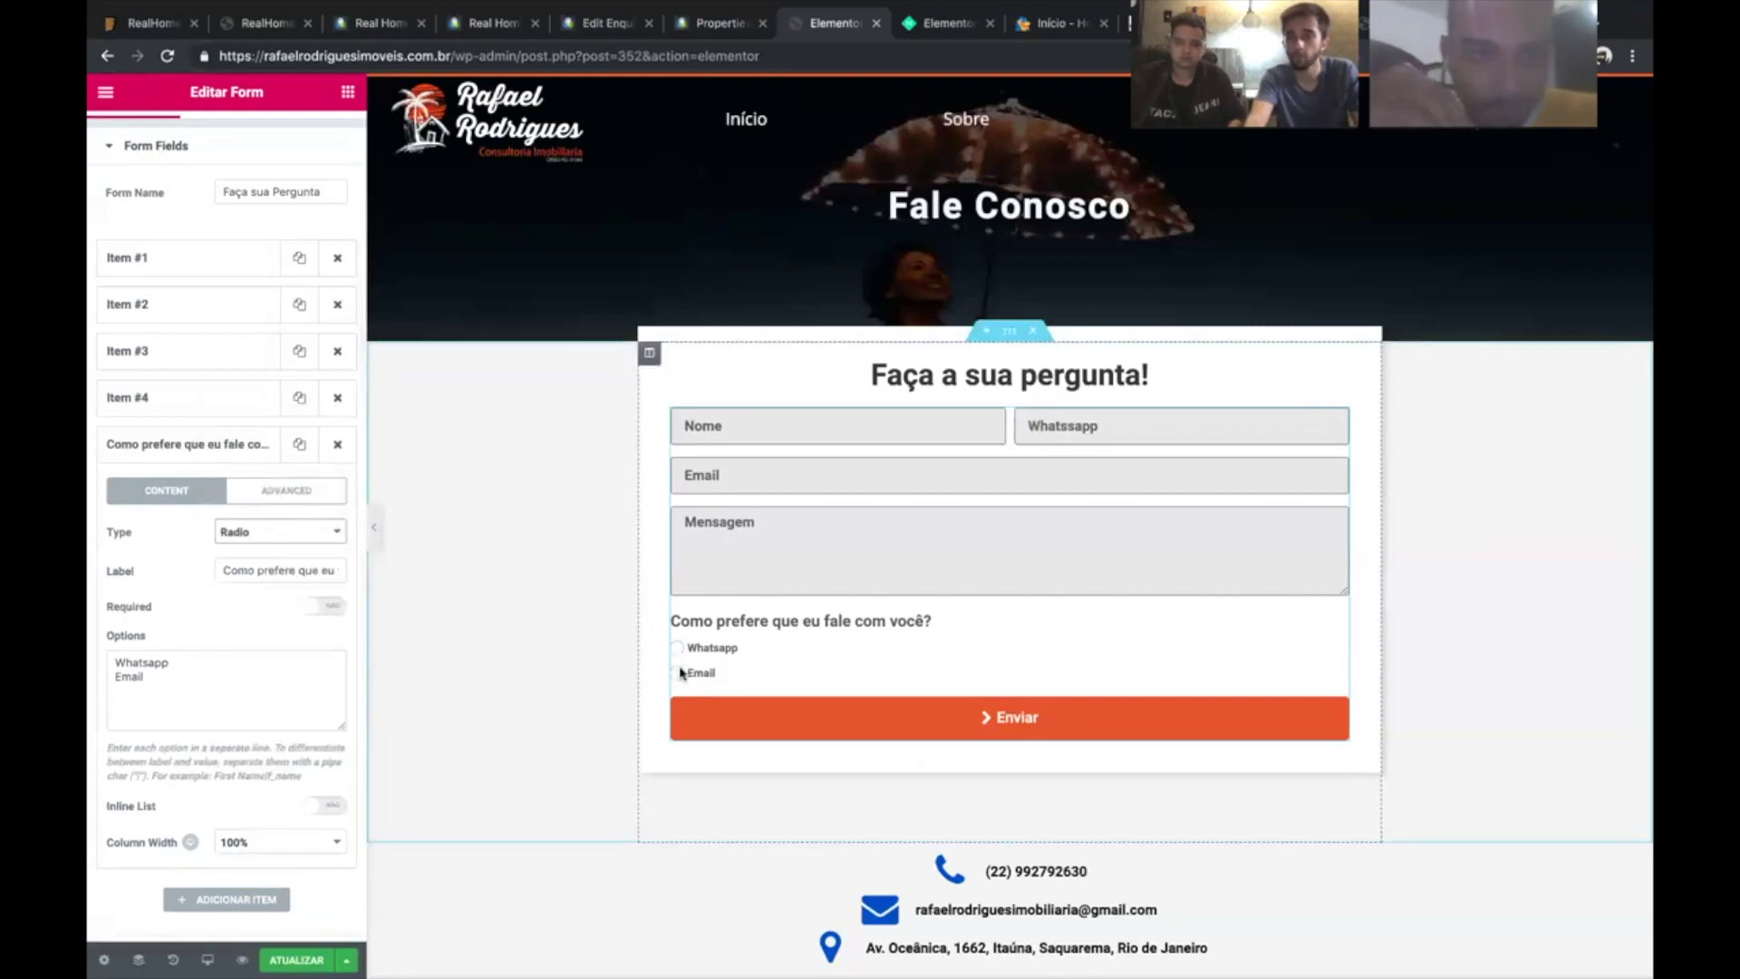
left_click(268, 536)
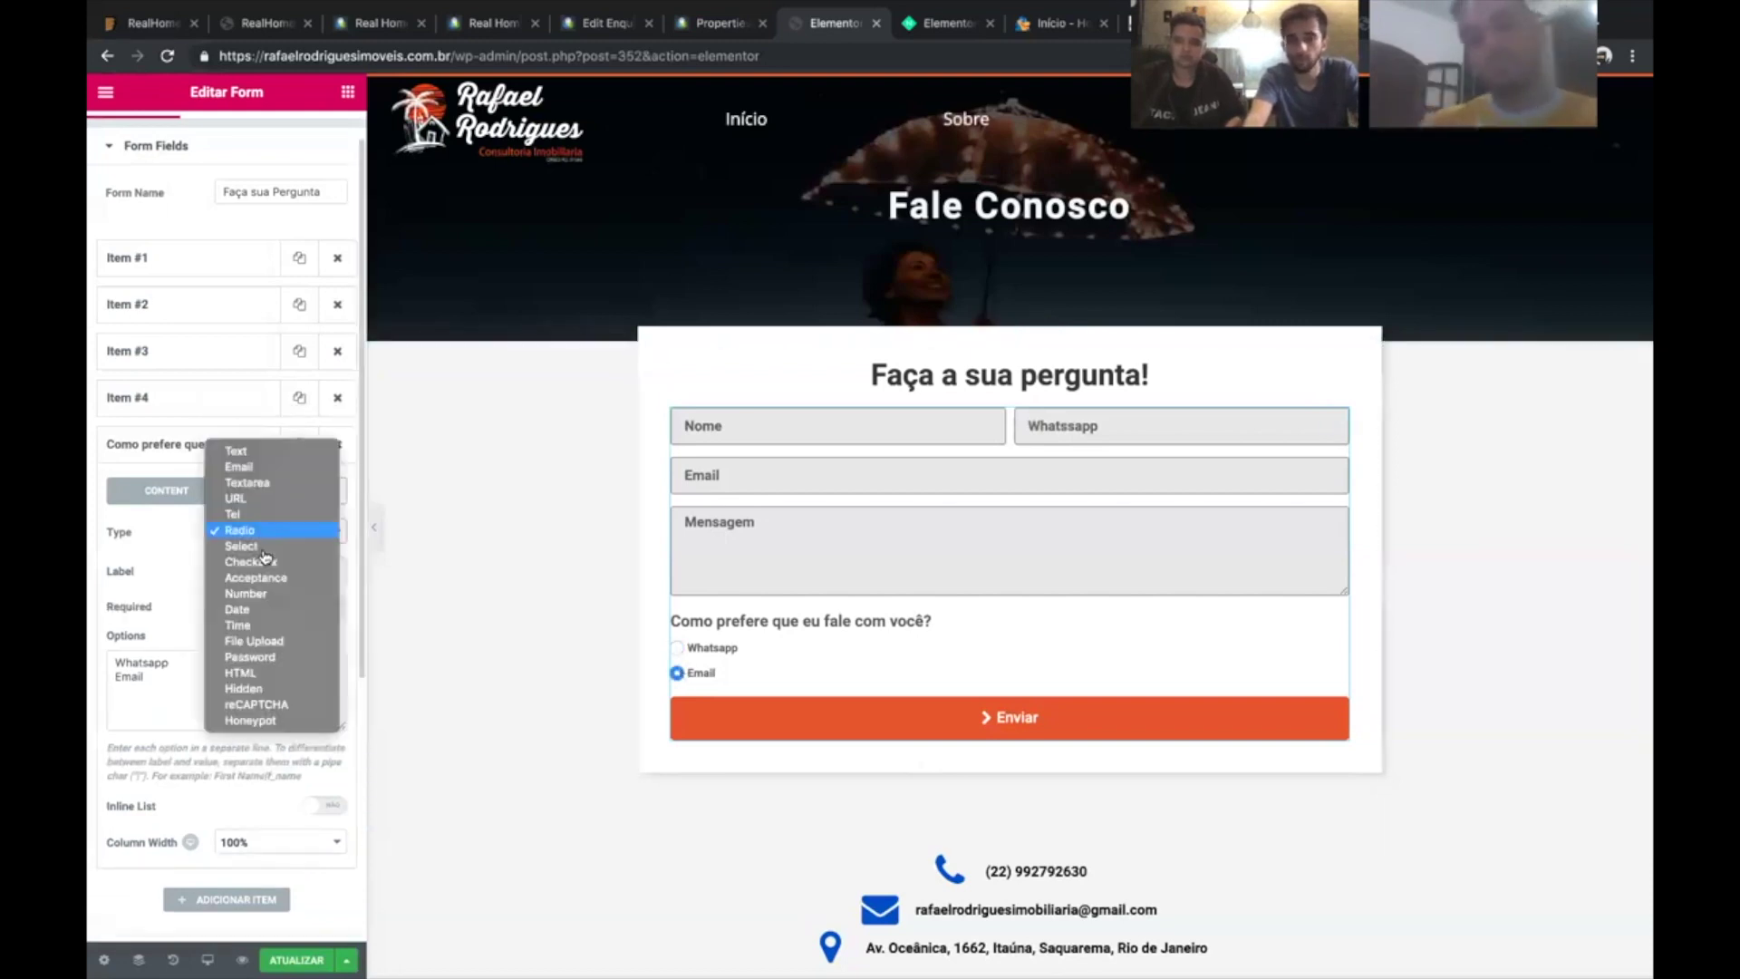
key("Return")
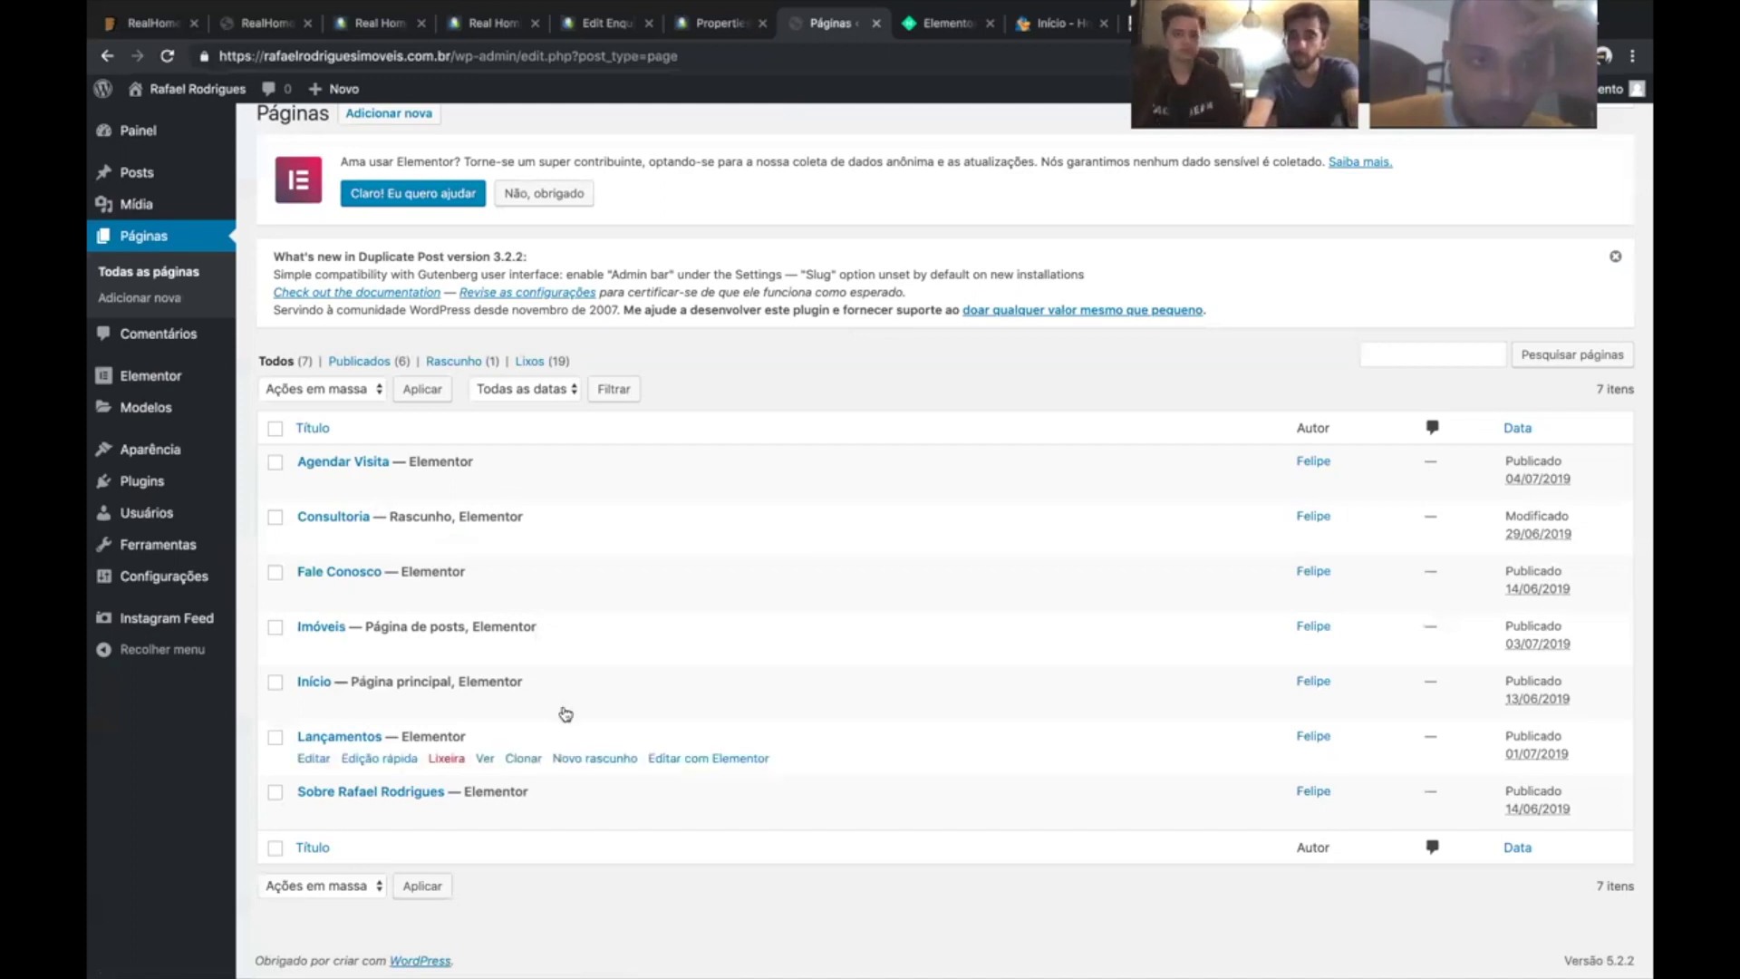
- Launch 'Editar com Elementor' for the Início page and switch to its editor tab
left_click(688, 705)
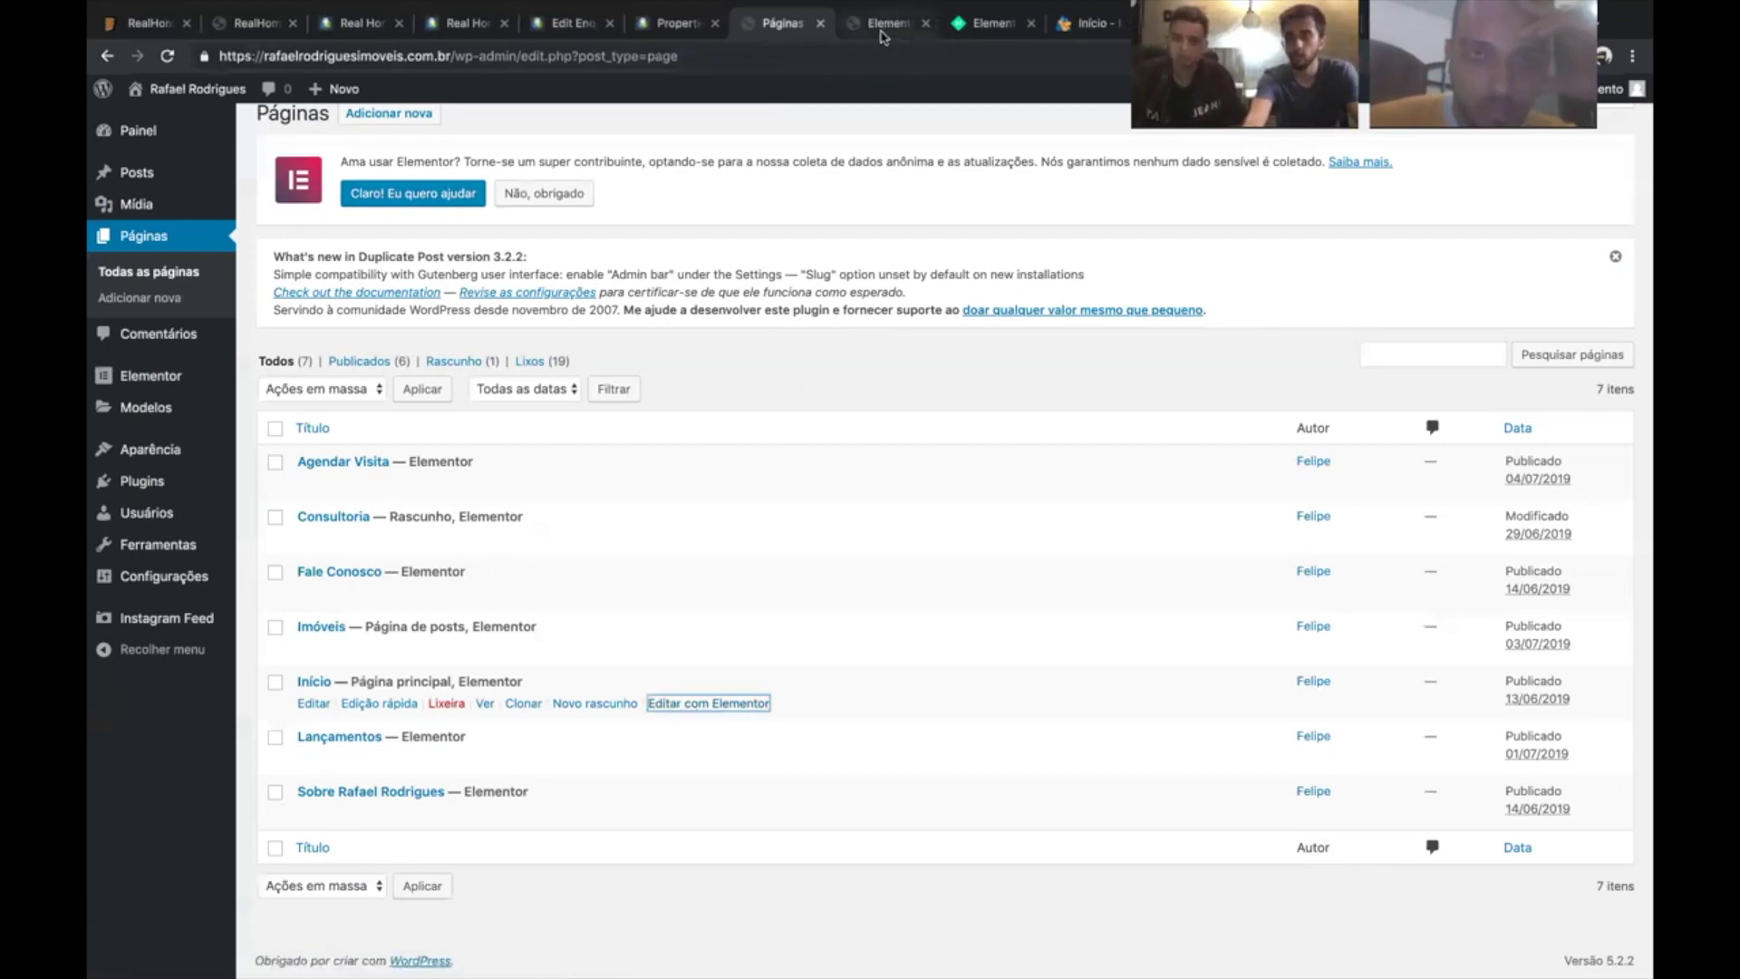
left_click(883, 33)
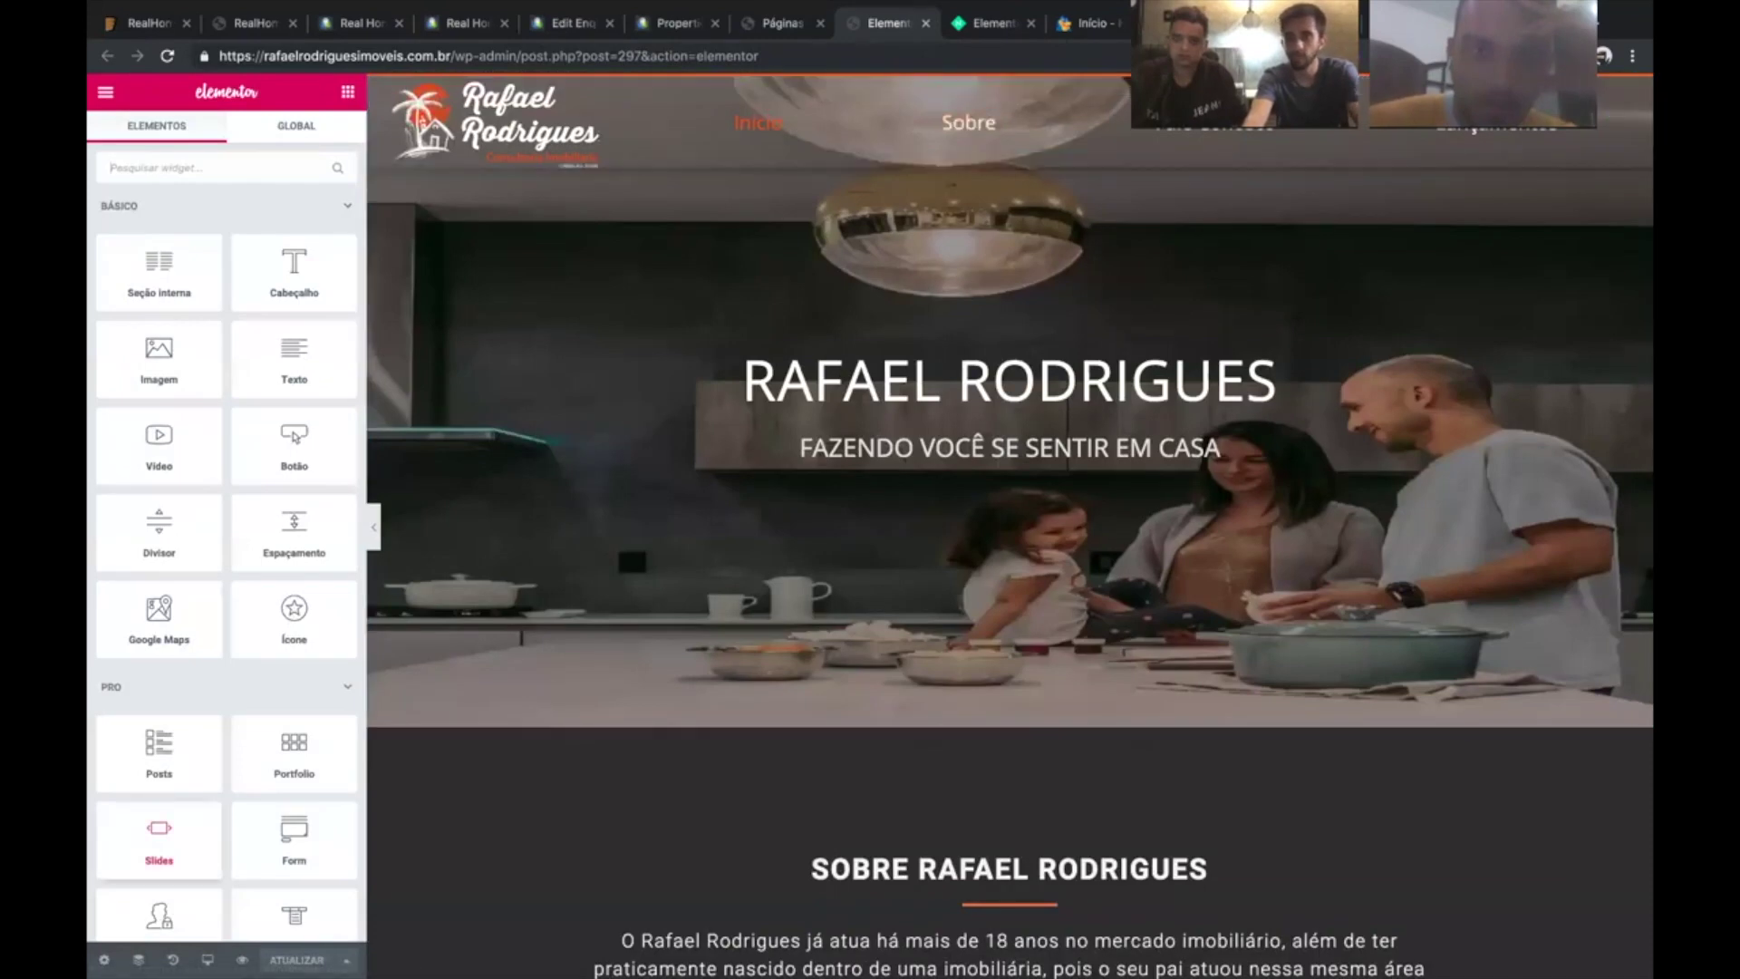
left_click(347, 960)
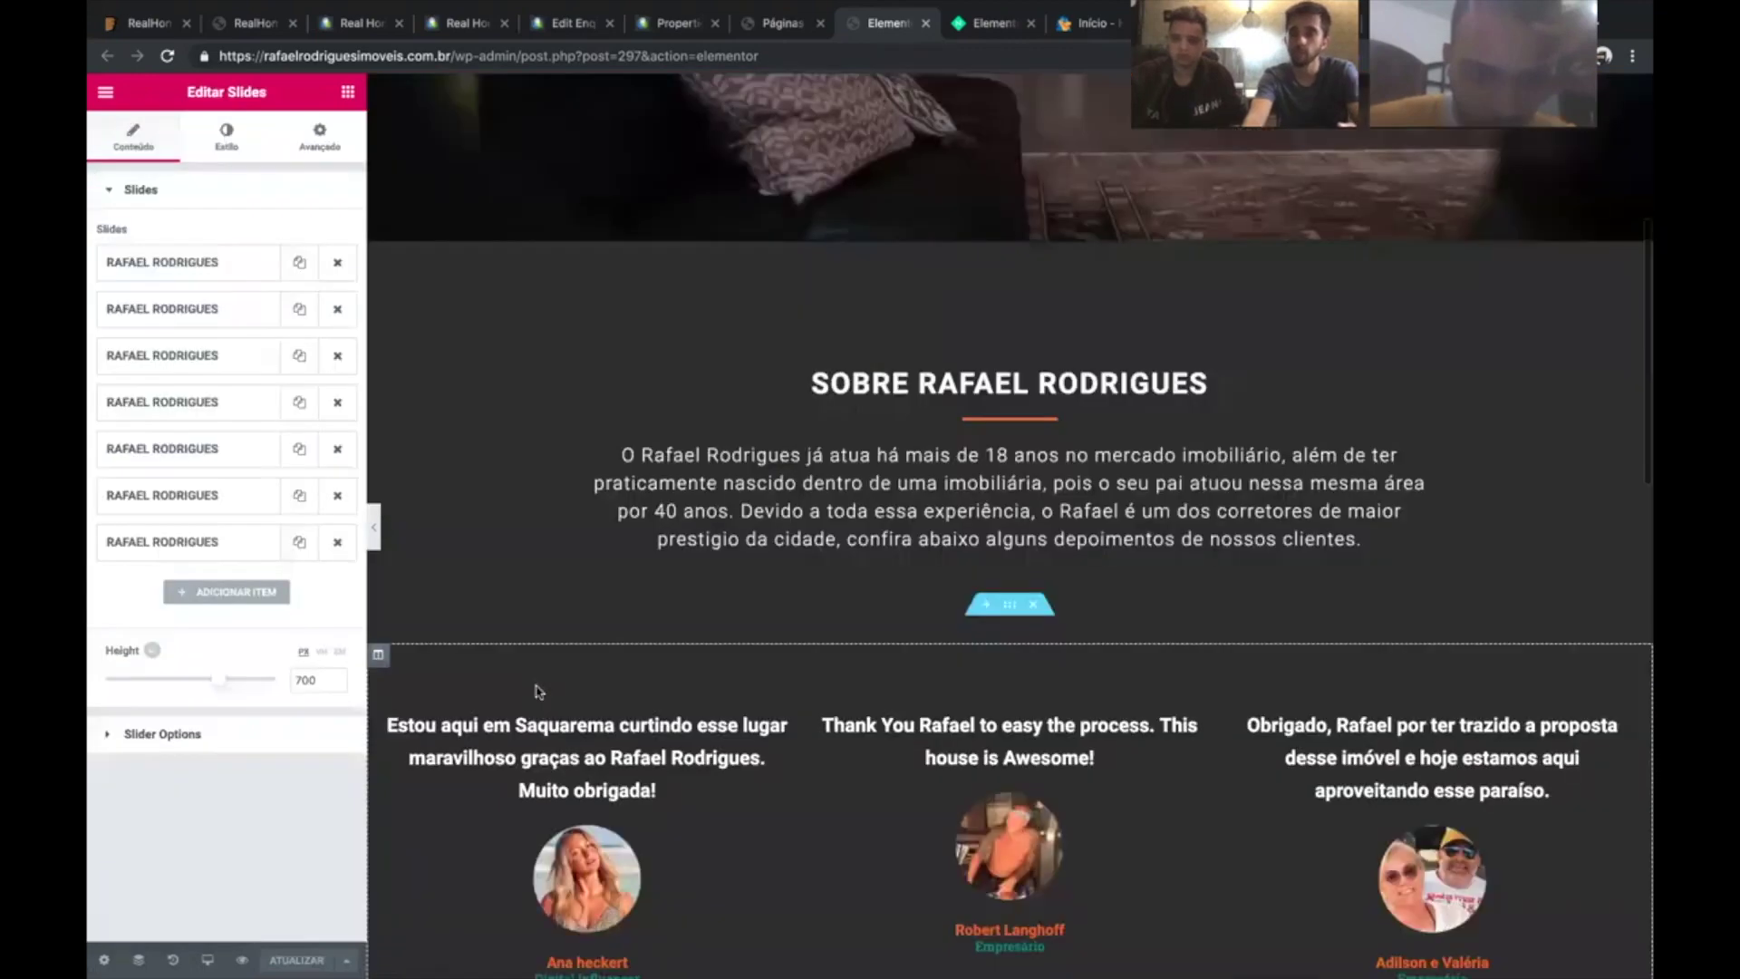
left_click(539, 650)
scroll(526, 722, "down", 5)
scroll(526, 722, "down", 5)
scroll(528, 730, "down", 10)
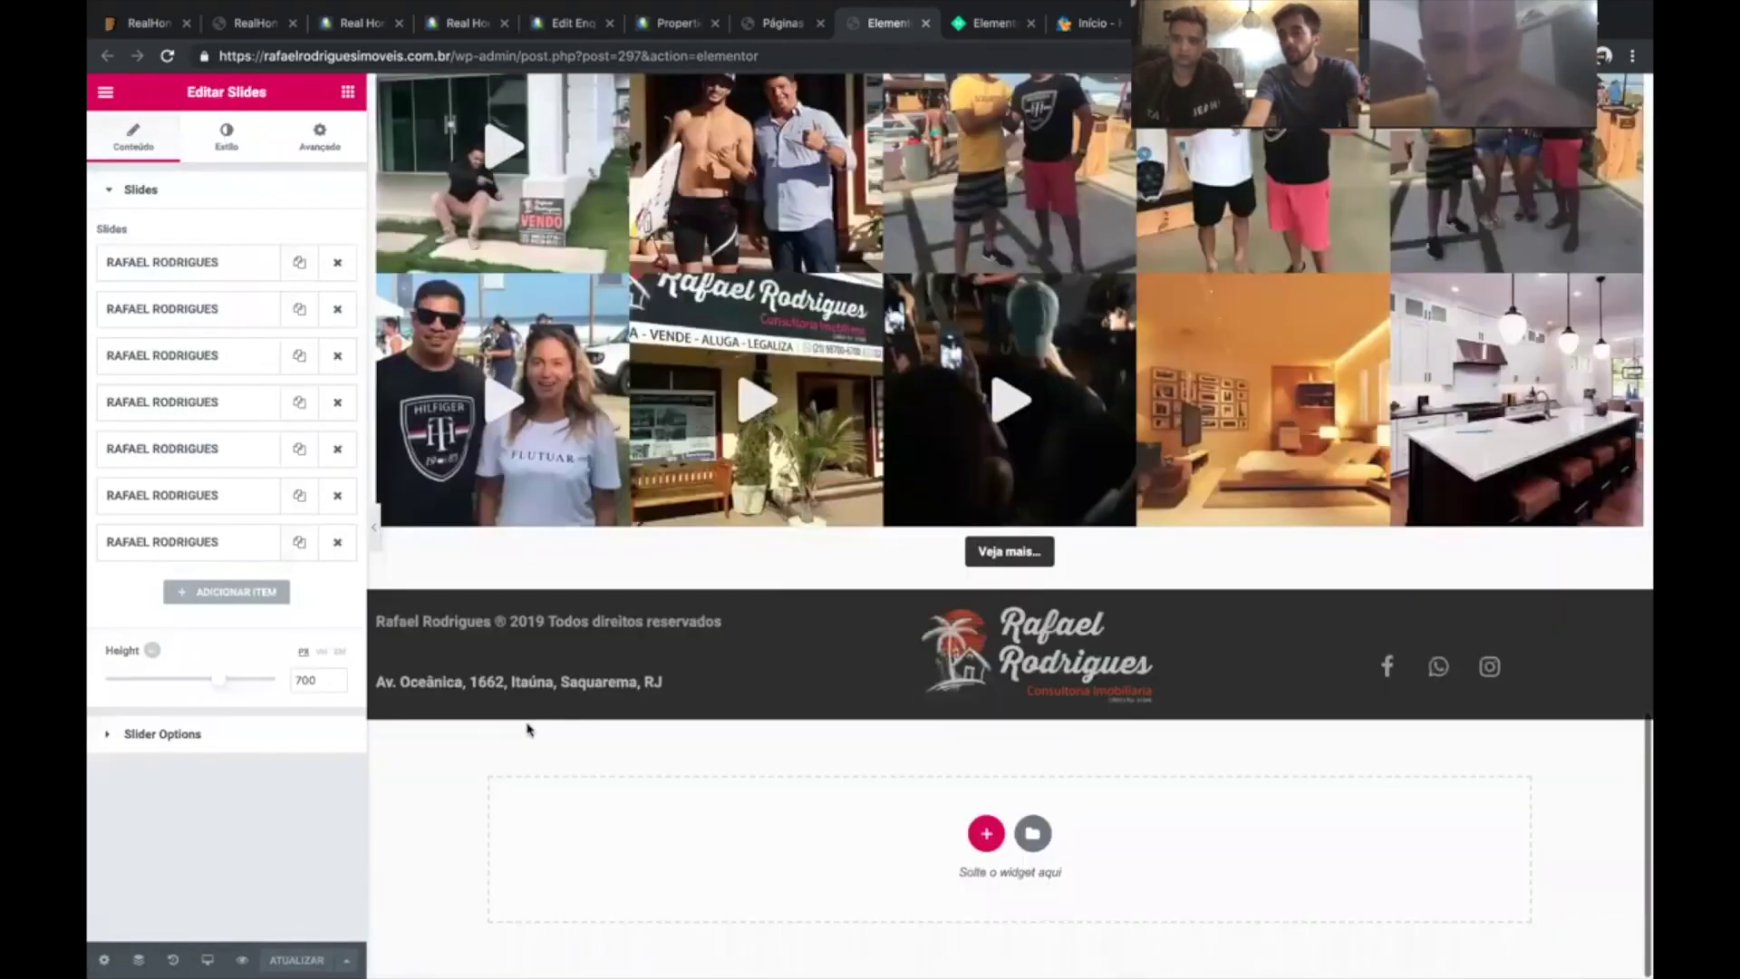
scroll(528, 729, "up", 15)
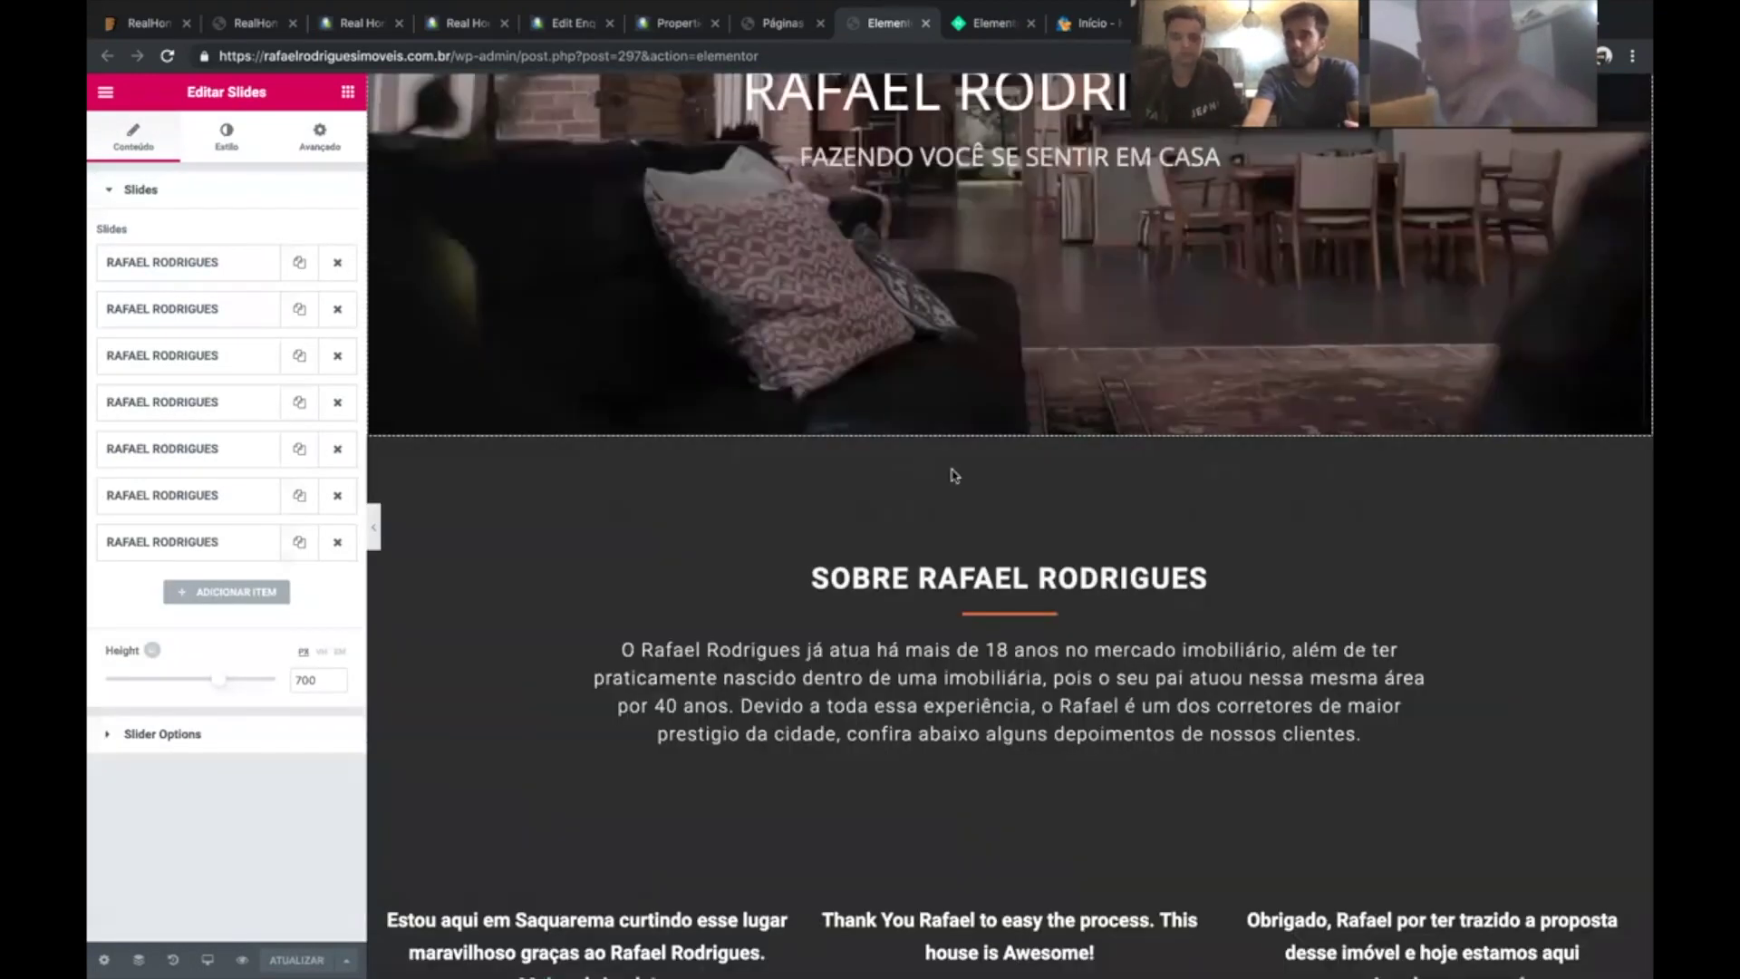
scroll(911, 188, "up", 5)
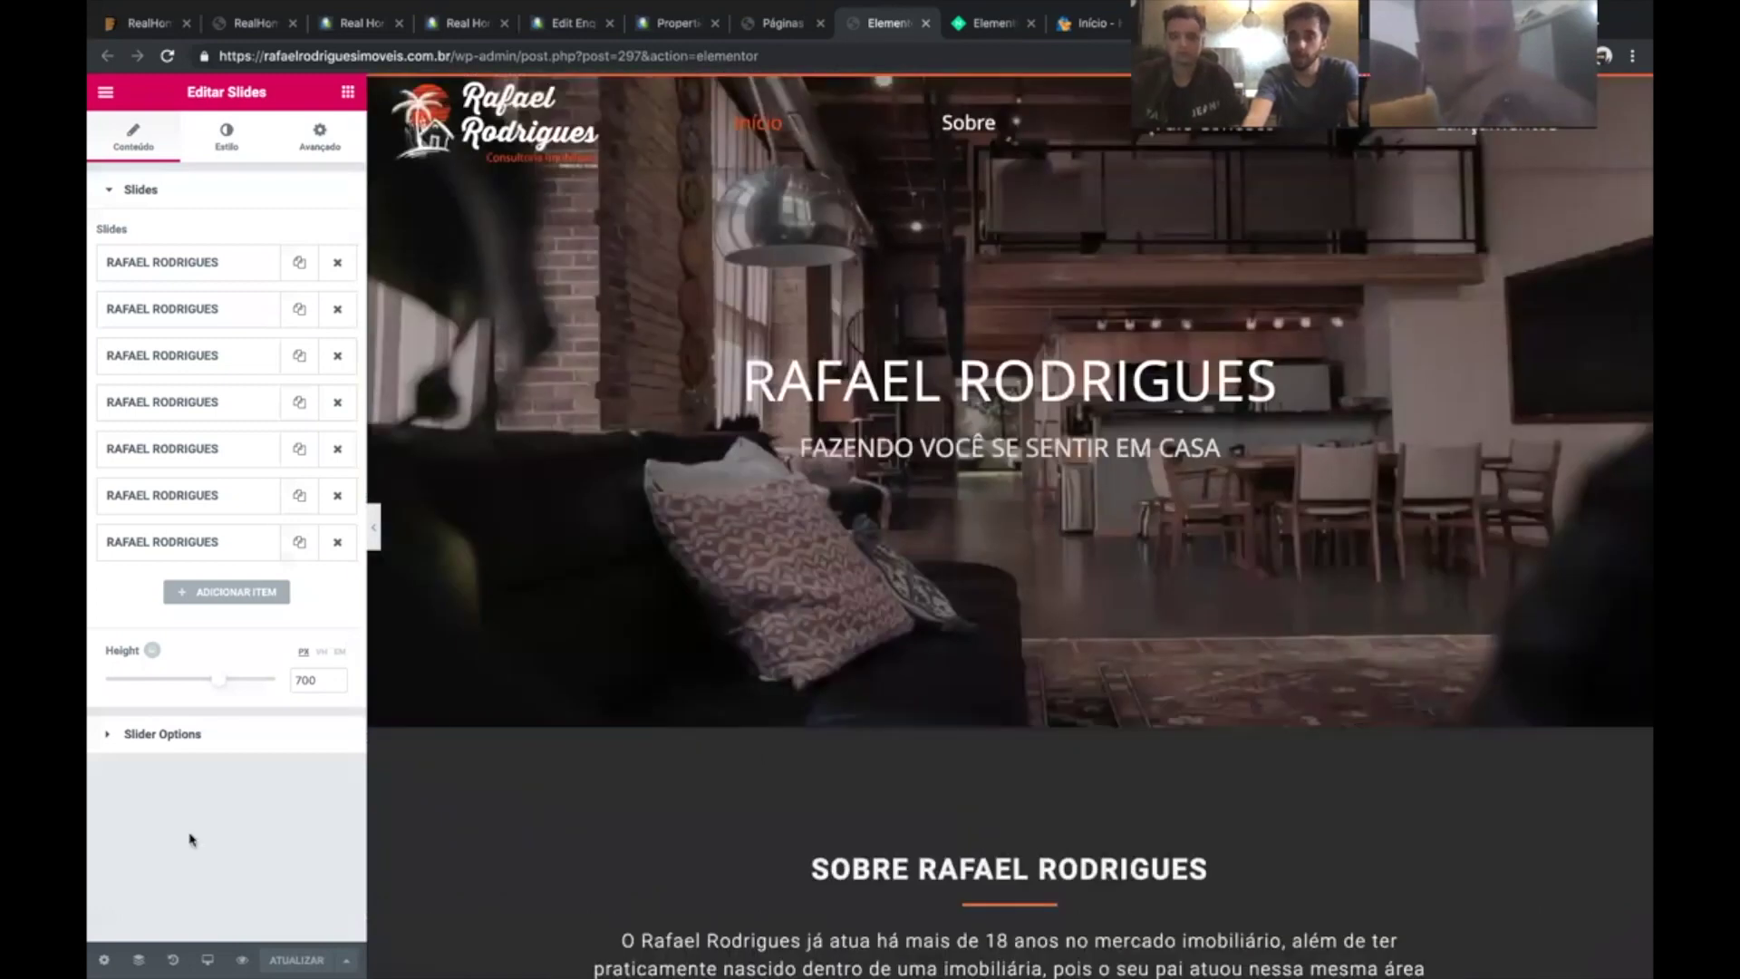
scroll(894, 711, "down", 10)
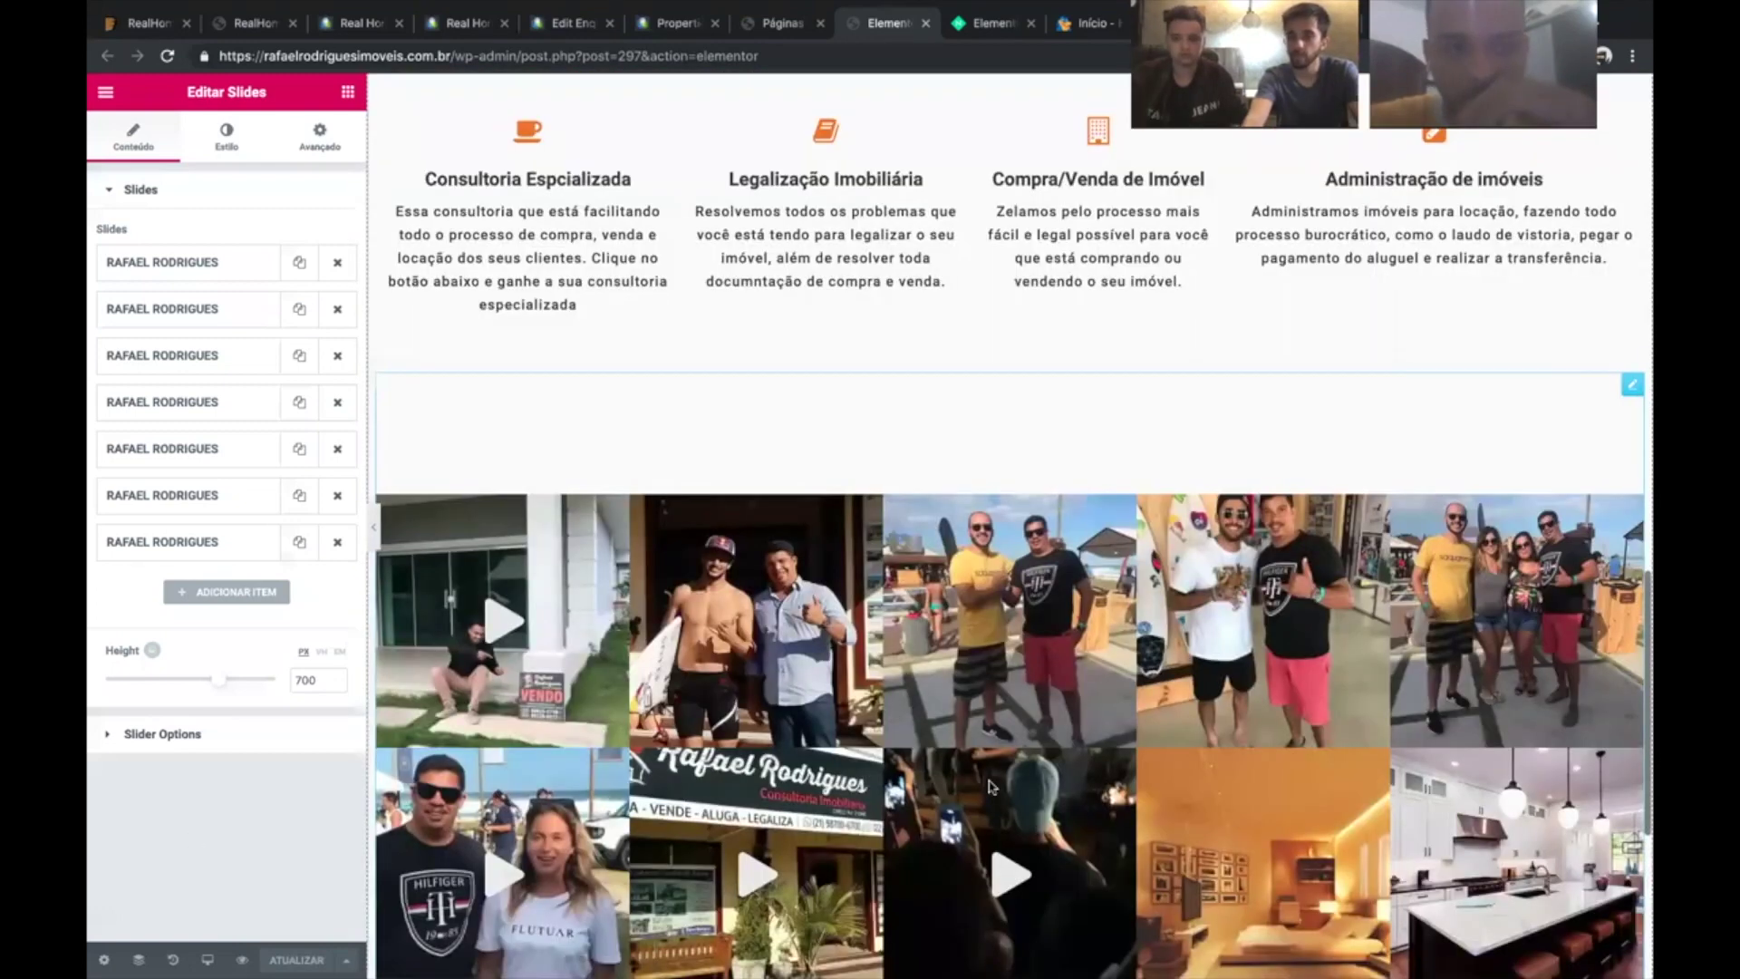
scroll(1041, 847, "down", 5)
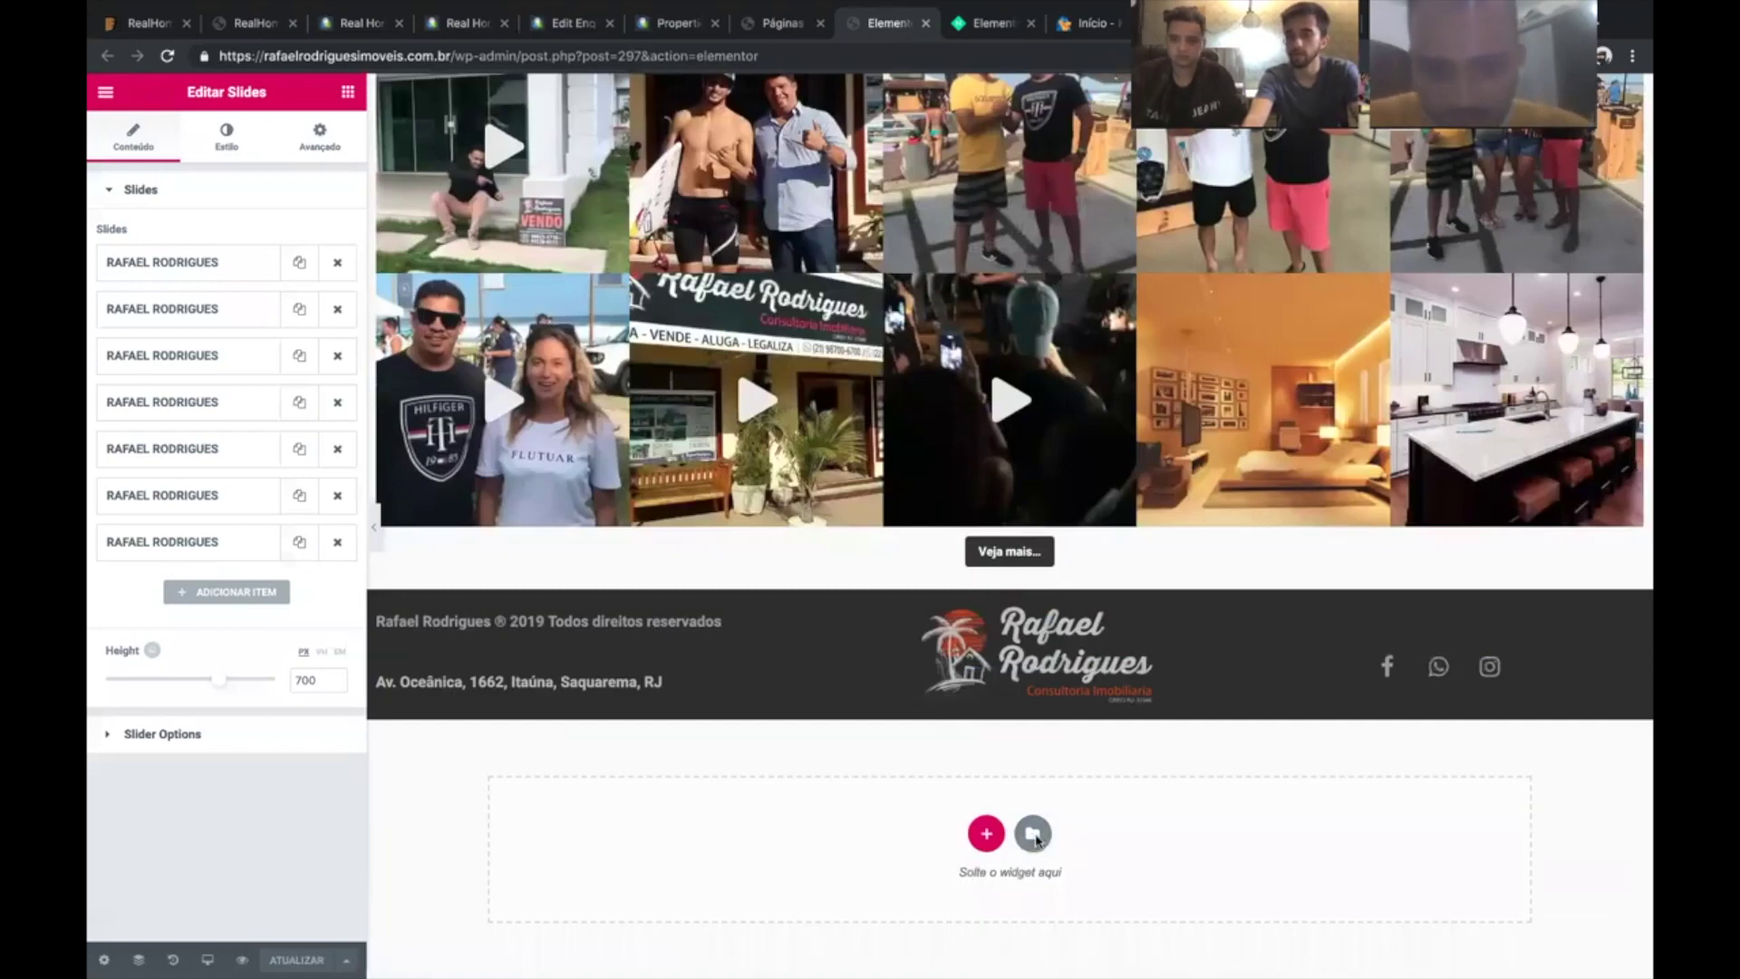
left_click(1033, 834)
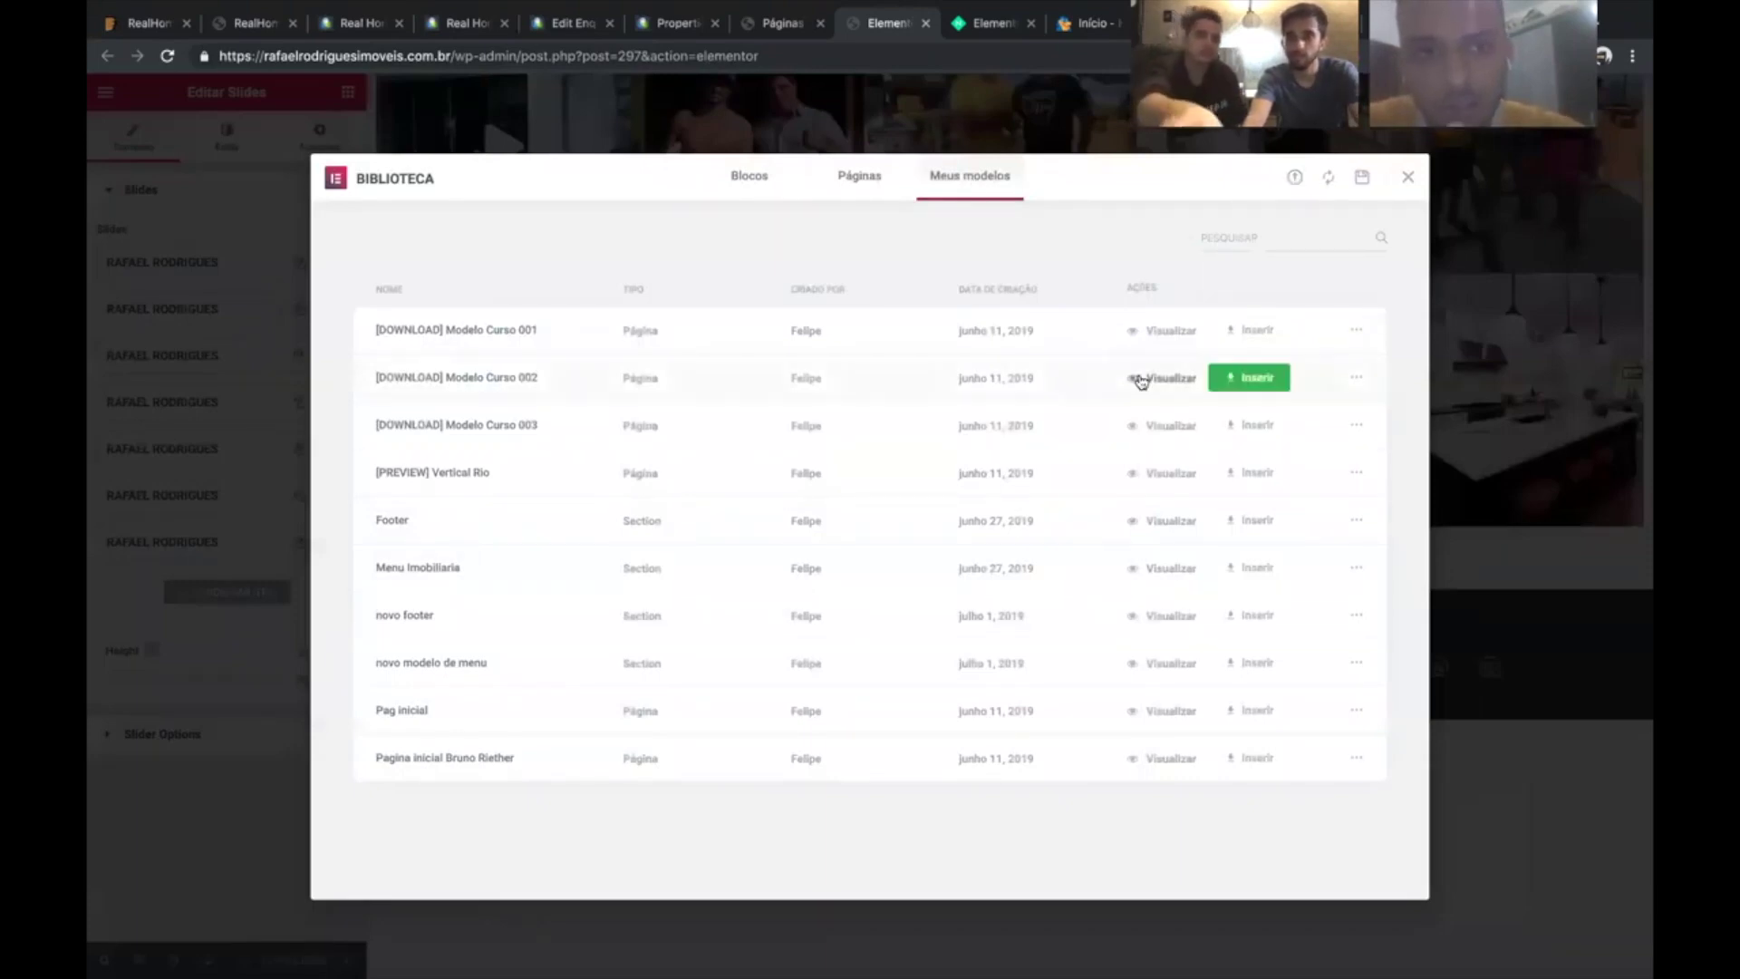
left_click(901, 198)
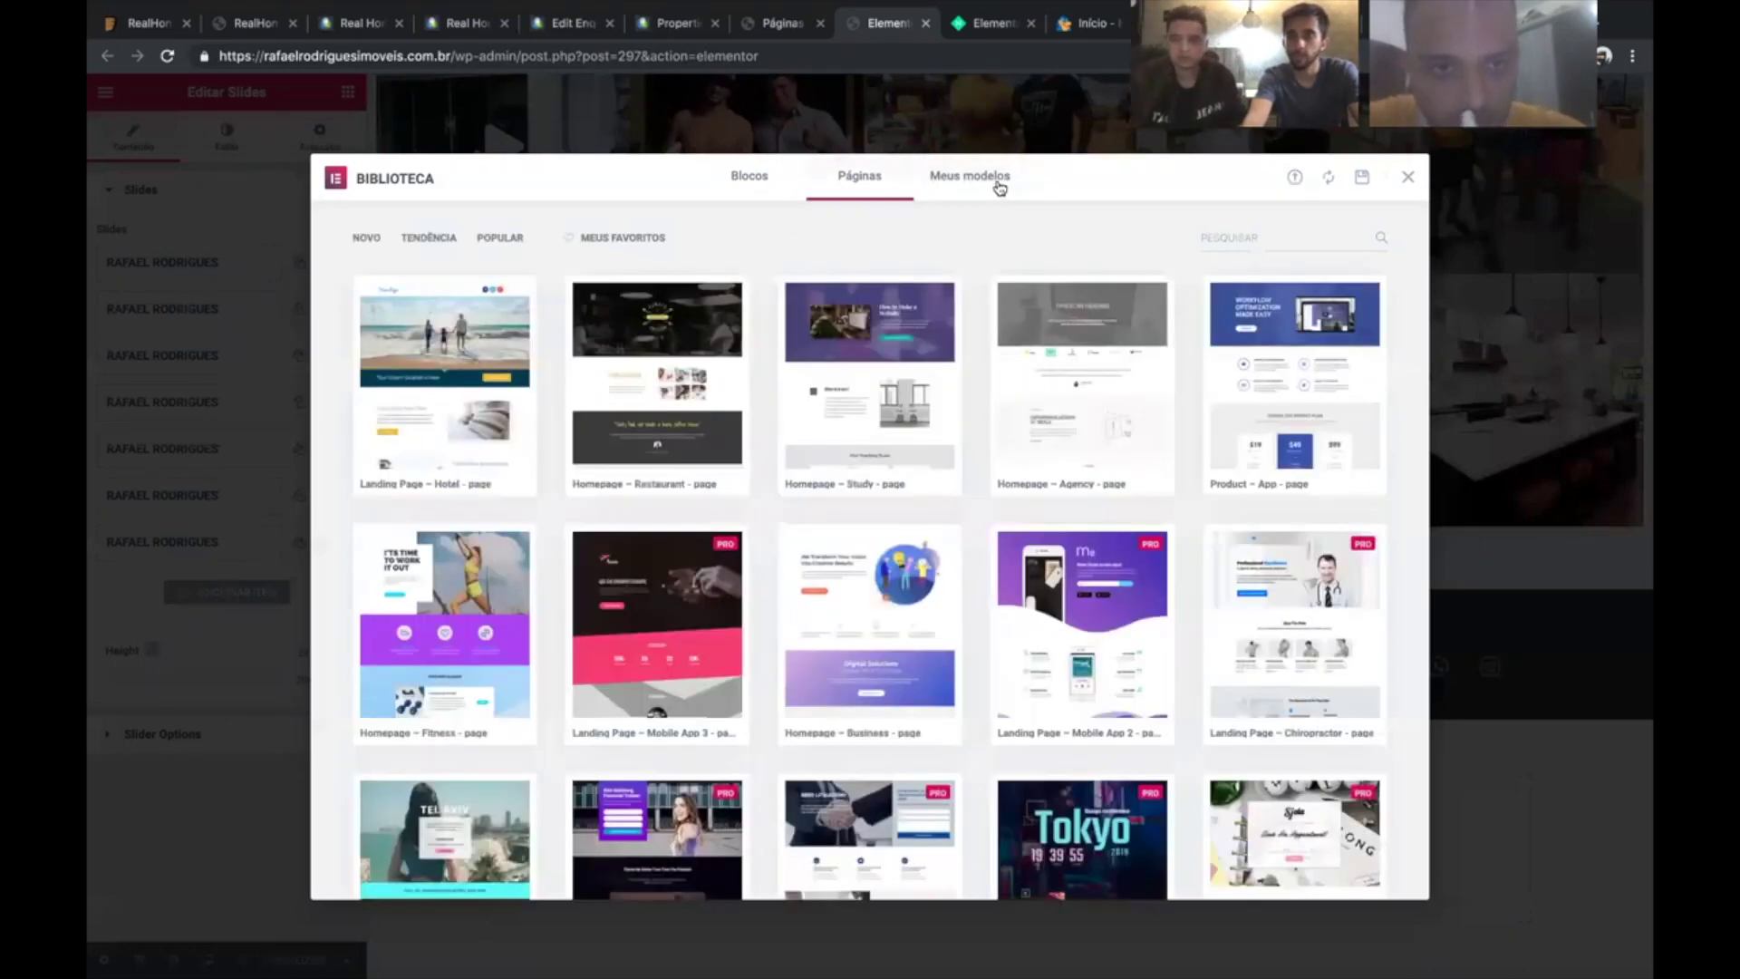
left_click(1328, 179)
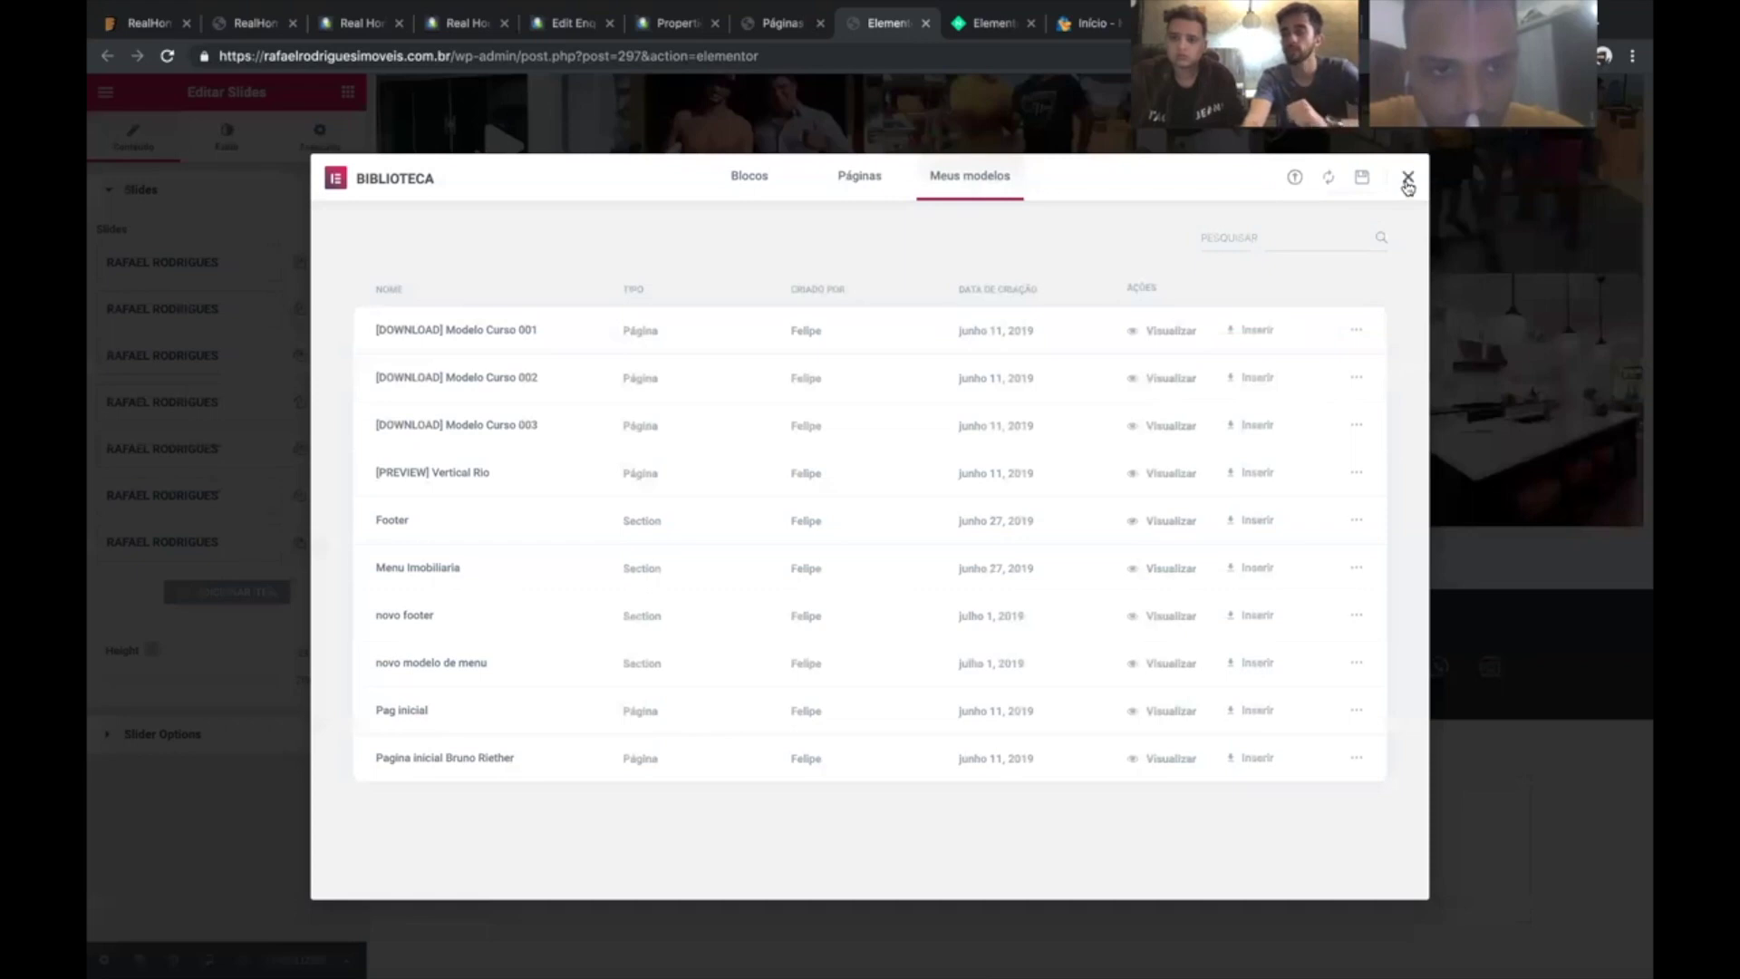
key("Escape")
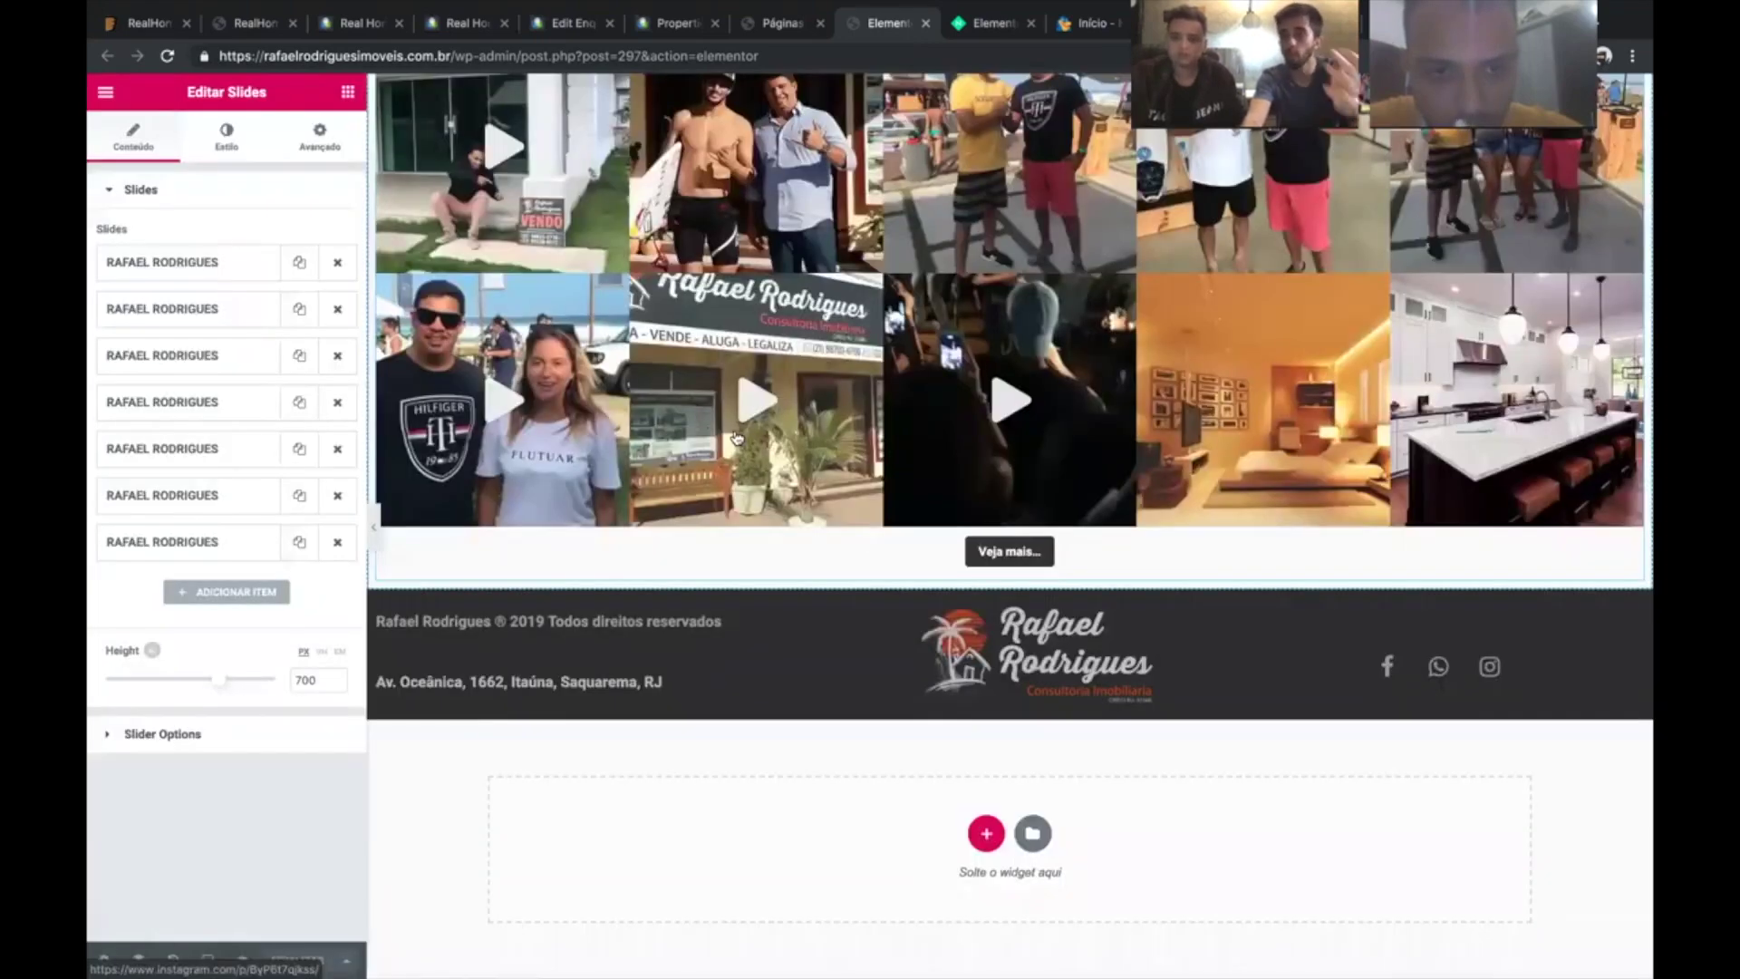
scroll(792, 704, "up", 1)
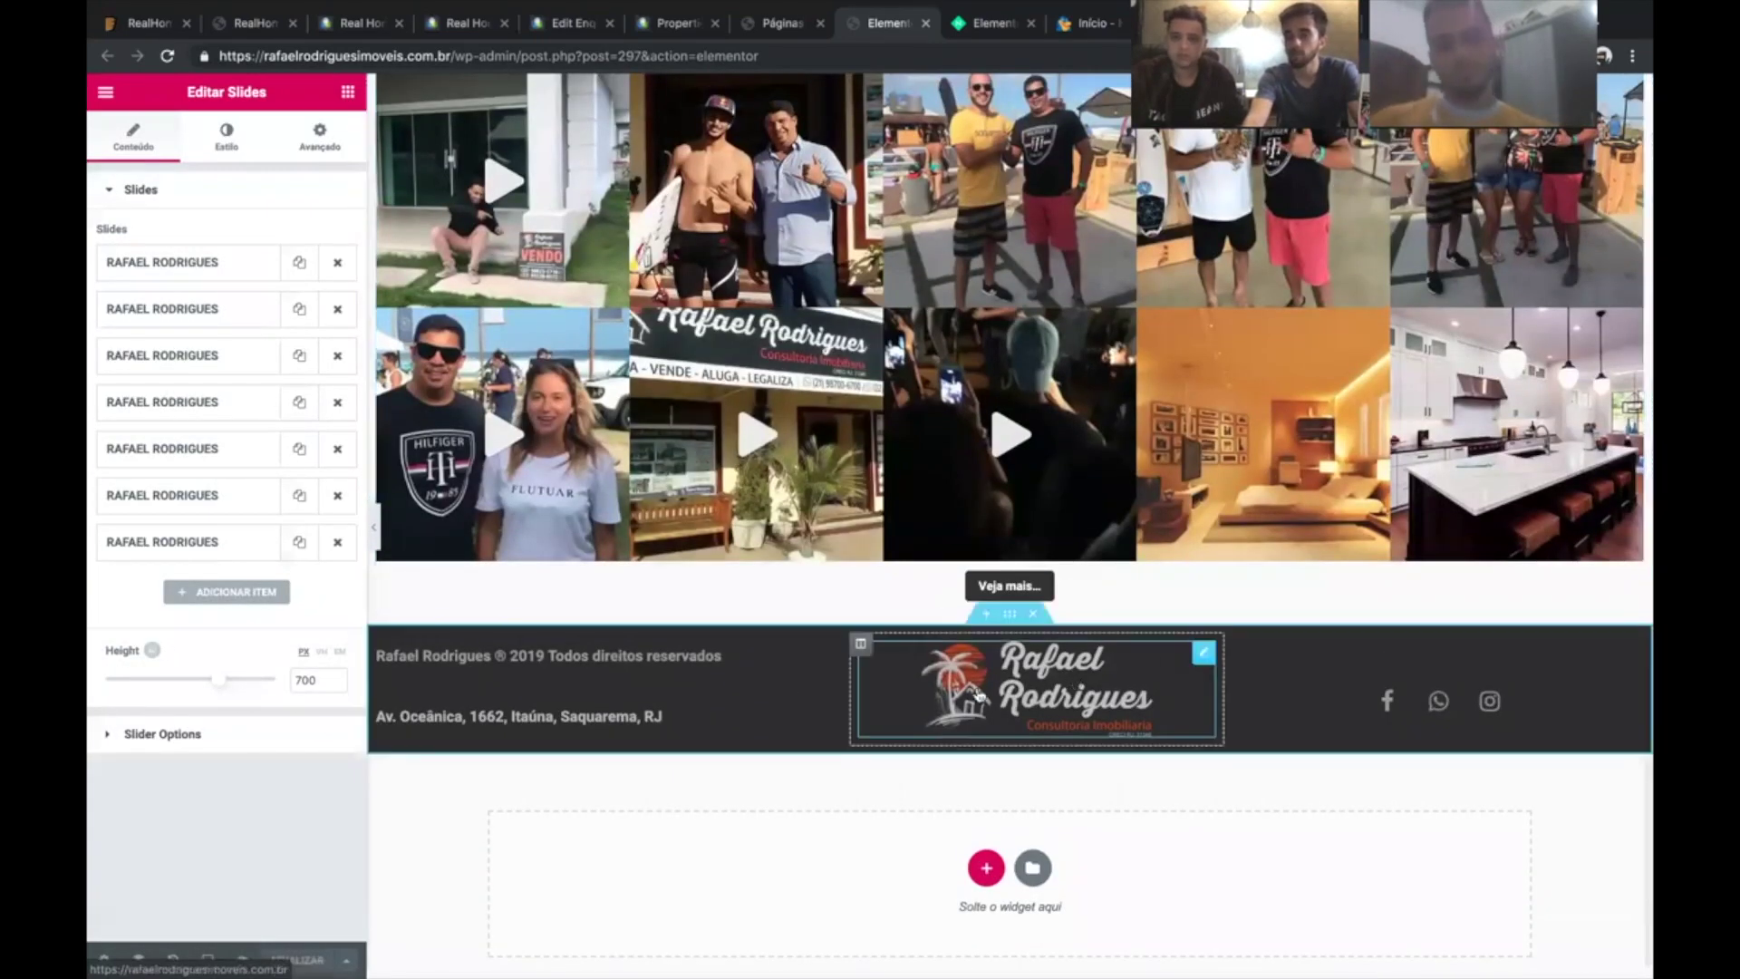
scroll(938, 562, "up", 7)
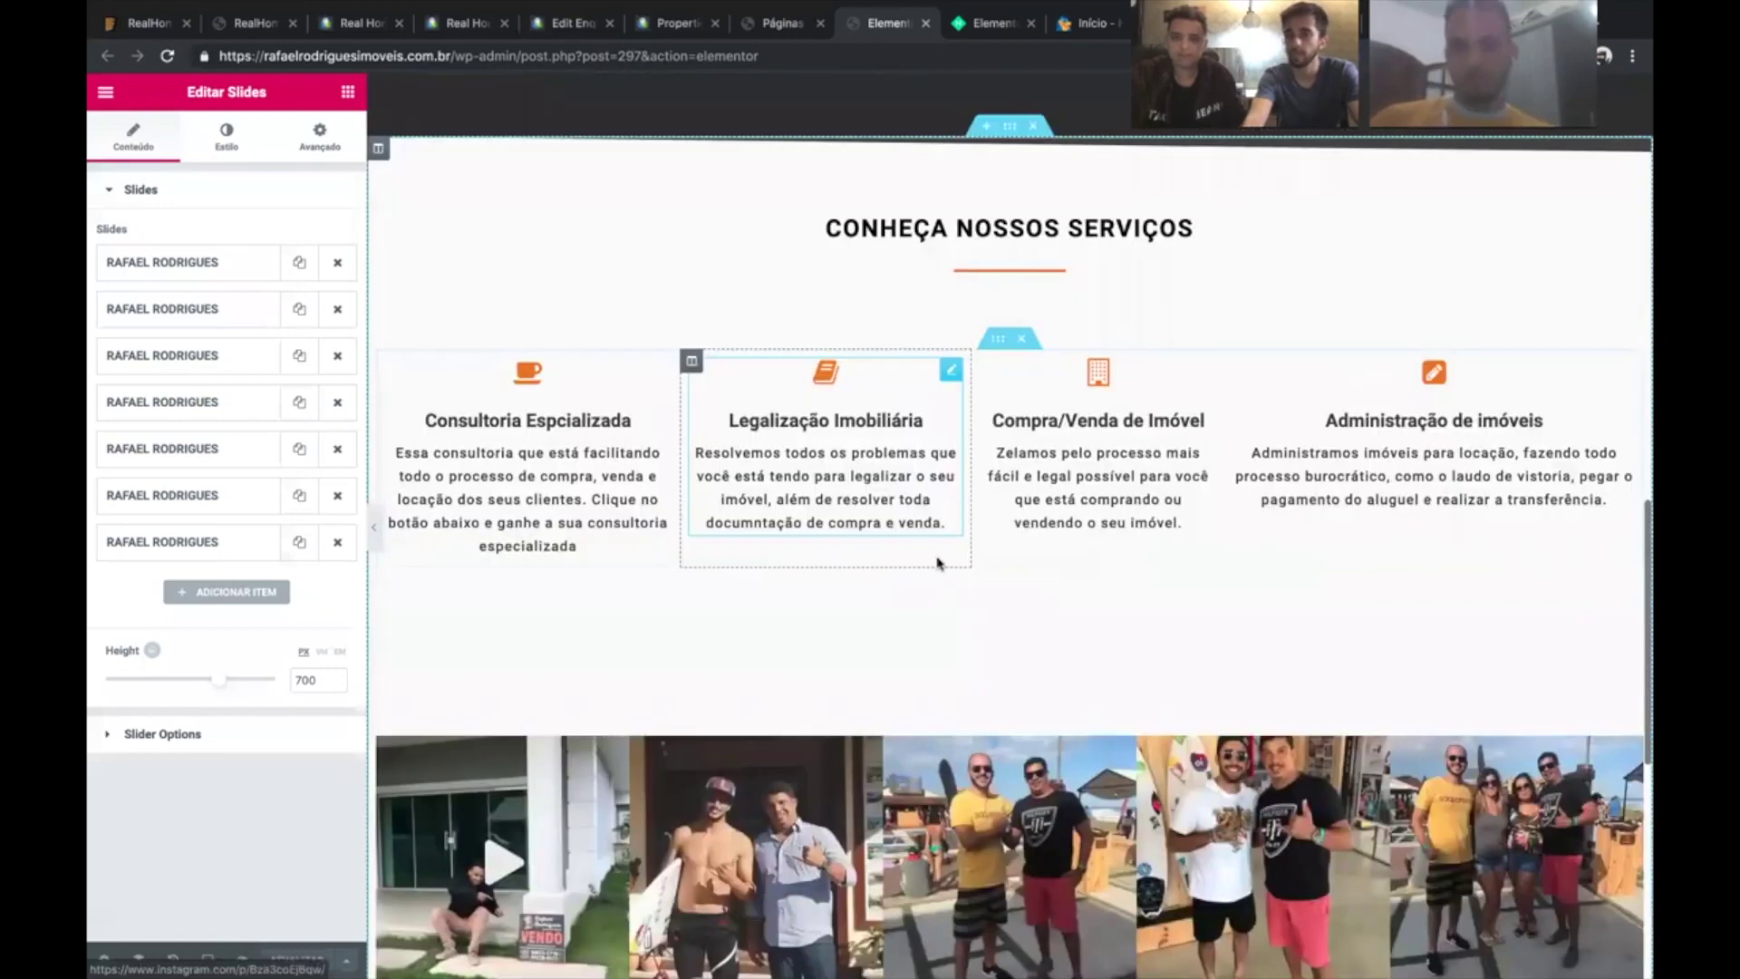
scroll(938, 562, "up", 4)
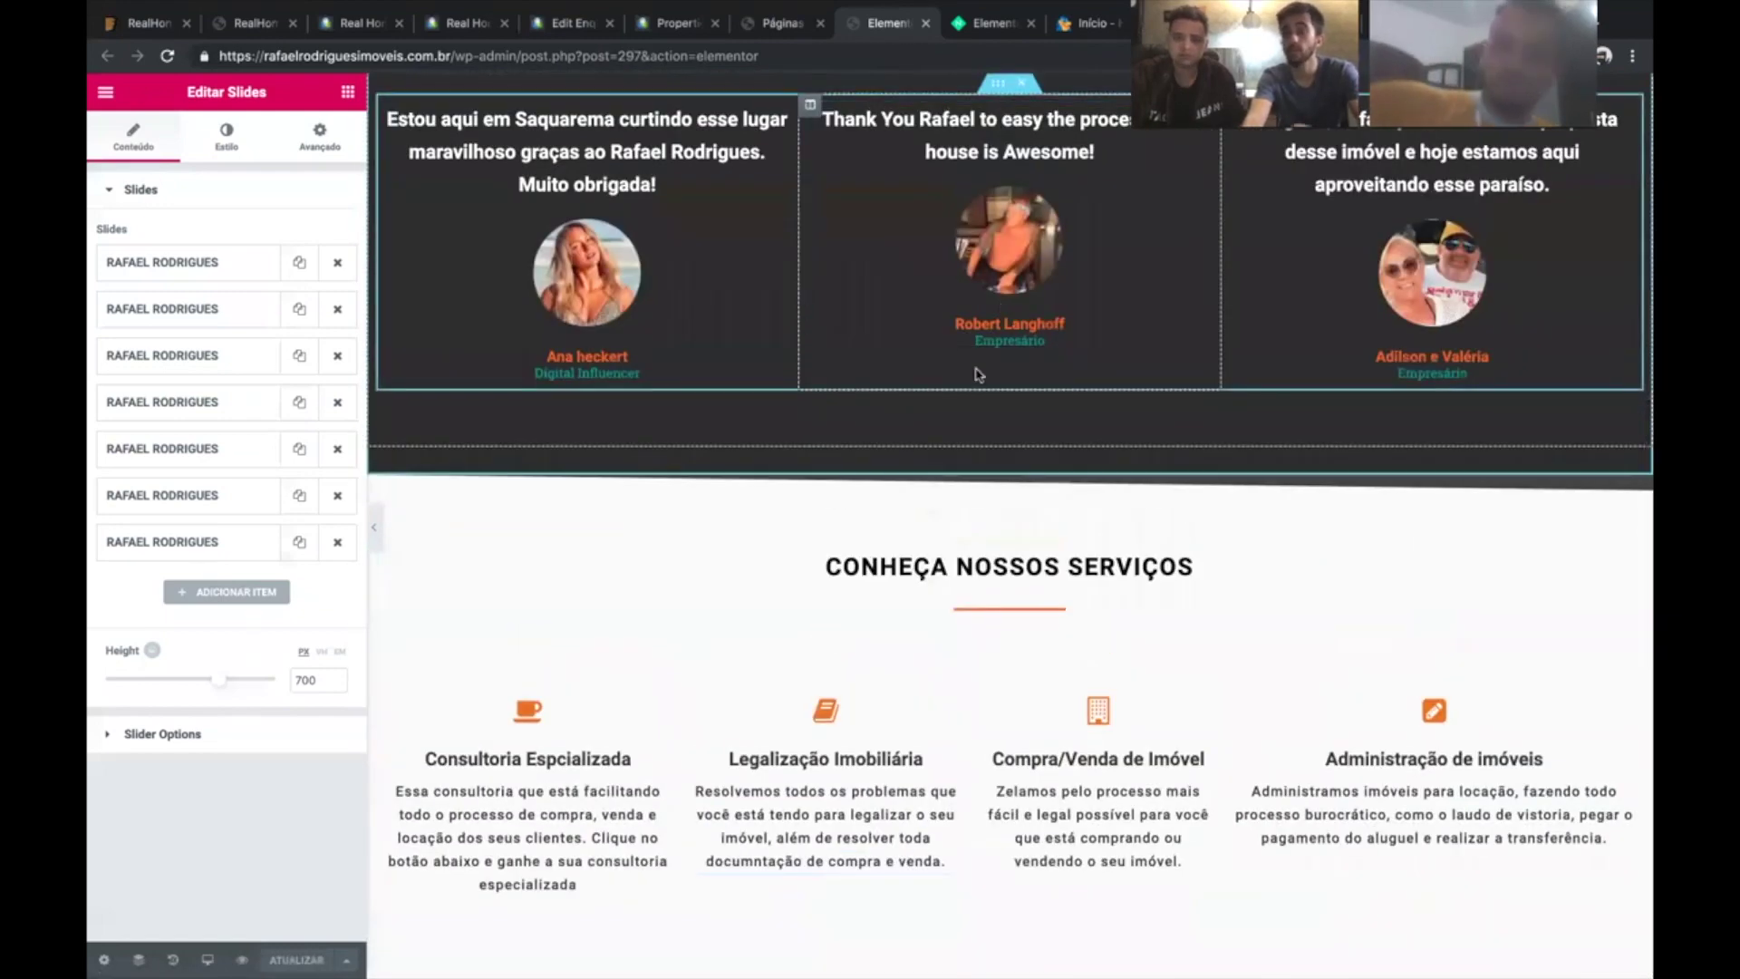
scroll(977, 374, "up", 10)
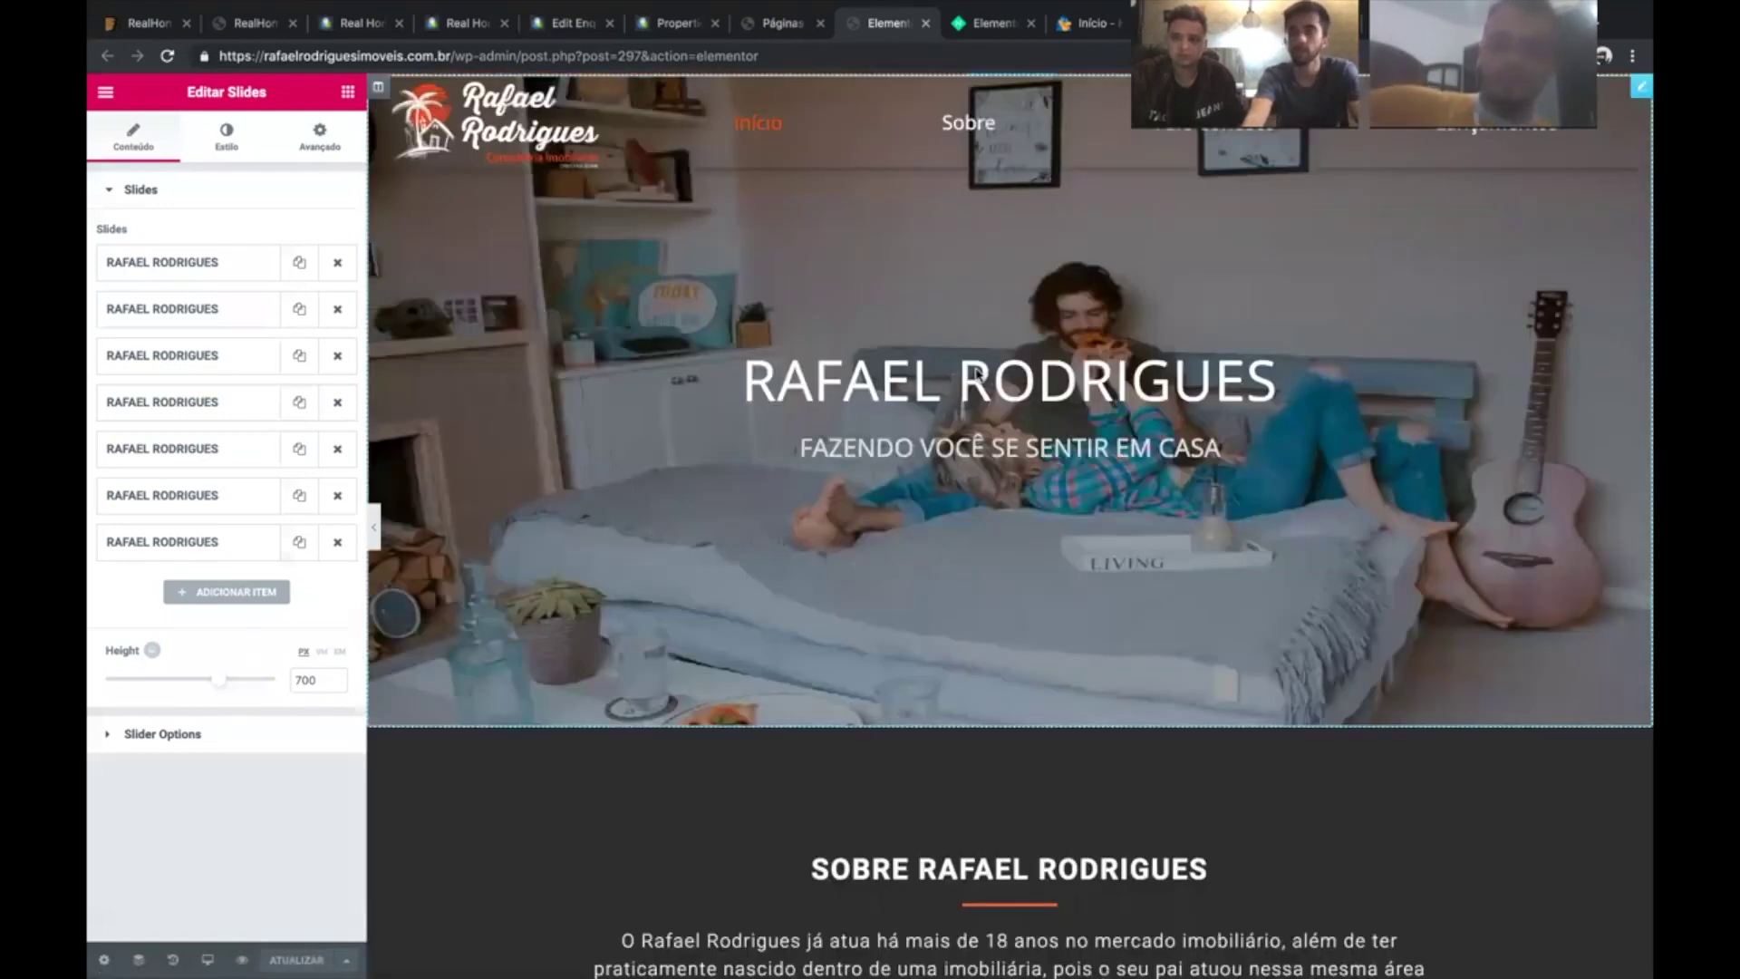